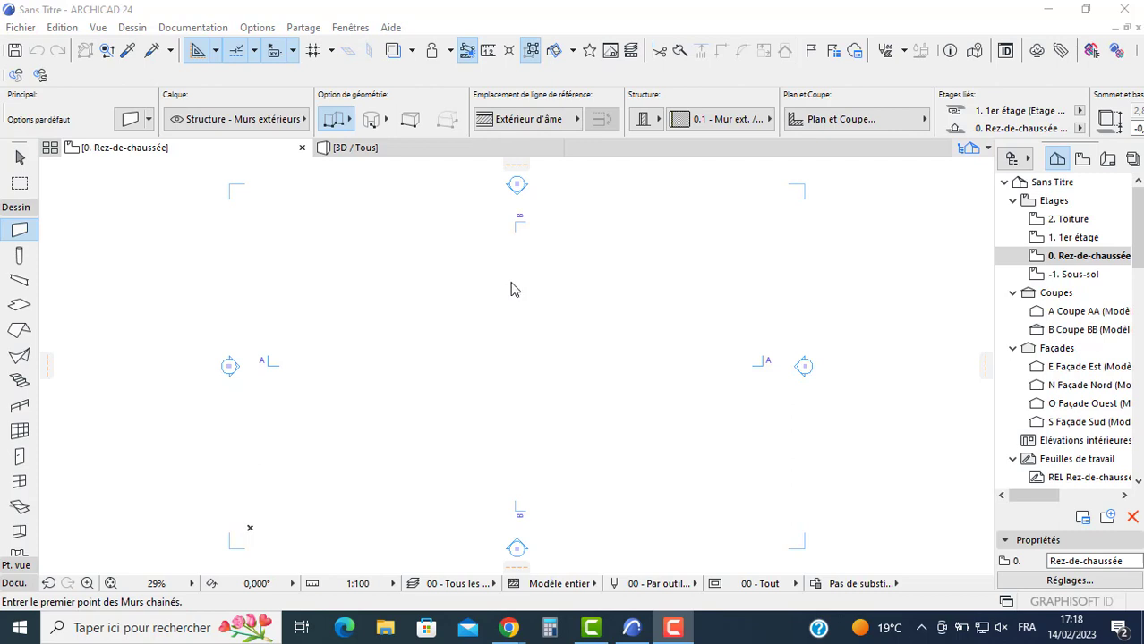
Step: Delete all section and elevation markers from the ground-floor plan together with their viewpoints
scroll(592, 291, down, 2)
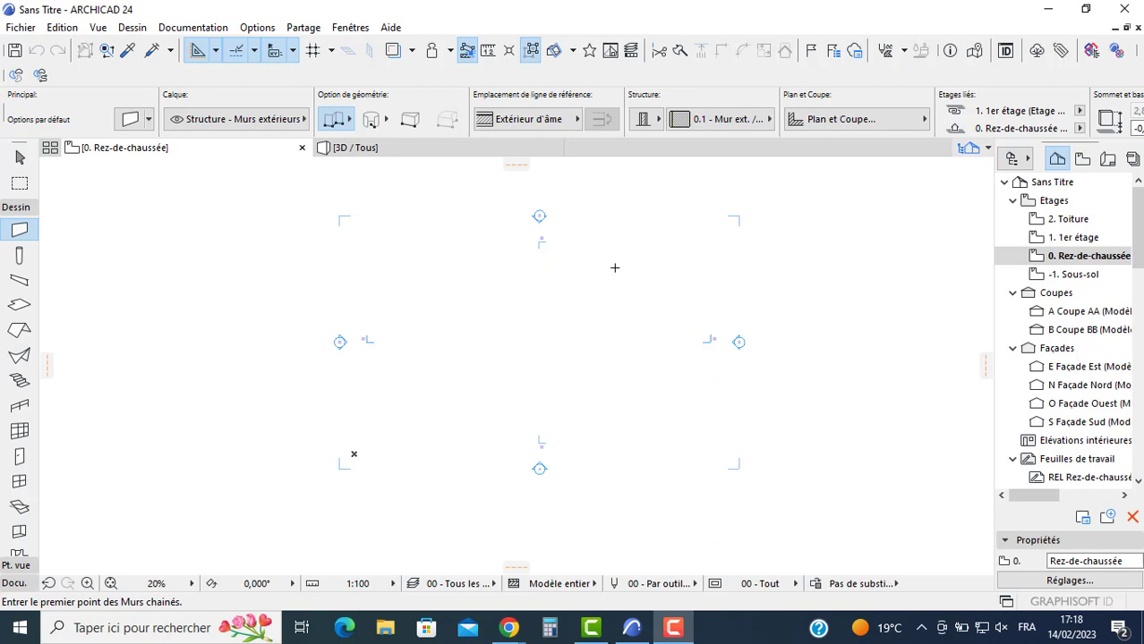
click(463, 280)
key(Escape)
key(Escape)
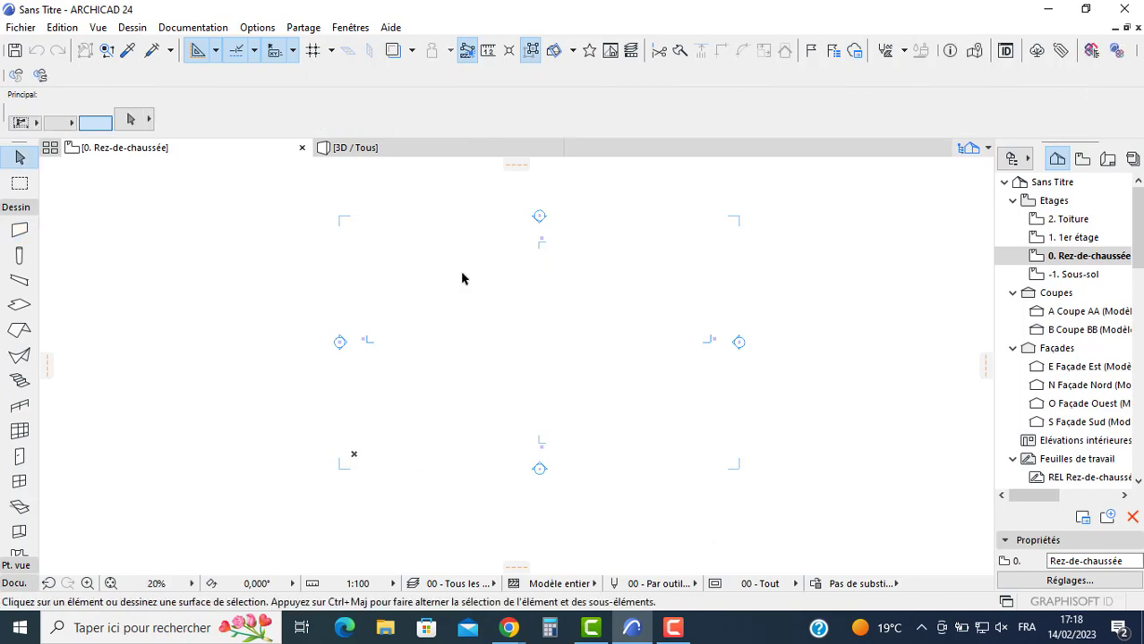
key(ctrl+a)
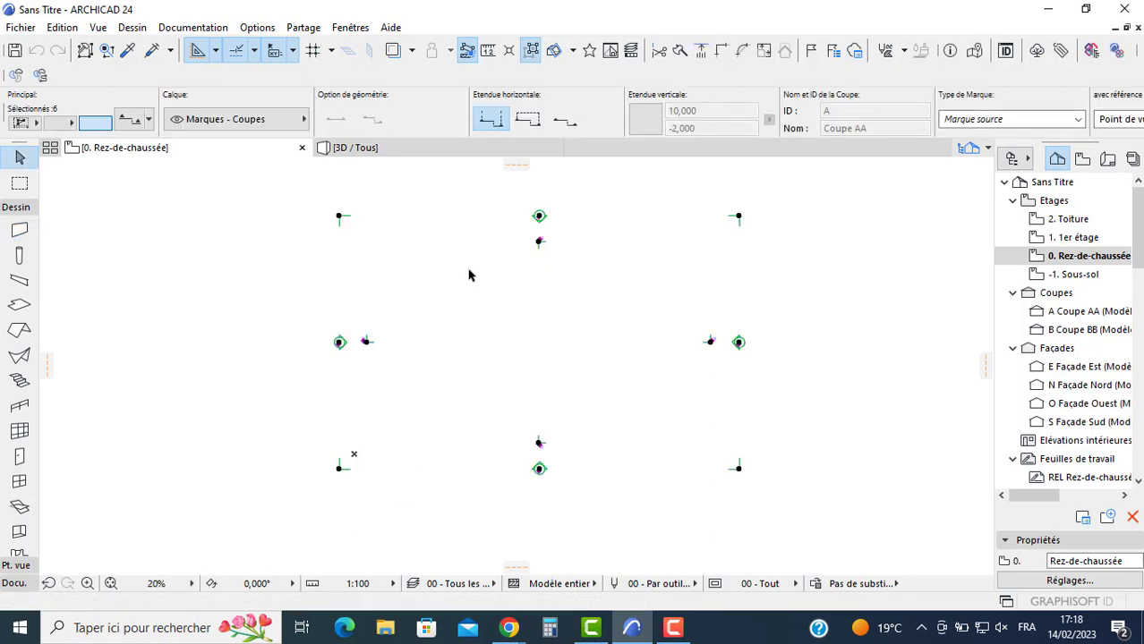
key(Delete)
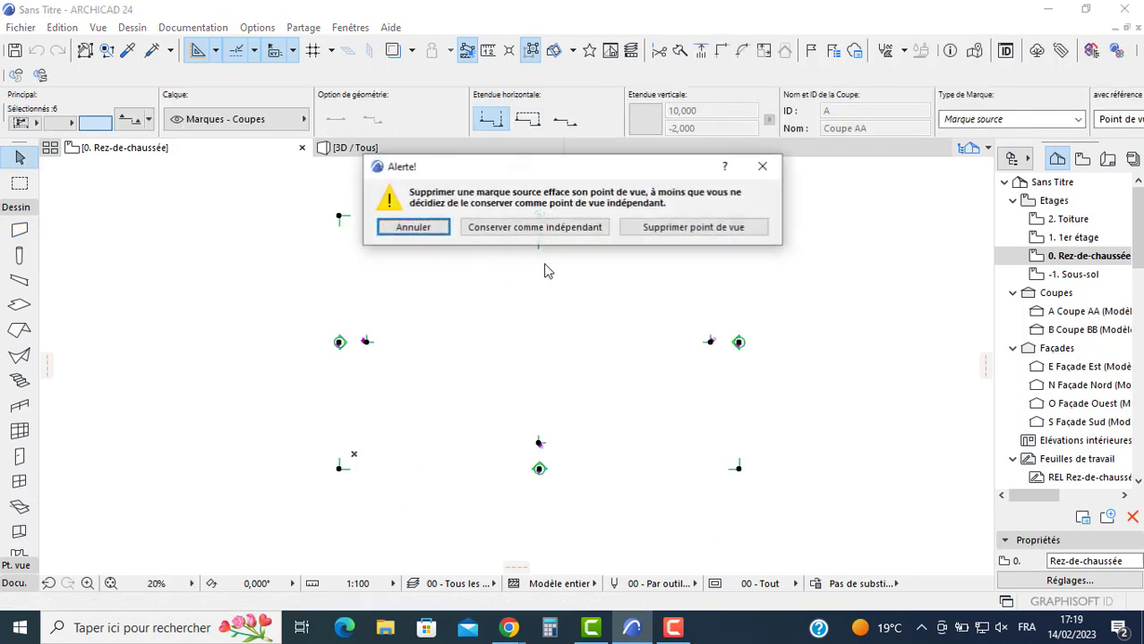
click(720, 227)
click(645, 286)
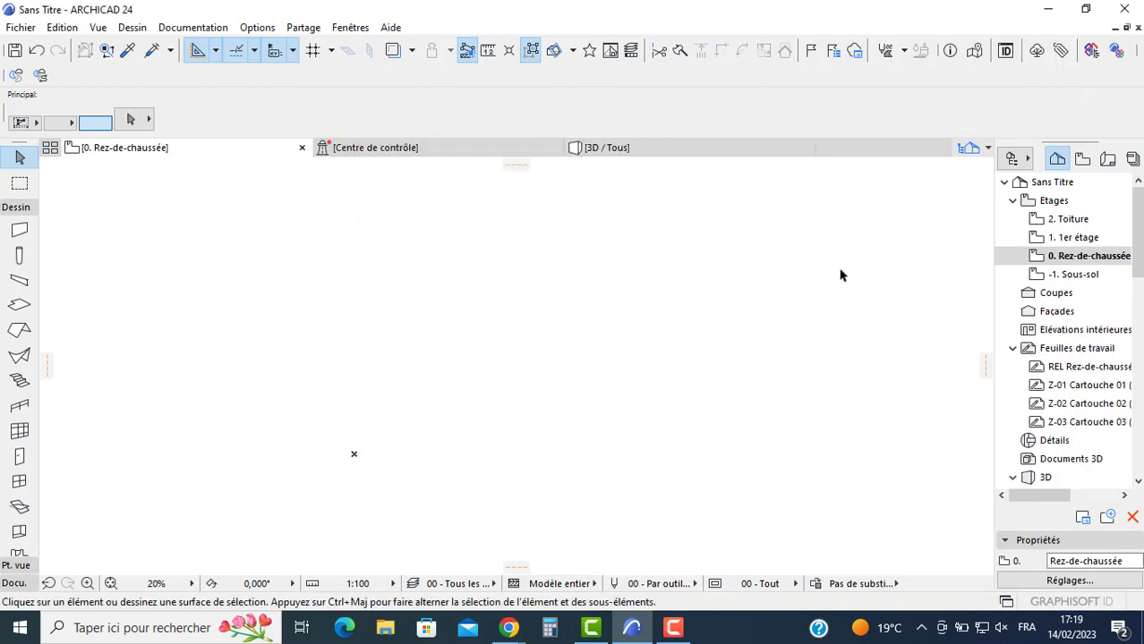
Step: Load the image BUNGALOWS P1.jfif with the Figure tool and place it on the ground-floor plan
click(13, 584)
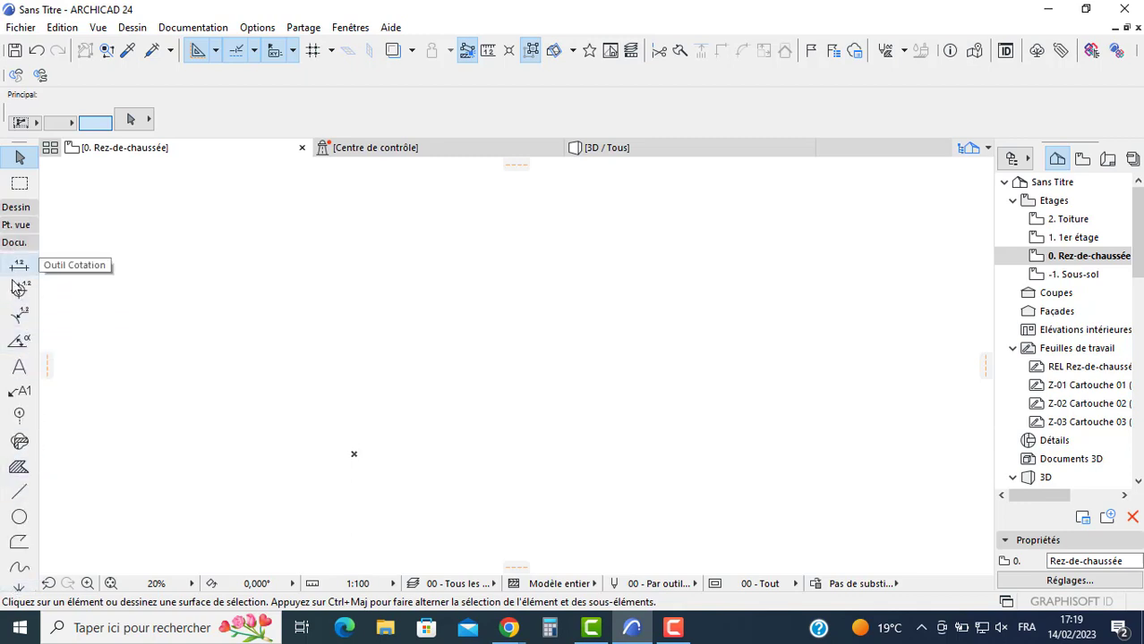
scroll(20, 358, down, 2)
double_click(20, 552)
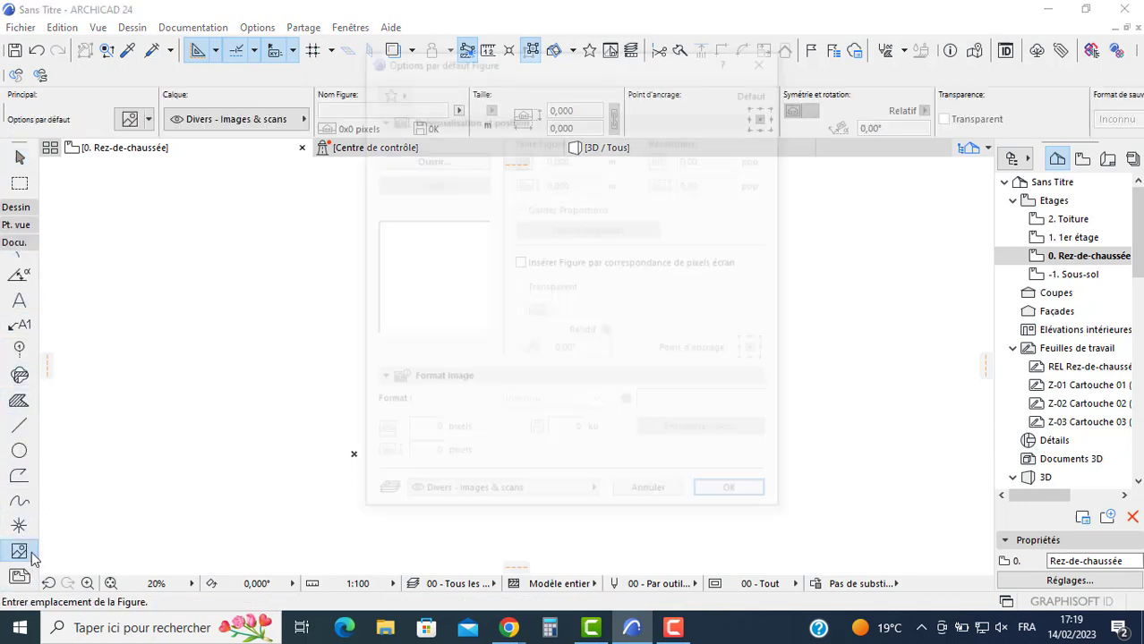
click(449, 161)
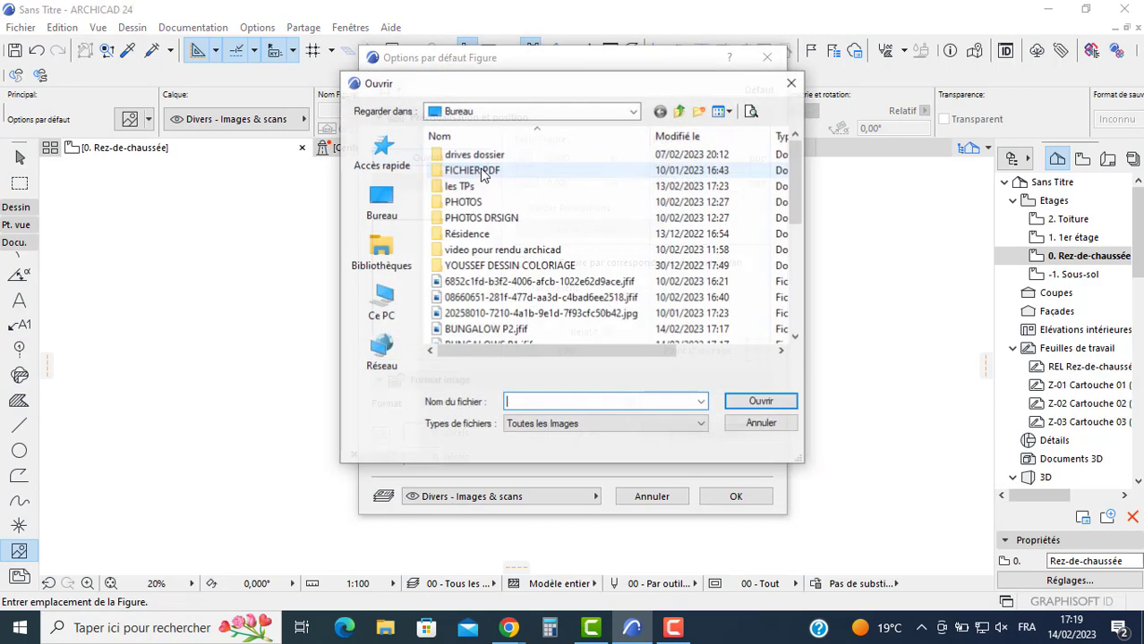
click(506, 330)
scroll(510, 318, down, 1)
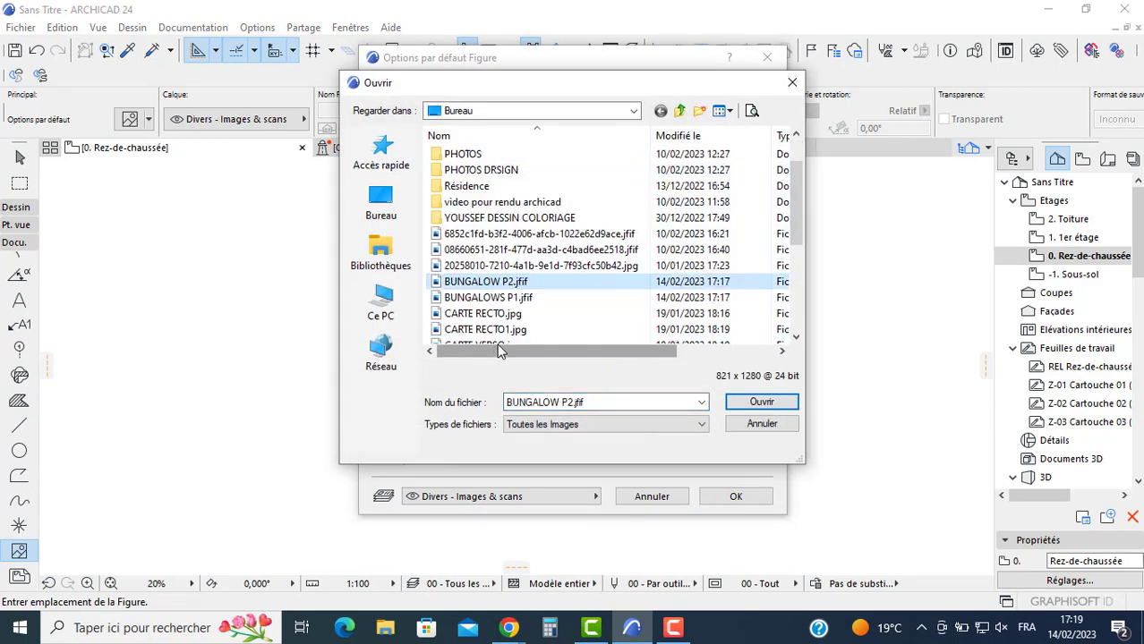
click(501, 298)
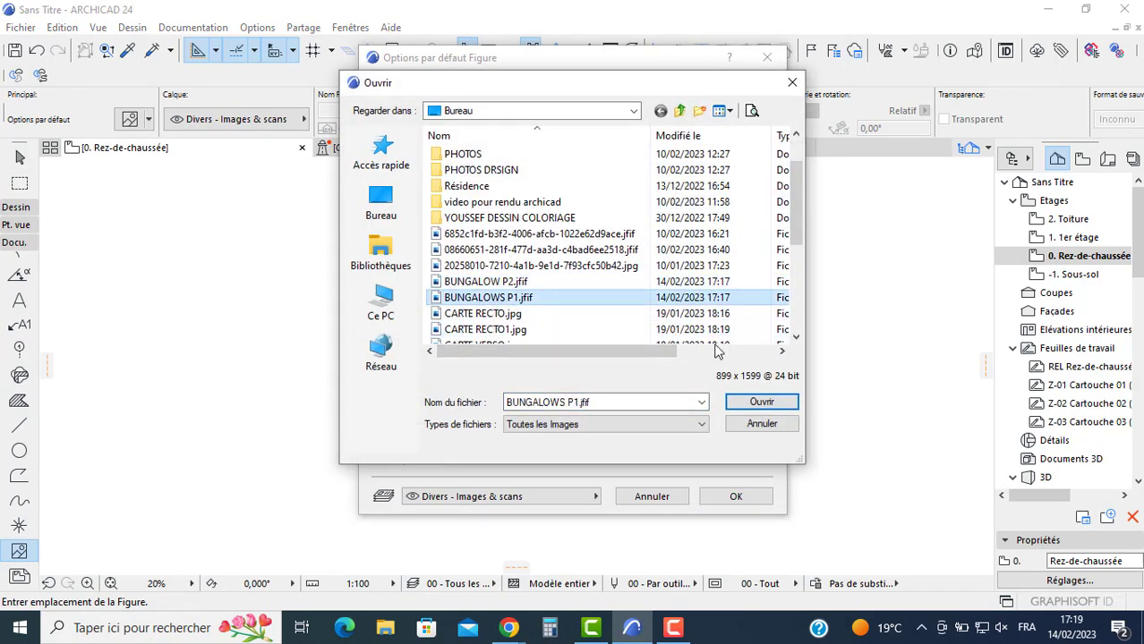
click(760, 405)
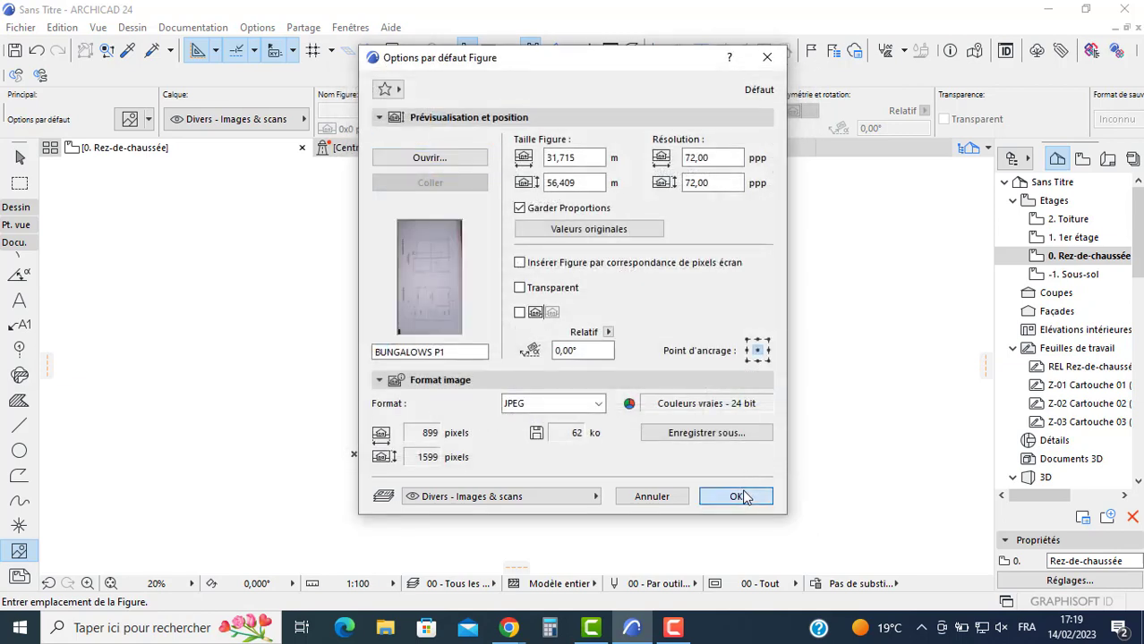
click(738, 495)
click(440, 363)
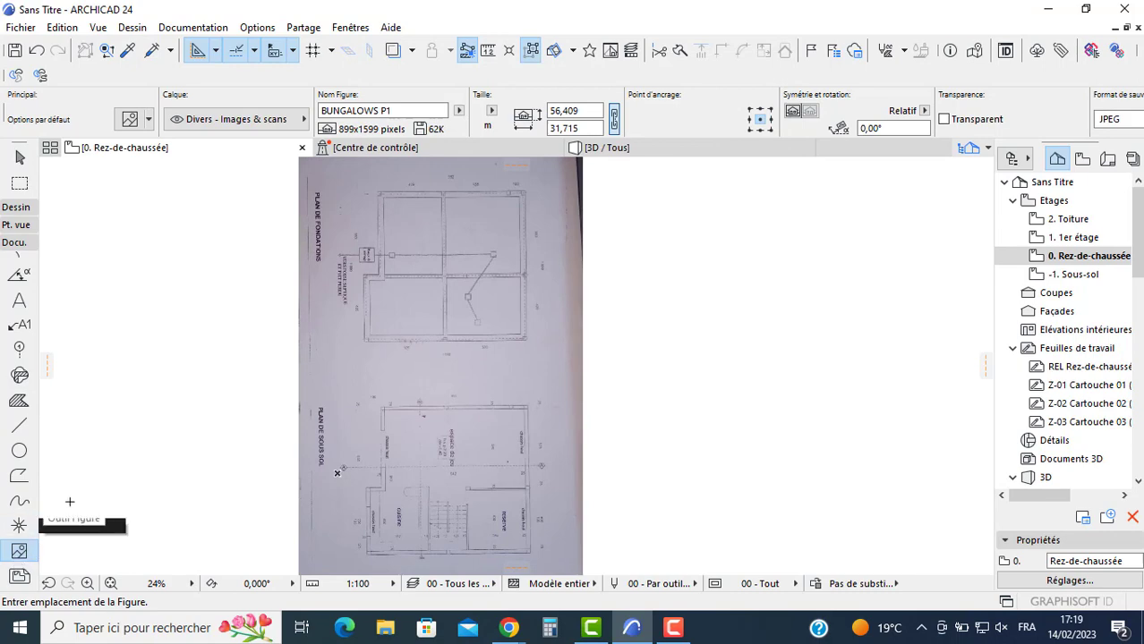
Step: Load the image BUNGALOW P2.jfif as a second figure and place it beside the BUNGALOWS P1 scan
double_click(19, 551)
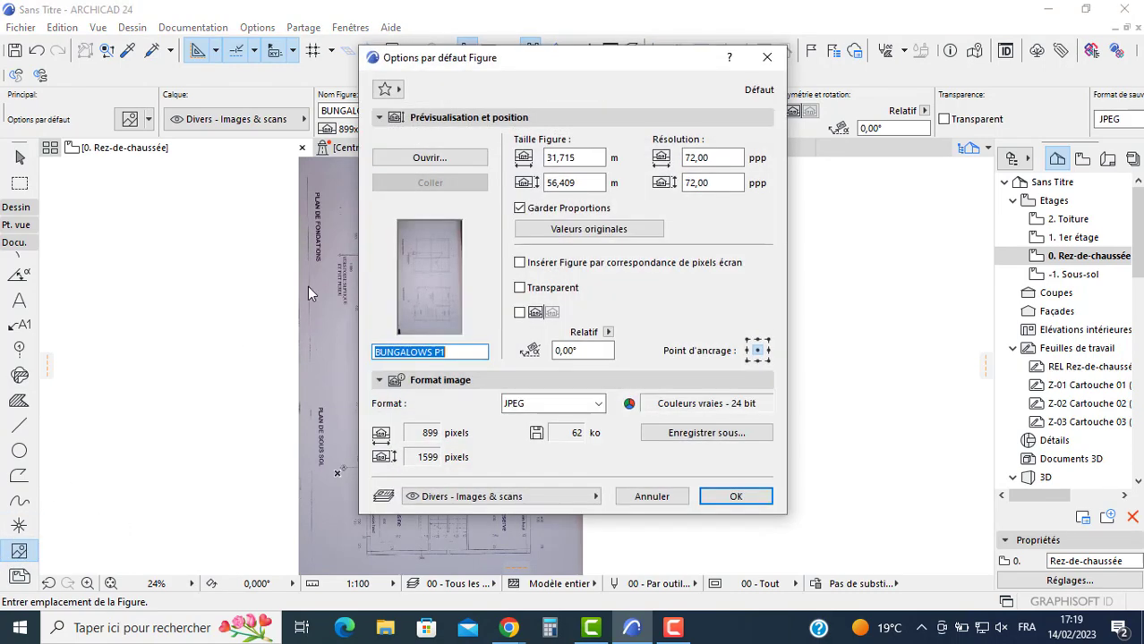
click(404, 160)
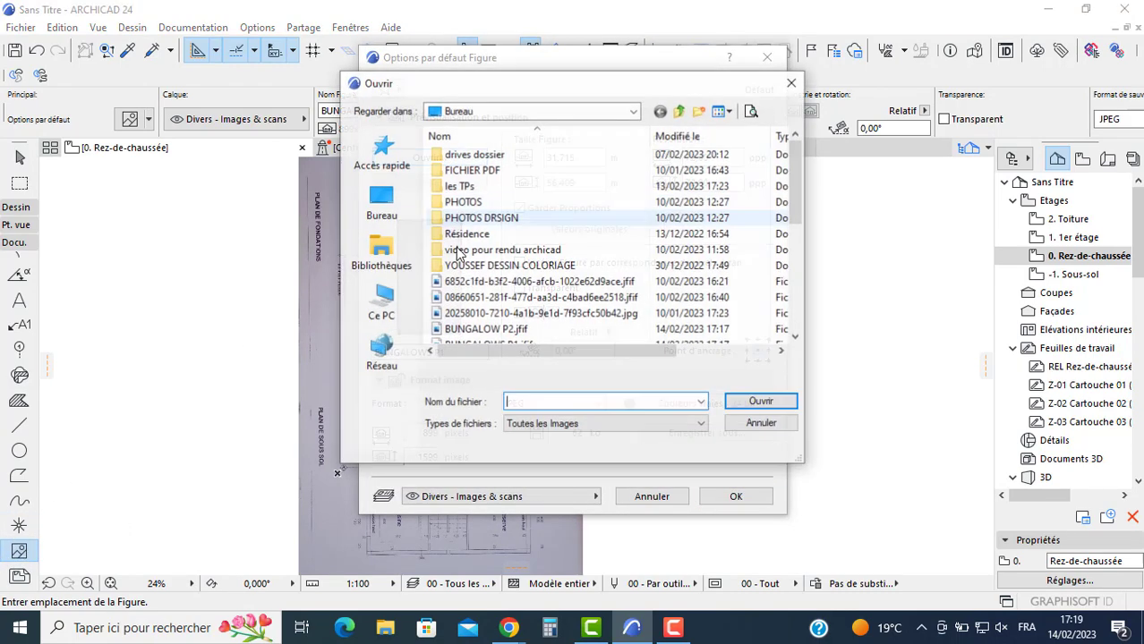
click(480, 330)
click(762, 402)
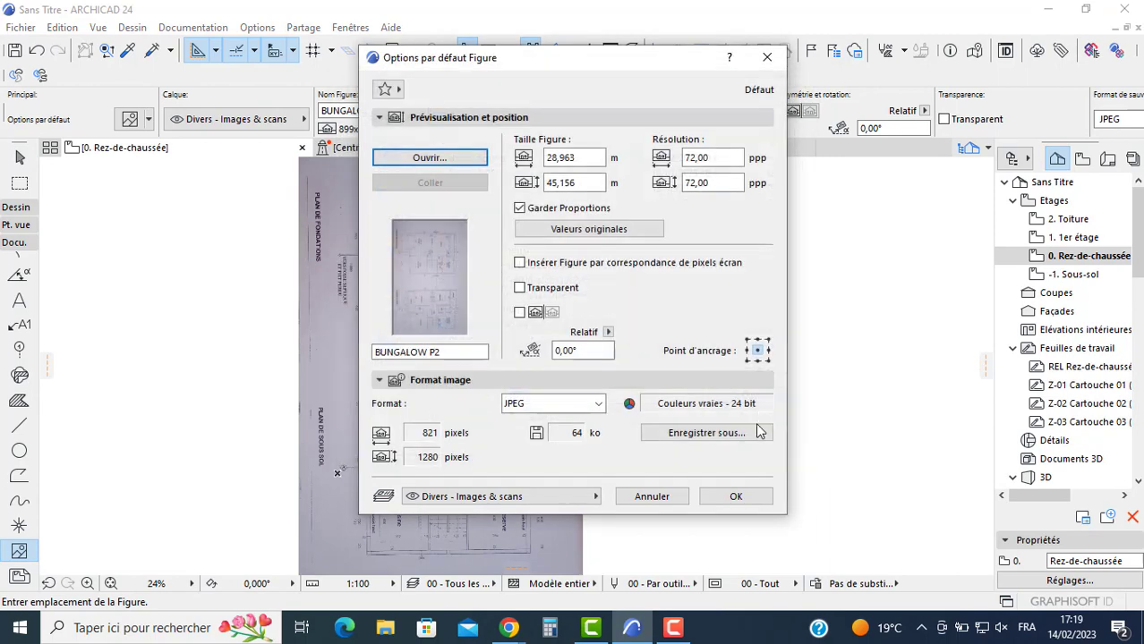
click(734, 497)
middle_drag(746, 449, 549, 383)
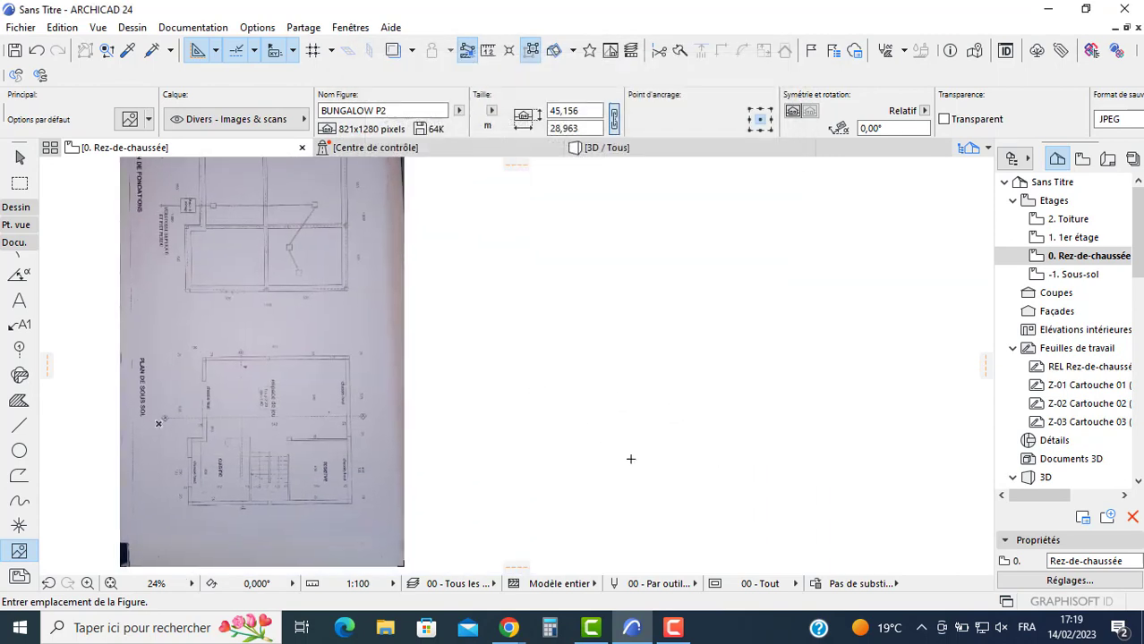
click(631, 455)
key(Escape)
Step: Move the BUNGALOW P2 figure by its centre point, upward and farther from the BUNGALOWS P1 scan
click(631, 458)
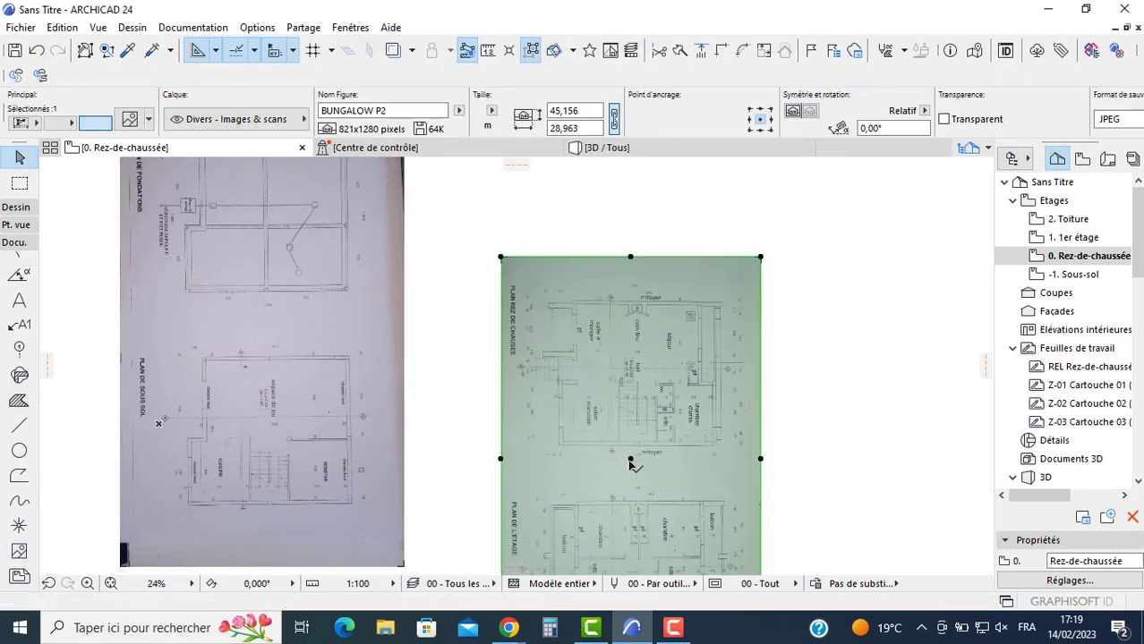
click(631, 458)
click(720, 354)
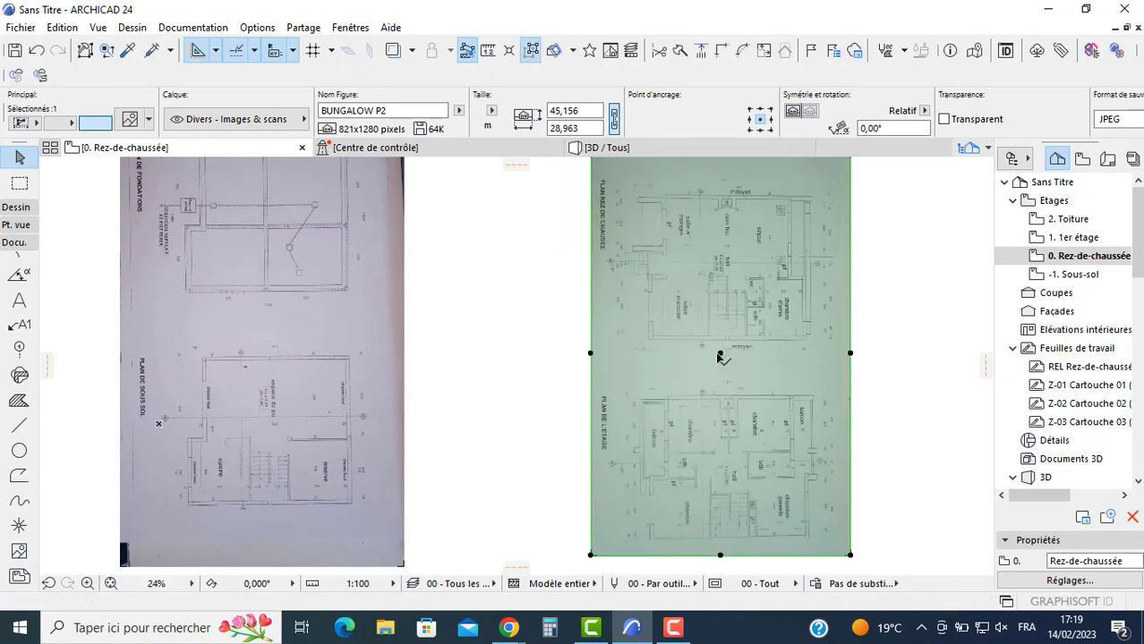
Step: Rotate the BUNGALOW P2 figure 90° counterclockwise about its centre so its plans read upright
click(721, 354)
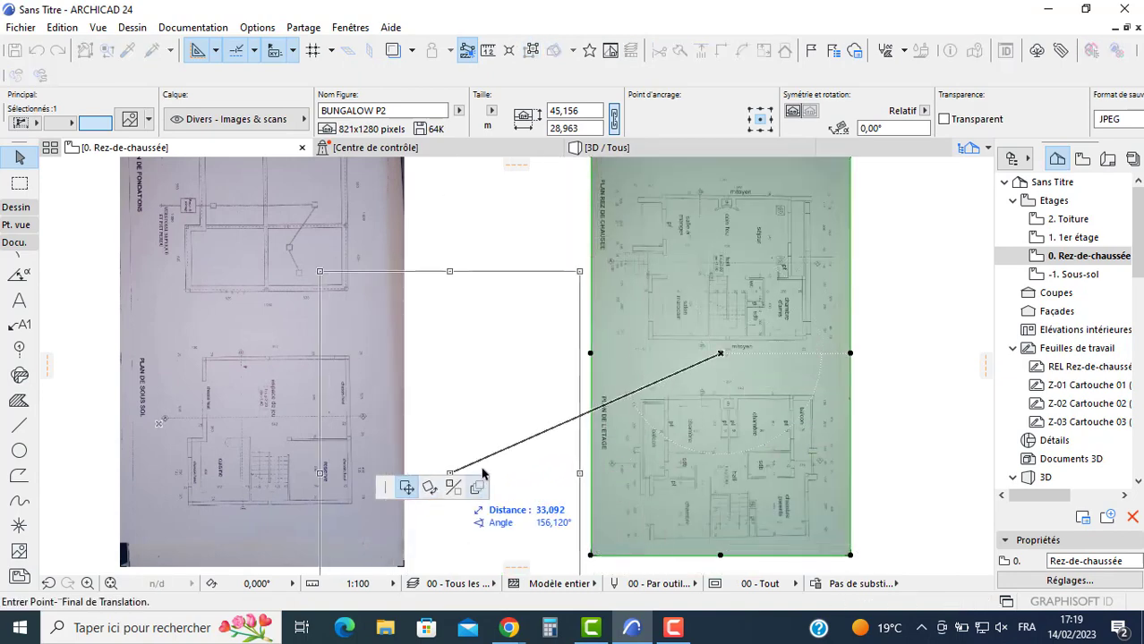
click(430, 487)
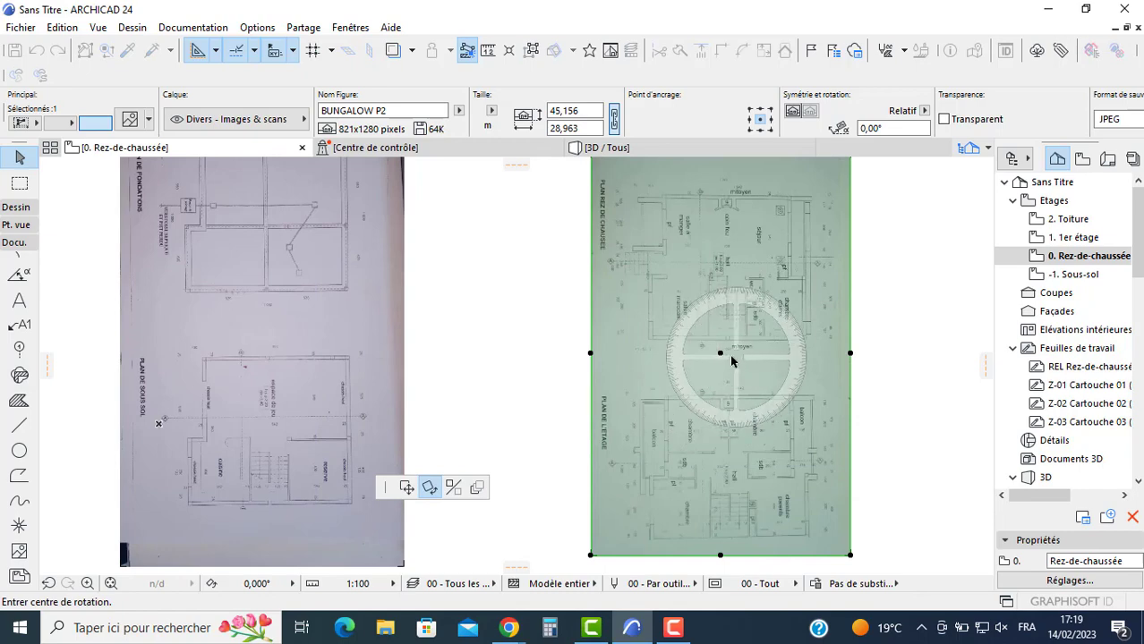
click(720, 354)
click(885, 355)
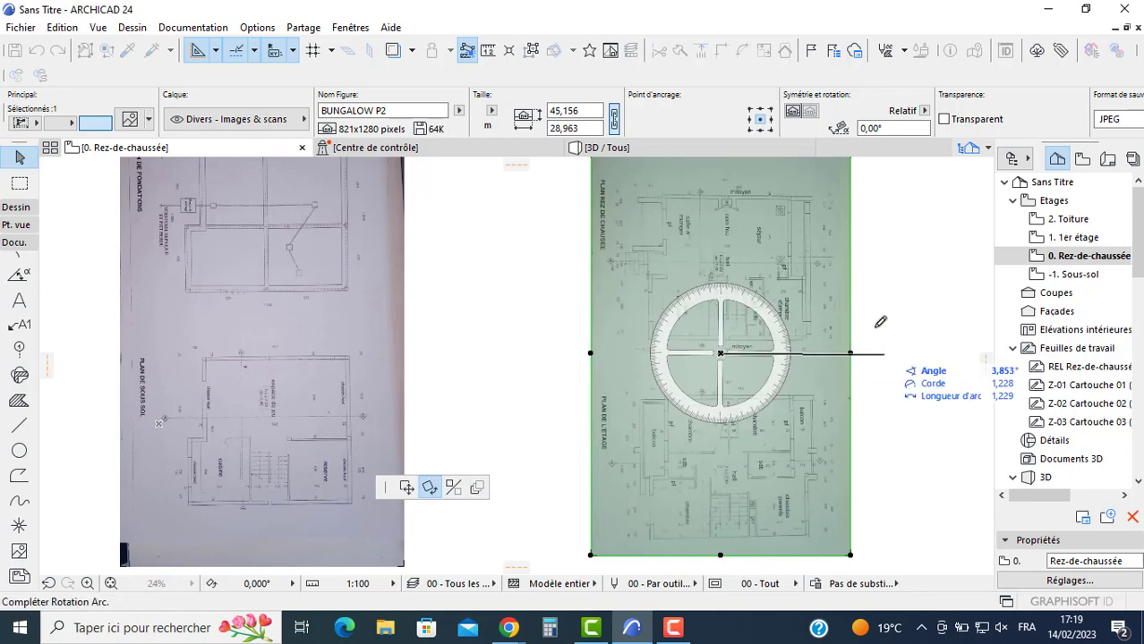
click(722, 222)
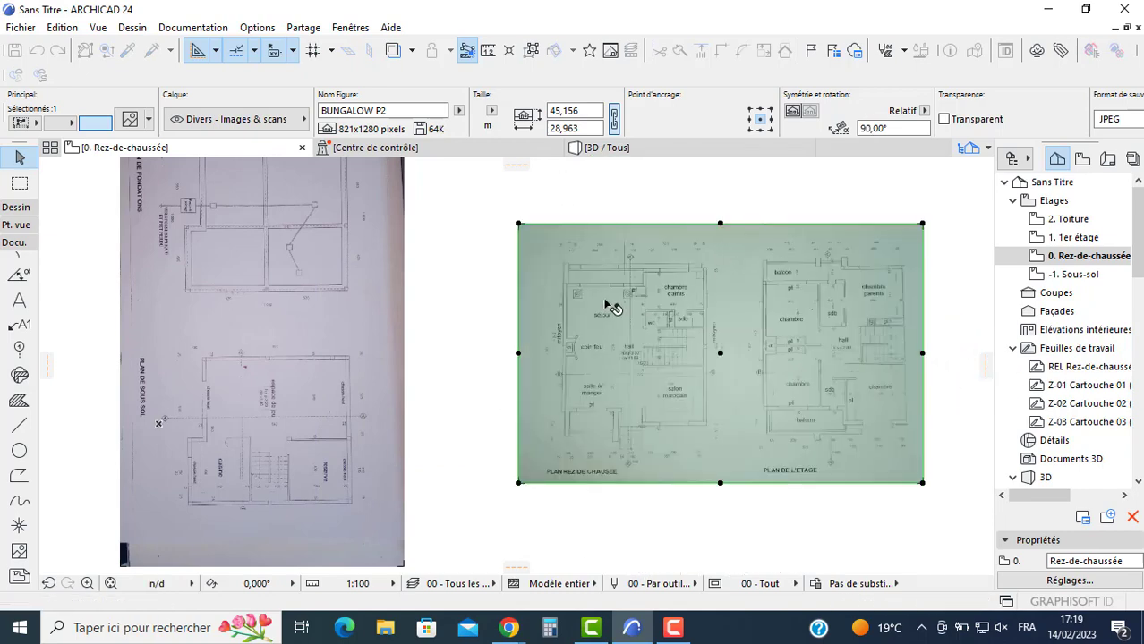
key(Escape)
Step: Rotate the BUNGALOWS P1 figure 90° counterclockwise about its centre
click(227, 327)
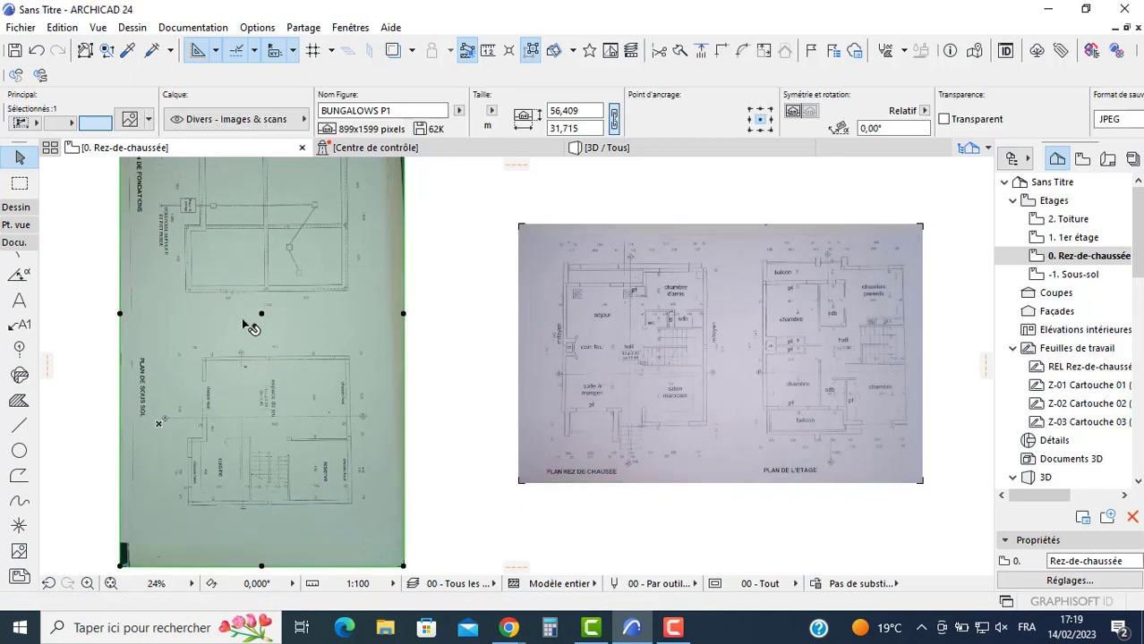
click(261, 314)
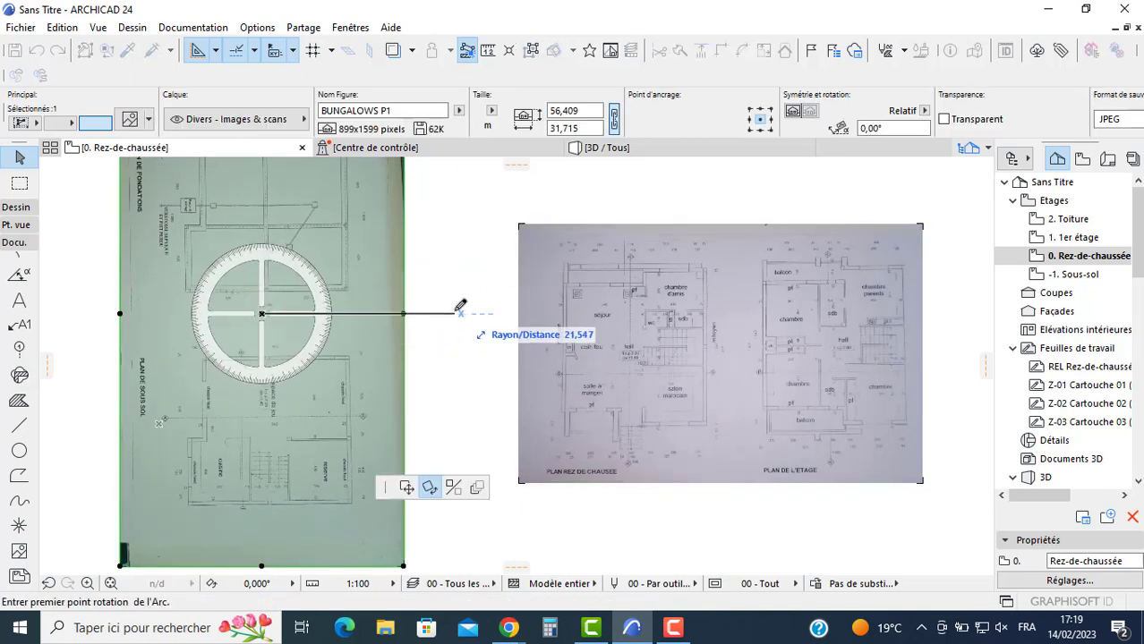
click(452, 314)
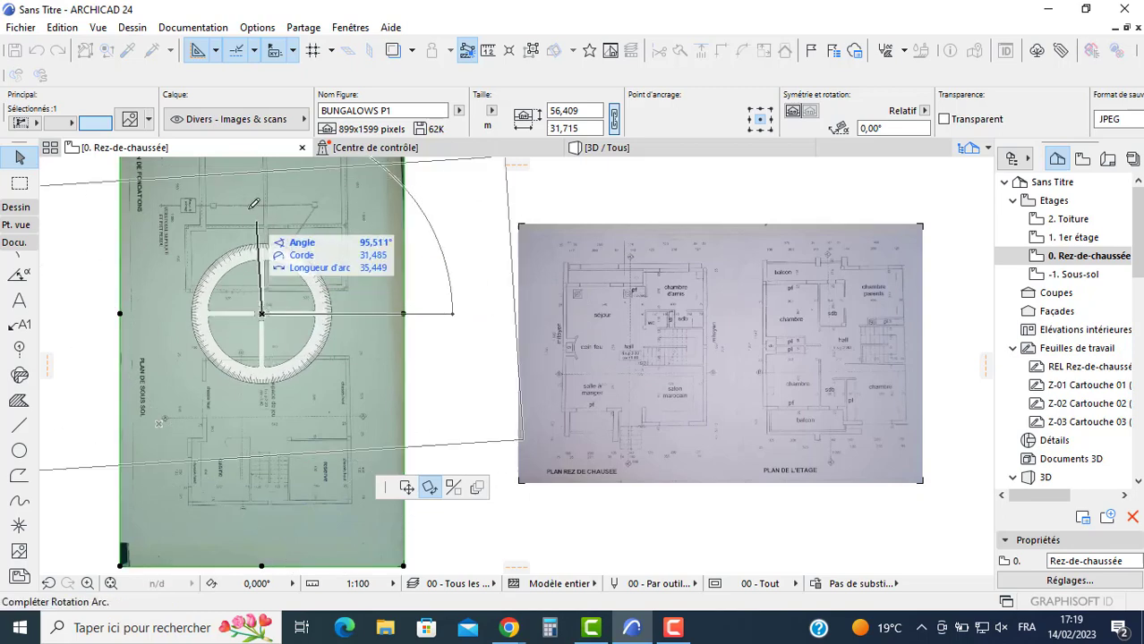
click(264, 183)
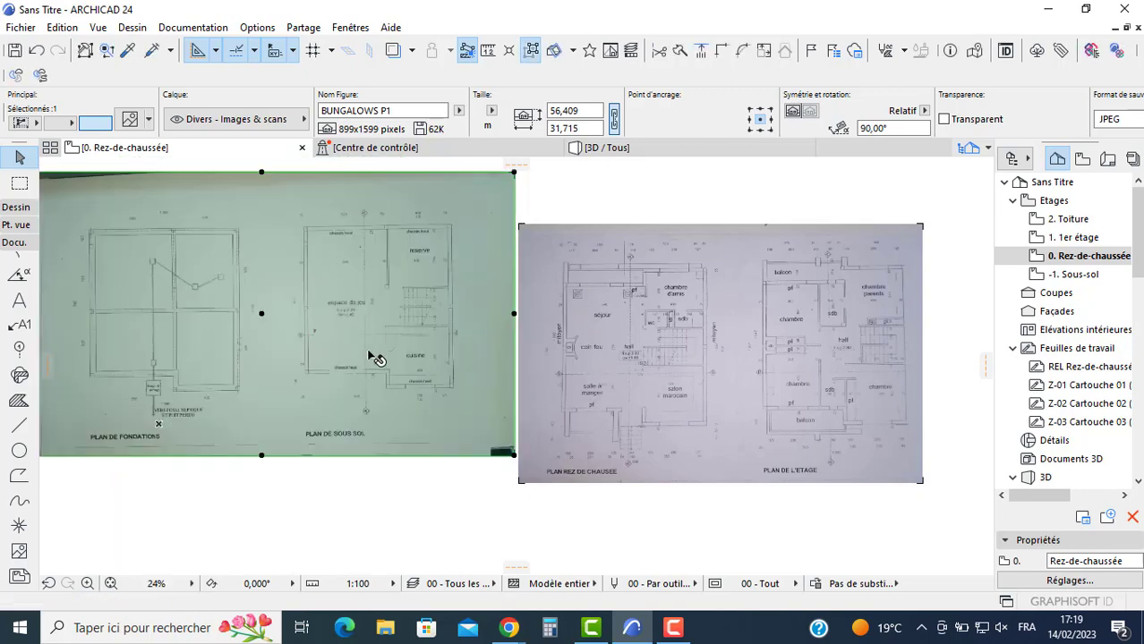
Step: Move the BUNGALOWS P1 figure slightly downward to line it up beside the BUNGALOW P2 scan
scroll(396, 332, up, 2)
click(379, 305)
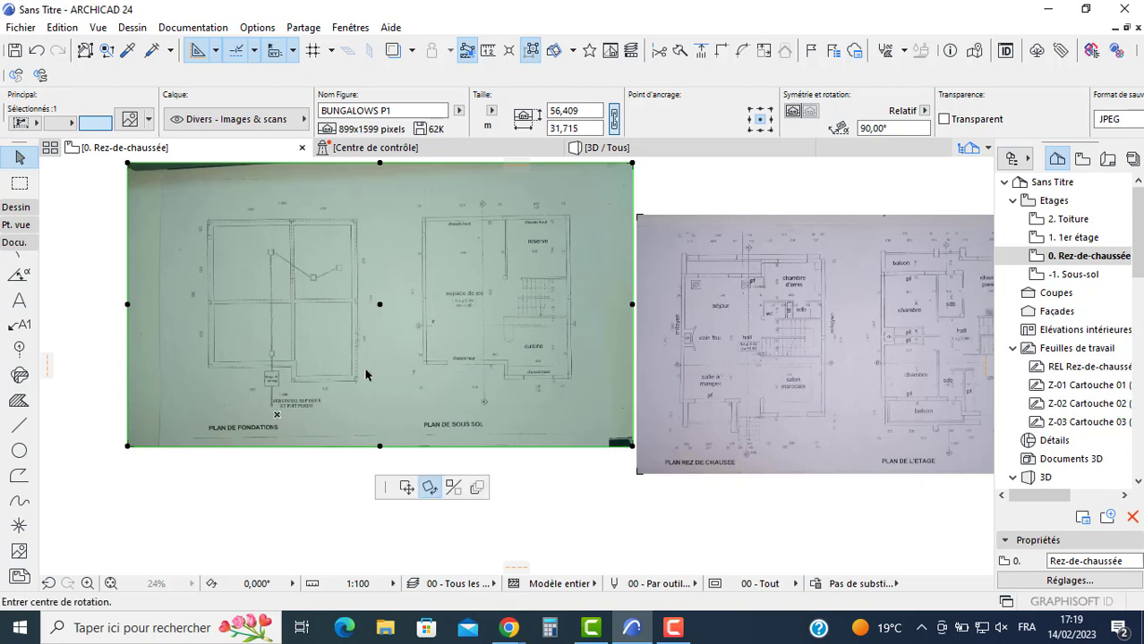
click(406, 487)
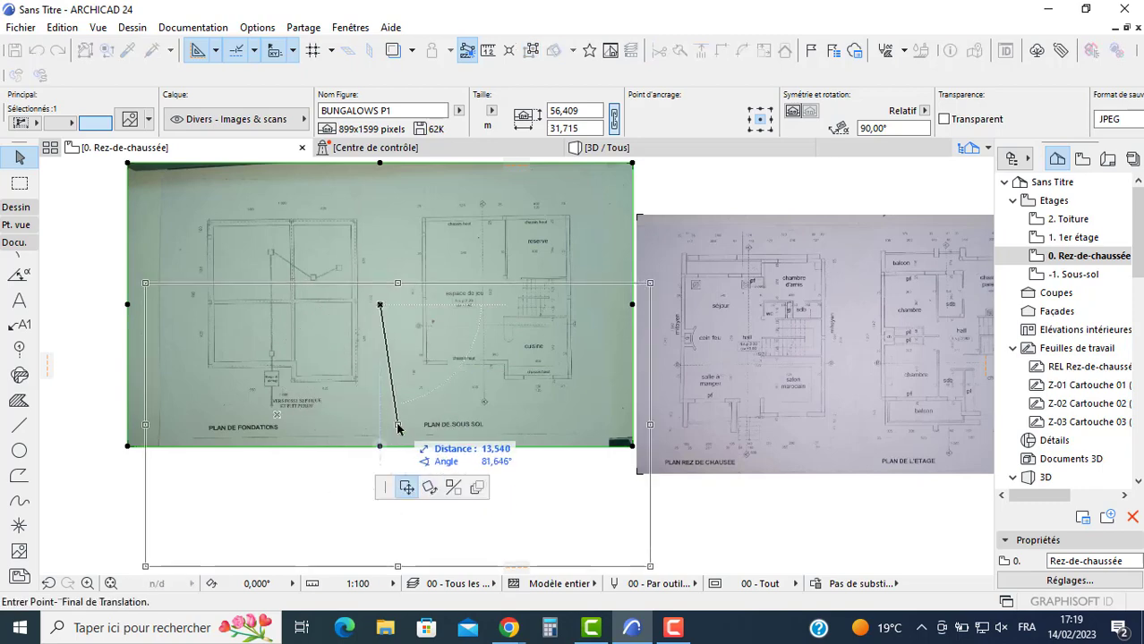
click(383, 359)
scroll(255, 335, up, 4)
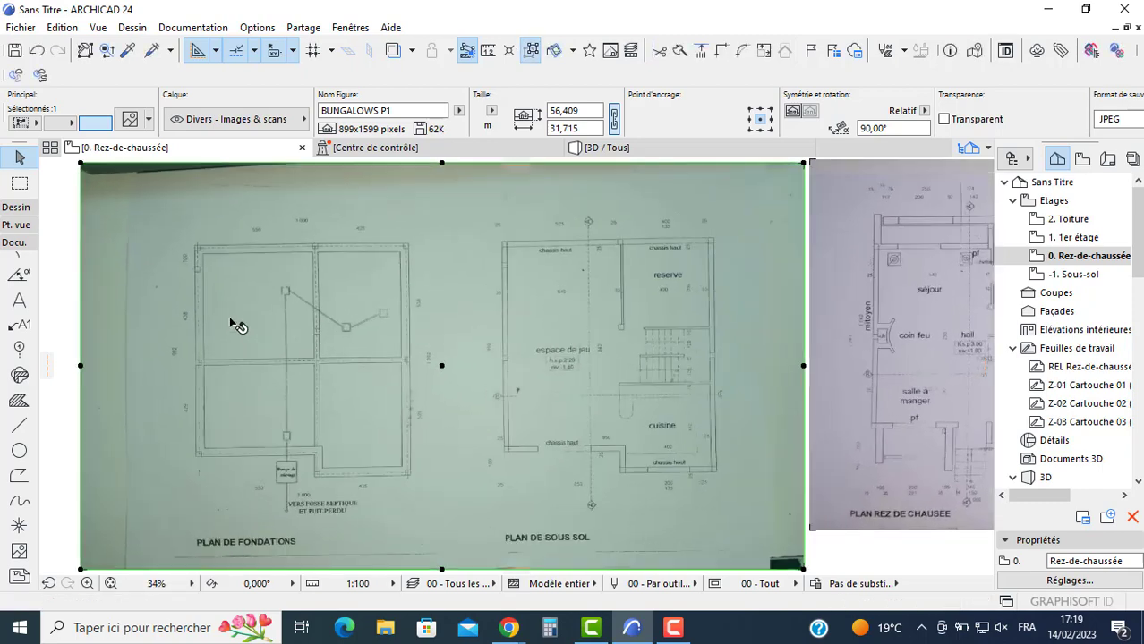
key(Escape)
Step: Examine the foundation plan on the BUNGALOWS P1 scan, especially the dimensions and labels around the lift pump
middle_drag(303, 396, 344, 329)
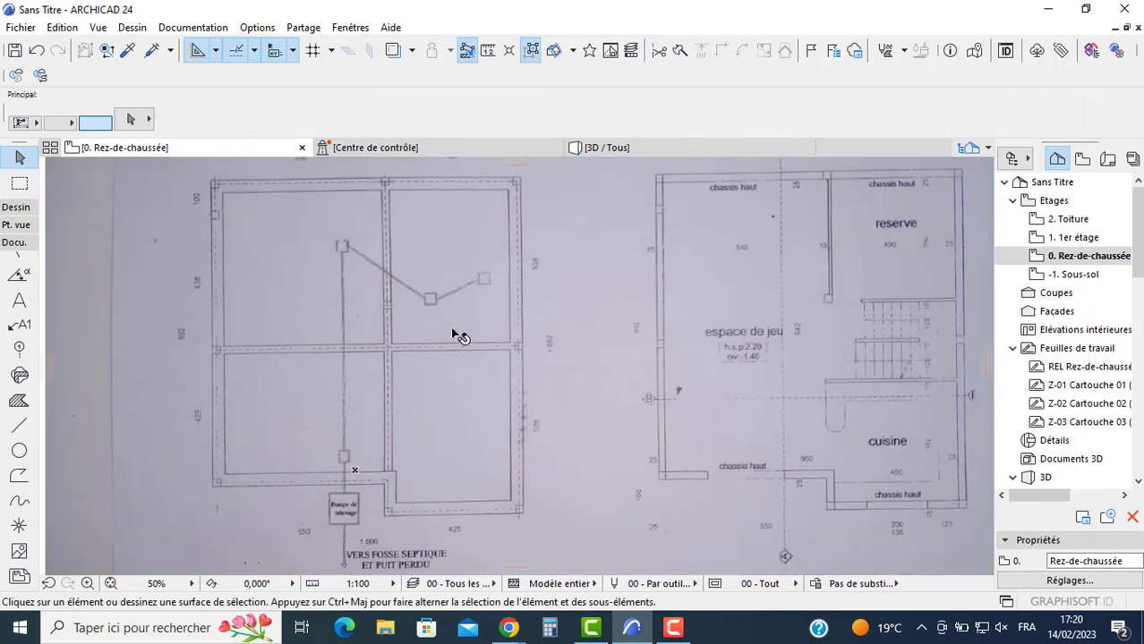
scroll(348, 450, up, 2)
middle_drag(337, 541, 349, 402)
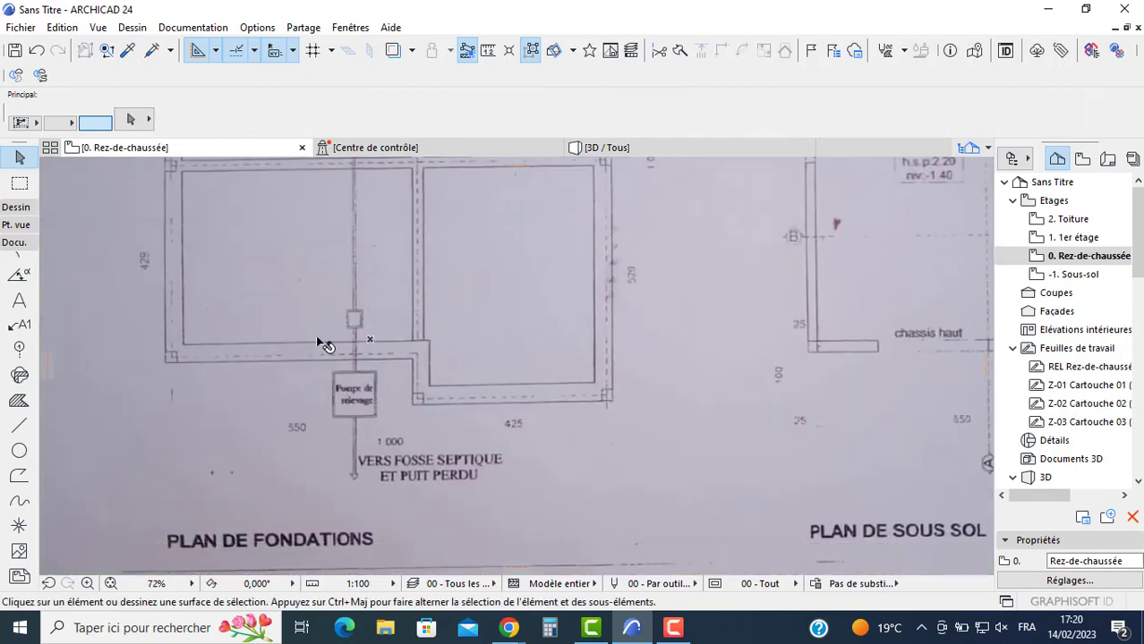
scroll(338, 412, up, 4)
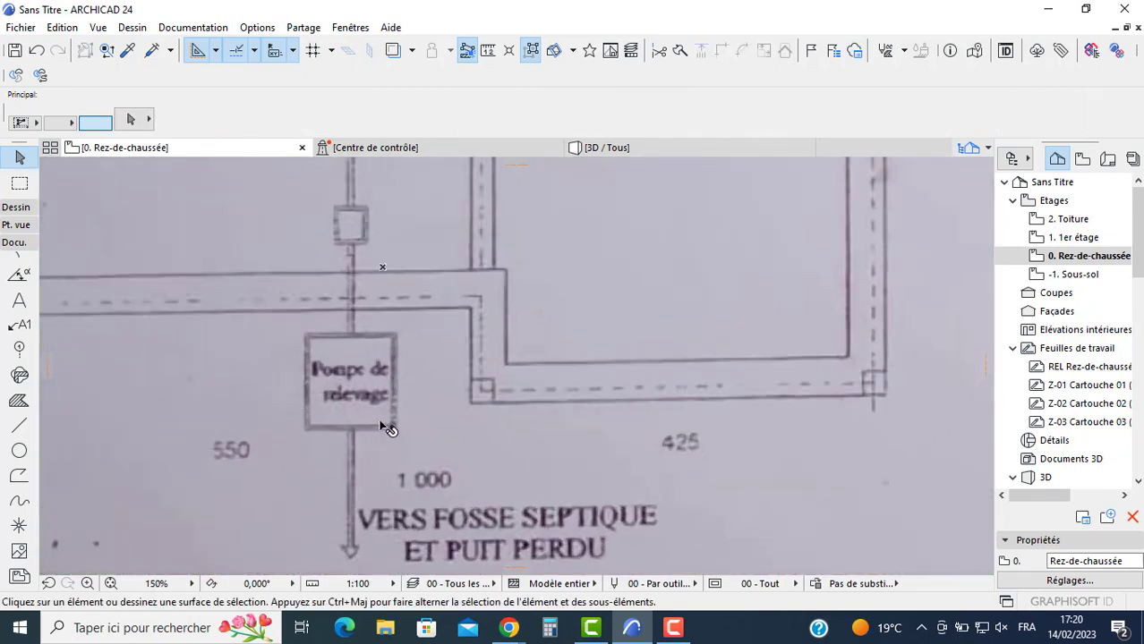
scroll(360, 413, down, 5)
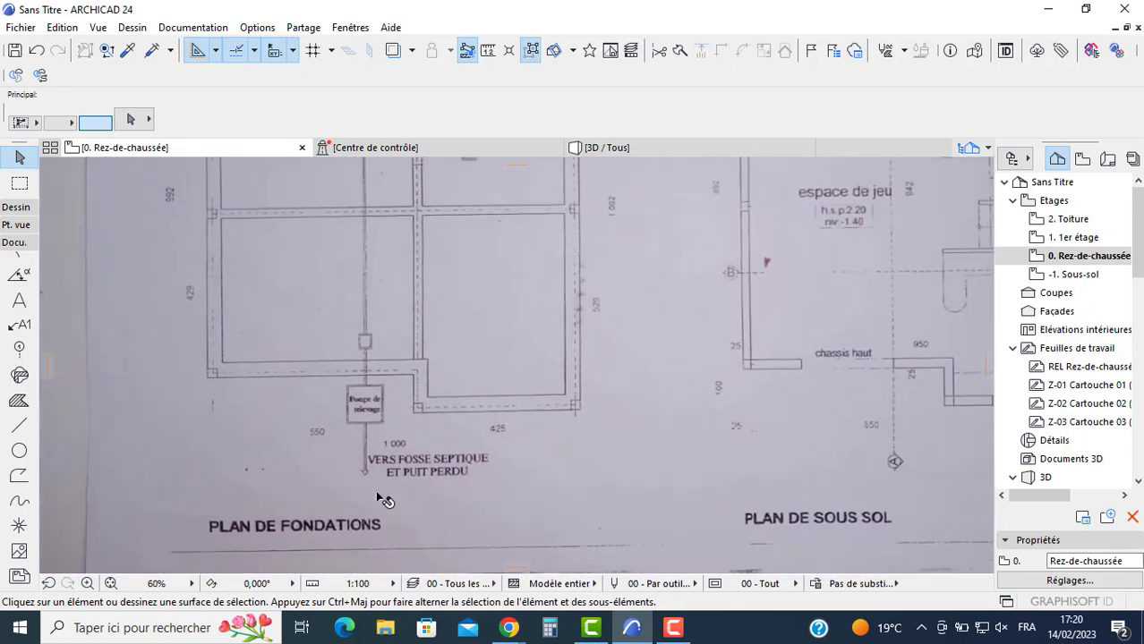
scroll(397, 436, up, 4)
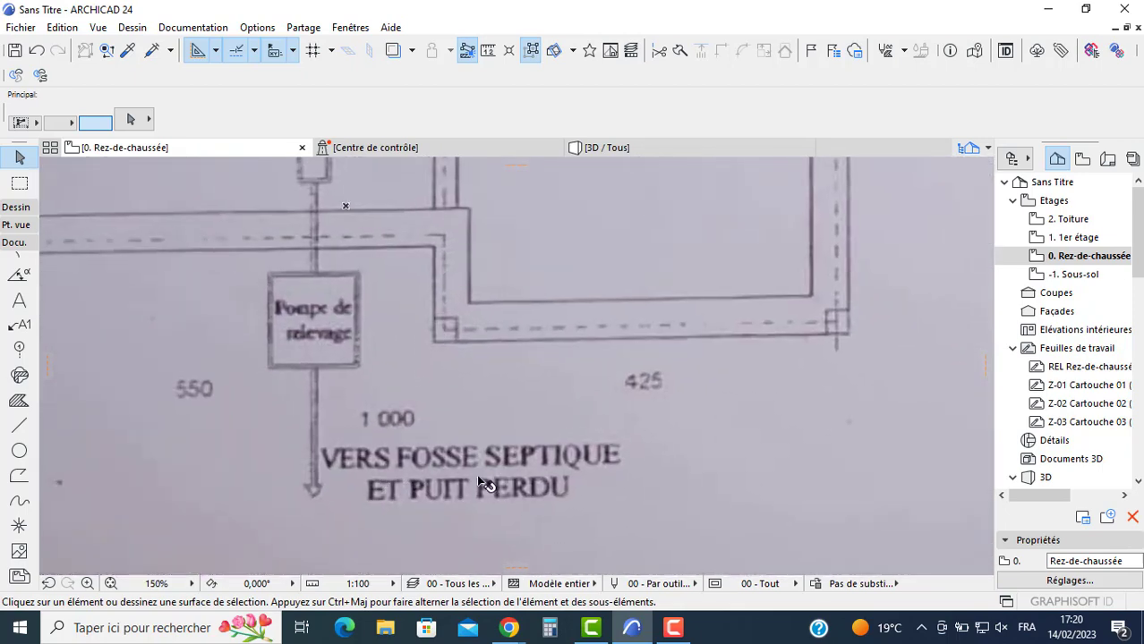
scroll(306, 363, down, 6)
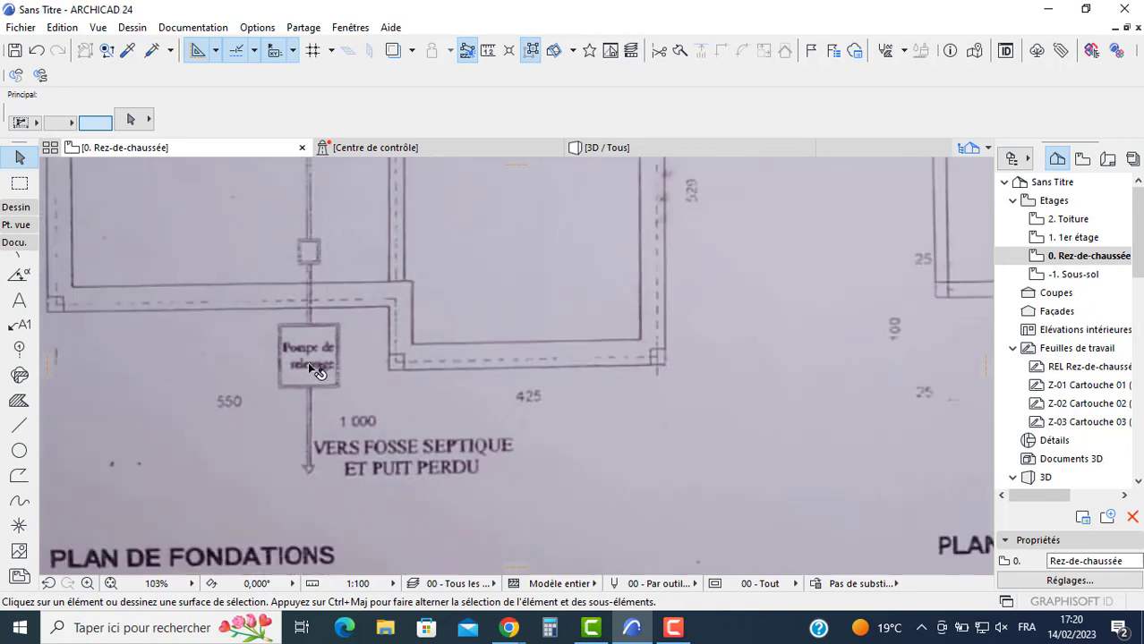
Step: Examine the basement plan on the BUNGALOWS P1 scan, covering the play area, storeroom, staircase, kitchen and high-window openings with their dimensions
middle_drag(304, 369, 330, 457)
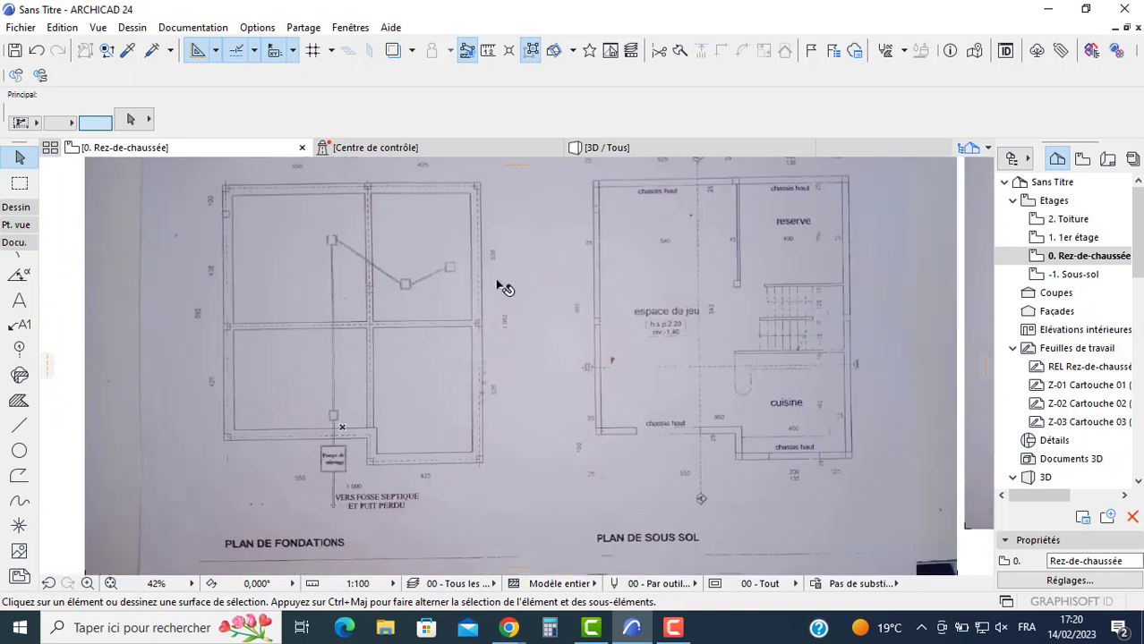
middle_drag(588, 345, 426, 347)
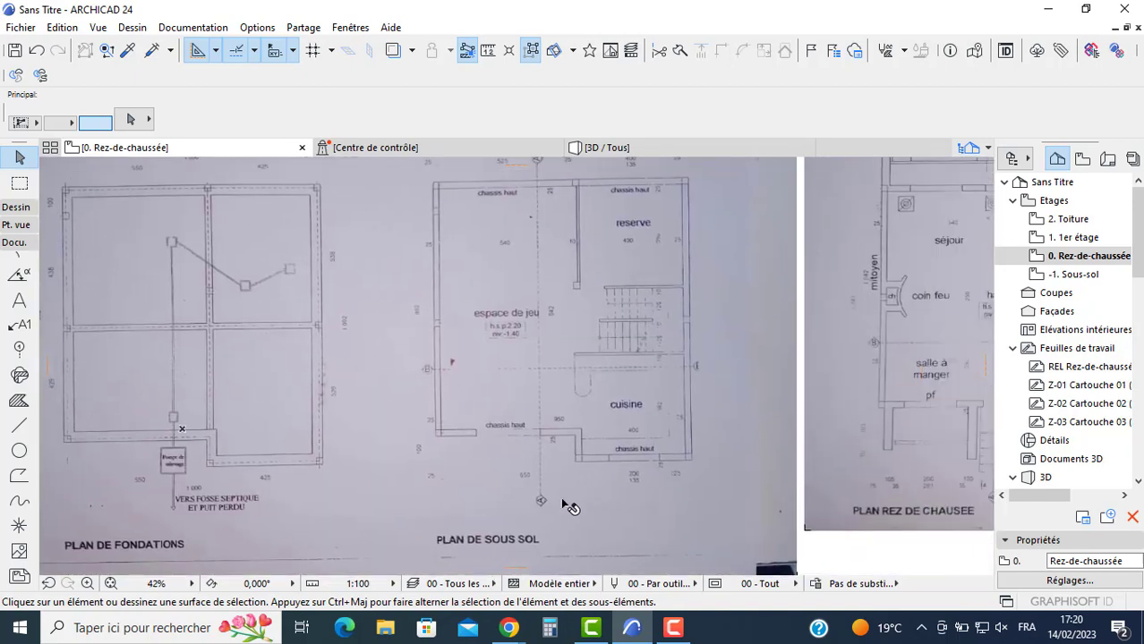
scroll(500, 326, up, 3)
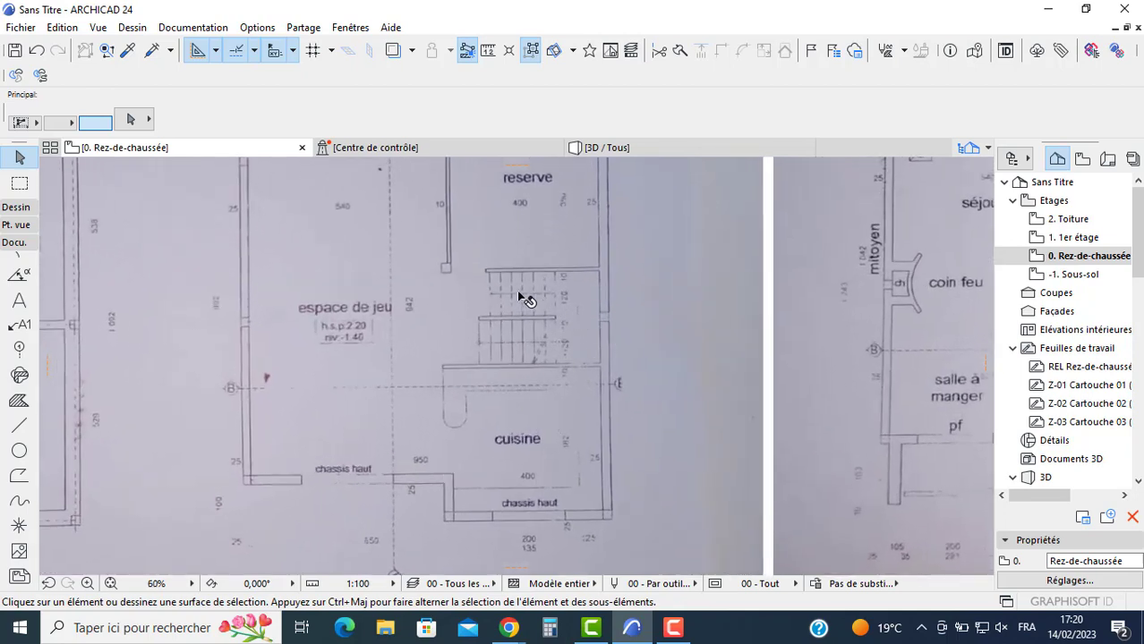
scroll(521, 297, up, 5)
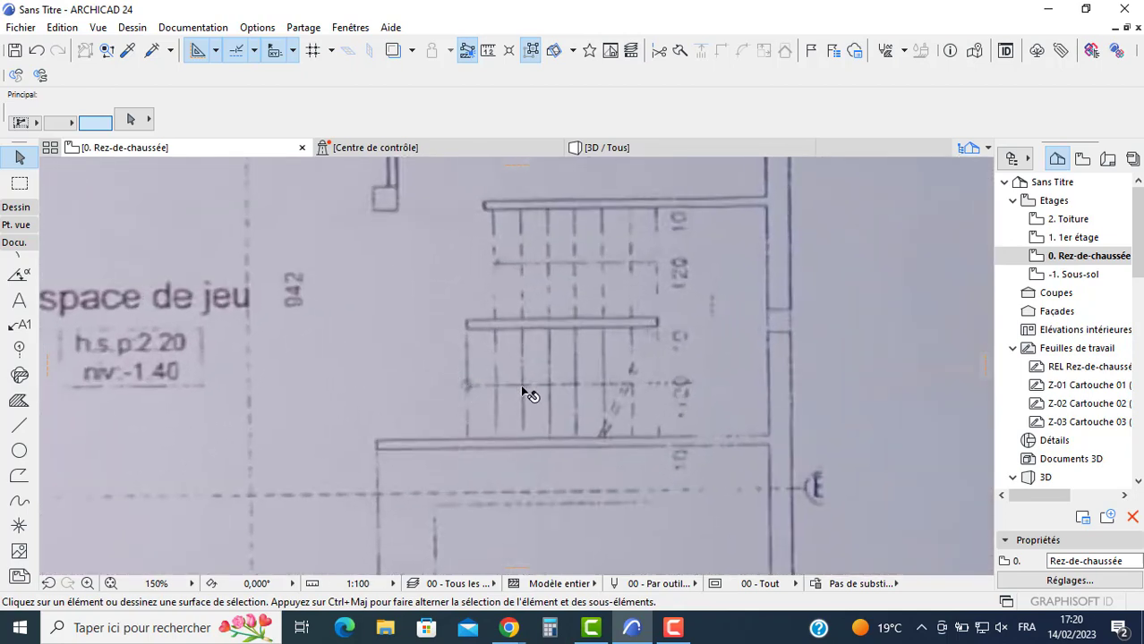
scroll(515, 290, down, 3)
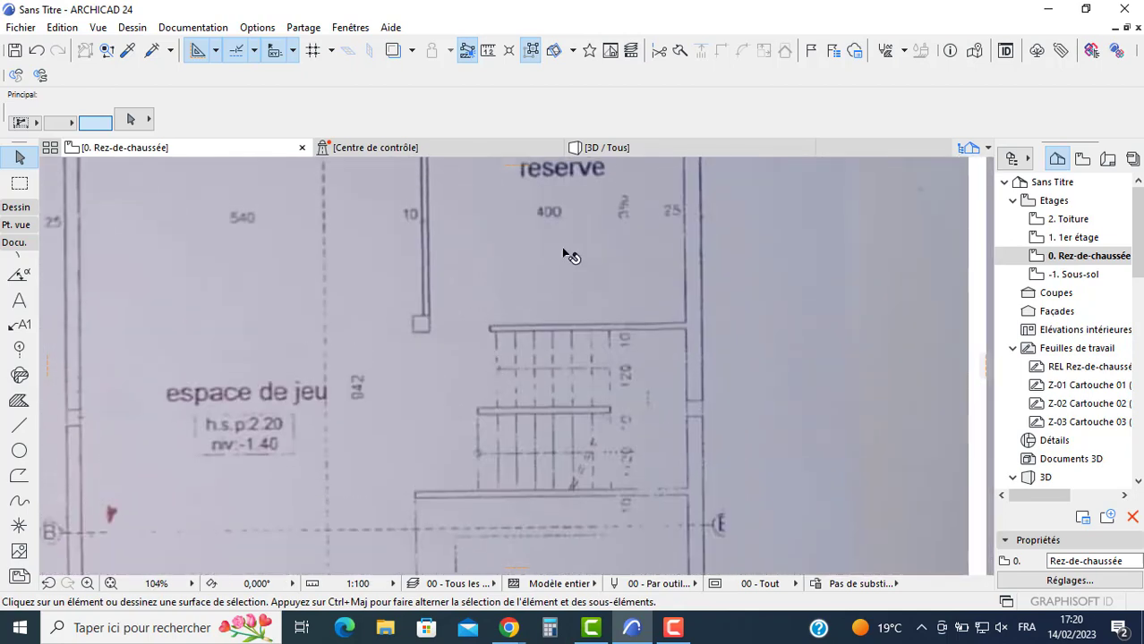
scroll(438, 331, down, 1)
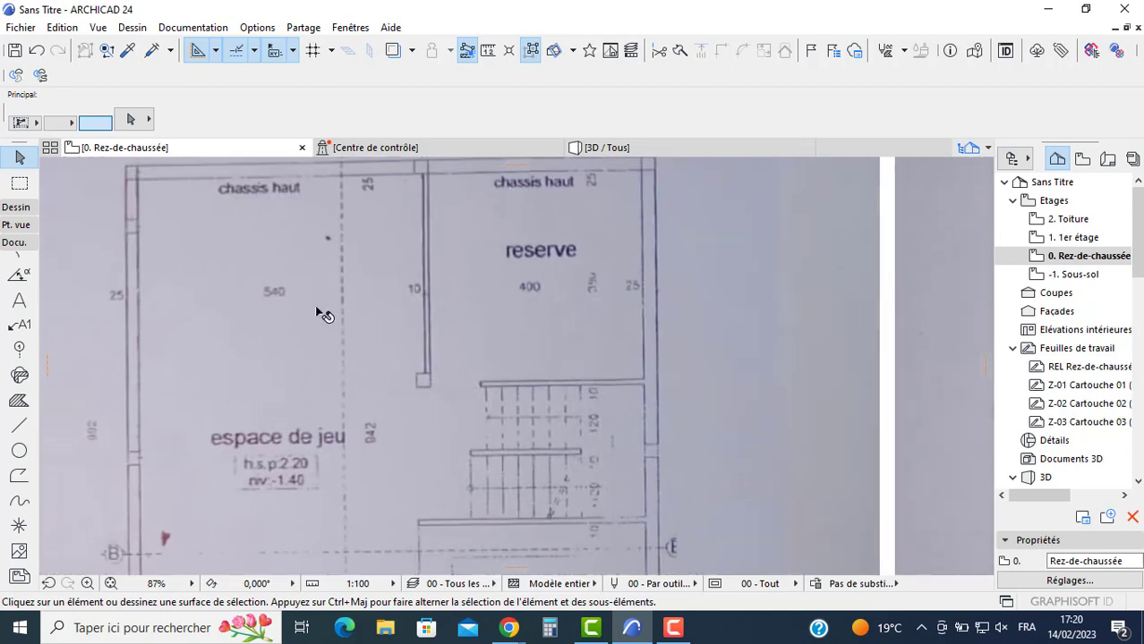
scroll(266, 436, down, 5)
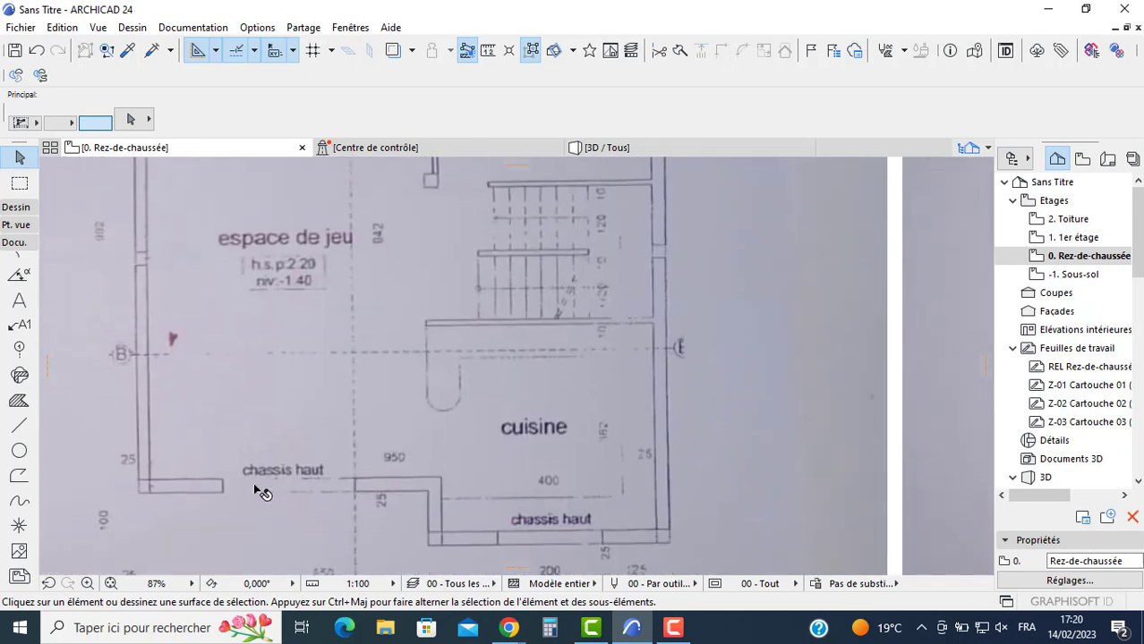
scroll(412, 495, up, 2)
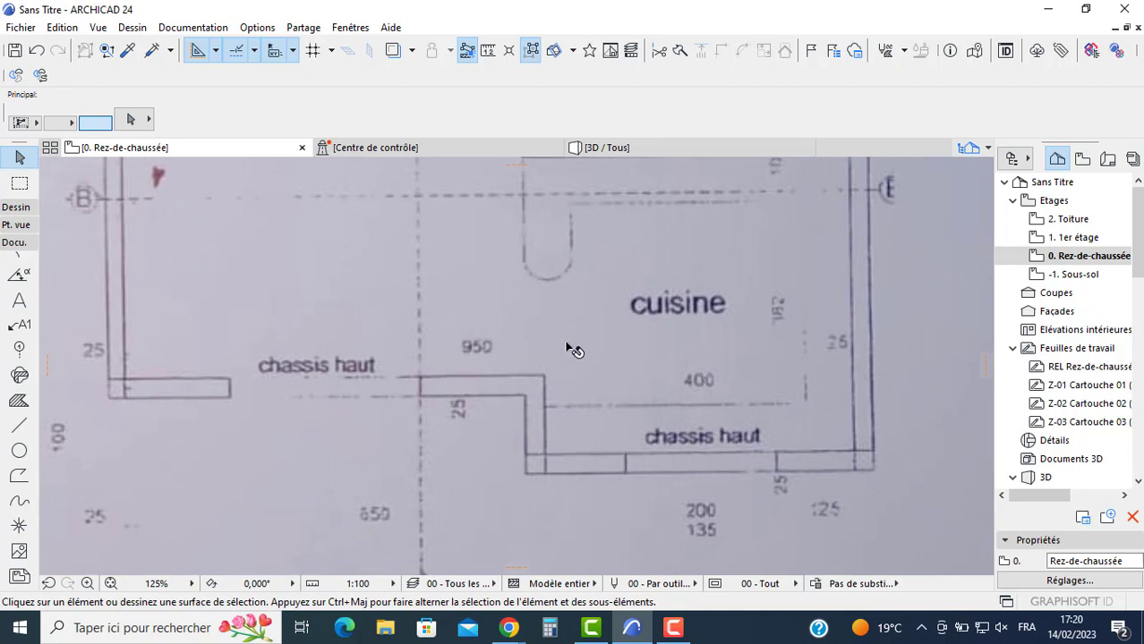
scroll(712, 295, down, 2)
scroll(637, 302, down, 4)
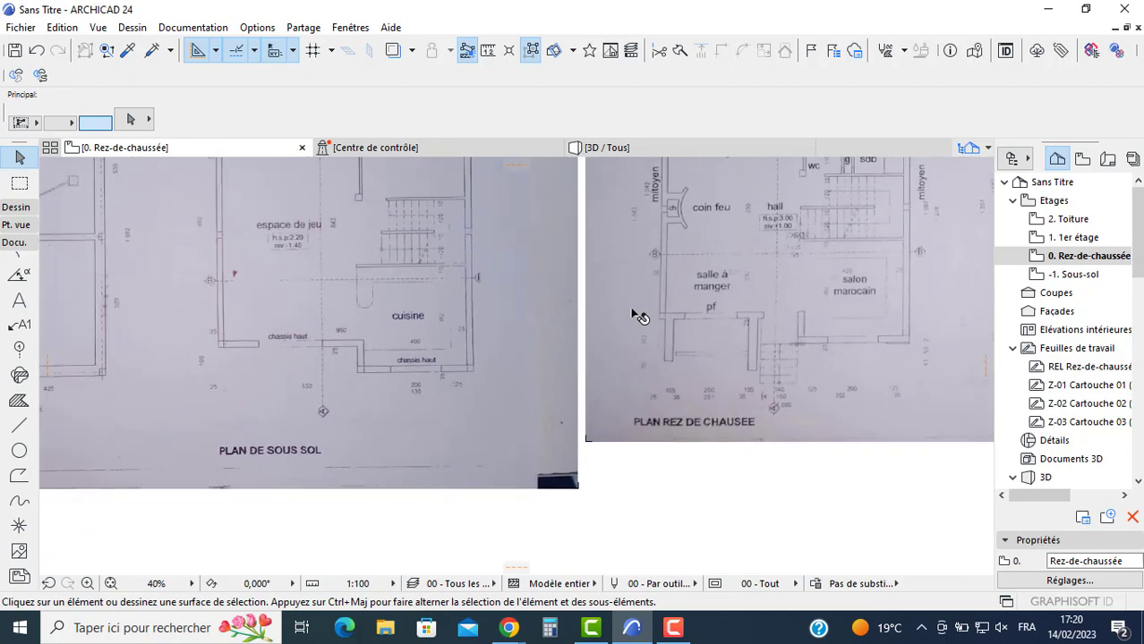
Step: Examine the front of the ground-floor plan, including the entrance steps, dining room, Moroccan lounge and their dimensions
middle_drag(633, 311, 495, 322)
scroll(495, 322, up, 4)
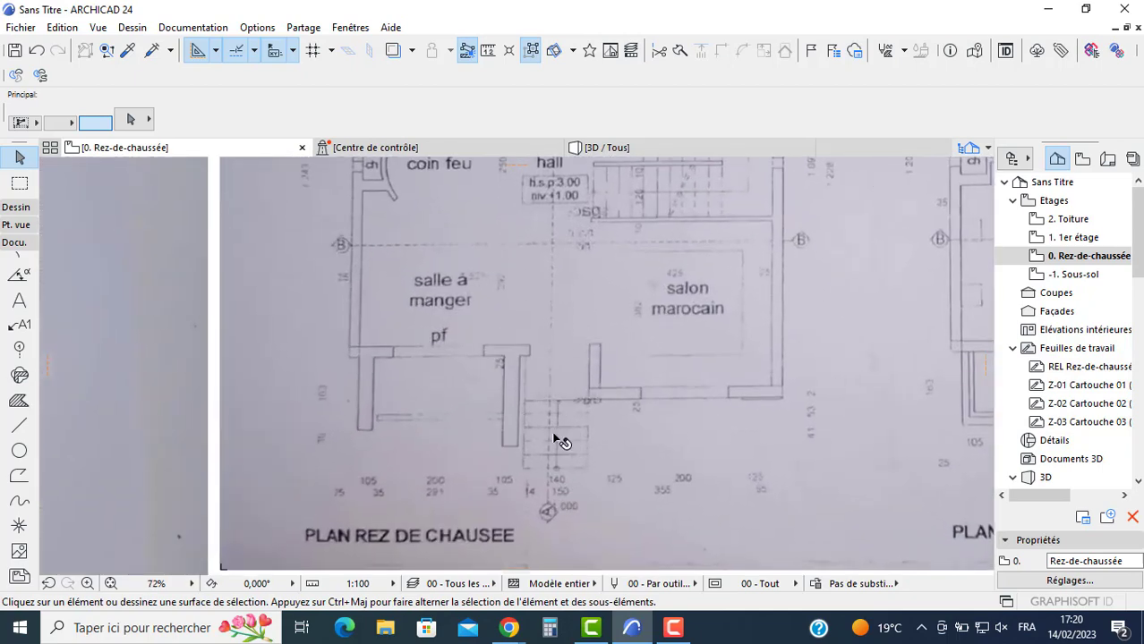
scroll(573, 199, up, 2)
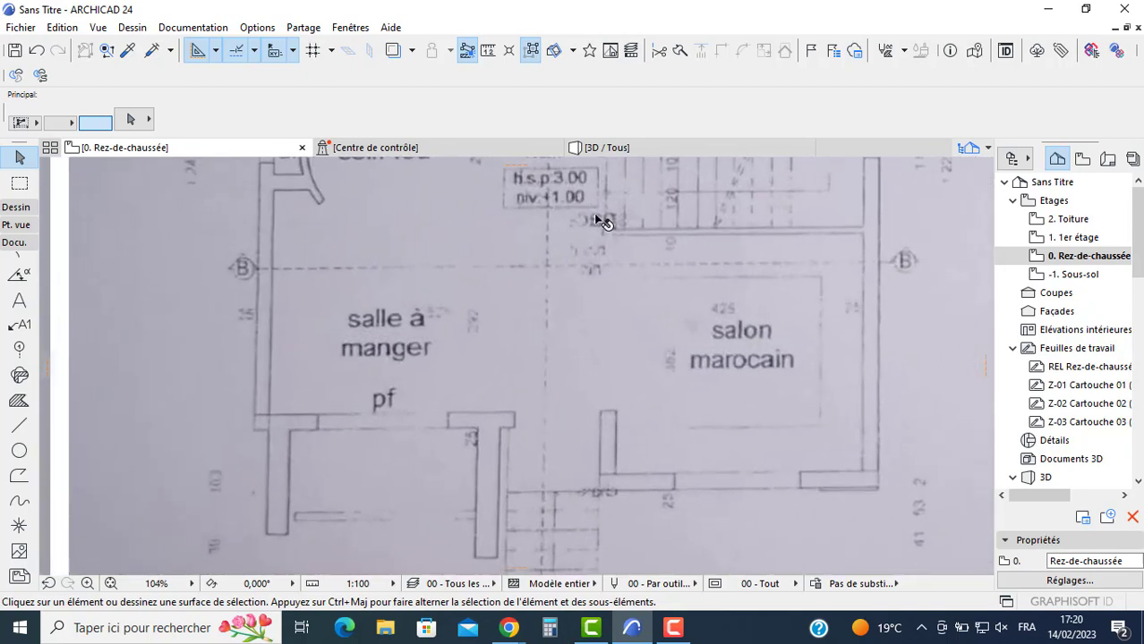
middle_drag(583, 408, 571, 321)
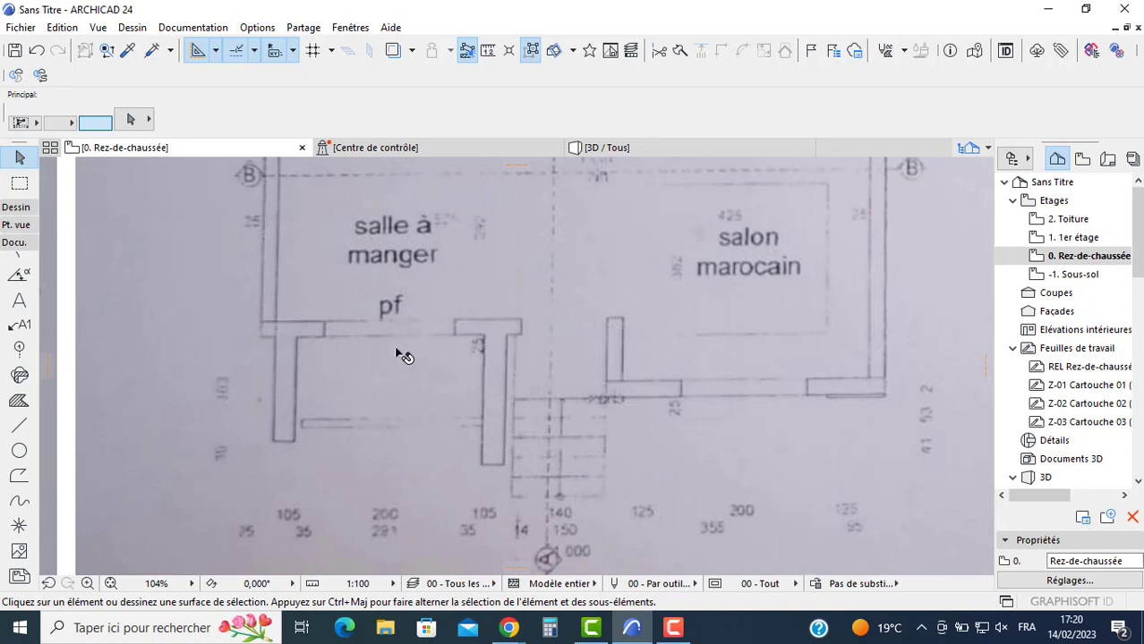
scroll(544, 359, down, 2)
middle_drag(665, 312, 667, 371)
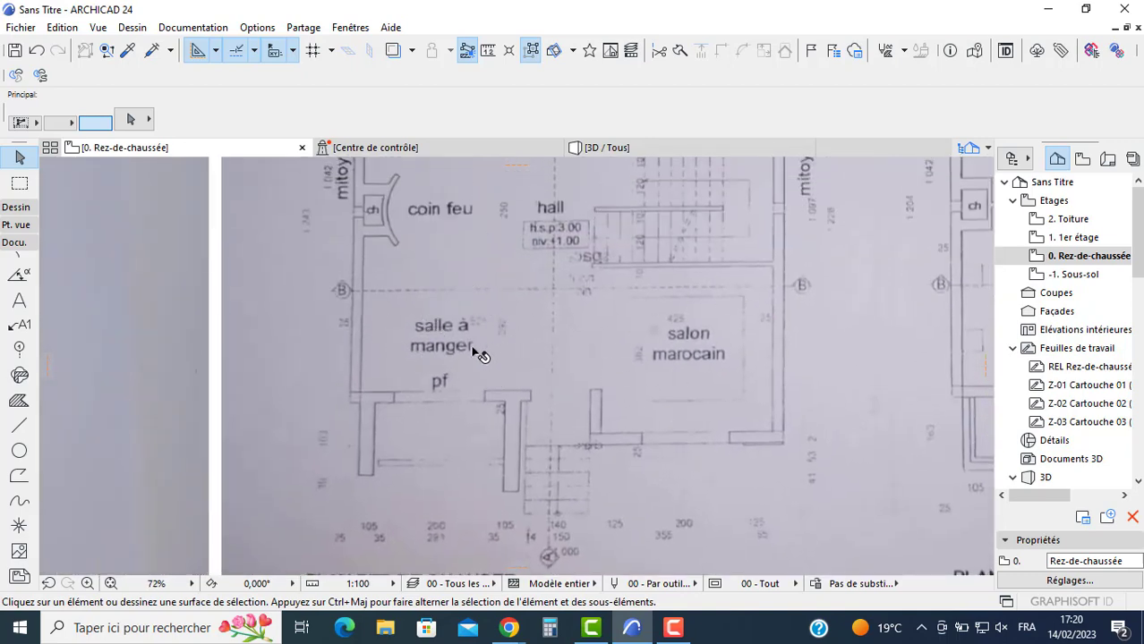
Step: Examine the rest of the ground-floor plan, covering the living room, fireplace, guest bedroom, WC, bathroom and staircase
middle_drag(385, 231, 355, 349)
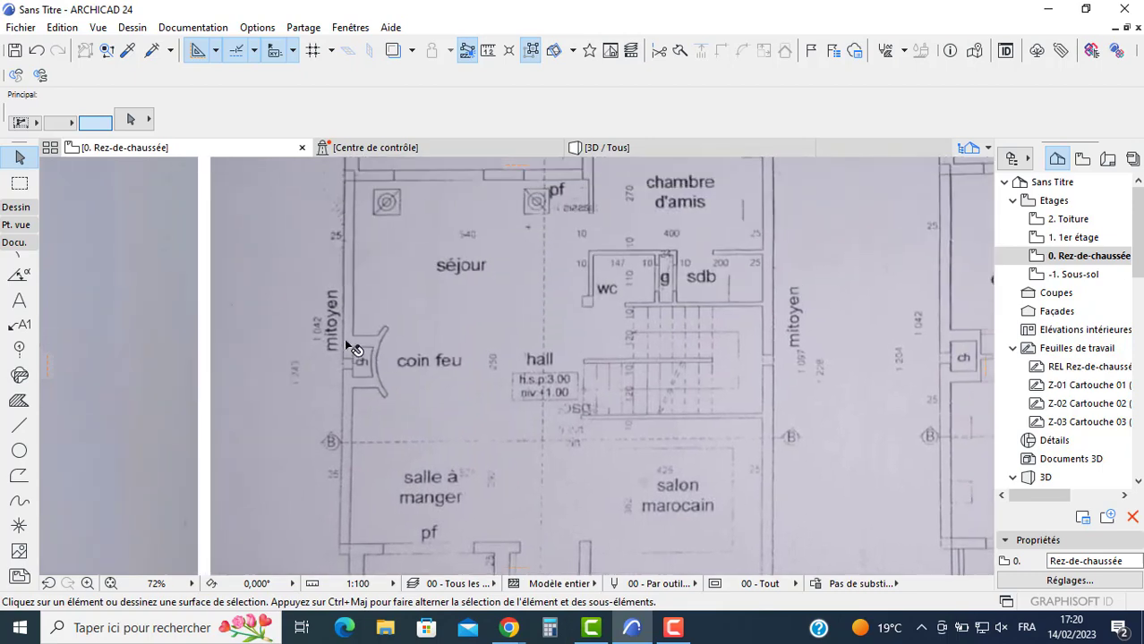
middle_drag(409, 234, 399, 295)
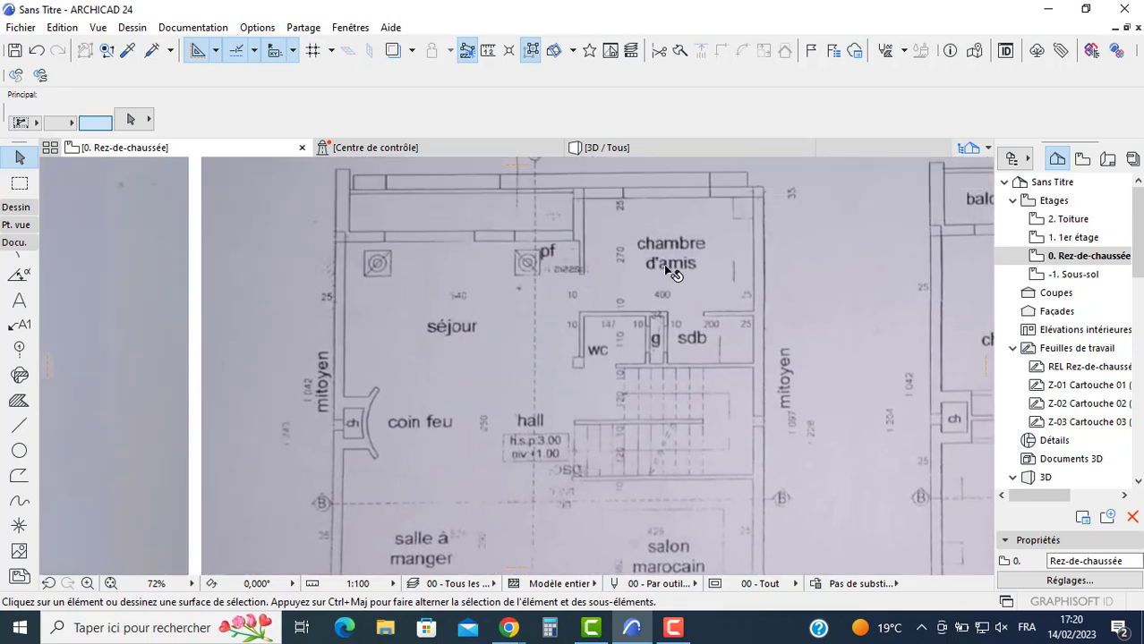
scroll(667, 268, up, 2)
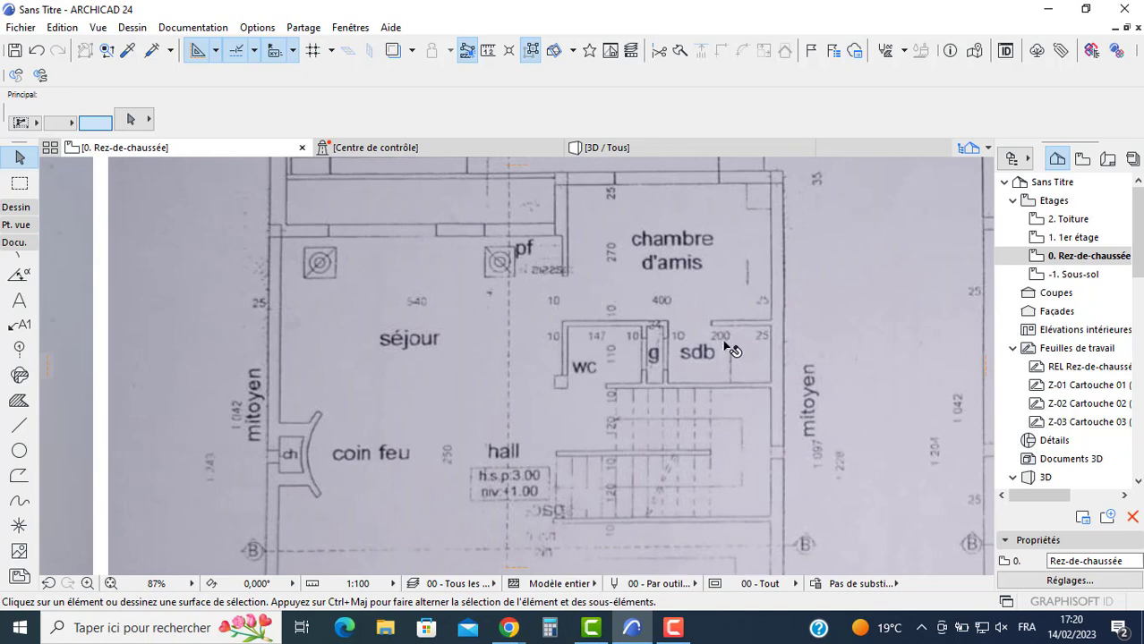
scroll(725, 360, down, 2)
middle_drag(726, 362, 490, 360)
scroll(390, 279, up, 2)
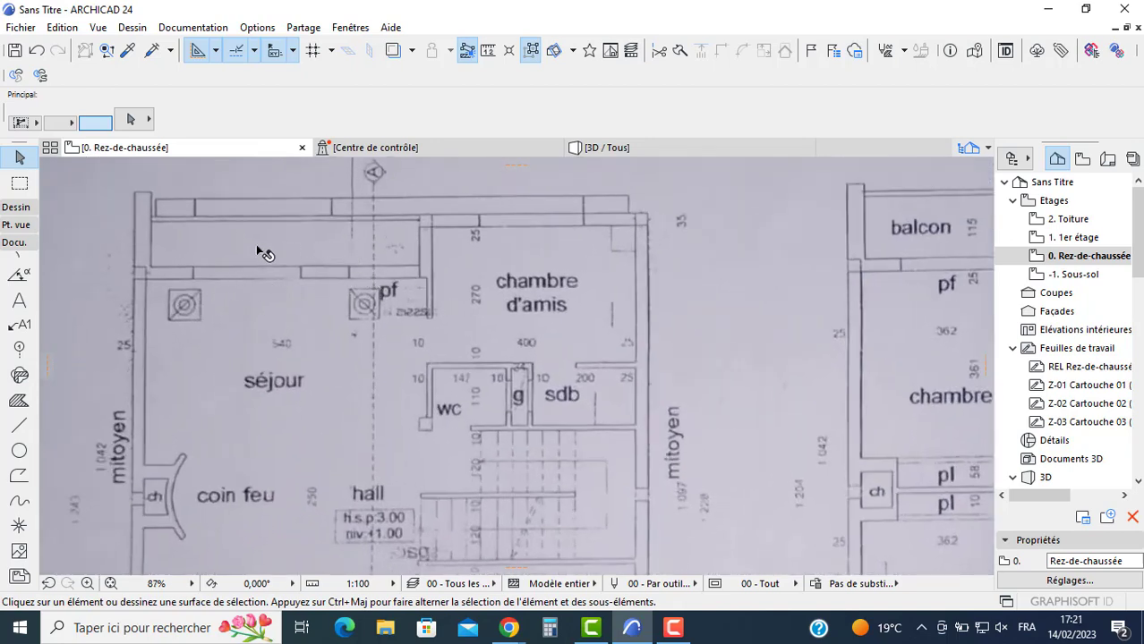
scroll(324, 241, down, 1)
scroll(410, 259, down, 2)
middle_drag(438, 264, 321, 215)
scroll(329, 347, up, 2)
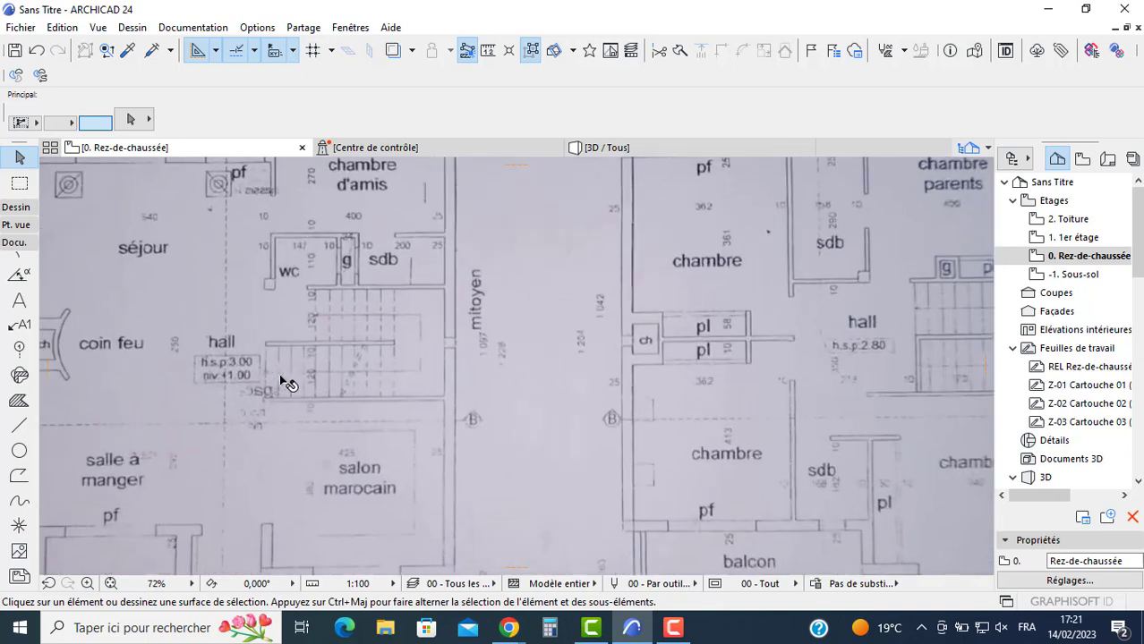
Step: Examine the upper-floor plan on the BUNGALOW P2 scan, covering the bedrooms, bathrooms, closets, hall and balconies
scroll(608, 327, down, 3)
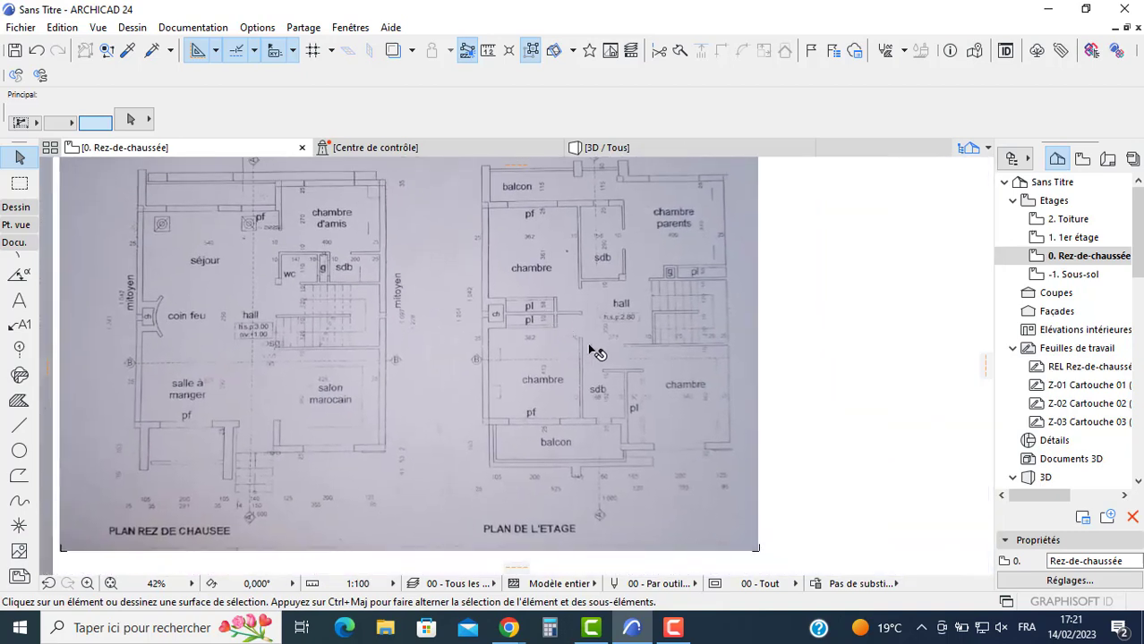
scroll(680, 226, up, 2)
middle_drag(680, 226, 643, 320)
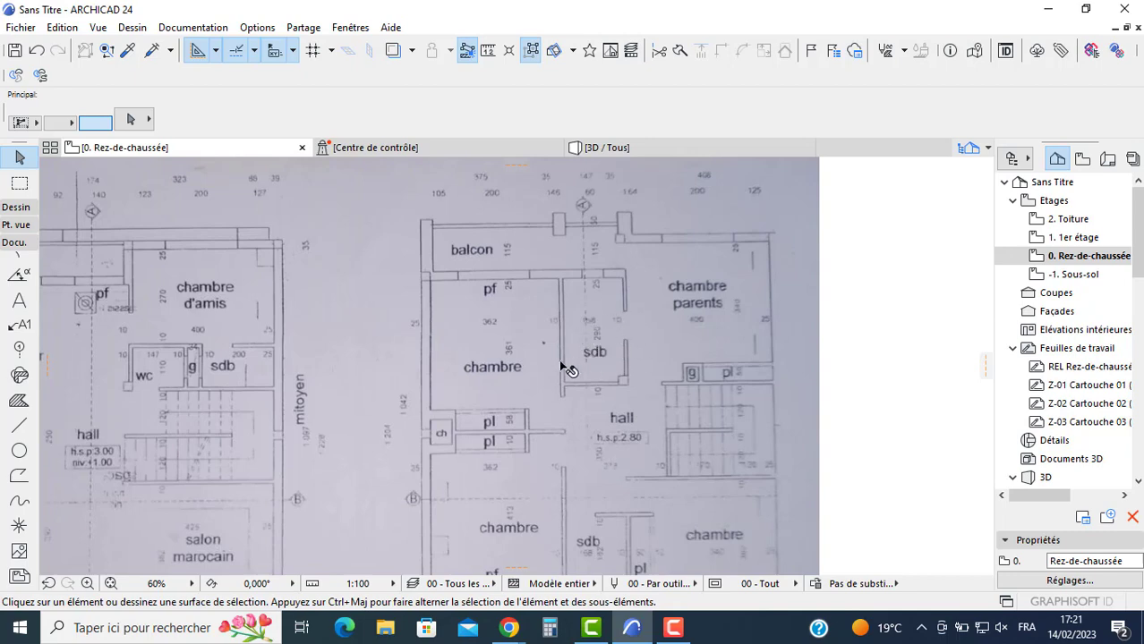
middle_drag(534, 392, 503, 335)
scroll(489, 344, up, 2)
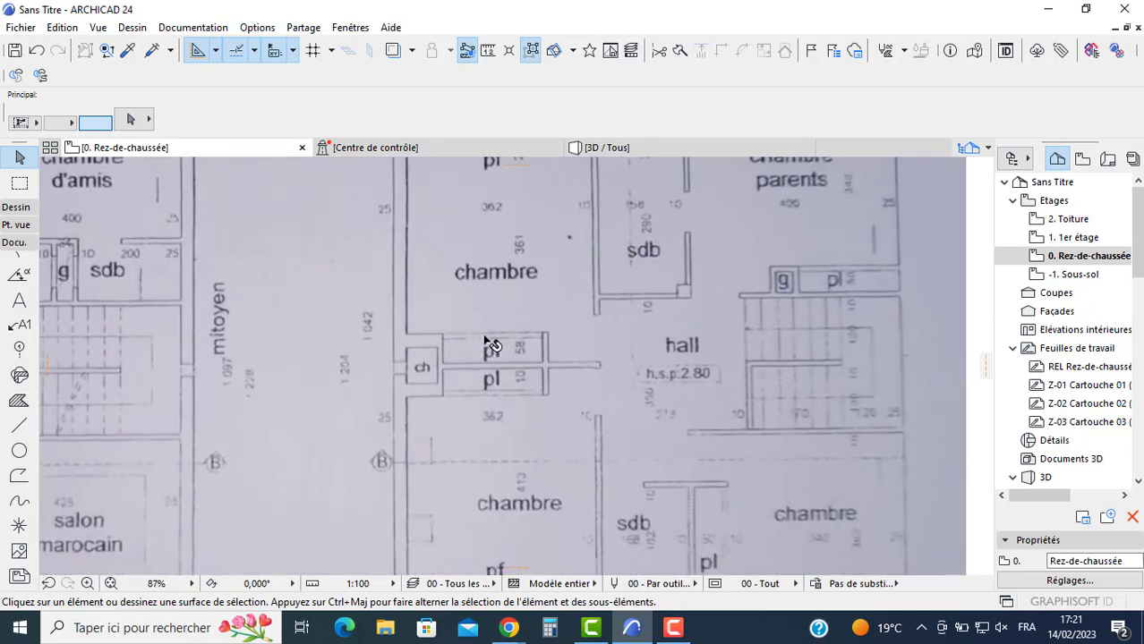
middle_drag(501, 394, 509, 294)
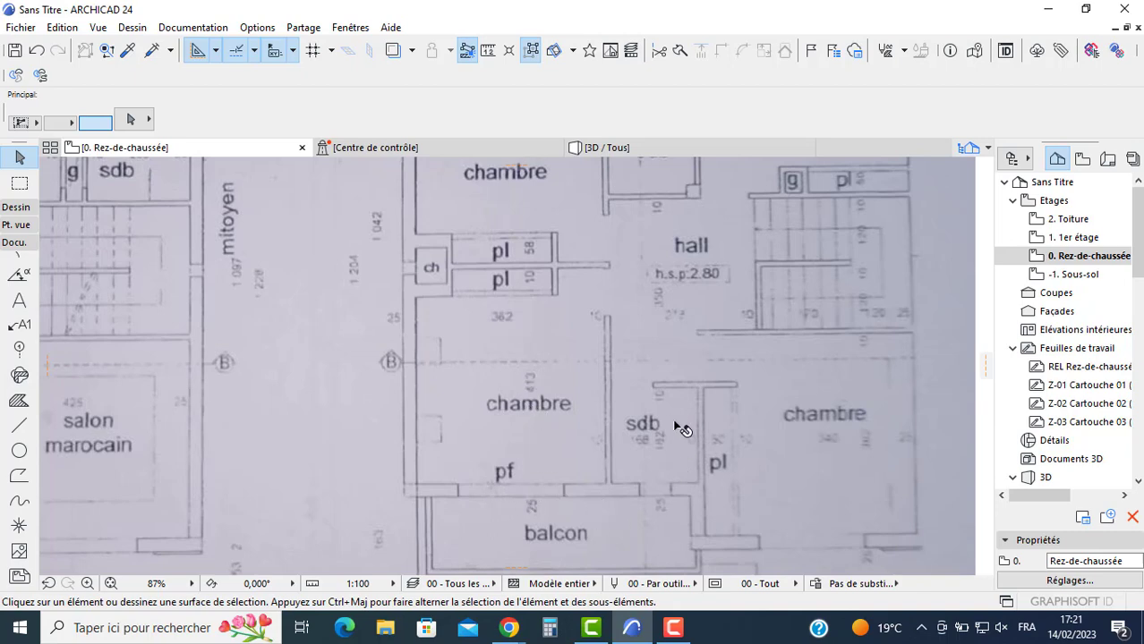
scroll(645, 417, down, 1)
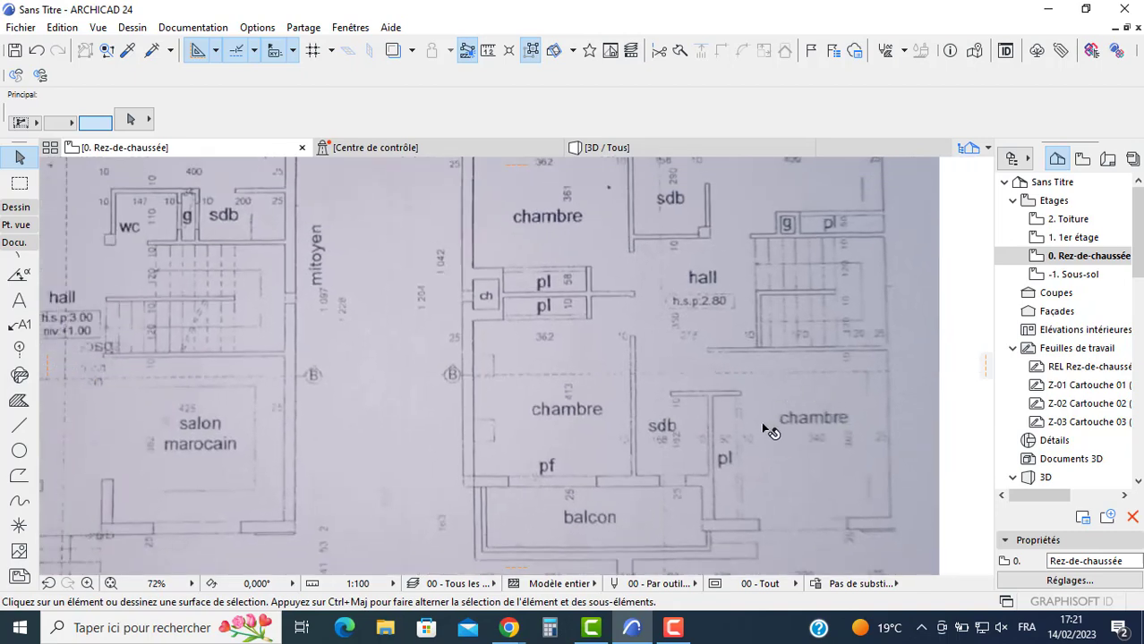
middle_drag(727, 430, 672, 322)
scroll(718, 424, up, 2)
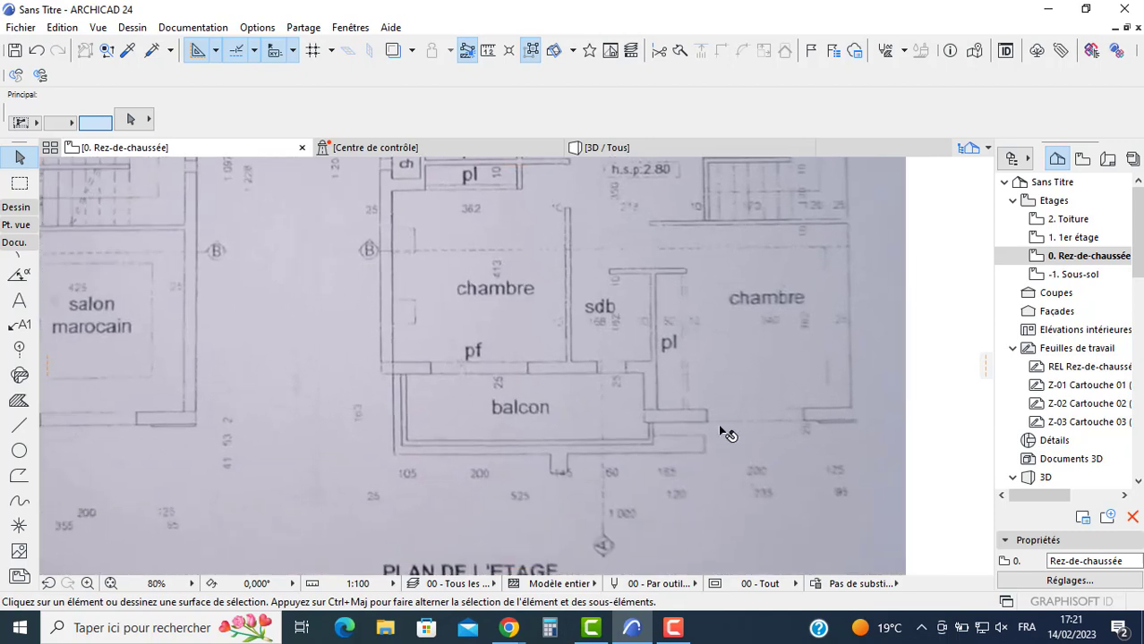
scroll(645, 411, down, 5)
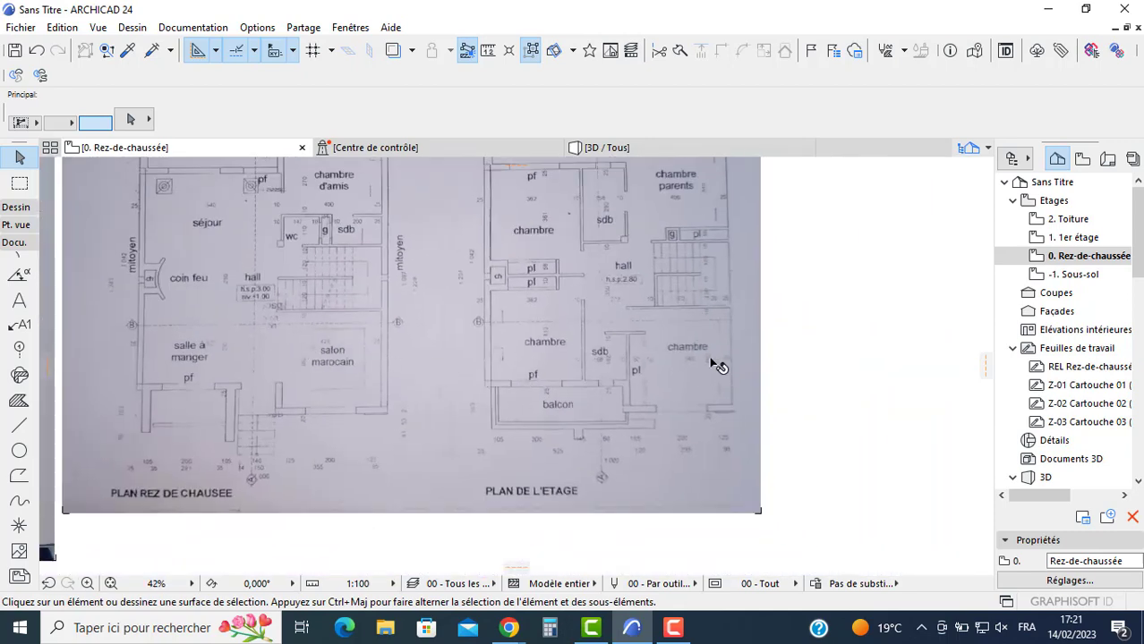
Step: Compare the ceiling-height and floor-level notes on the basement and ground-floor plans
scroll(537, 371, down, 2)
shift+scroll(466, 381, left, 3)
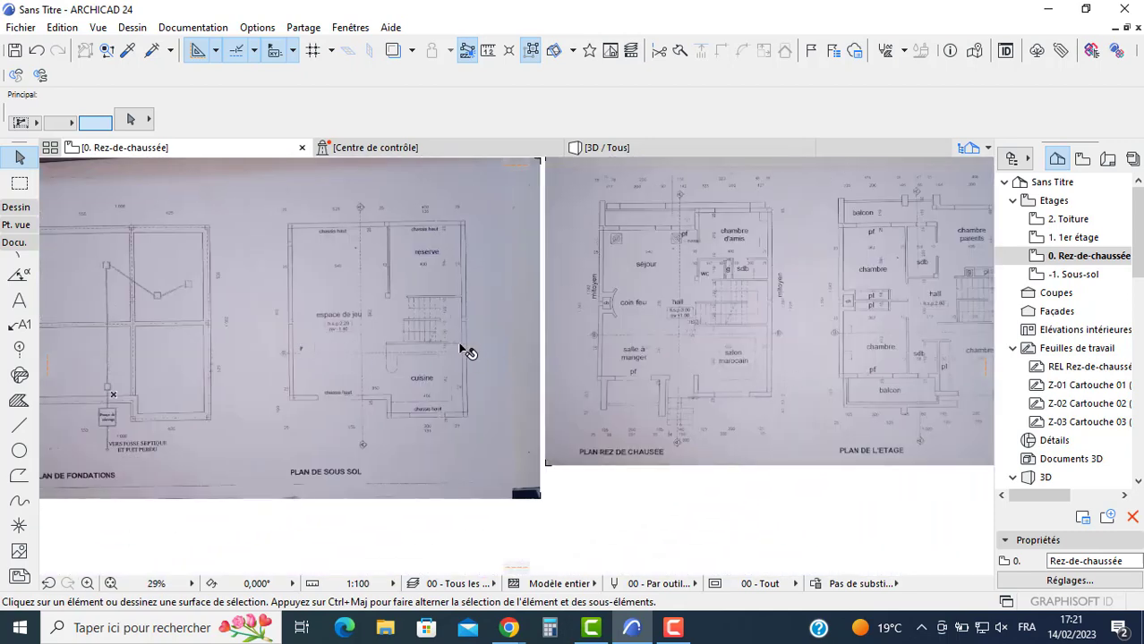
scroll(239, 319, up, 7)
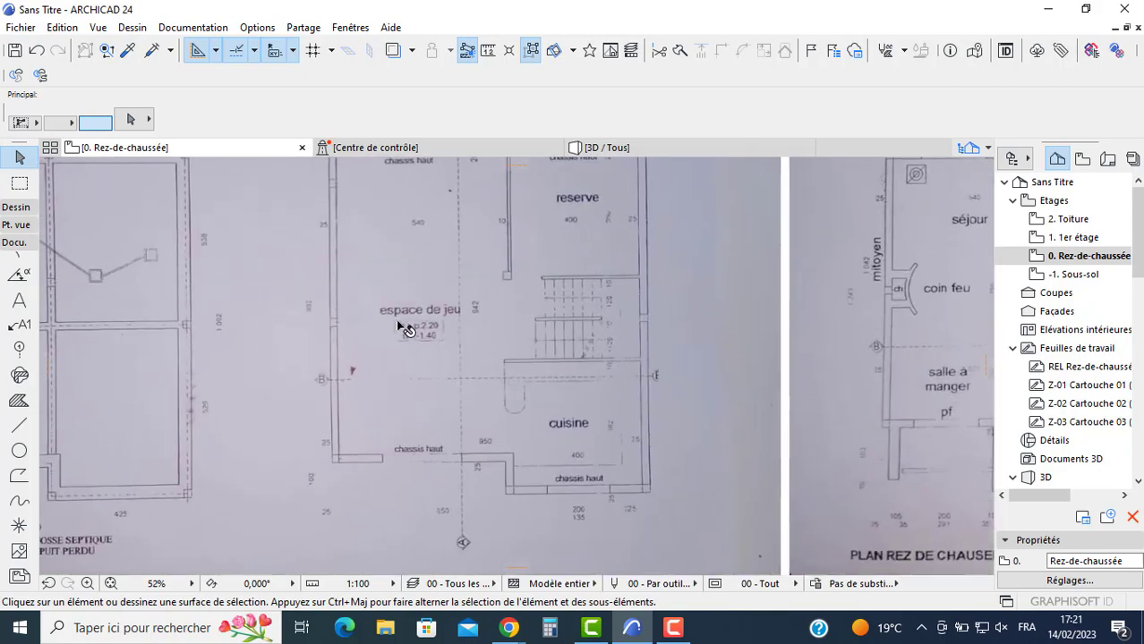
scroll(452, 356, down, 3)
middle_drag(593, 364, 209, 360)
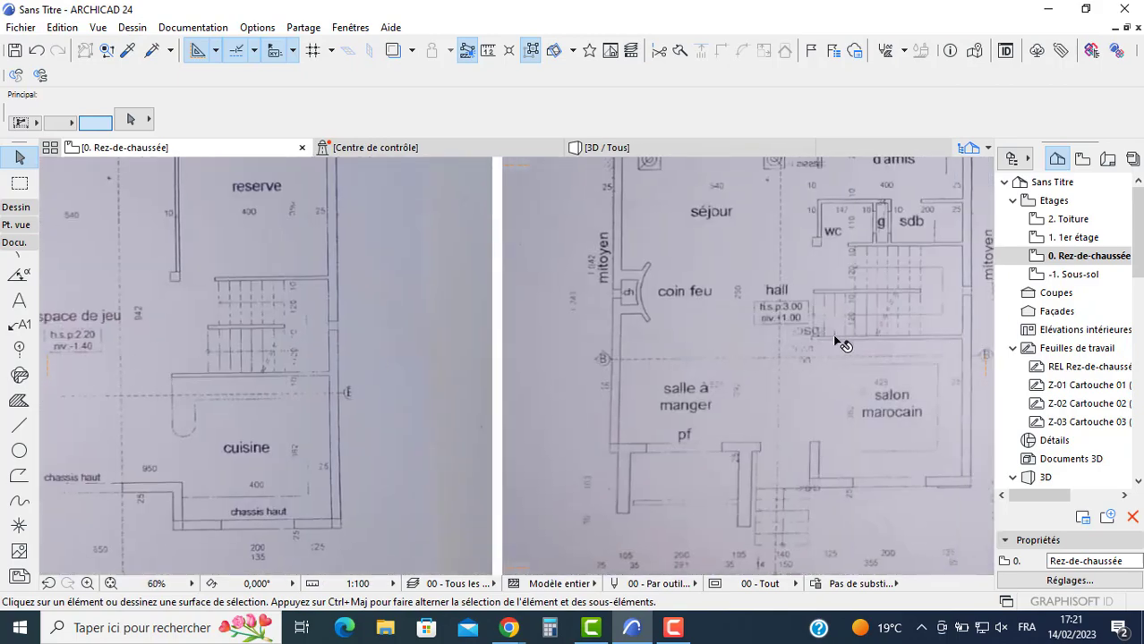
scroll(793, 326, up, 2)
scroll(743, 306, down, 2)
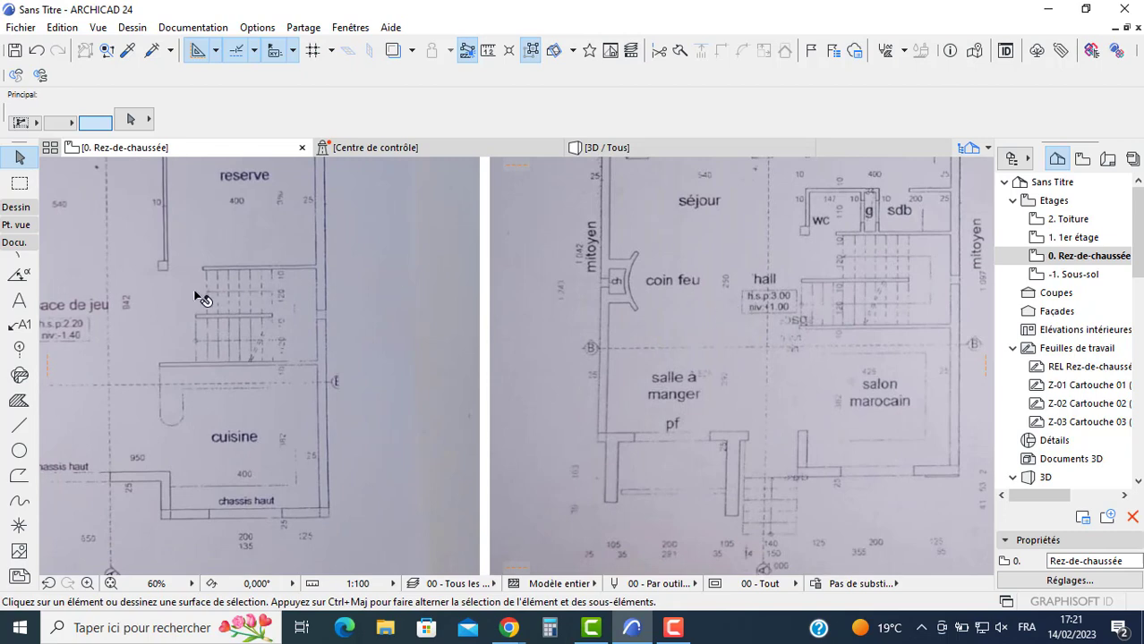
middle_drag(202, 300, 319, 324)
scroll(322, 322, up, 3)
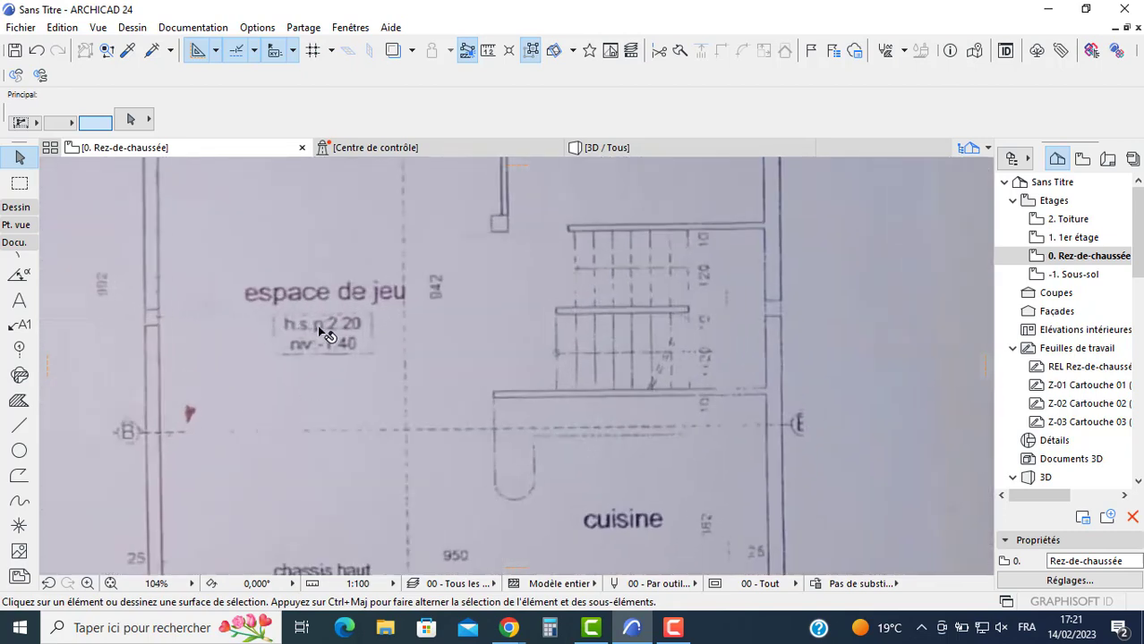
Step: Insert a new storey below Sous-sol in the storey settings and name it FONDATION
right_click(1074, 274)
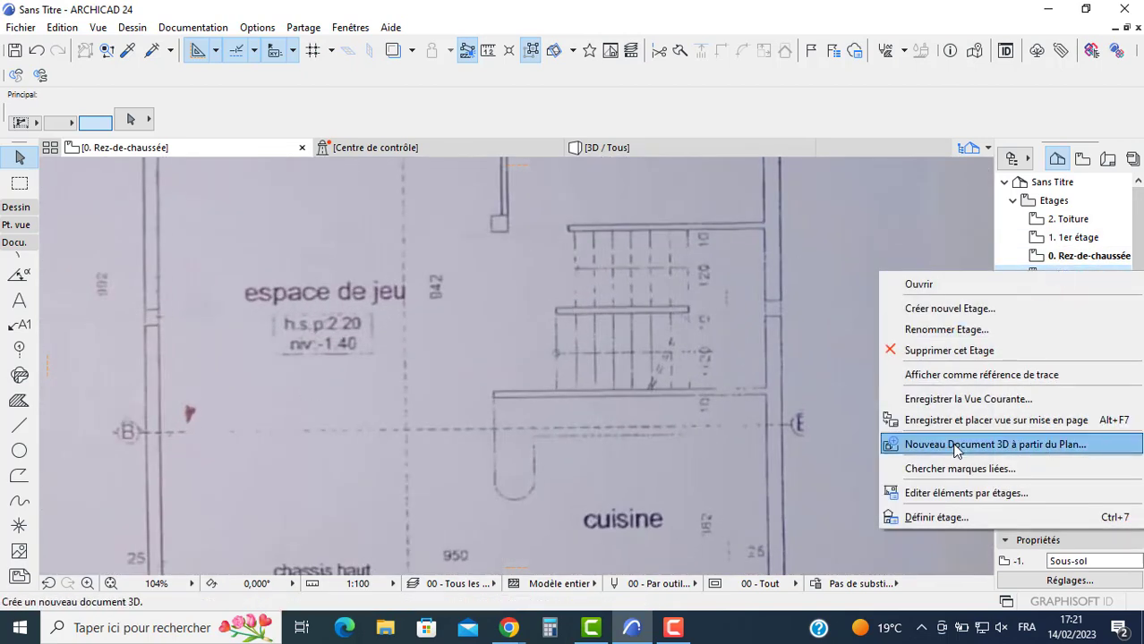
click(931, 524)
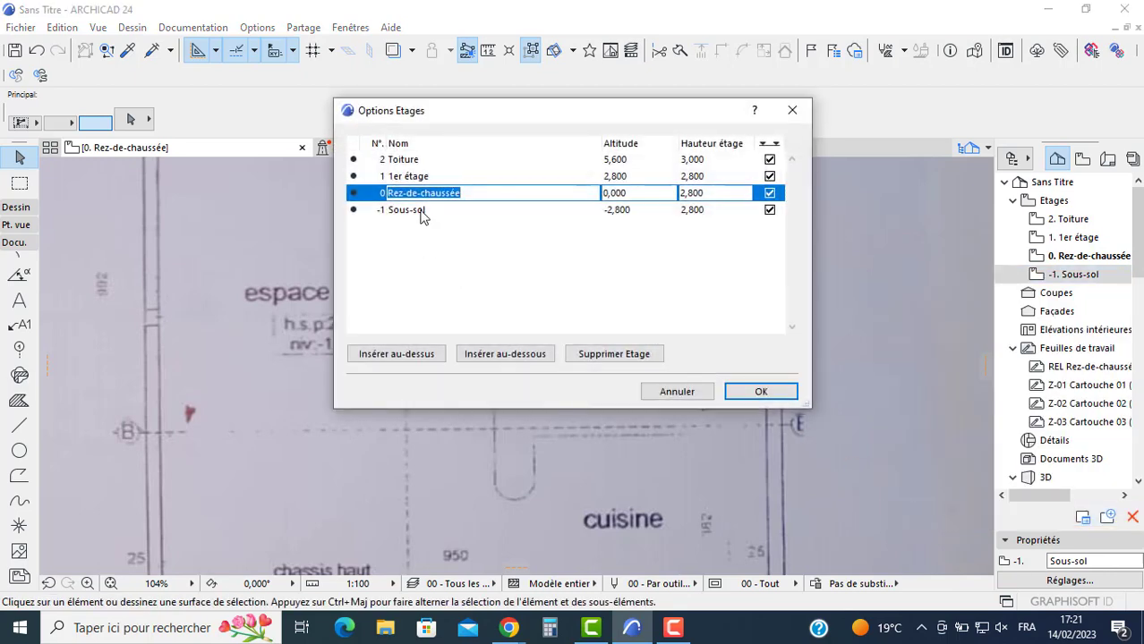
click(409, 213)
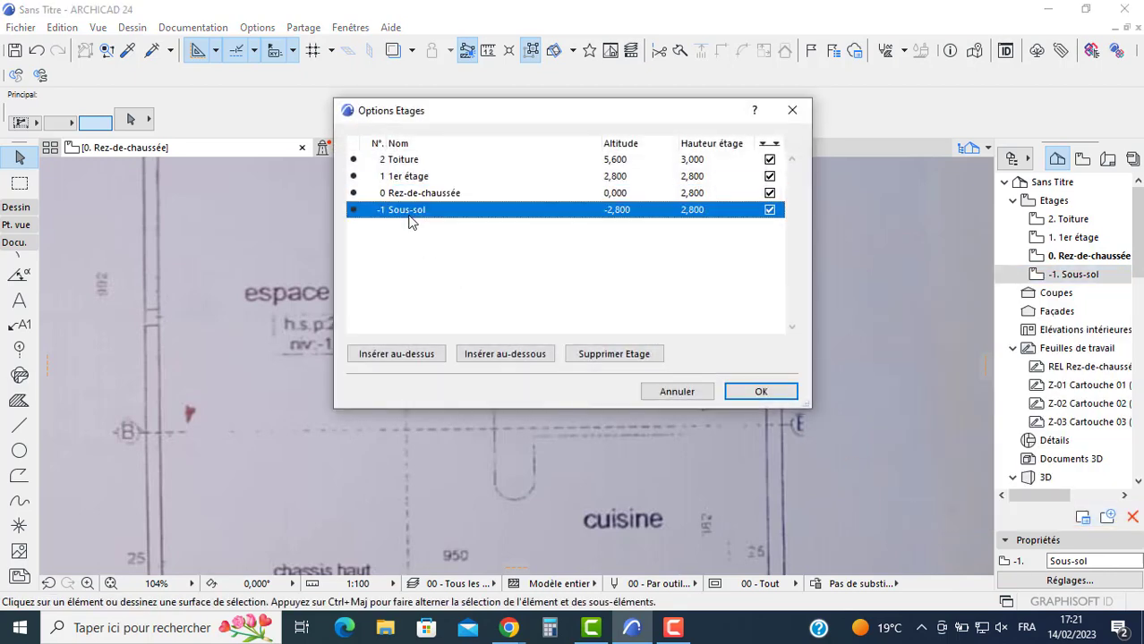
click(512, 357)
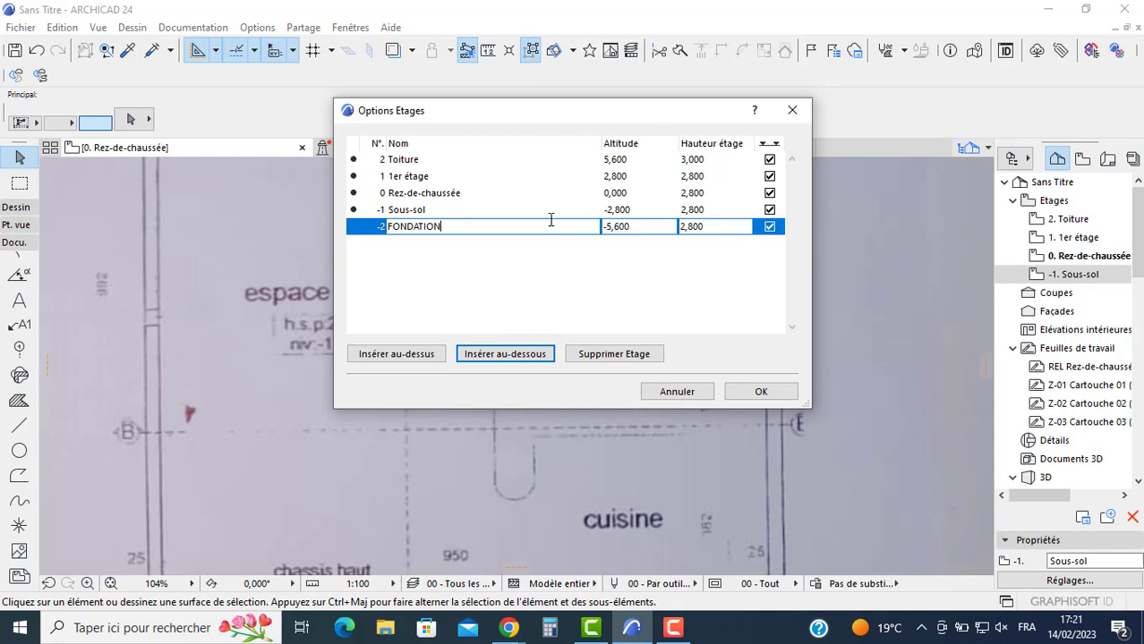
Step: Set the altitude of the Rez-de-chaussée storey to 1,000
click(657, 192)
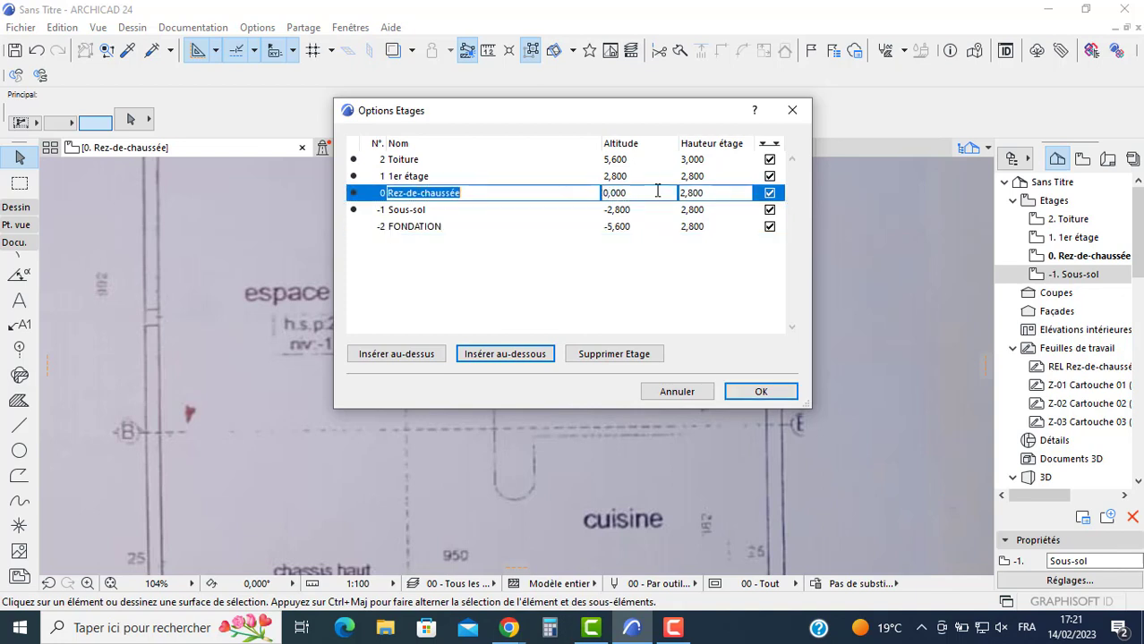
click(657, 193)
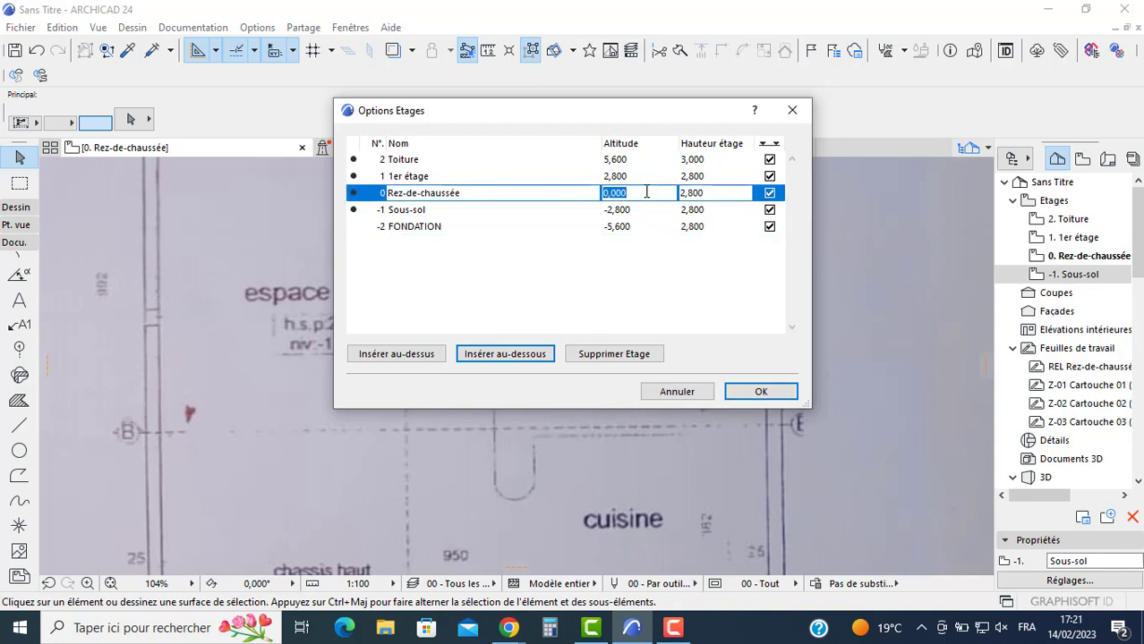
text(1)
Step: Set the altitude of the Sous-sol storey to -1,400, matching the level note on the basement plan
click(629, 210)
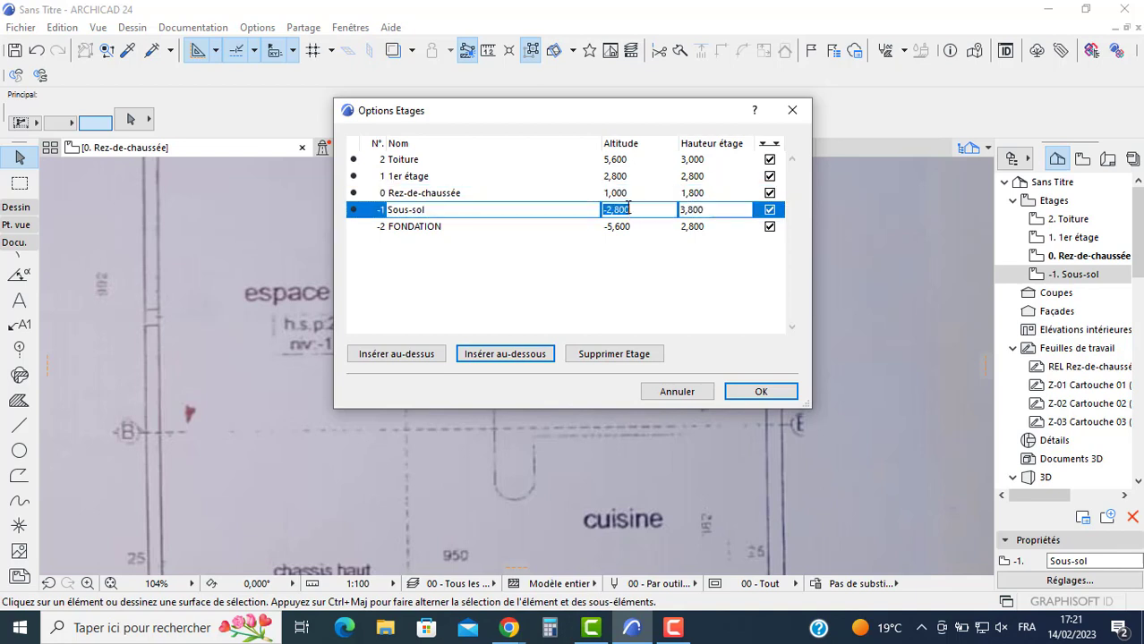
click(708, 210)
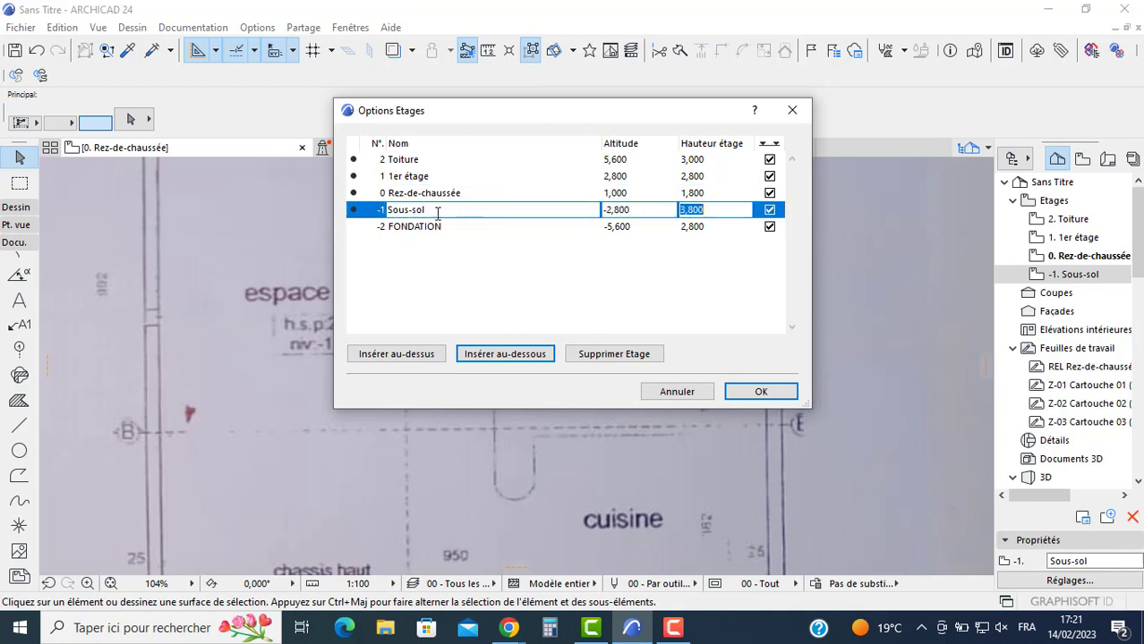
drag(466, 109, 656, 124)
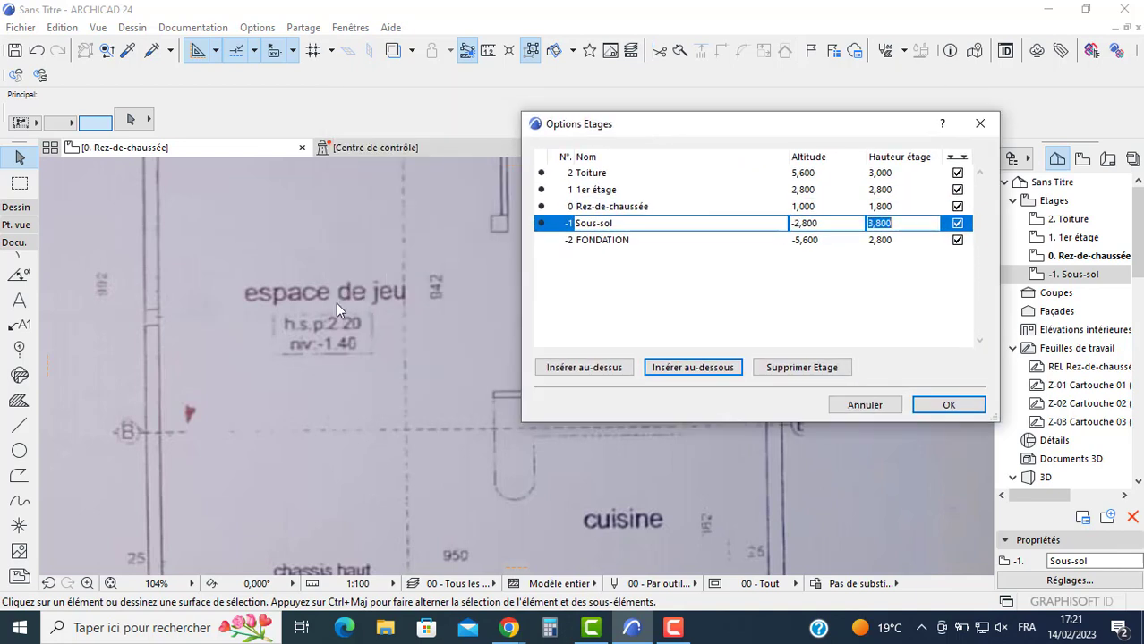
drag(741, 128, 644, 134)
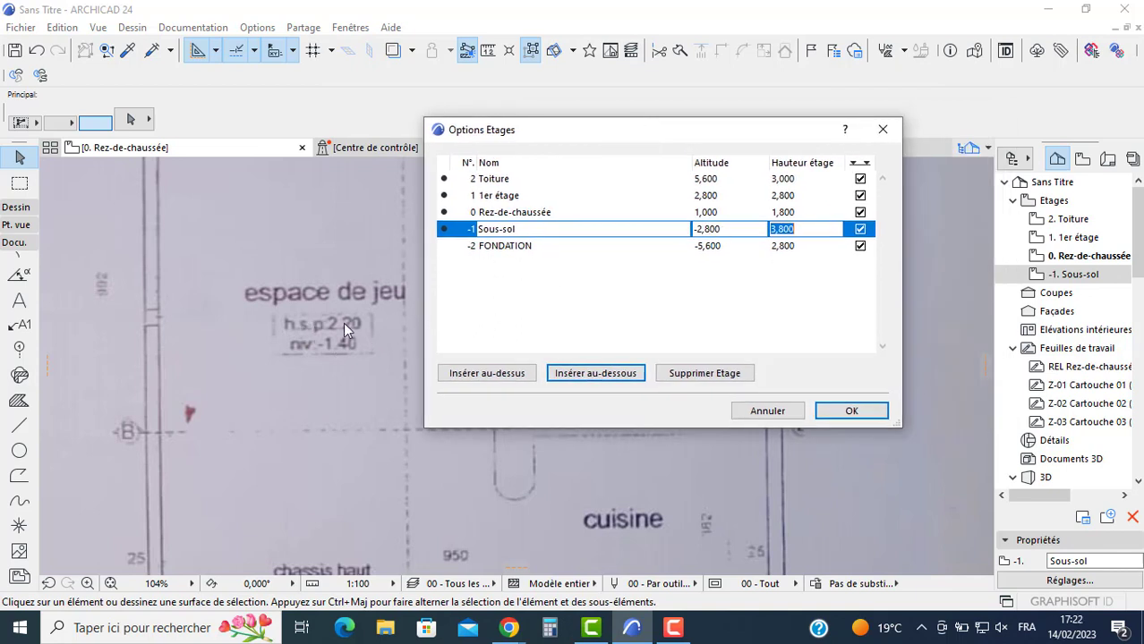
double_click(723, 230)
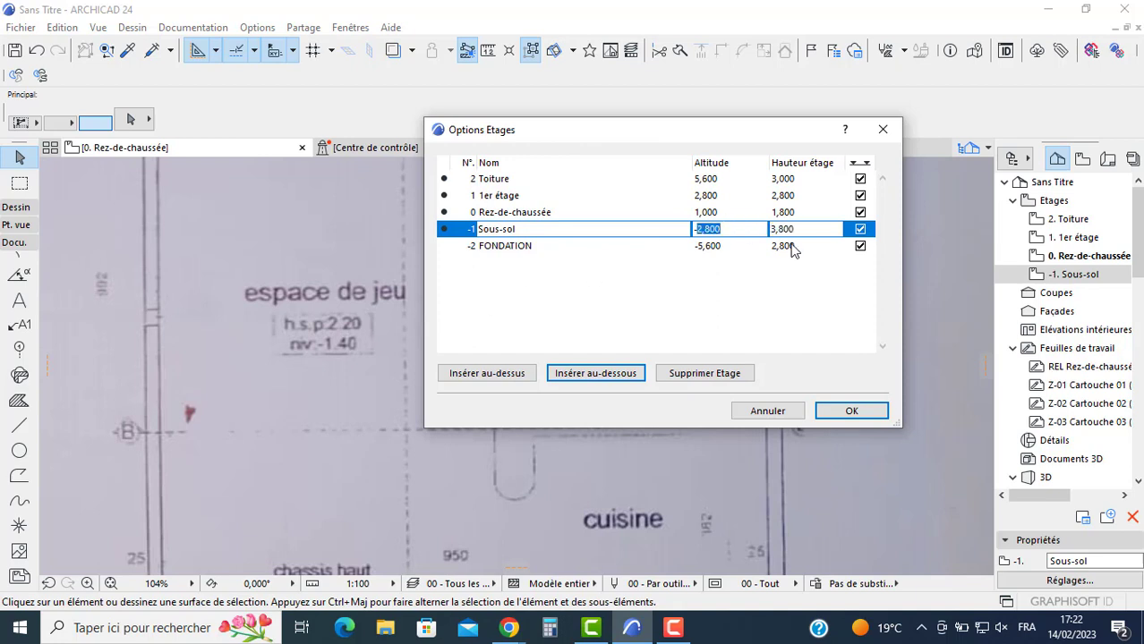
text(-1,4)
key(Return)
Step: Set the altitude of the FONDATION storey to -3,000 and apply the storey settings
click(725, 251)
click(725, 253)
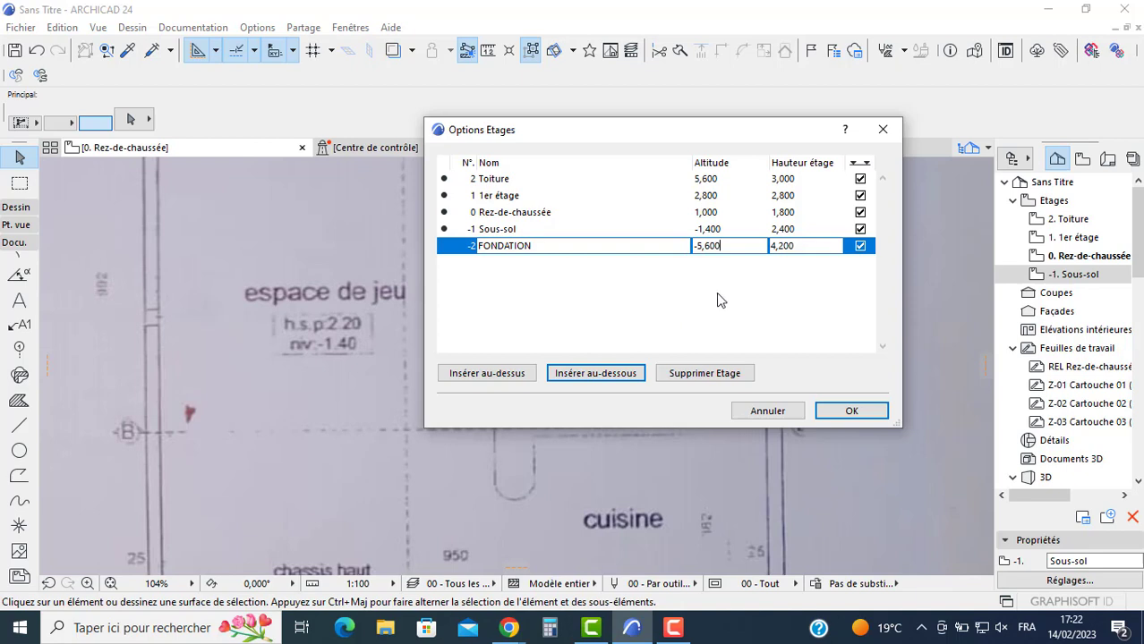
double_click(707, 246)
text(-3)
key(Return)
click(790, 215)
click(798, 215)
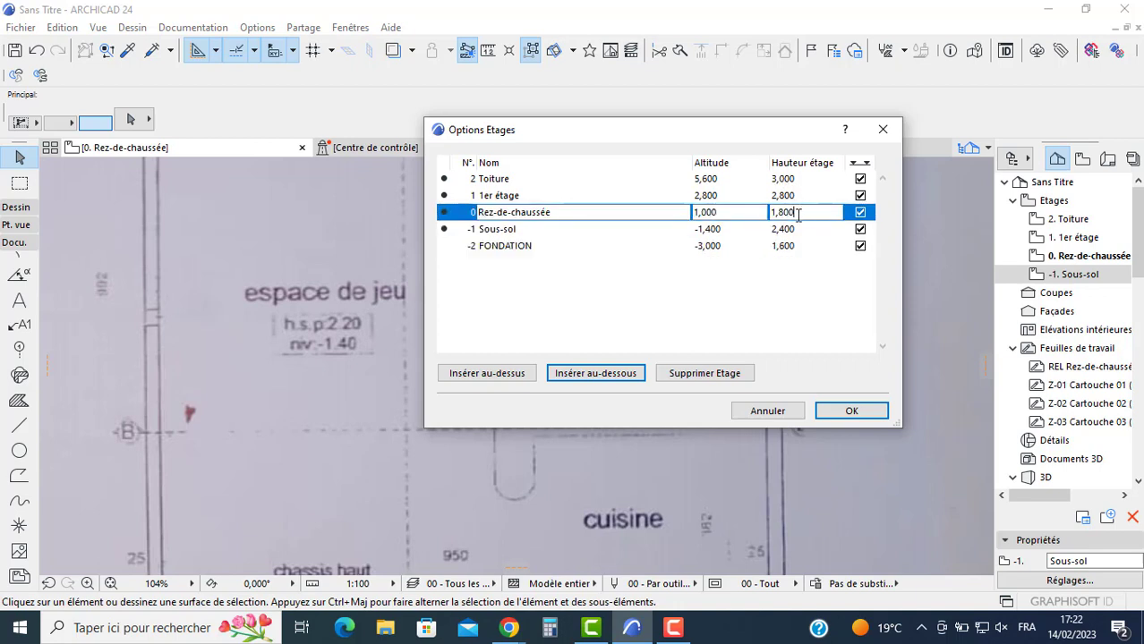
drag(670, 140, 450, 180)
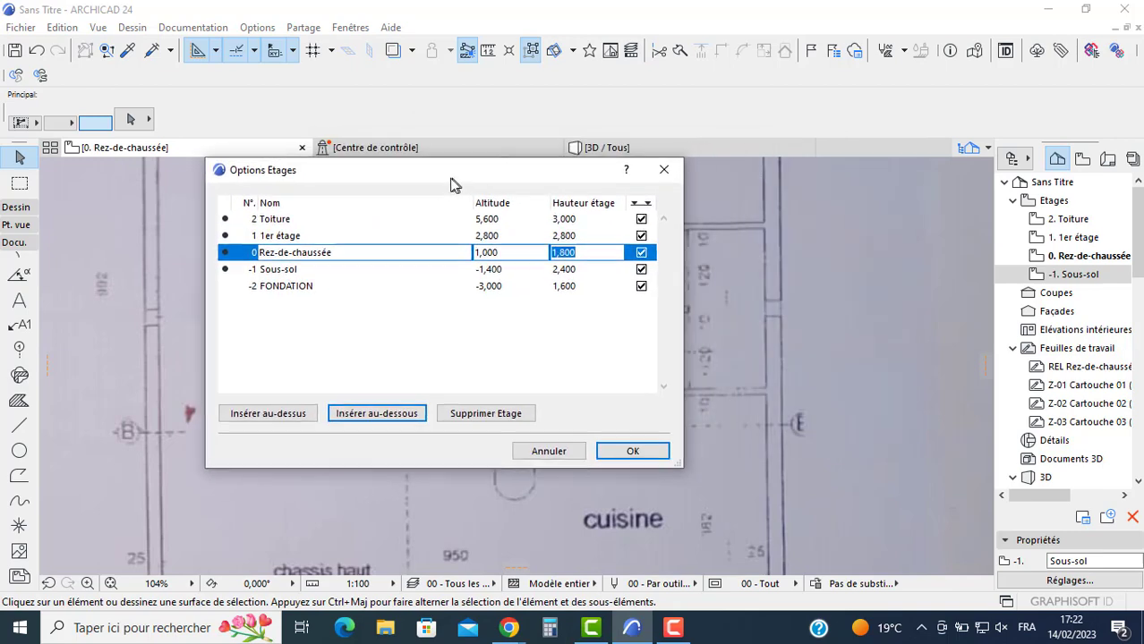
click(631, 452)
Step: Check the ground-floor plan's height note and set the storey heights of Rez-de-chaussée to 3,200 and 1er étage to 3,000
scroll(660, 417, down, 6)
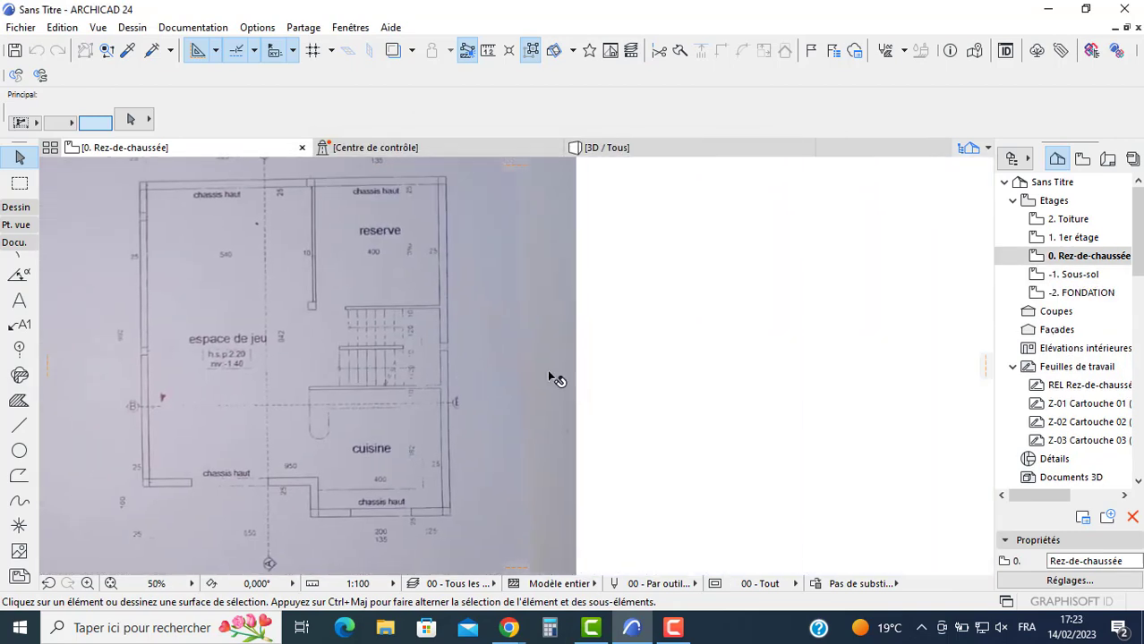
scroll(566, 364, up, 8)
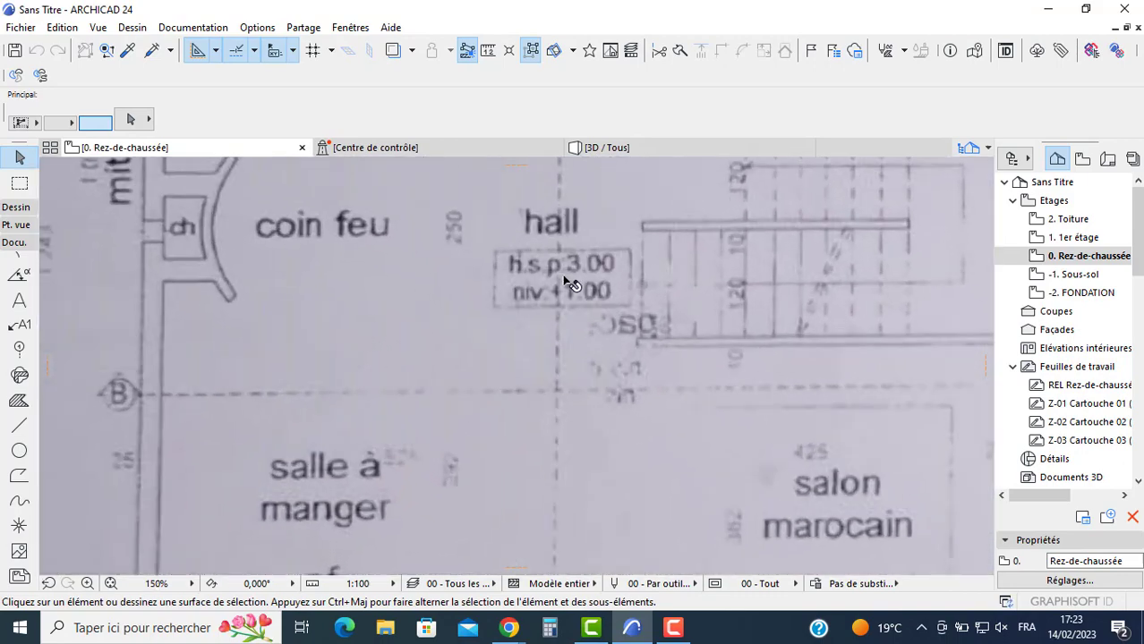
right_click(1079, 258)
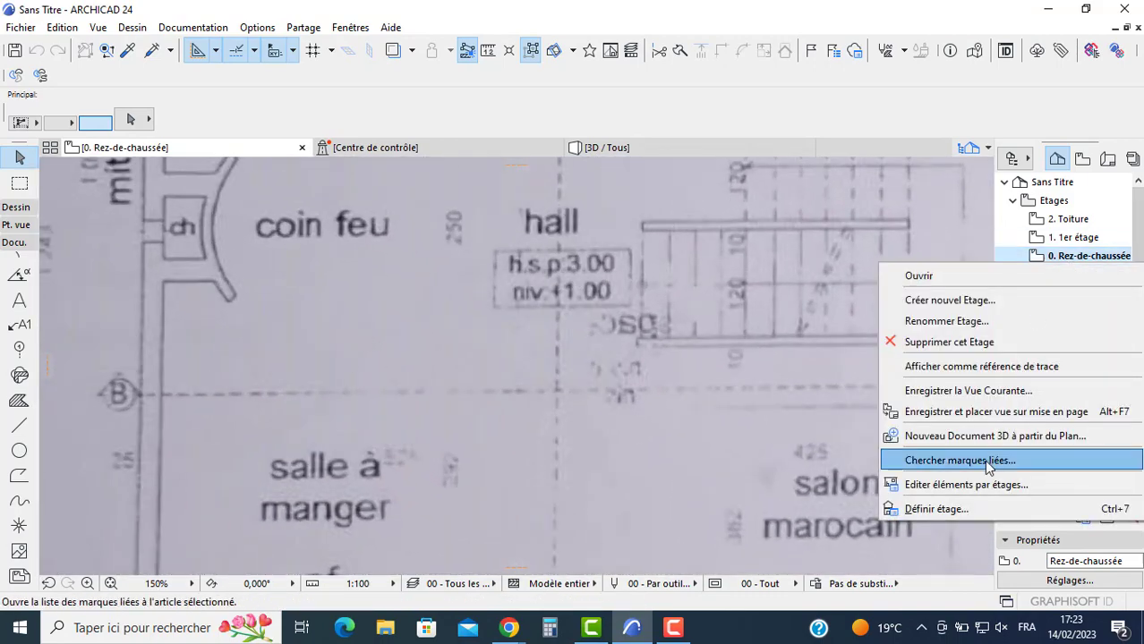
click(922, 509)
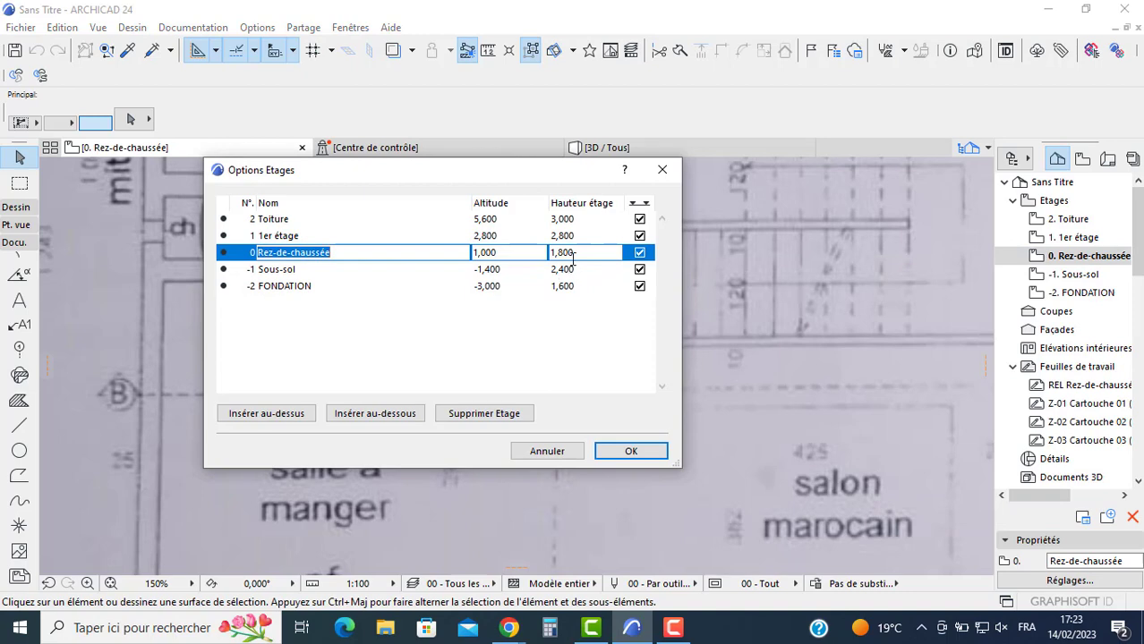
click(571, 254)
double_click(564, 252)
text(3)
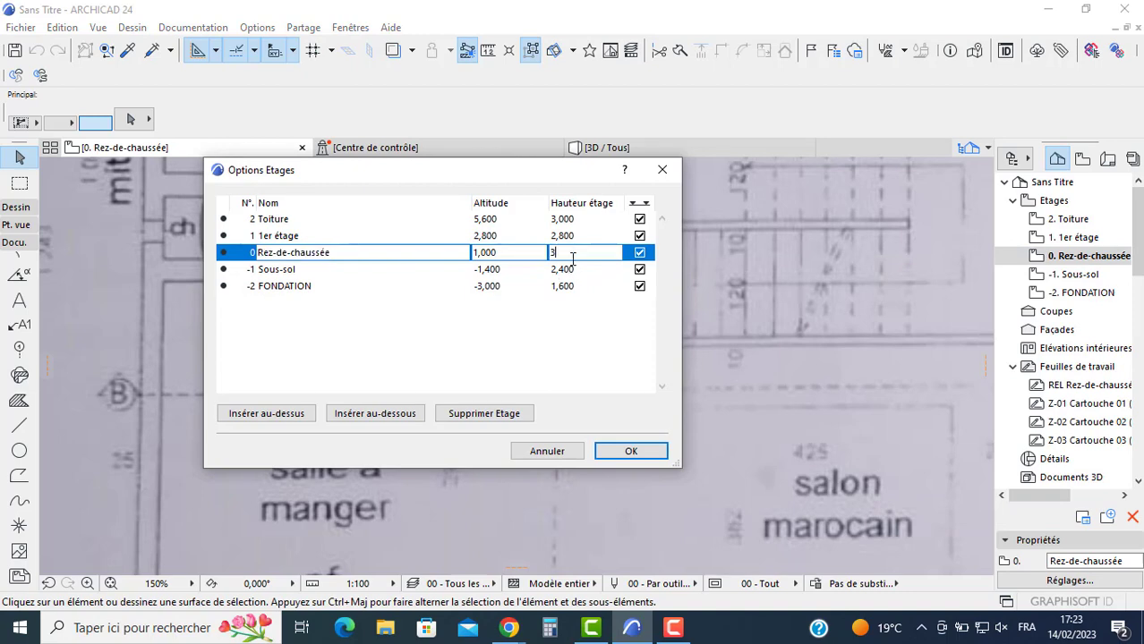
text(,200)
click(578, 235)
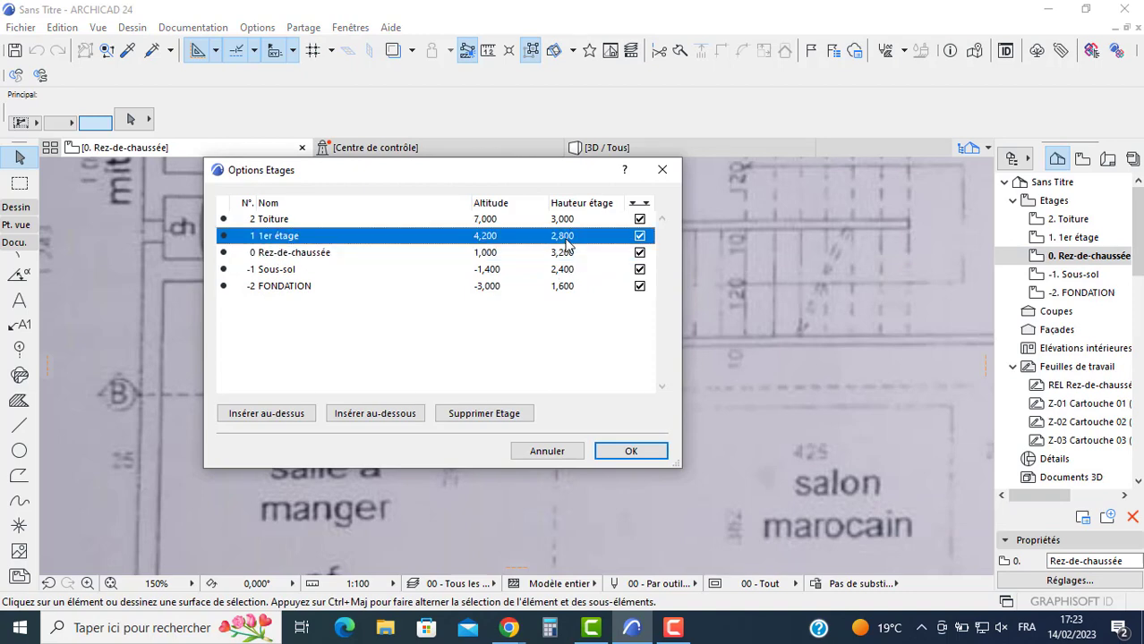
text(3)
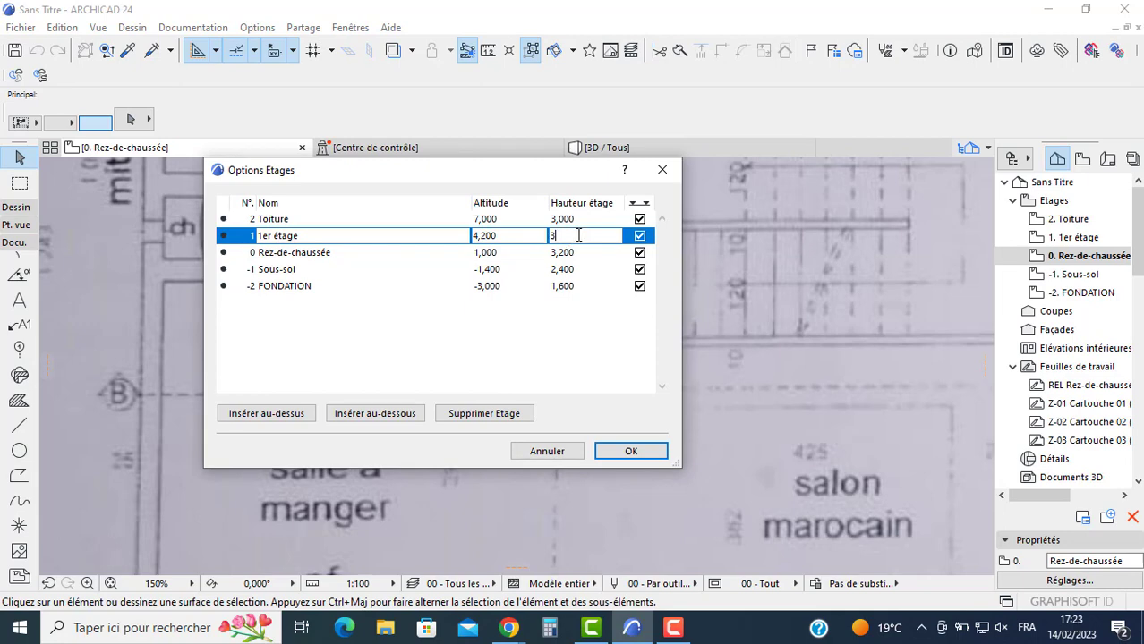
Step: Rename the Toiture storey TERRASSE, select FONDATION as the current storey and apply the storey settings
click(577, 219)
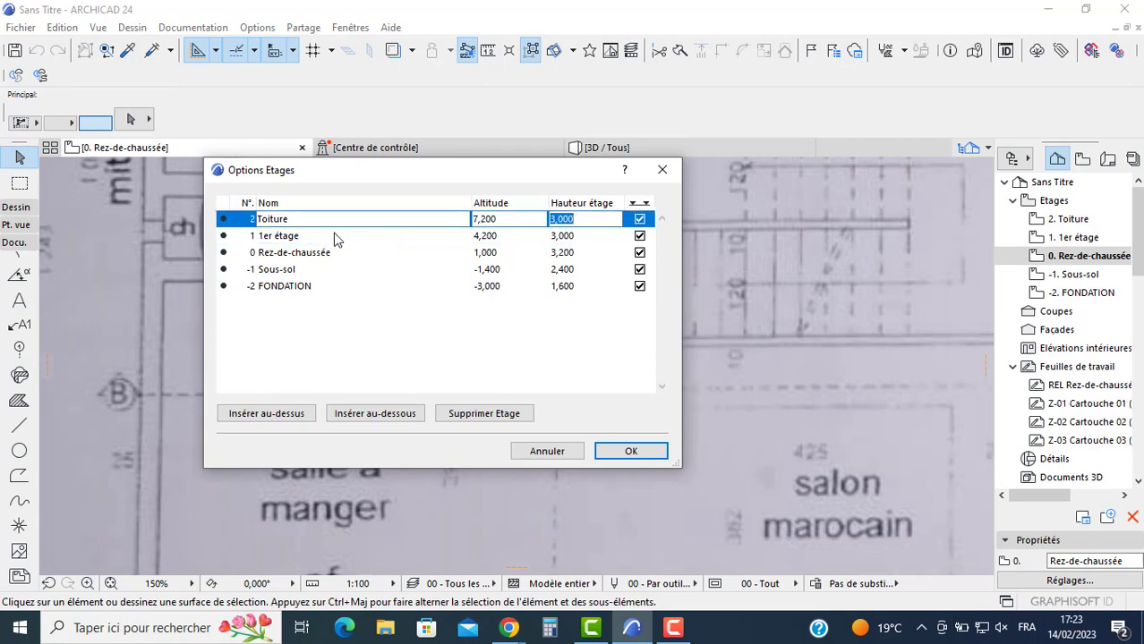
click(311, 219)
text(TERRASSE)
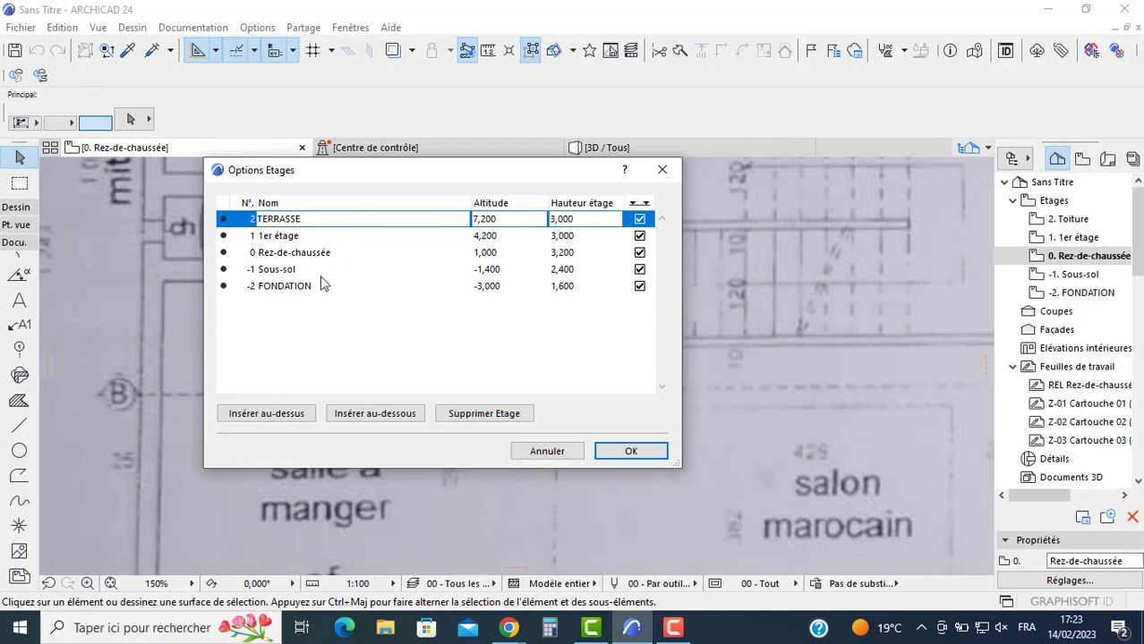
click(310, 287)
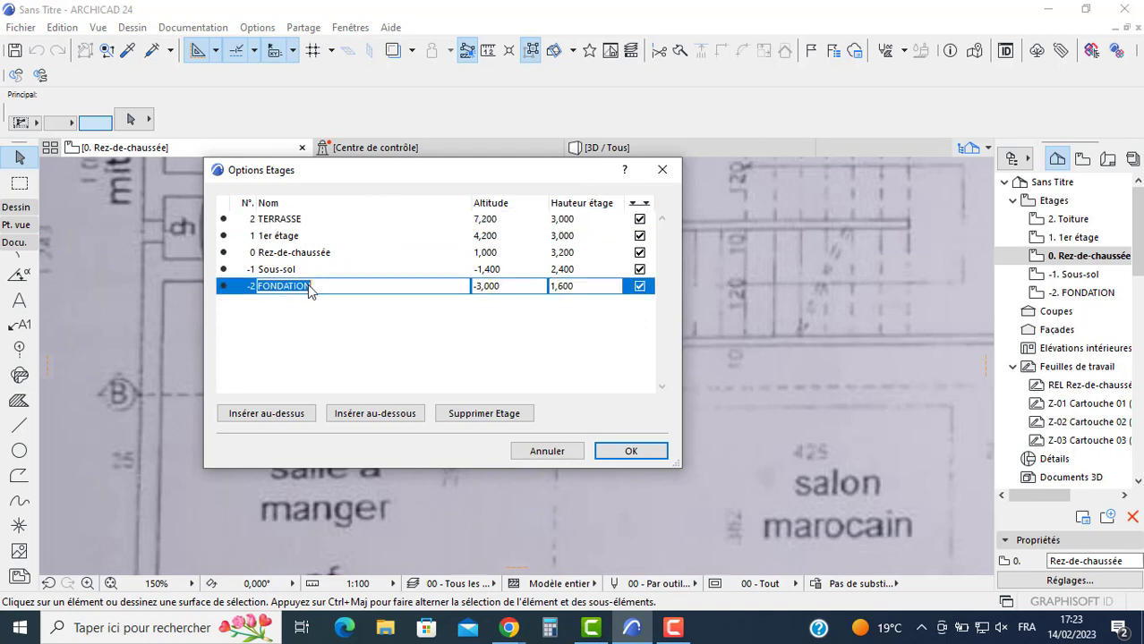
click(627, 451)
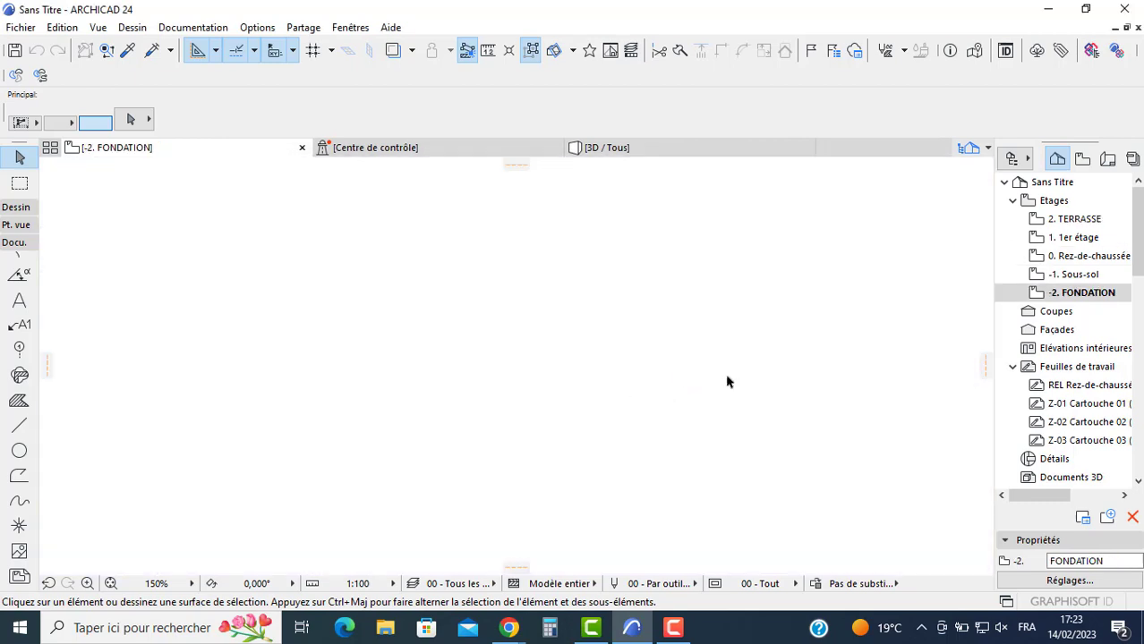
Step: Move the BUNGALOWS P1 scan from the Rez-de-chaussée storey to the FONDATION storey, keeping its original position
click(1066, 257)
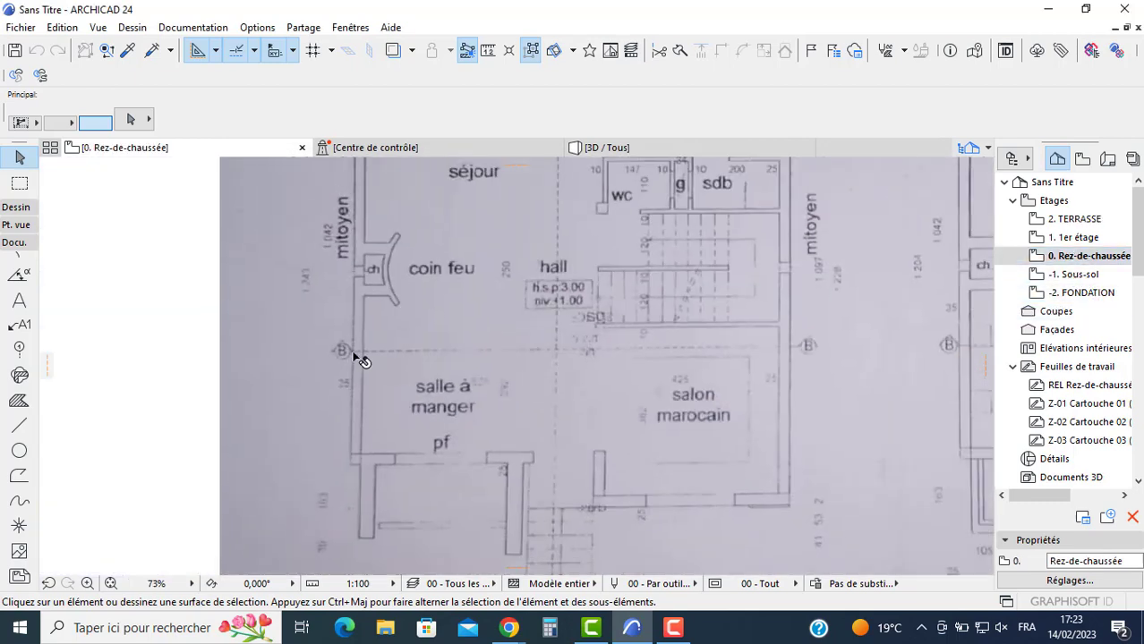
scroll(367, 357, down, 10)
click(457, 338)
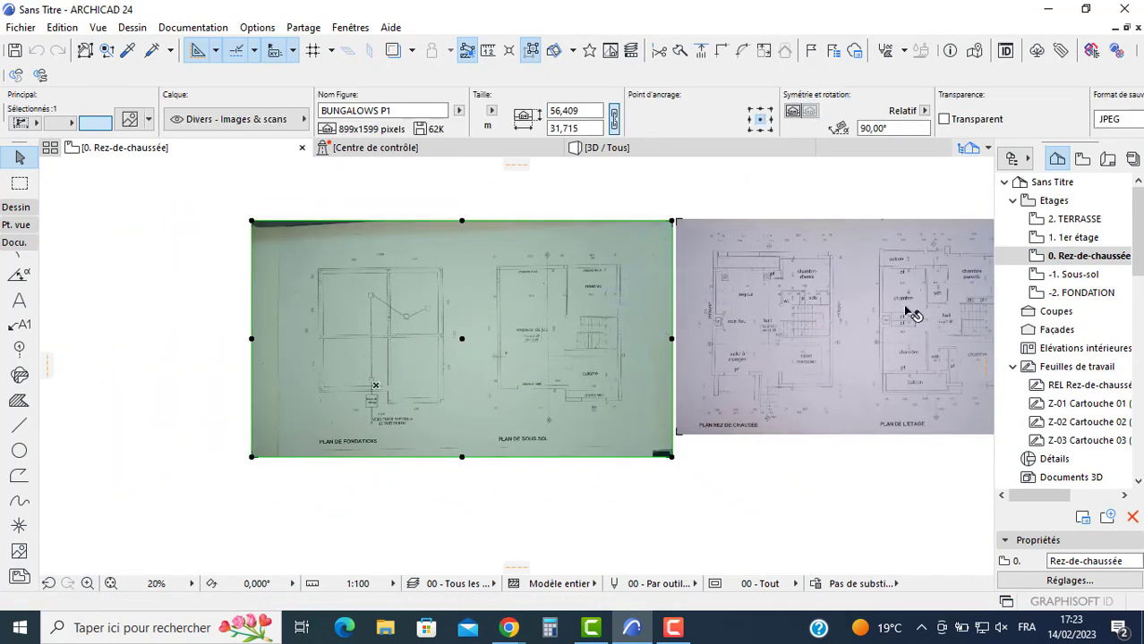
key(Delete)
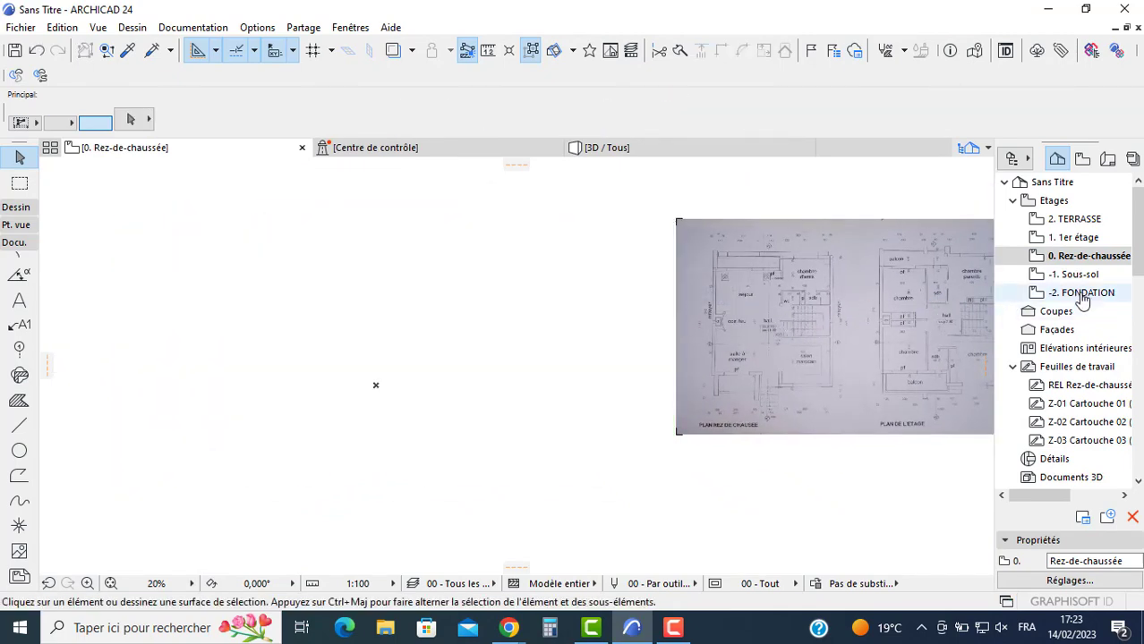
click(1007, 293)
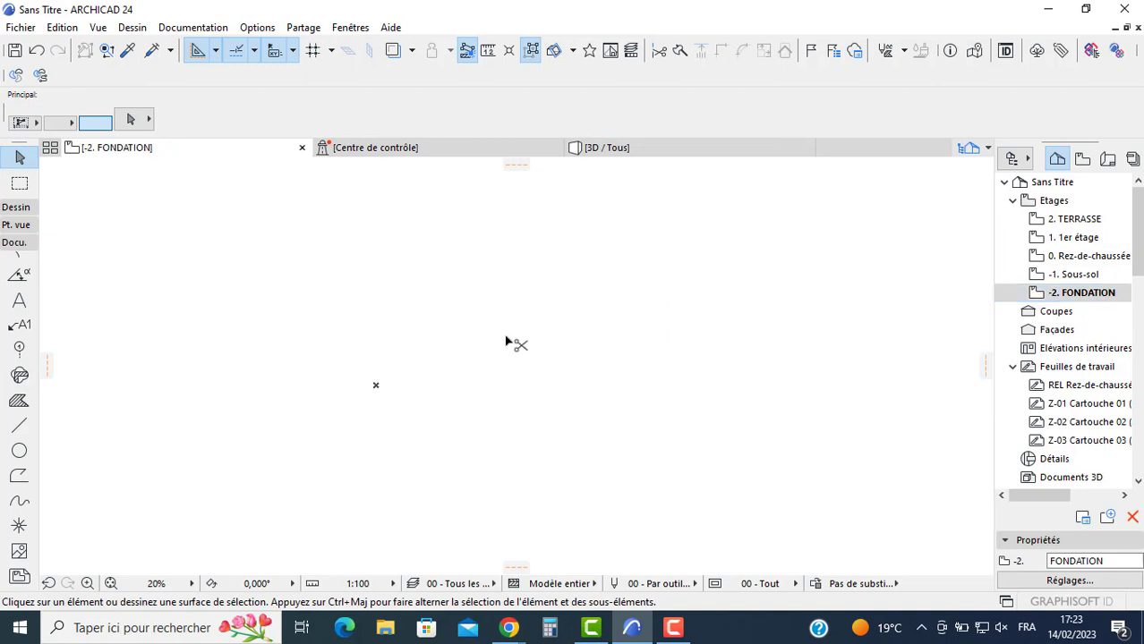
key(ctrl+v)
click(888, 291)
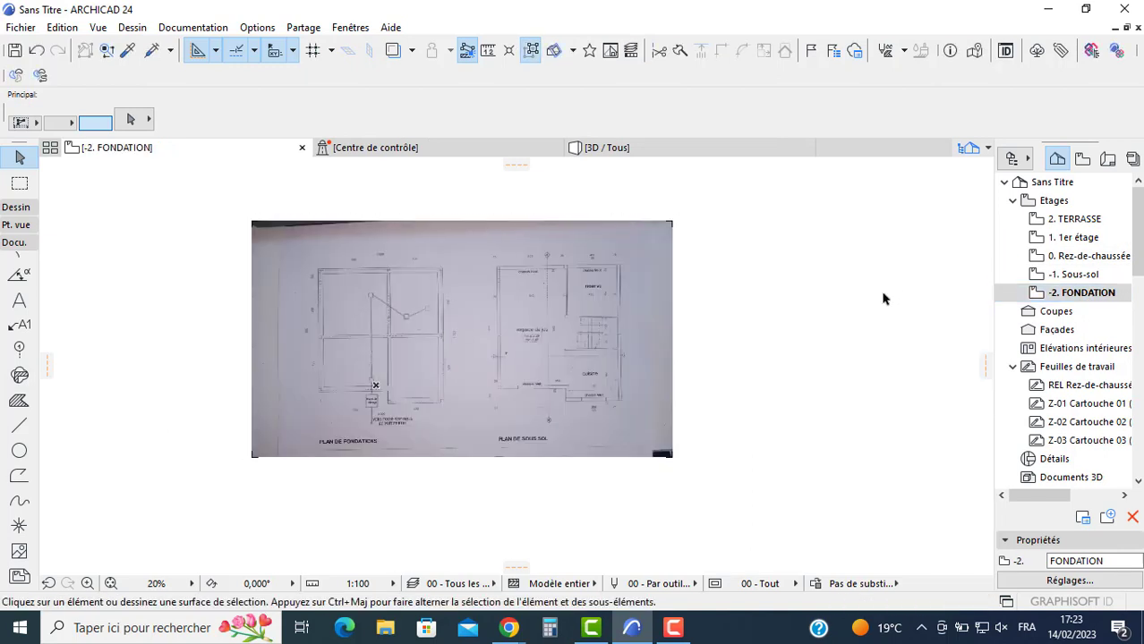
Step: Set the Slab tool's defaults to a basic structure in Béton armé (Coulé) with a thickness of 0,200
scroll(288, 332, up, 3)
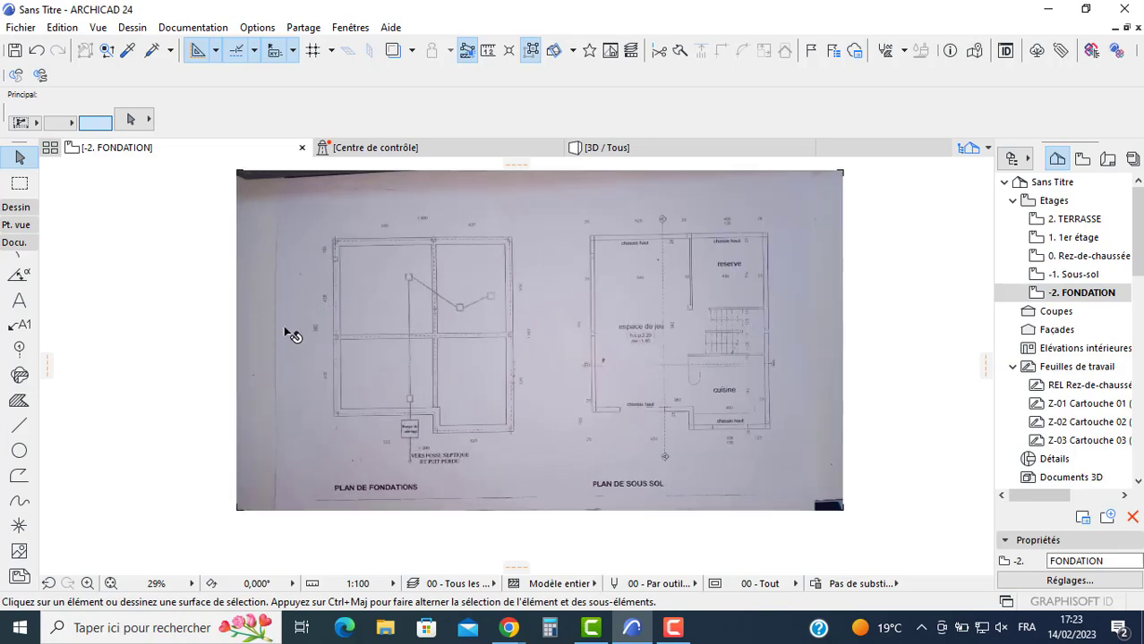
scroll(419, 298, up, 1)
scroll(419, 298, up, 3)
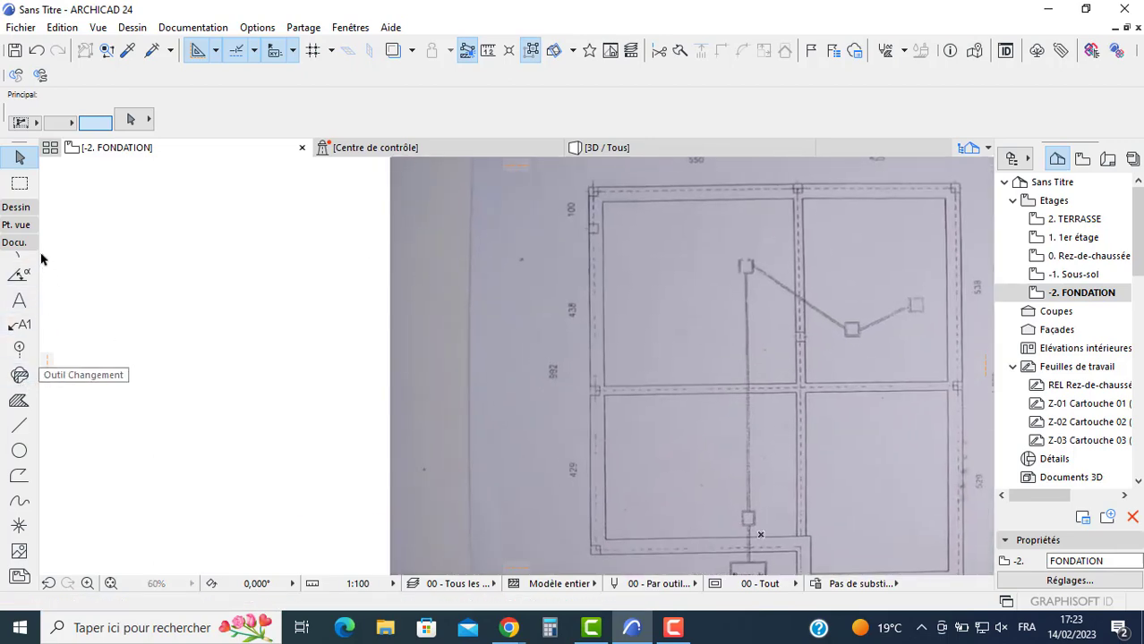
click(17, 206)
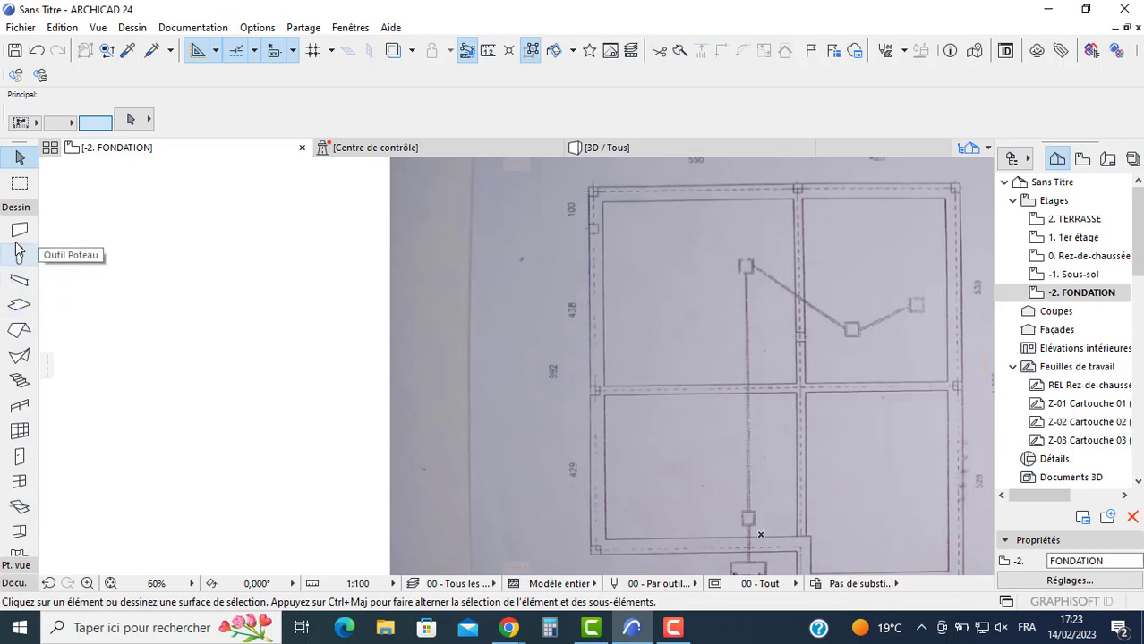
click(18, 306)
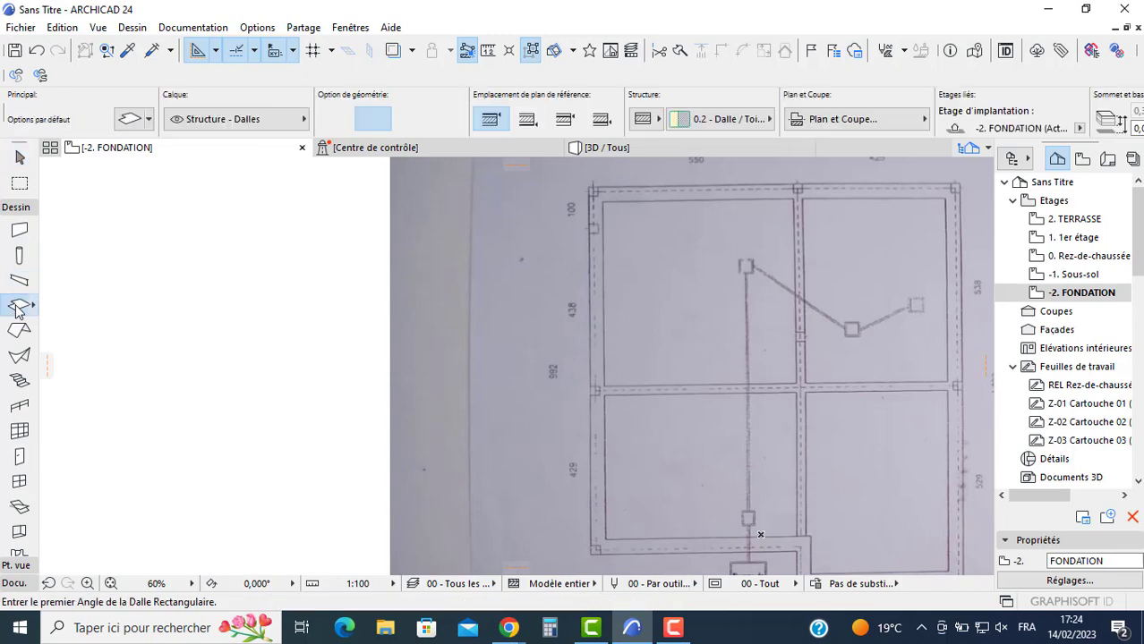
key(ctrl+t)
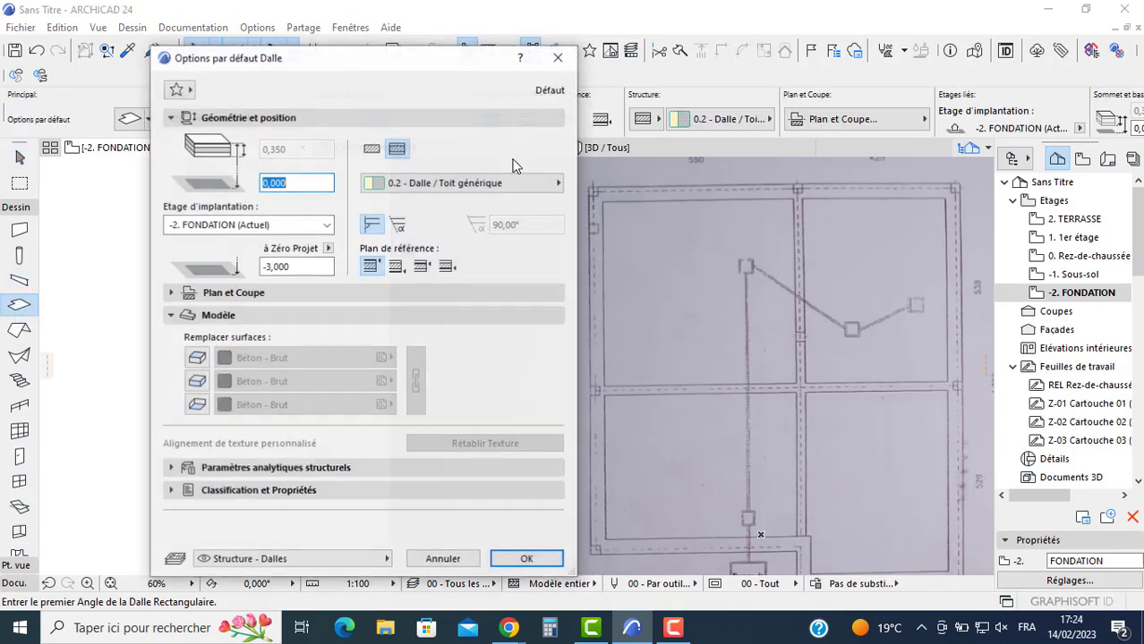
click(372, 148)
click(296, 150)
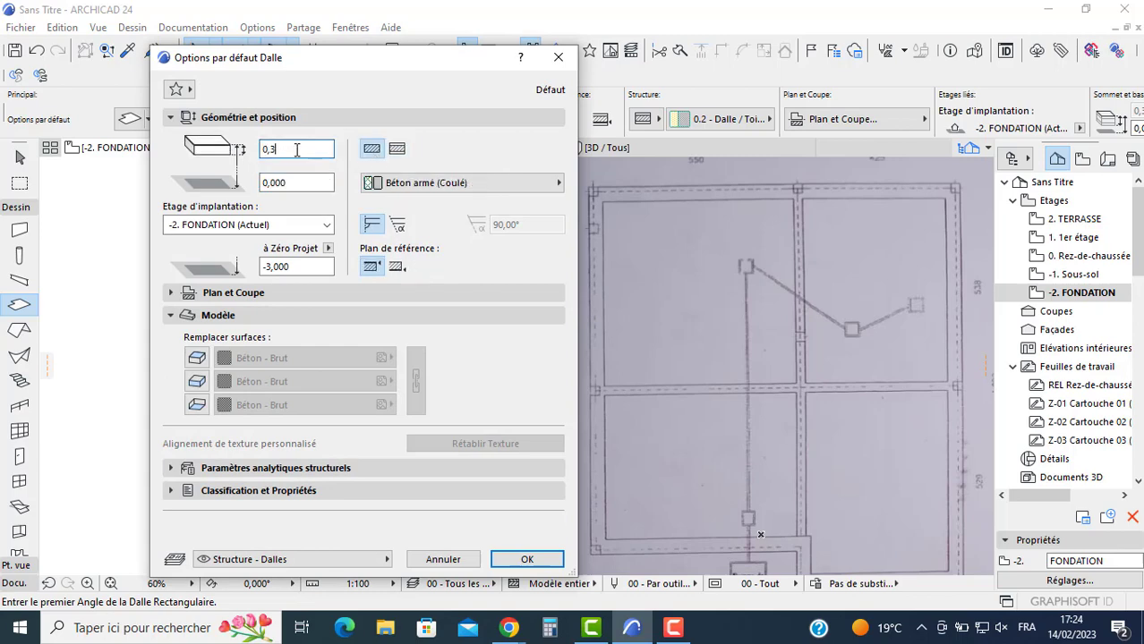
key(BackSpace)
text(2)
Step: Set the default slab's offset from the FONDATION home storey to 0,200
click(293, 181)
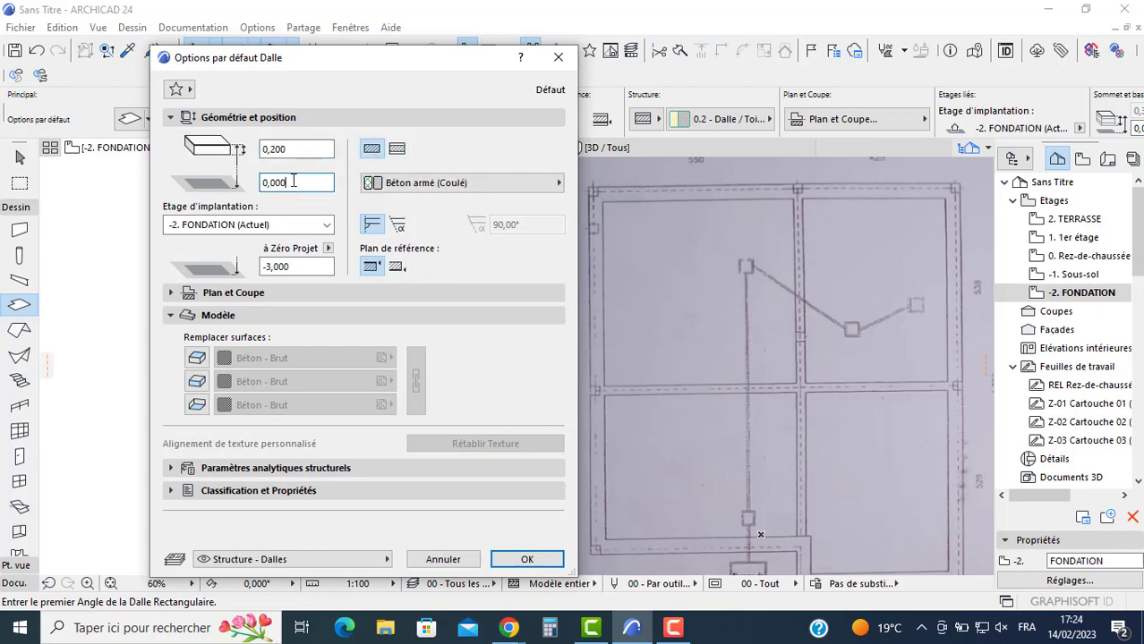
key(BackSpace)
text(200)
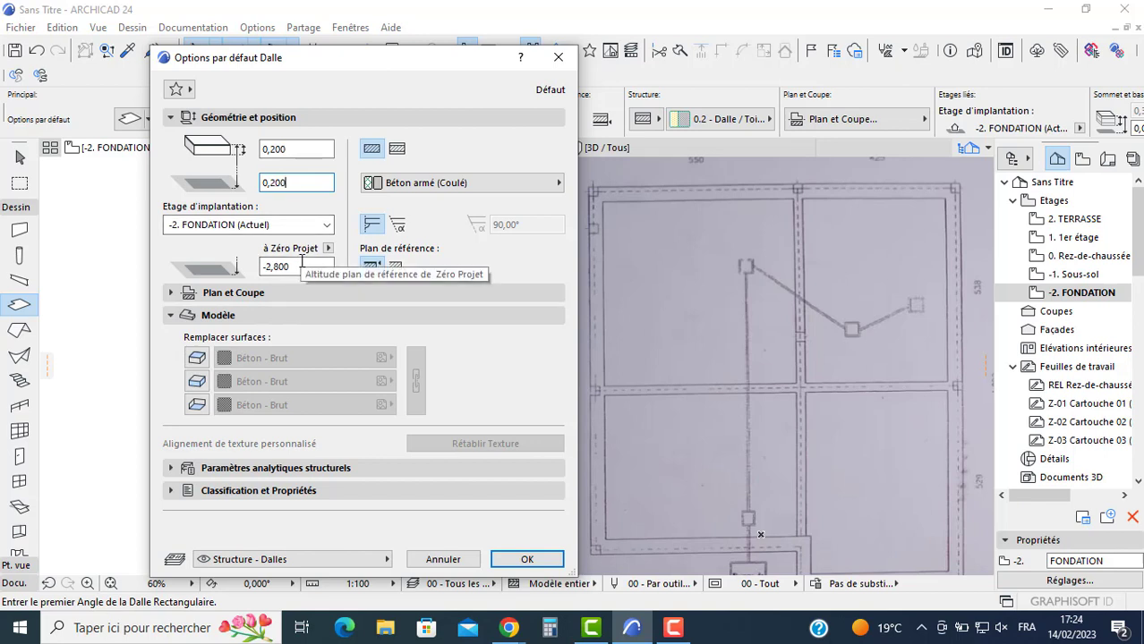
Step: Enable the Béton - Brut surface override on the default slab's top, side and bottom faces
click(197, 358)
click(197, 381)
click(197, 405)
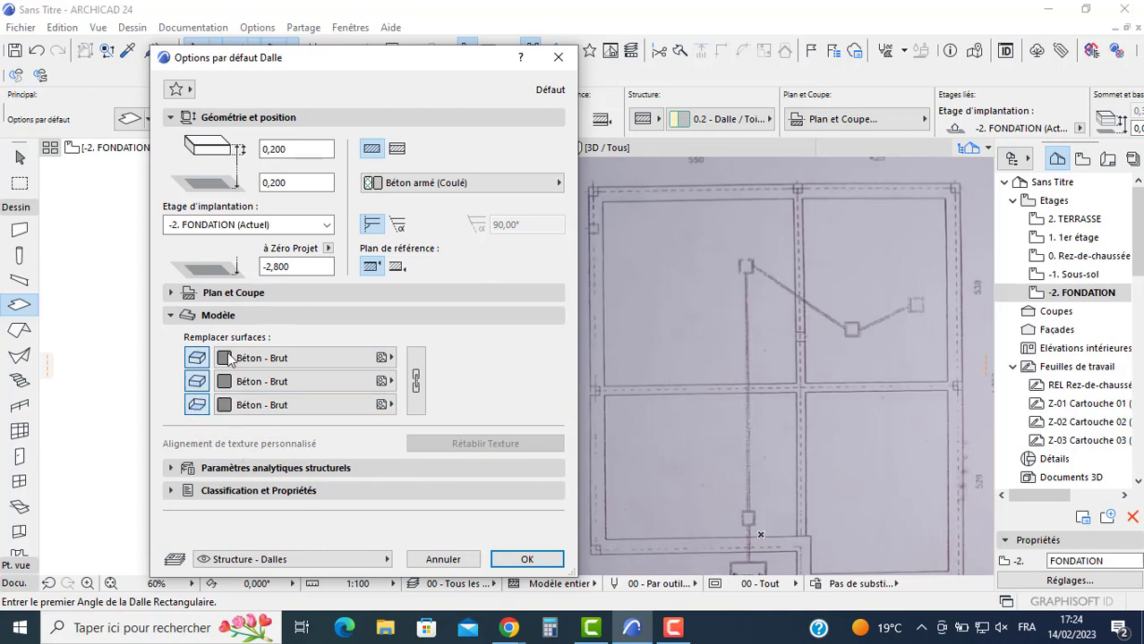
Step: Set the default slab's cut line pen to a thin 0.01 mm pen
click(223, 292)
click(528, 383)
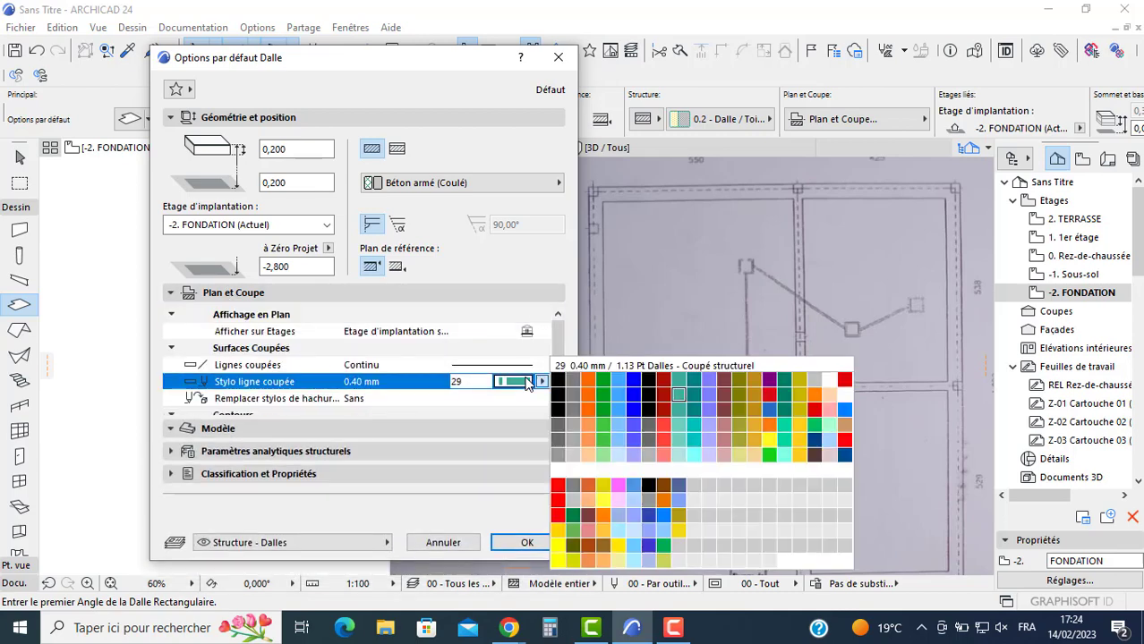
click(544, 381)
click(544, 381)
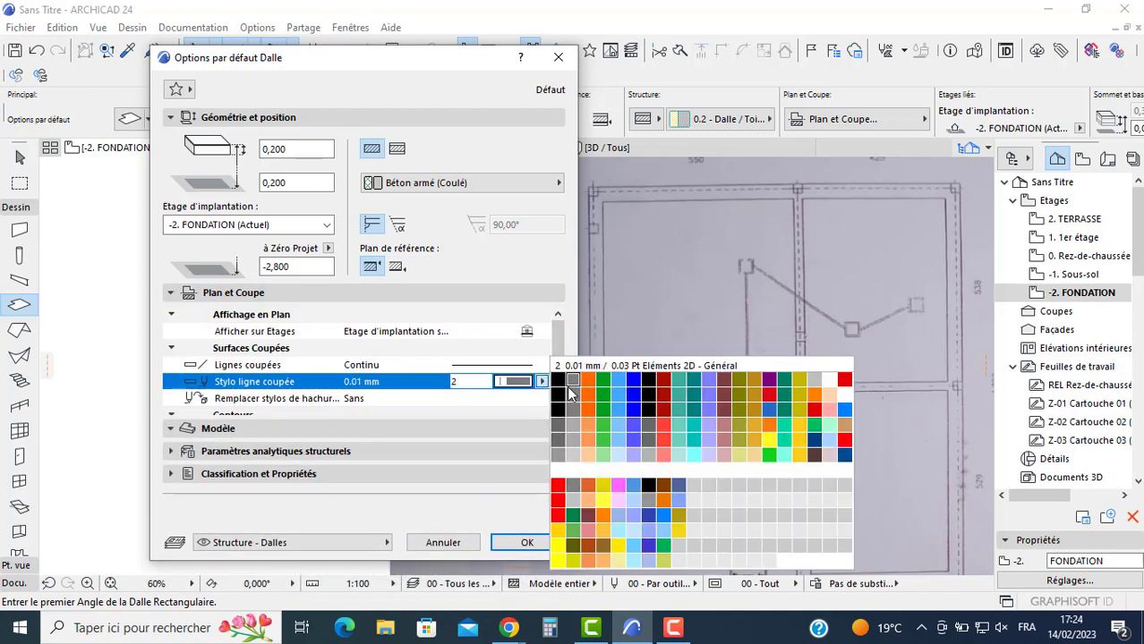
click(571, 390)
Step: Set the default slab's uncut and hidden line pens to 1 and apply the slab defaults
scroll(558, 352, down, 3)
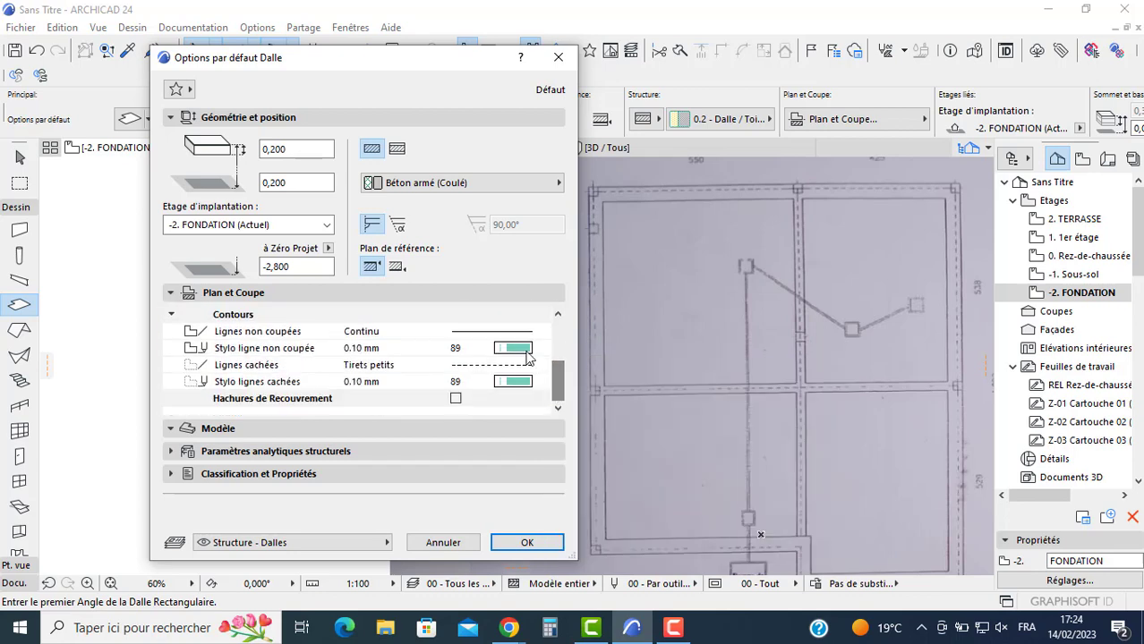
click(529, 355)
click(558, 348)
click(535, 385)
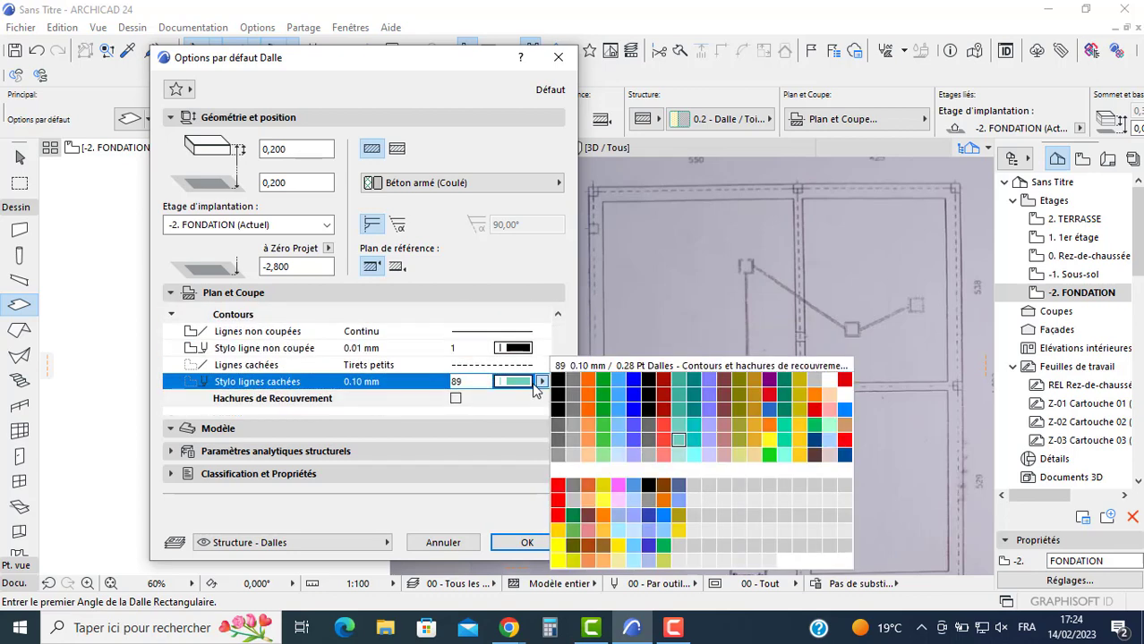
click(558, 381)
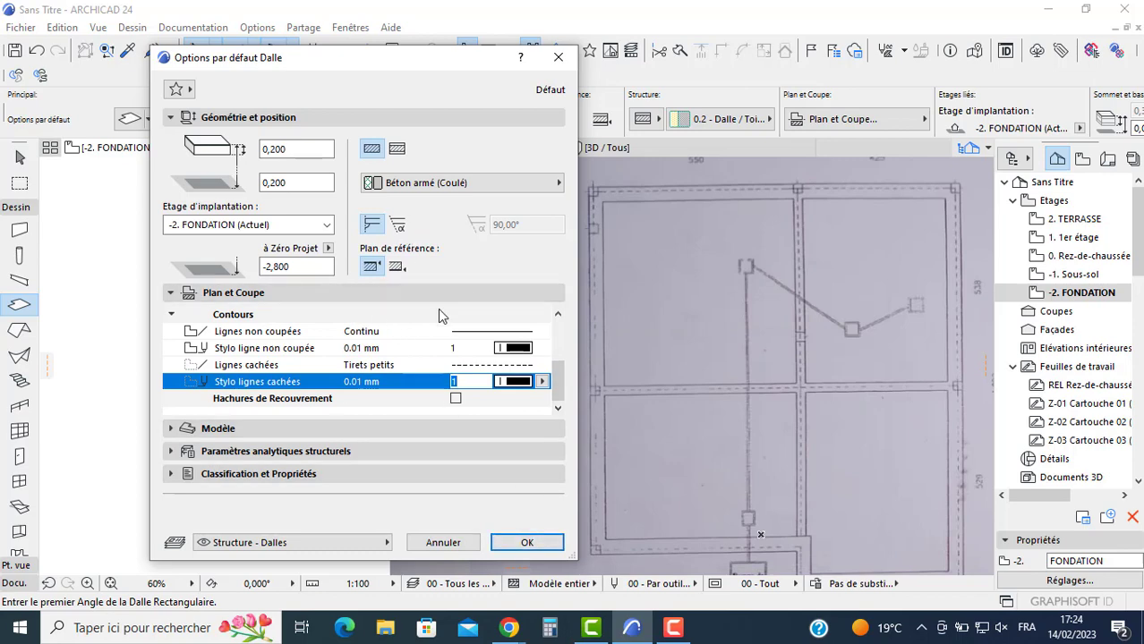
click(525, 542)
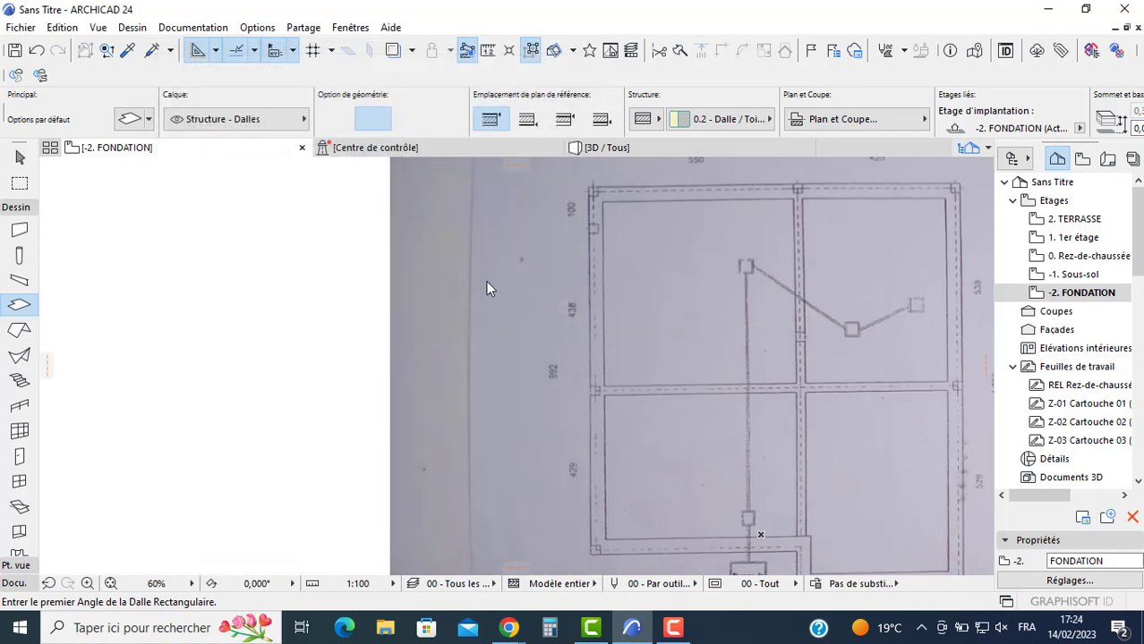
Step: Draw a 1 × 1 m rectangular slab near the upper-left corner of the scanned foundation plan
middle_drag(471, 281, 291, 347)
scroll(387, 287, up, 3)
click(406, 271)
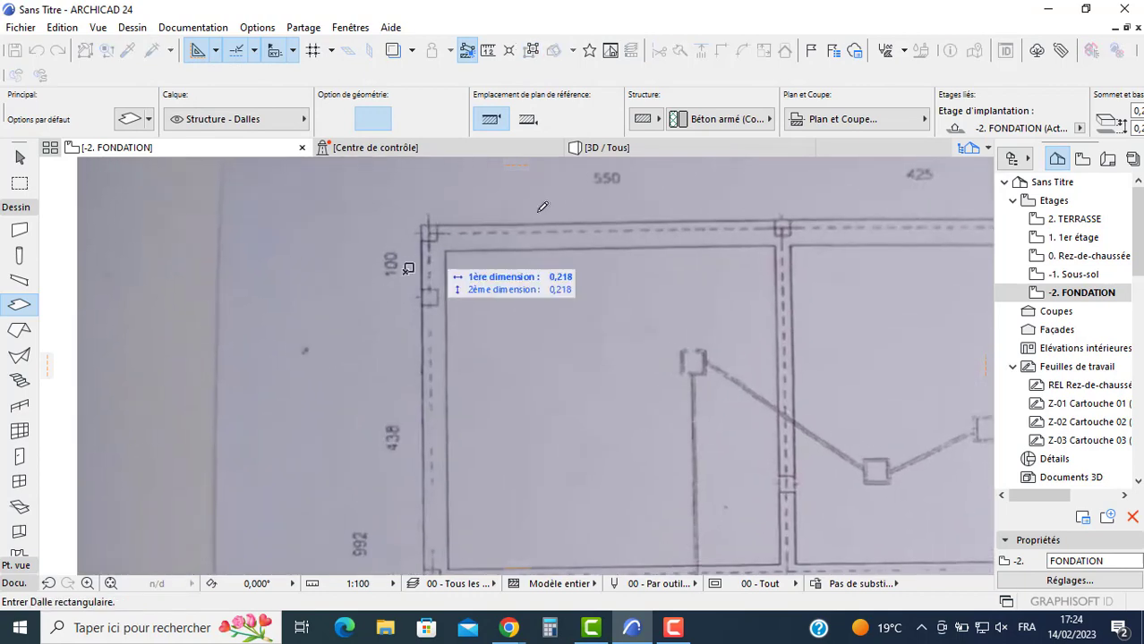
text(1)
key(Tab)
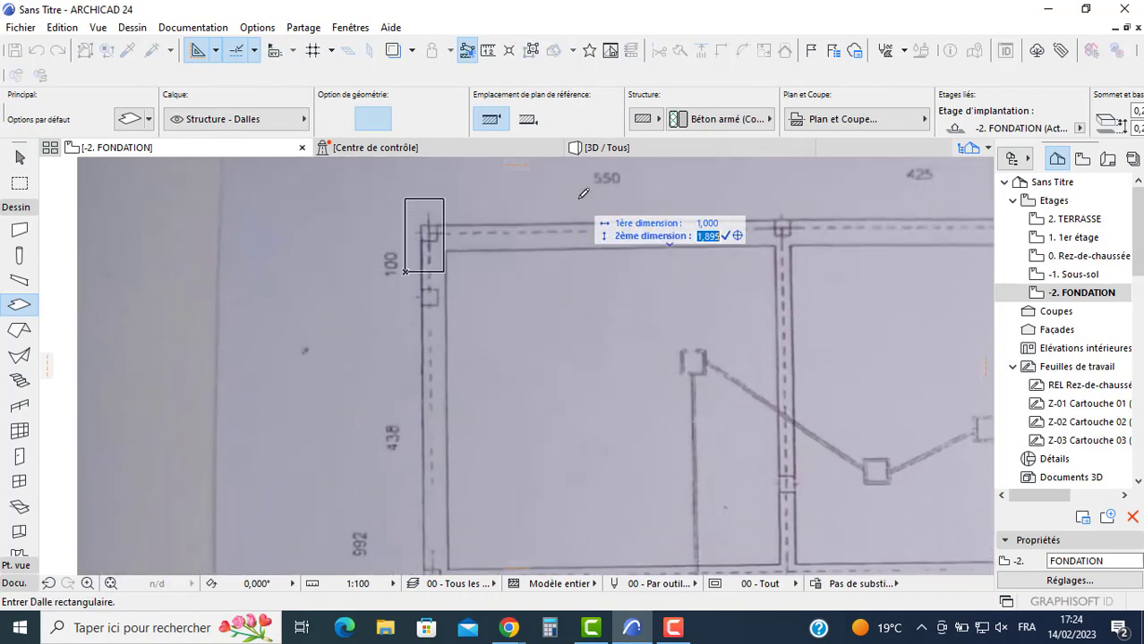
text(1)
key(Return)
scroll(426, 244, up, 2)
key(Escape)
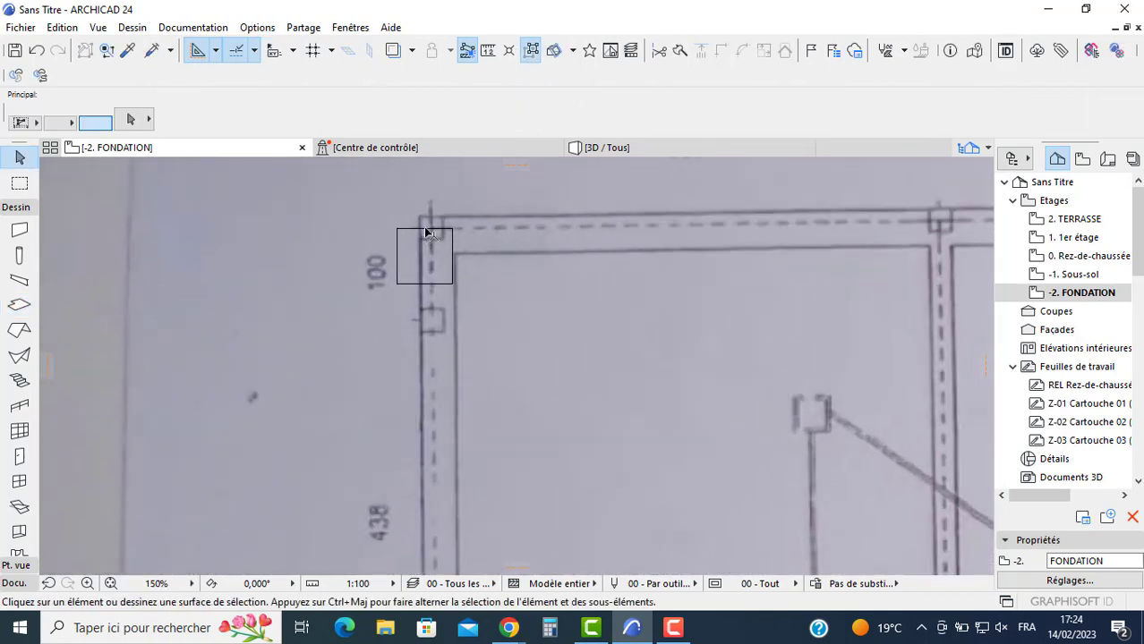
Step: Move the square slab so it is centred on the scan's upper-left corner column
click(426, 232)
click(415, 255)
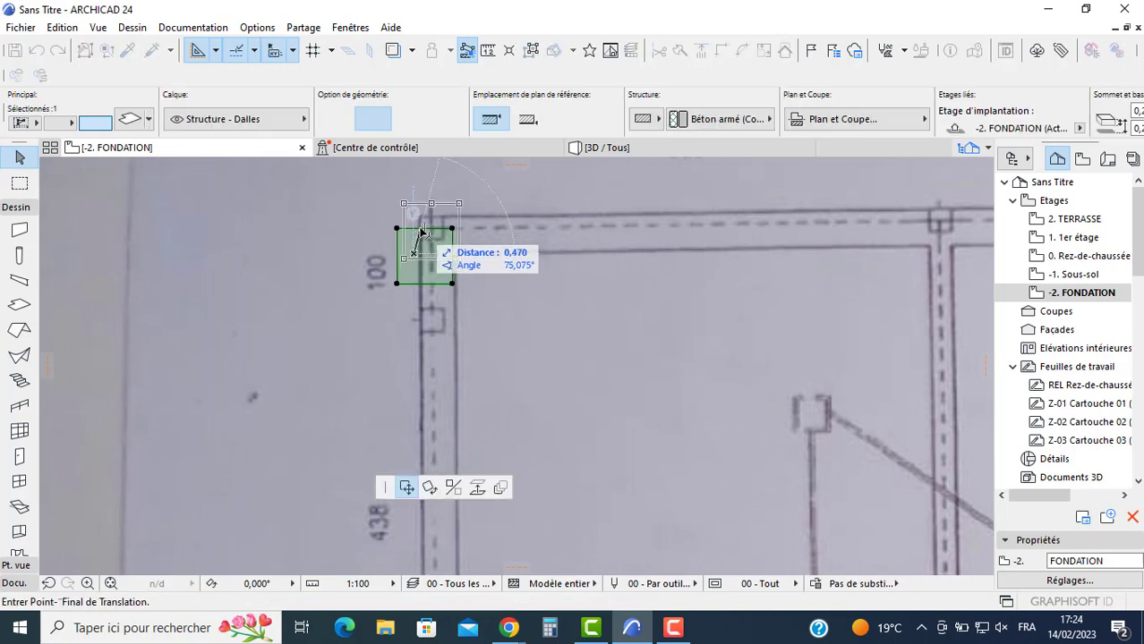
click(424, 221)
key(Escape)
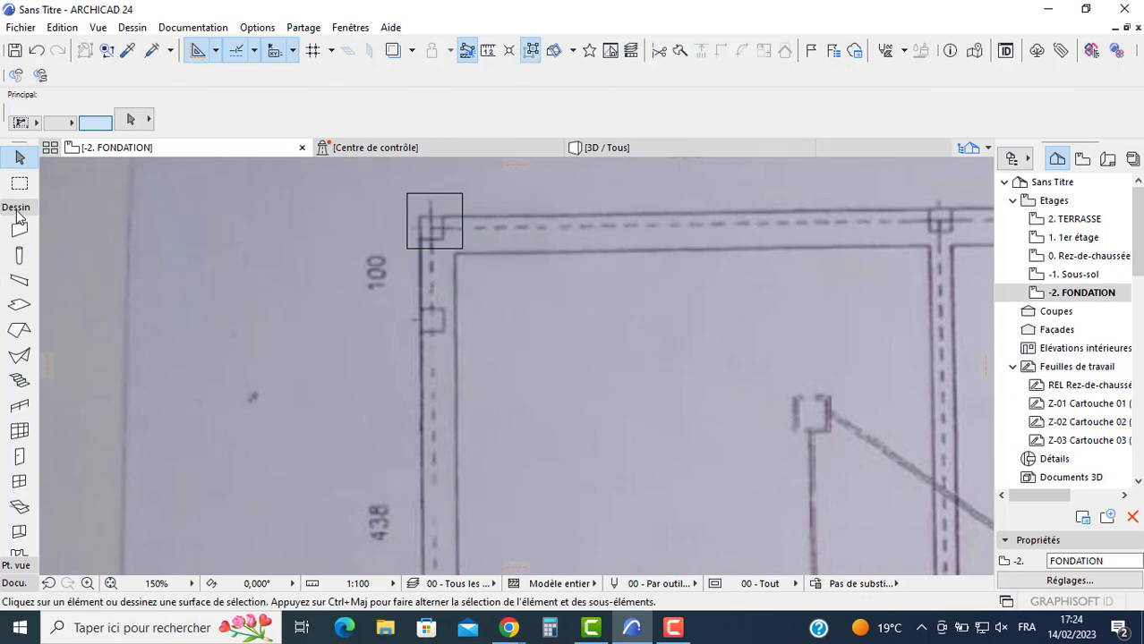
Step: Draw a diagonal line across the square slab from its lower-left to its upper-right corner
click(16, 208)
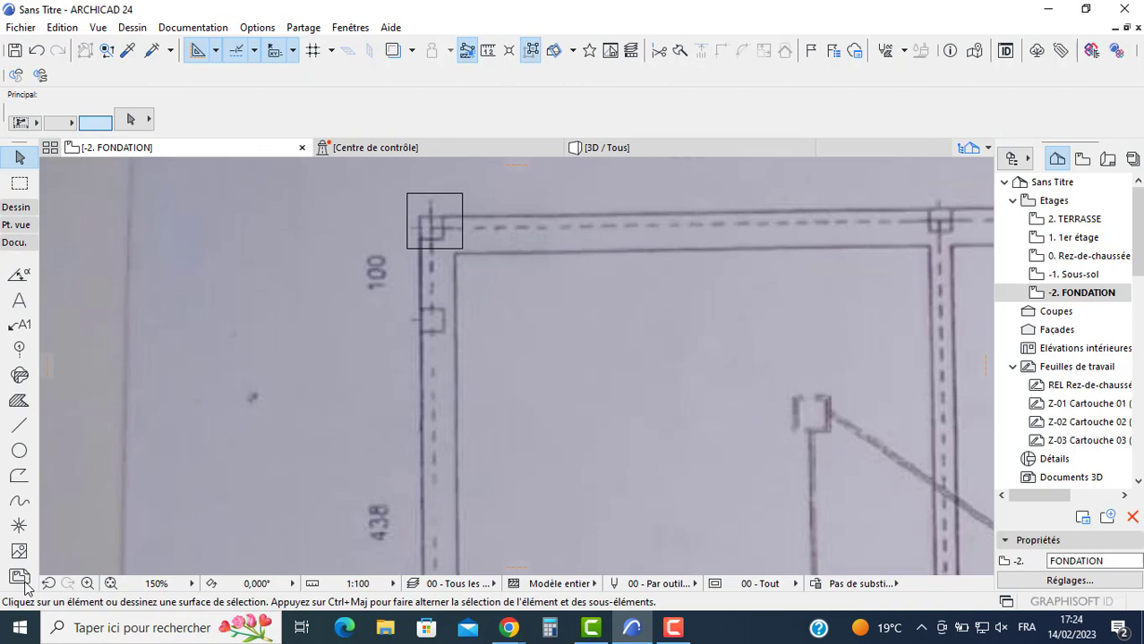
click(19, 427)
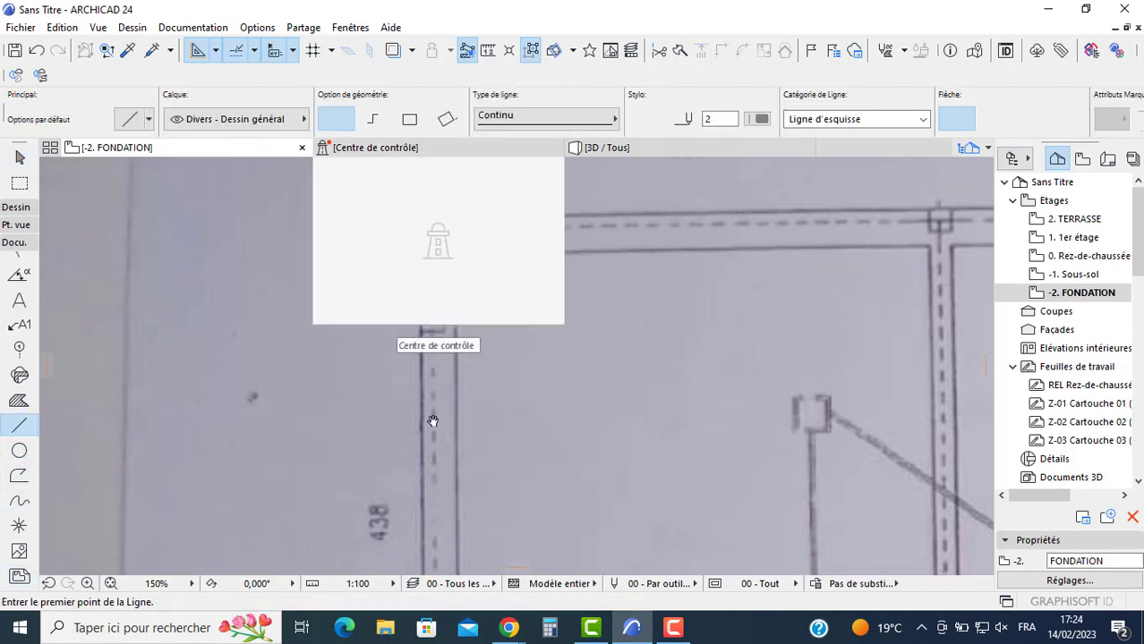
scroll(435, 340, up, 2)
middle_drag(435, 340, 431, 397)
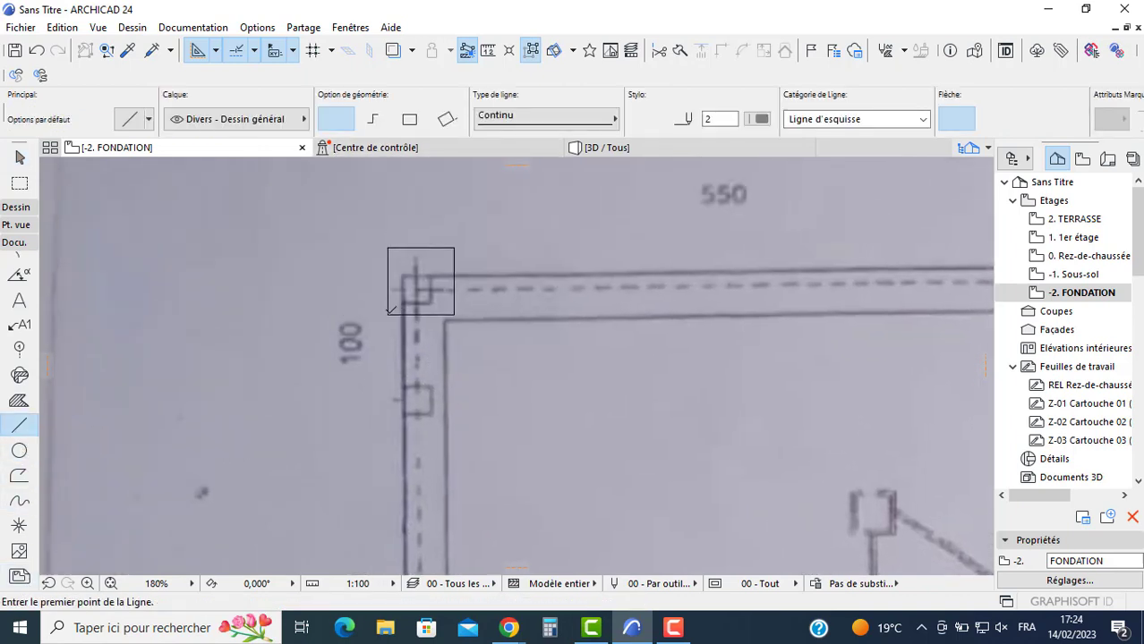
click(389, 311)
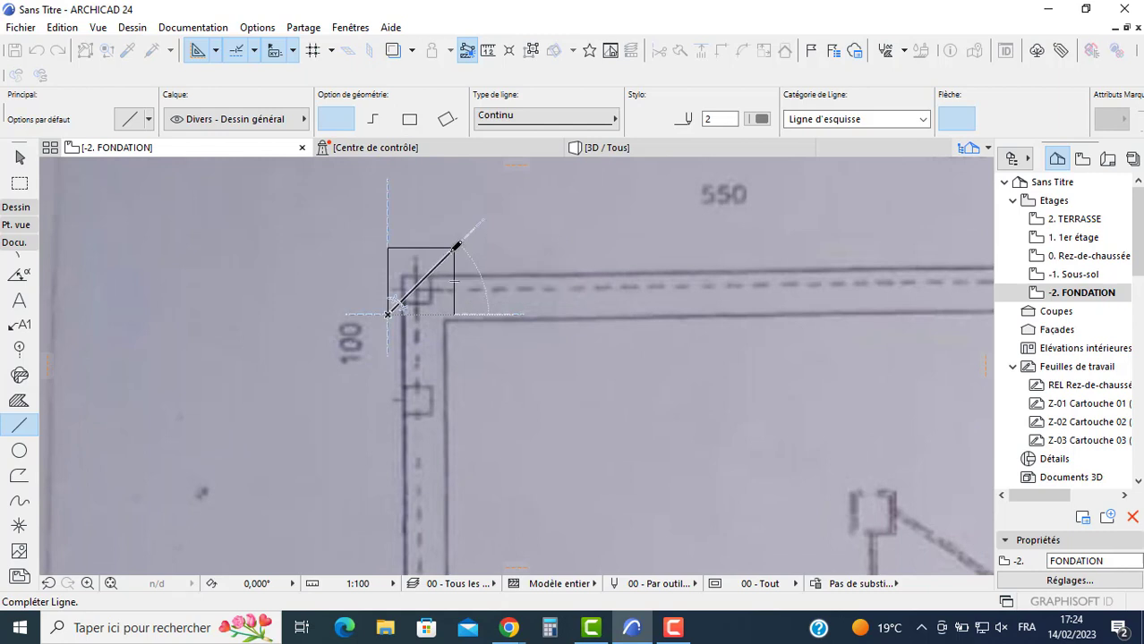
click(454, 247)
Step: Set the Column tool's default top offset to -0,400 and its base offset from the FONDATION storey to 0,200
click(14, 210)
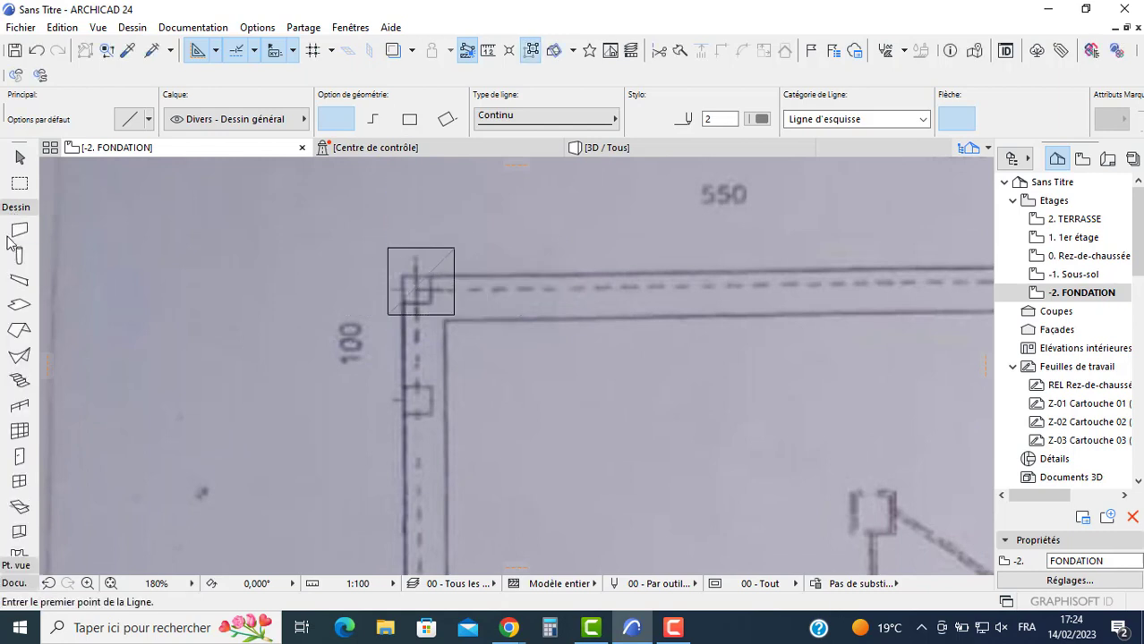
double_click(19, 256)
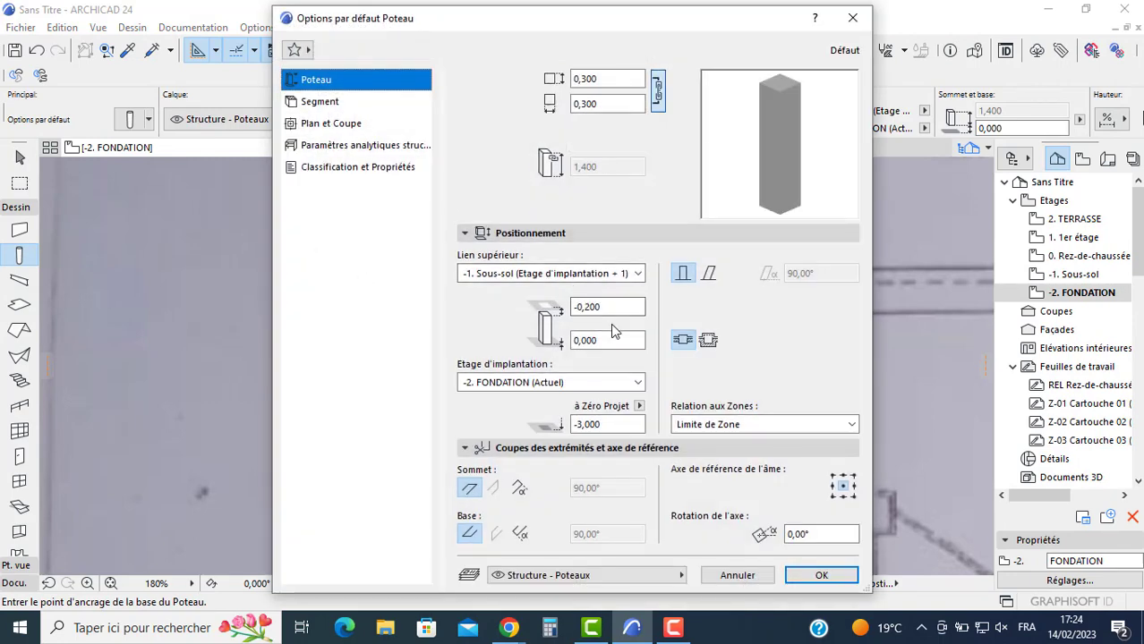
click(610, 310)
text(400)
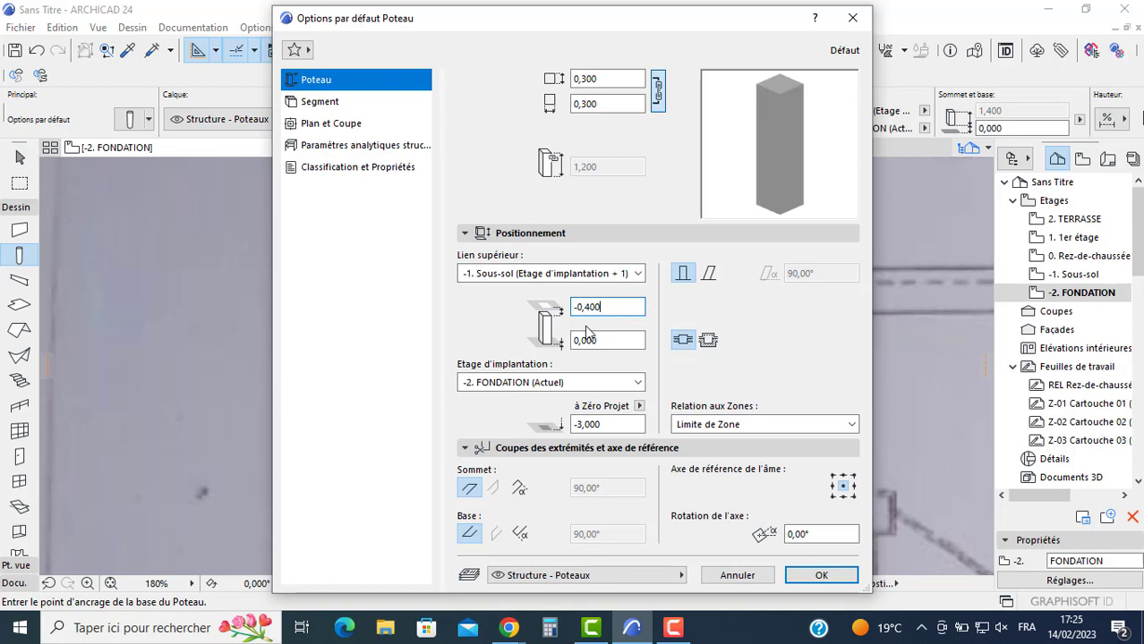
click(603, 343)
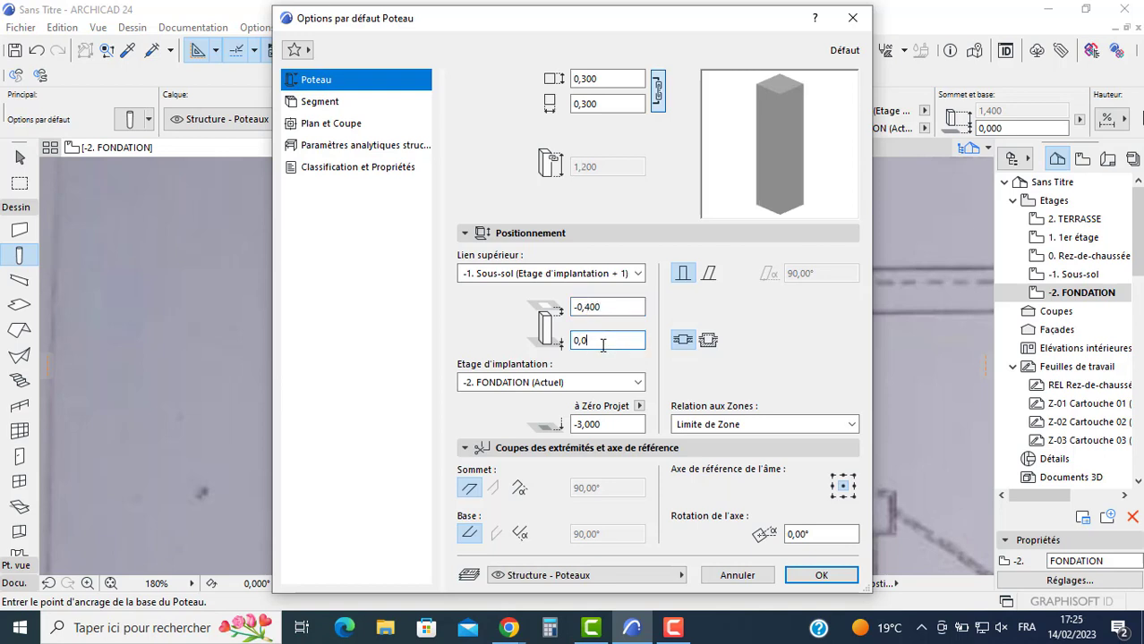
text(200)
Step: Set the default column's section to 0,250 × 0,250
click(633, 82)
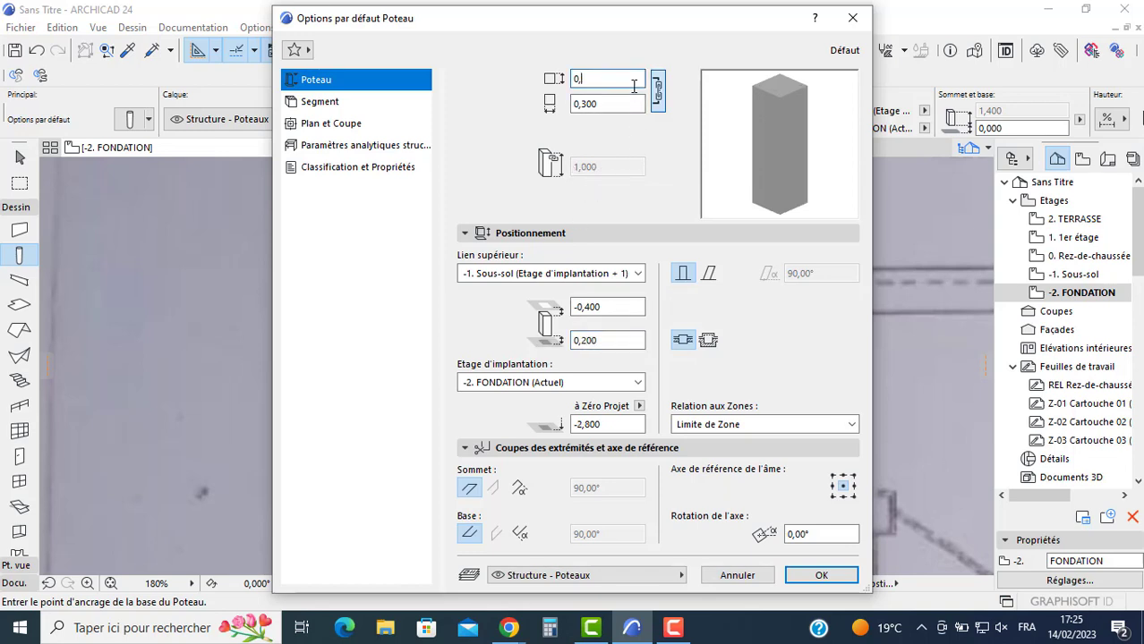
text(250)
key(Tab)
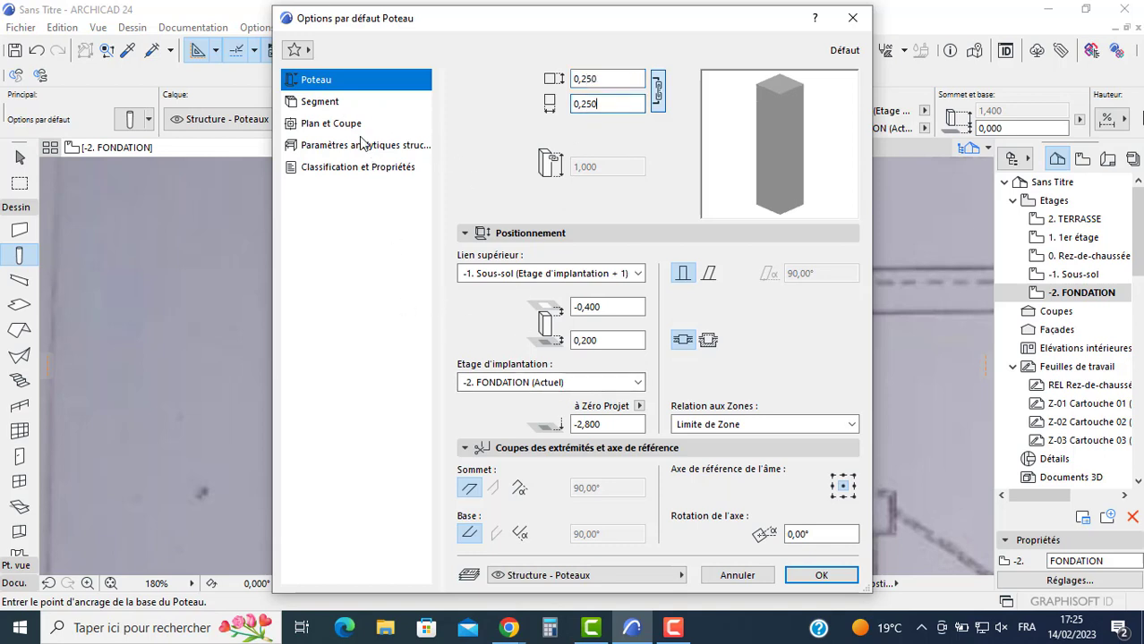
Step: Override both surfaces of the default column's segment with Béton - Brut and link them together
click(318, 101)
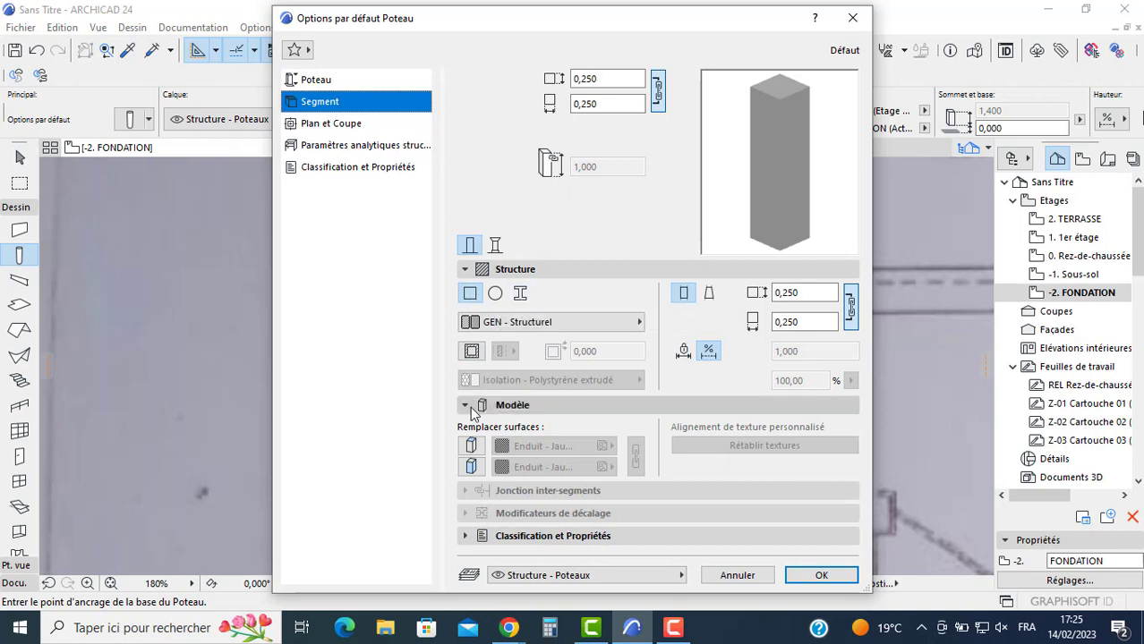
click(470, 447)
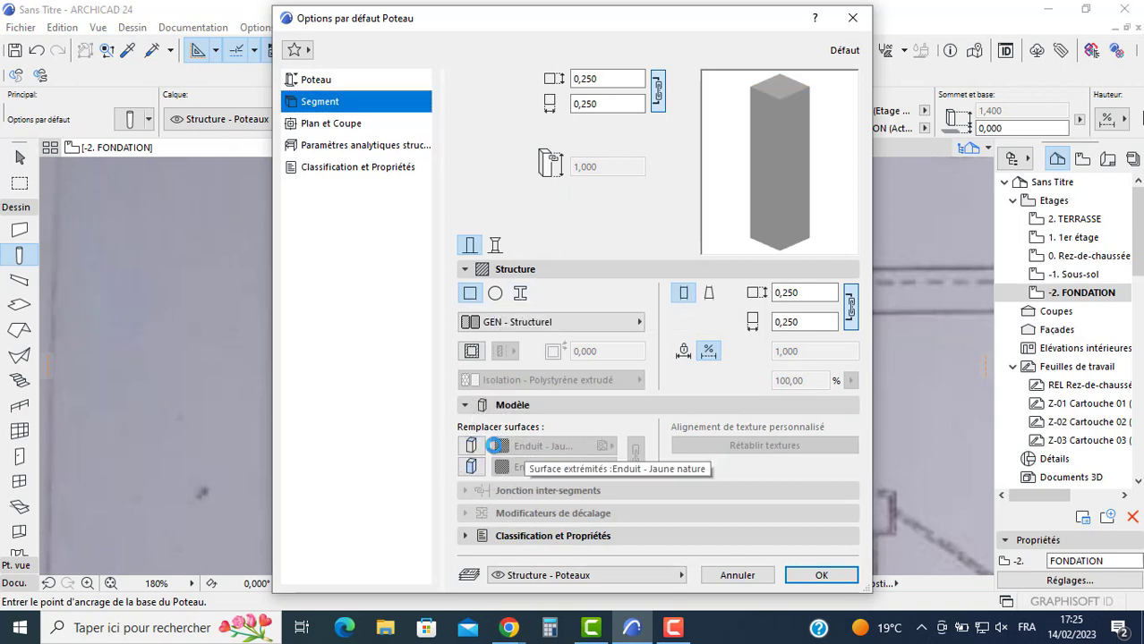
click(470, 466)
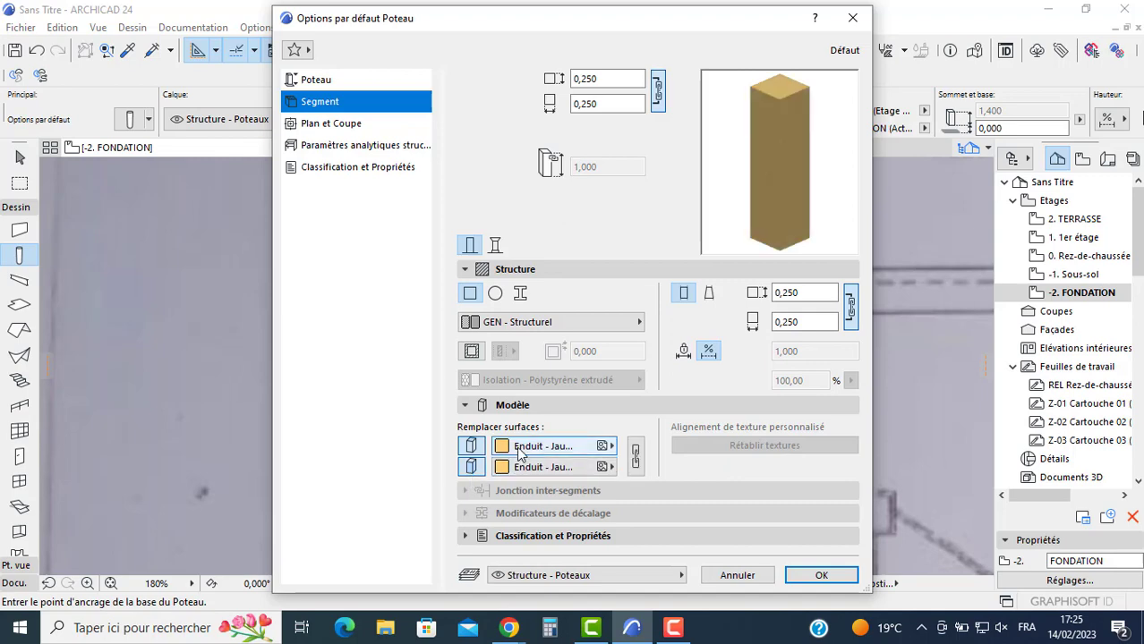
click(544, 467)
scroll(564, 361, right, 3)
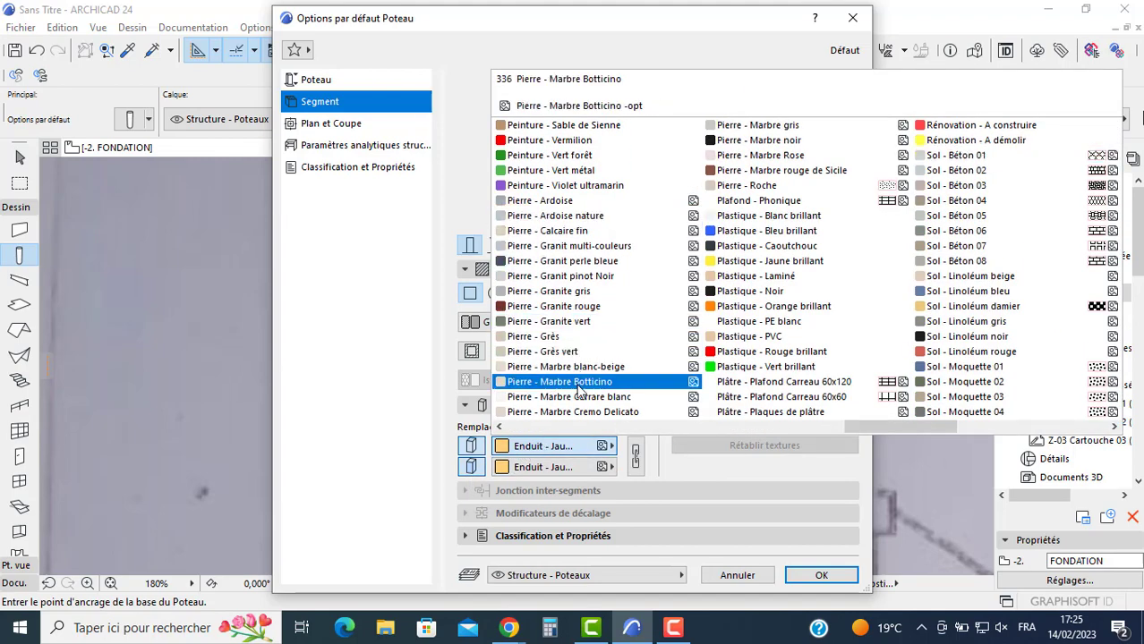
scroll(580, 391, left, 3)
key(Escape)
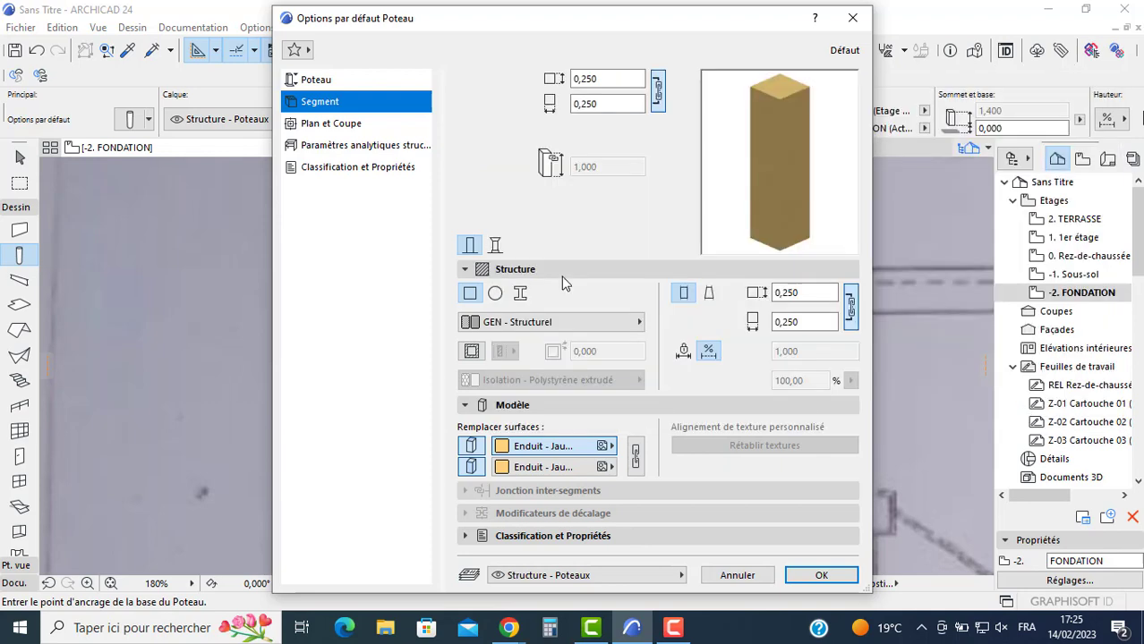
click(636, 457)
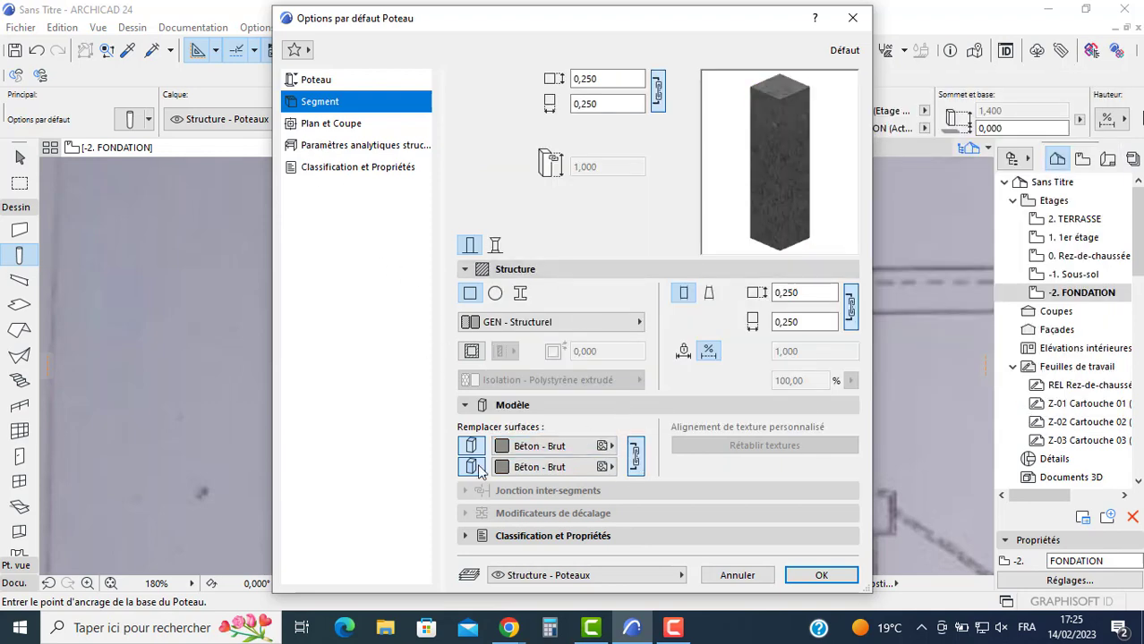
Step: Set the default column's core line, cut fill foreground and cut fill background pens to 1
click(315, 123)
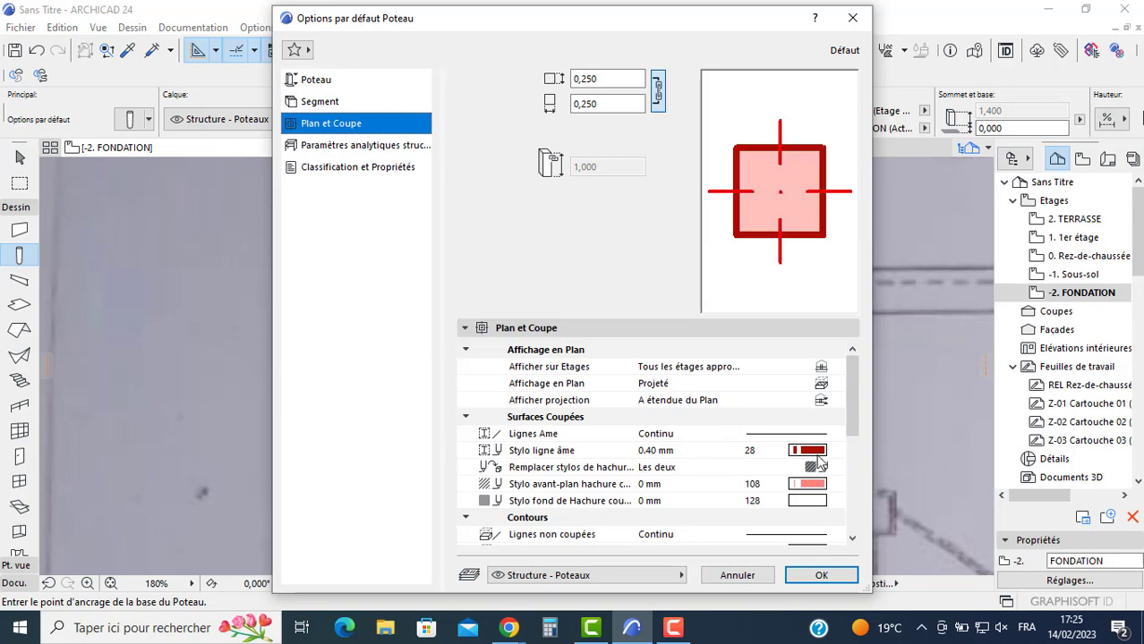
click(836, 450)
click(546, 252)
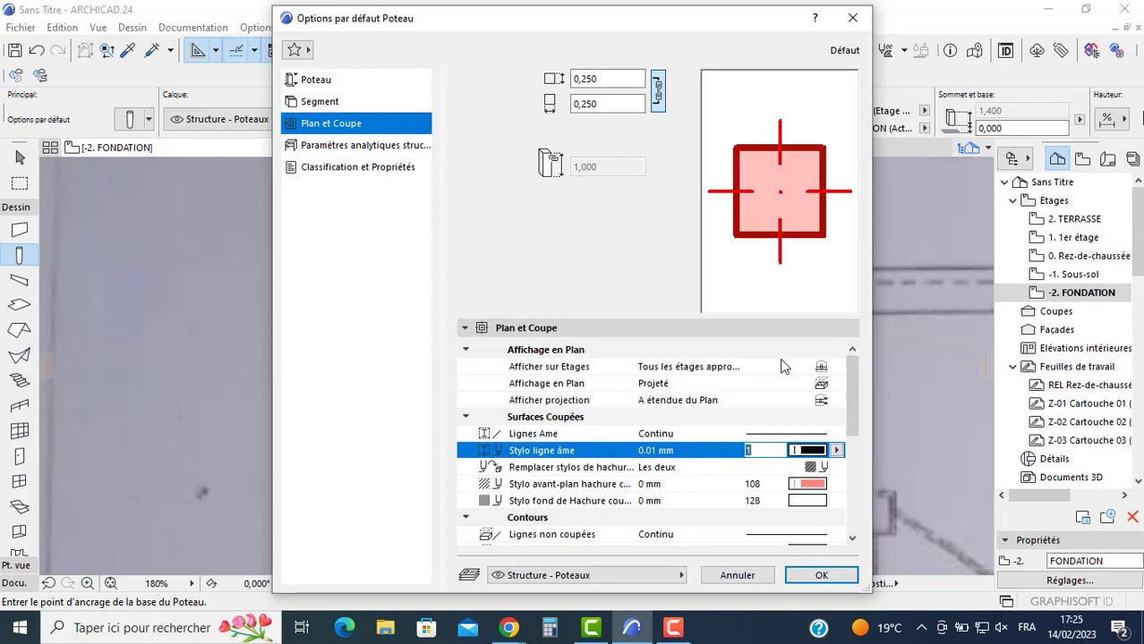
click(809, 484)
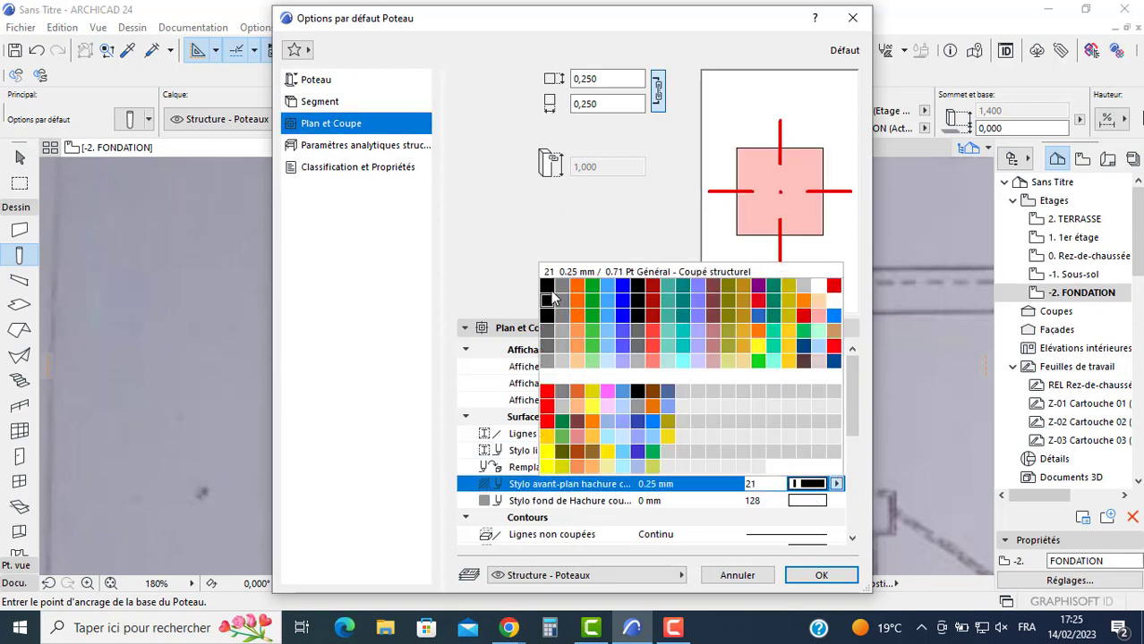
click(547, 288)
scroll(763, 438, down, 1)
click(813, 450)
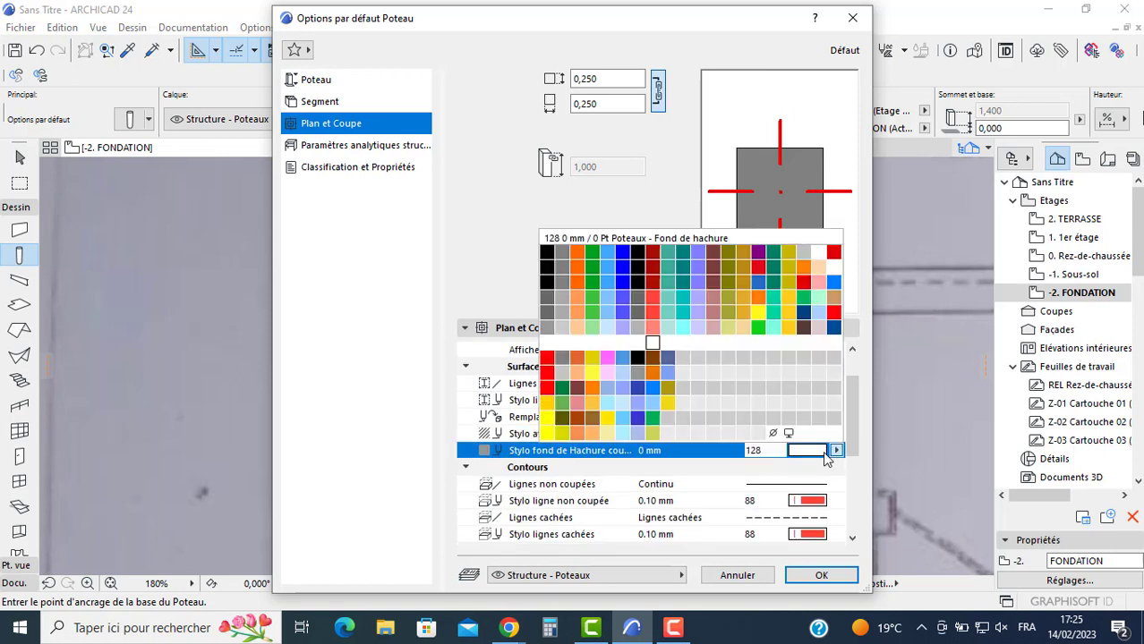
click(547, 252)
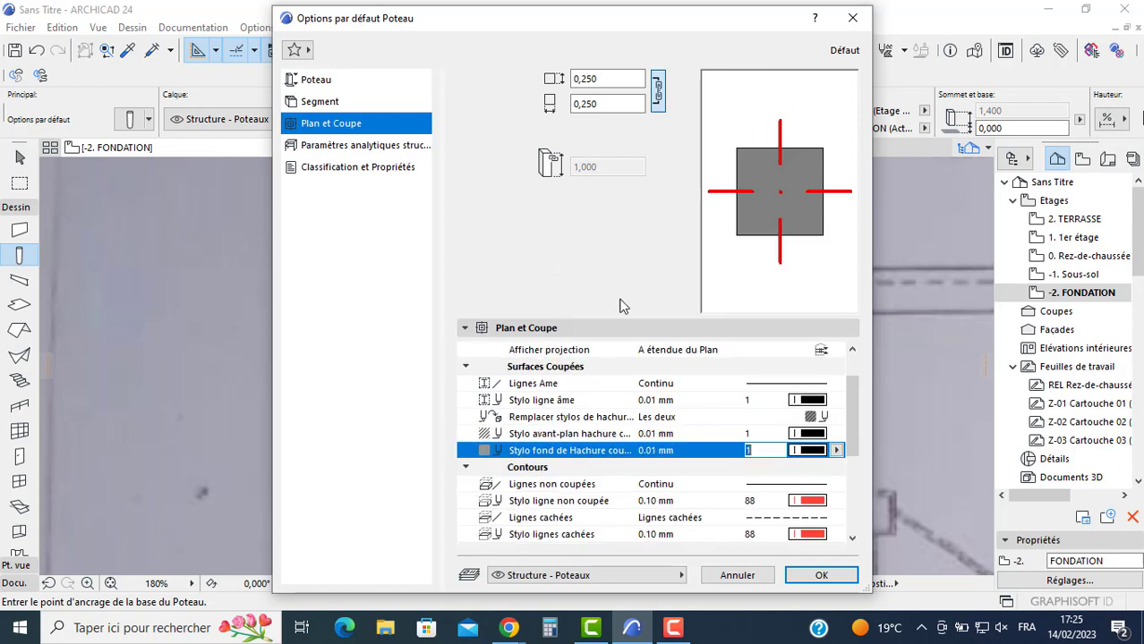
Step: Set the default column's uncut line and hidden line pens to 1
click(811, 500)
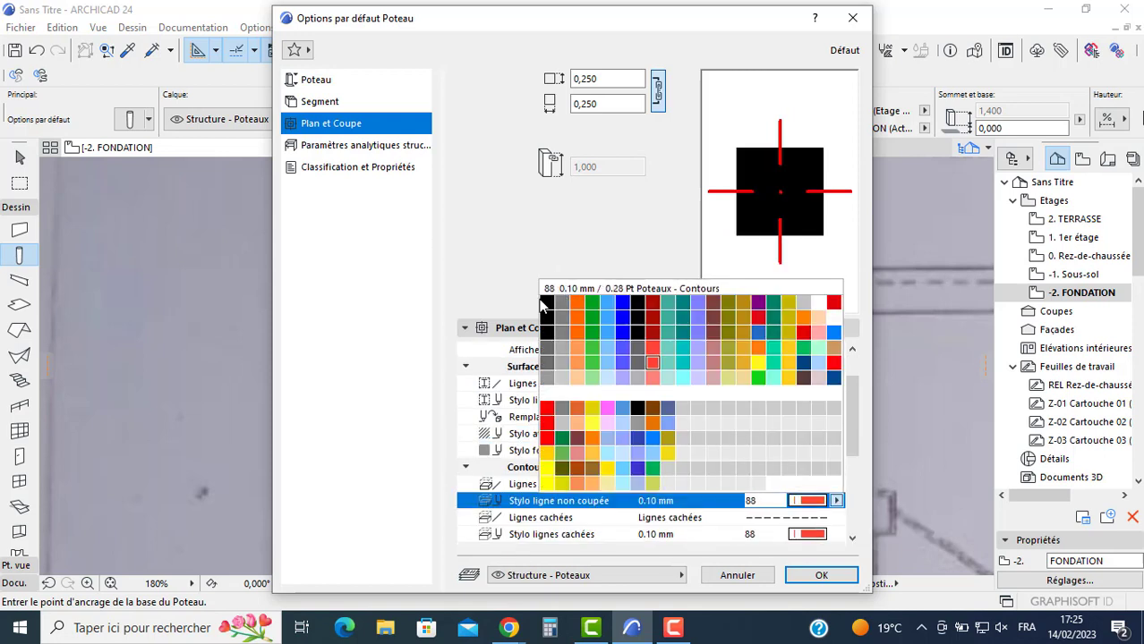
click(547, 303)
click(813, 537)
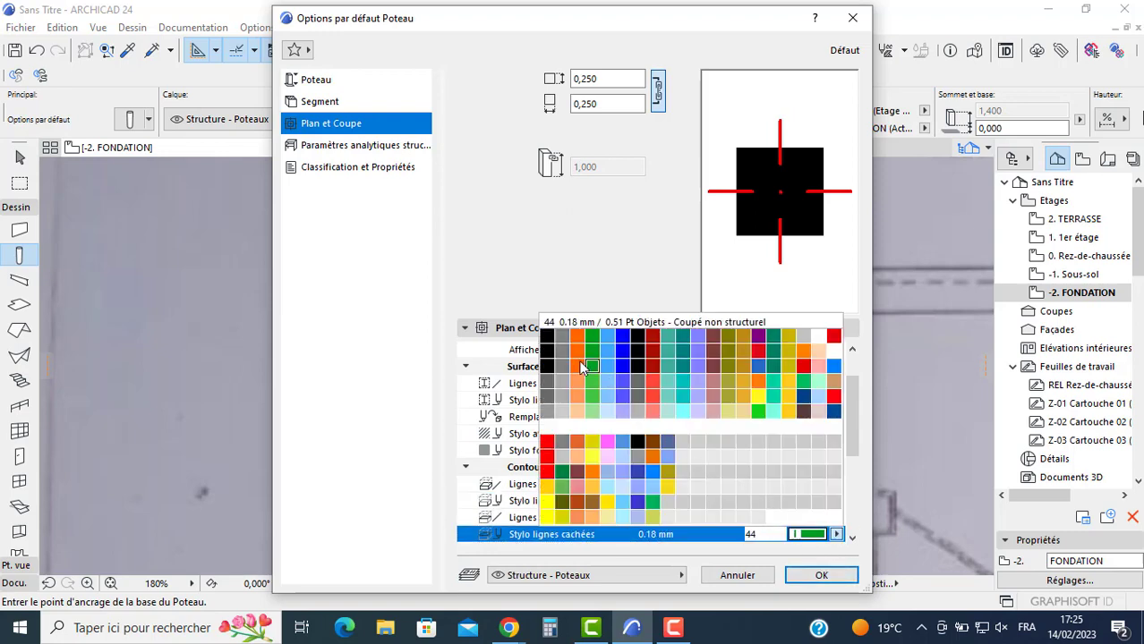
click(547, 337)
Step: Set the default column's plan symbol type to Simple and accept the column settings
scroll(785, 484, down, 3)
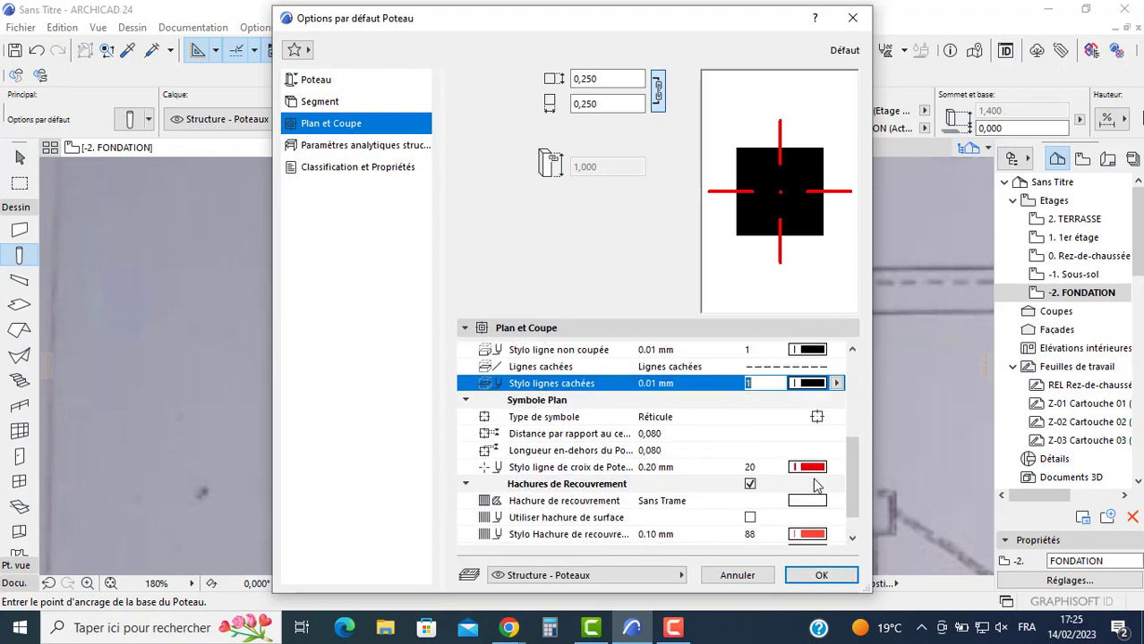
click(818, 418)
click(873, 424)
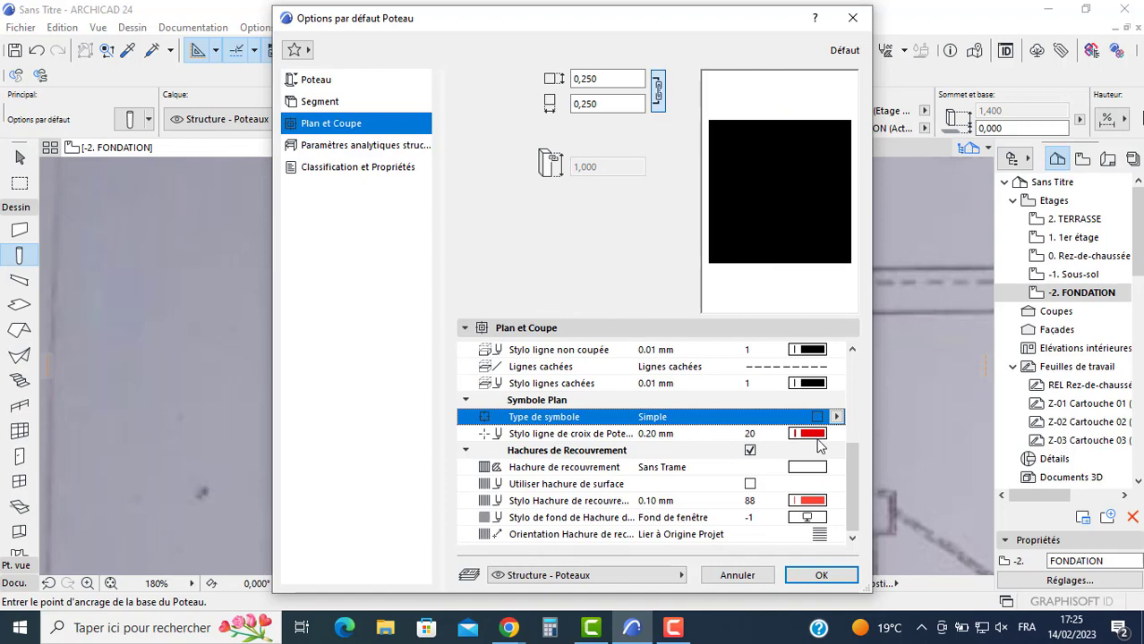
click(821, 576)
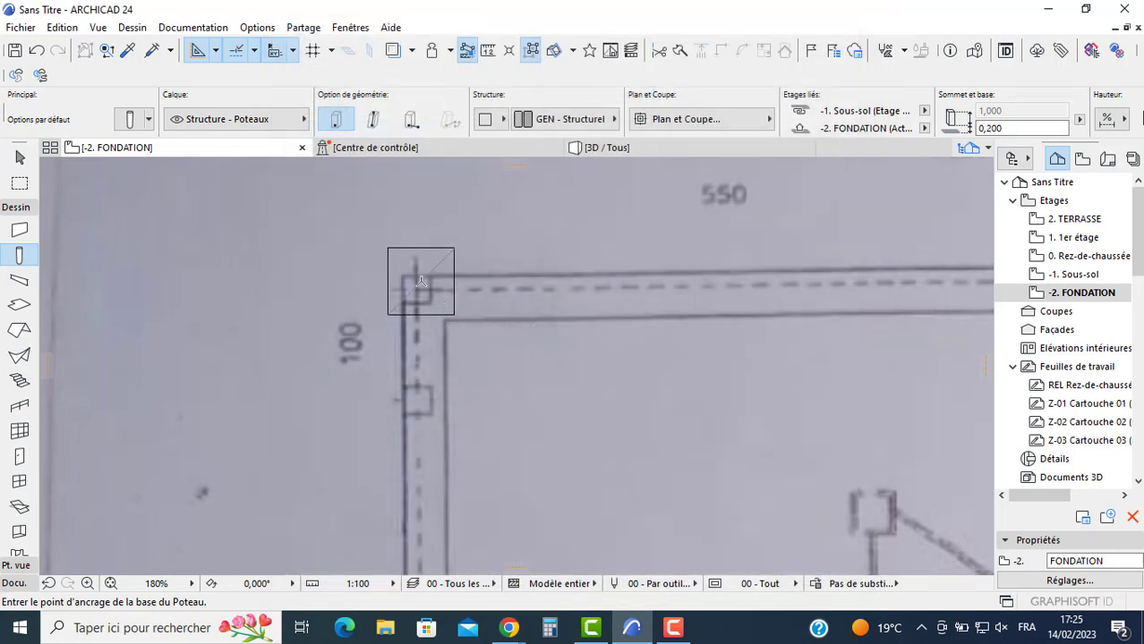
Step: Place a column at the midpoint of the footing's diagonal and delete that diagonal guide line
scroll(420, 282, up, 4)
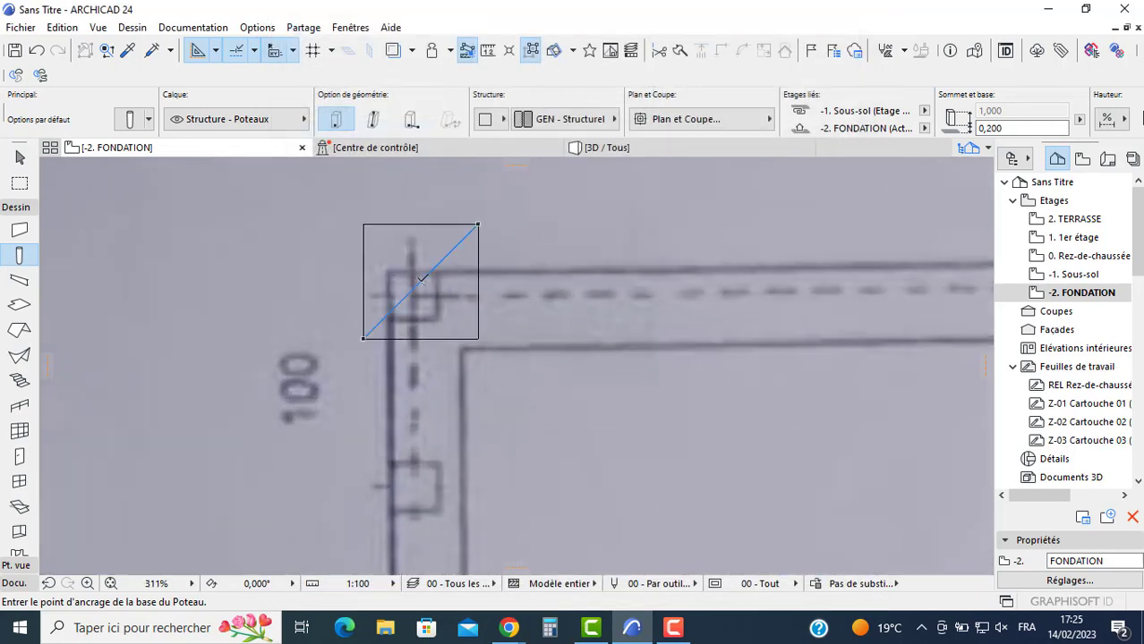
click(413, 292)
key(shift)
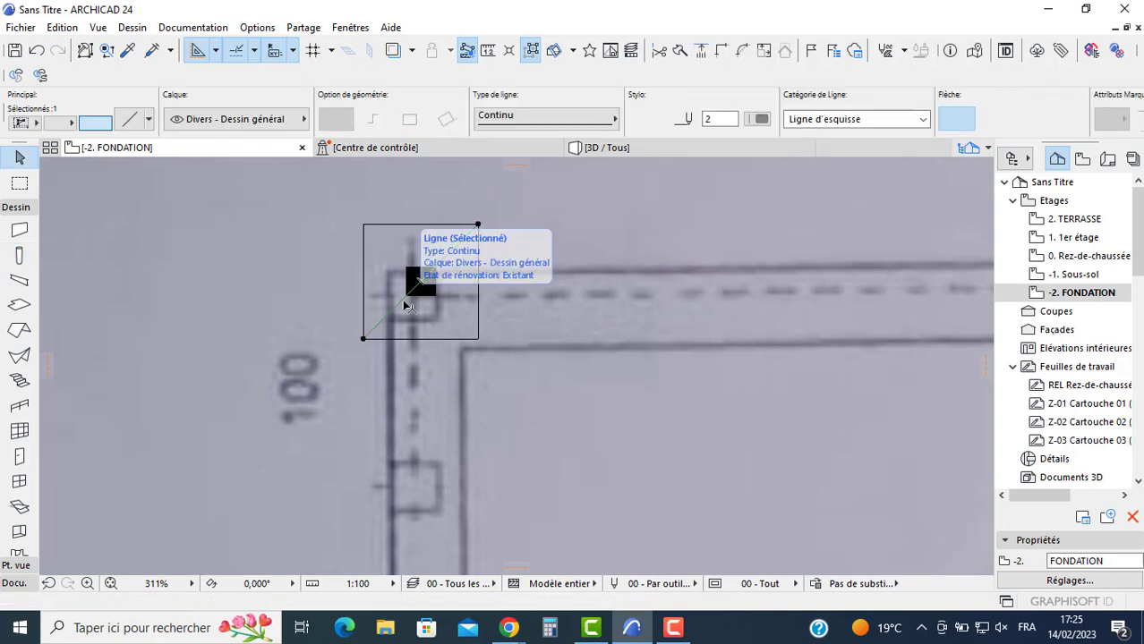
scroll(404, 303, down, 8)
click(372, 330)
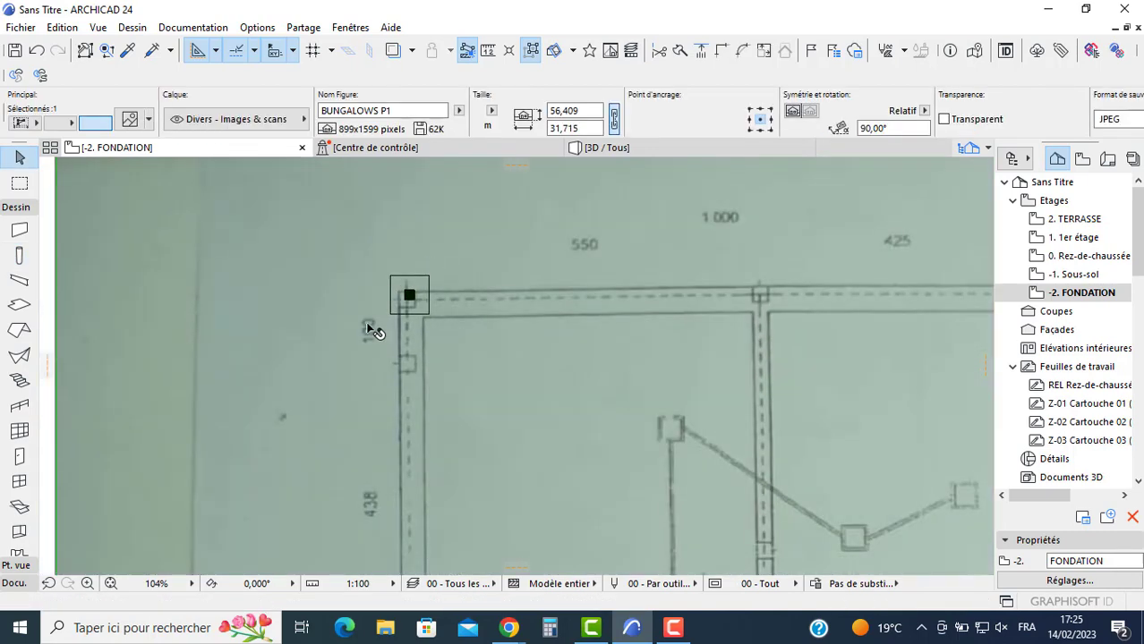
key(Escape)
click(370, 251)
key(Escape)
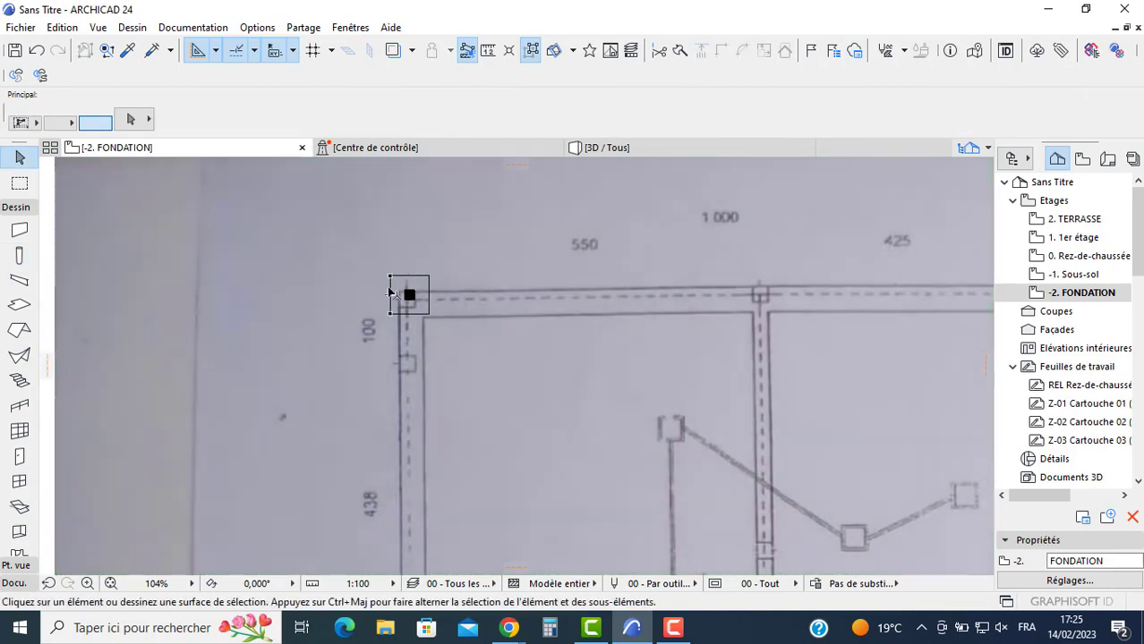
click(373, 324)
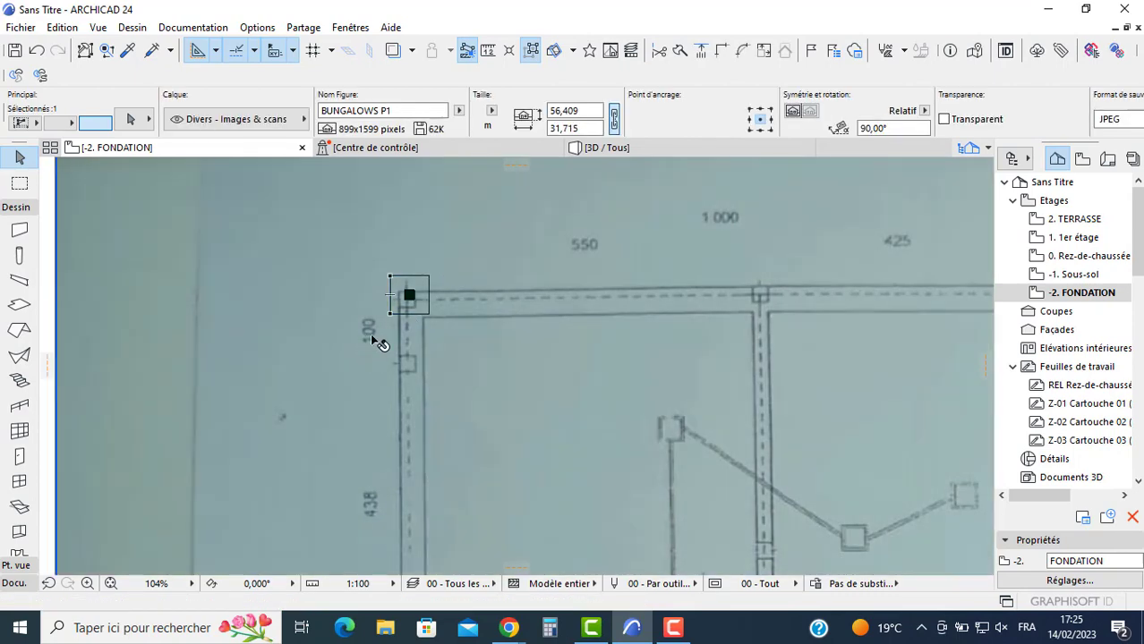
key(Escape)
Step: Move the BUNGALOWS P1 scanned plan image rightward, clear of the footing and its column
scroll(450, 283, down, 5)
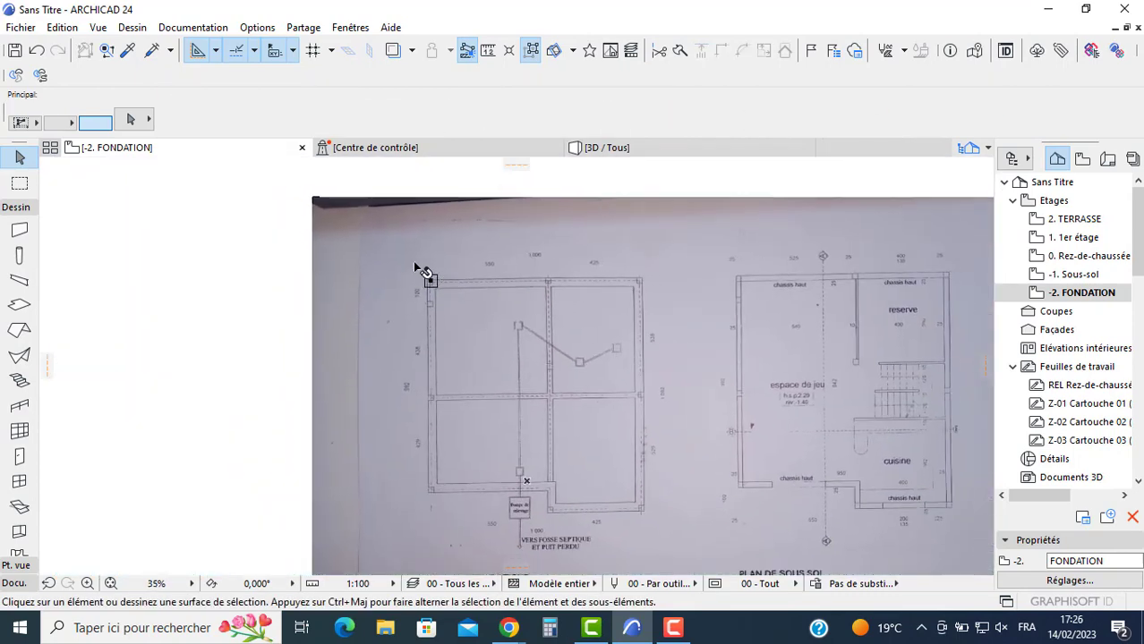
click(463, 311)
click(465, 313)
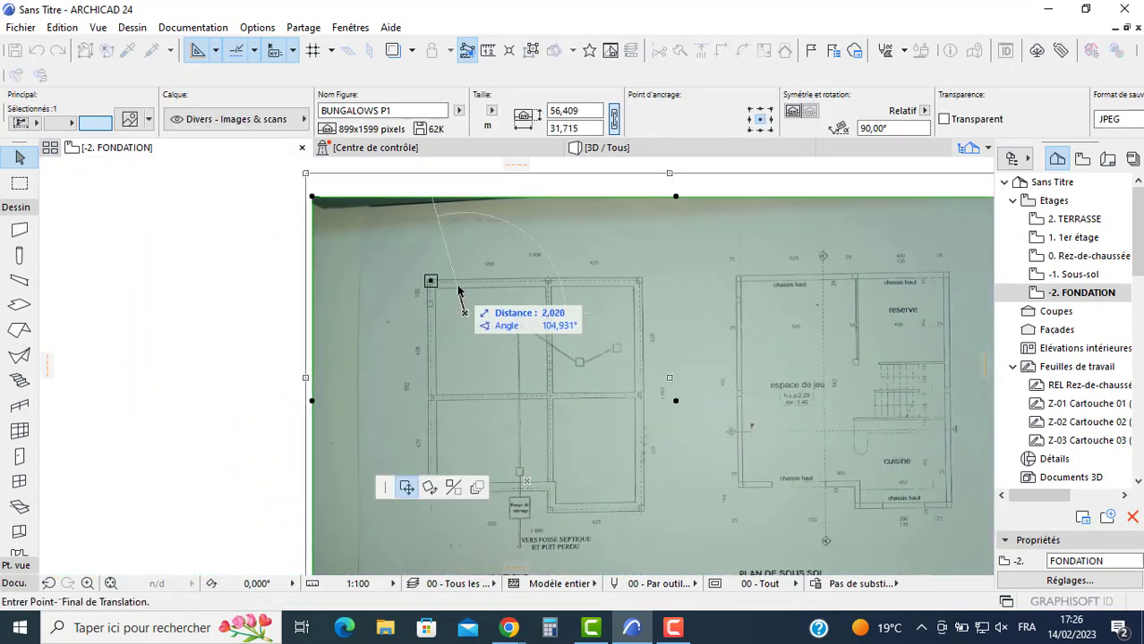
click(625, 278)
scroll(430, 279, up, 2)
key(Escape)
Step: Select the footing slab with its column and copy both 1 m straight down
drag(407, 267, 462, 320)
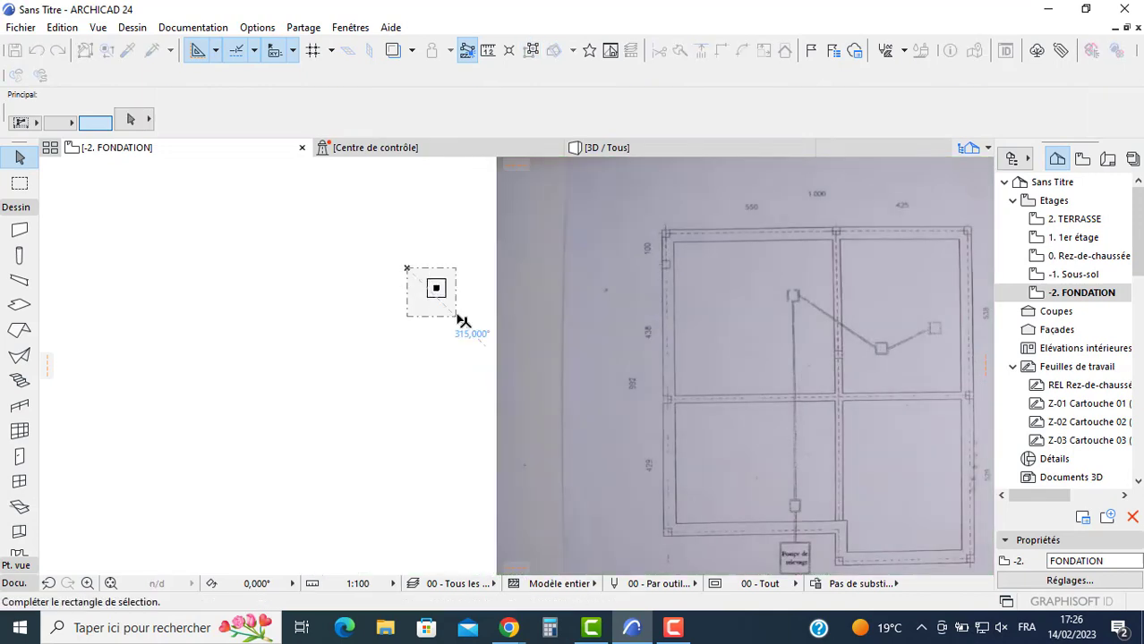
click(462, 321)
click(436, 288)
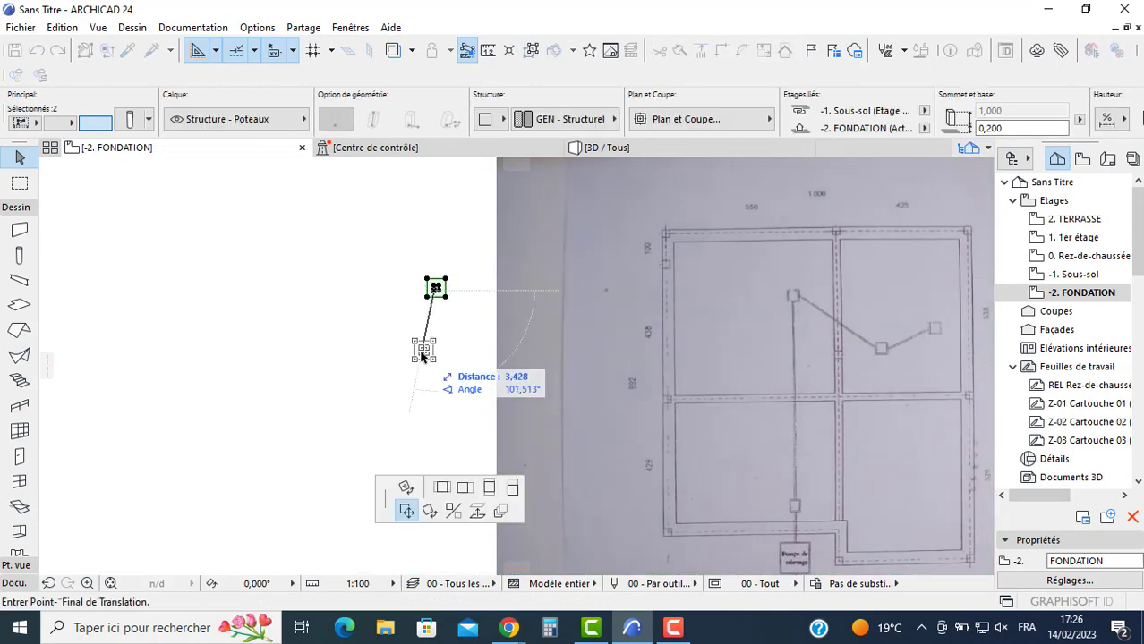
key(ctrl)
key(Tab)
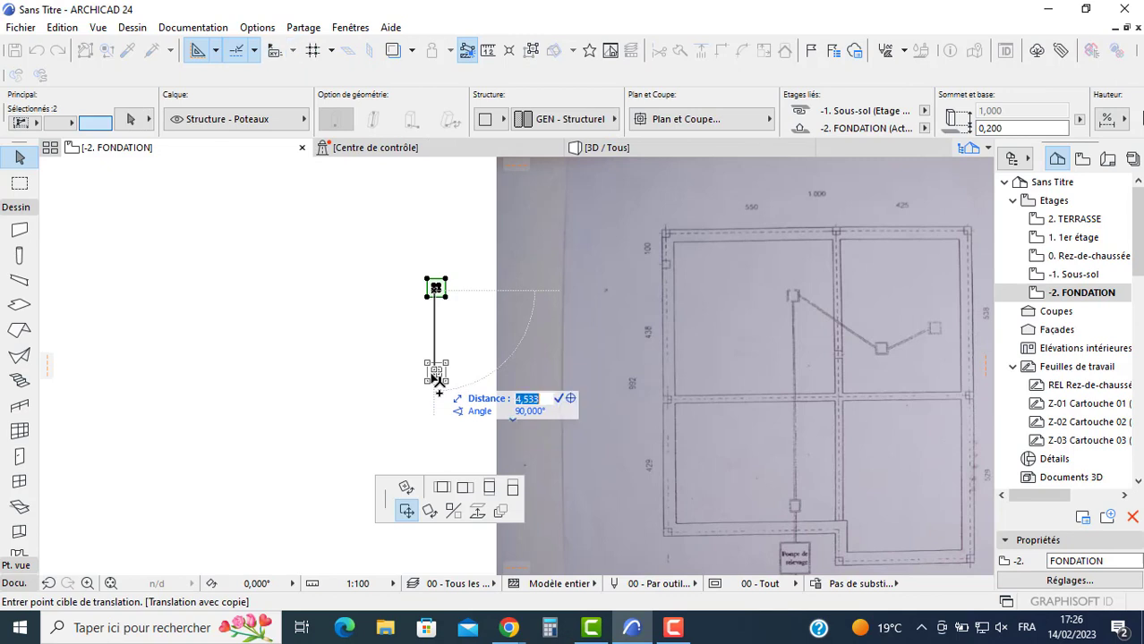
text(1)
key(Return)
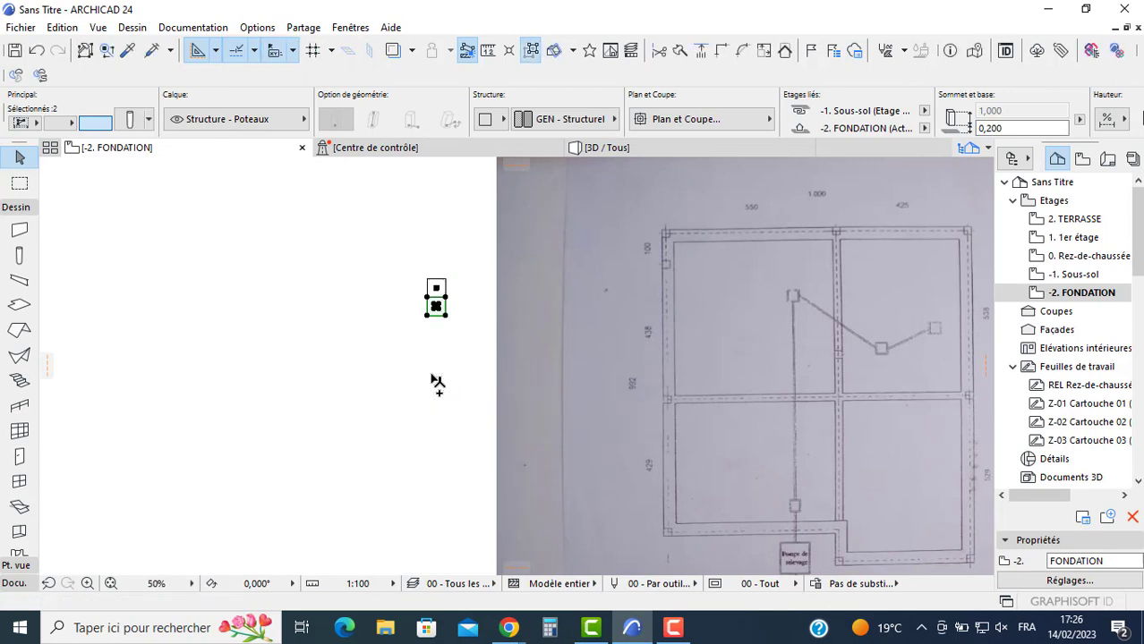
Step: Copy the second footing and its column 4,4 m straight down
scroll(434, 340, up, 3)
click(438, 308)
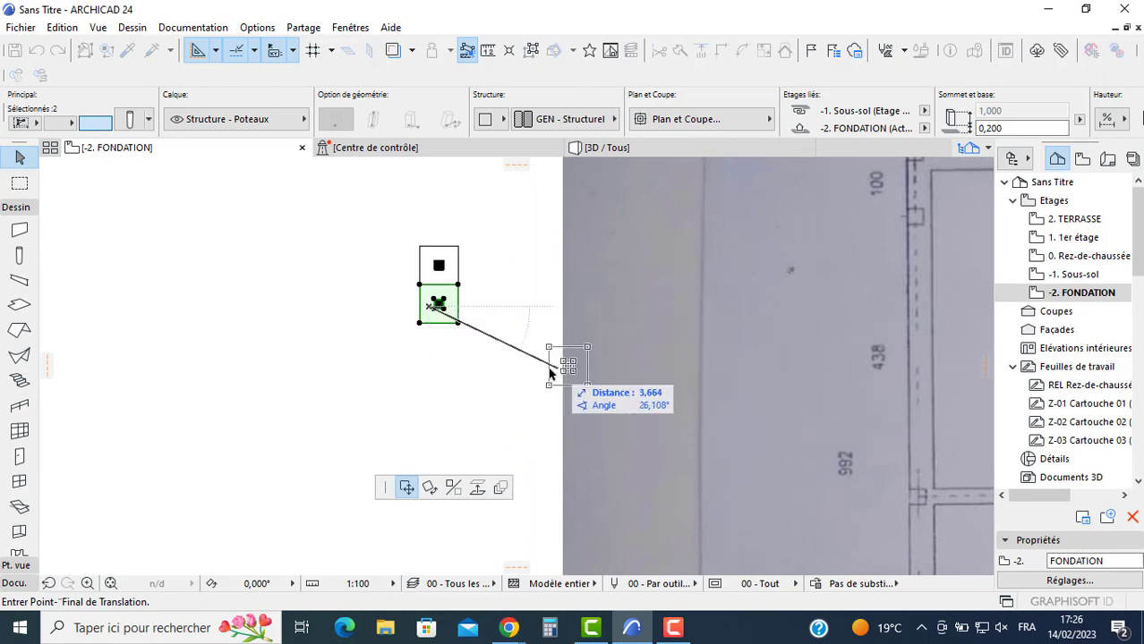
key(ctrl)
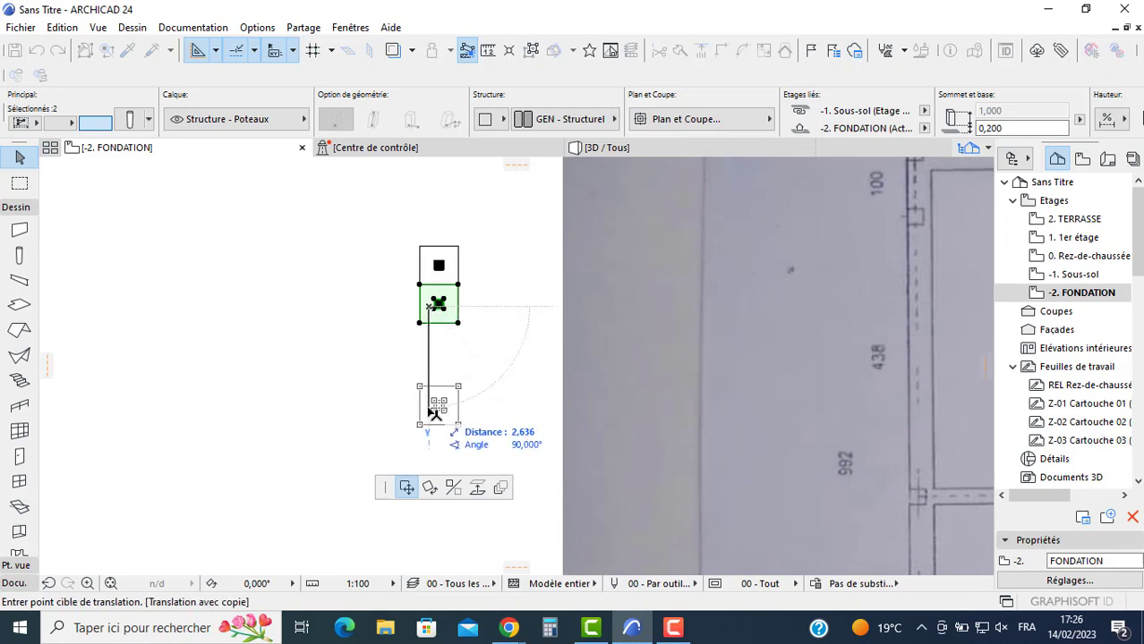
key(Tab)
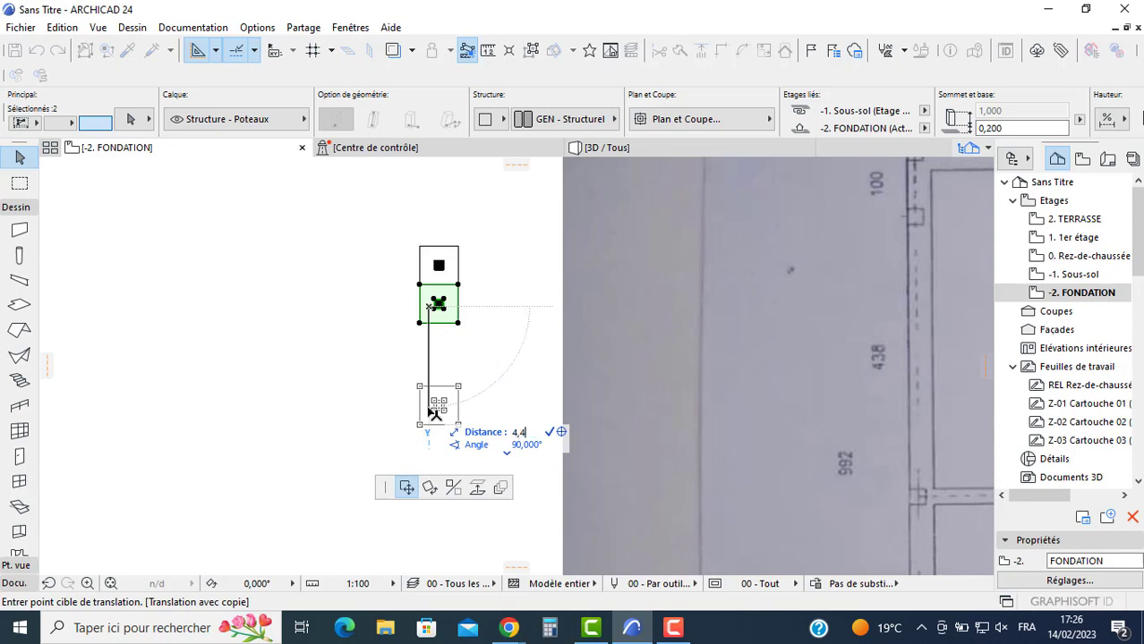
key(Return)
Step: Copy the third footing and its column straight down, following the 429 dimension on the scanned plan
middle_drag(469, 356, 450, 256)
scroll(448, 269, down, 1)
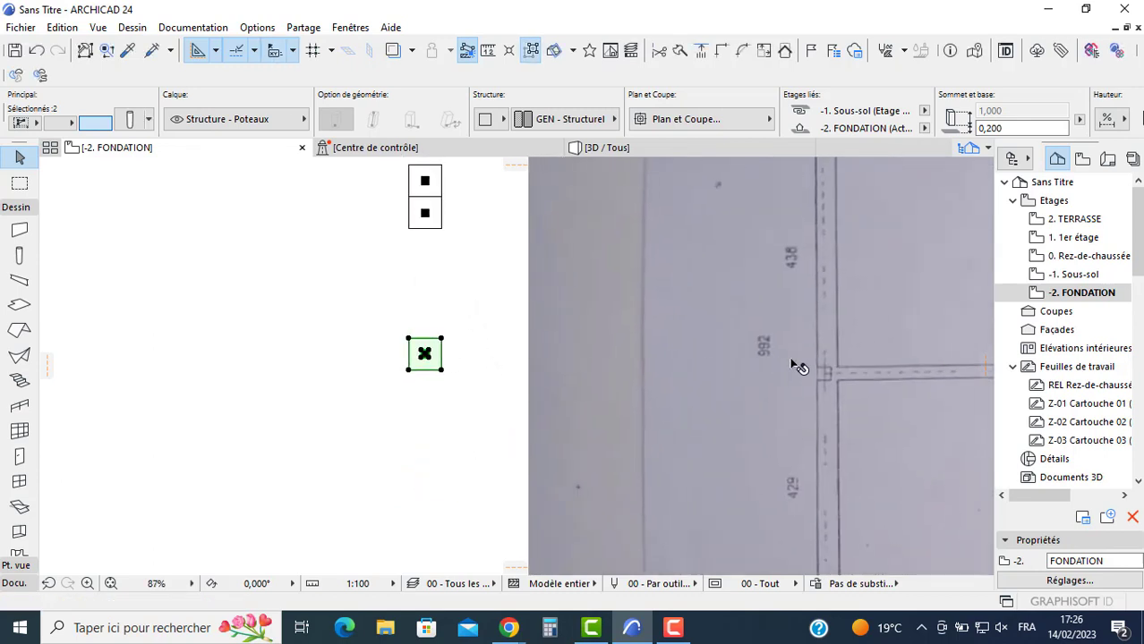
middle_drag(788, 358, 743, 326)
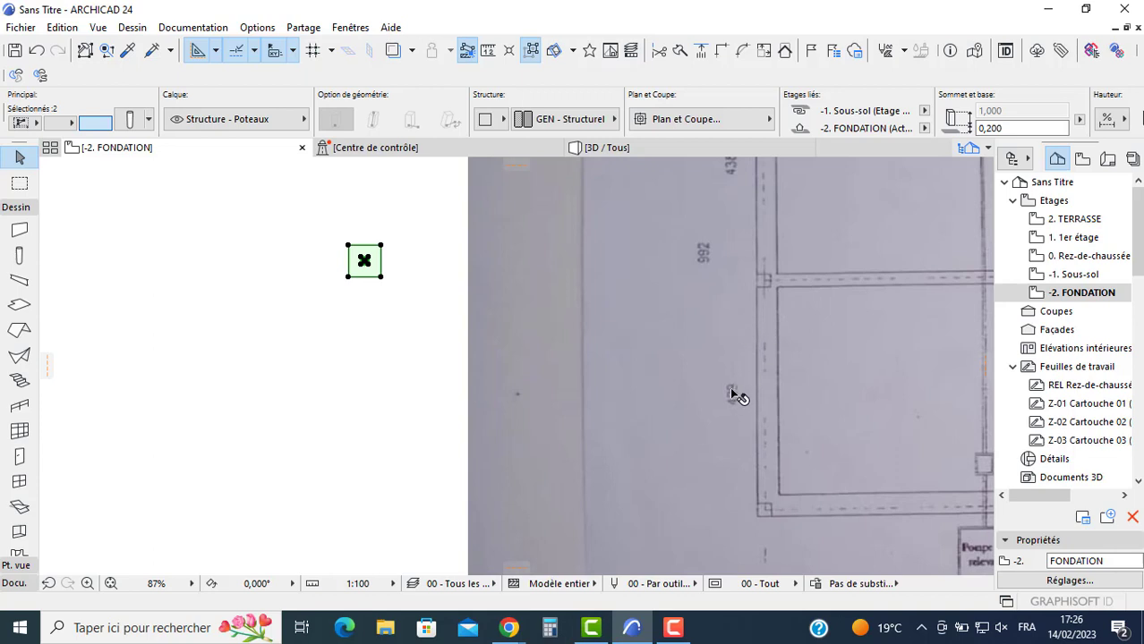
click(349, 276)
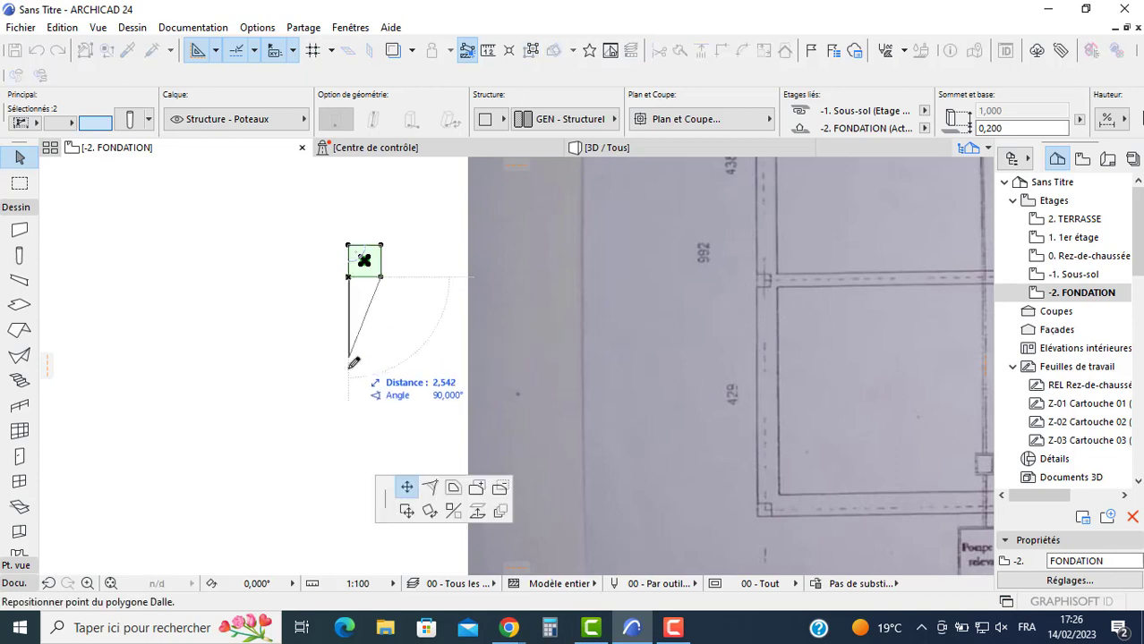
click(408, 512)
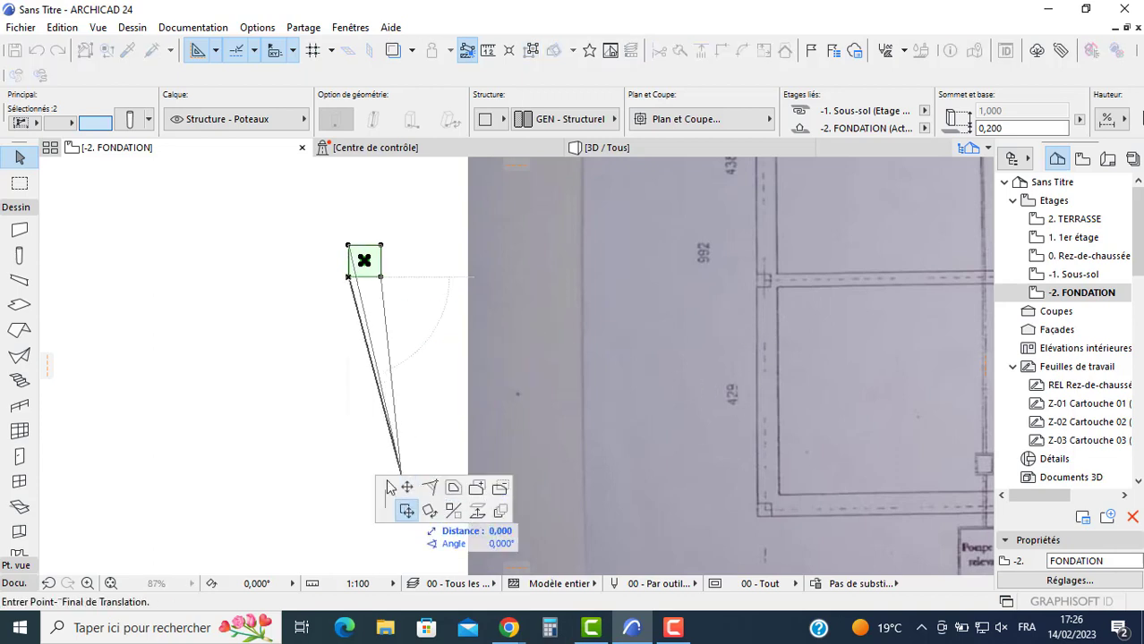
key(Tab)
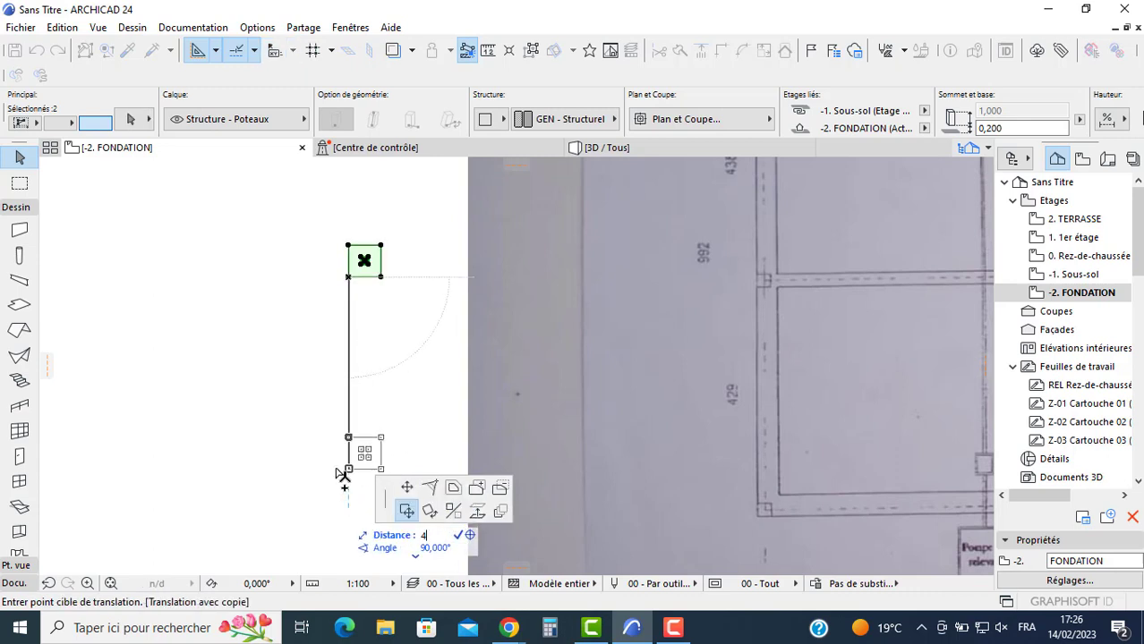
key(Return)
Step: Copy the lowest footing and its column 5,5 m horizontally to the right
scroll(358, 402, down, 3)
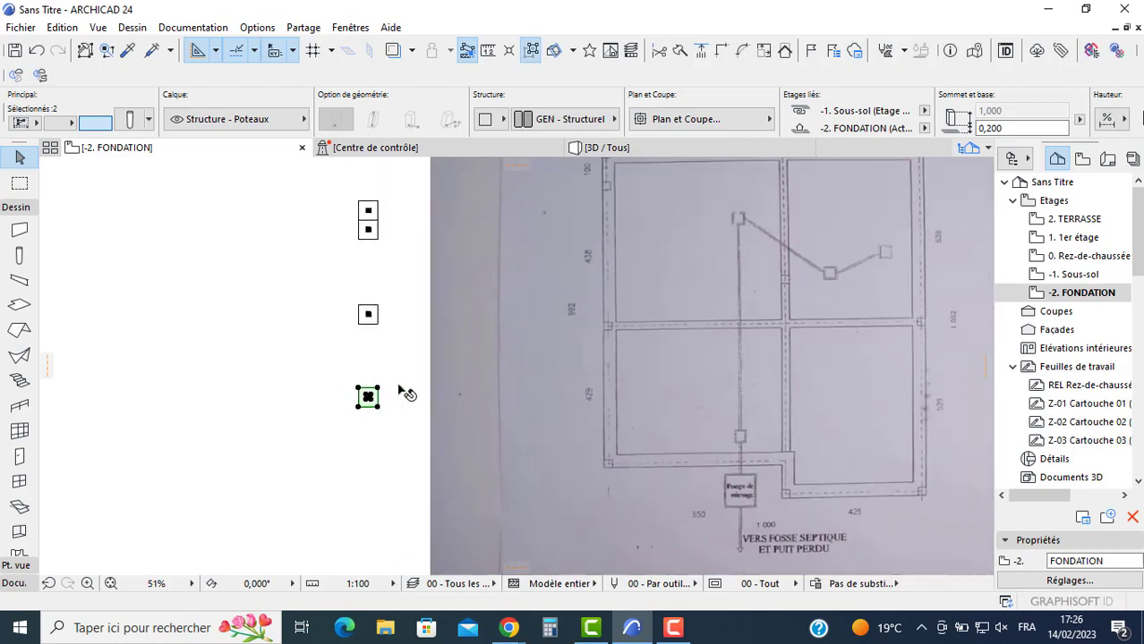
middle_drag(609, 397, 569, 368)
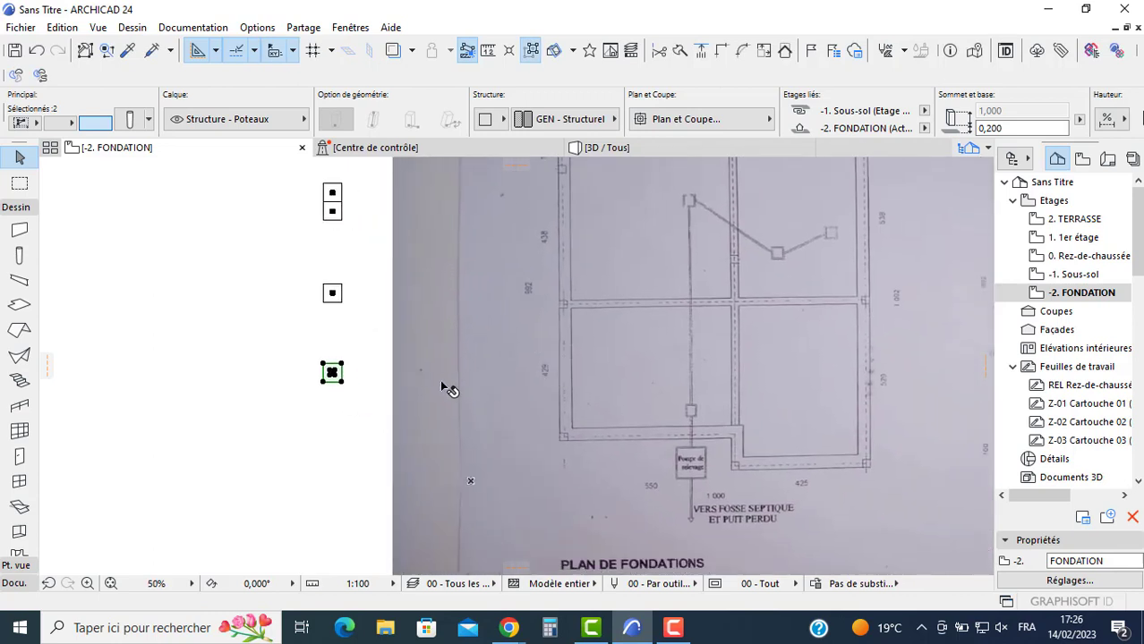
scroll(450, 389, up, 4)
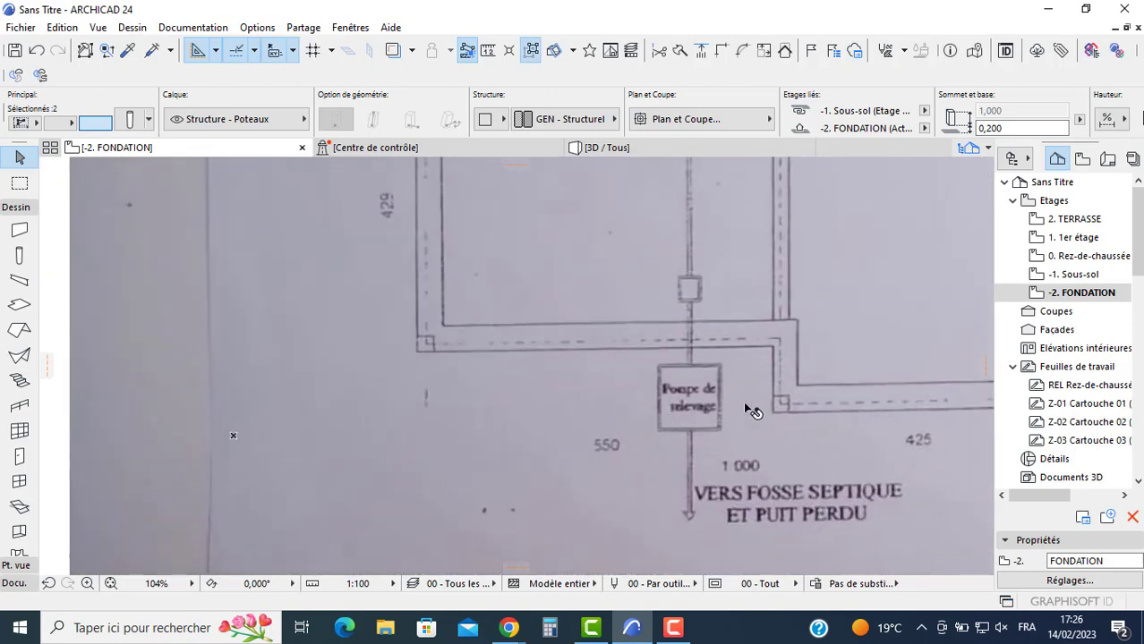
scroll(544, 462, down, 4)
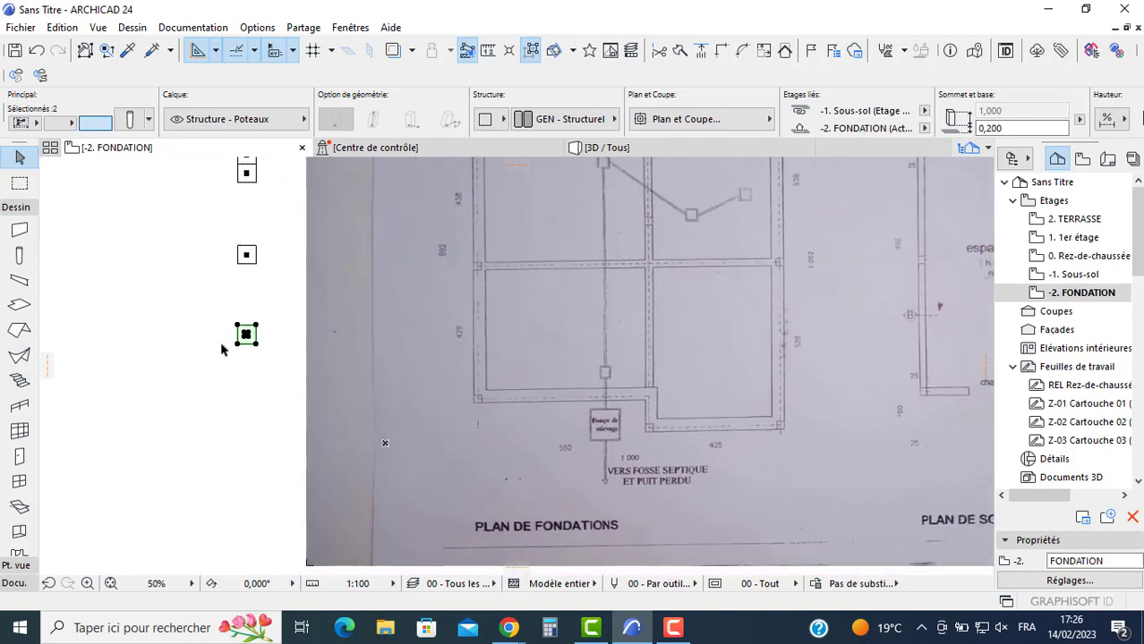
click(246, 336)
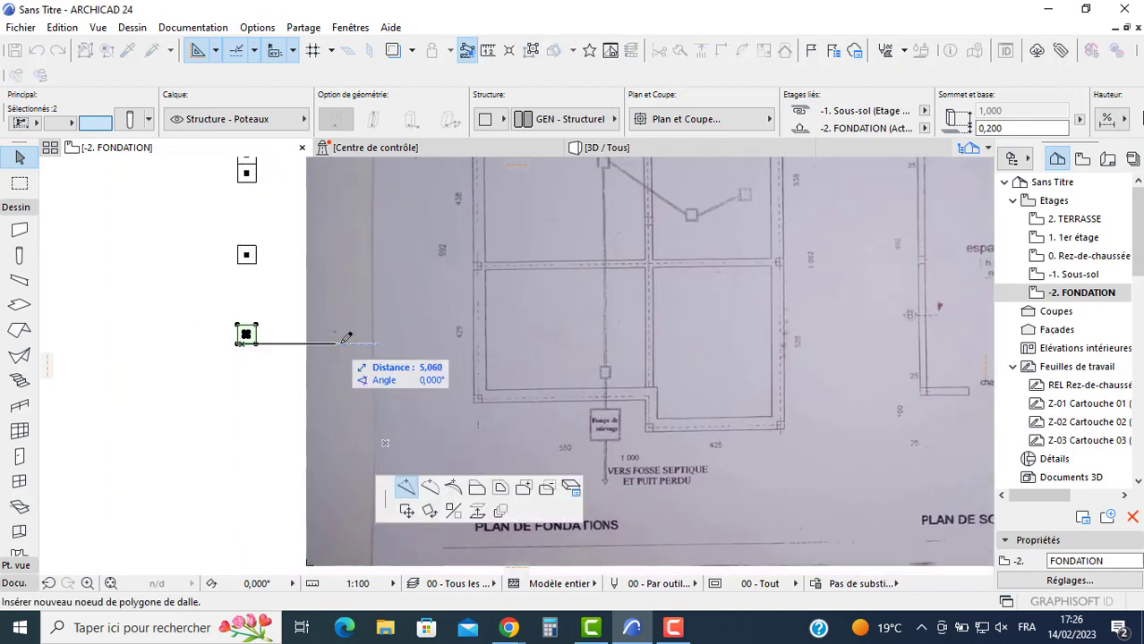
click(409, 511)
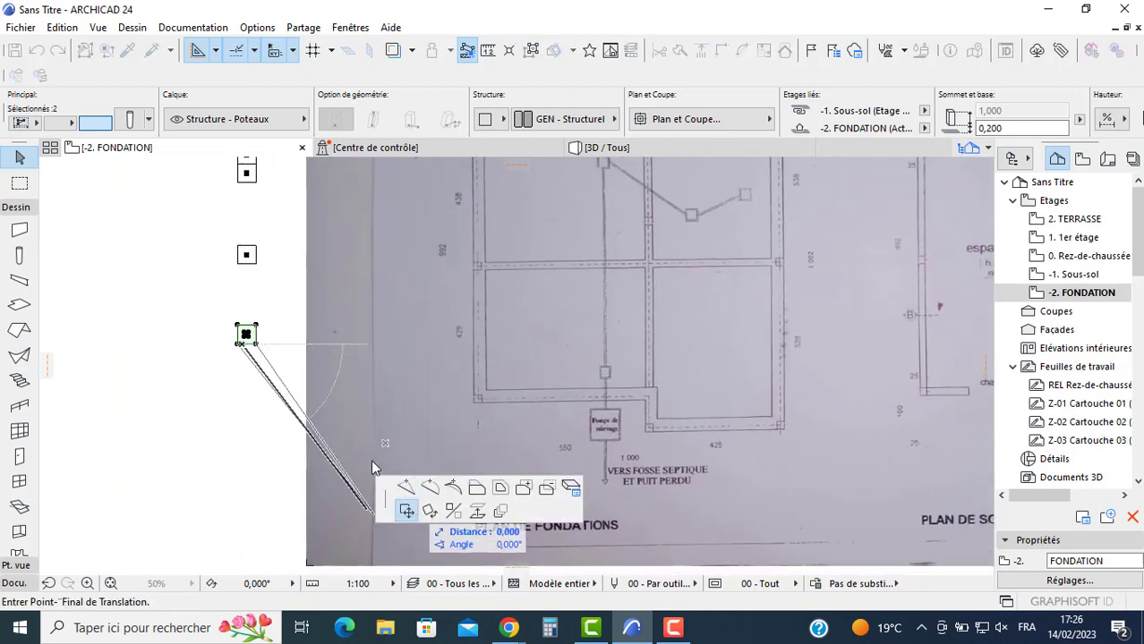
key(Tab)
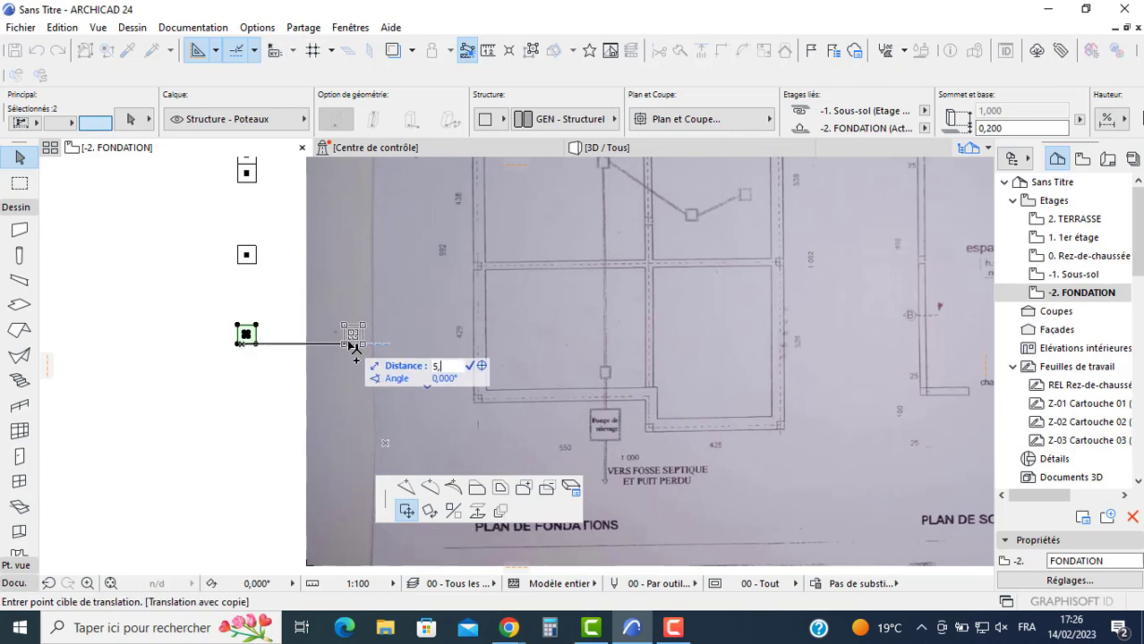
text(5,5)
key(Return)
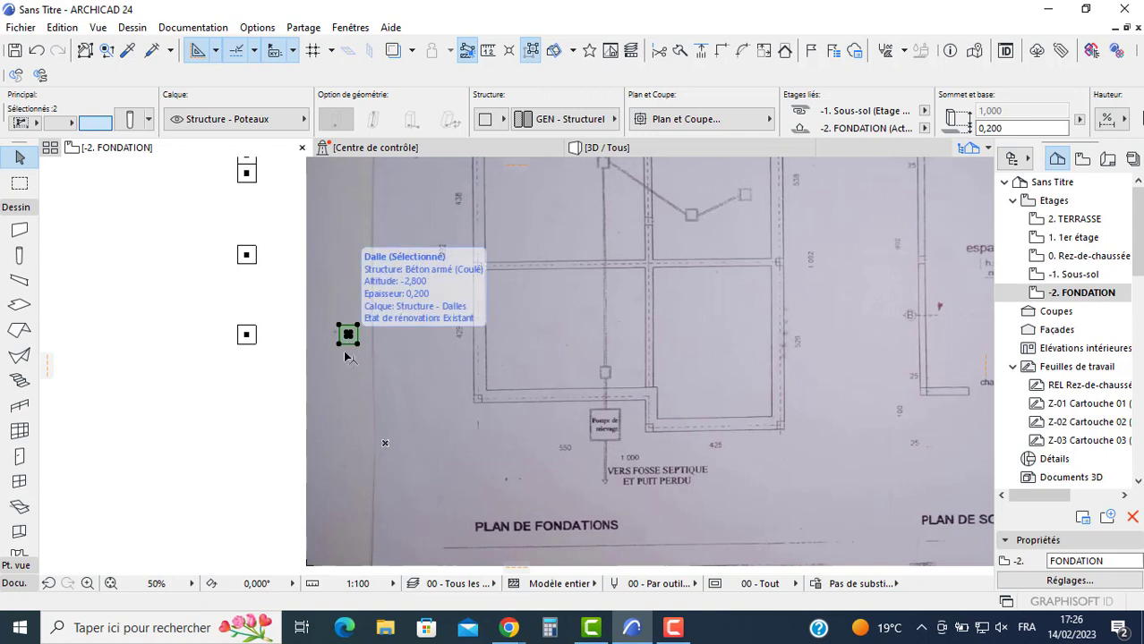
Step: Copy the footing and column of the new second row 1 m straight down
click(349, 335)
key(ctrl)
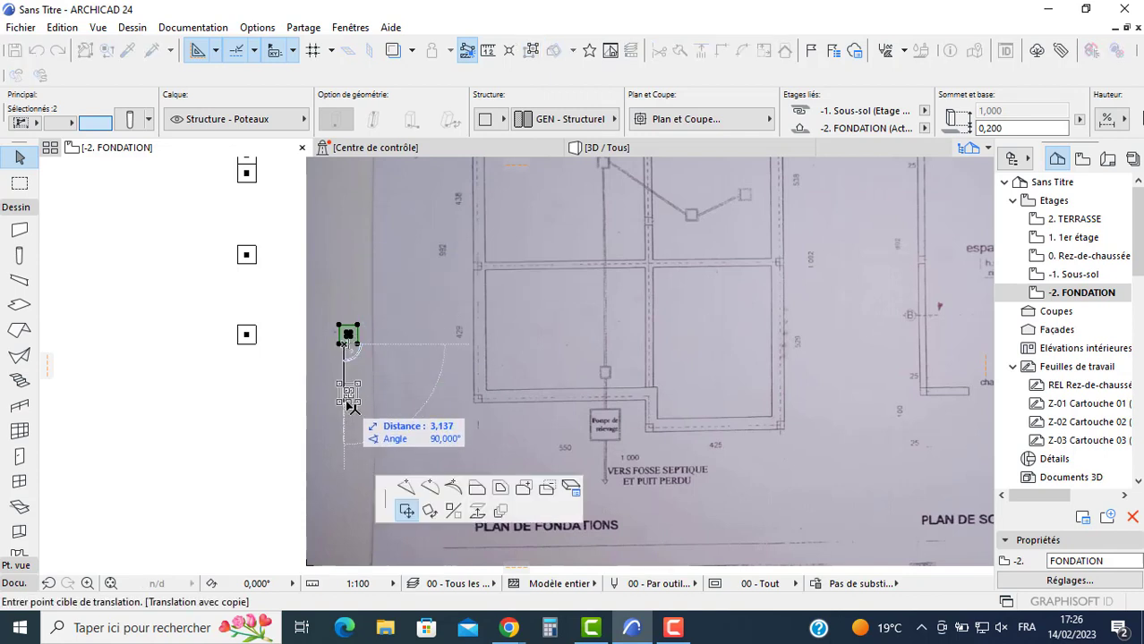
key(Tab)
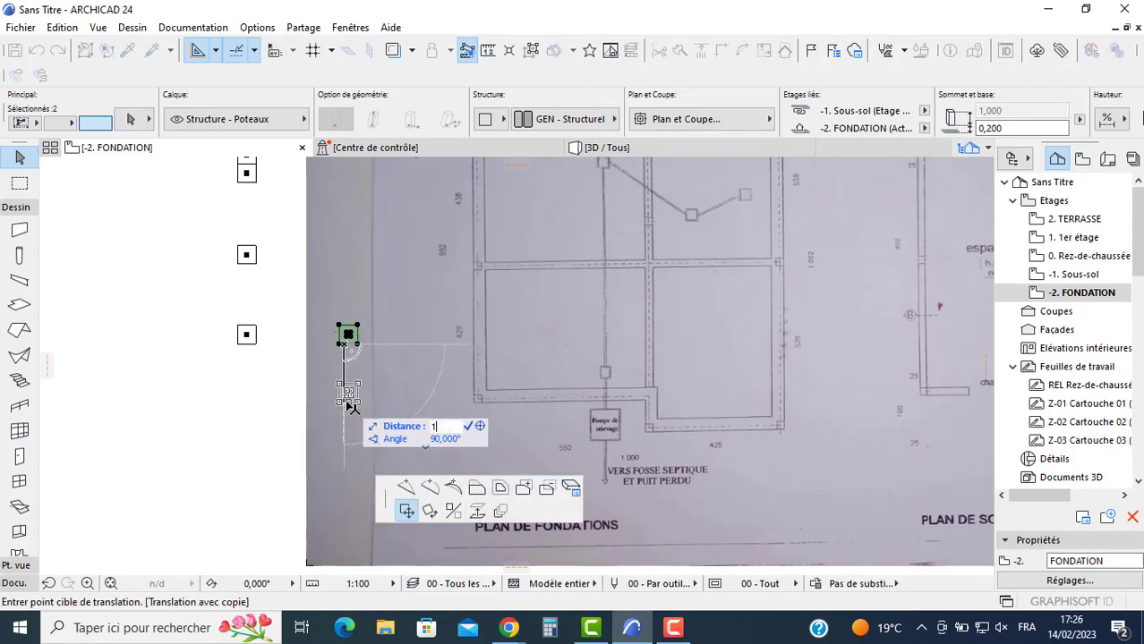
key(Return)
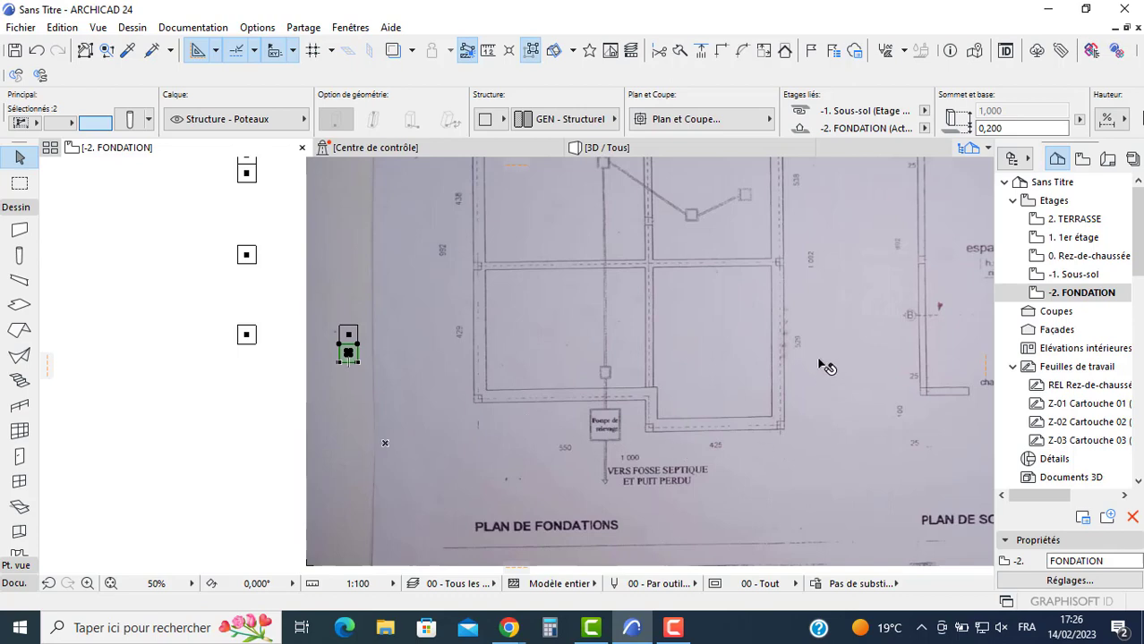
Step: Copy the lowest footing and its column in the middle row 4,2 m horizontally to the right
scroll(817, 272, up, 3)
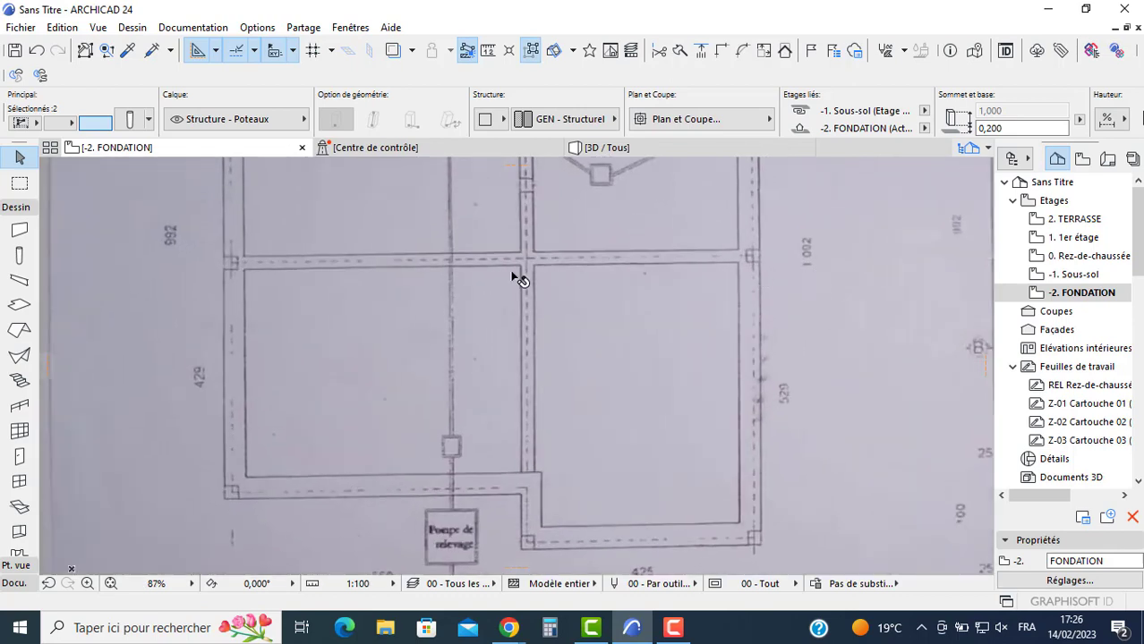
scroll(175, 264, down, 4)
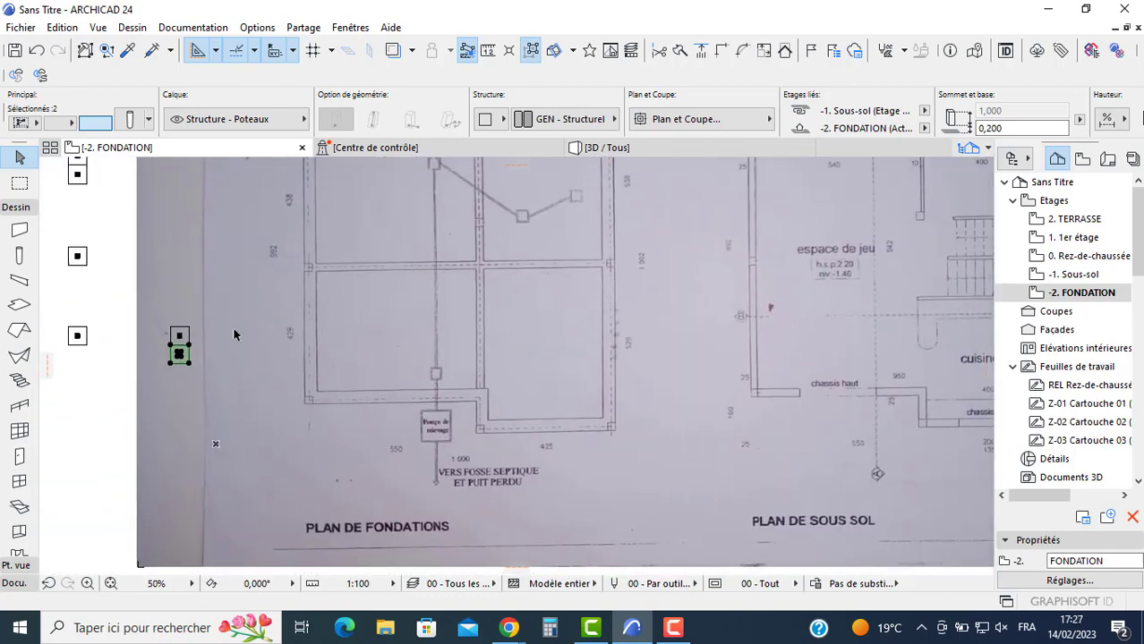
click(180, 362)
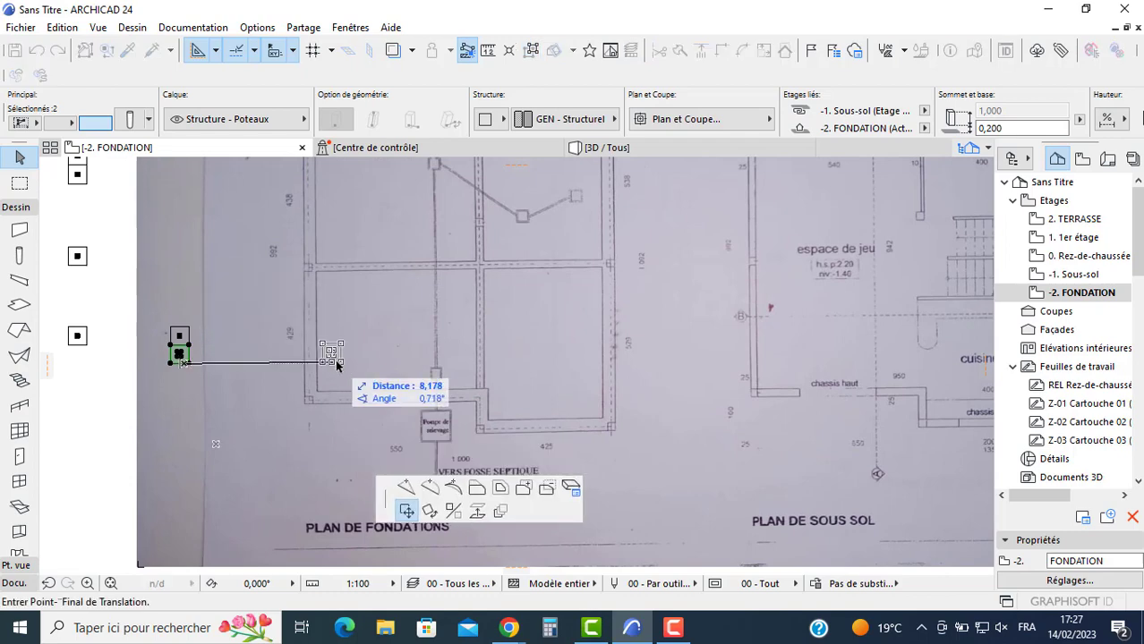
key(ctrl)
key(Tab)
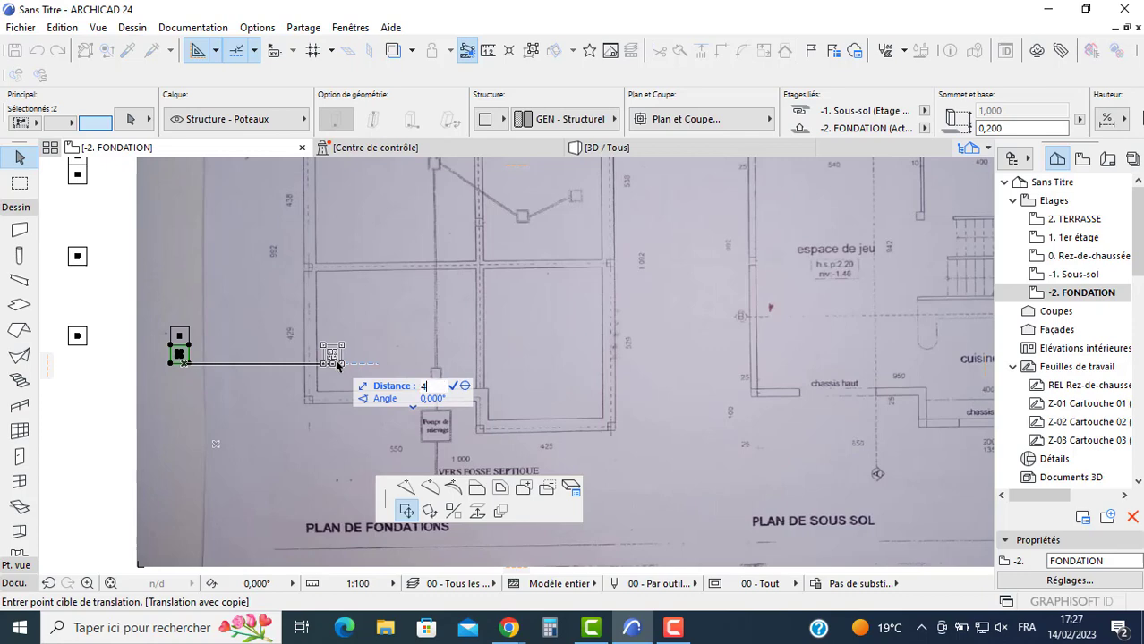
text(4,2)
key(Return)
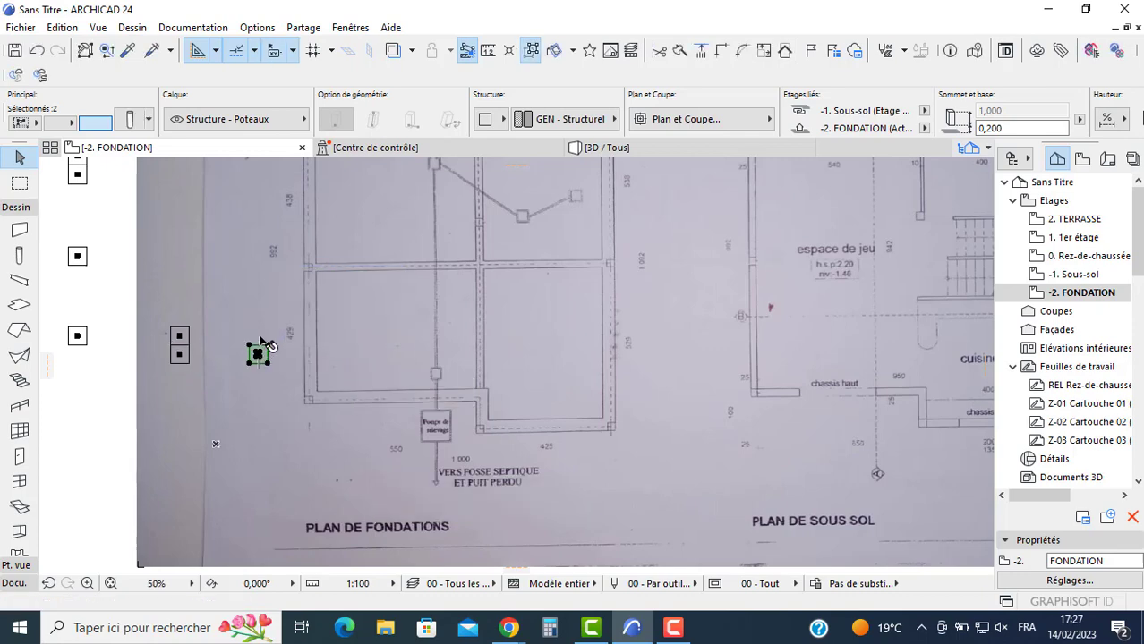
Step: Copy the third footing and column of the first vertical row horizontally to the right, aligned with the lower right-hand footing
click(260, 284)
scroll(263, 348, up, 3)
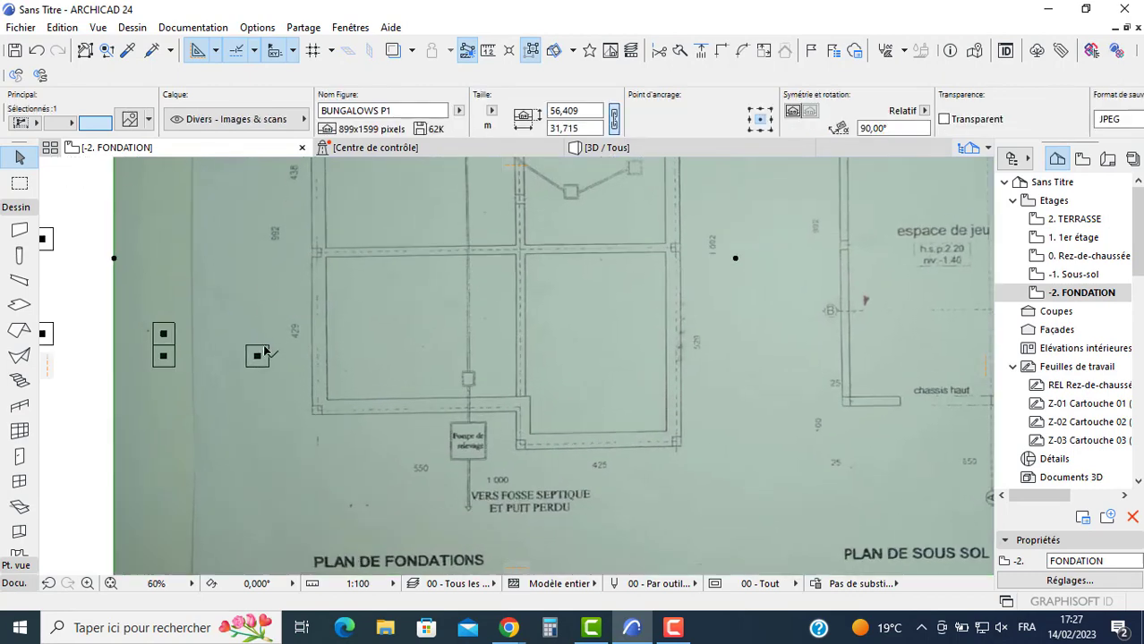
click(782, 317)
scroll(472, 325, down, 3)
middle_drag(225, 299, 234, 305)
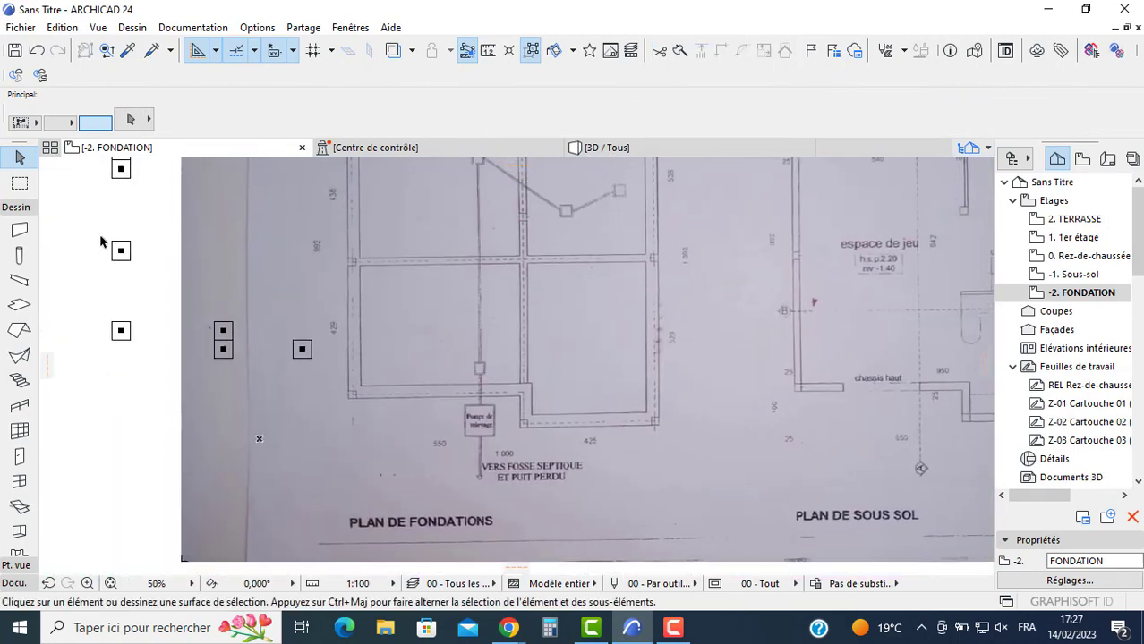
drag(101, 237, 137, 266)
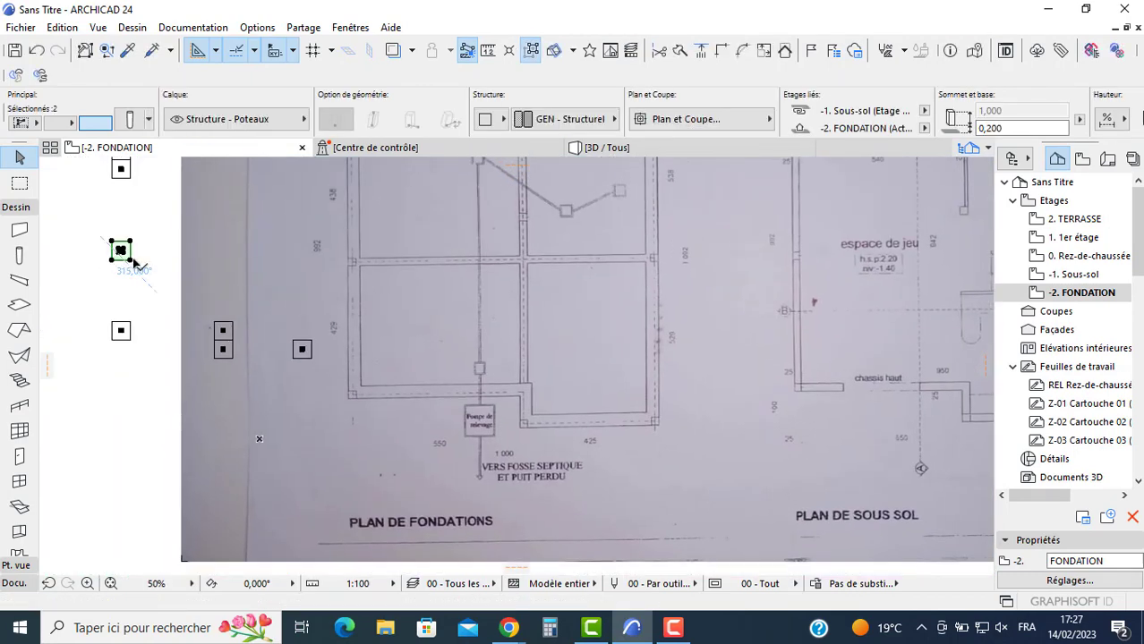
click(129, 262)
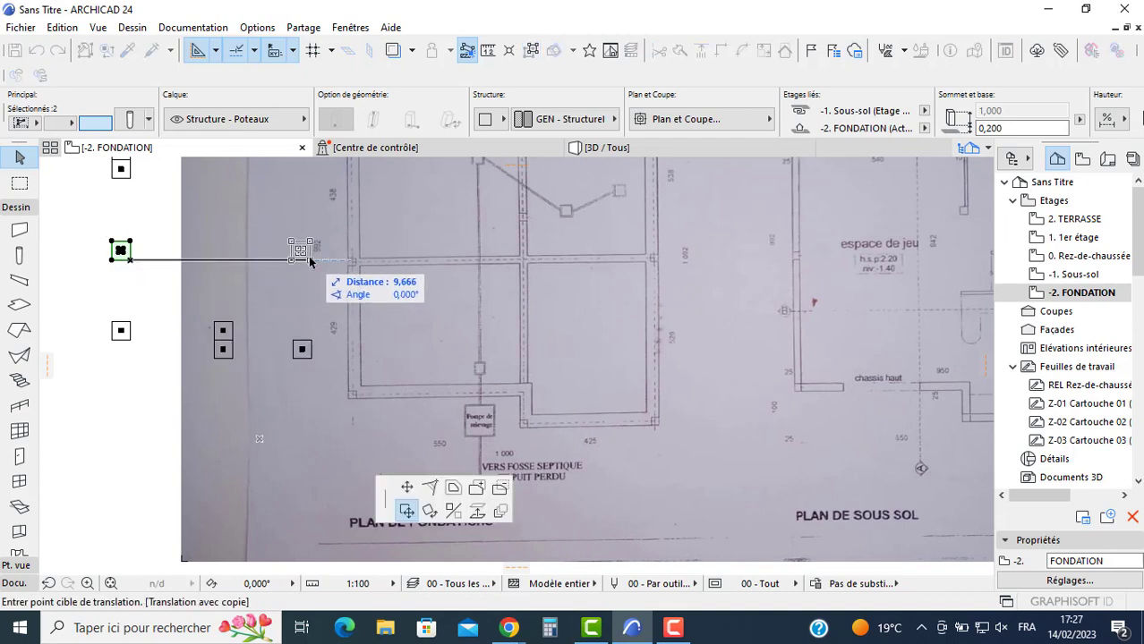
click(314, 348)
Step: Copy the topmost footing and column of the first vertical row horizontally to the right, aligned with the right-hand footings
scroll(150, 261, up, 3)
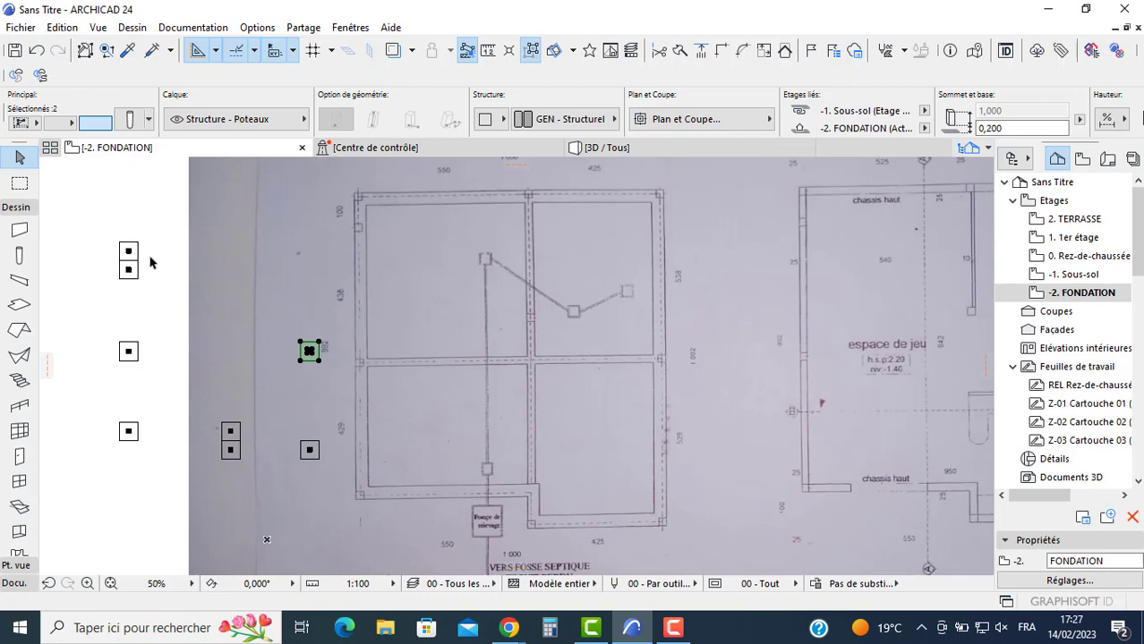
click(100, 238)
drag(103, 237, 150, 273)
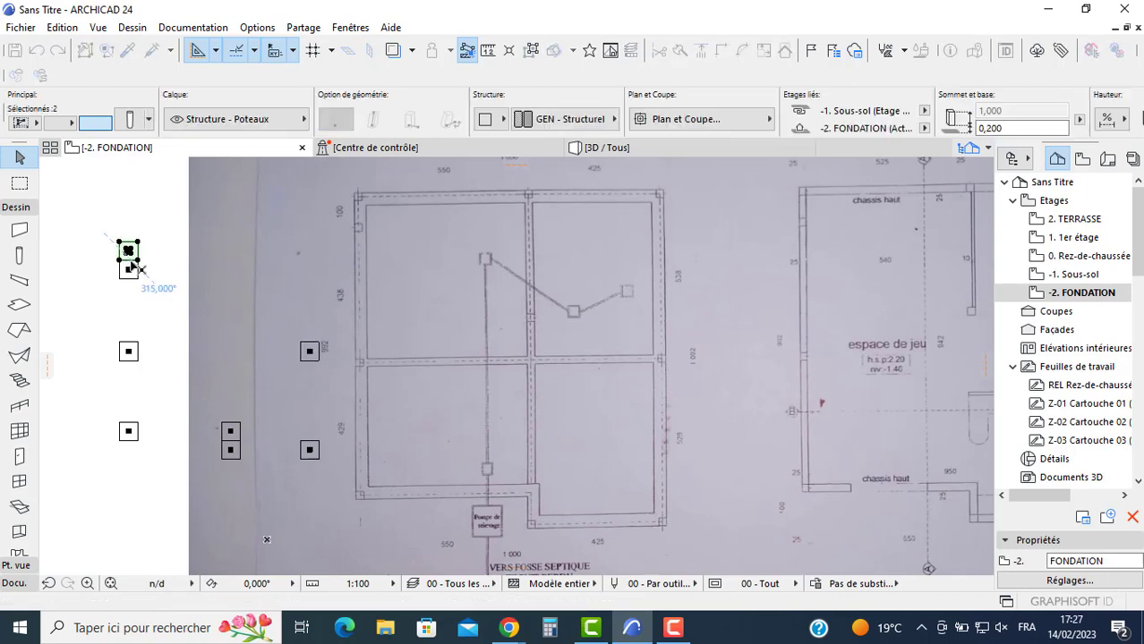
click(128, 251)
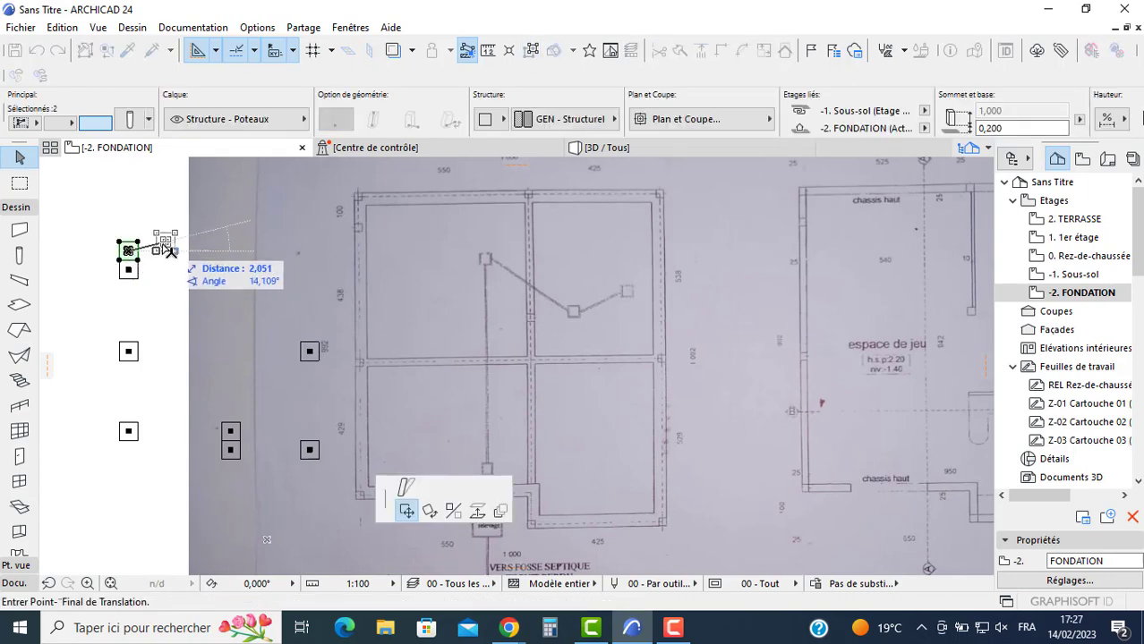
key(Escape)
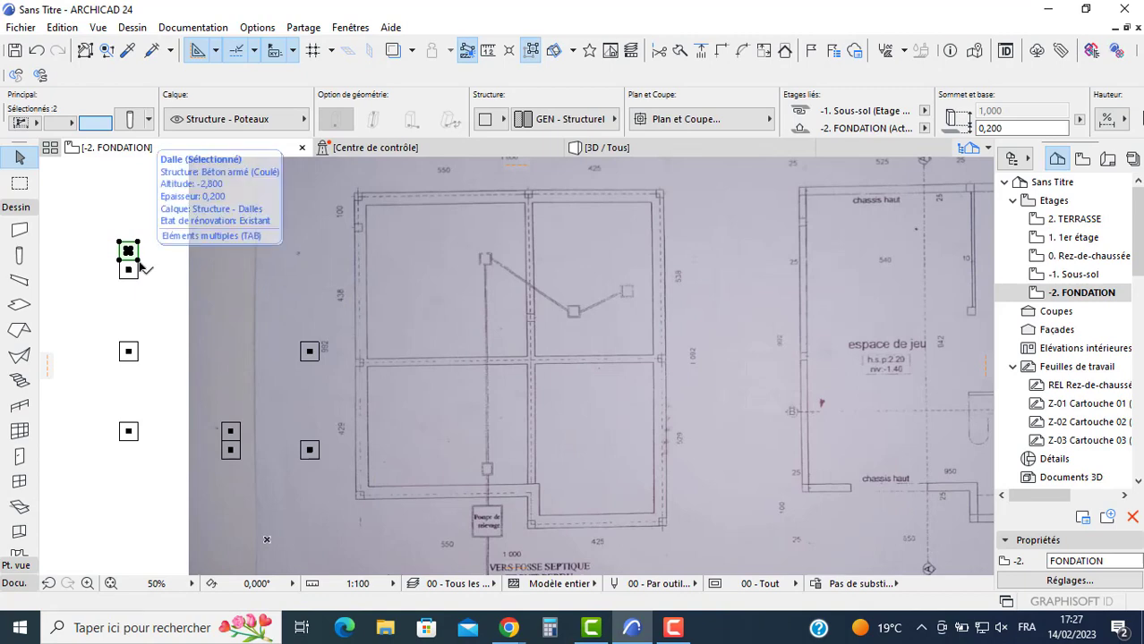
click(138, 261)
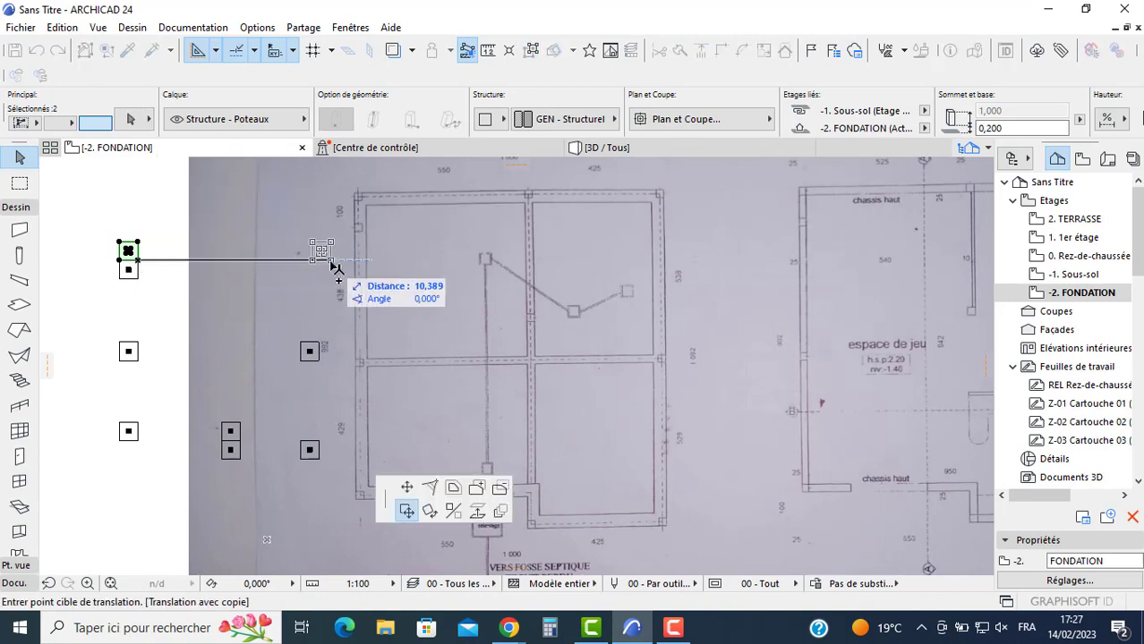
click(312, 345)
Step: Copy the topmost footing and column of the first vertical row 5,5 m horizontally to the right
scroll(582, 264, up, 3)
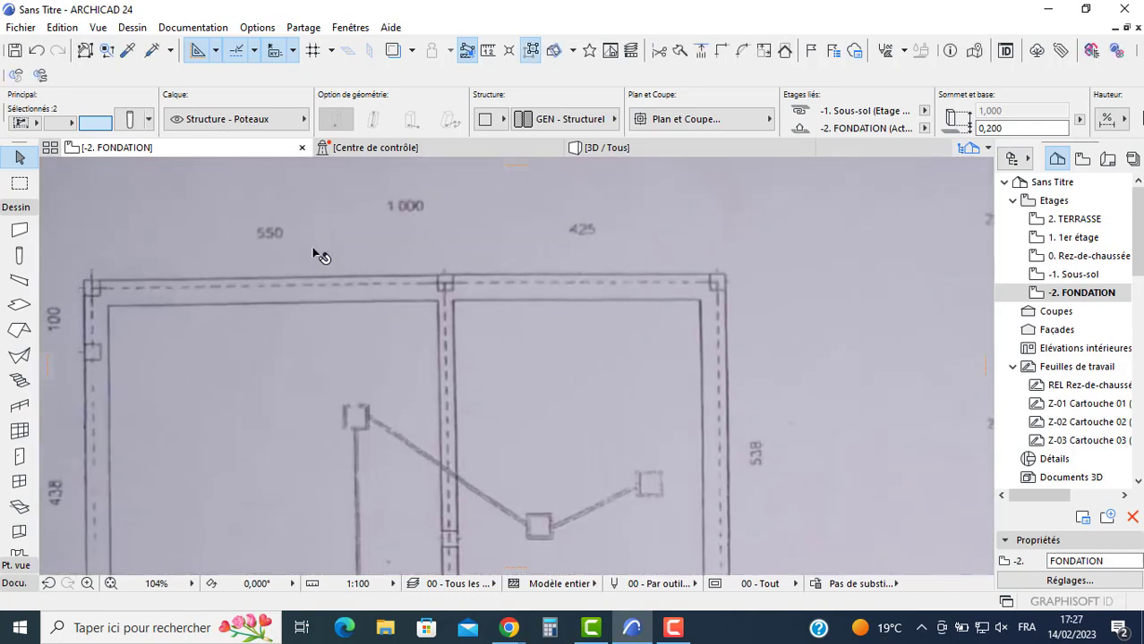
scroll(313, 255, down, 3)
middle_drag(305, 280, 546, 282)
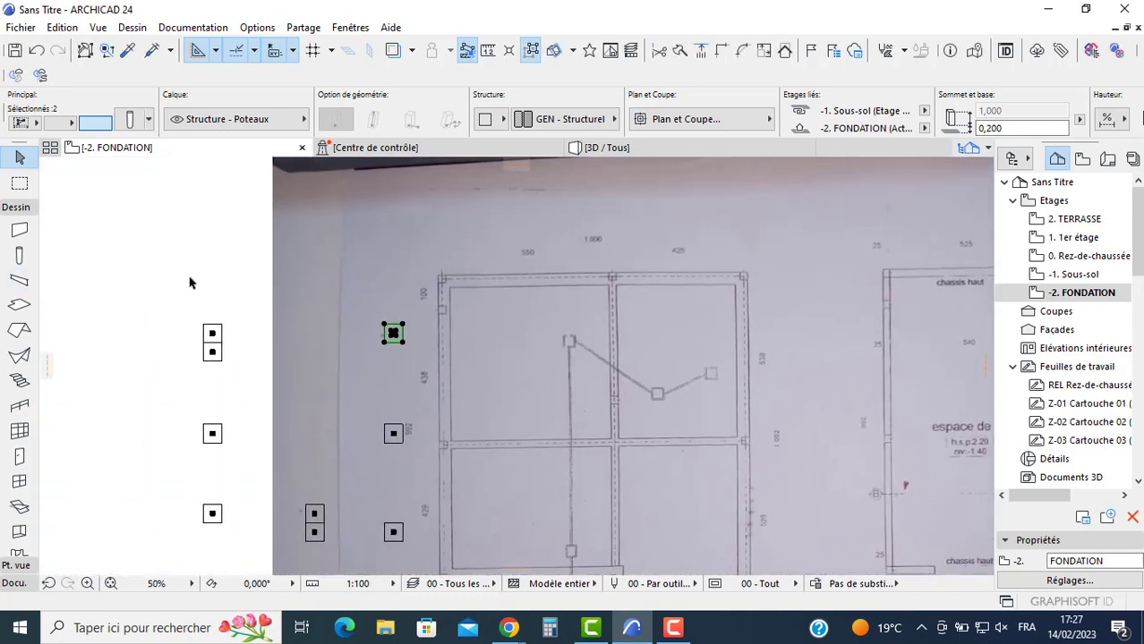
click(194, 315)
scroll(195, 315, up, 3)
drag(193, 313, 245, 348)
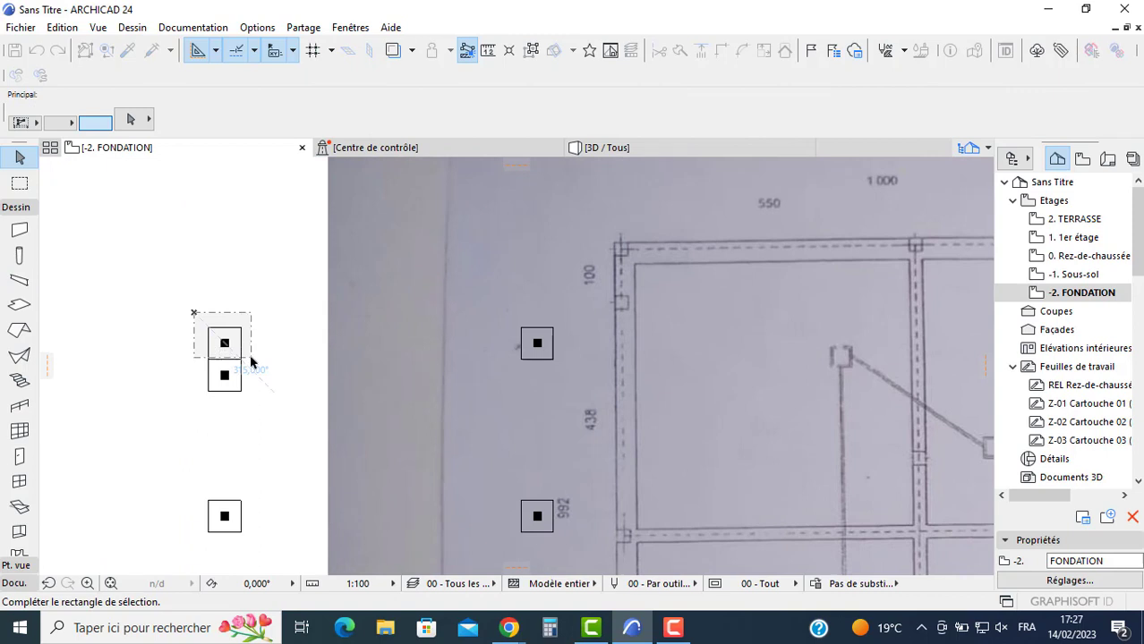
click(252, 361)
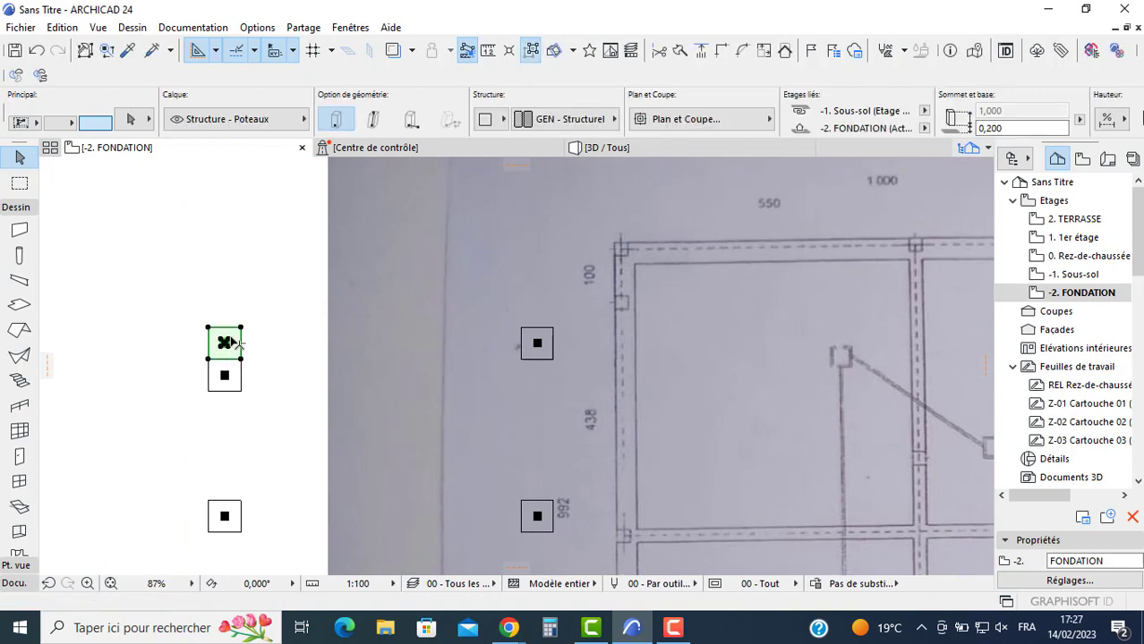
click(240, 328)
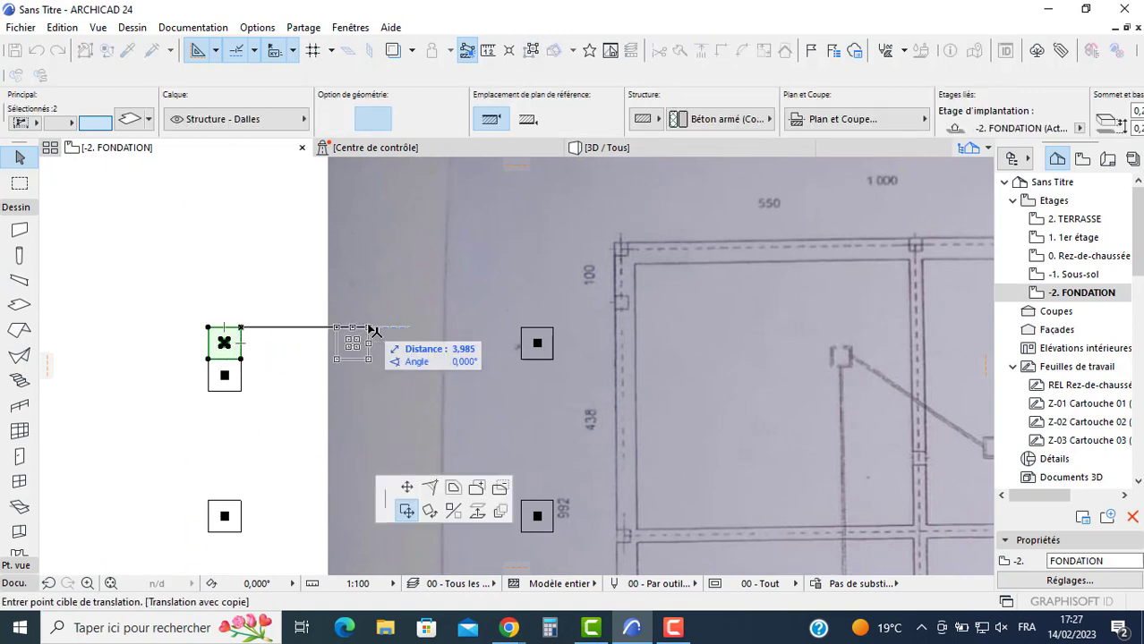
text(5)
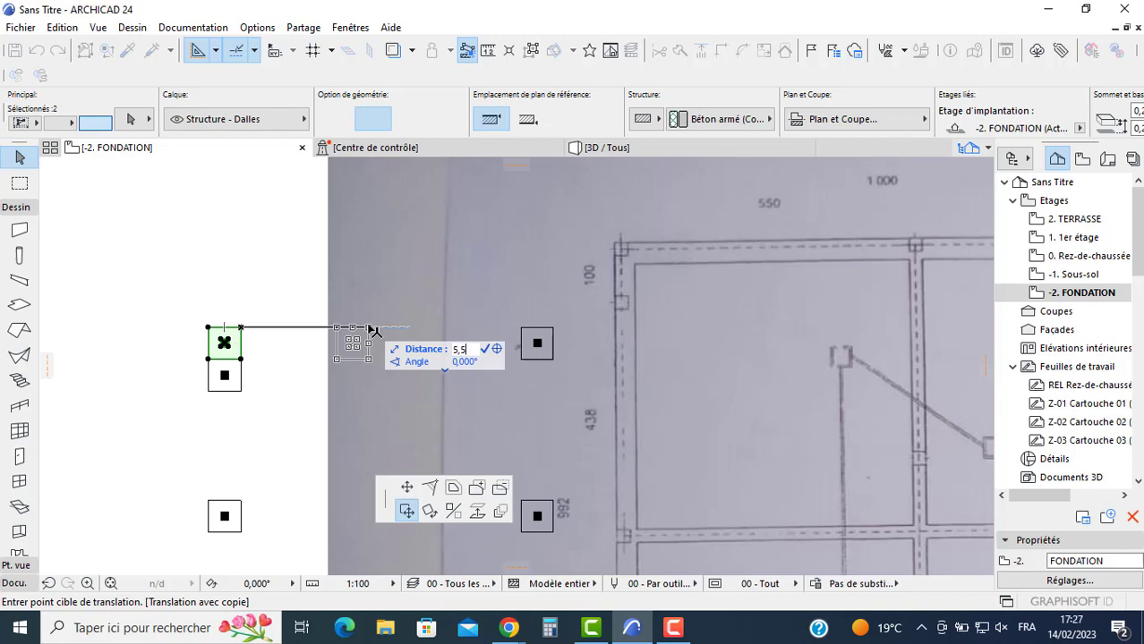
text(,5)
key(Return)
scroll(402, 315, down, 3)
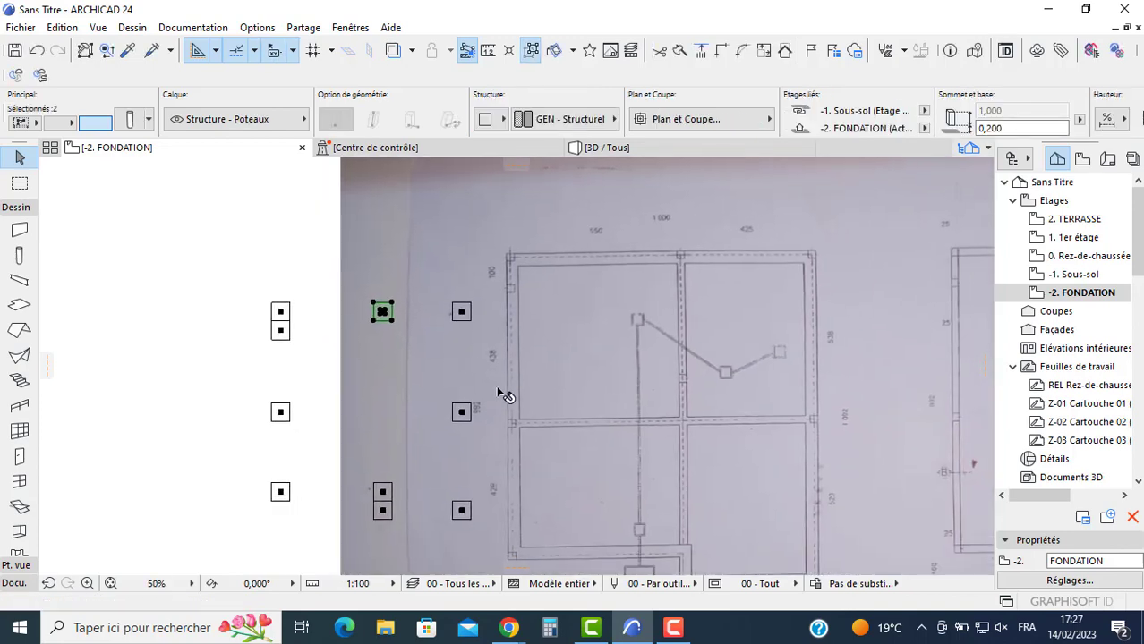
Step: Copy the top footing and column of the middle vertical row 4,1 m straight down
scroll(358, 296, up, 2)
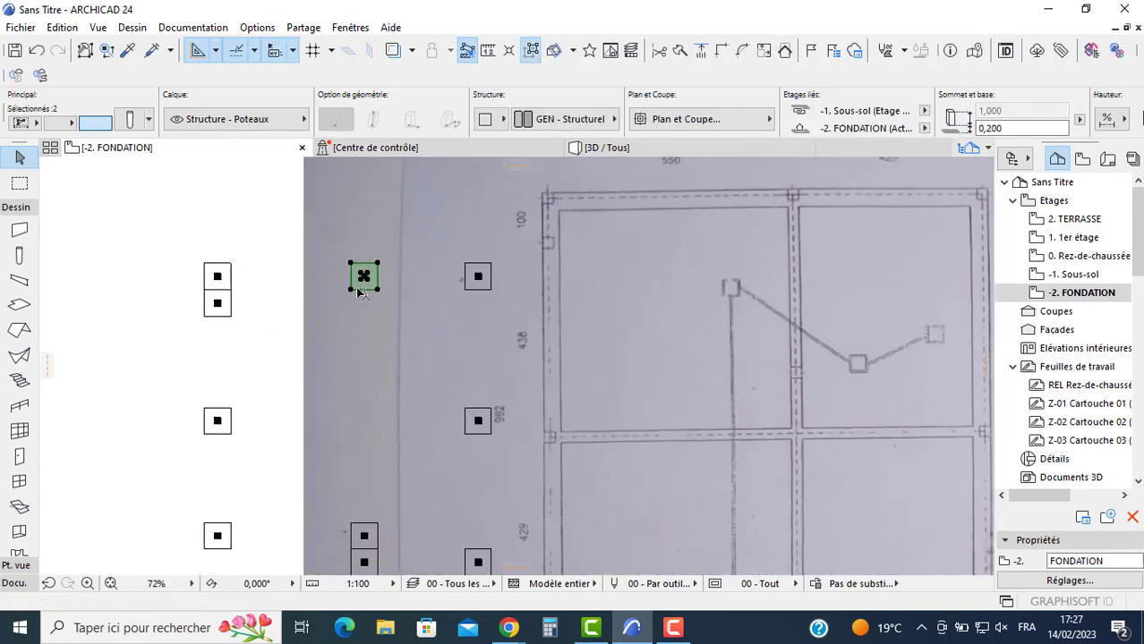
click(356, 287)
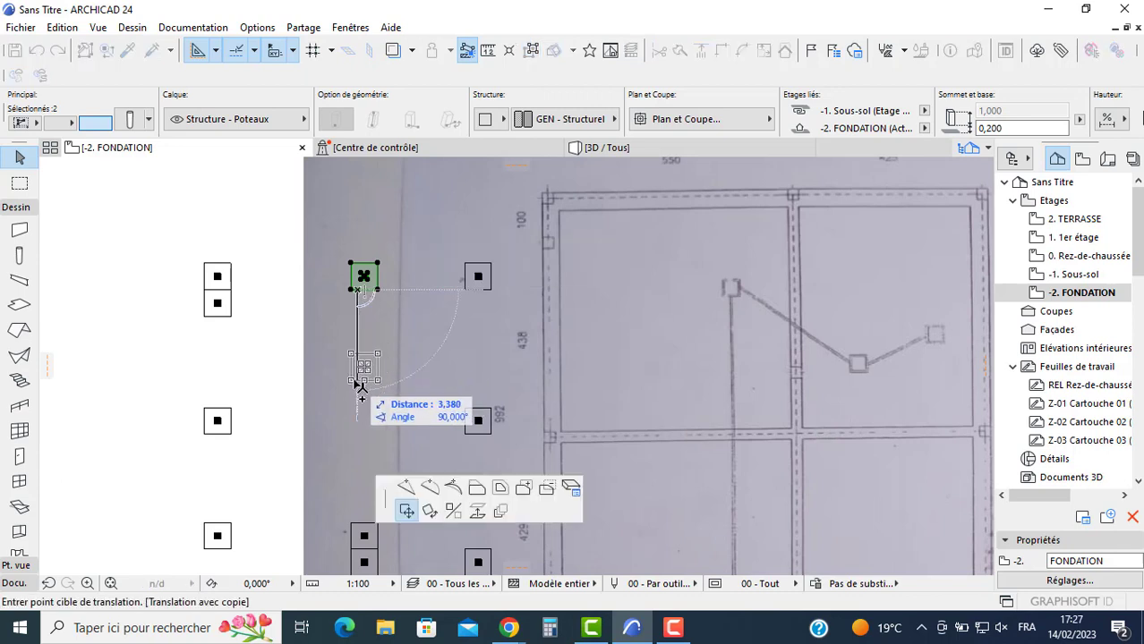
middle_drag(358, 385, 302, 372)
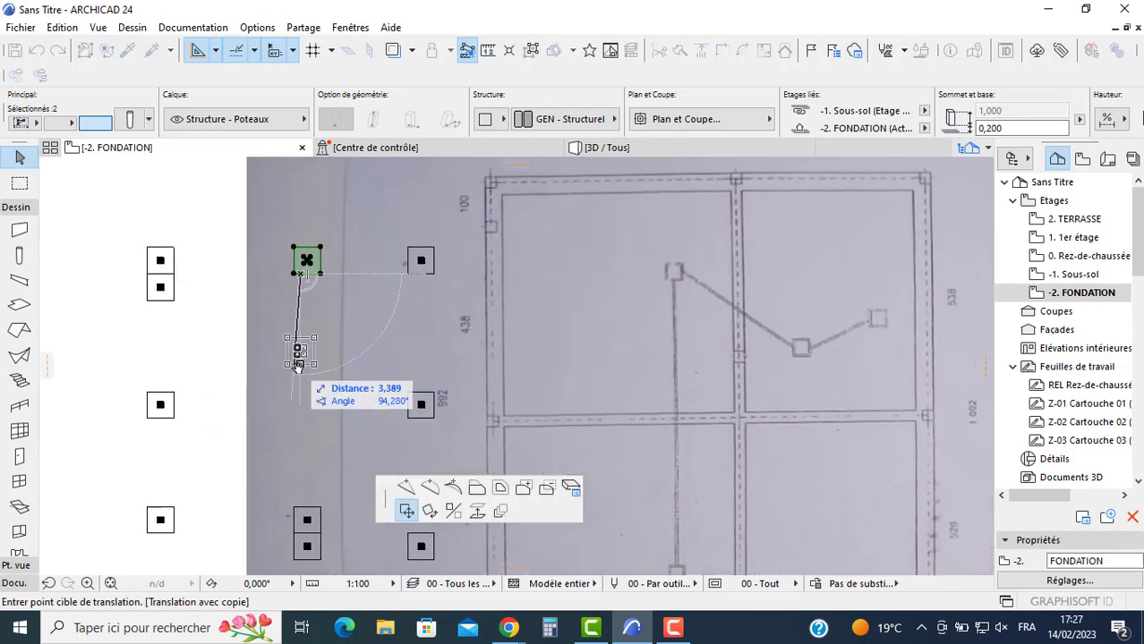
text(4)
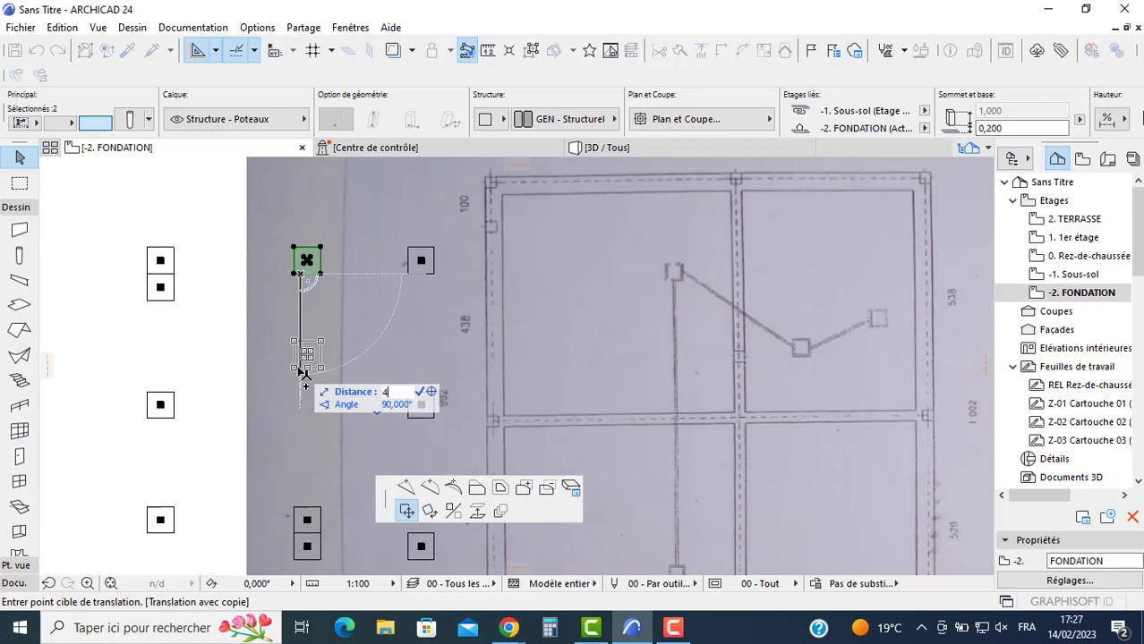
text(,1)
key(Return)
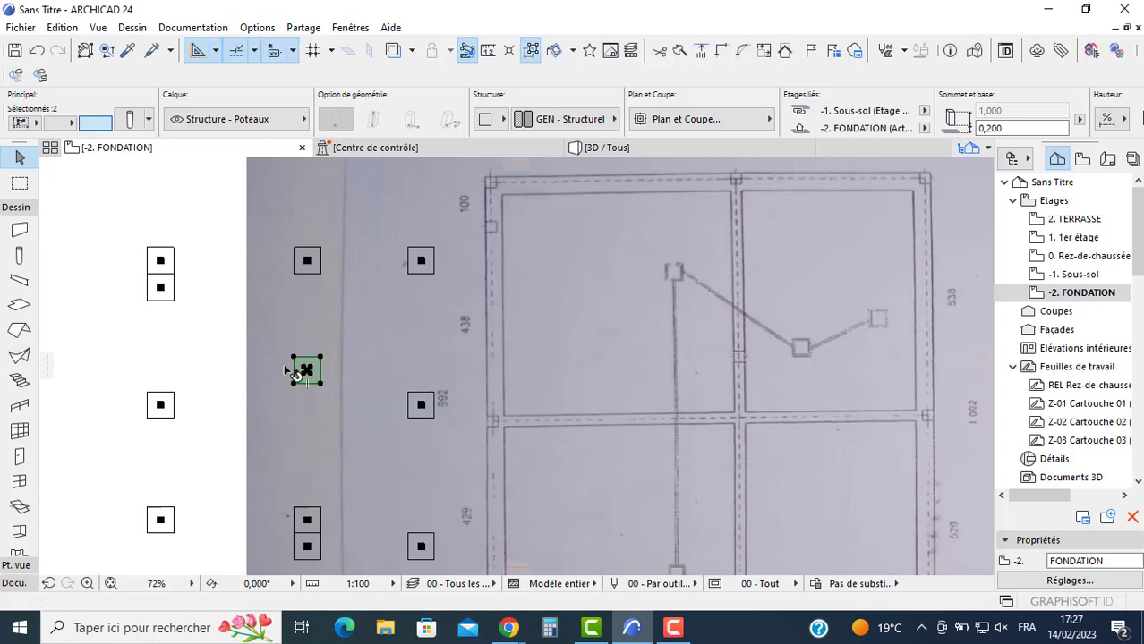
scroll(284, 364, down, 3)
key(Escape)
scroll(432, 354, down, 2)
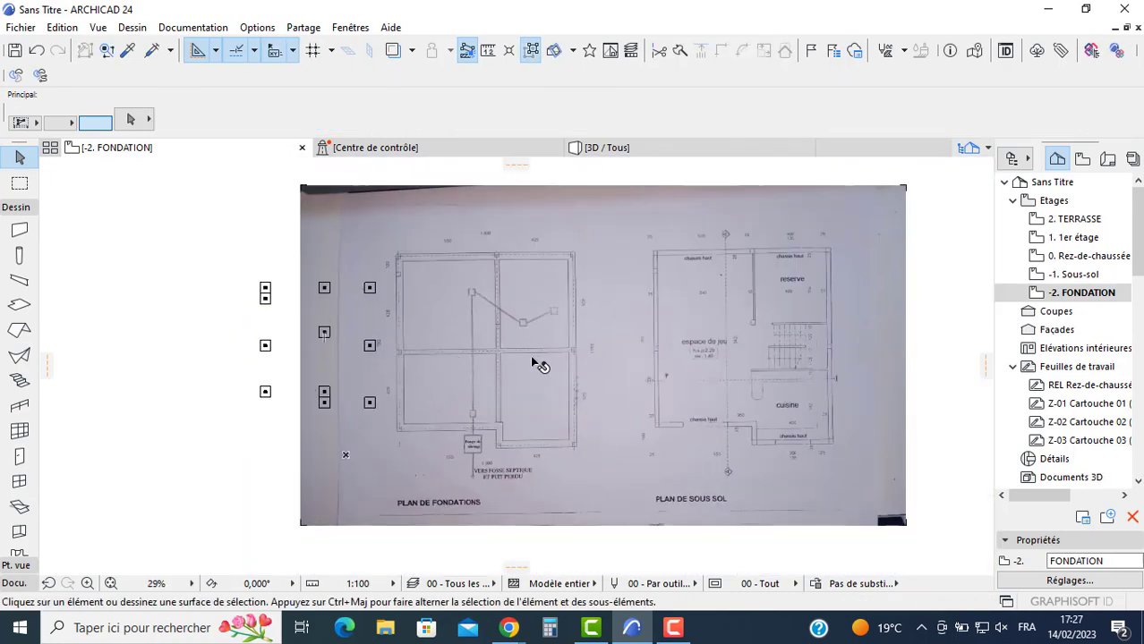
Step: Examine the copied footings and columns in 3D, then return to the foundation floor plan
click(531, 362)
drag(593, 355, 732, 347)
key(Escape)
key(F3)
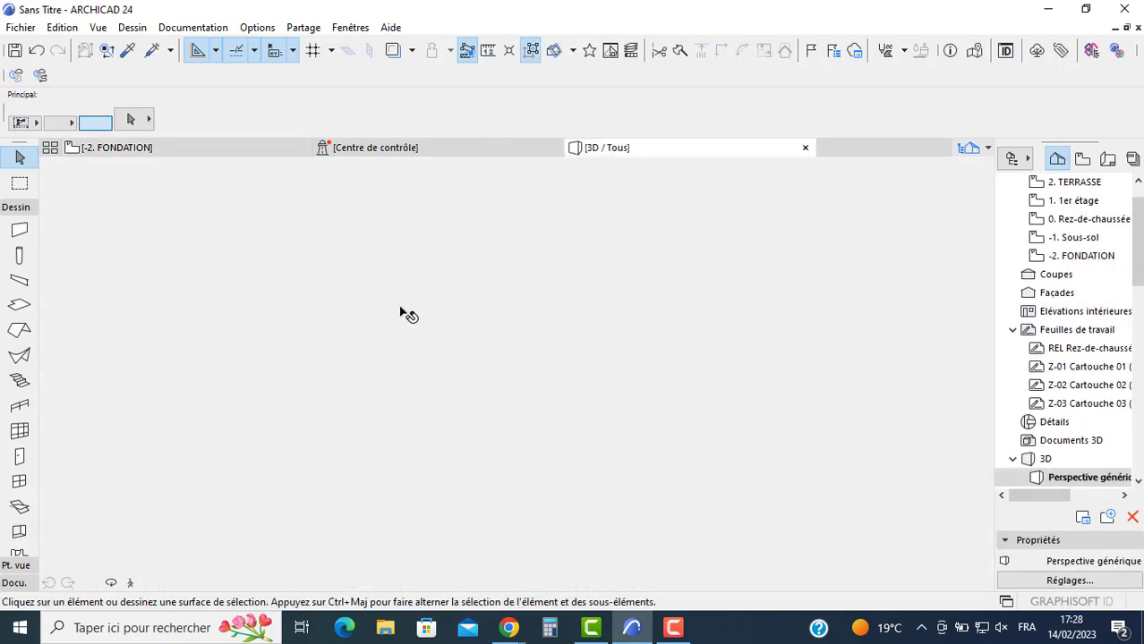
middle_drag(388, 320, 639, 316)
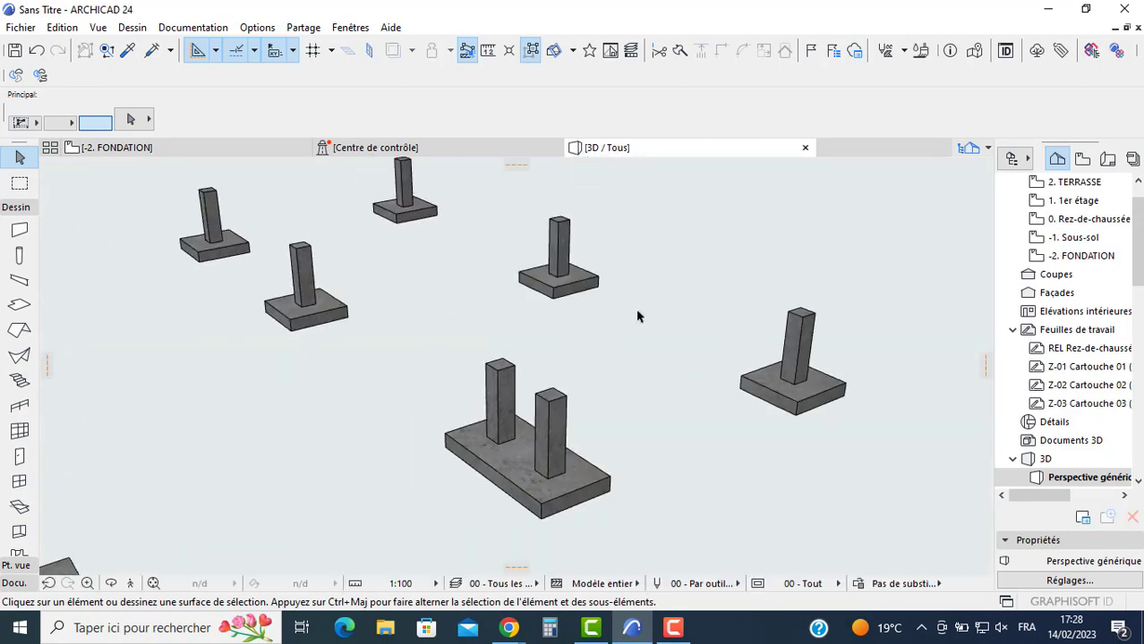
scroll(634, 318, down, 3)
middle_drag(219, 320, 350, 320)
click(118, 149)
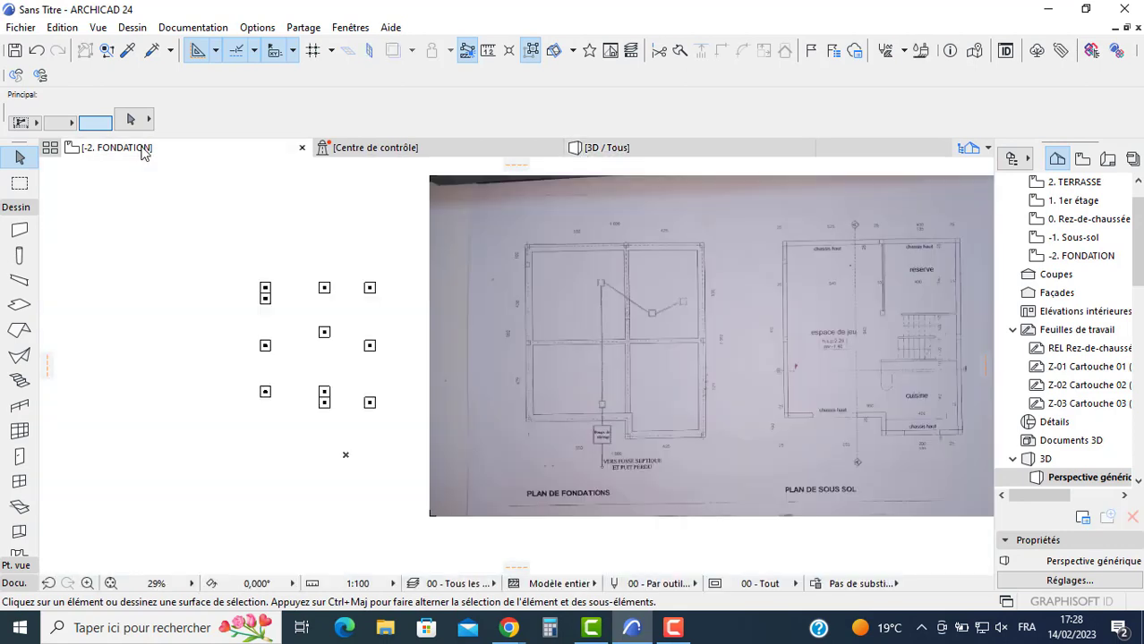
Step: Set the default beam to 0,200 high and 0,400 wide, with an elevation of -1,600 relative to project zero
click(119, 284)
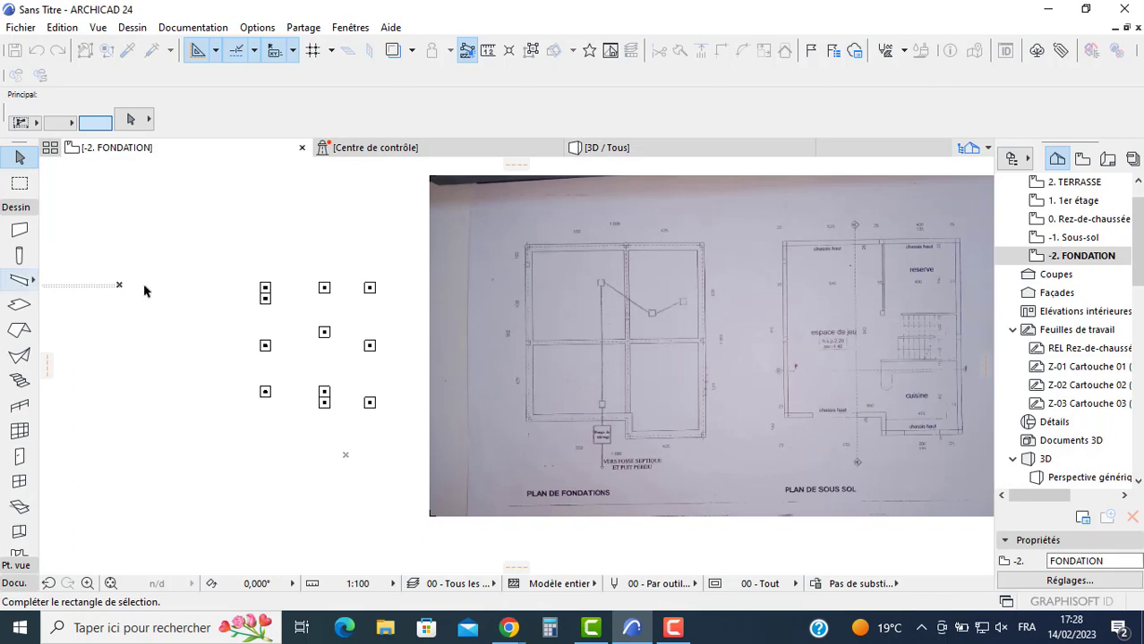
click(22, 283)
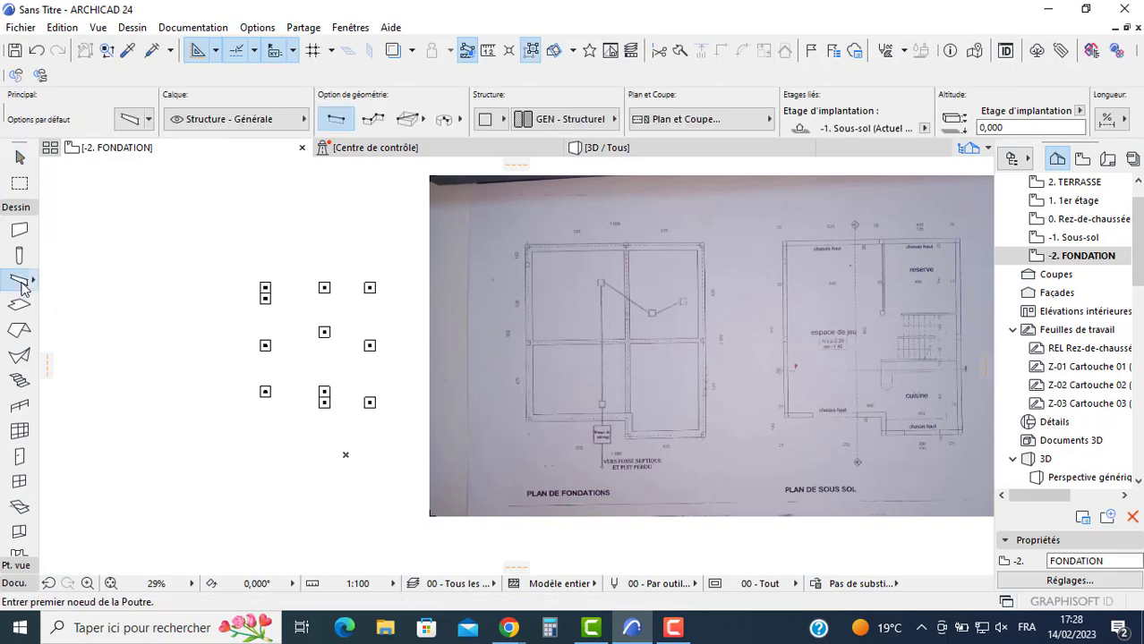
double_click(22, 283)
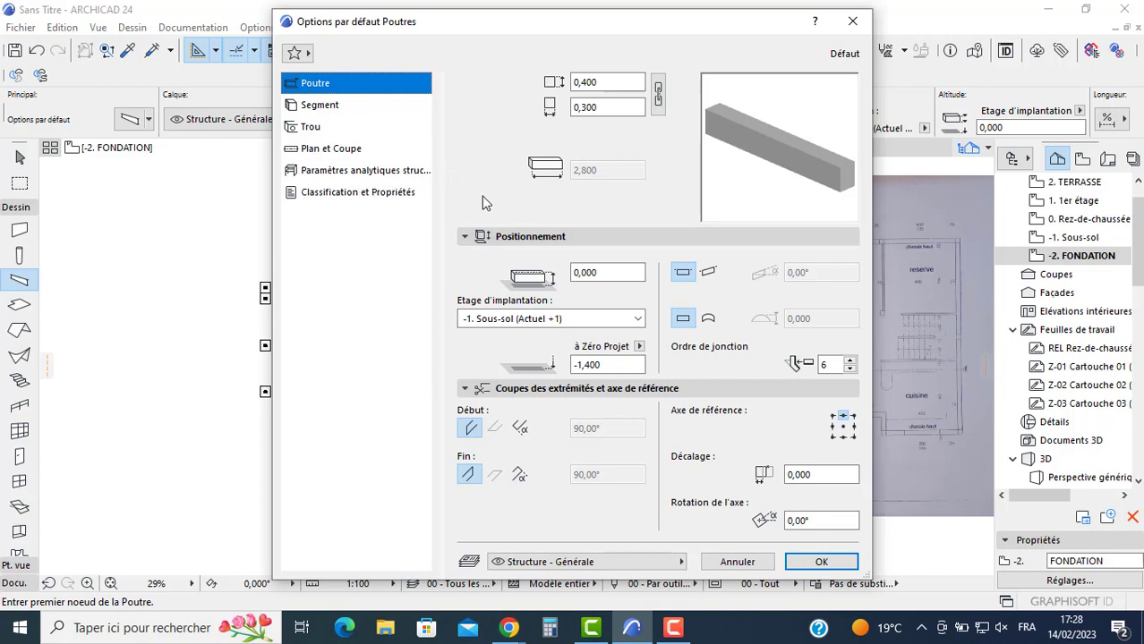
click(612, 365)
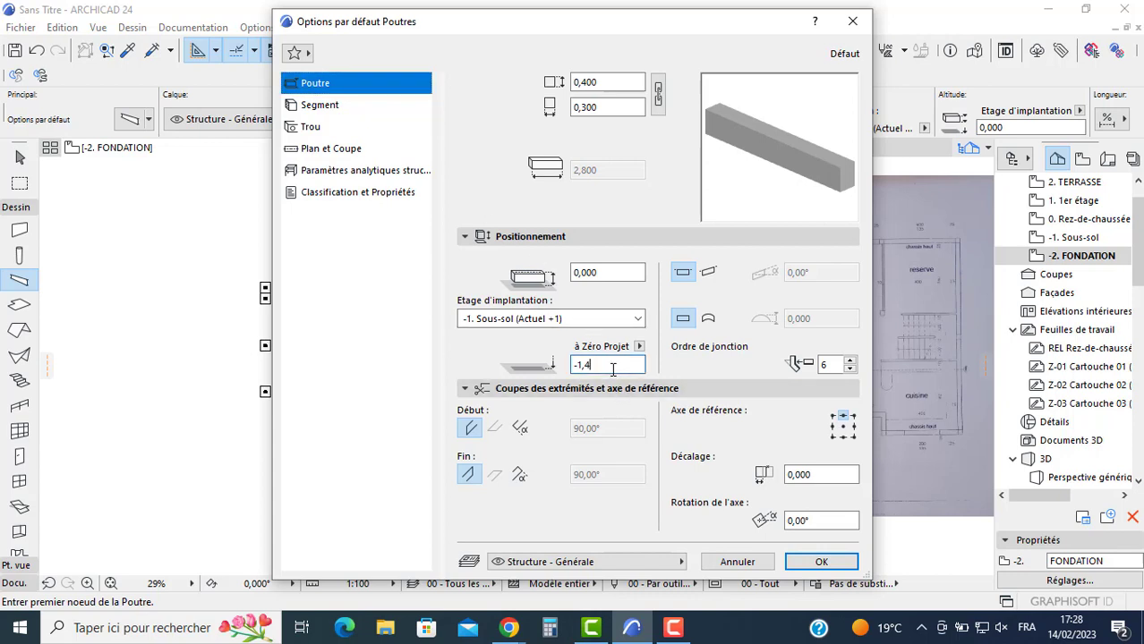
text(600)
click(608, 83)
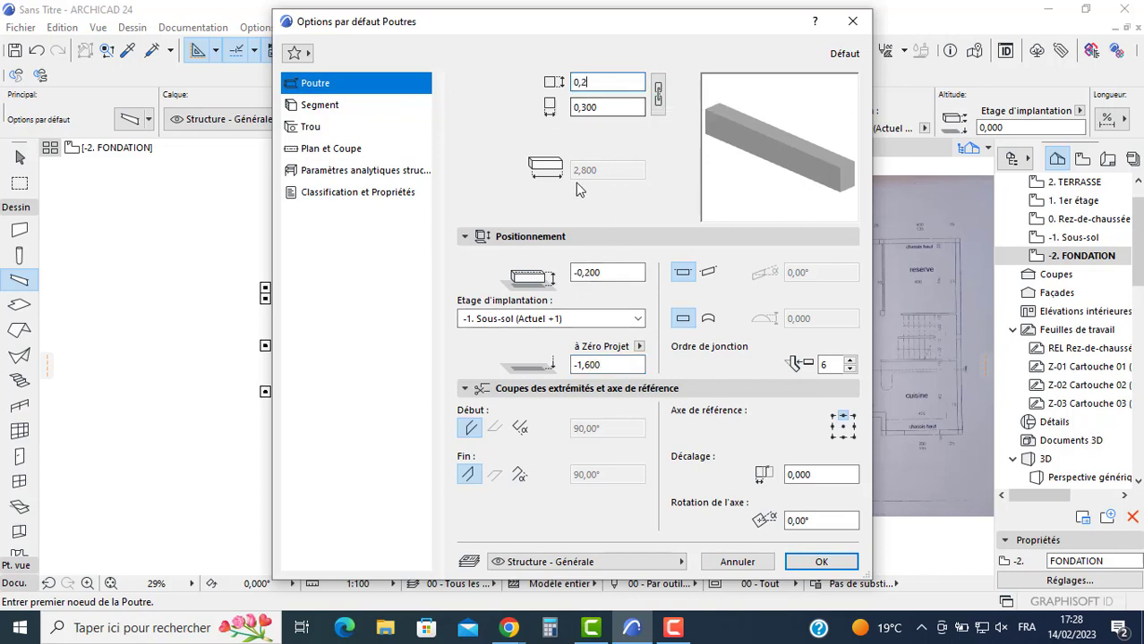
click(600, 109)
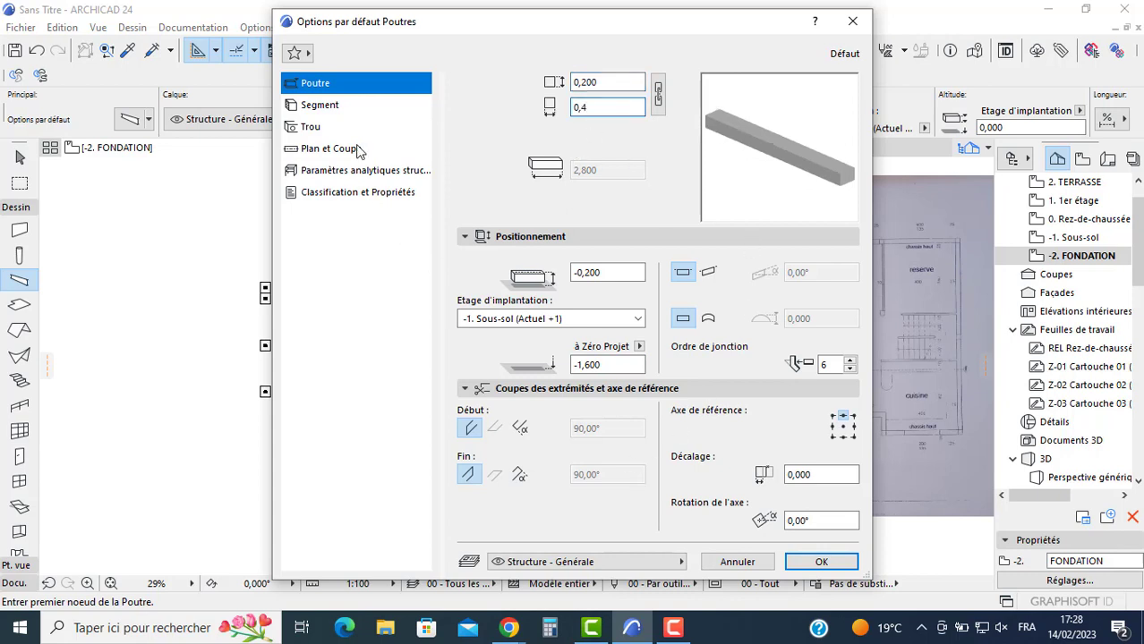
Step: Set the default beam's cut line and uncut line pens to black pen 1 (0.01 mm)
click(320, 108)
click(320, 151)
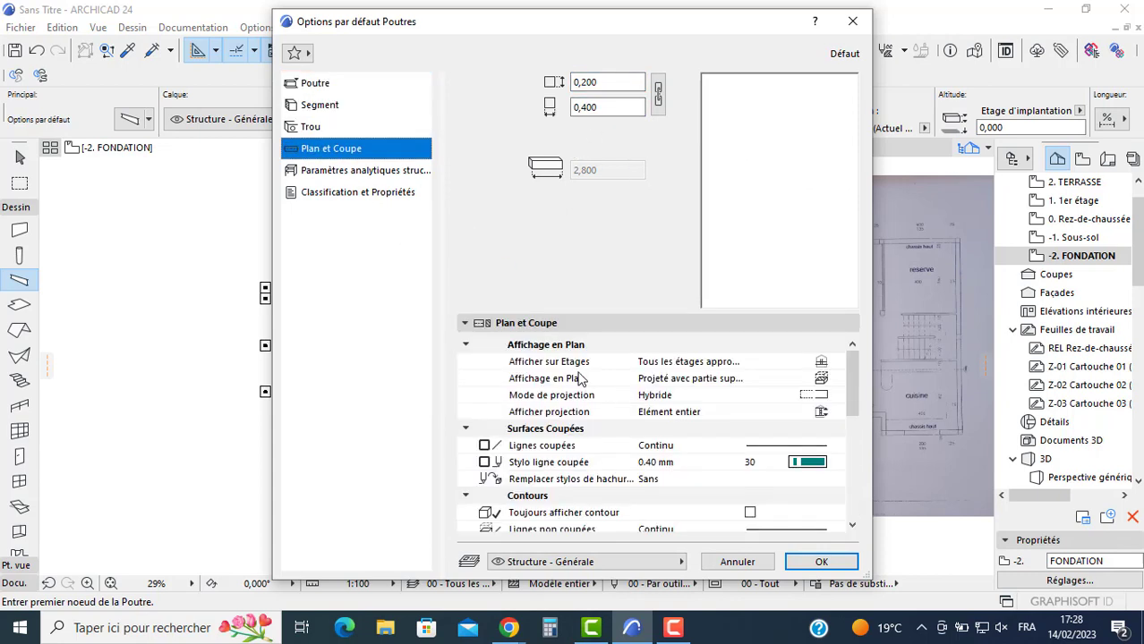
click(810, 462)
click(809, 462)
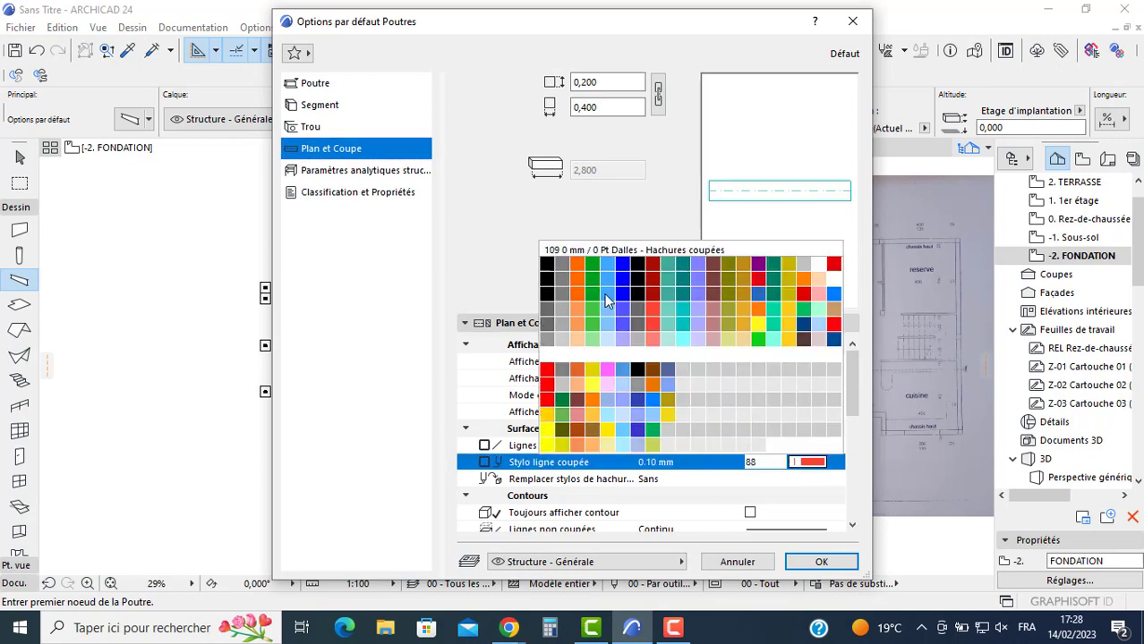
click(548, 267)
scroll(853, 526, down, 3)
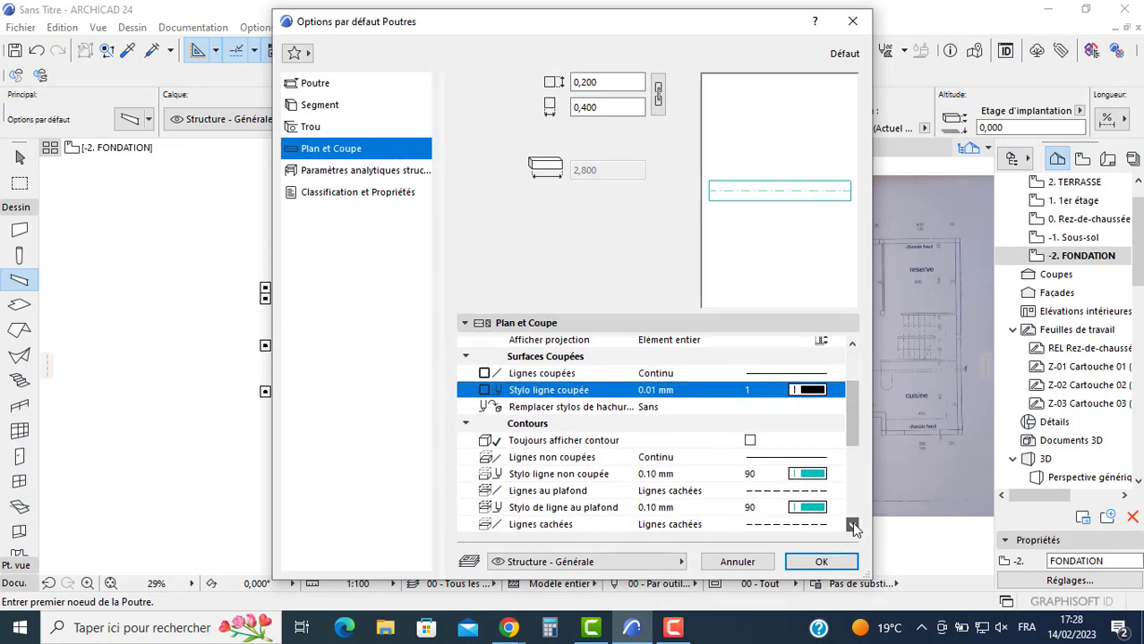
click(815, 452)
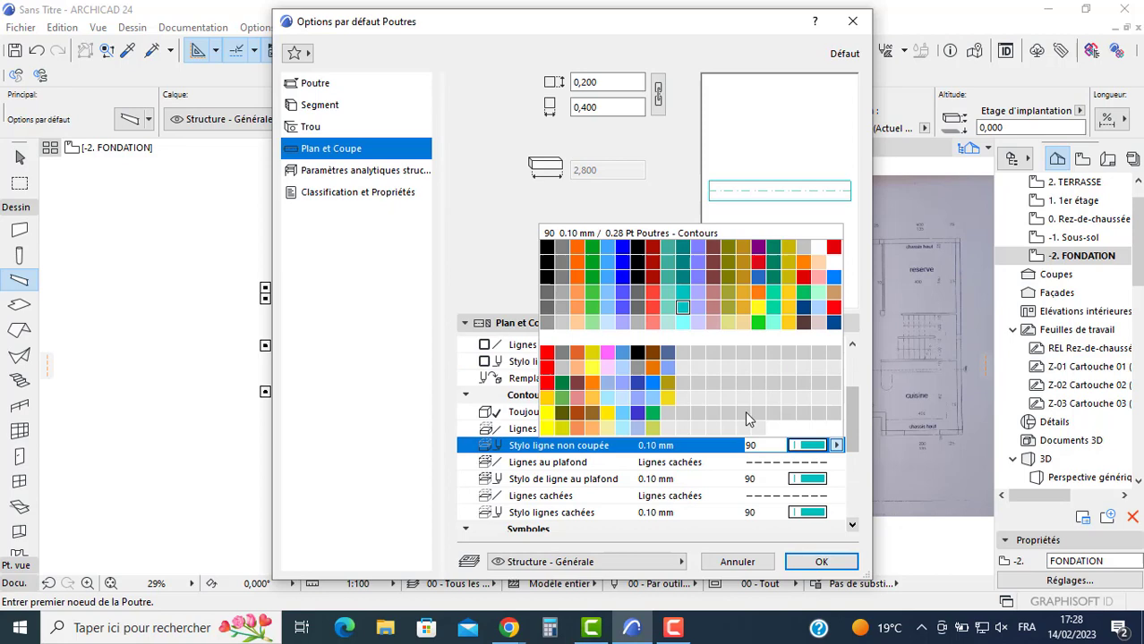
click(548, 261)
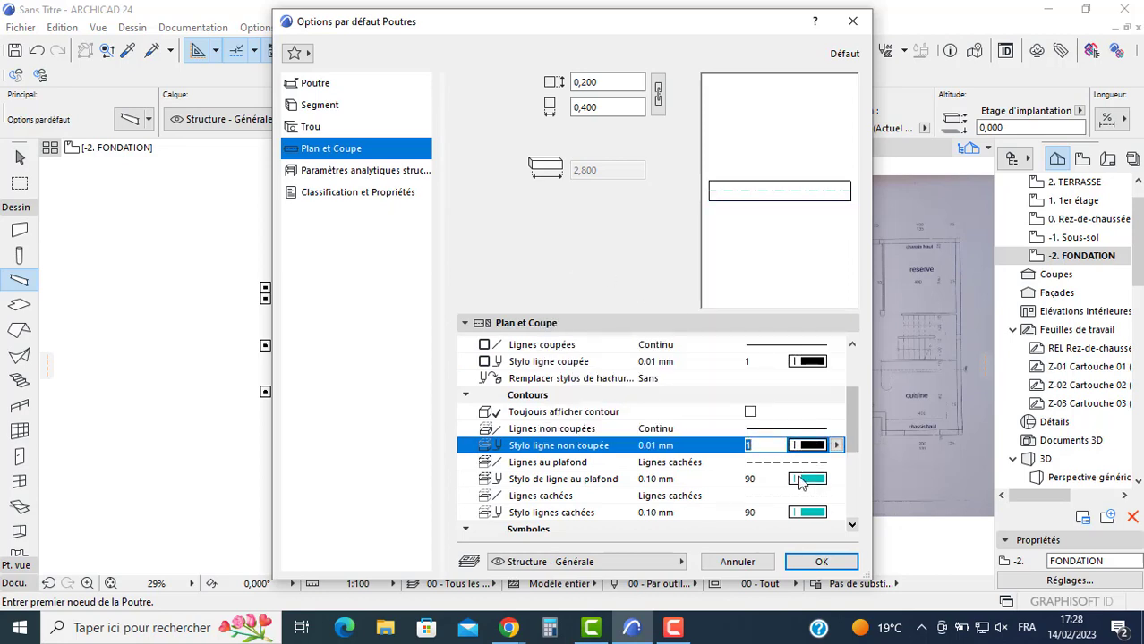
Step: Set the default beam's overhead line, hidden line and reference axis pens to black pen 1
click(806, 480)
click(544, 283)
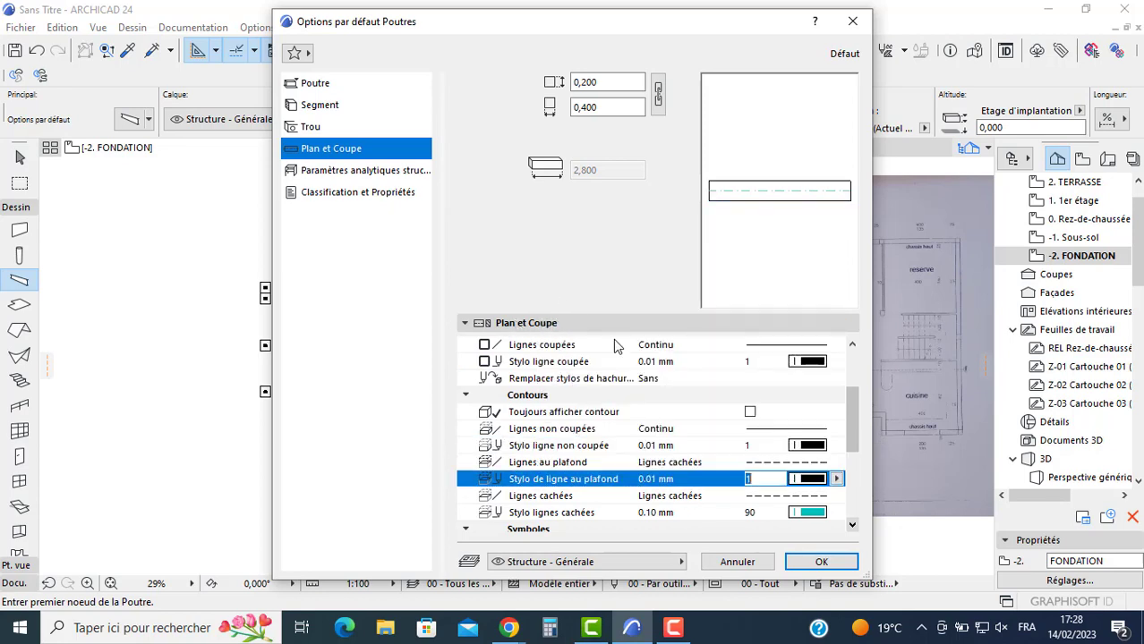
click(809, 514)
click(545, 322)
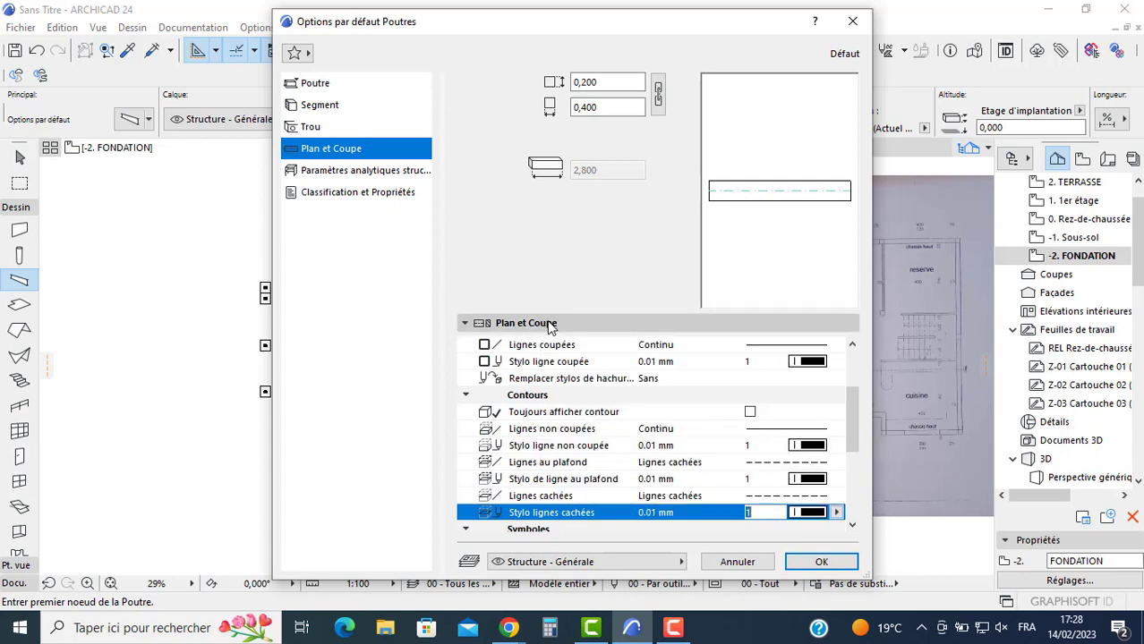
scroll(709, 407, down, 5)
click(793, 414)
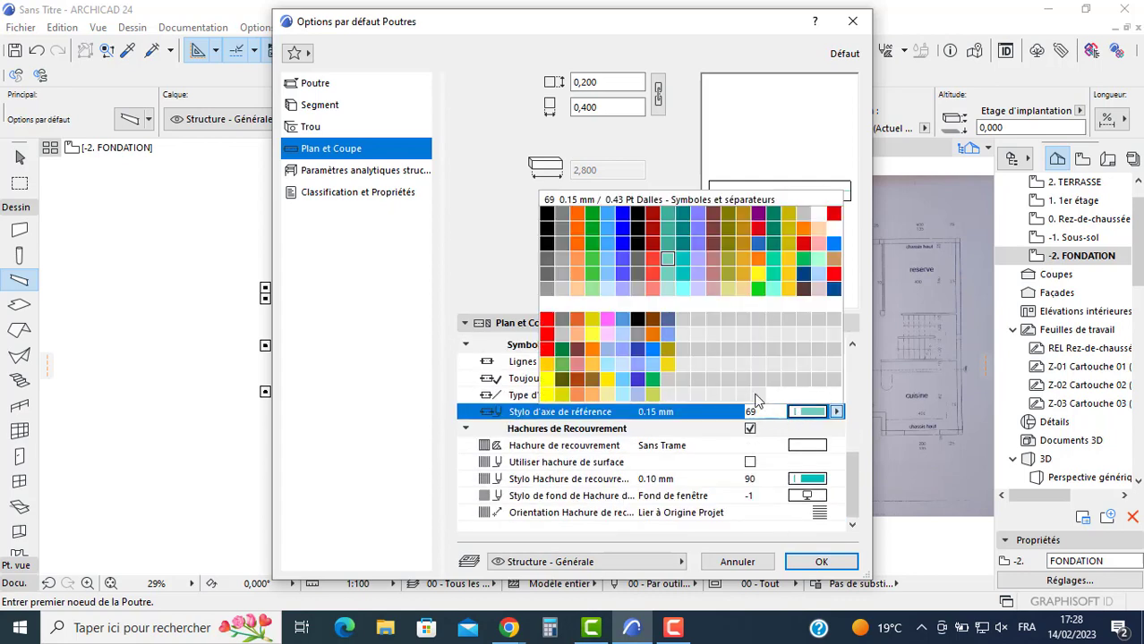
click(545, 219)
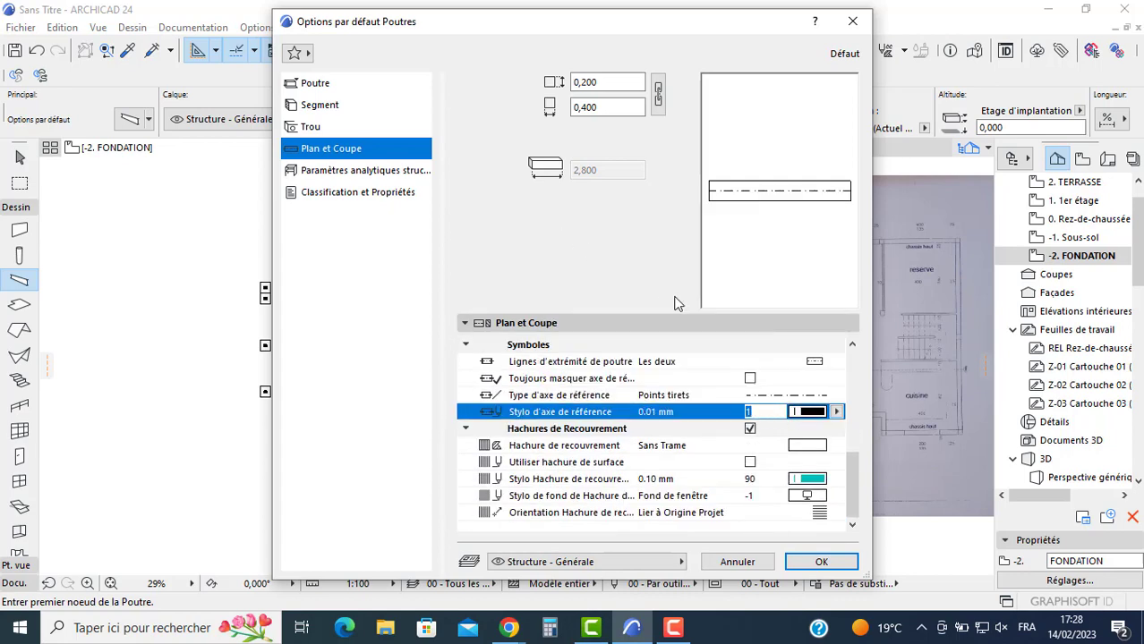
Step: Enable the surface override for all five faces of the default beam segment
click(319, 105)
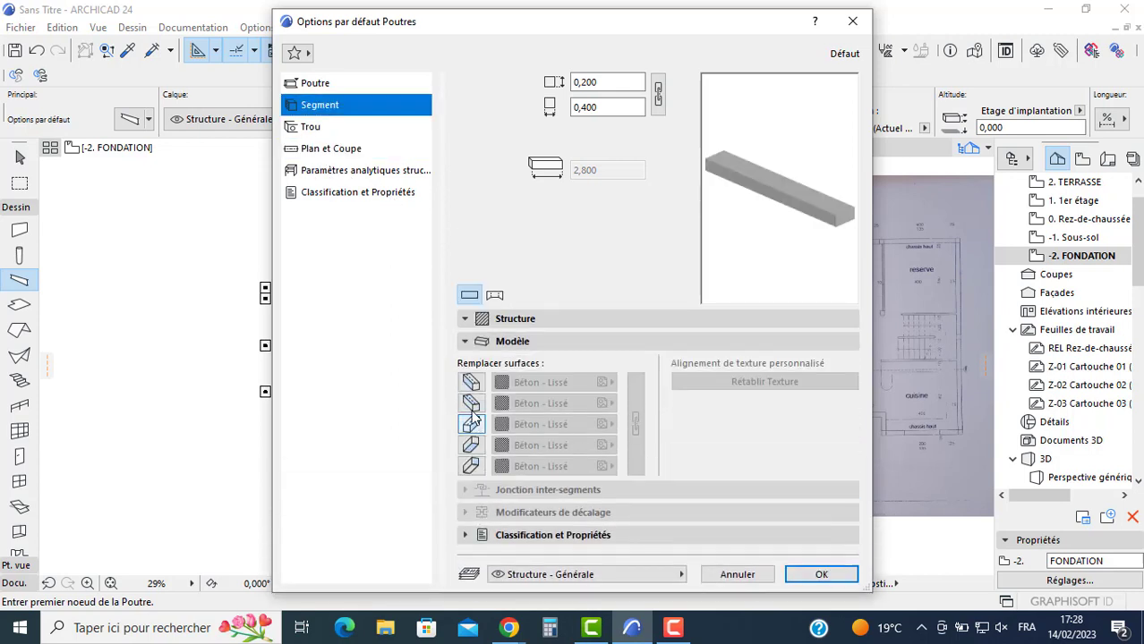
click(470, 382)
click(471, 403)
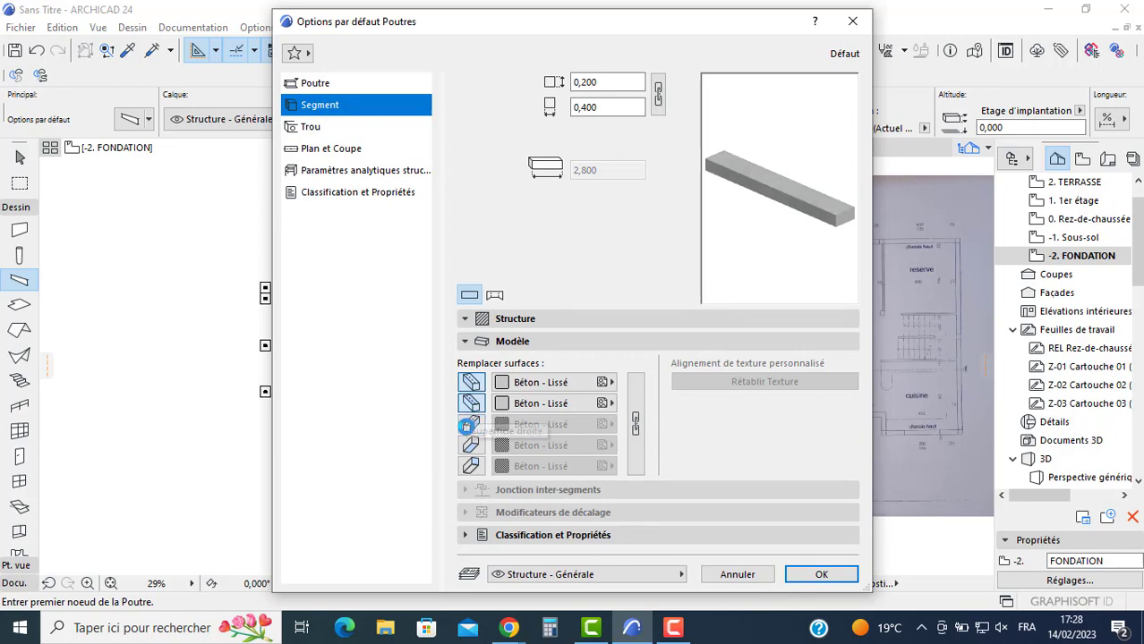
click(471, 425)
click(471, 445)
click(470, 465)
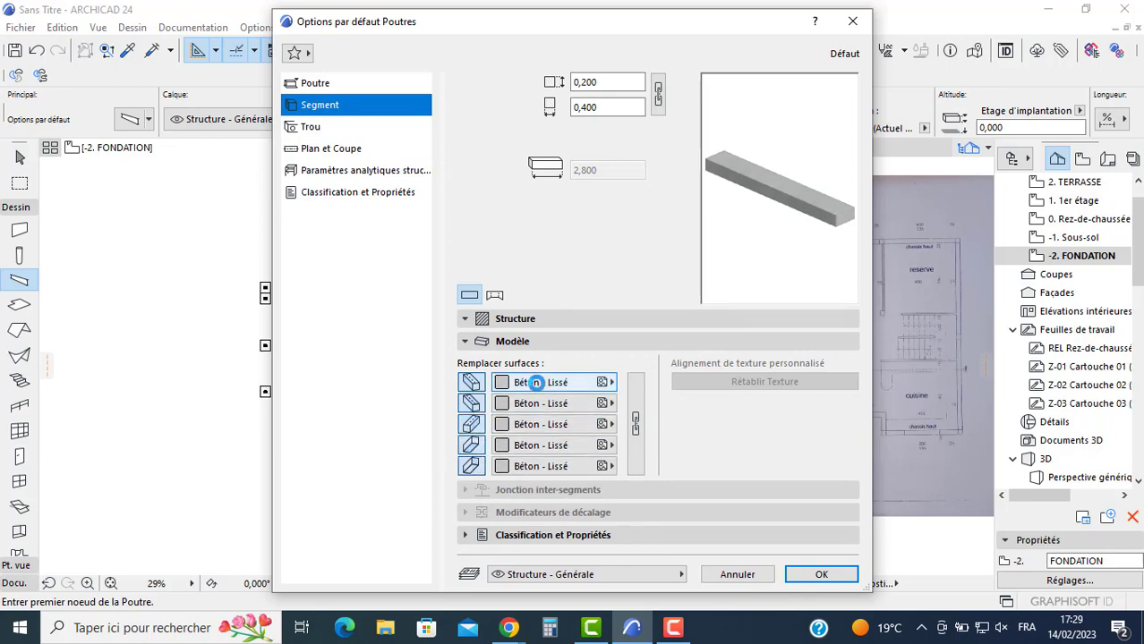
Step: Apply the Béton - Brut surface to all linked faces of the beam and confirm the default settings
click(540, 384)
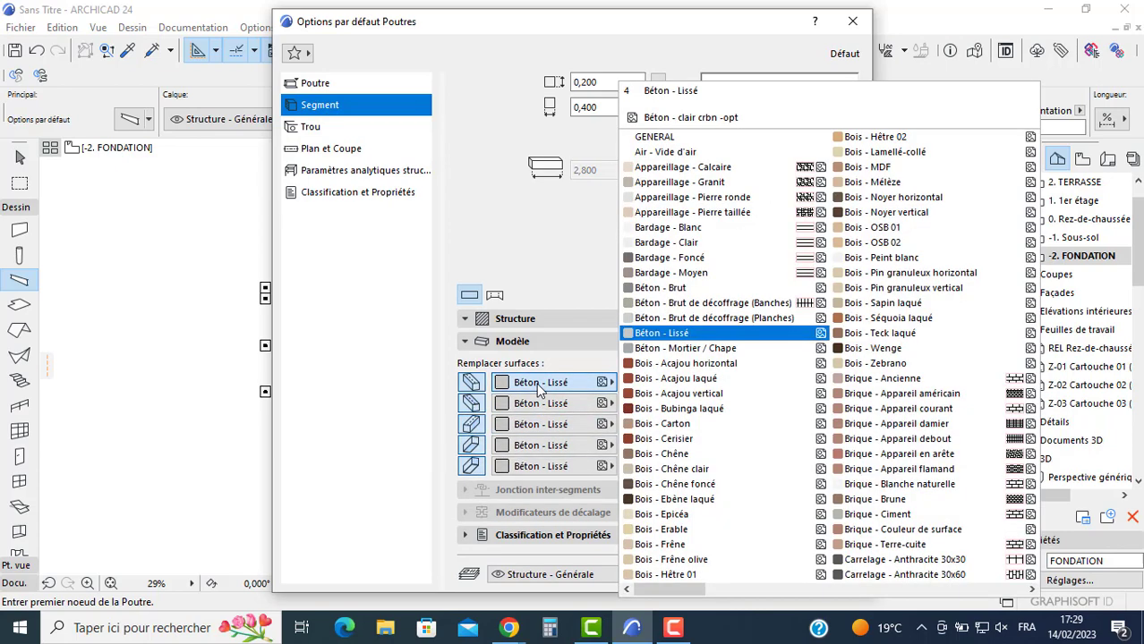
click(680, 288)
click(635, 424)
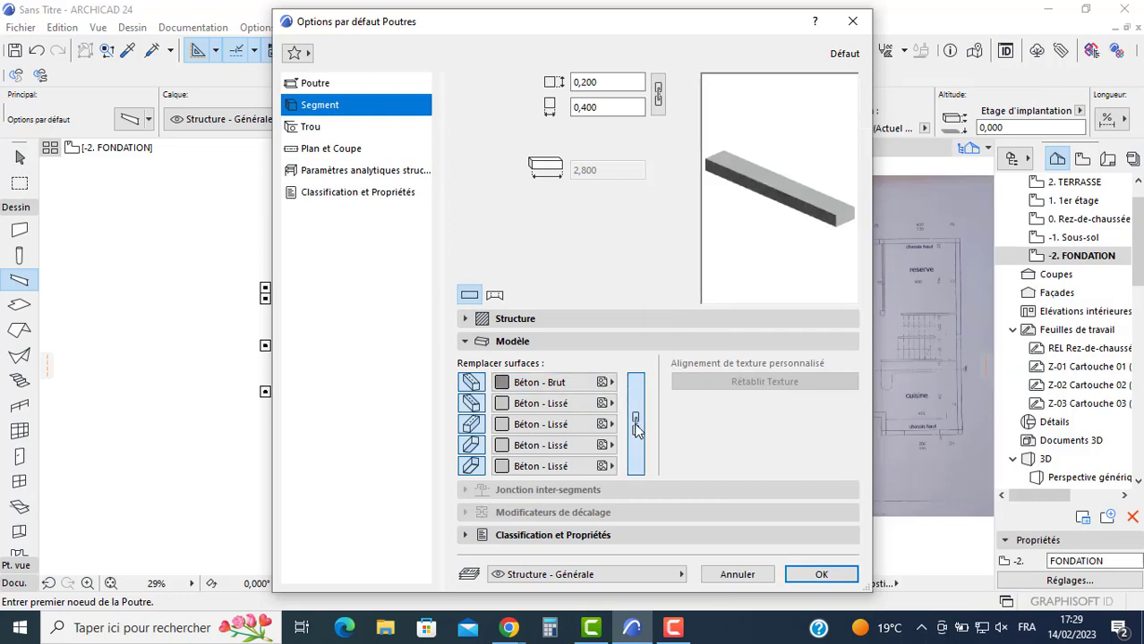
click(528, 320)
click(528, 322)
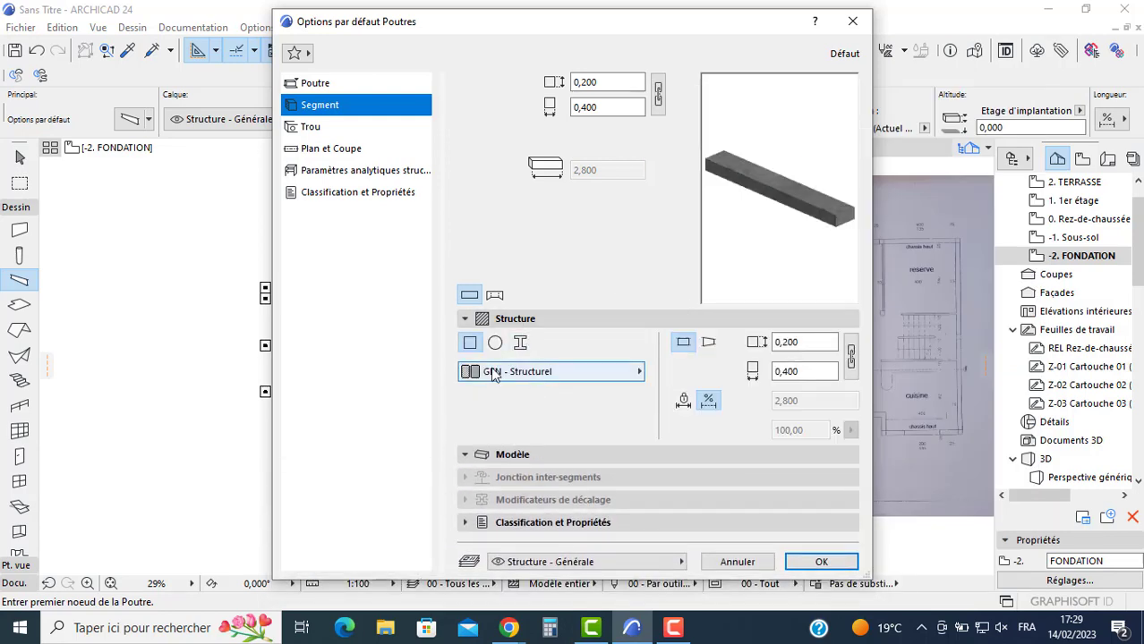
click(819, 562)
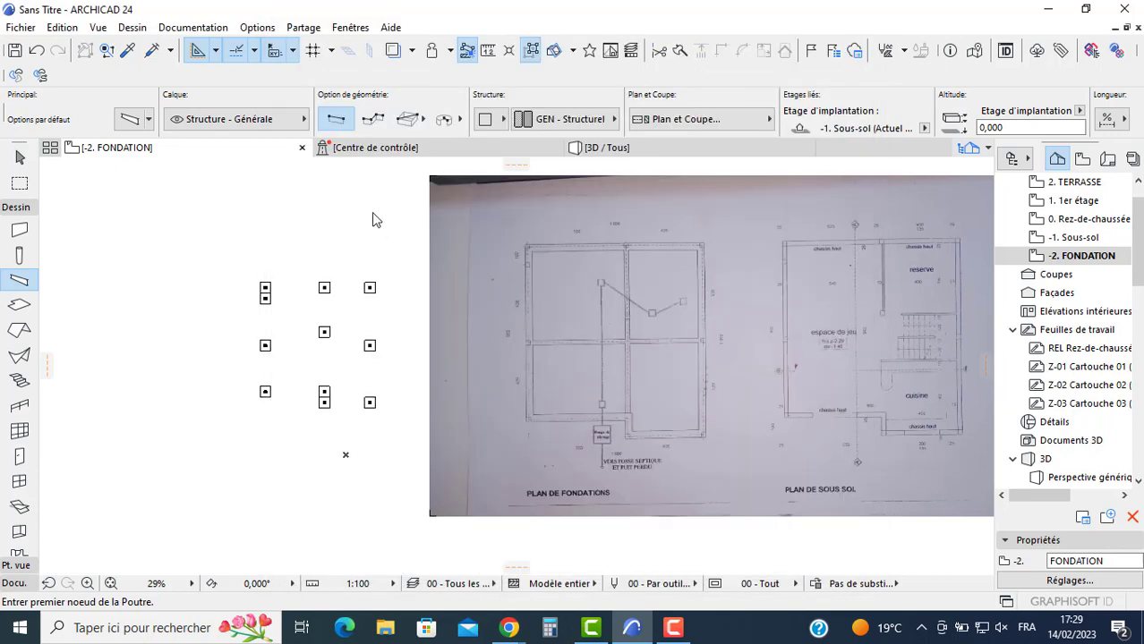
Step: Start a chained beam at the plan's top-right column and run it through the top-left column down to the bottom-left column
click(373, 120)
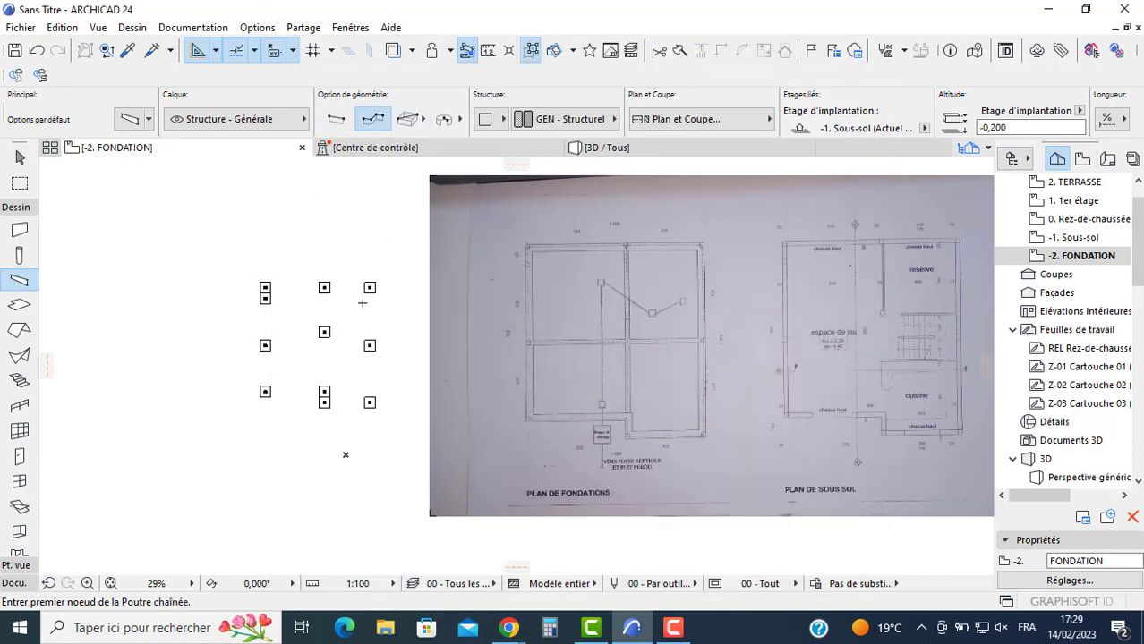
scroll(361, 302, up, 5)
click(387, 253)
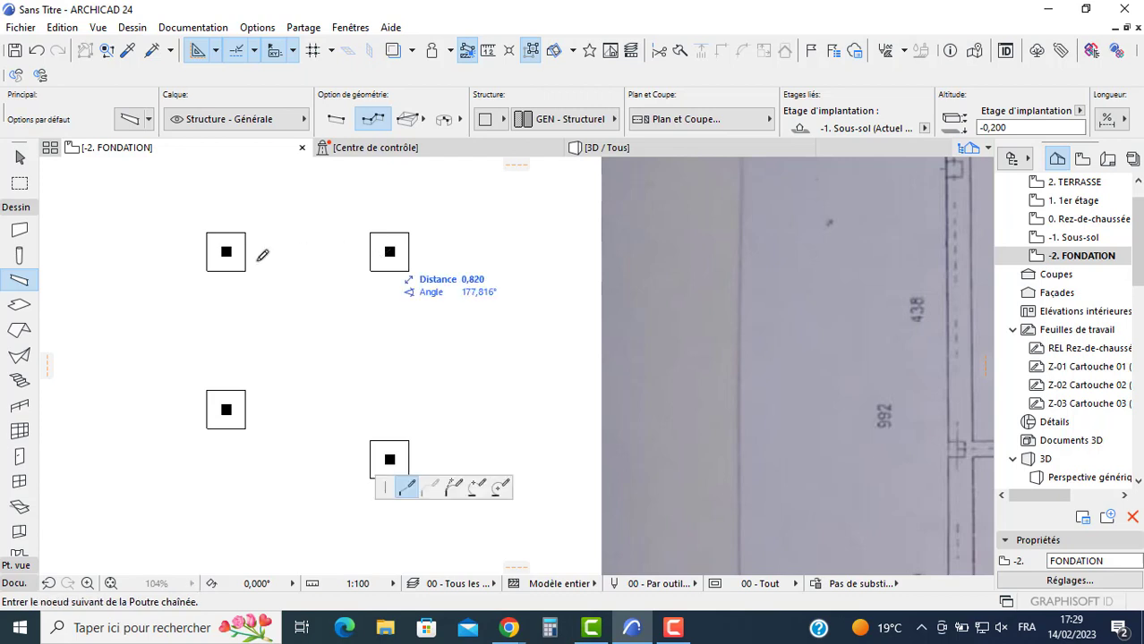
middle_drag(258, 255, 470, 266)
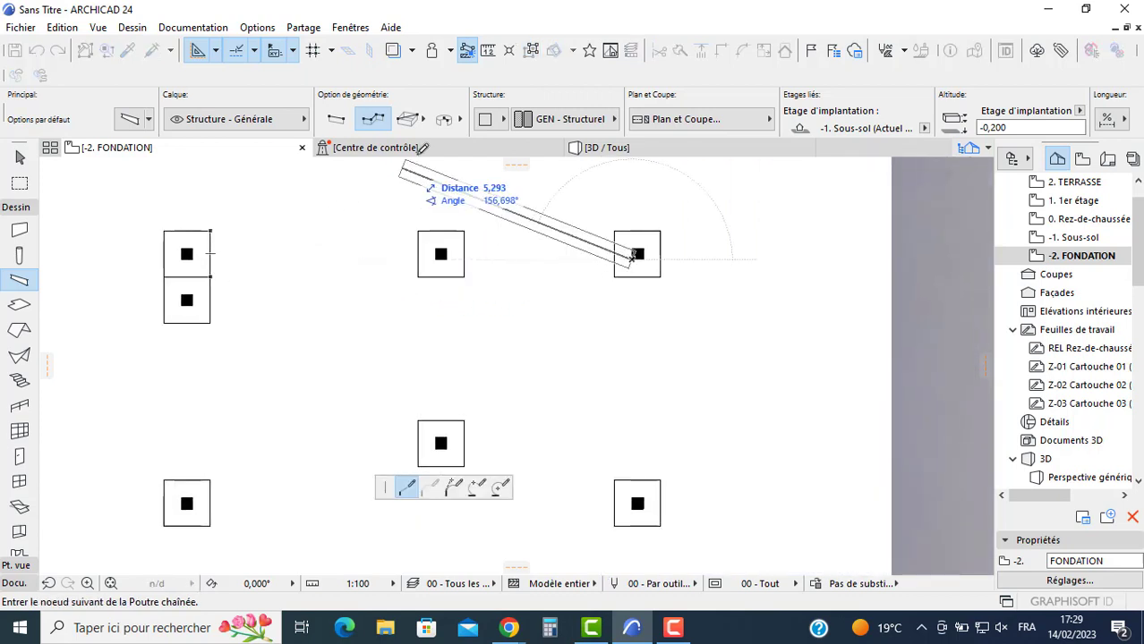
click(199, 253)
scroll(207, 373, down, 5)
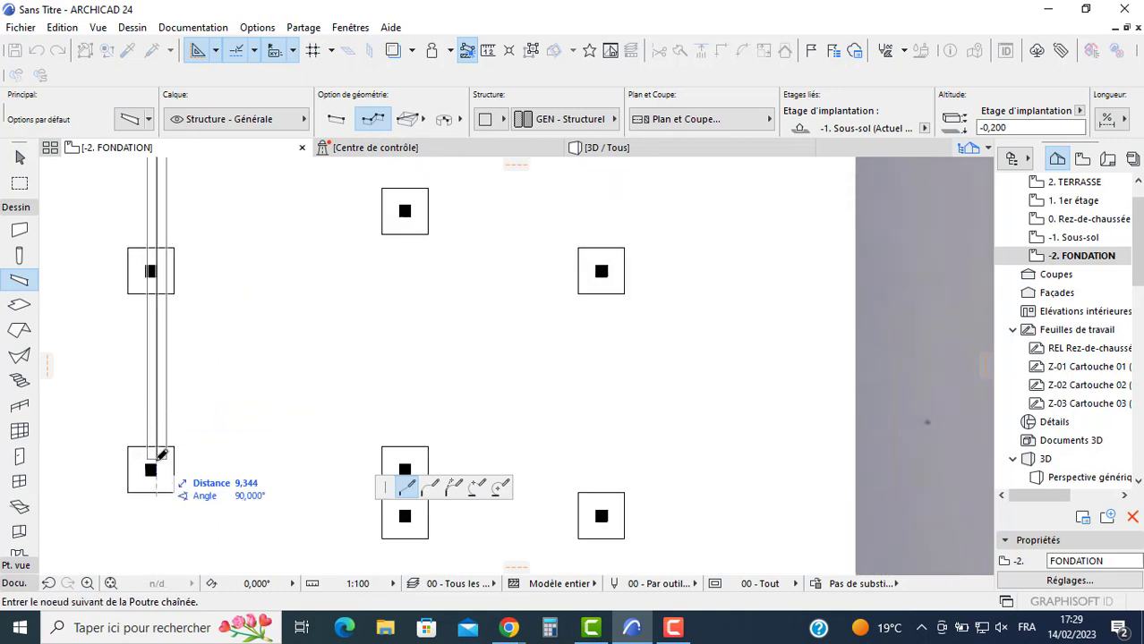
click(152, 467)
Step: Continue the chained beam through both lower middle columns and the bottom-right column, closing it at the top-right column
middle_drag(417, 461, 298, 394)
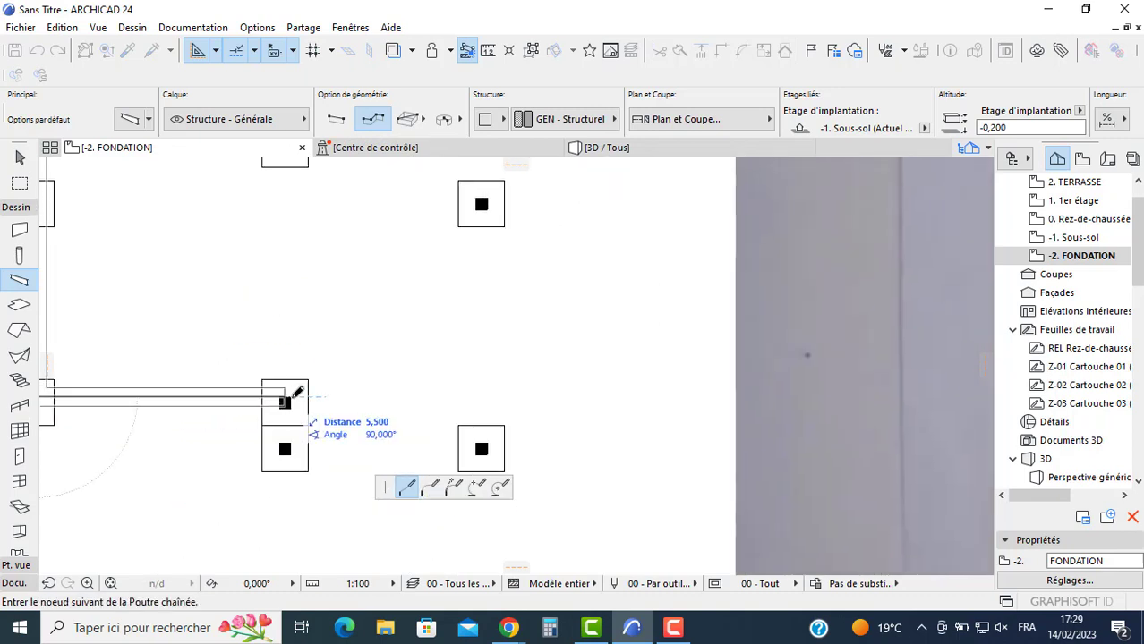
click(285, 448)
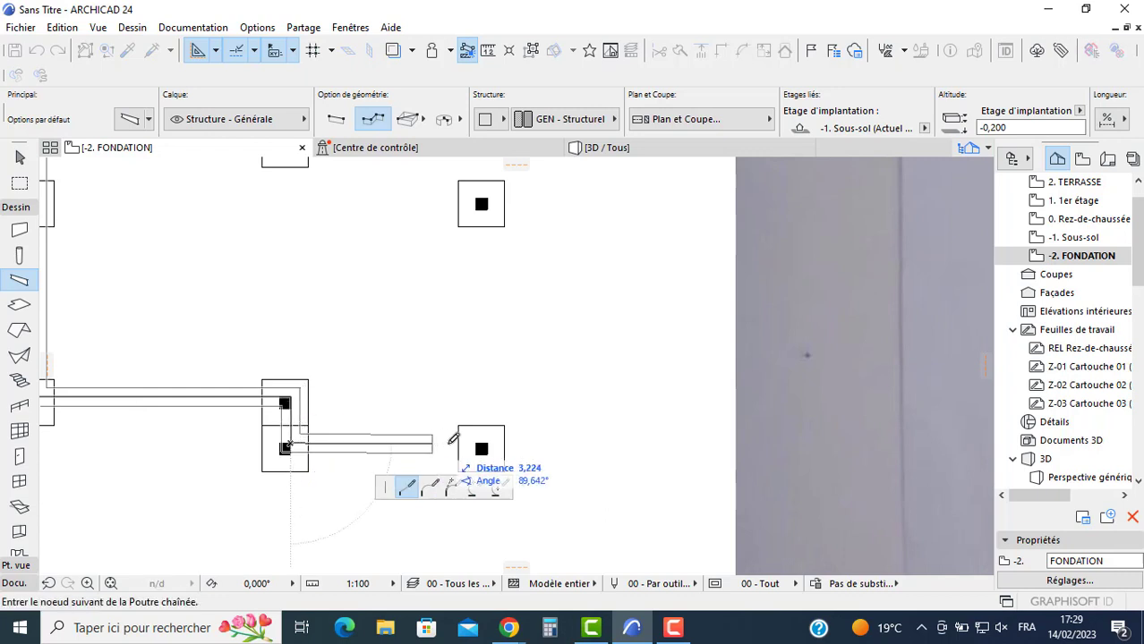
click(481, 447)
middle_drag(473, 261, 480, 365)
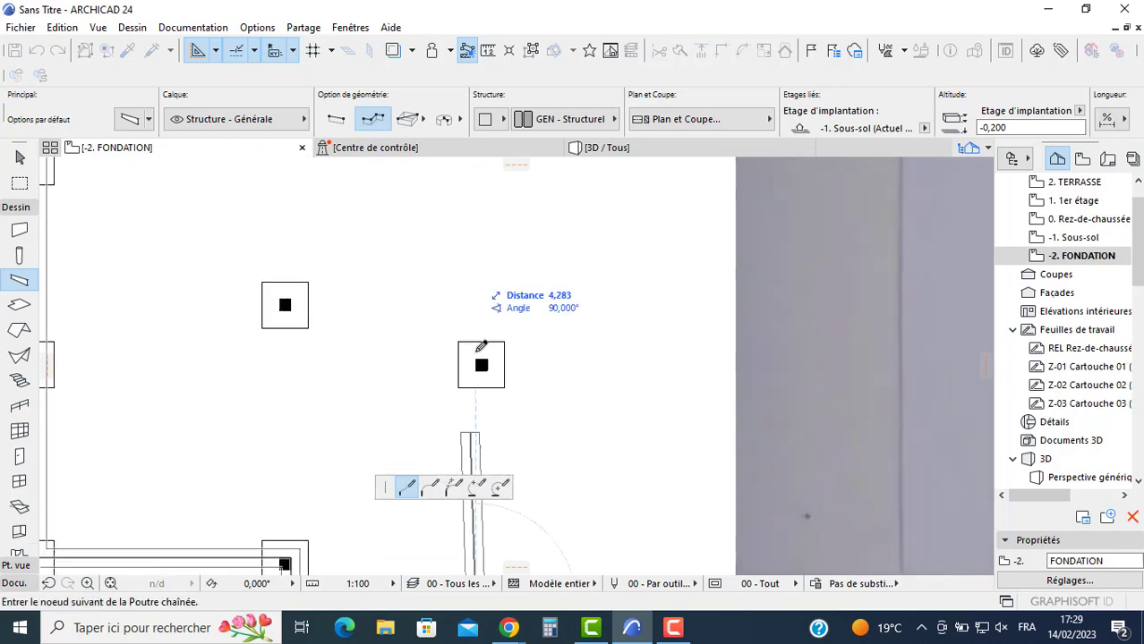
middle_drag(480, 160, 472, 260)
double_click(475, 216)
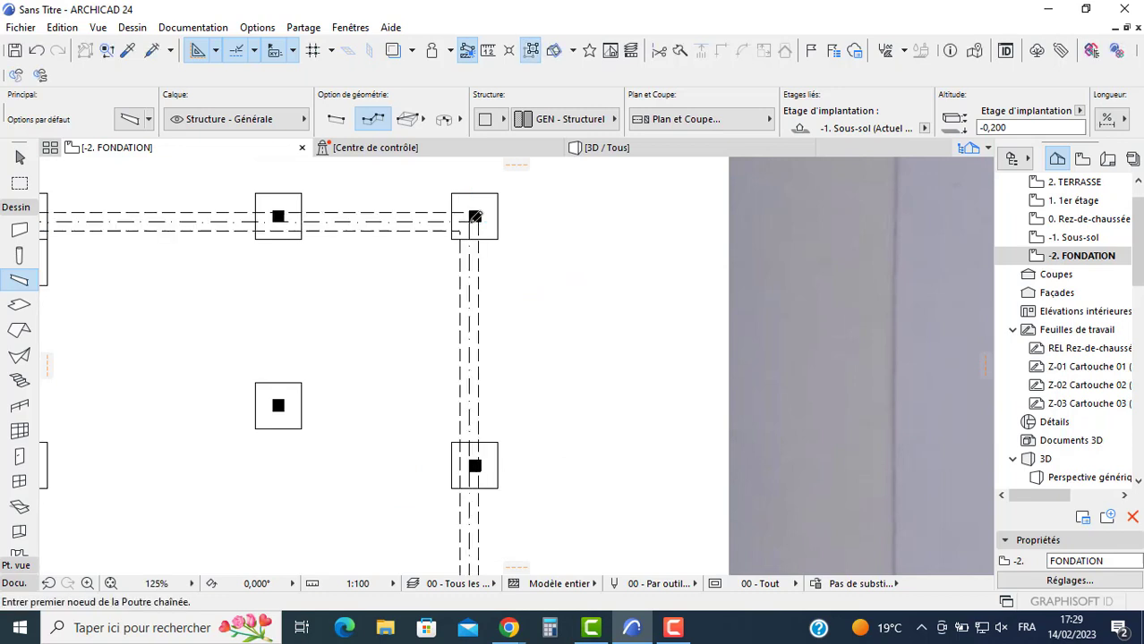
scroll(465, 222, up, 2)
key(Escape)
Step: Move the upper horizontal beam so its outer edge aligns with the top-right column's outer face
click(374, 229)
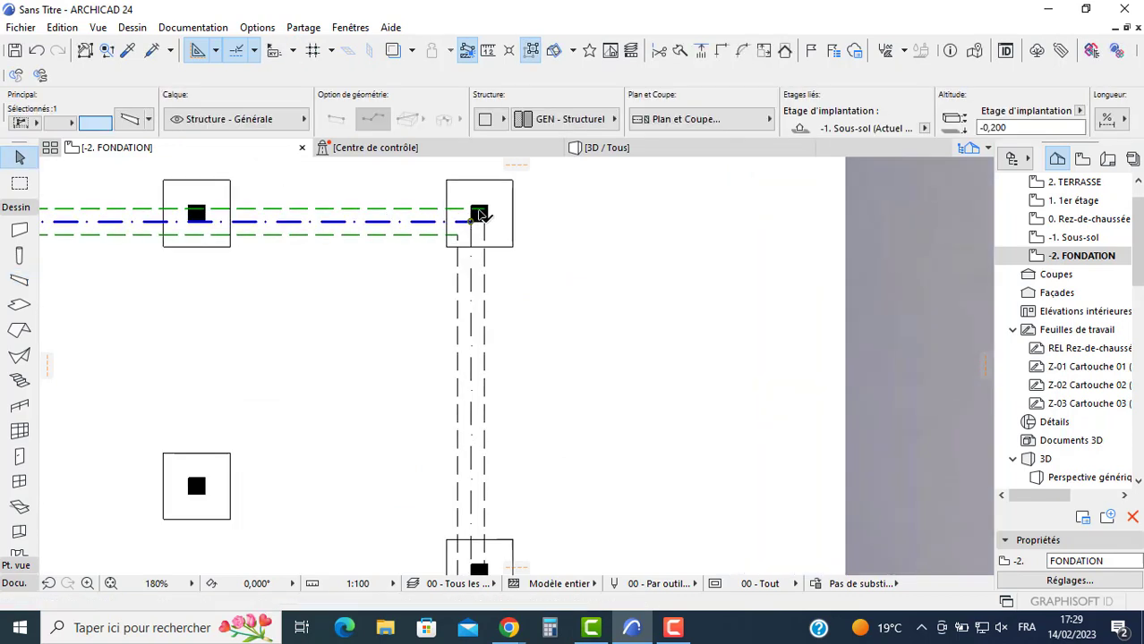
scroll(478, 213, up, 4)
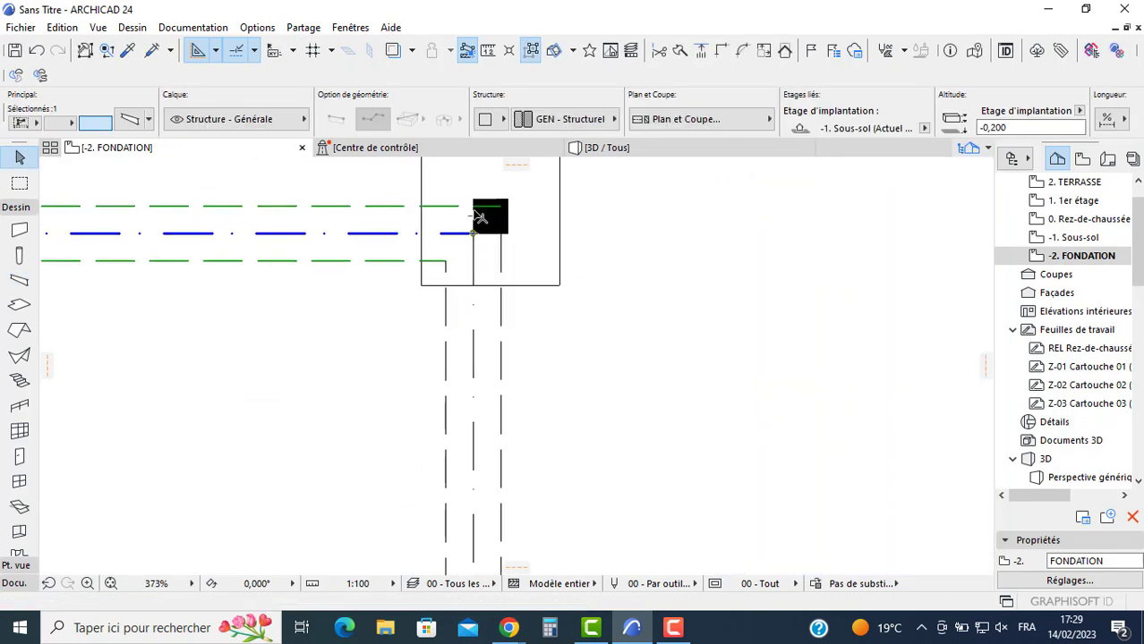
click(502, 207)
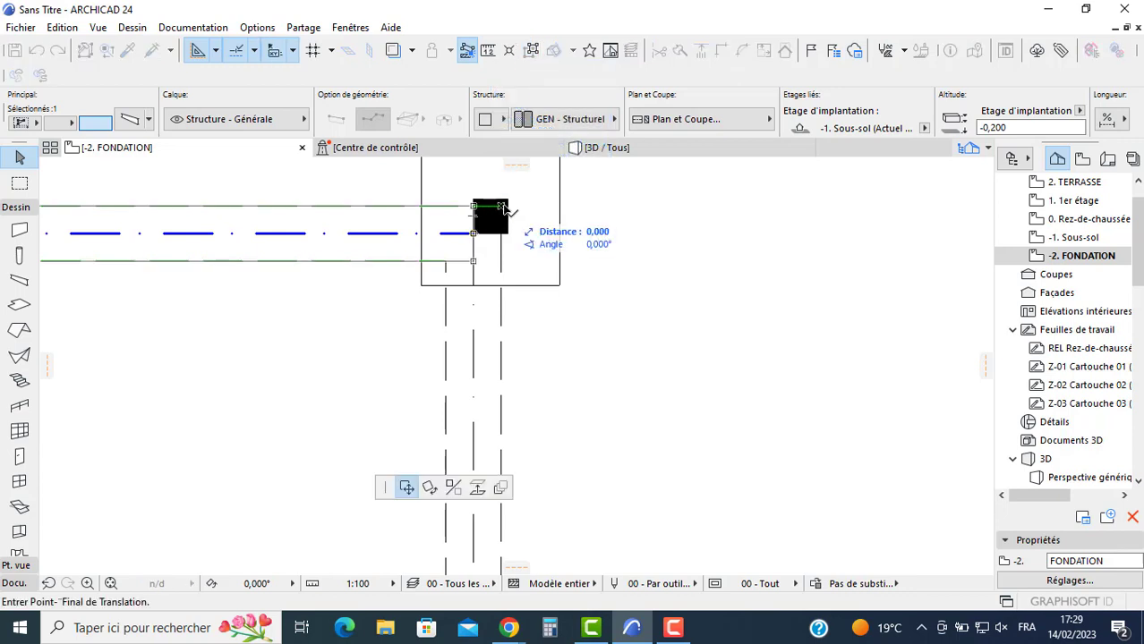
click(509, 199)
Step: Move the right vertical beam outward so its outer edge aligns with the top-right column's outer face
click(501, 244)
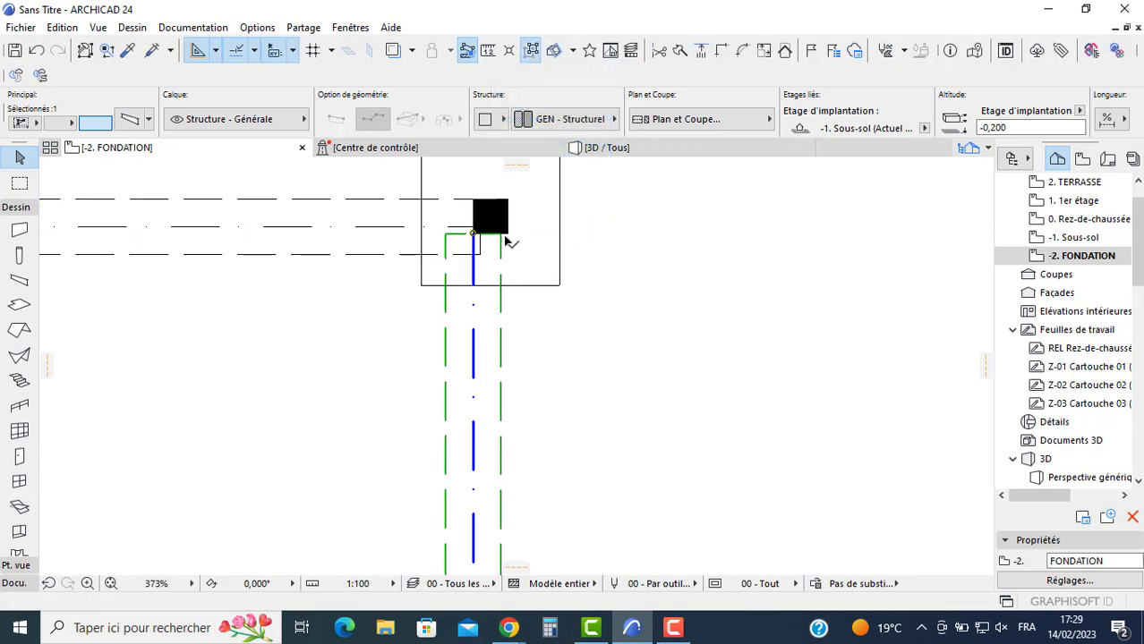
click(511, 237)
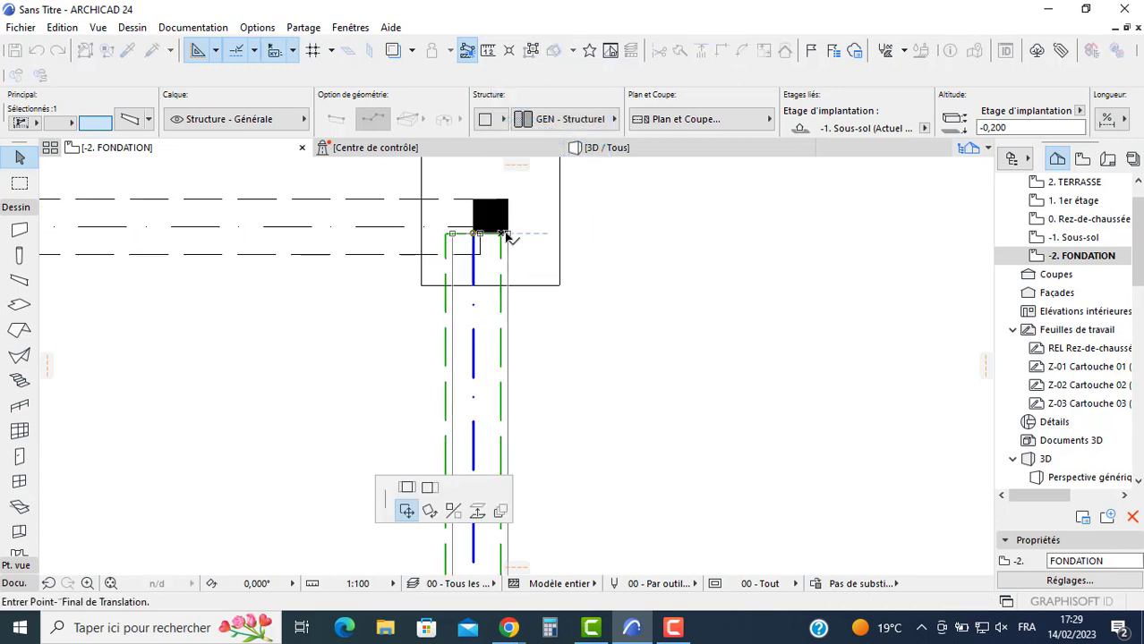
scroll(506, 240, down, 6)
middle_drag(510, 277, 641, 255)
middle_drag(227, 271, 289, 281)
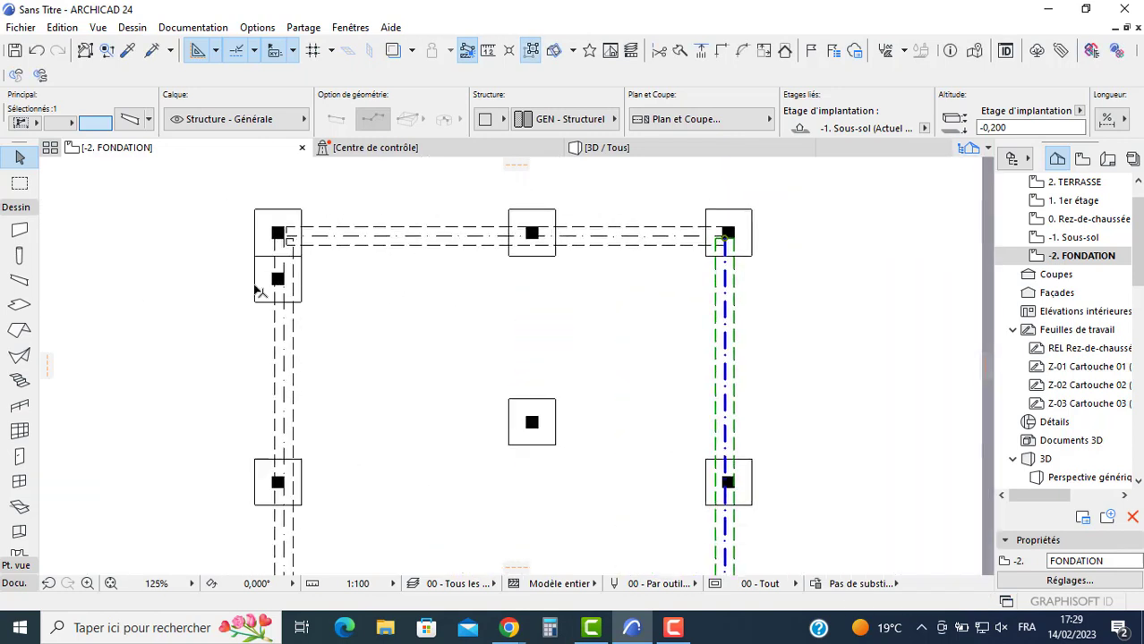
Step: Move the left vertical beam outward so its outer edge aligns with the top-left column's outer face
scroll(259, 291, up, 3)
click(295, 345)
scroll(304, 212, up, 3)
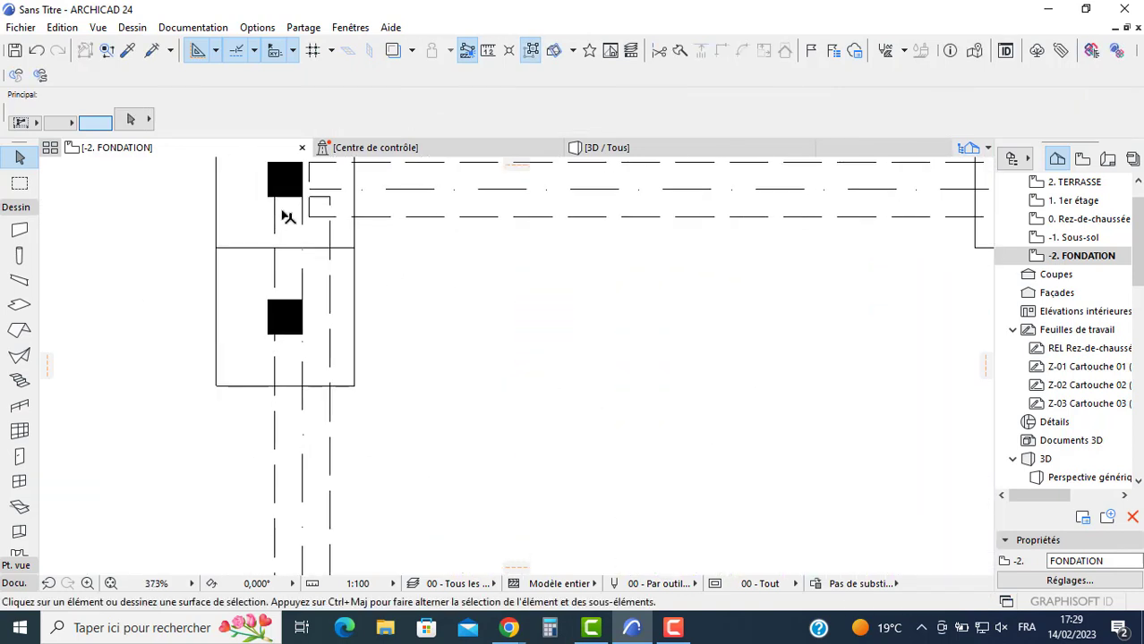
click(279, 206)
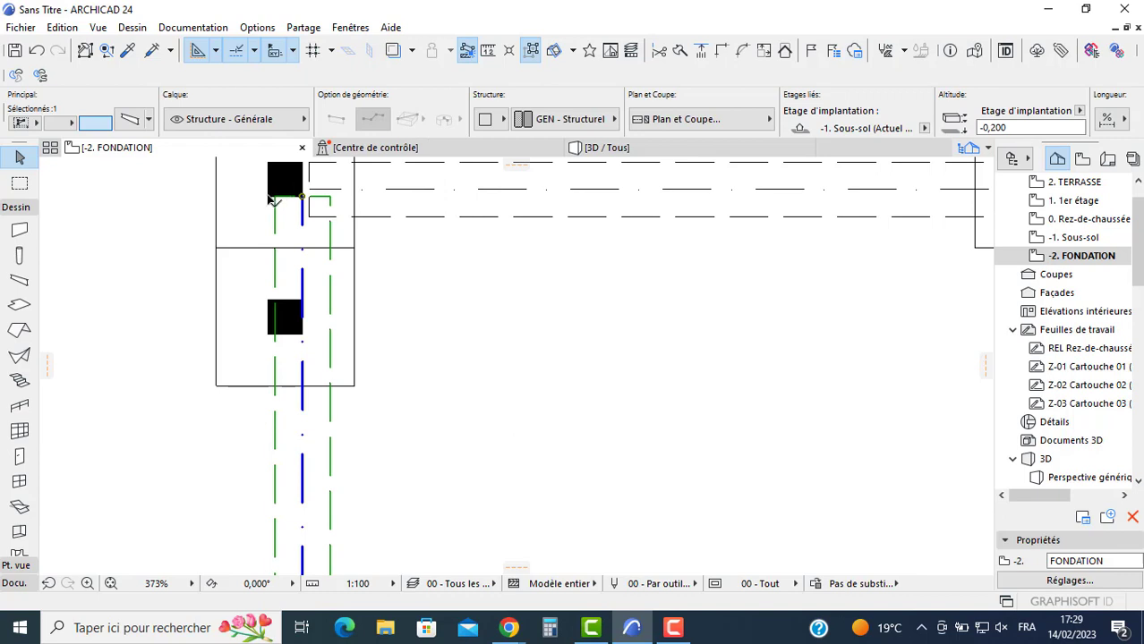
click(274, 196)
click(268, 196)
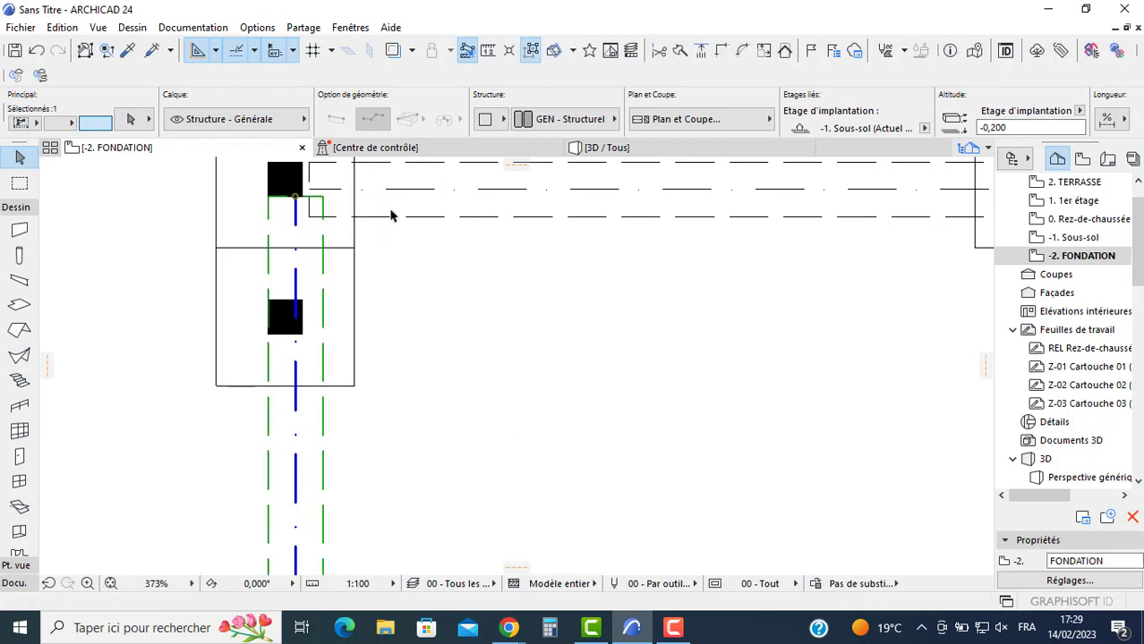
Step: Intersect the upper horizontal beam with the left and right vertical beams to close both upper corners of the frame
shift+click(391, 216)
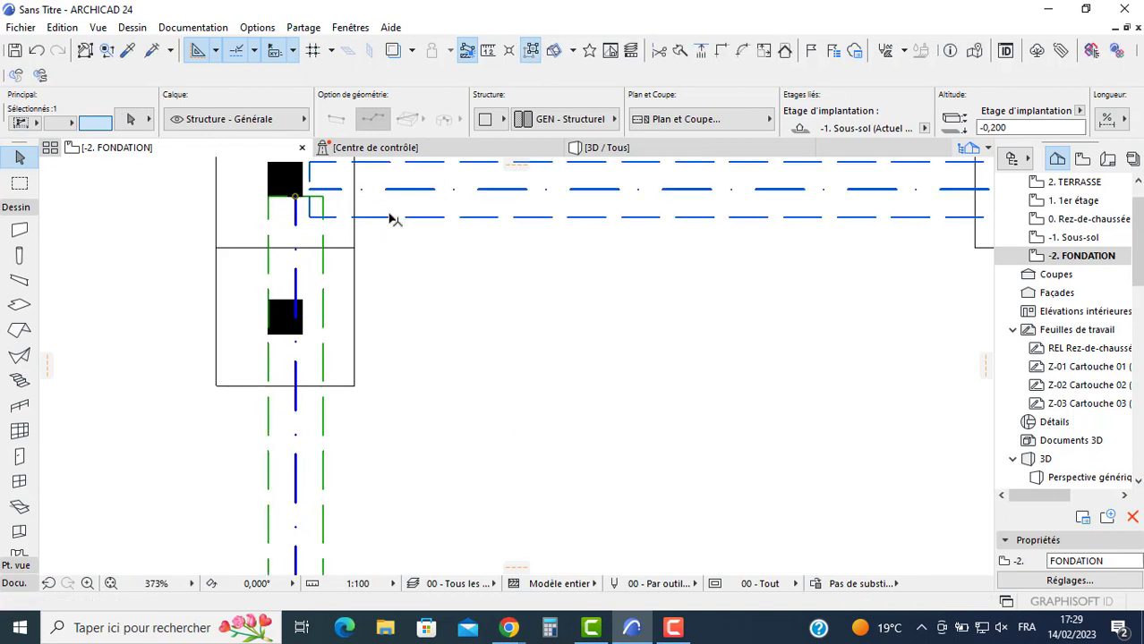
click(721, 54)
scroll(667, 259, down, 5)
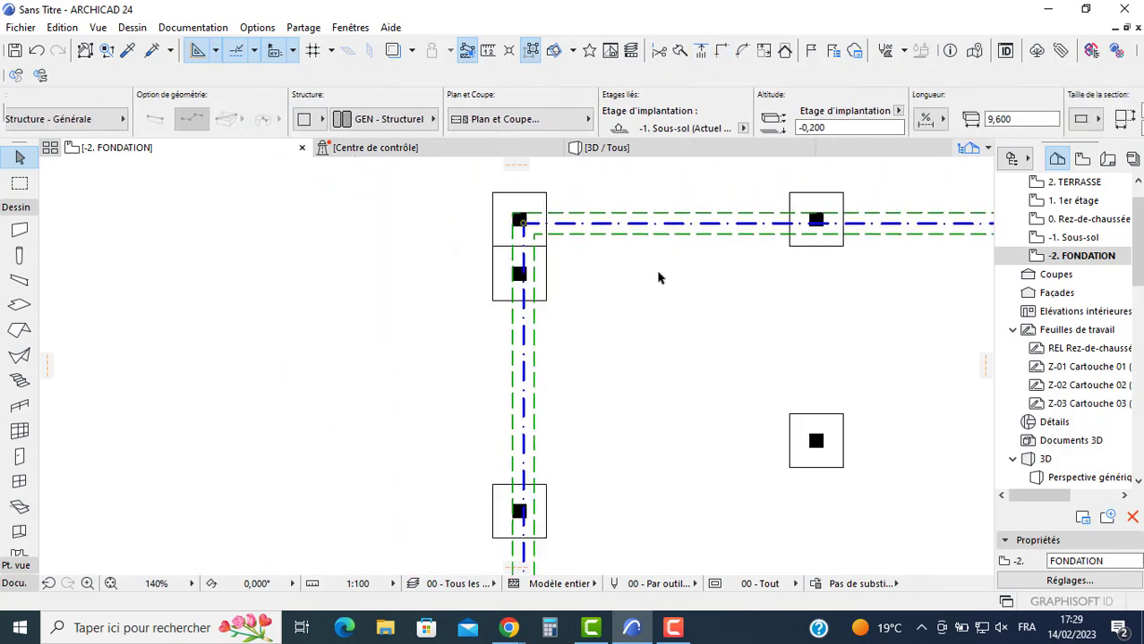
shift+click(690, 280)
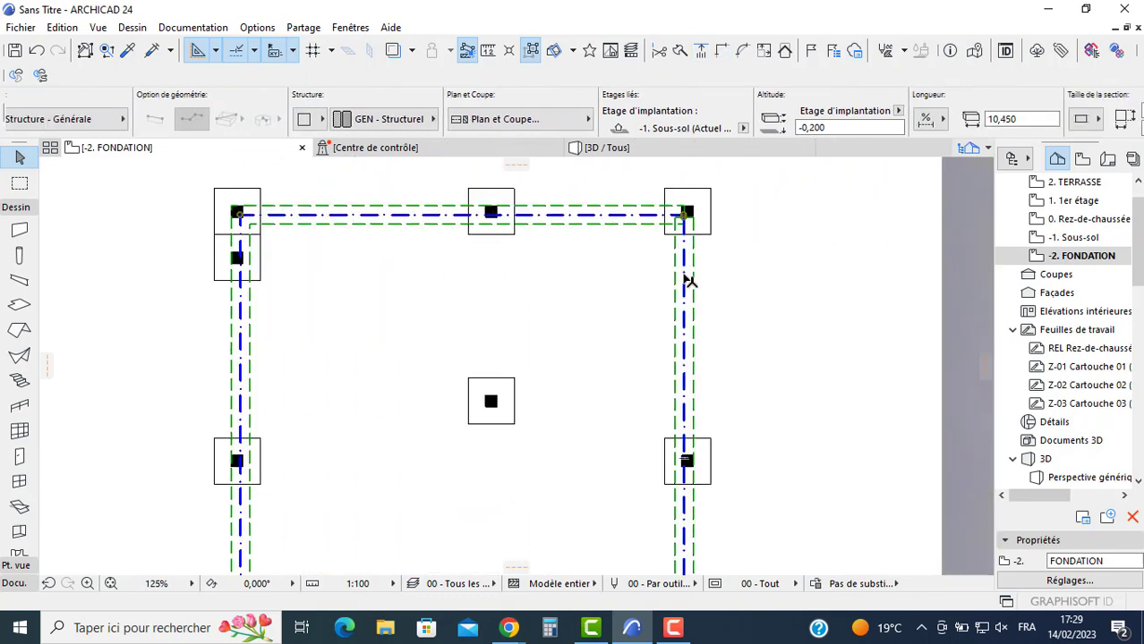
click(723, 52)
Step: Align the lower-left horizontal beam's outer edge with the bottom-left column's lower face and intersect it with the left vertical beam
scroll(445, 352, down, 3)
scroll(434, 428, up, 4)
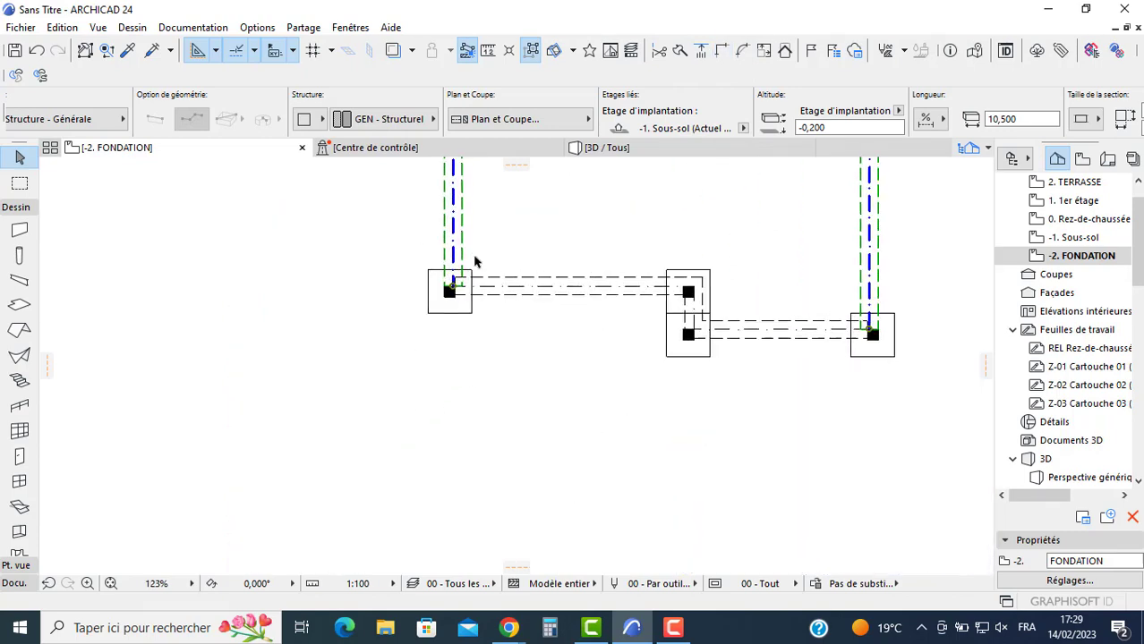
scroll(474, 261, up, 4)
click(501, 328)
click(476, 338)
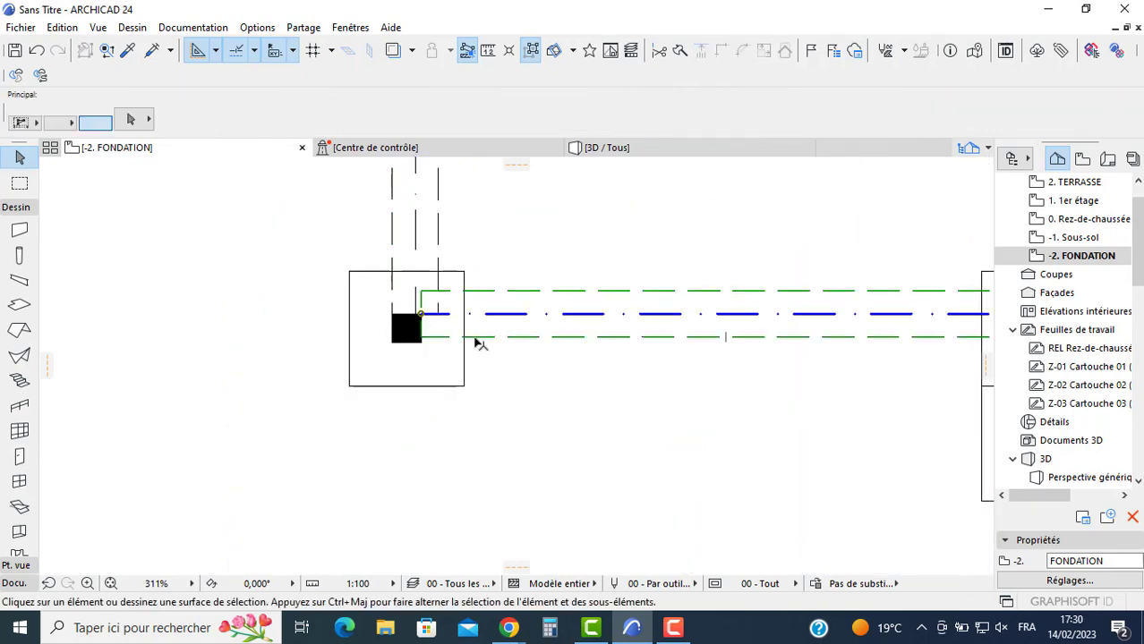
click(420, 337)
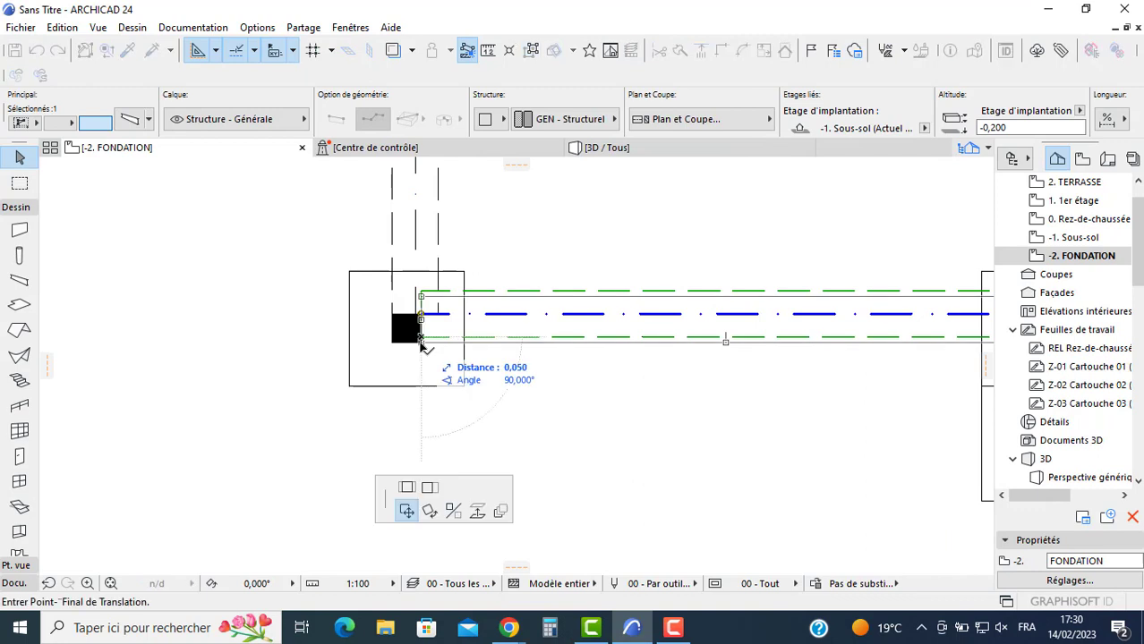
click(420, 342)
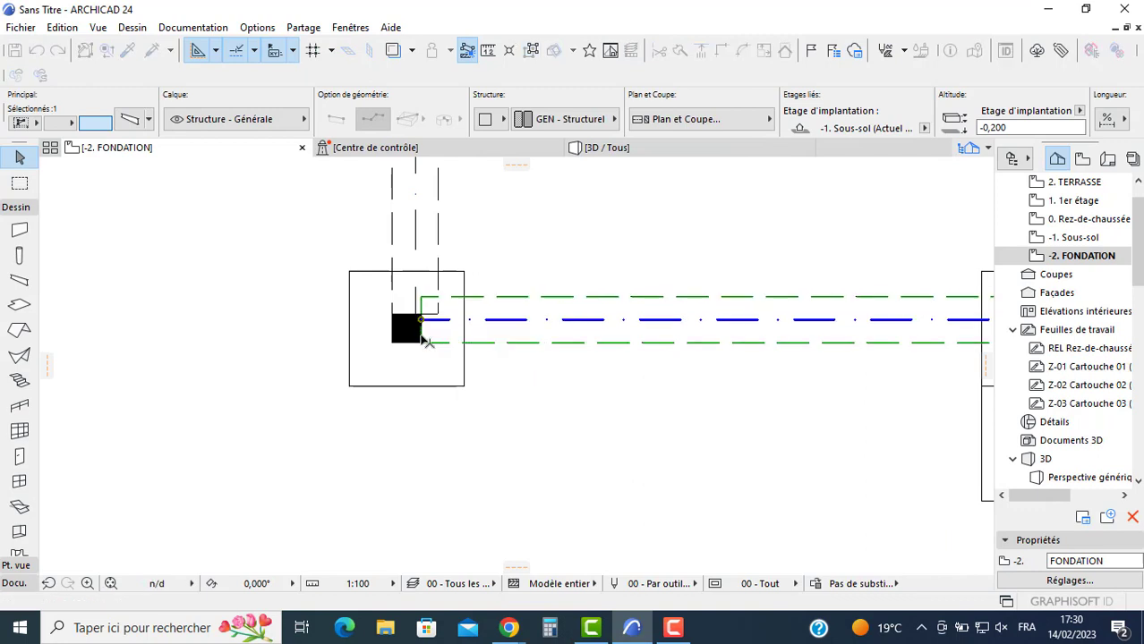
shift+click(424, 223)
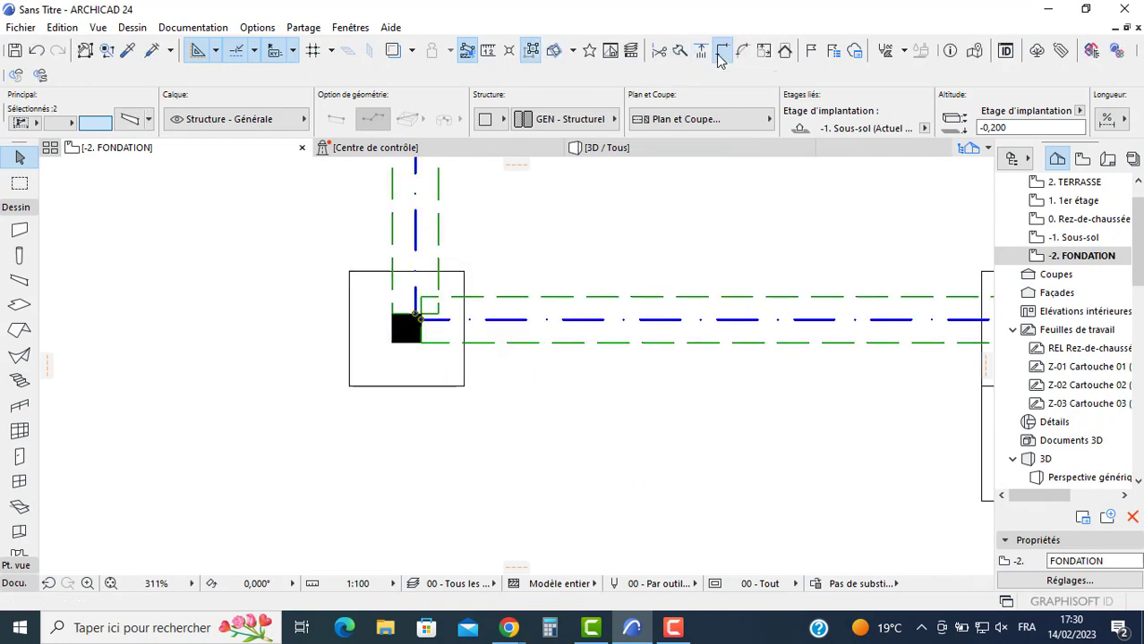
scroll(707, 350, down, 4)
Step: Move the short vertical beam between the two lower middle columns so its left edge aligns with their left faces
scroll(524, 258, up, 5)
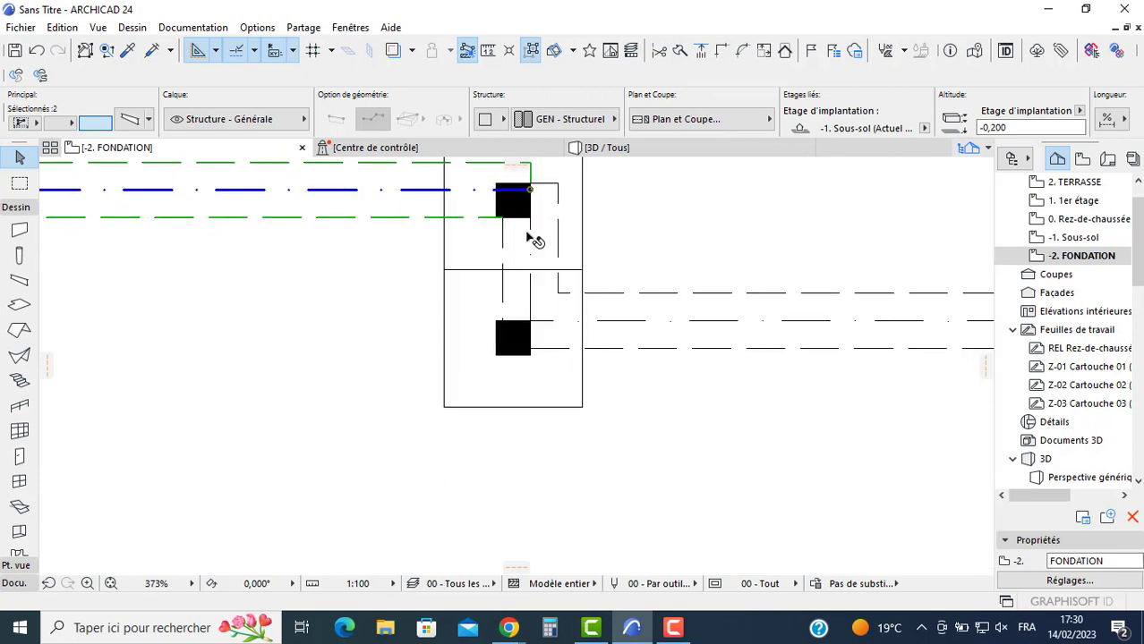
click(531, 230)
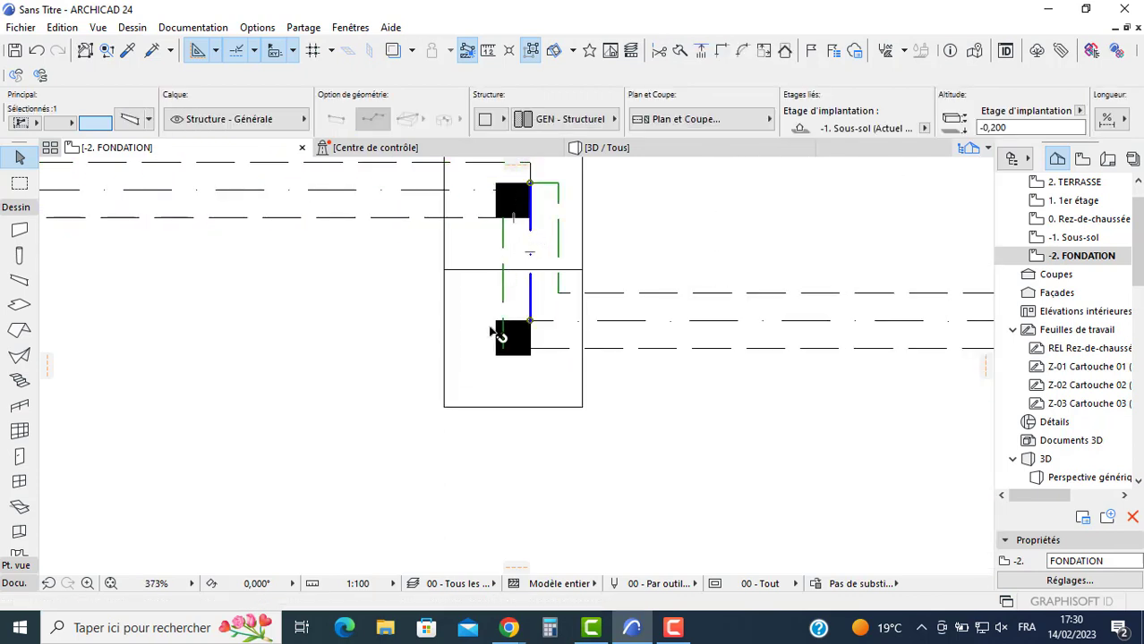
click(503, 350)
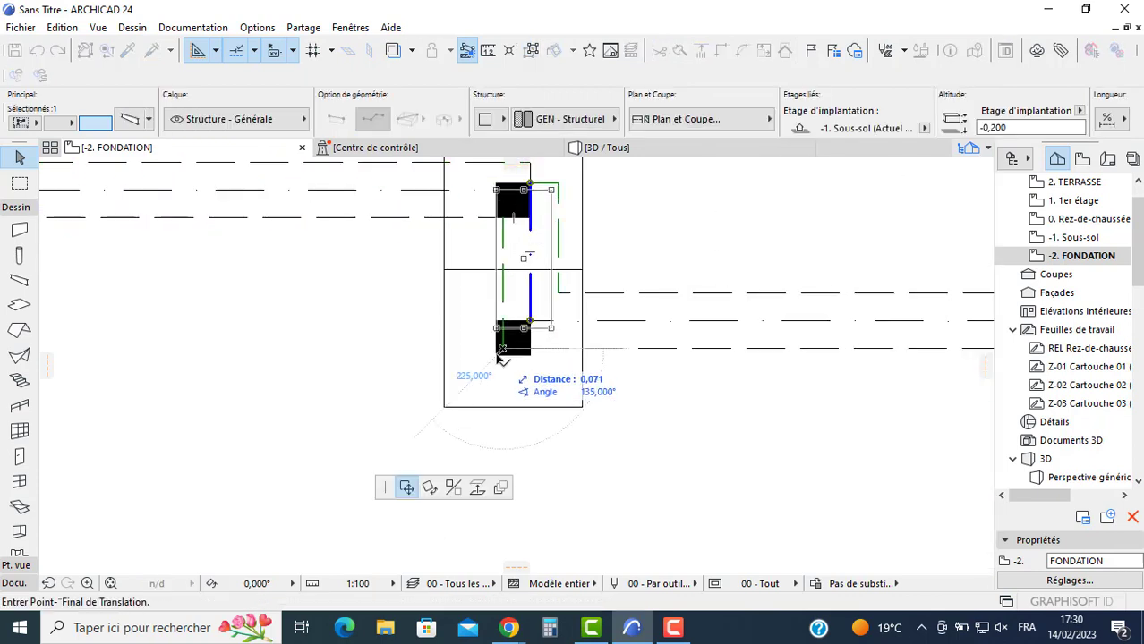
click(496, 356)
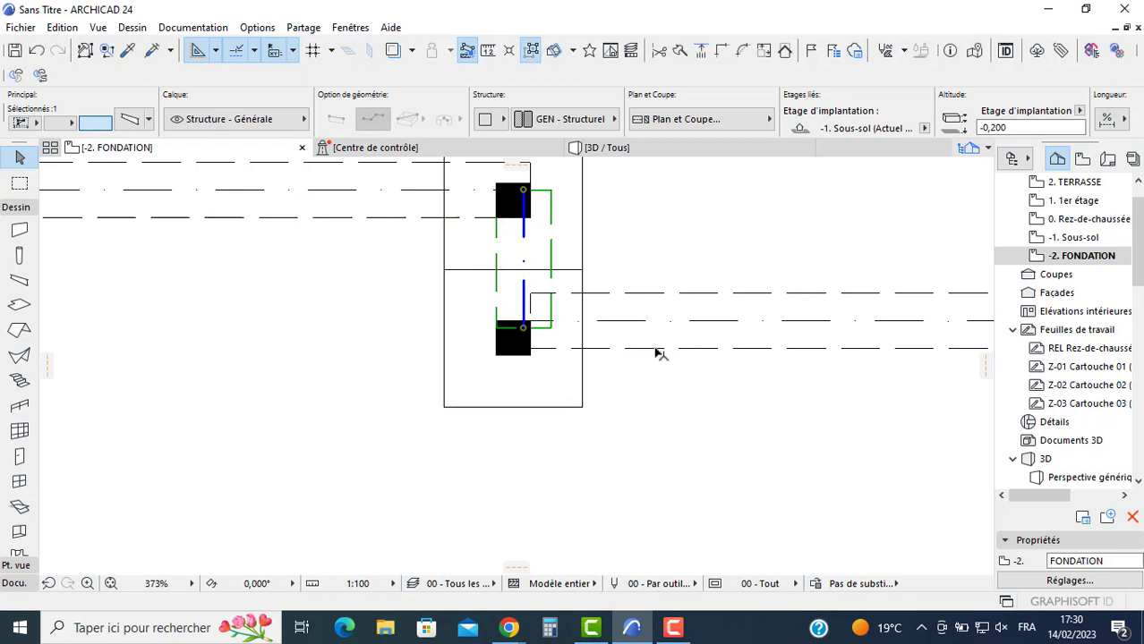
Step: Move the lower-right horizontal beam so its outer edge aligns with the lowest middle column's lower face
click(552, 353)
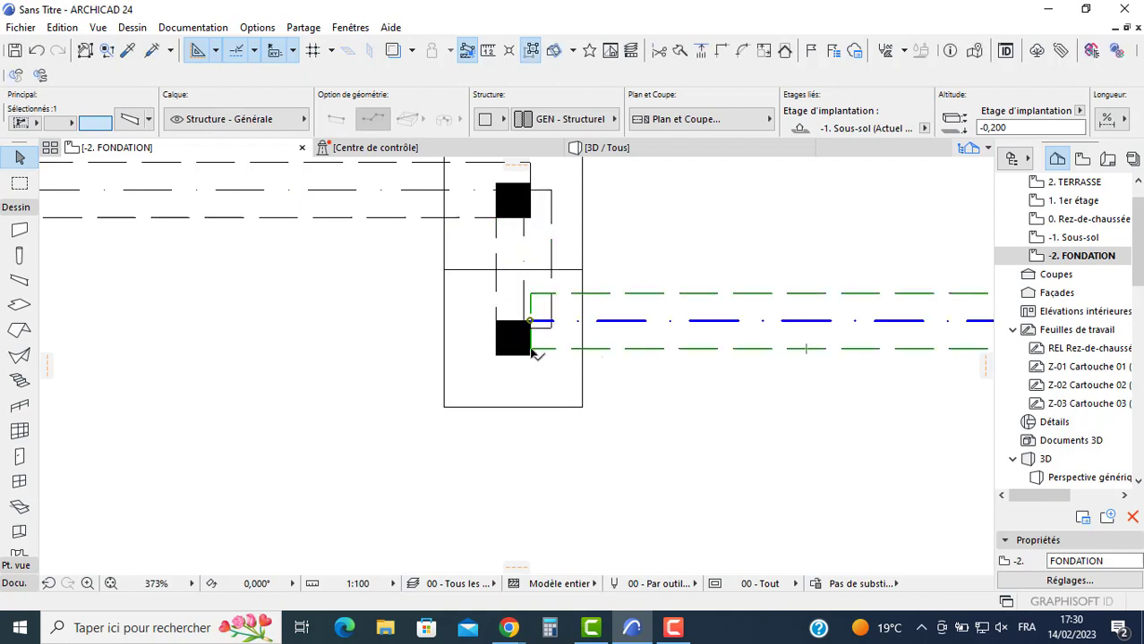
click(531, 352)
click(531, 358)
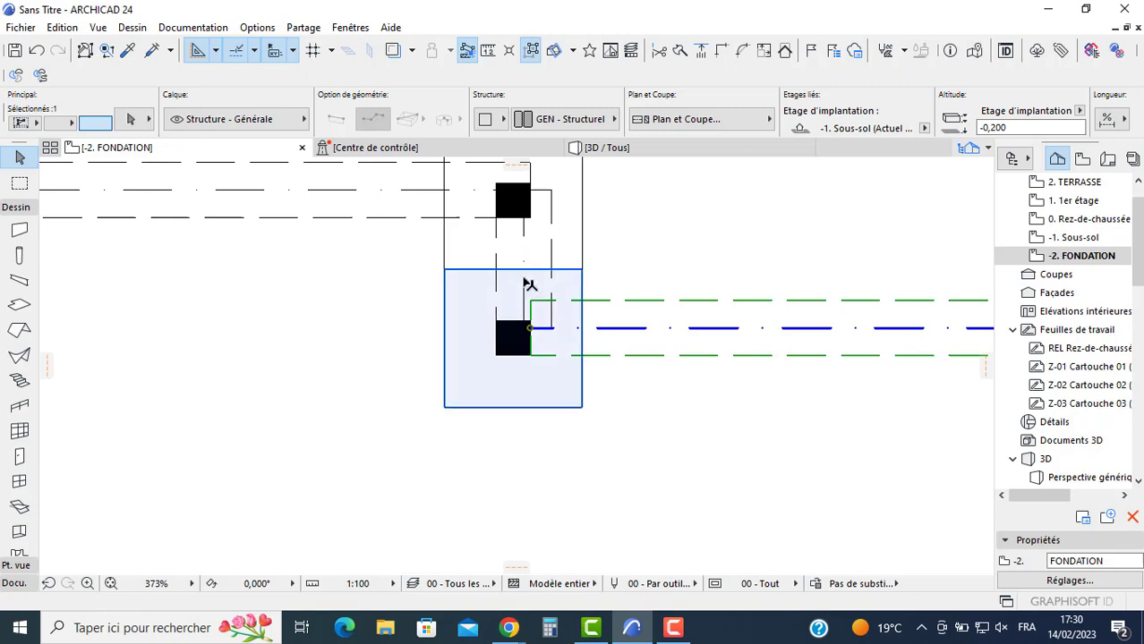
Step: Intersect the short vertical beam with the lower-right and lower-left horizontal beams at its two ends
shift+click(552, 266)
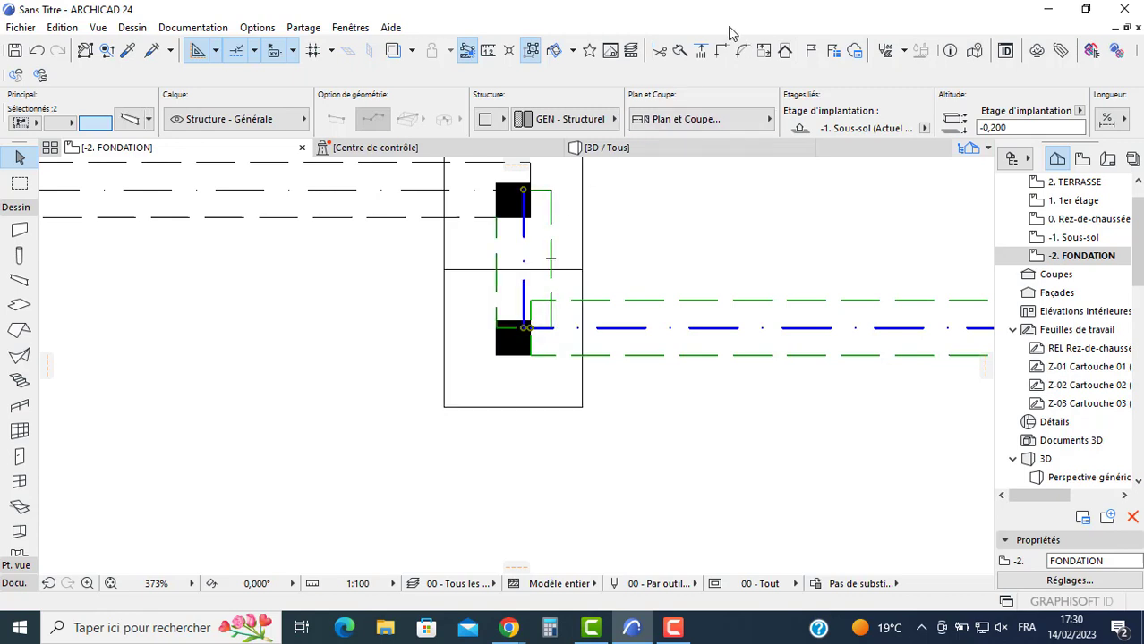
click(708, 51)
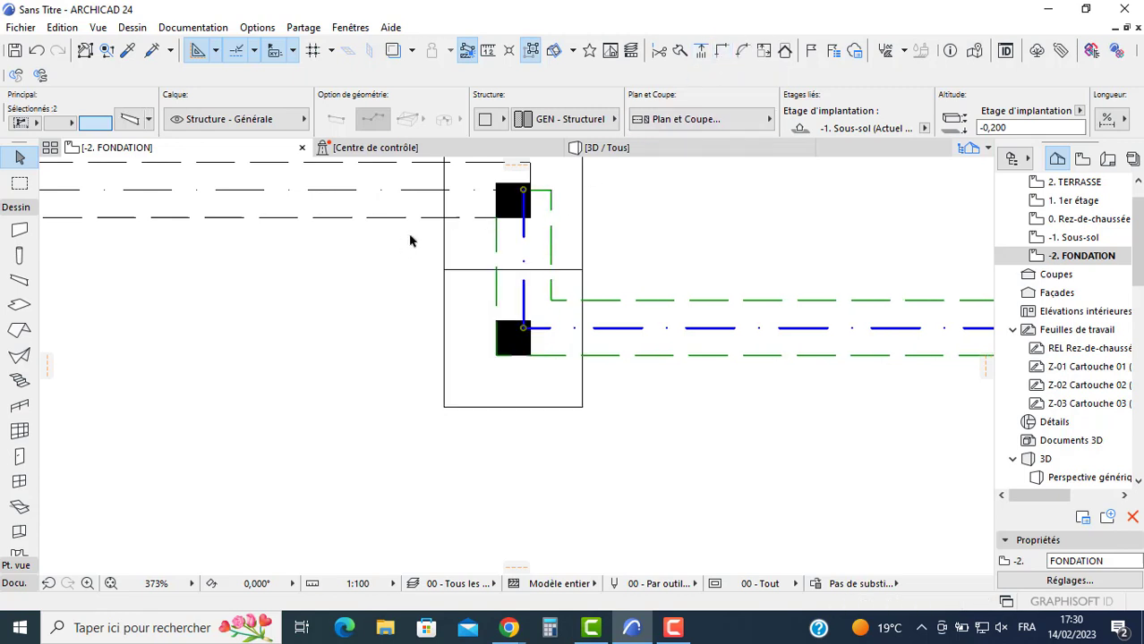
click(391, 222)
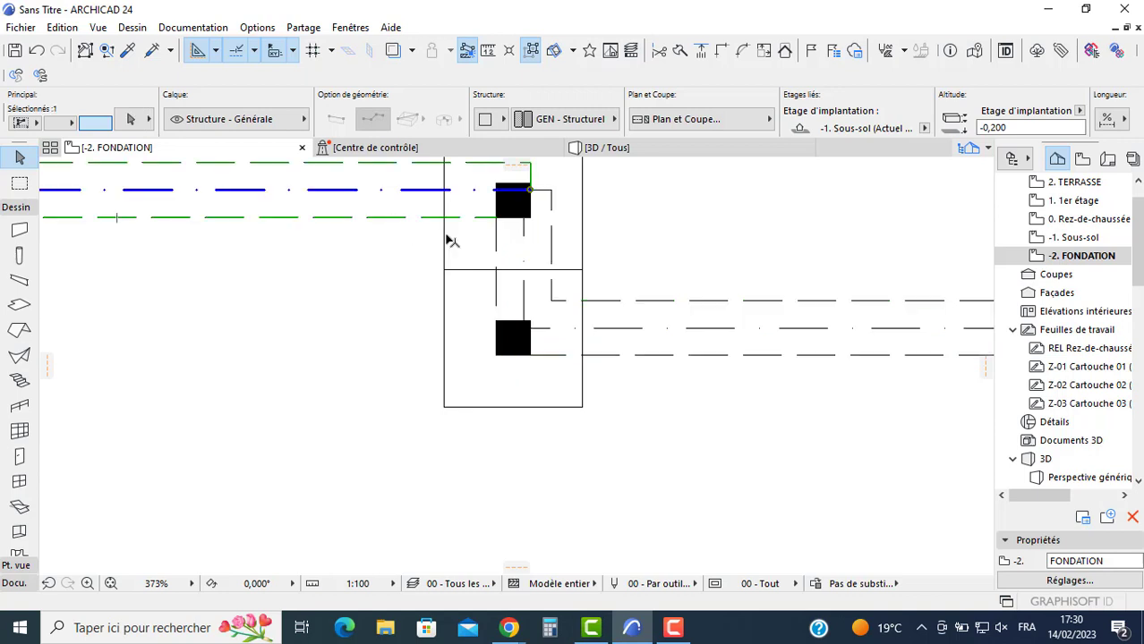
shift+click(495, 244)
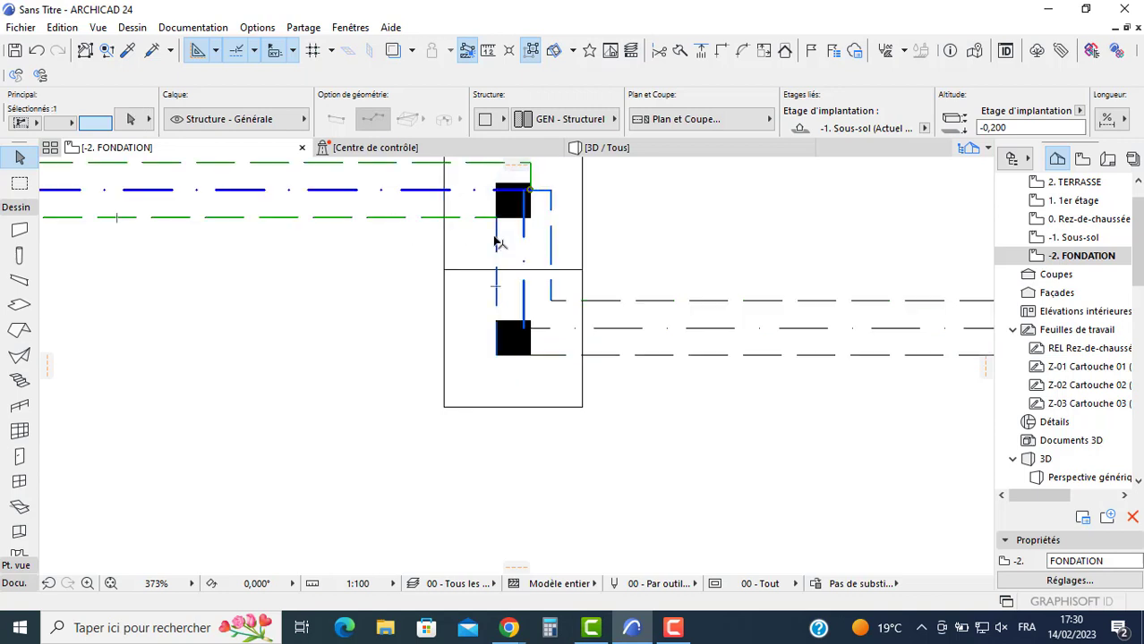
click(724, 52)
Step: Intersect the lower-right horizontal beam with the right vertical beam at the bottom-right column and clear the selection
scroll(673, 266, down, 4)
middle_drag(772, 283, 574, 306)
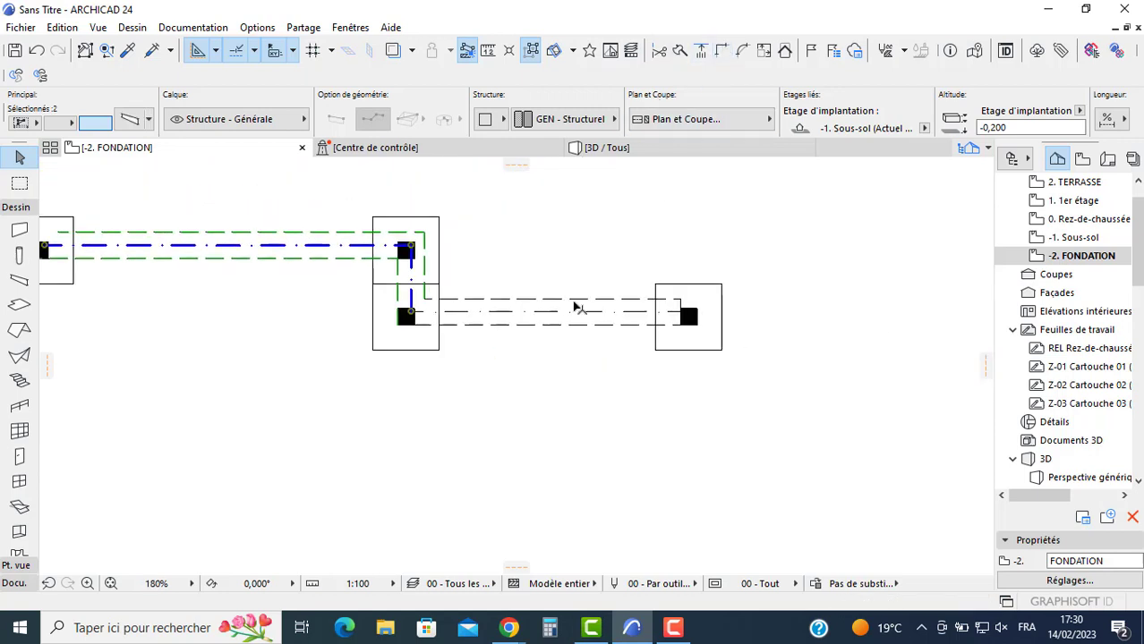
click(685, 268)
shift+click(642, 305)
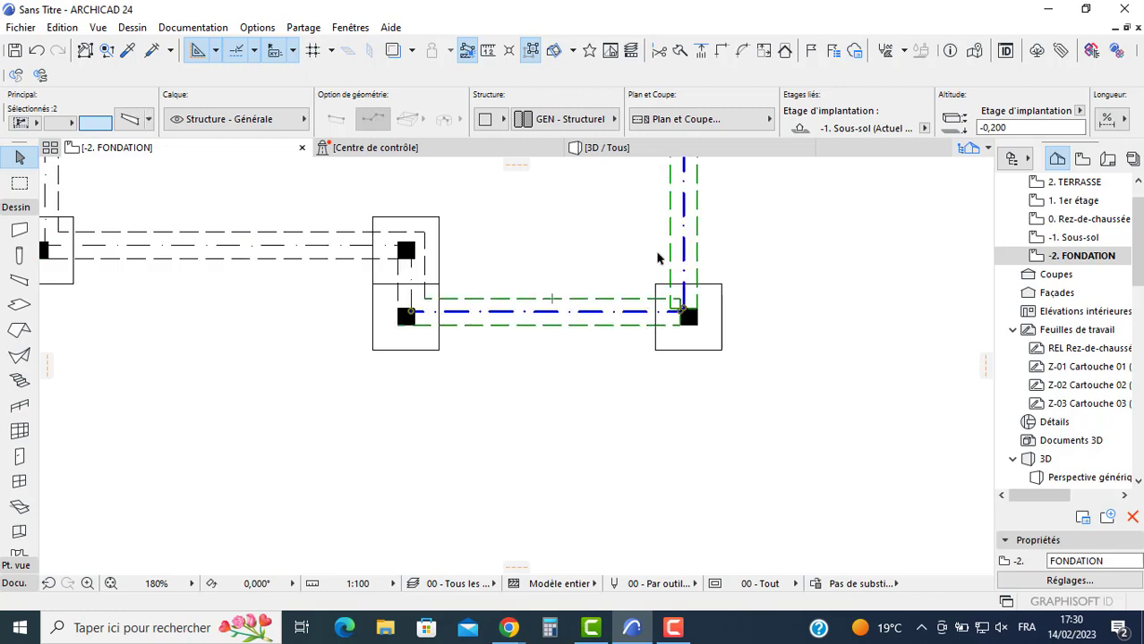
click(726, 52)
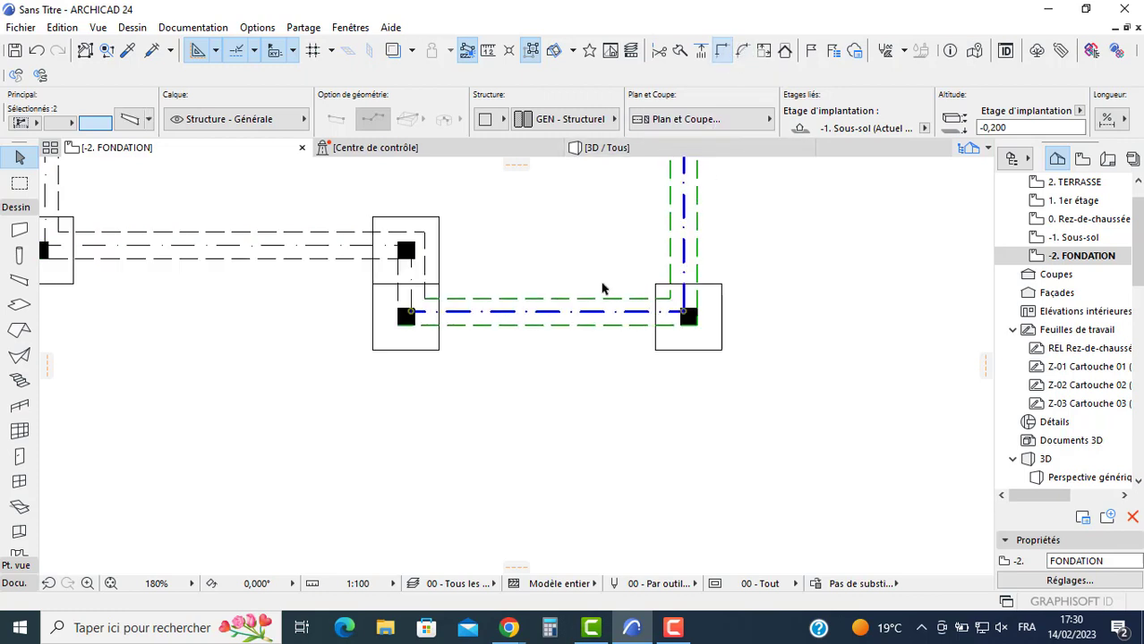
click(569, 374)
scroll(352, 301, down, 3)
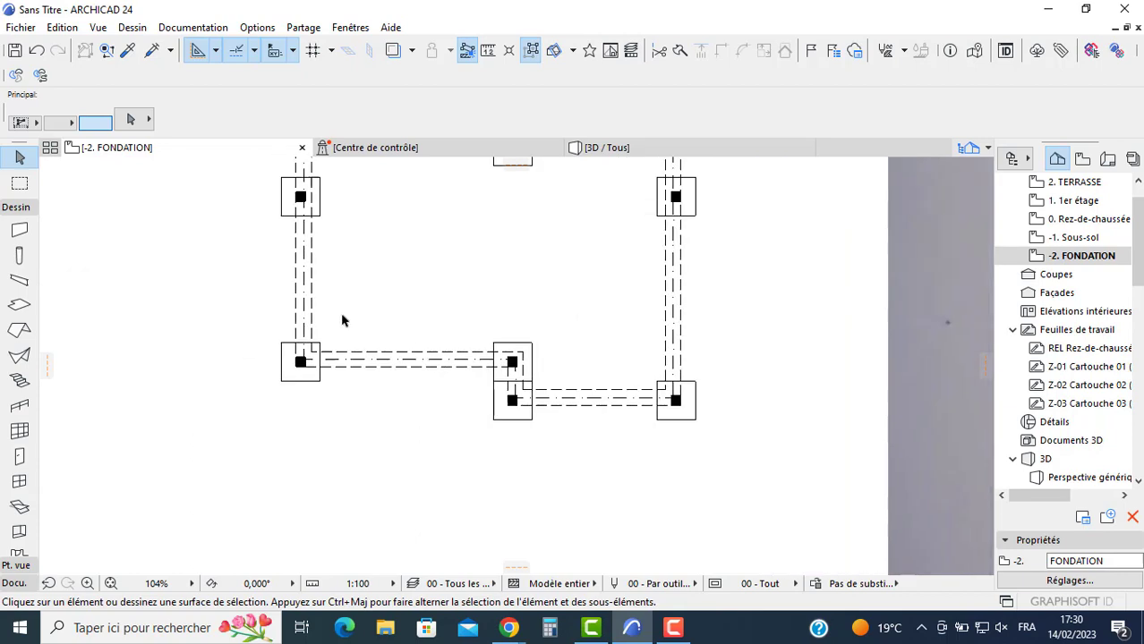
Step: Set the default beam segment's width to 0,25 and confirm the beam settings
double_click(20, 280)
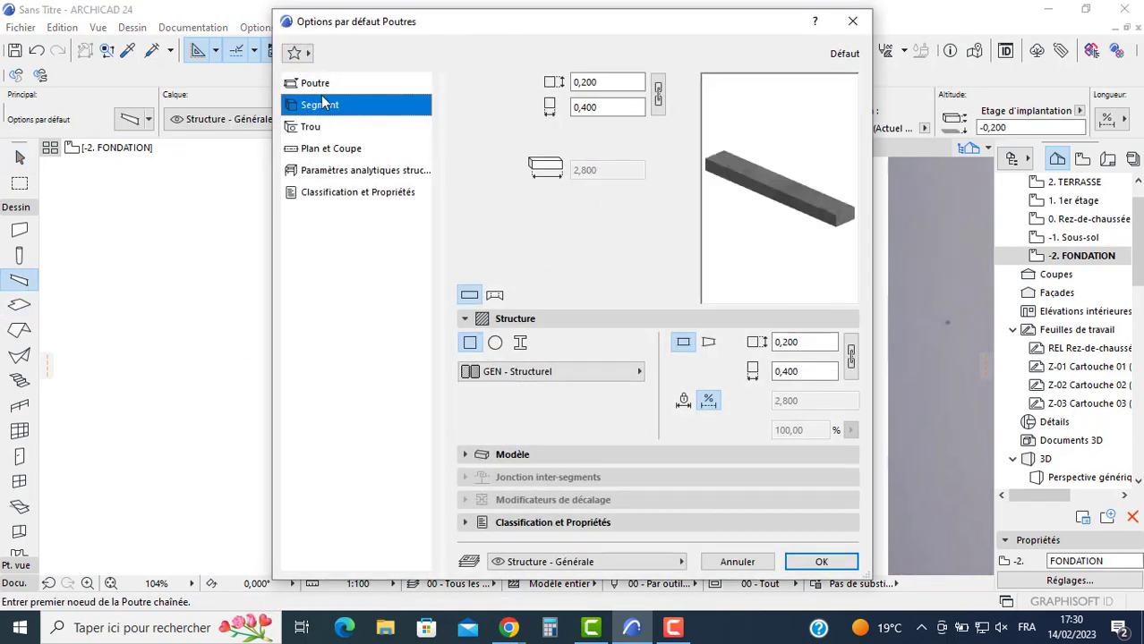
click(617, 113)
key(BackSpace)
key(BackSpace)
key(BackSpace)
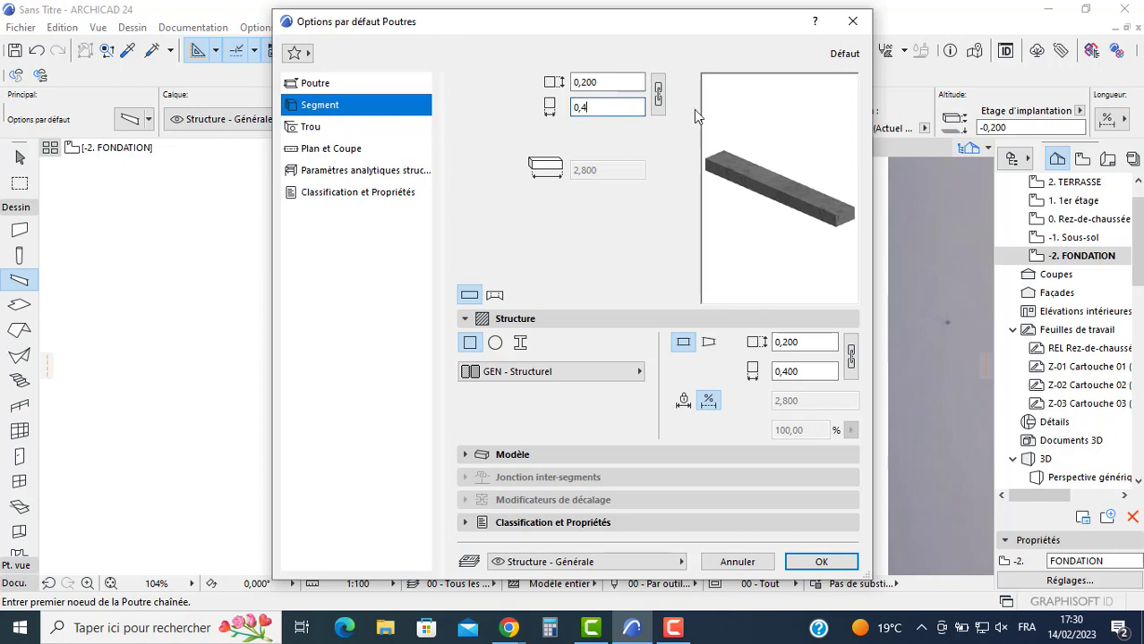
text(25)
click(801, 565)
scroll(715, 280, up, 4)
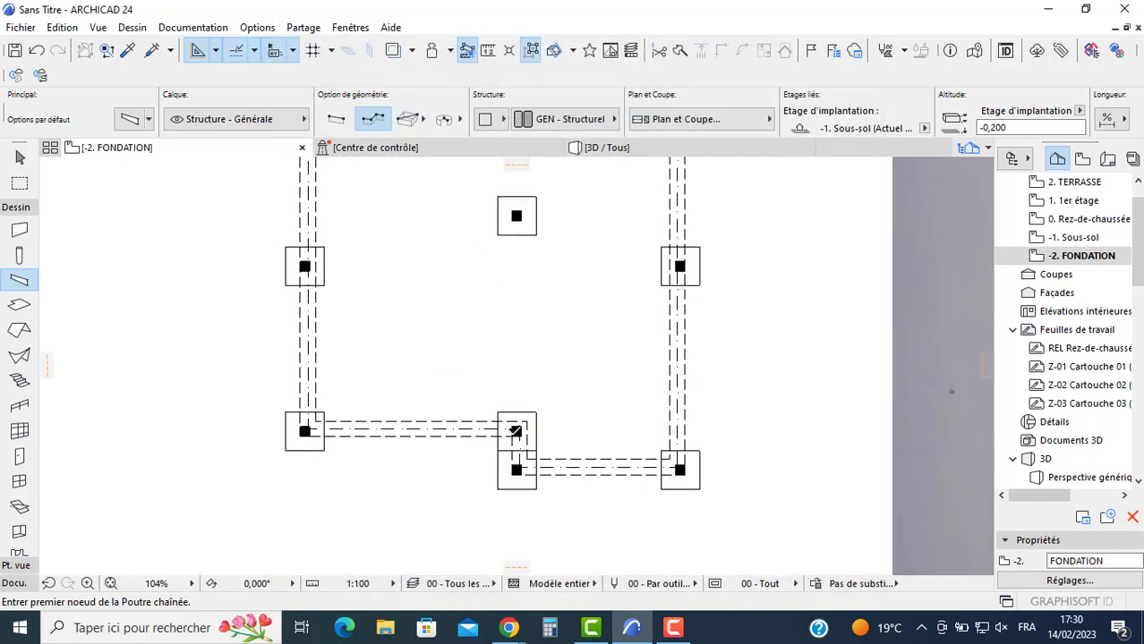
click(521, 419)
scroll(524, 318, down, 3)
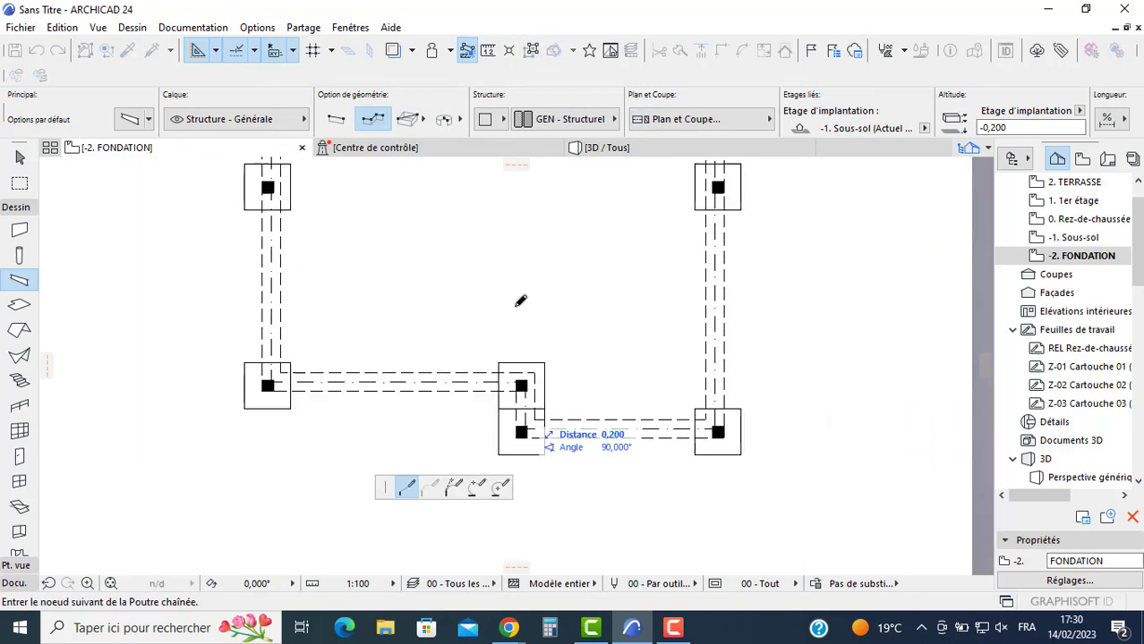
Step: Draw a single straight inner beam from the upper of the two adjacent bottom-middle columns up to the top-middle column
click(336, 119)
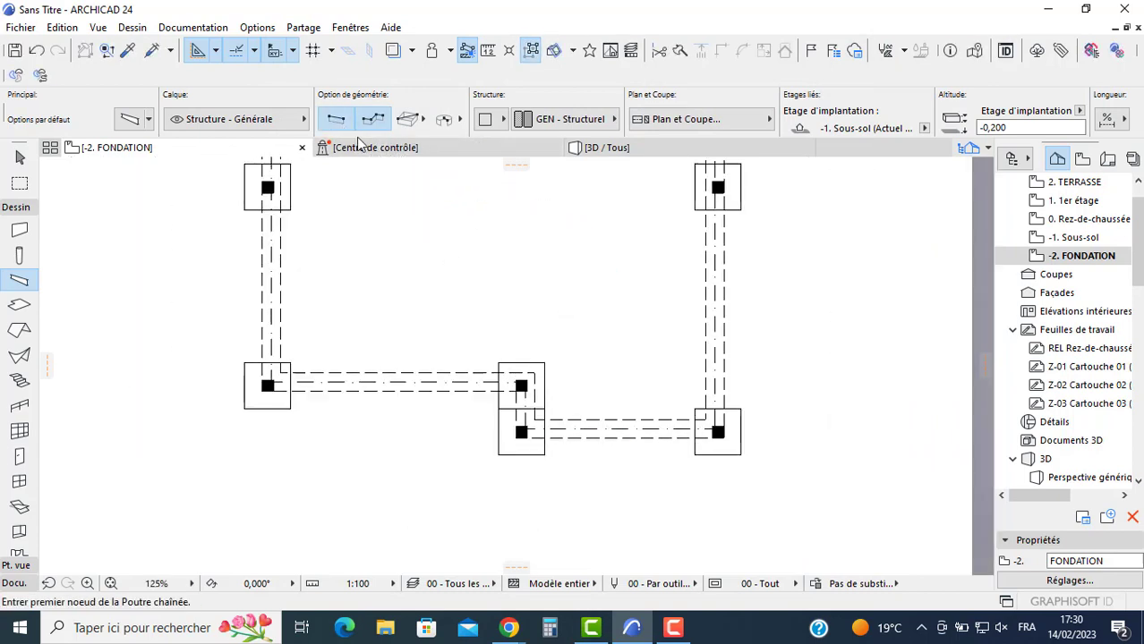
scroll(524, 387, up, 3)
click(539, 387)
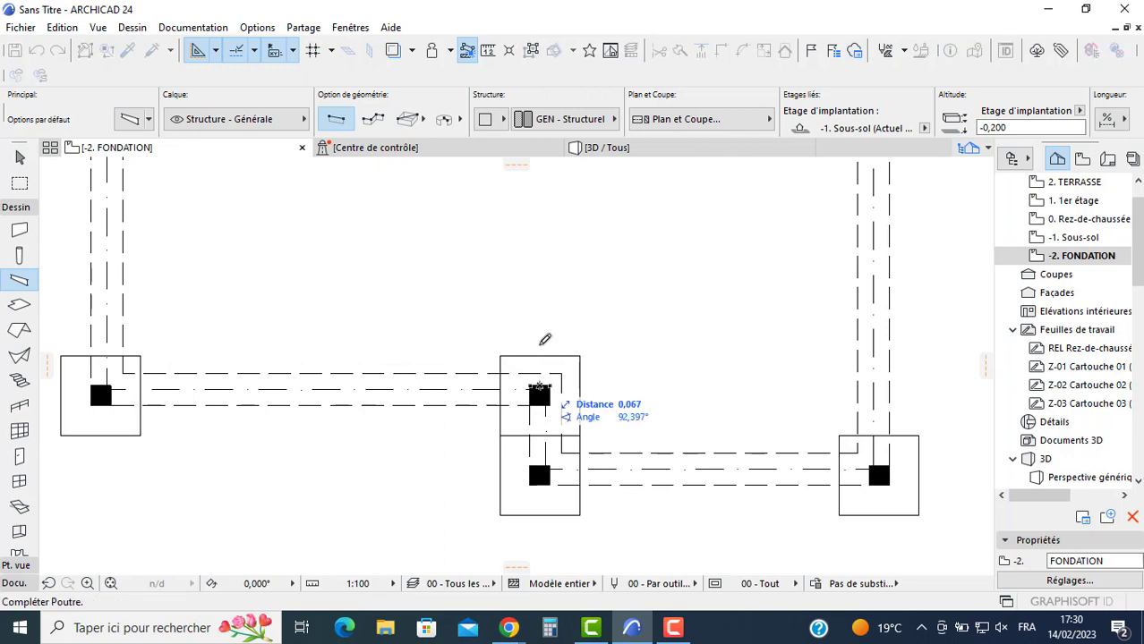
scroll(541, 332, down, 3)
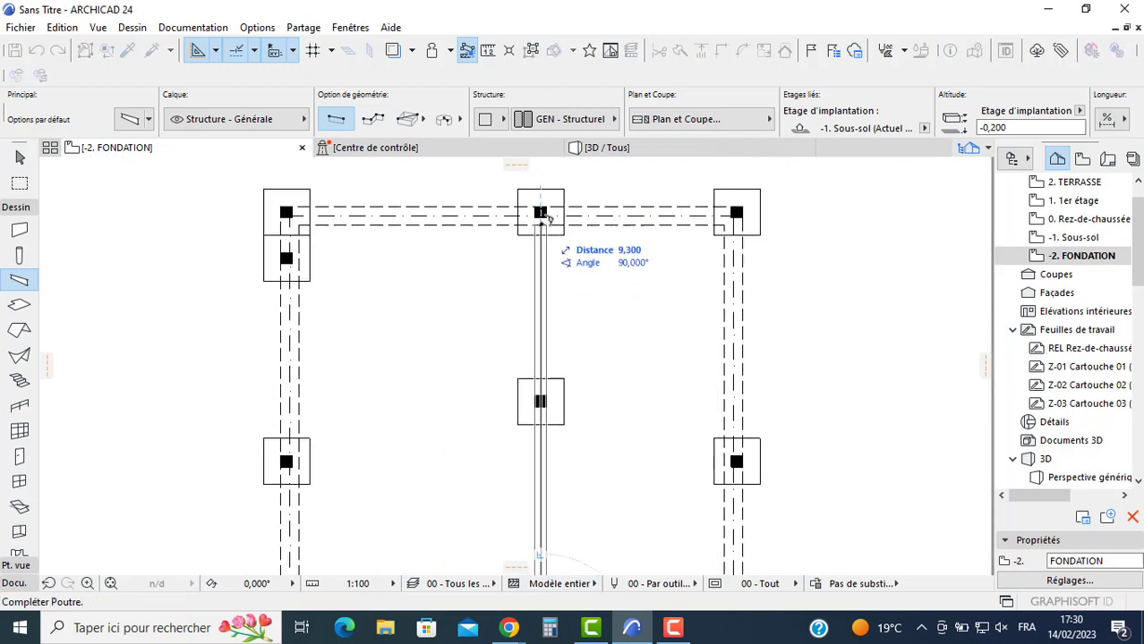
click(542, 213)
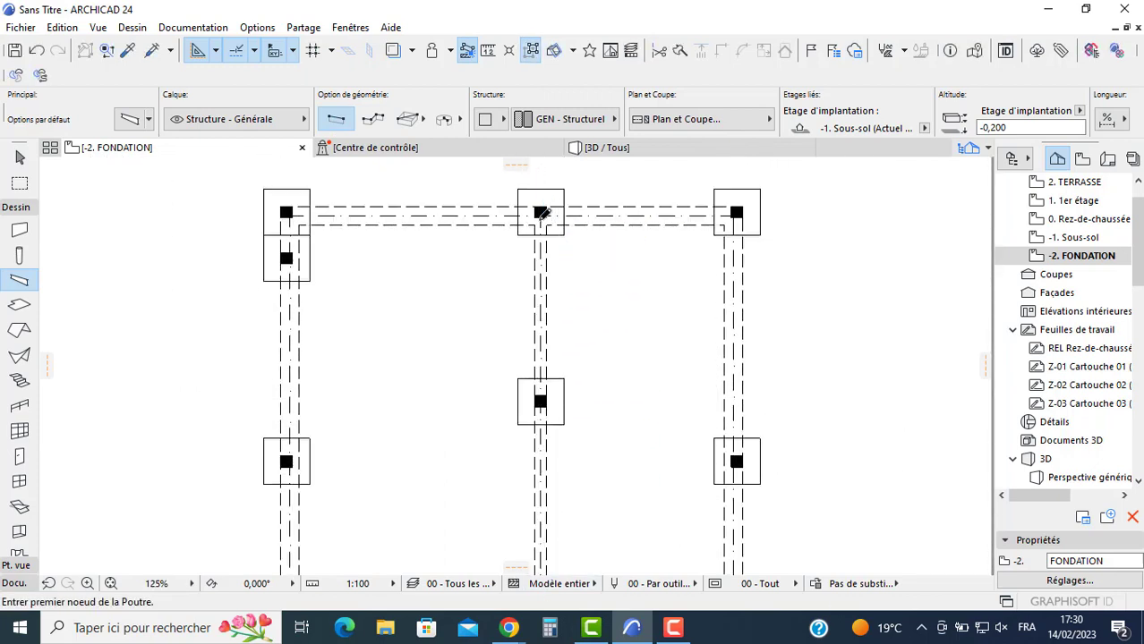
Step: Draw a horizontal inner beam from the left middle column to the right middle column and leave the Beam tool
scroll(298, 465, up, 3)
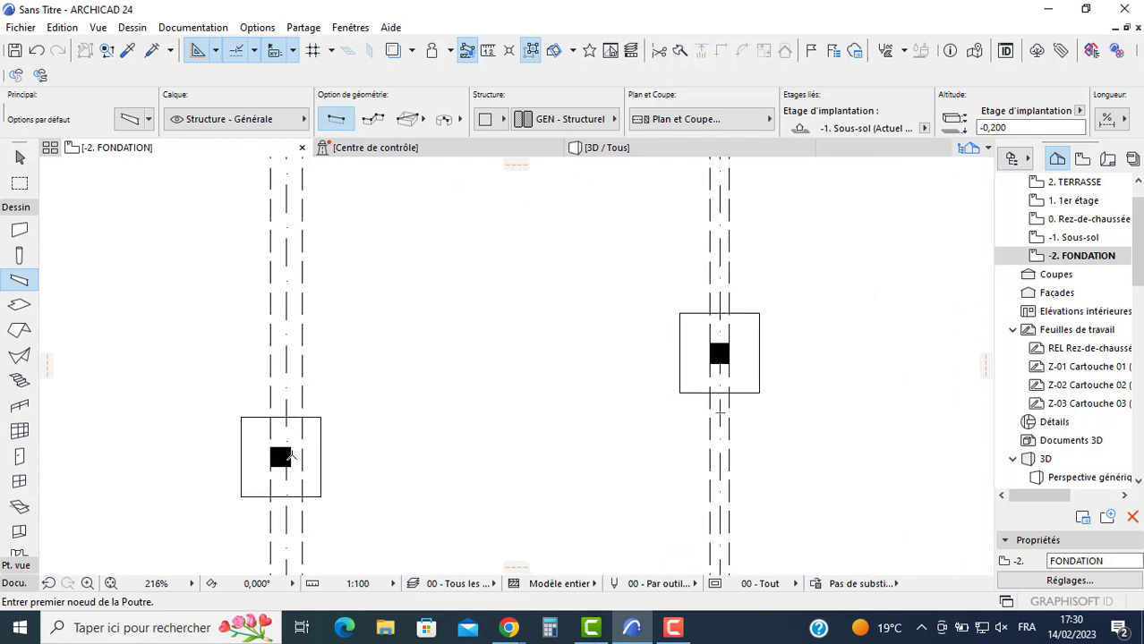
click(288, 457)
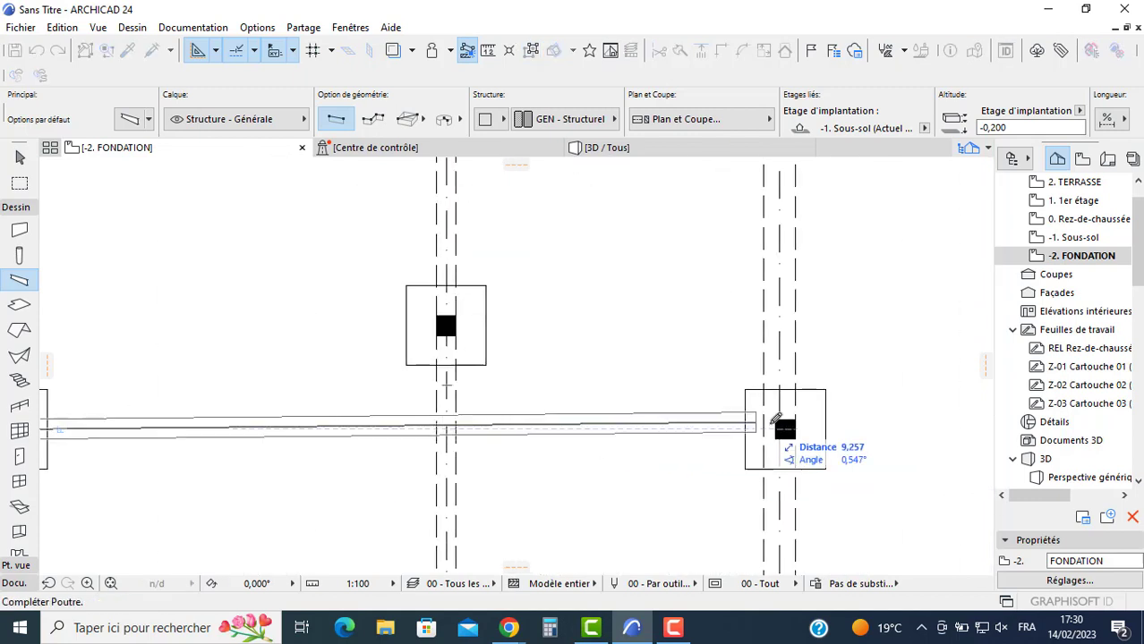
click(781, 427)
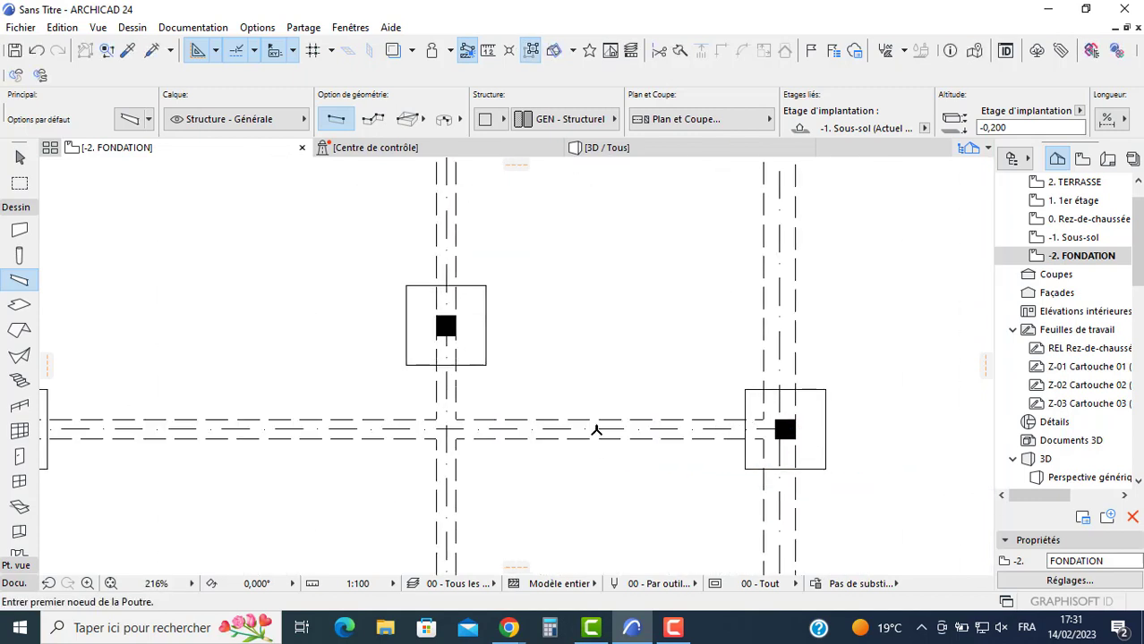
scroll(450, 414, down, 3)
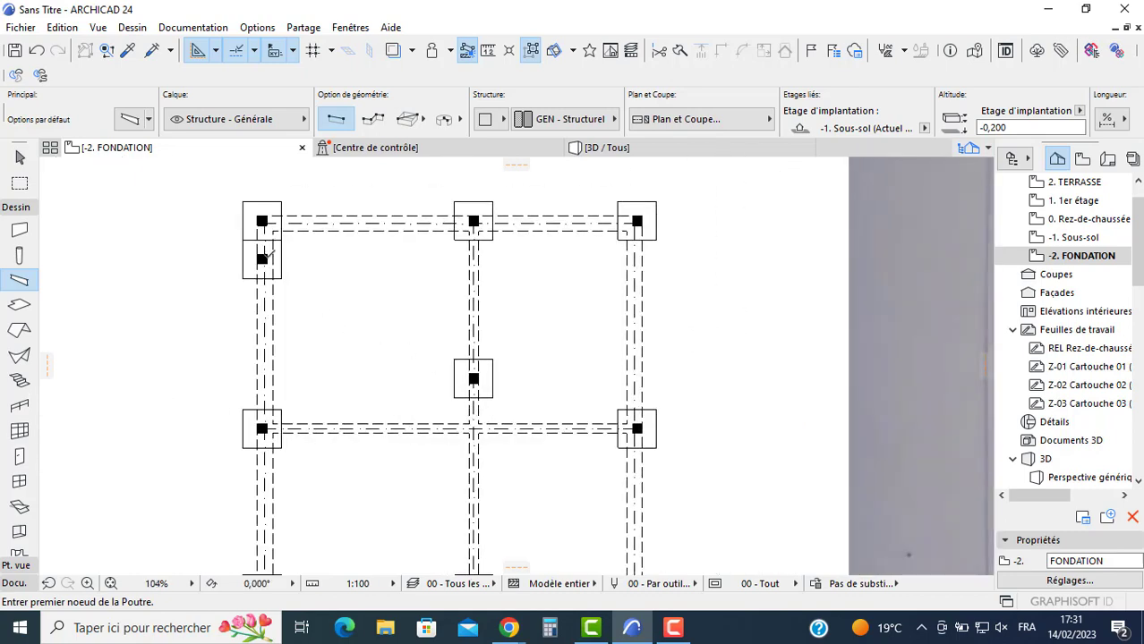
key(Escape)
scroll(420, 269, down, 2)
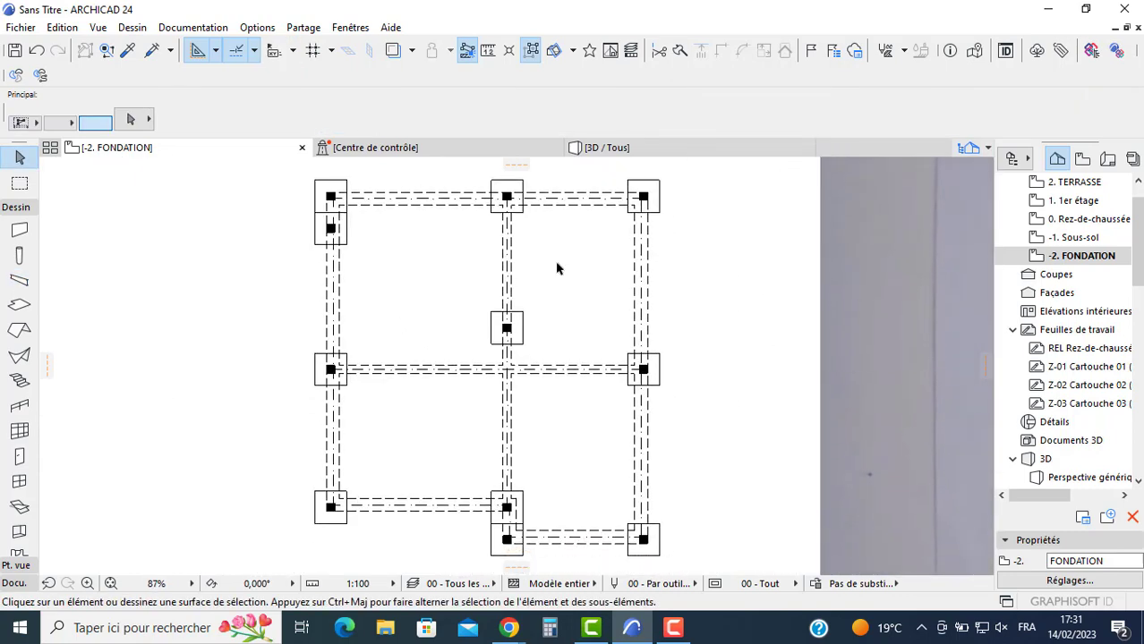
Step: Check the foundation in the 3D view and return to the foundation floor plan
middle_drag(466, 439, 466, 374)
scroll(371, 420, up, 1)
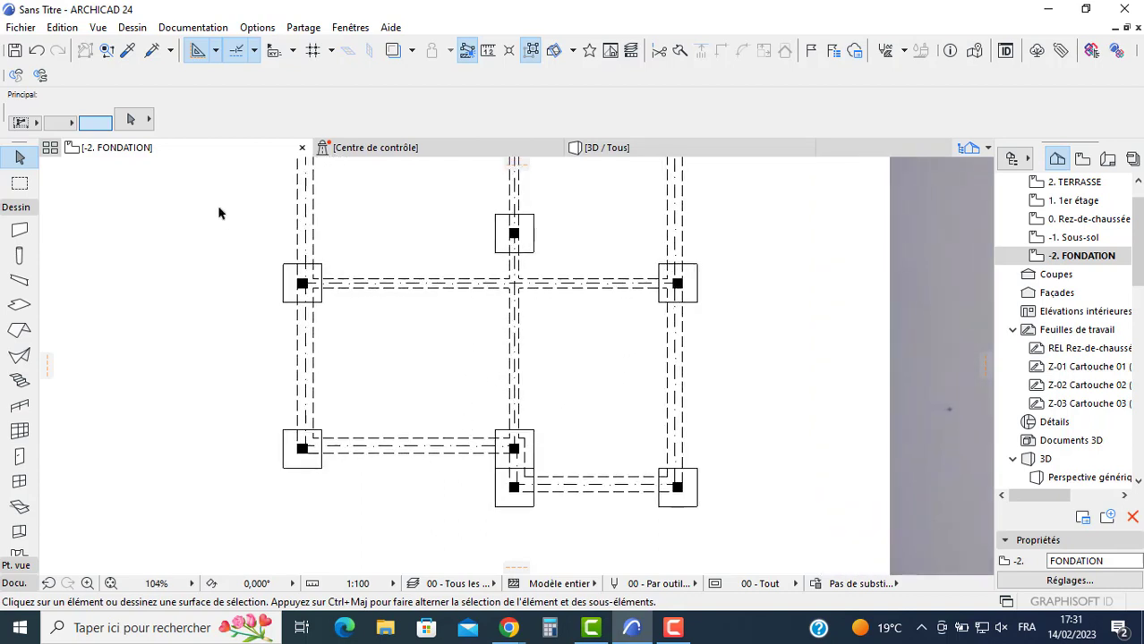
click(591, 149)
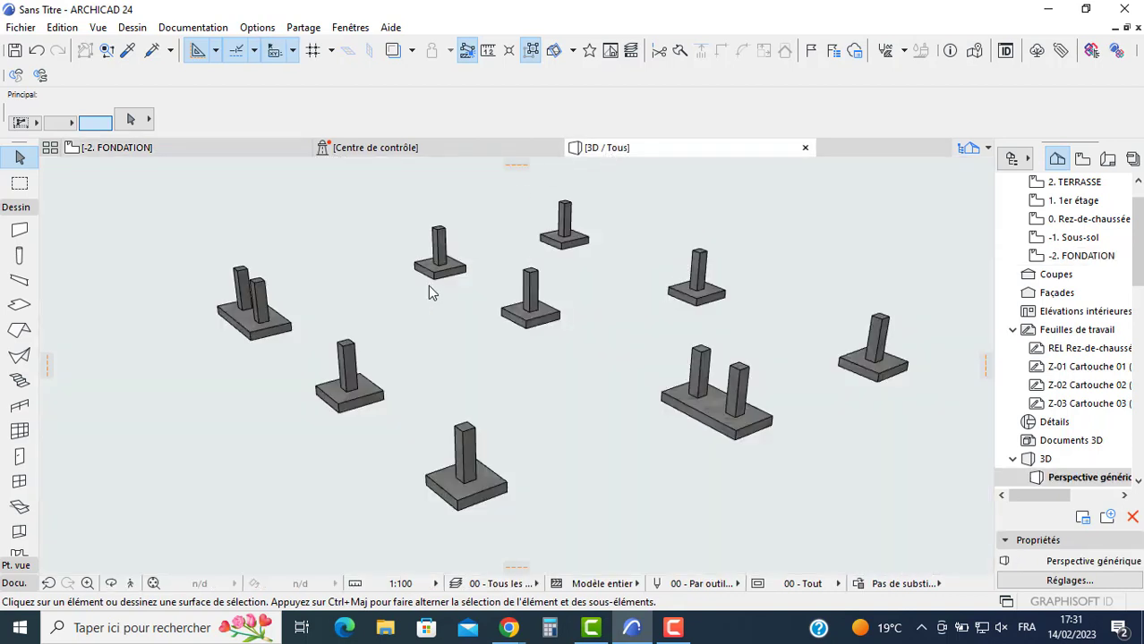
click(177, 148)
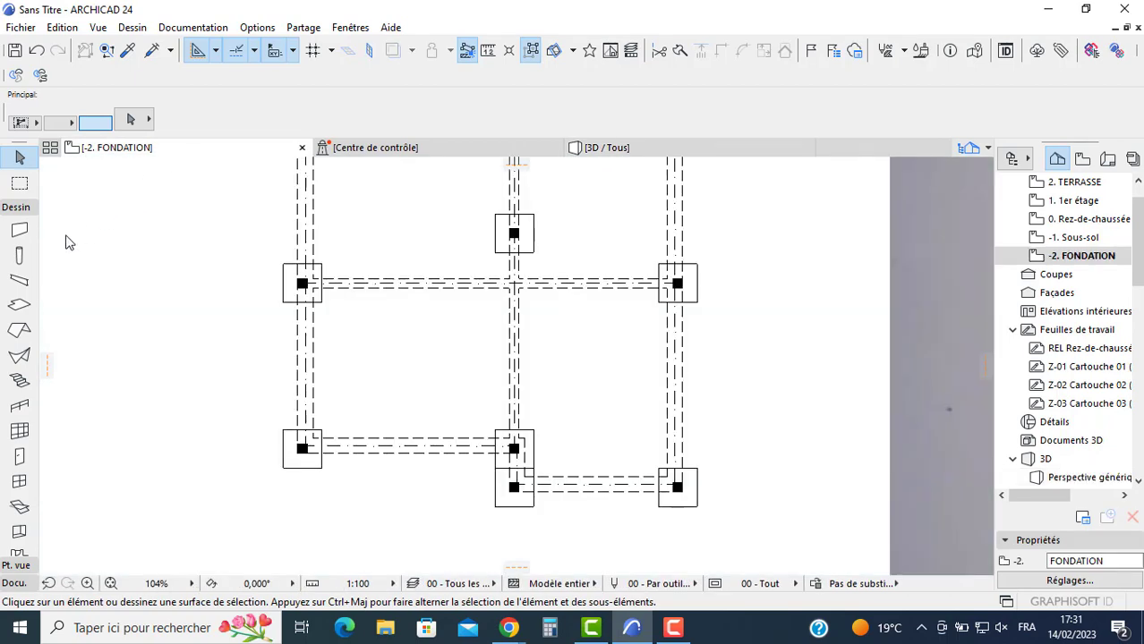
Step: Set the default slab's elevation to project zero to -1,4 and confirm the slab settings
click(17, 306)
key(ctrl+t)
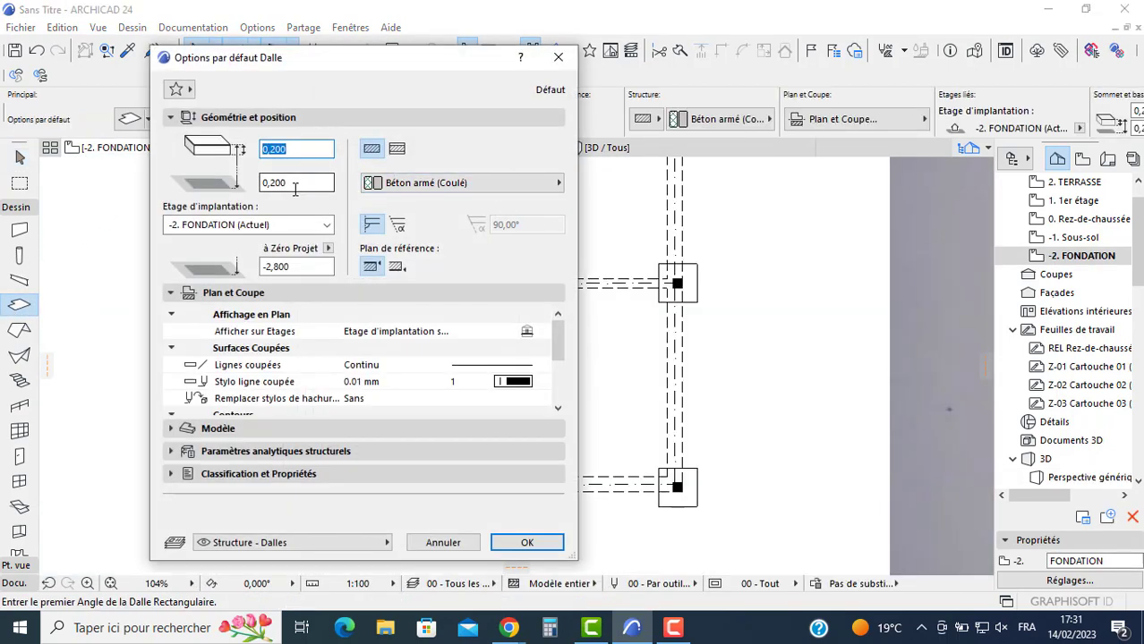
click(292, 270)
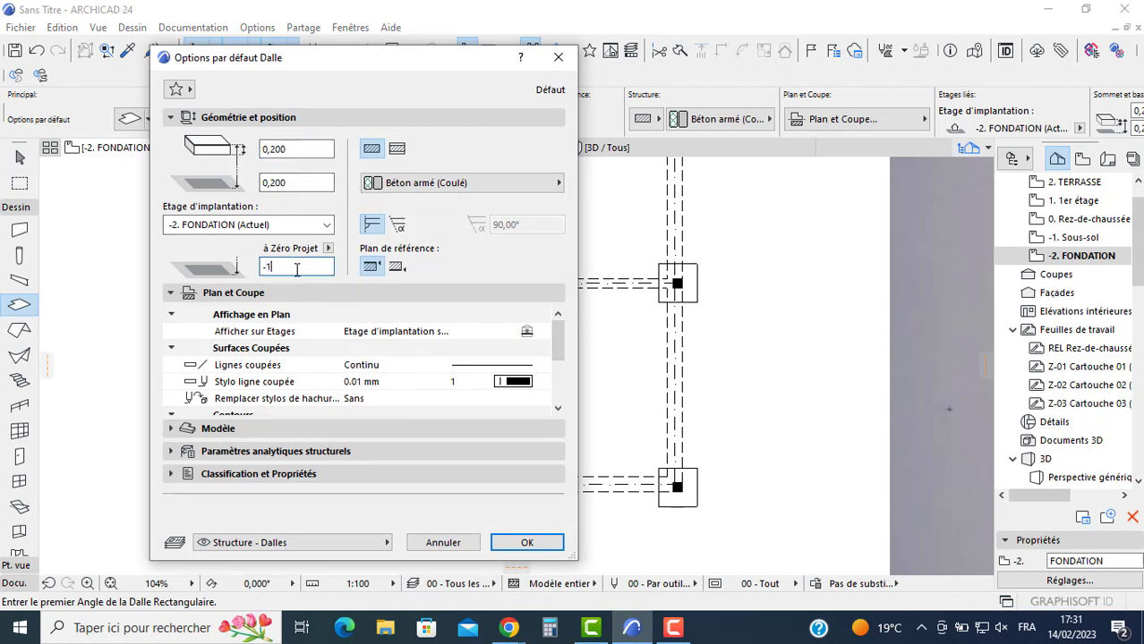
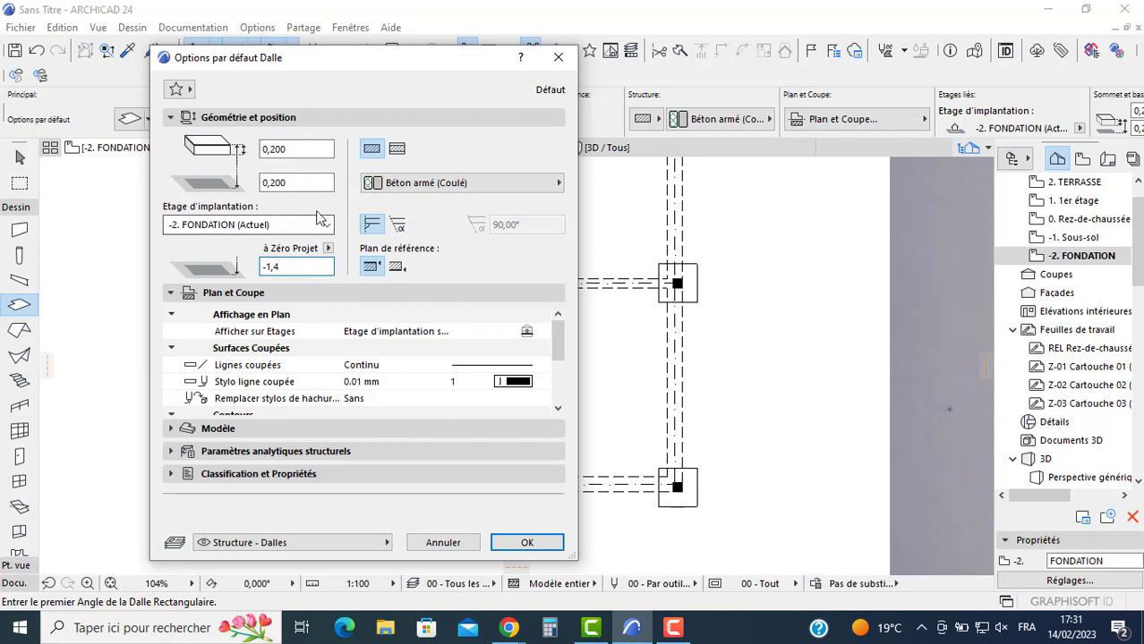
click(515, 543)
Step: Draw a rectangular slab from the top-left column's outer corner to the bottom-right column's outer corner
scroll(340, 340, down, 2)
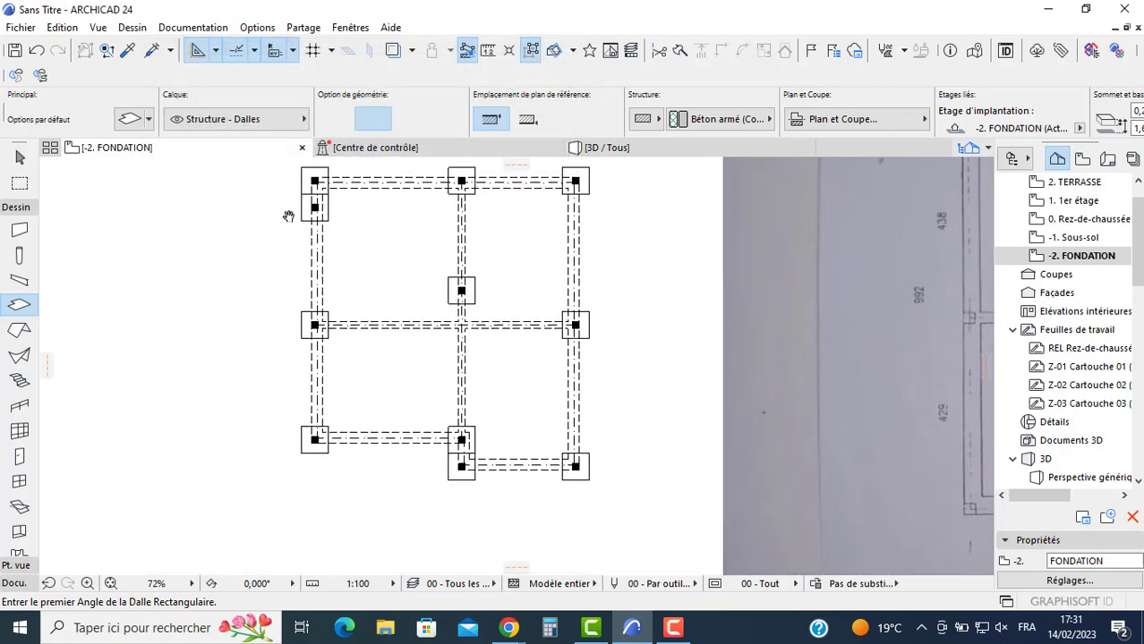
scroll(304, 199, up, 3)
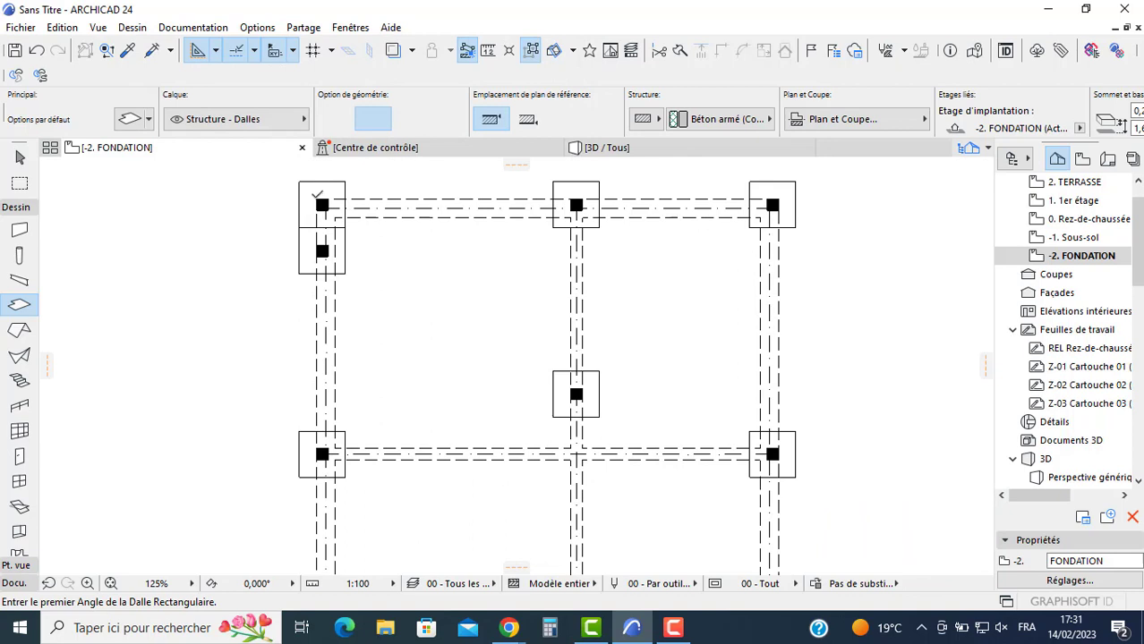
click(317, 196)
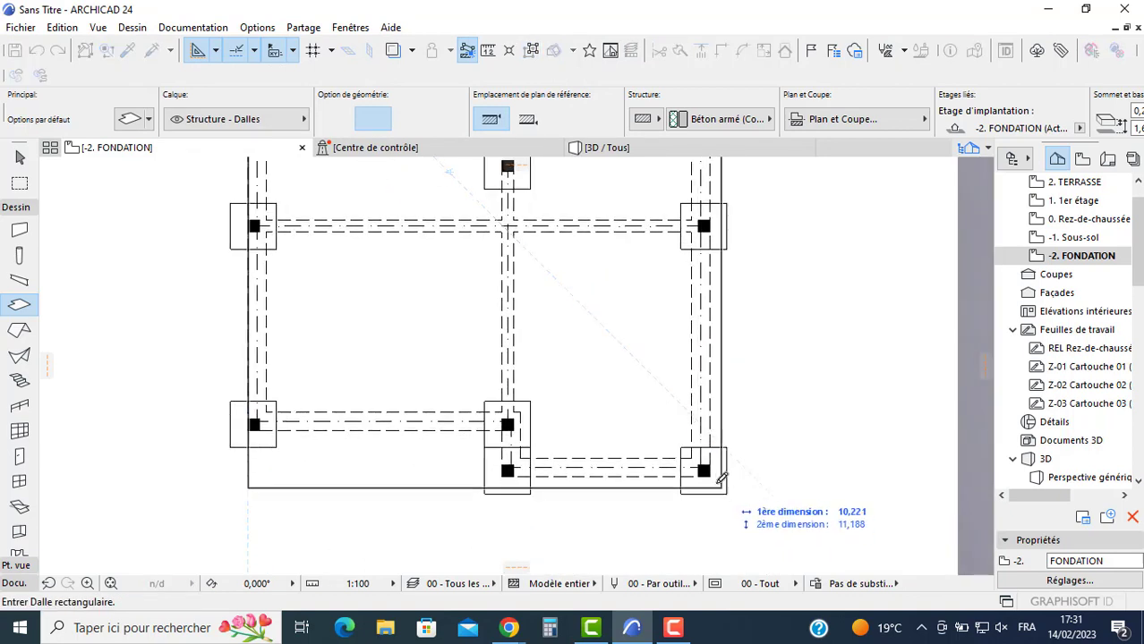
click(710, 476)
key(Escape)
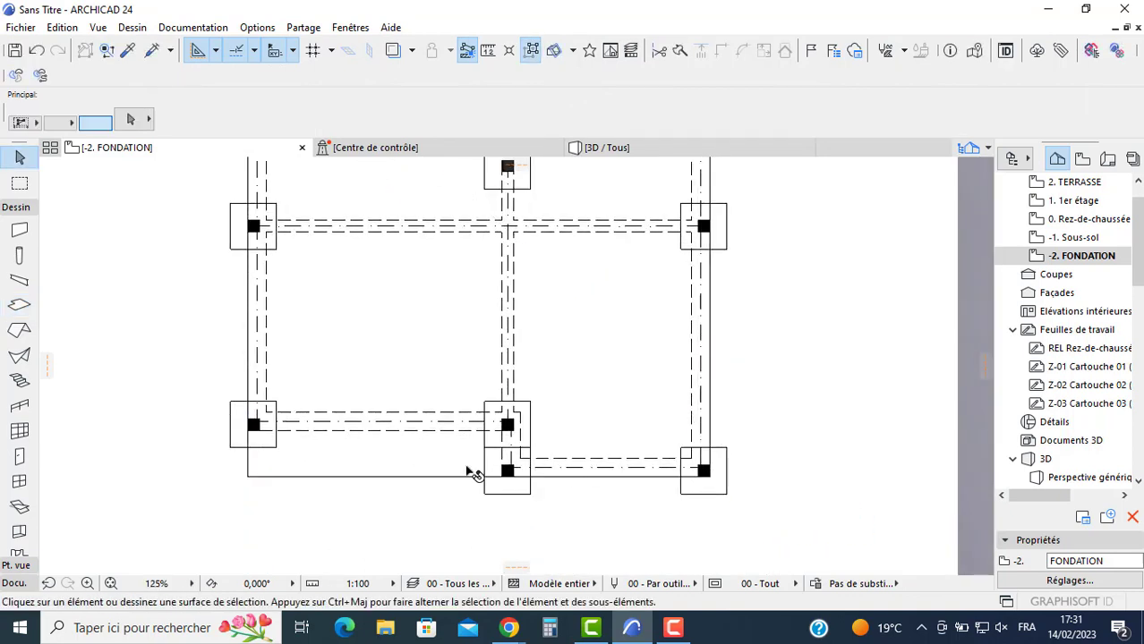
Step: Subtract the lower-left rectangle from the new slab so its outline follows the perimeter beams, and clear the selection
click(420, 476)
click(248, 477)
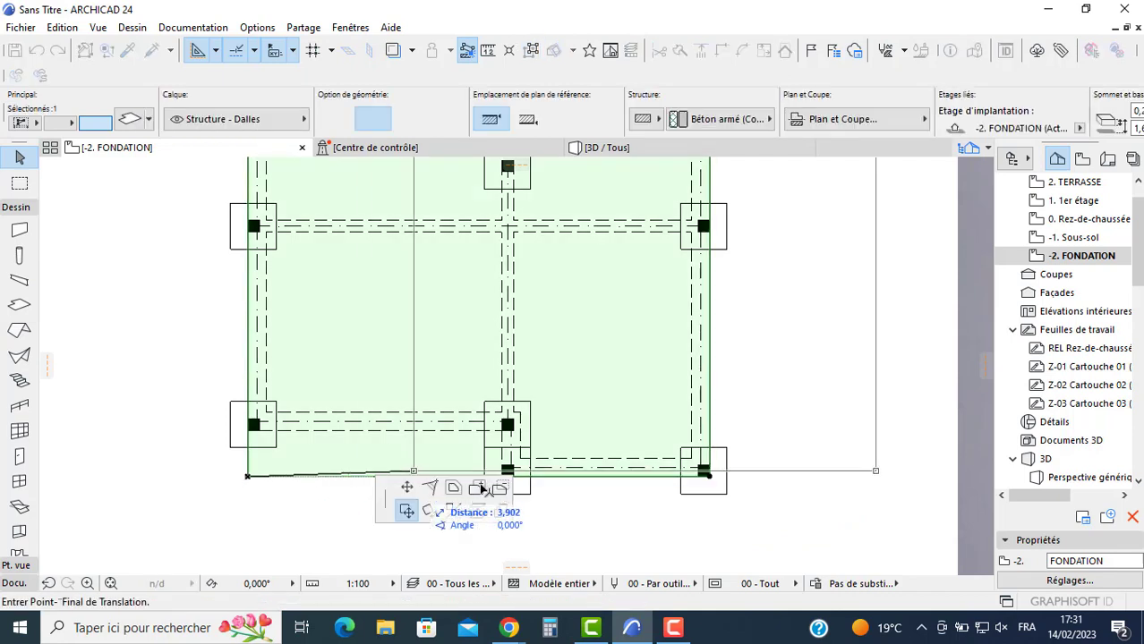
click(501, 489)
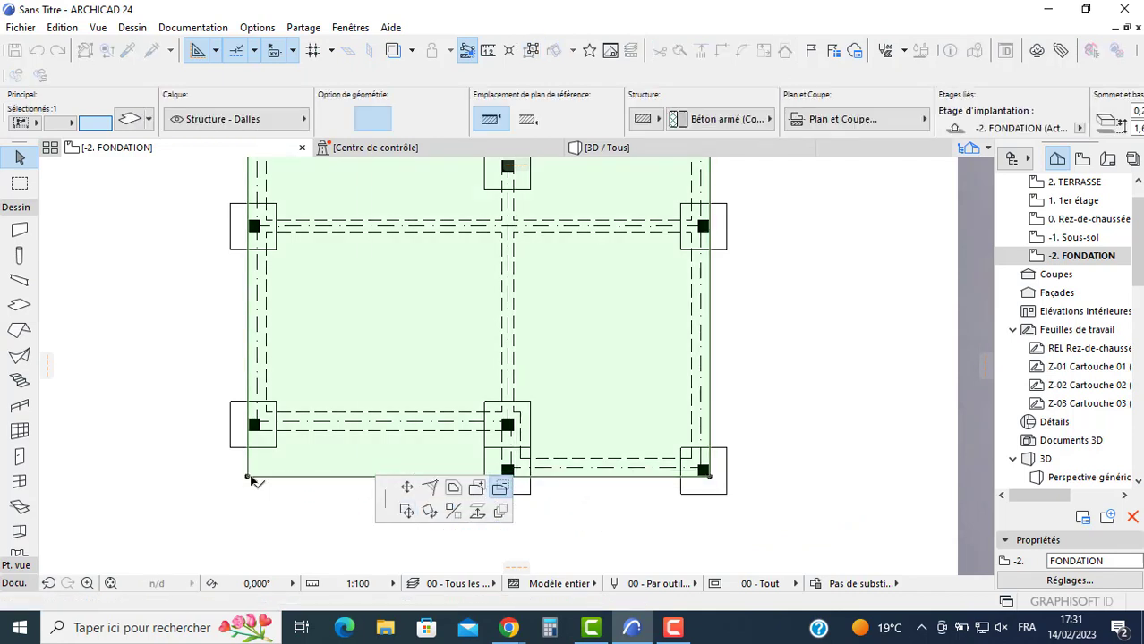
click(249, 477)
click(503, 432)
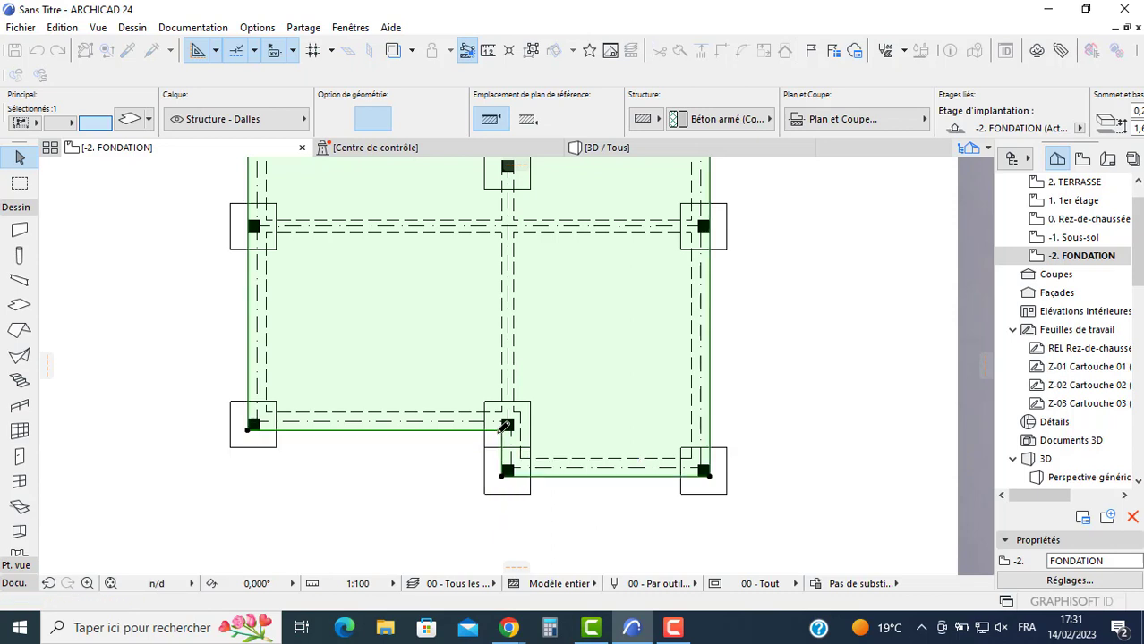
middle_drag(444, 448, 444, 394)
key(Escape)
click(499, 434)
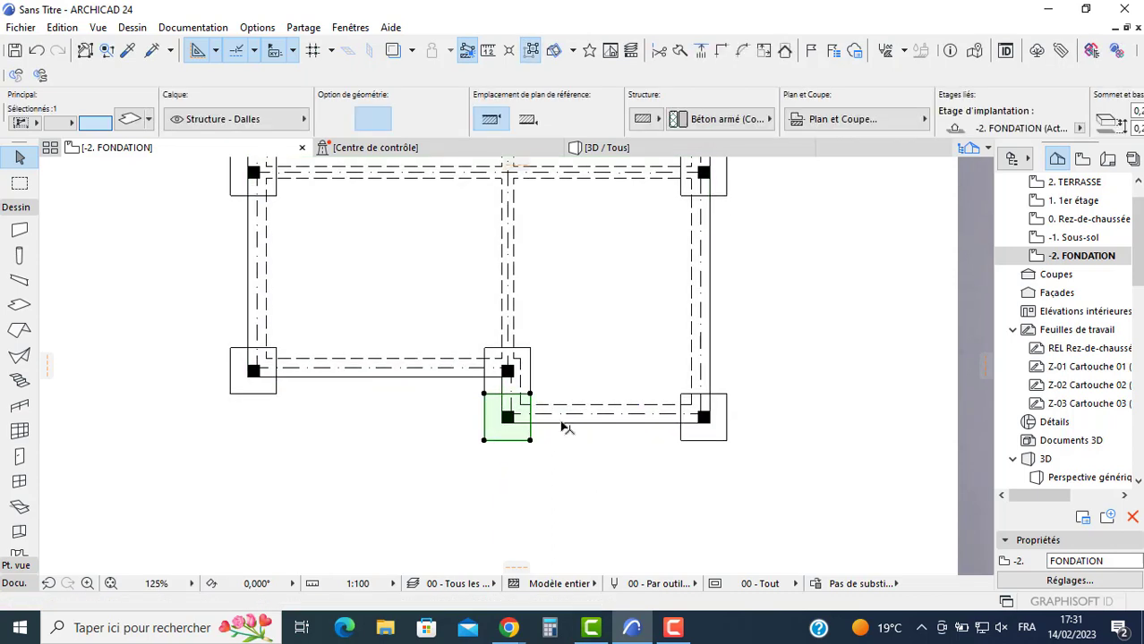
key(Escape)
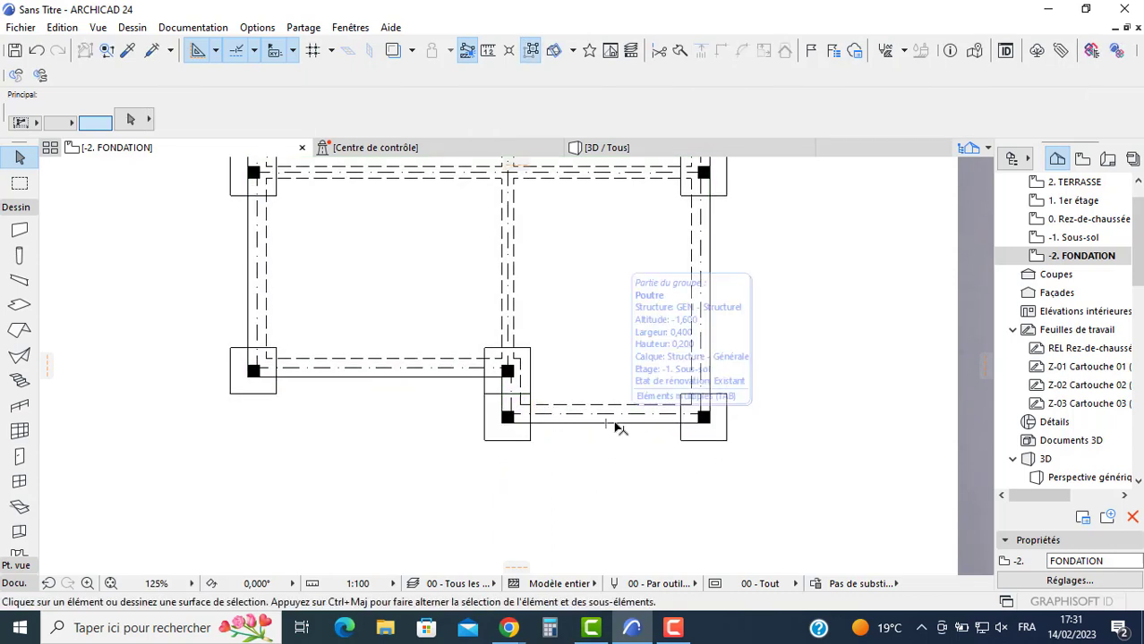
Step: Split all slabs along the lower-right beam's outer edge and delete the two footing parts projecting below it
click(19, 306)
key(ctrl+a)
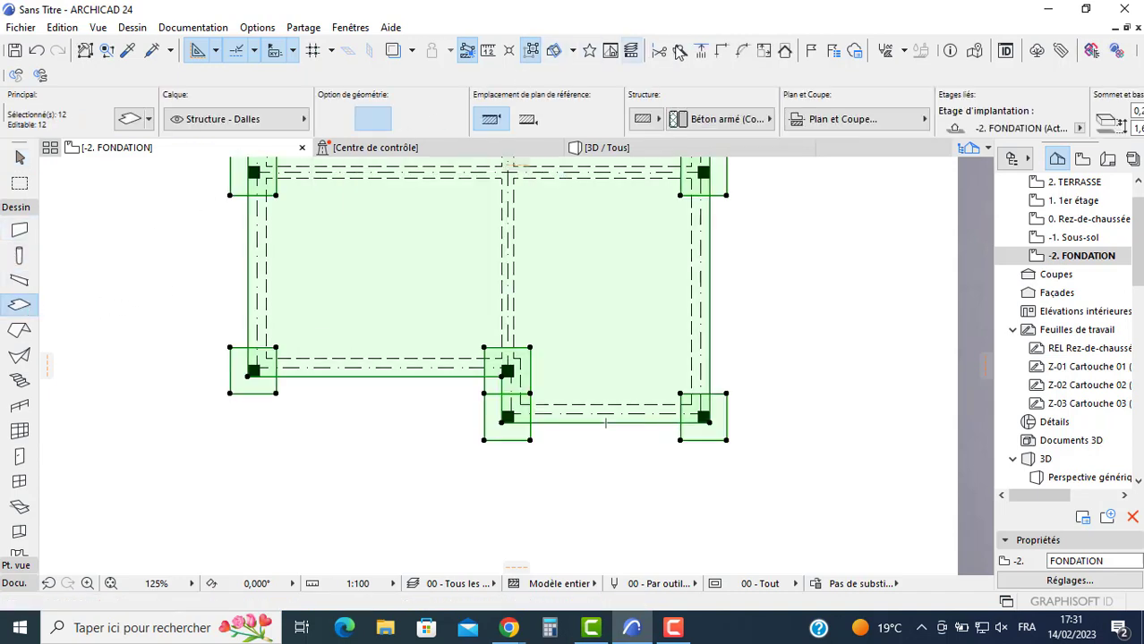
click(680, 53)
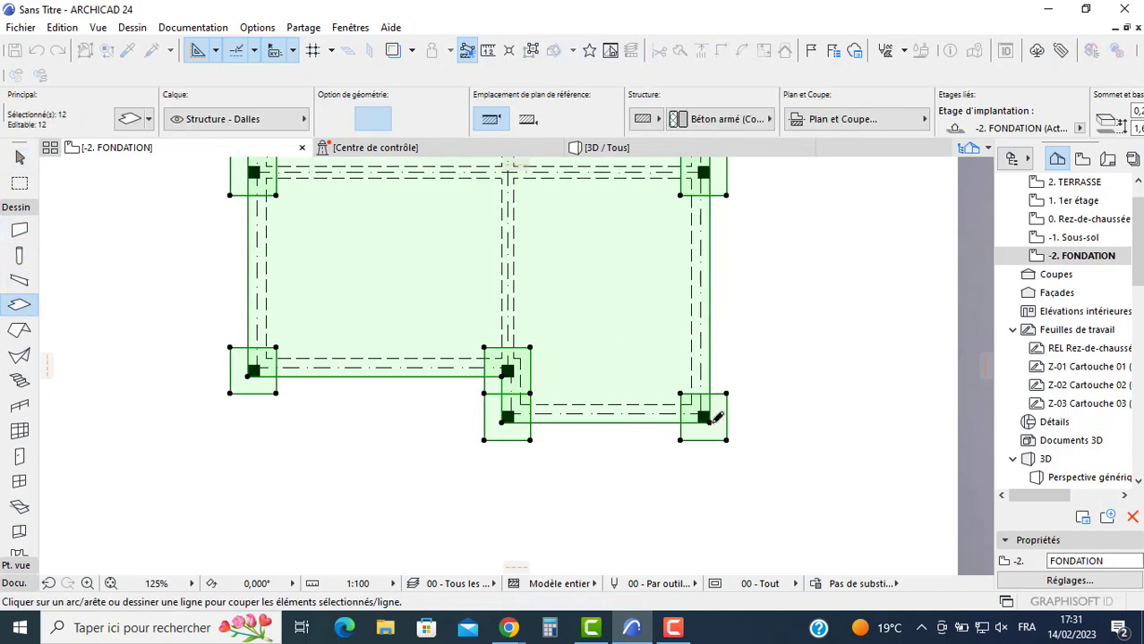
click(710, 422)
click(631, 423)
click(627, 463)
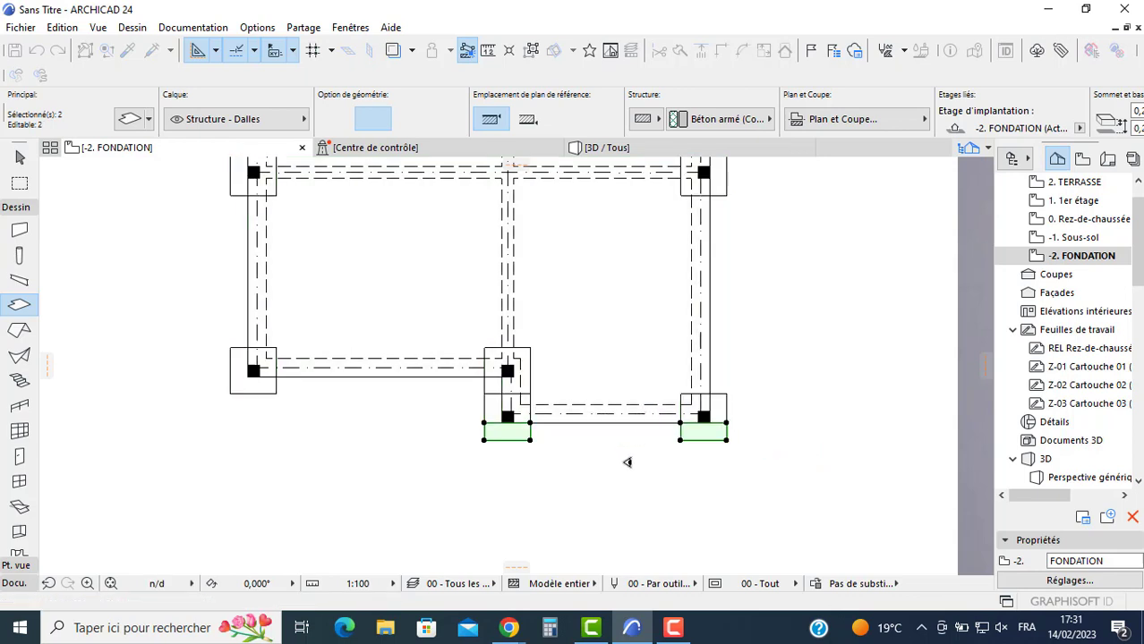
key(Delete)
key(ctrl+z)
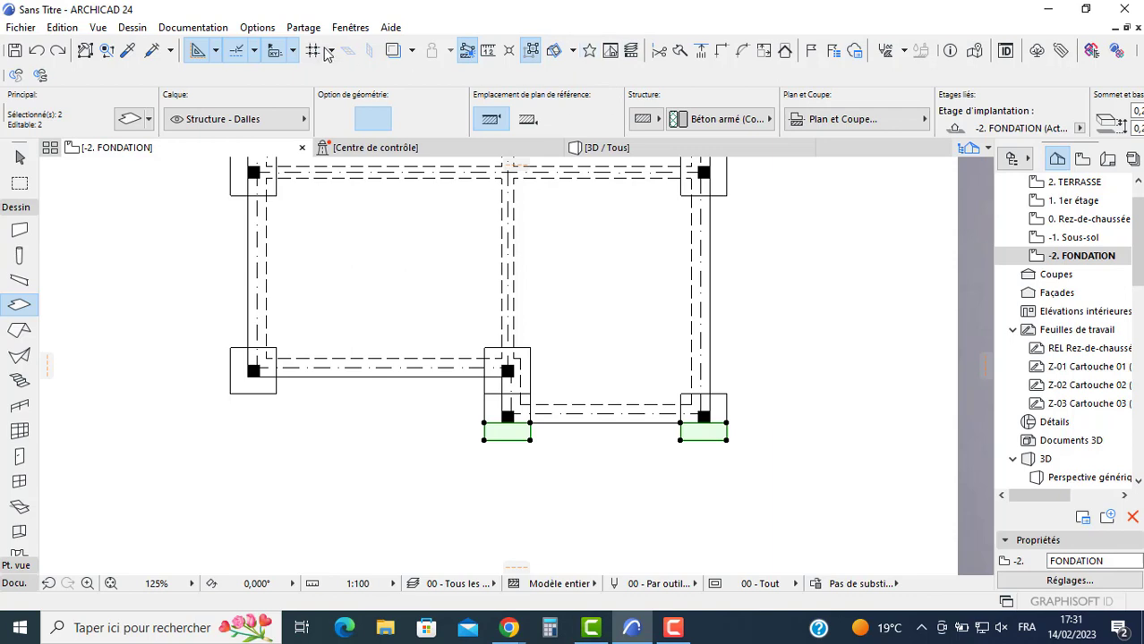
key(Delete)
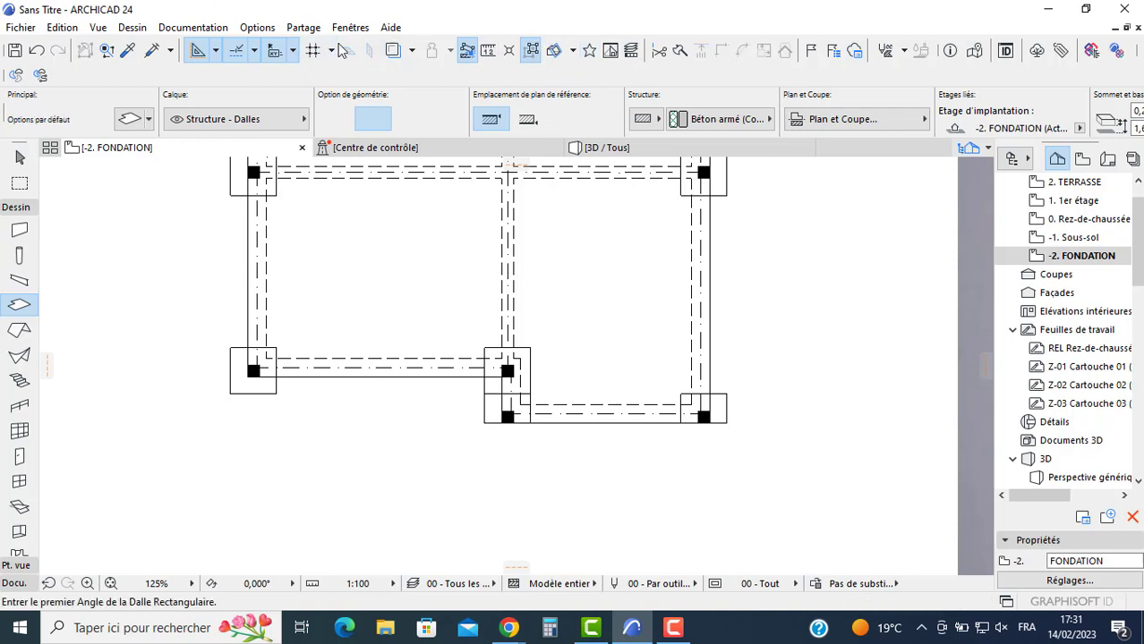
Step: Split all slabs along the right perimeter edge and delete the footing parts projecting beyond it
key(ctrl+a)
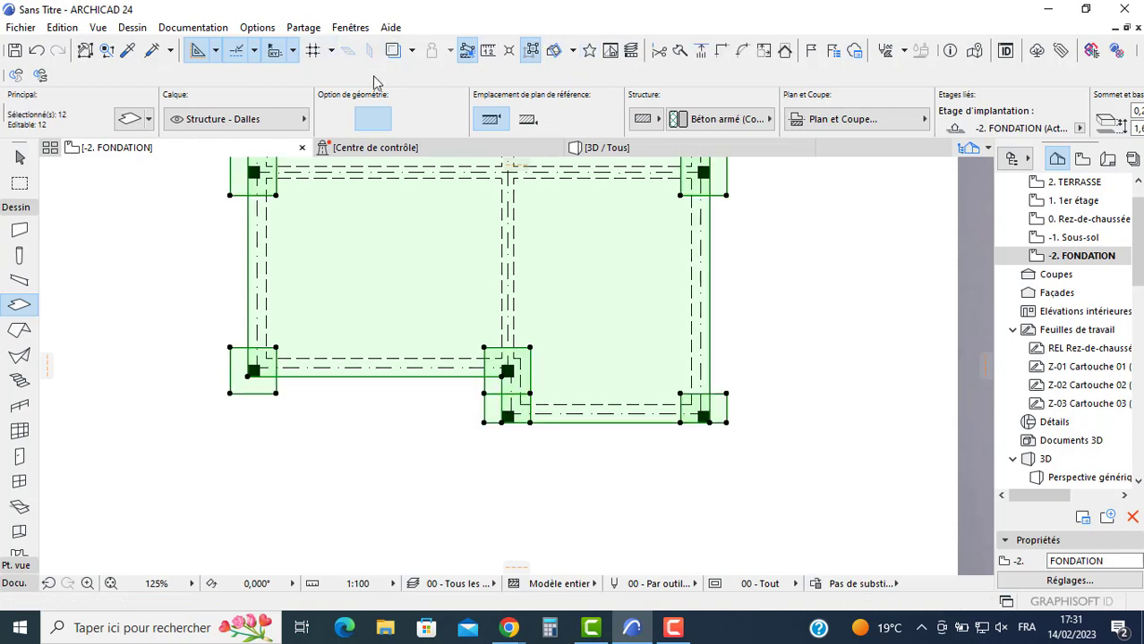
click(680, 57)
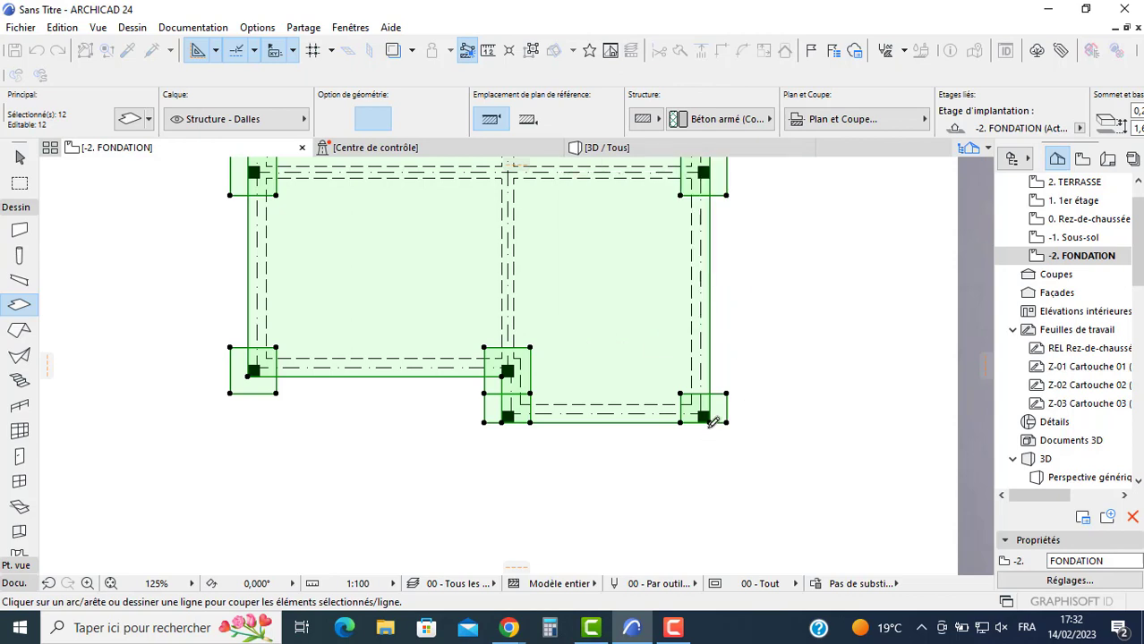
click(713, 420)
key(Escape)
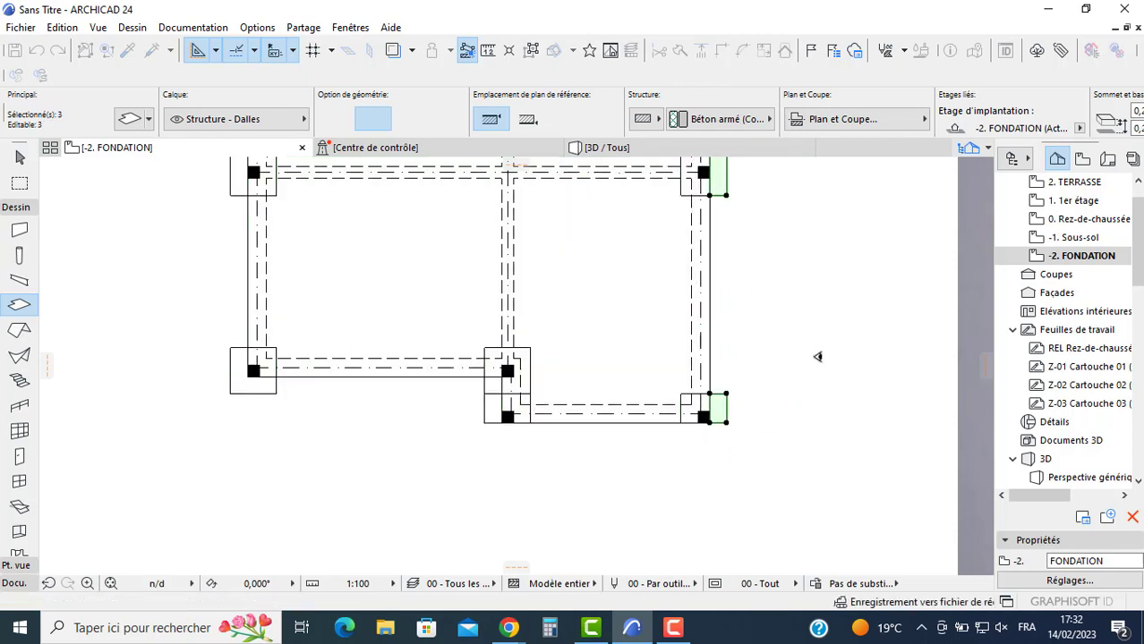
middle_drag(617, 350, 637, 384)
Step: Split all slabs along the left perimeter edge and delete the footing parts projecting beyond it
key(ctrl+a)
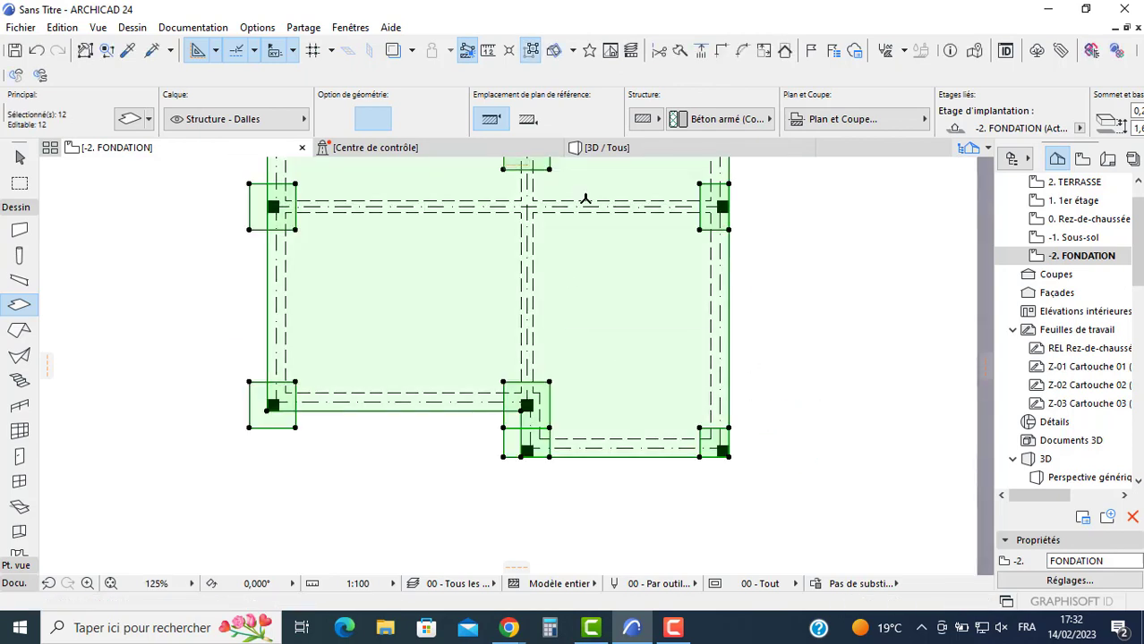
click(679, 52)
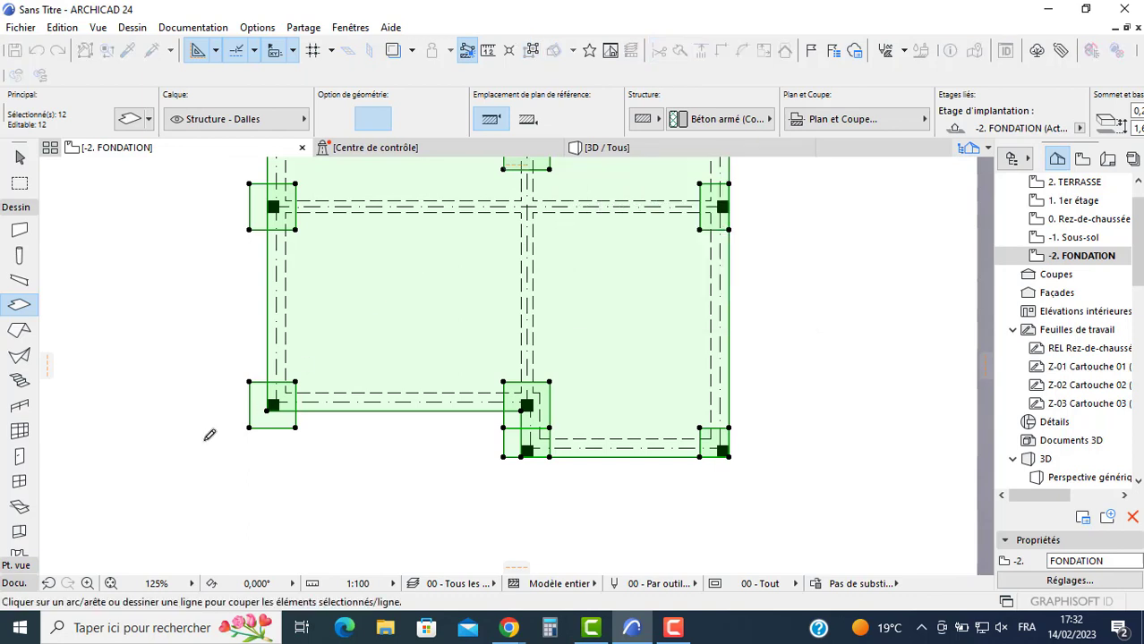
scroll(296, 407, up, 1)
scroll(296, 407, up, 1)
click(259, 408)
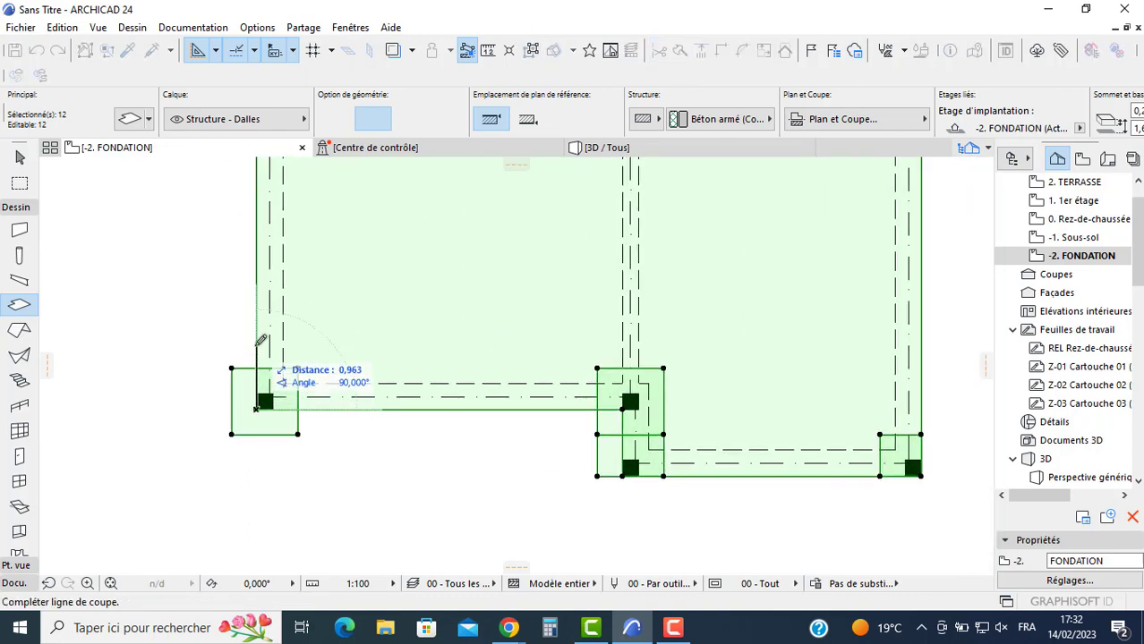
click(261, 358)
click(209, 347)
key(Escape)
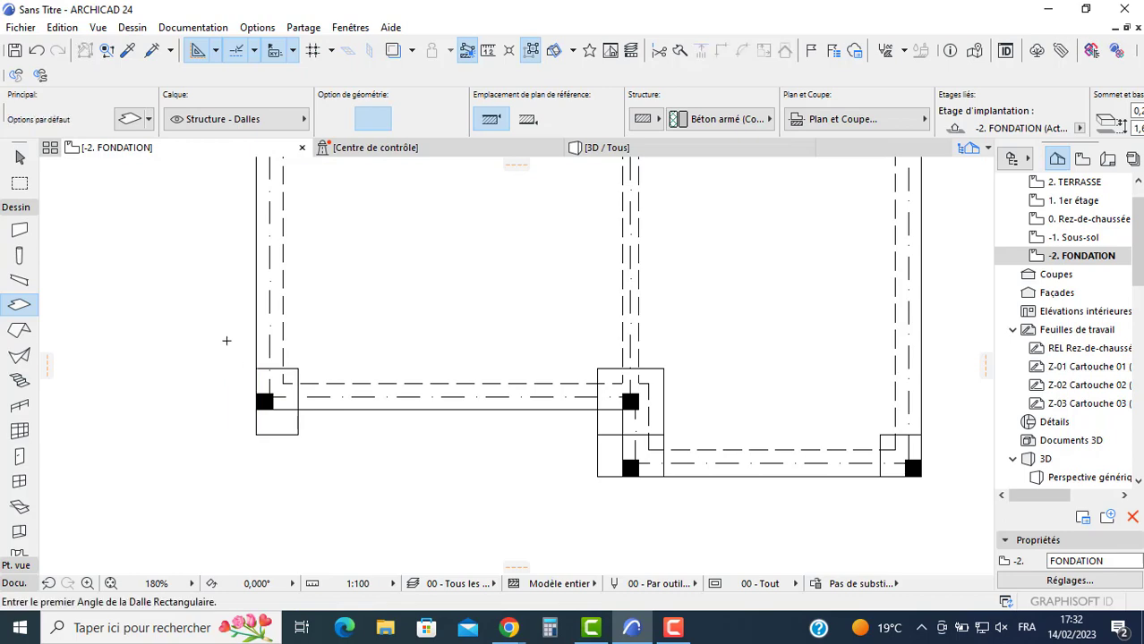
Step: Split all slabs along the upper perimeter edge and delete the footing parts projecting above it
scroll(327, 552, down, 4)
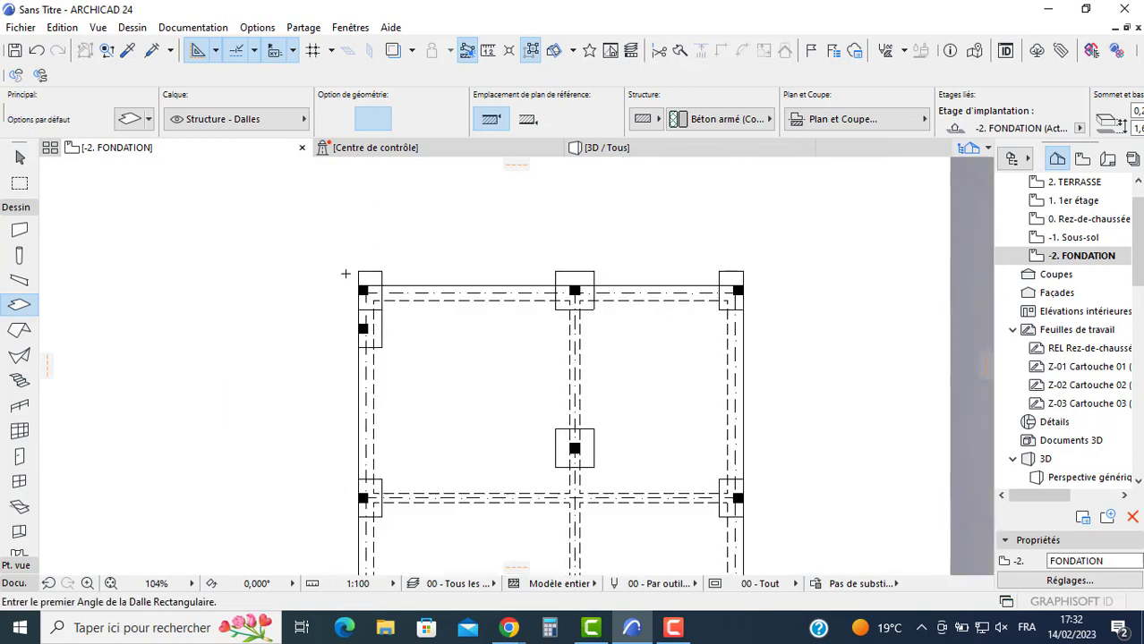
key(ctrl+a)
click(681, 50)
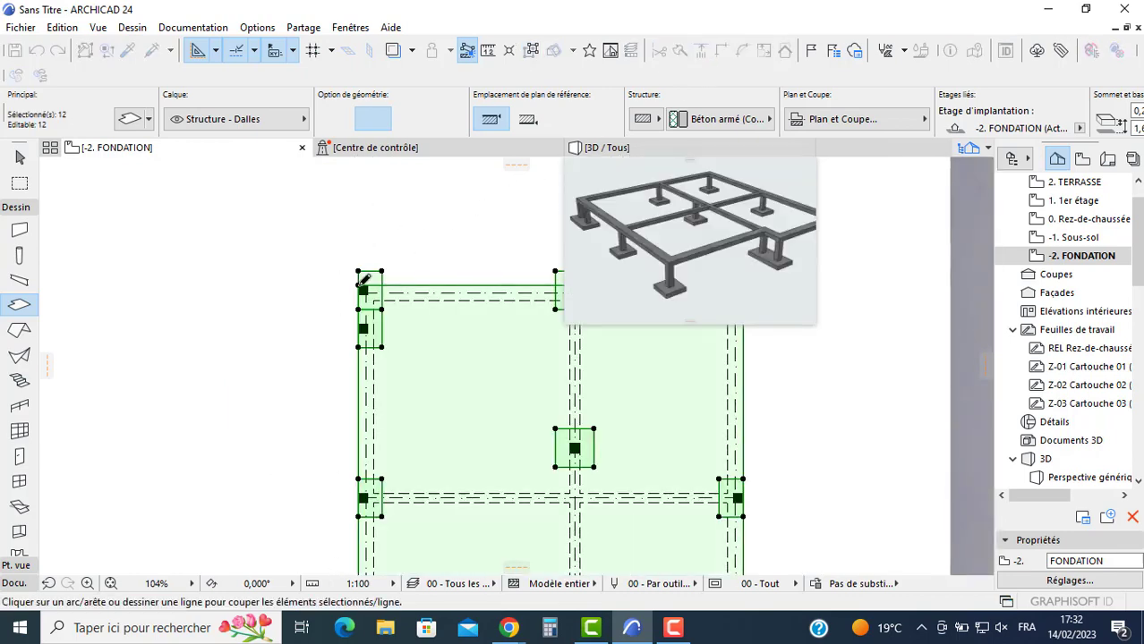
scroll(363, 283, up, 2)
click(359, 284)
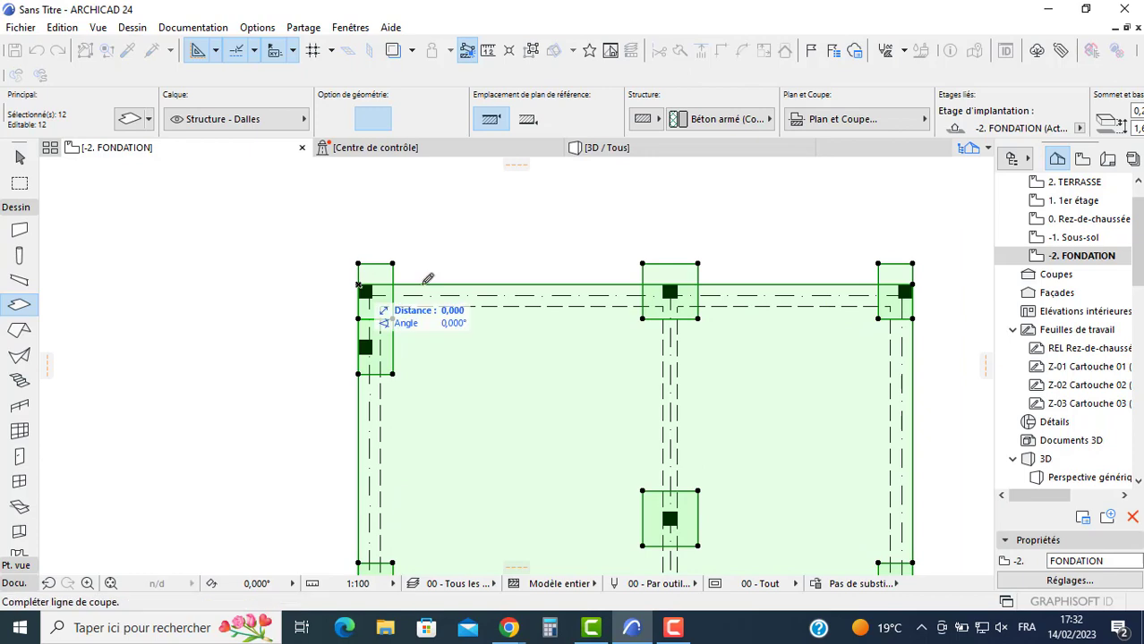
click(911, 285)
click(892, 235)
key(Escape)
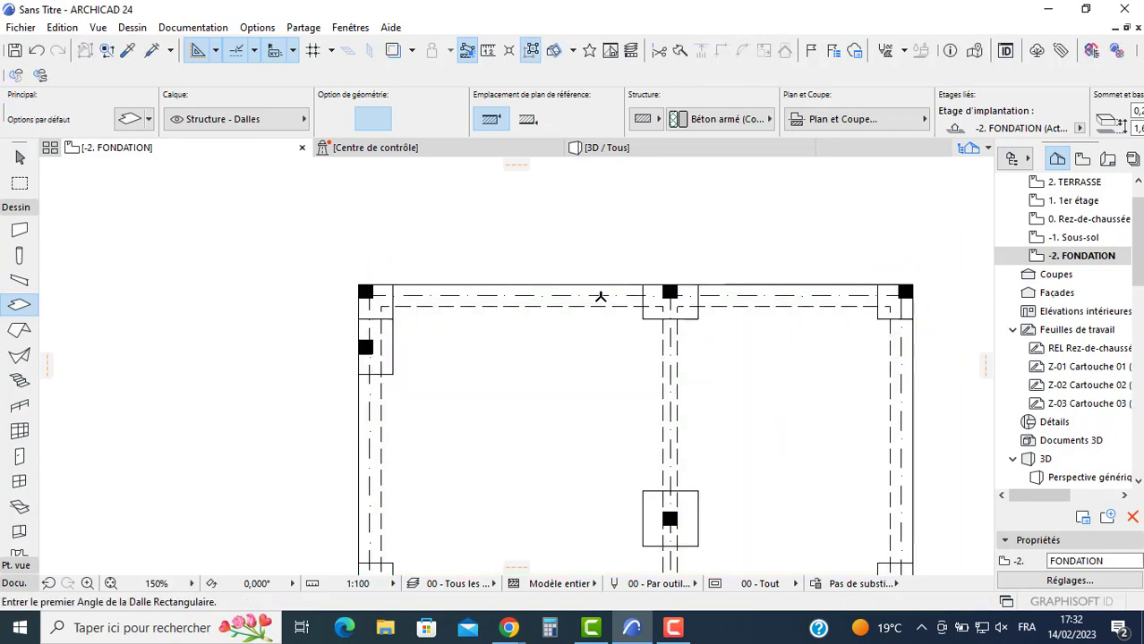
Step: Leave the slab tool and inspect the trimmed footings in plan and in the 3D view
scroll(455, 327, down, 3)
scroll(422, 294, down, 5)
scroll(493, 426, up, 3)
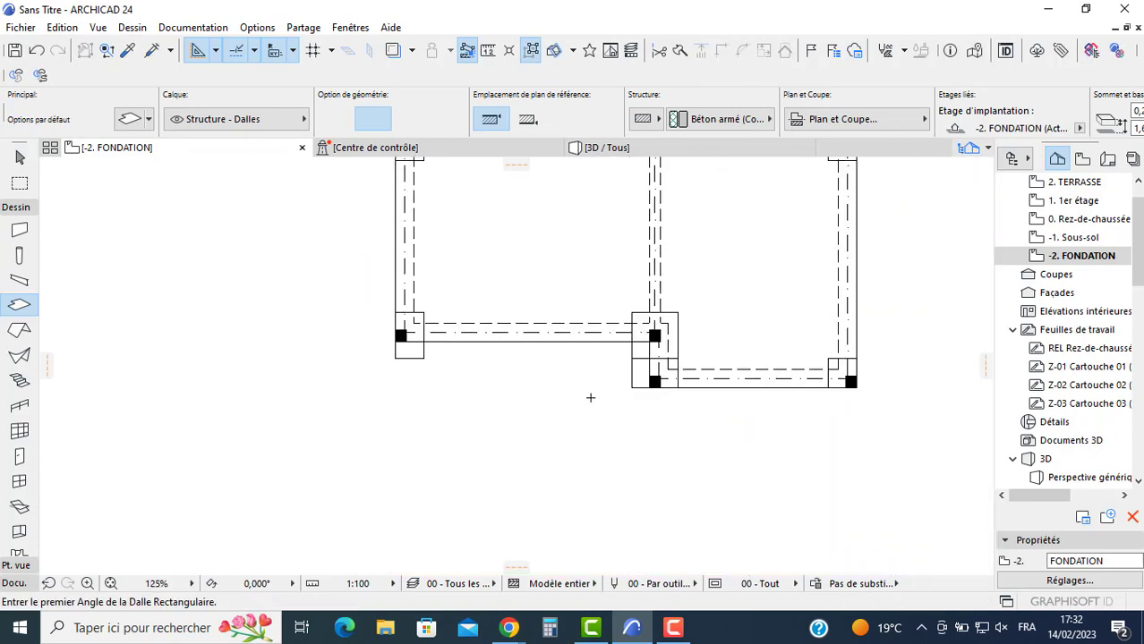
key(Escape)
scroll(542, 367, down, 2)
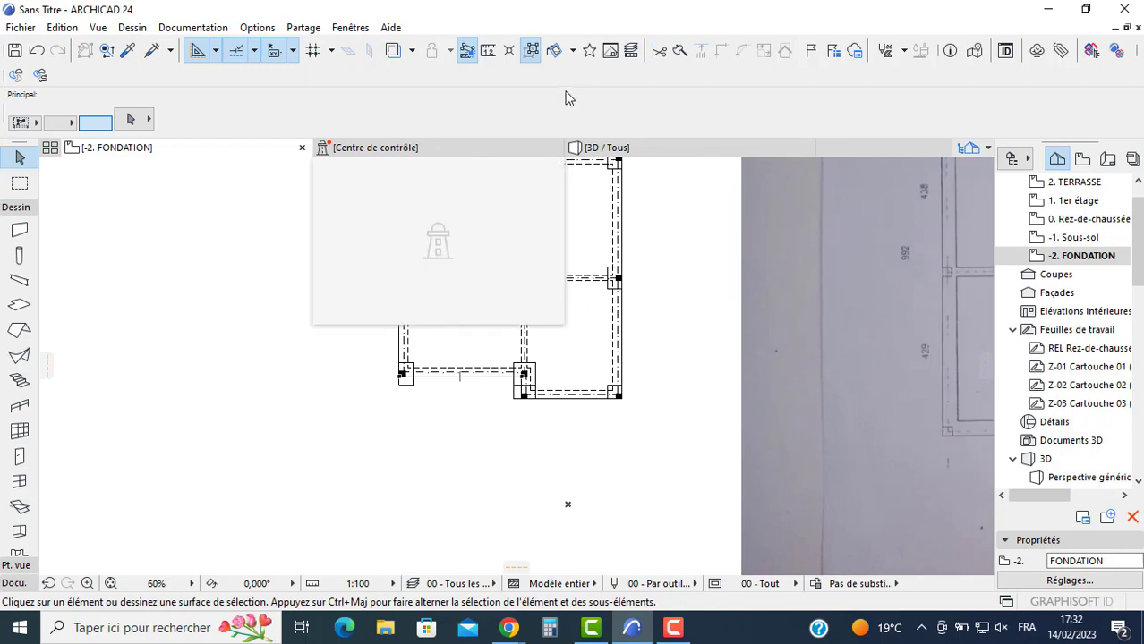
click(606, 147)
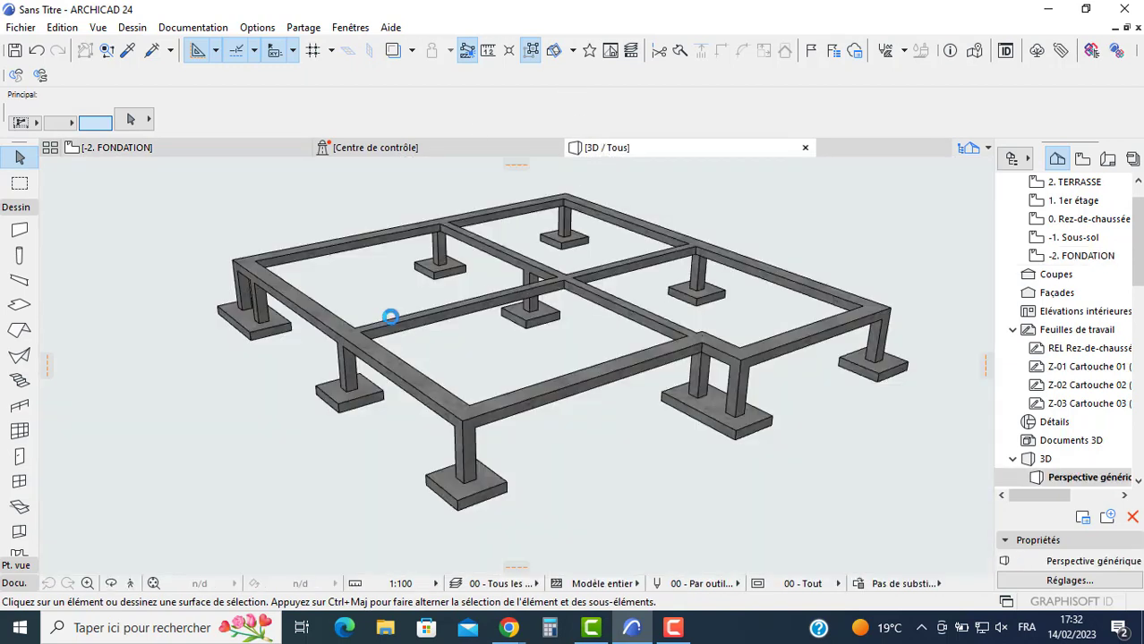
Step: Return to the FONDATION plan and select all the foundation columns
click(114, 147)
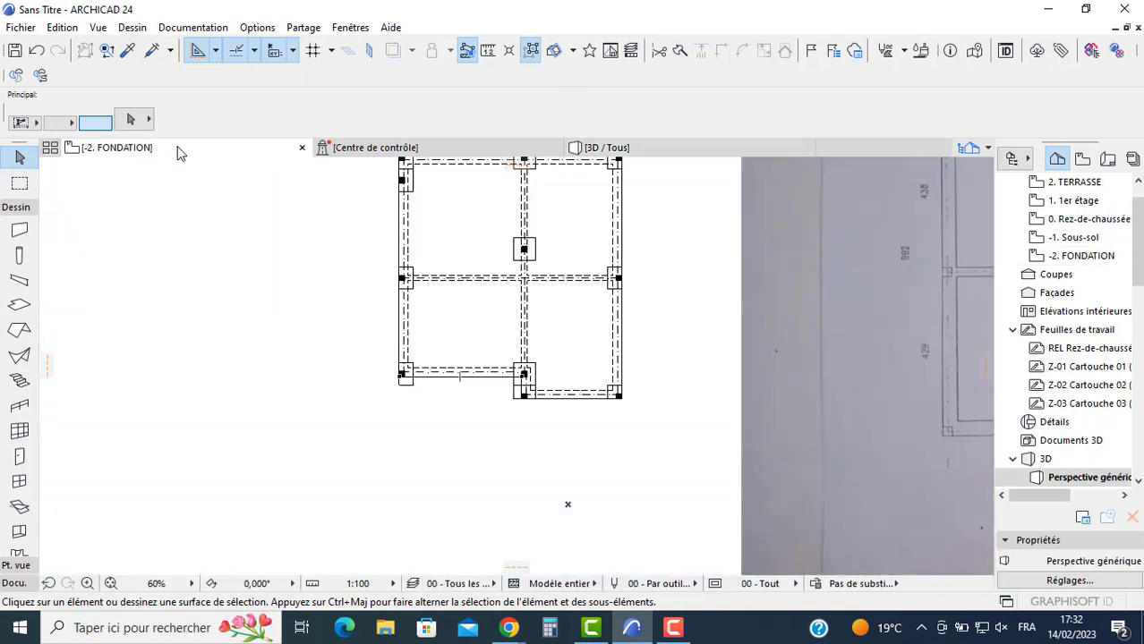
click(20, 257)
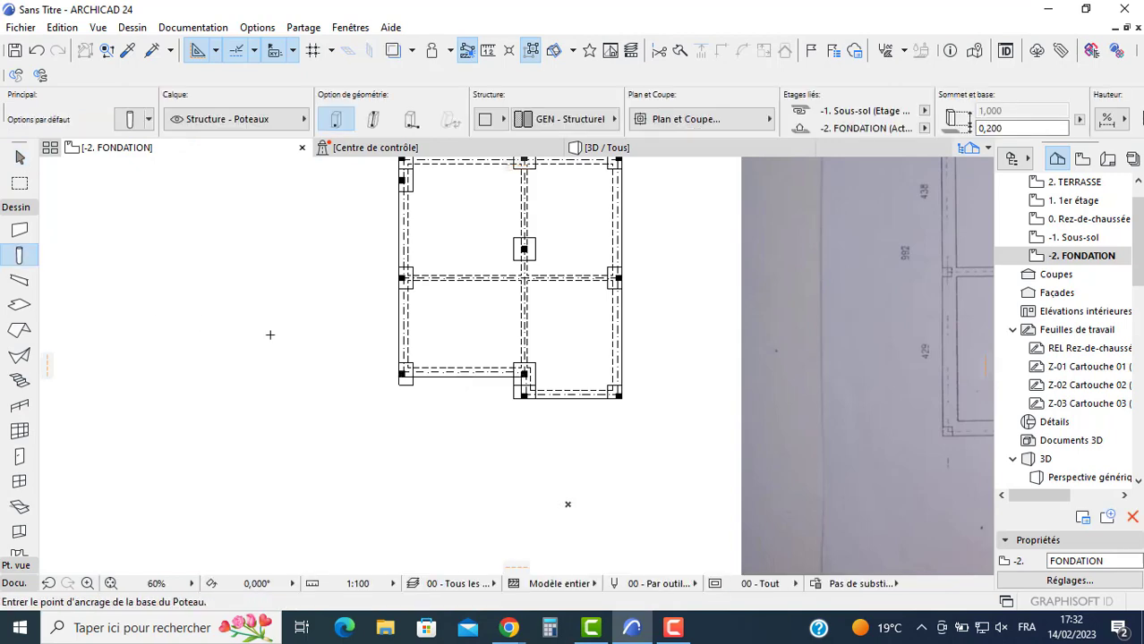
key(ctrl+a)
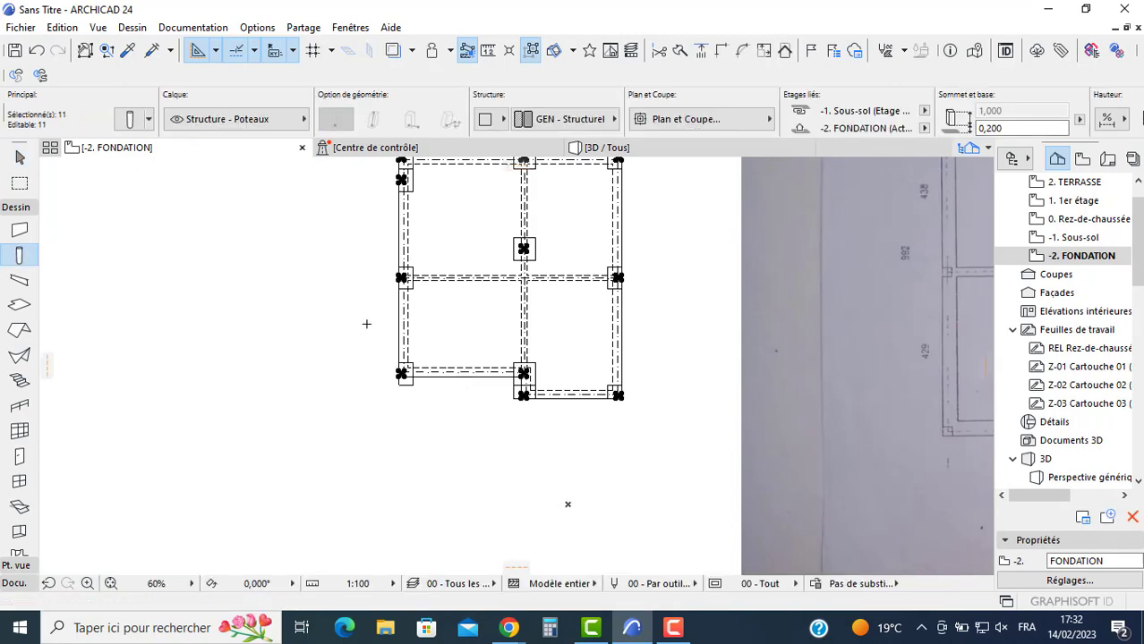
Step: Copy the foundation columns together with the scanned plan image and paste them at their original location on the -1. Sous-sol storey
scroll(391, 320, down, 3)
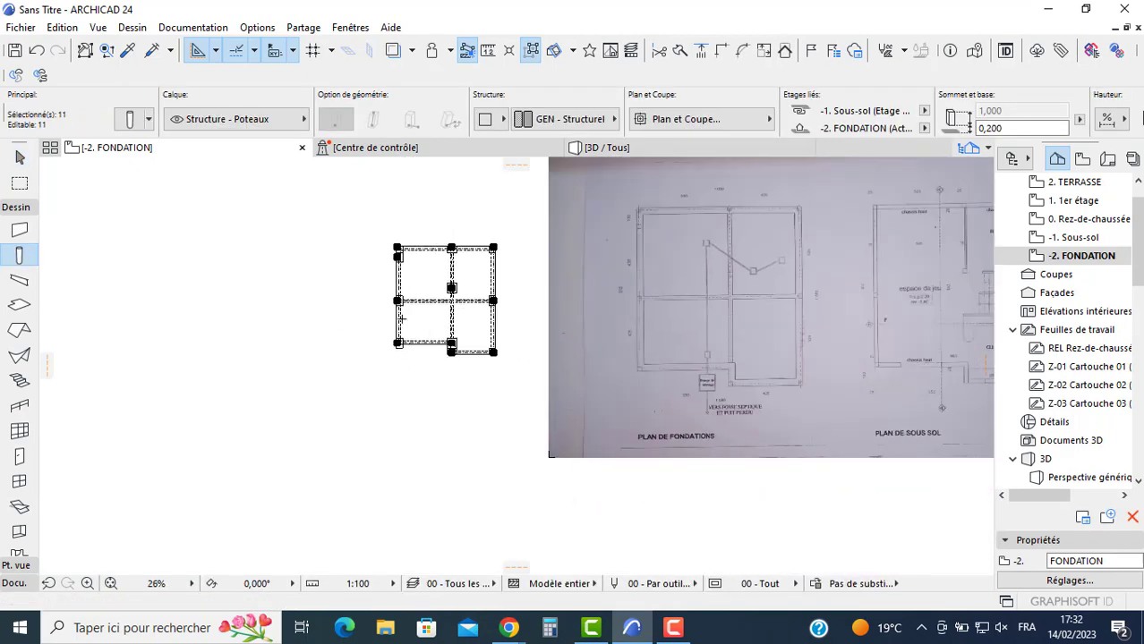
shift+click(572, 322)
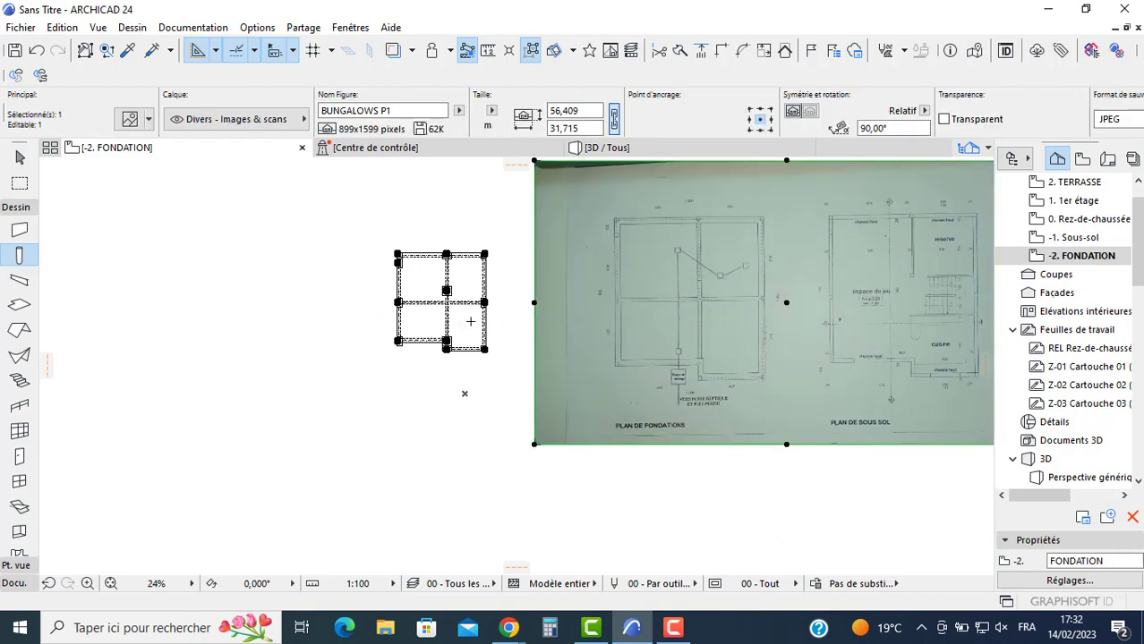
double_click(1075, 242)
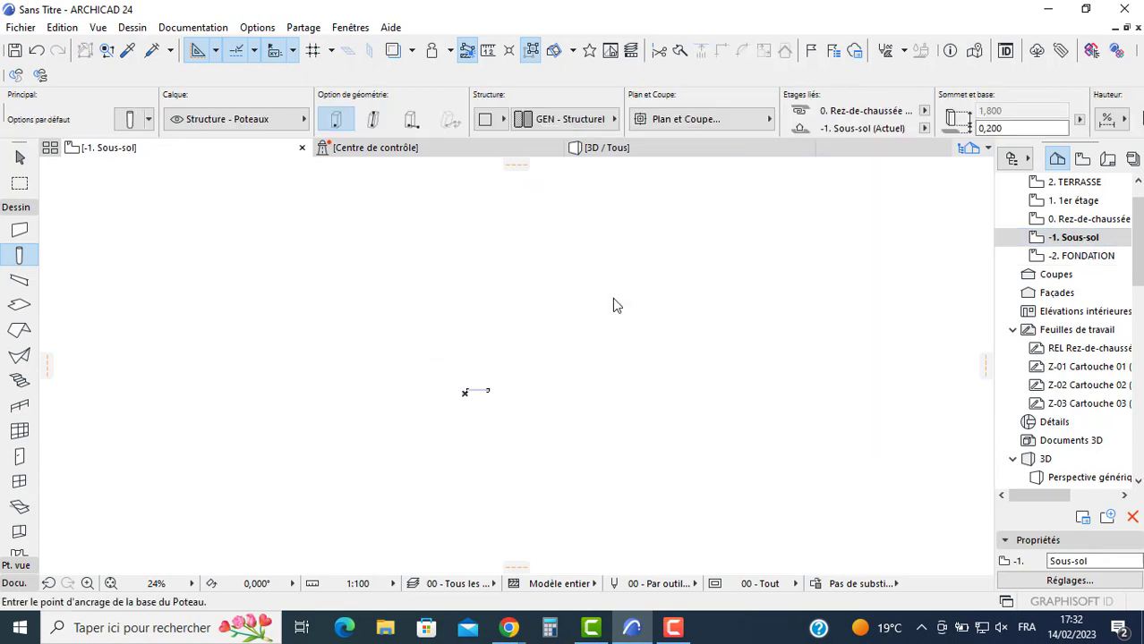
key(ctrl+v)
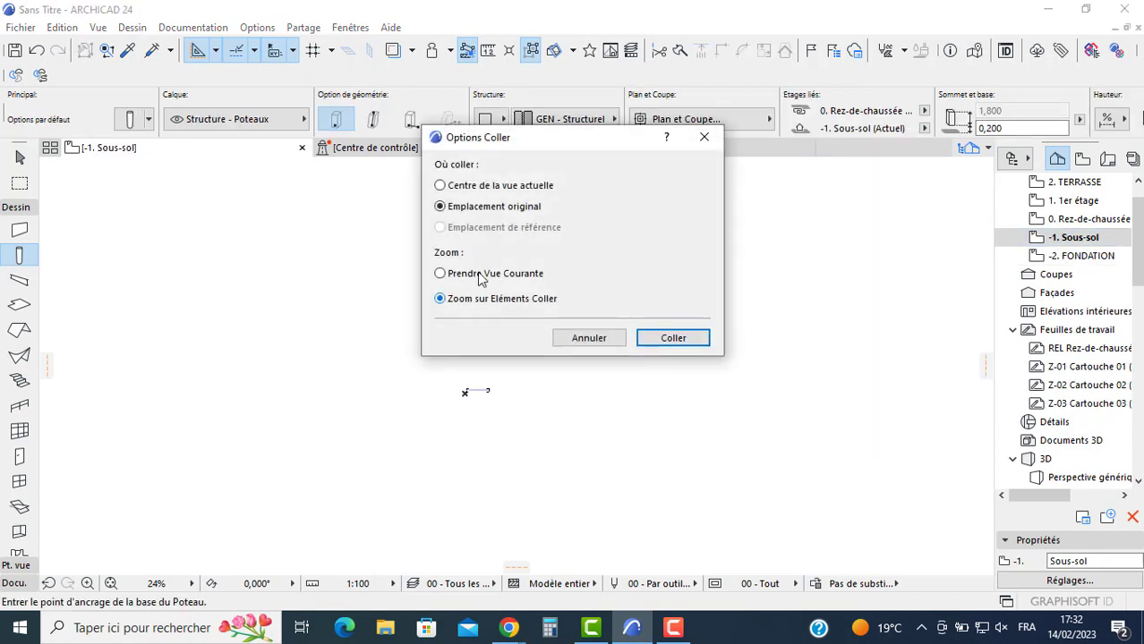
click(666, 342)
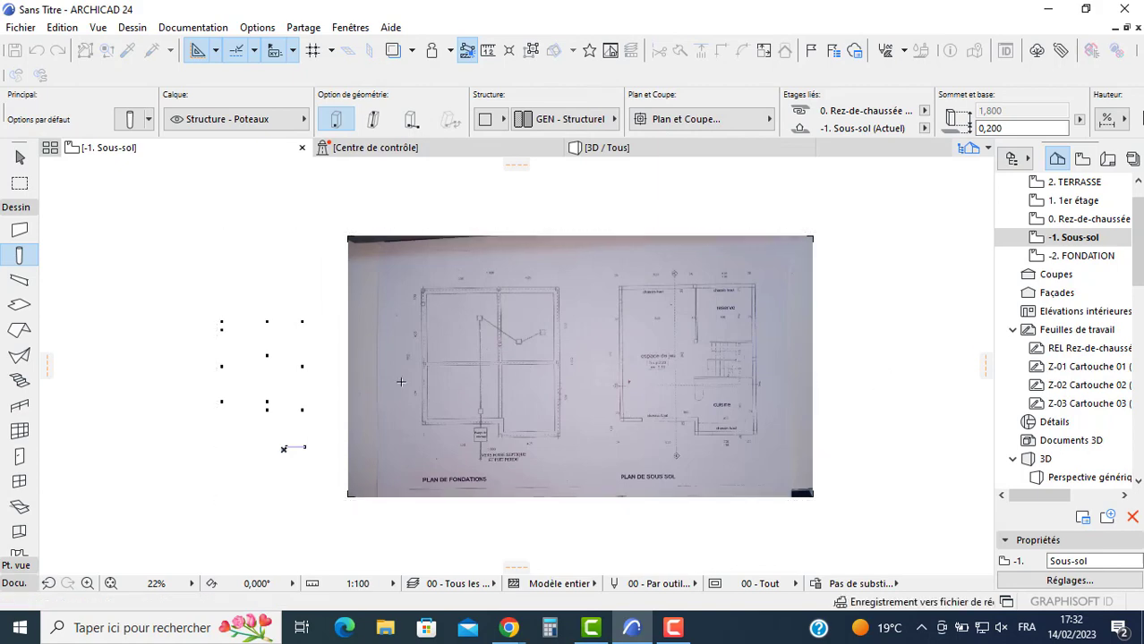
Step: Examine the basement plan on the pasted scan, including the ceiling height and level noted for the "espace de jeu"
scroll(401, 383, up, 3)
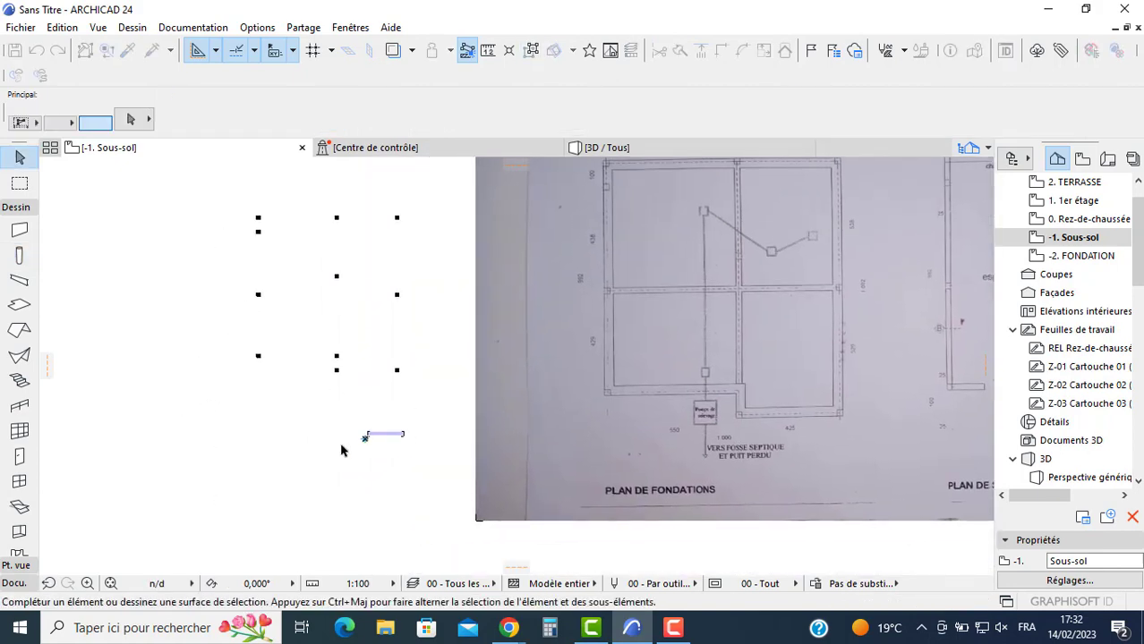
middle_drag(473, 391, 358, 361)
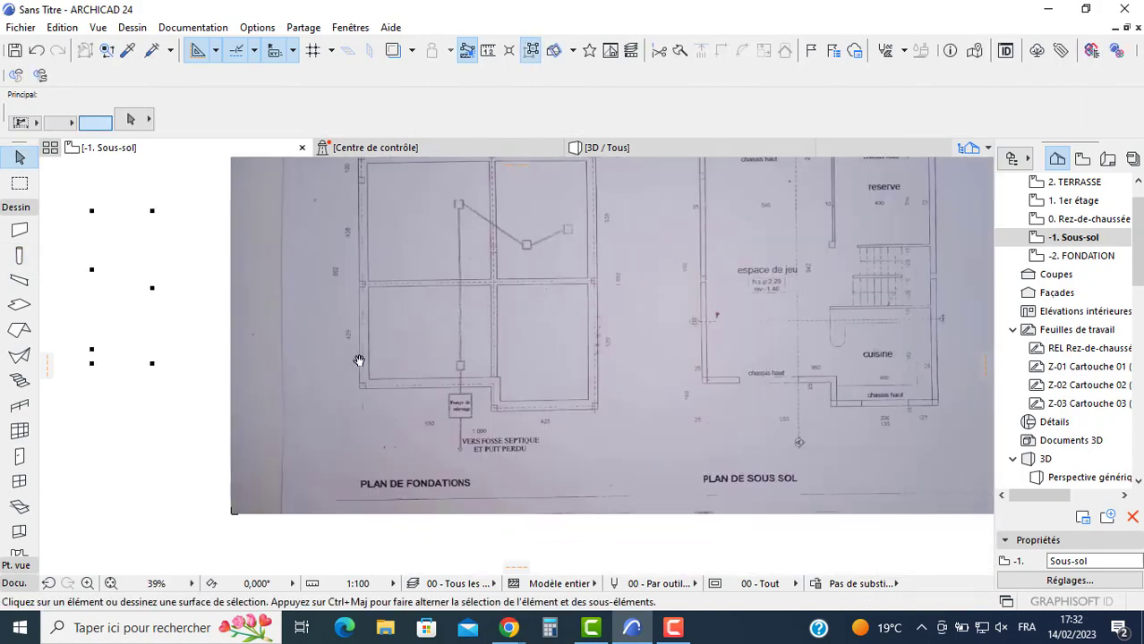
middle_drag(599, 345, 439, 400)
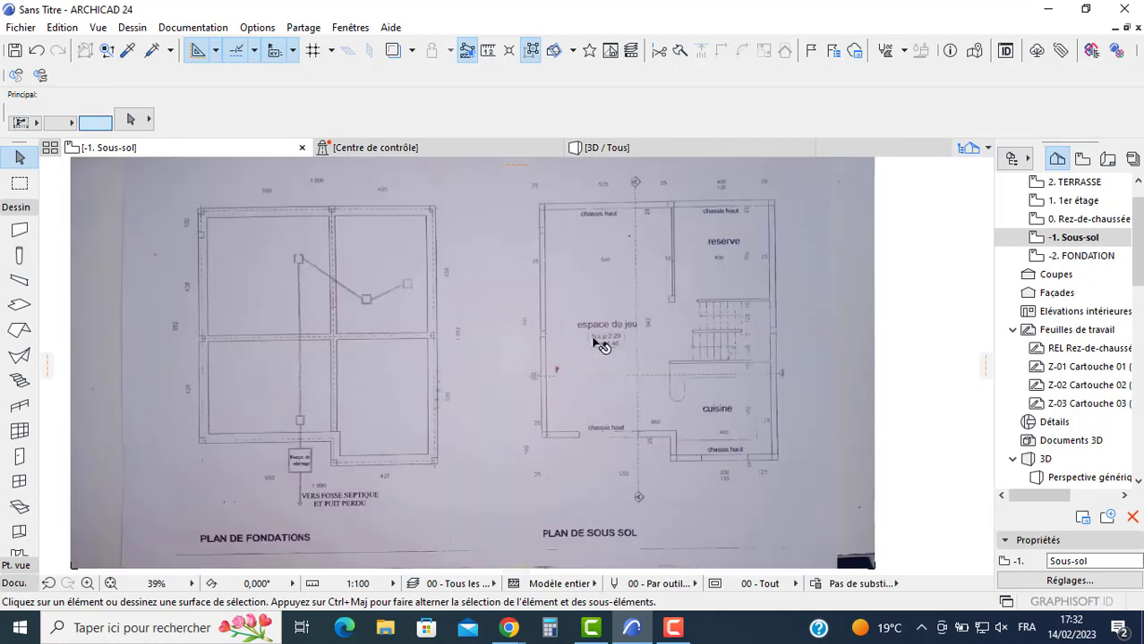
scroll(596, 343, up, 3)
scroll(623, 339, down, 3)
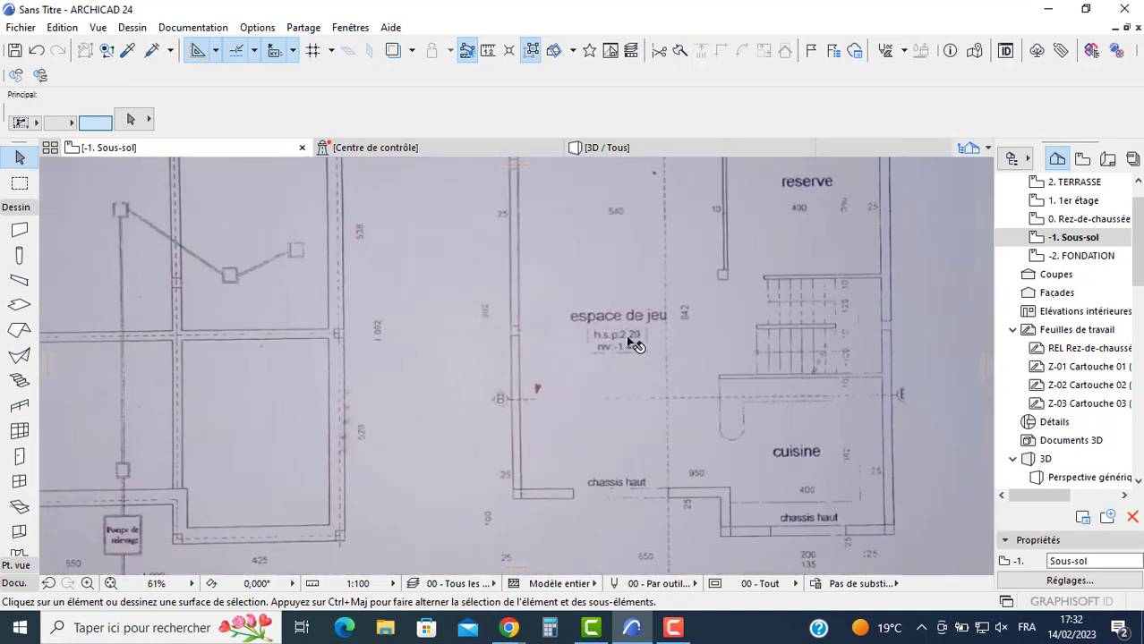
middle_drag(467, 344, 859, 336)
middle_drag(342, 335, 557, 336)
Step: Select all eleven basement columns and set their top offset to -0,2 and base offset to 0
scroll(508, 315, up, 3)
scroll(540, 281, up, 1)
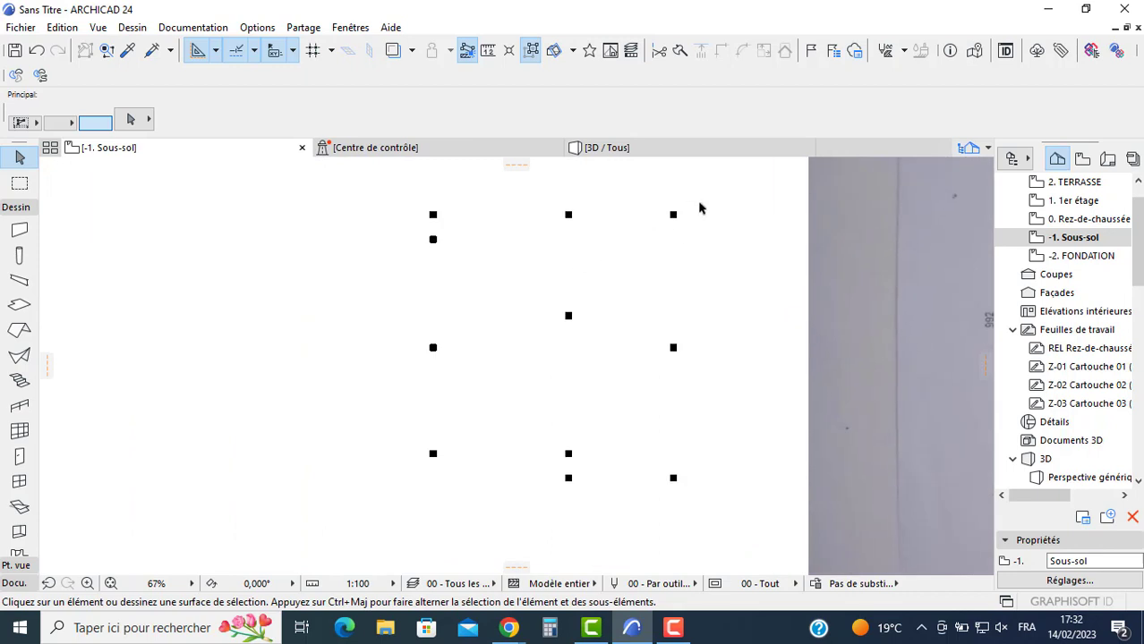
drag(702, 203, 393, 464)
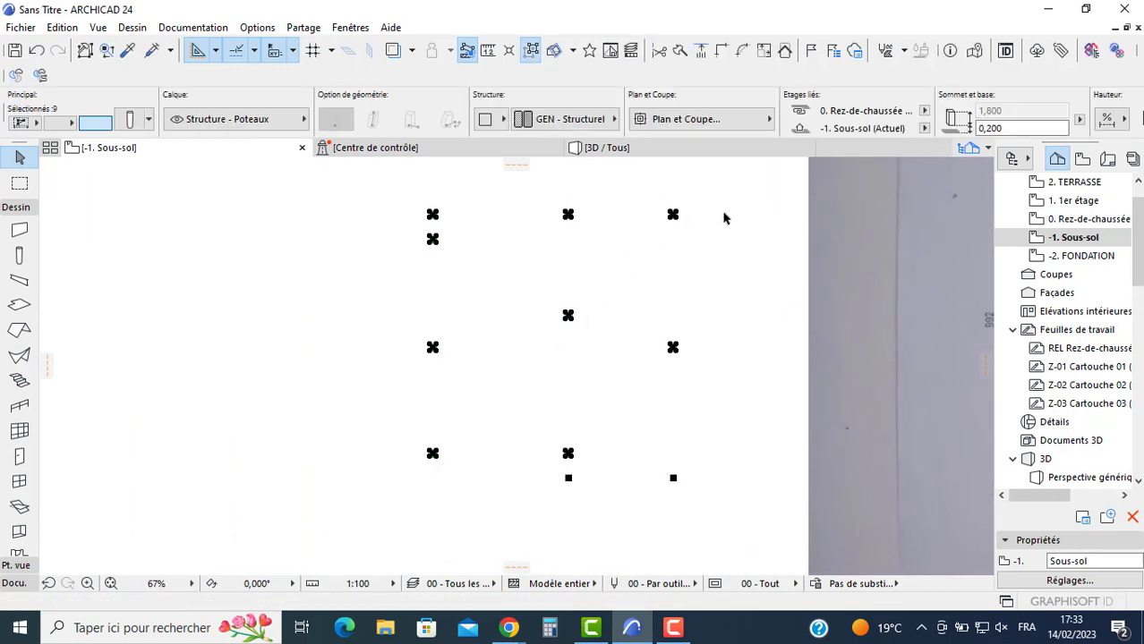
drag(718, 199, 349, 541)
click(131, 120)
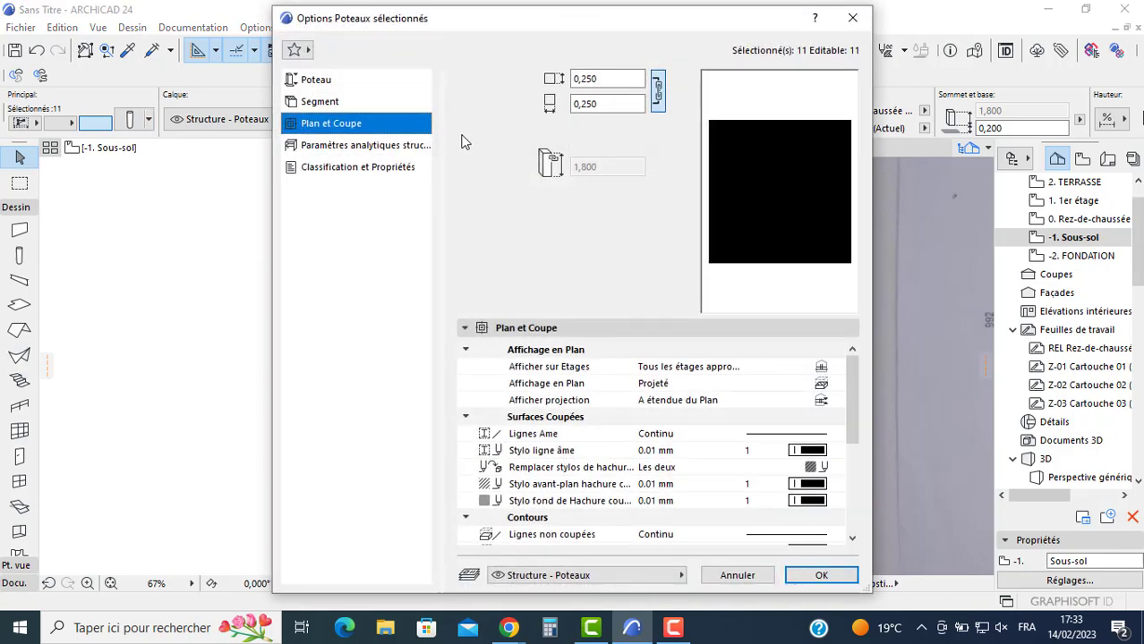
click(315, 84)
click(611, 306)
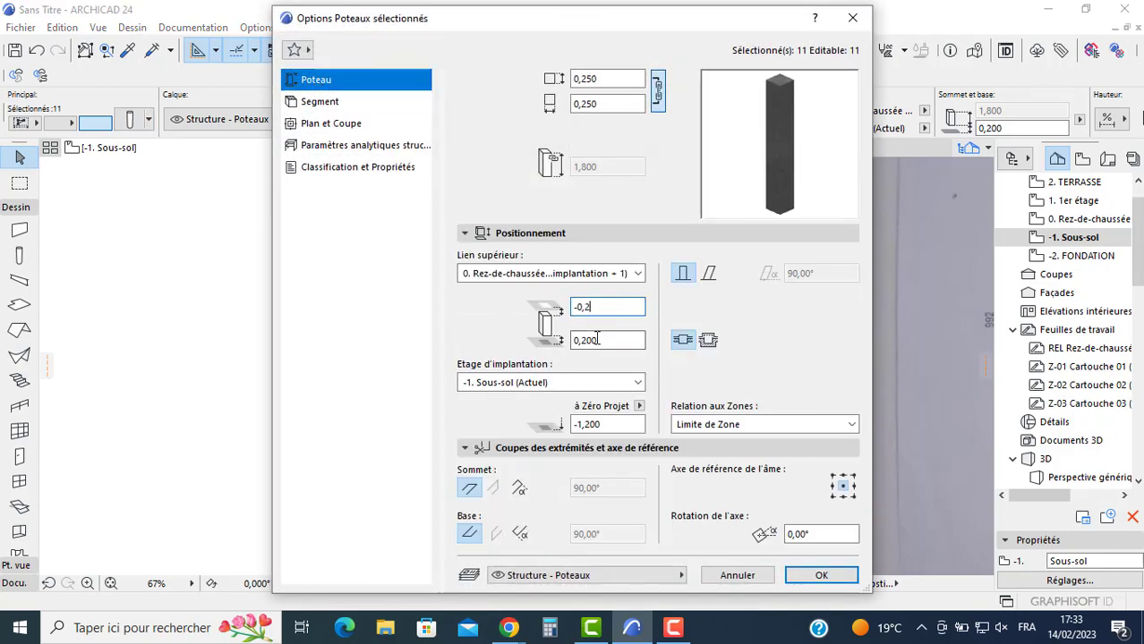
click(597, 341)
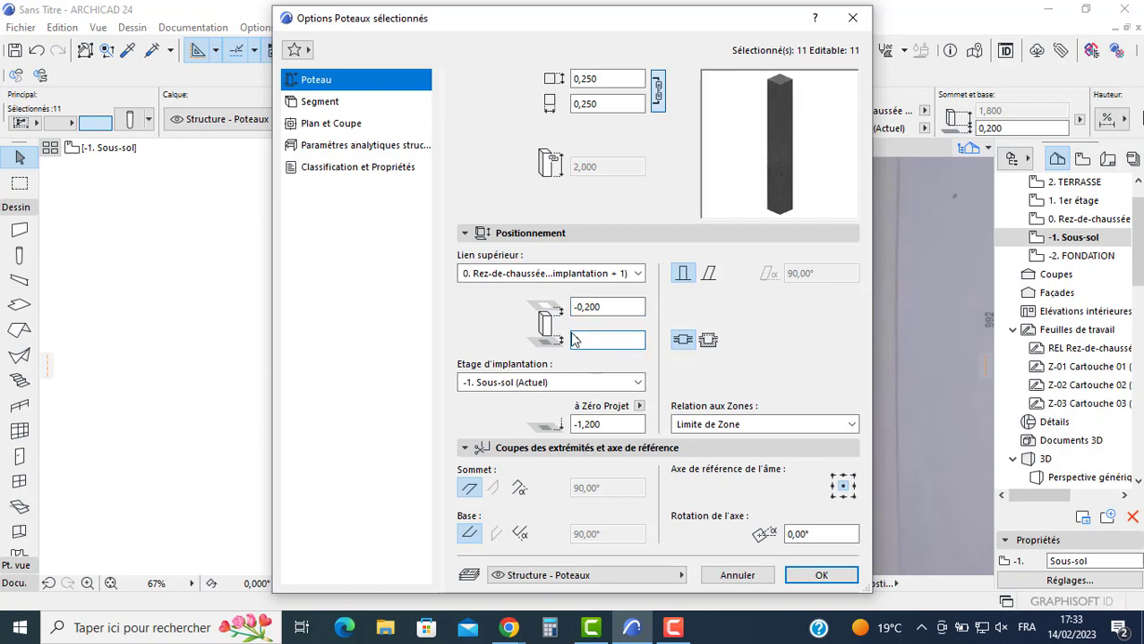
text(0)
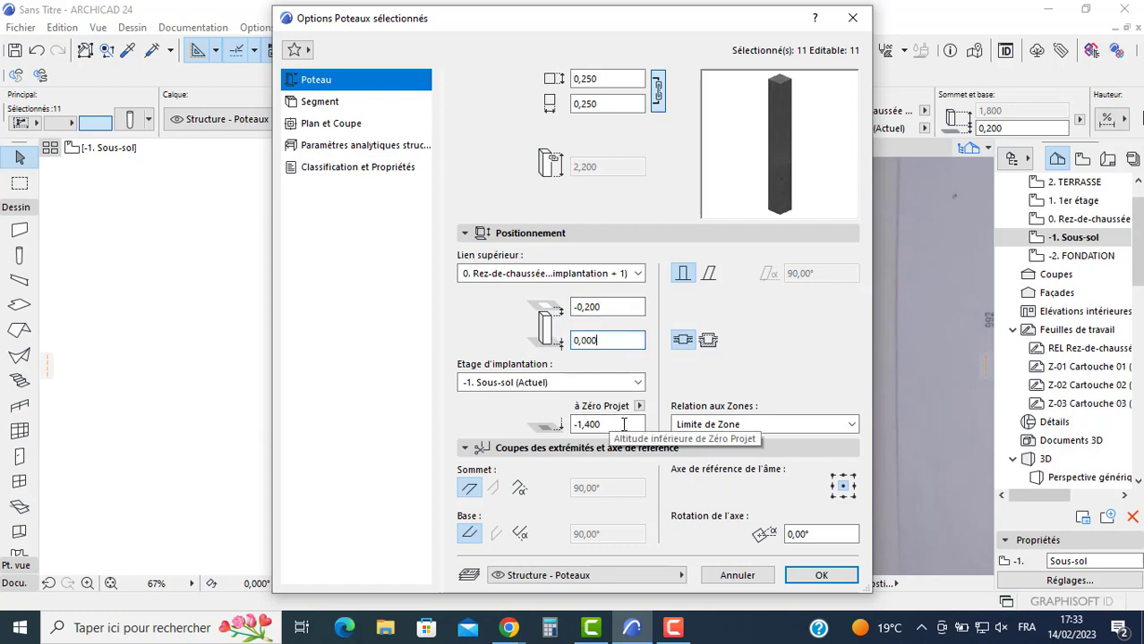
click(812, 580)
click(204, 250)
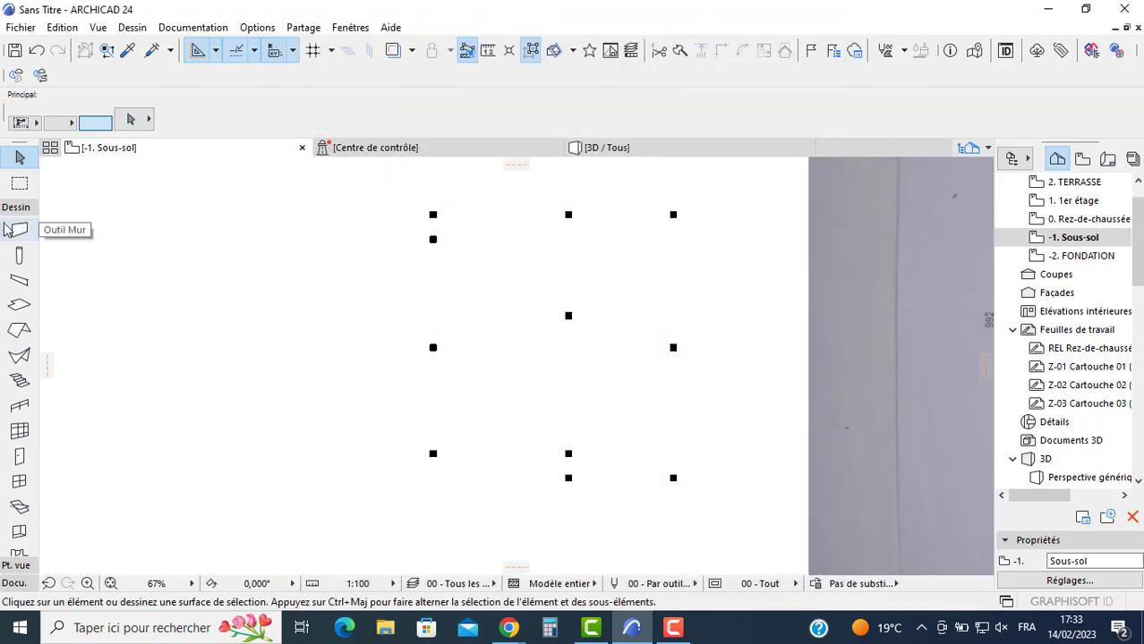
Step: Configure the default wall with top offset -0,200, base offset 0, a basic single-material structure and a thickness of 0,25
click(19, 230)
key(ctrl+t)
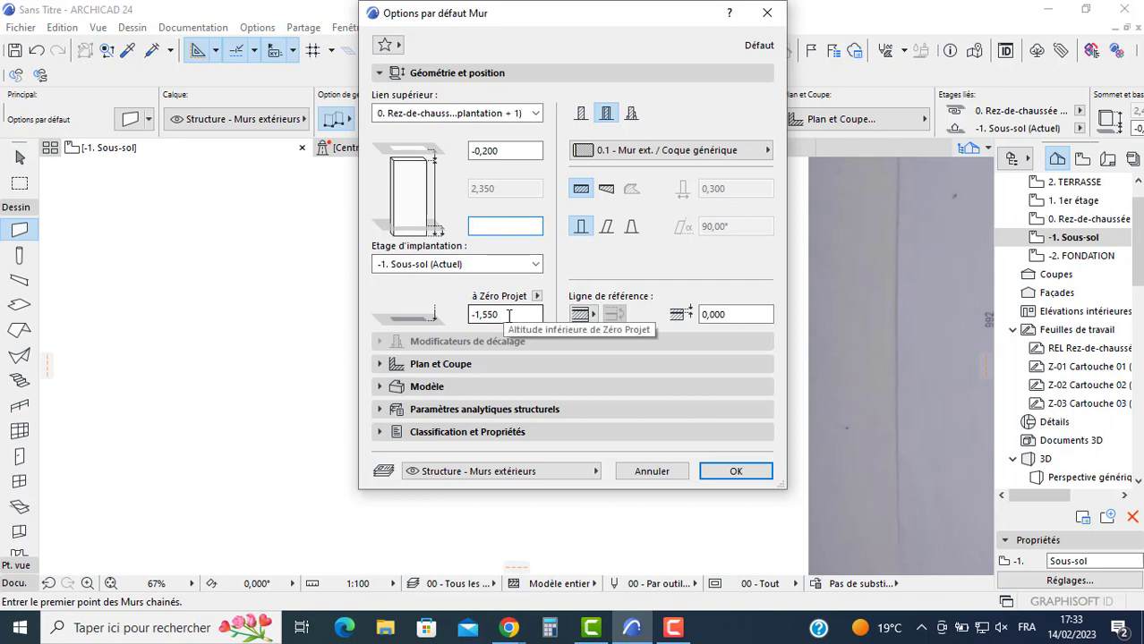
click(509, 315)
click(503, 226)
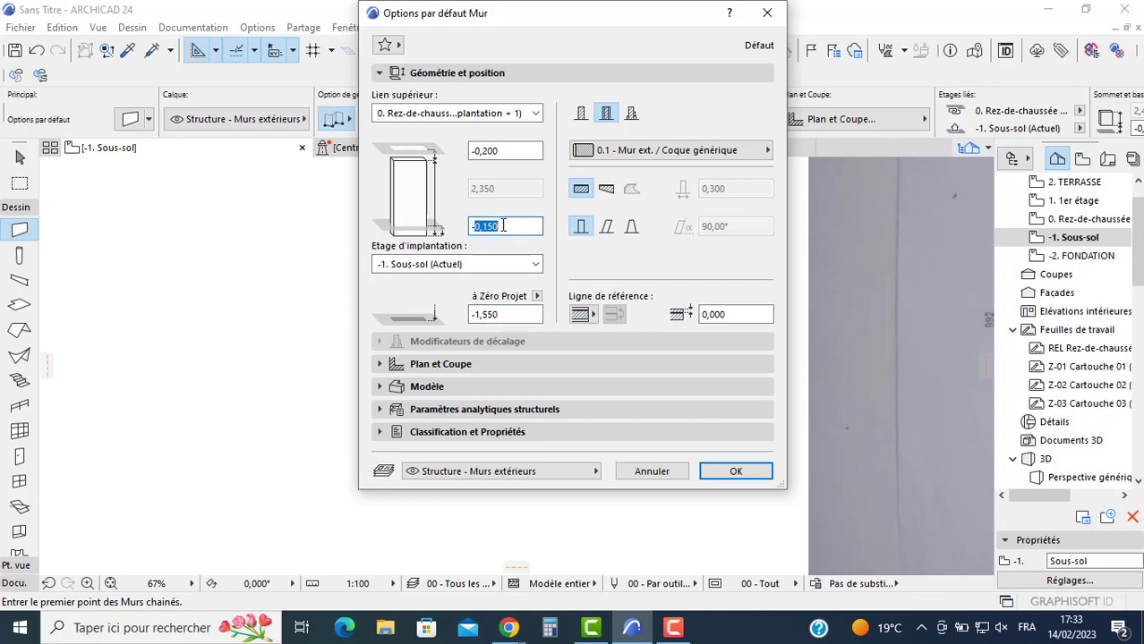
click(504, 315)
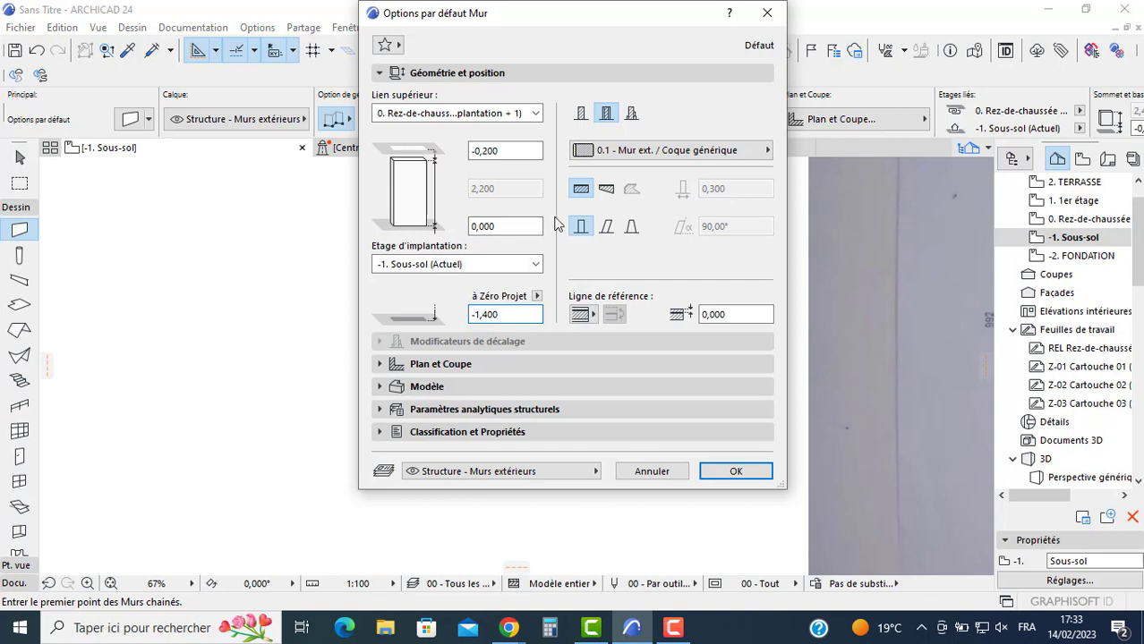
click(581, 113)
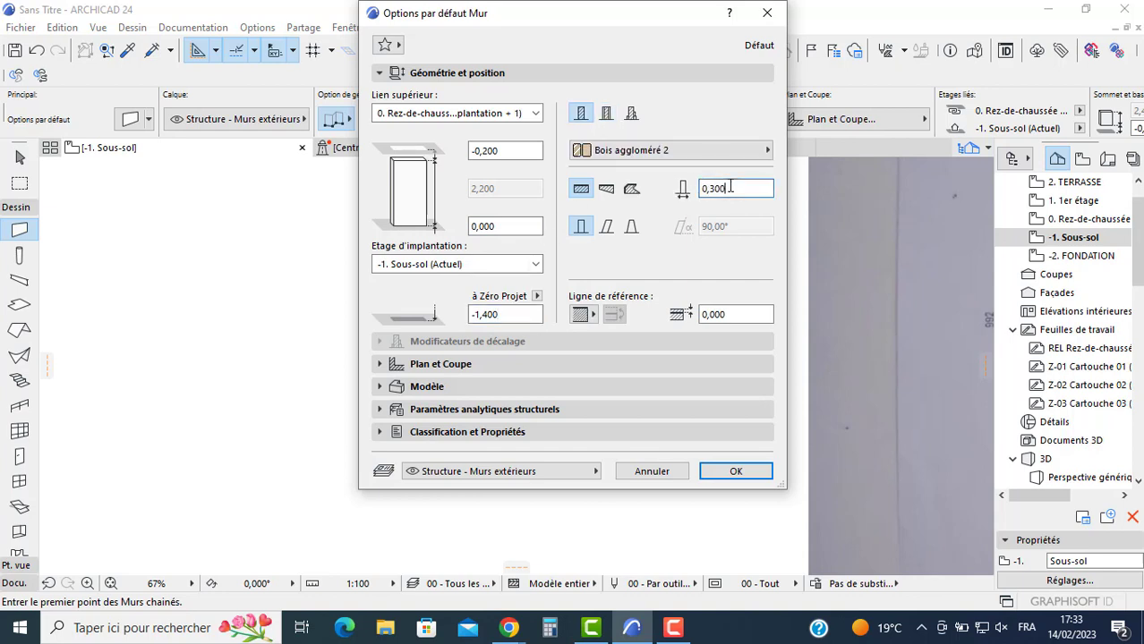
text(0,25)
Step: Override all three default wall surfaces with Enduit - Blanc nature, linked together, and apply the wall settings
click(384, 386)
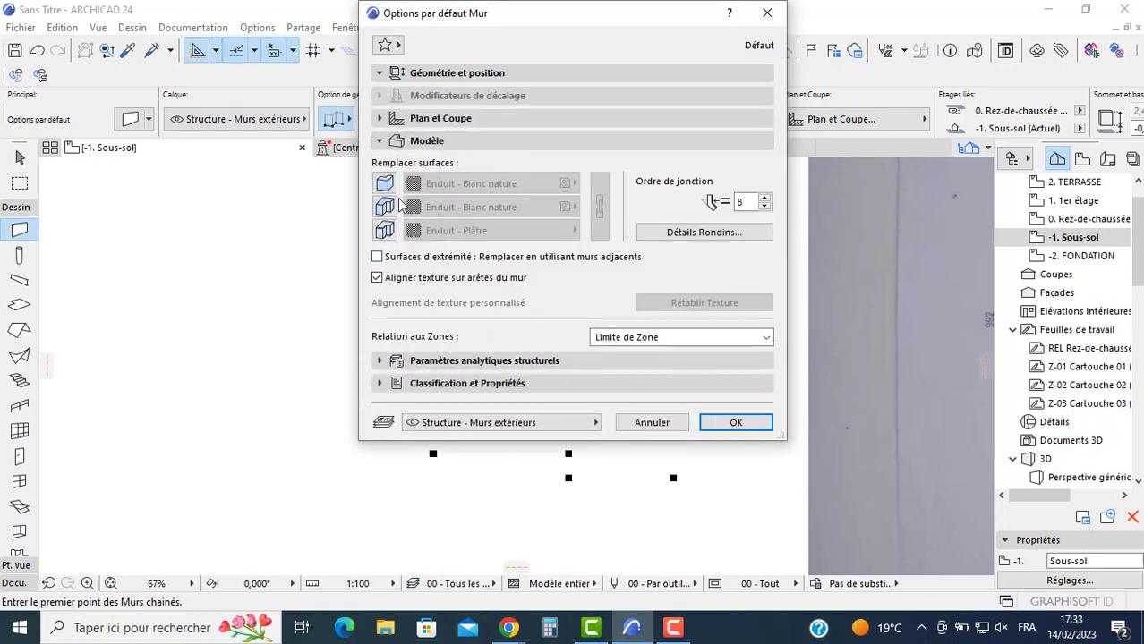
click(386, 207)
click(385, 230)
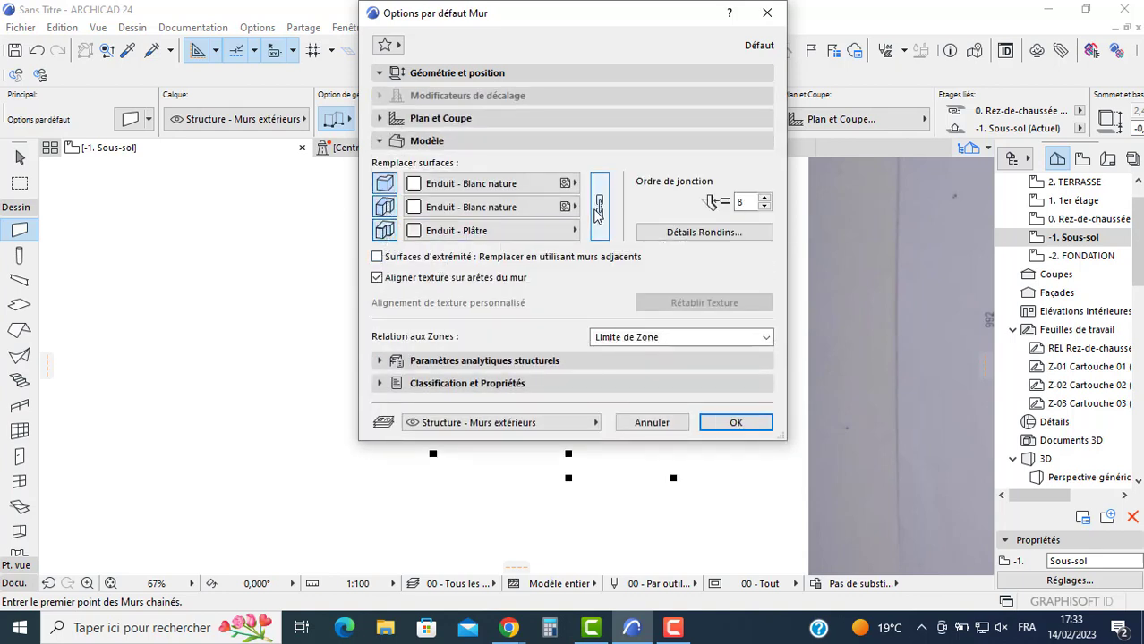
click(599, 207)
click(441, 118)
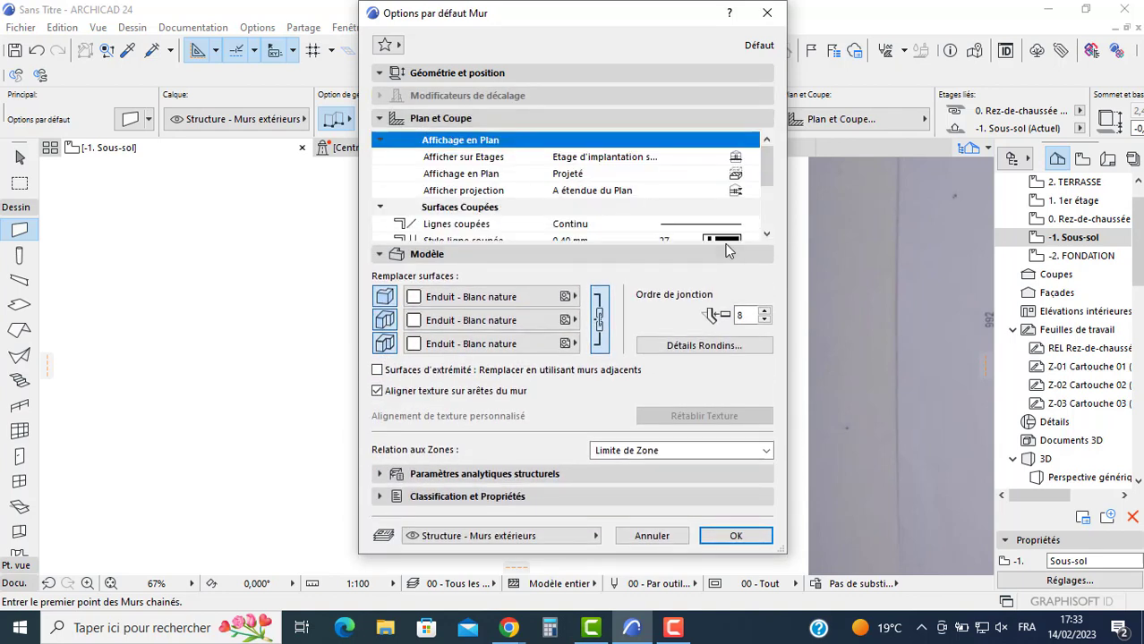
scroll(694, 226, down, 3)
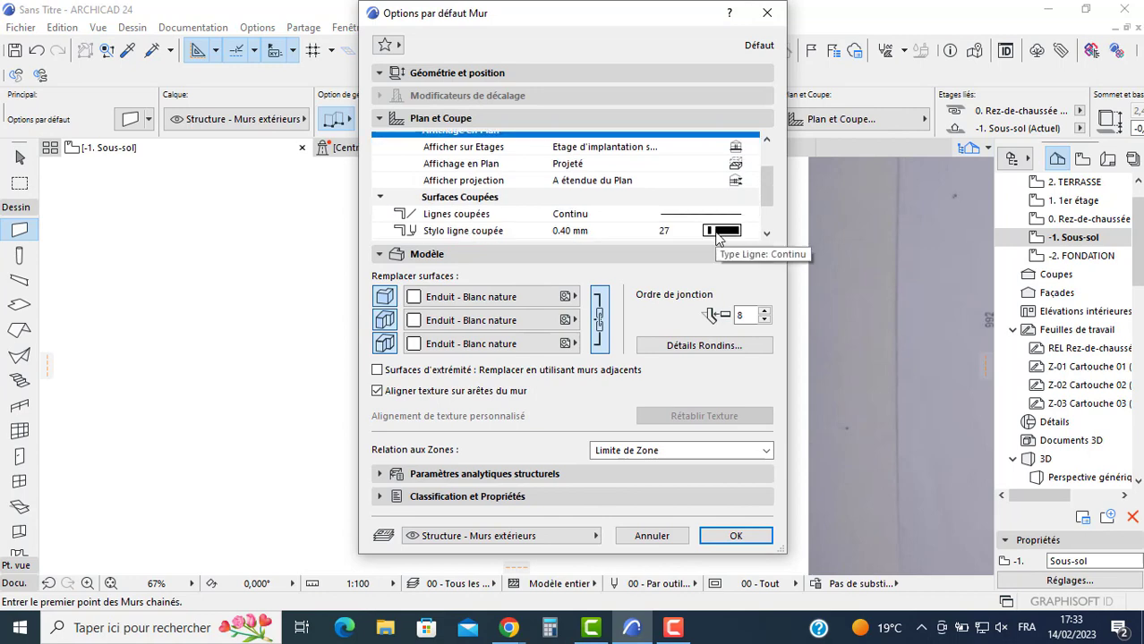
click(732, 535)
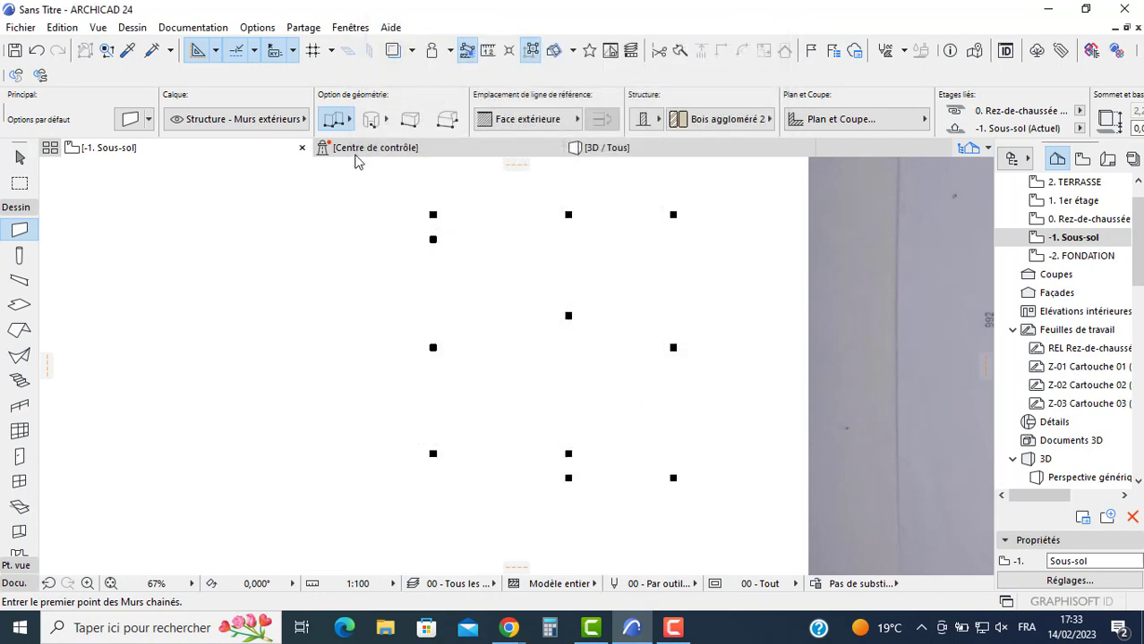
Step: Draw two single straight walls along the upper edge of the plan, linking the three top columns along their outer faces
click(333, 119)
click(336, 96)
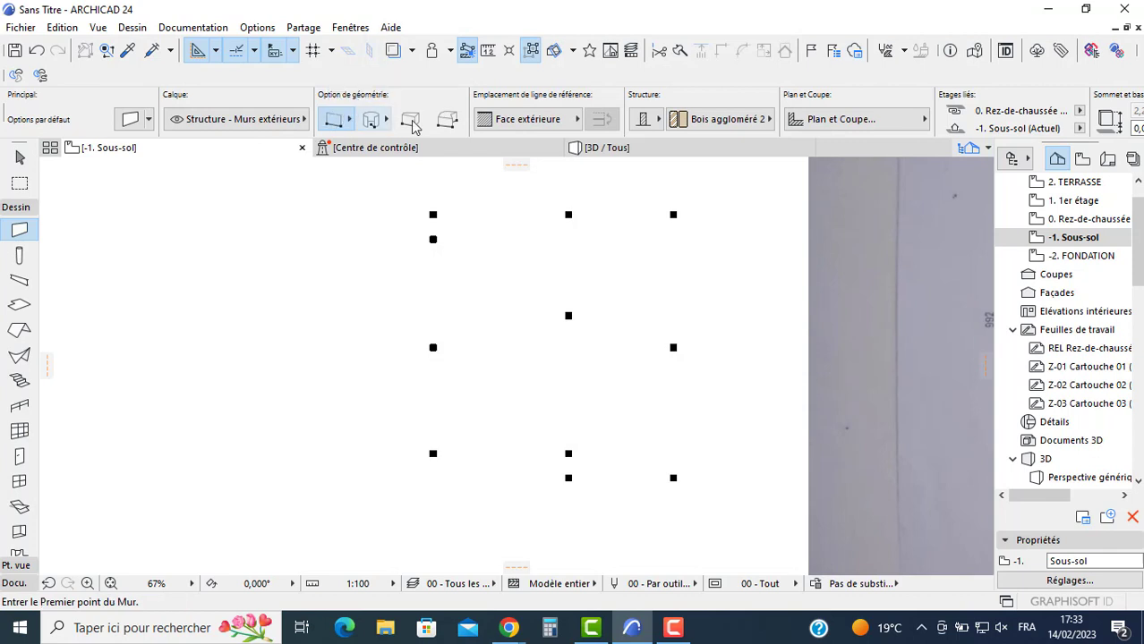
scroll(662, 188, up, 5)
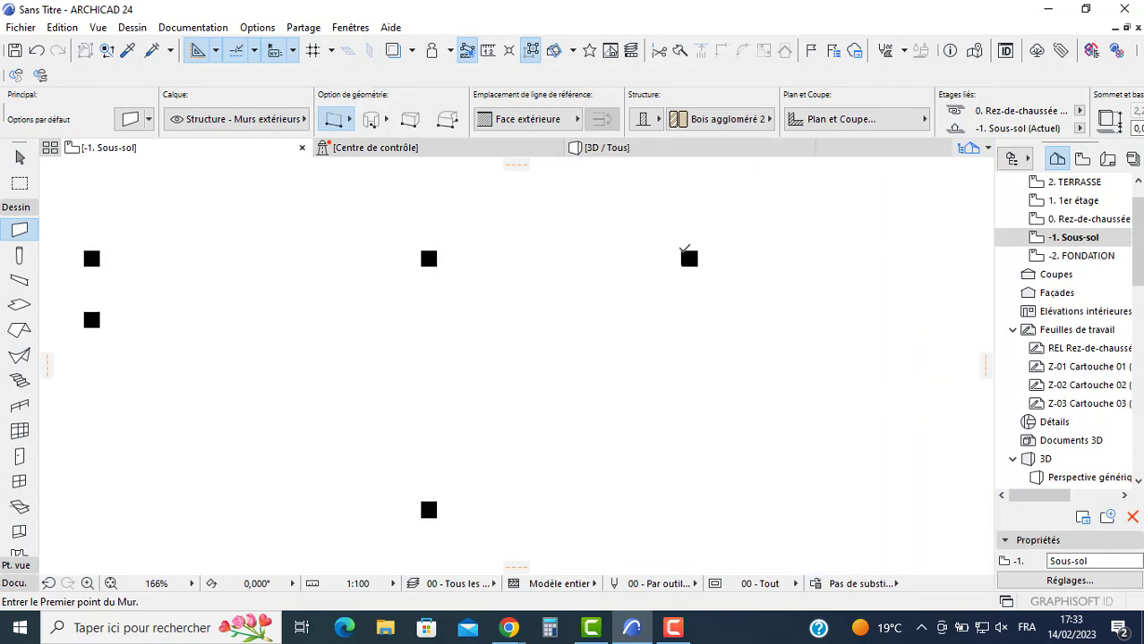
click(682, 251)
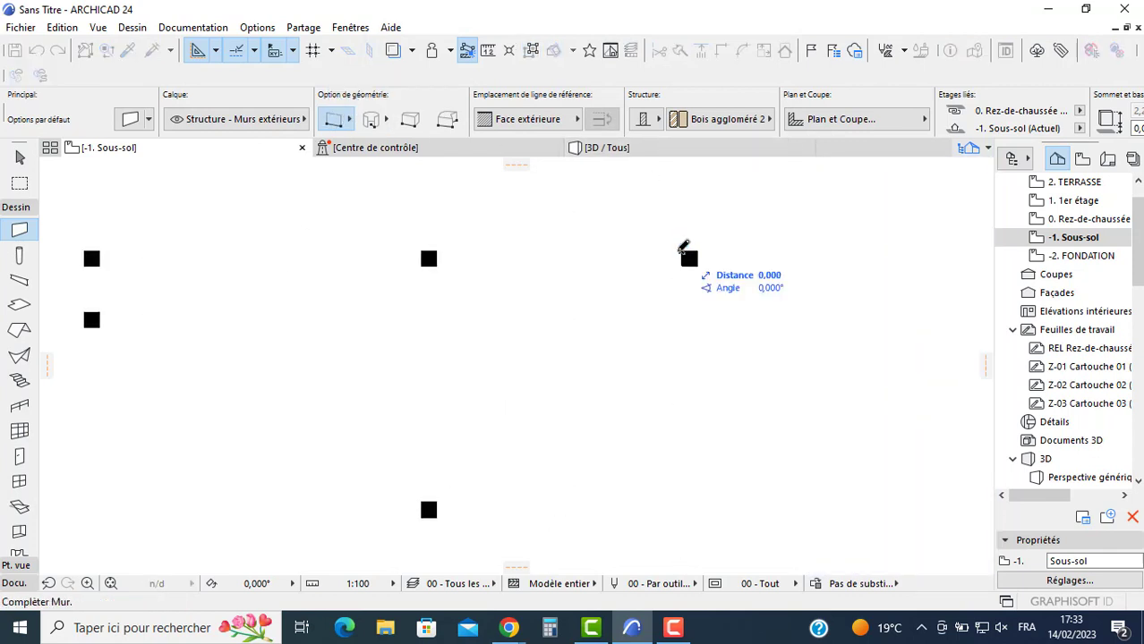
click(430, 251)
click(429, 251)
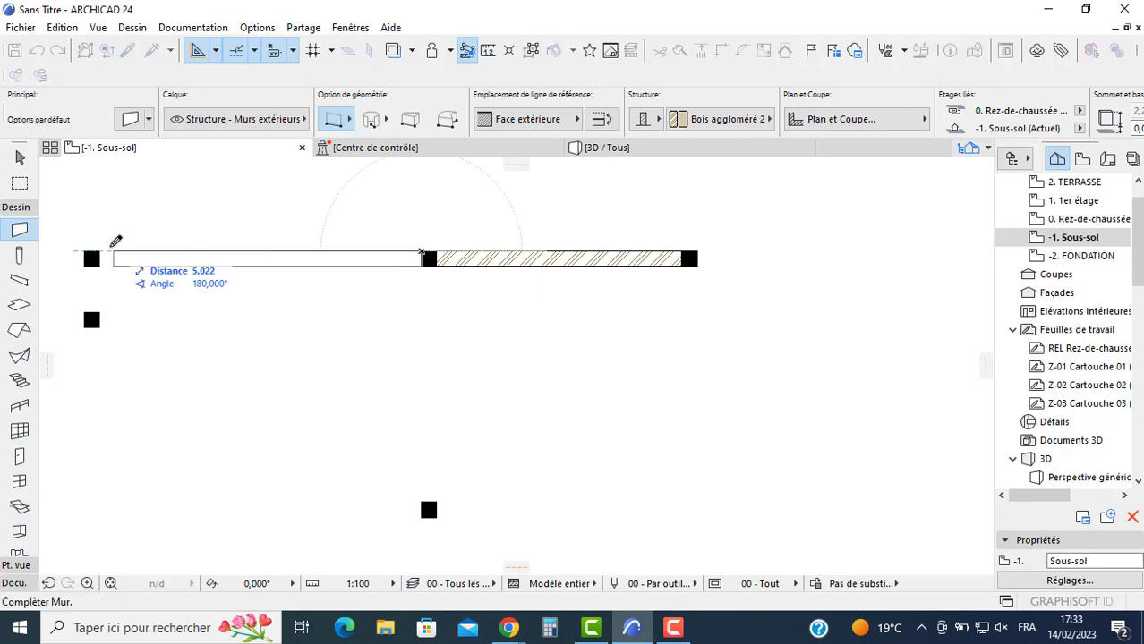
click(92, 254)
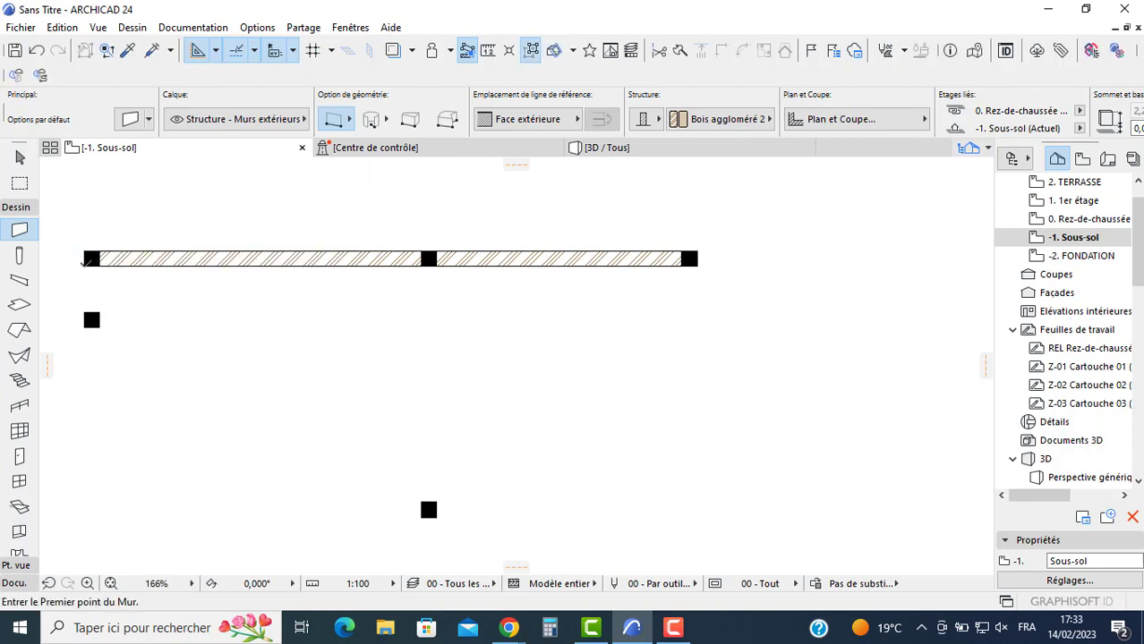
Step: Draw the outer walls down the left side of the plan, from the top-left column through to the bottom-left column
click(87, 259)
click(89, 319)
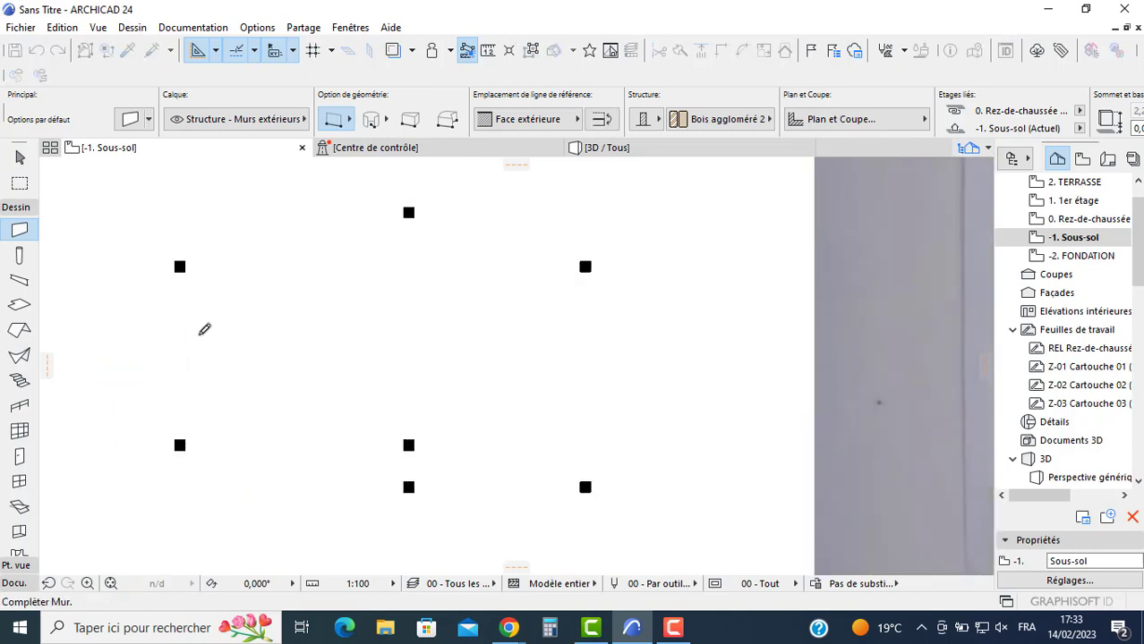
click(183, 161)
click(180, 407)
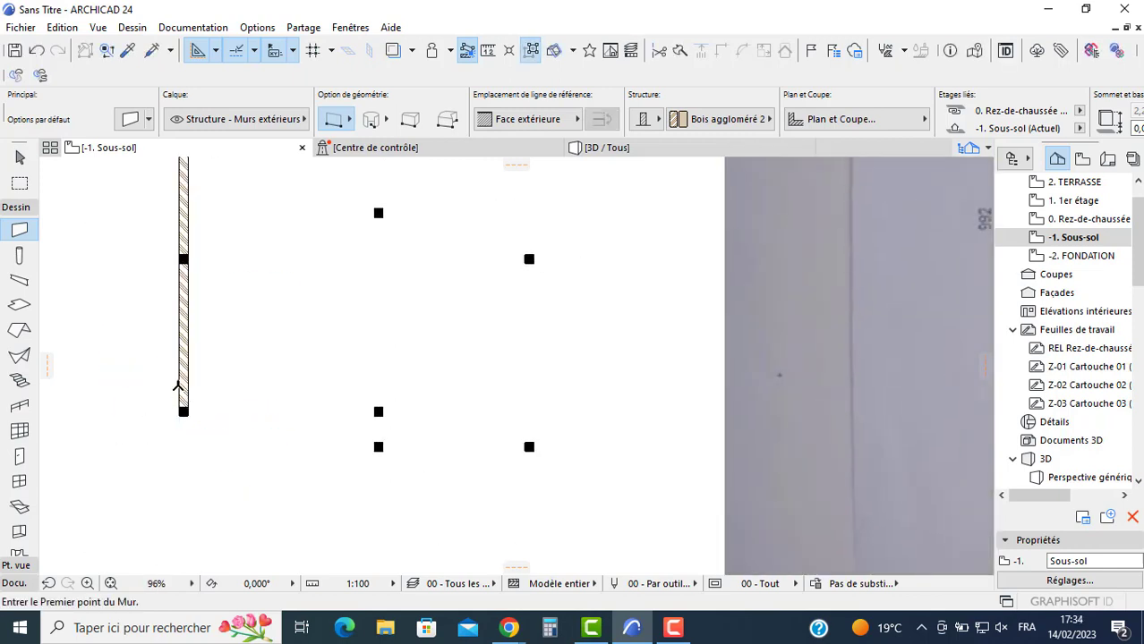
Step: Draw the outer wall from the bottom-left column to the lower-middle column, plus the short return down to the column below it
scroll(184, 412, up, 3)
click(183, 409)
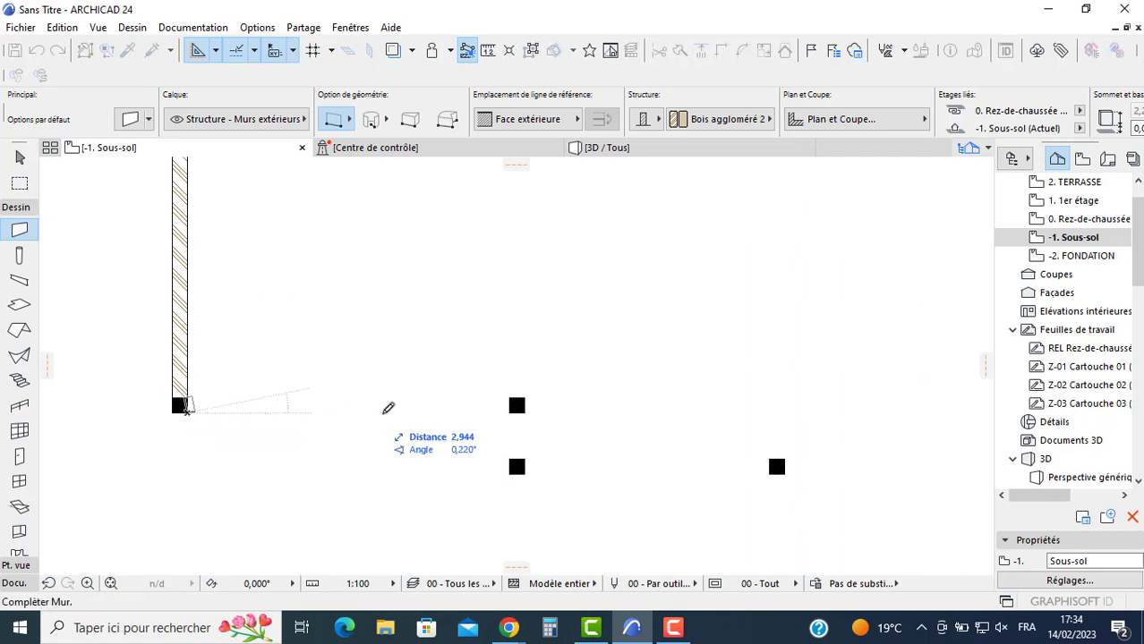
click(516, 405)
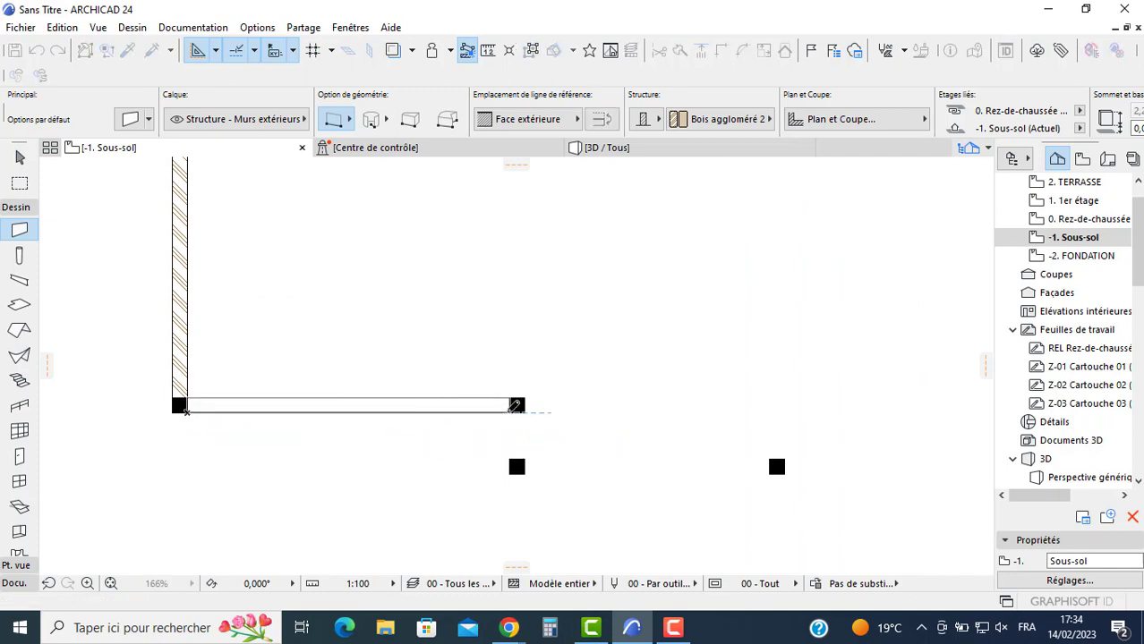
click(512, 408)
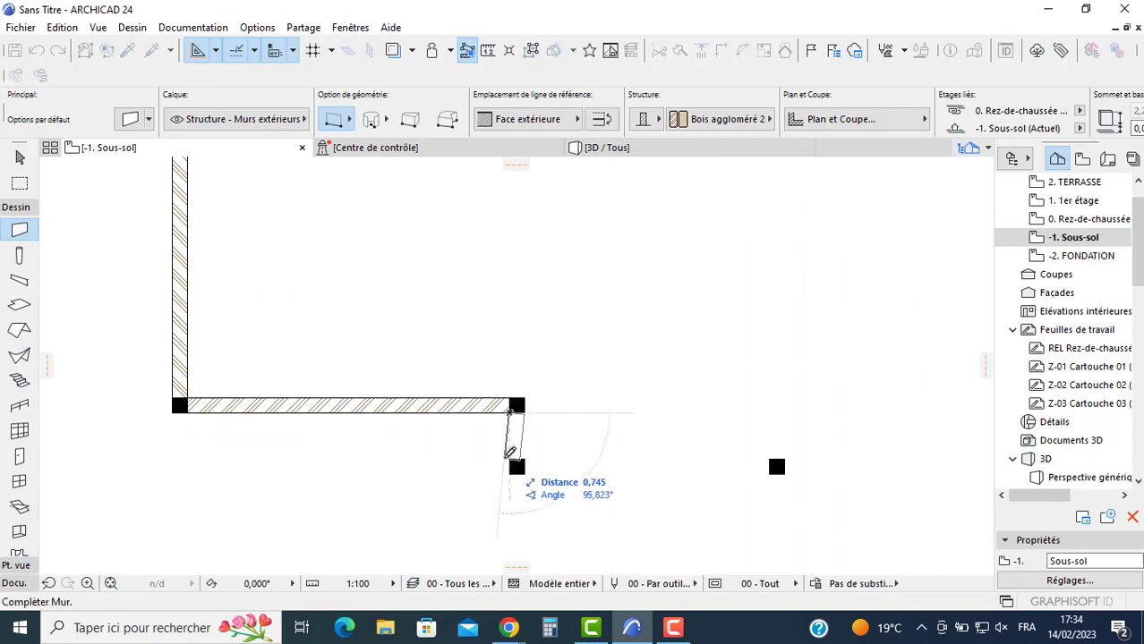
click(511, 461)
Step: Draw the outer walls from the lower-middle column to the bottom-right column and up the right side to the top-right column
click(525, 474)
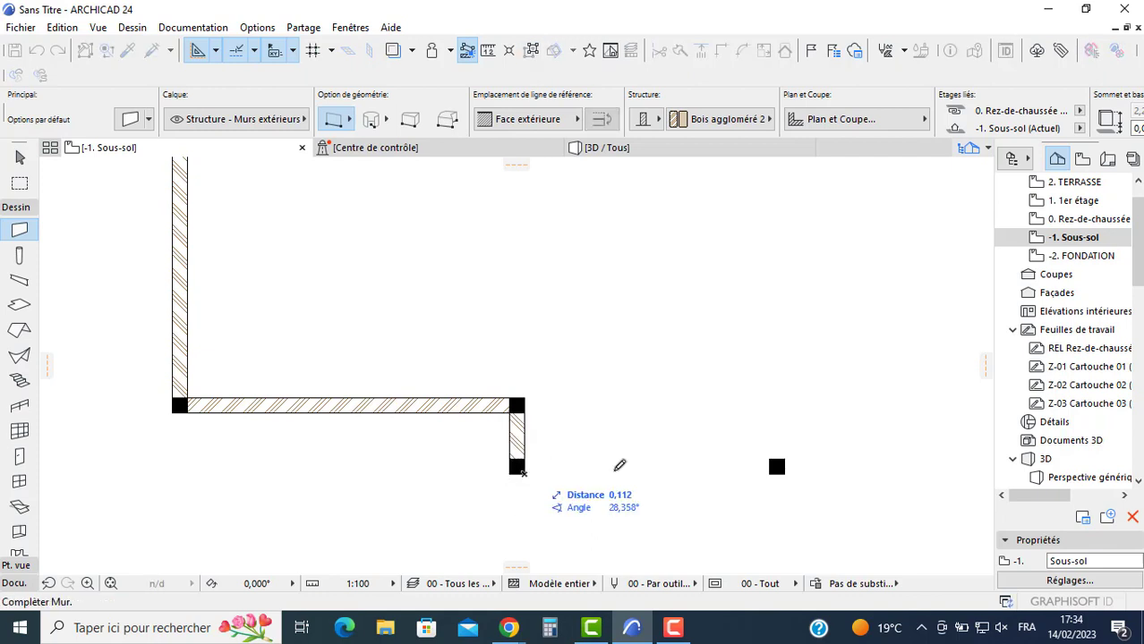
middle_drag(755, 473, 489, 451)
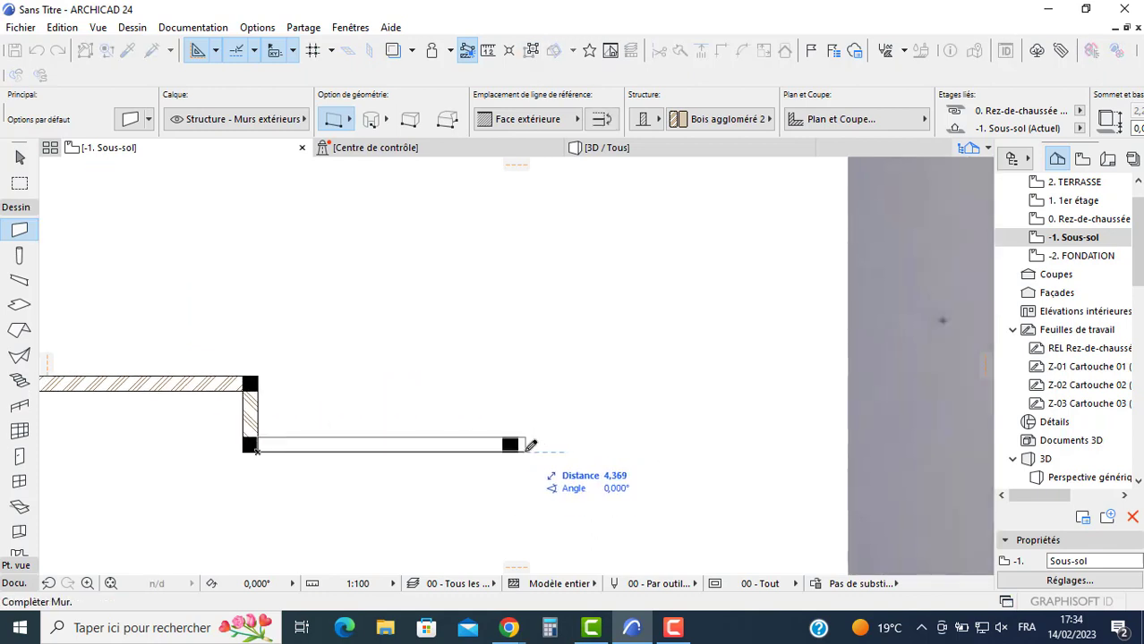
click(512, 447)
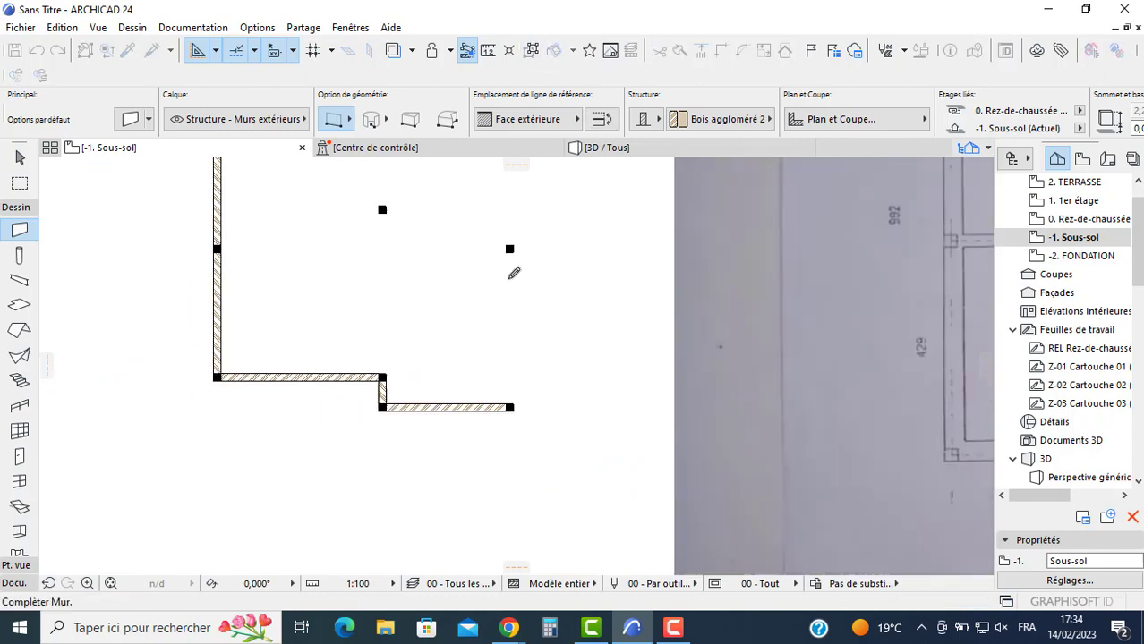
scroll(505, 274, up, 2)
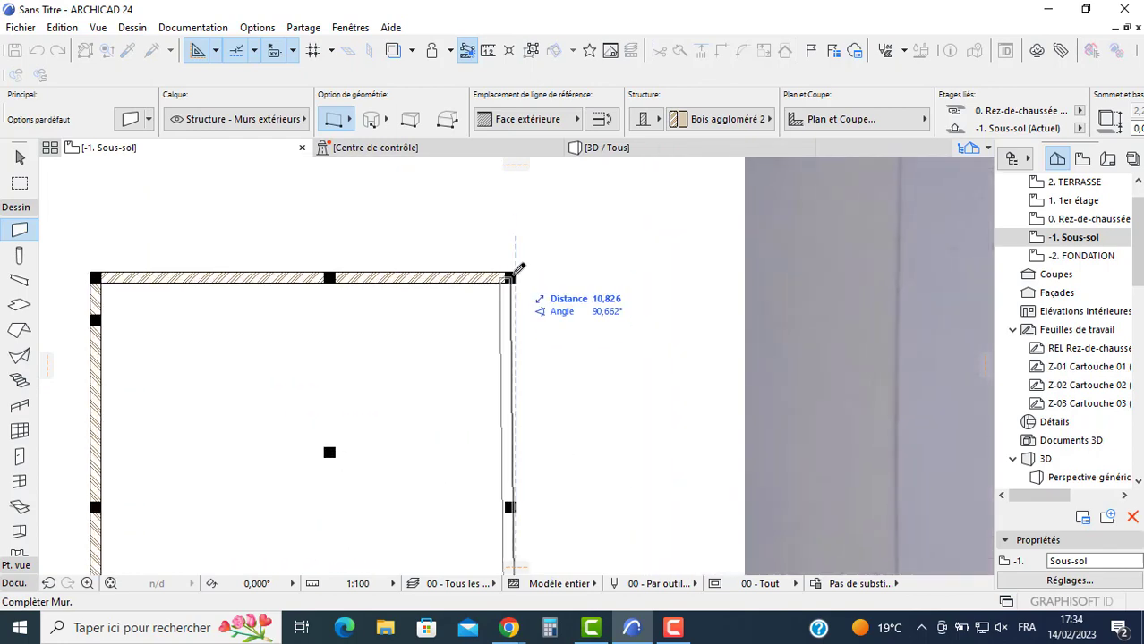
click(515, 271)
Step: Examine the interior partitions around the reserve and the staircase on the scanned basement plan
scroll(517, 271, down, 3)
mouse_move(754, 322)
middle_down()
mouse_move(508, 318)
mouse_move(568, 326)
middle_up()
scroll(707, 326, down, 2)
scroll(796, 305, up, 3)
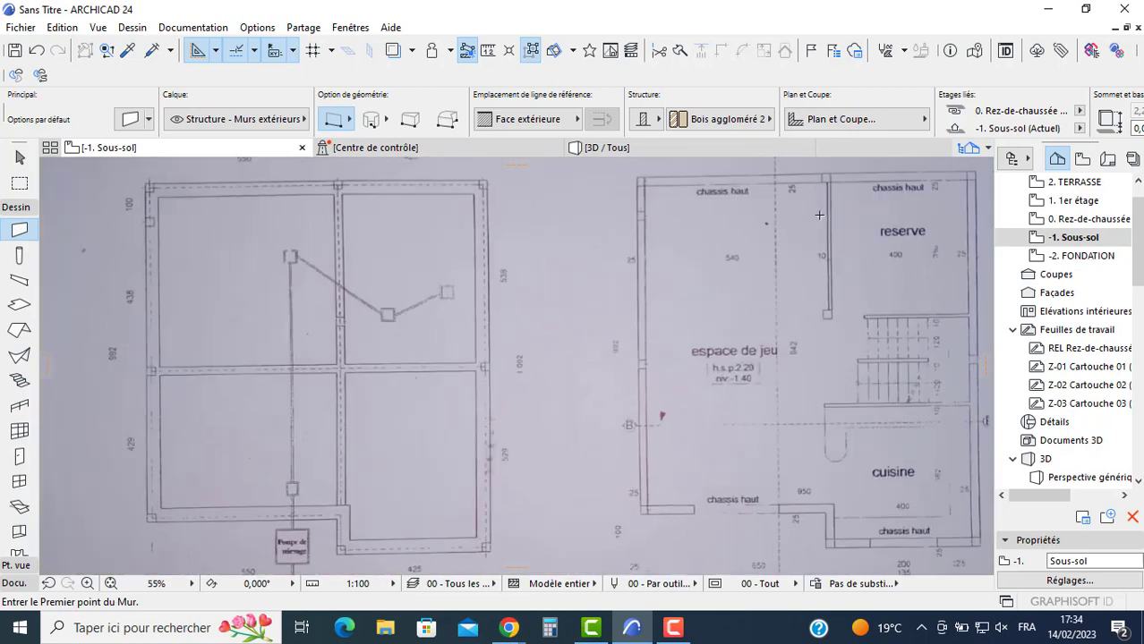
scroll(862, 318, up, 7)
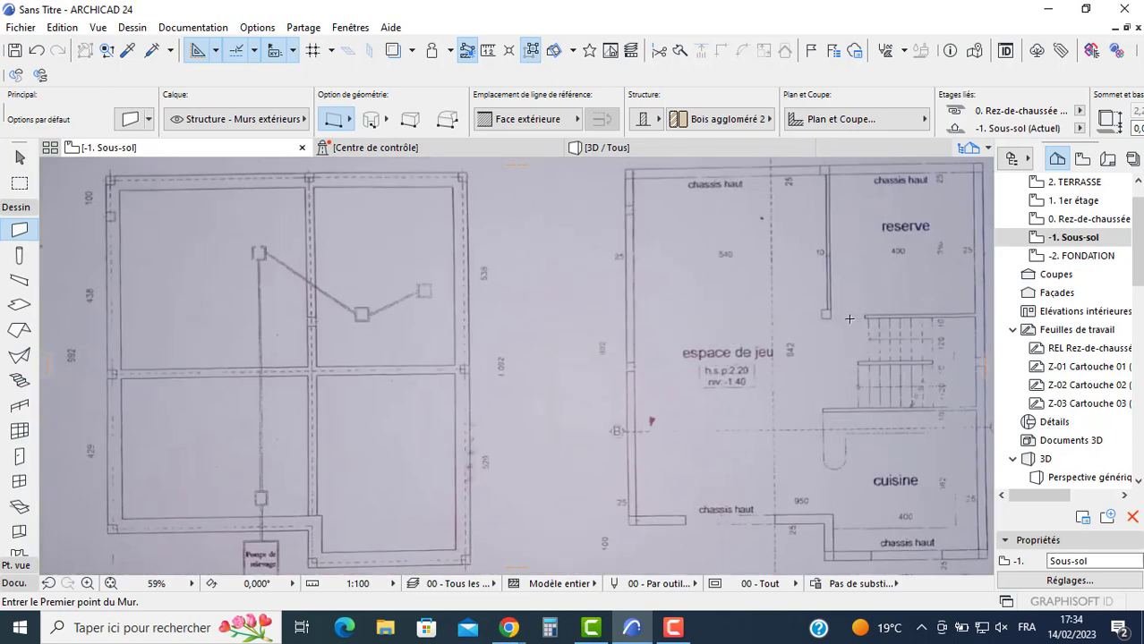
scroll(862, 319, down, 7)
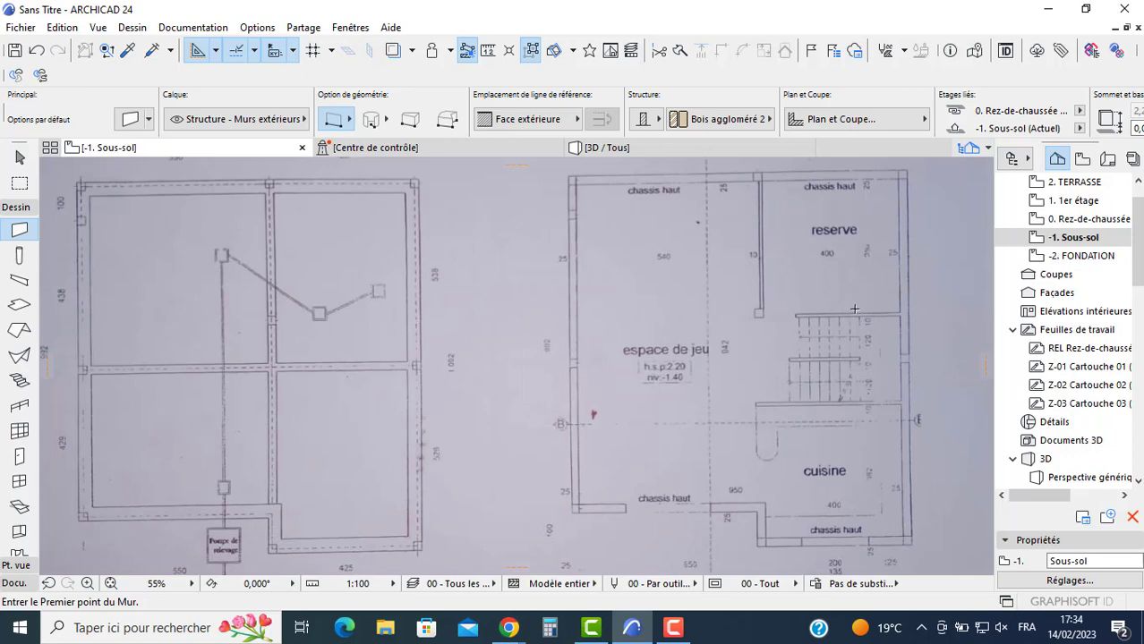
scroll(841, 250, up, 4)
scroll(739, 259, down, 4)
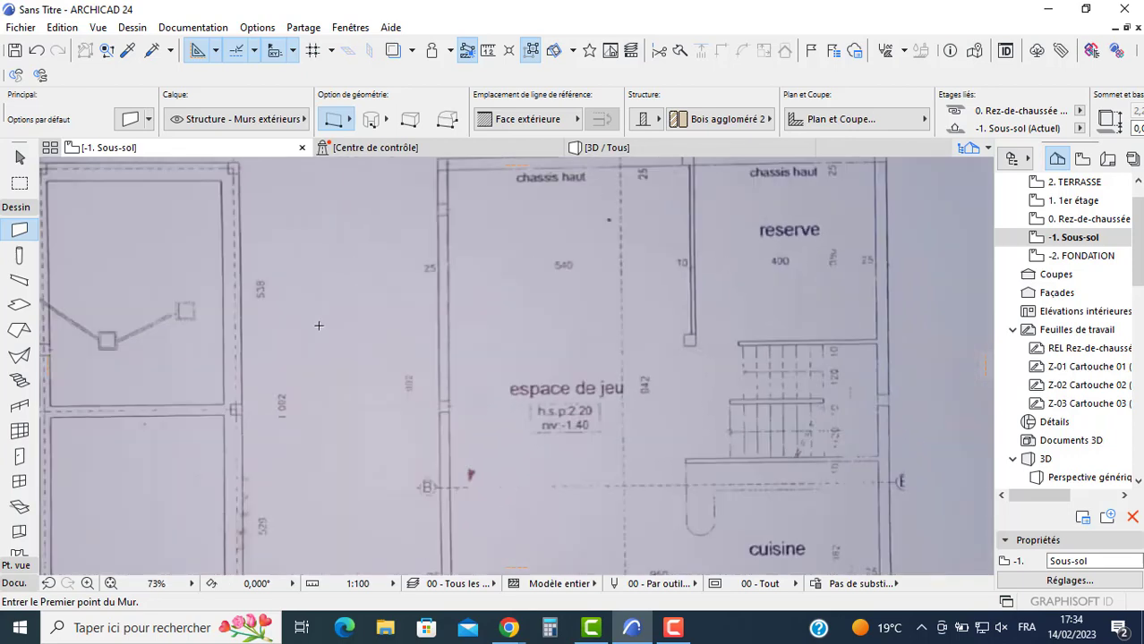
middle_drag(116, 321, 508, 345)
scroll(506, 345, down, 3)
middle_drag(353, 328, 632, 345)
scroll(394, 341, up, 6)
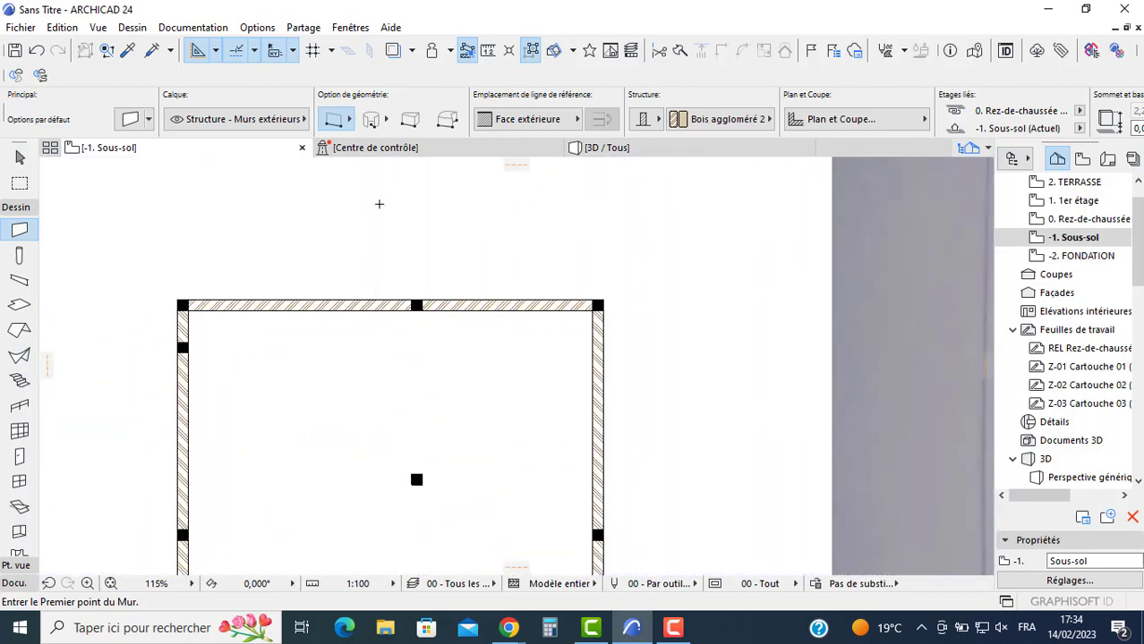
Step: Set the wall thickness to 0,1 and draw a vertical partition from the top-middle column down to the interior column, along their right faces
scroll(662, 135, down, 5)
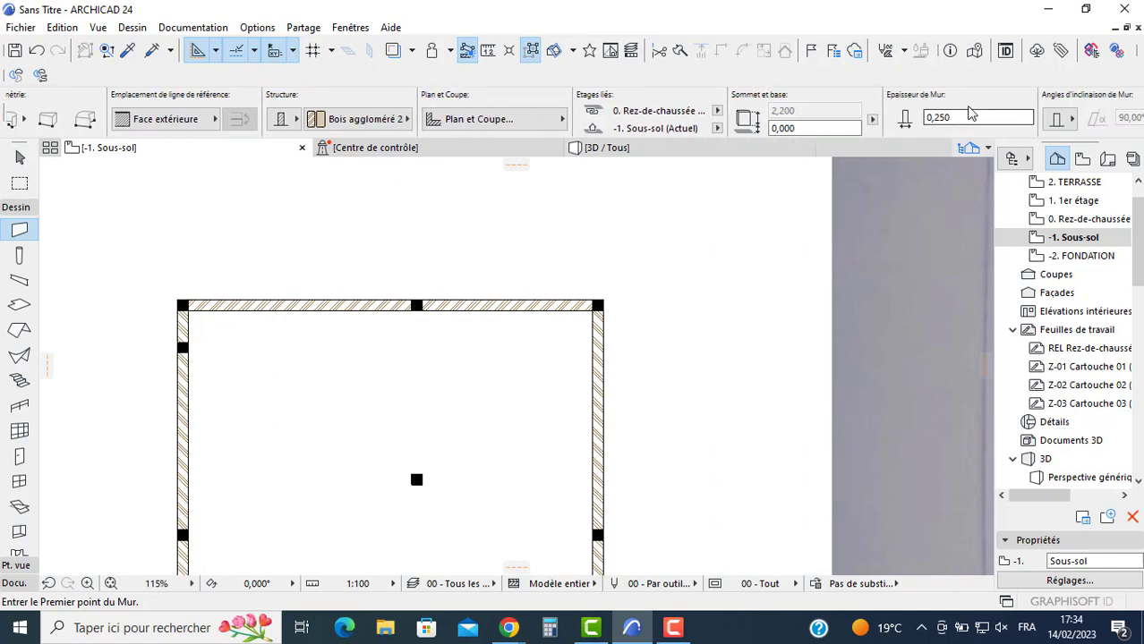
click(964, 117)
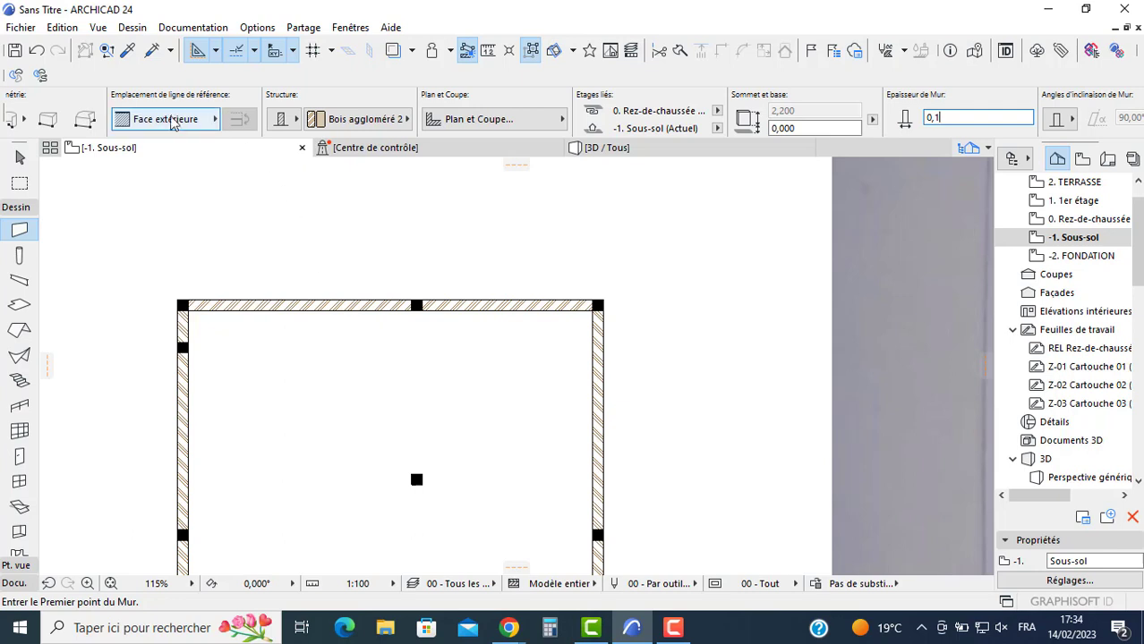
scroll(166, 119, up, 5)
scroll(432, 316, up, 3)
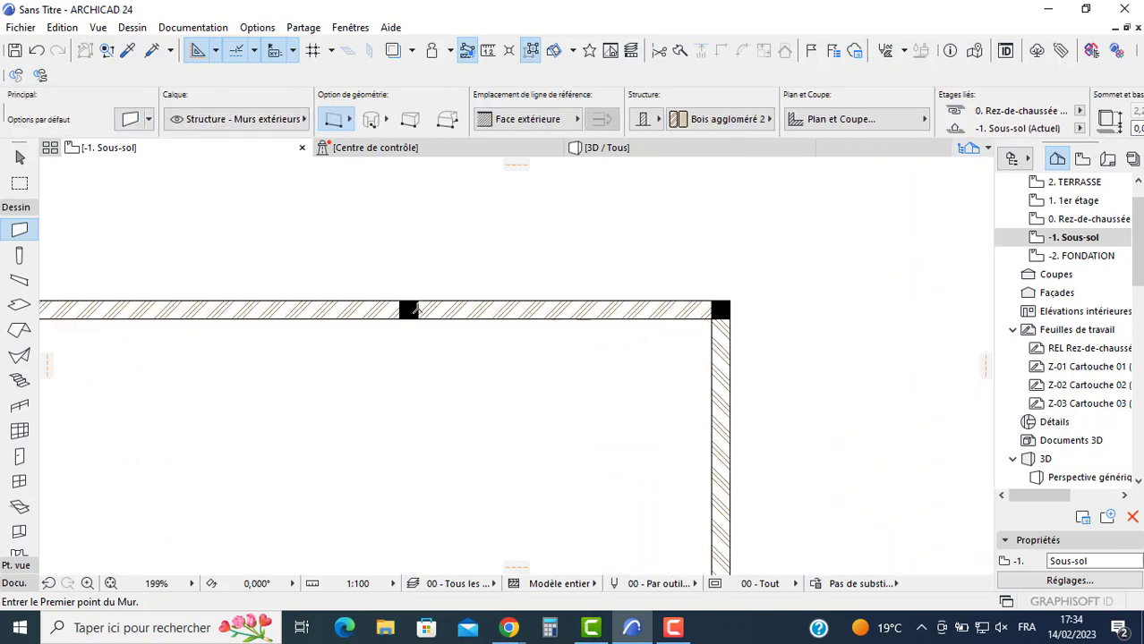
click(417, 320)
middle_drag(419, 503, 411, 336)
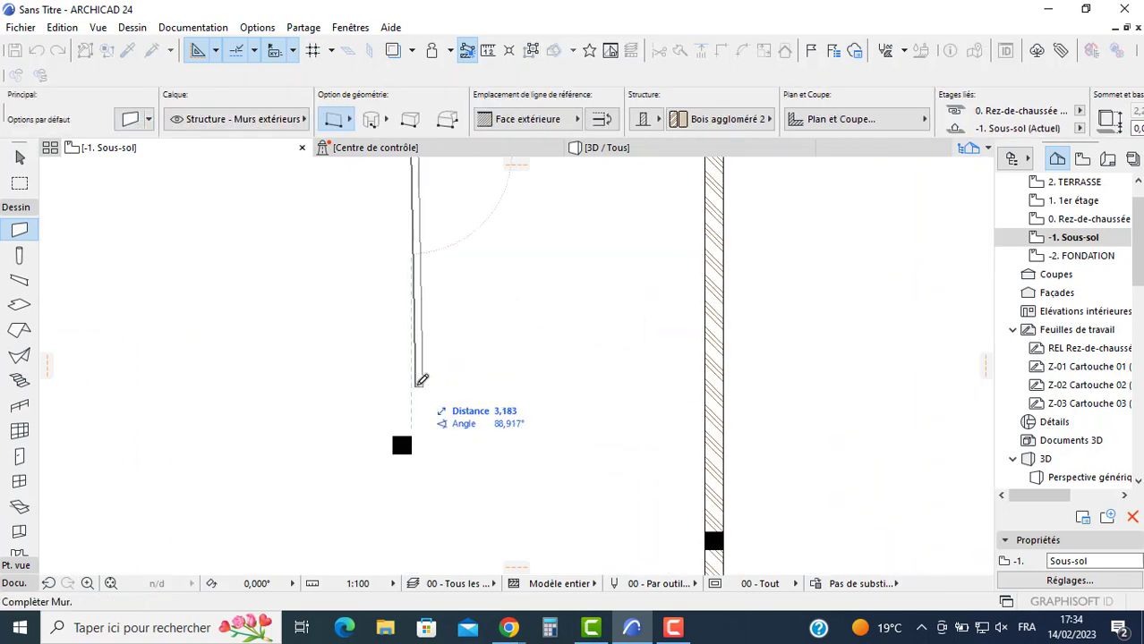
scroll(411, 363, down, 1)
key(c)
key(c)
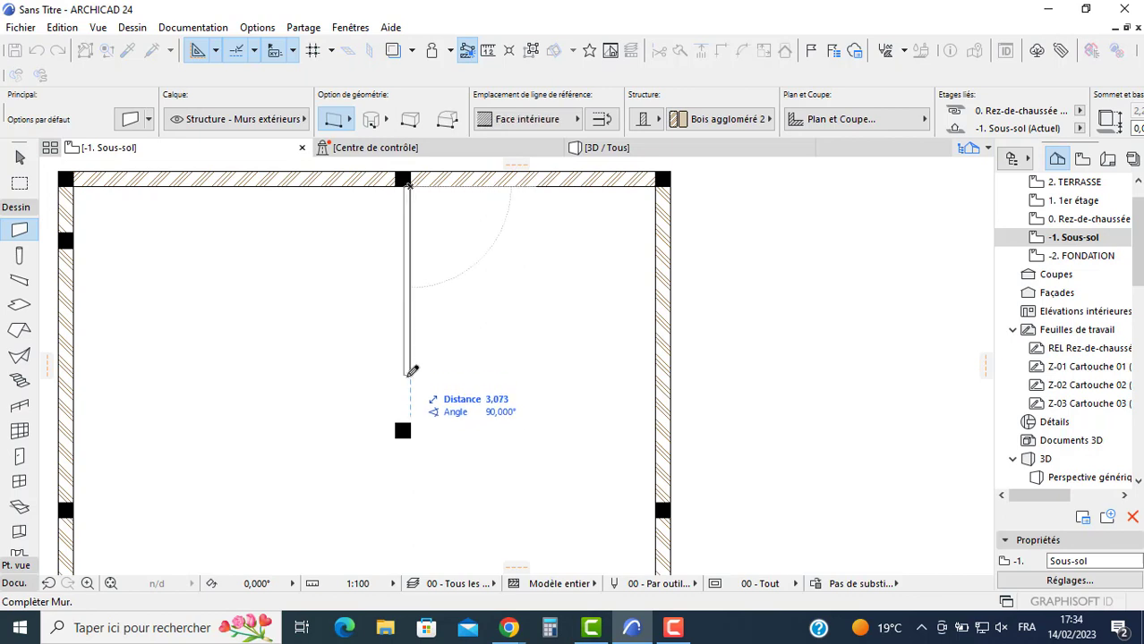
click(413, 433)
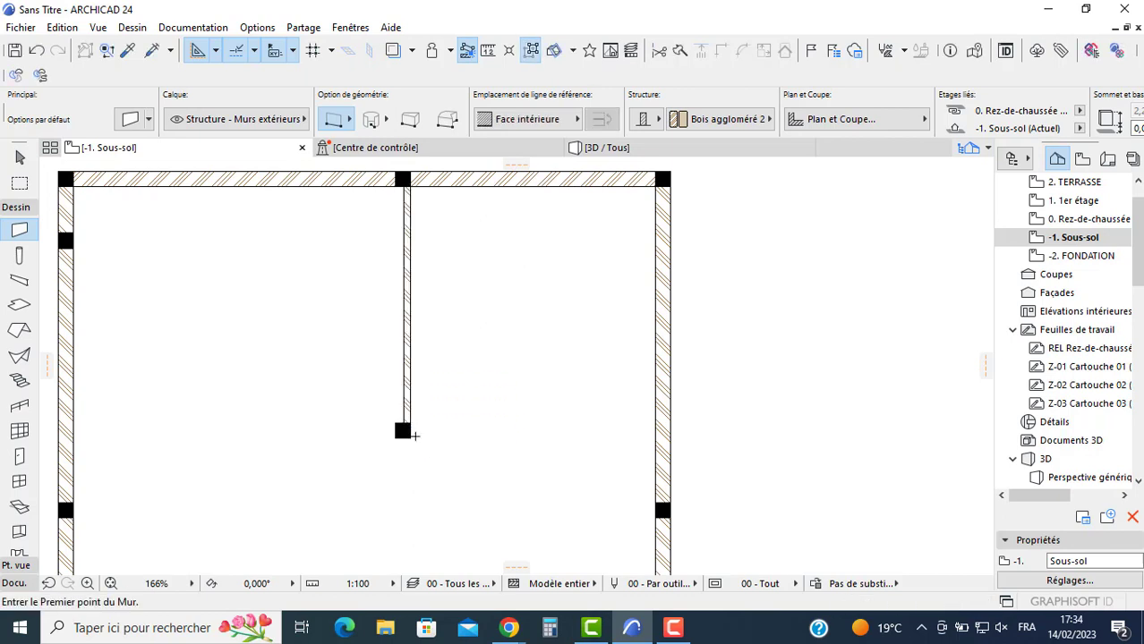
Step: Draw a horizontal partition from the interior column's lower-right corner to the right outer wall, closing off the reserve
click(409, 435)
key(c)
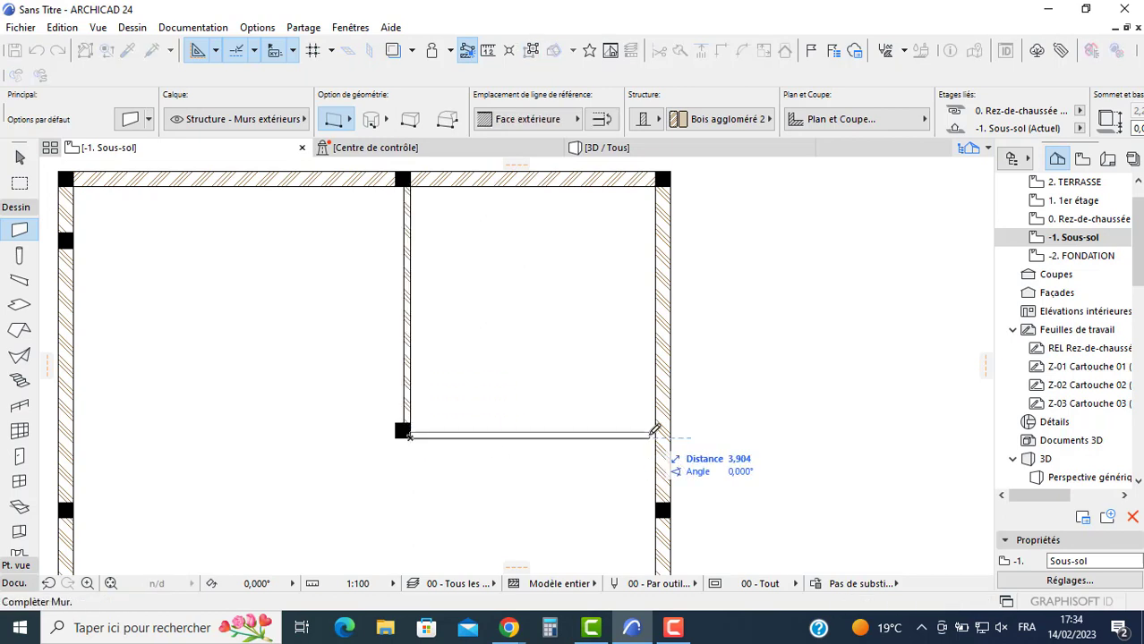
click(654, 433)
Step: Check the stairwell dimensions on the scanned plan and copy the reserve's horizontal partition straight down to form the kitchen-side stair wall
scroll(761, 421, down, 3)
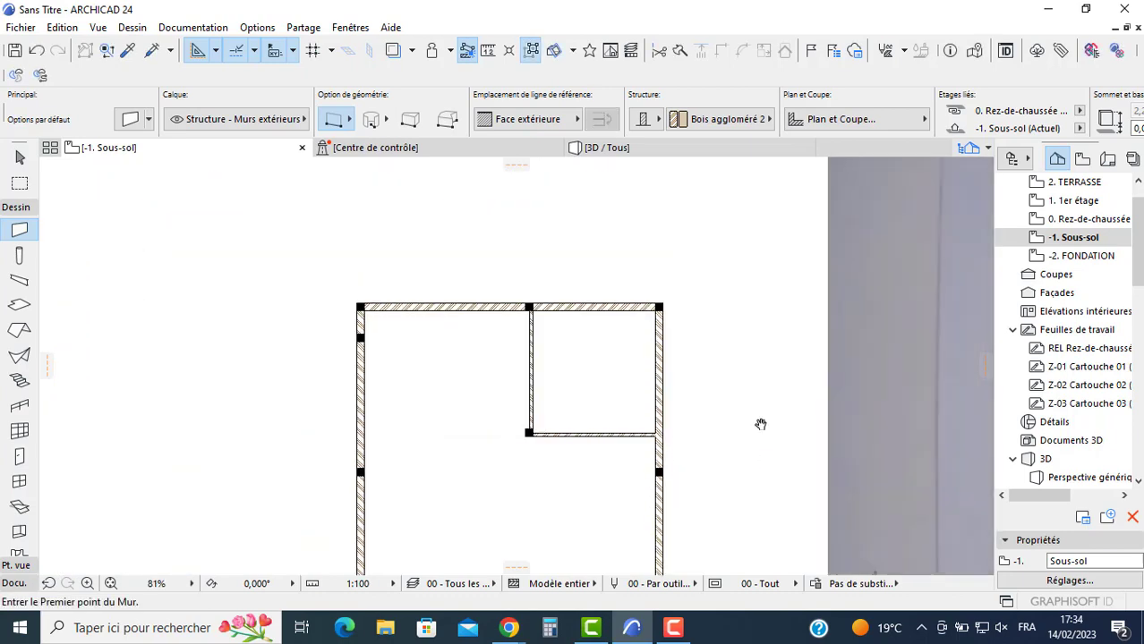
scroll(831, 313, down, 3)
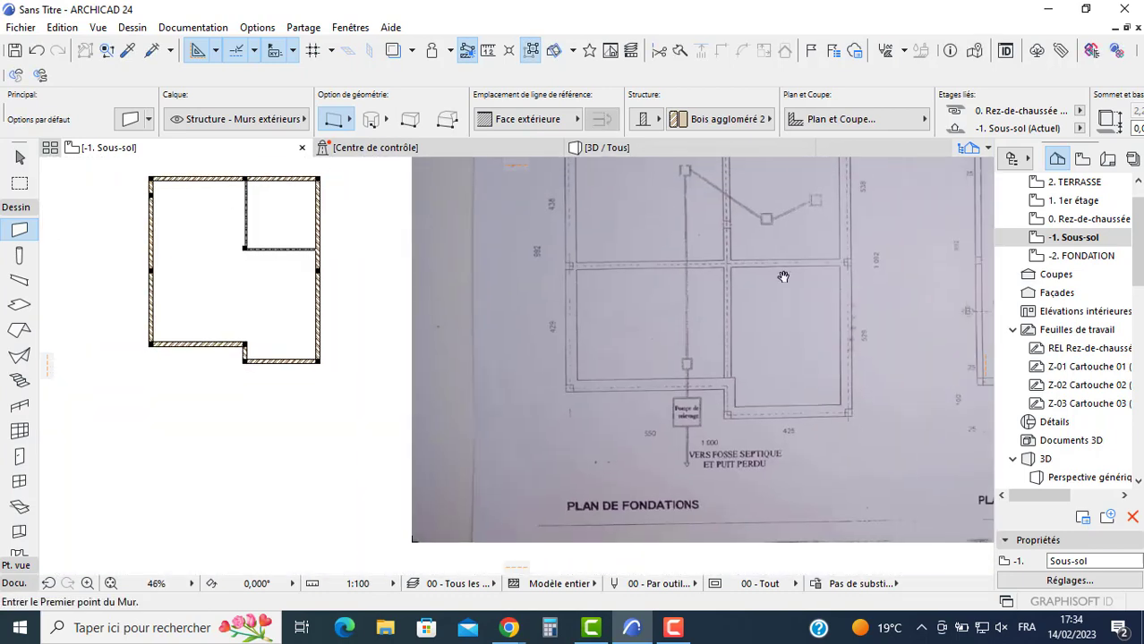
scroll(850, 277, up, 5)
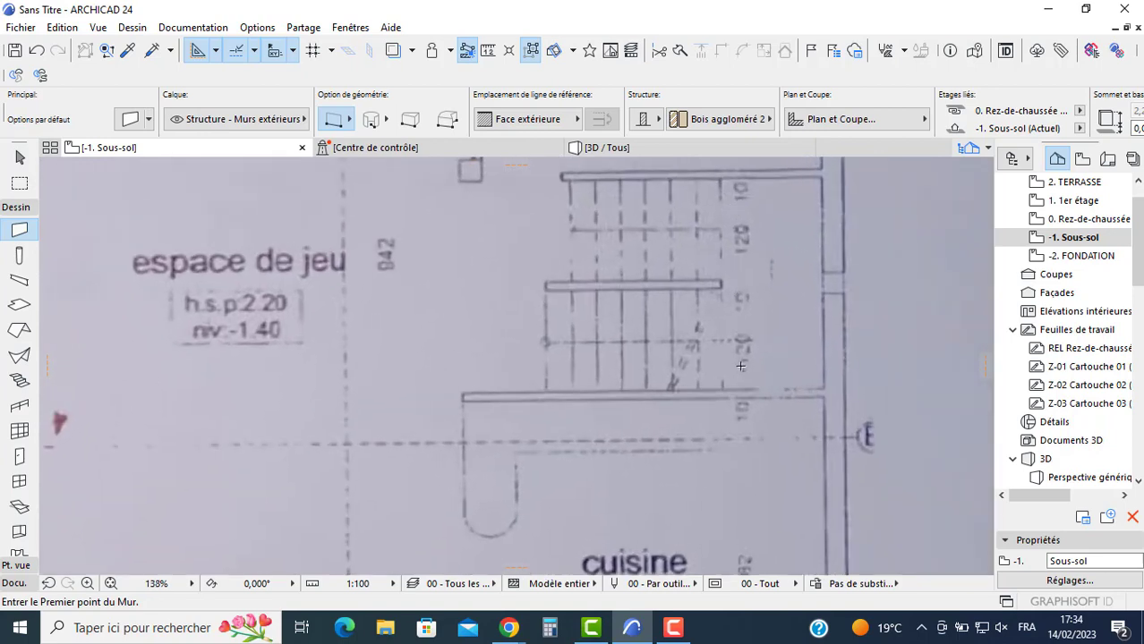
scroll(738, 310, down, 6)
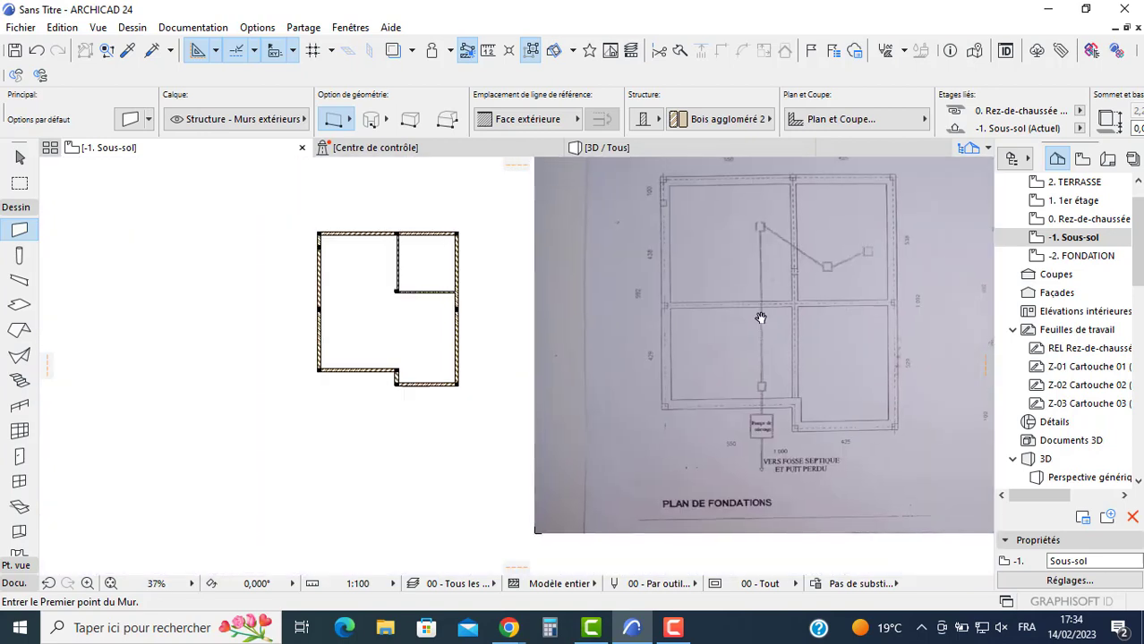
key(Escape)
scroll(474, 293, up, 6)
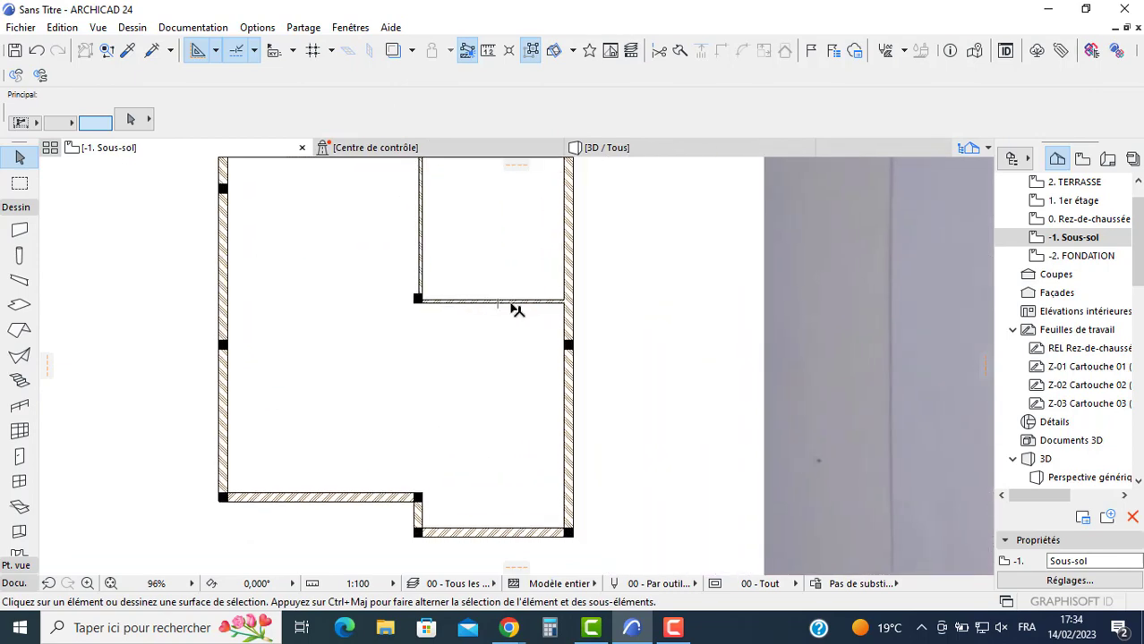
click(514, 304)
click(517, 303)
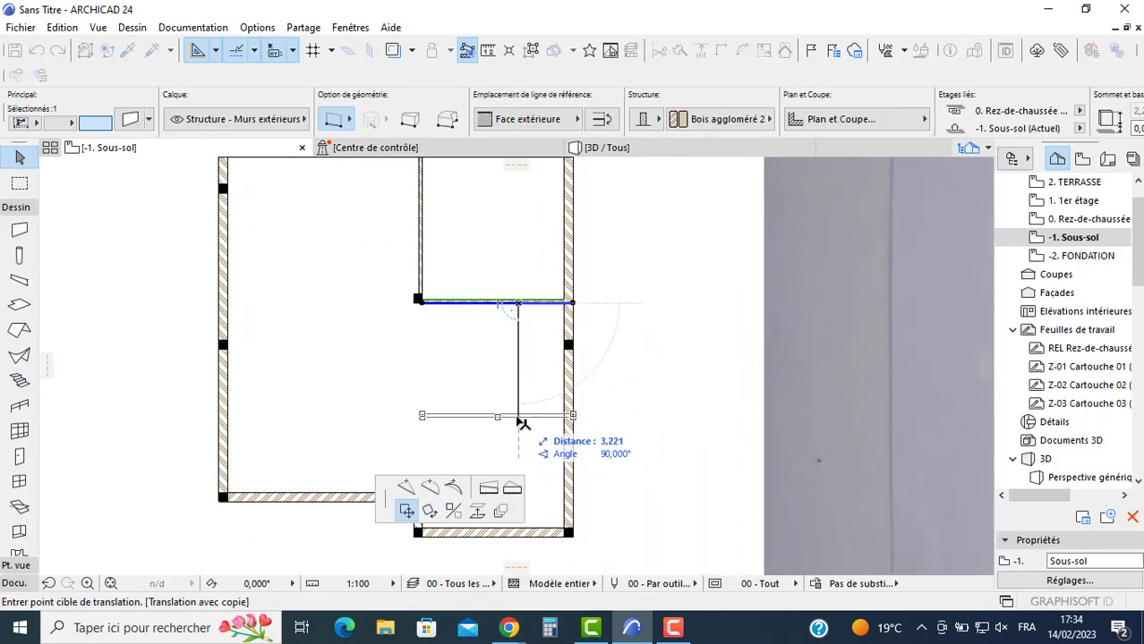
text(2)
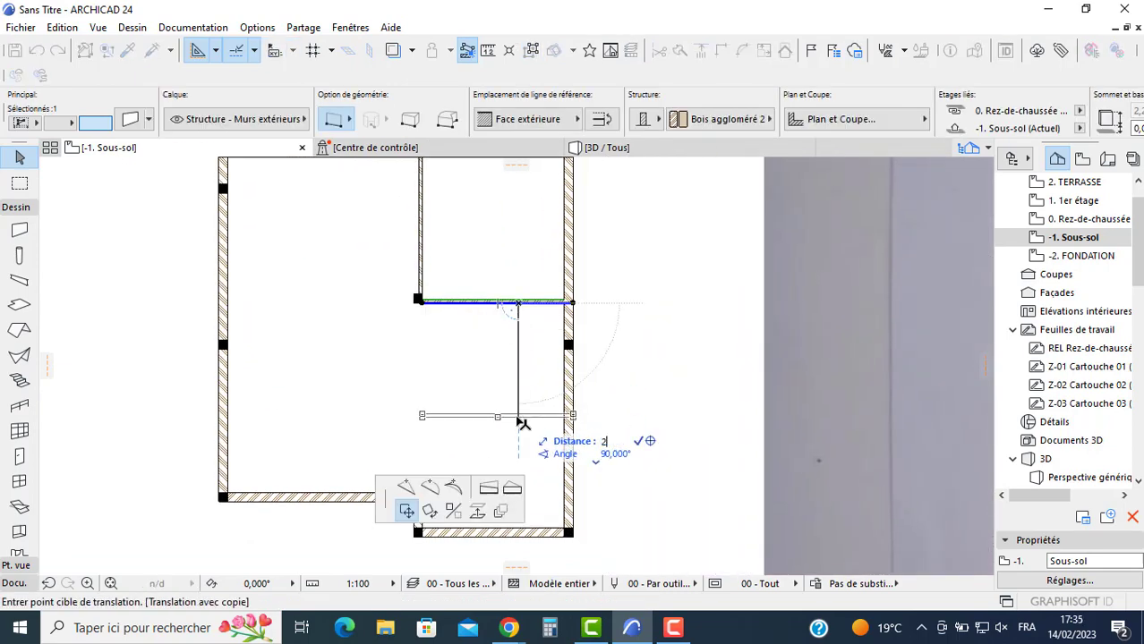
text(,)
key(Return)
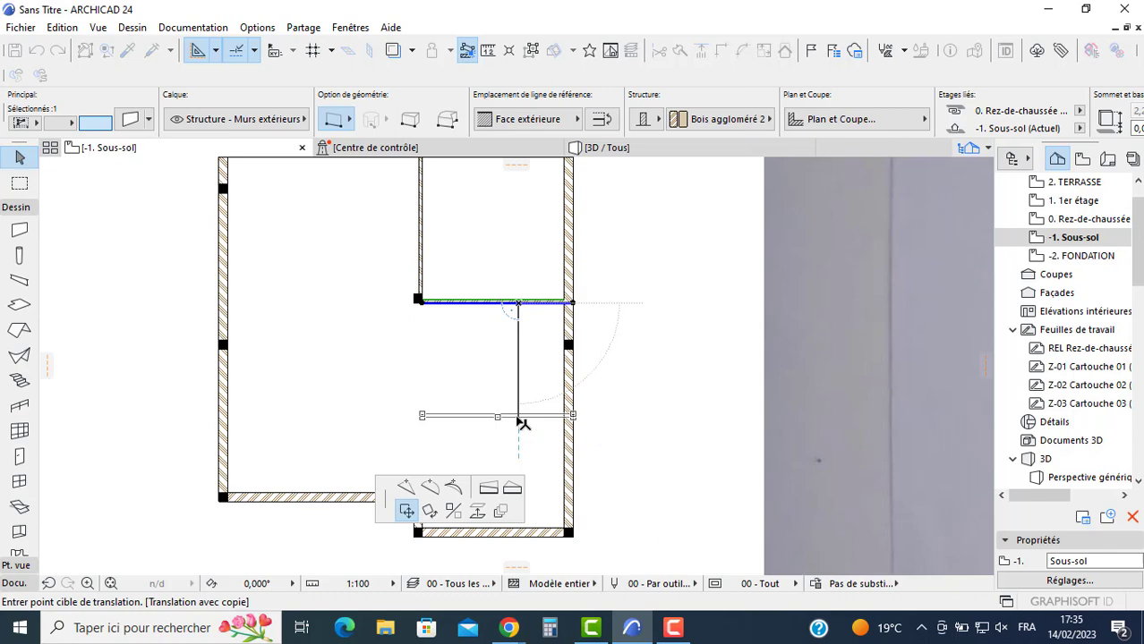
scroll(528, 358, down, 2)
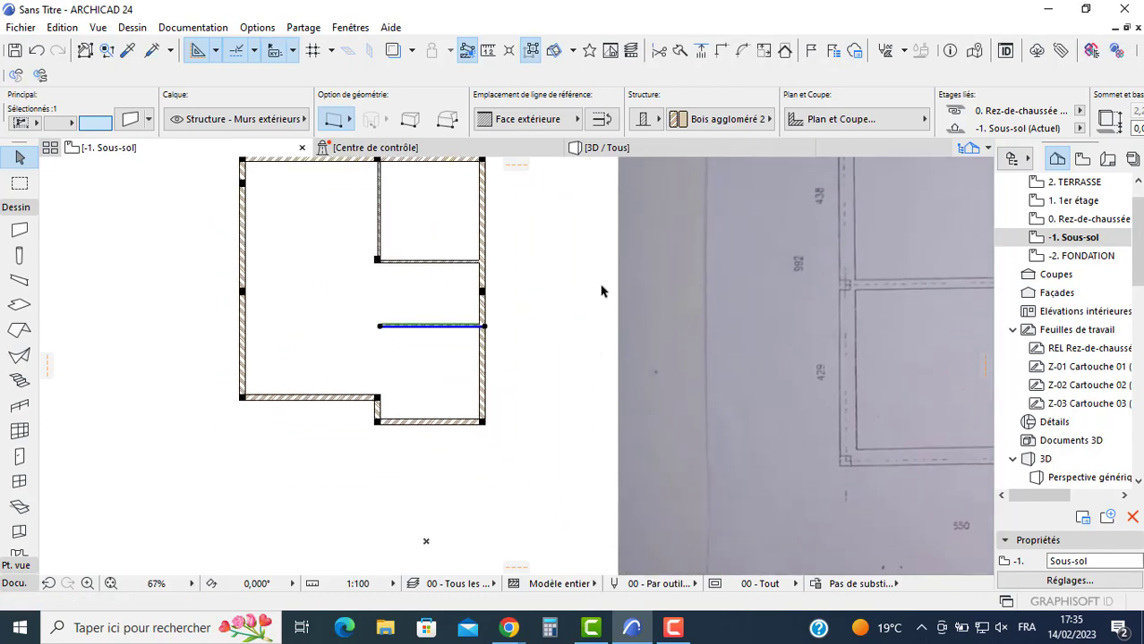
click(602, 291)
Step: Examine the staircase layout between the reserve and the kitchen on the scanned basement plan
middle_drag(600, 291, 298, 240)
middle_drag(563, 253, 435, 246)
scroll(866, 268, down, 2)
middle_drag(869, 271, 581, 276)
scroll(887, 283, up, 1)
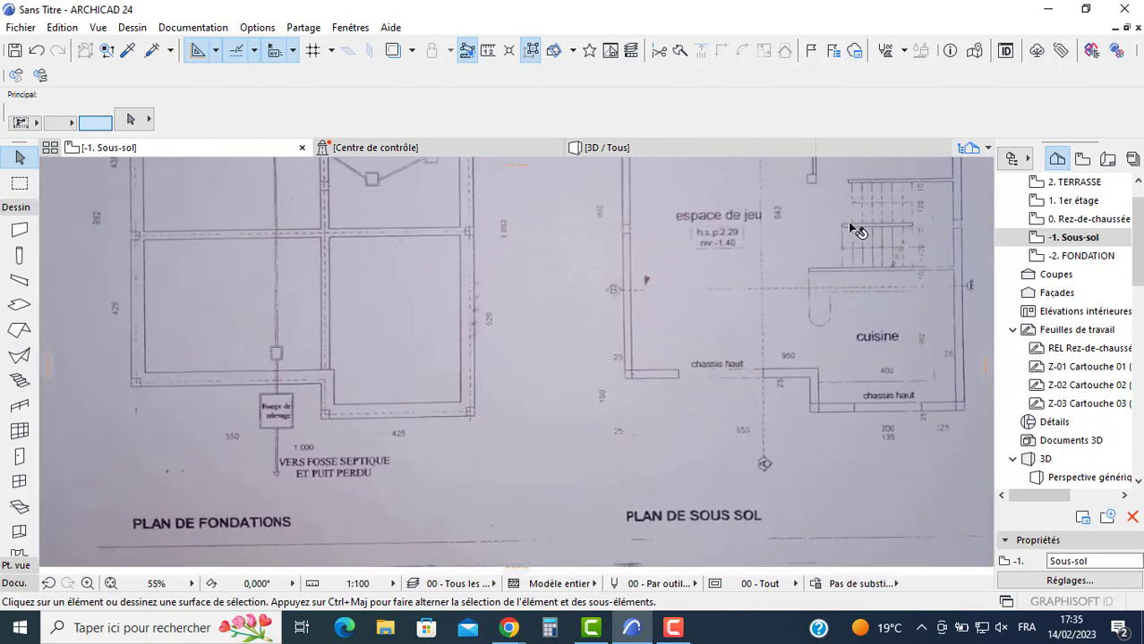
middle_drag(231, 313, 299, 336)
scroll(251, 333, down, 1)
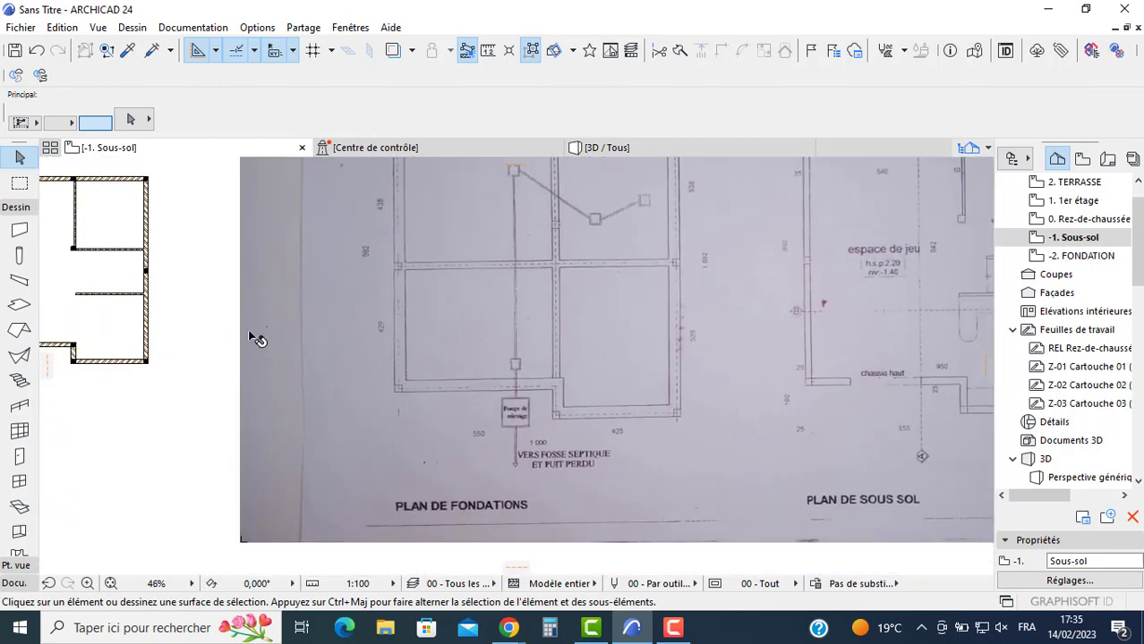
double_click(21, 387)
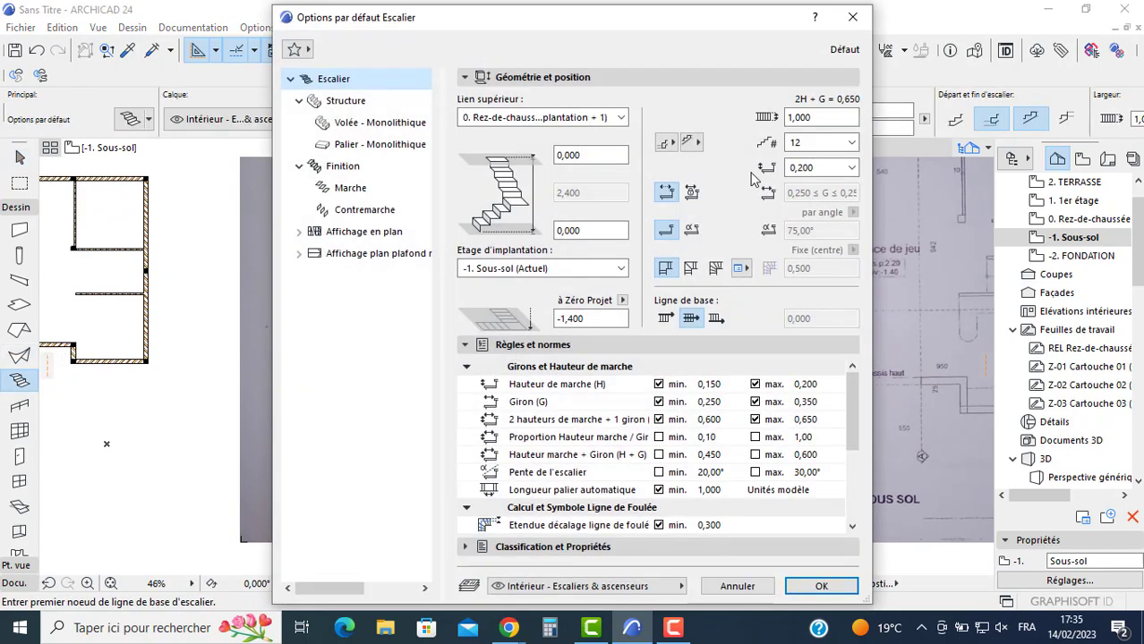
click(816, 119)
text(200)
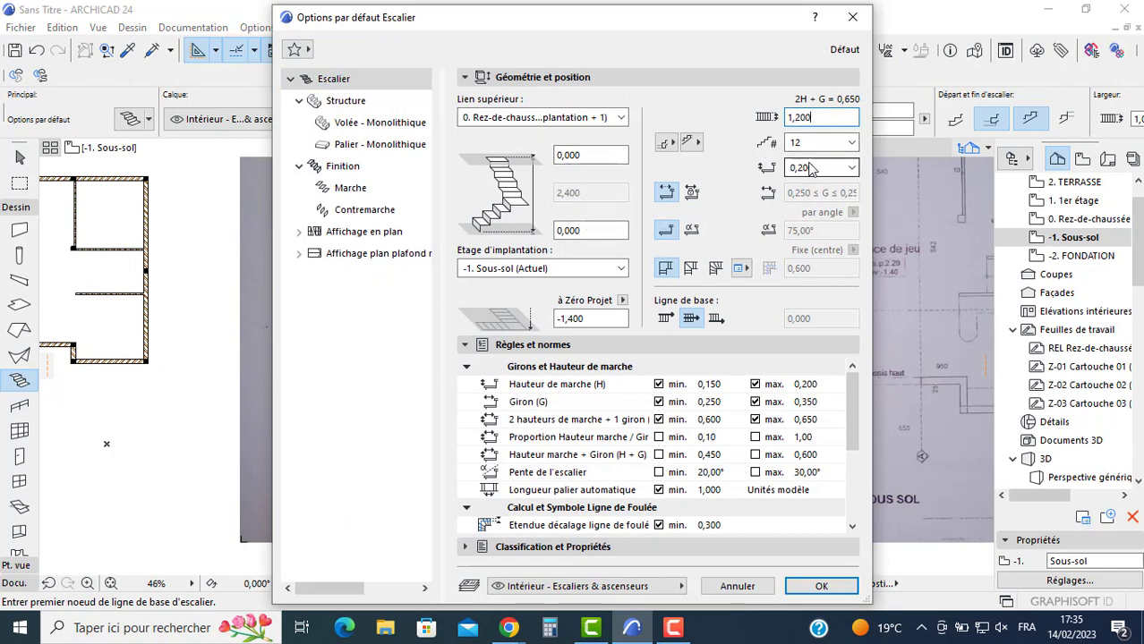
click(695, 195)
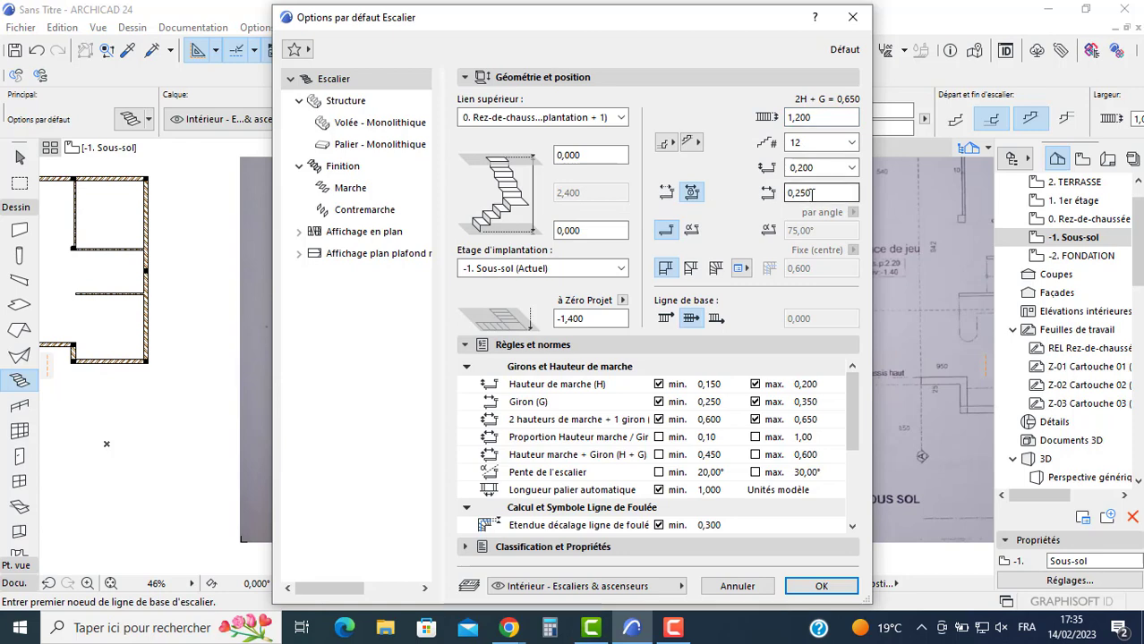
click(852, 19)
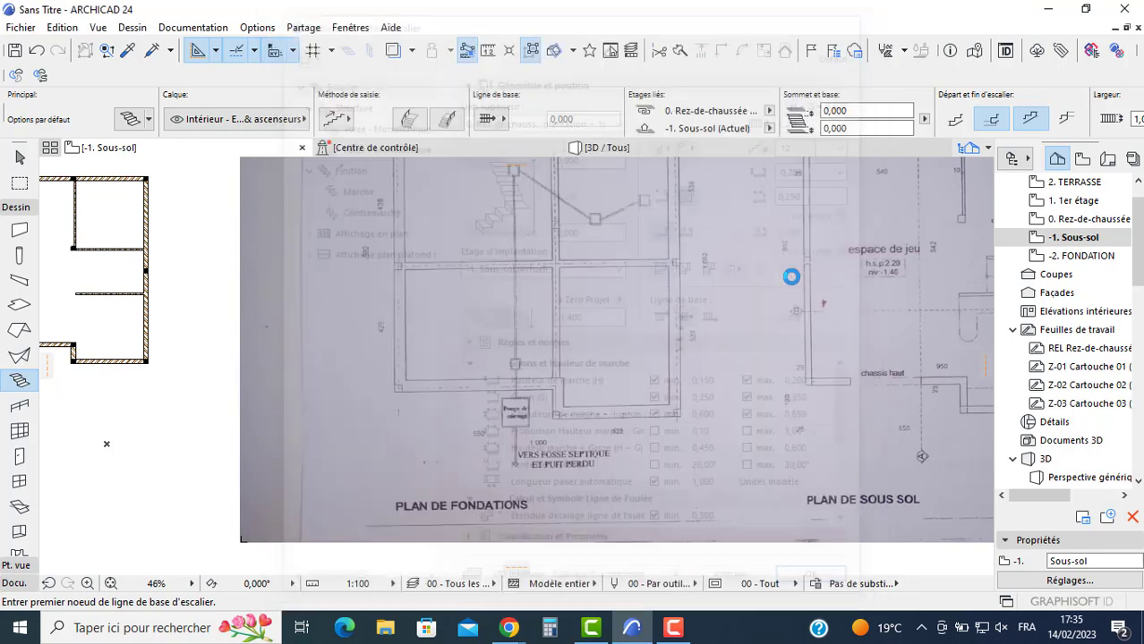
Step: Compare the staircase layout on the scanned basement plan with the stairs on the ground-floor and upper-floor plans
scroll(469, 283, up, 3)
scroll(469, 284, up, 3)
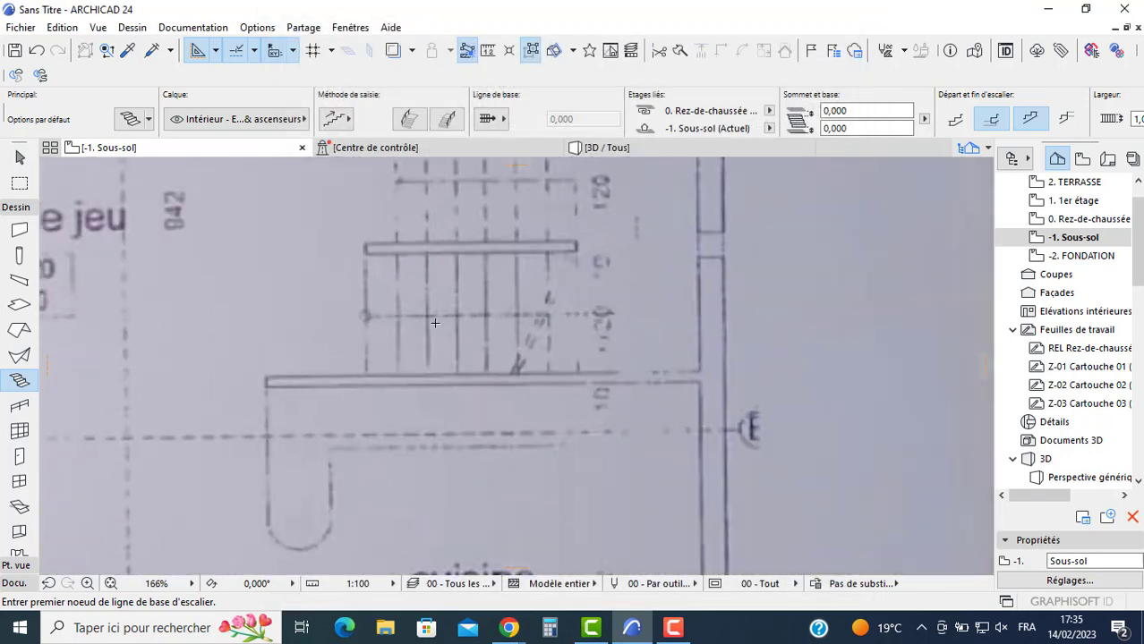
scroll(457, 307, down, 8)
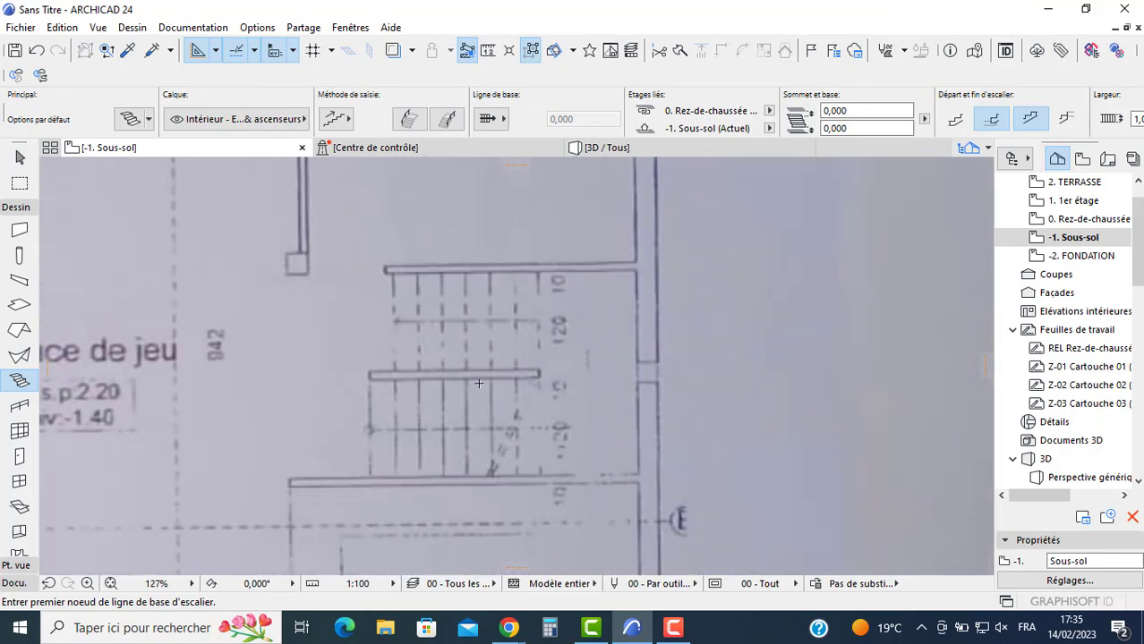
double_click(1052, 219)
scroll(598, 374, up, 7)
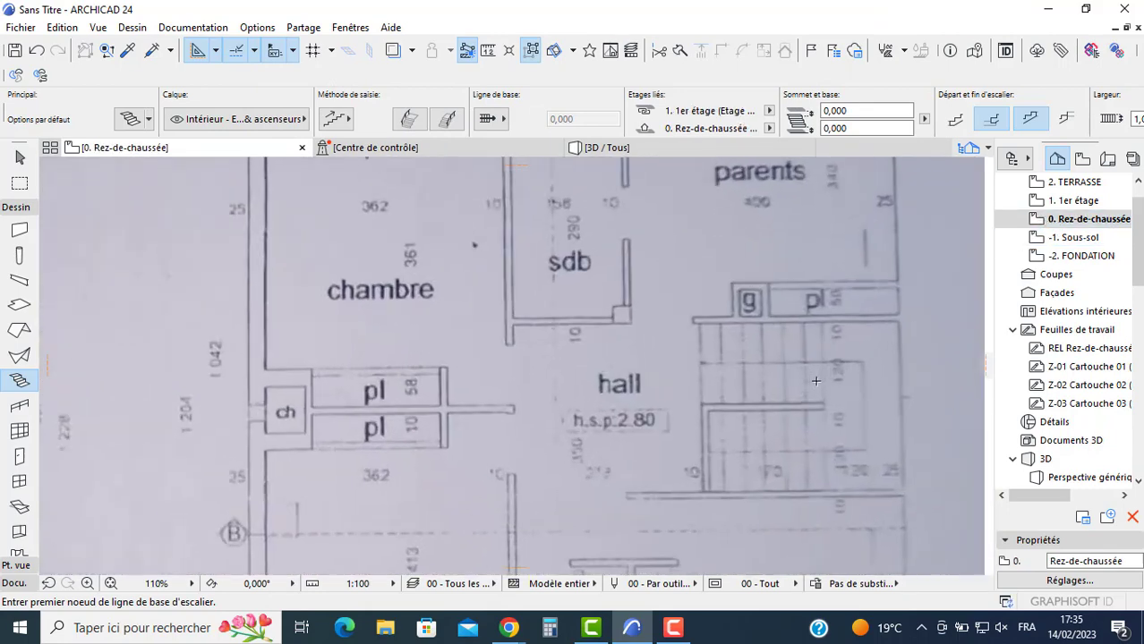
scroll(760, 508, up, 2)
scroll(750, 503, down, 1)
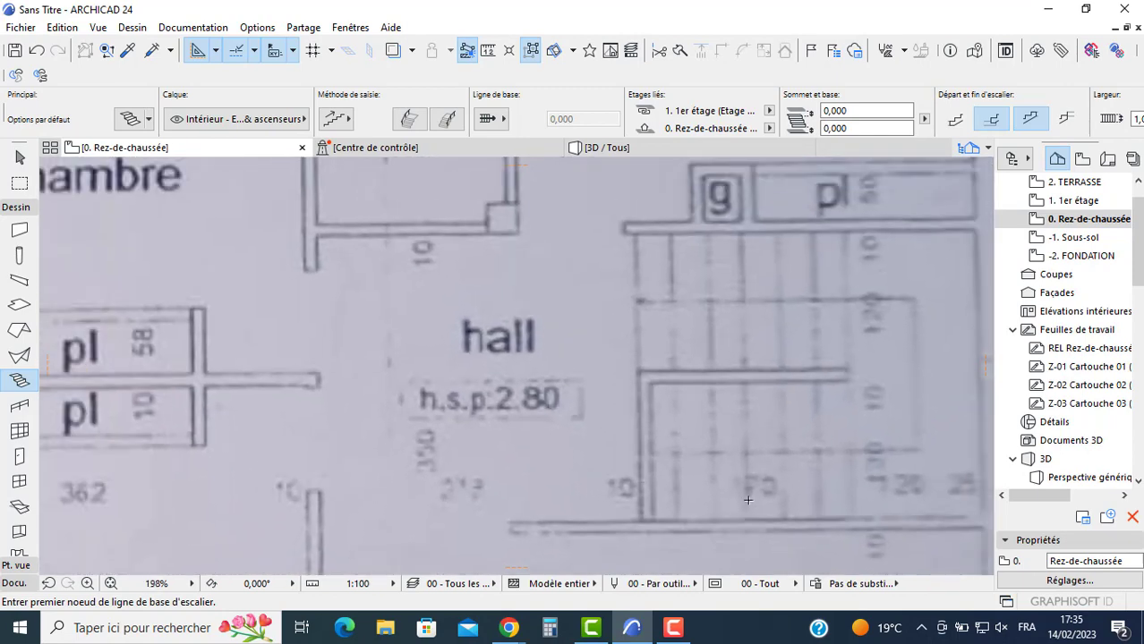
scroll(749, 500, down, 5)
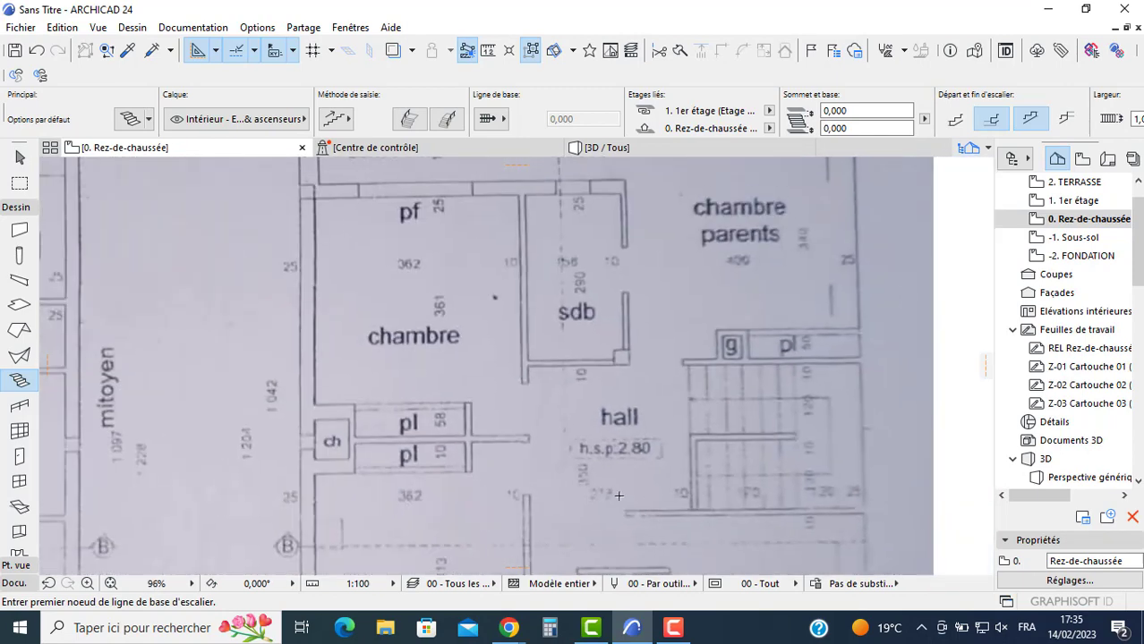
scroll(490, 421, up, 3)
scroll(490, 422, up, 2)
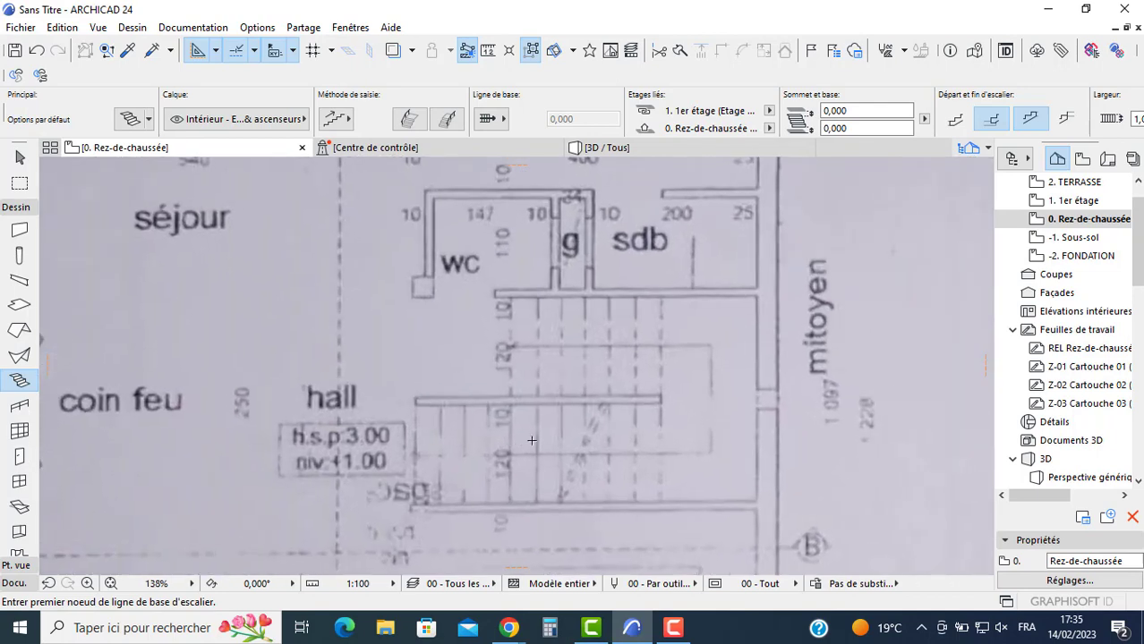
middle_drag(582, 460, 567, 431)
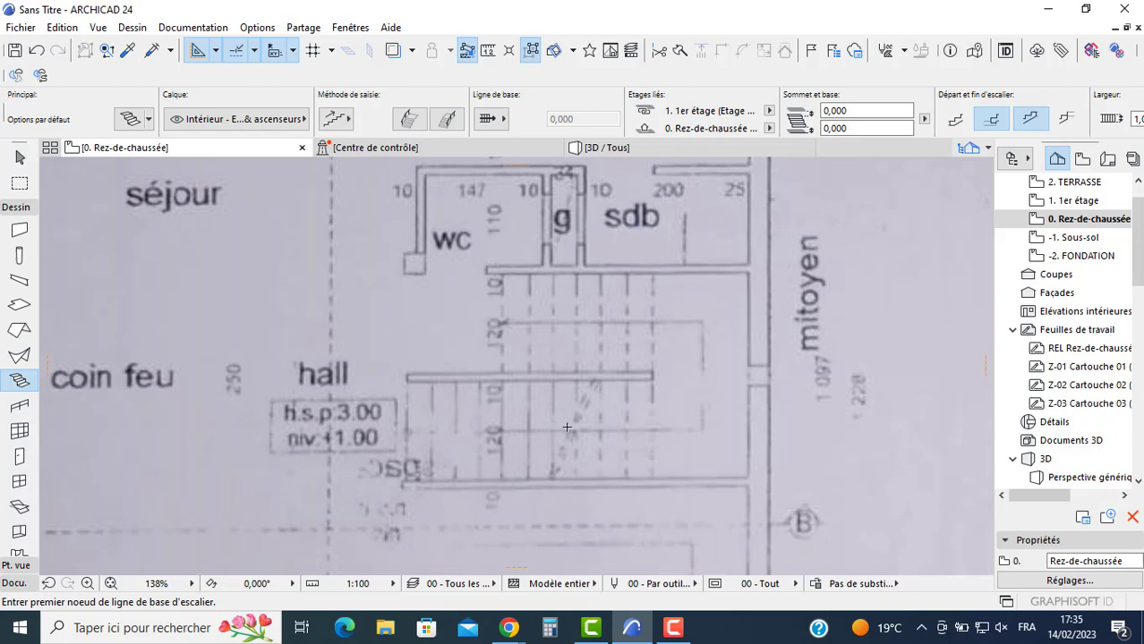
scroll(562, 419, down, 4)
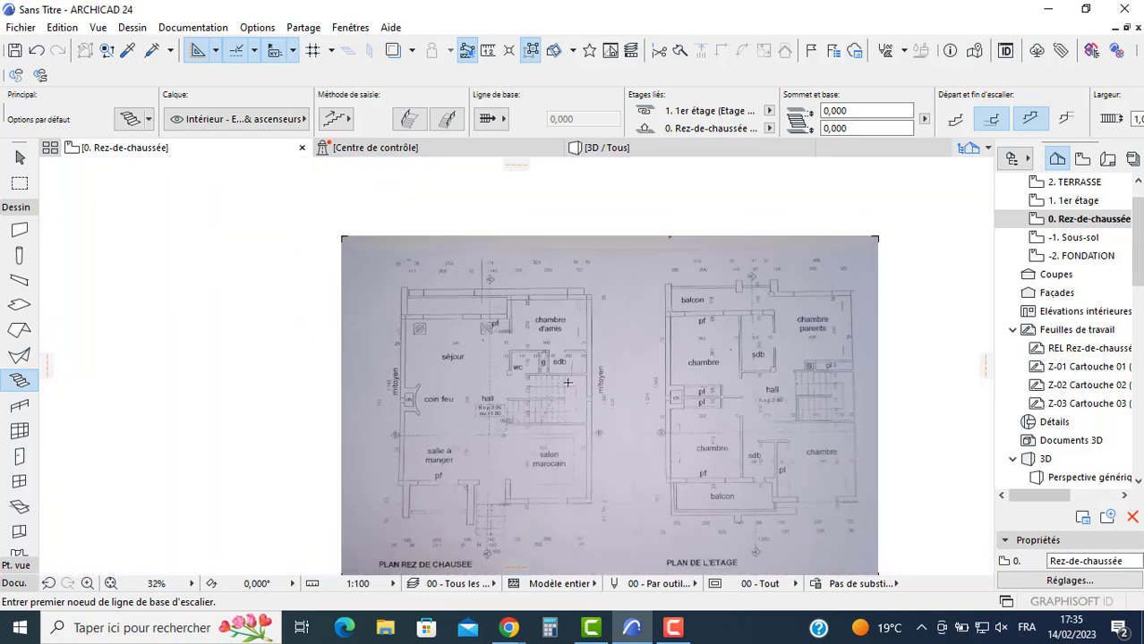
scroll(775, 413, up, 4)
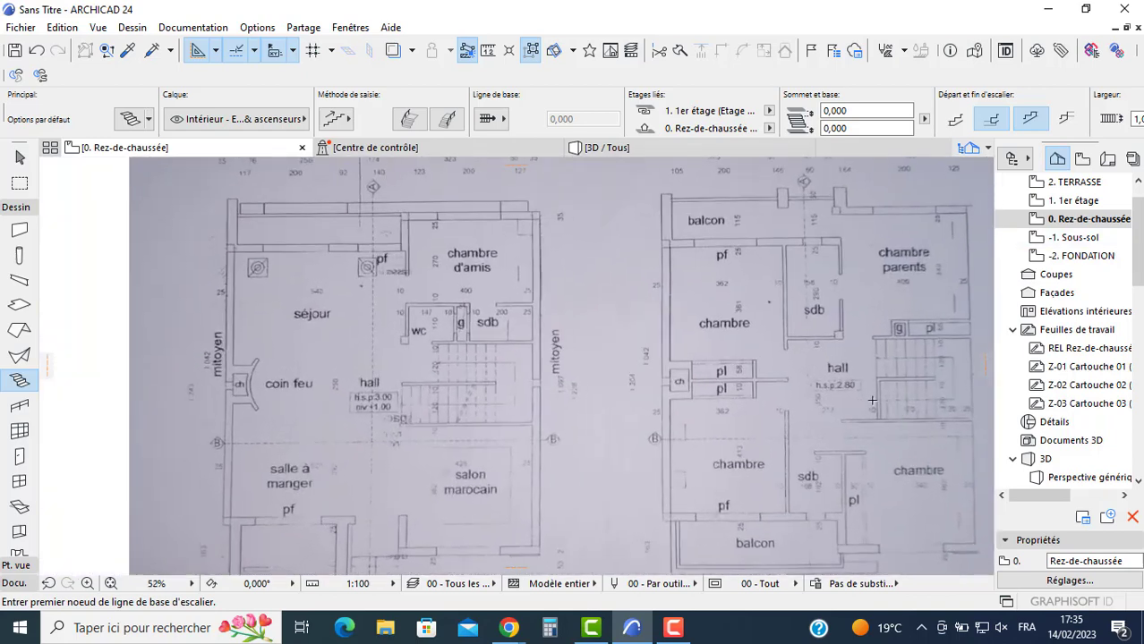
scroll(884, 411, up, 1)
middle_drag(861, 420, 633, 397)
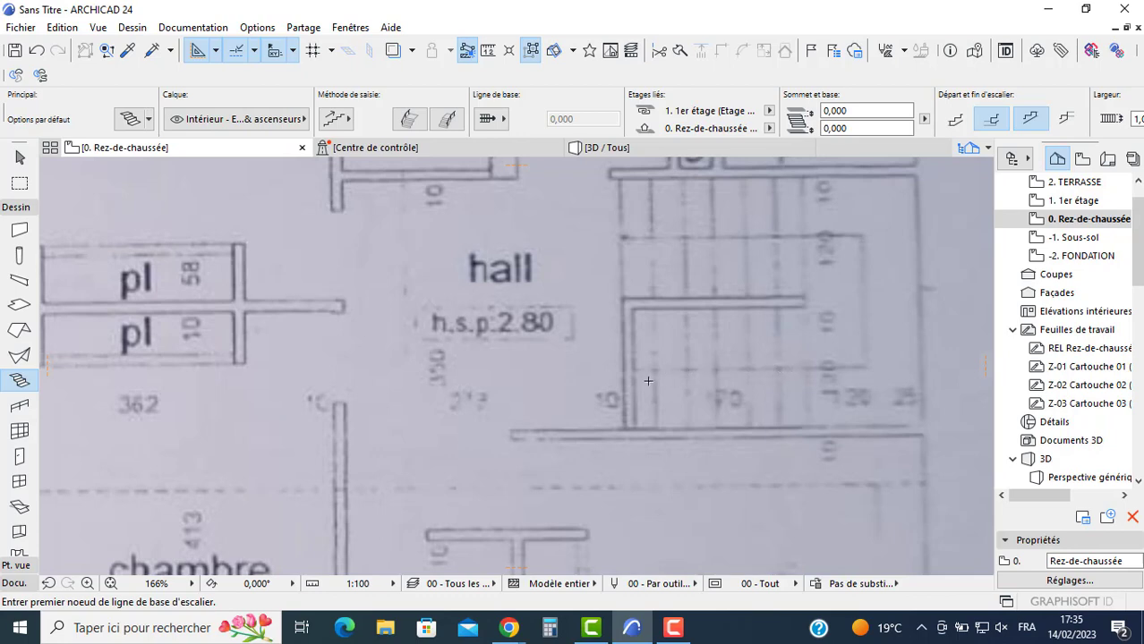
Step: Return to the basement storey and examine the steps and flight widths of the staircase on its scanned plan
double_click(1072, 240)
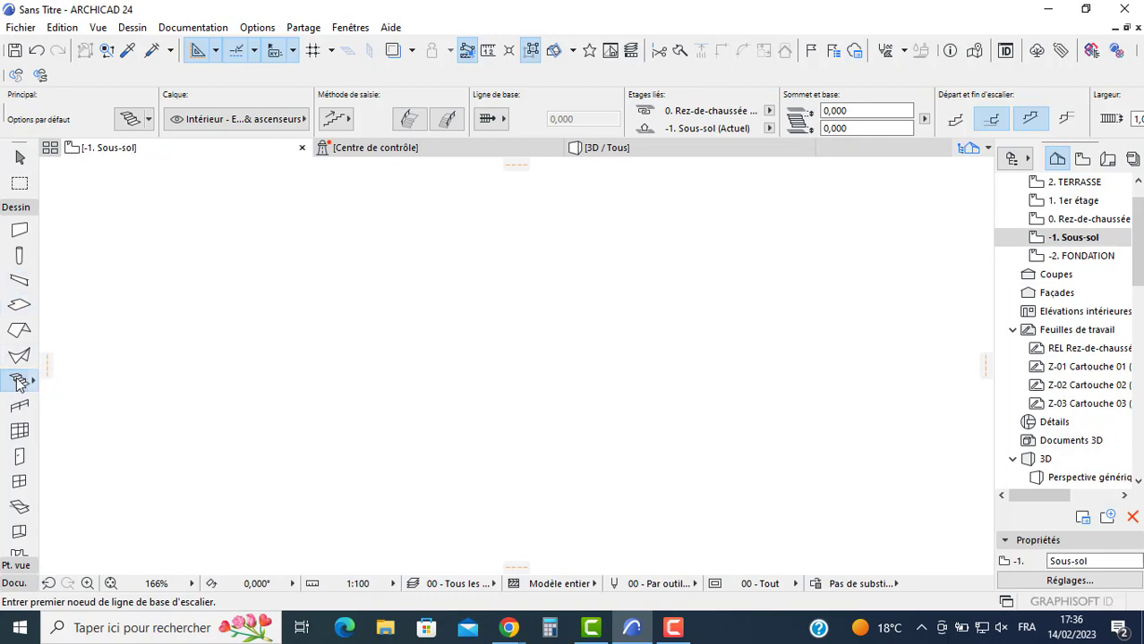
key(ctrl+t)
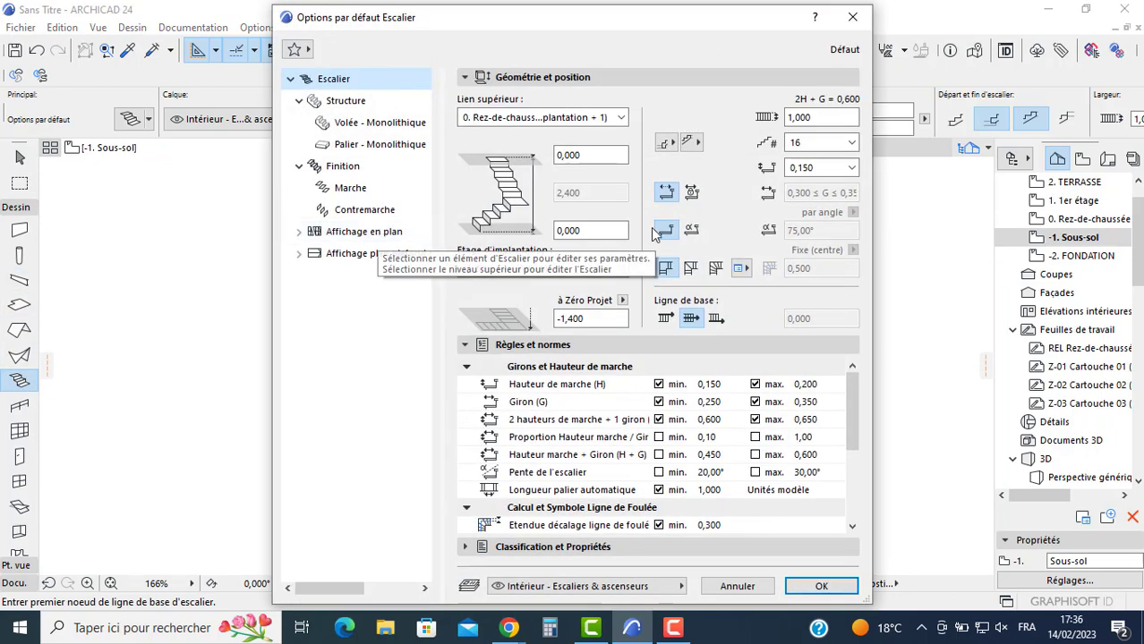
click(738, 587)
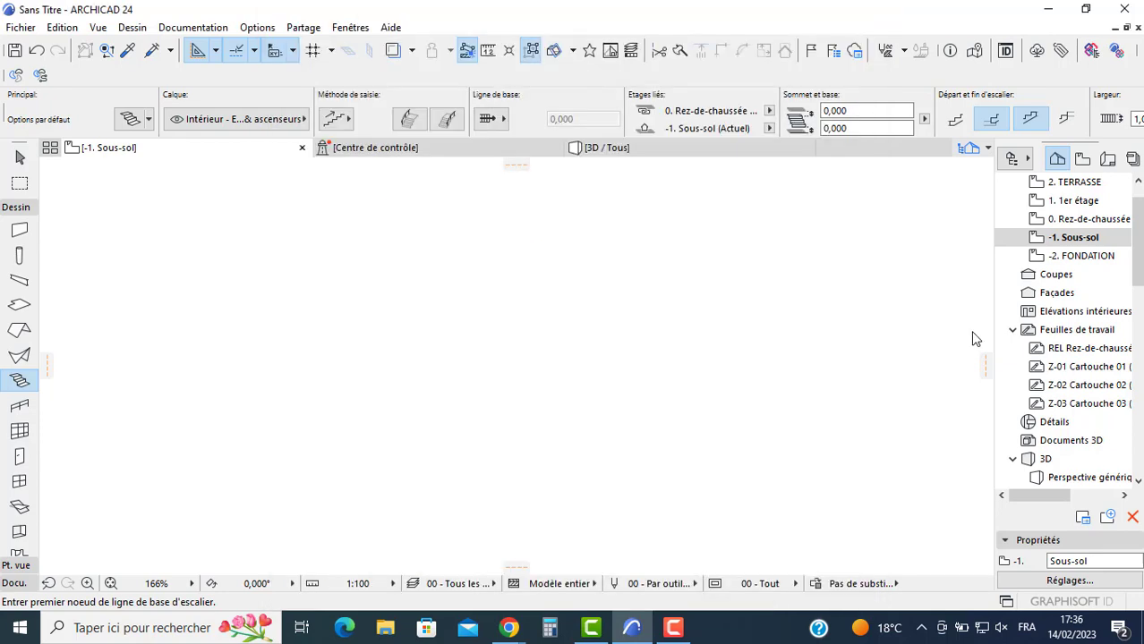
middle_drag(166, 383, 548, 386)
middle_drag(192, 339, 625, 354)
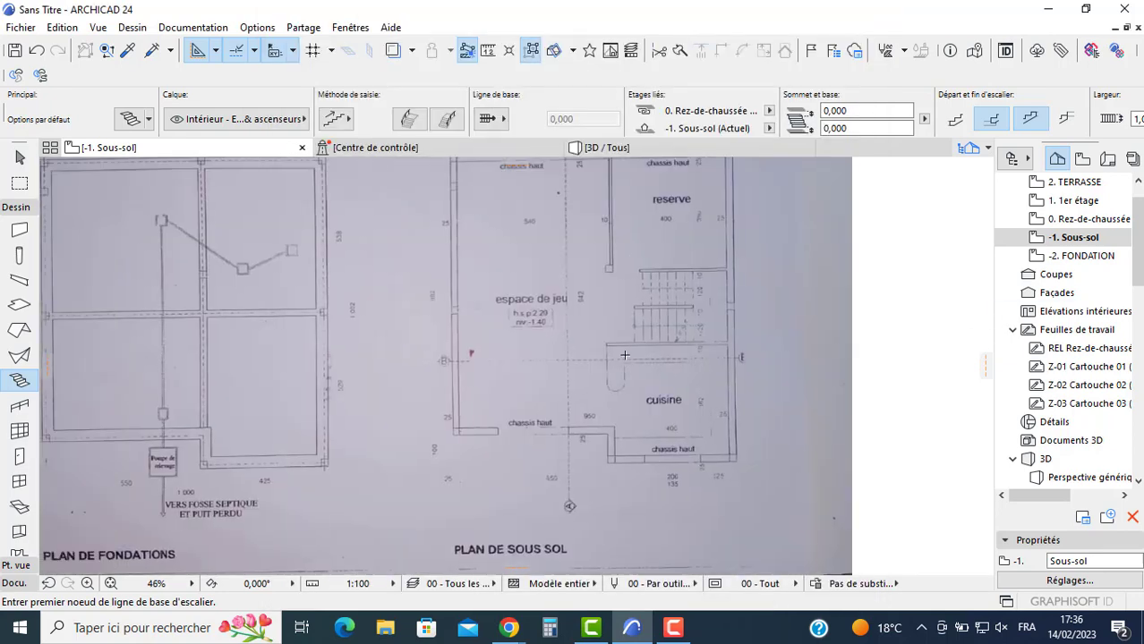
scroll(734, 306, up, 3)
scroll(555, 338, up, 1)
scroll(549, 340, up, 2)
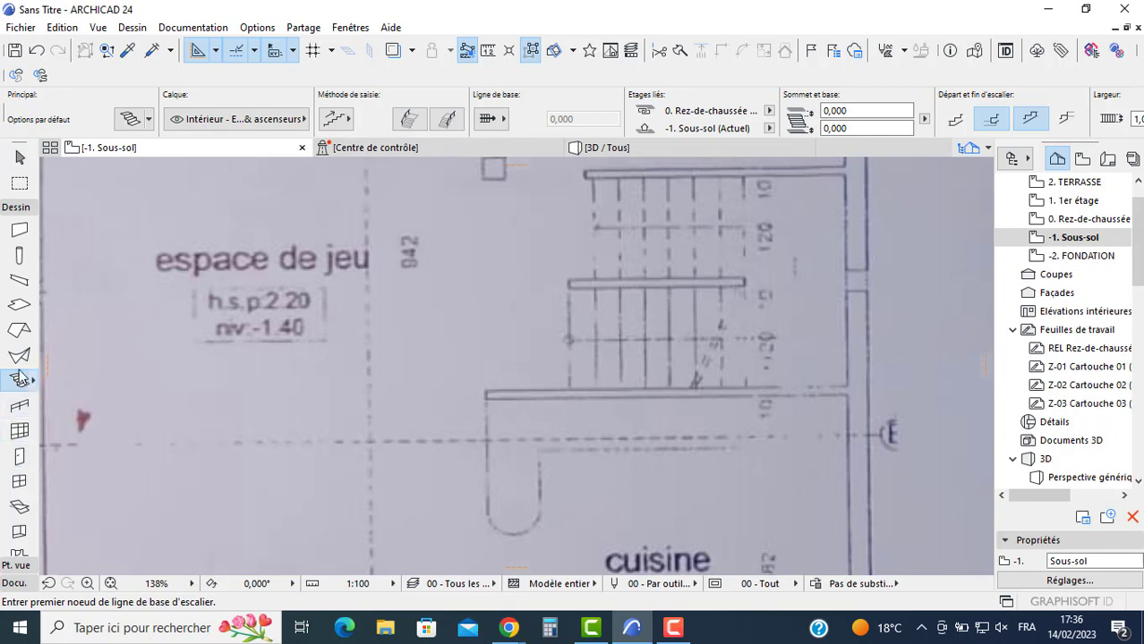
Step: Set the default stair to 14 risers and a width of 1,200, with the going locked at 0,300
key(ctrl+t)
click(814, 143)
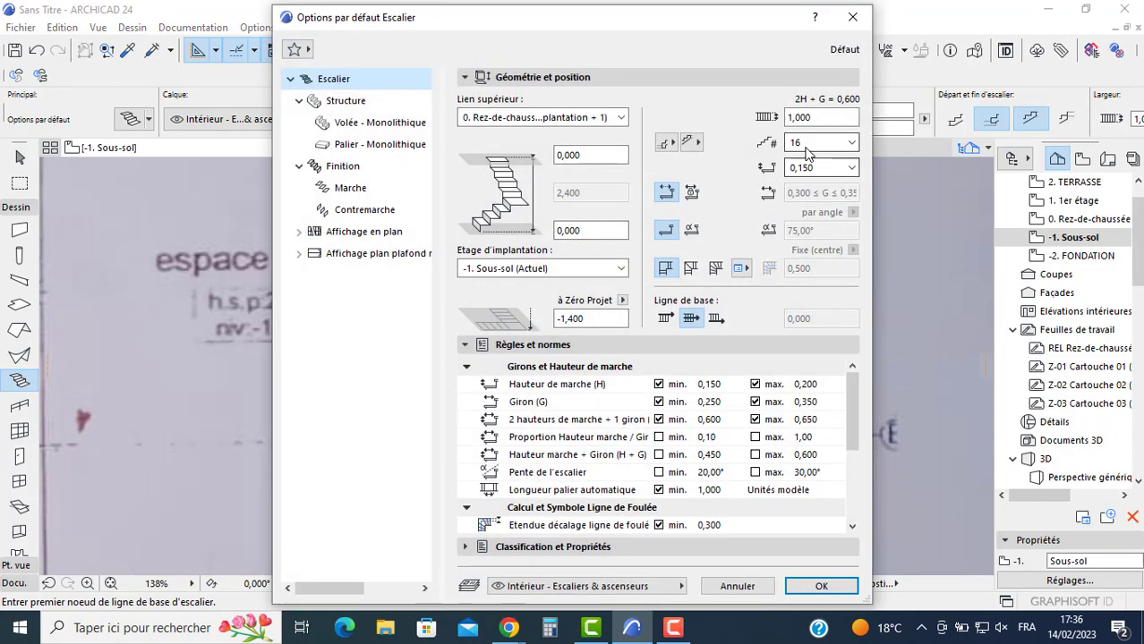
click(795, 188)
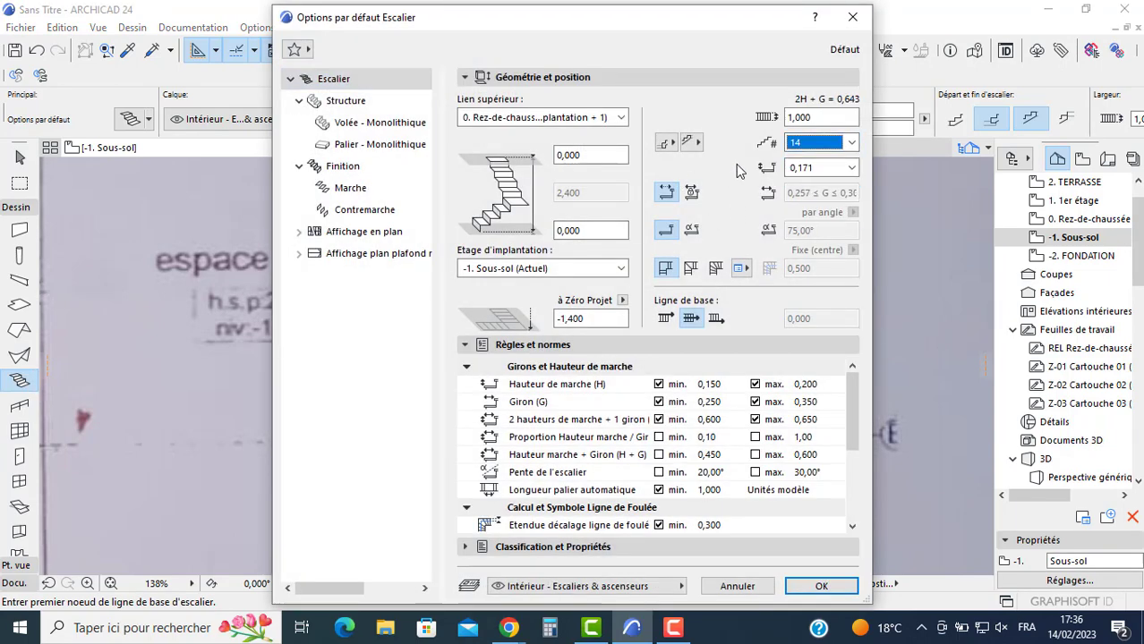
click(810, 119)
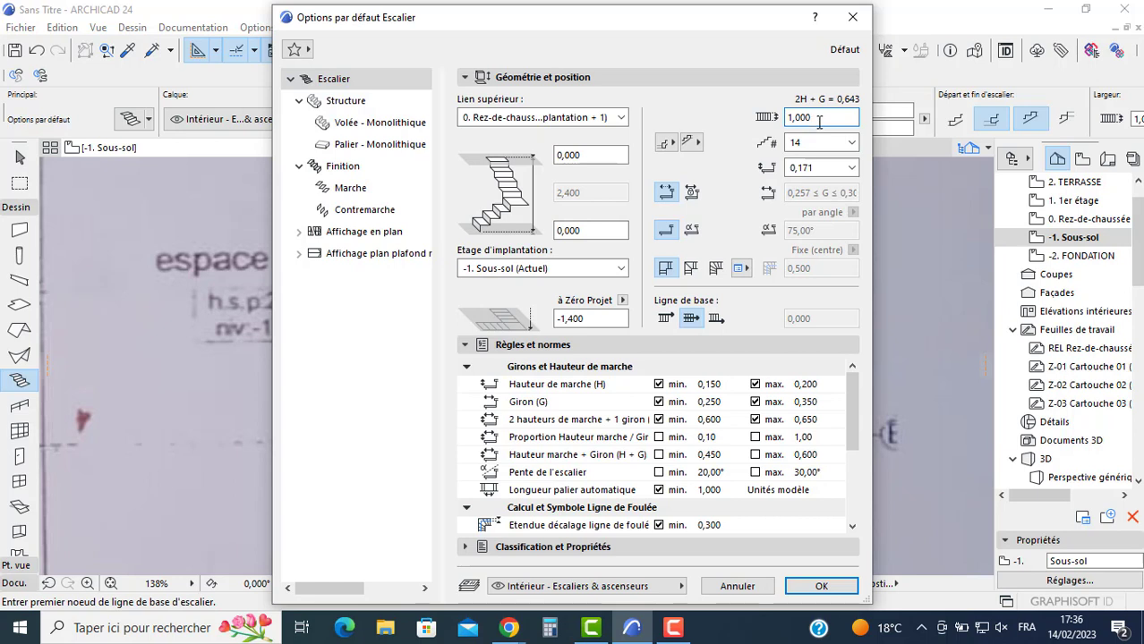
key(BackSpace)
key(BackSpace)
key(BackSpace)
text(200)
click(692, 191)
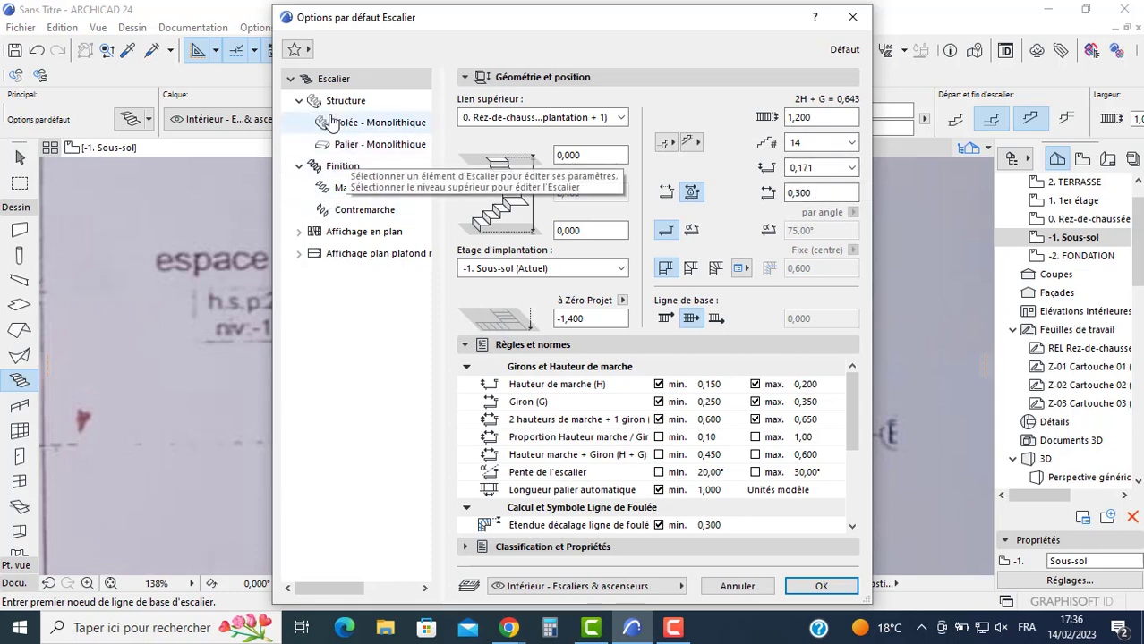
Step: Override all four surfaces of the monolithic flight with Béton - Lissé
click(376, 126)
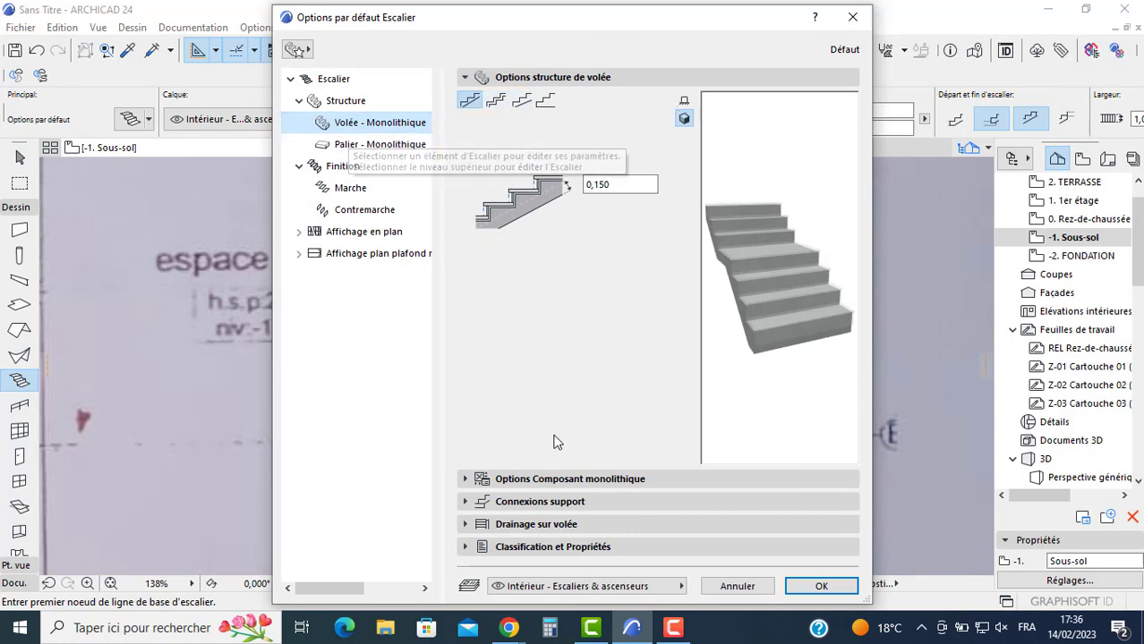
click(552, 478)
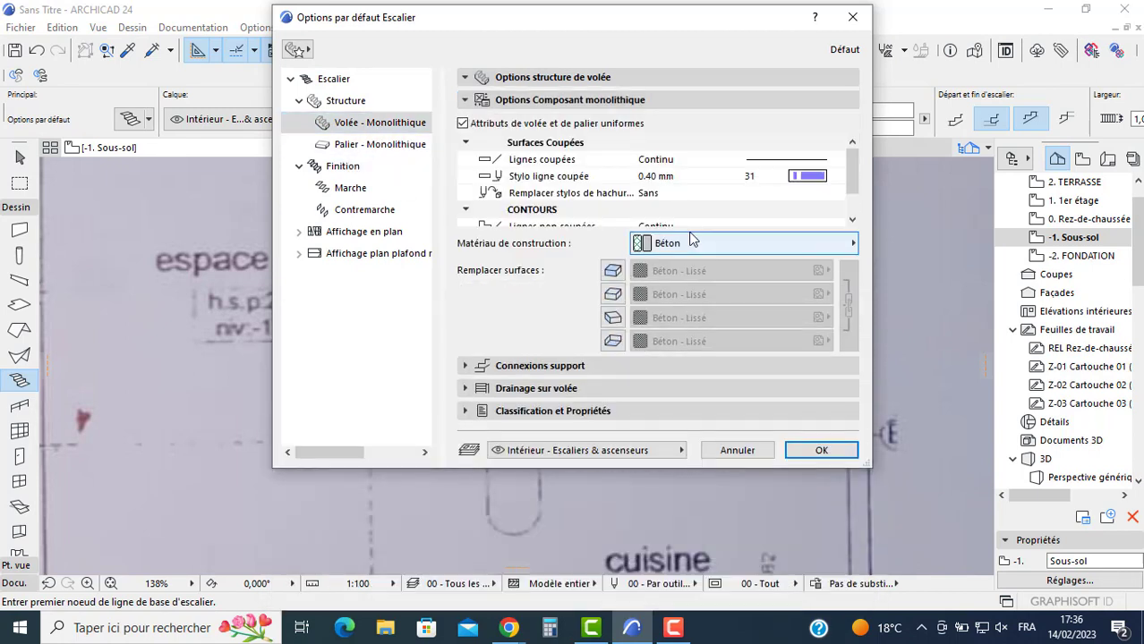
click(612, 273)
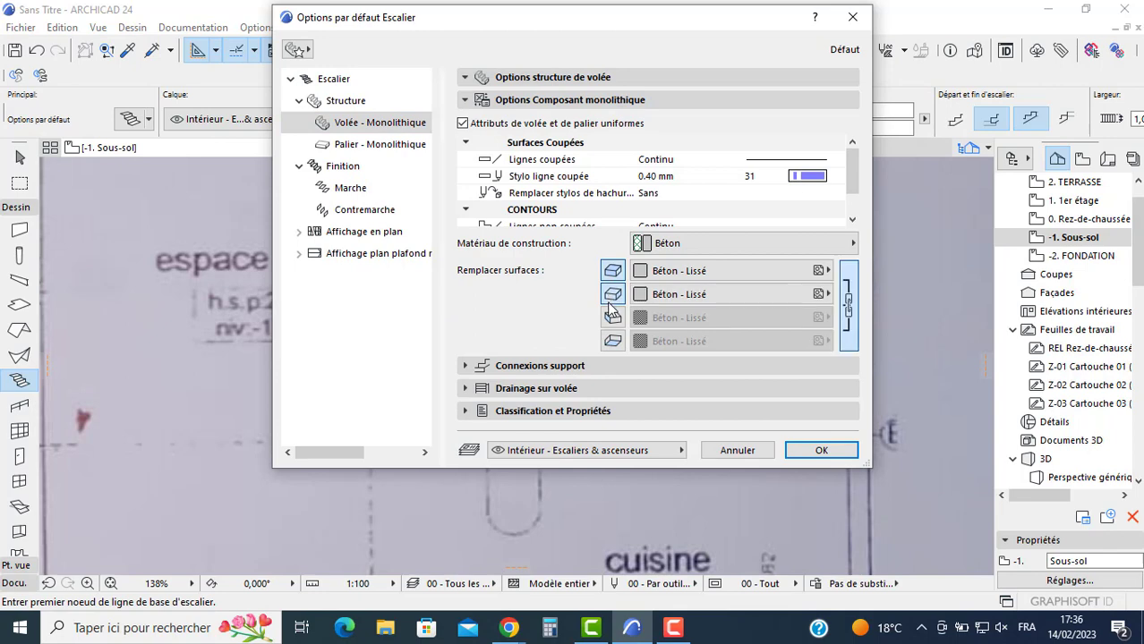
click(612, 317)
click(612, 294)
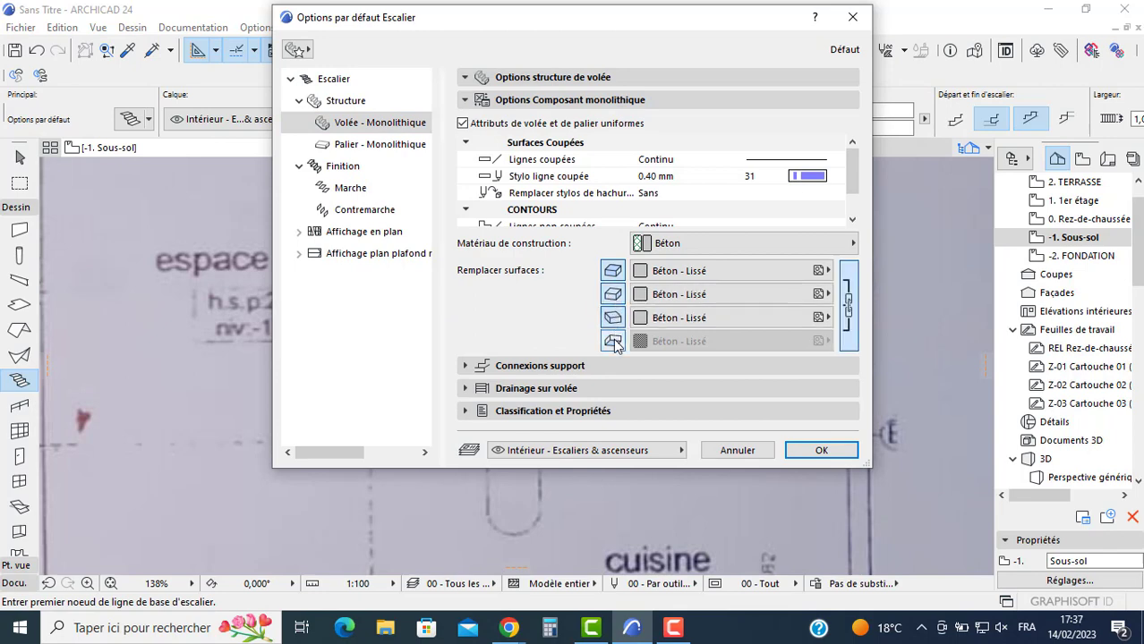
click(612, 341)
Step: Set both the cut-line pen and the uncut-line pen of the monolithic flight to pen 1
click(807, 176)
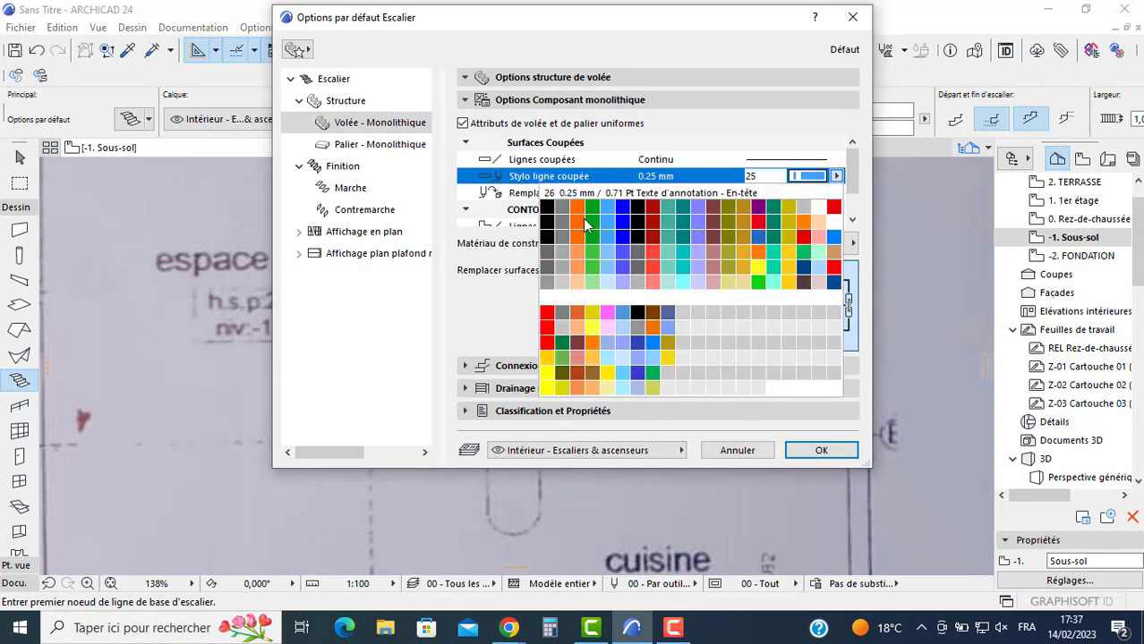
click(550, 213)
scroll(770, 214, down, 1)
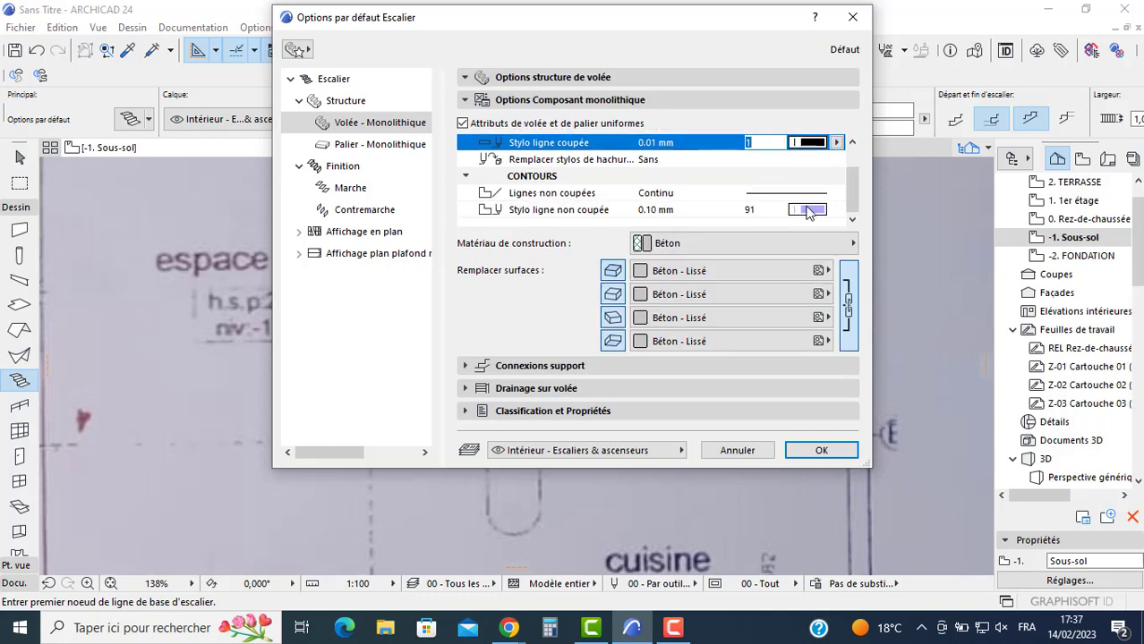
click(807, 209)
click(549, 241)
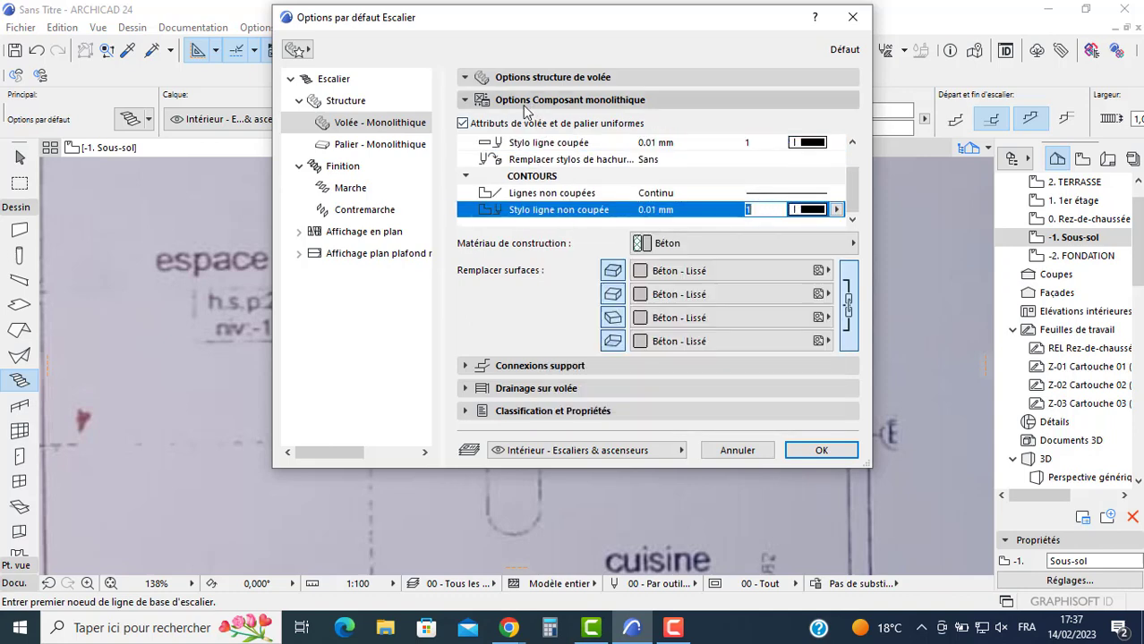
Step: Review the flight's support connections and drainage and the landing structure, and apply the default stair settings
click(515, 362)
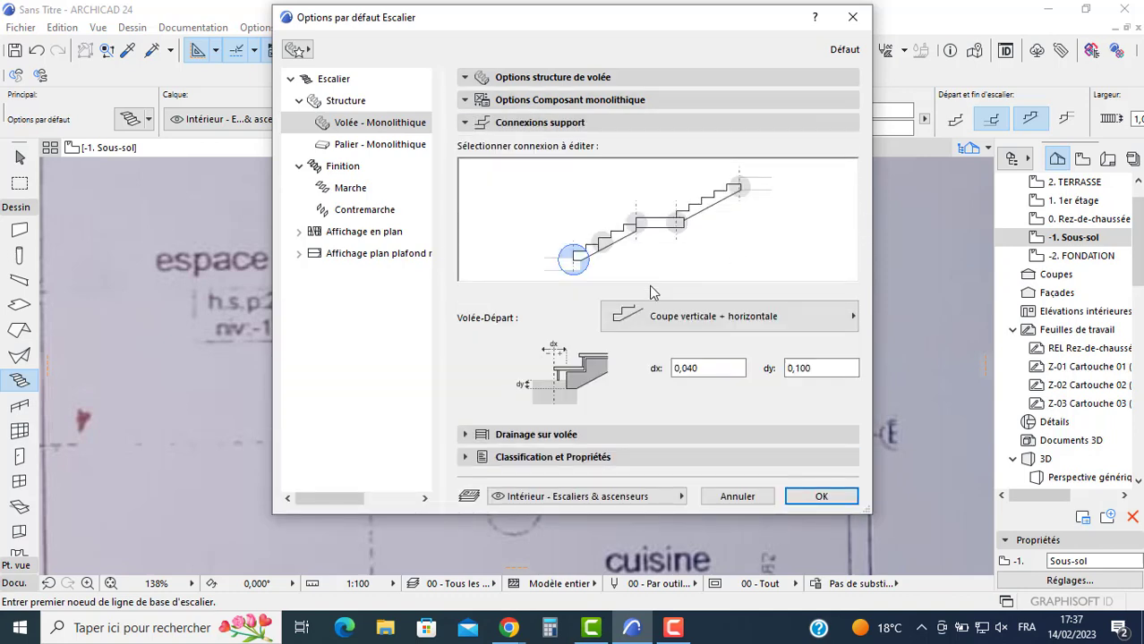
click(535, 434)
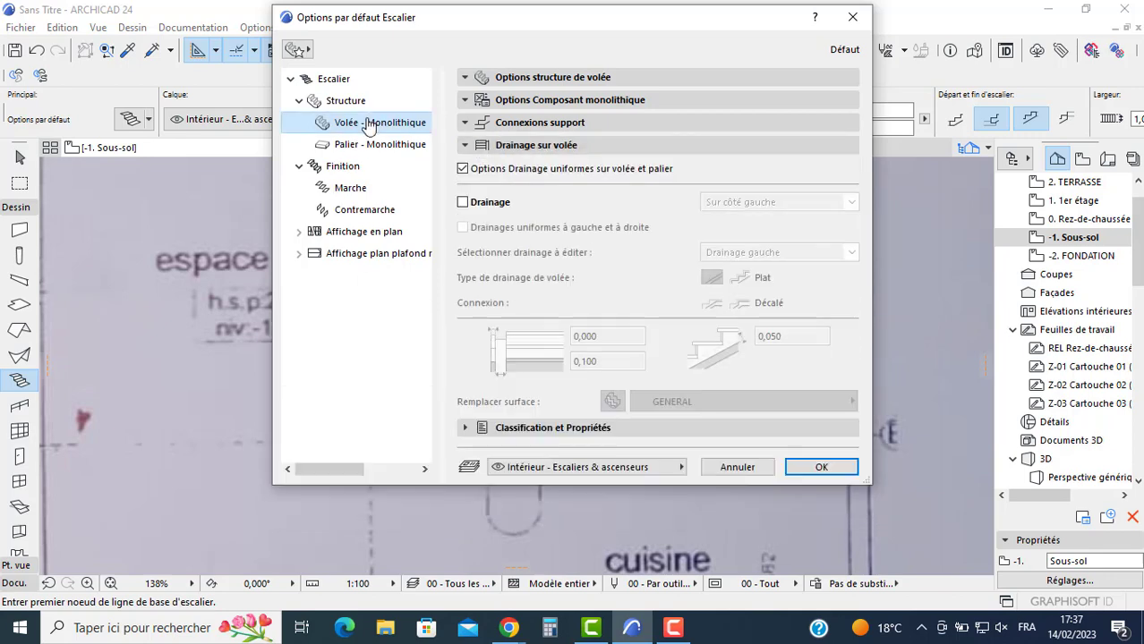
click(367, 146)
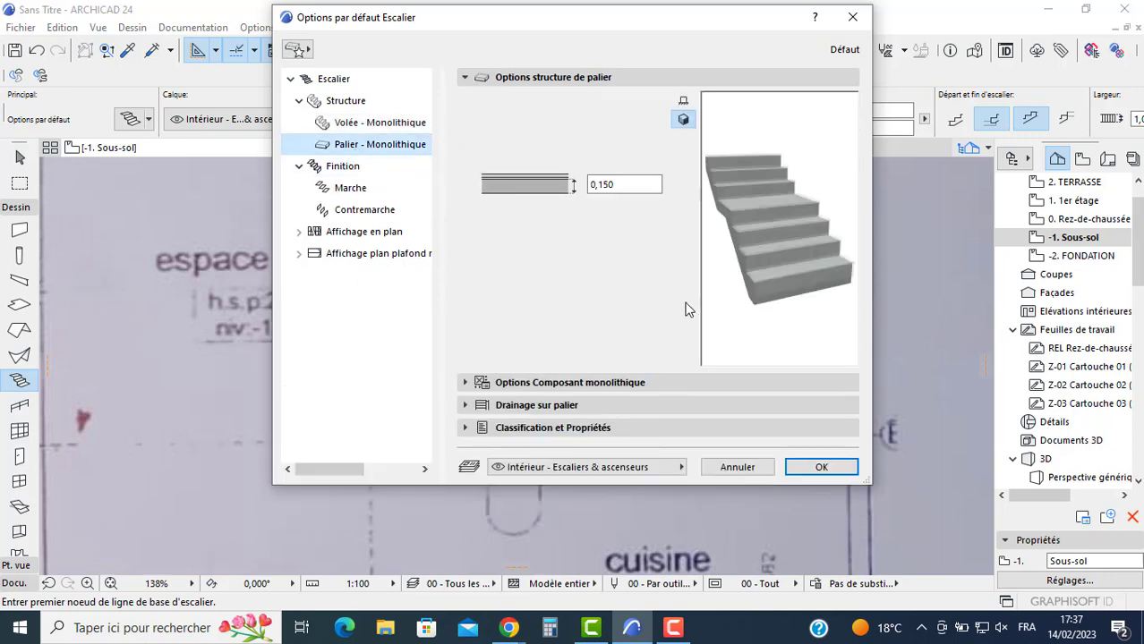
click(821, 467)
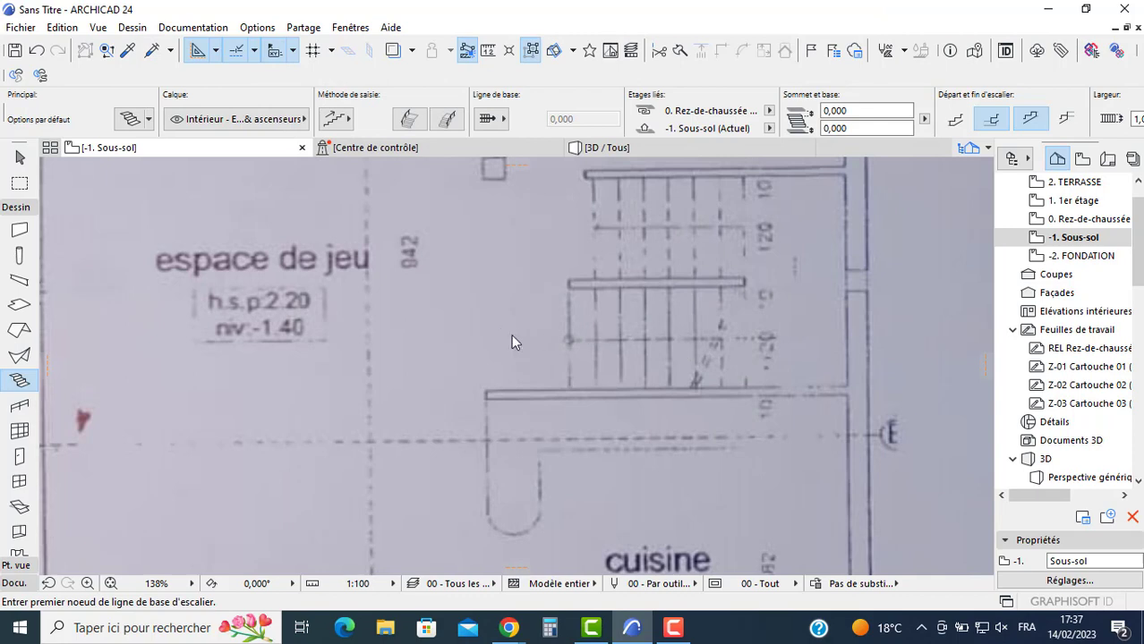
Step: Start the stair baseline in the empty area beside the building and draw a horizontal first segment 3,3 m long
scroll(557, 345, down, 5)
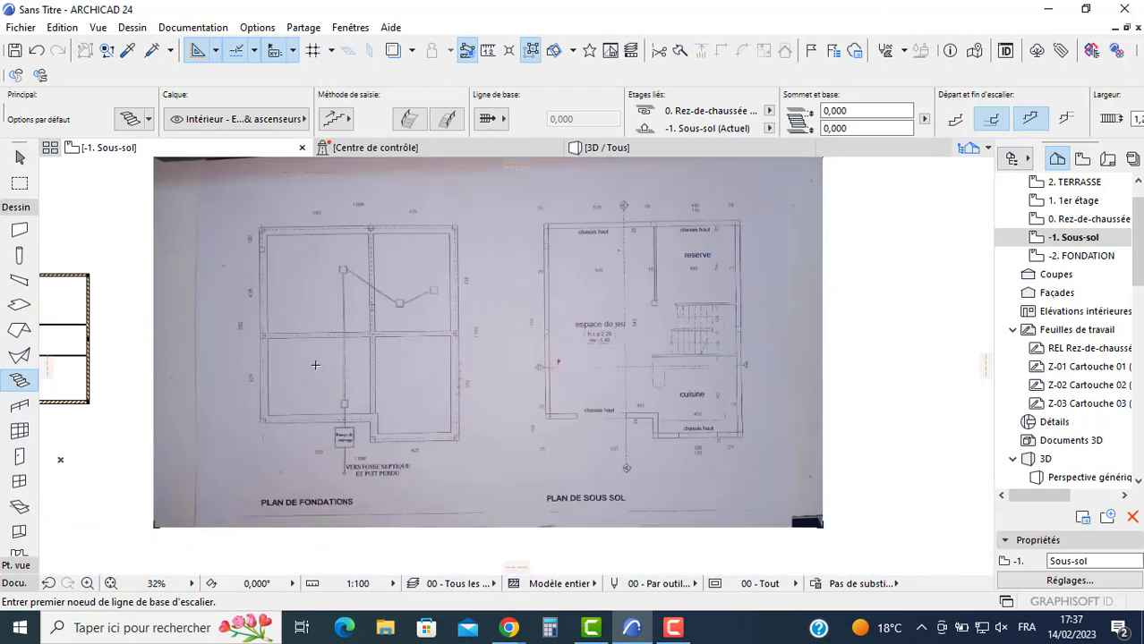
scroll(315, 365, up, 4)
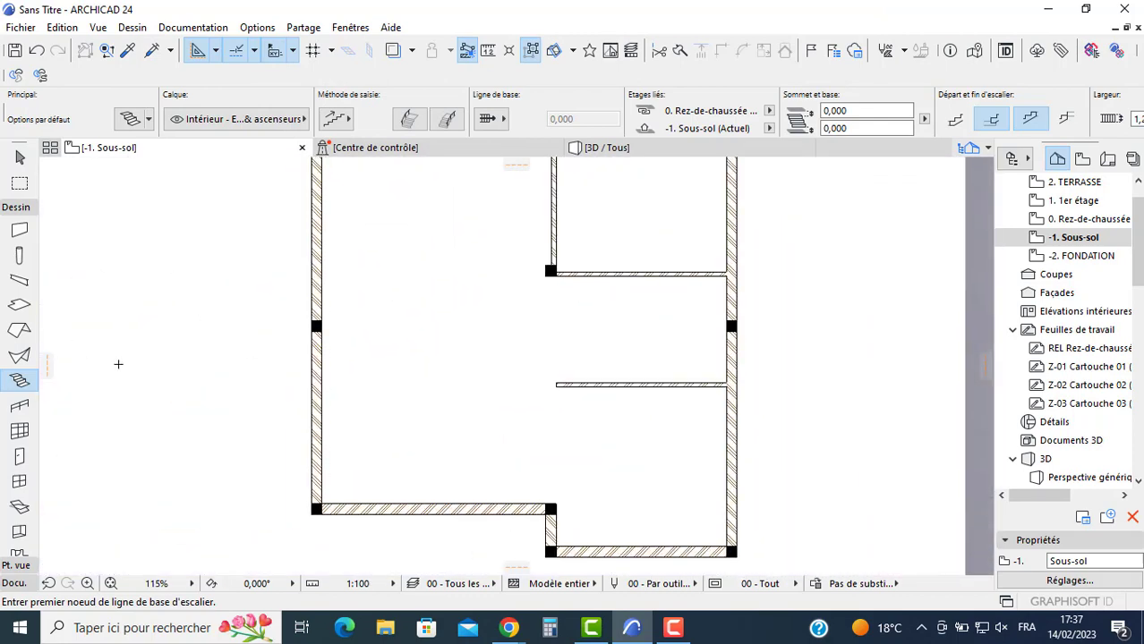
click(118, 364)
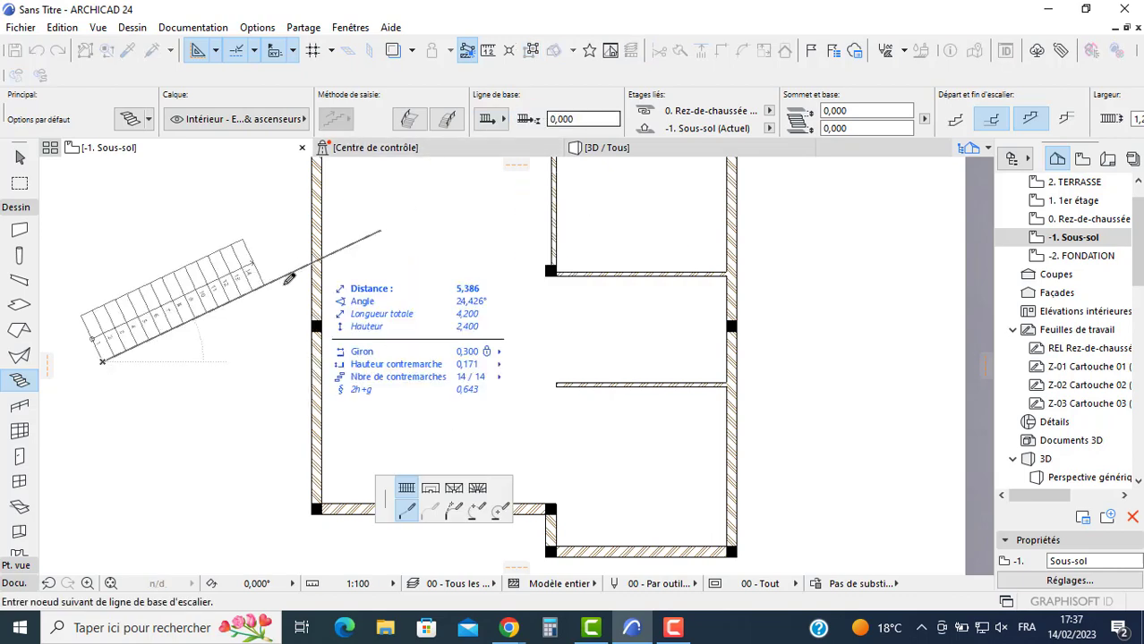
scroll(219, 362, up, 1)
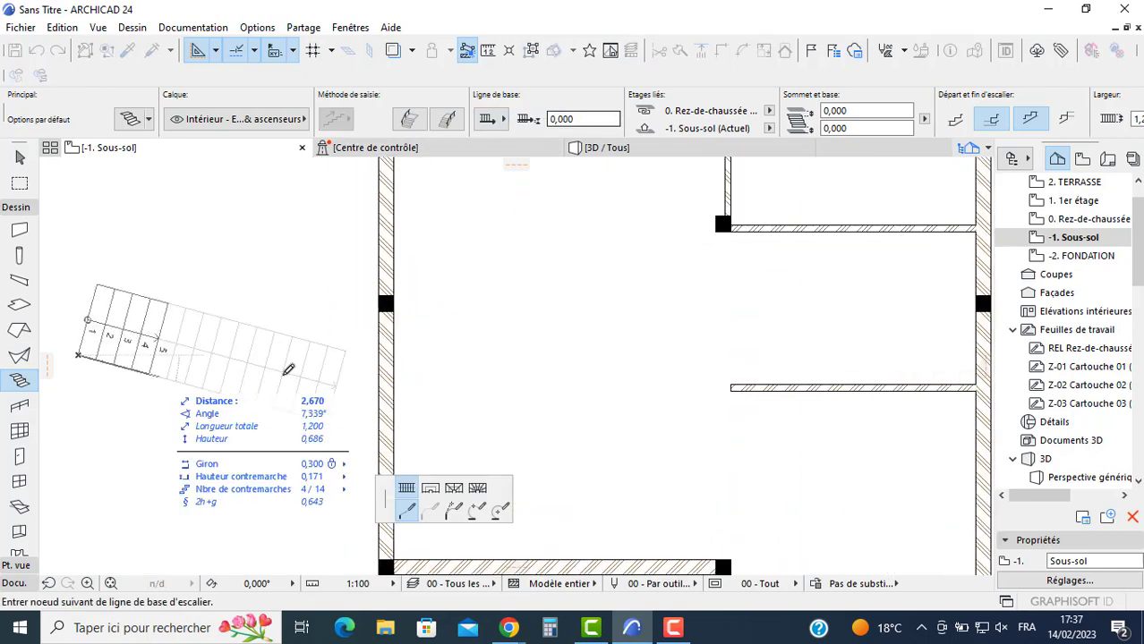
scroll(373, 366, up, 1)
middle_drag(506, 337, 726, 319)
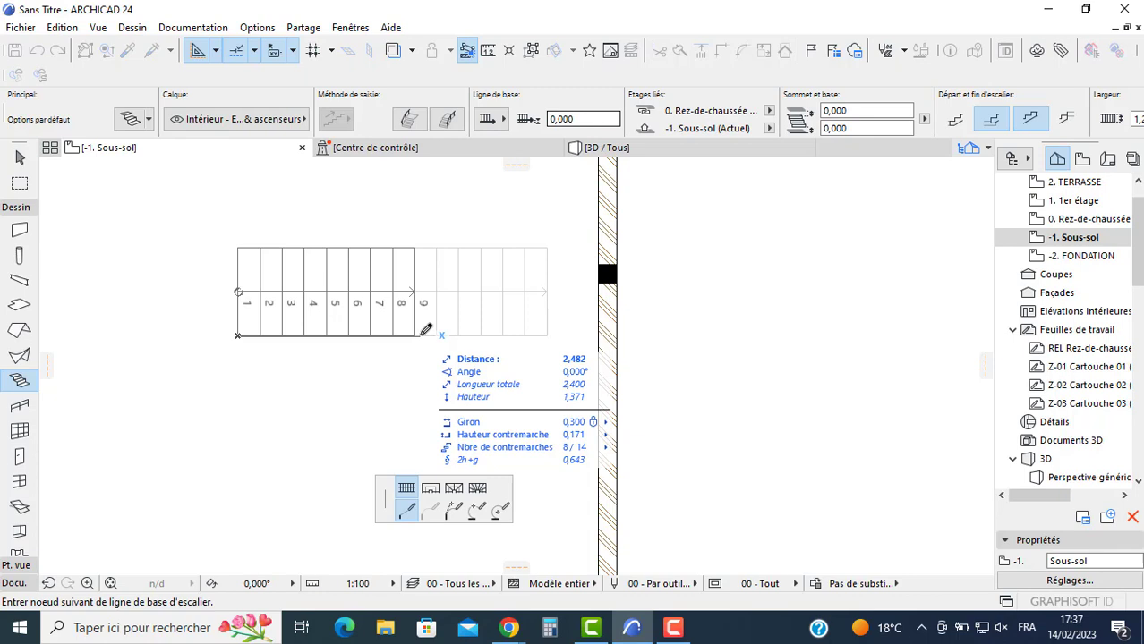
text(3,3)
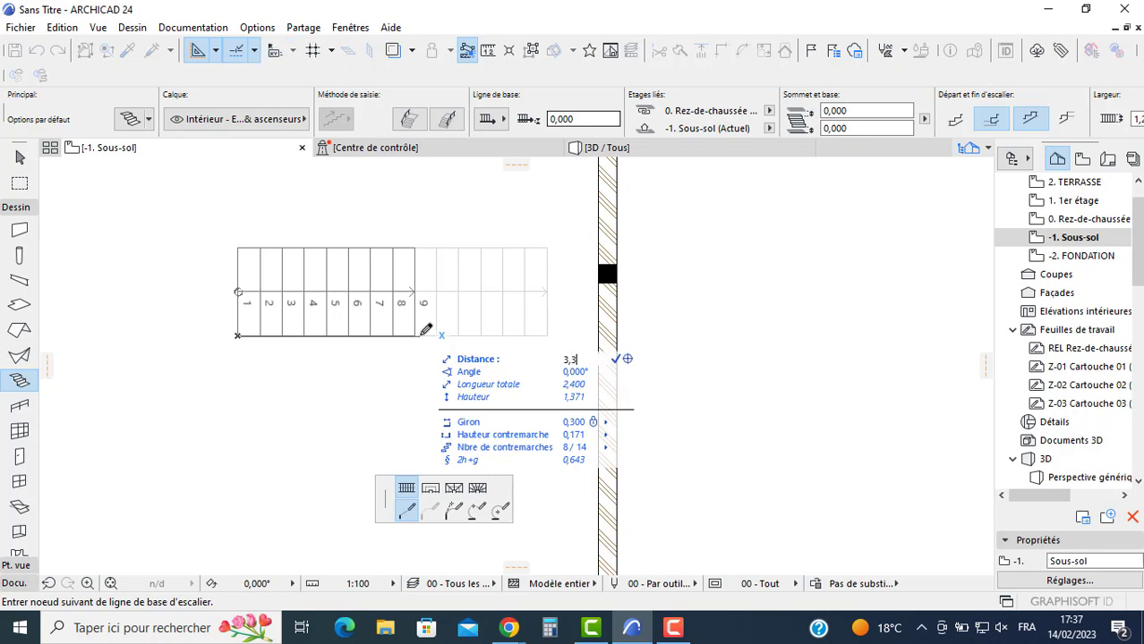
key(Return)
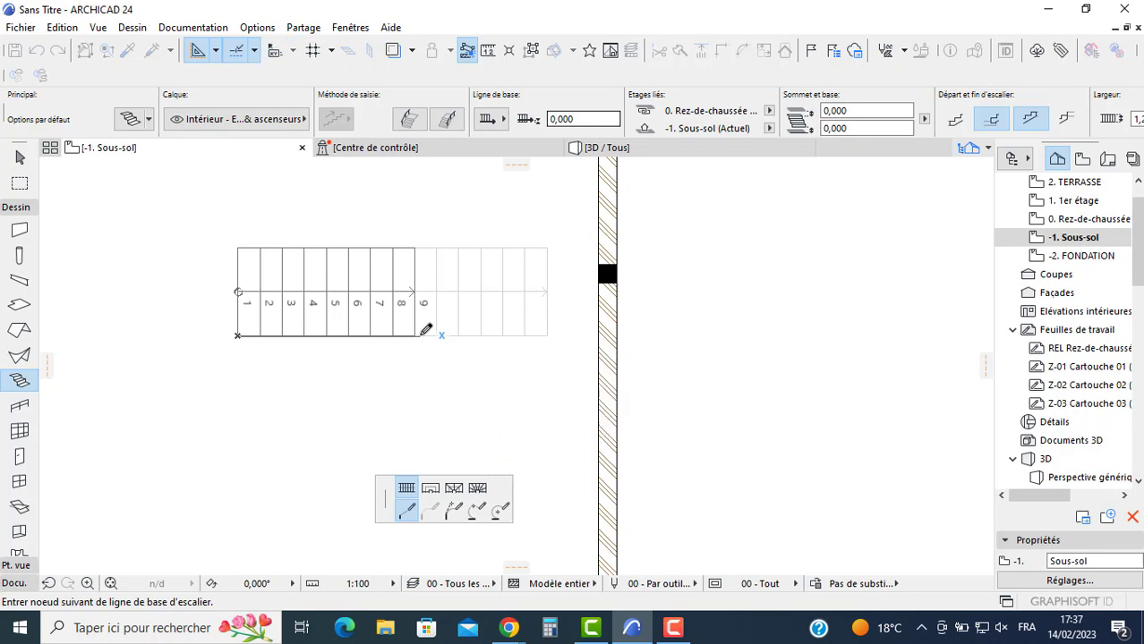
Step: Draw the landing segment of the stair 2,5 m long at a right angle to the first flight
click(434, 491)
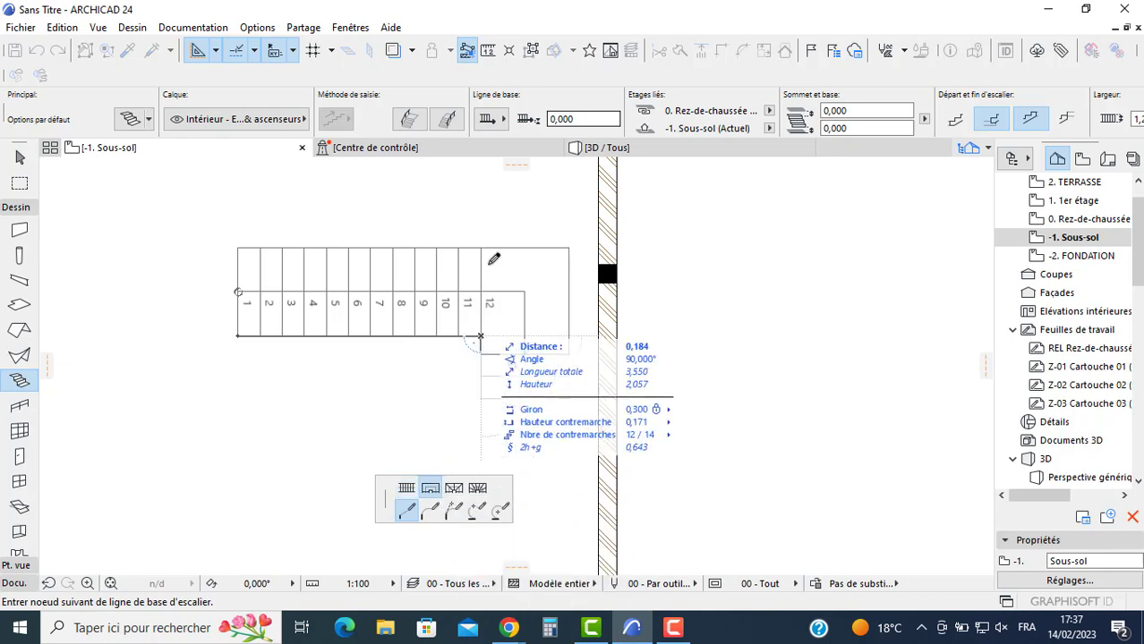
middle_drag(491, 266, 488, 354)
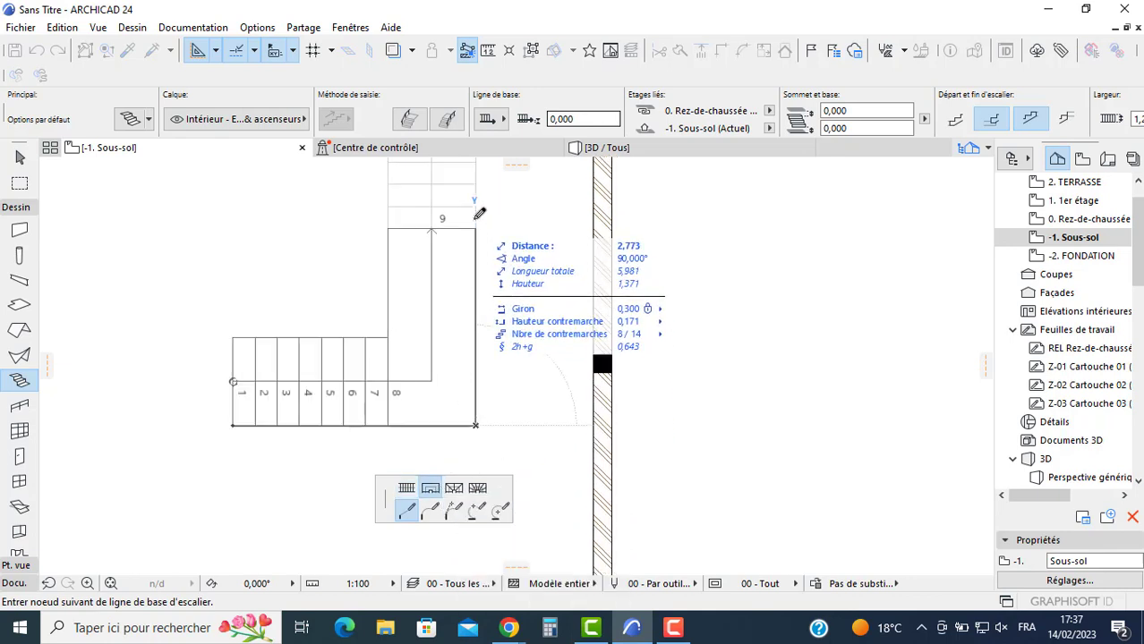
text(2)
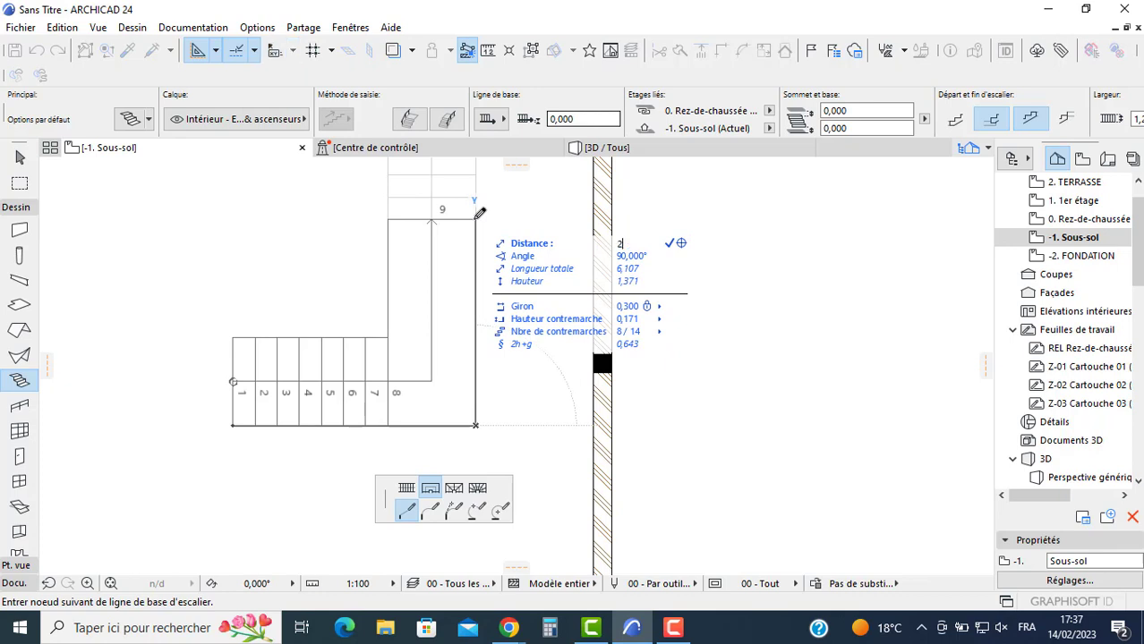
text(,5)
key(Return)
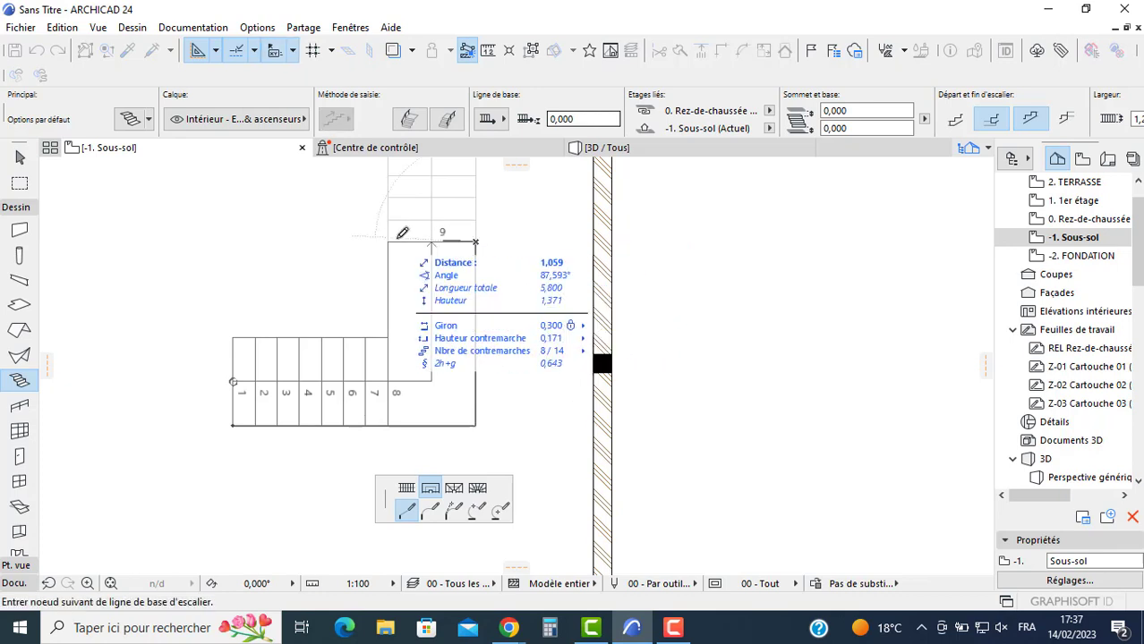
Step: Draw the return flight parallel to the first, about 2,94 m long, and finish the 14-riser U-shaped stair
click(406, 488)
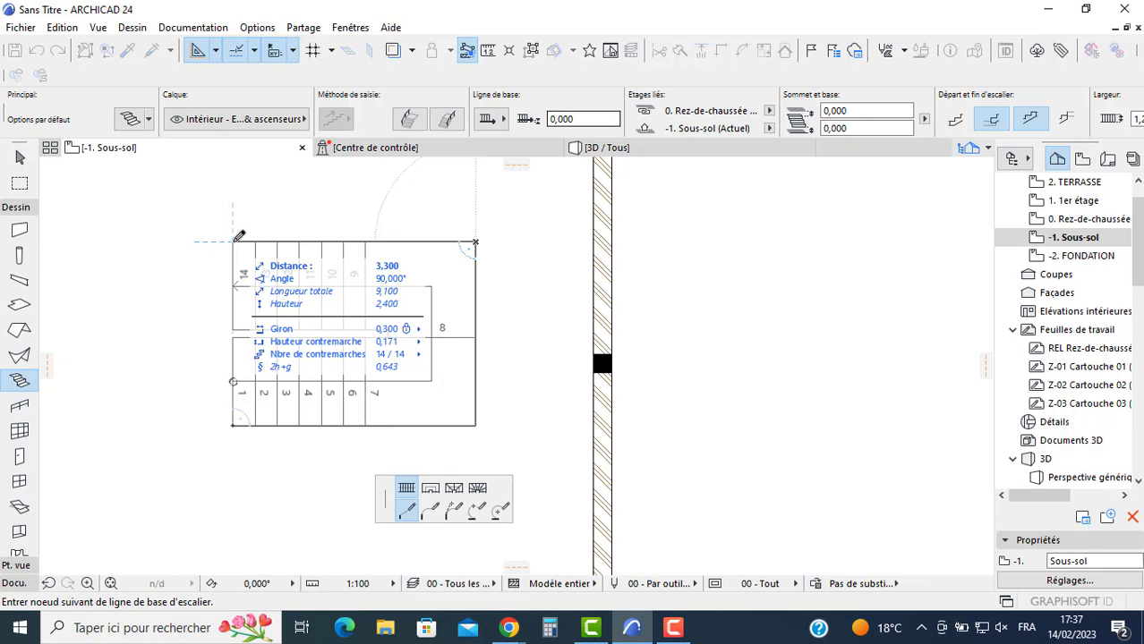
scroll(239, 236, up, 2)
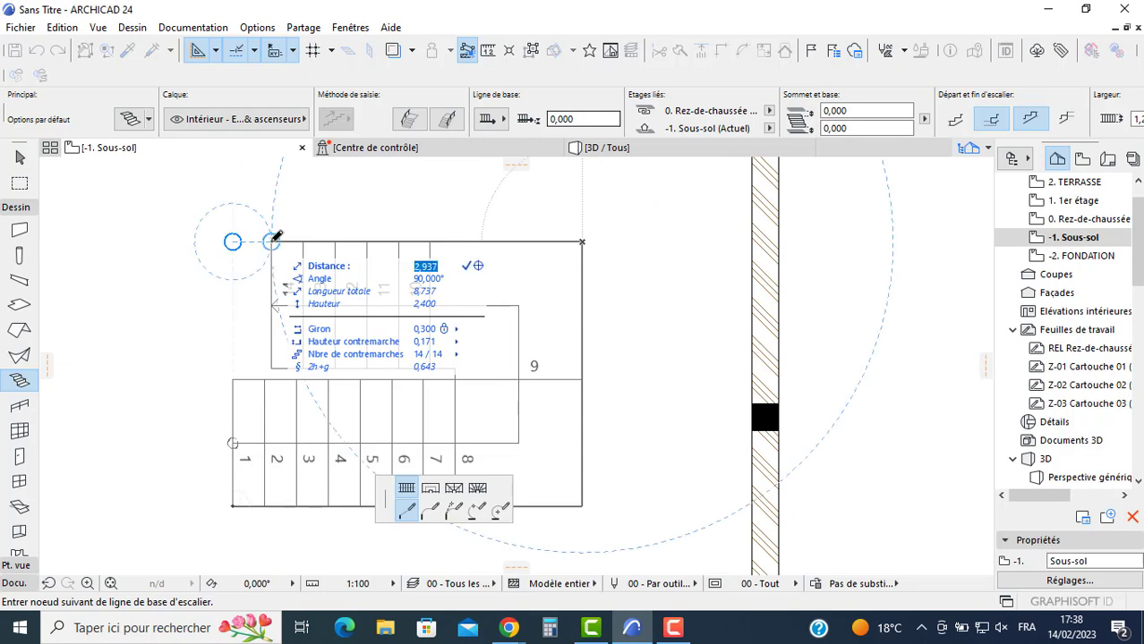
key(Escape)
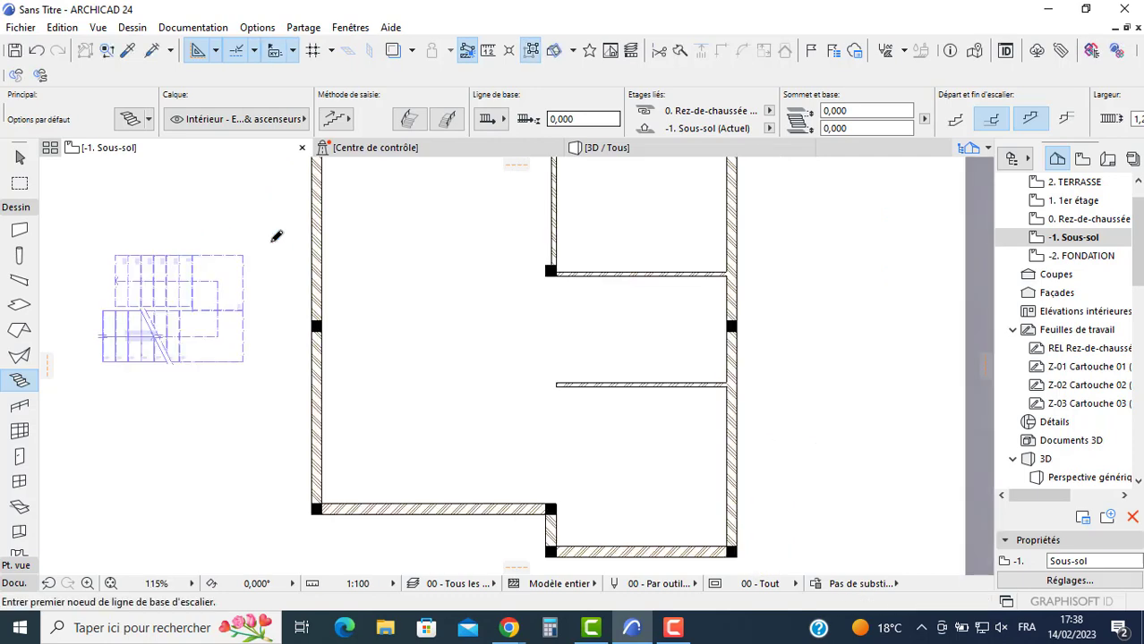
key(Escape)
Step: Move the stair by its outer landing corner to the inner corner where the lower partition meets the exterior wall, and deselect it
click(199, 313)
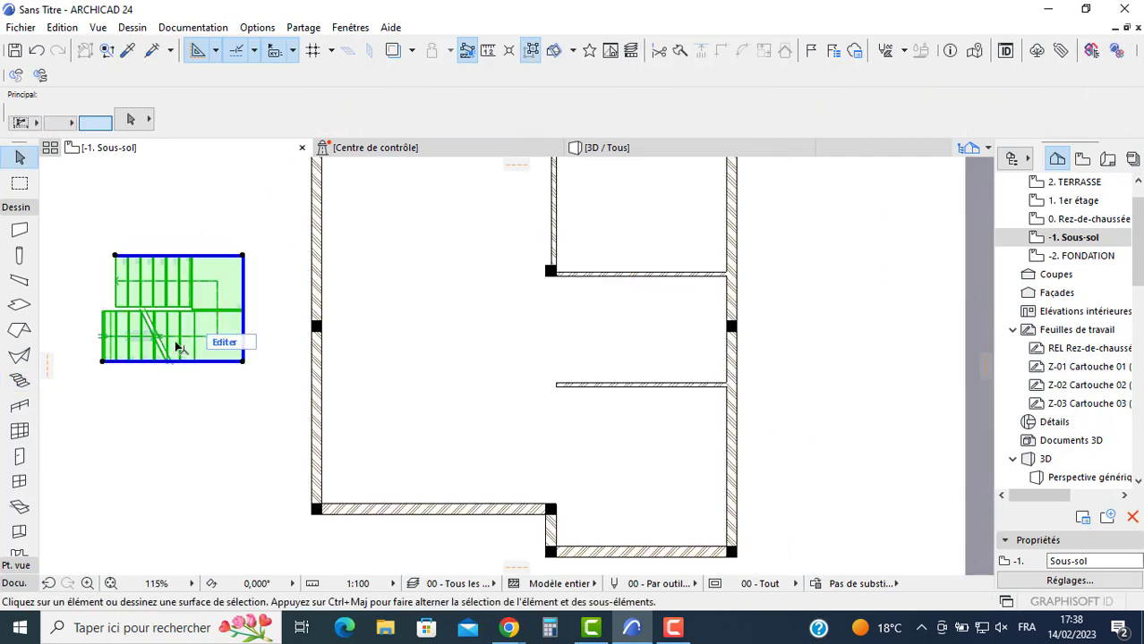
click(243, 362)
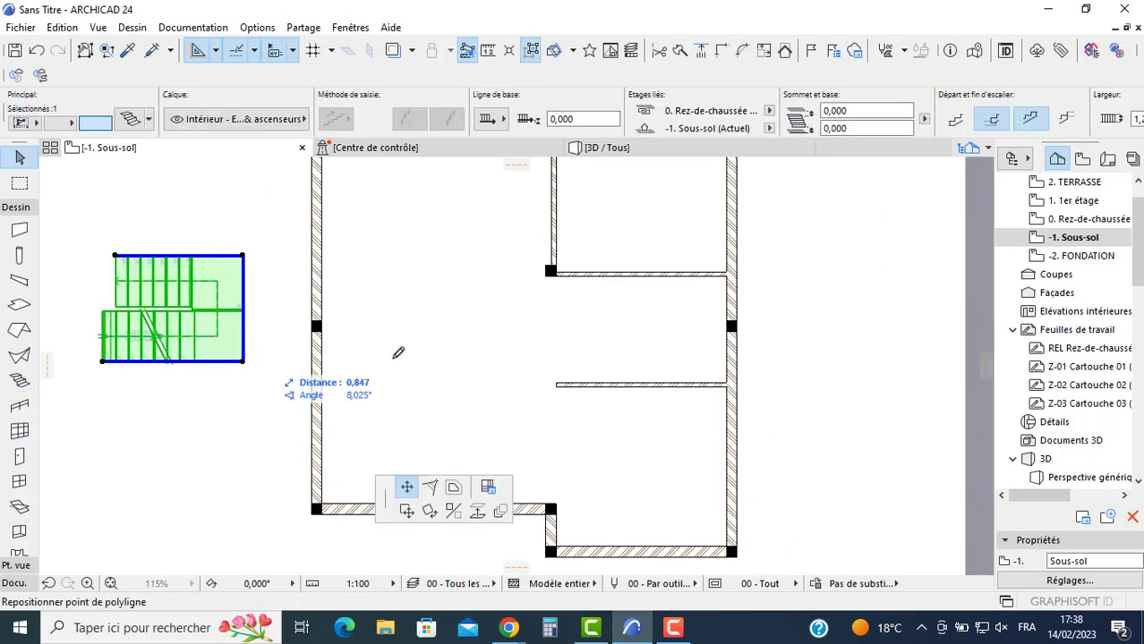
click(406, 514)
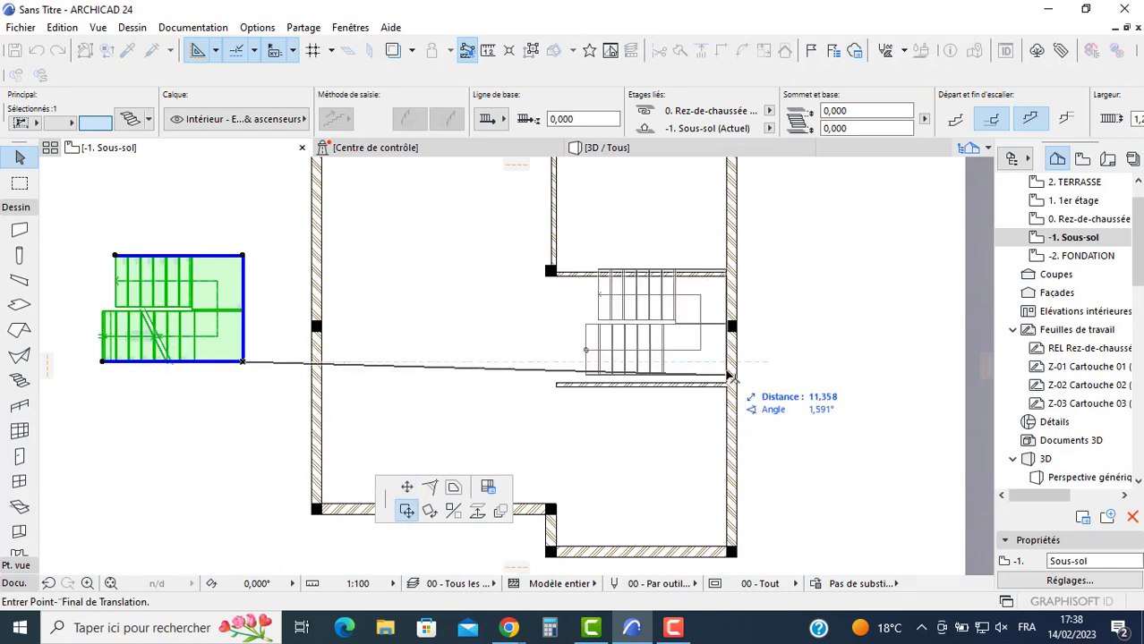
scroll(730, 378, up, 2)
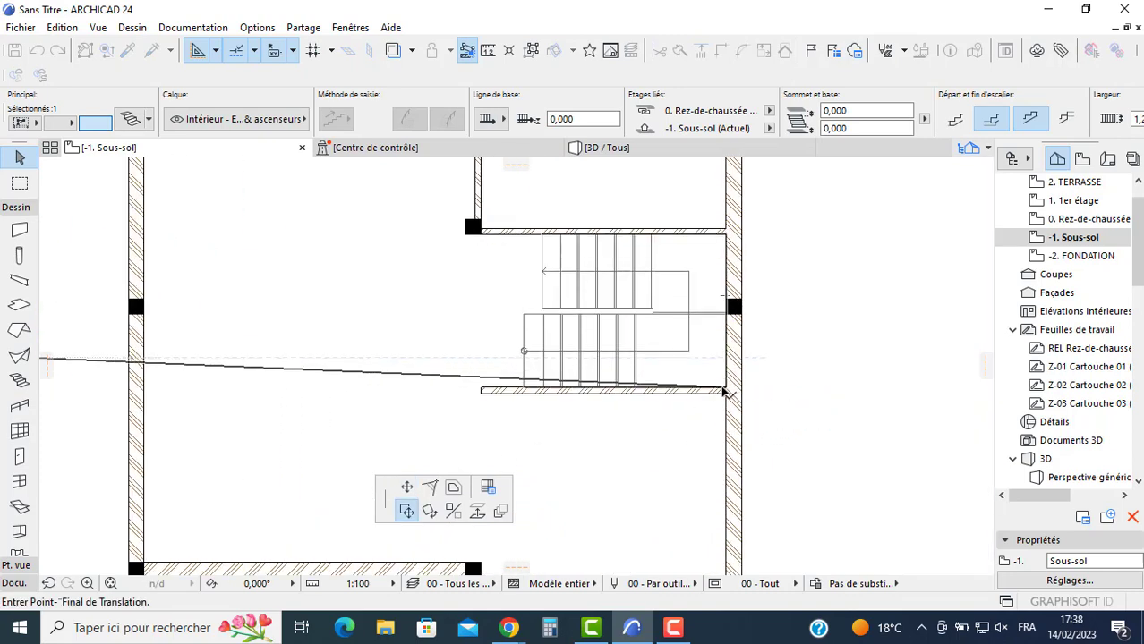
click(727, 388)
scroll(452, 371, up, 1)
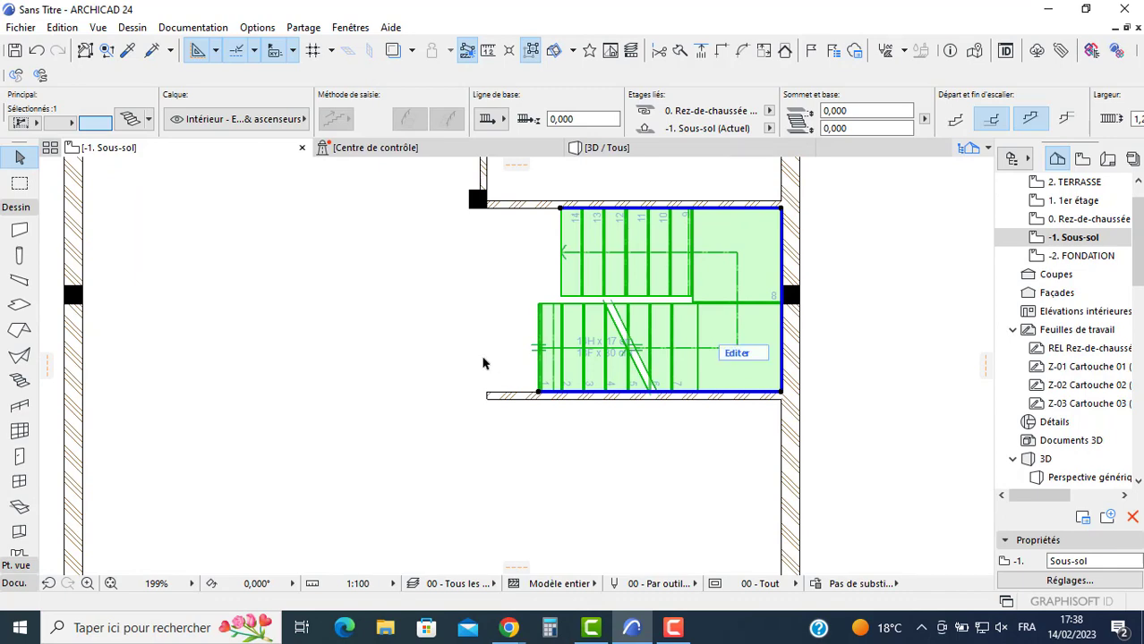
click(455, 344)
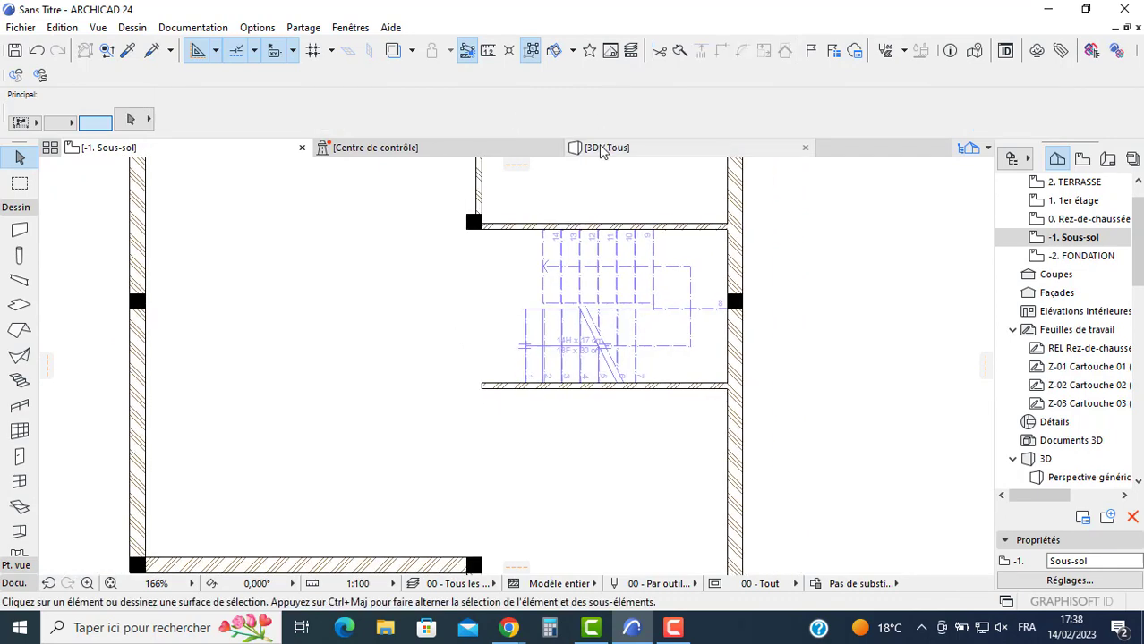
Step: Inspect the staircase in the 3D view and set the model view options to 04 - Exécution (LOD 300)
click(607, 148)
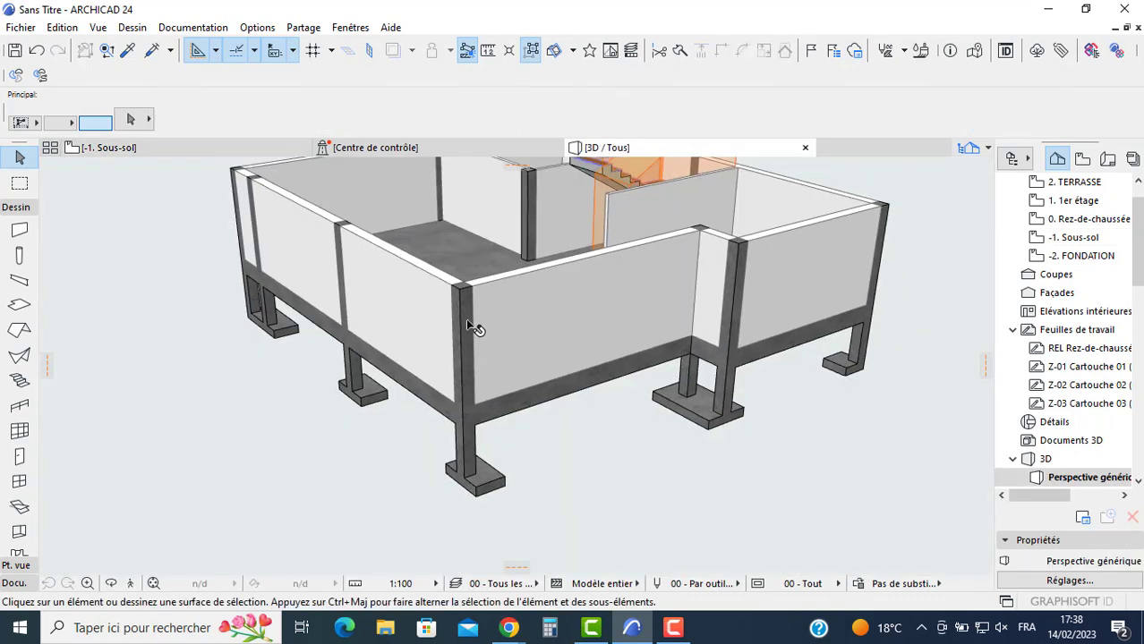
middle_drag(466, 319, 487, 569)
shift+middle_drag(514, 493, 706, 415)
scroll(585, 325, up, 2)
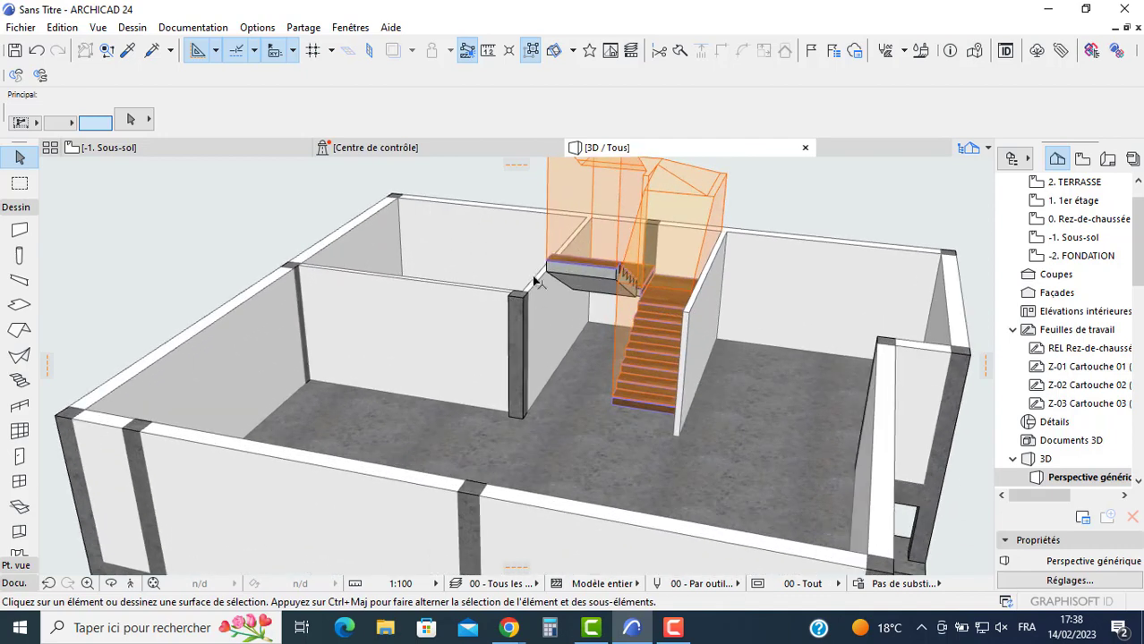
middle_drag(649, 392, 506, 298)
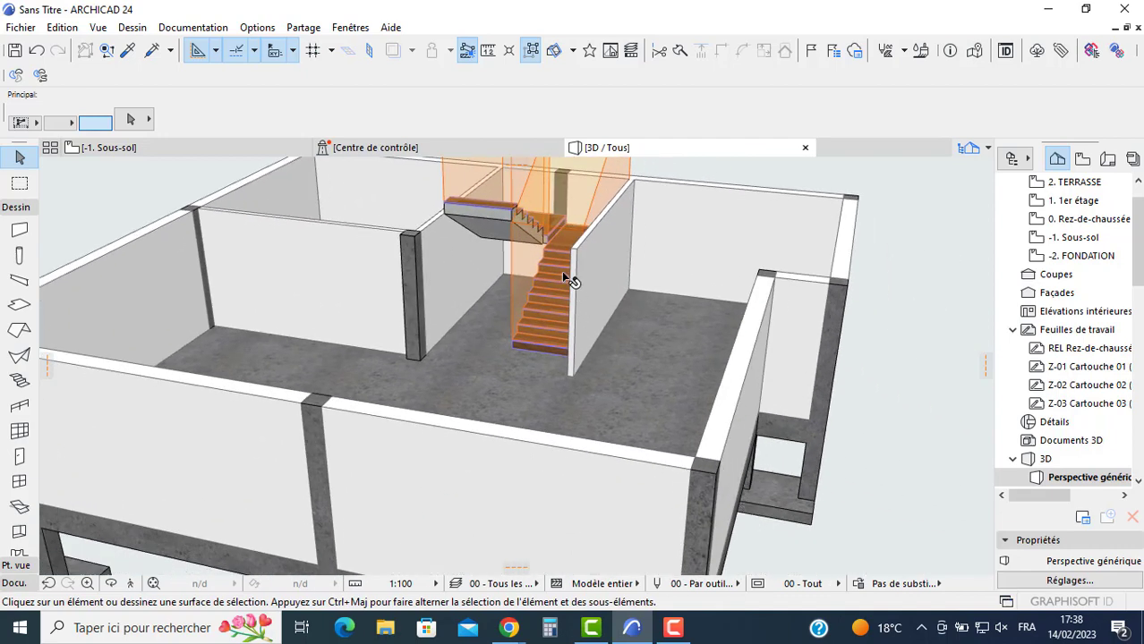
middle_drag(564, 277, 560, 304)
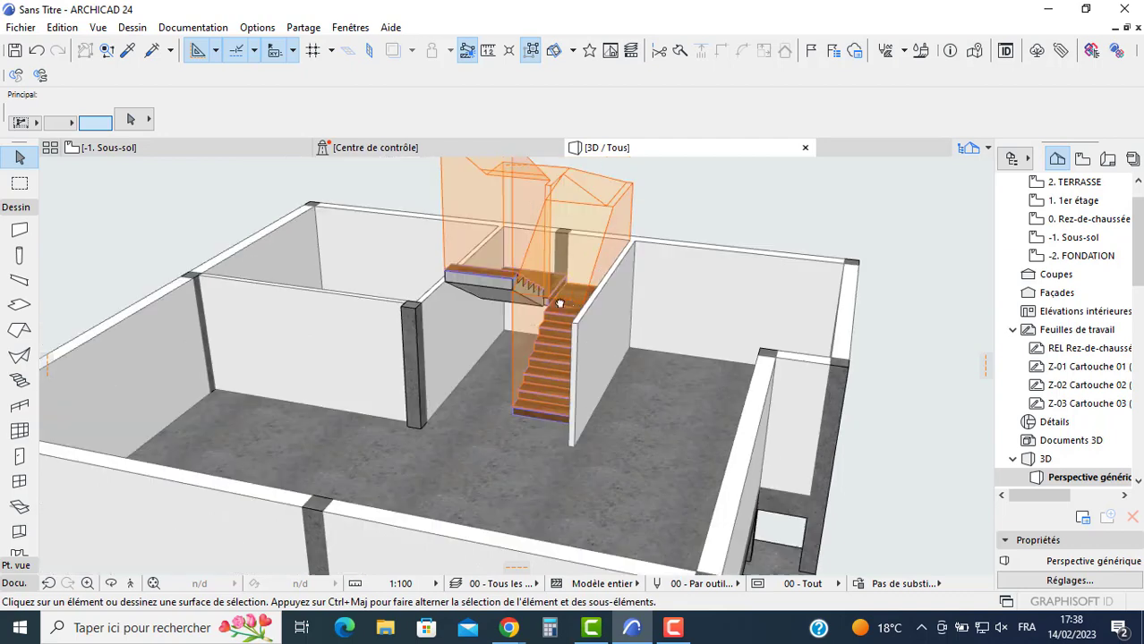
click(801, 586)
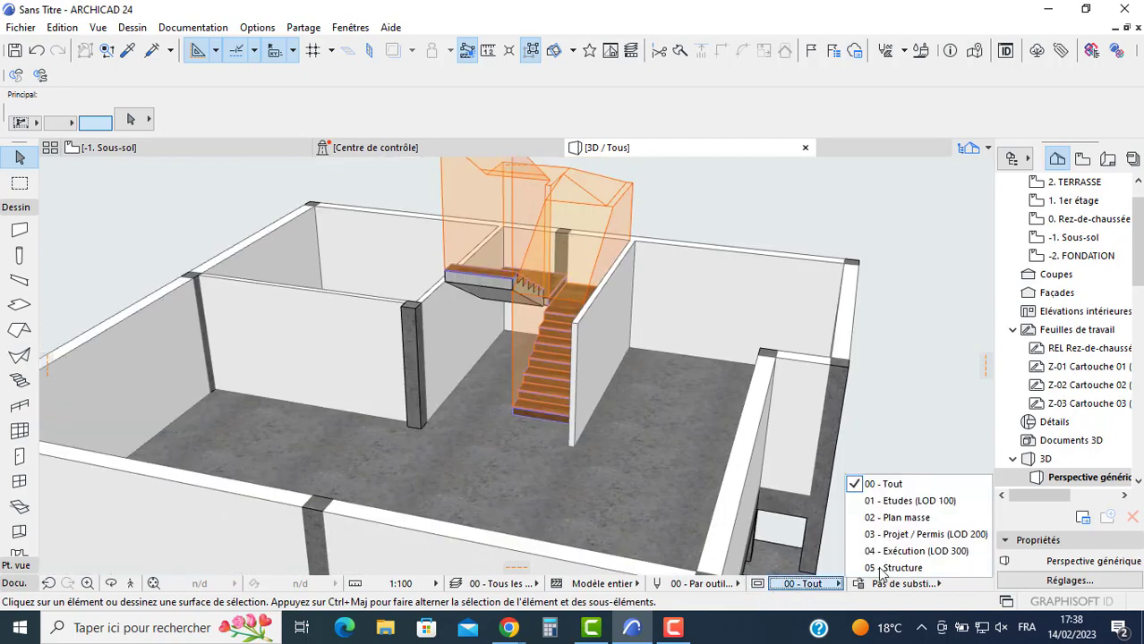
Step: Set up the Railing tool with the favorite 01 - Garde-corps en verre
shift+middle_drag(672, 286, 583, 356)
scroll(582, 356, up, 5)
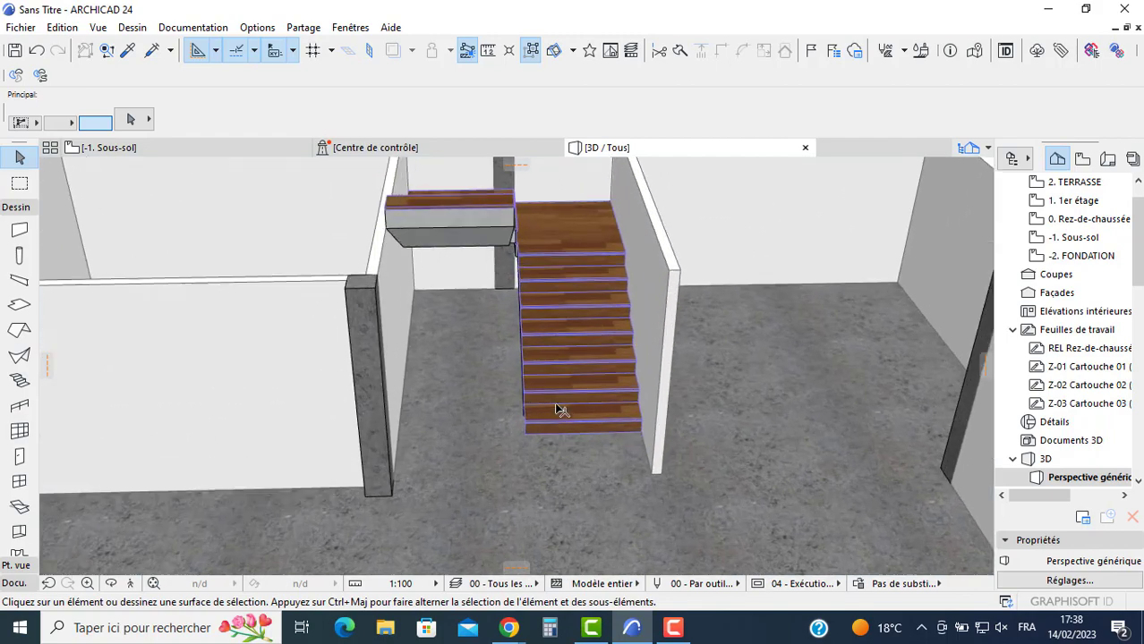
shift+middle_drag(611, 404, 436, 383)
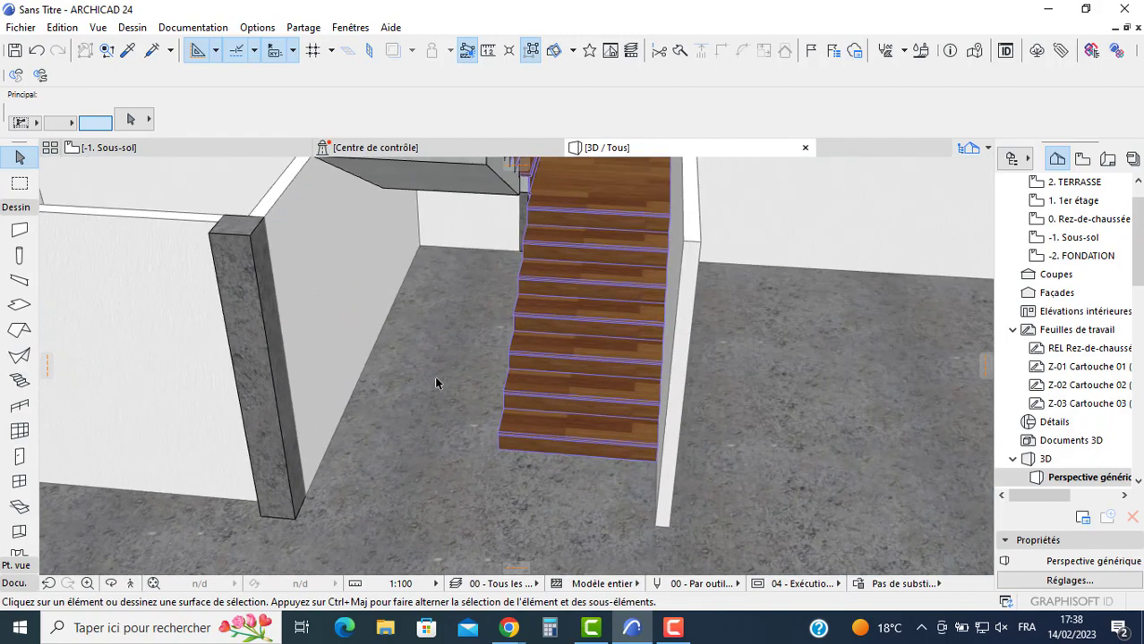
click(30, 405)
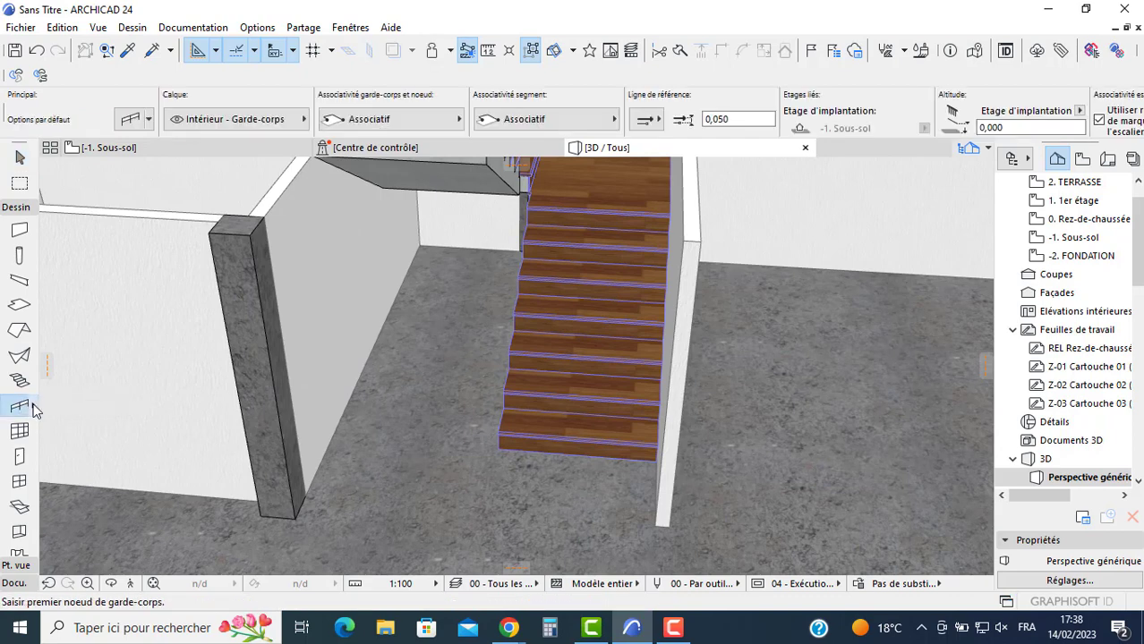
right_click(33, 407)
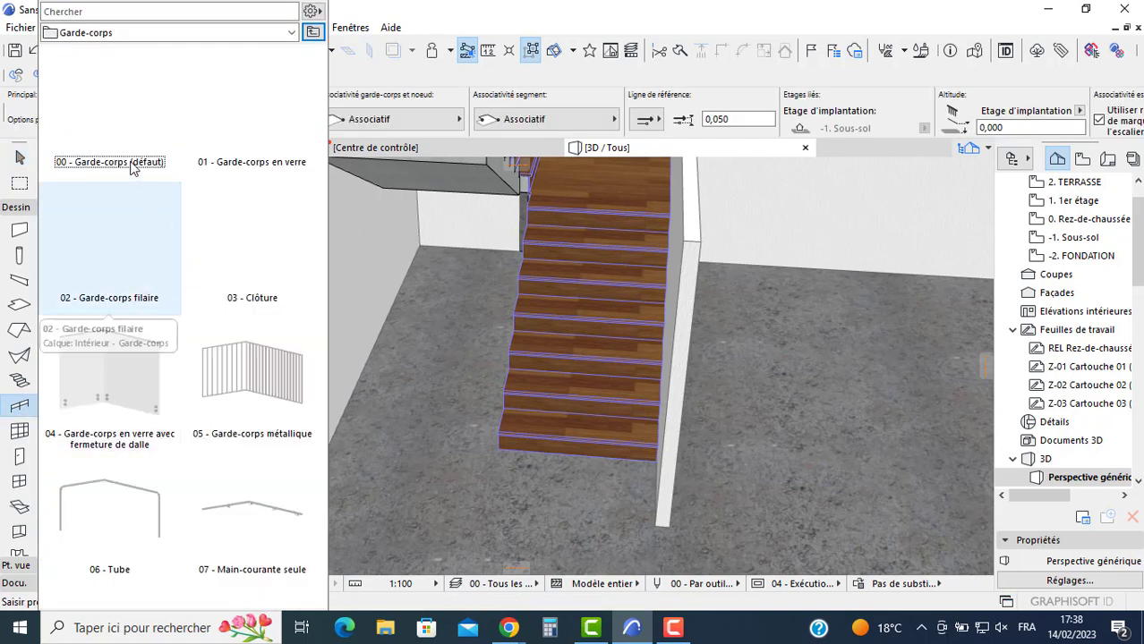
click(122, 363)
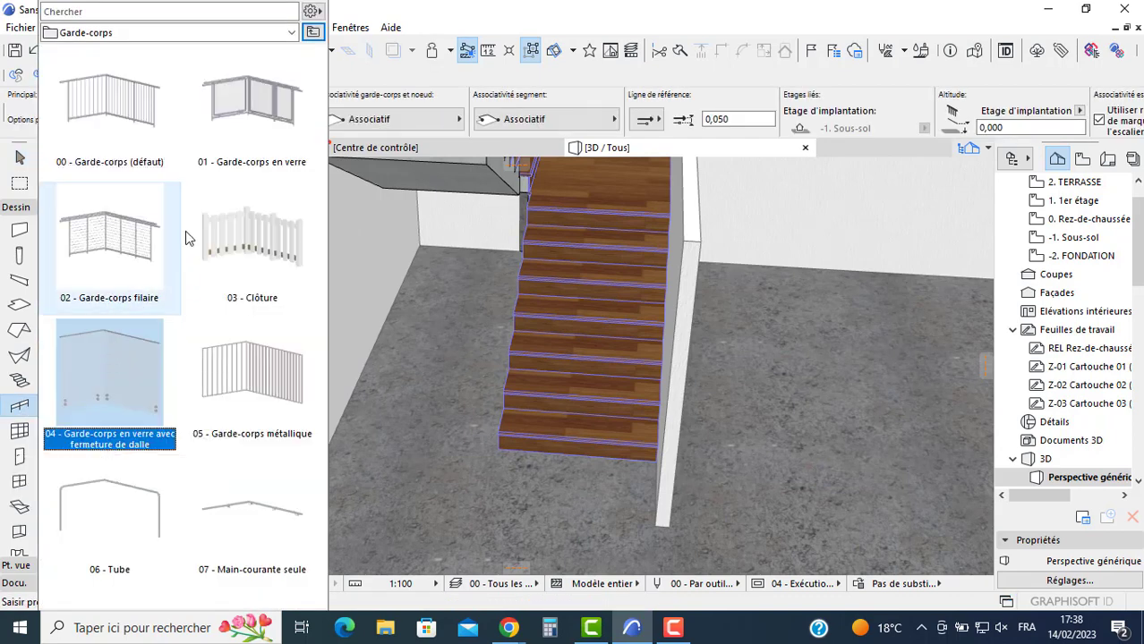
click(258, 112)
double_click(258, 112)
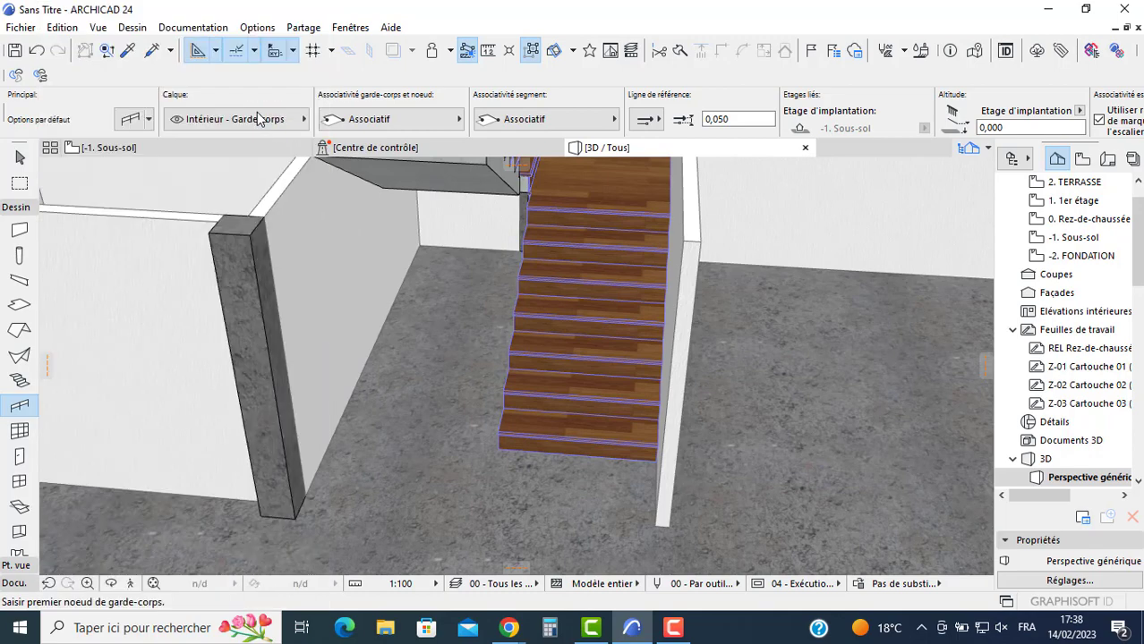
Step: Draw the glass railing along the stair's inner edge, from the first tread past the landing to the end of the upper flight
click(502, 437)
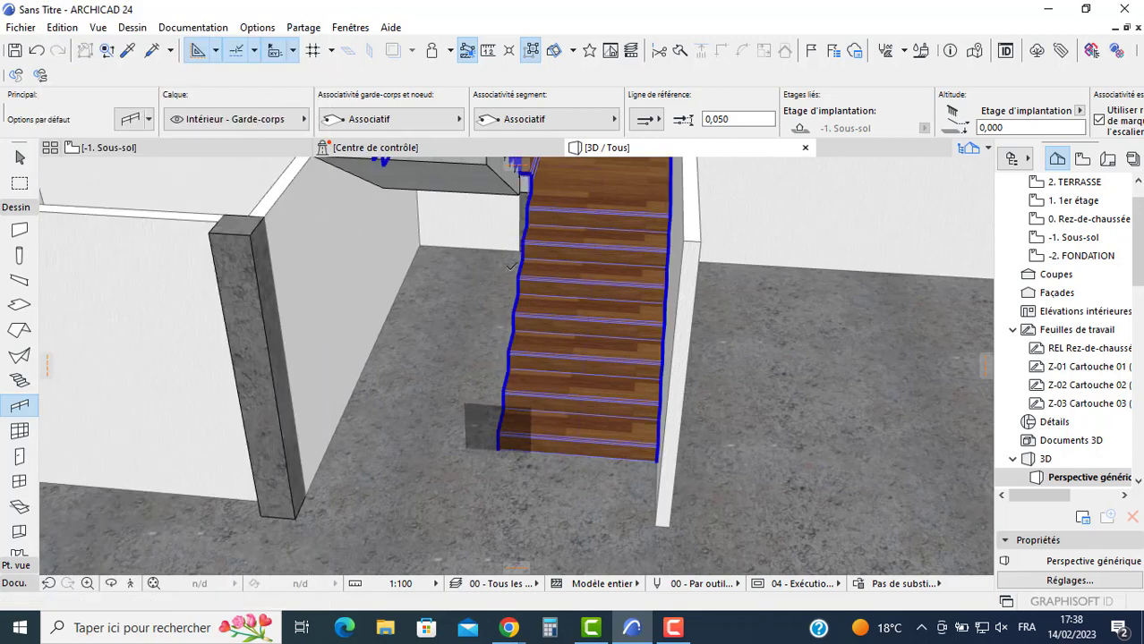
scroll(515, 259, up, 1)
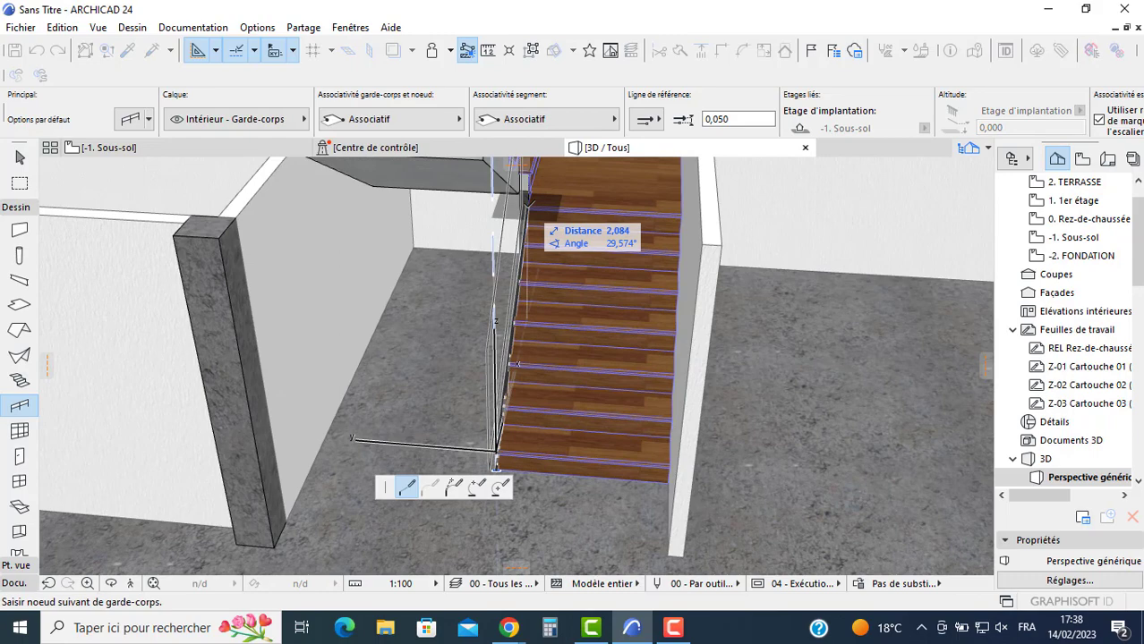
click(528, 203)
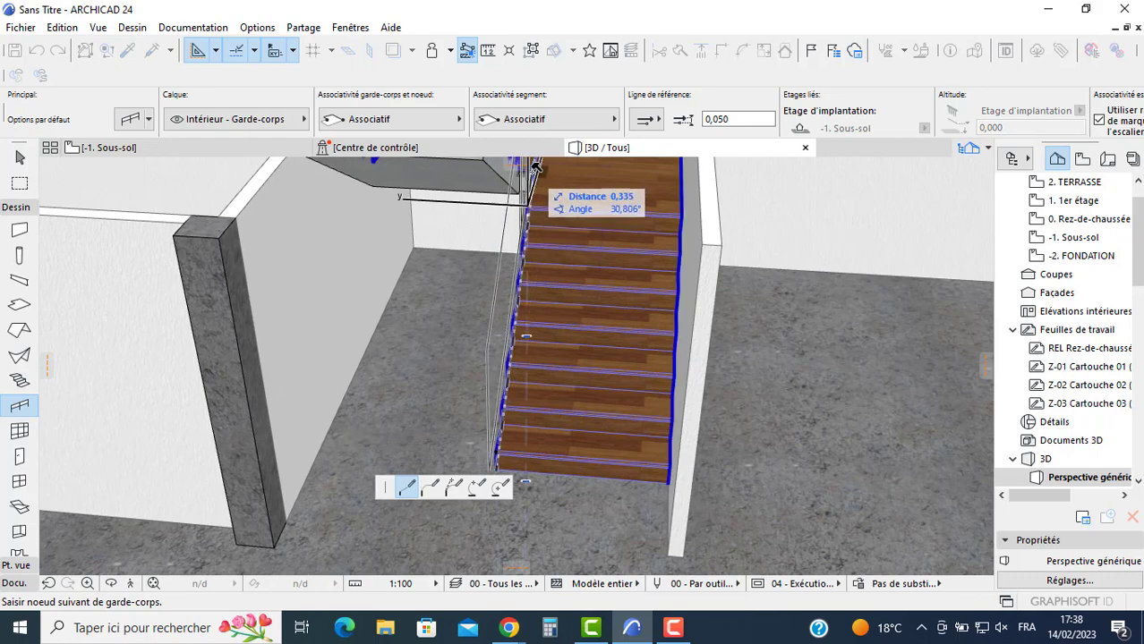
shift+middle_drag(535, 166, 604, 232)
scroll(398, 365, up, 4)
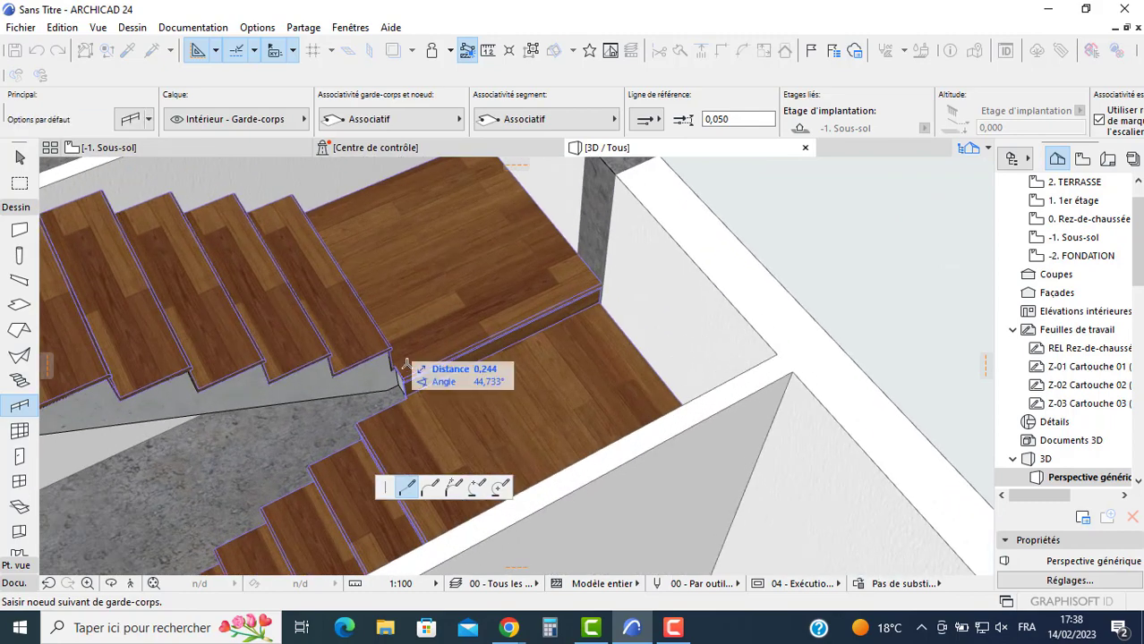
scroll(176, 222, down, 4)
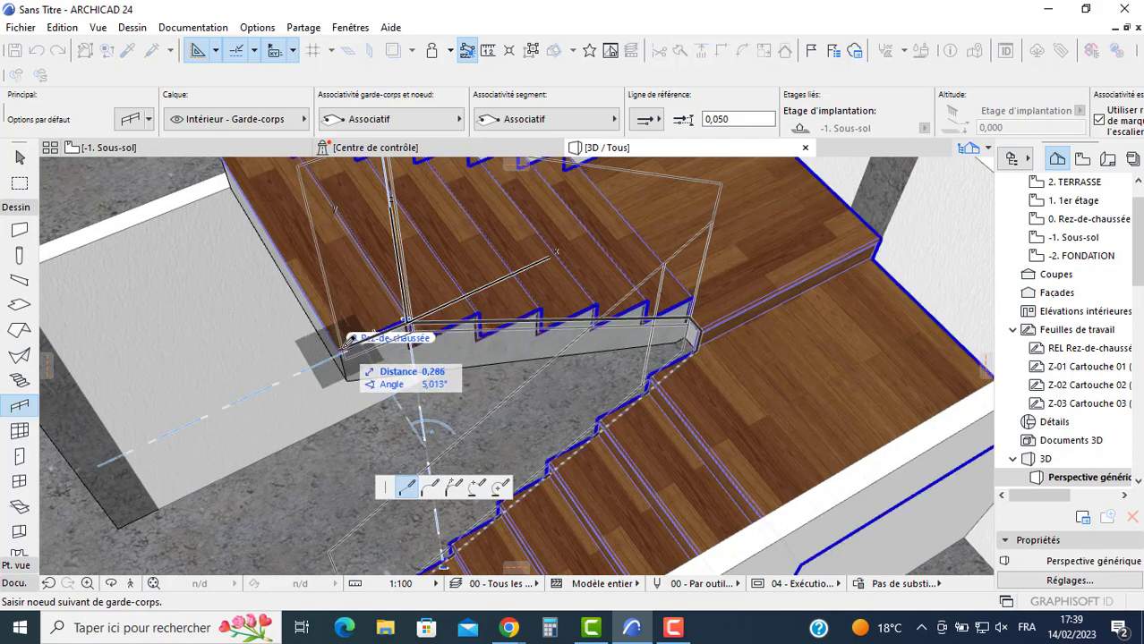
click(347, 344)
click(346, 344)
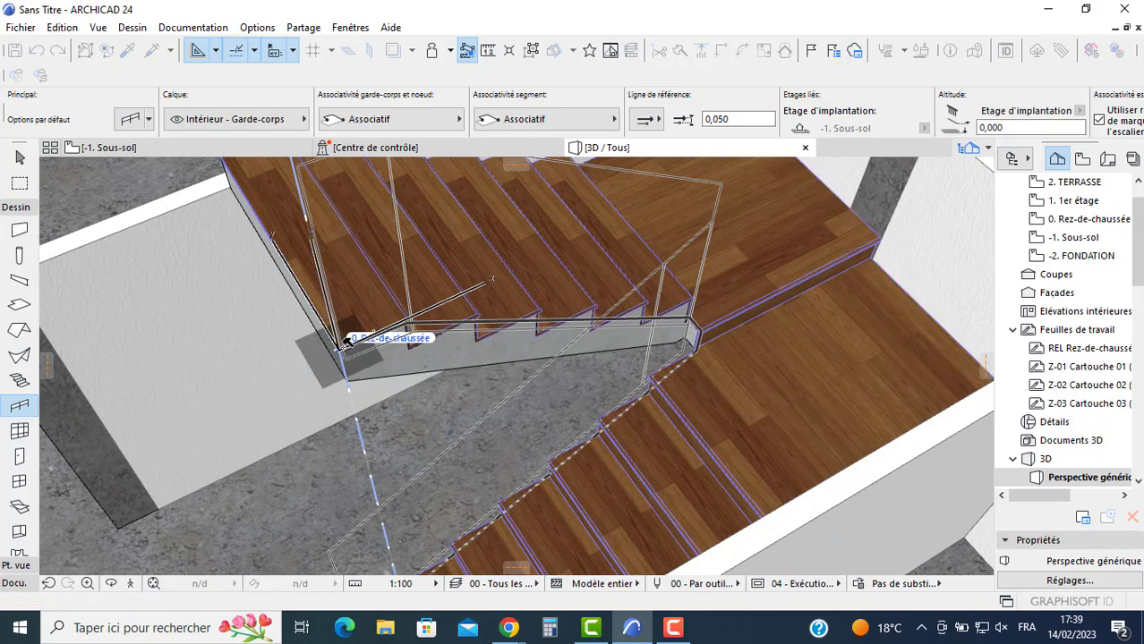
shift+middle_drag(346, 344, 422, 360)
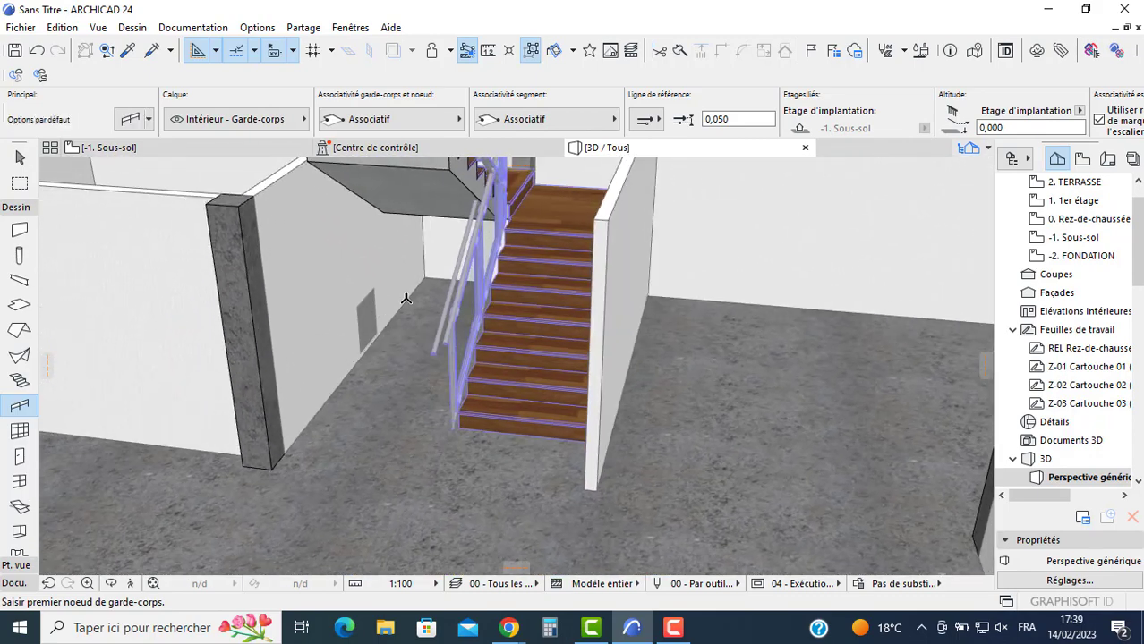
Step: In the basement plan, set up the Door tool with Ouverture rectangulaire 24, 0,900 wide and 2,000 high
key(F2)
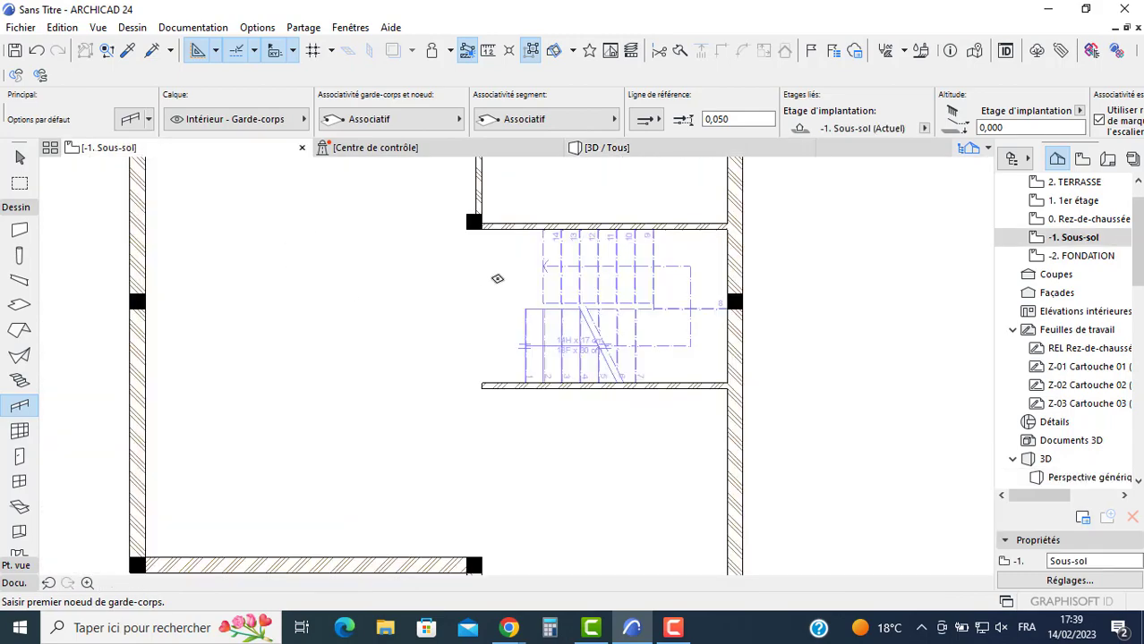
click(37, 459)
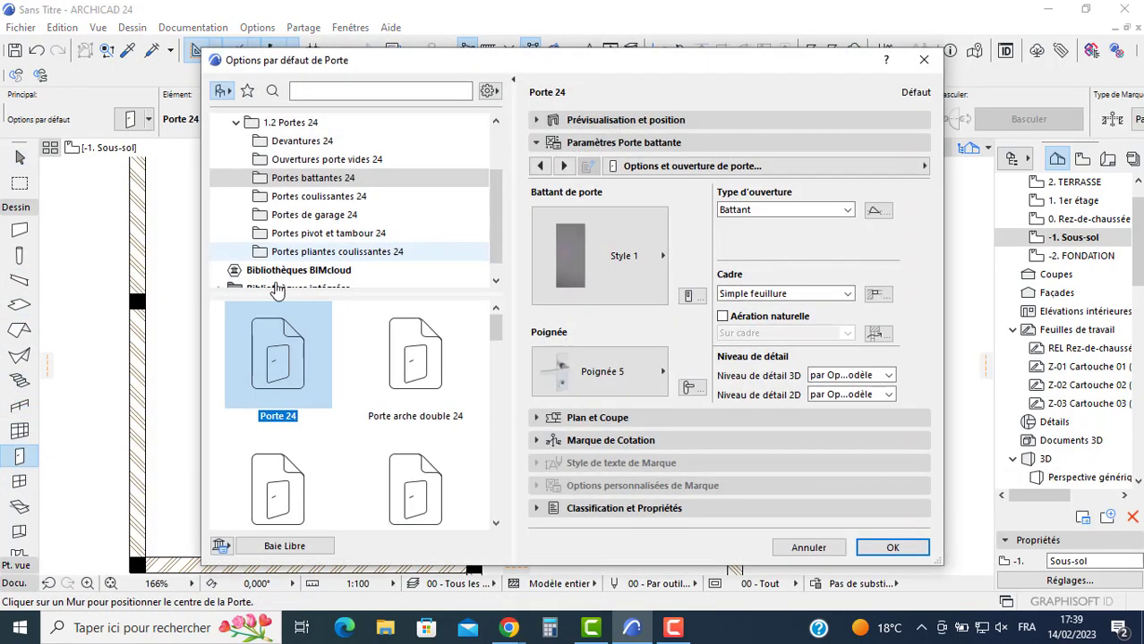
click(313, 159)
scroll(309, 421, down, 3)
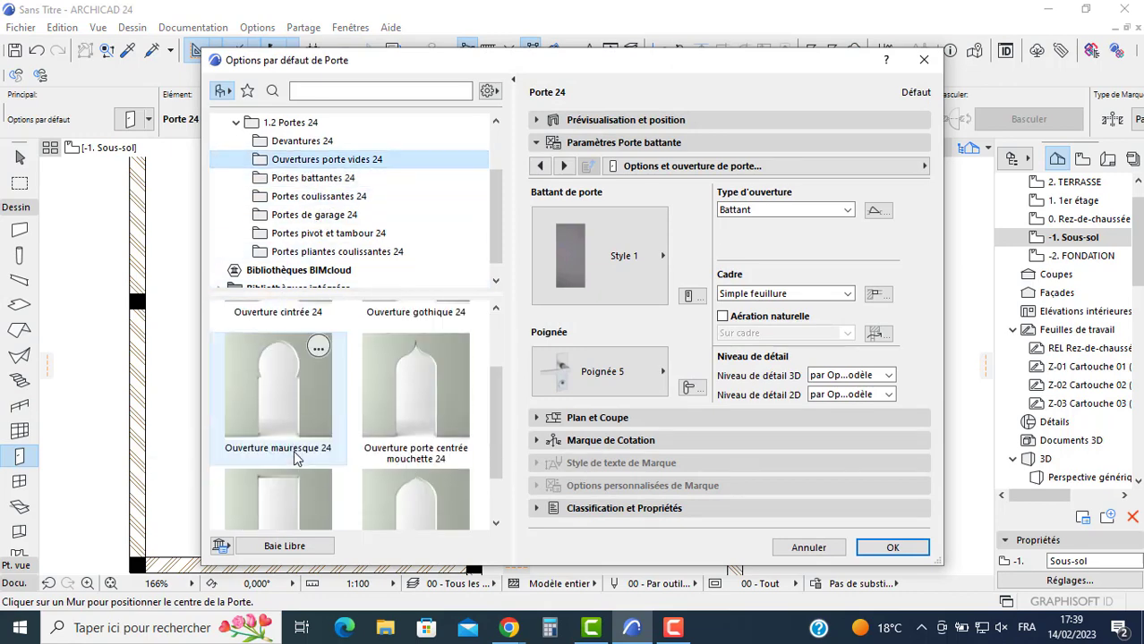
click(294, 457)
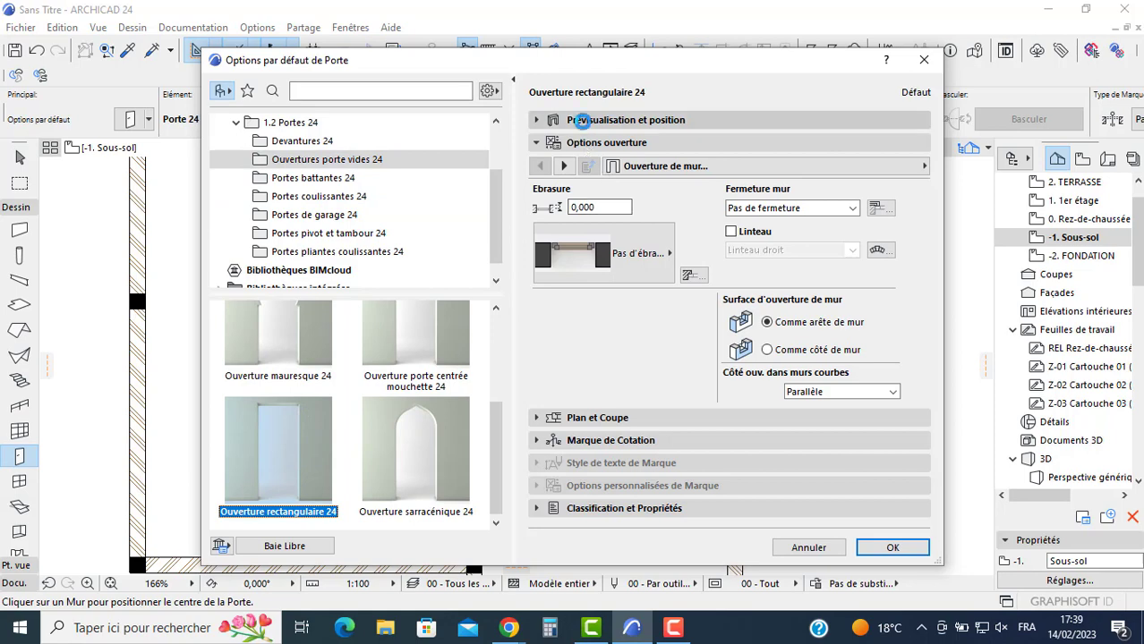
click(595, 120)
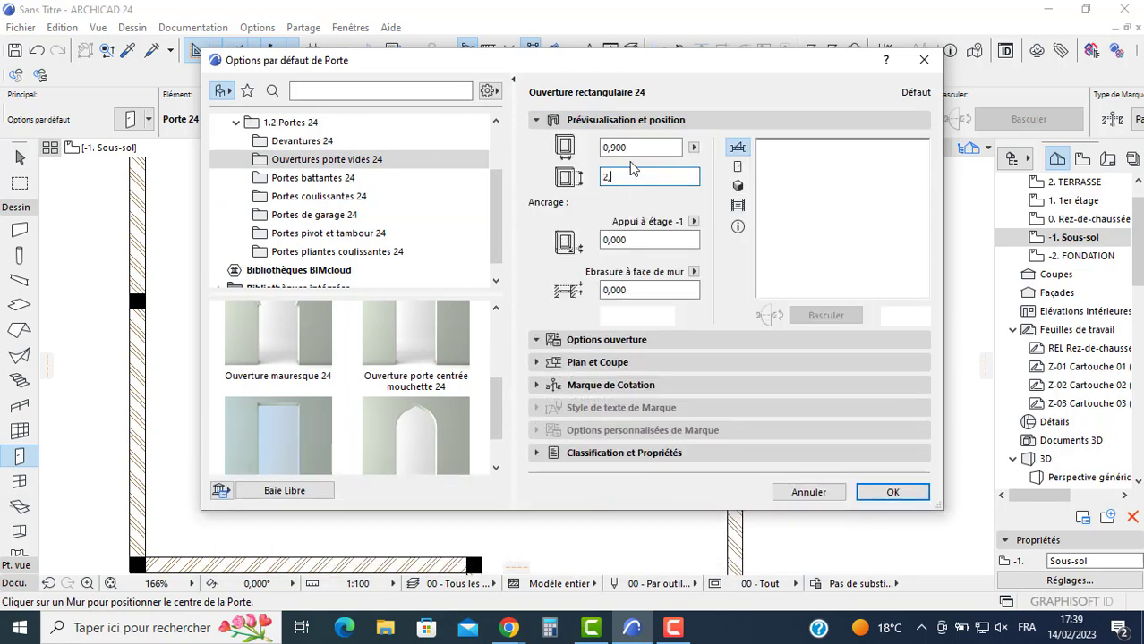
click(884, 491)
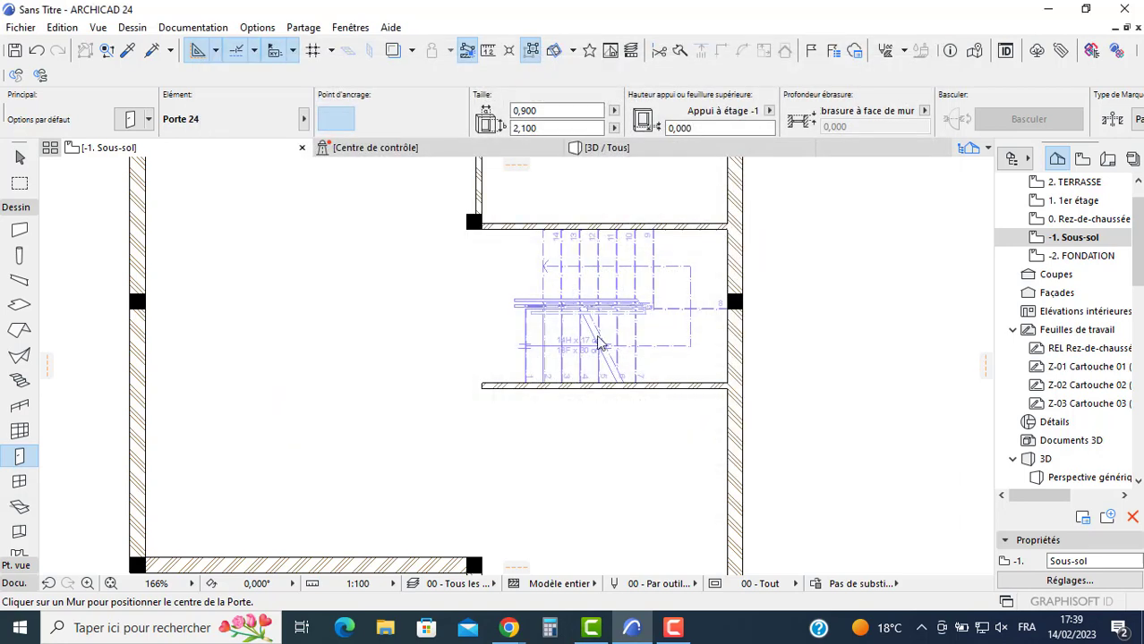
Step: Place the rectangular opening in the partition above the stair, beside the interior column
click(508, 231)
click(509, 245)
scroll(496, 242, up, 5)
key(Escape)
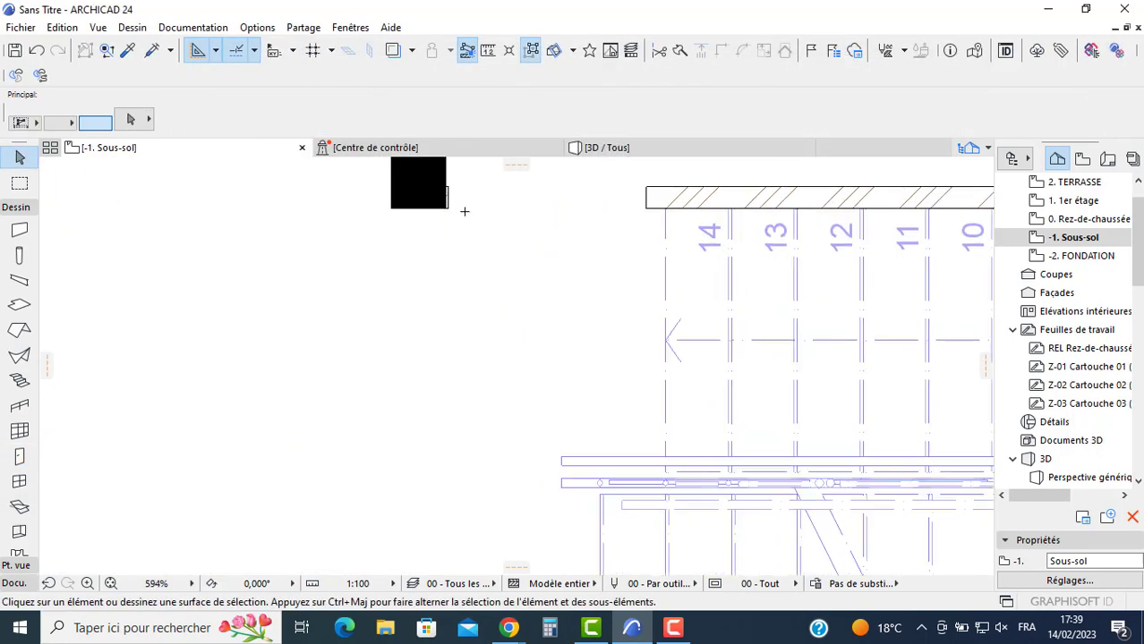
Step: Move the rectangular opening 0,010 toward the interior column so its edge meets the column's face, and deselect it
click(449, 199)
scroll(449, 199, up, 3)
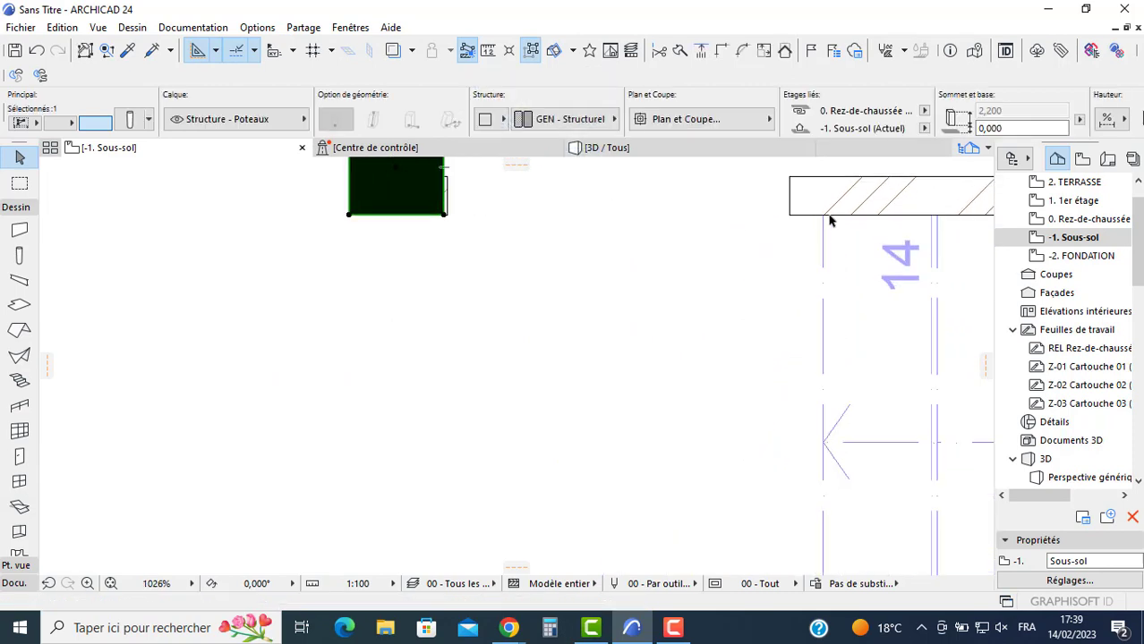
click(789, 211)
key(Escape)
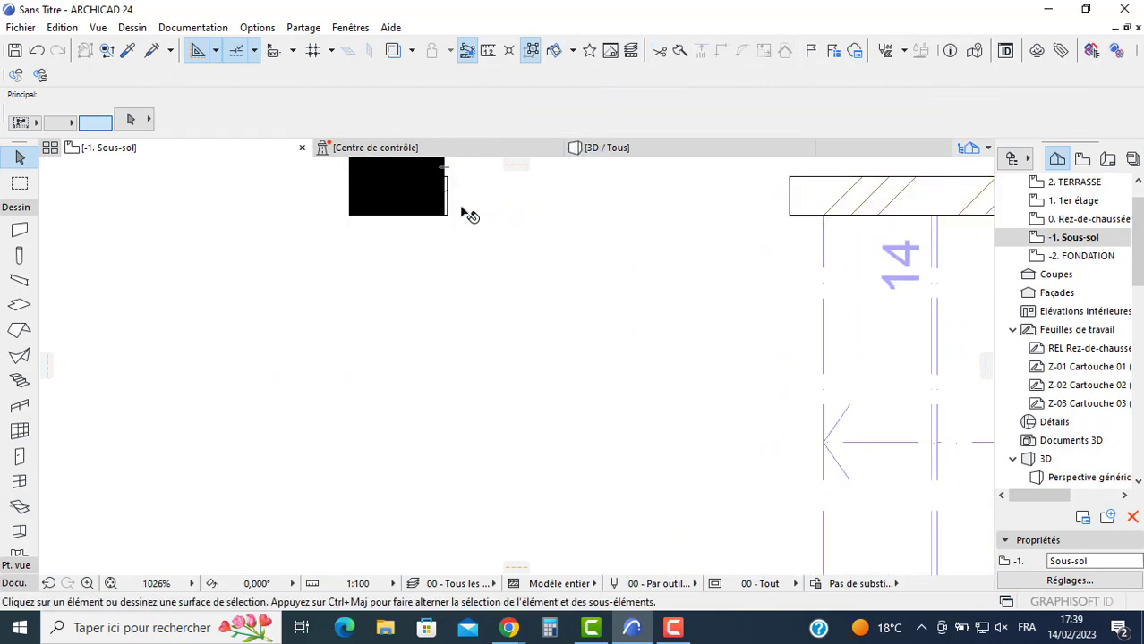
scroll(449, 209, up, 7)
click(442, 229)
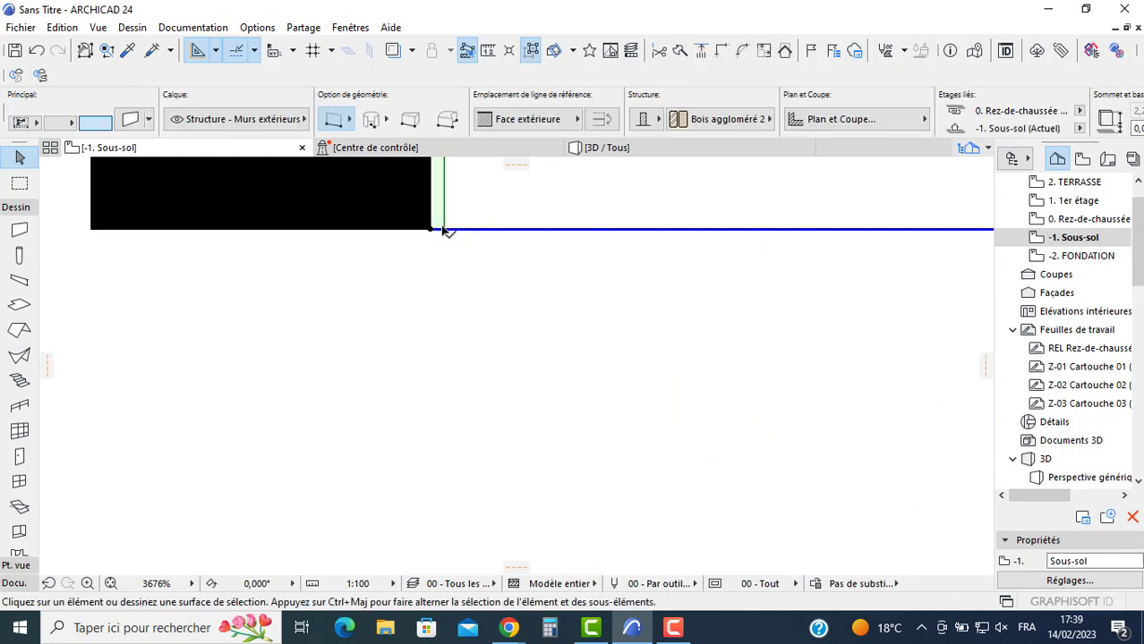
key(Escape)
click(443, 231)
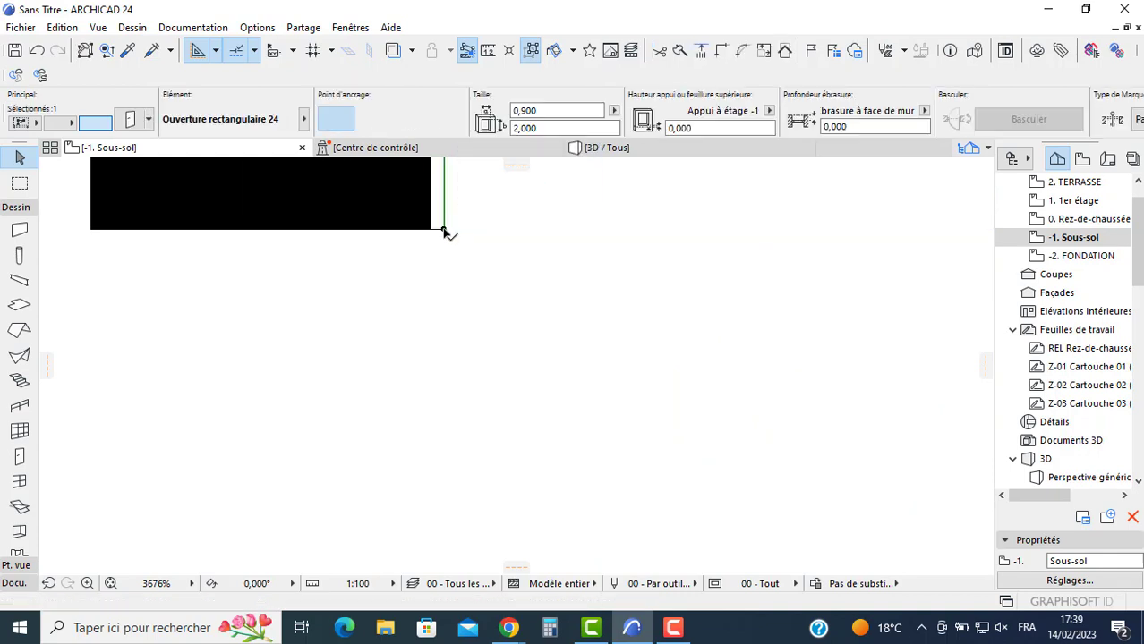
click(442, 231)
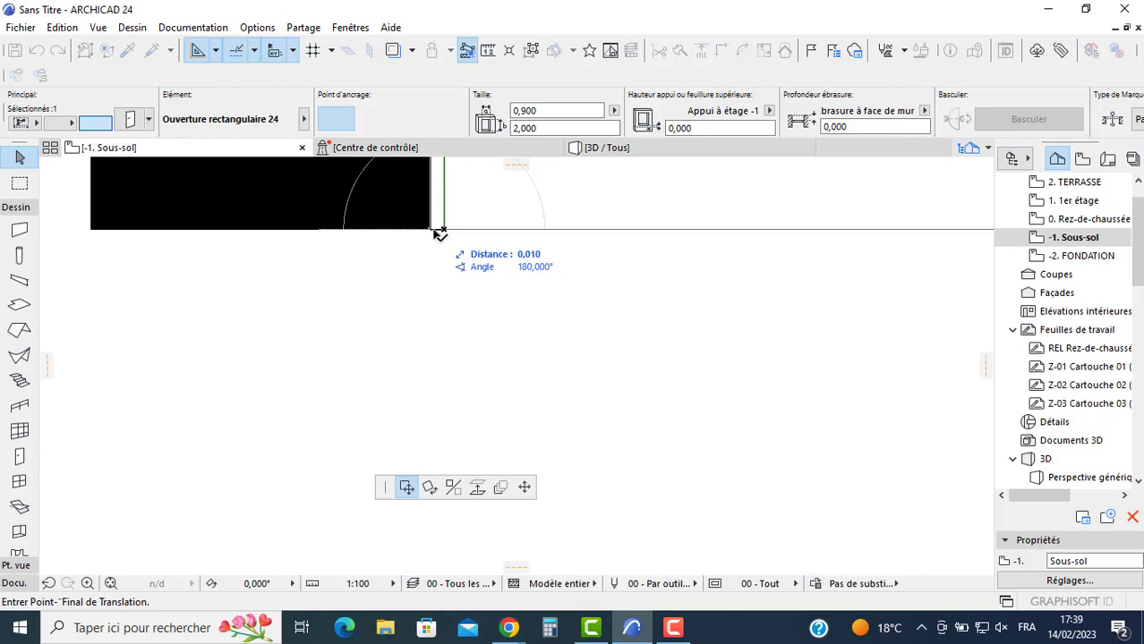
click(440, 231)
scroll(445, 239, down, 5)
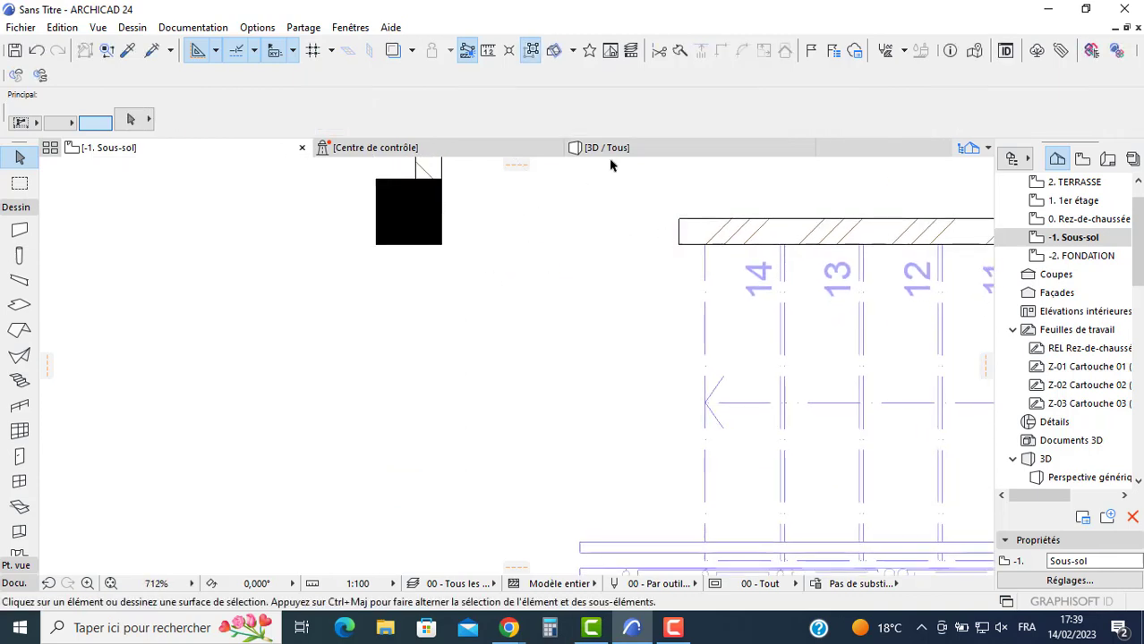
Step: Inspect the new opening and the stair railing in the 3D view, and return to the basement plan
click(607, 149)
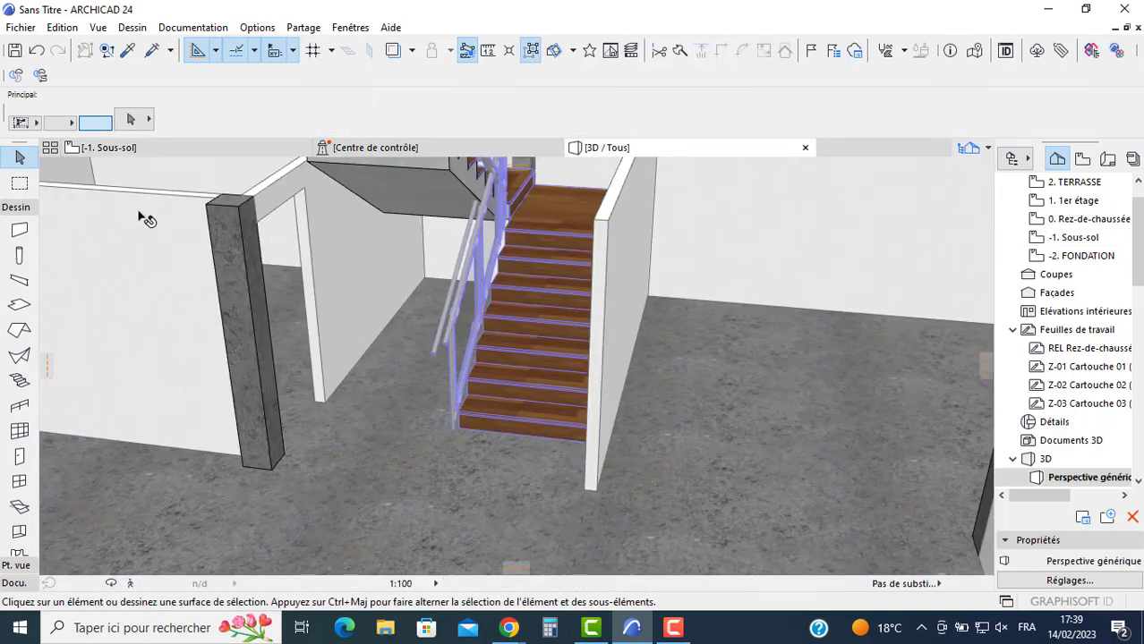
shift+middle_drag(140, 217, 446, 310)
scroll(630, 306, down, 3)
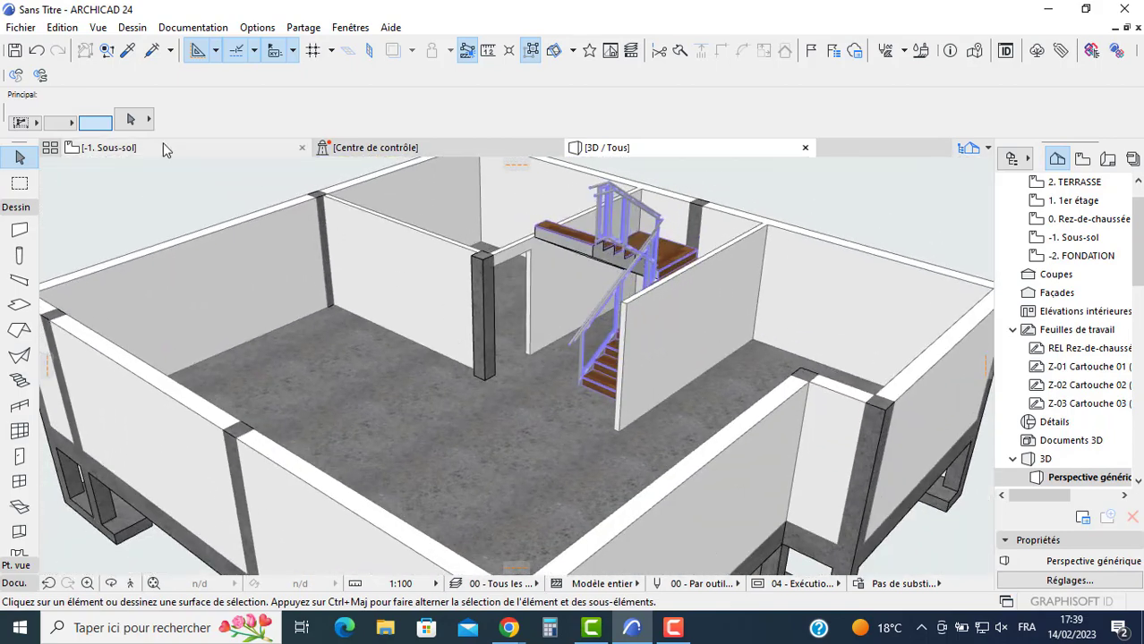
click(162, 148)
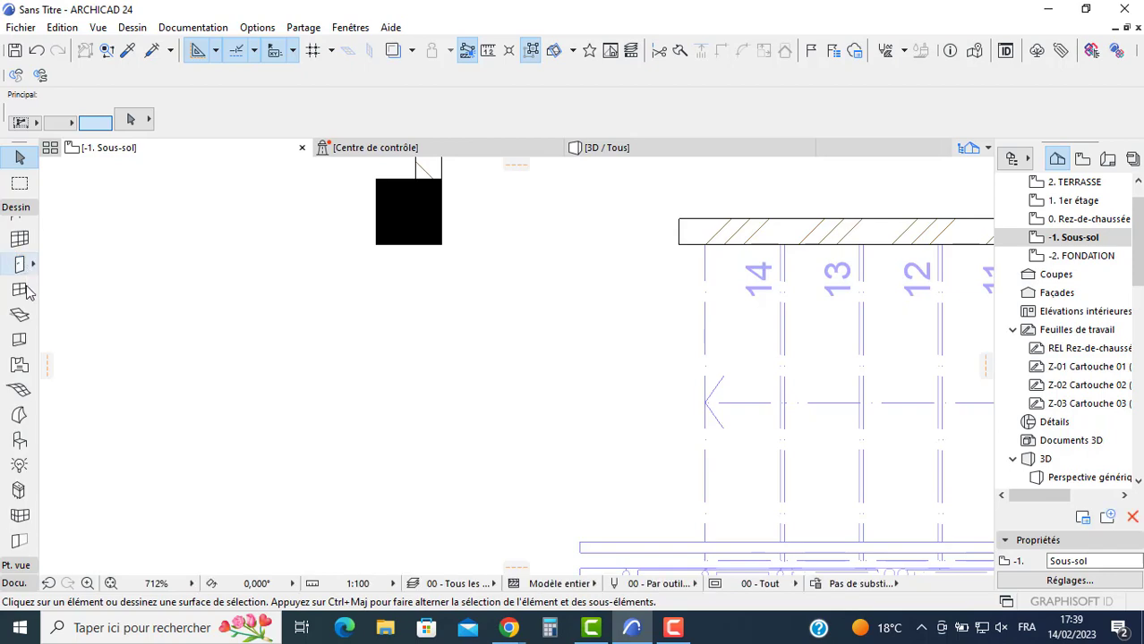
click(19, 254)
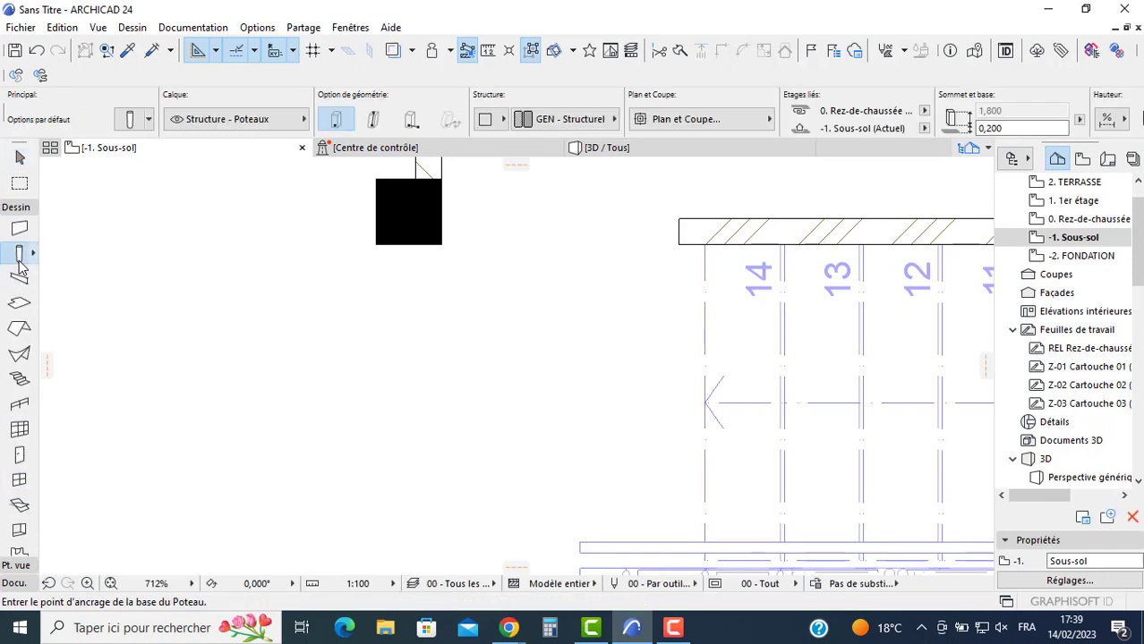
key(ctrl+a)
scroll(194, 286, down, 5)
middle_drag(328, 293, 466, 326)
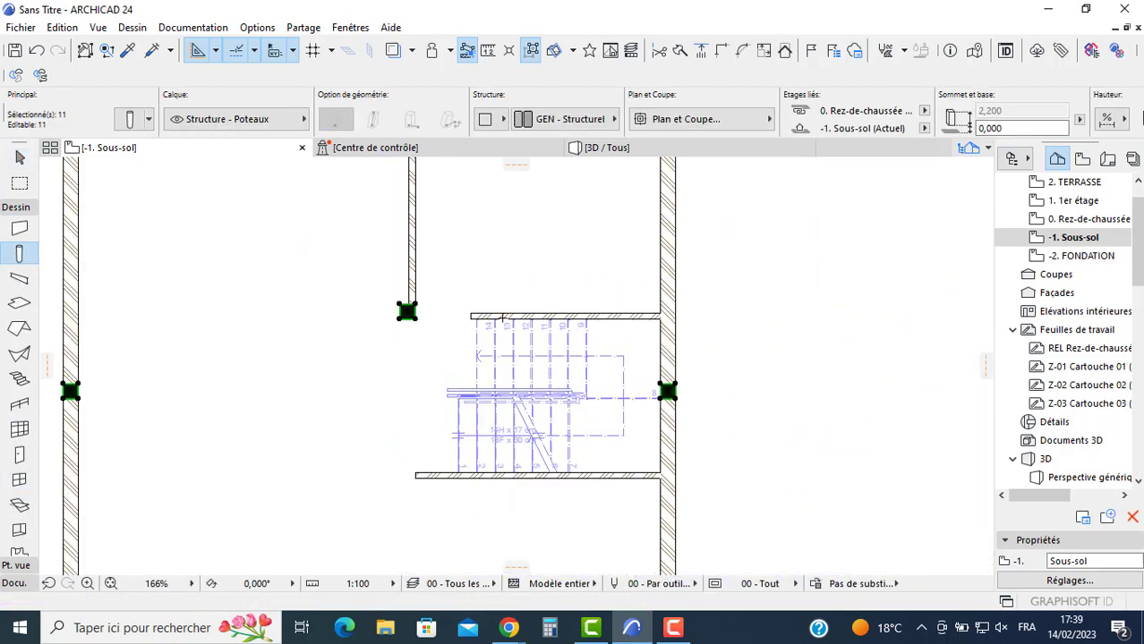
double_click(1049, 222)
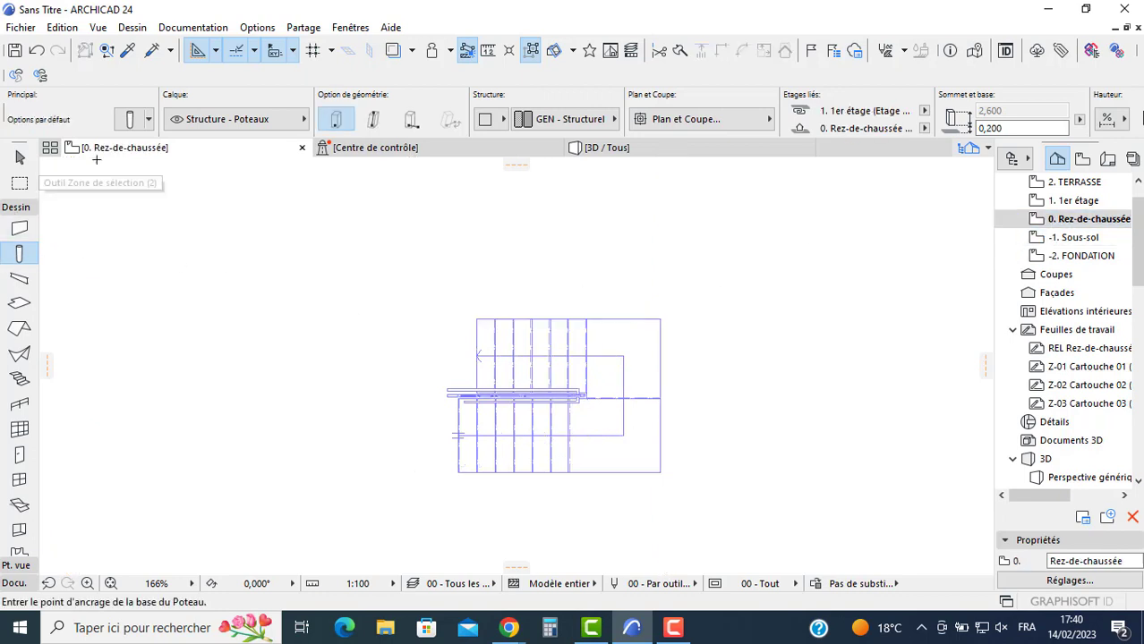
double_click(1061, 240)
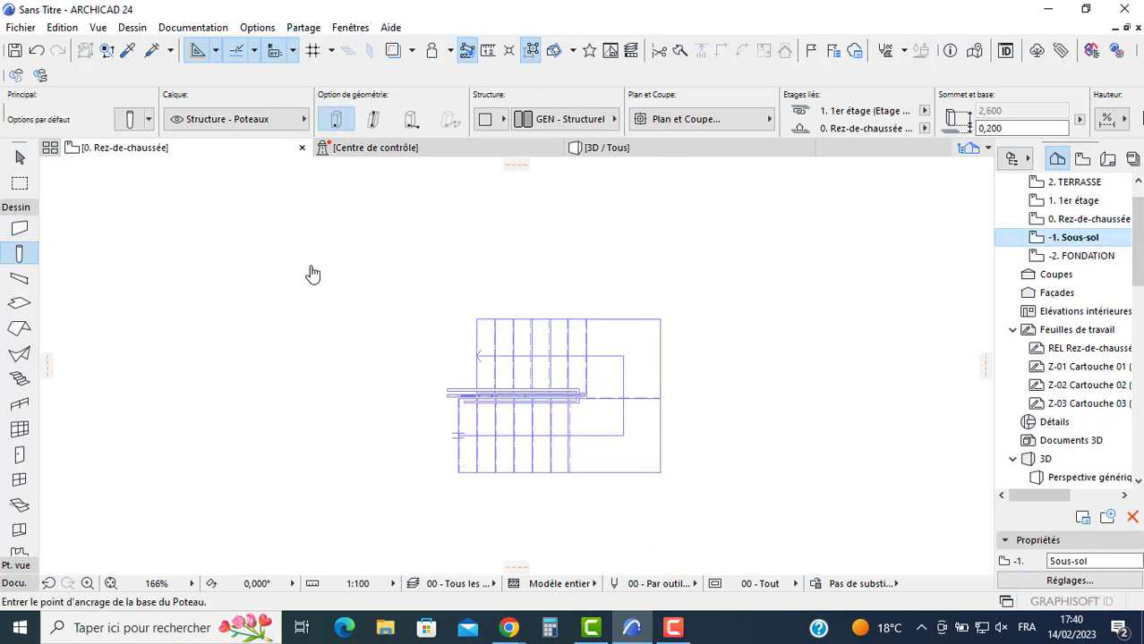
Step: Copy all basement walls and columns and paste them at their original location on the storey 0. Rez-de-chaussée
click(20, 231)
key(ctrl+a)
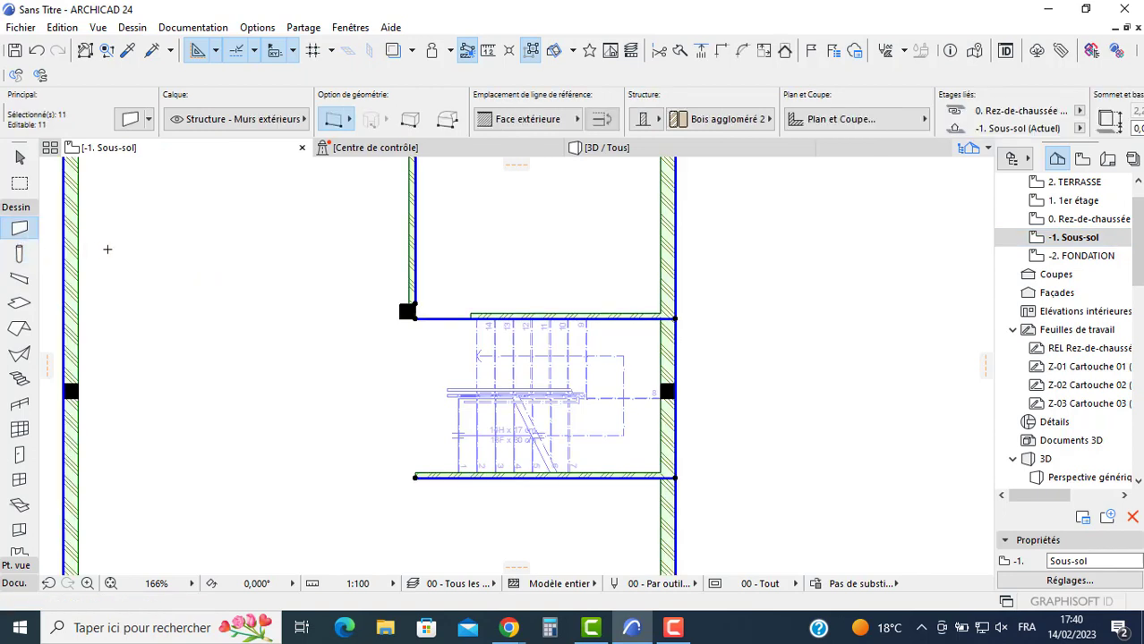
click(23, 254)
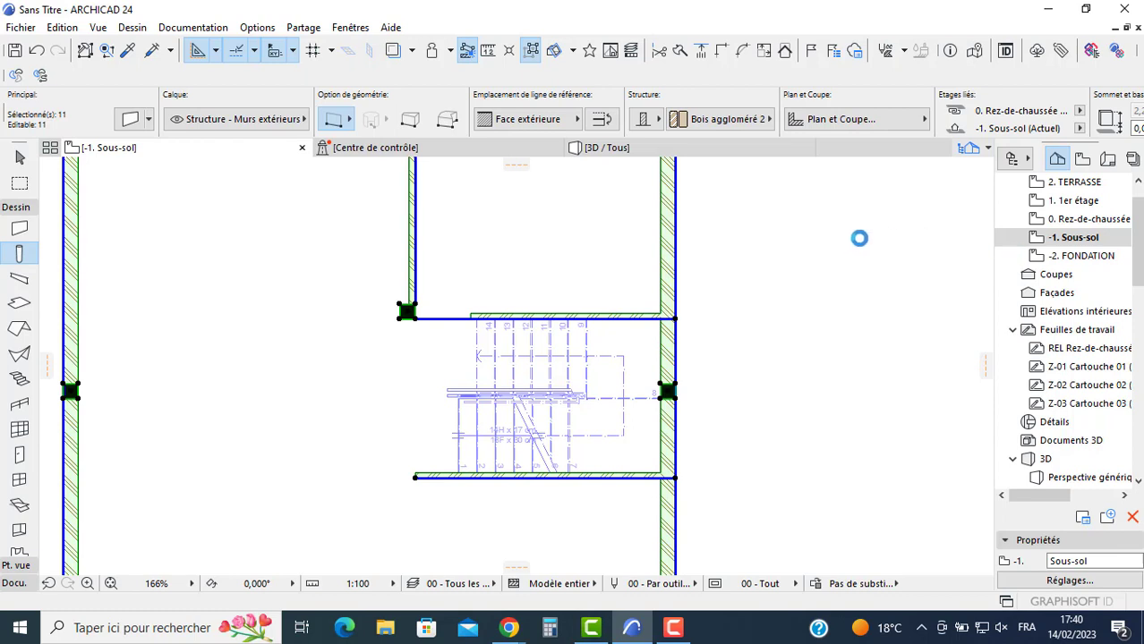
double_click(1074, 219)
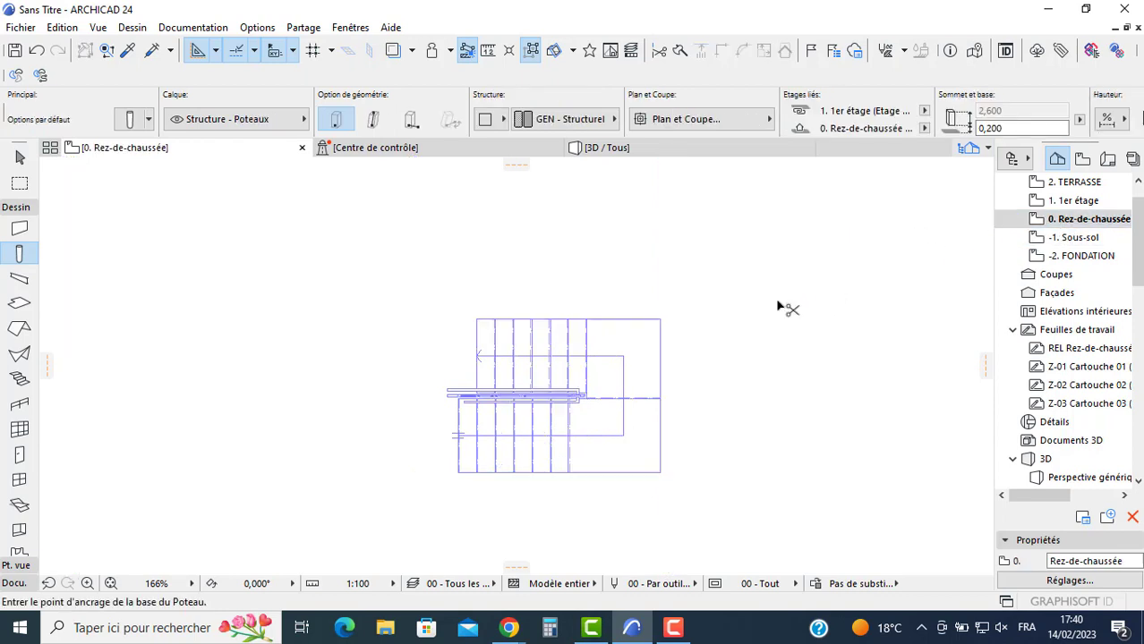
key(ctrl+v)
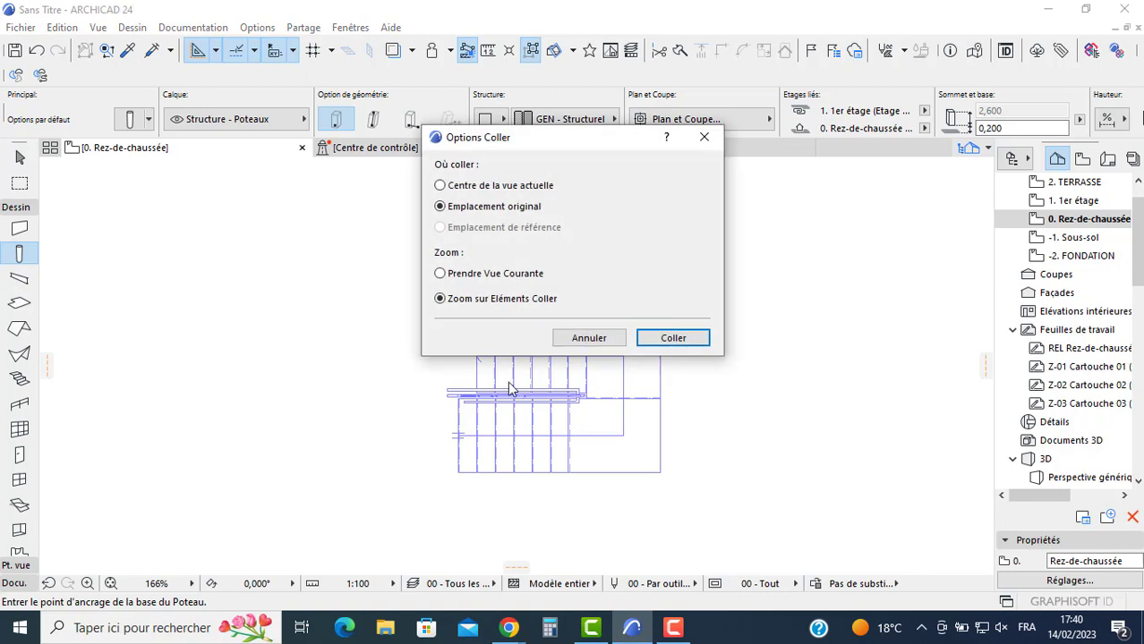
click(662, 347)
click(748, 360)
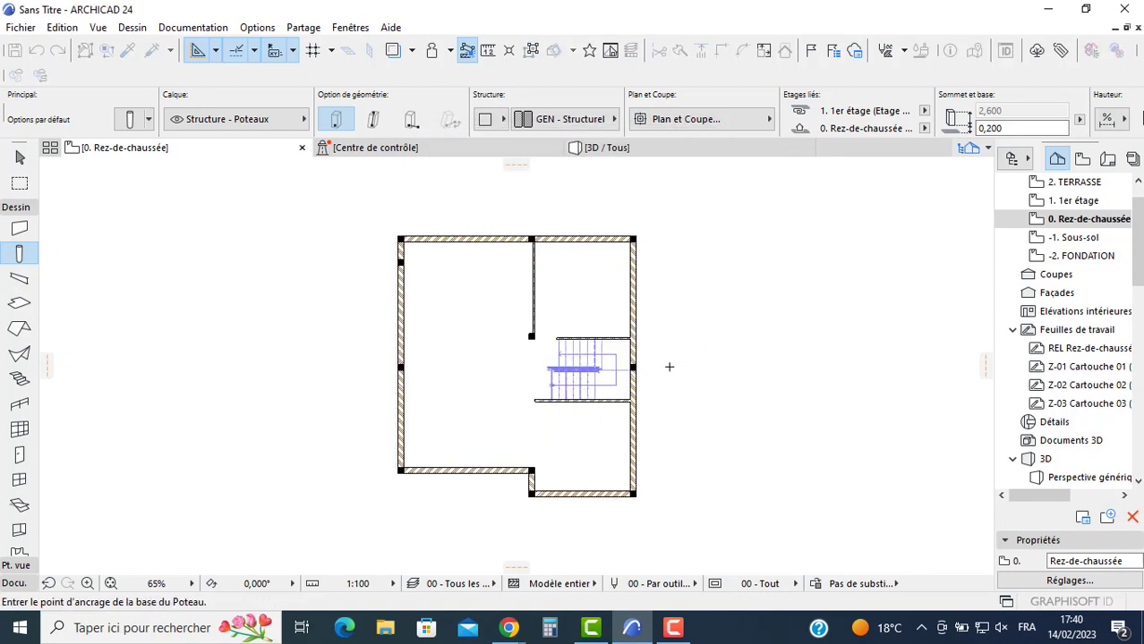
Step: Set the stair's floor plan display to Etage d'implantation seulement and accept the change
scroll(557, 379, up, 3)
scroll(557, 379, up, 1)
shift+click(562, 370)
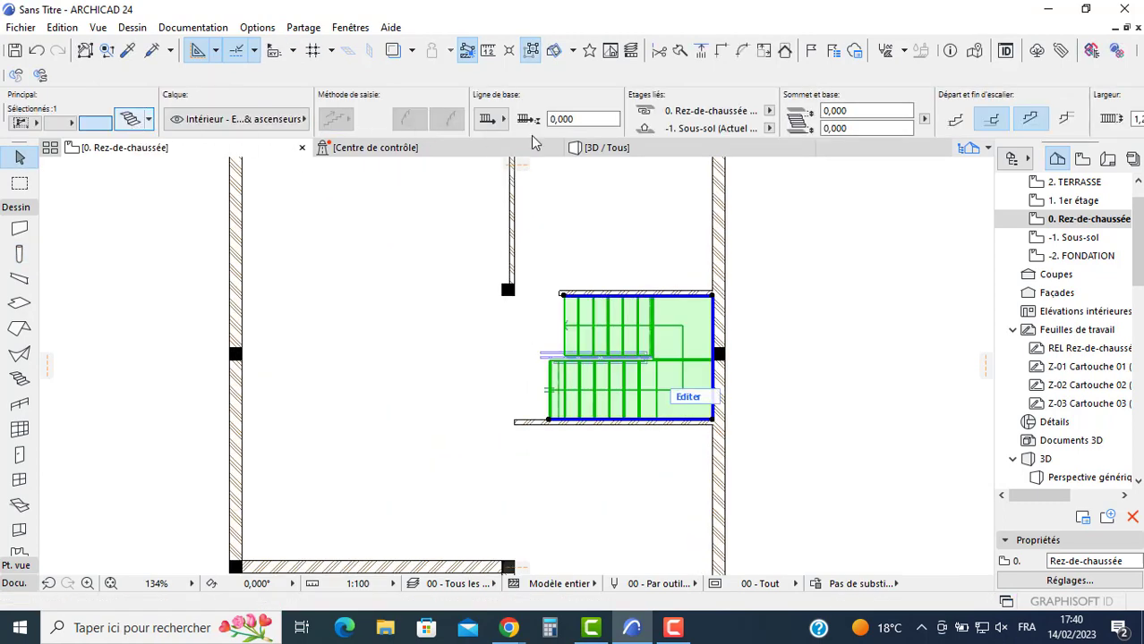
key(ctrl+t)
click(363, 231)
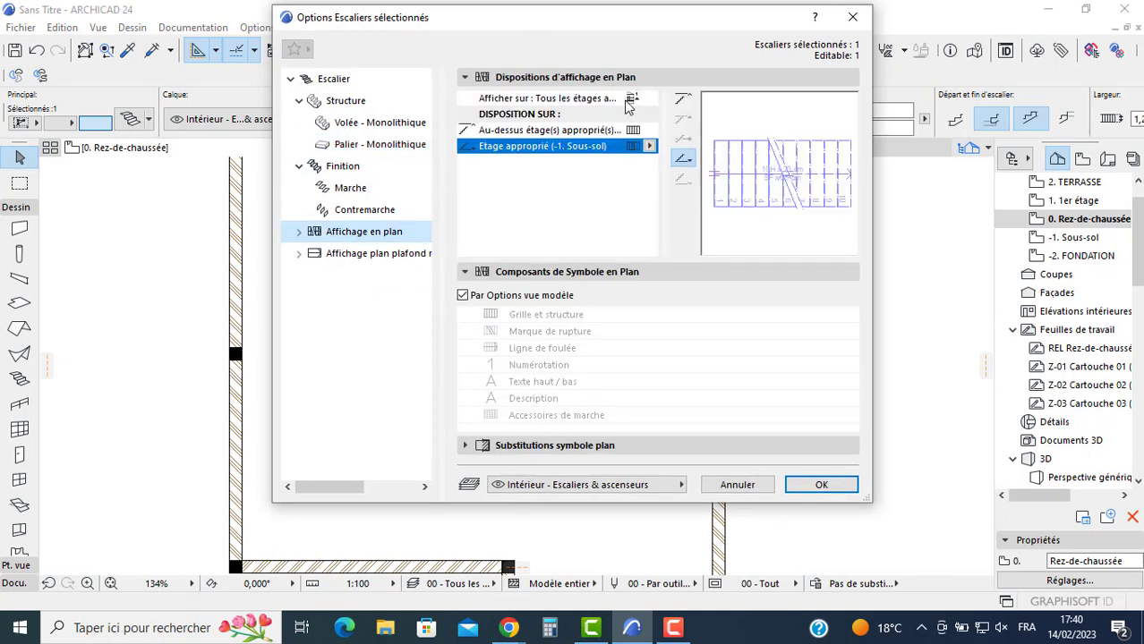
click(634, 103)
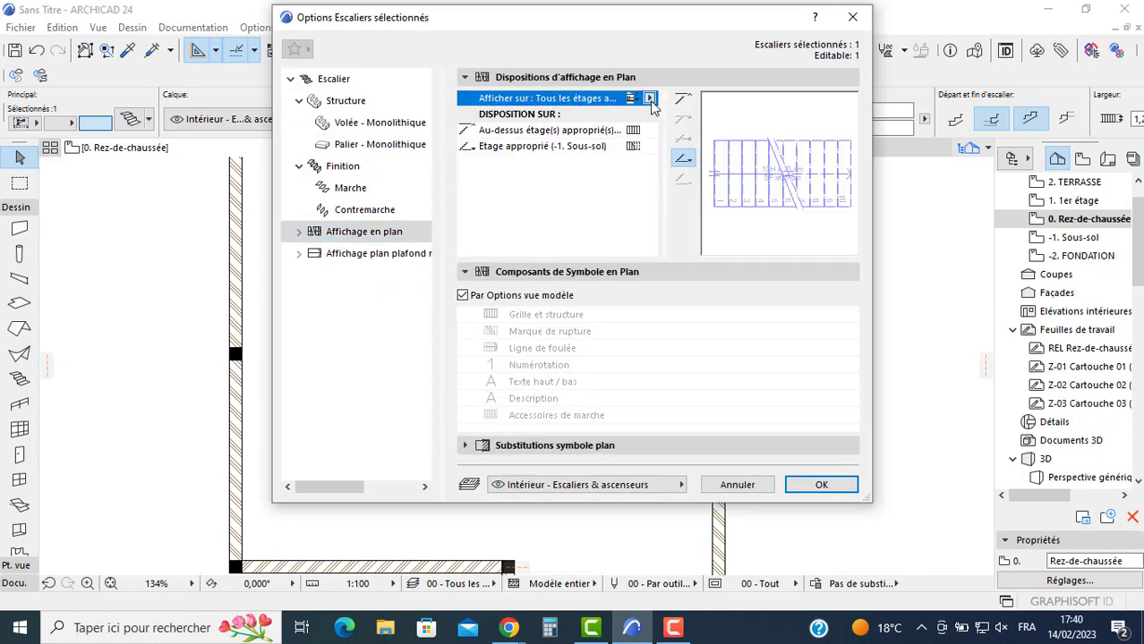
click(650, 100)
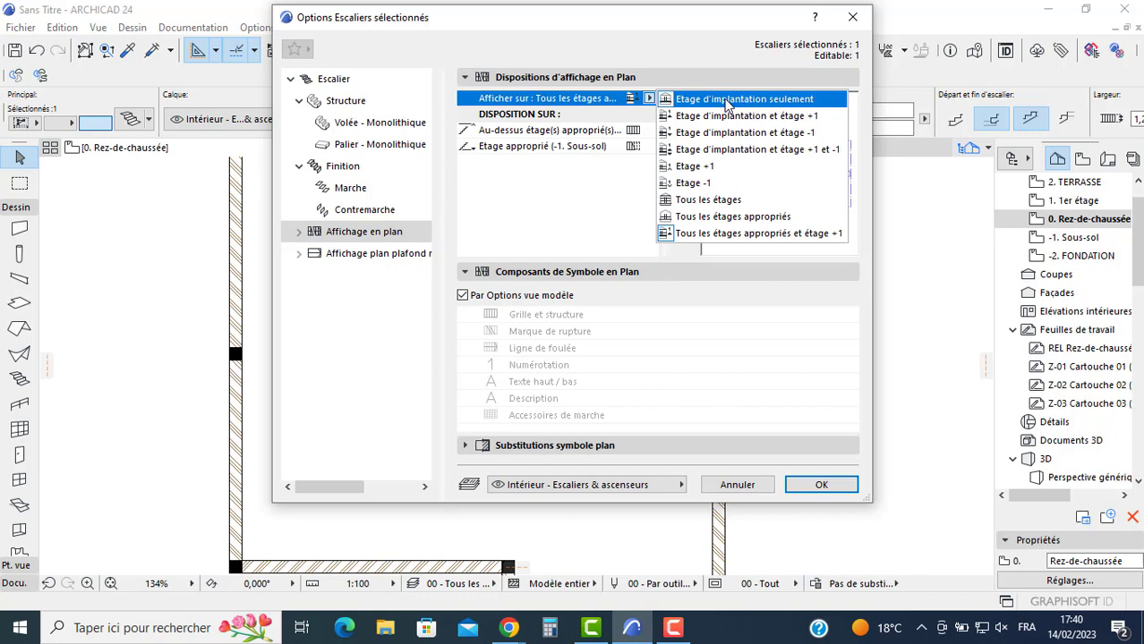
click(764, 99)
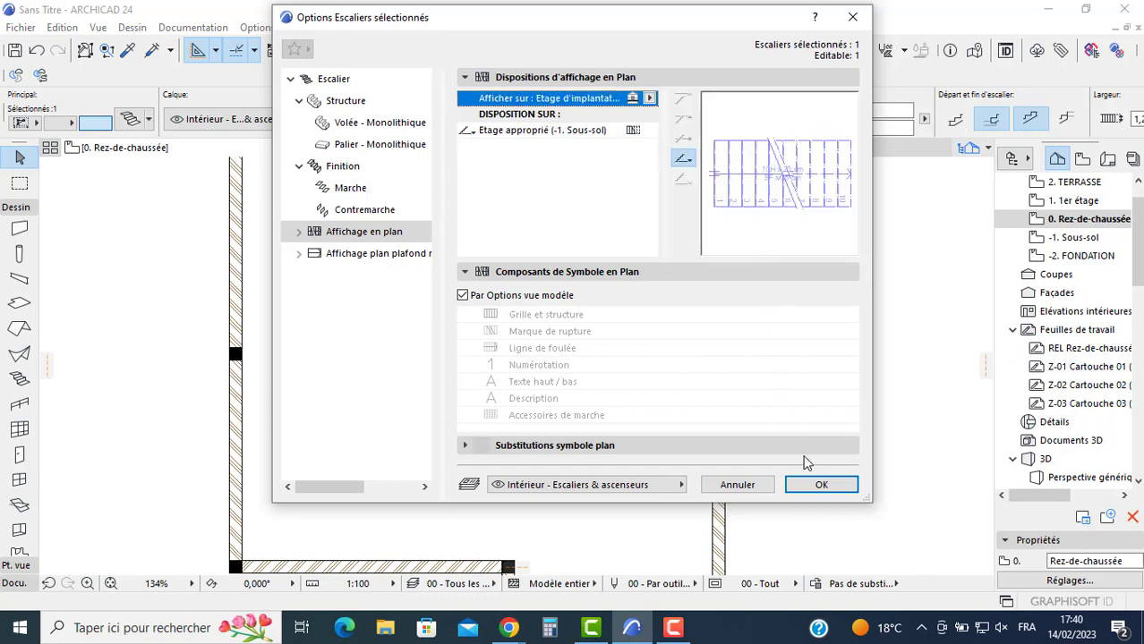
click(816, 484)
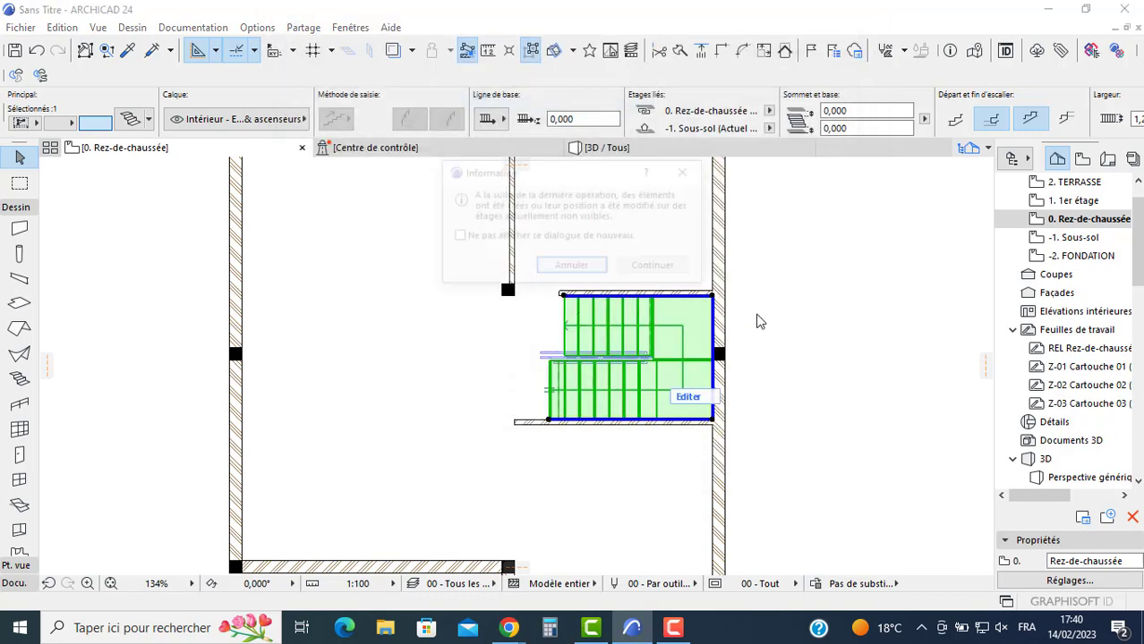
click(656, 267)
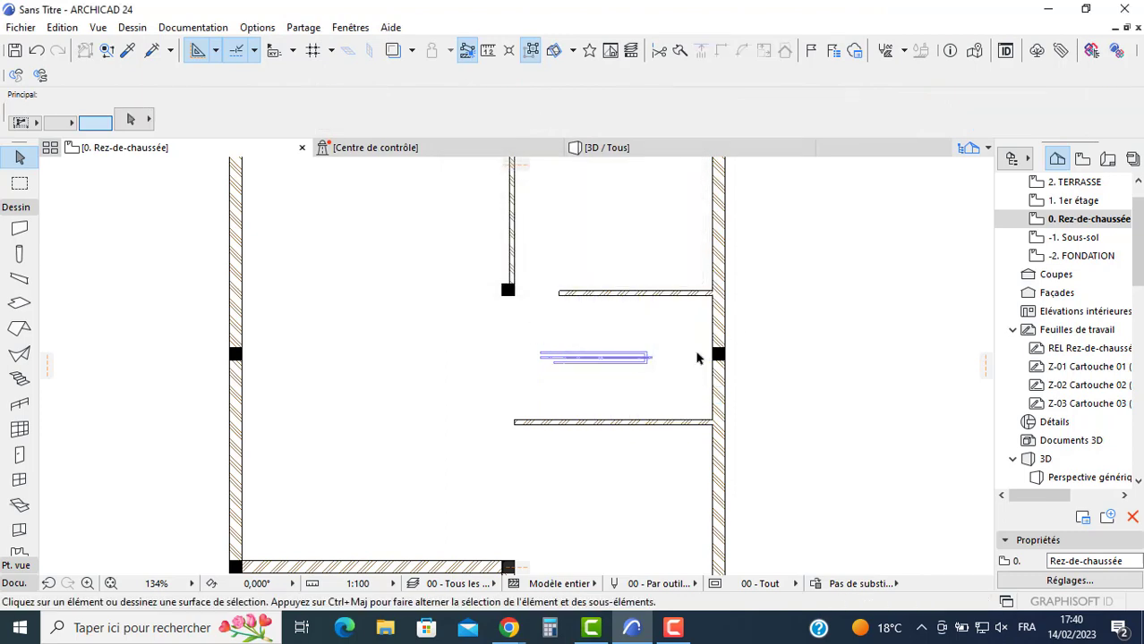
Step: Set the stair railing's floor plan display to Etage d'implantation seulement and accept the change
scroll(550, 371, up, 5)
click(570, 335)
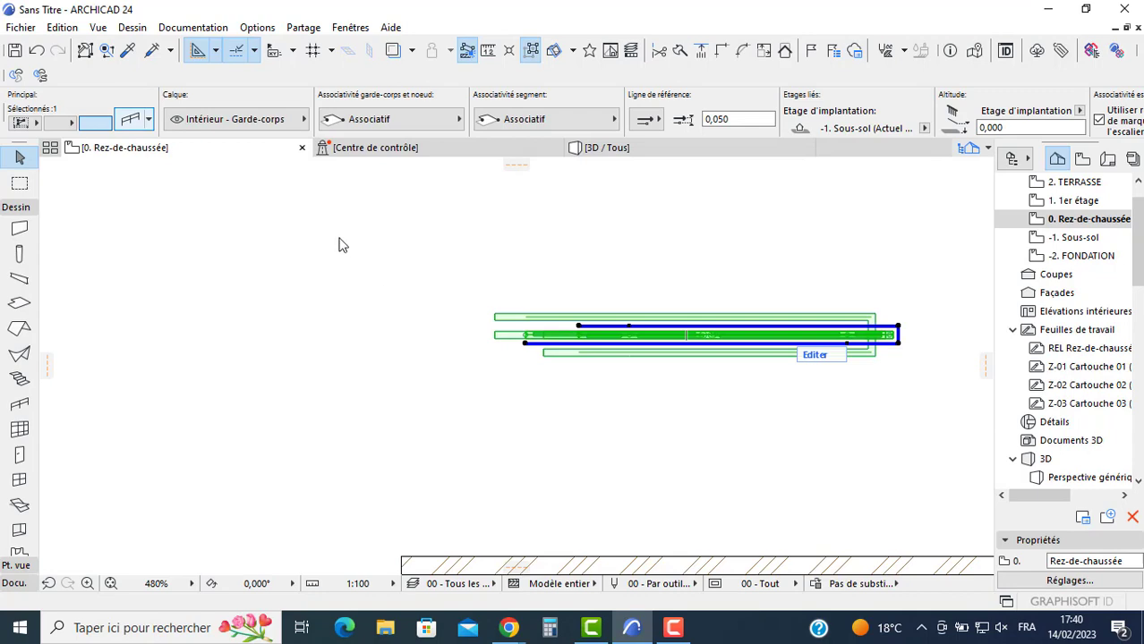
key(ctrl+t)
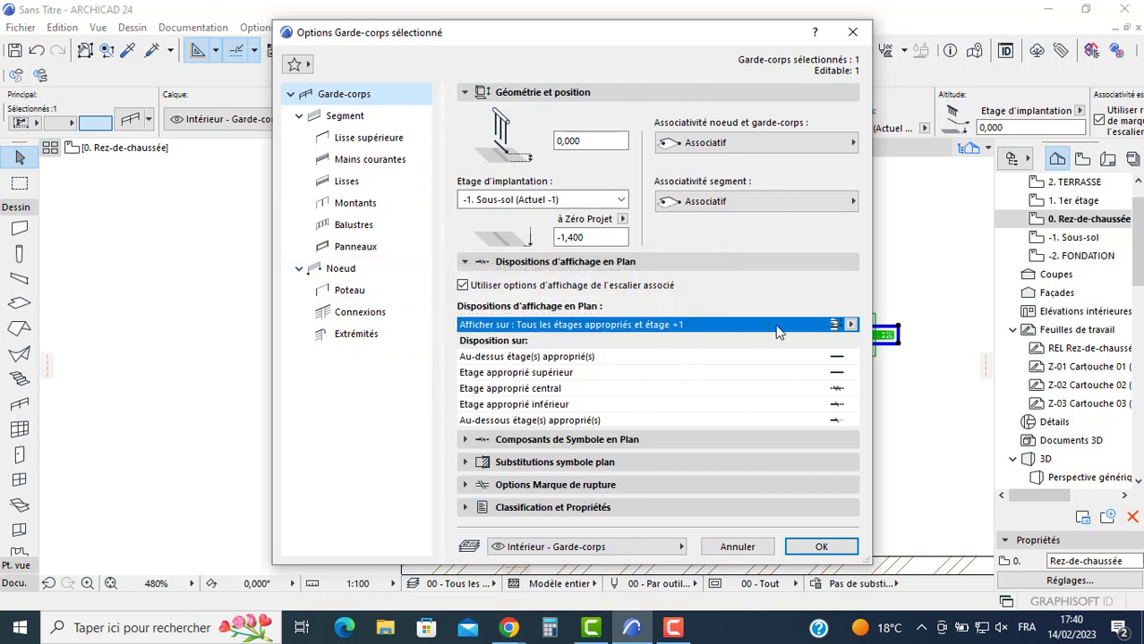
click(851, 325)
click(946, 325)
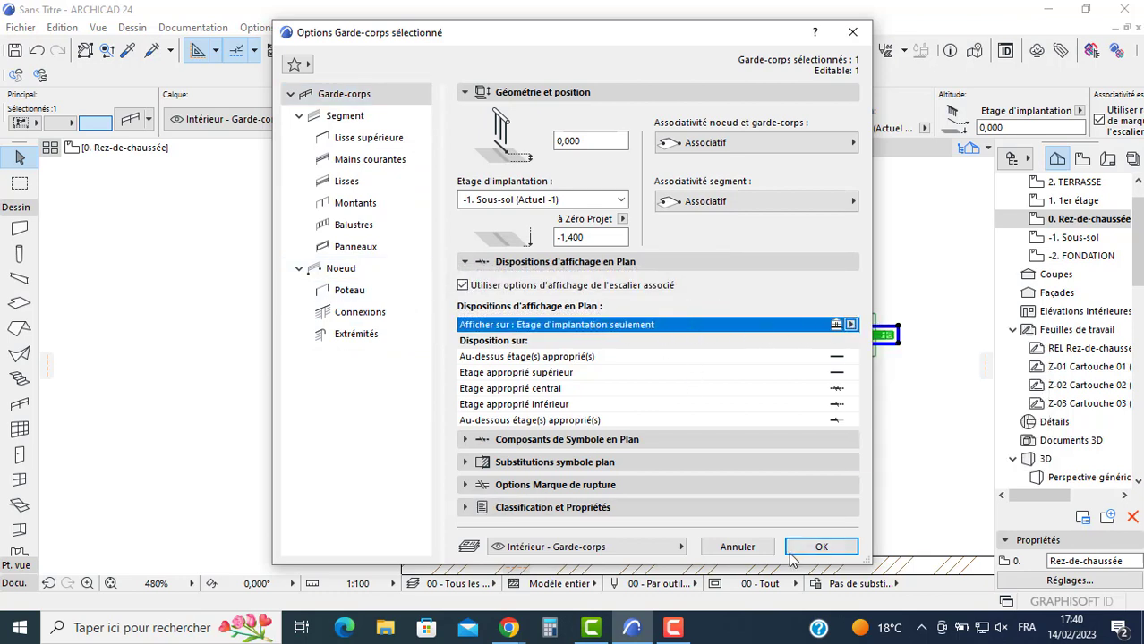
click(821, 547)
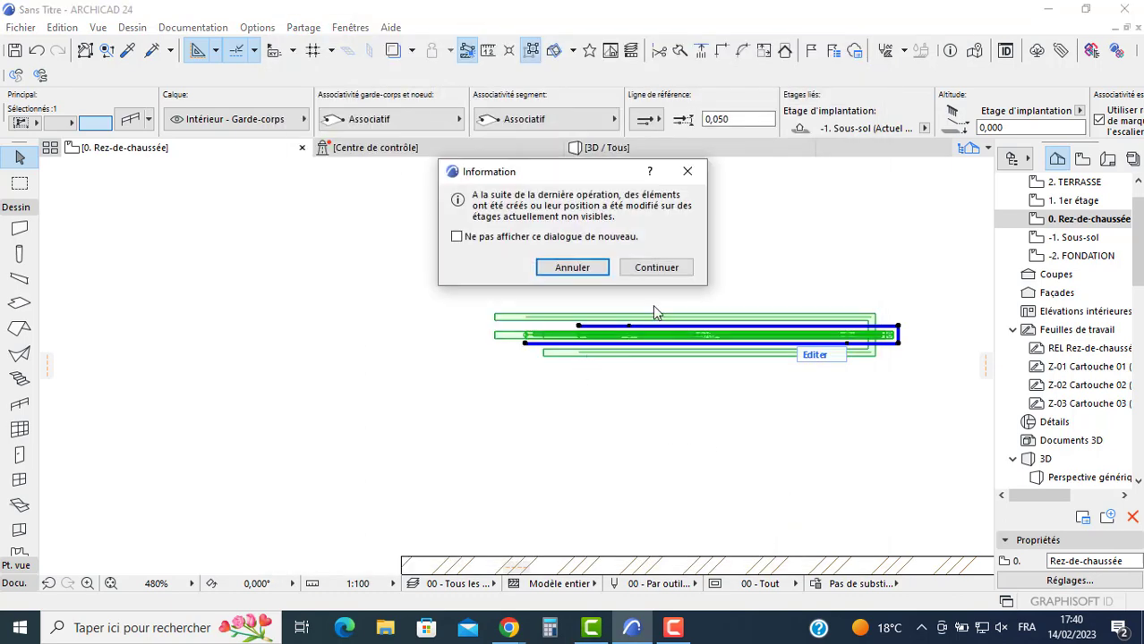
click(654, 273)
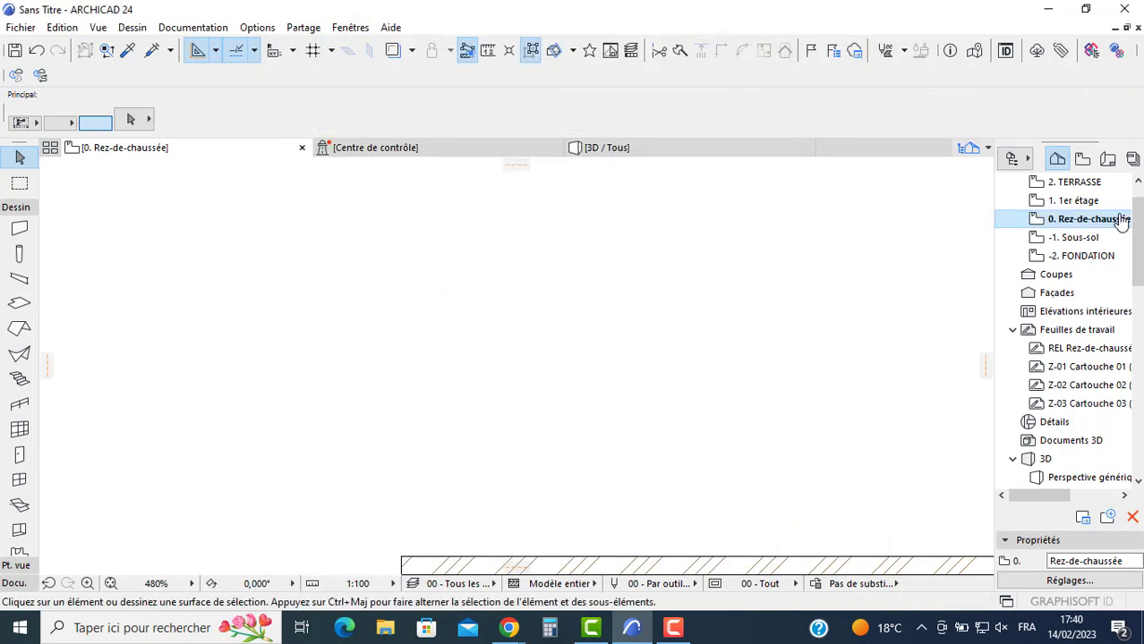
Step: Examine the scanned ground-floor plan, especially the wc, g and sdb partitions above the stair and their dimensions
scroll(573, 272, down, 8)
middle_drag(491, 331, 496, 363)
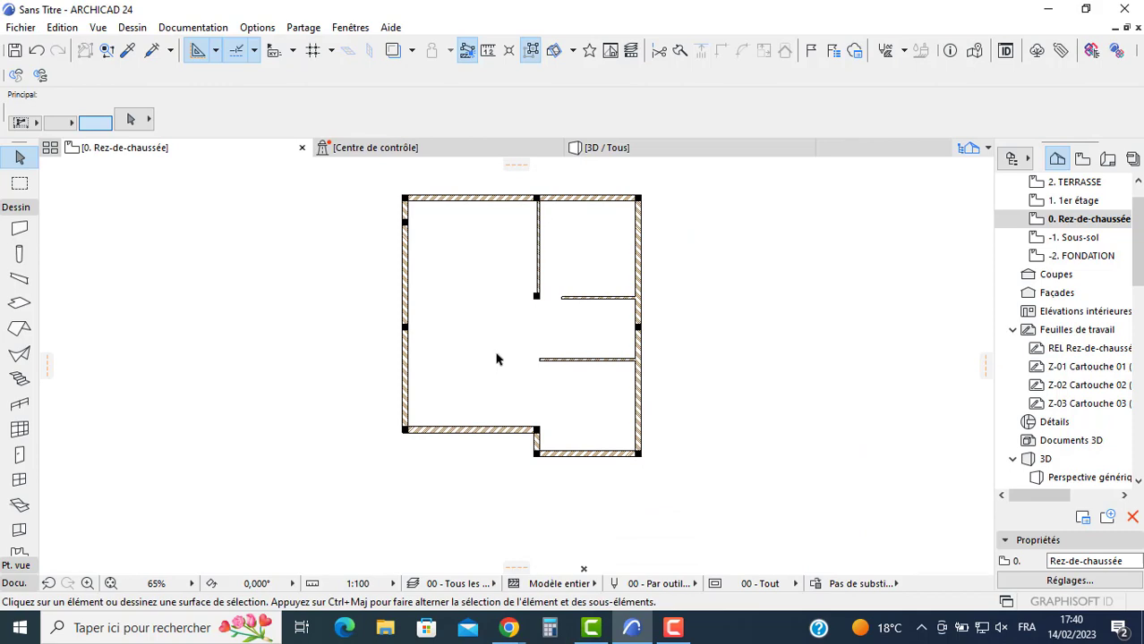
mouse_move(674, 336)
middle_down()
mouse_move(574, 347)
mouse_move(303, 341)
mouse_move(675, 350)
middle_up()
scroll(414, 334, down, 4)
scroll(564, 340, down, 2)
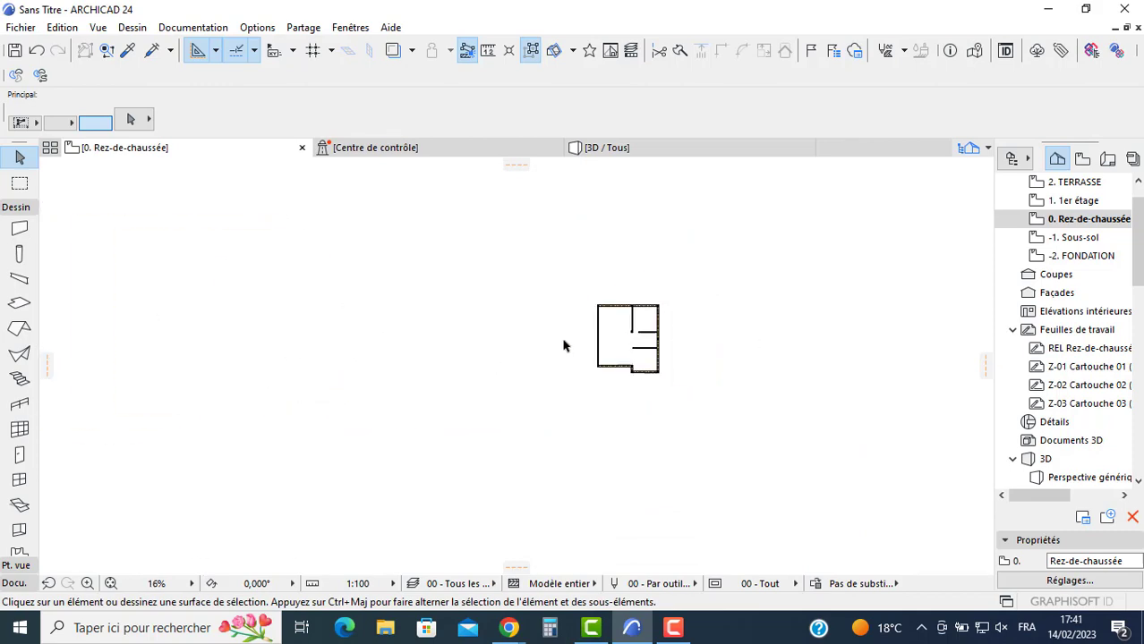
scroll(563, 346, down, 1)
middle_drag(928, 313, 806, 310)
scroll(807, 311, up, 7)
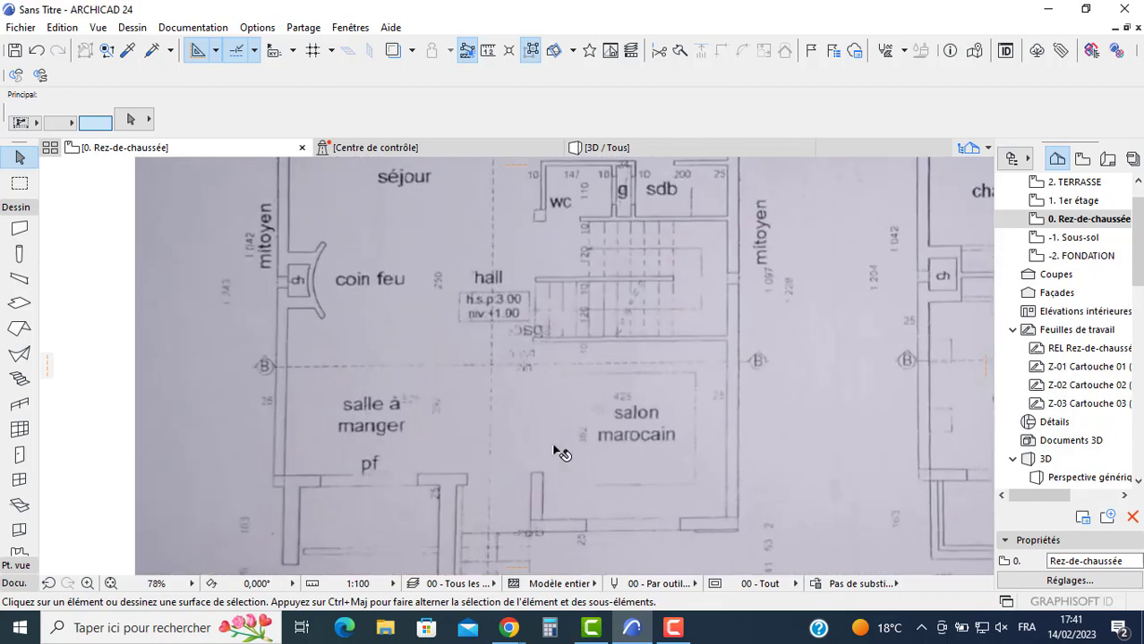
middle_drag(522, 431, 530, 522)
middle_drag(579, 323, 585, 418)
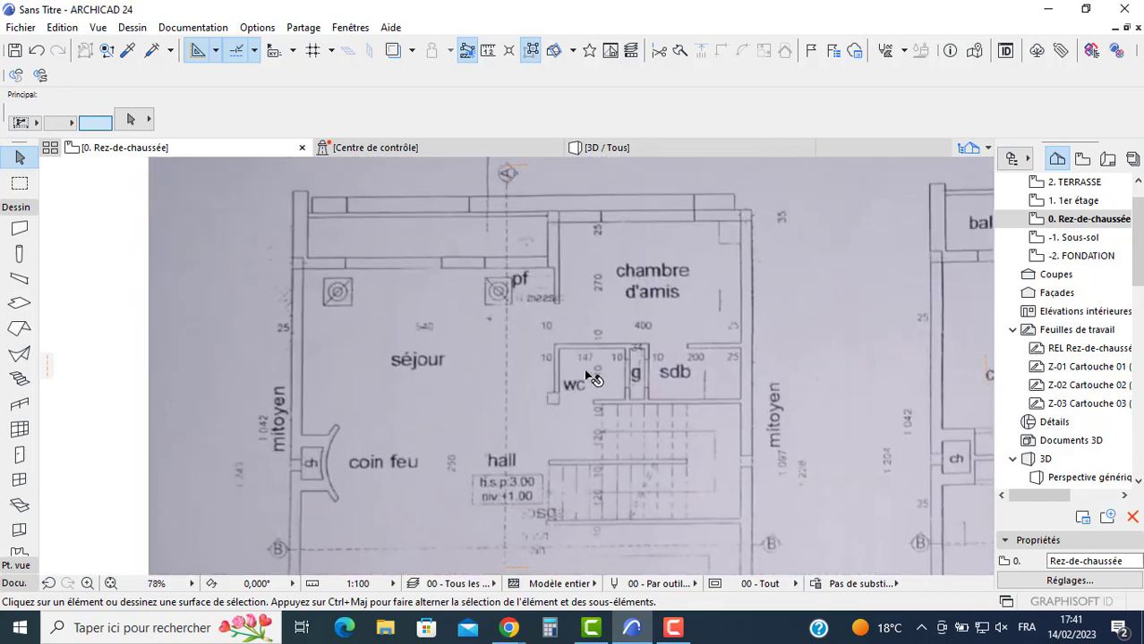
scroll(592, 380, up, 1)
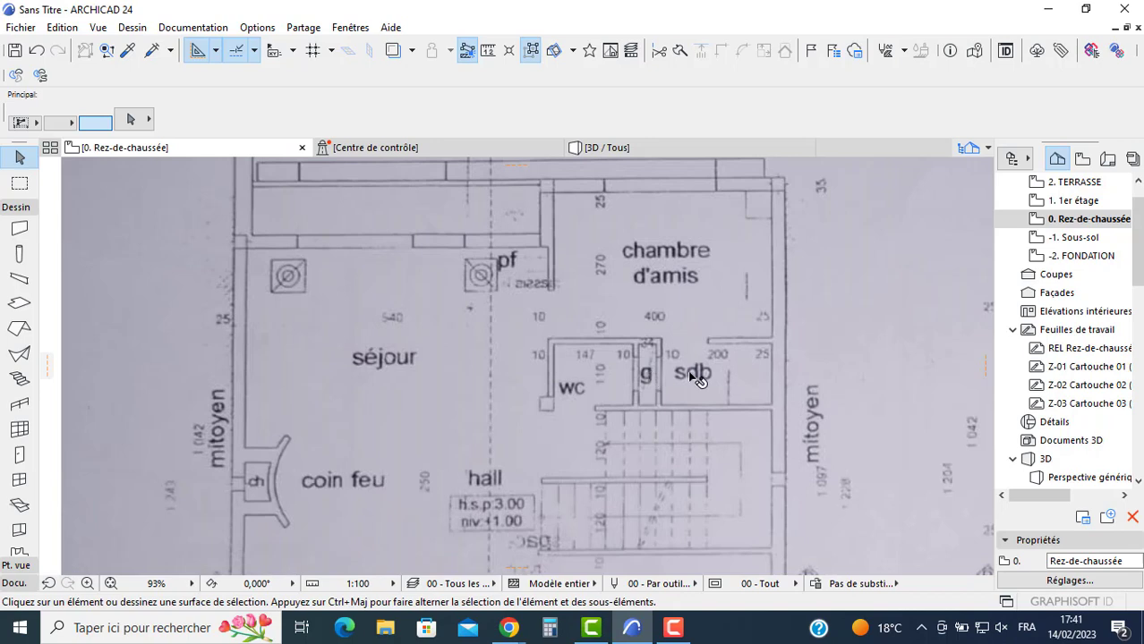
scroll(537, 385, down, 4)
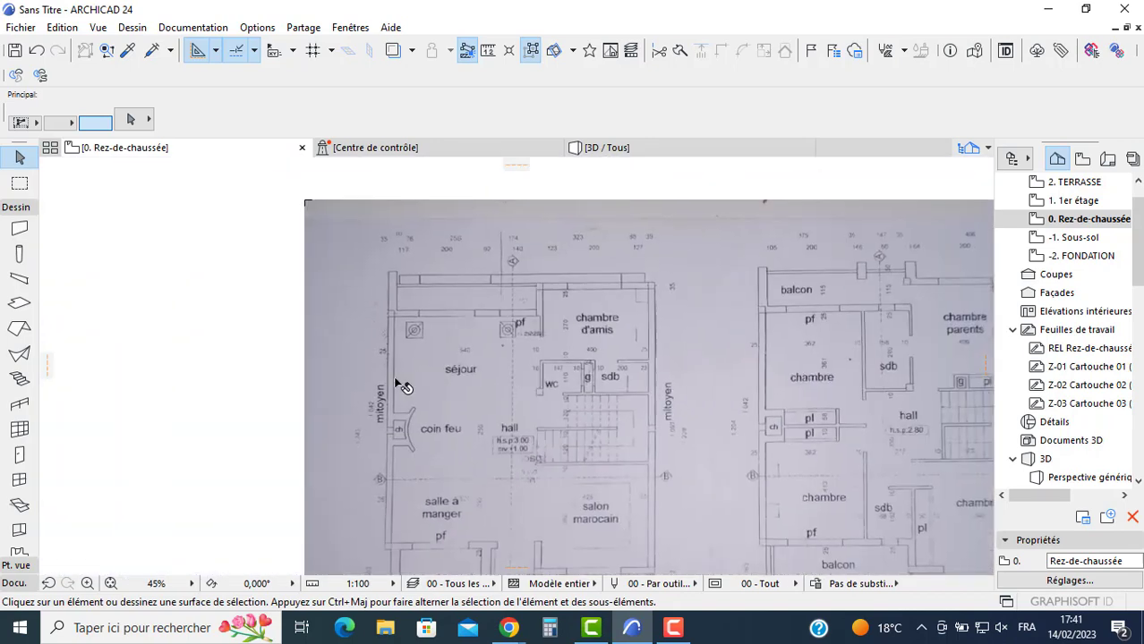
middle_drag(395, 378, 931, 371)
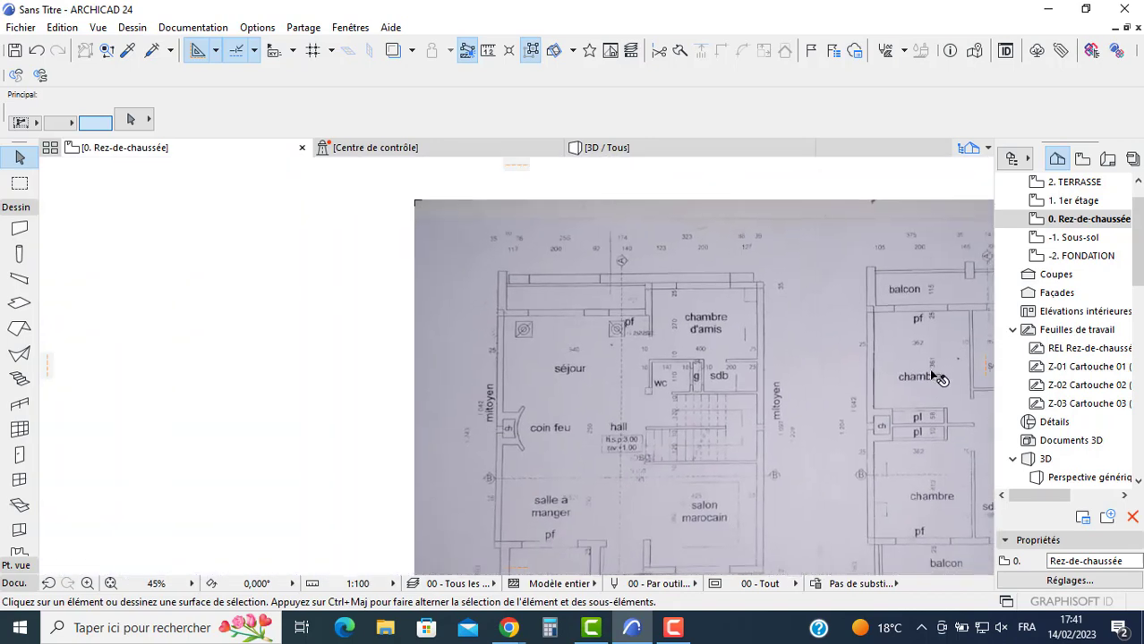
scroll(165, 235, down, 3)
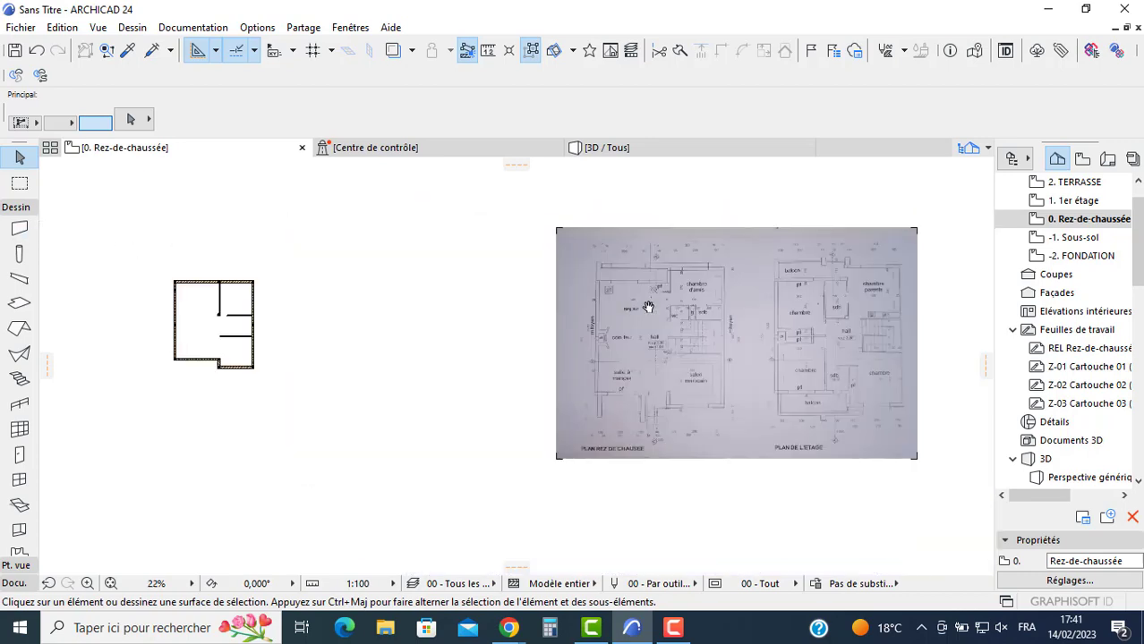
Step: Check the geometry and position settings of all ground-floor walls, and close them without changes
click(18, 231)
key(ctrl+a)
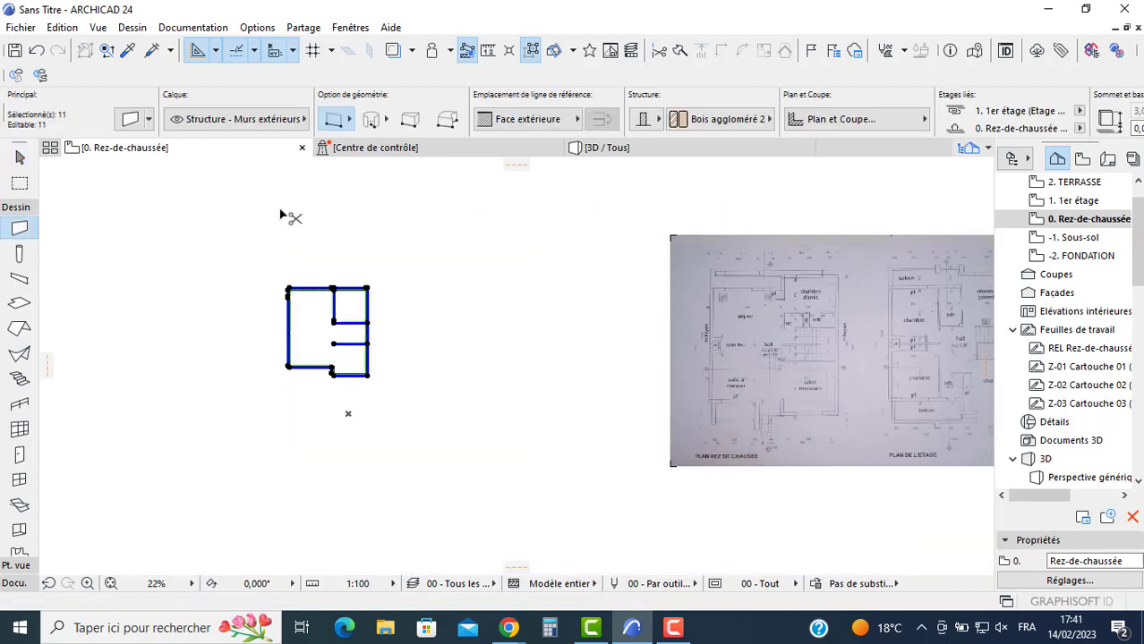
key(ctrl+t)
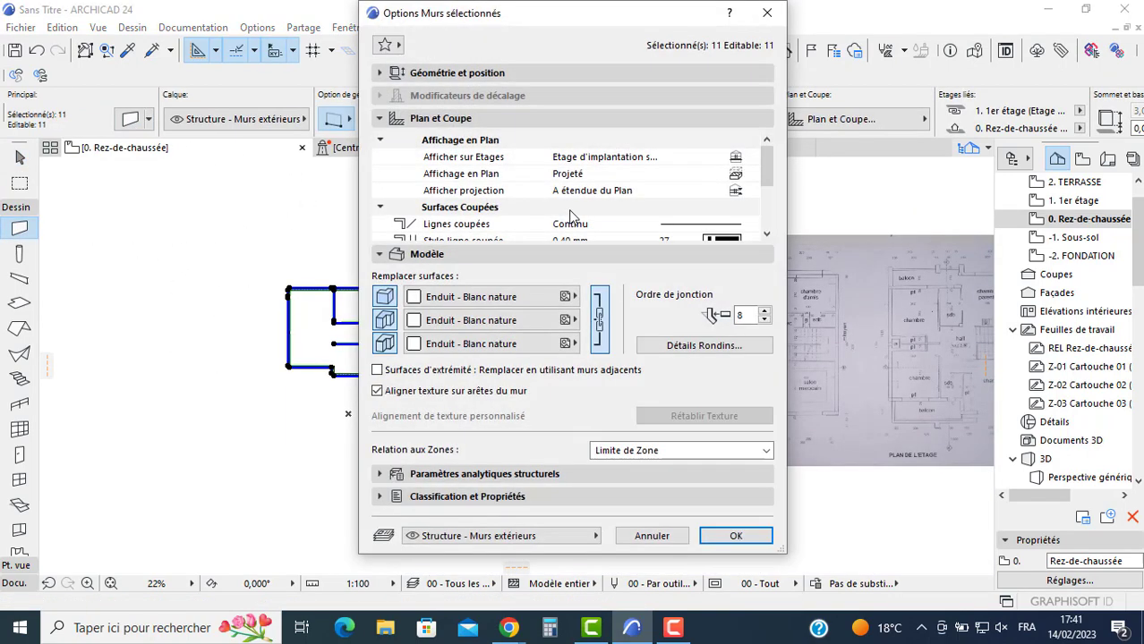
click(434, 72)
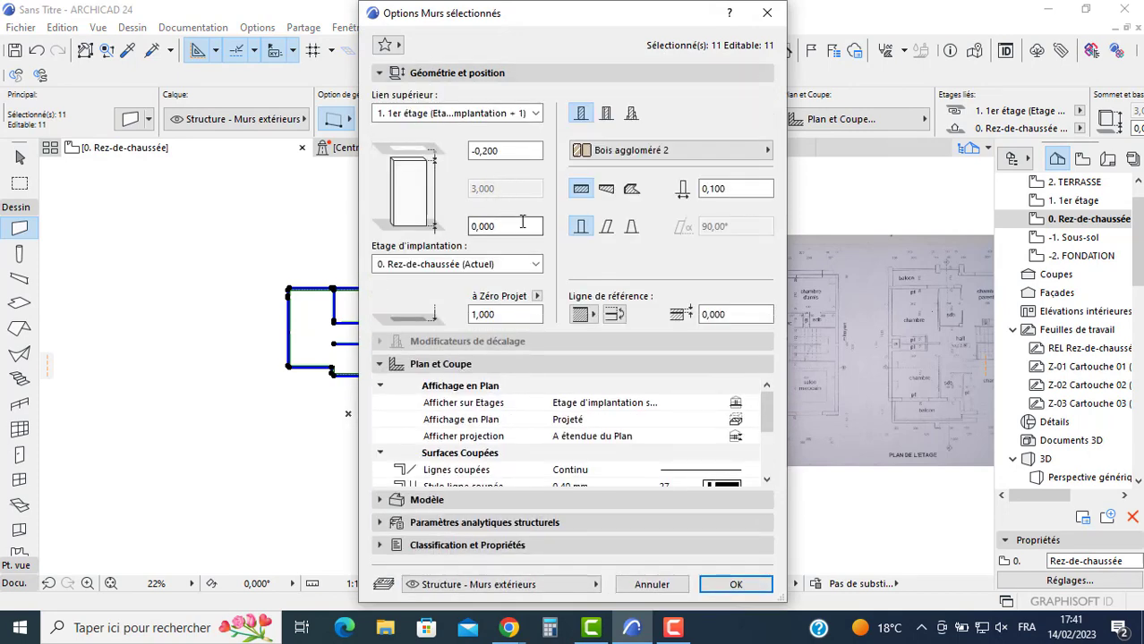
key(Escape)
key(Escape)
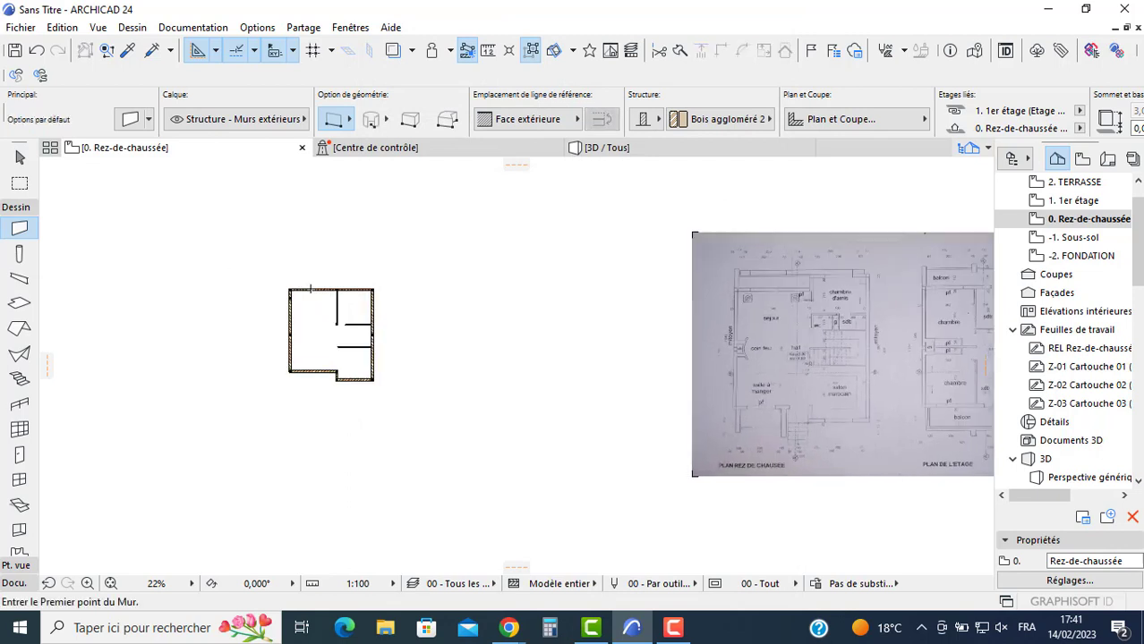
Step: Draw a 0,100 thick partition along the inner face of the stair-side exterior wall, from the partition above the stair to the corner column
scroll(277, 280, up, 2)
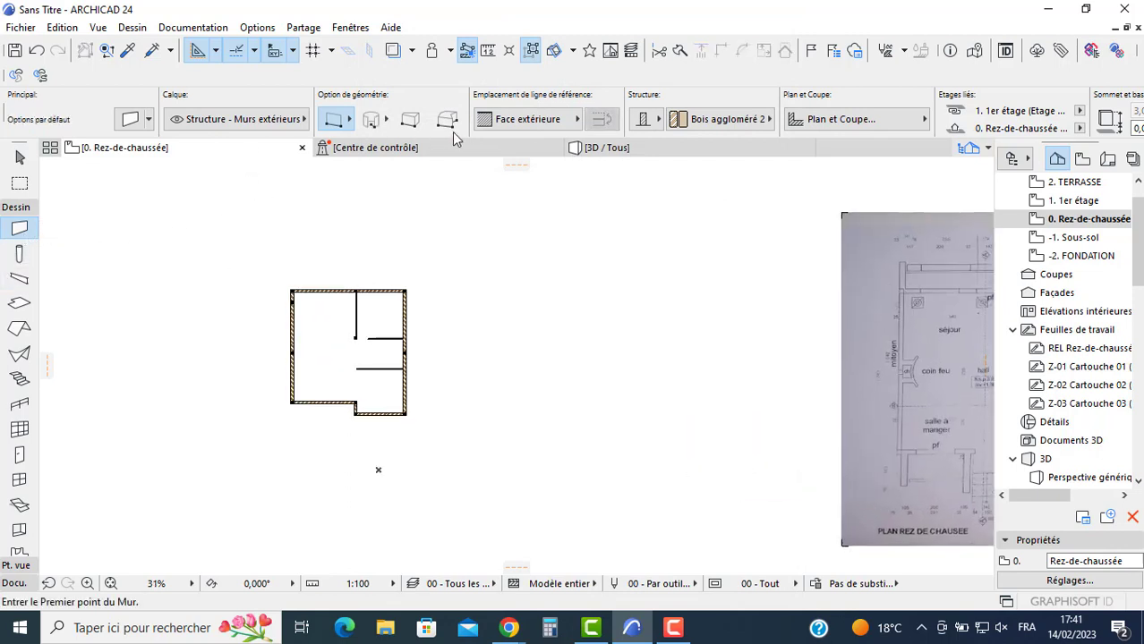
scroll(376, 121, right, 6)
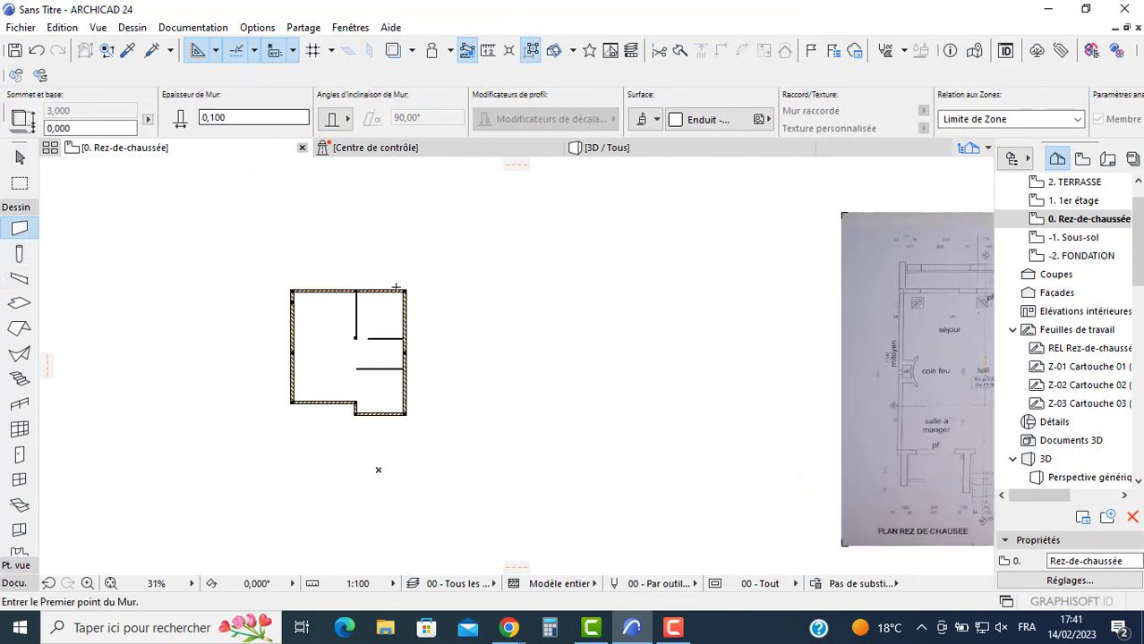
scroll(401, 333, up, 7)
click(416, 328)
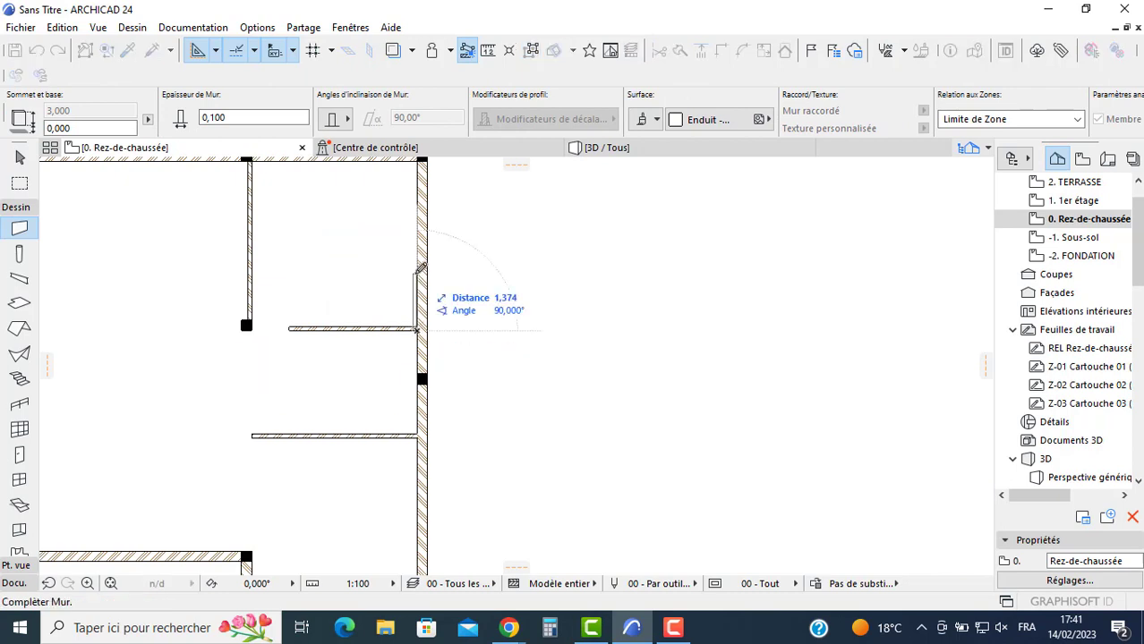
click(420, 165)
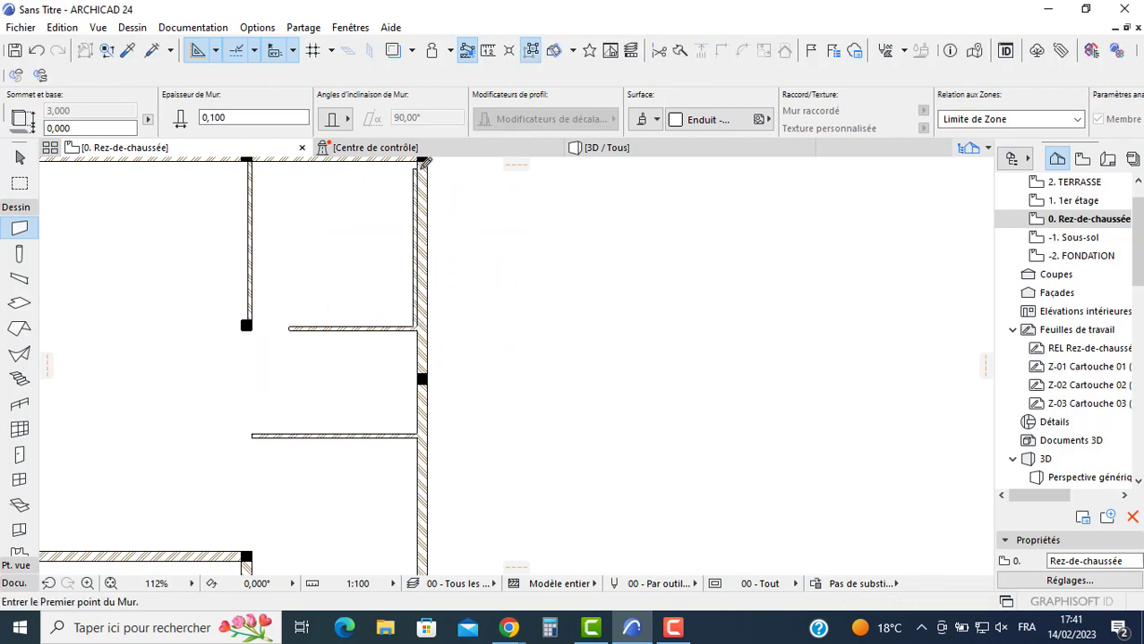
Step: Move the new partition away from the exterior wall into the room, keeping its end on the partition above the stair
scroll(375, 368, up, 2)
scroll(374, 368, up, 3)
key(Escape)
drag(457, 259, 363, 258)
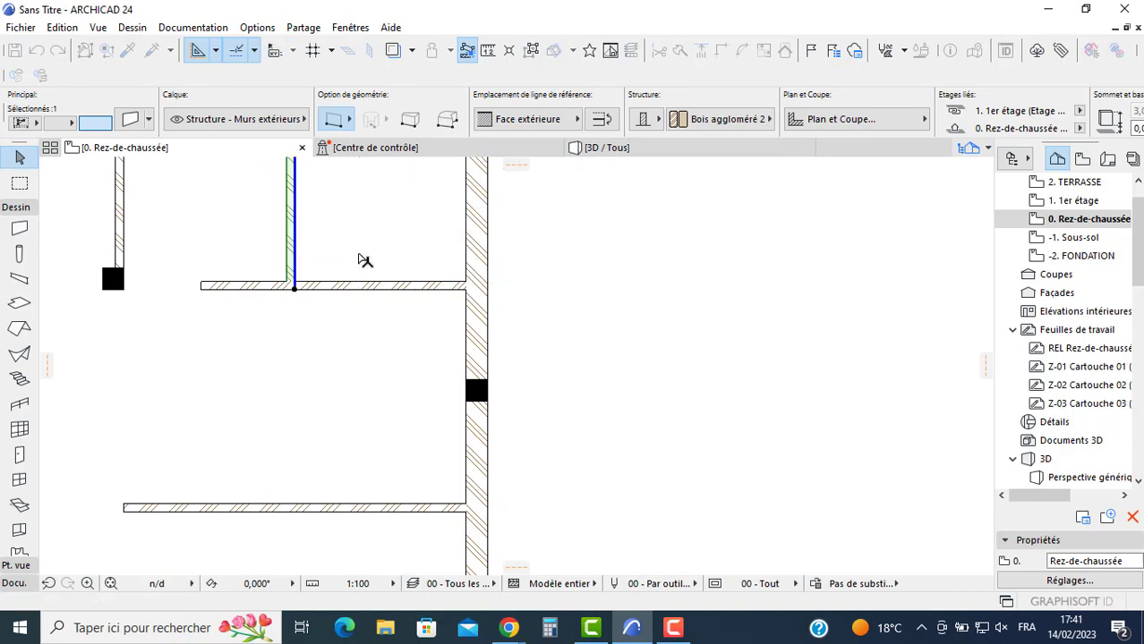
Step: Read the widths of the wc, the g duct and the sdb on the scanned ground-floor plan
scroll(745, 330, down, 5)
middle_drag(745, 328, 273, 326)
middle_drag(692, 319, 267, 285)
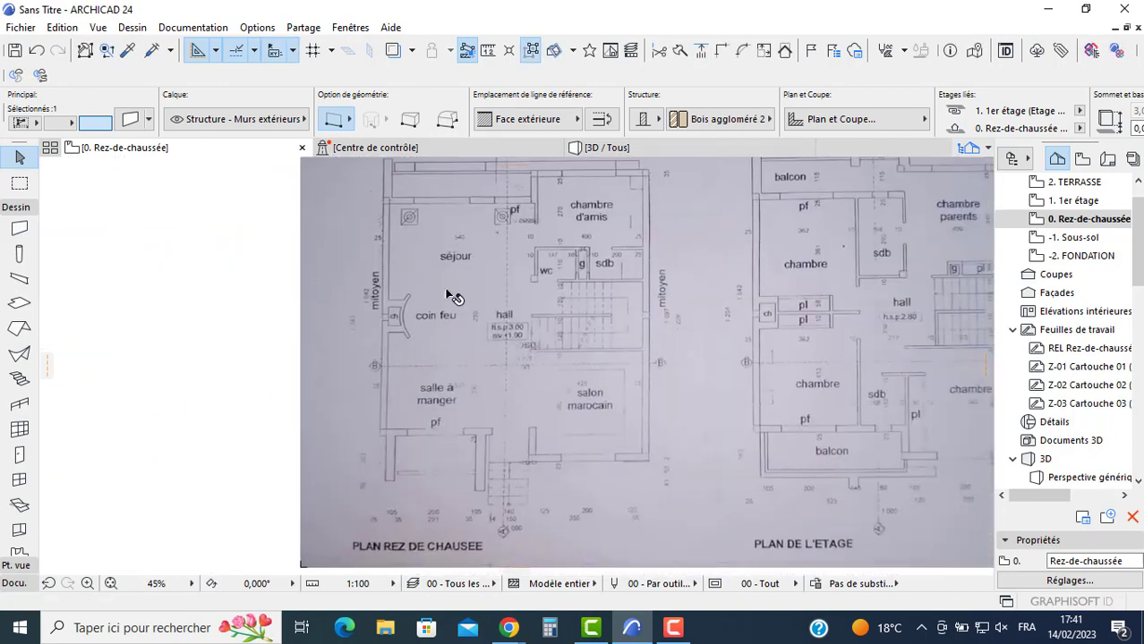
middle_drag(743, 299, 676, 297)
scroll(533, 280, up, 4)
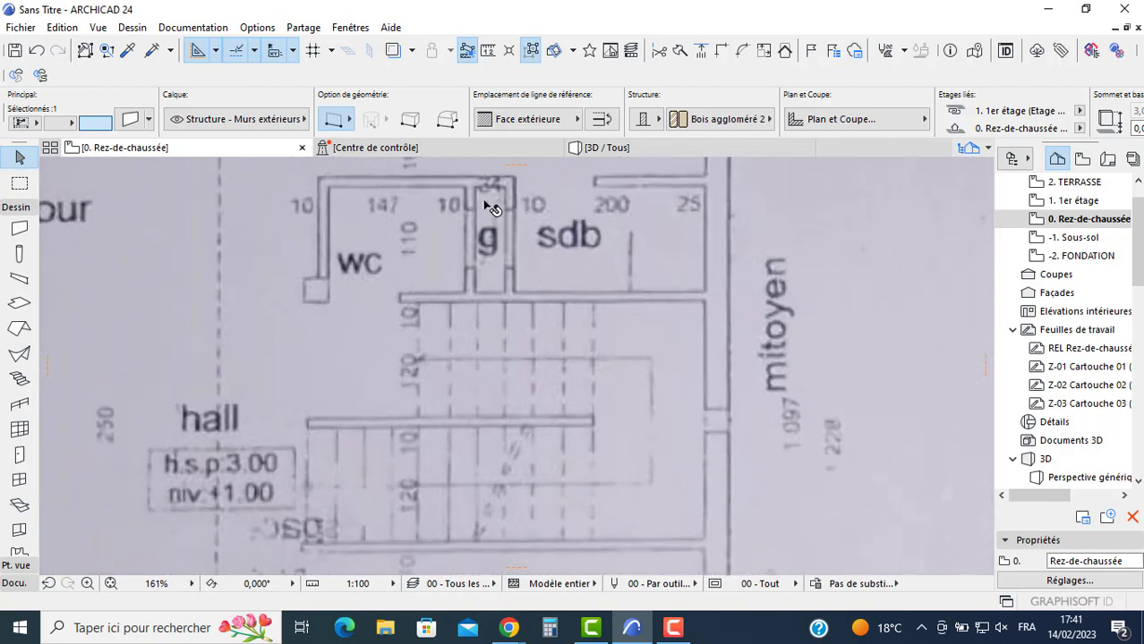
scroll(489, 208, up, 2)
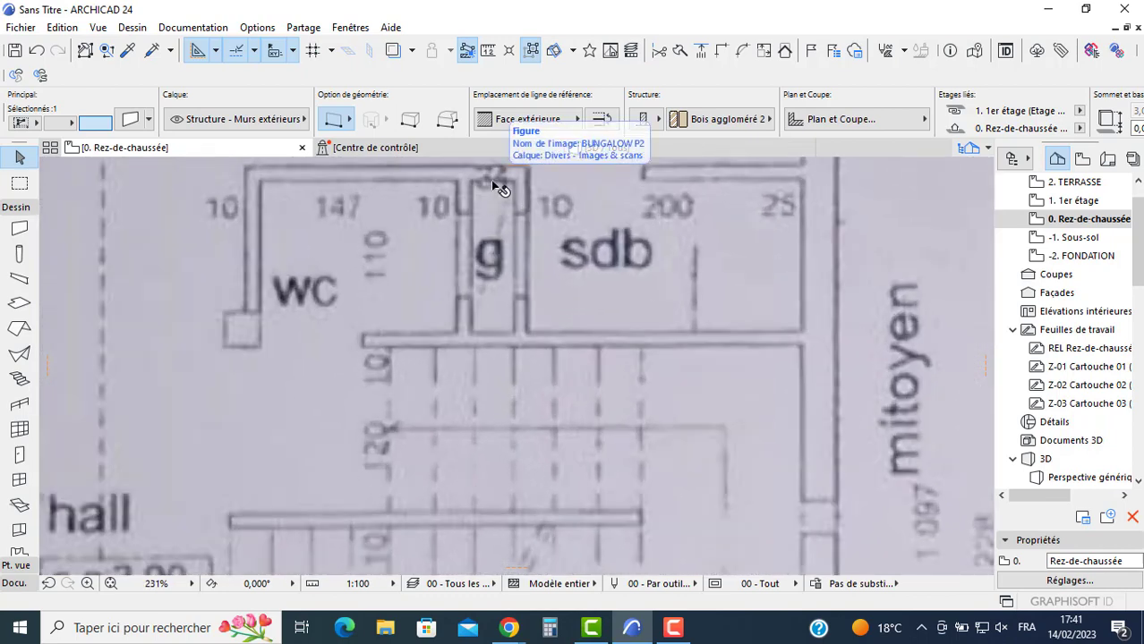
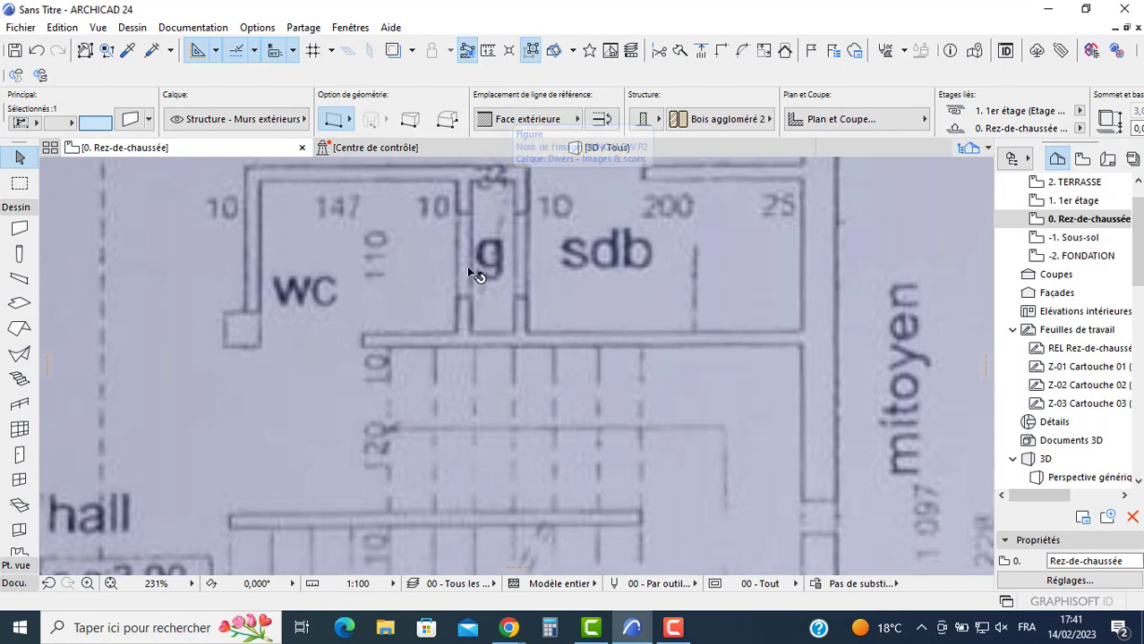
scroll(556, 300, down, 4)
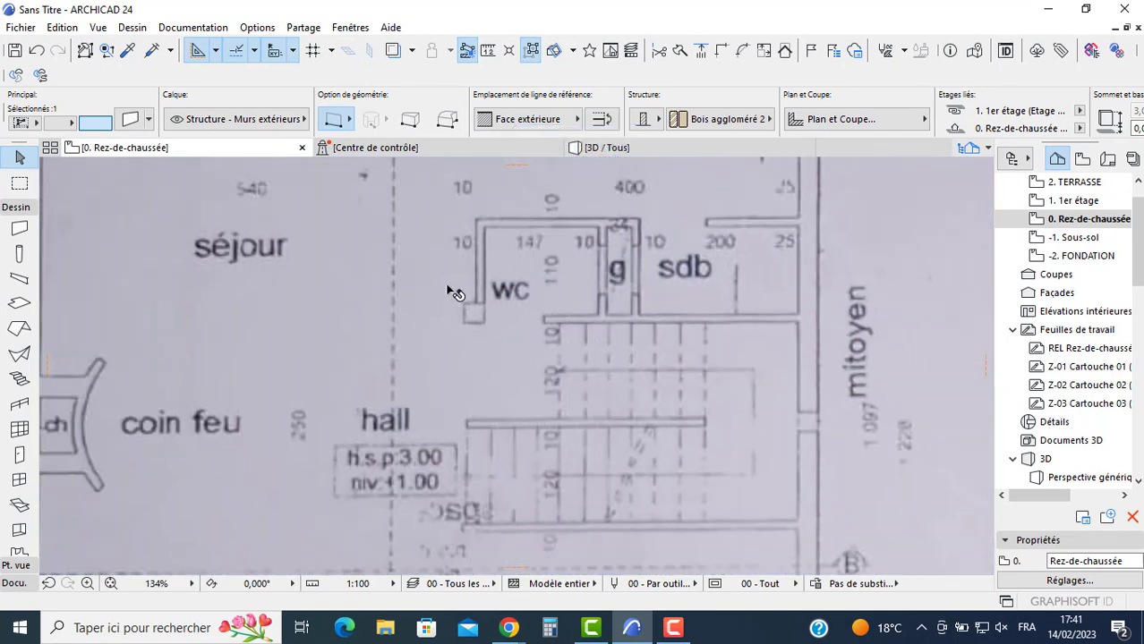
middle_drag(454, 293, 583, 302)
scroll(583, 303, down, 1)
scroll(406, 285, down, 11)
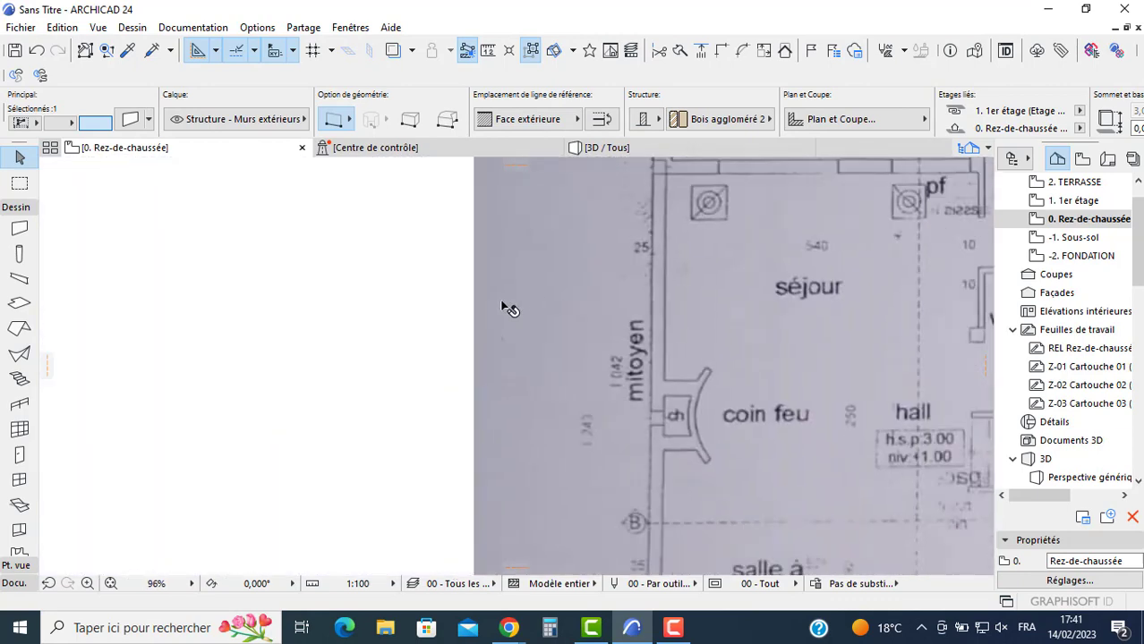
Step: Copy the partition just placed between the wc and sdb by 0,5 toward the corner column to form the g duct
scroll(226, 328, up, 17)
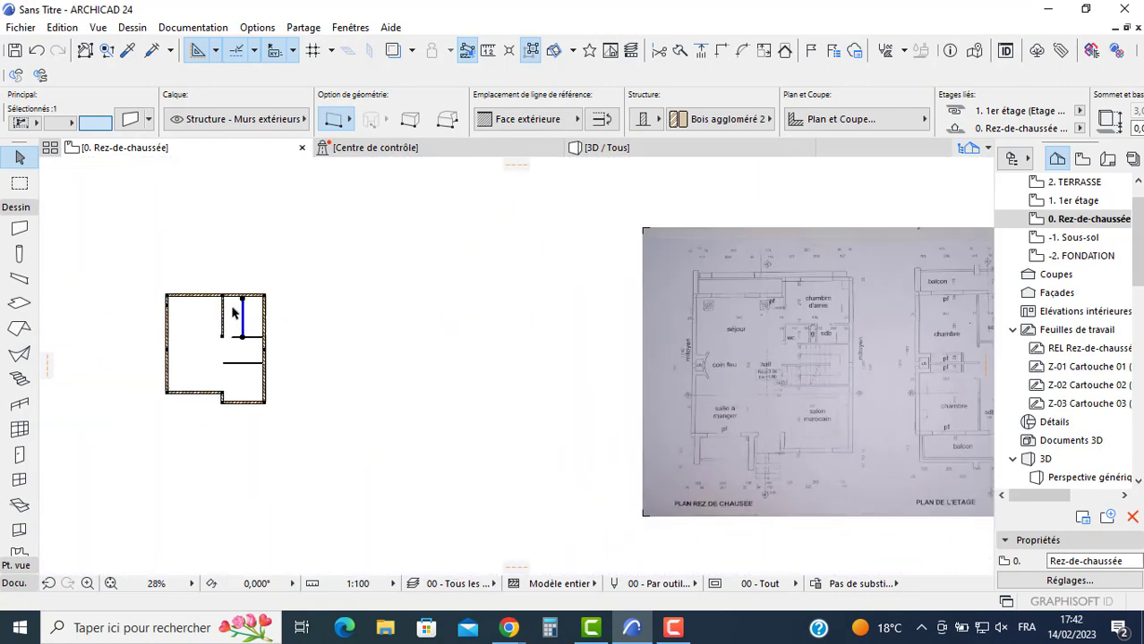
click(290, 397)
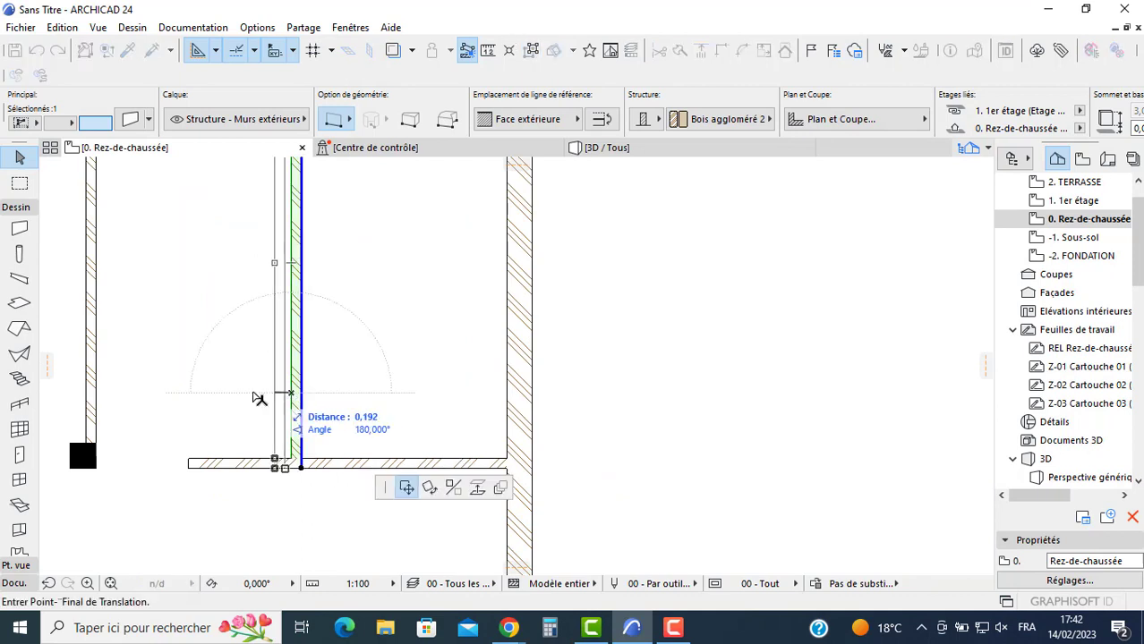
key(ctrl)
text(0)
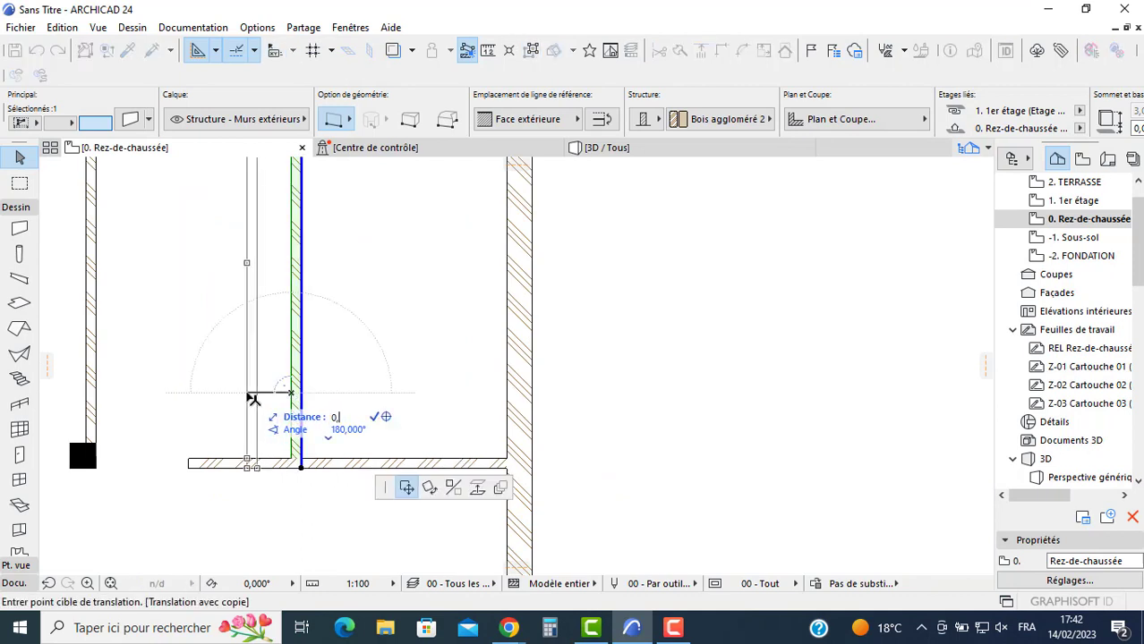
text(,5)
key(Return)
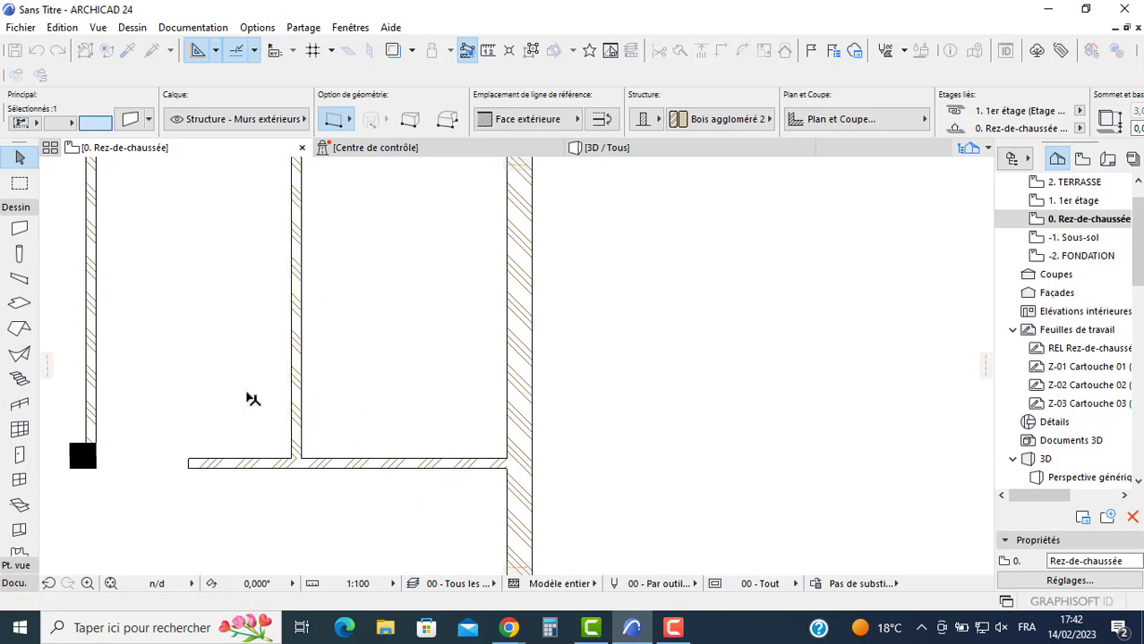
Step: Copy the partition above the stair upward across the duct partitions, leaving the 1,10 clear depth shown on the scanned plan
click(366, 480)
click(366, 464)
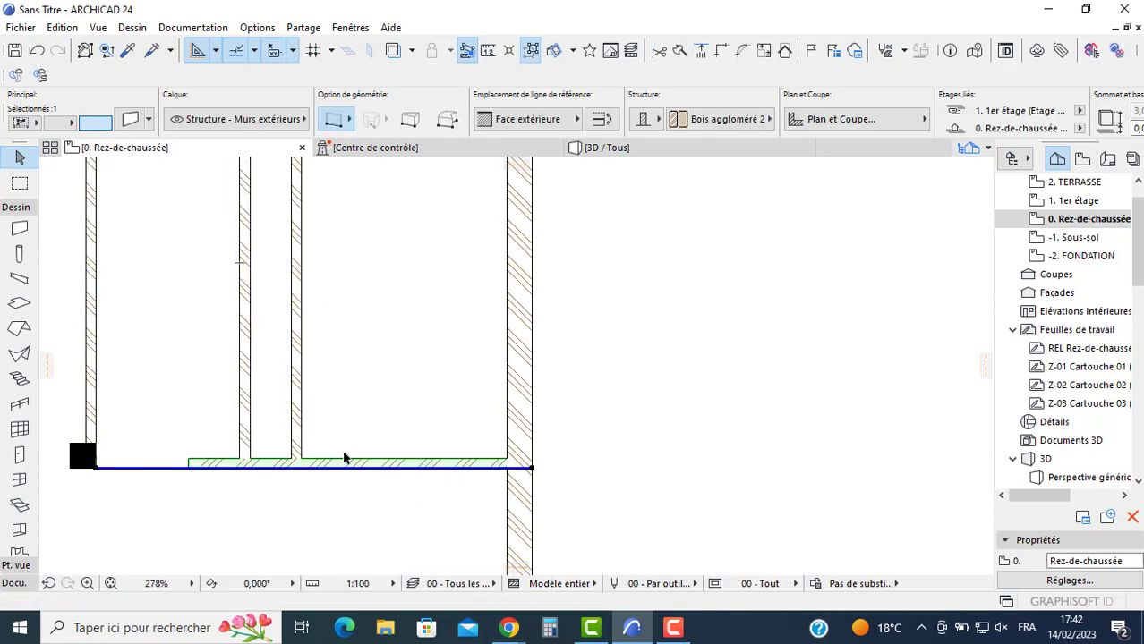
click(343, 459)
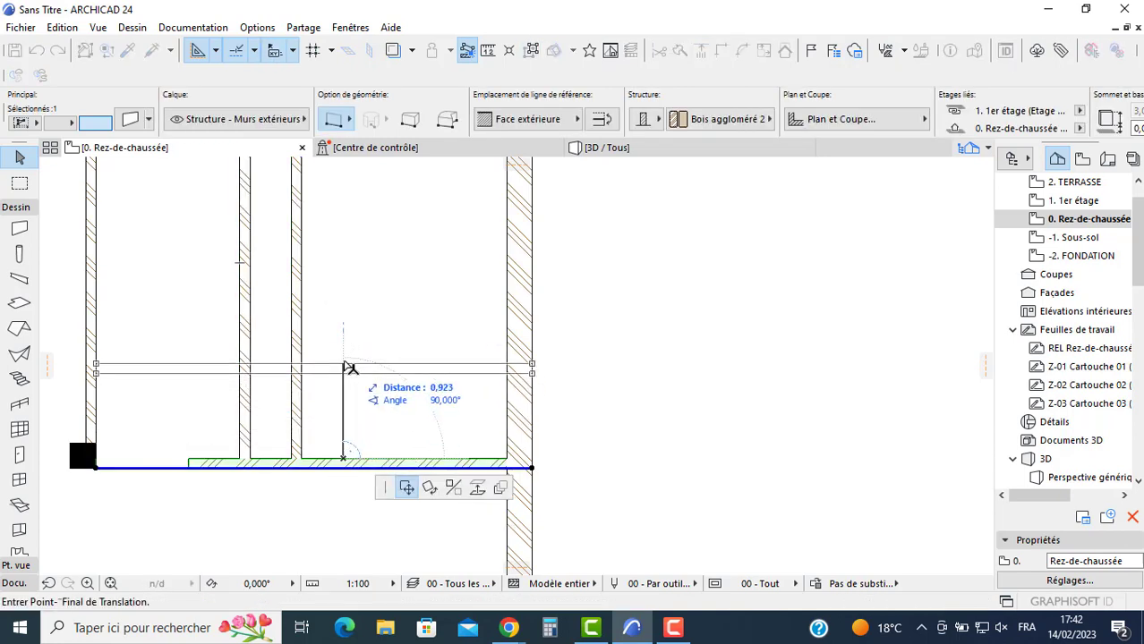
scroll(349, 369, down, 1)
scroll(349, 370, down, 2)
scroll(391, 401, up, 3)
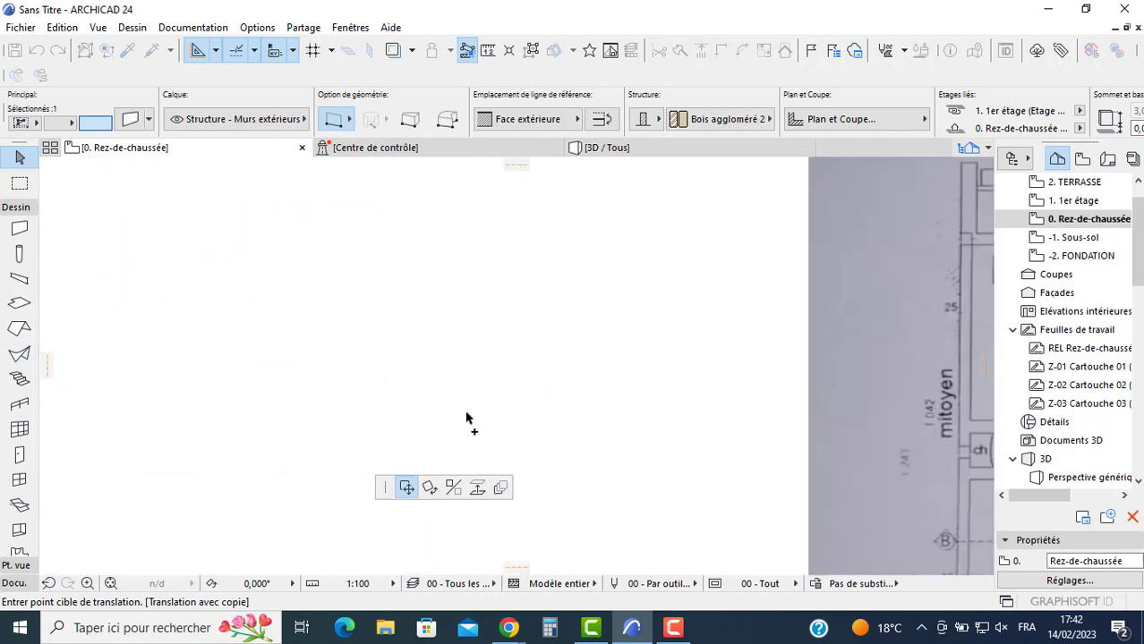
middle_drag(467, 417, 279, 376)
scroll(539, 381, up, 3)
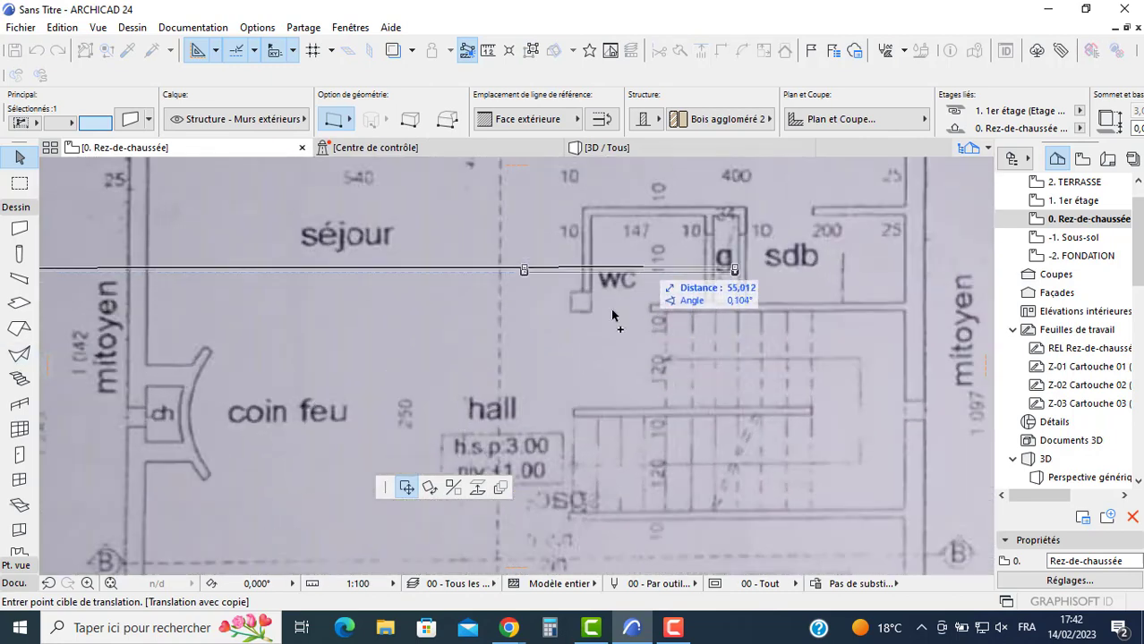
scroll(247, 378, down, 3)
scroll(518, 389, down, 3)
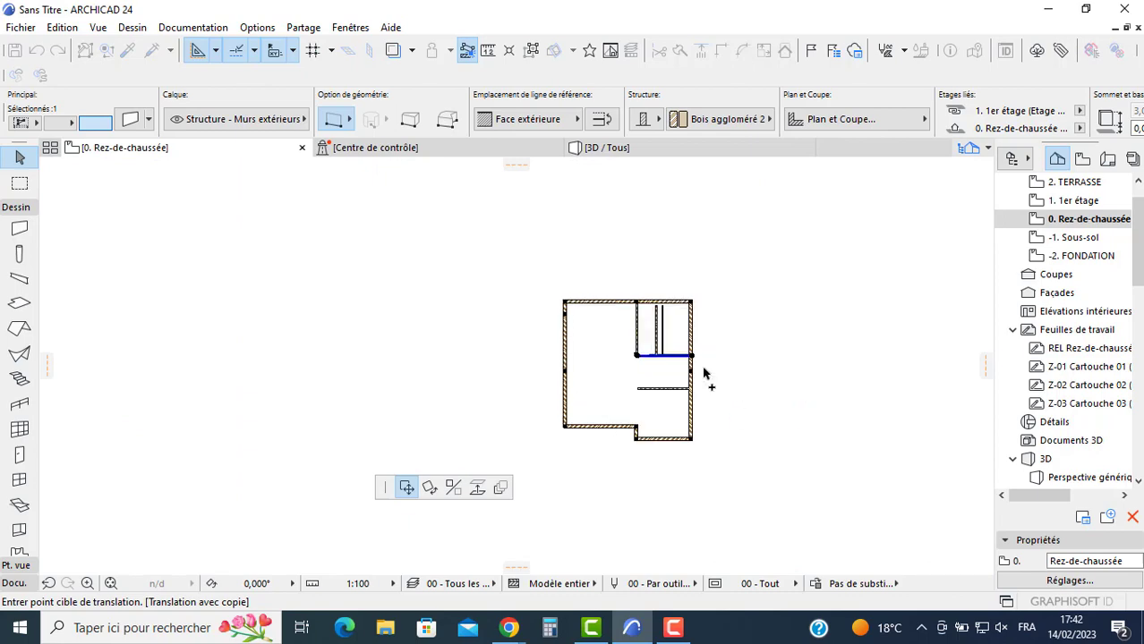
scroll(704, 375, up, 2)
scroll(579, 266, up, 1)
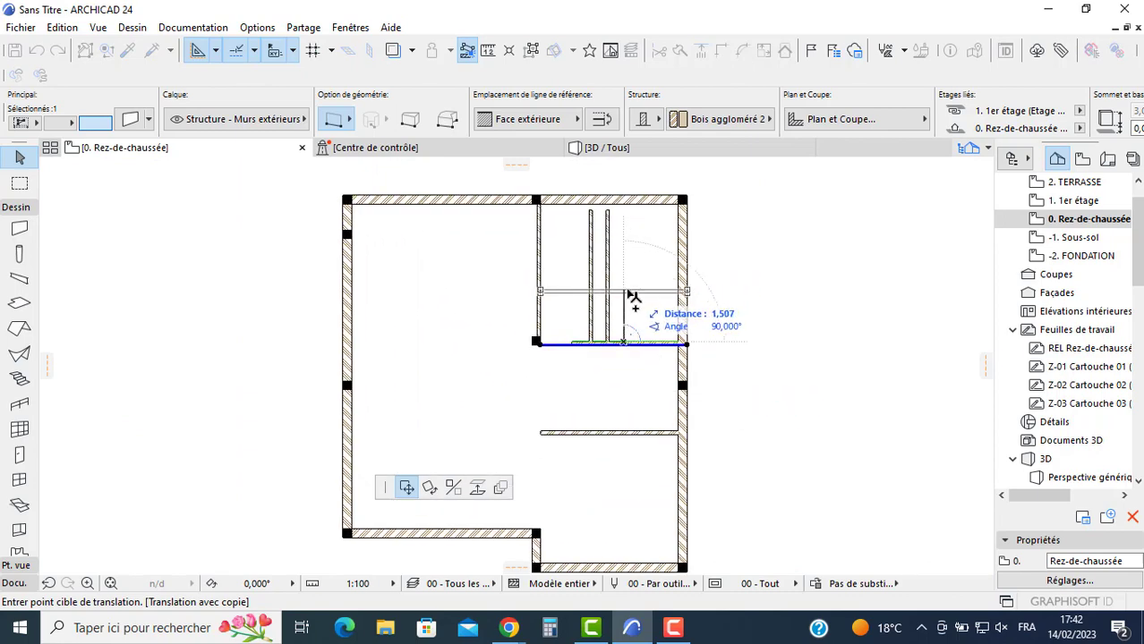
text(1,1)
key(Return)
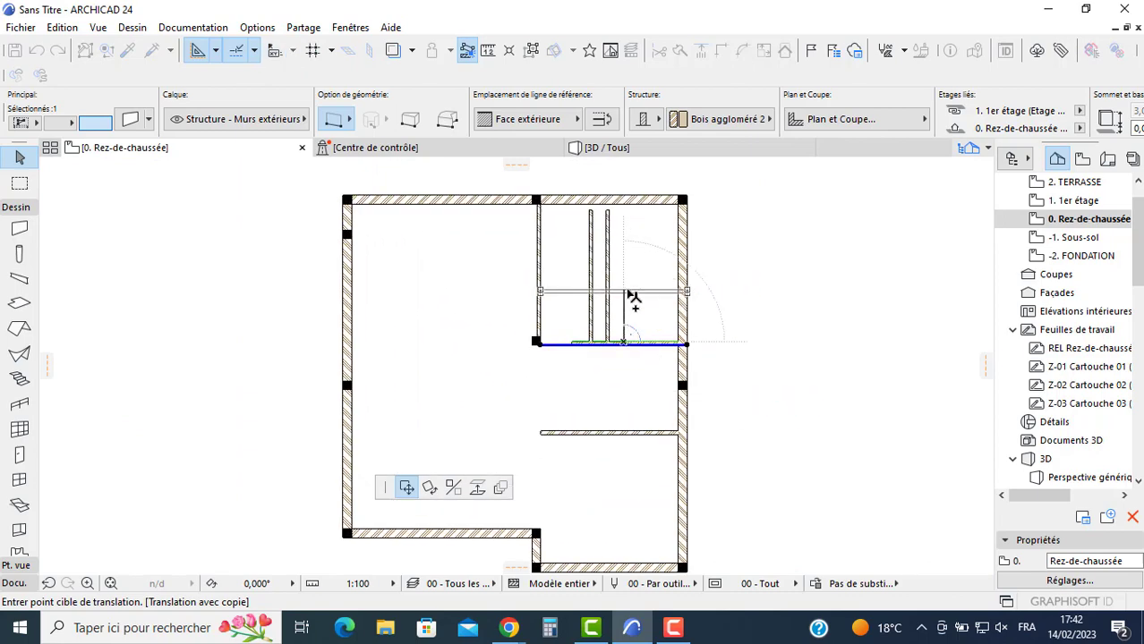
Step: Delete the opening copied into the new cross partition, between the wc side wall and the duct
scroll(631, 299, up, 3)
key(Escape)
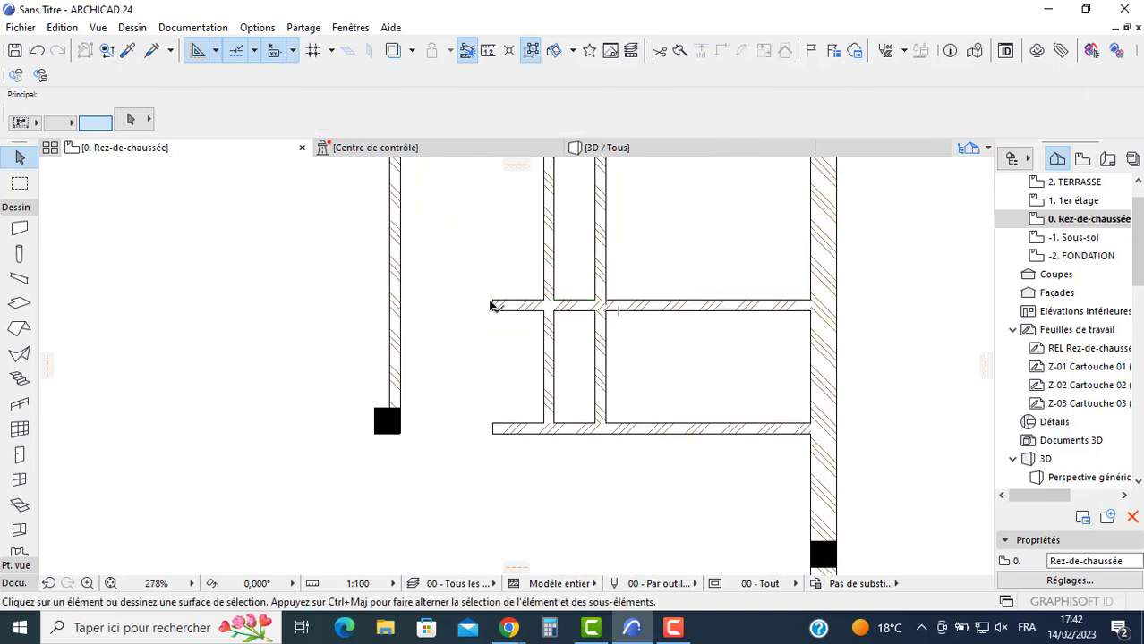
key(Delete)
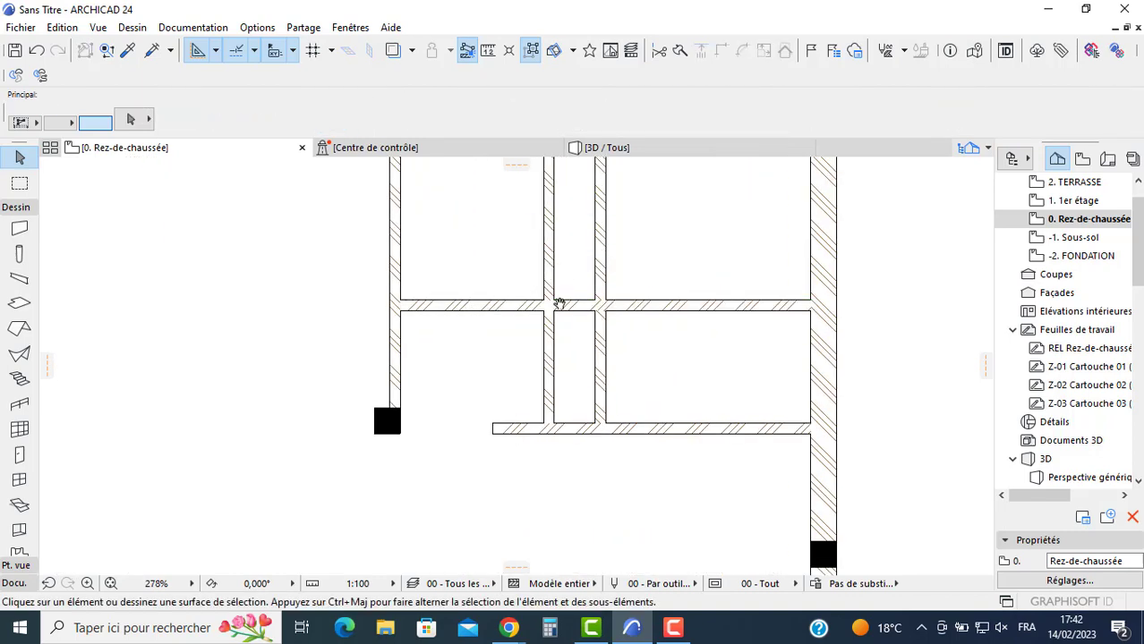
Step: Trim away the portions of both duct partitions that extend past the new cross partition into the guest bedroom
middle_drag(554, 296, 540, 388)
ctrl+click(534, 337)
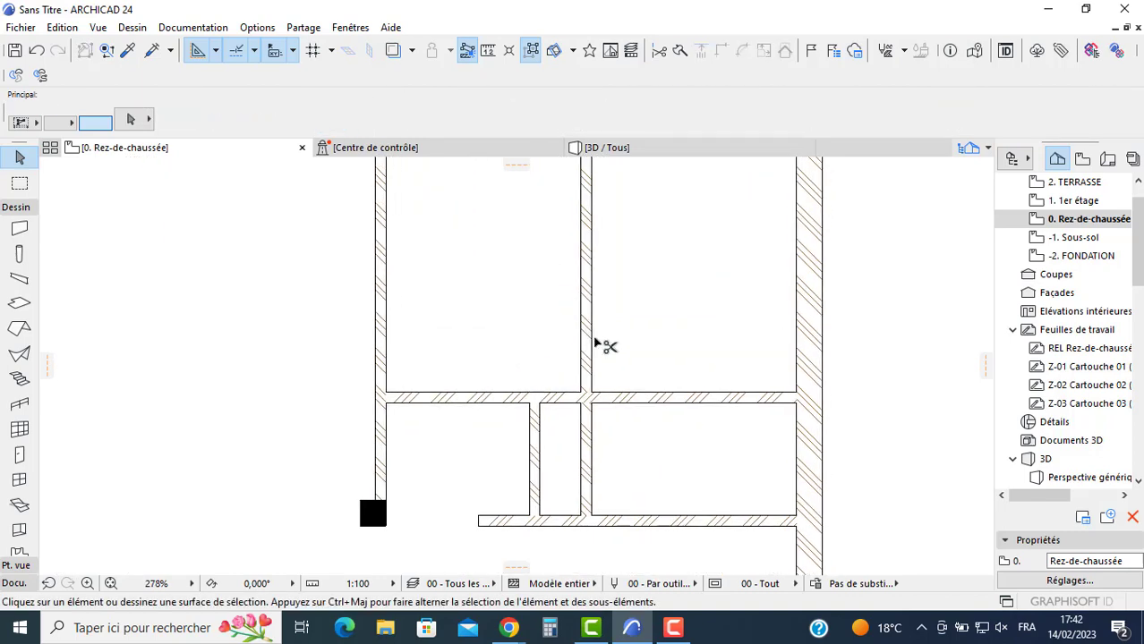
scroll(609, 358, down, 5)
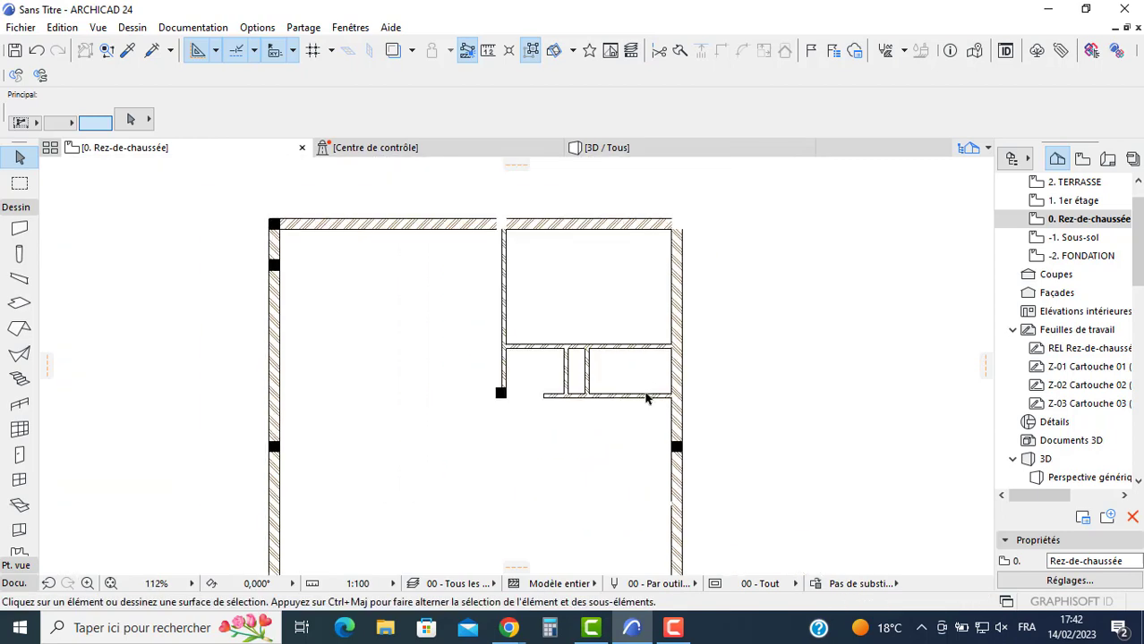
Step: Compare the new wc, duct and bathroom partitions with the scanned ground-floor plan
middle_drag(546, 383, 507, 389)
scroll(447, 378, up, 2)
scroll(507, 389, down, 3)
middle_drag(399, 408, 667, 401)
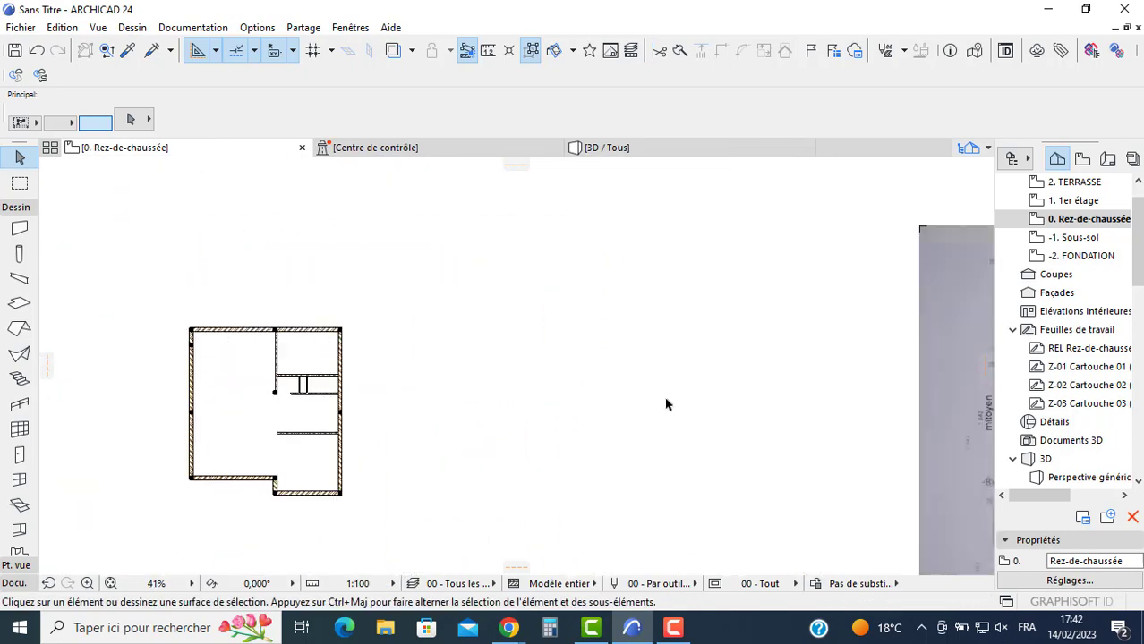
scroll(667, 401, down, 2)
scroll(743, 391, up, 5)
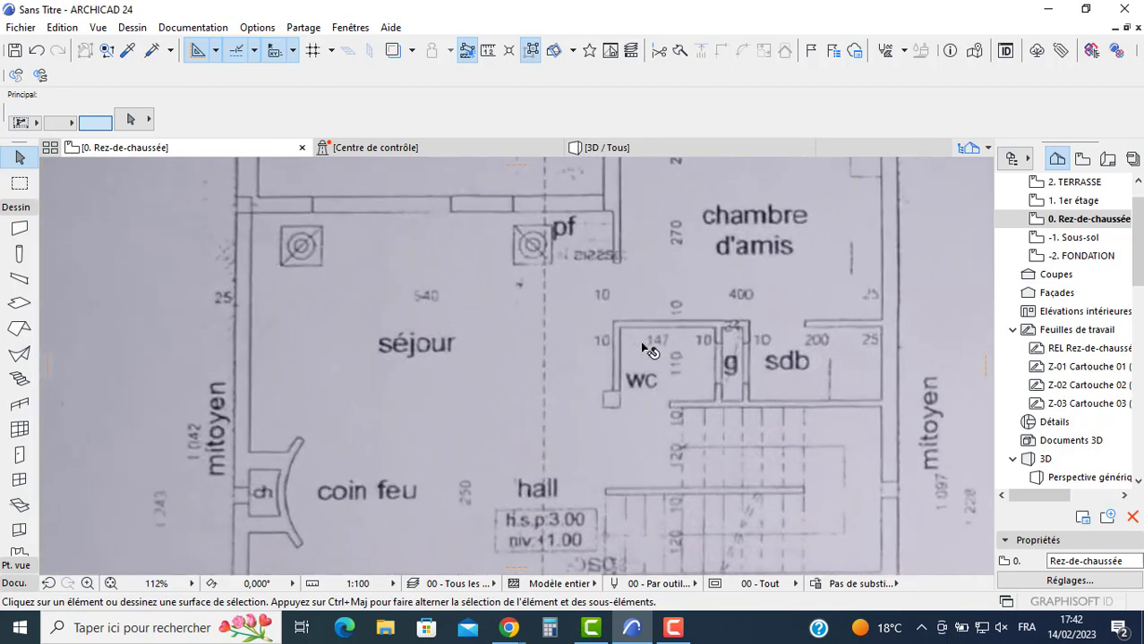
mouse_move(646, 347)
middle_down()
mouse_move(497, 326)
mouse_move(611, 324)
middle_up()
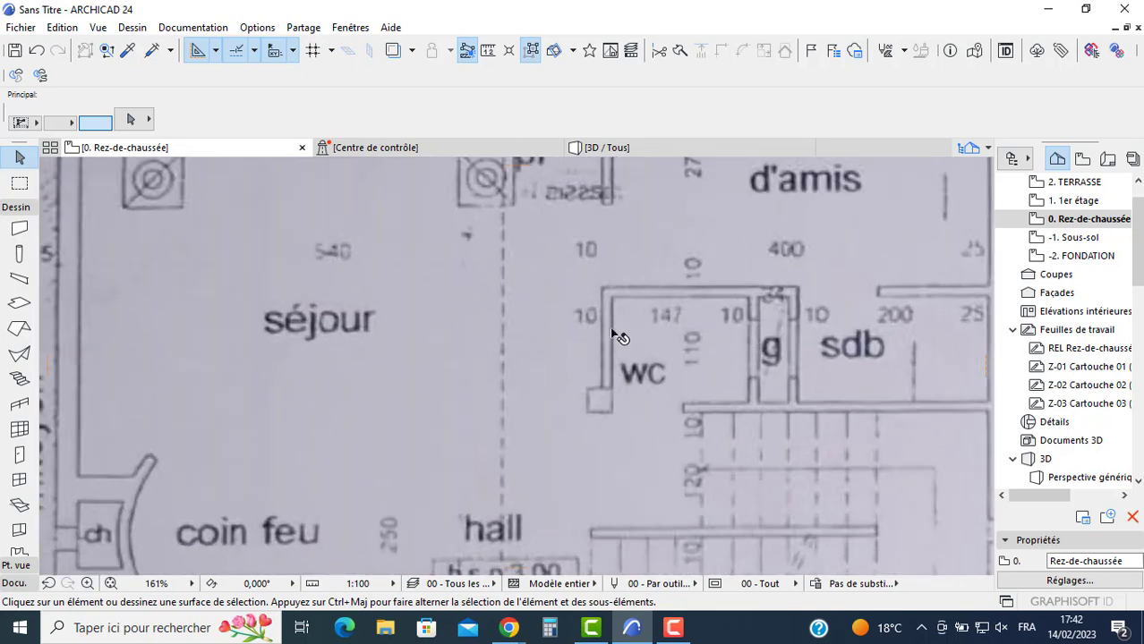
scroll(618, 336, down, 2)
middle_drag(396, 401, 513, 423)
scroll(513, 423, down, 3)
middle_drag(273, 368, 510, 378)
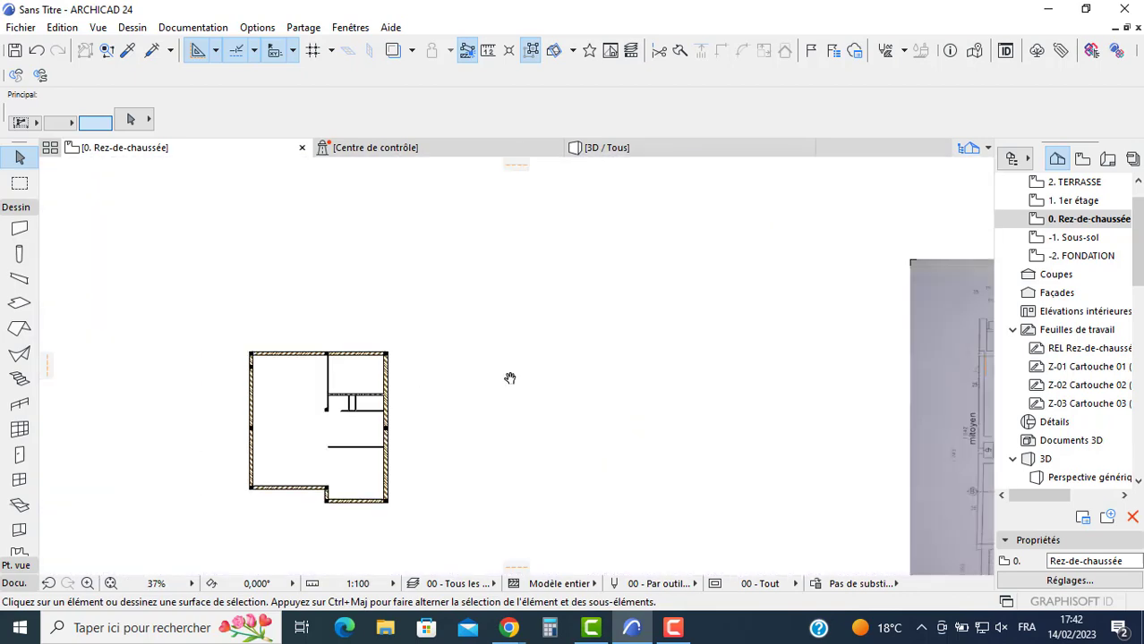
Step: Delete the 0,900 wide opening beside the corner column in the partition above the stair
scroll(345, 435, up, 5)
click(345, 435)
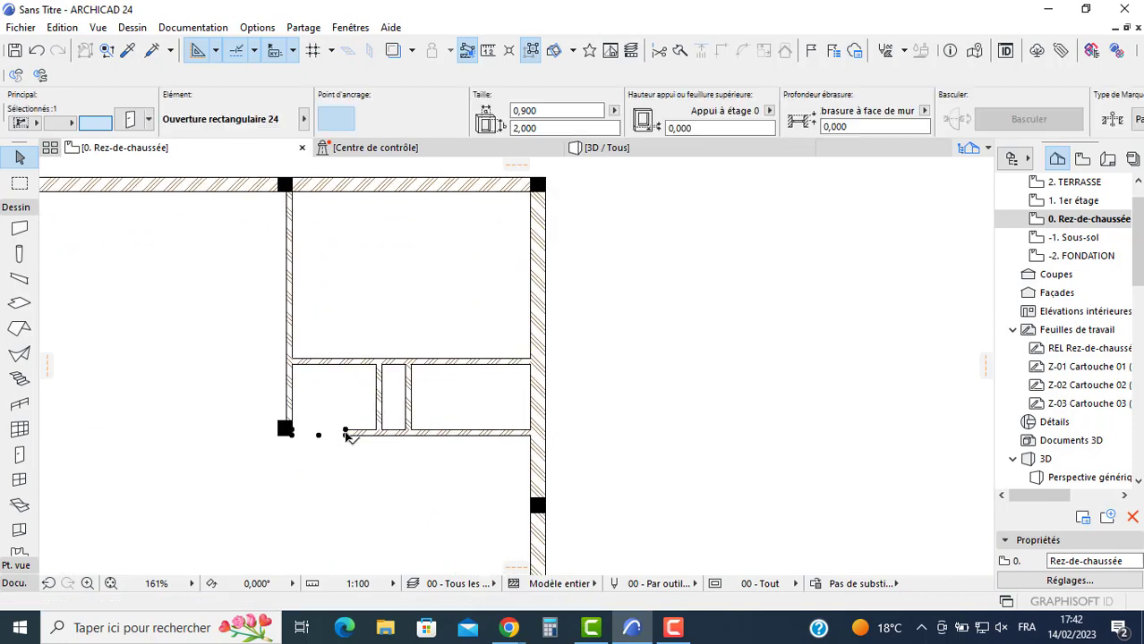
key(Escape)
Step: Move the scanned BUNGALOW P2 plan right next to the modelled ground floor
scroll(383, 426, down, 3)
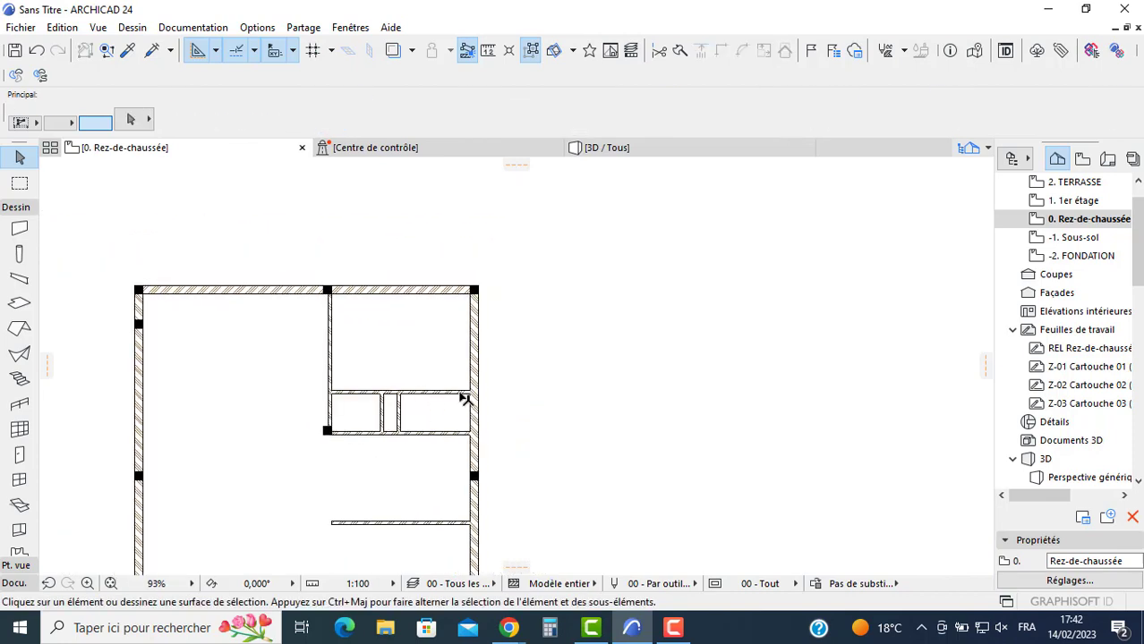
scroll(464, 399, down, 2)
middle_drag(784, 383, 527, 367)
click(877, 360)
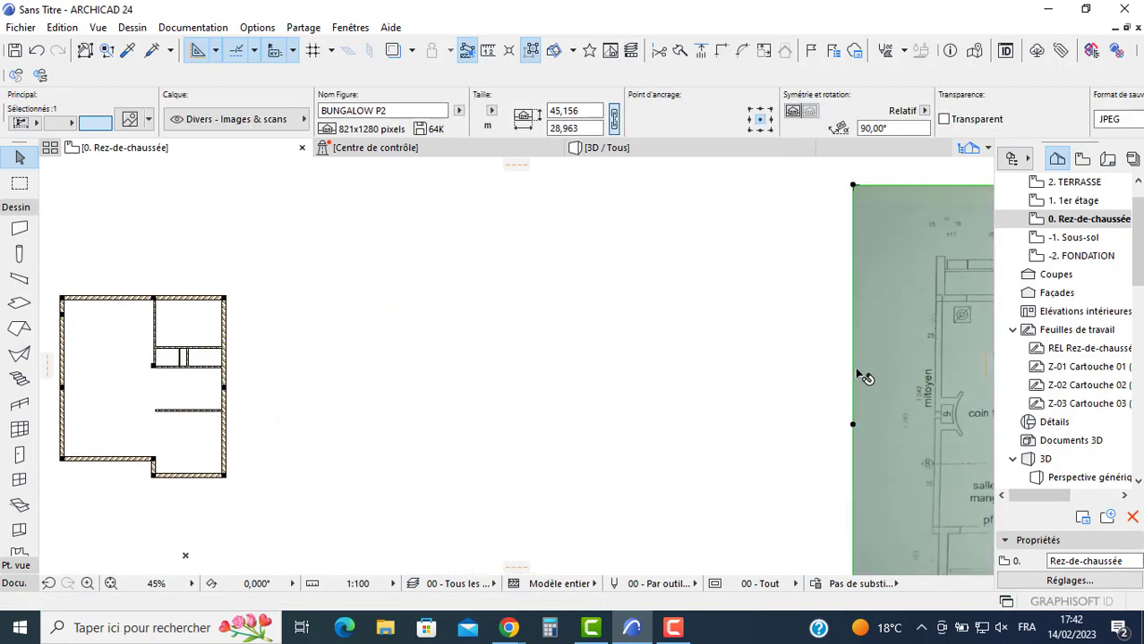
drag(859, 376, 263, 336)
Step: Examine the wc, g duct, sdb and stair area on the relocated scan, and deselect it
scroll(508, 334, up, 1)
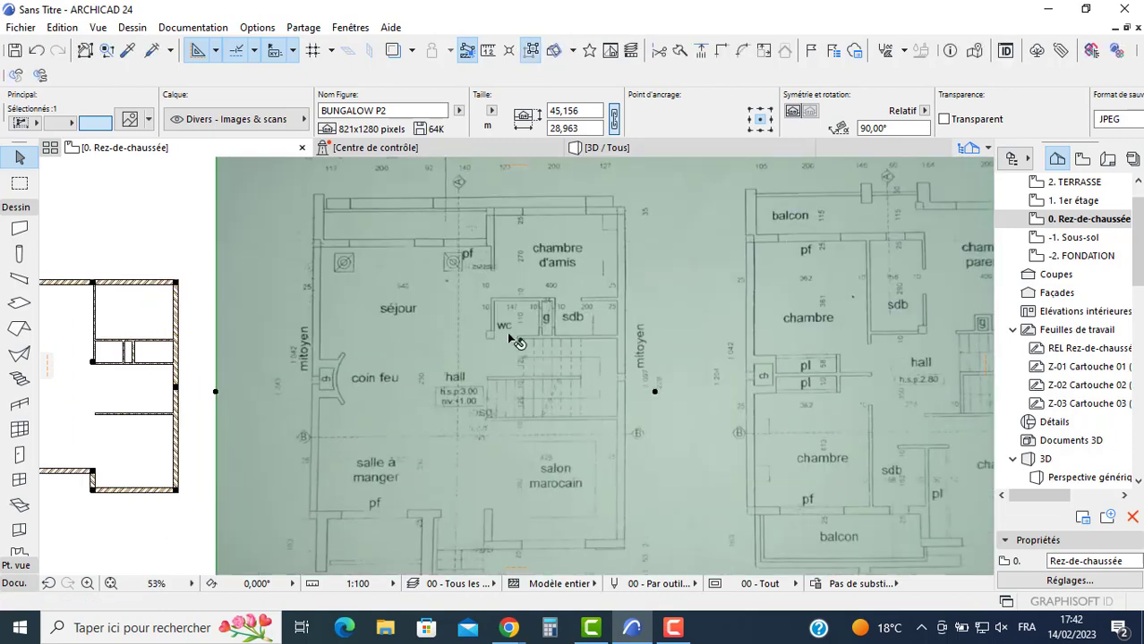
scroll(508, 334, up, 4)
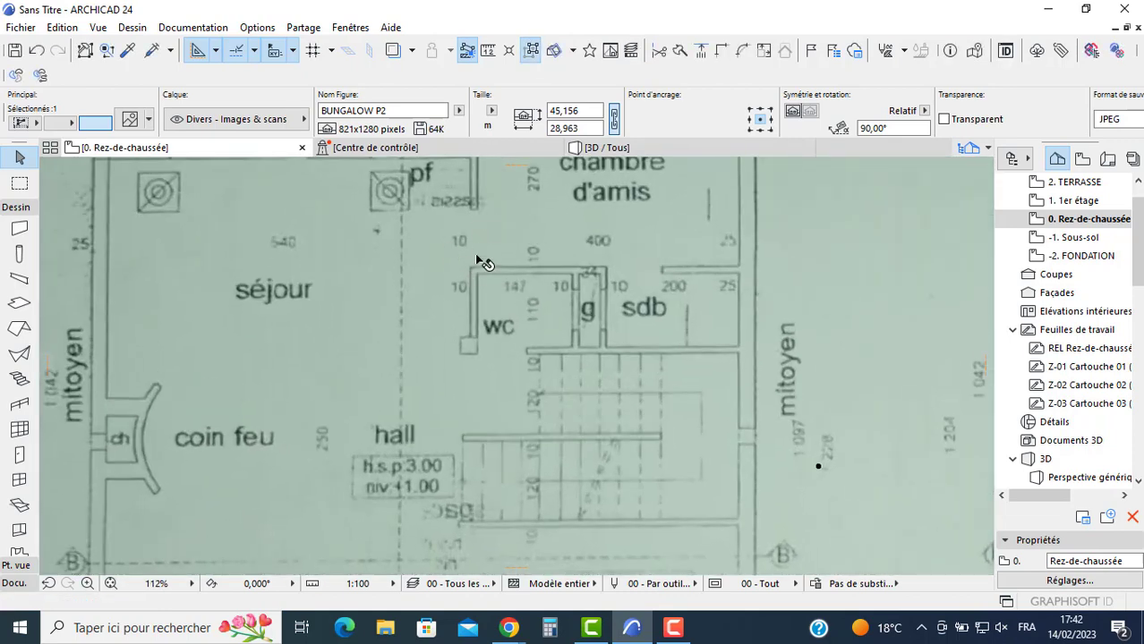
middle_drag(477, 258, 529, 273)
scroll(530, 280, down, 1)
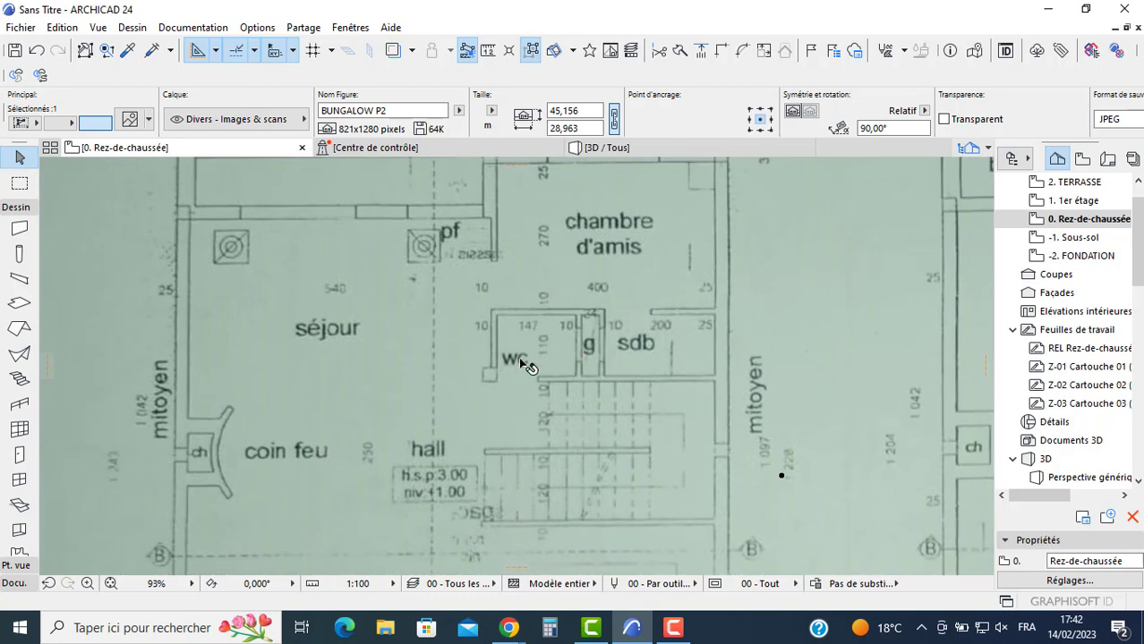
scroll(519, 363, down, 3)
middle_drag(165, 383, 375, 378)
click(217, 365)
scroll(305, 391, up, 2)
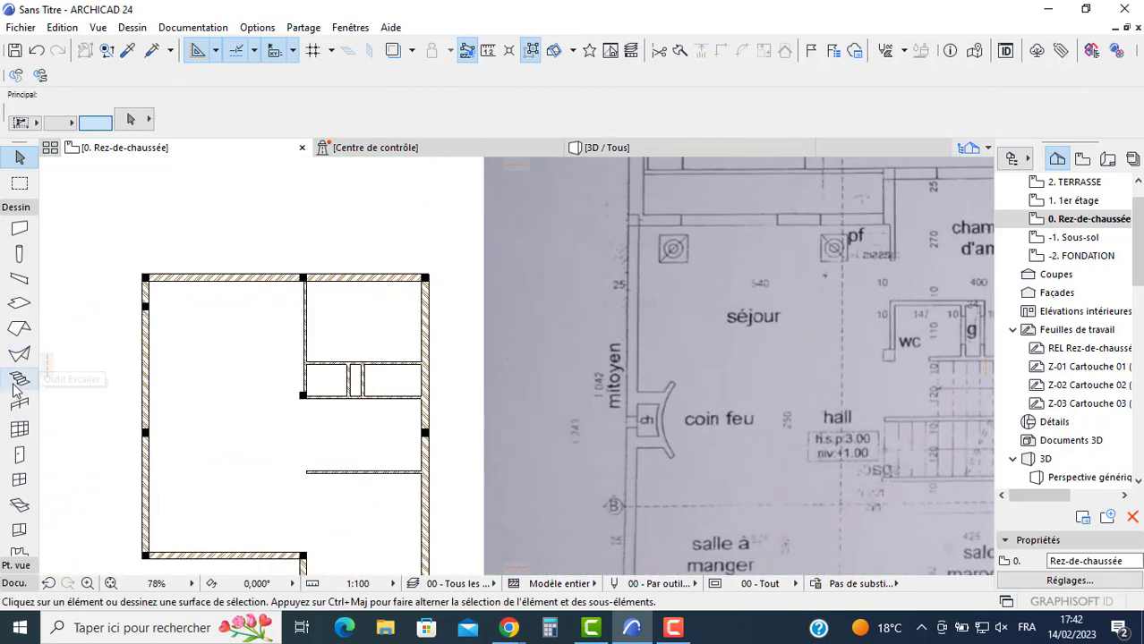
Step: Set the default door to Porte 24 from Portes battantes 24, 0,820 wide and 2,060 high
click(14, 457)
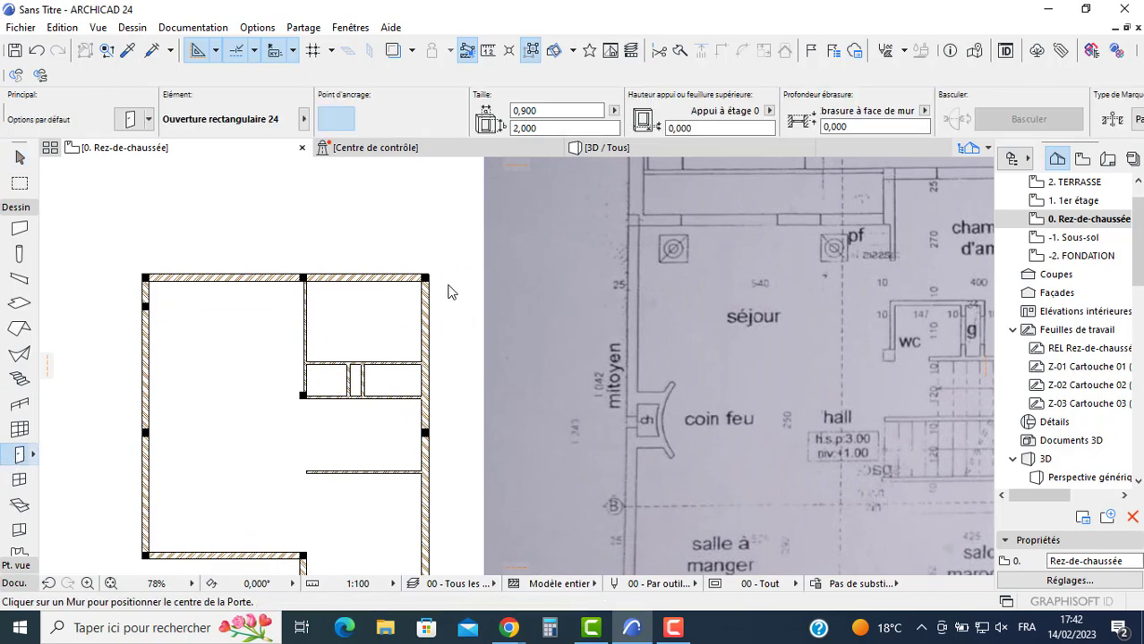
key(ctrl+t)
click(314, 235)
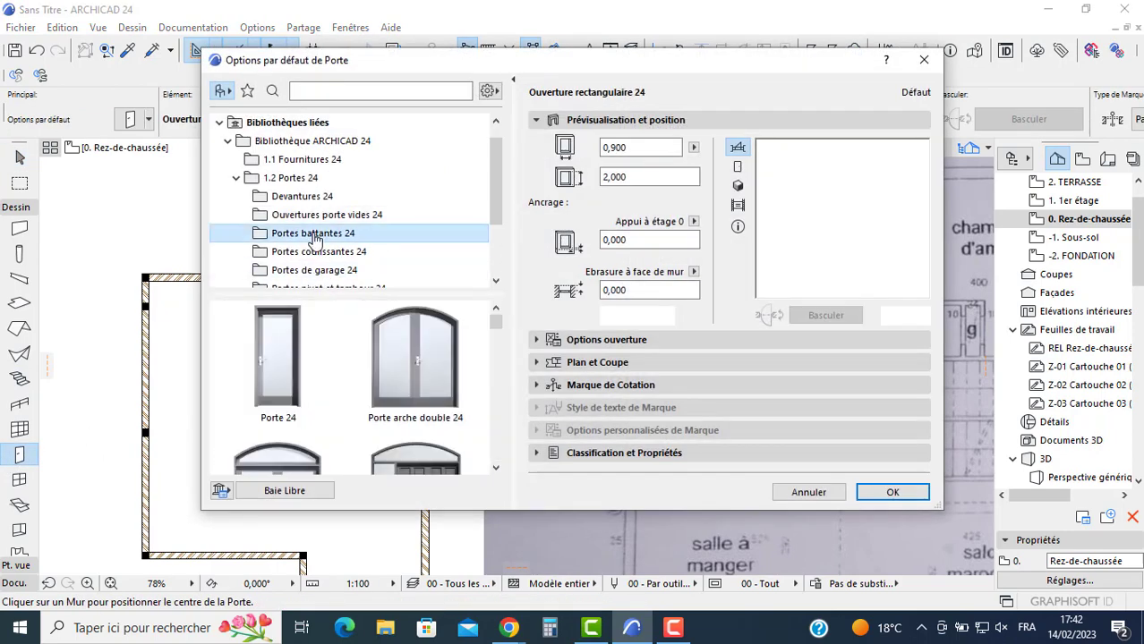
click(277, 358)
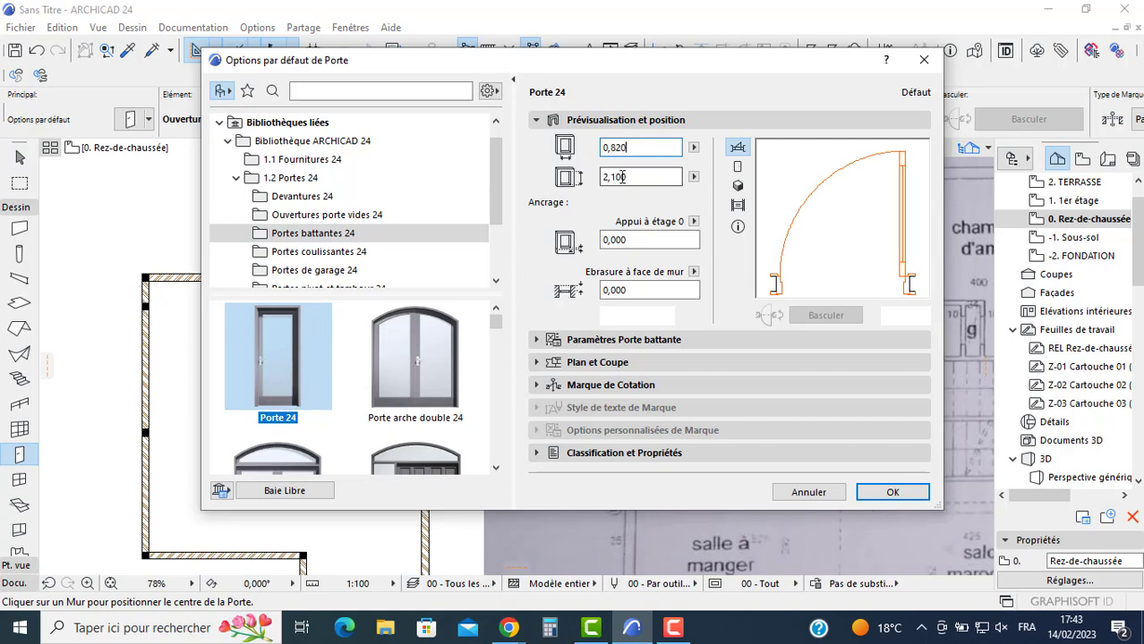
click(625, 176)
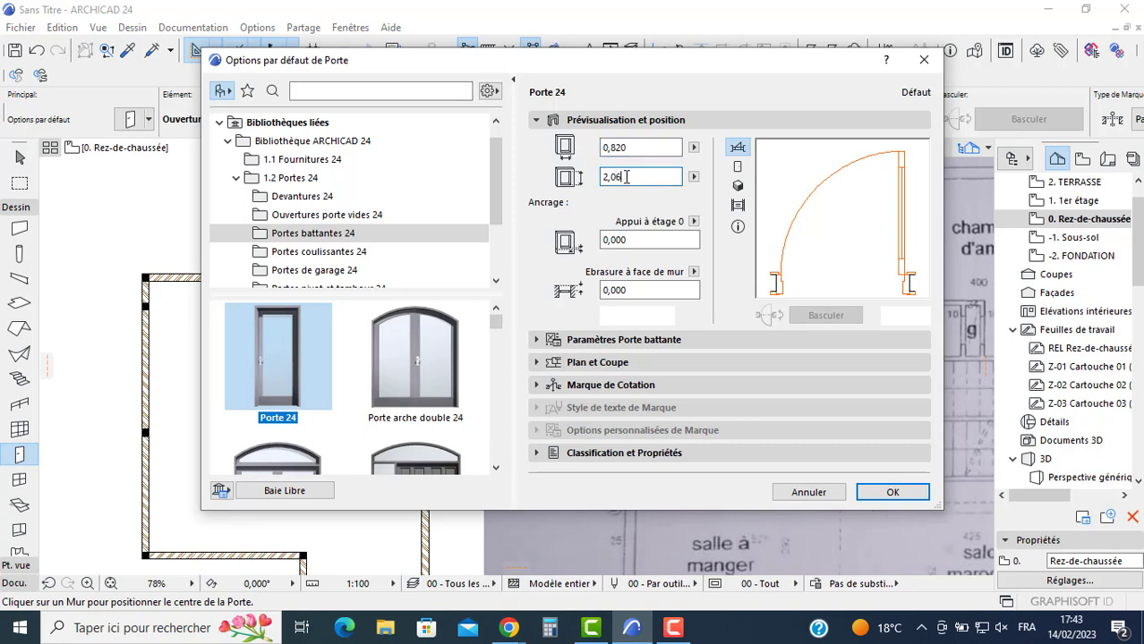
Step: Give the default door a Style 4 leaf and the Poignée 3 handle
click(598, 340)
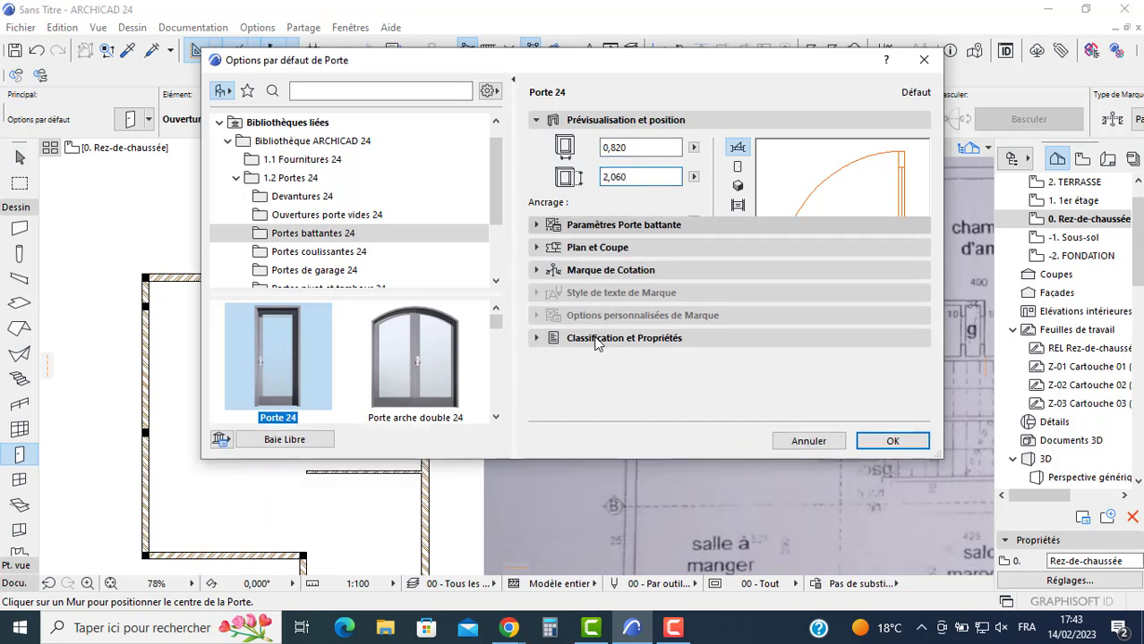
click(664, 262)
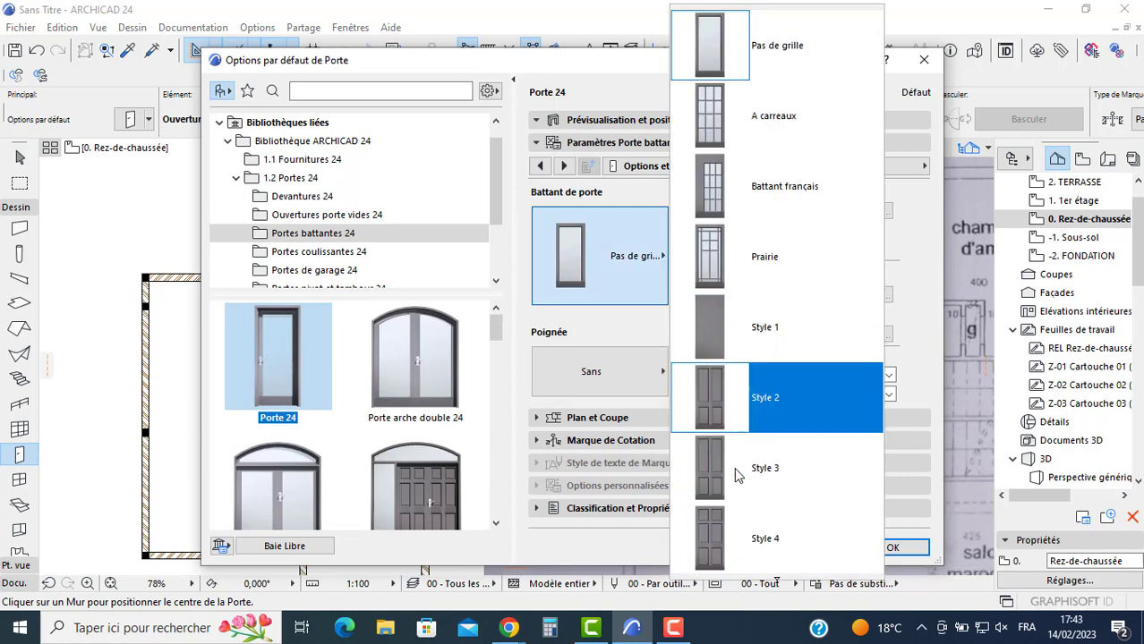
click(745, 532)
click(645, 374)
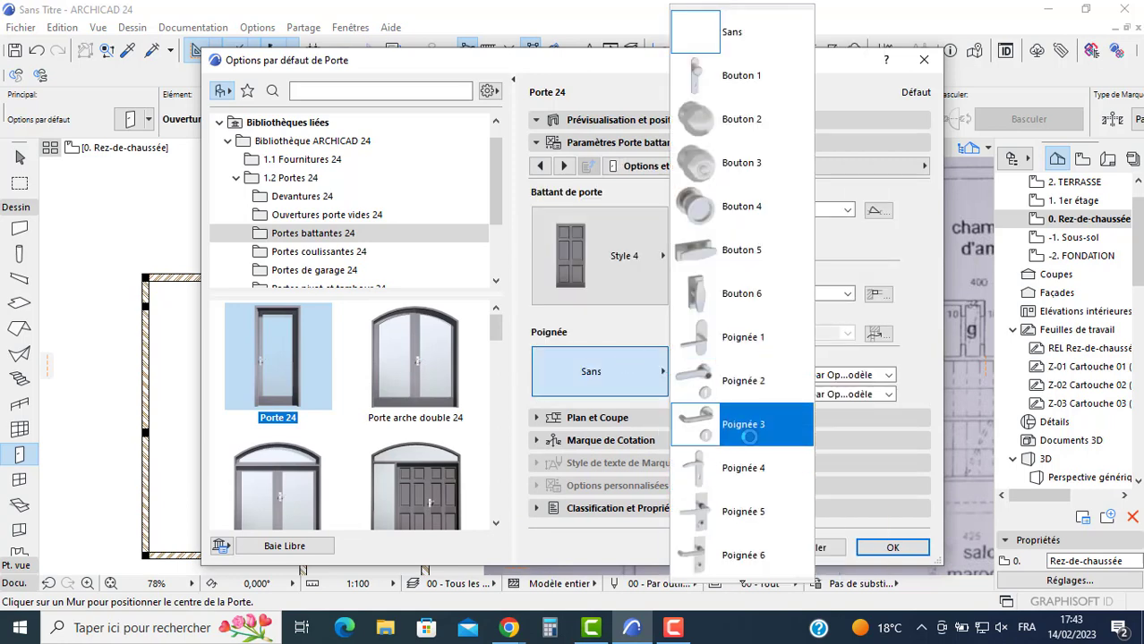
click(756, 426)
Step: Turn off both the Chambranle extérieur and the Chambranle intérieur for the default door
click(810, 166)
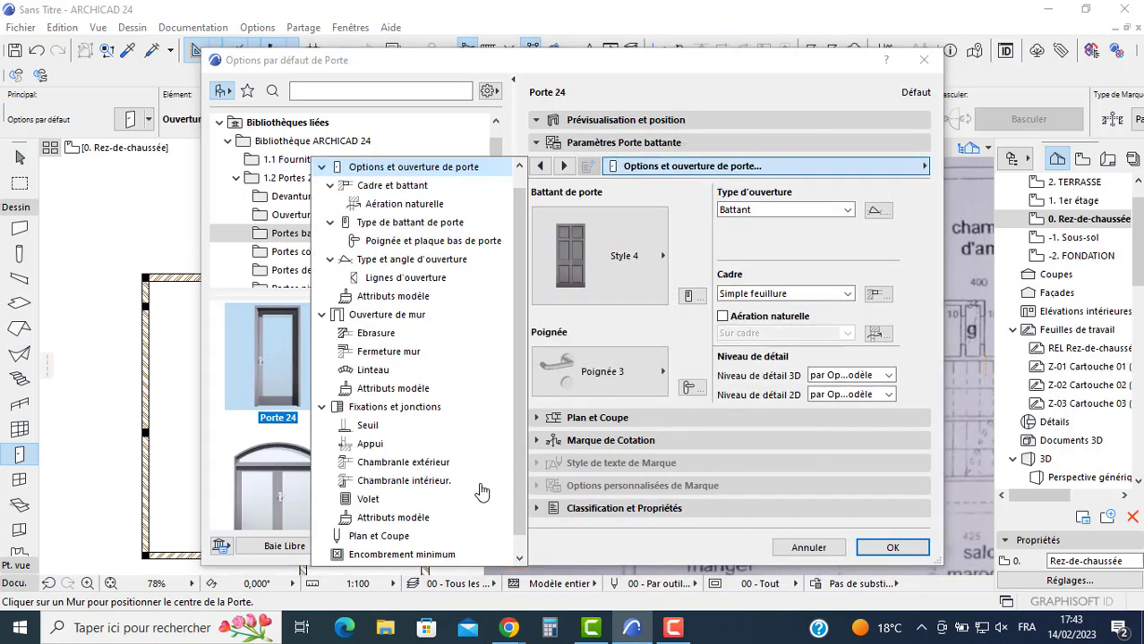
click(428, 464)
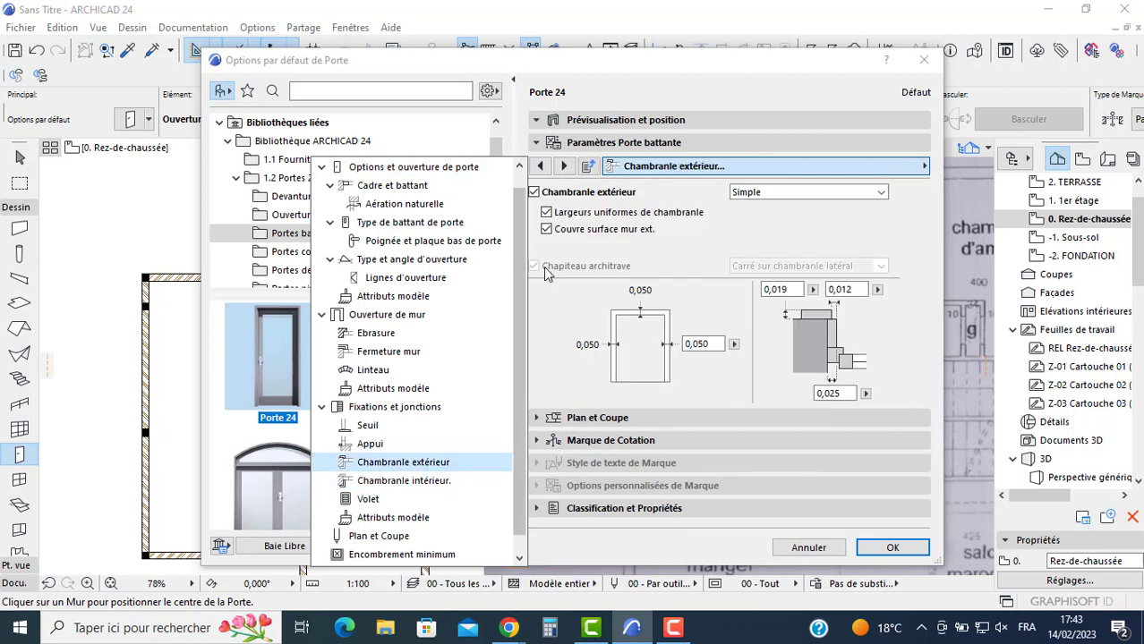
click(533, 192)
click(564, 167)
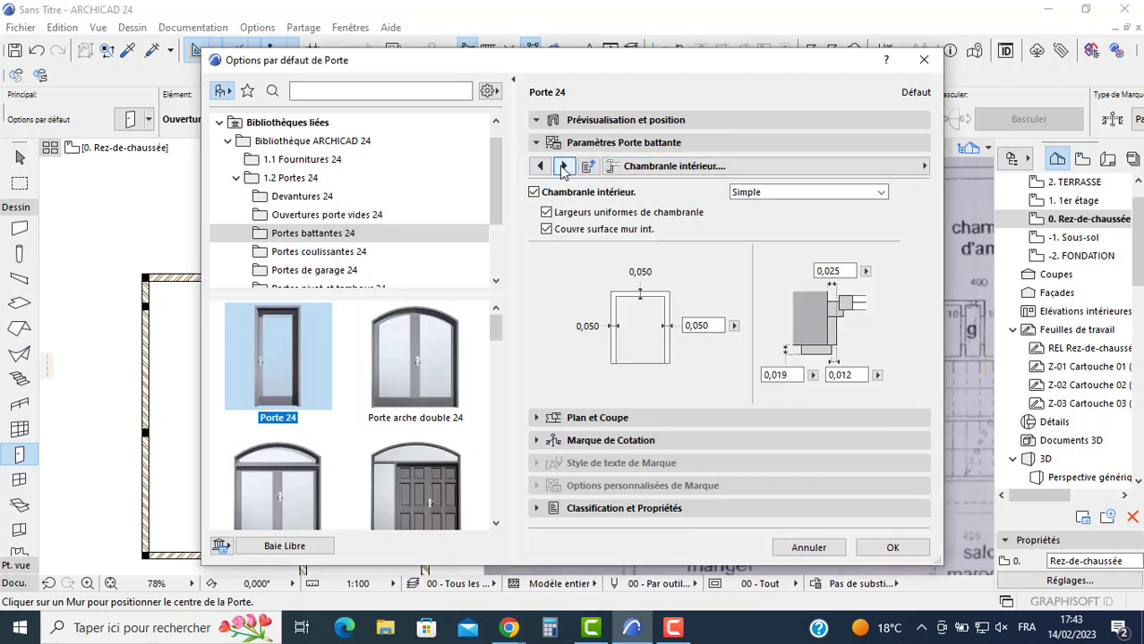
click(534, 192)
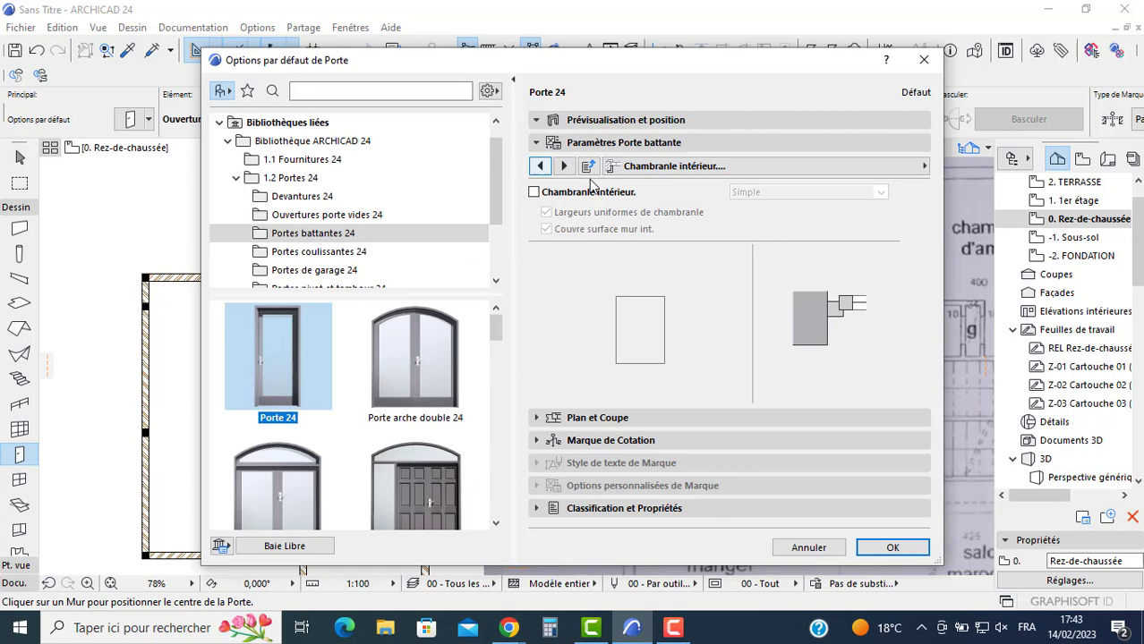
Step: Enable Epaisseur cadre=Epaisseur mur in the door's Cadre et battant settings and accept the default door options
click(643, 170)
click(717, 181)
click(644, 174)
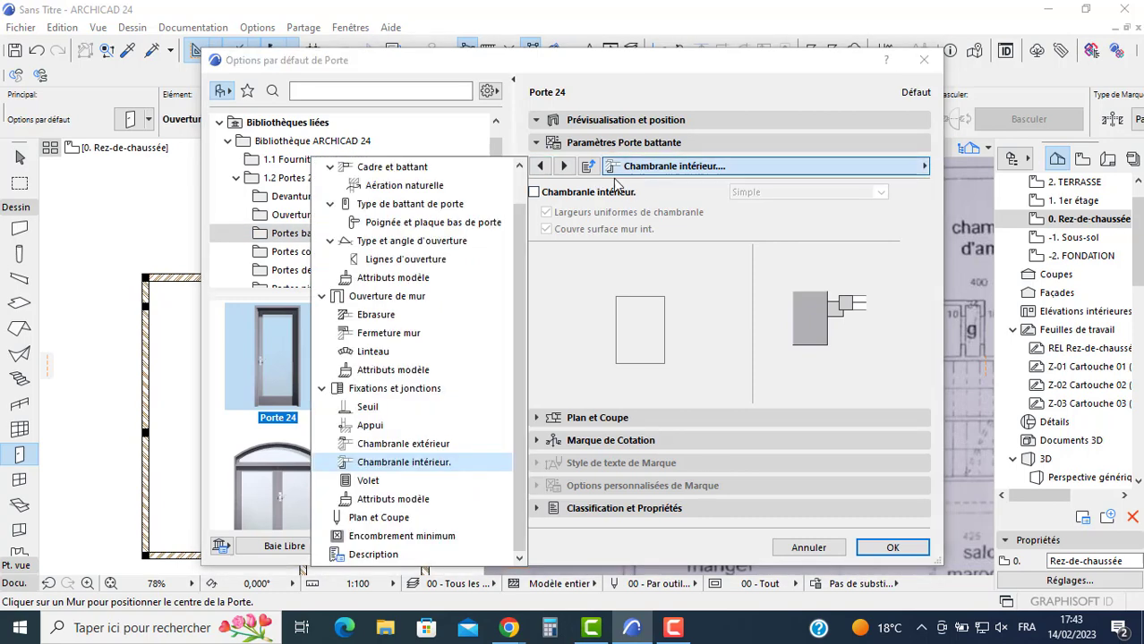
scroll(403, 215, up, 2)
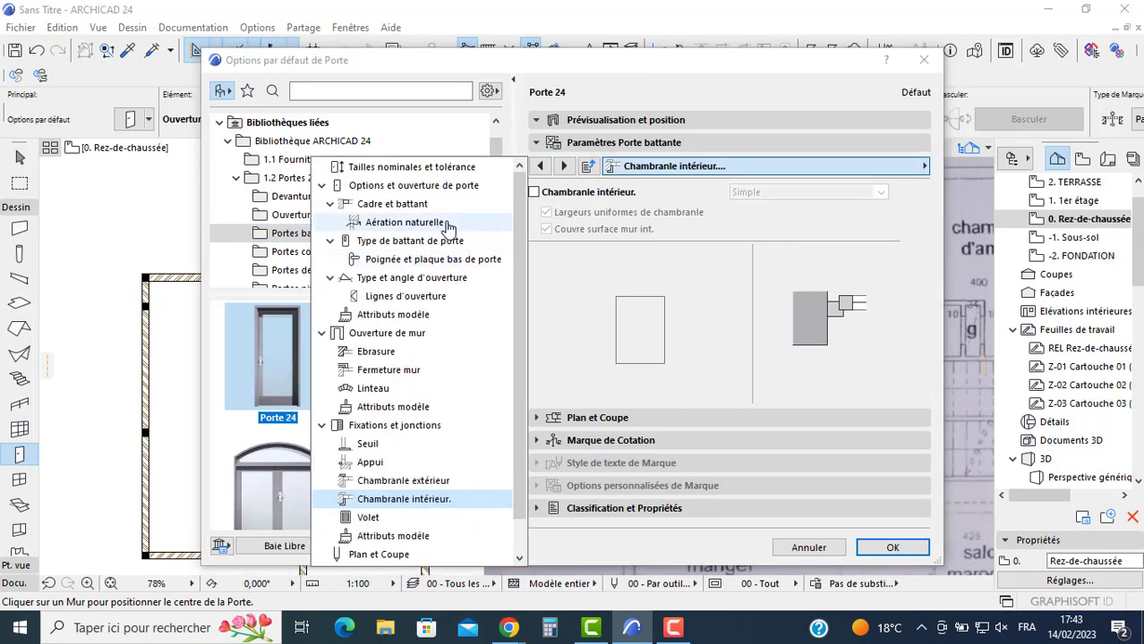
click(397, 205)
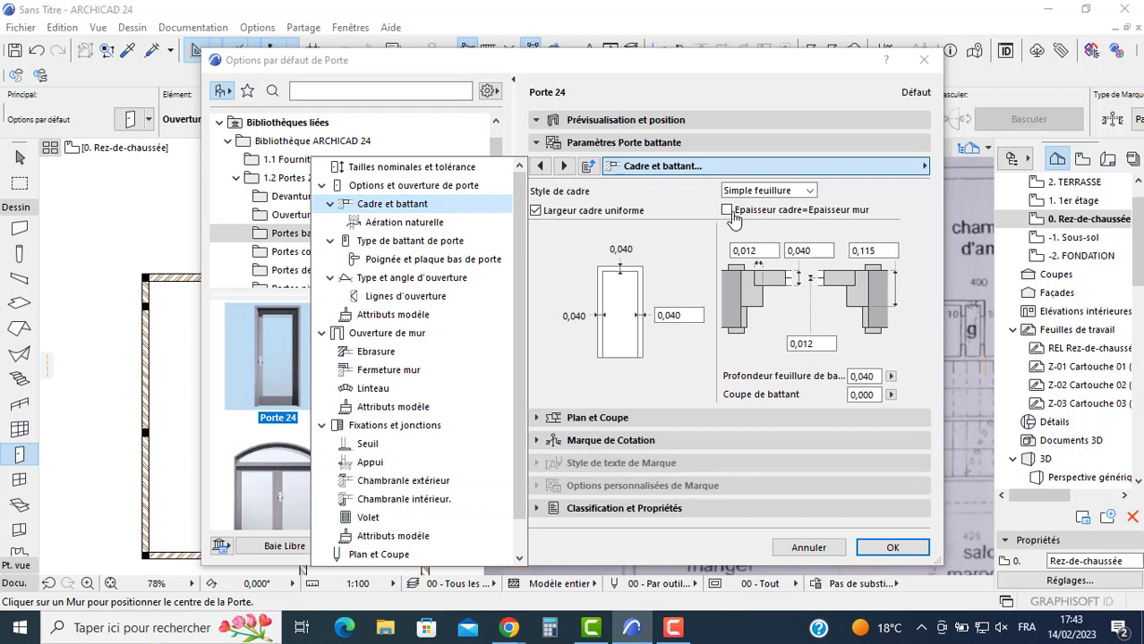
click(723, 219)
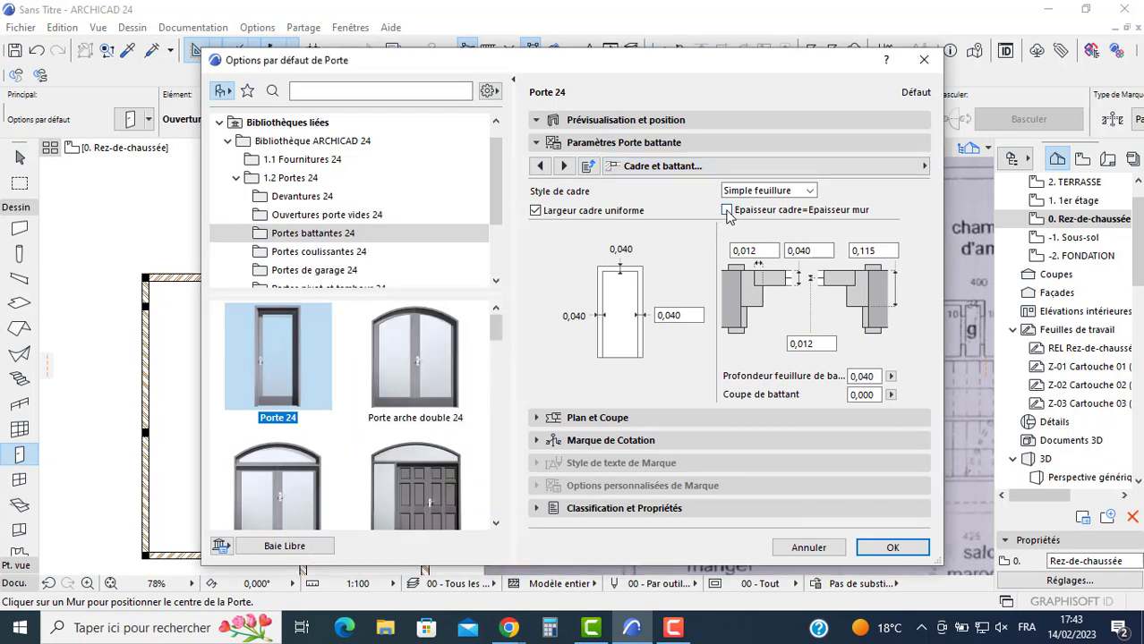
click(727, 211)
click(892, 548)
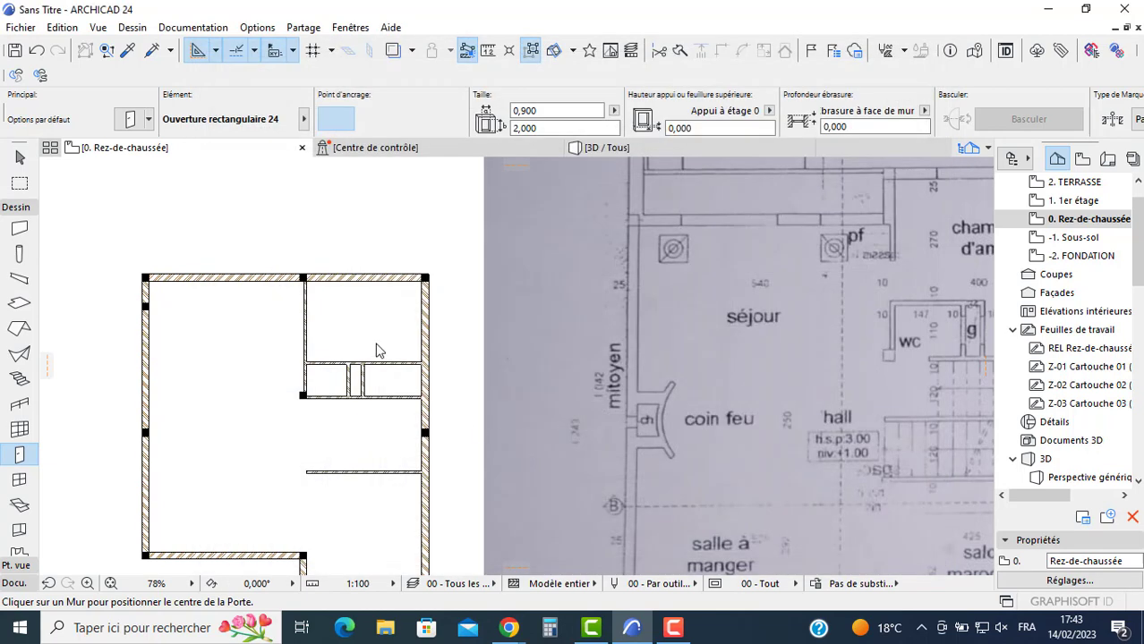
Step: Place a 0,72 wide door in the wc's lower wall, hinged on the column side and opening into the wc
scroll(322, 403, up, 5)
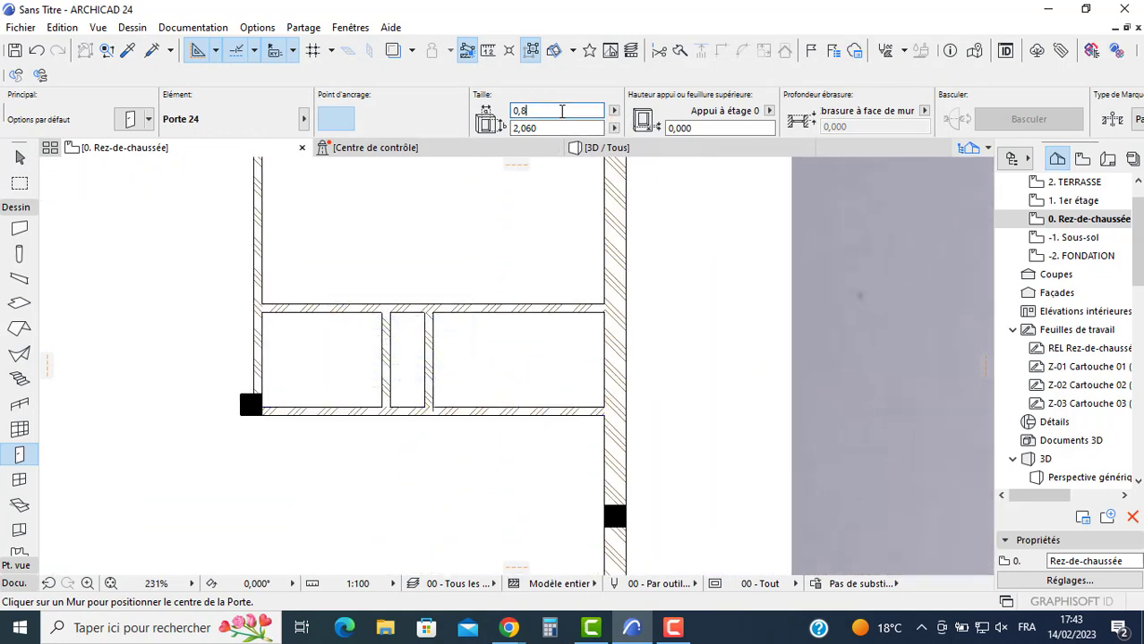
click(563, 111)
text(0,72)
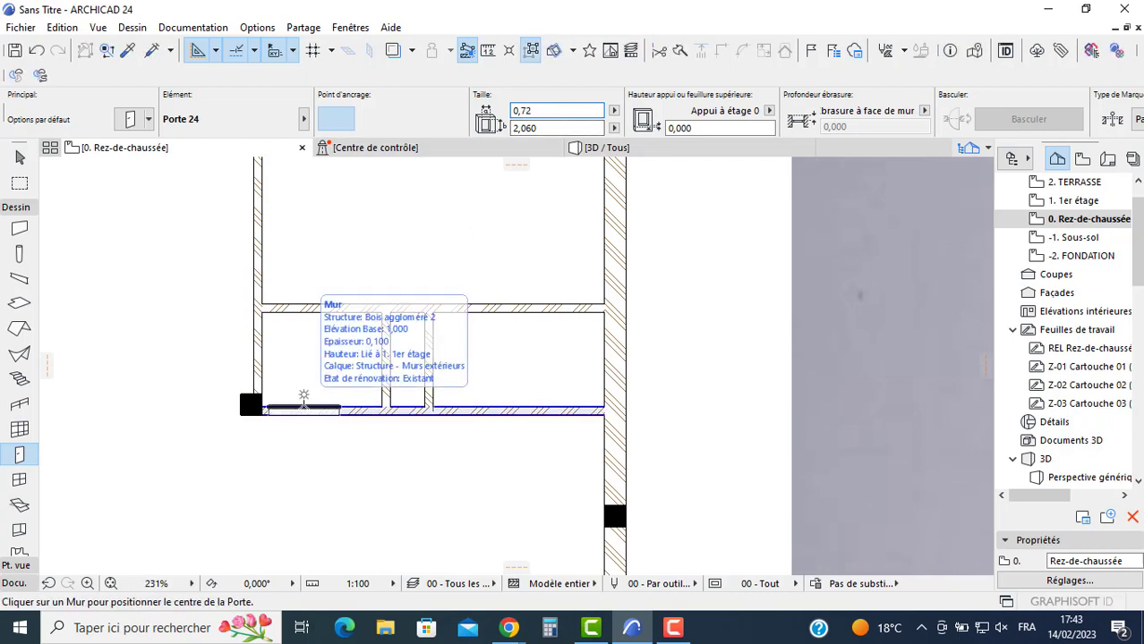
click(303, 395)
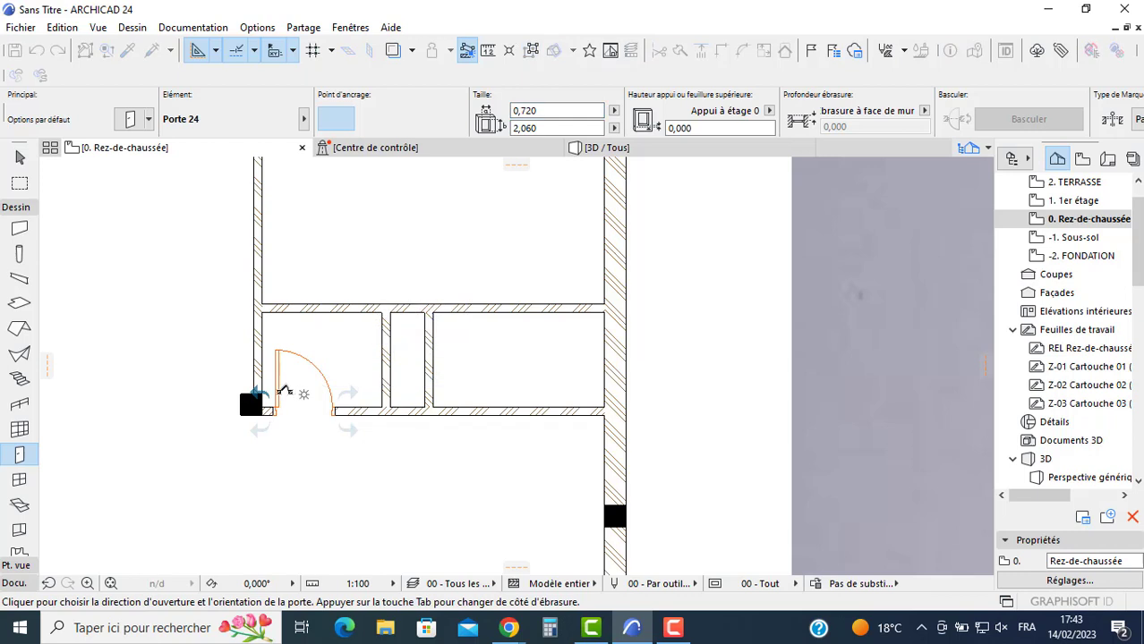
click(285, 391)
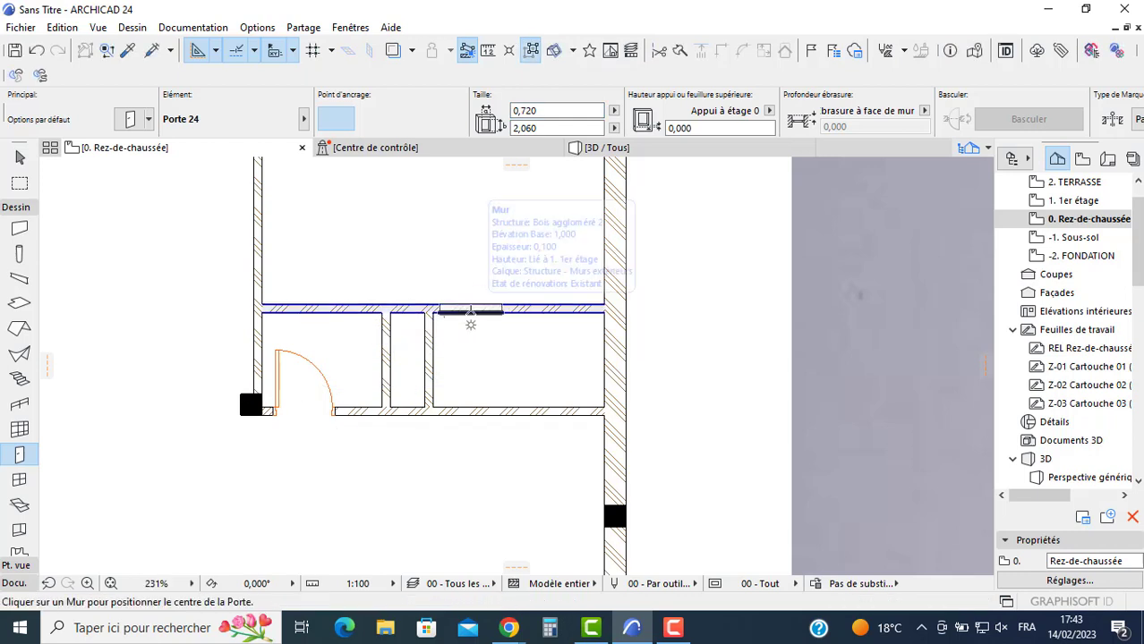
Step: Place doors in the bathroom's upper wall, opening into the bathroom, and in the left wall of the bedroom above the wc, opening inward
click(470, 312)
click(468, 323)
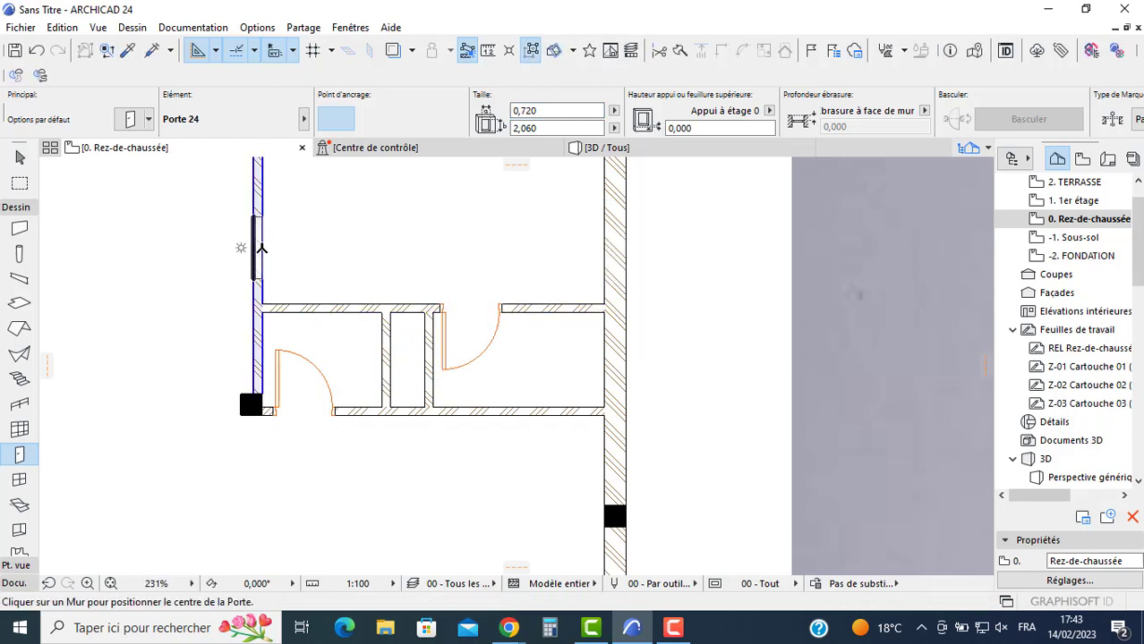
click(262, 250)
click(263, 263)
key(Escape)
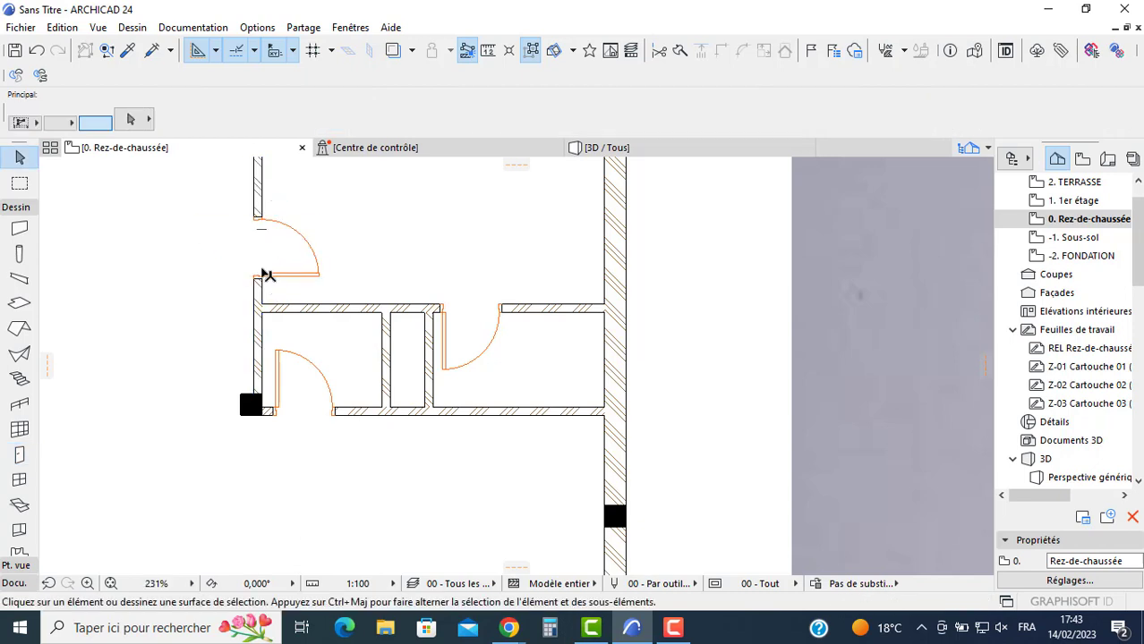
Step: Set the bedroom door's width to 0,820 and move it down flush against the wc's upper partition
click(269, 274)
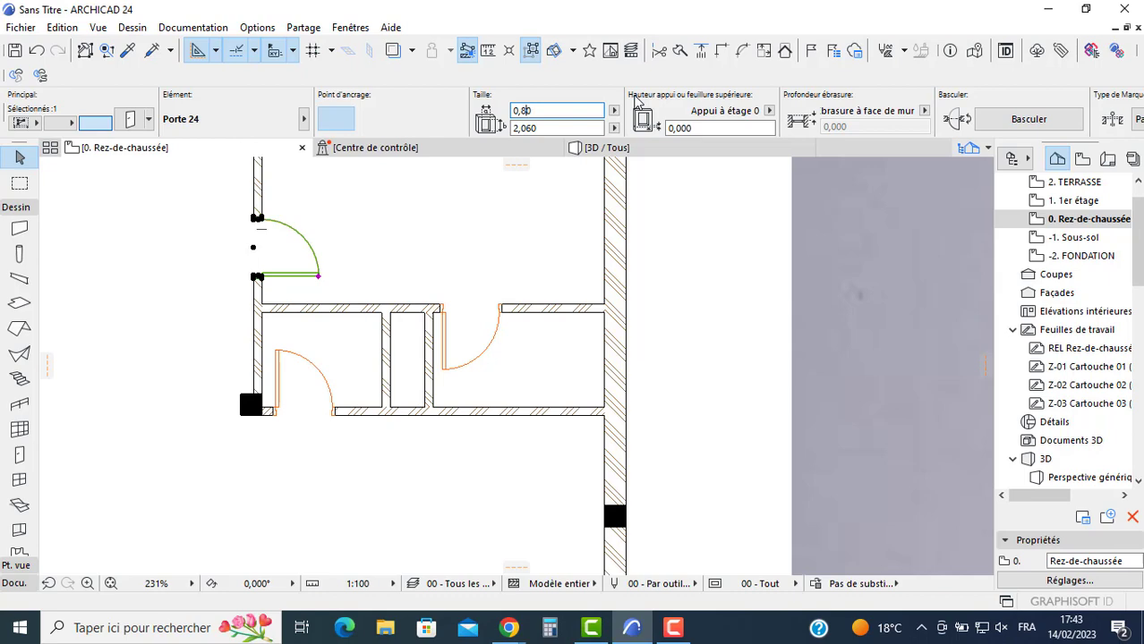
click(391, 250)
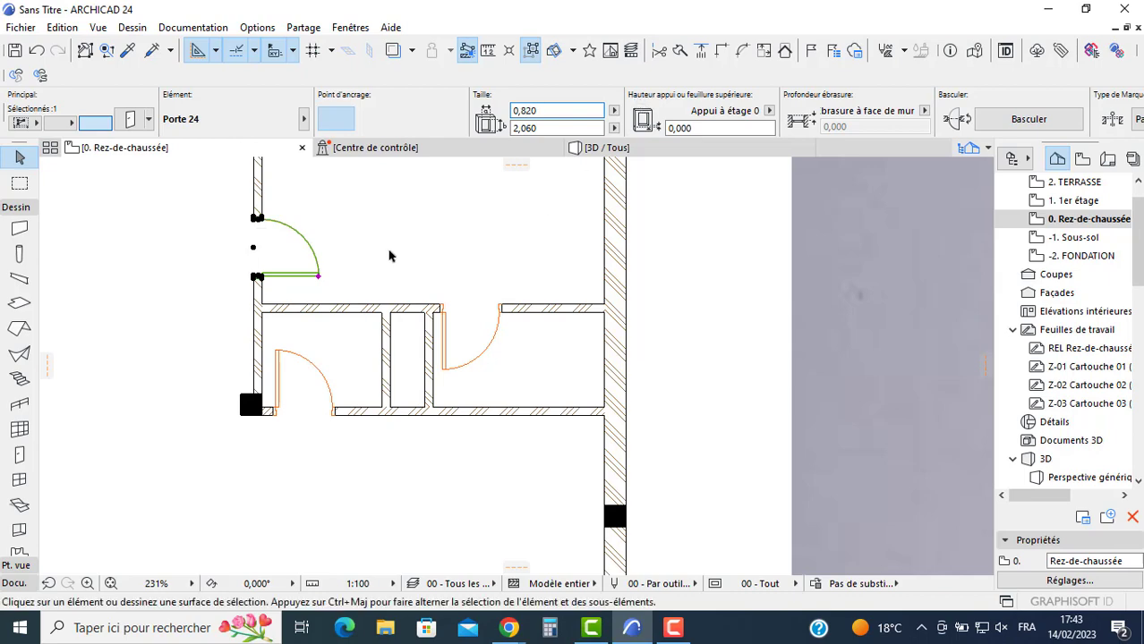
scroll(317, 277, up, 2)
scroll(95, 218, up, 2)
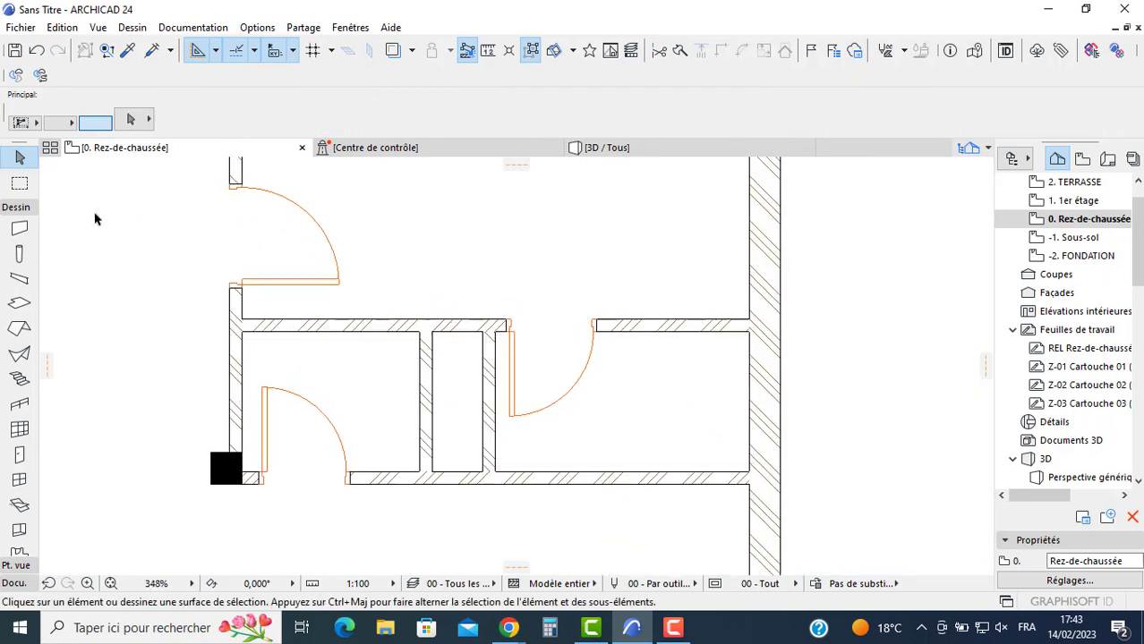
click(256, 299)
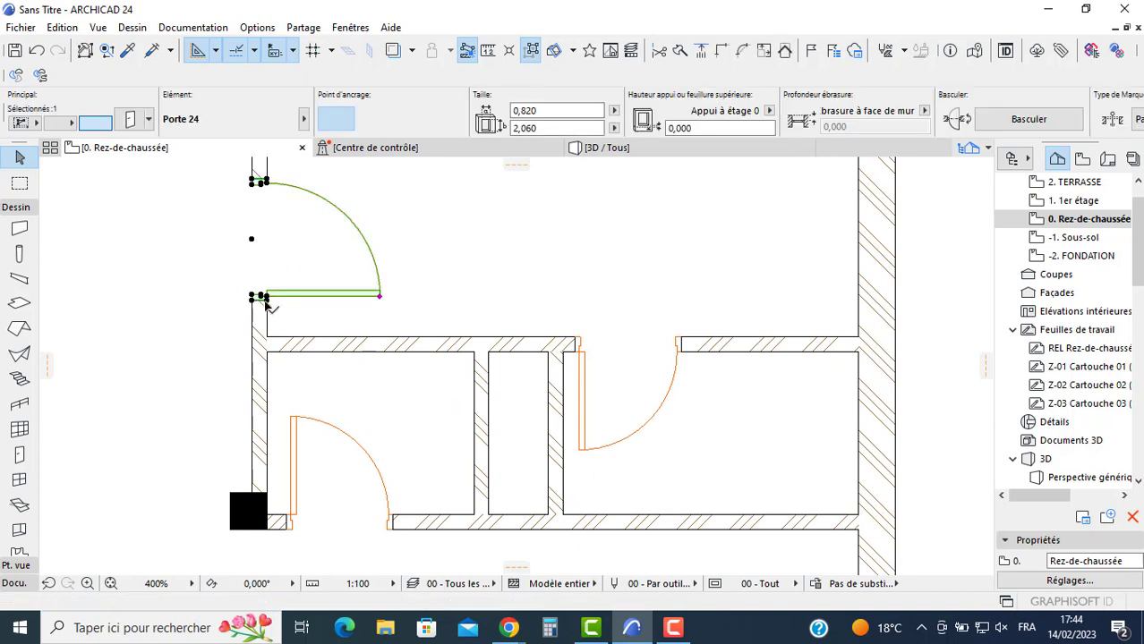
click(257, 301)
click(266, 340)
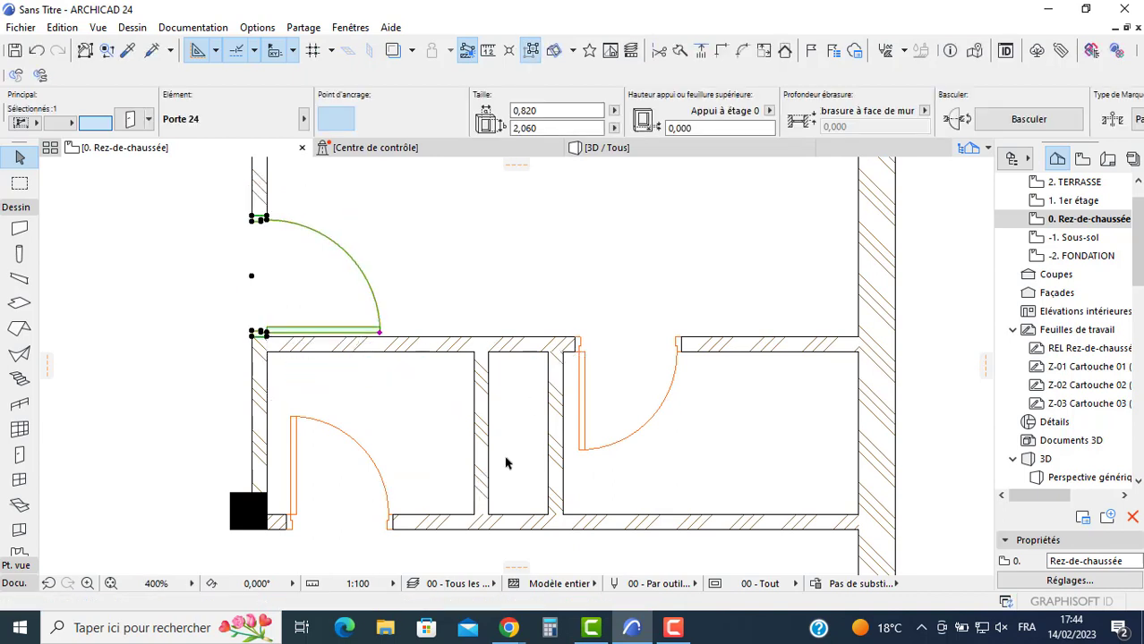
Step: Move the wc door against the column, then shift it 0,1 away from it
scroll(260, 518, up, 5)
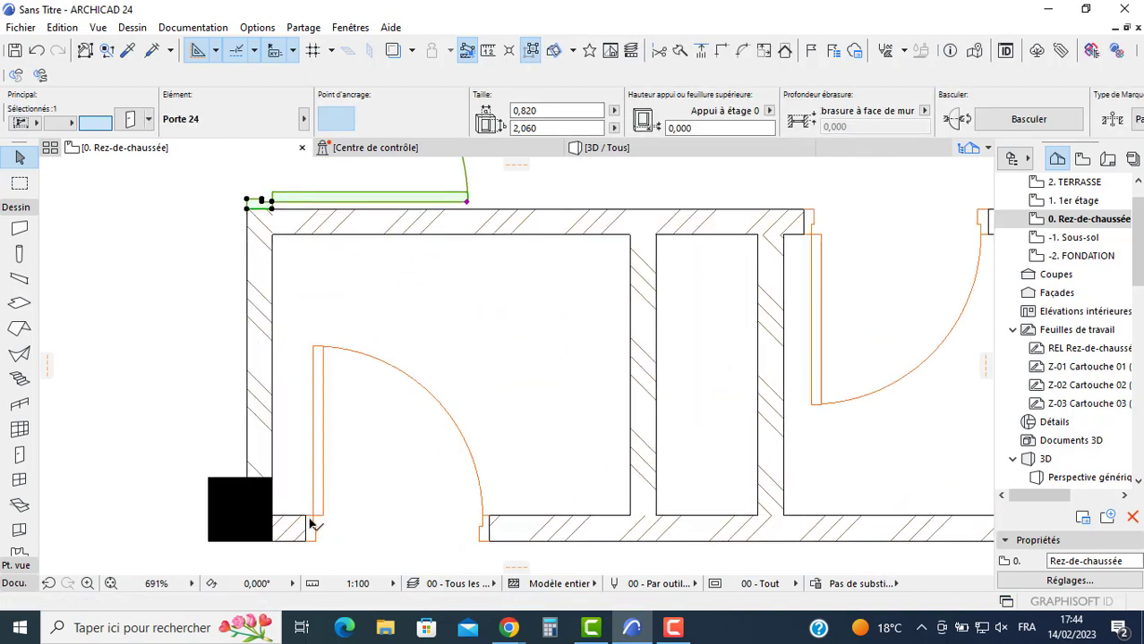
click(310, 524)
click(308, 525)
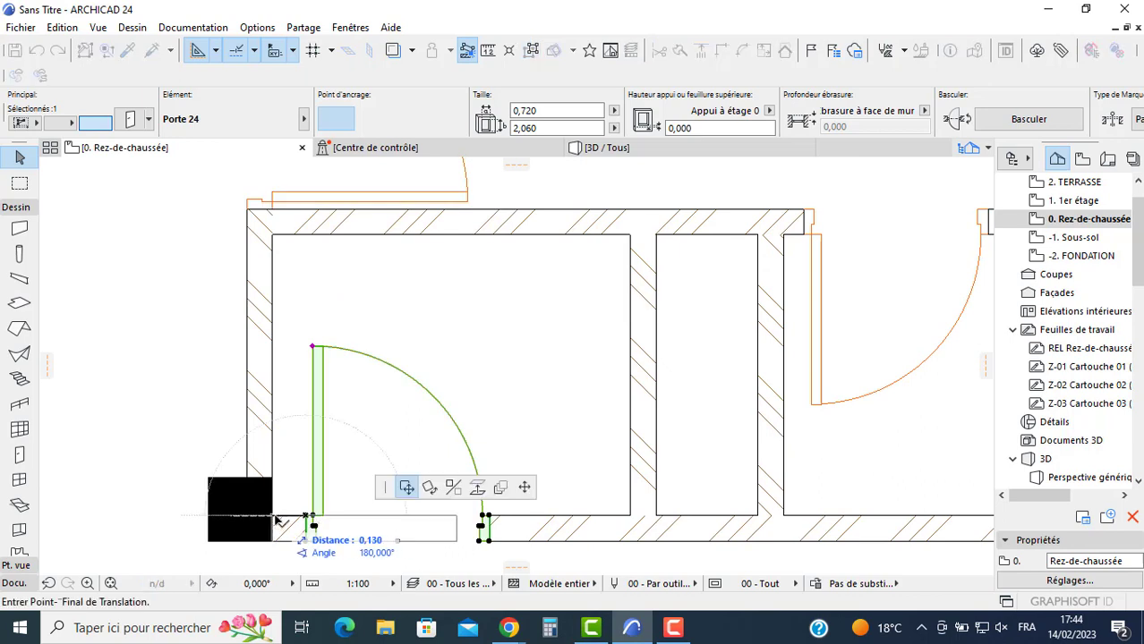
text(0)
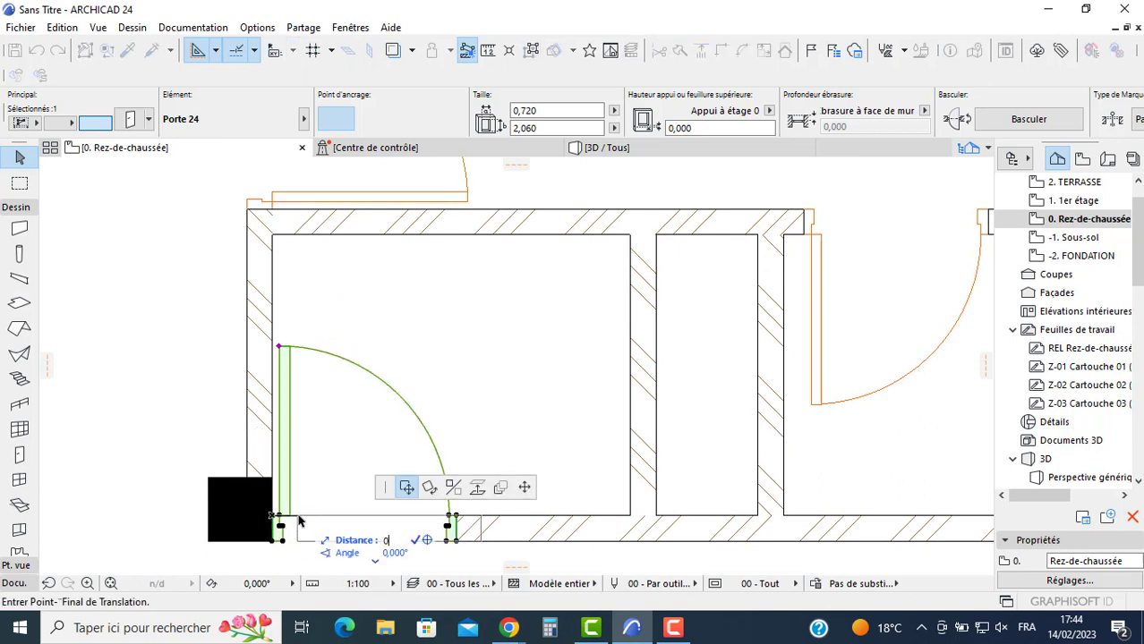
text(,1)
key(Return)
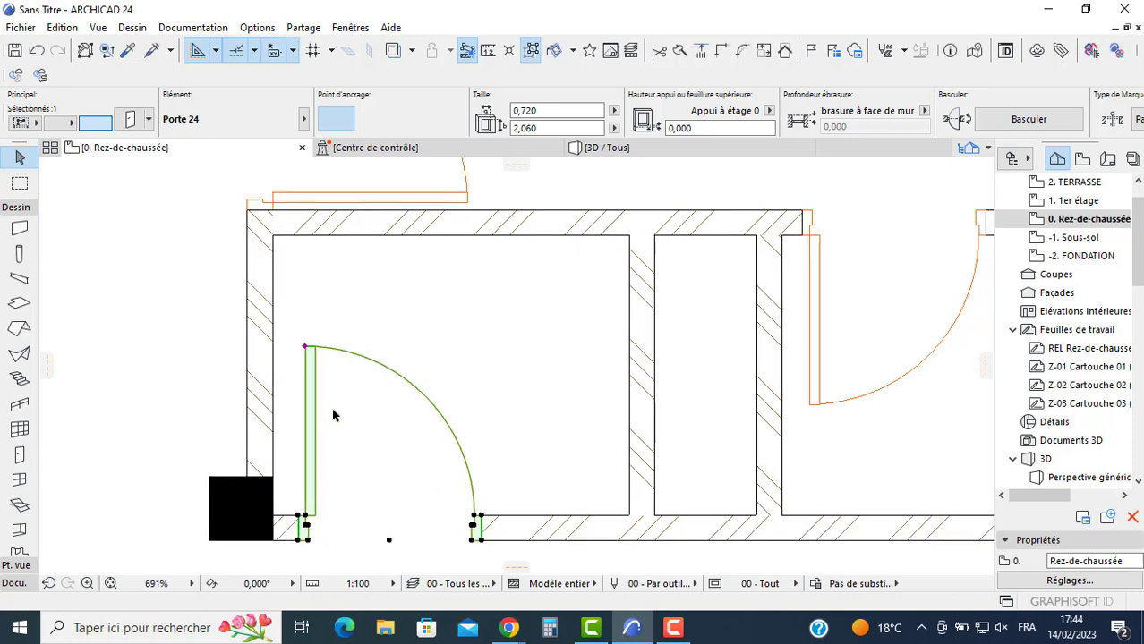
Step: Move the bathroom door flush against the duct partition and deselect it
scroll(627, 302, down, 3)
scroll(626, 303, up, 3)
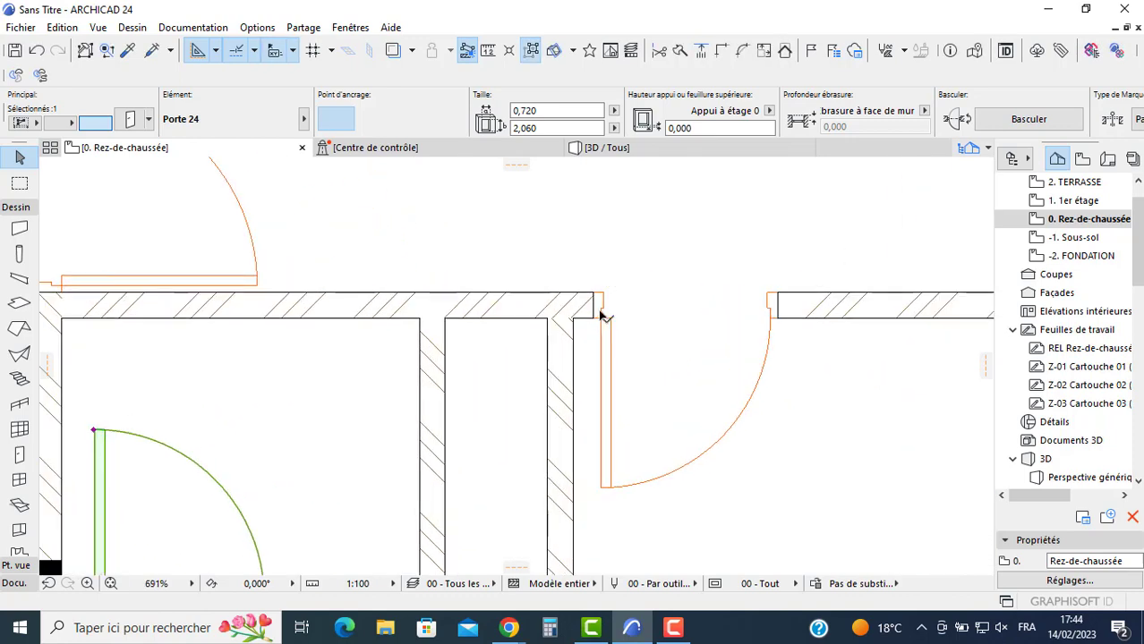
click(602, 315)
click(766, 295)
key(Escape)
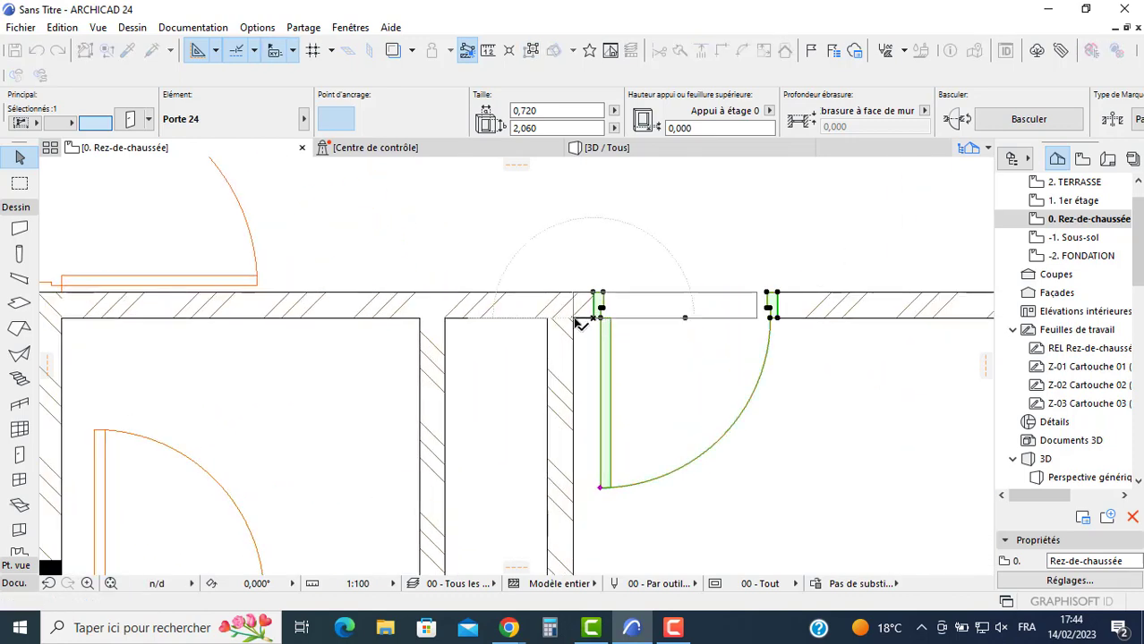
scroll(483, 305, down, 8)
scroll(432, 359, up, 4)
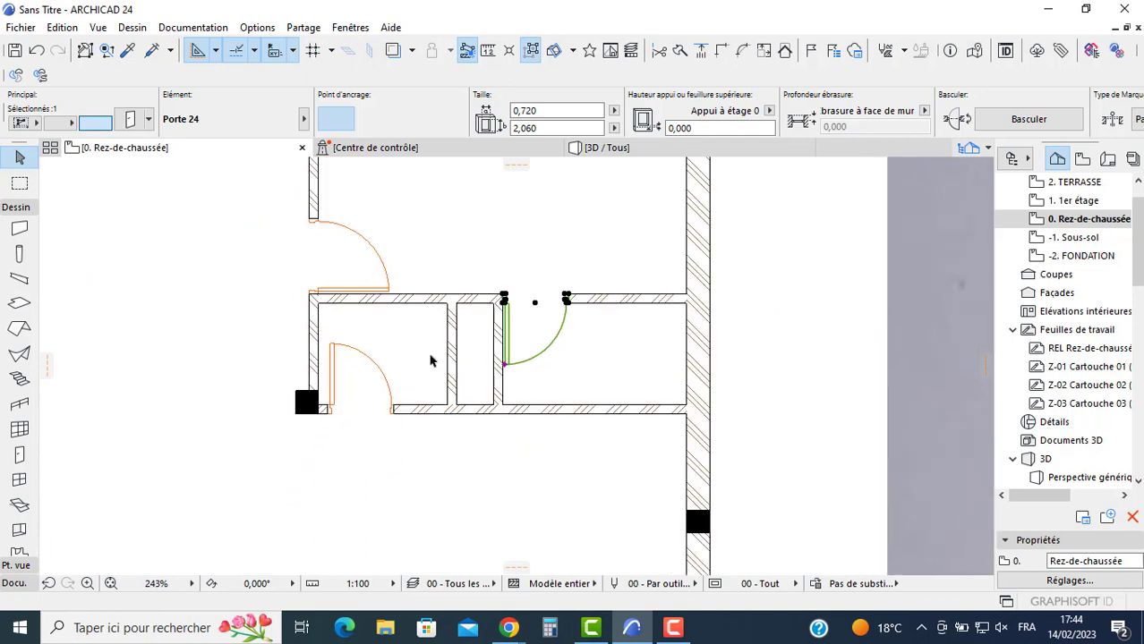
click(203, 352)
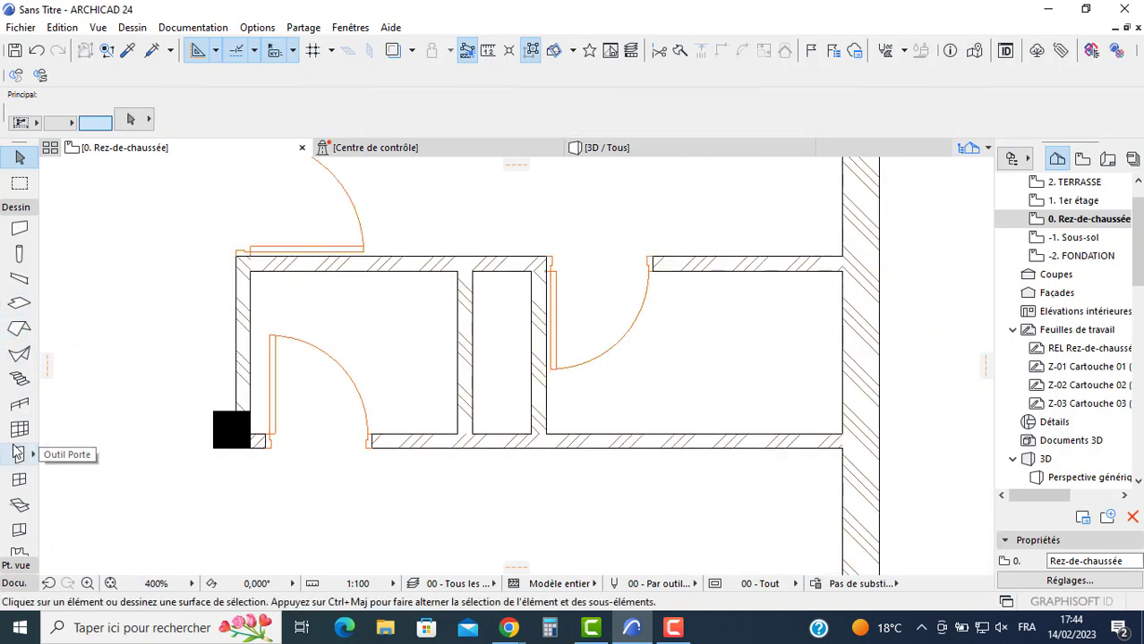
Step: Set the default Fenêtre 24 window to 0,400 wide and 0,400 high with a 1,700 sill height
click(19, 479)
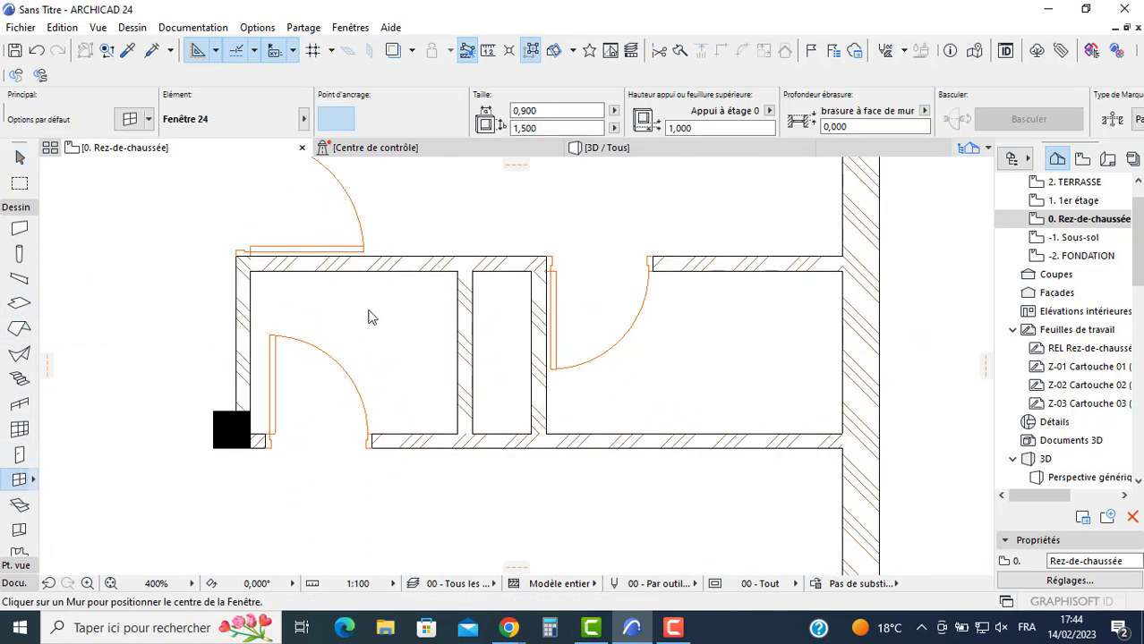
key(ctrl+t)
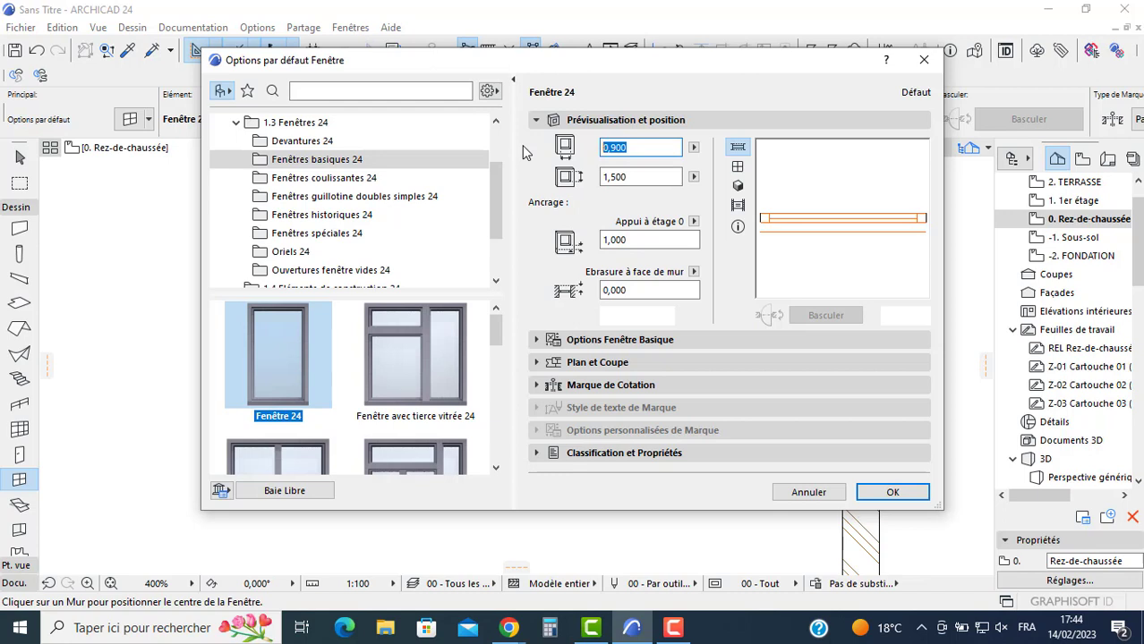
text(0,4)
click(641, 176)
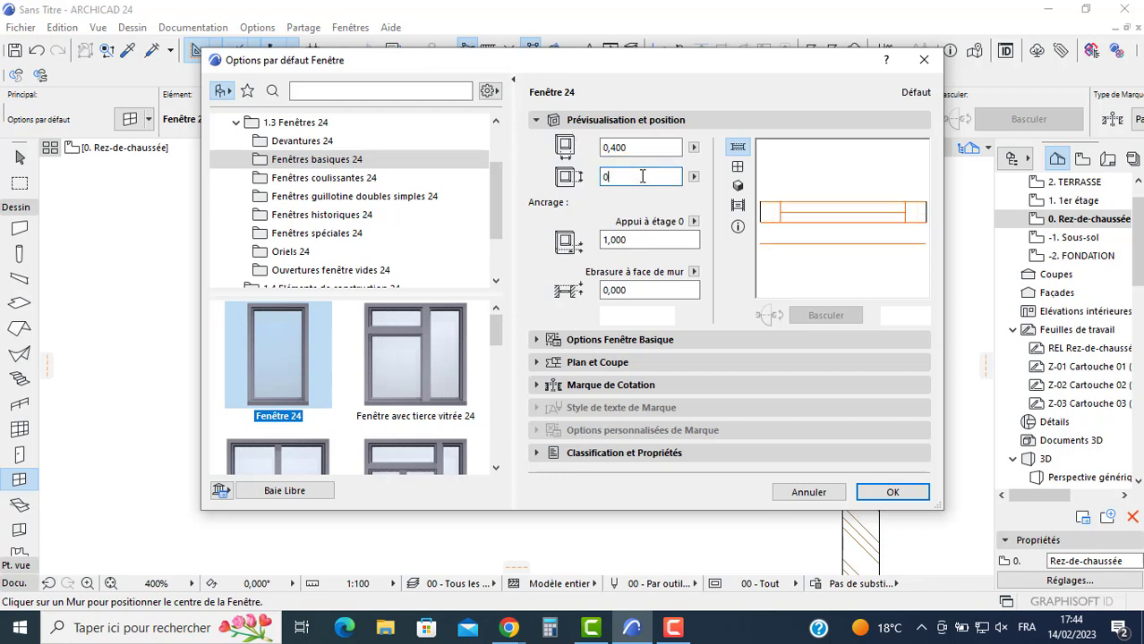
click(641, 239)
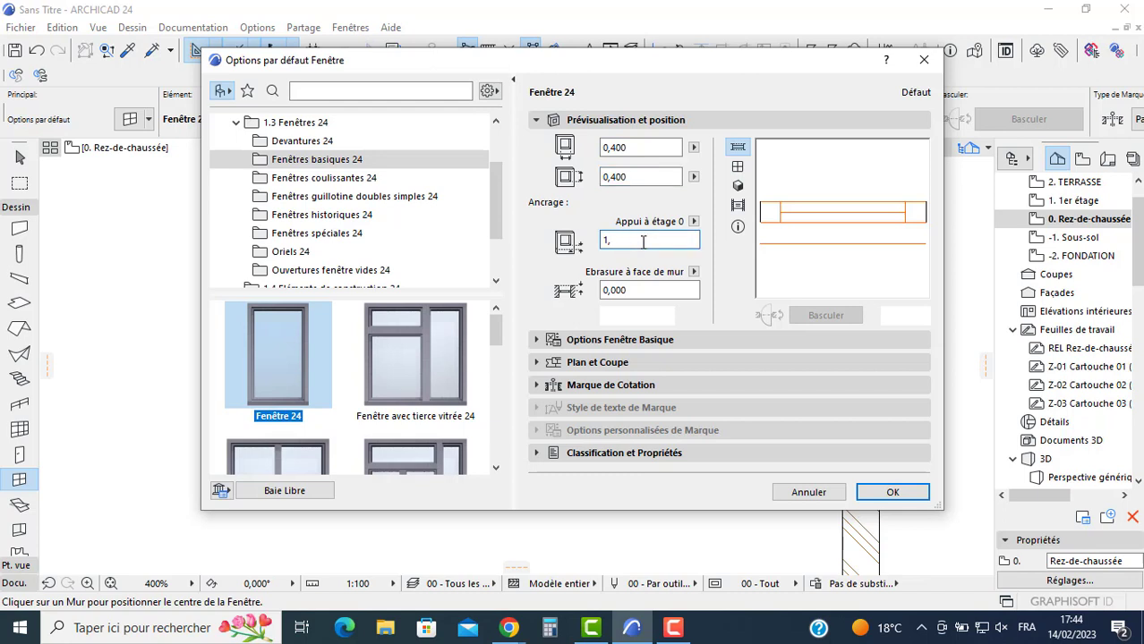
text(7)
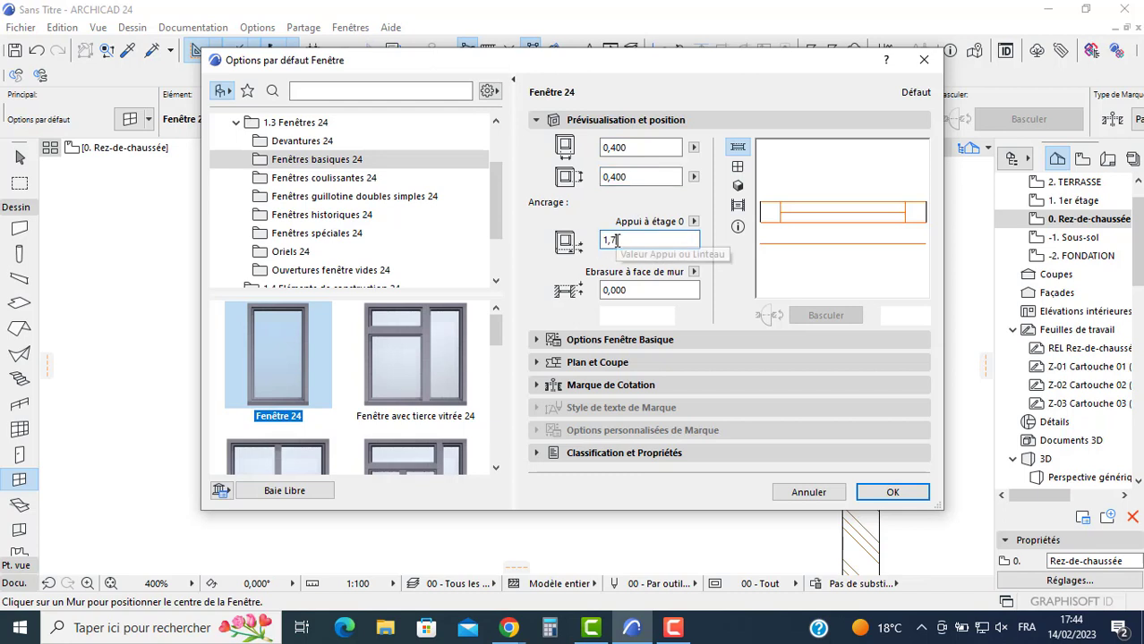
text(00)
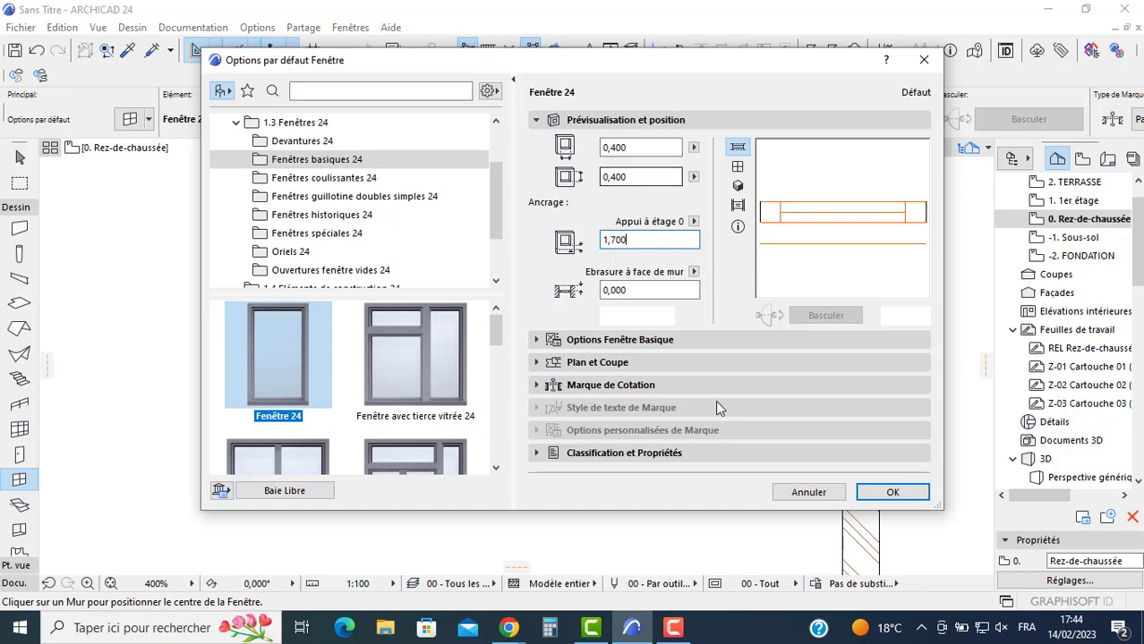
click(892, 492)
scroll(430, 333, up, 2)
scroll(467, 357, up, 1)
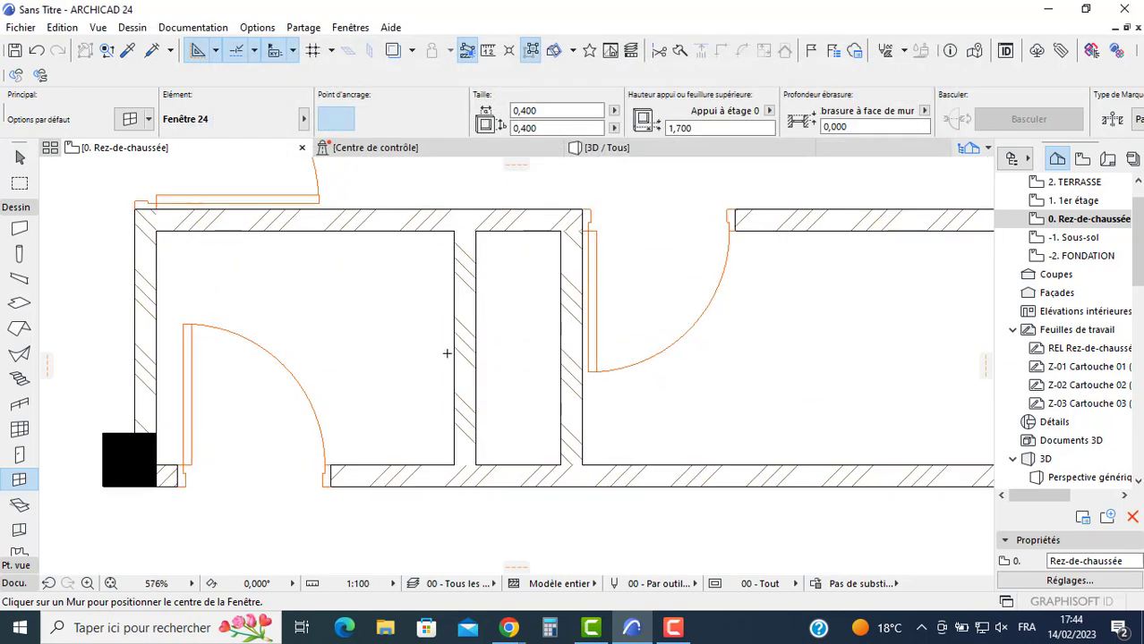
Step: Place one small window in each of the two partitions enclosing the duct
click(455, 353)
click(413, 345)
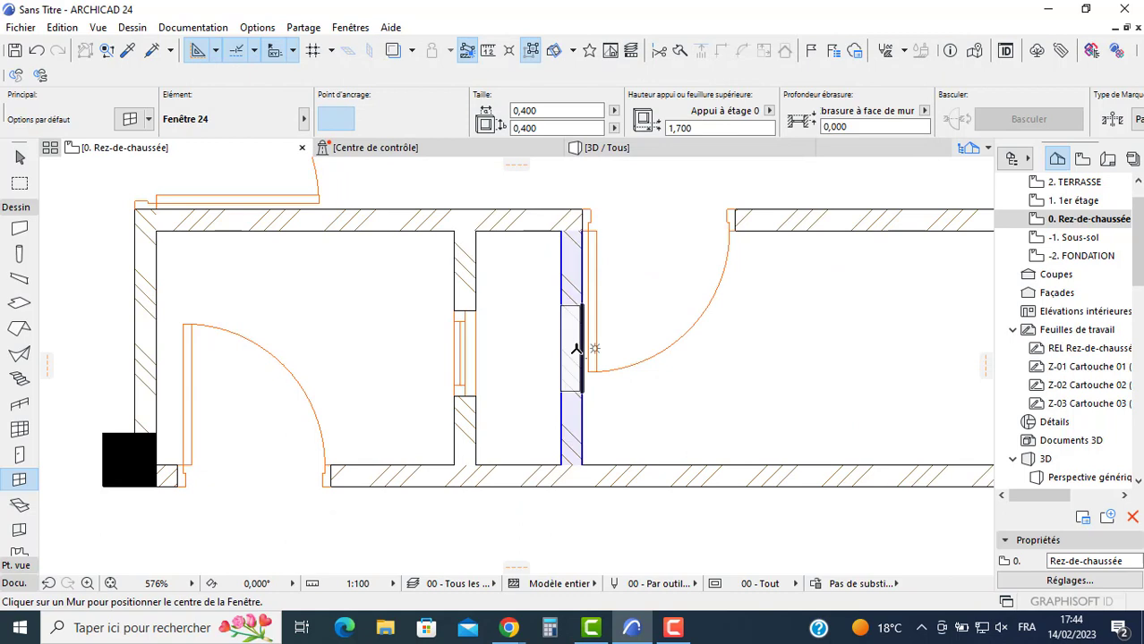
click(578, 347)
Step: Move both duct windows up along their partitions until they sit flush against the upper wall
click(448, 320)
click(456, 315)
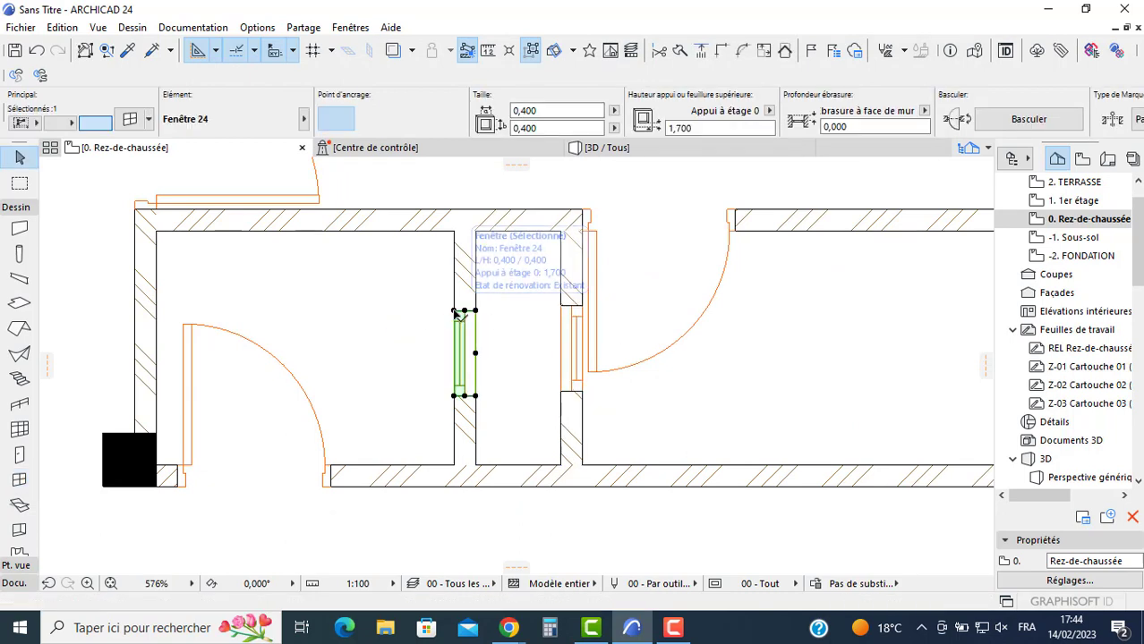
click(455, 311)
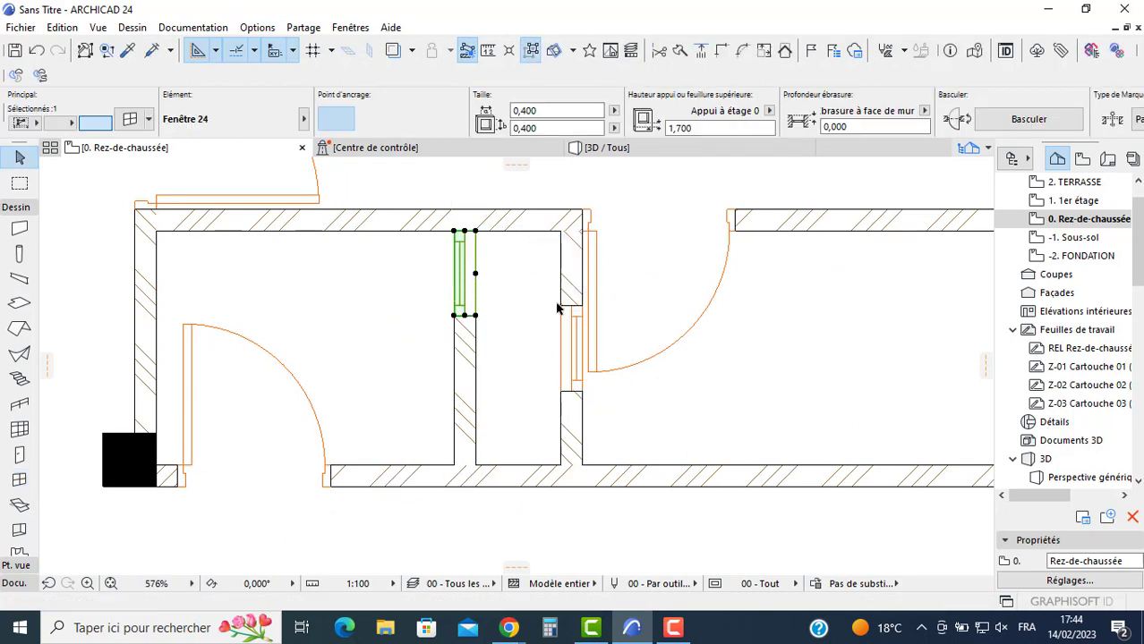
click(562, 235)
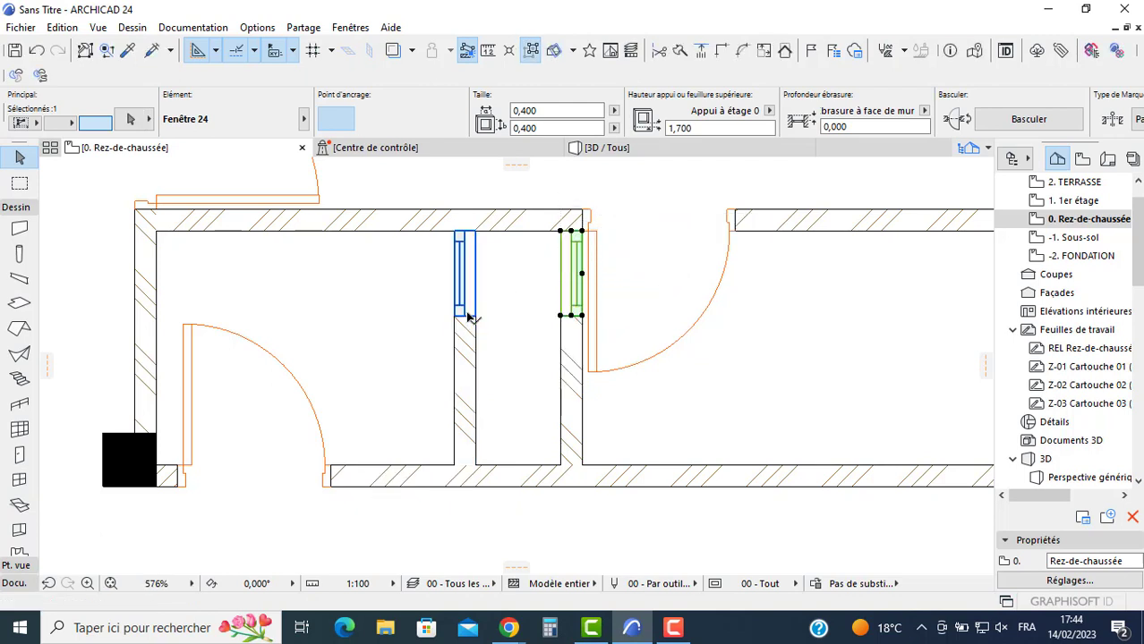
Step: Move the two duct windows together 0,35 down along the partitions and deselect them
shift+click(478, 321)
click(476, 317)
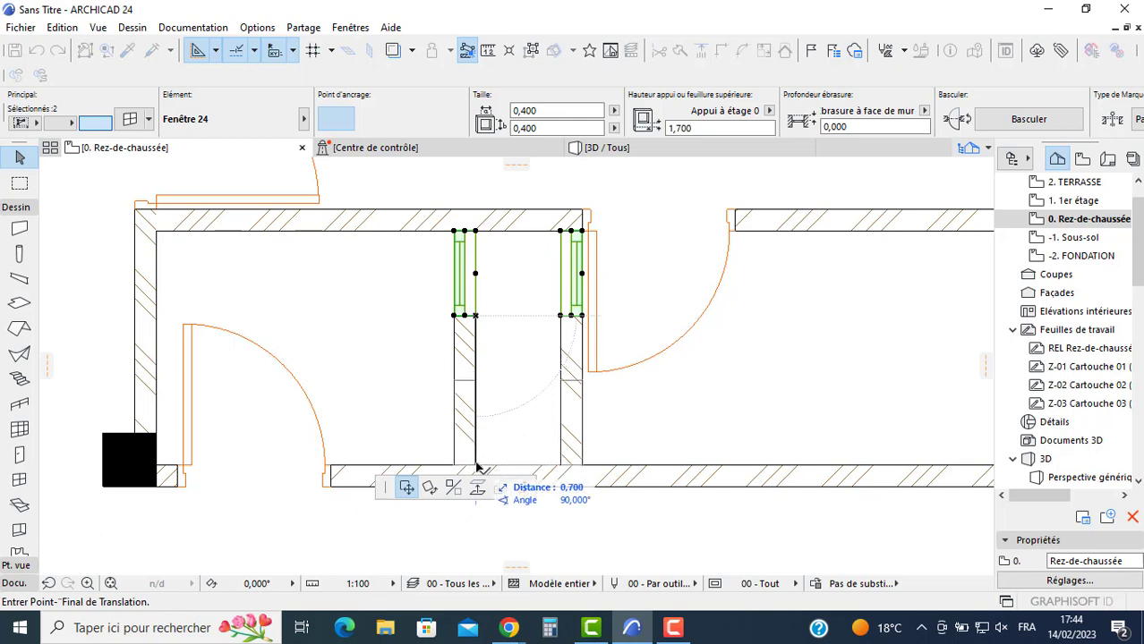
text(0,35)
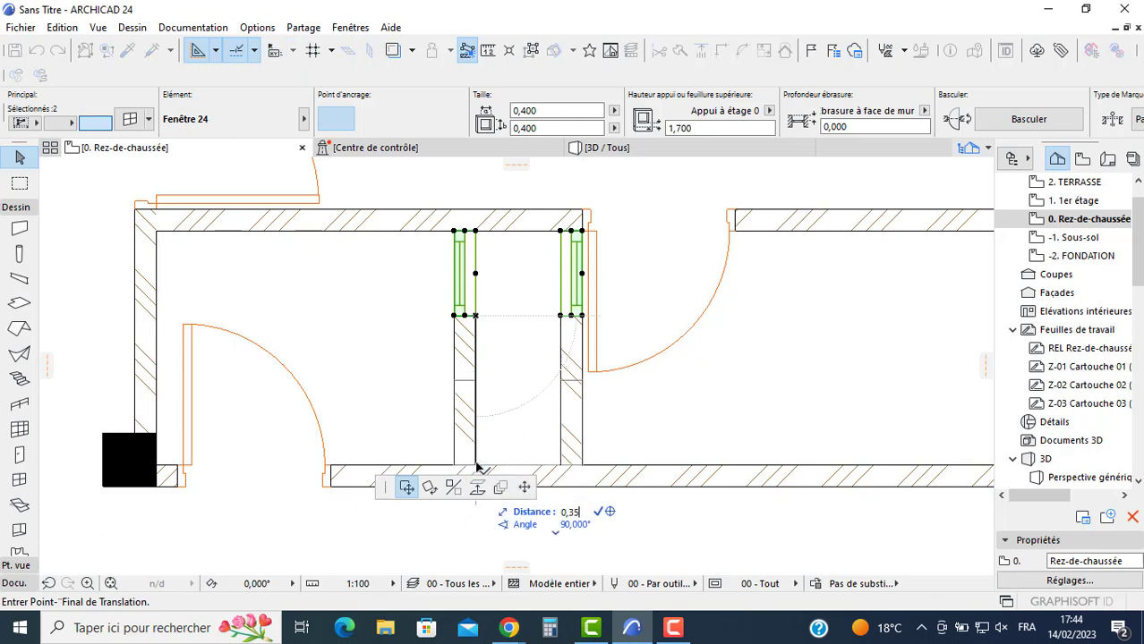
key(Return)
key(Escape)
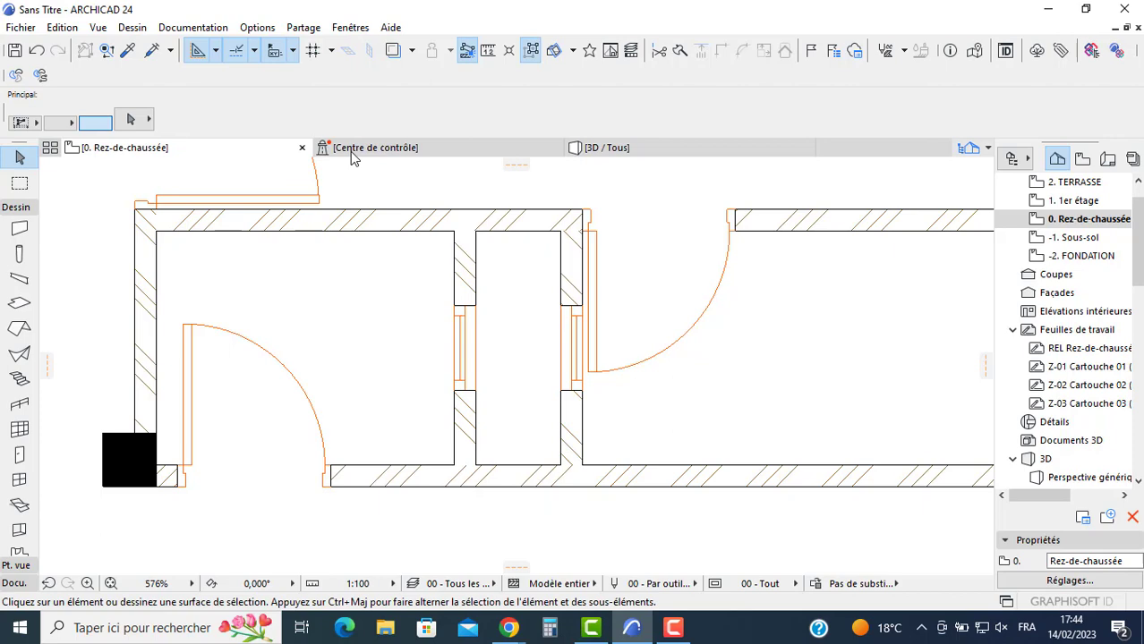
Step: Check the model in 3D, then set the default slab's elevation relative to project zero to 1 in the ground-floor plan
click(591, 147)
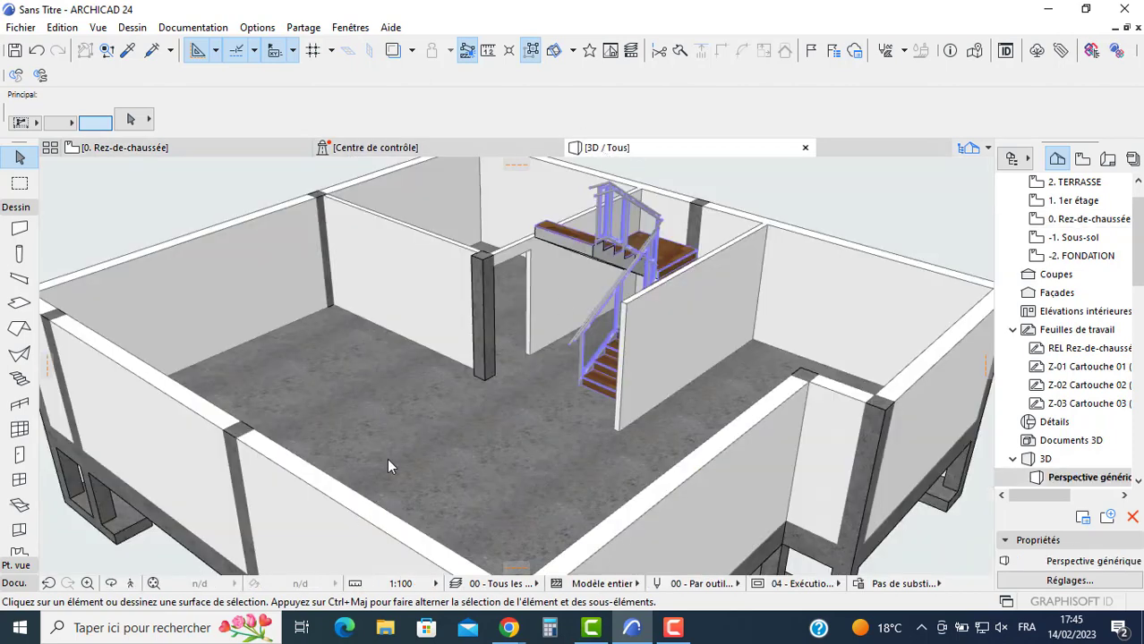
scroll(385, 458, down, 3)
shift+middle_drag(317, 439, 204, 207)
click(134, 149)
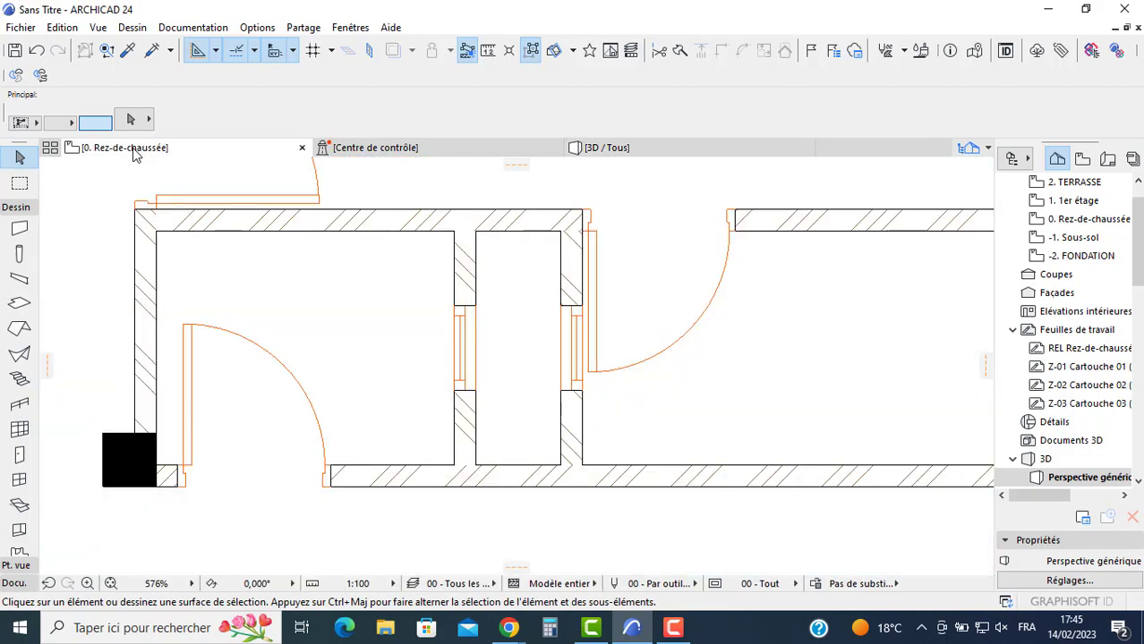
double_click(19, 303)
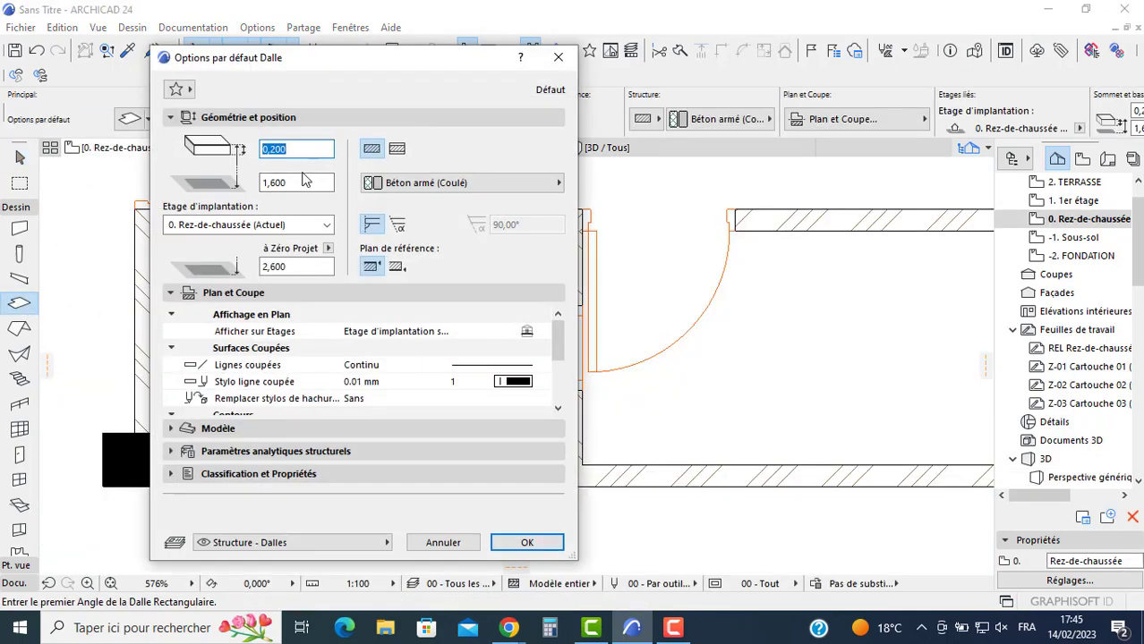
double_click(300, 266)
text(1)
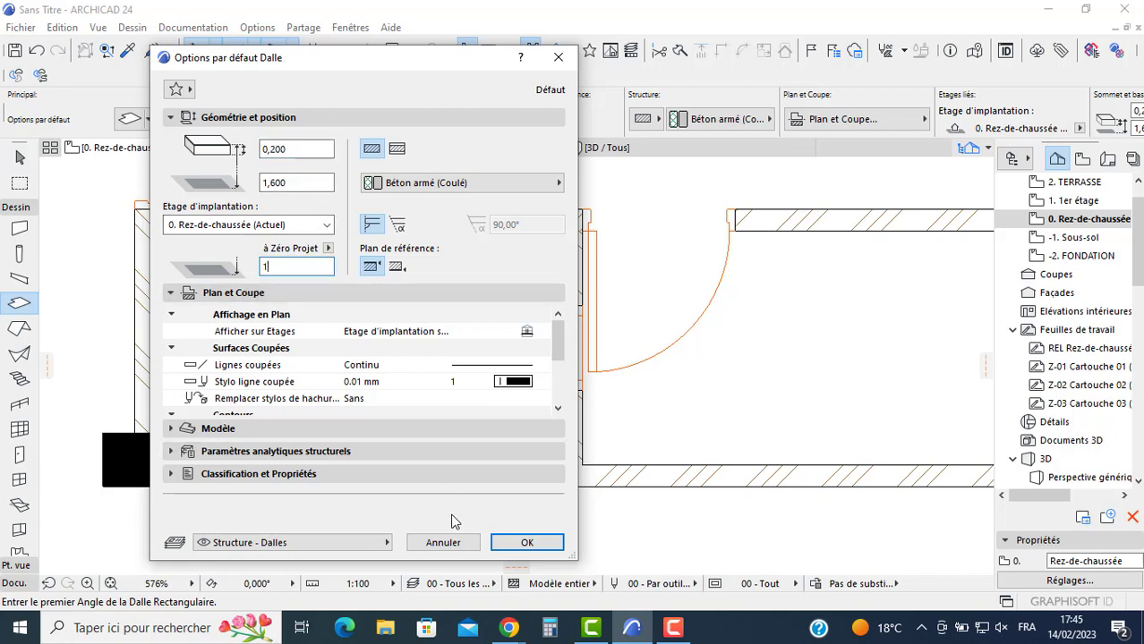
click(518, 547)
Step: Draw a rectangular slab about 10 m wide from the building's upper-left outer corner to its lower-right outer corner and select it
scroll(214, 292, down, 6)
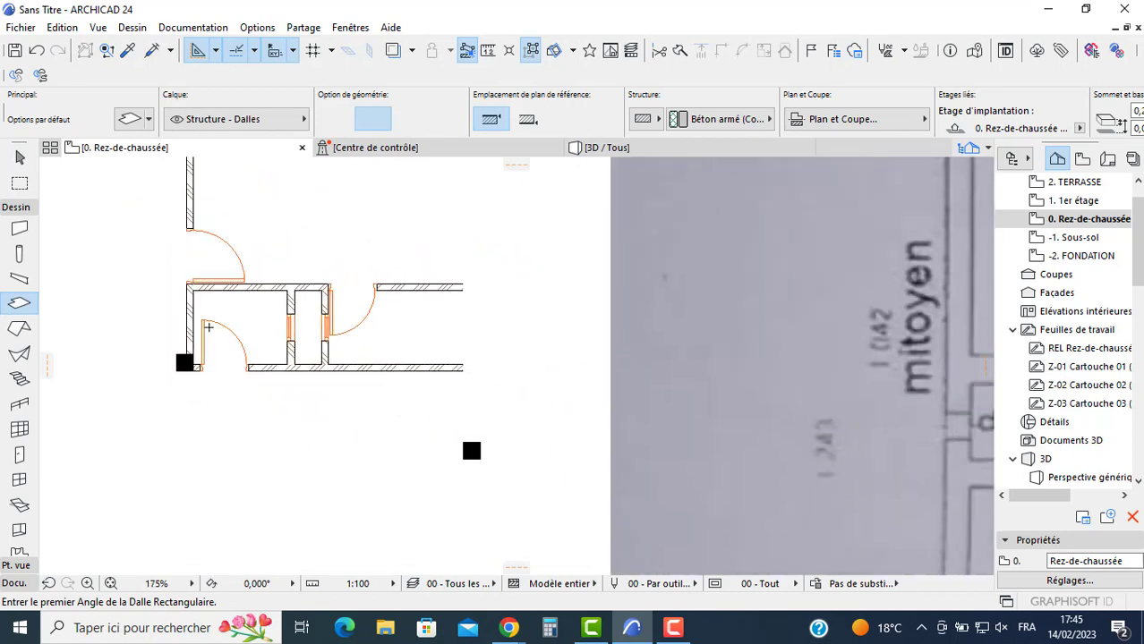
scroll(306, 339, up, 2)
click(79, 246)
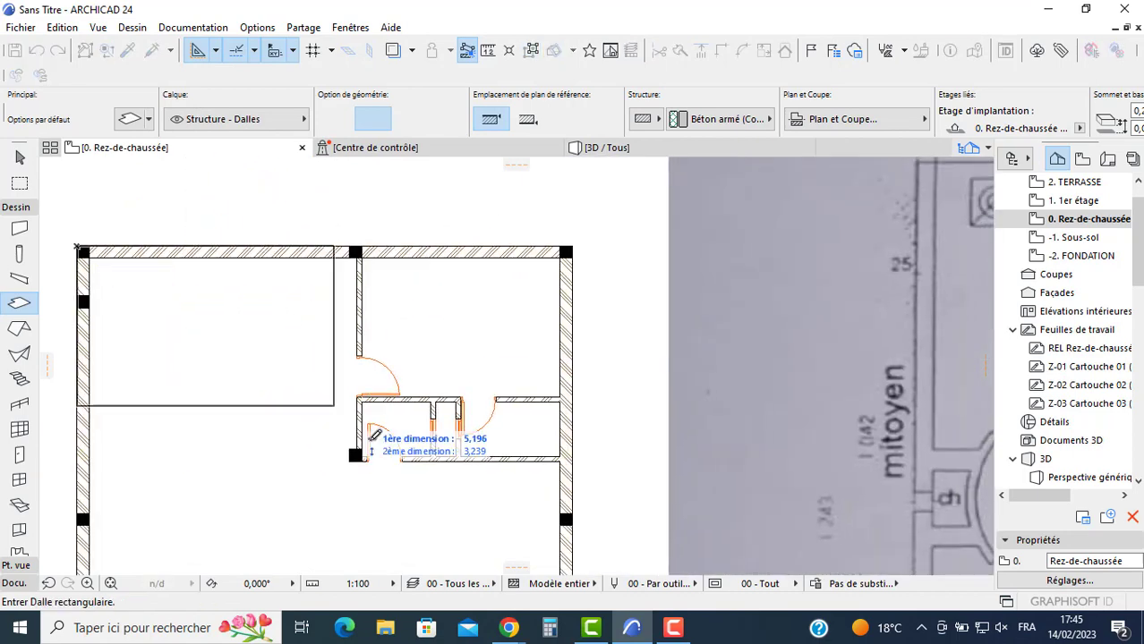
shift+scroll(449, 360, down, 5)
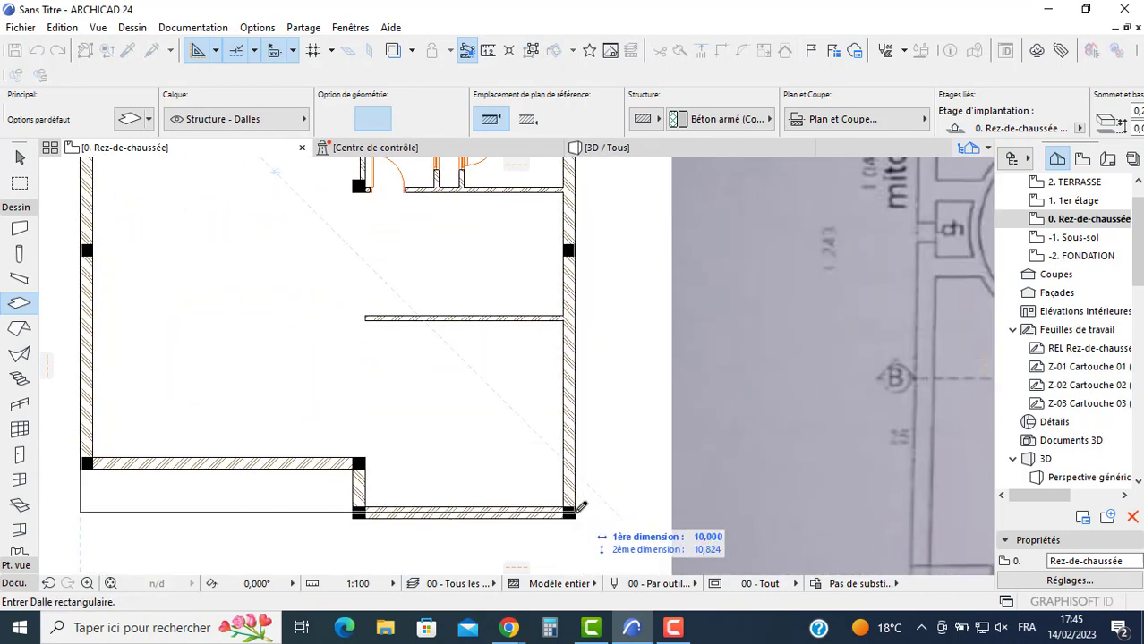
click(576, 517)
key(Escape)
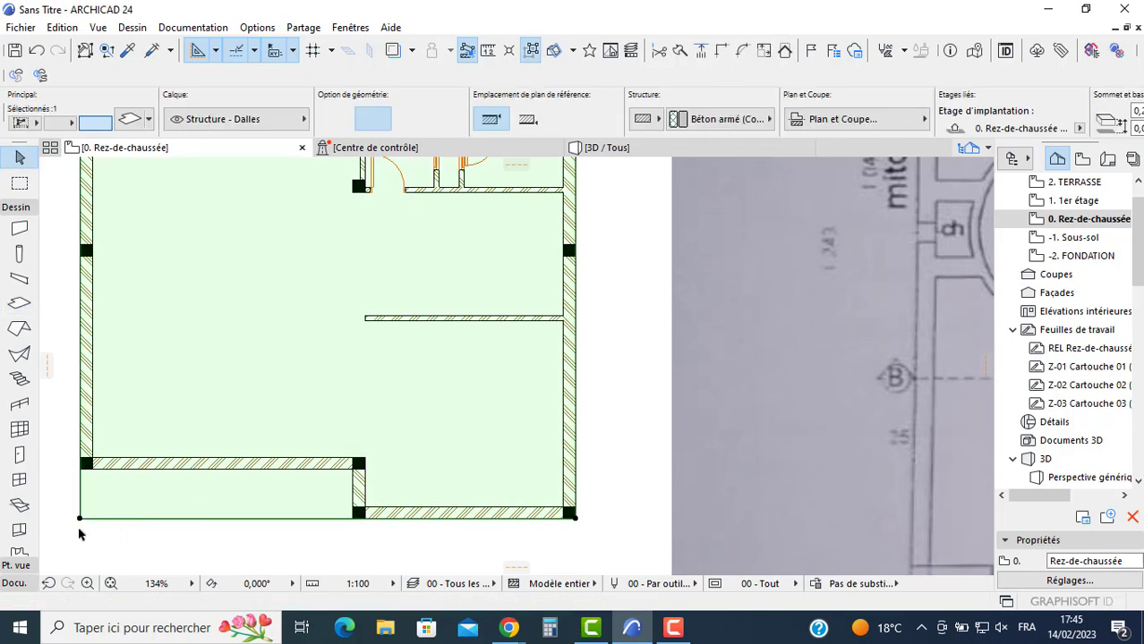
Step: Subtract the recess outside the lower-left exterior walls from the slab
click(82, 519)
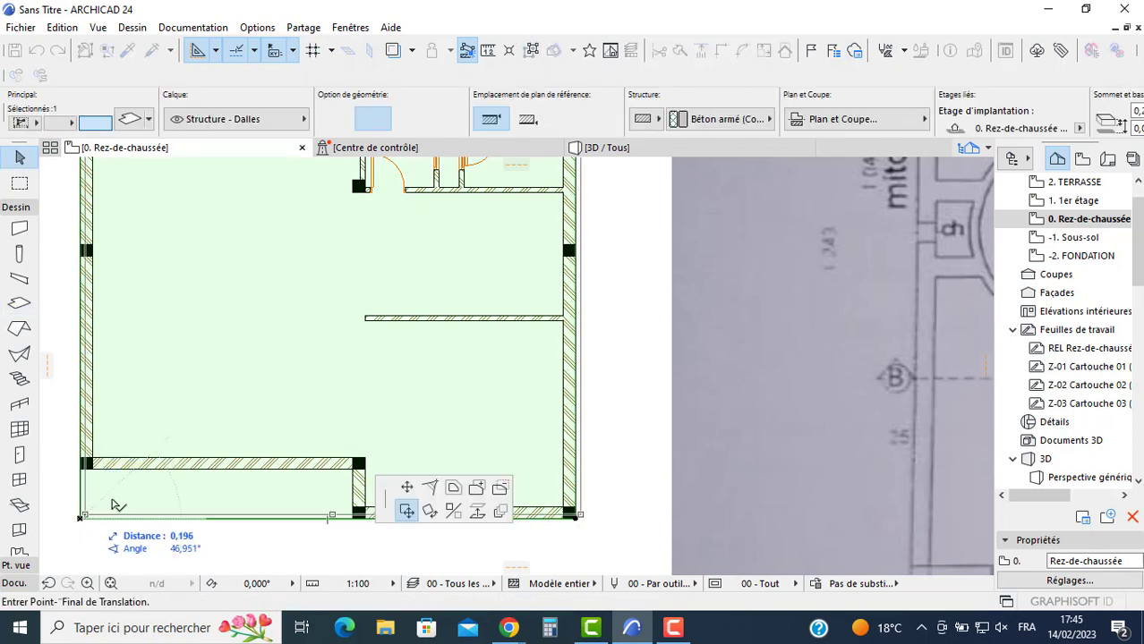
click(500, 488)
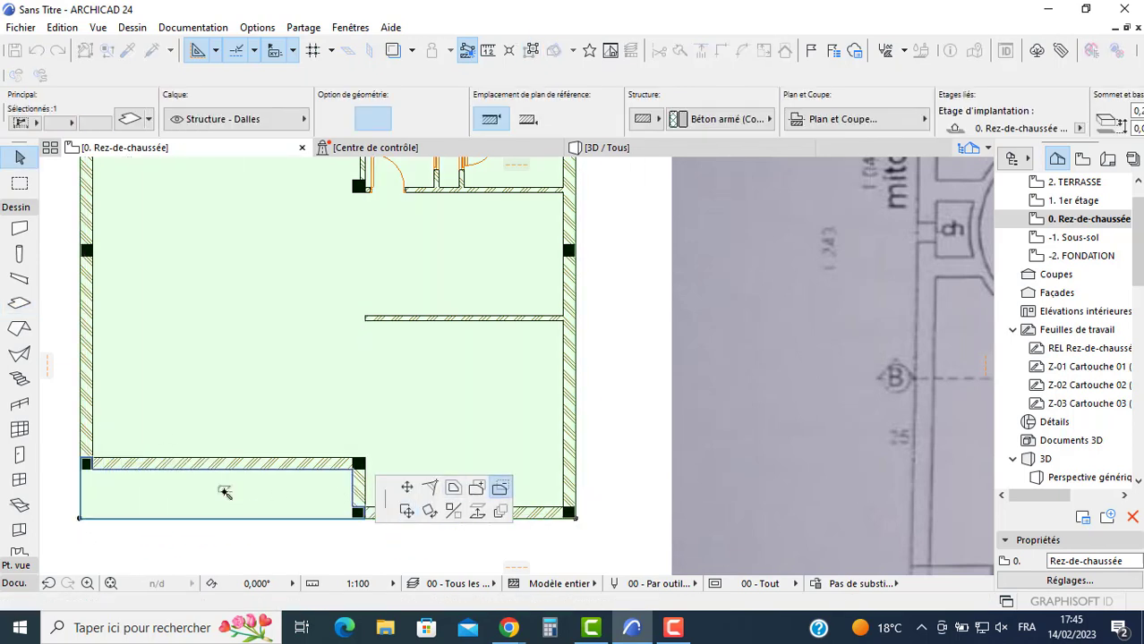
key(Escape)
Step: Add the footprints of the recess's lower column and the lower-left corner column back to the slab, then deselect it
scroll(344, 515, up, 5)
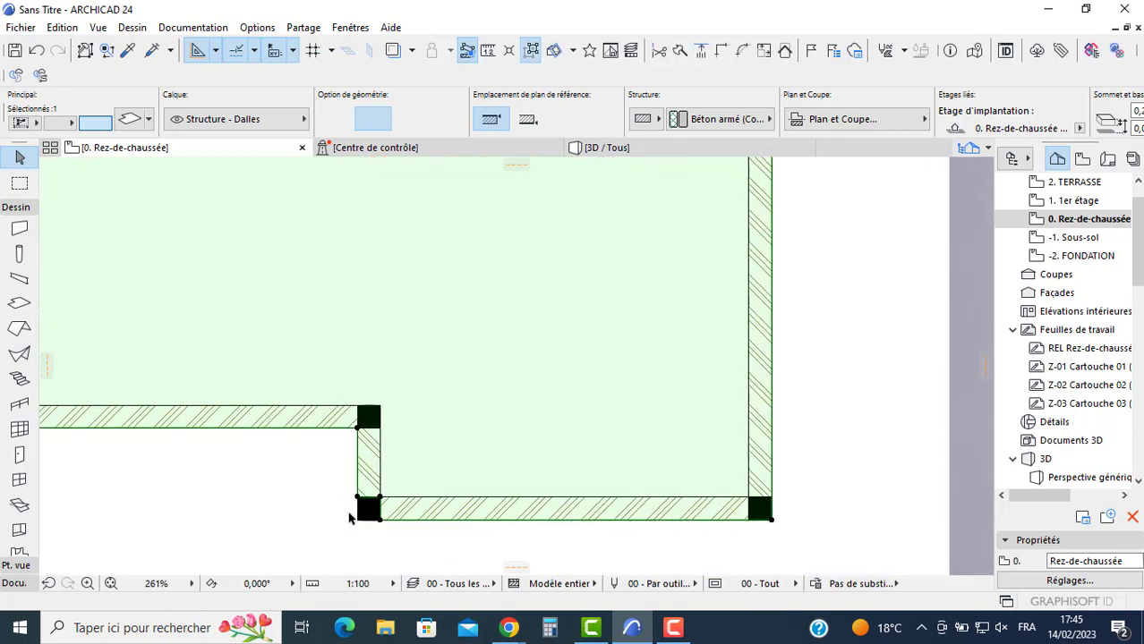
click(366, 483)
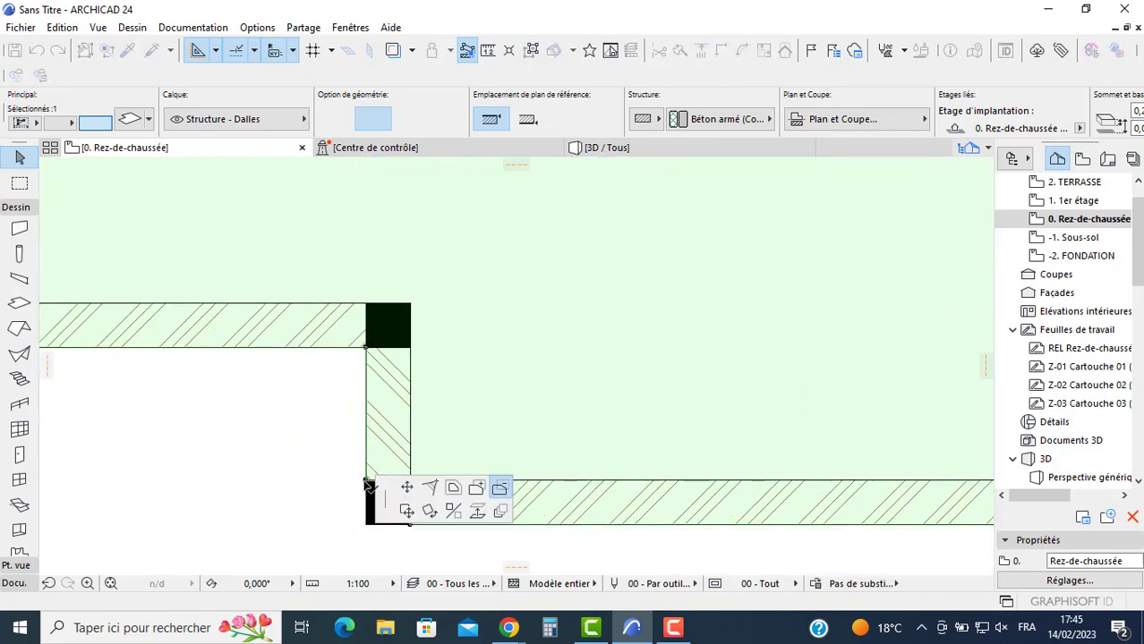
middle_drag(364, 480, 265, 412)
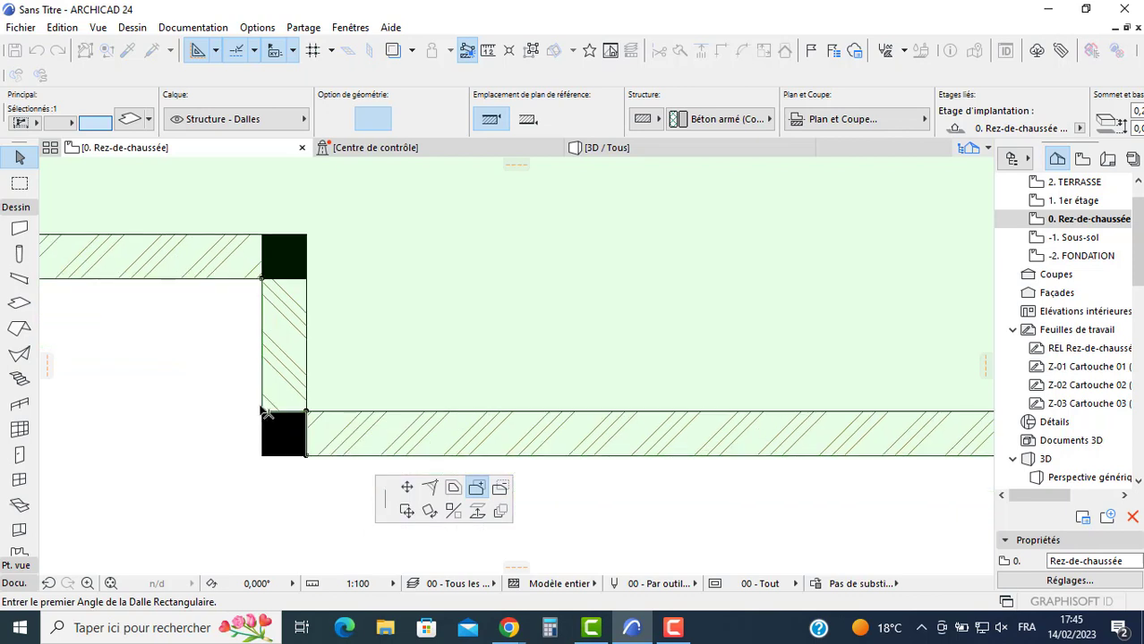
key(Escape)
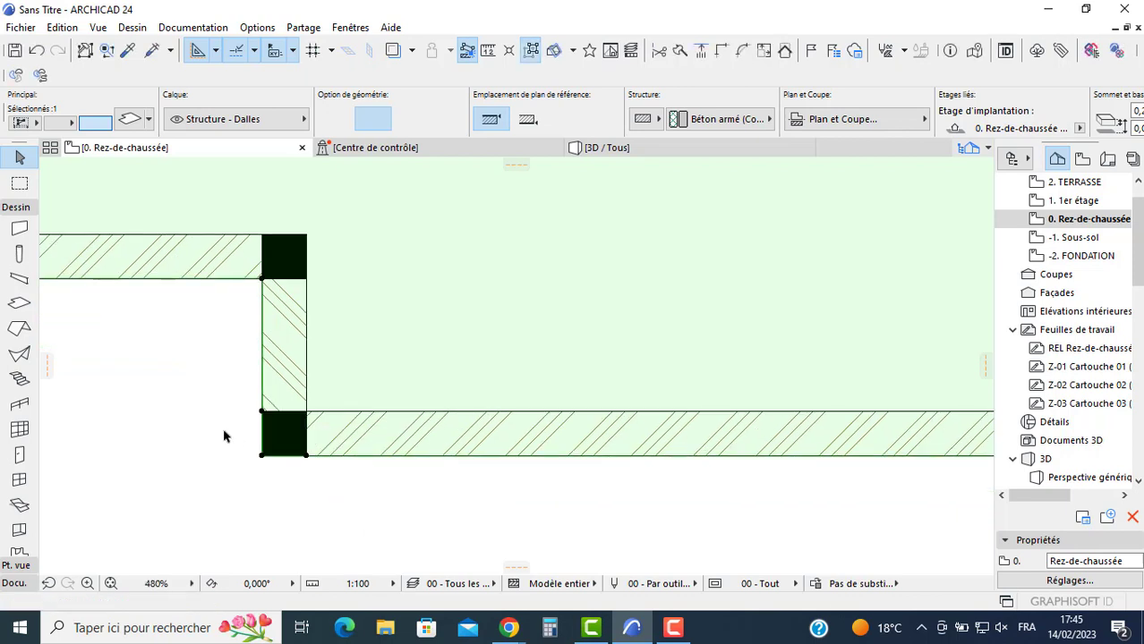
scroll(538, 445, down, 4)
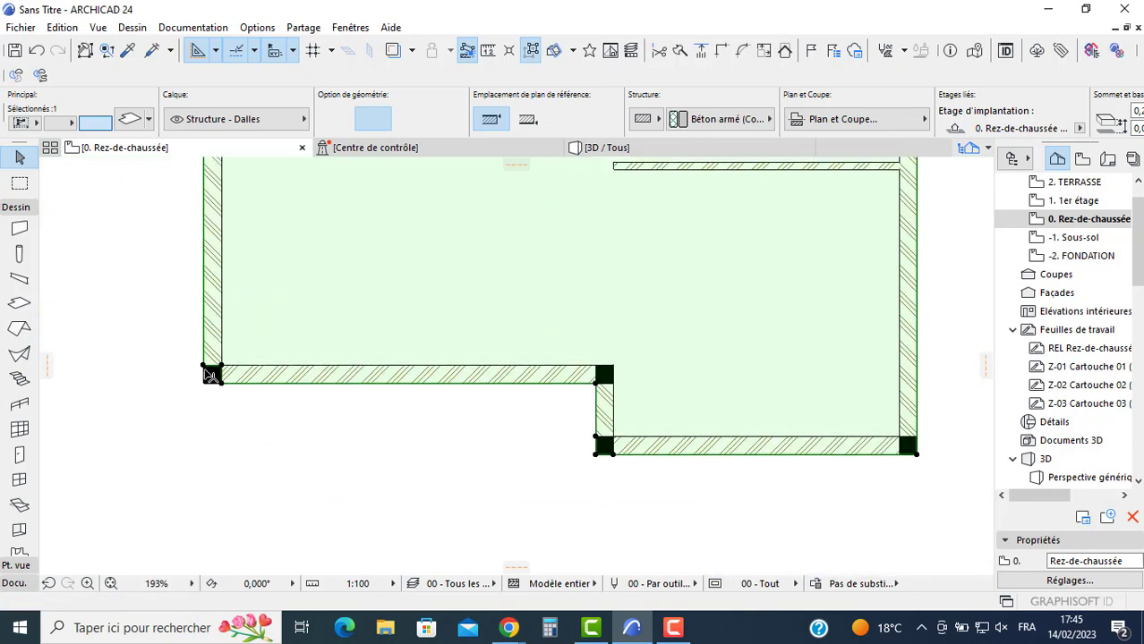
click(208, 373)
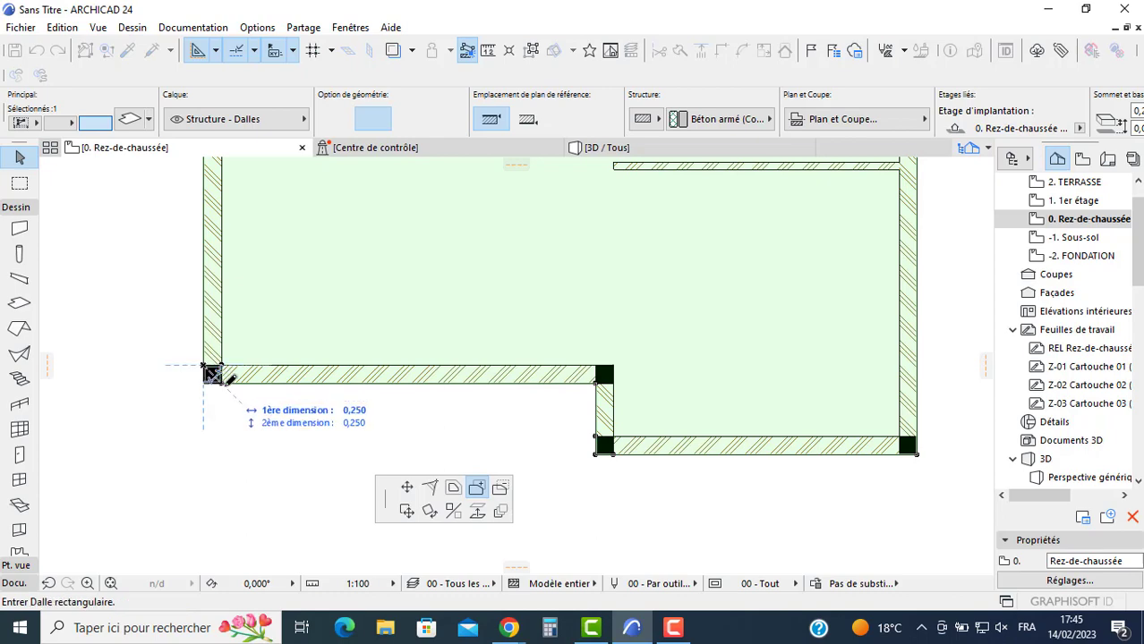
key(Escape)
key(Delete)
Step: Inspect the slab around the stairs in 3D, then display the trace reference in the ground-floor plan
key(F3)
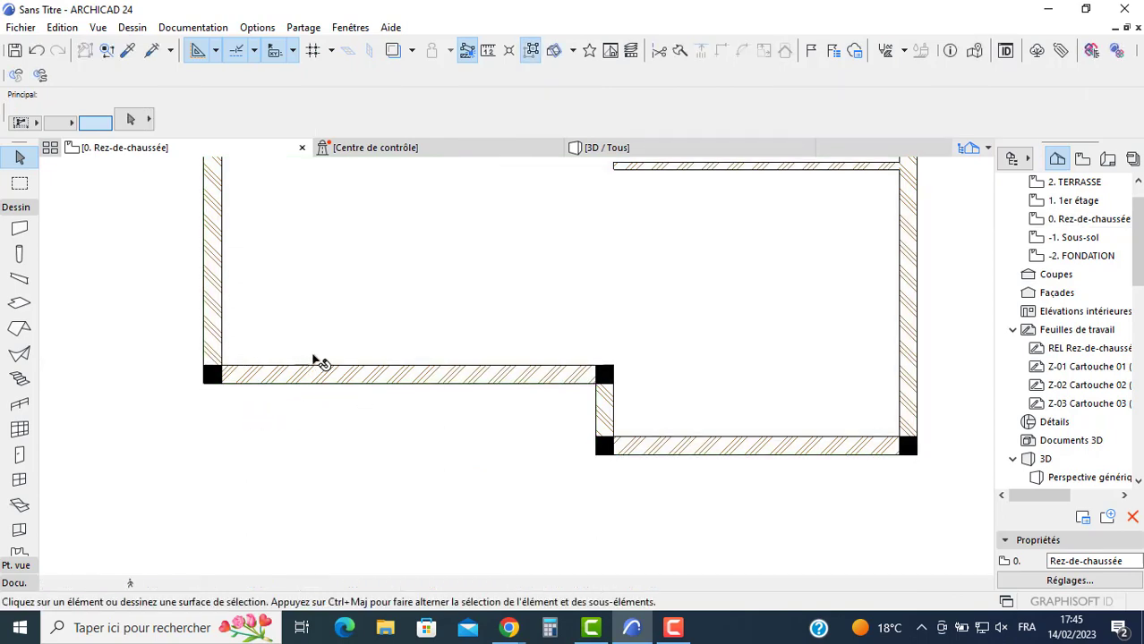
drag(367, 442, 230, 255)
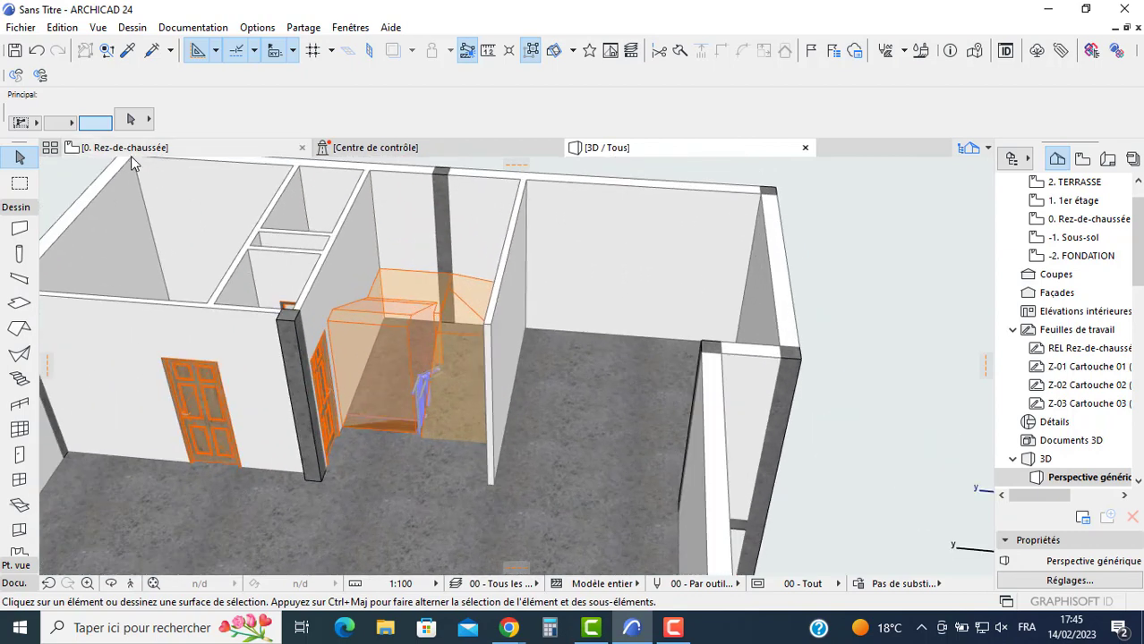
click(125, 147)
scroll(722, 227, down, 3)
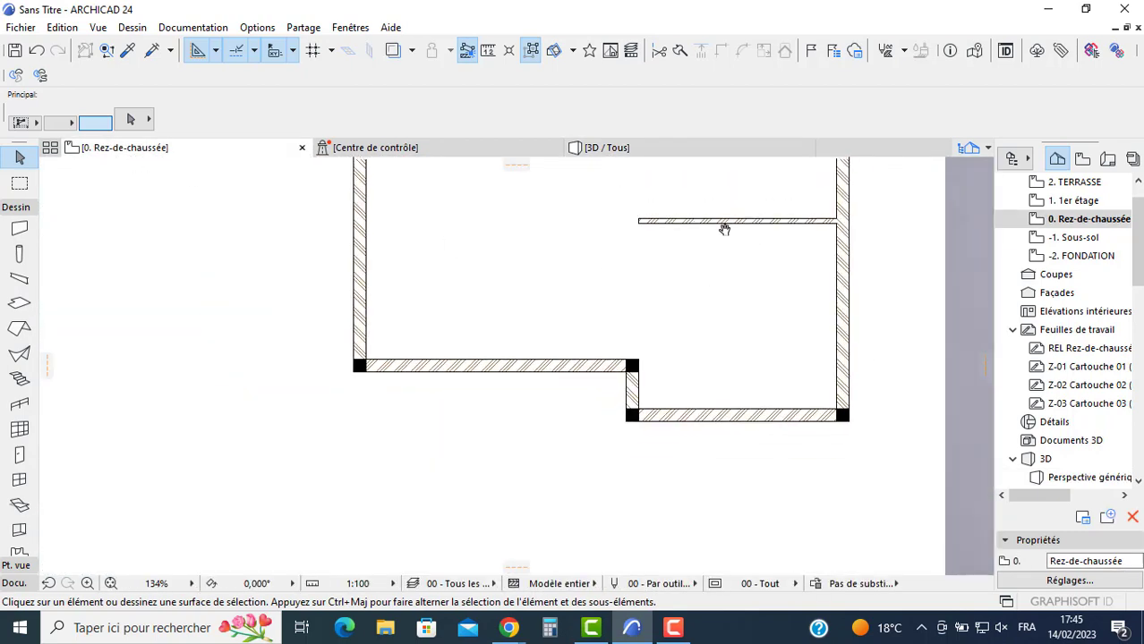
middle_drag(723, 228, 537, 204)
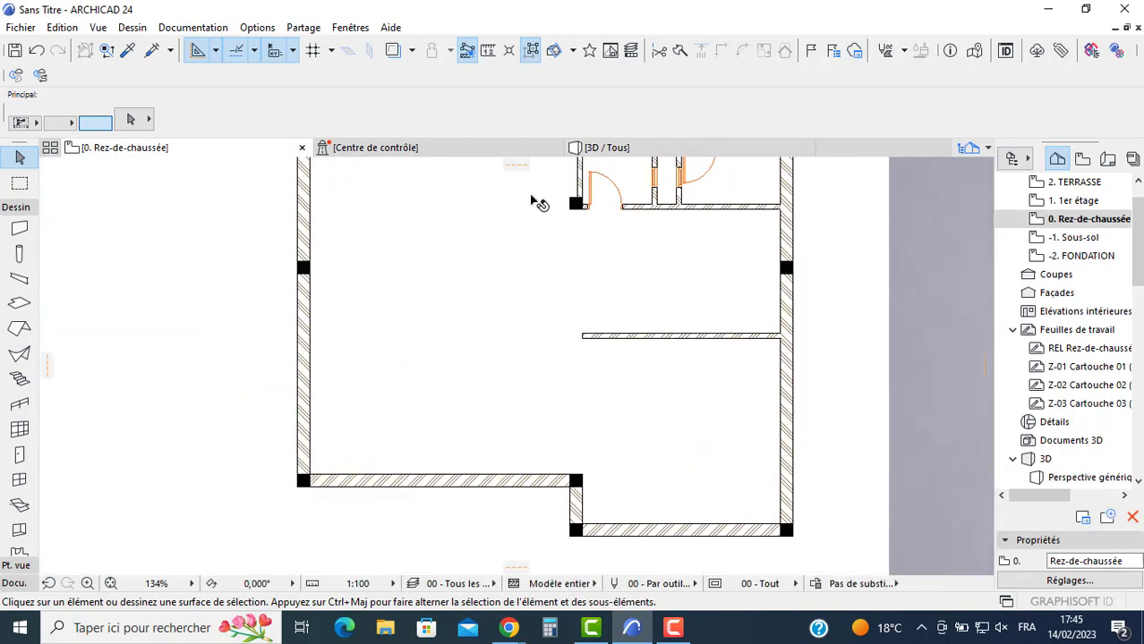
click(398, 51)
scroll(603, 220, up, 1)
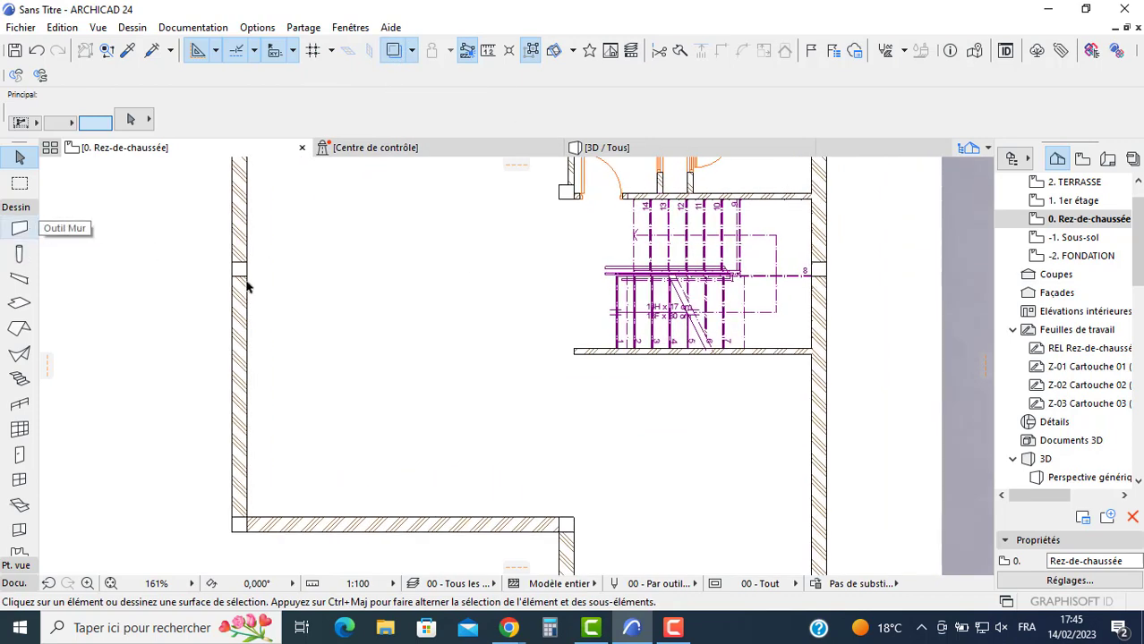
Step: Cut a rectangular stair opening in the slab from the stair's upper-left corner to the right exterior wall beside the lower partition
click(529, 361)
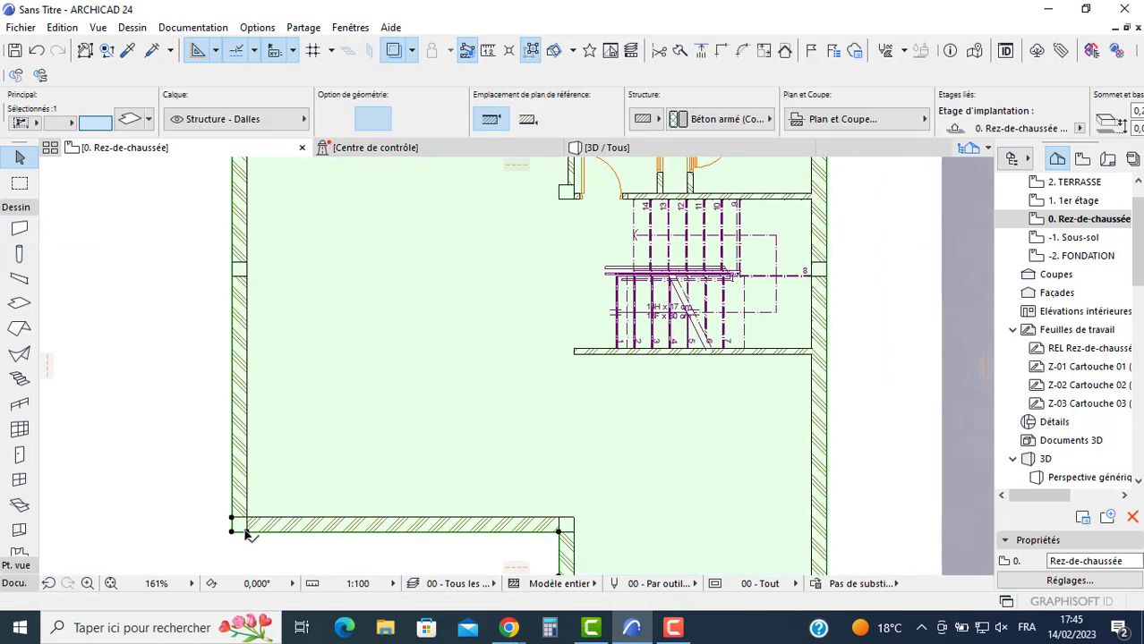
click(247, 532)
click(499, 491)
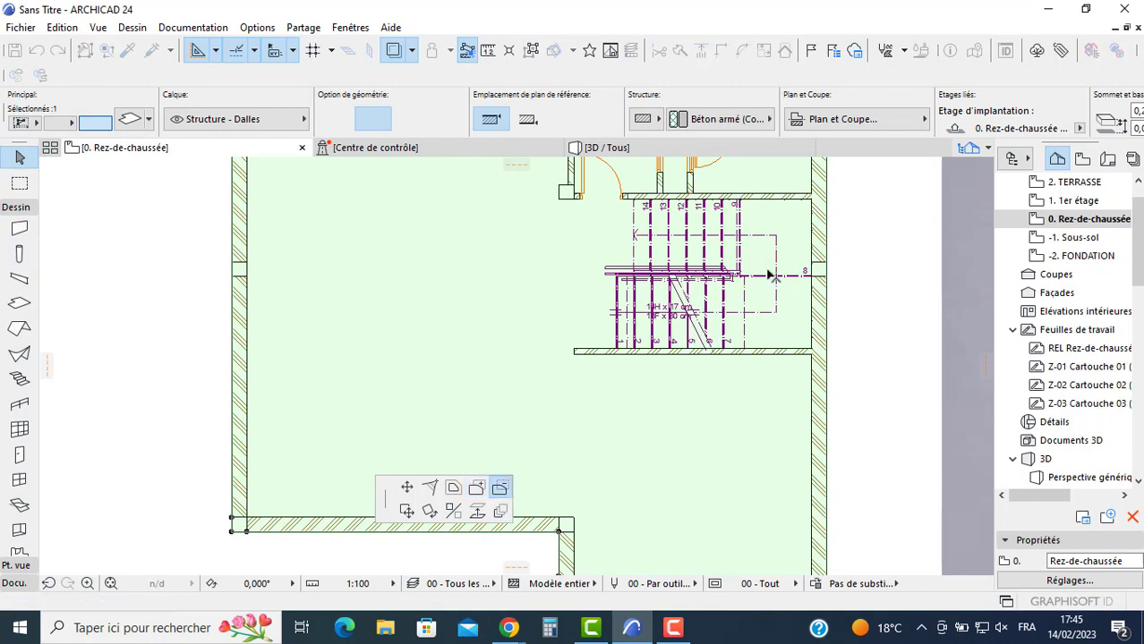
click(633, 199)
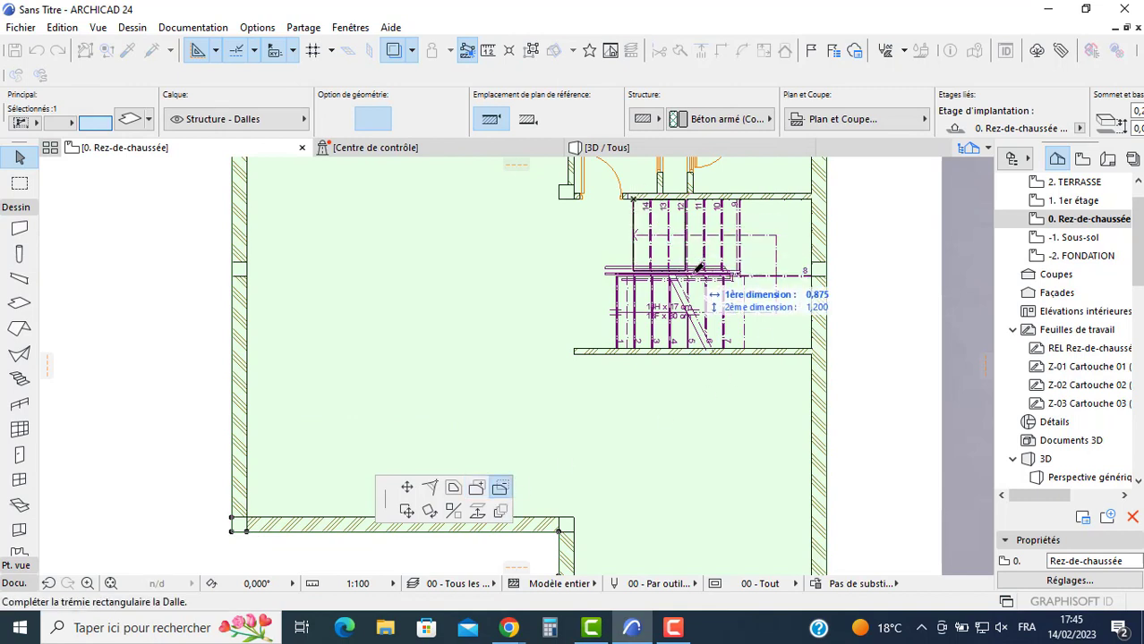
click(817, 341)
key(Escape)
Step: Set the 3D view's model view option to 04 - Exécution and inspect the stair opening in the slab
click(606, 149)
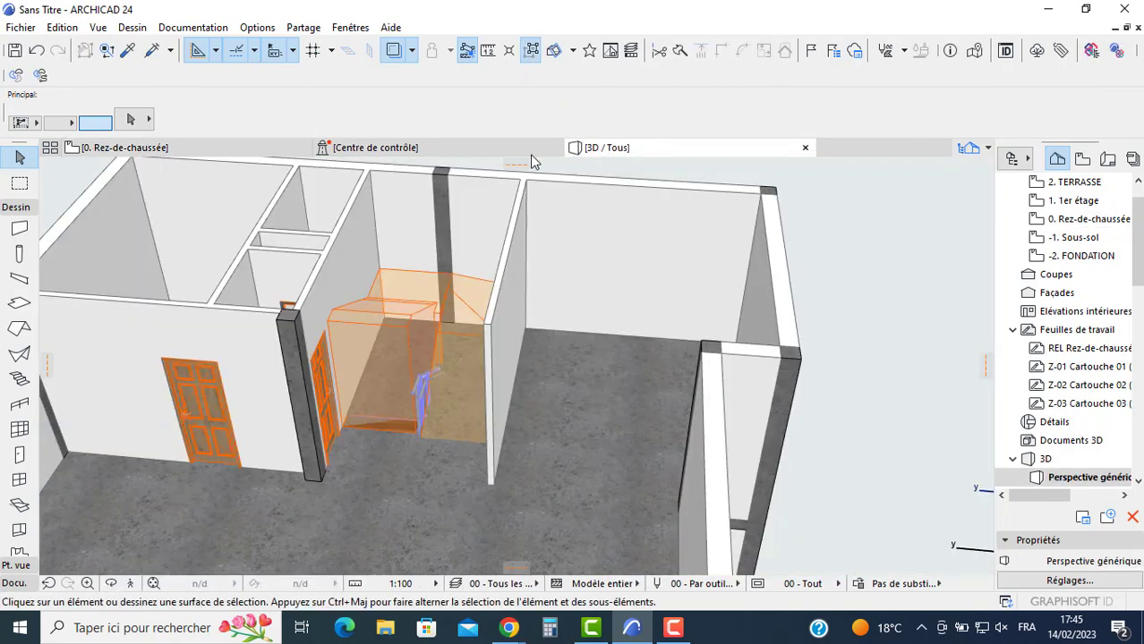
click(775, 585)
click(895, 550)
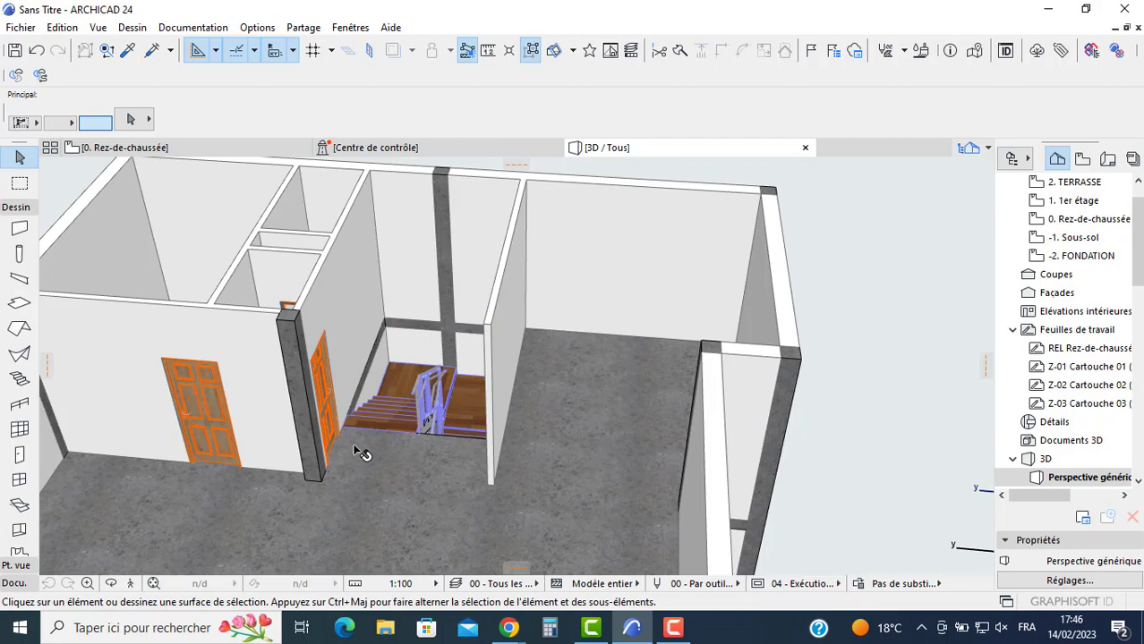
shift+middle_drag(362, 454, 478, 447)
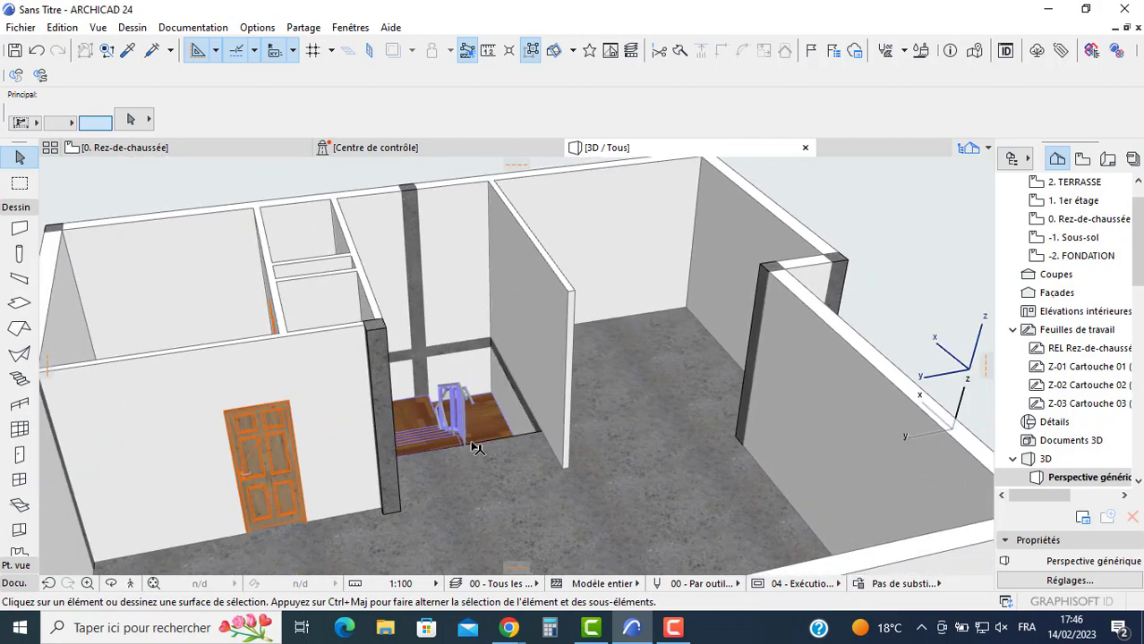
scroll(477, 448, up, 5)
scroll(206, 260, down, 2)
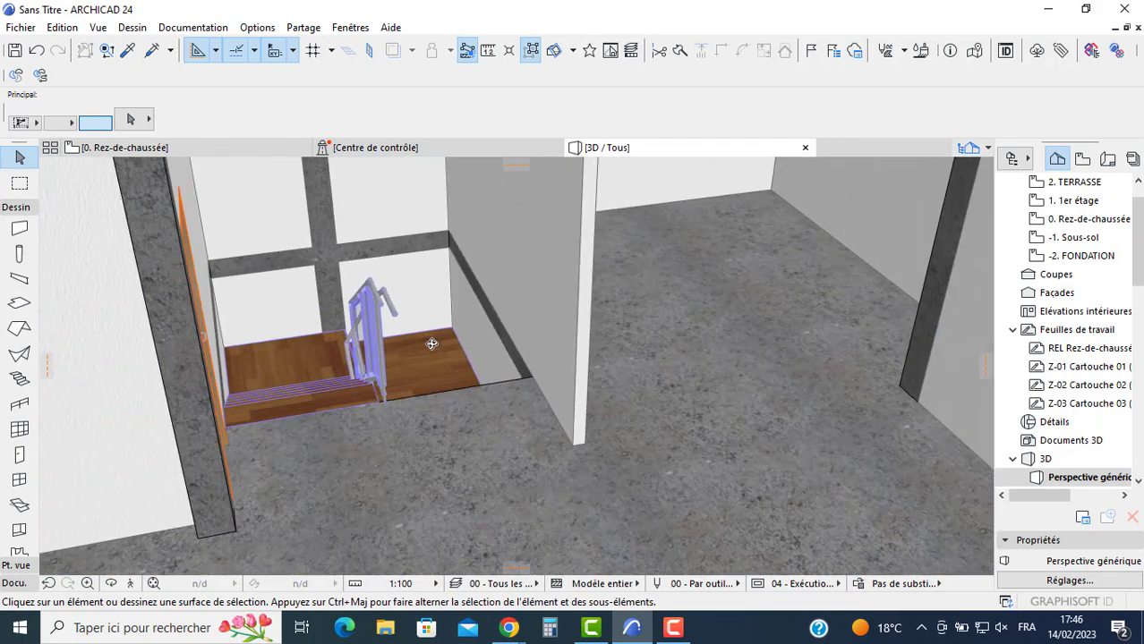
Step: Set the sill height of both duct windows in the small rooms beside the stairs to 2,400 and deselect them
shift+middle_drag(431, 342, 242, 288)
shift+middle_drag(376, 288, 493, 461)
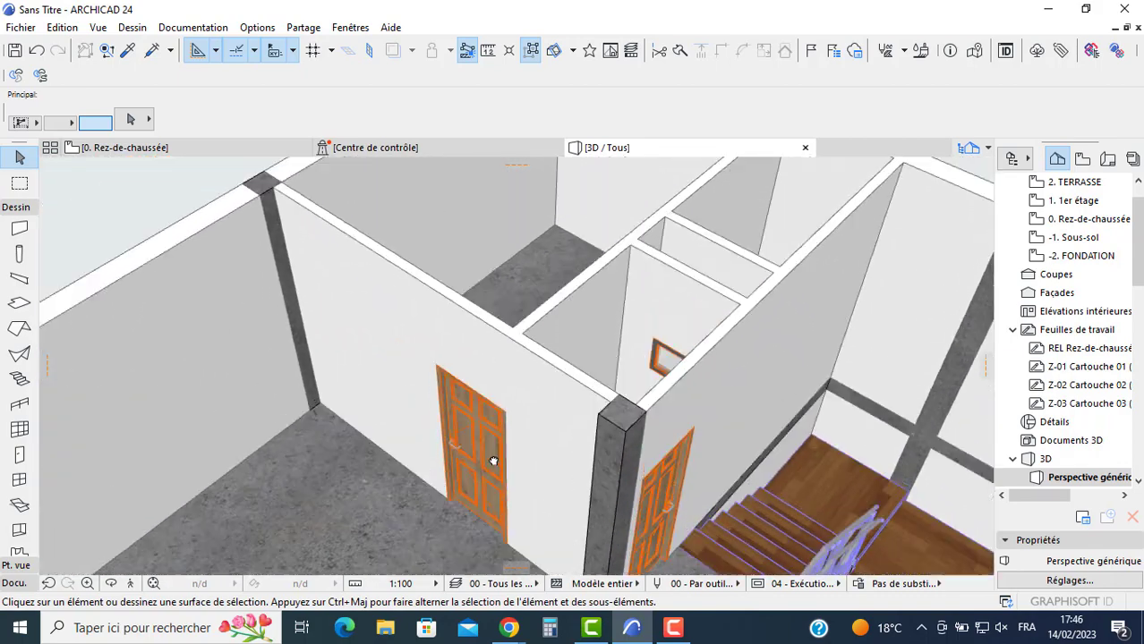
scroll(569, 380, up, 4)
shift+middle_drag(605, 429, 637, 471)
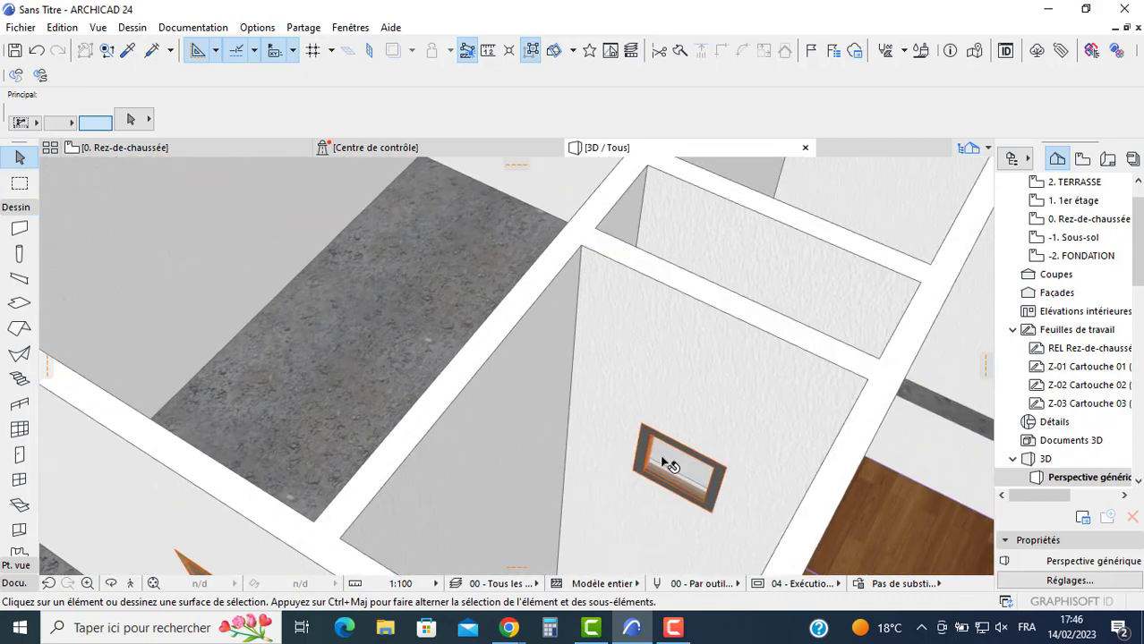
click(667, 464)
shift+middle_drag(730, 339, 684, 384)
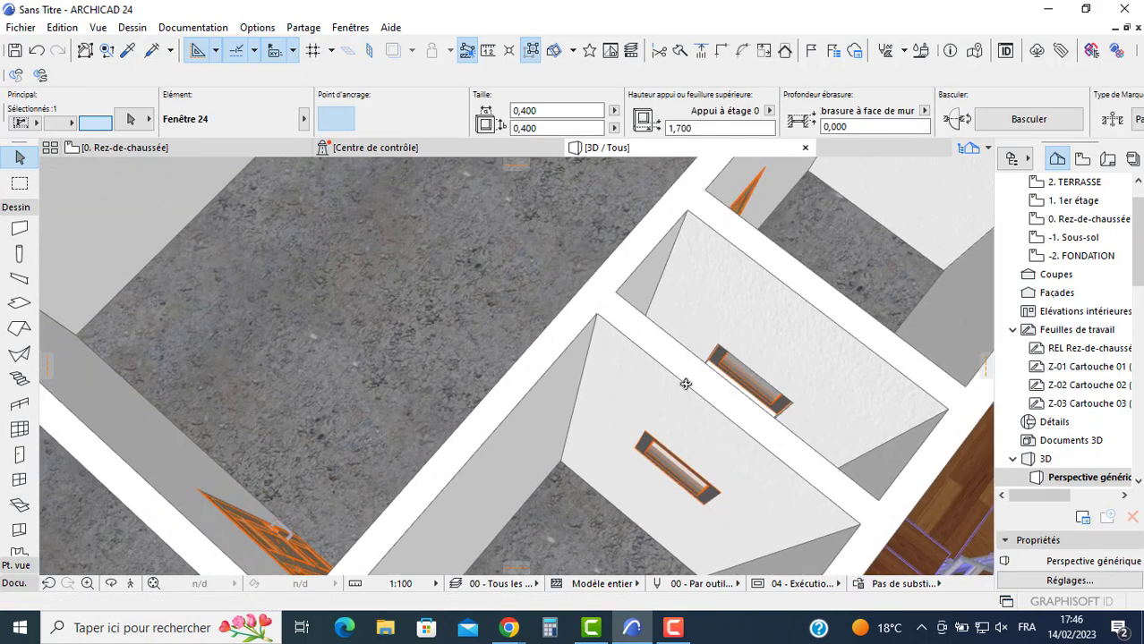
shift+click(751, 376)
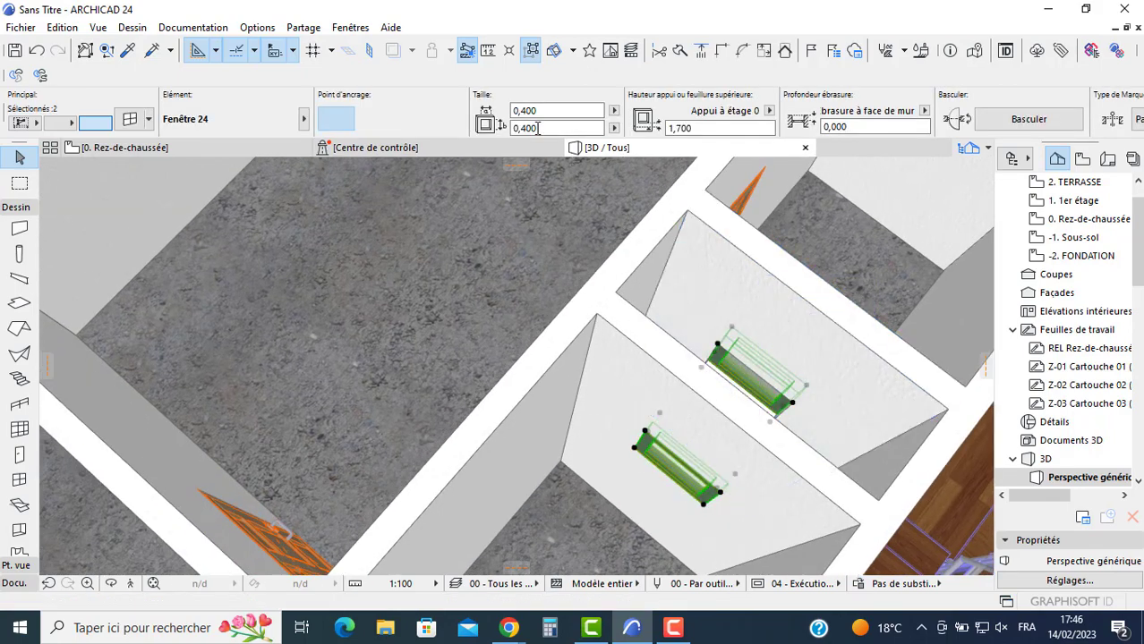
click(696, 128)
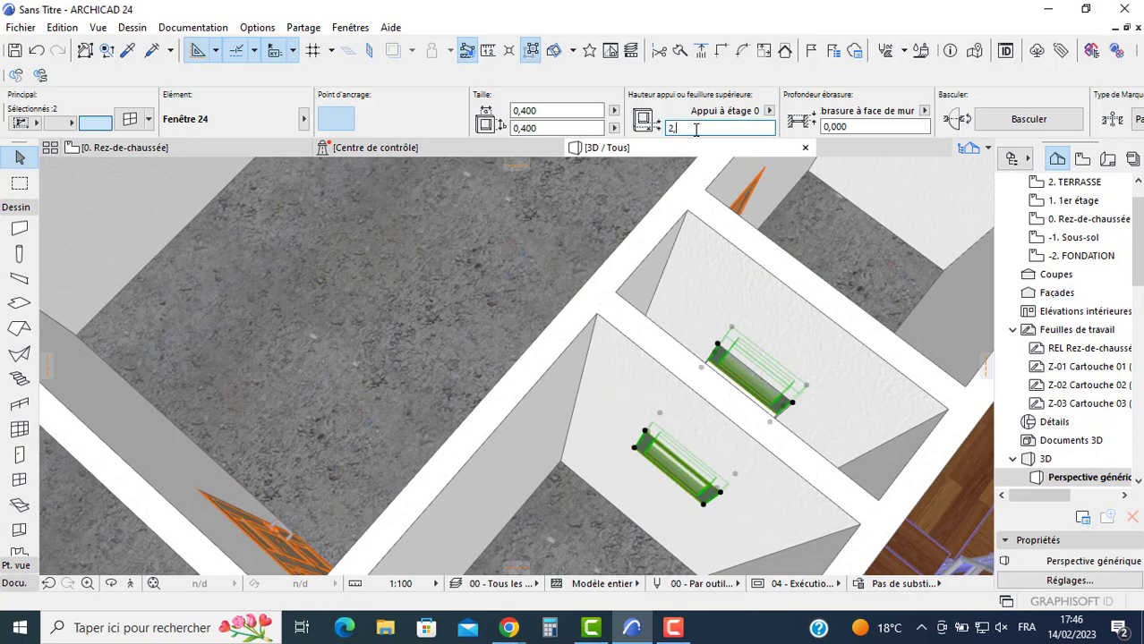
text(2,4)
key(Return)
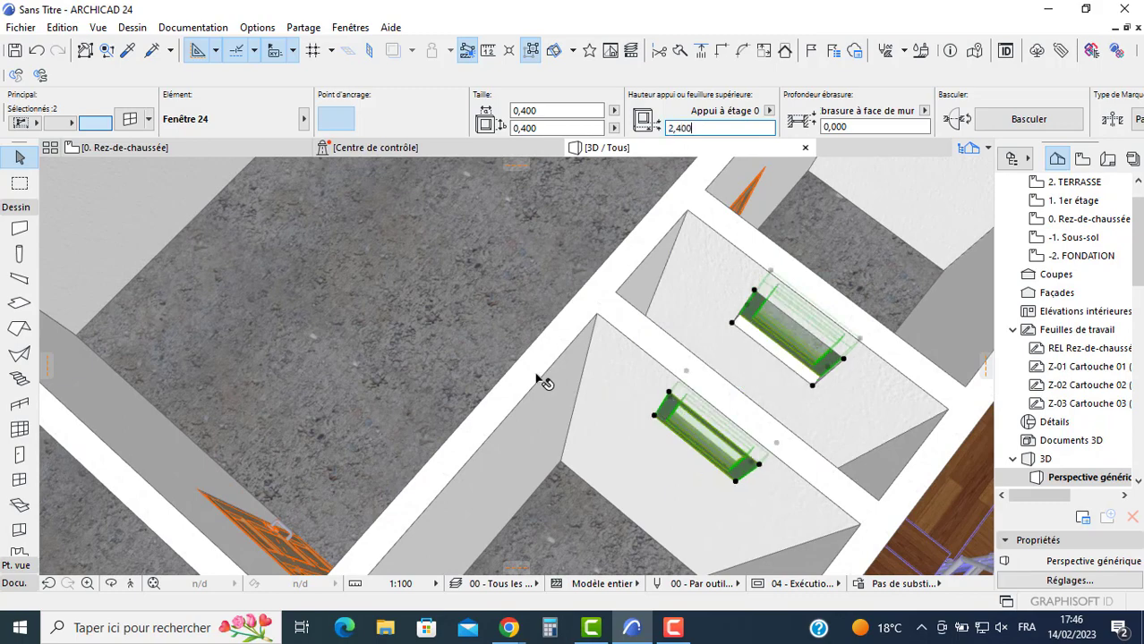
key(Escape)
Step: Return to the ground-floor plan and compare the scanned plan's terrace walls, entrance steps and dimensions with the modelled lower walls and recess
shift+middle_drag(686, 431, 272, 174)
scroll(350, 257, down, 3)
shift+middle_drag(350, 257, 191, 218)
click(169, 148)
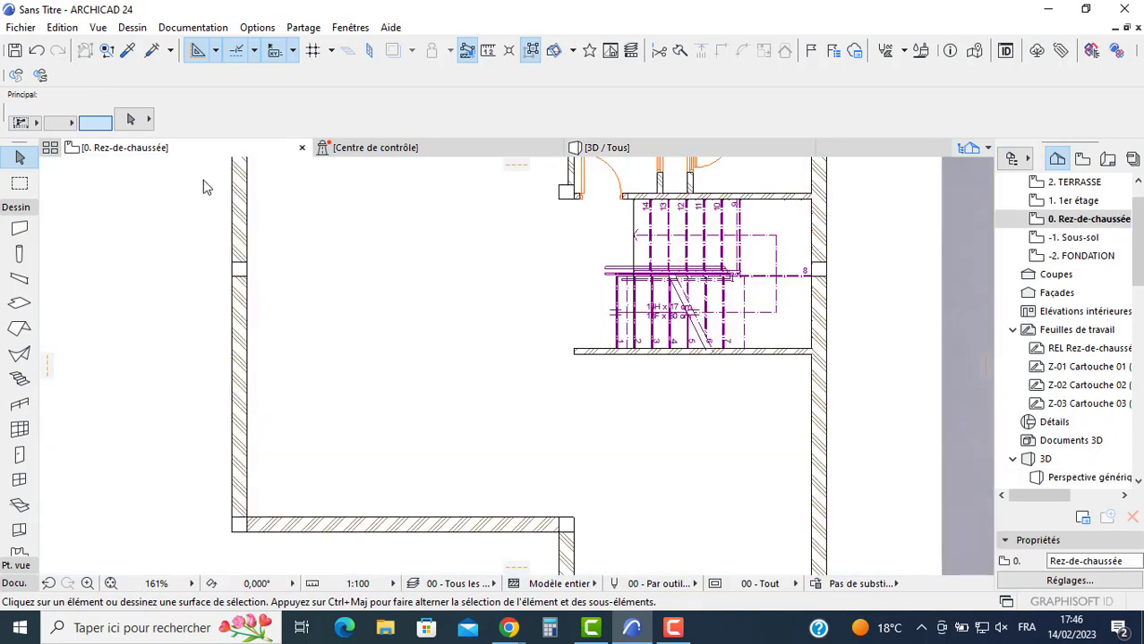
scroll(412, 313, down, 6)
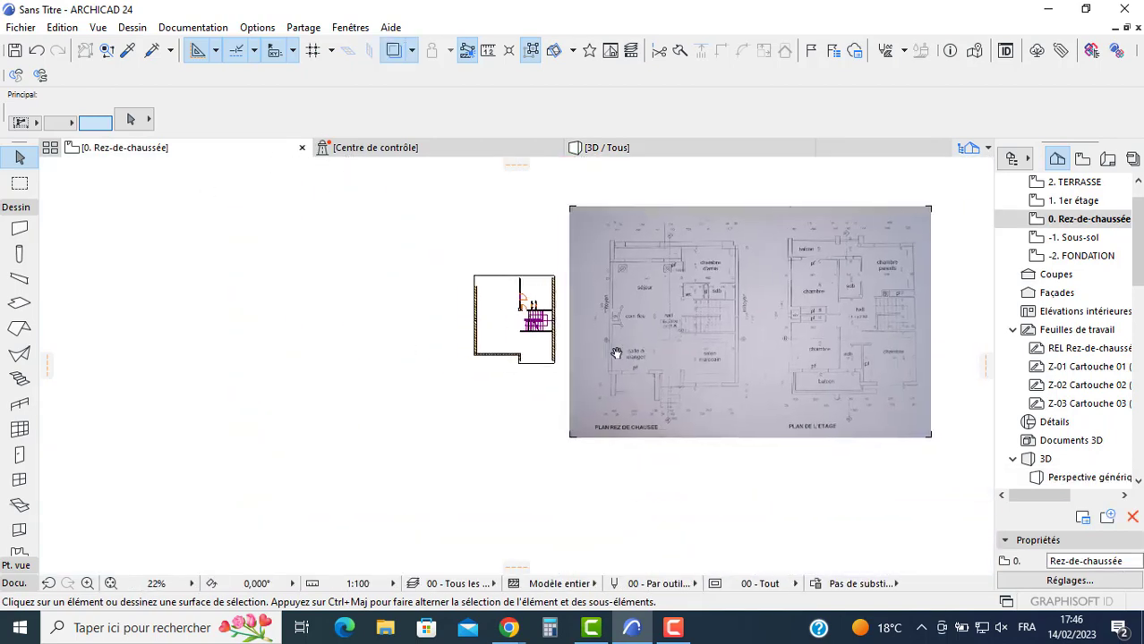
scroll(730, 389, up, 2)
scroll(731, 389, up, 4)
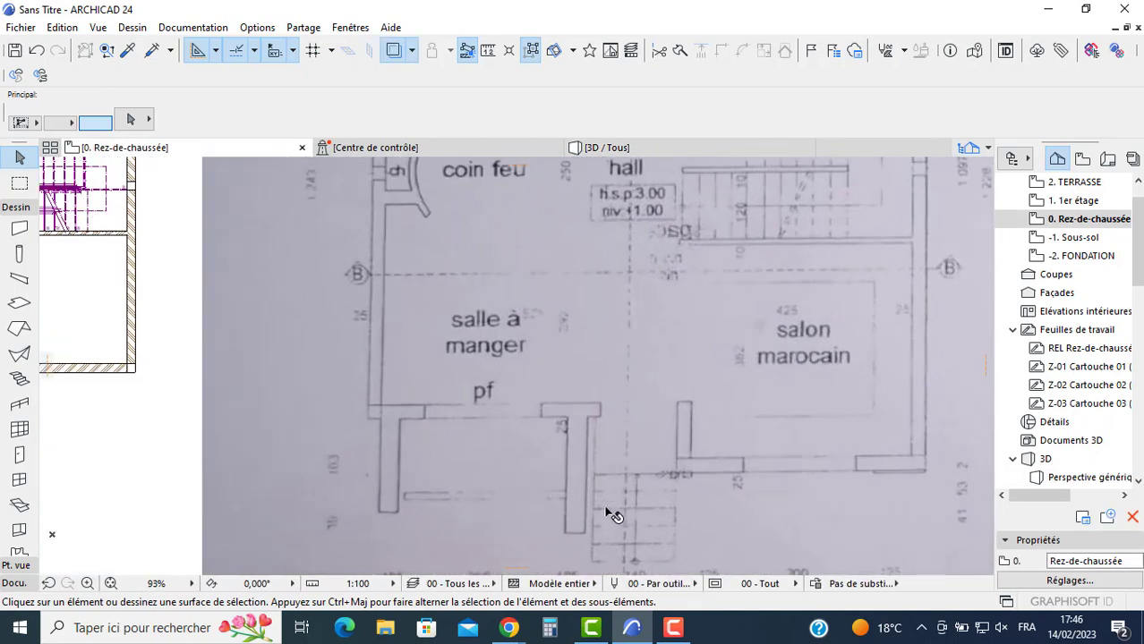
scroll(442, 409, down, 1)
middle_drag(442, 409, 552, 376)
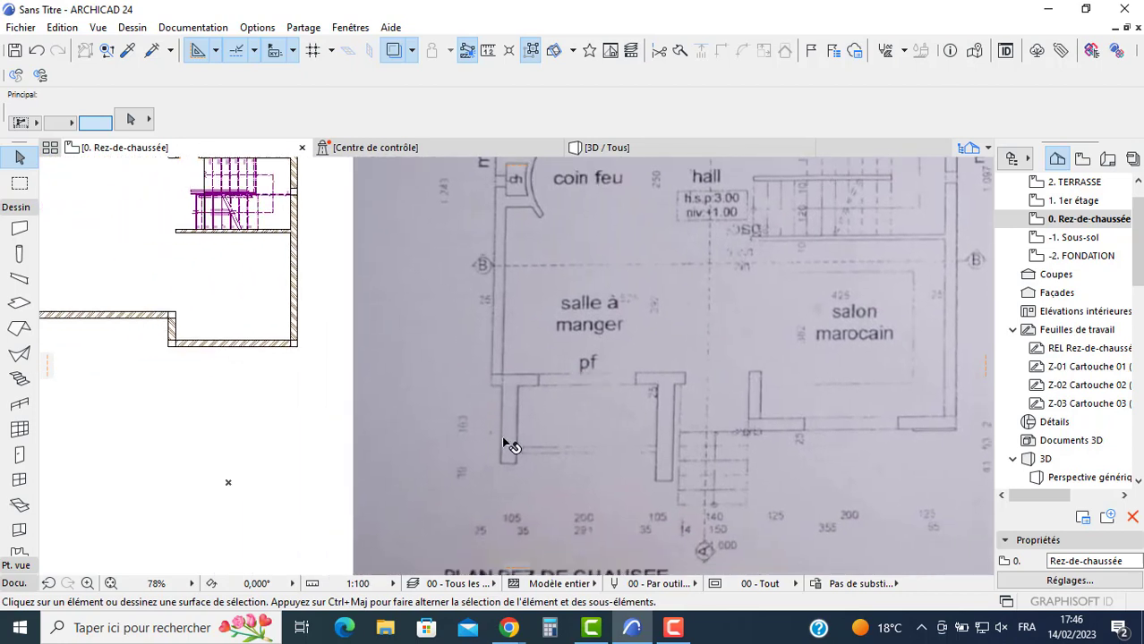
middle_drag(424, 371, 716, 374)
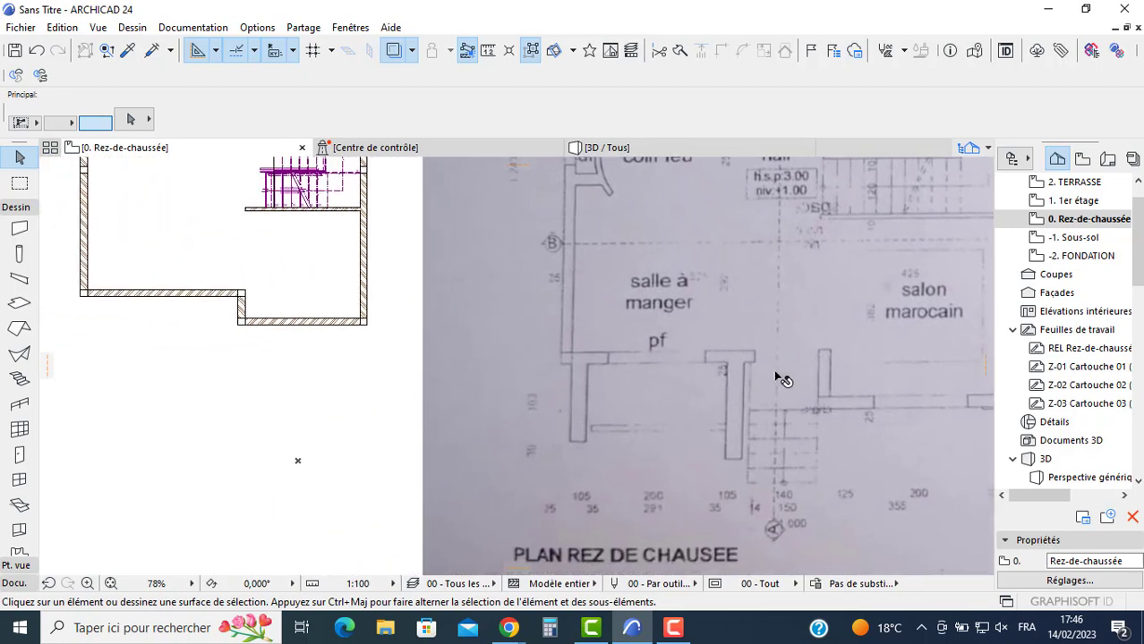
scroll(736, 410, up, 5)
scroll(729, 373, down, 4)
middle_drag(215, 338, 457, 335)
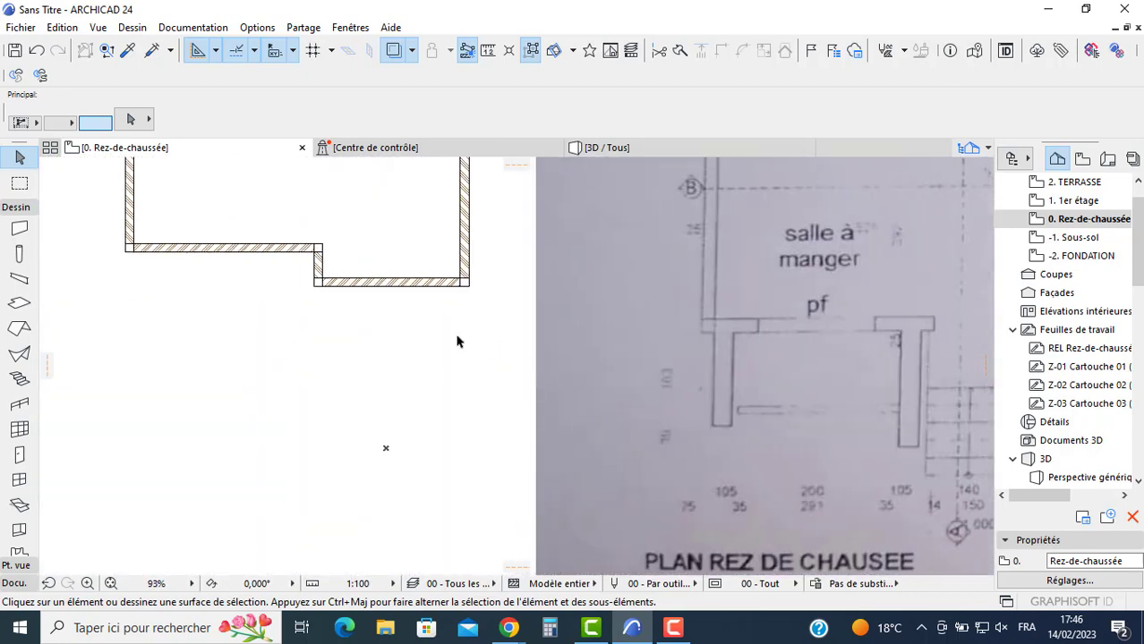
middle_drag(799, 352, 562, 335)
scroll(799, 440, up, 4)
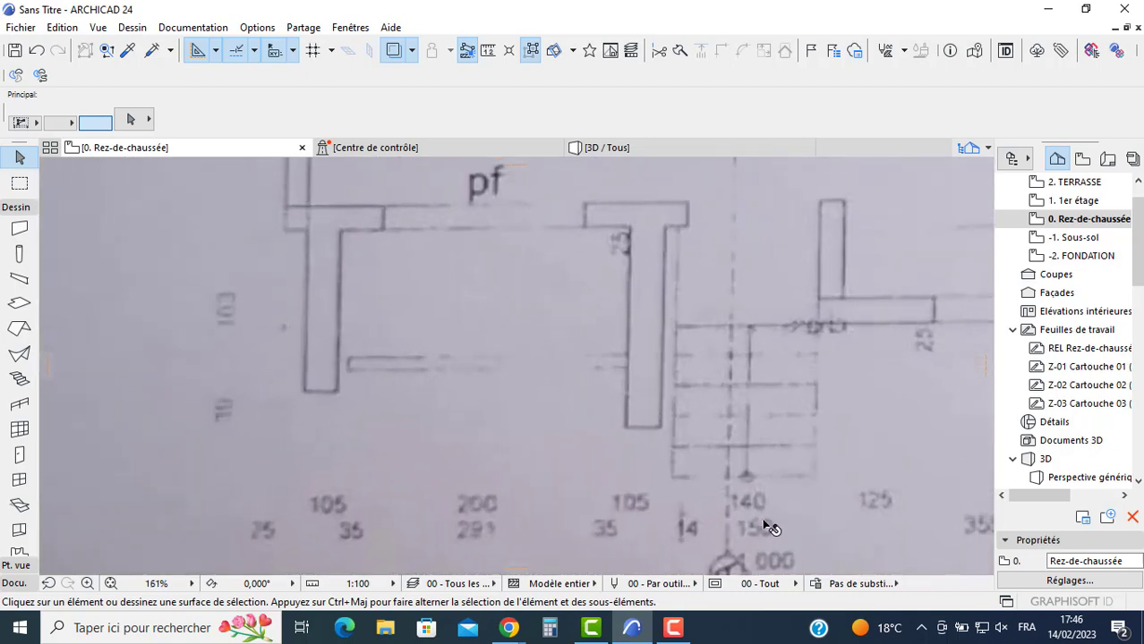
scroll(537, 392, down, 3)
middle_drag(271, 378, 471, 389)
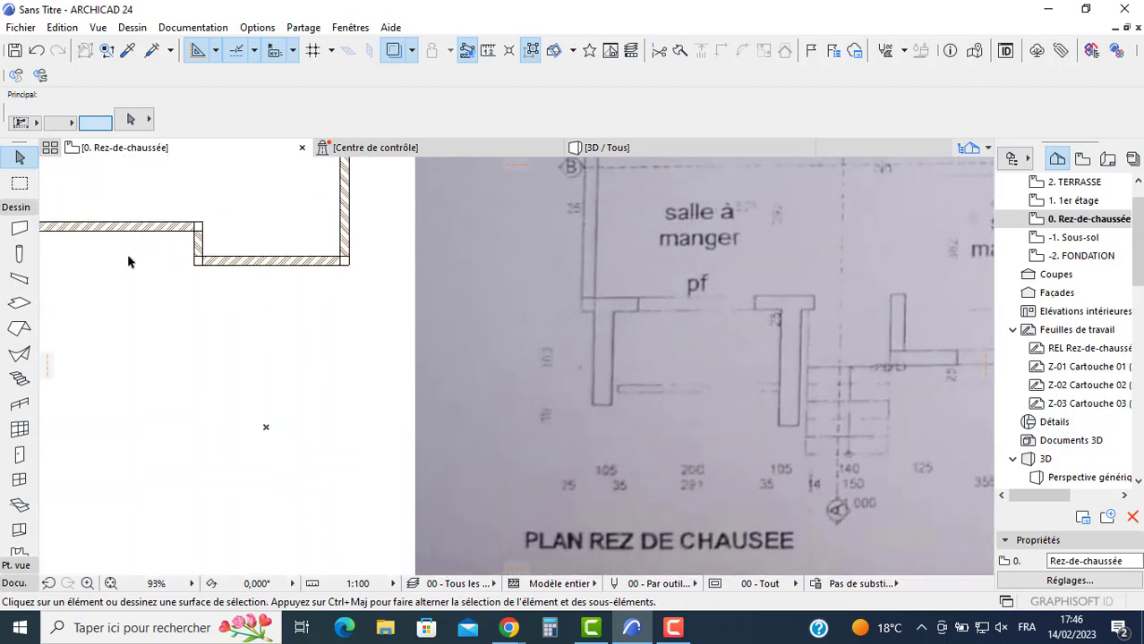
scroll(131, 257, up, 4)
click(277, 231)
click(245, 229)
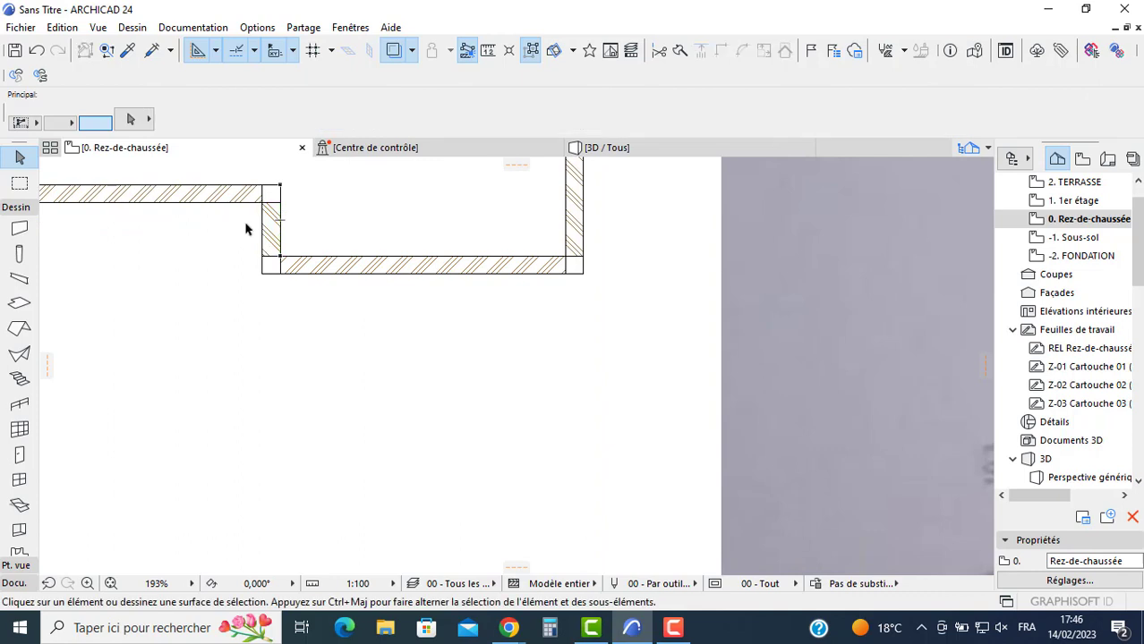
Step: Copy the short wall at the facade's step about 1.7 m horizontally to the left, along the dining-side facade
click(278, 222)
click(292, 222)
click(268, 231)
click(267, 225)
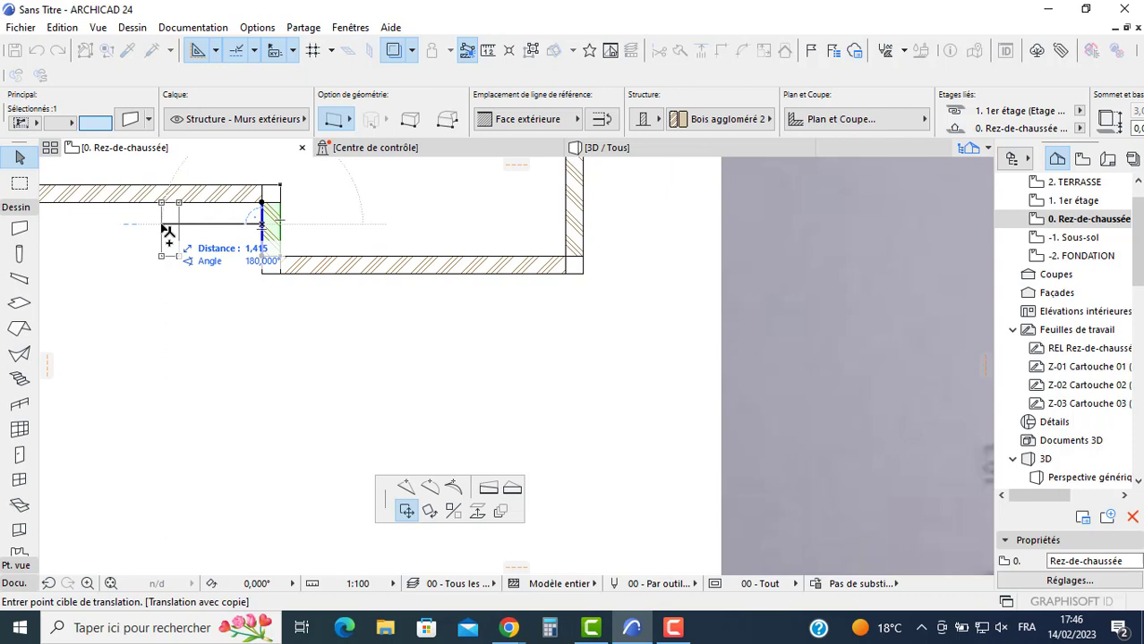
text(1)
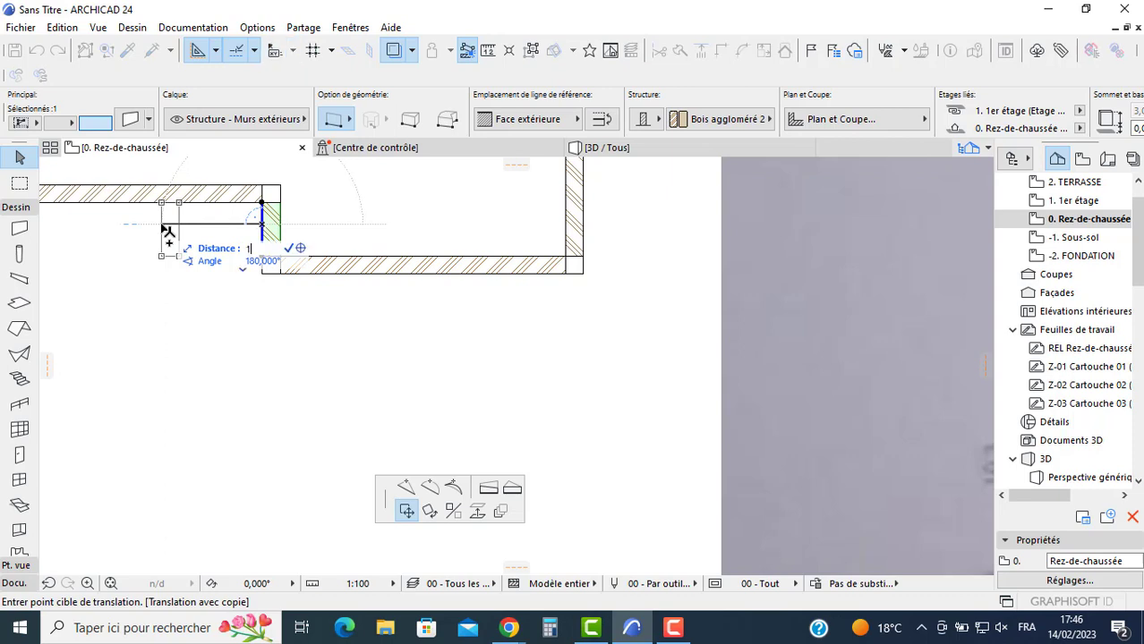
text(,7)
key(Return)
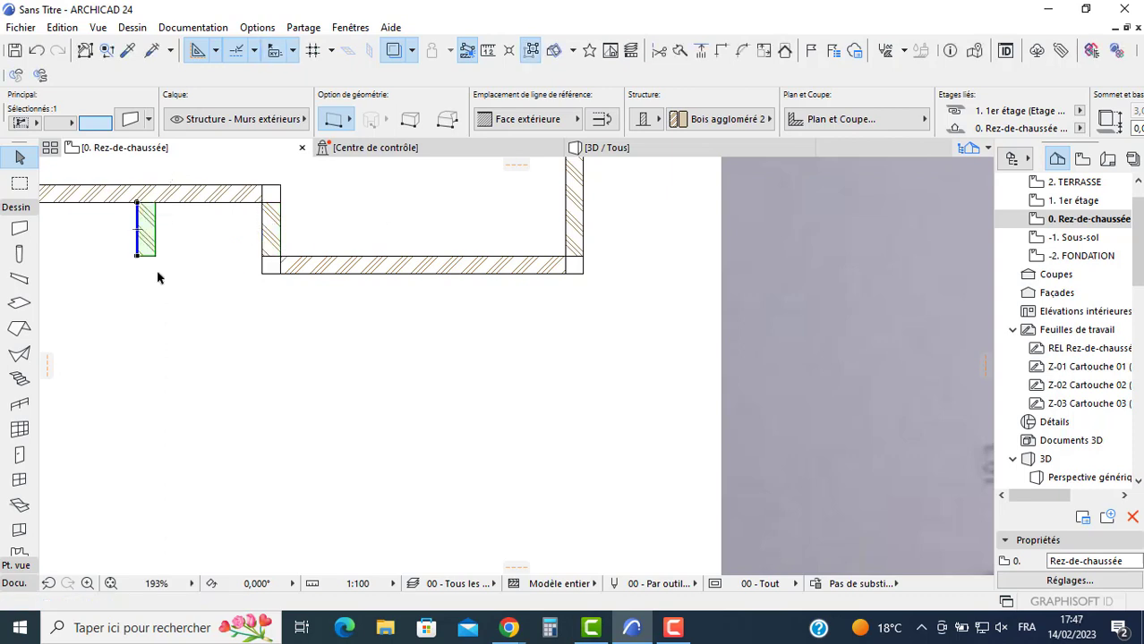
Step: Stretch the free end of the copied wall straight outward so the wall is 1.4 m long
scroll(267, 285, down, 3)
scroll(242, 264, up, 2)
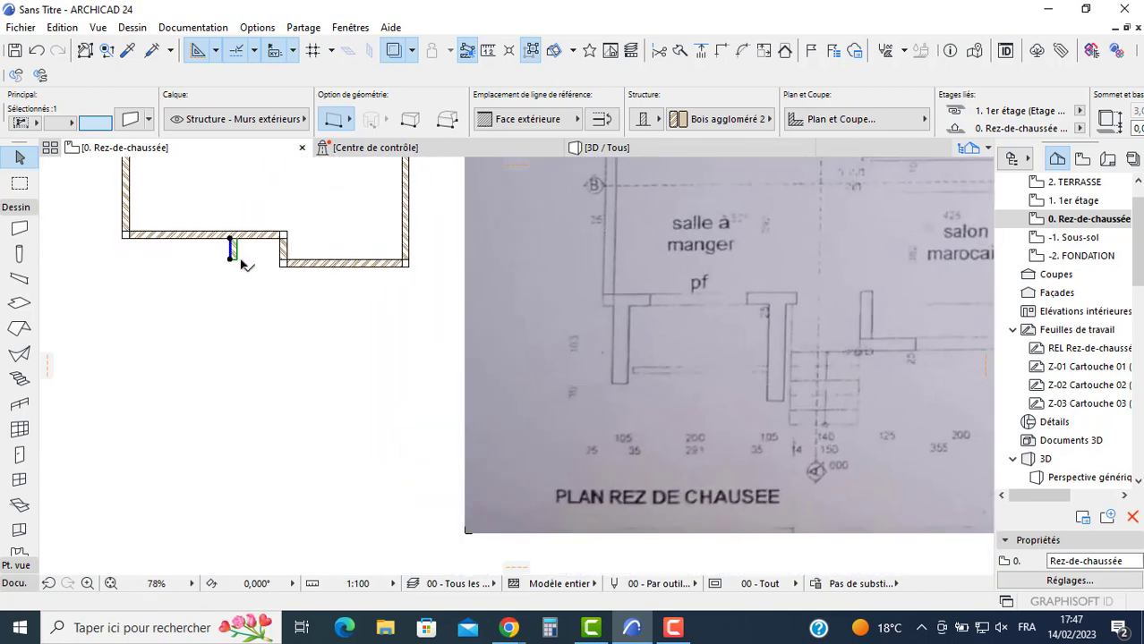
click(230, 261)
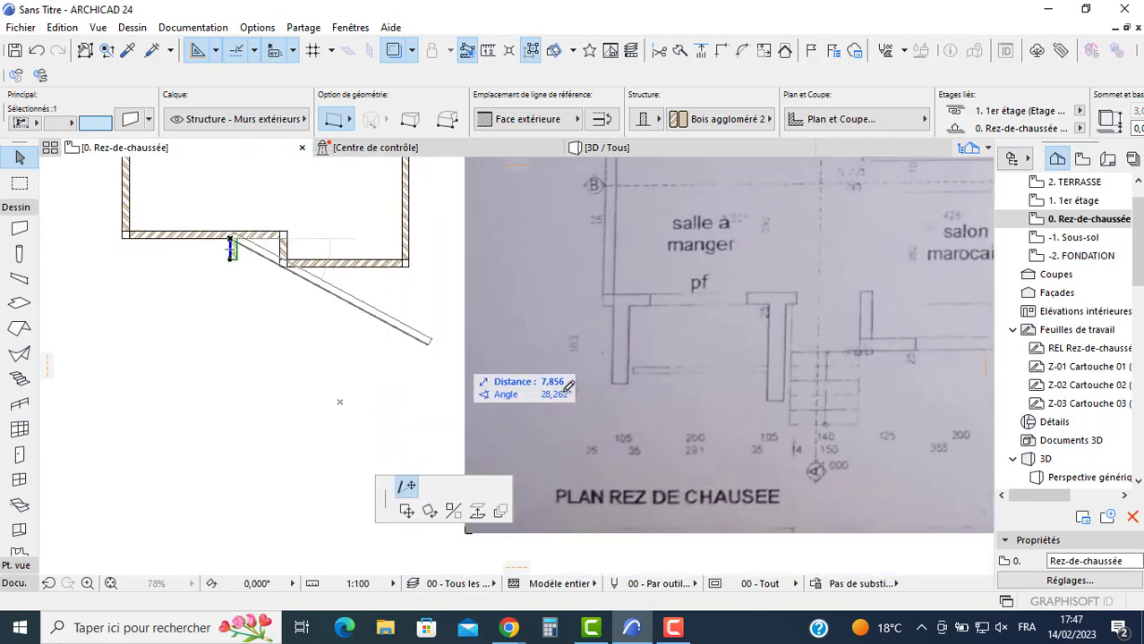
scroll(611, 387, up, 2)
scroll(598, 347, up, 2)
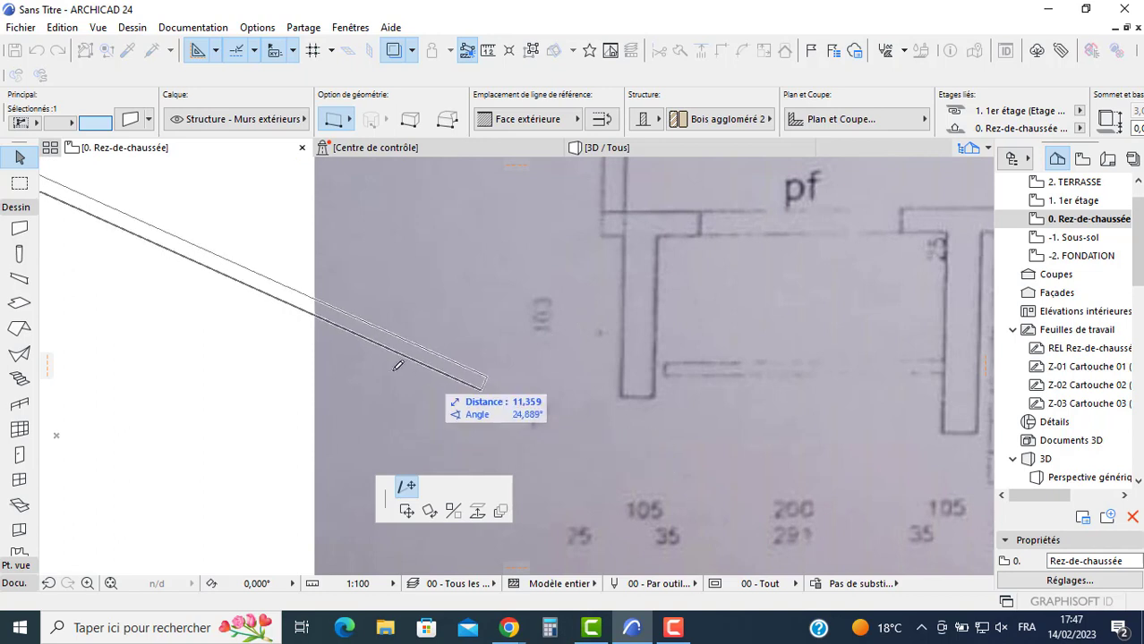
scroll(377, 365, down, 2)
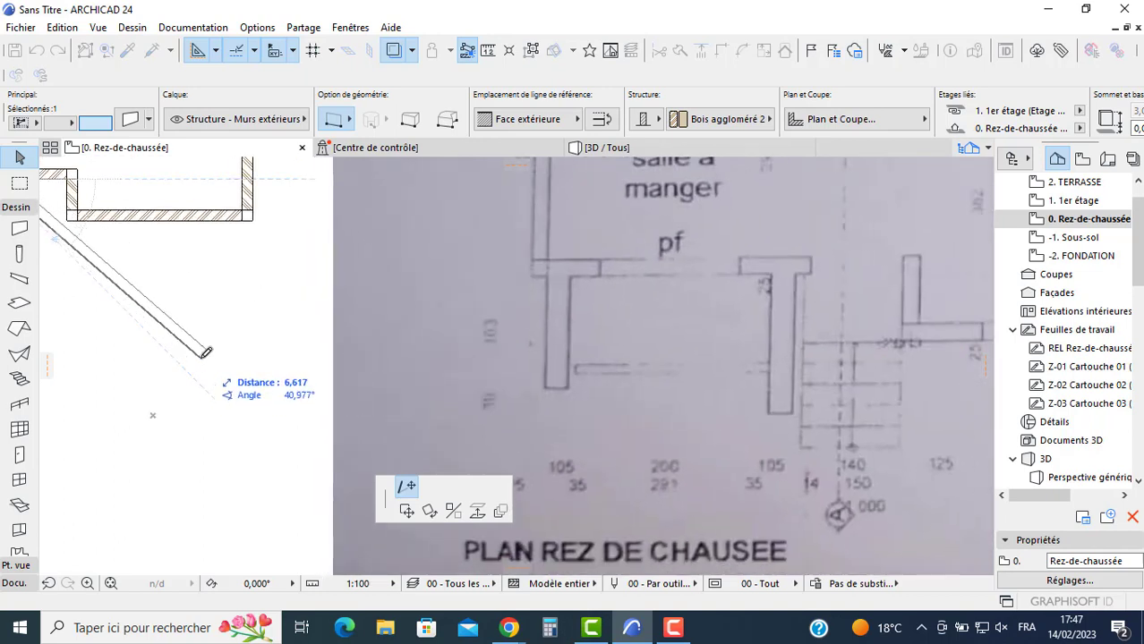
middle_drag(208, 359, 329, 352)
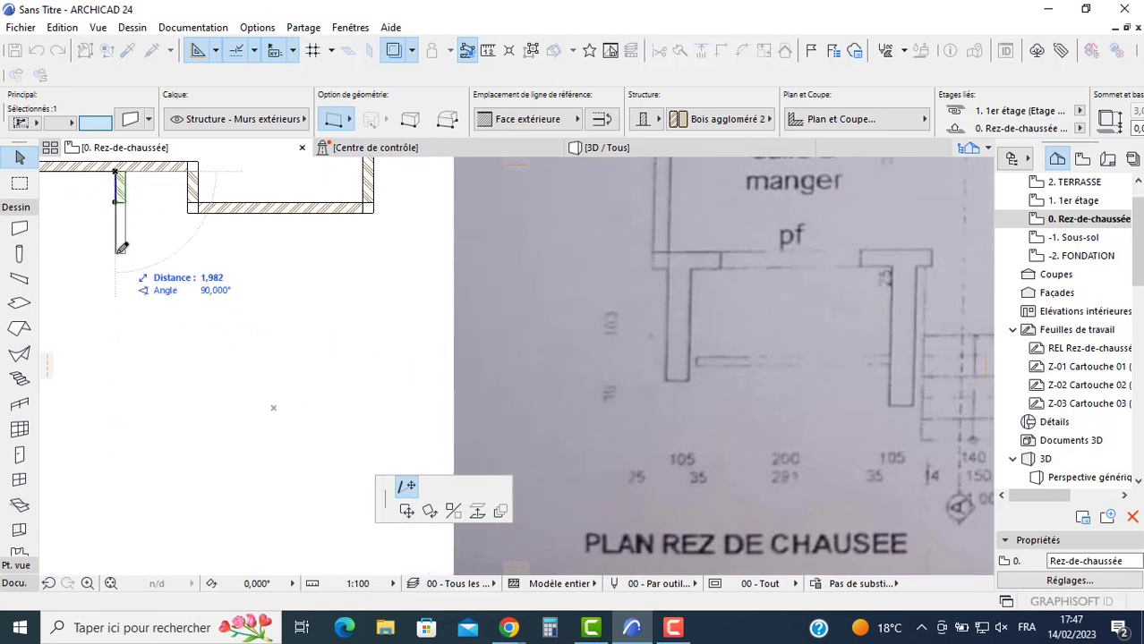
text(1,)
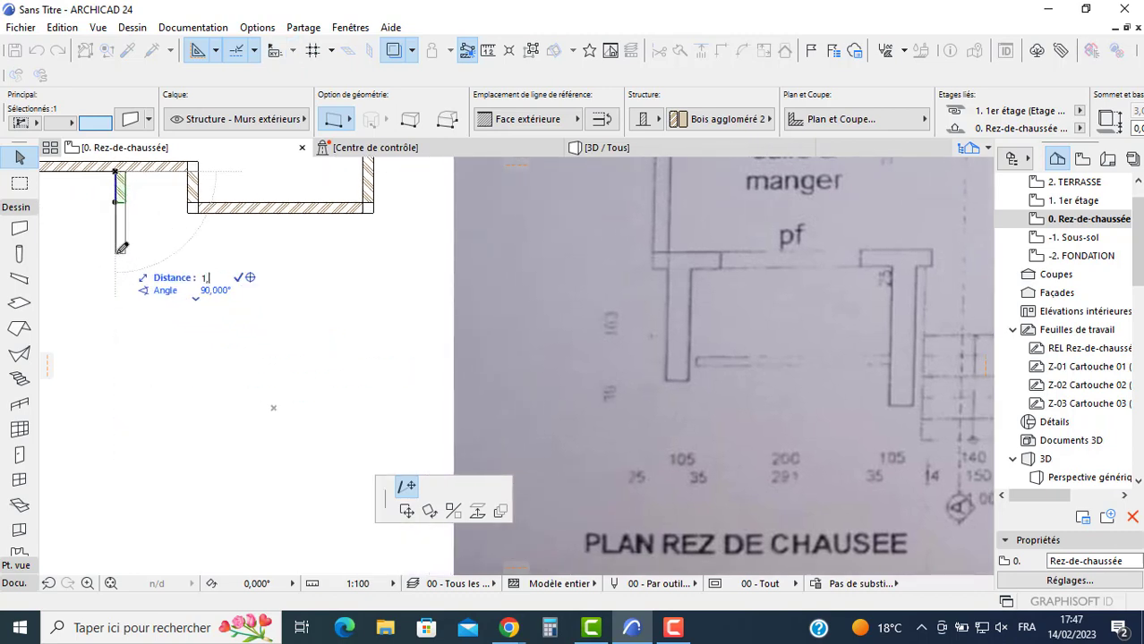
key(Return)
middle_drag(143, 231, 270, 262)
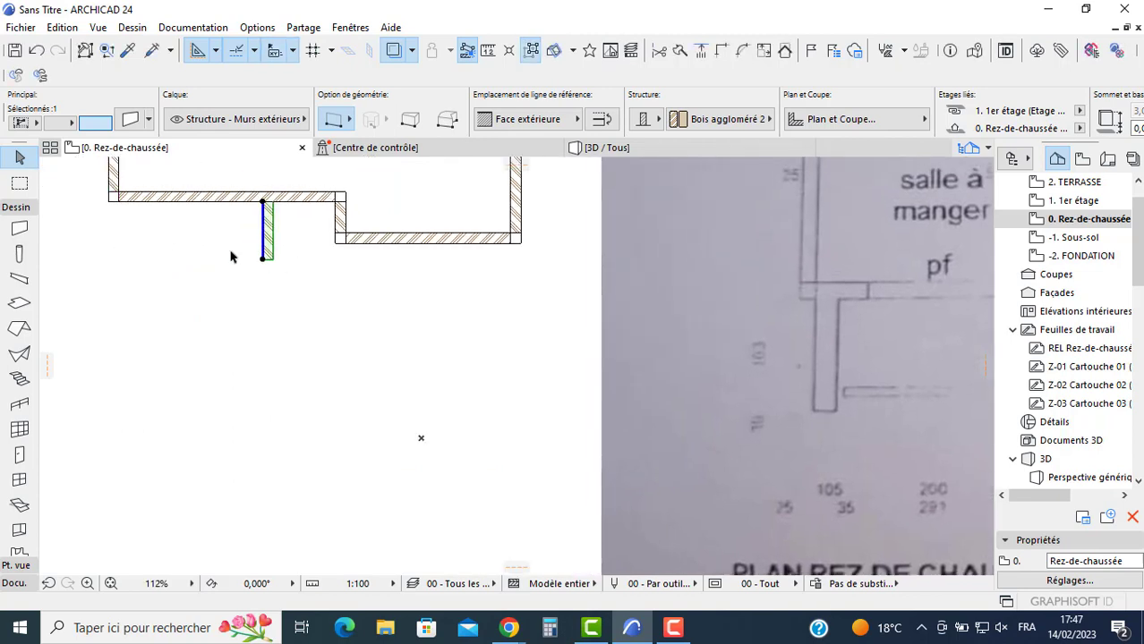
middle_drag(177, 254, 184, 248)
key(Escape)
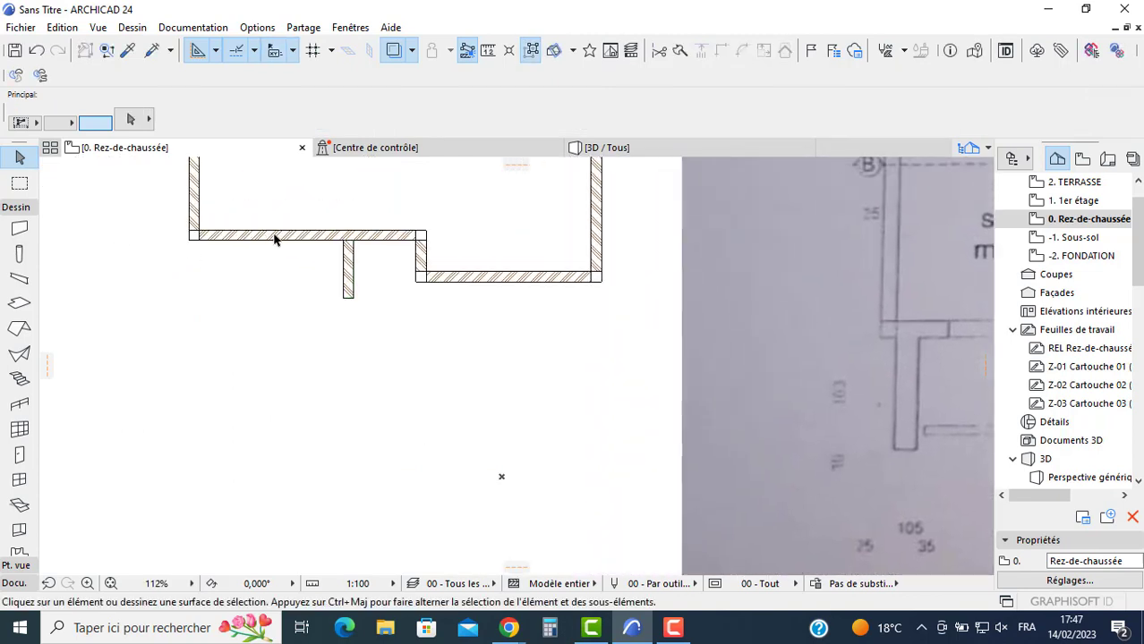
Step: Try moving the projecting wall to the facade's left inner corner, and undo the move
click(348, 257)
click(343, 298)
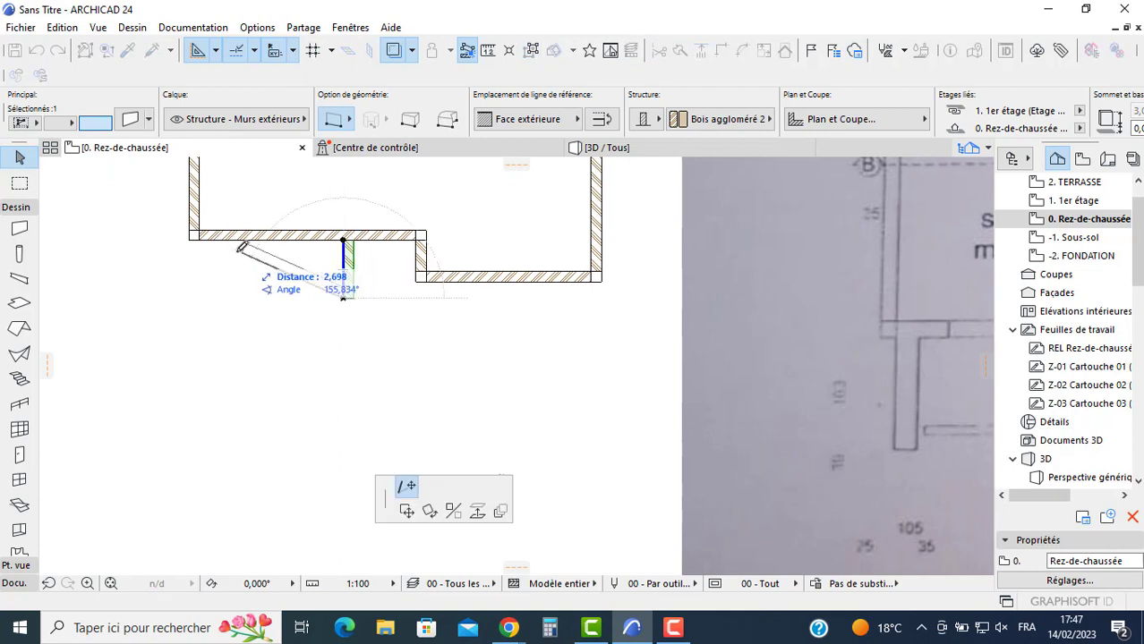
click(406, 511)
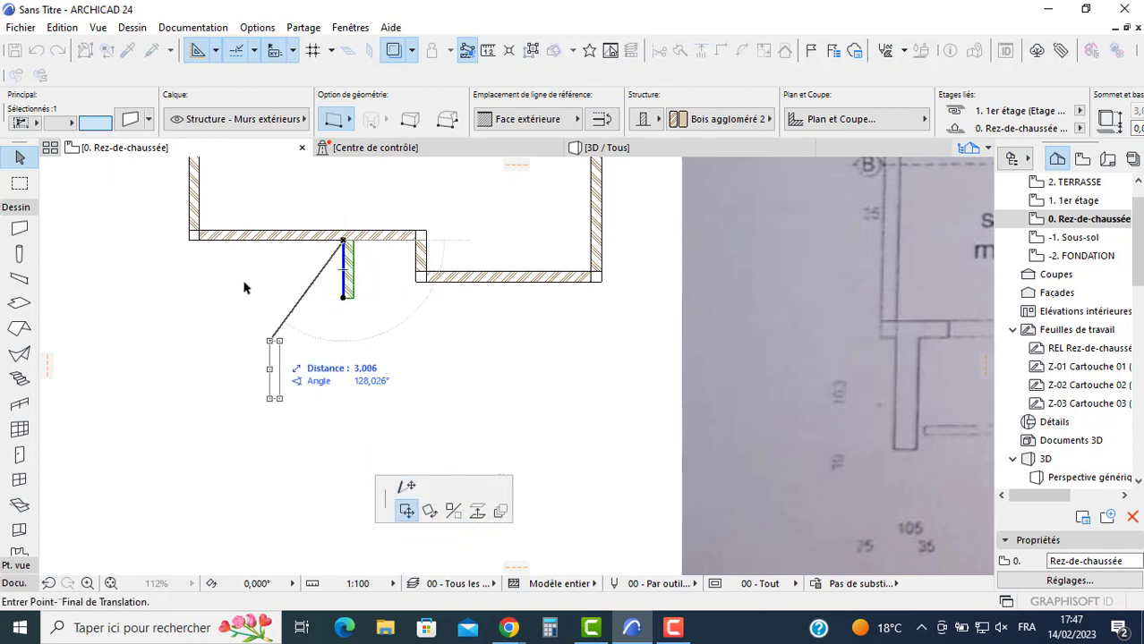
click(201, 241)
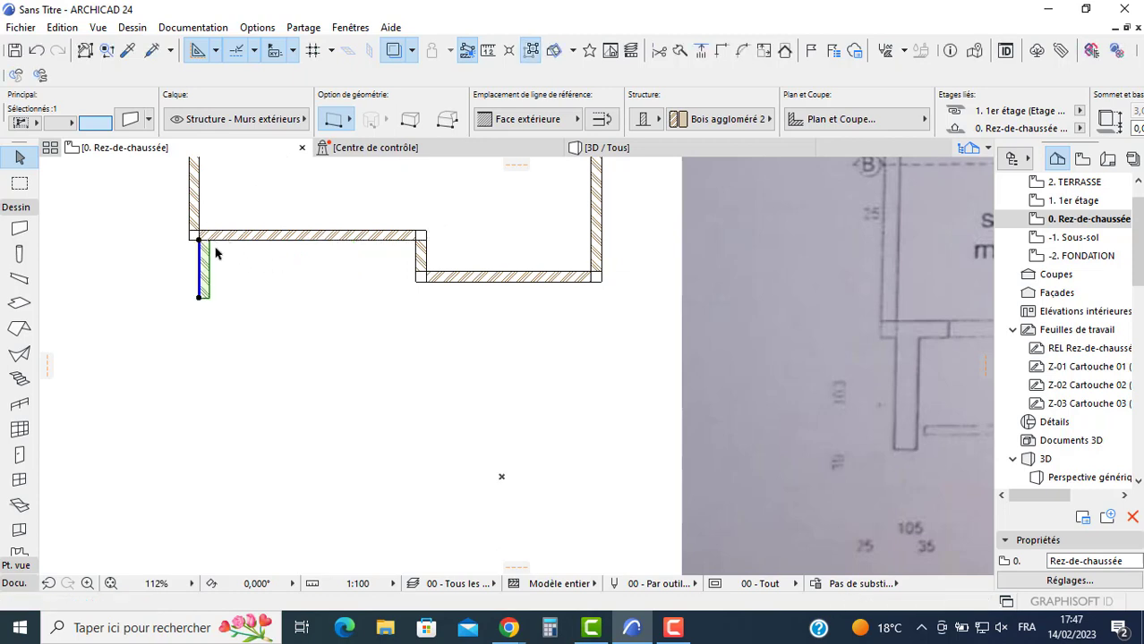
key(ctrl+z)
Step: Place a copy of the projecting wall at the inner corner on the facade's left end
click(348, 244)
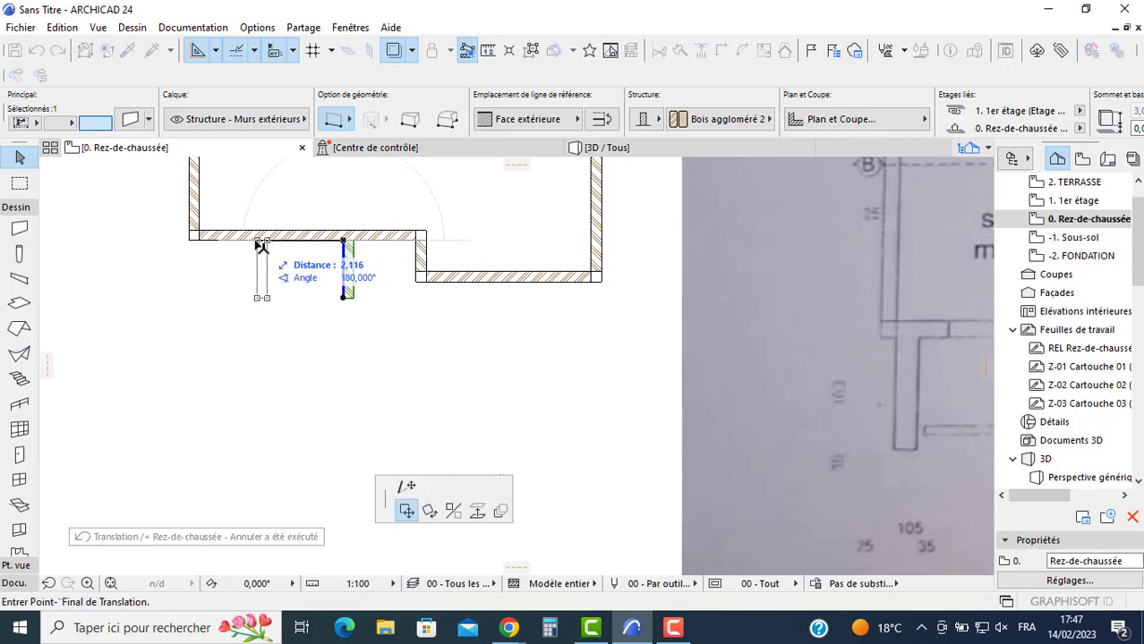
key(ctrl)
click(199, 240)
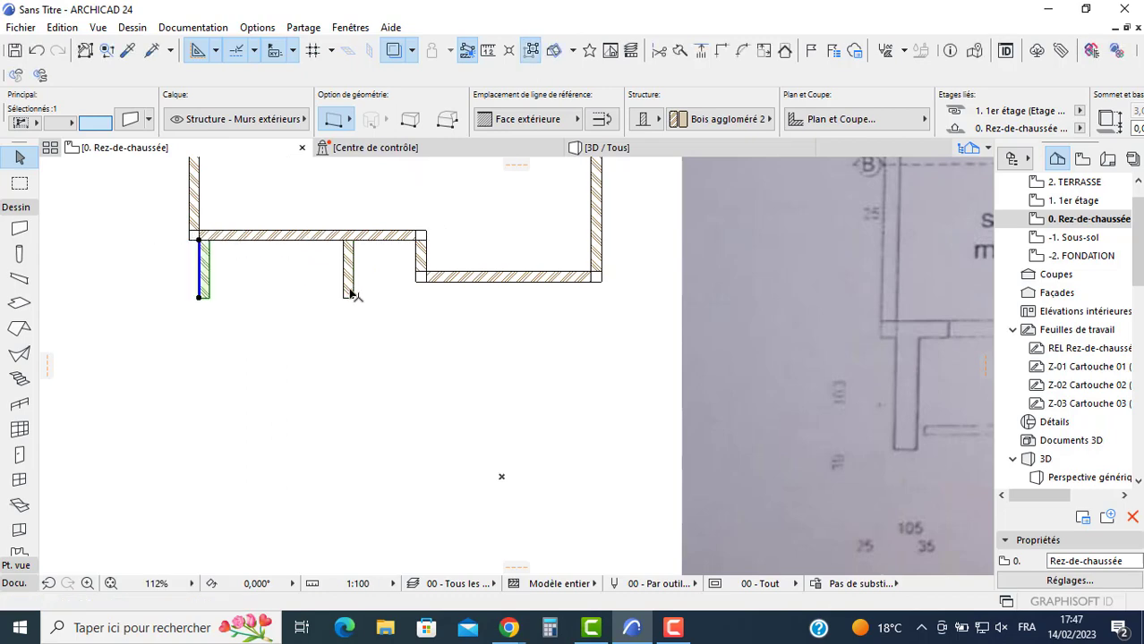
Step: Unlink the tops of both projecting walls (Non lié) and set their height to 1.000 m
click(134, 120)
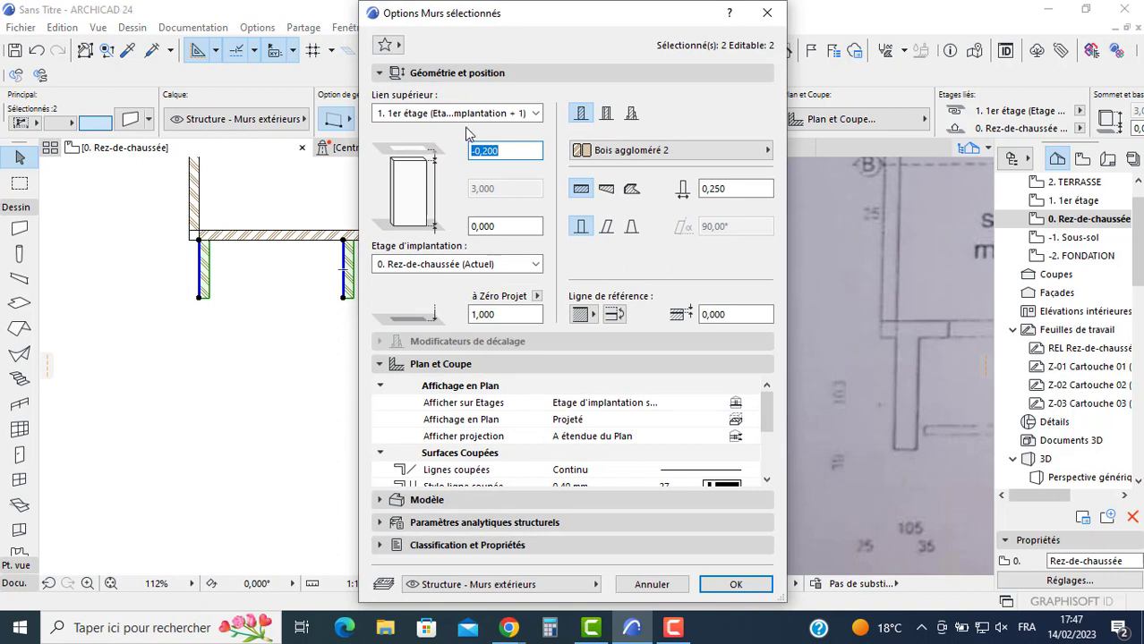
click(456, 119)
click(393, 174)
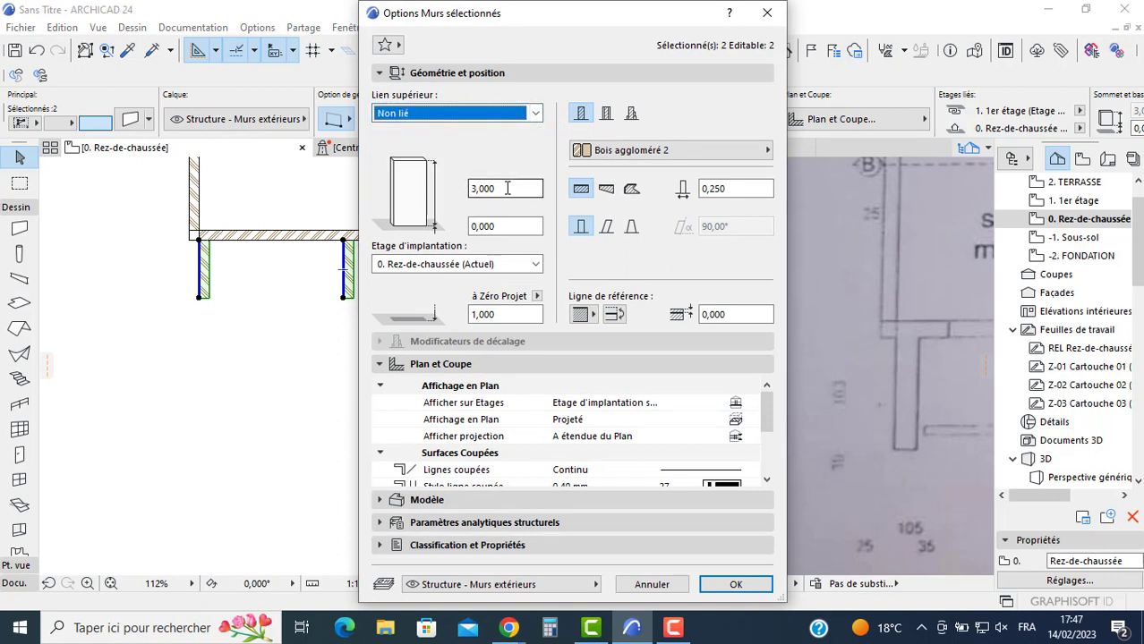
text(1)
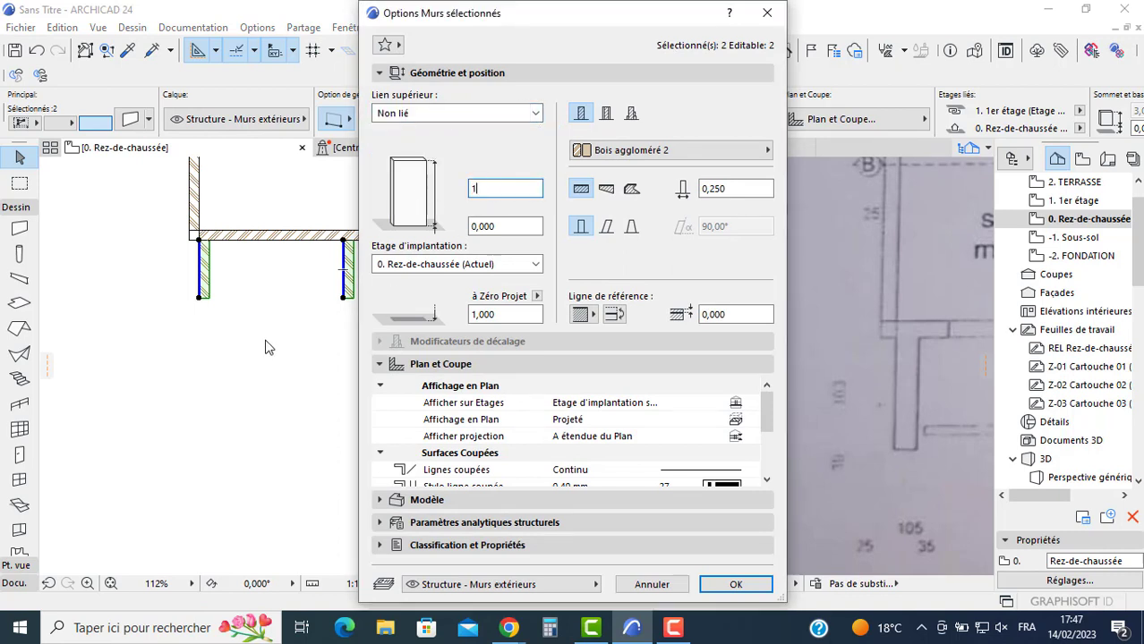
text(,000)
click(707, 583)
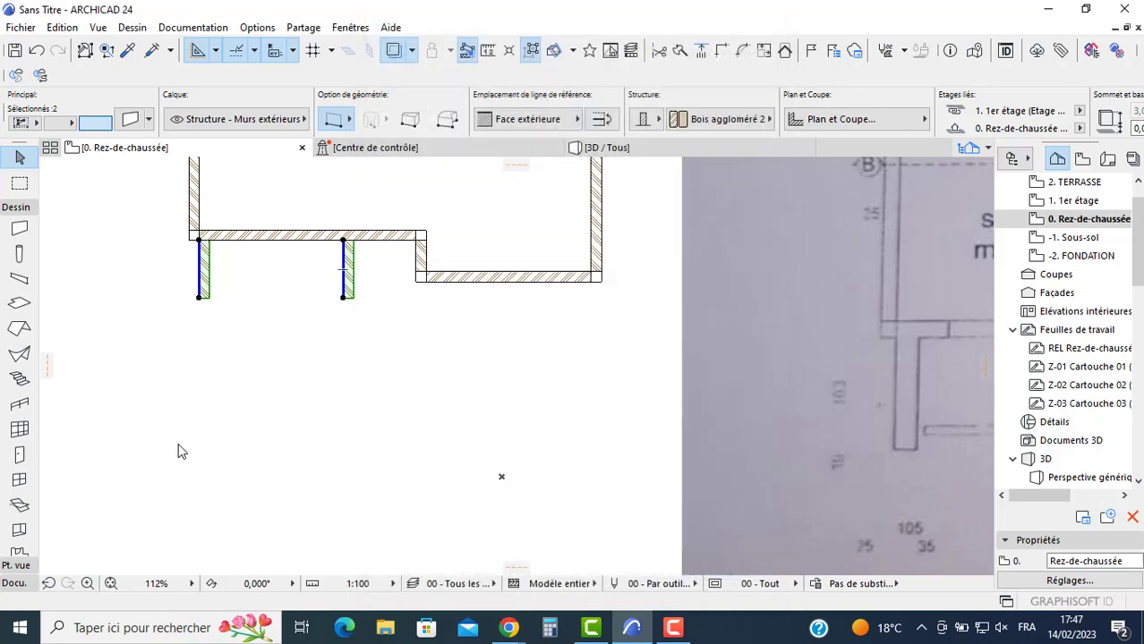
key(Escape)
Step: Draw a straight railing between the inner corners of the two projecting walls' outer ends
click(20, 405)
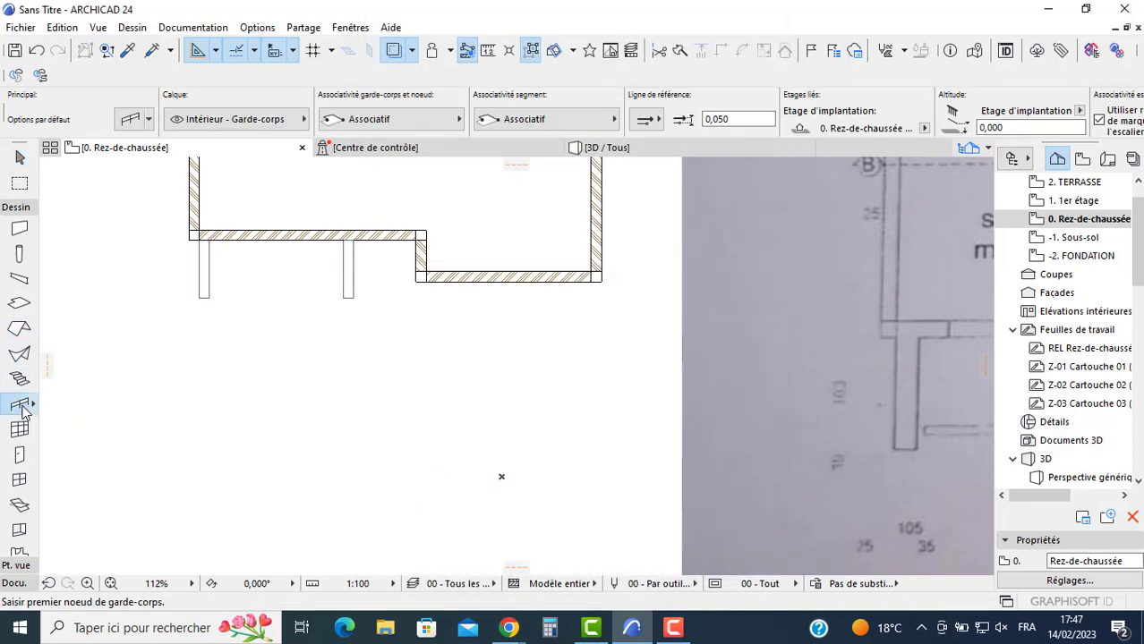
key(ctrl+t)
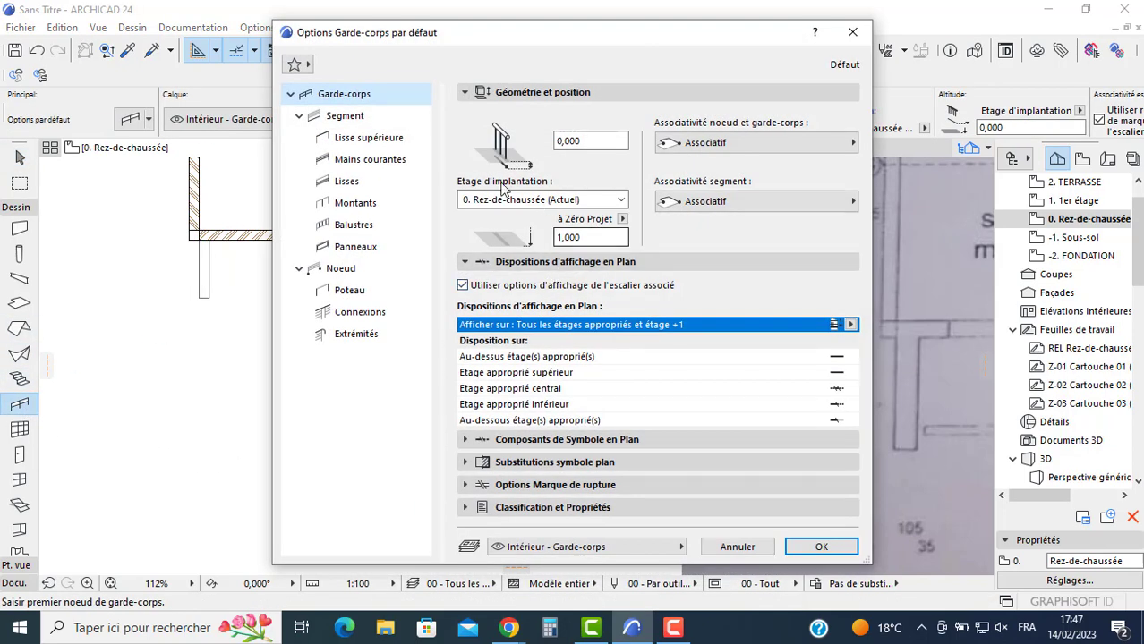
key(Escape)
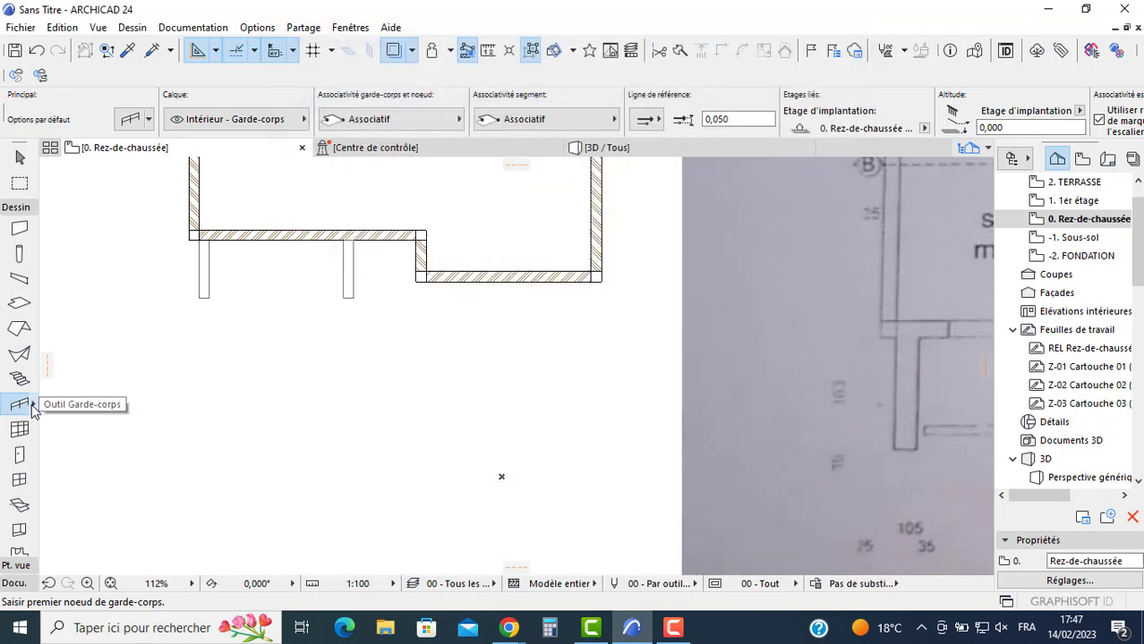
click(32, 406)
click(90, 398)
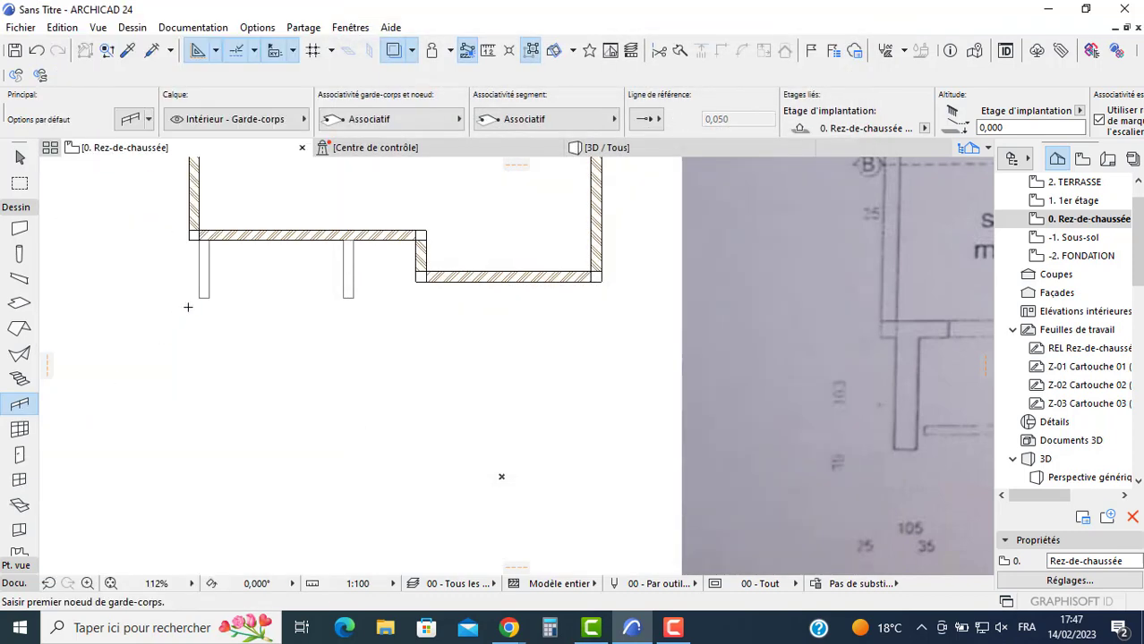
scroll(188, 307, up, 4)
click(226, 290)
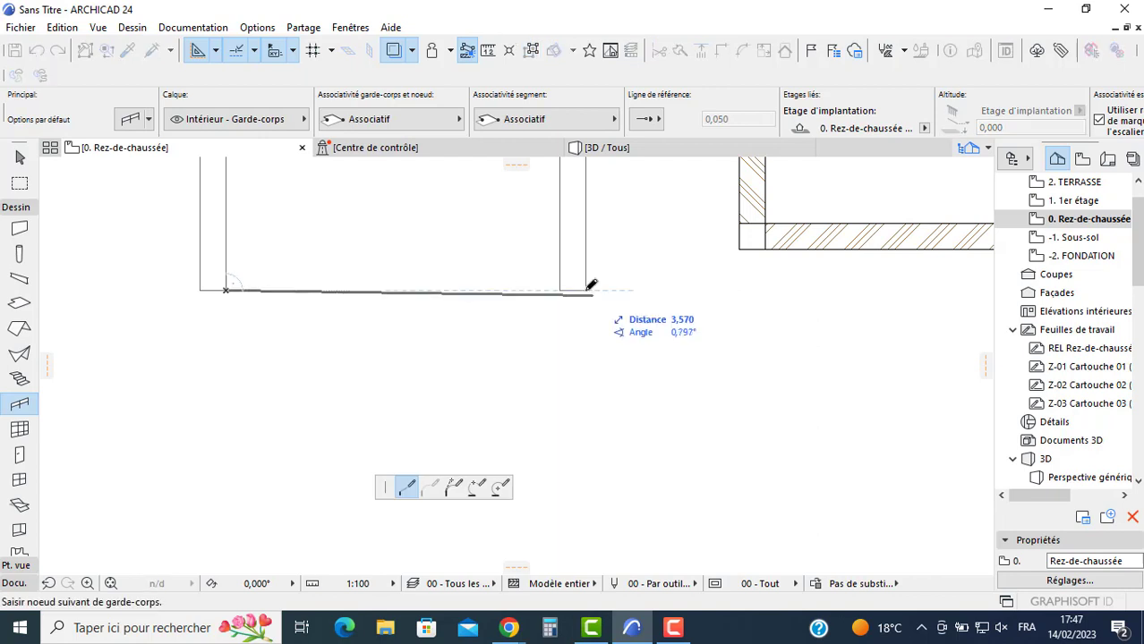
double_click(561, 287)
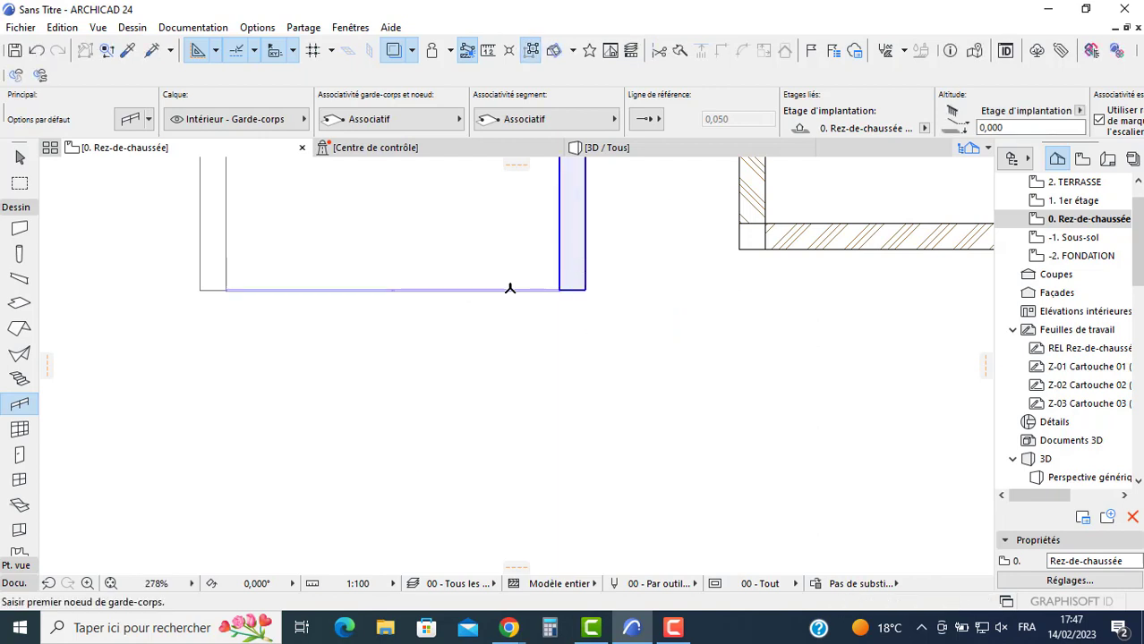
scroll(430, 292, down, 2)
middle_drag(422, 322, 441, 415)
key(Escape)
Step: Extend the ground-floor slab with a 3.75 by 1.4 m rectangle covering the terrace between the two projecting walls
click(334, 248)
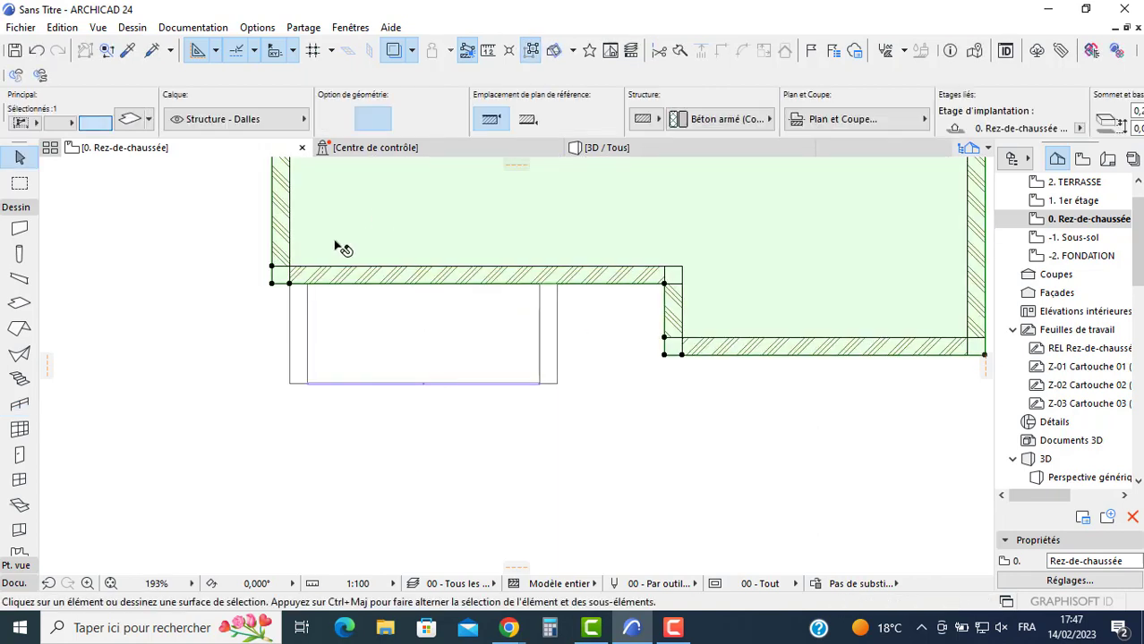
click(289, 284)
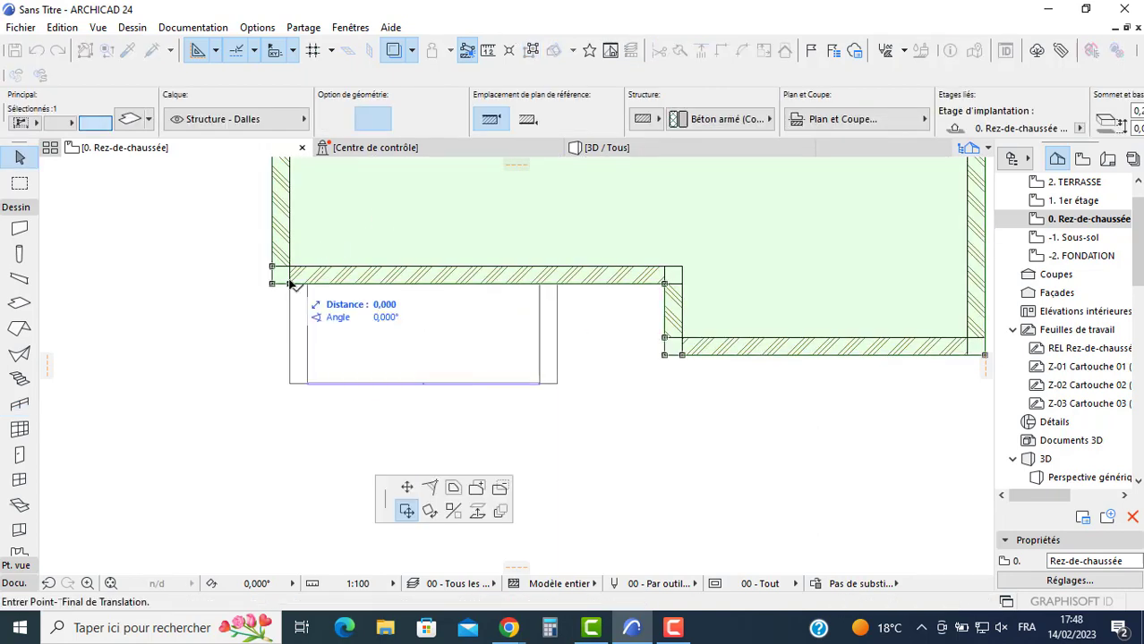
click(476, 488)
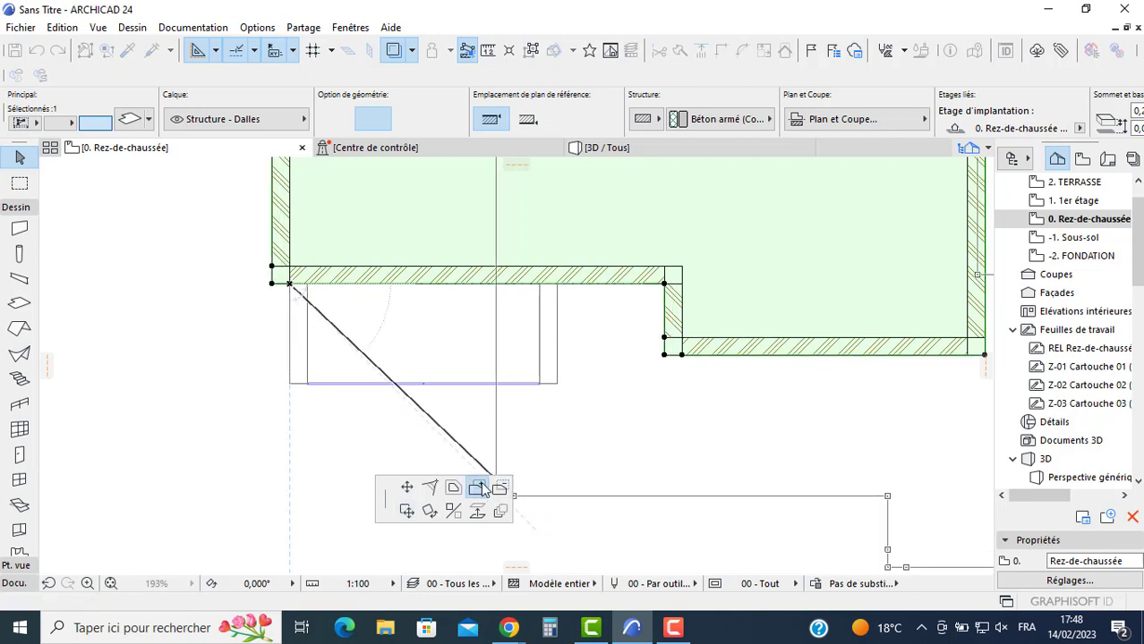
click(289, 284)
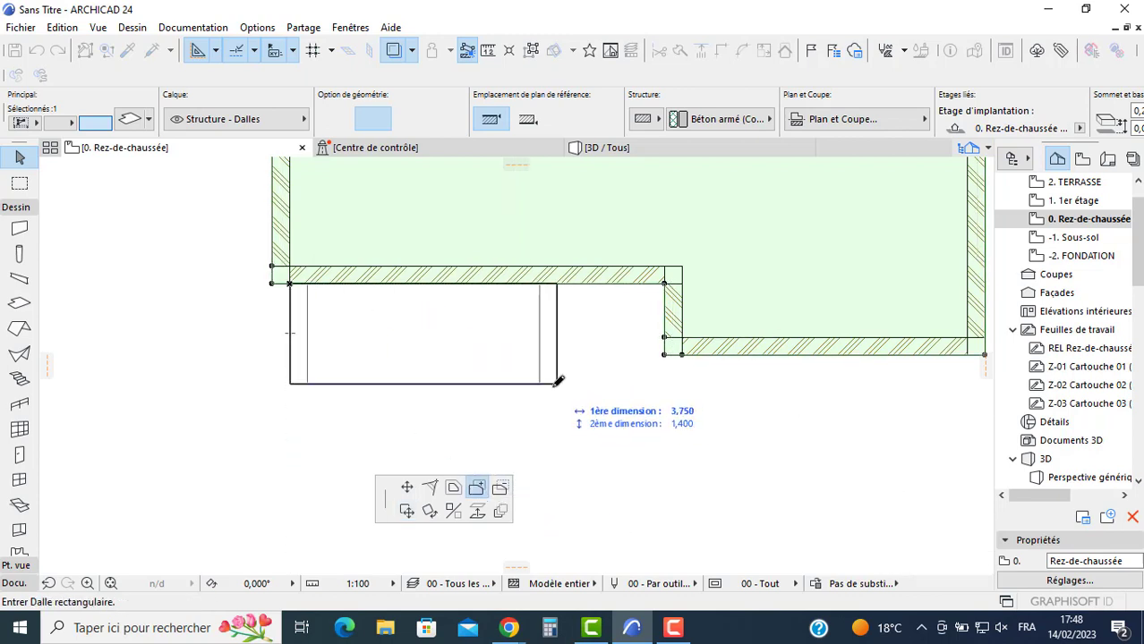
click(556, 383)
click(462, 534)
Step: Set the stair defaults to an unlinked top (Non lié), 1.000 m height and a base elevation of 0.000 relative to project zero
scroll(549, 532, down, 2)
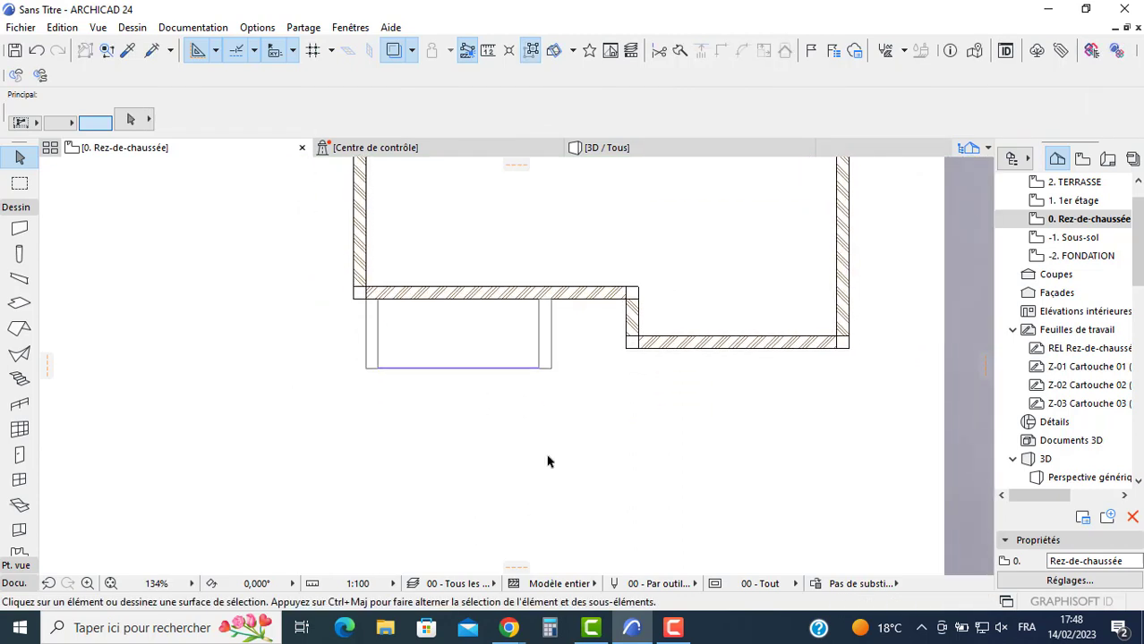
scroll(309, 324, down, 1)
scroll(605, 317, up, 1)
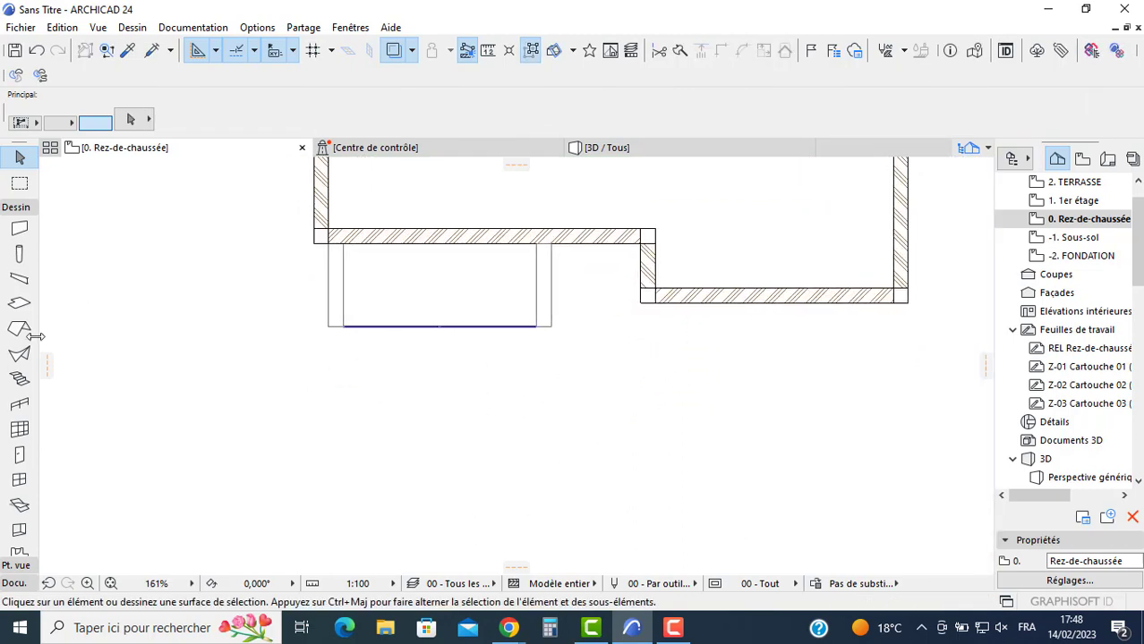
click(19, 380)
key(ctrl+t)
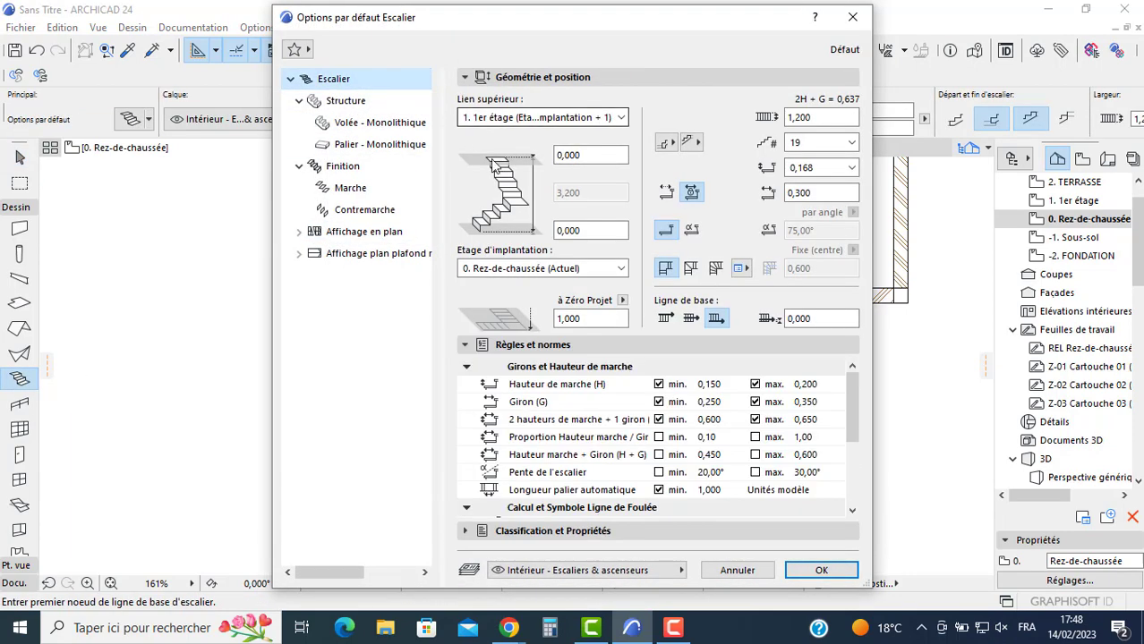
click(541, 118)
click(477, 178)
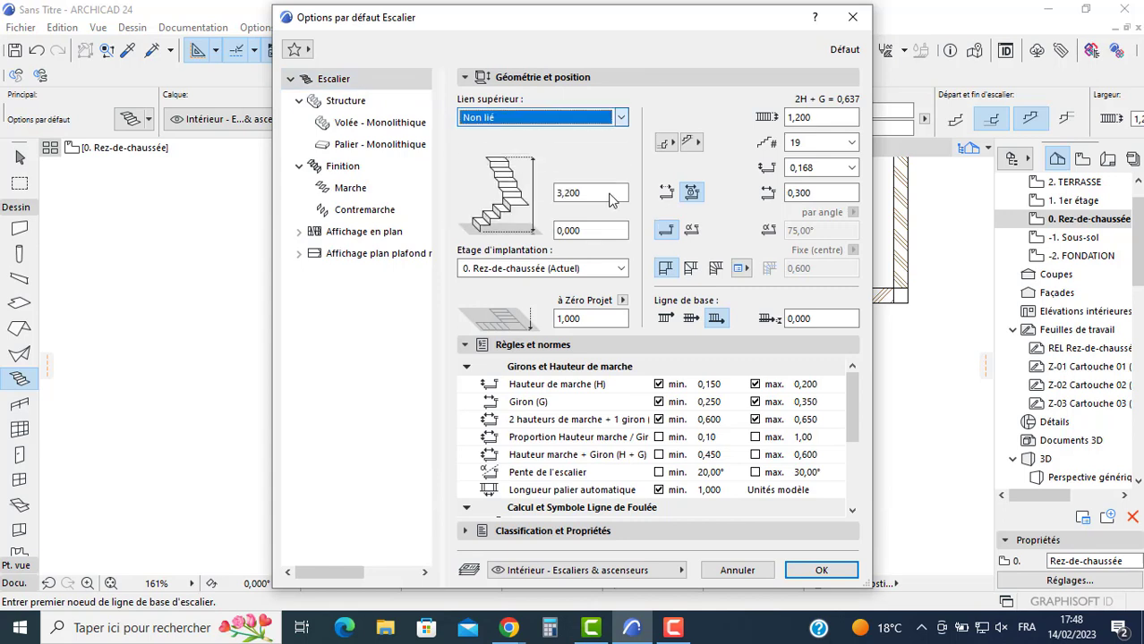
click(561, 195)
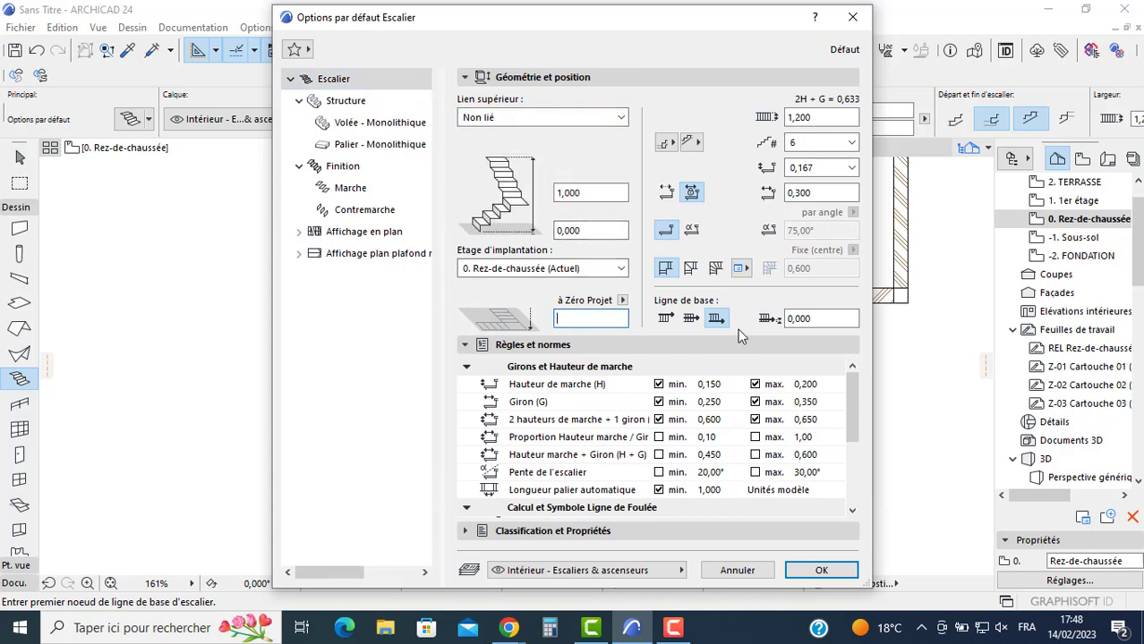
text(9)
Step: Set the default stair width to 1.400 m, keep 6 risers, and accept the stair settings
click(839, 123)
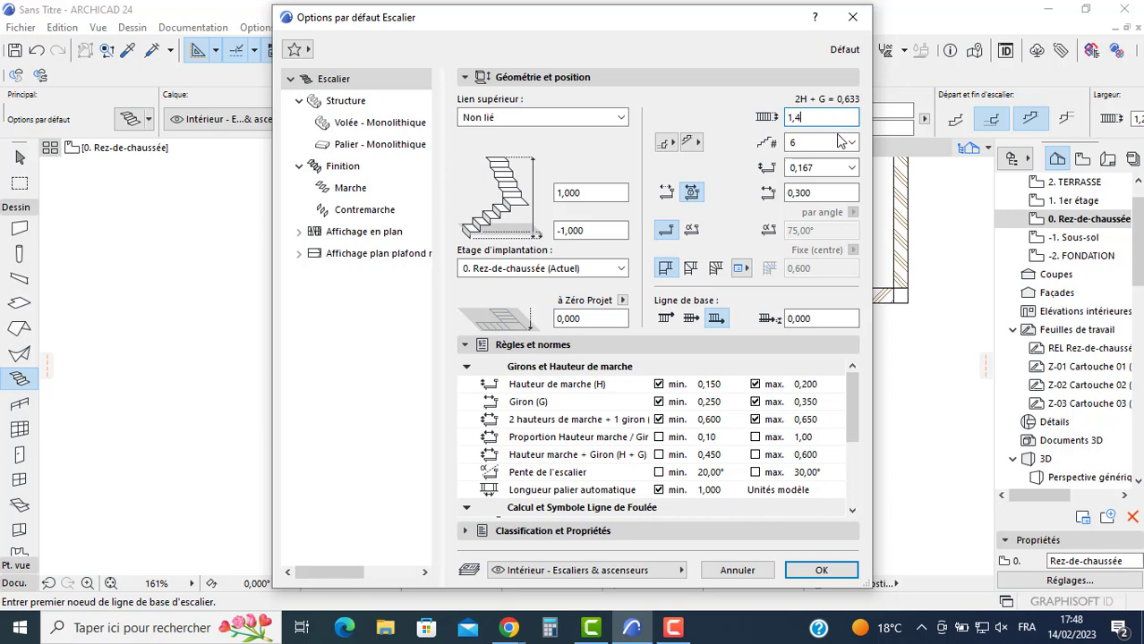
click(819, 144)
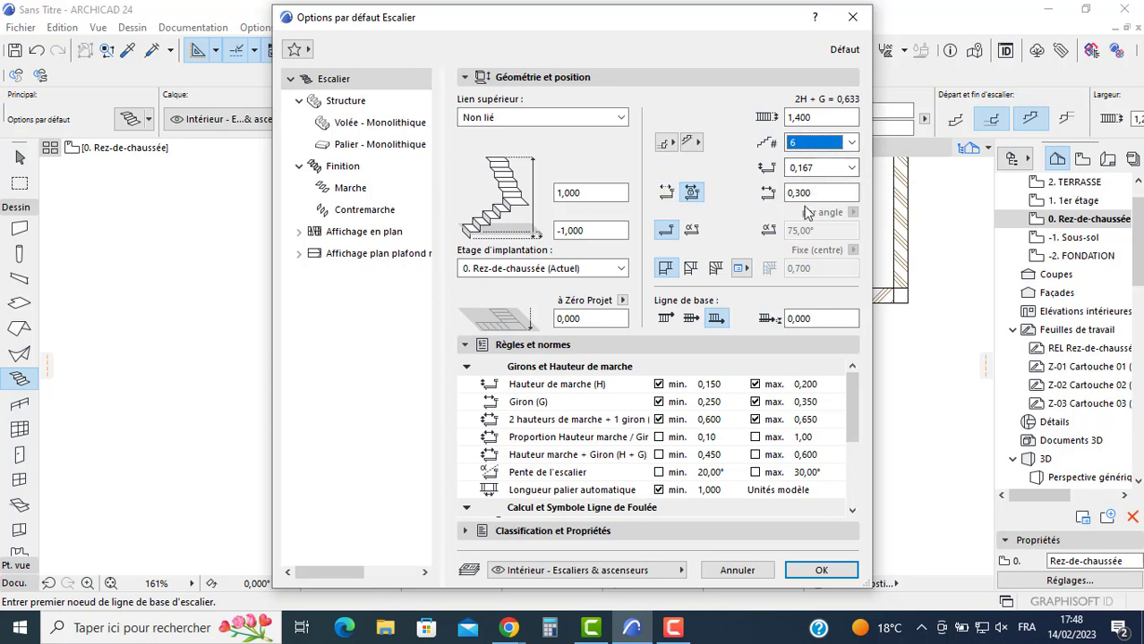
click(793, 573)
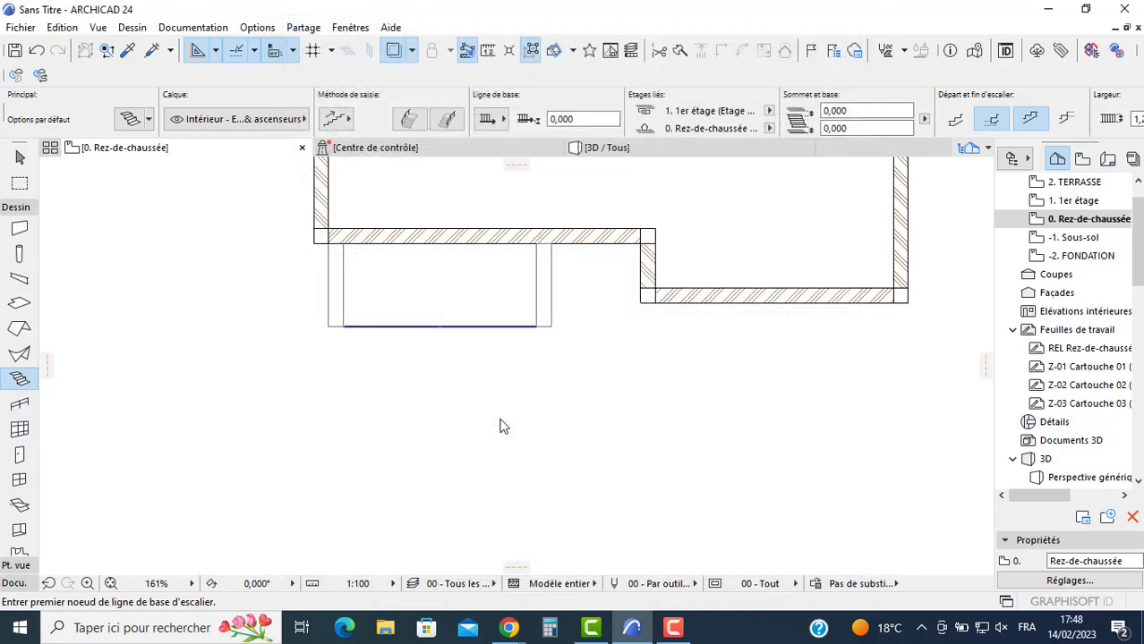
Step: Draw a straight 1.8 m stair flight with 6 risers in front of the terrace, rising towards the facade
click(601, 437)
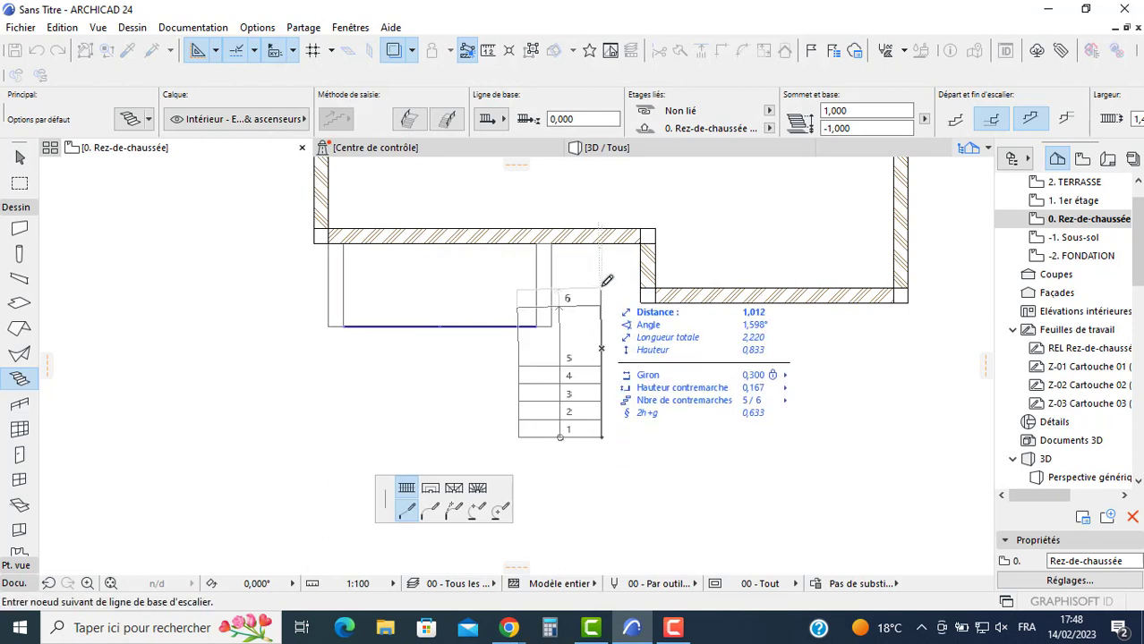
click(601, 347)
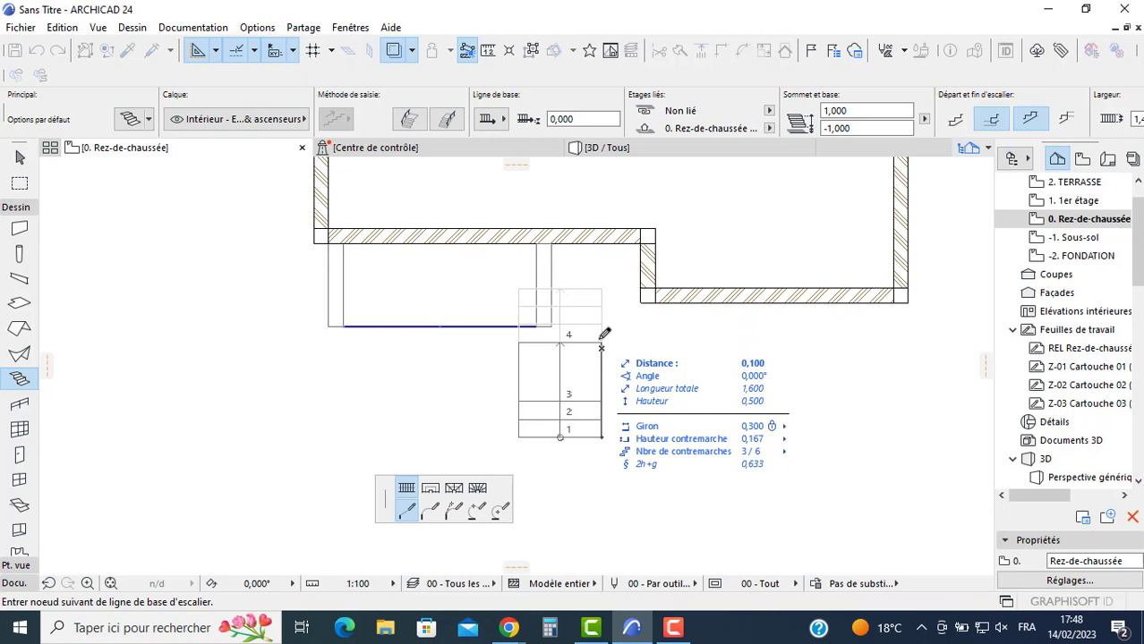
key(BackSpace)
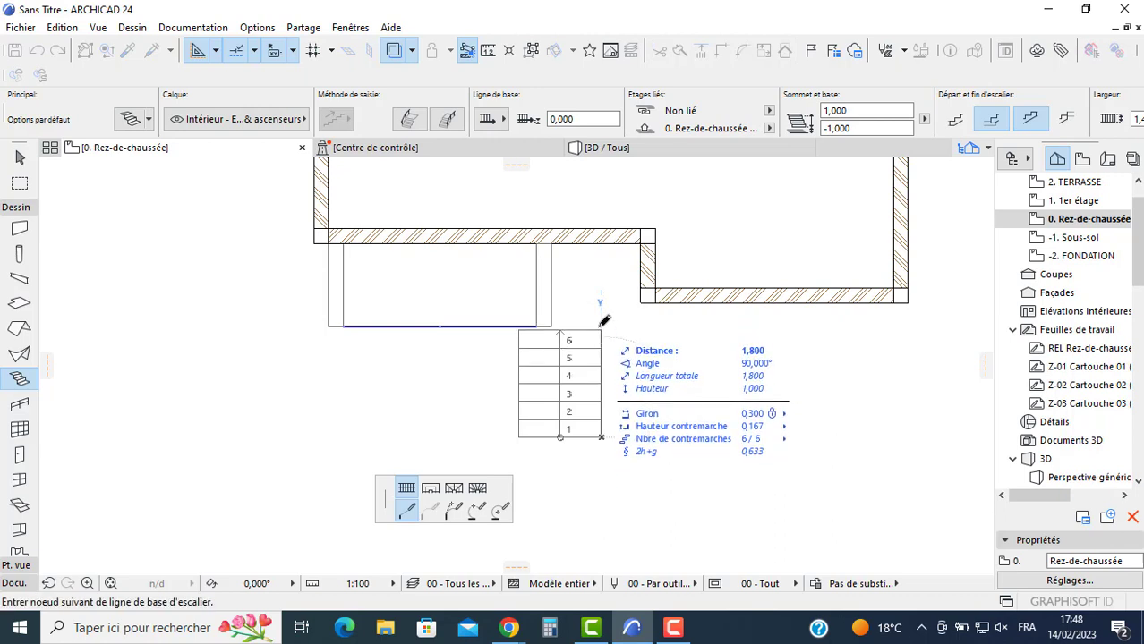
double_click(602, 328)
key(Escape)
Step: Move the stair by its upper right corner onto the outer corner of the projecting part of the facade
click(600, 344)
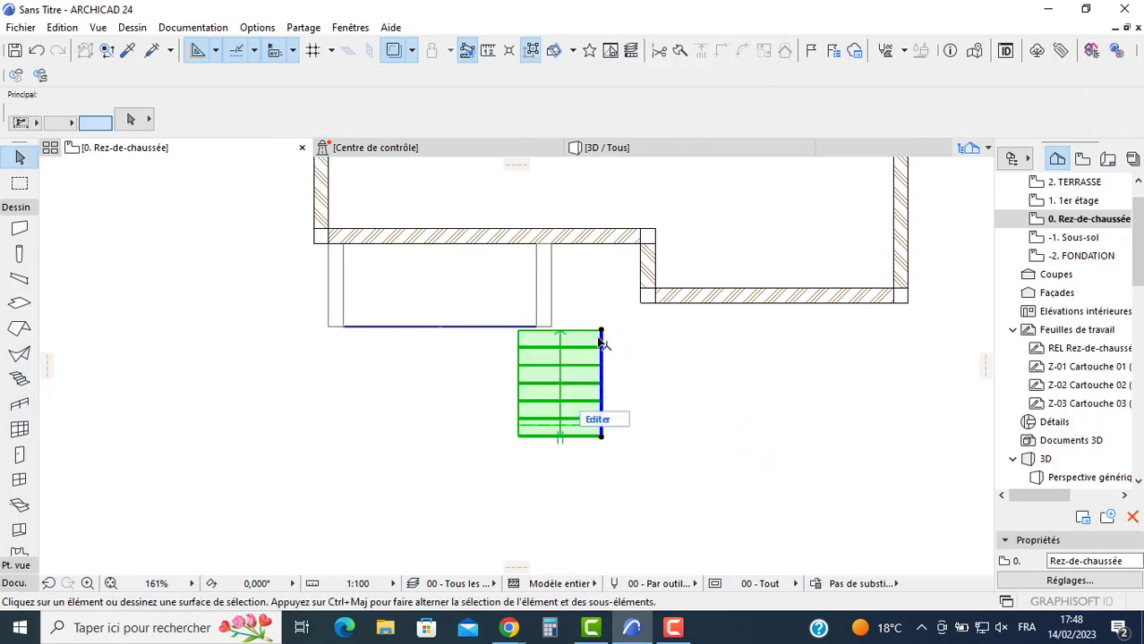
click(601, 332)
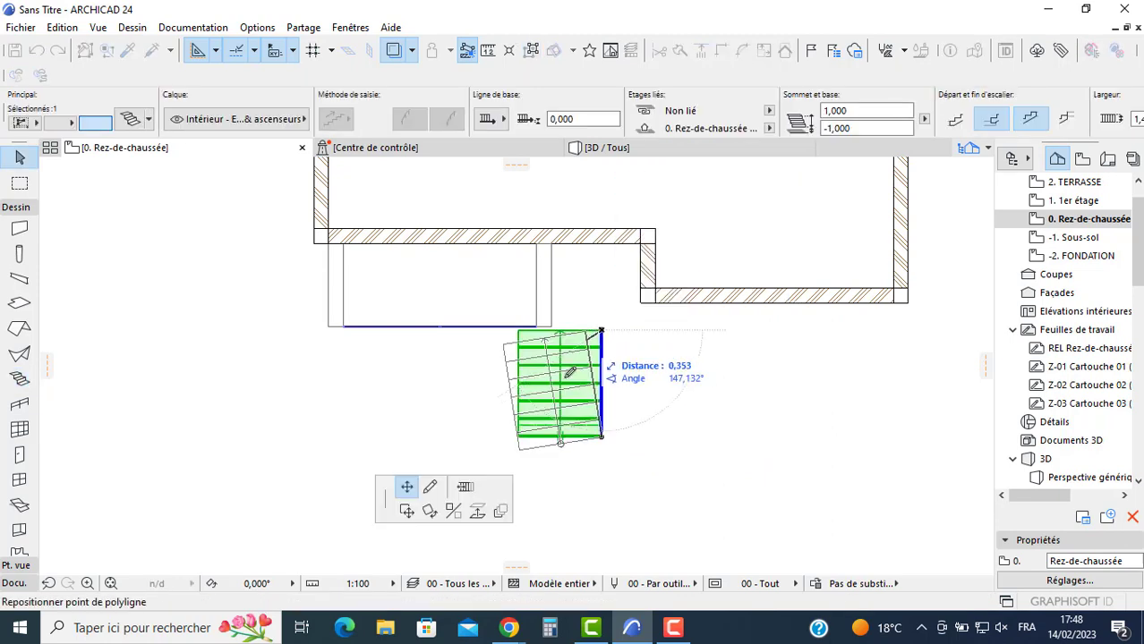
click(406, 511)
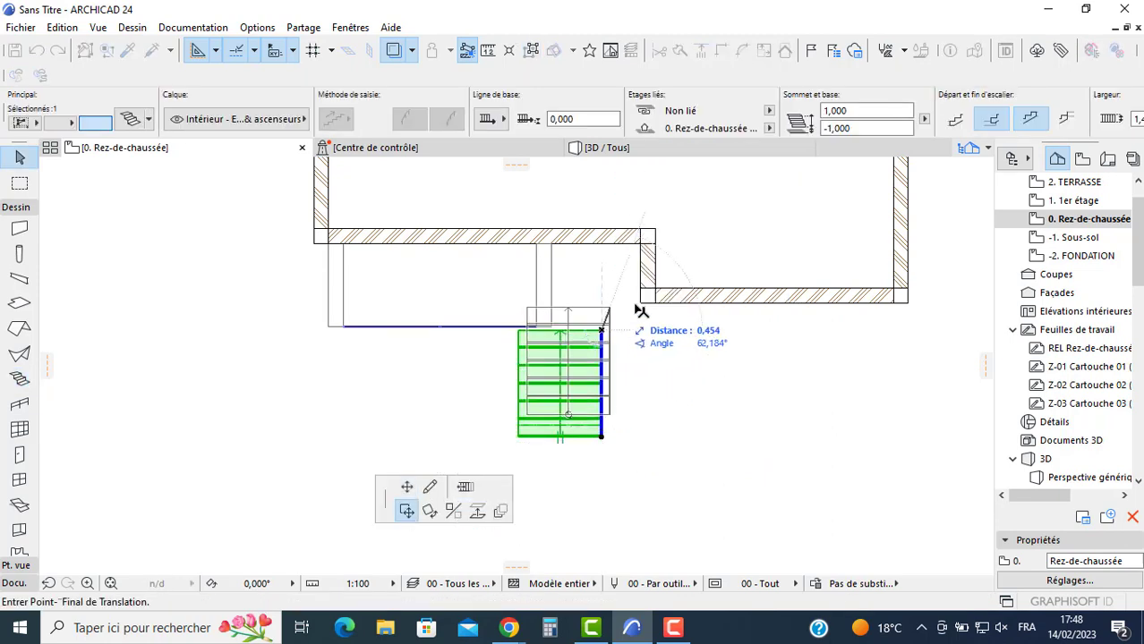
click(639, 306)
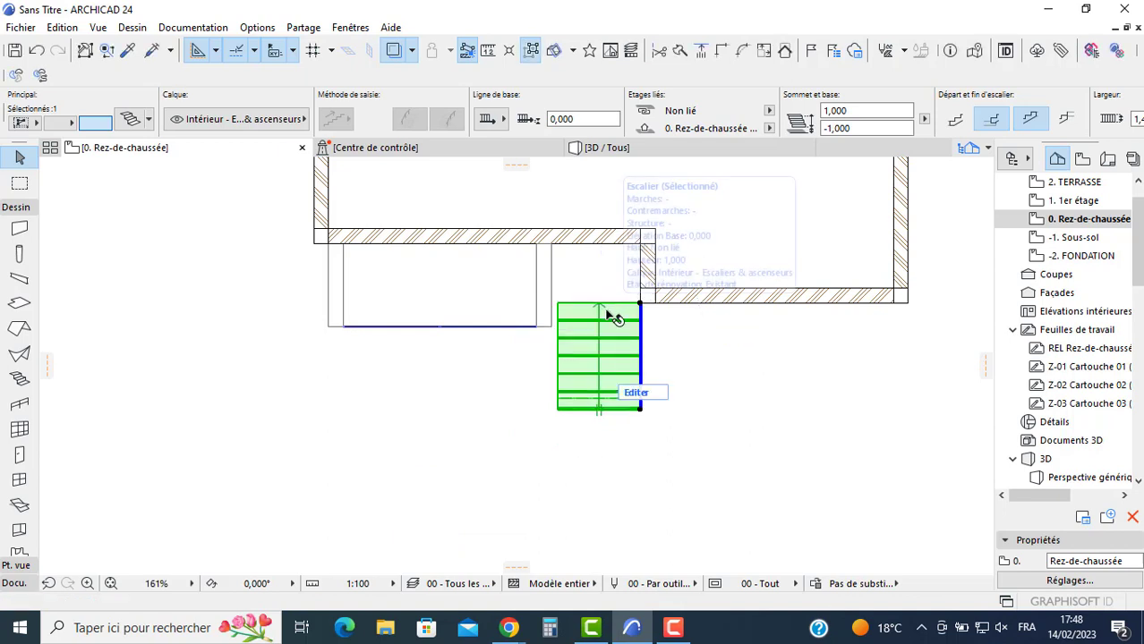
scroll(615, 318, up, 2)
key(Escape)
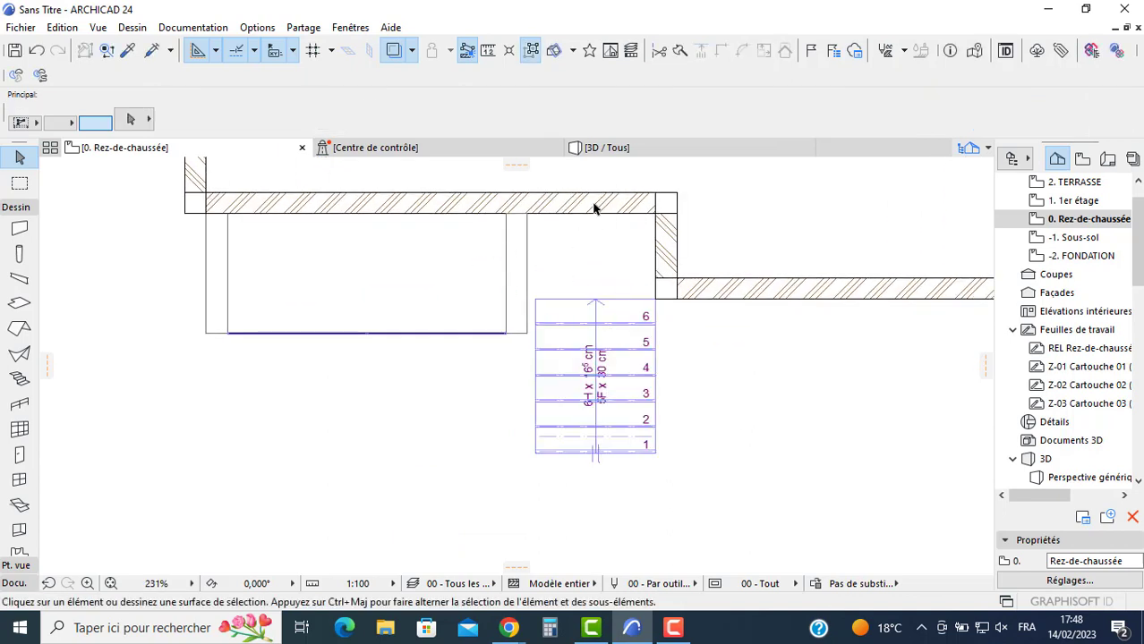
Step: Extend the ground-floor slab with a 1.5 by 1 m landing between the terrace and the projecting facade, and check it in 3D
click(459, 257)
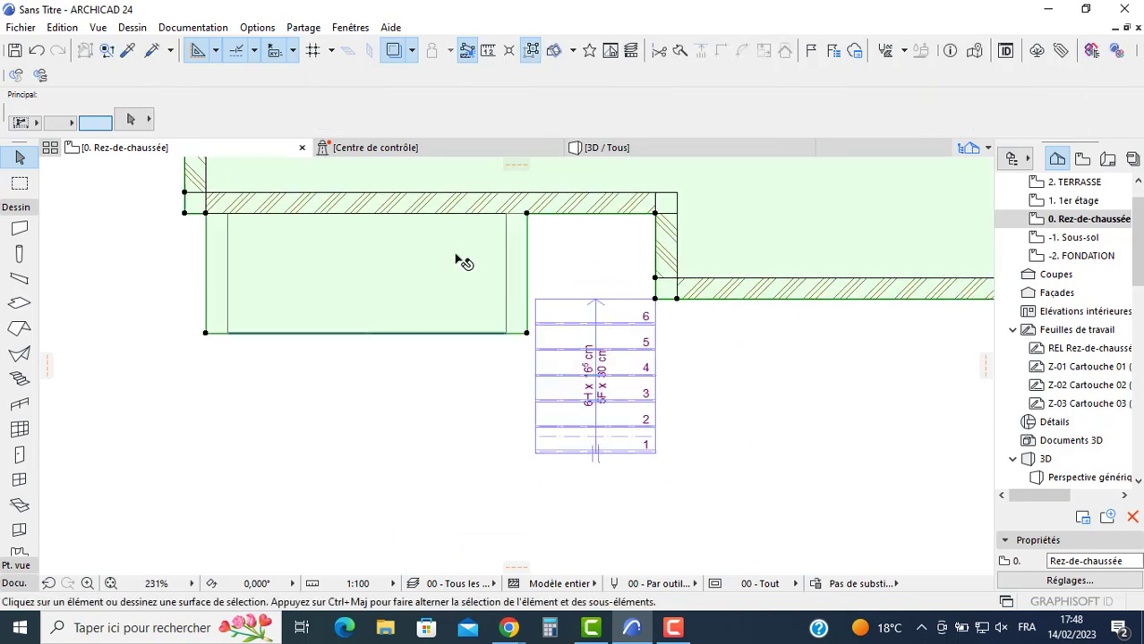
click(528, 335)
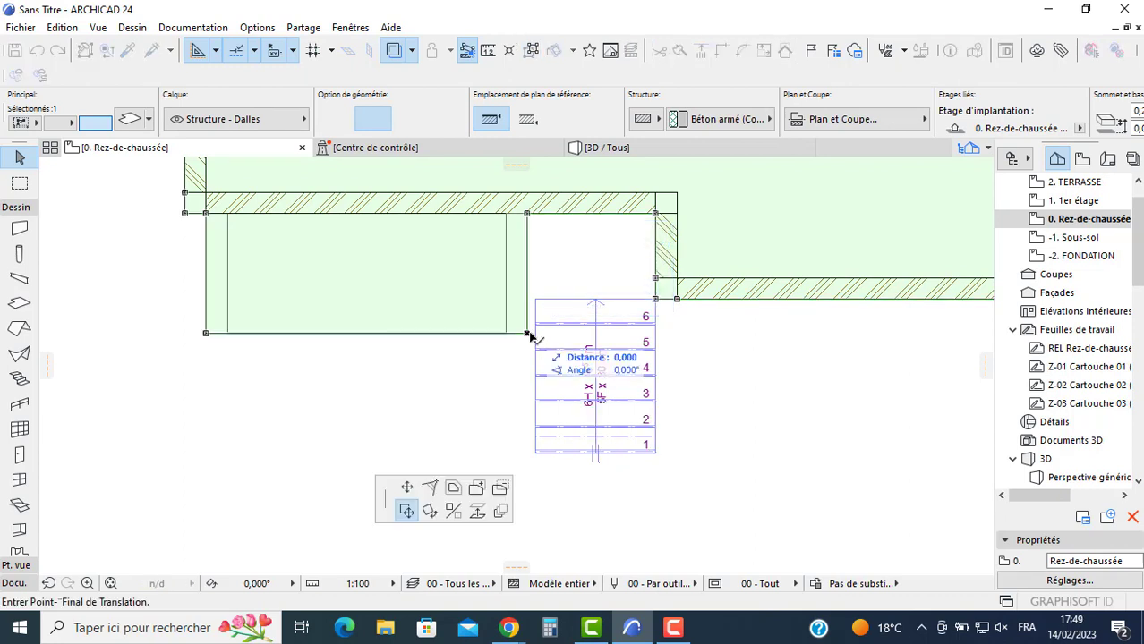
click(476, 488)
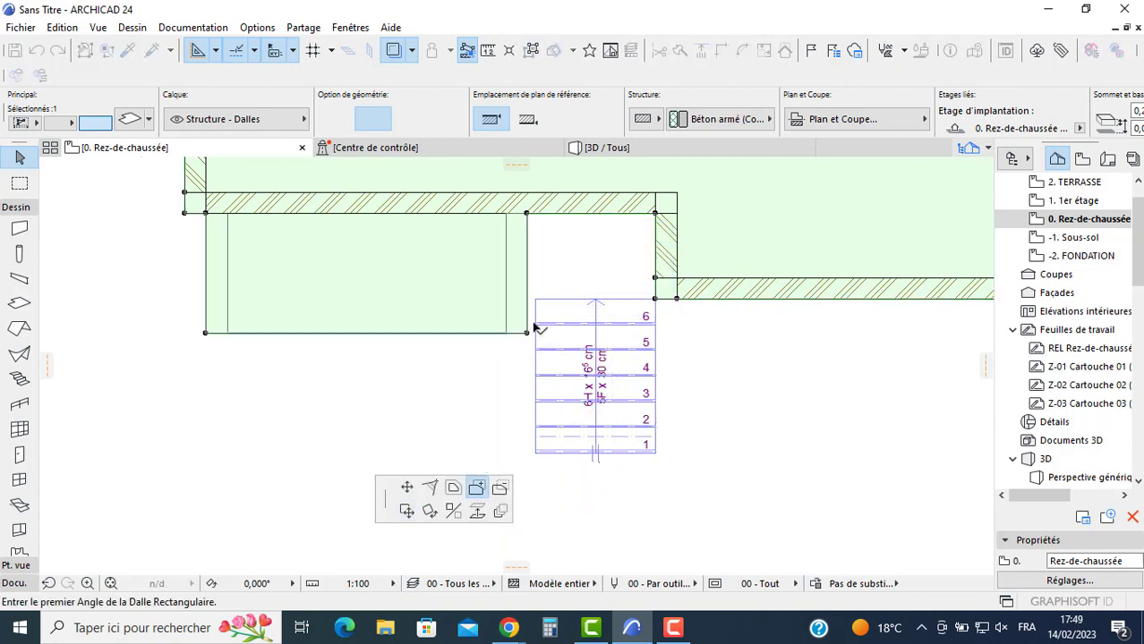
click(528, 214)
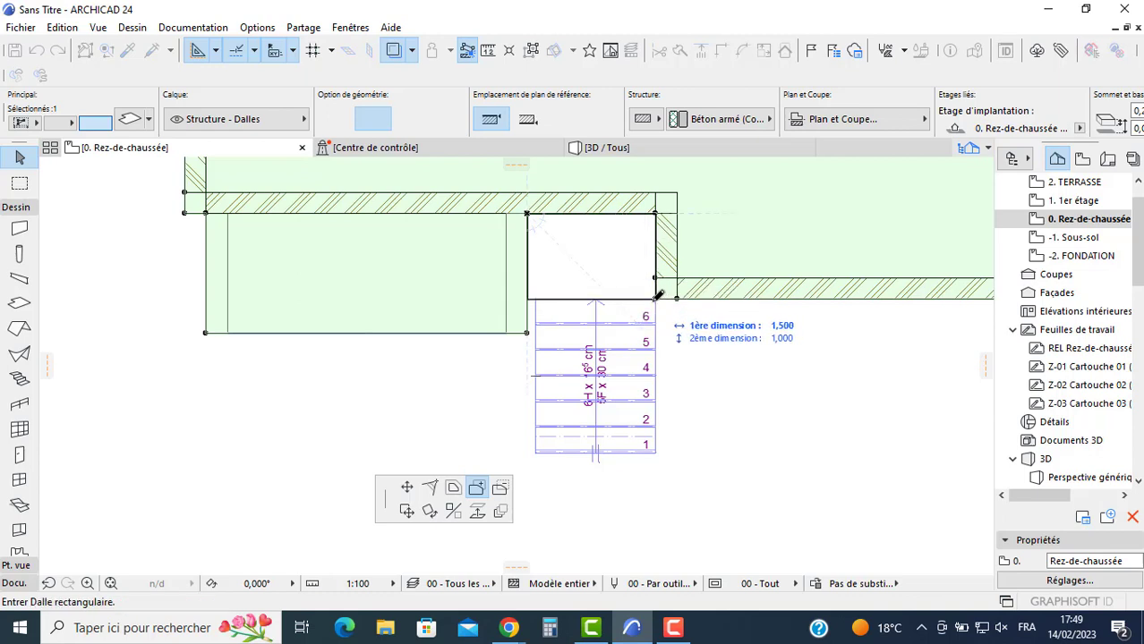
click(658, 297)
key(Escape)
click(617, 148)
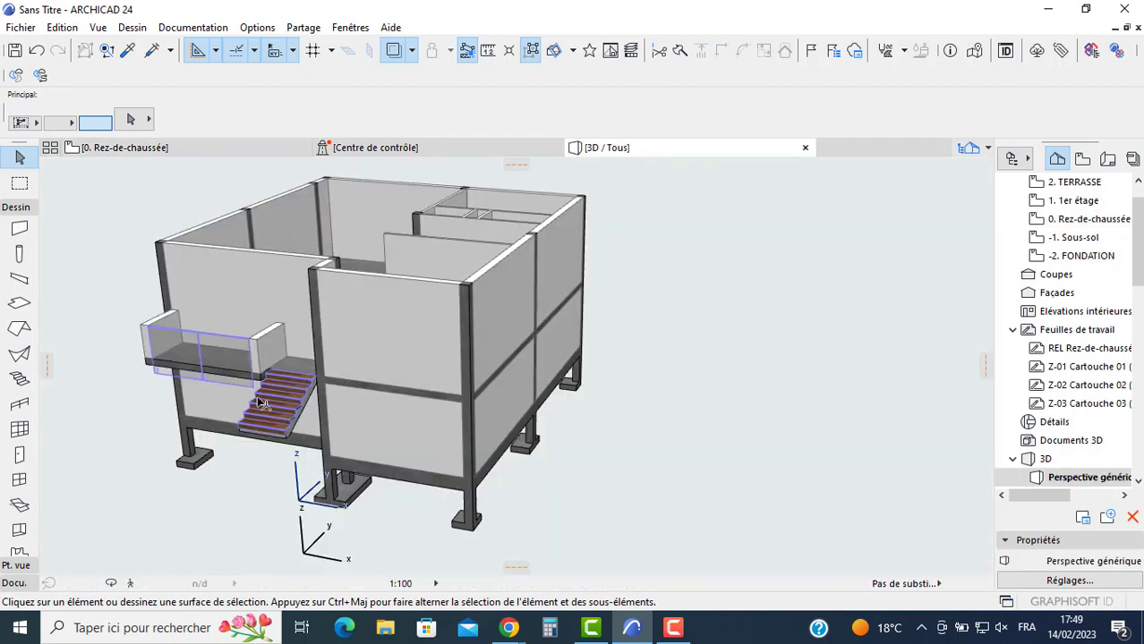
mouse_move(237, 405)
shift+middle_down()
mouse_move(421, 345)
mouse_move(315, 394)
shift+middle_up()
scroll(320, 401, up, 5)
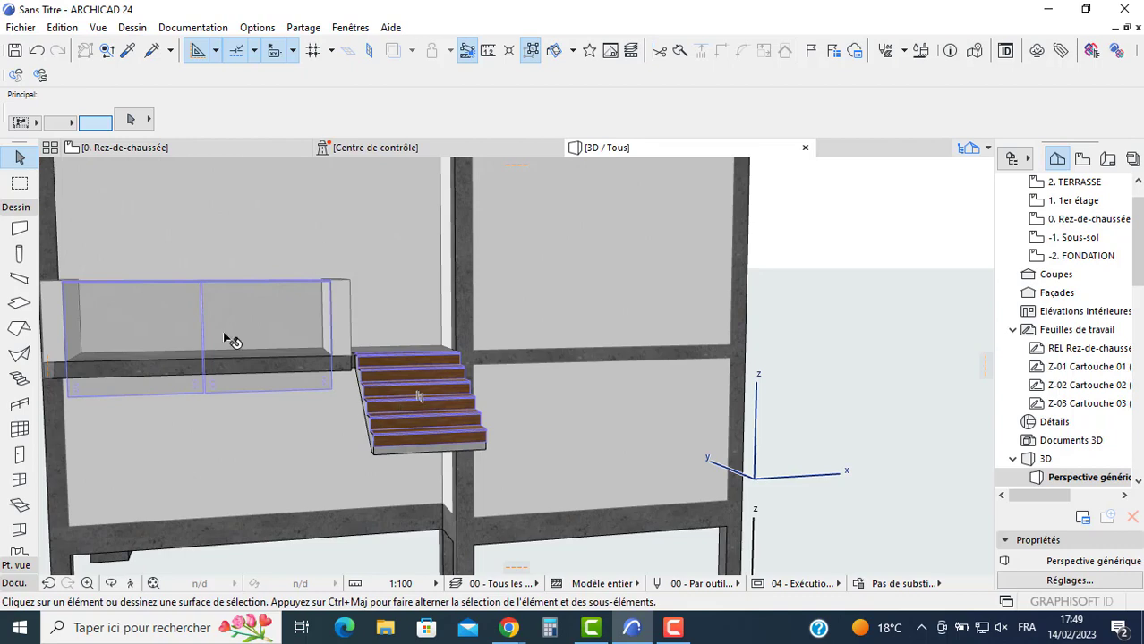
Step: Set the default mesh for the ground-floor plan to a height of 0.200 m and a base offset of -1.000 m
click(159, 149)
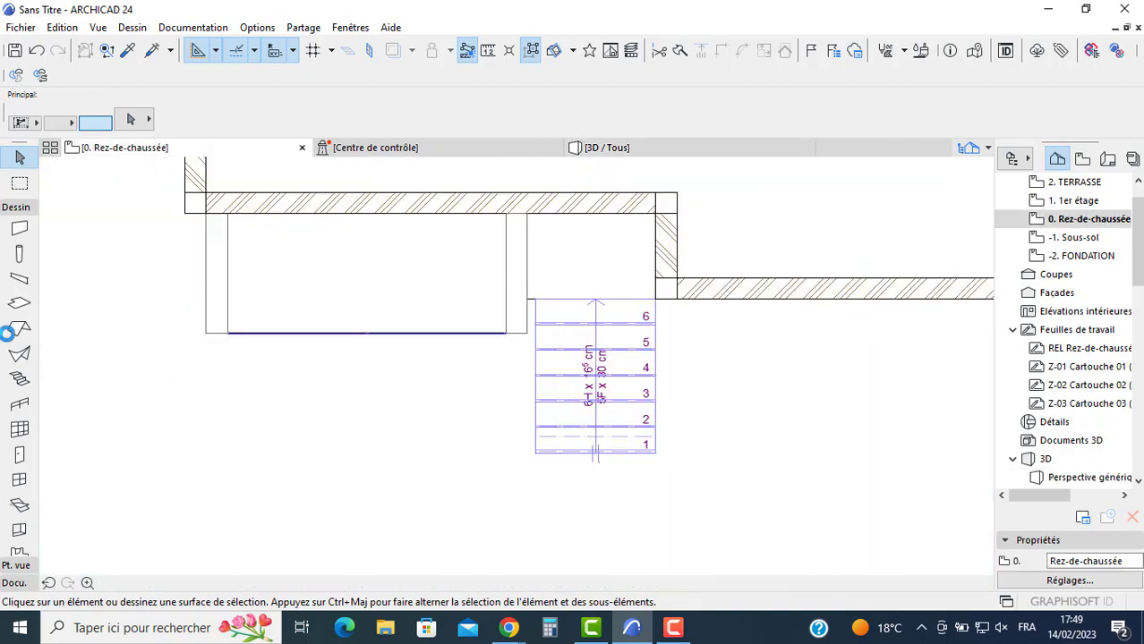
scroll(16, 470, down, 4)
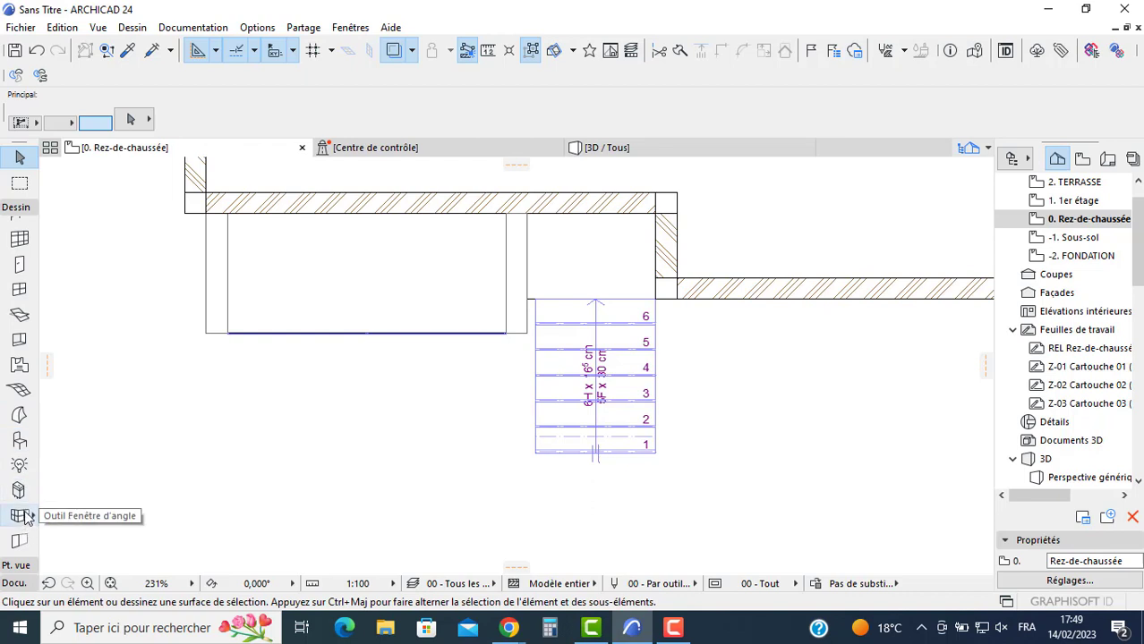
scroll(19, 345, up, 3)
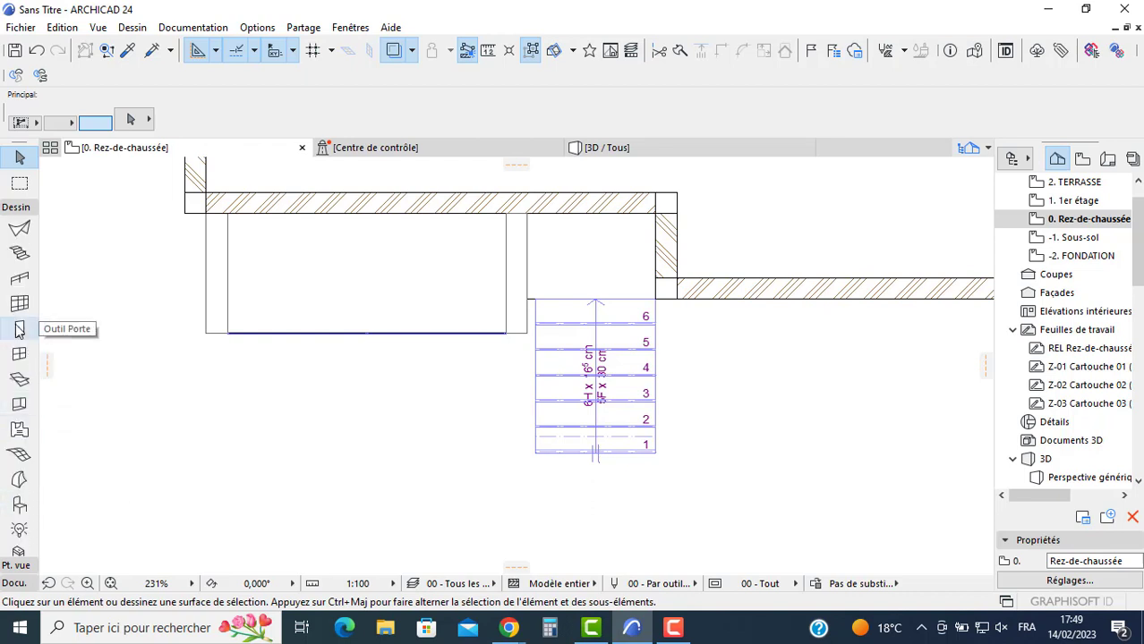
scroll(19, 330, up, 3)
scroll(15, 332, up, 2)
scroll(11, 380, down, 4)
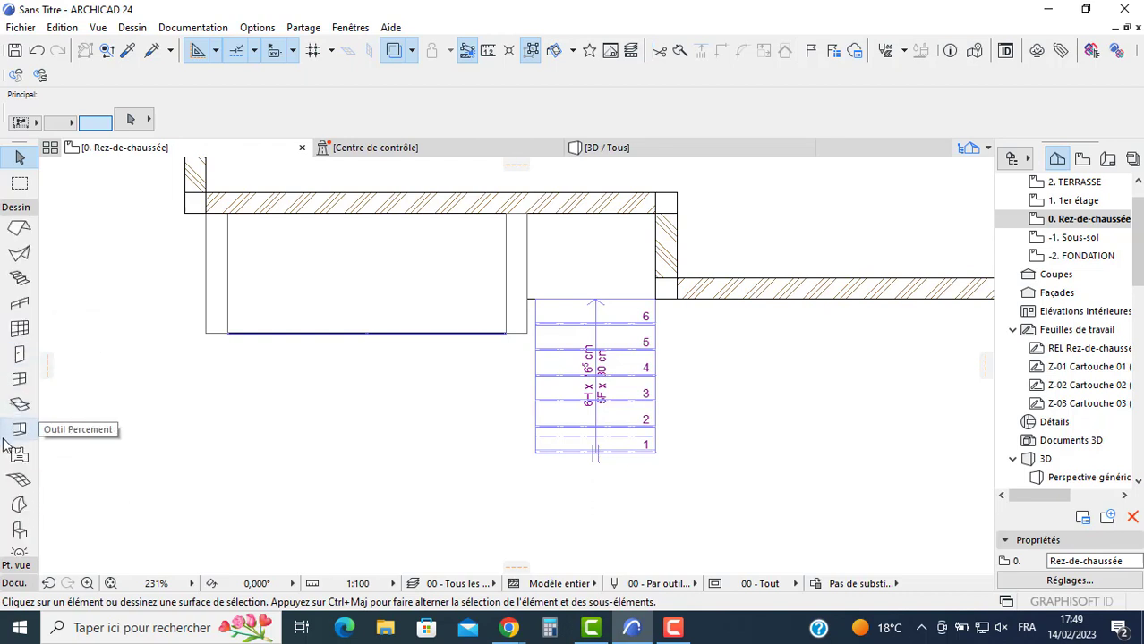
double_click(20, 480)
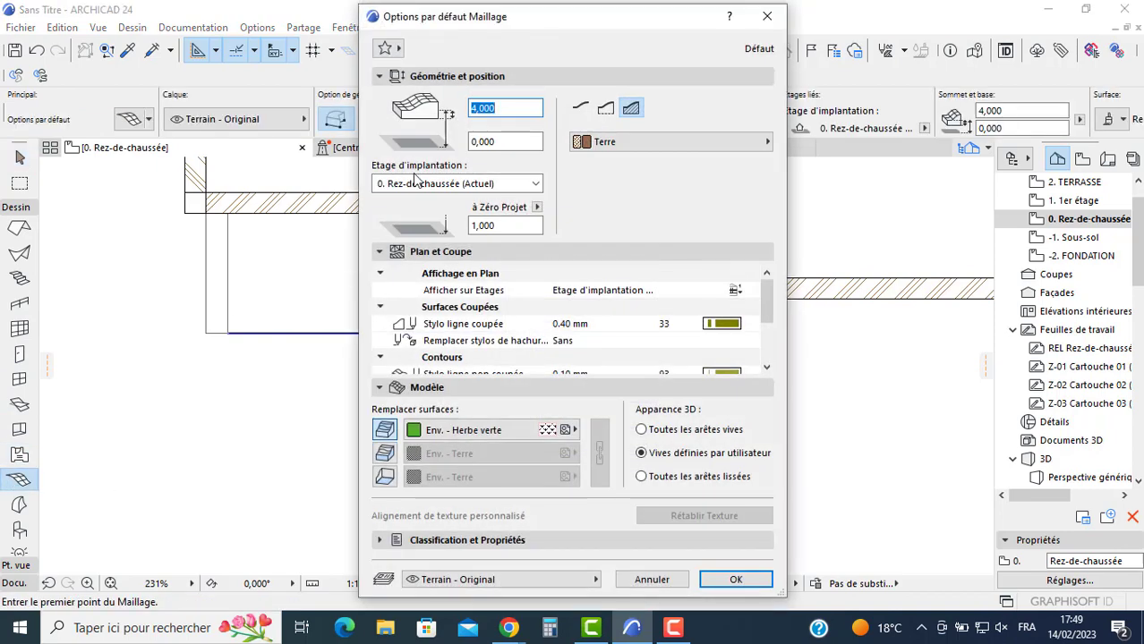
text(0,)
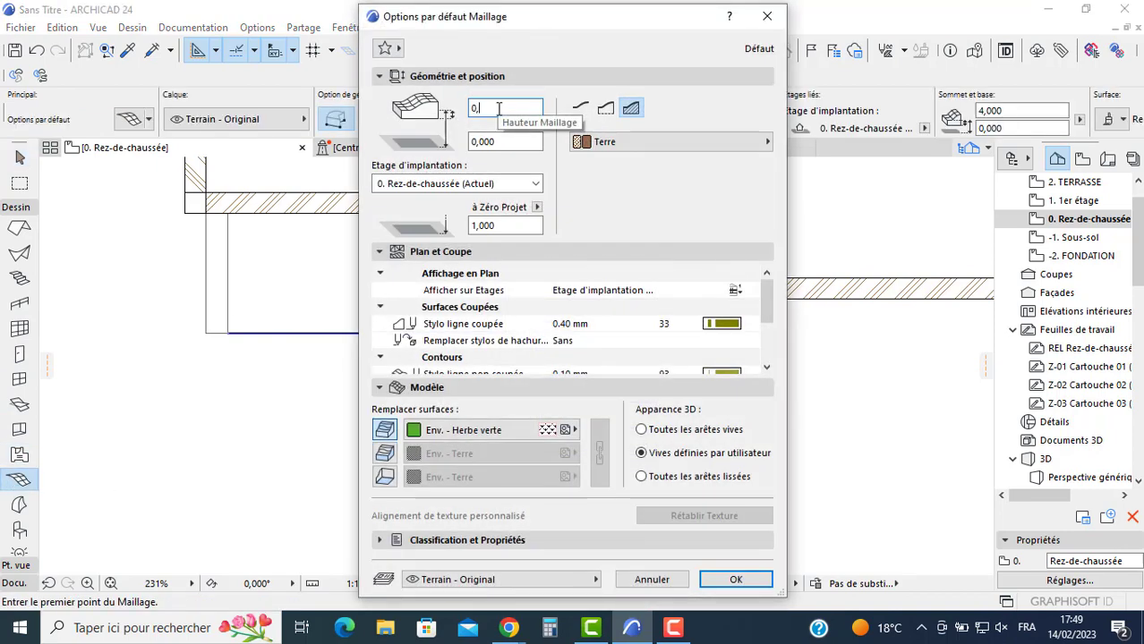
text(200)
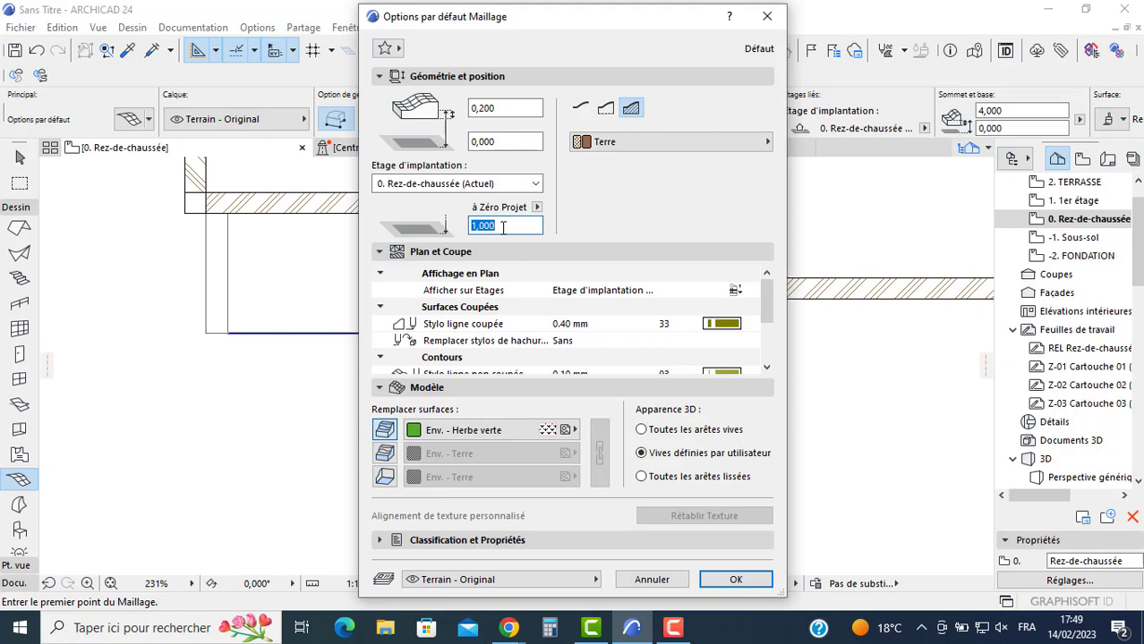
text(-1)
key(Return)
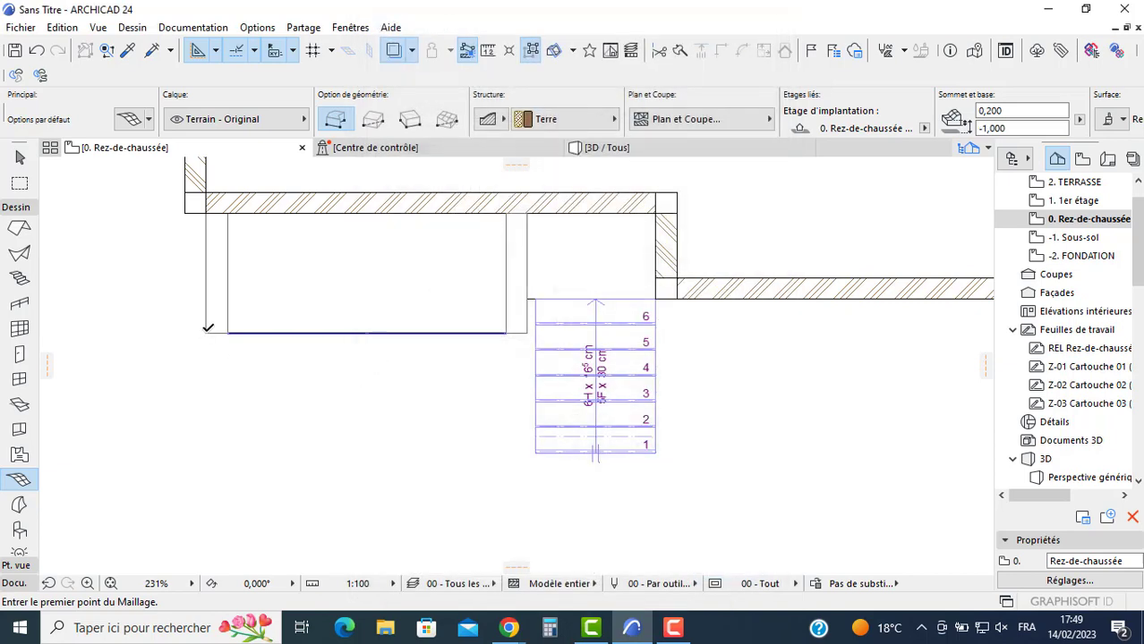
Step: Start the mesh outline at the terrace's outer left corner, following the terrace front, around the stair and along the facade to the building's right corner
click(206, 333)
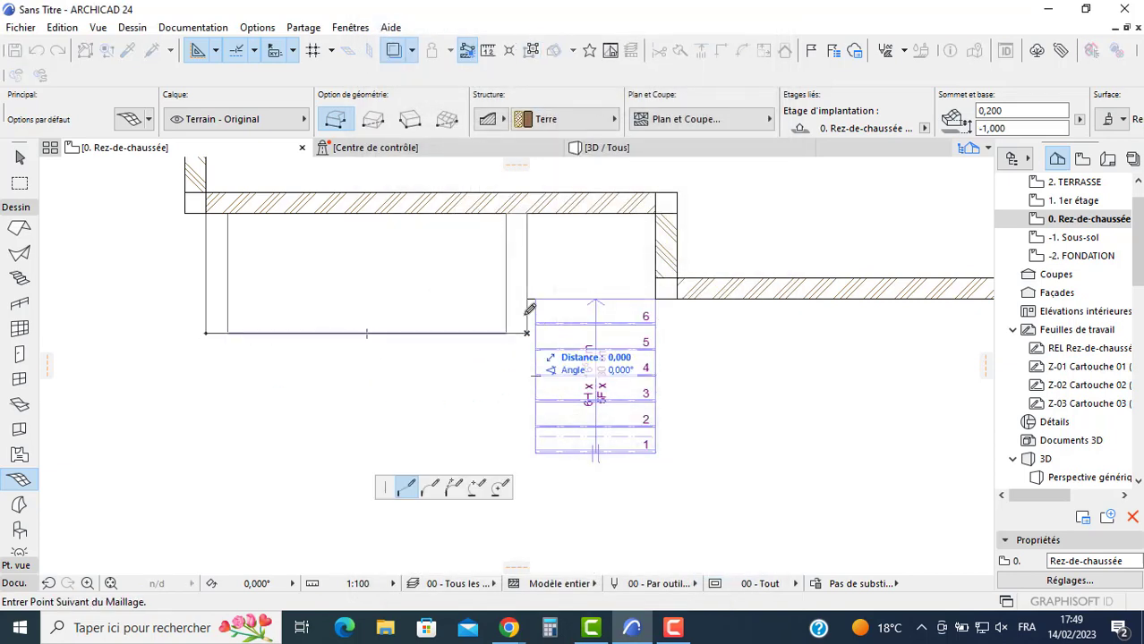
click(535, 300)
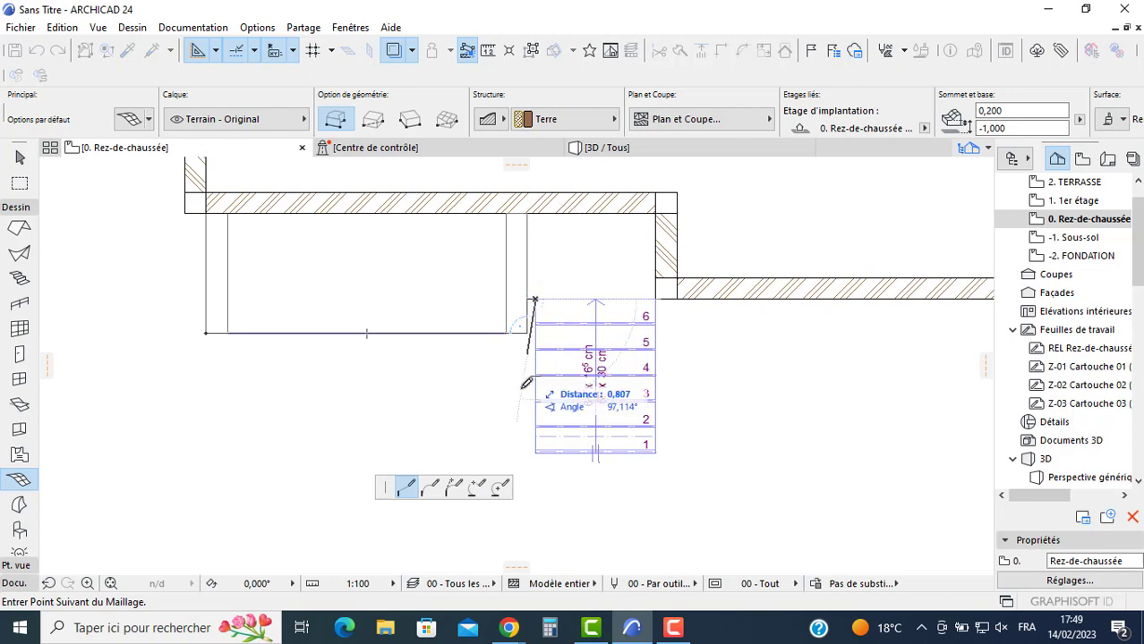
click(535, 453)
click(655, 453)
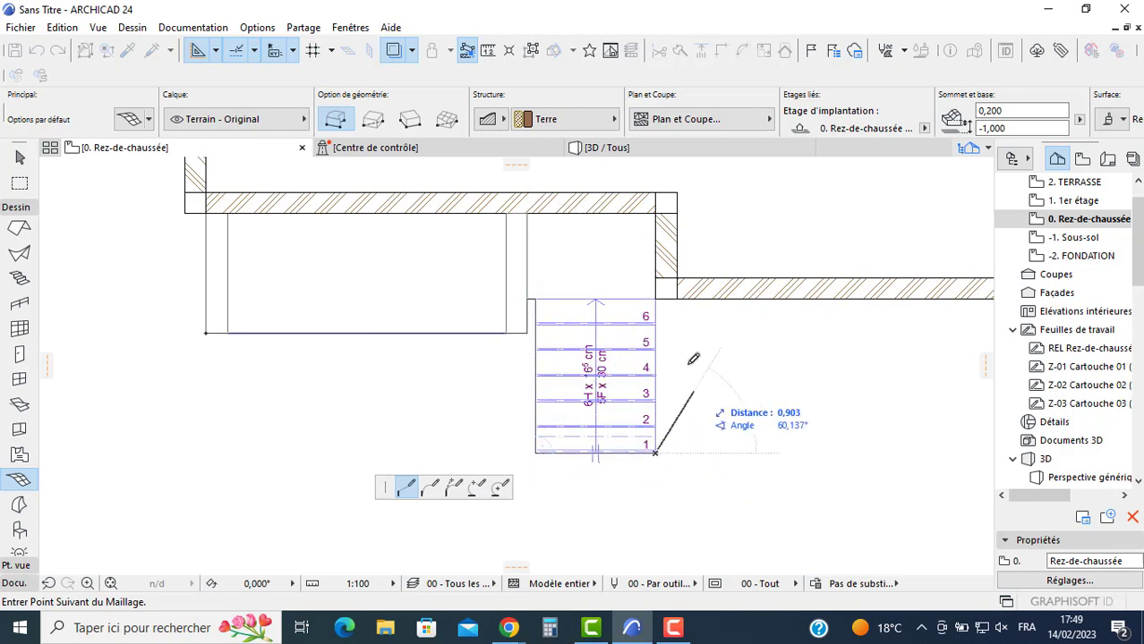
click(656, 300)
middle_drag(739, 307, 343, 295)
click(649, 287)
Step: Close the mesh outline with straight sides about 9.75 m apart in front of the facade, back to the terrace's outer left corner
scroll(646, 465, down, 3)
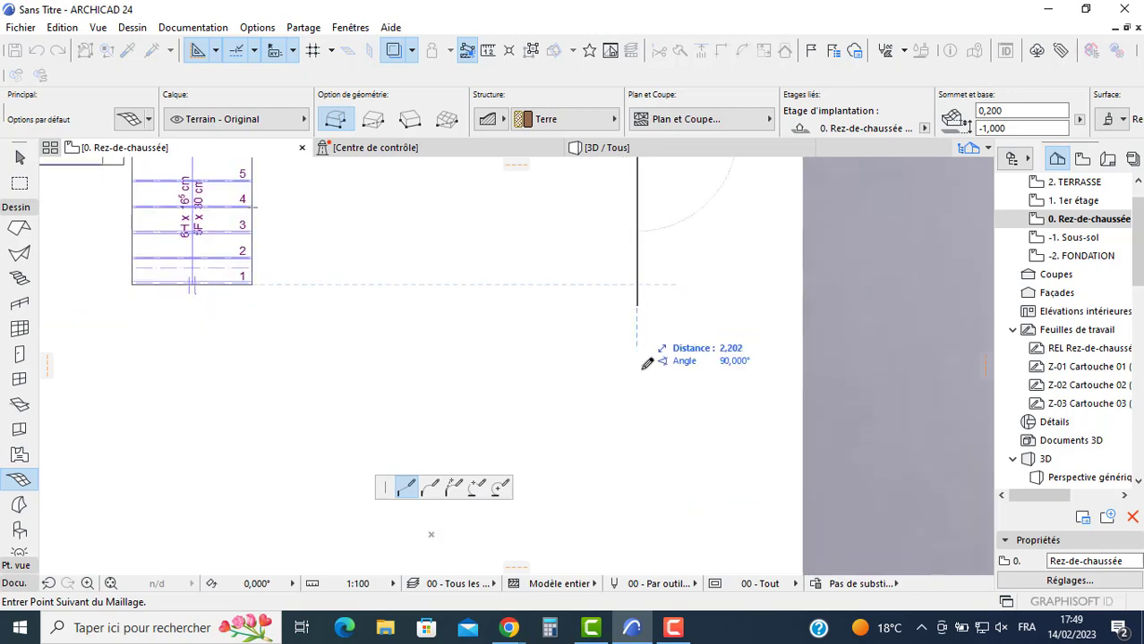
click(637, 469)
middle_drag(100, 382, 257, 307)
scroll(179, 391, down, 2)
middle_drag(179, 391, 455, 391)
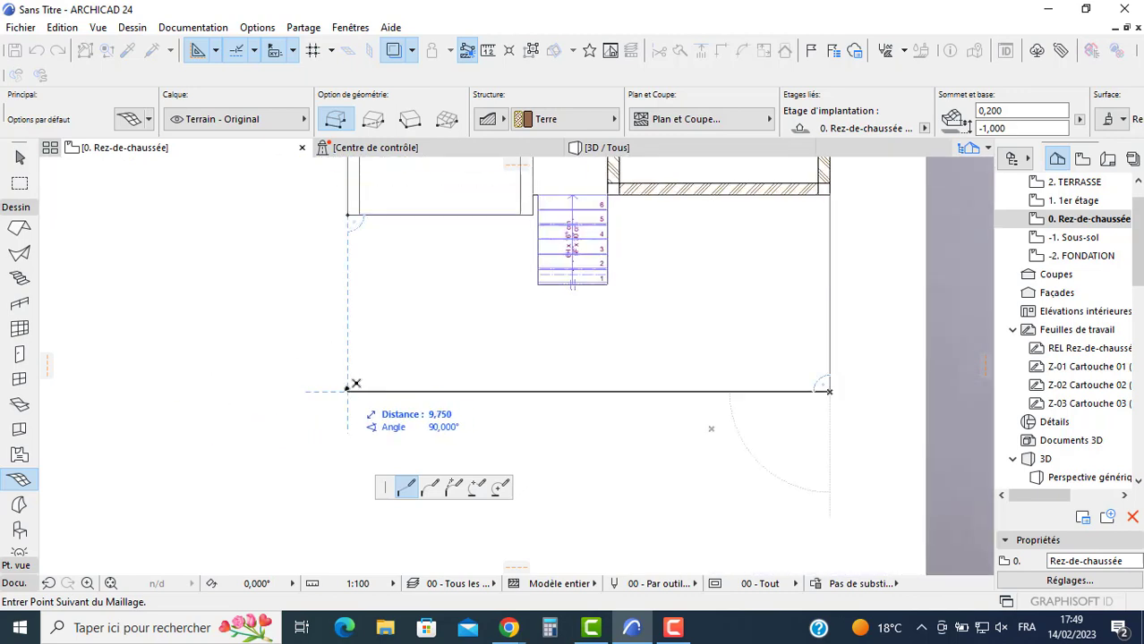
click(347, 390)
click(348, 212)
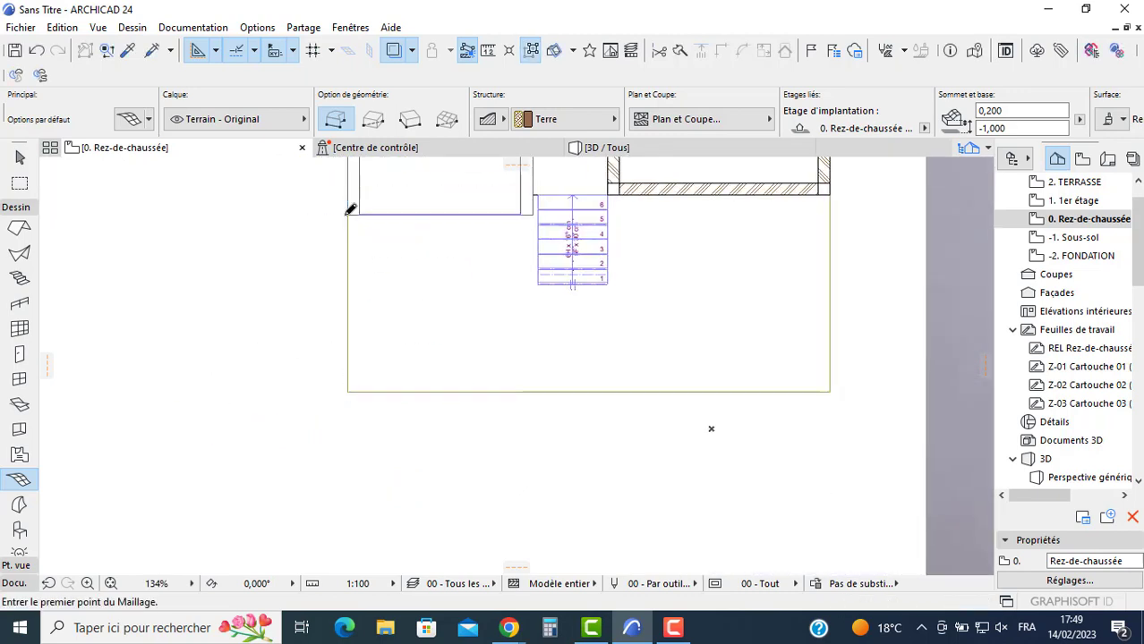
Step: Inspect the terrain mesh and stair in 3D and switch the model view options to 04 - Exécution
key(F3)
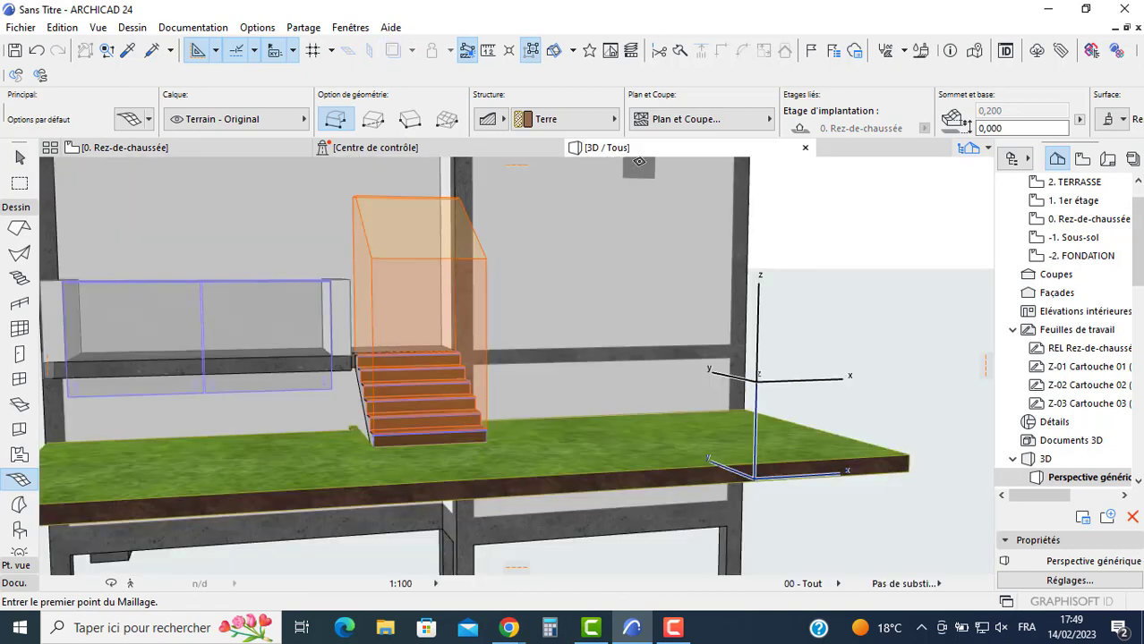
scroll(564, 243, down, 1)
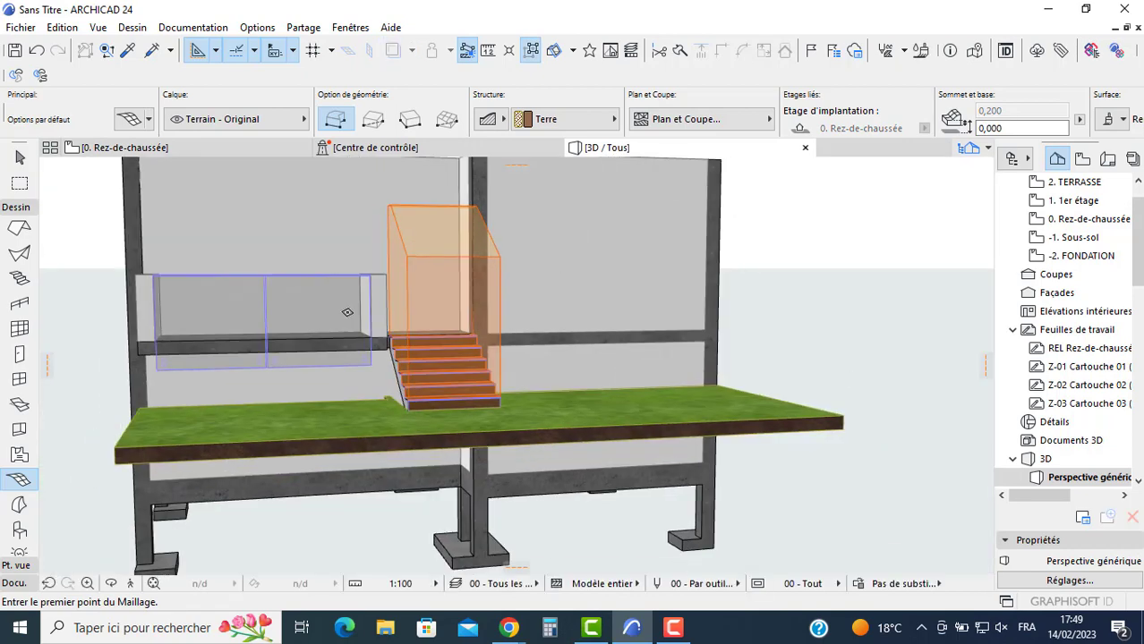
click(801, 584)
click(899, 547)
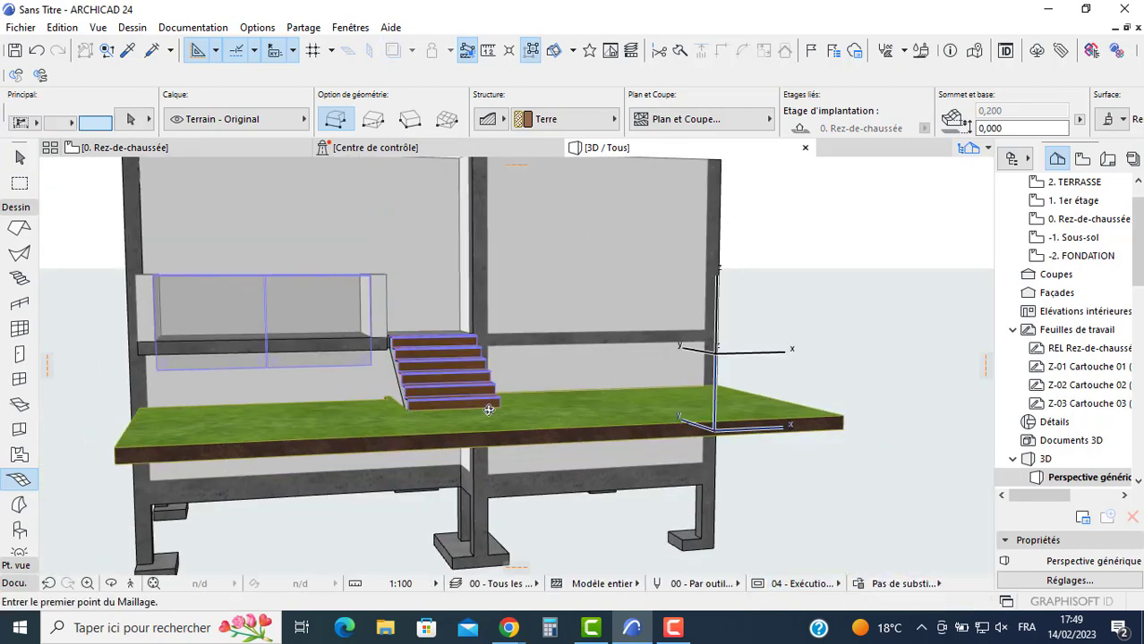
shift+middle_drag(489, 410, 326, 448)
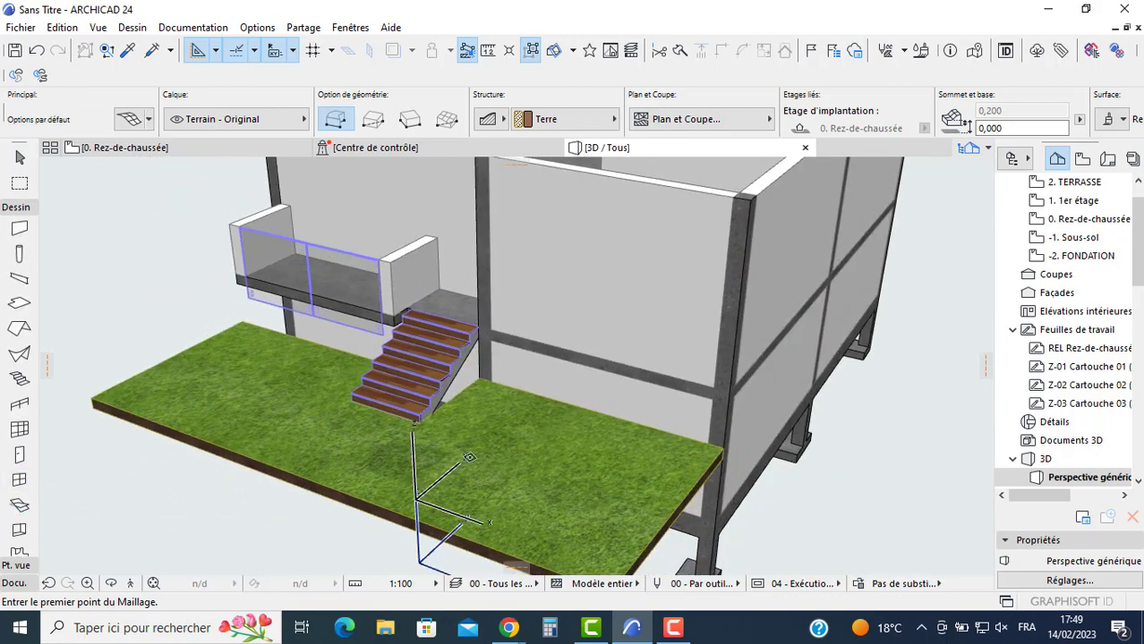
Step: Add a railing along the stair's facade-side edge, from the lowest tread up to the wall at the landing
scroll(470, 457, up, 4)
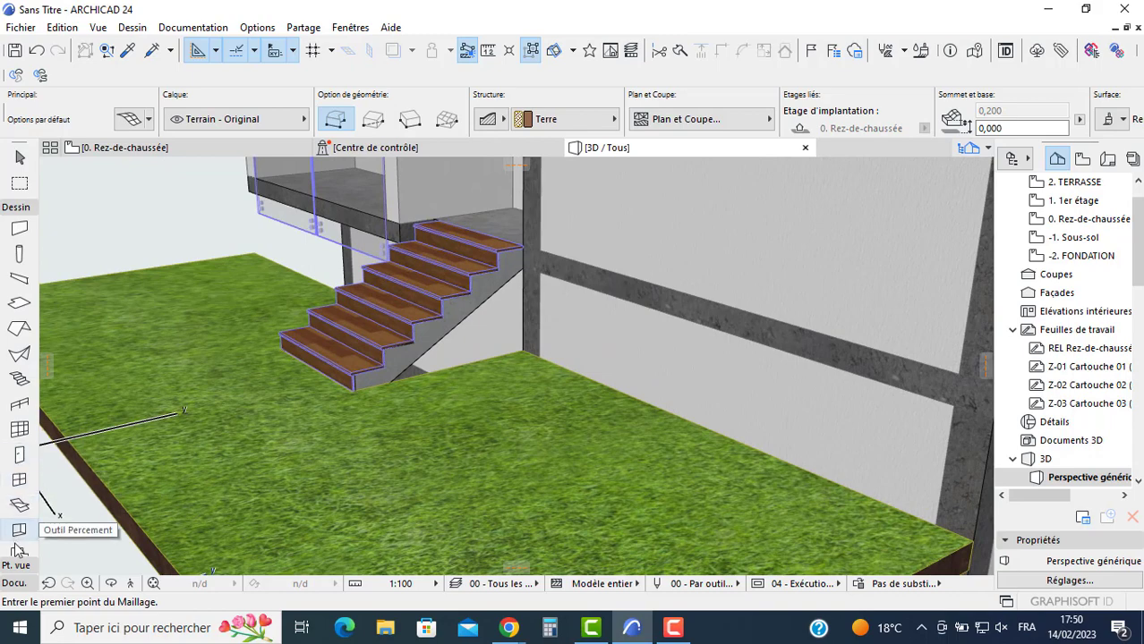
click(19, 405)
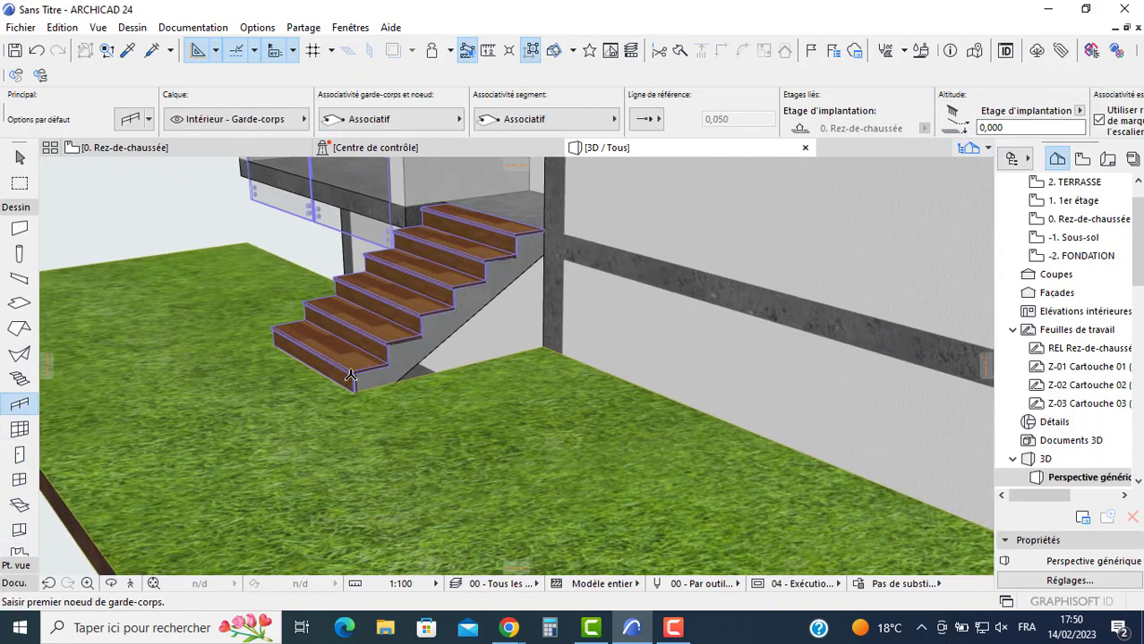
click(349, 376)
click(519, 234)
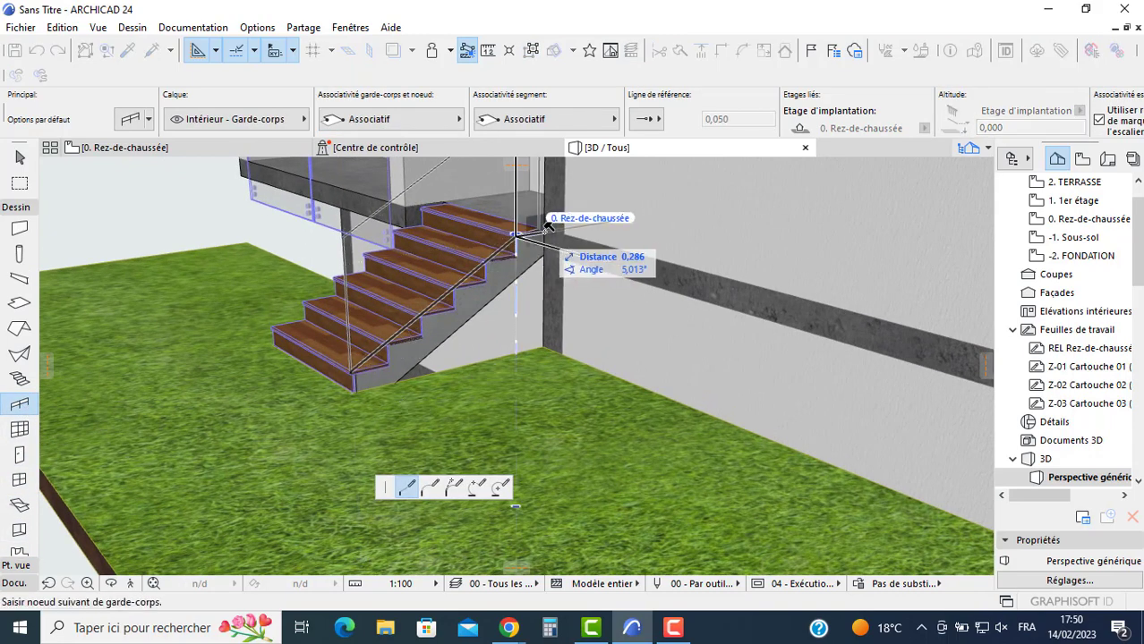
double_click(543, 231)
Step: Add a railing along the stair's terrace-side edge, from the landing down to the lowest tread
shift+middle_drag(338, 227, 663, 275)
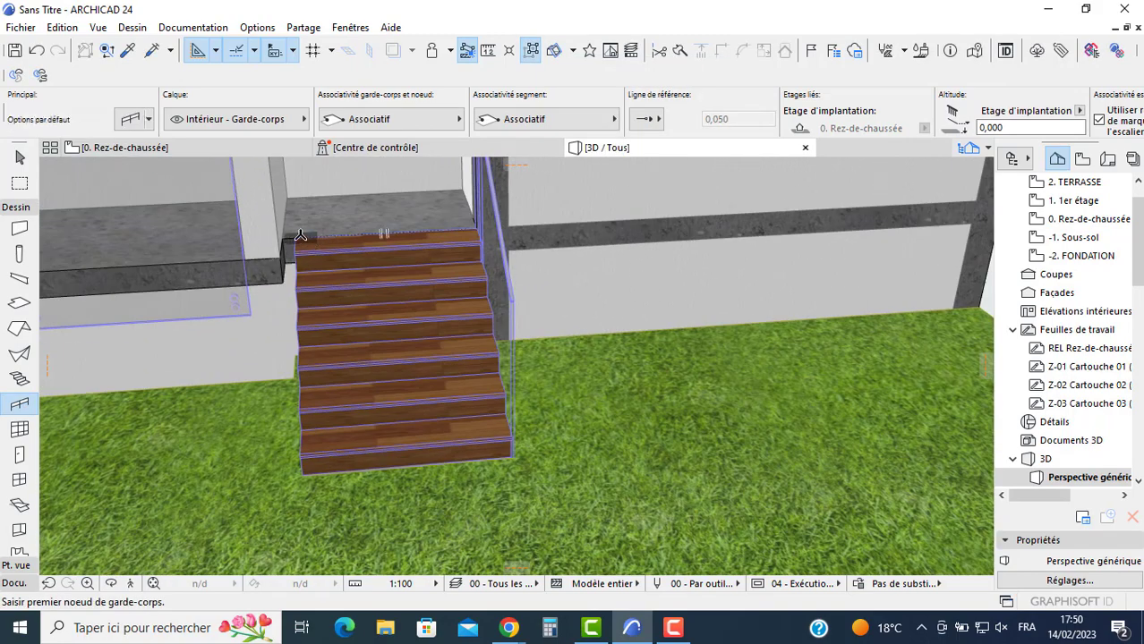
click(298, 237)
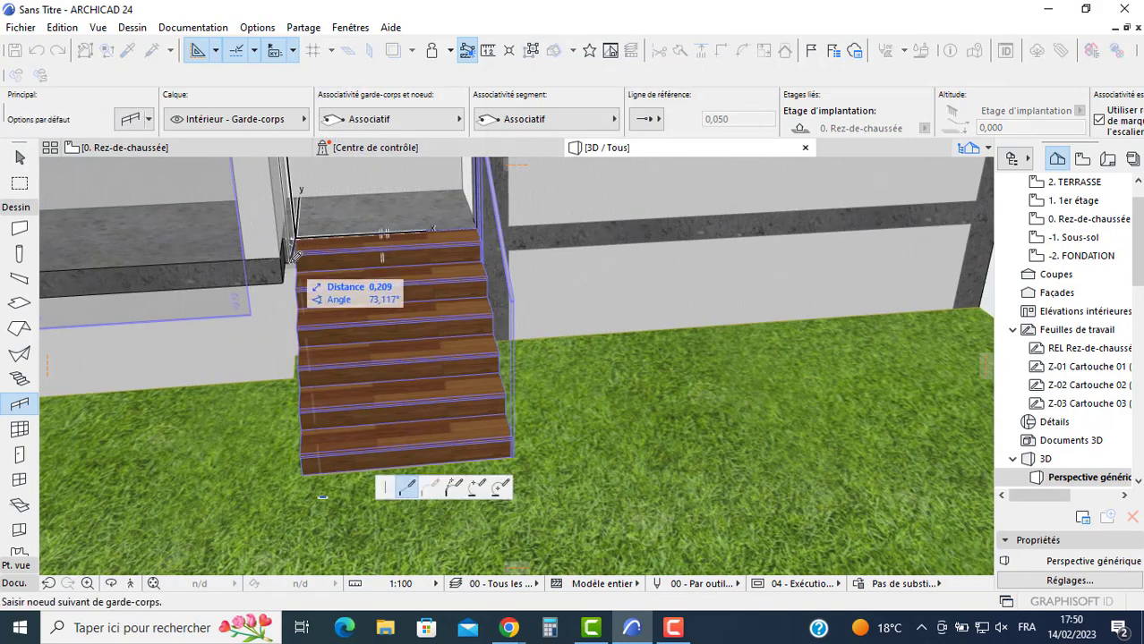
double_click(301, 455)
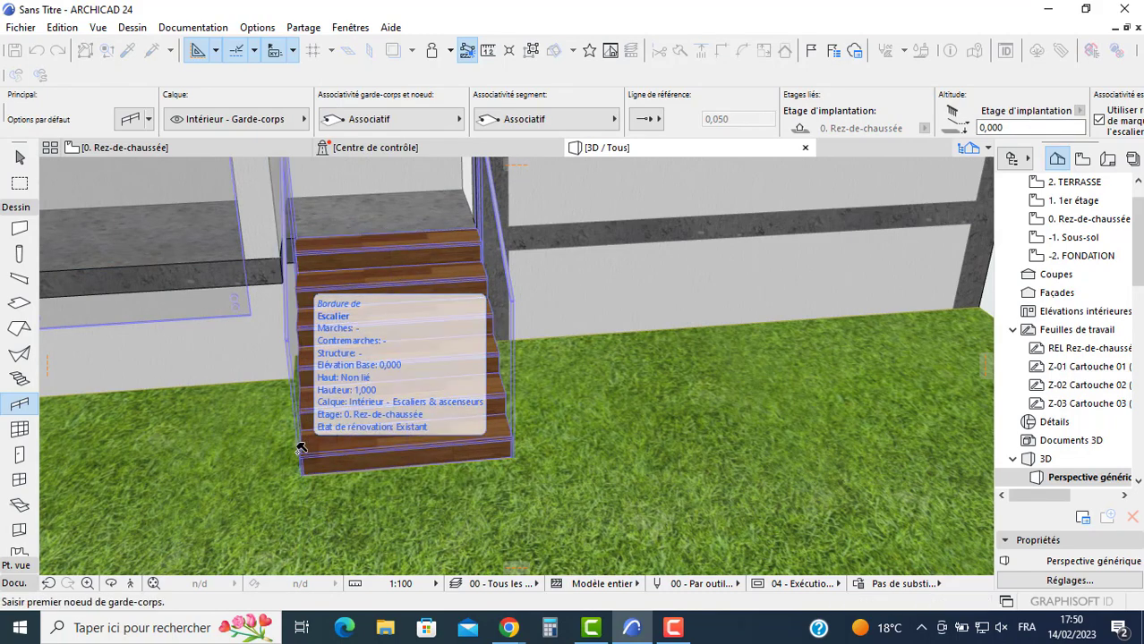
scroll(300, 452, down, 1)
shift+middle_drag(432, 445, 369, 338)
key(Escape)
Step: Open the basement plan (Sous-sol) and turn off the trace reference
middle_drag(799, 366, 636, 302)
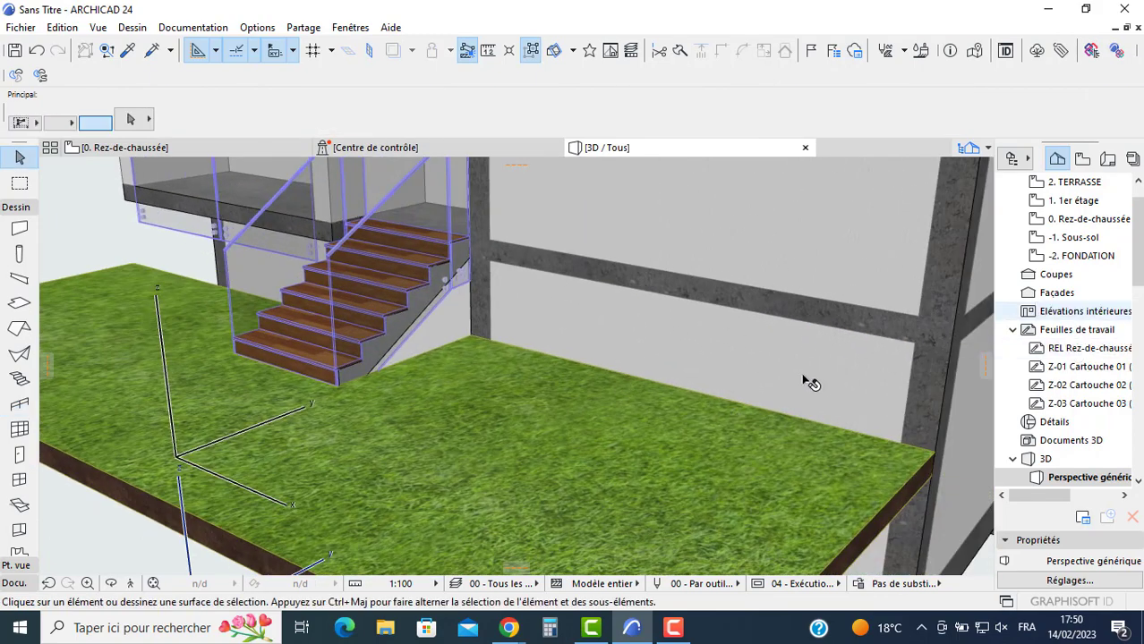
middle_drag(738, 384, 544, 355)
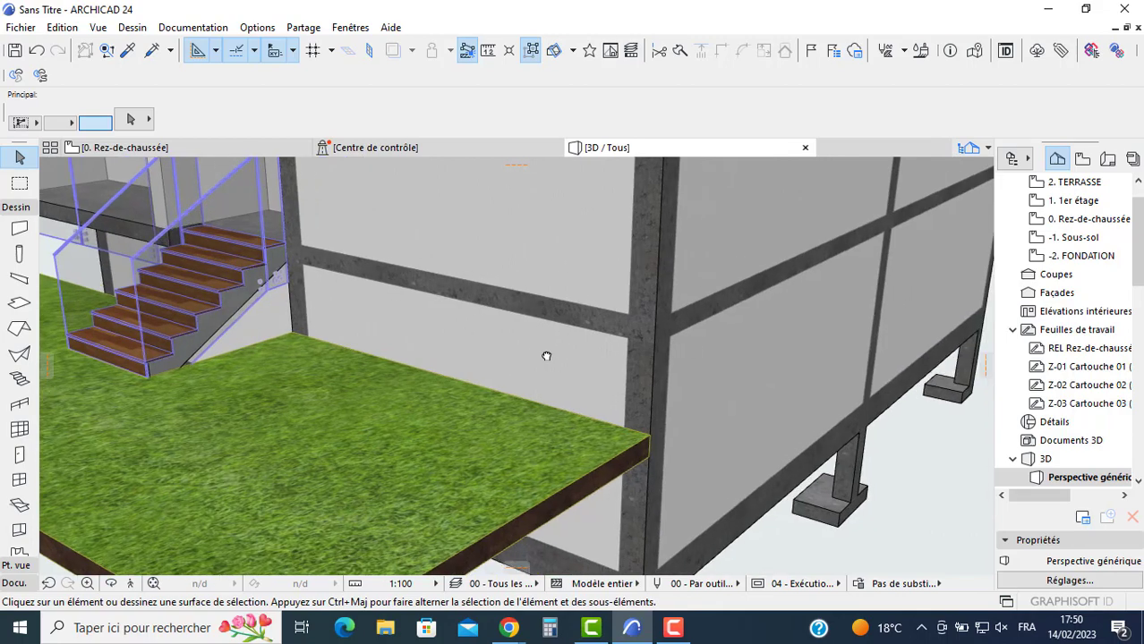
double_click(1074, 238)
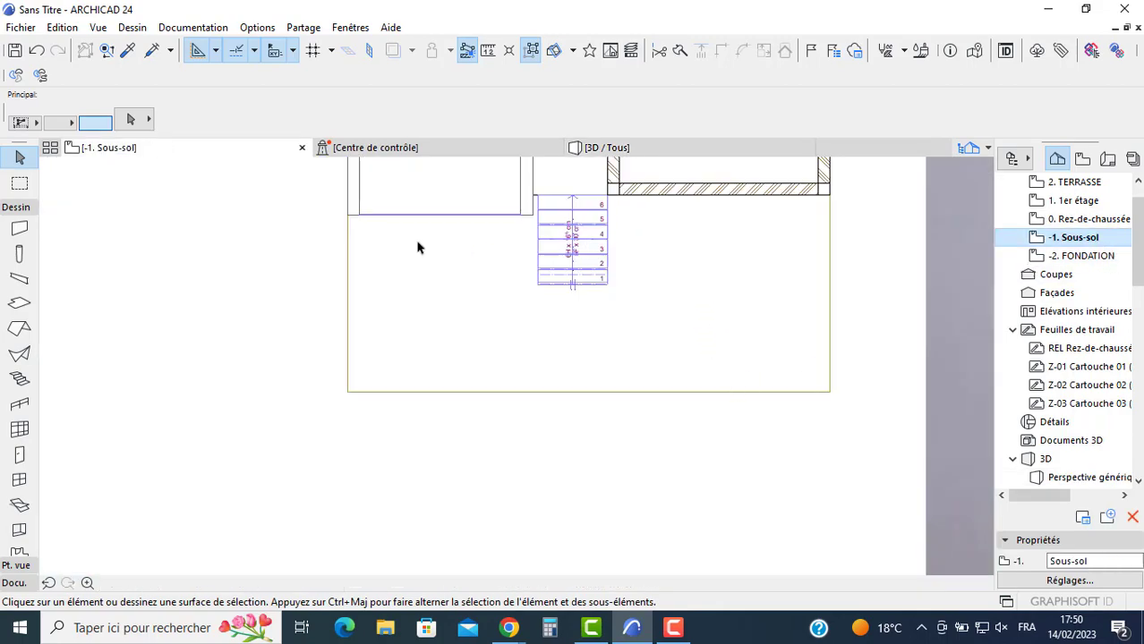
click(394, 51)
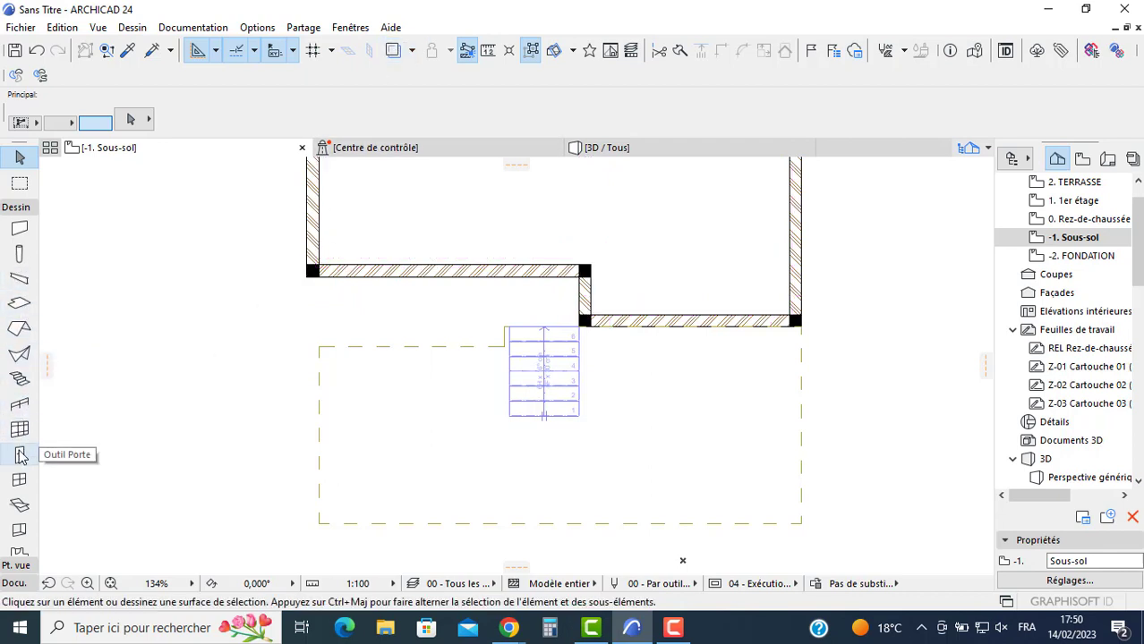
Step: Set the default window to Fenêtre coulissante 2 vantaux 24, 2.000 m wide, 0.500 m high, with a 1.500 m sill
click(19, 479)
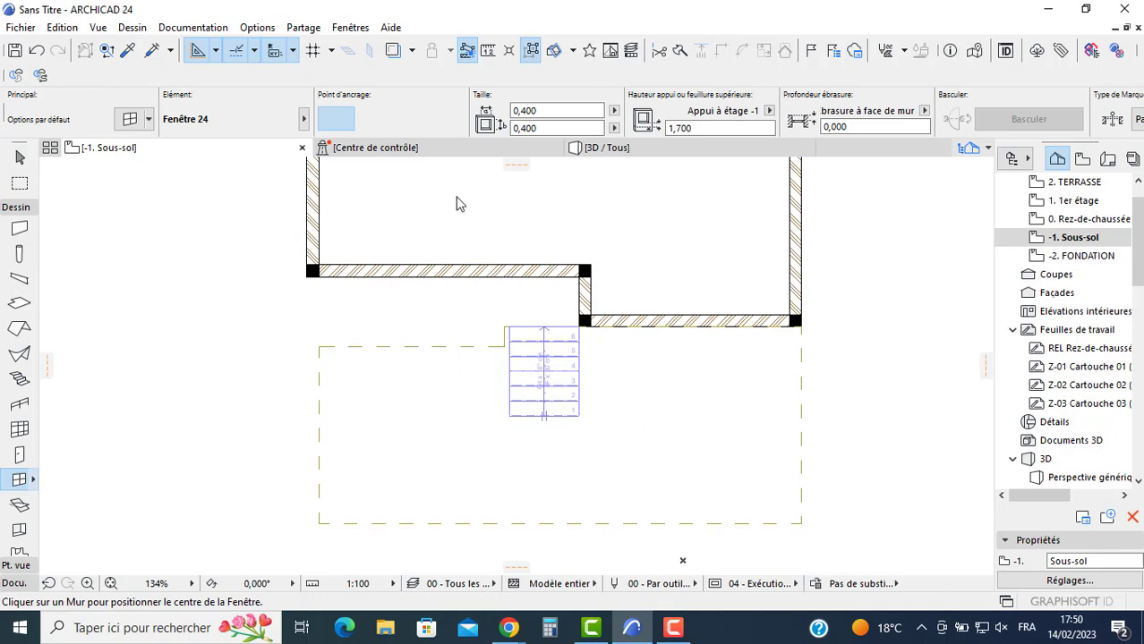
key(ctrl+t)
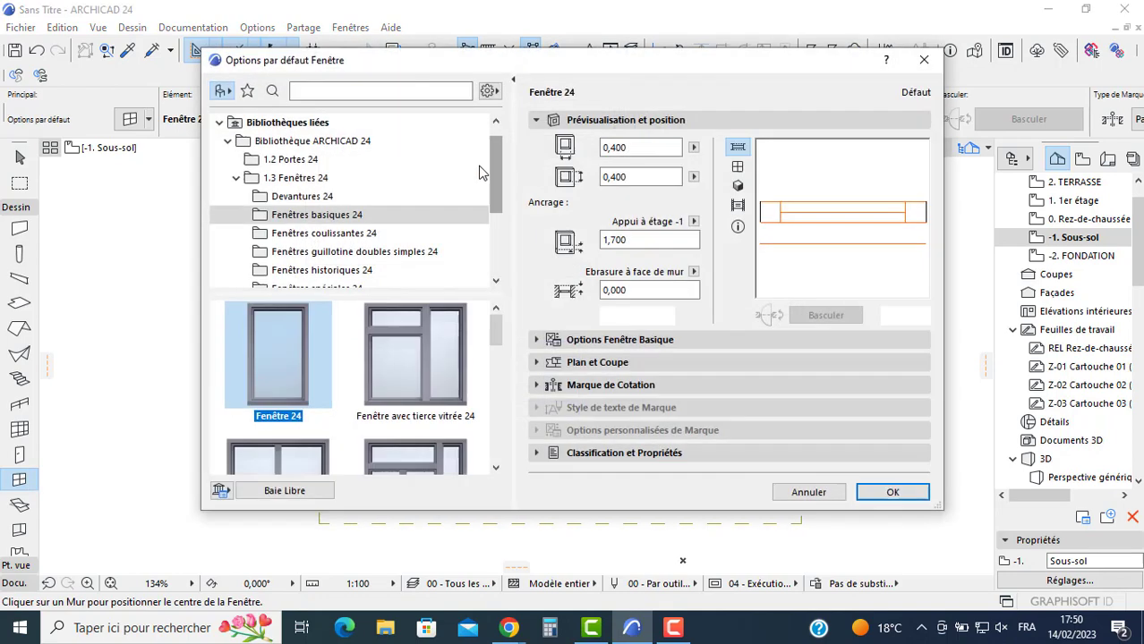
click(303, 232)
click(297, 353)
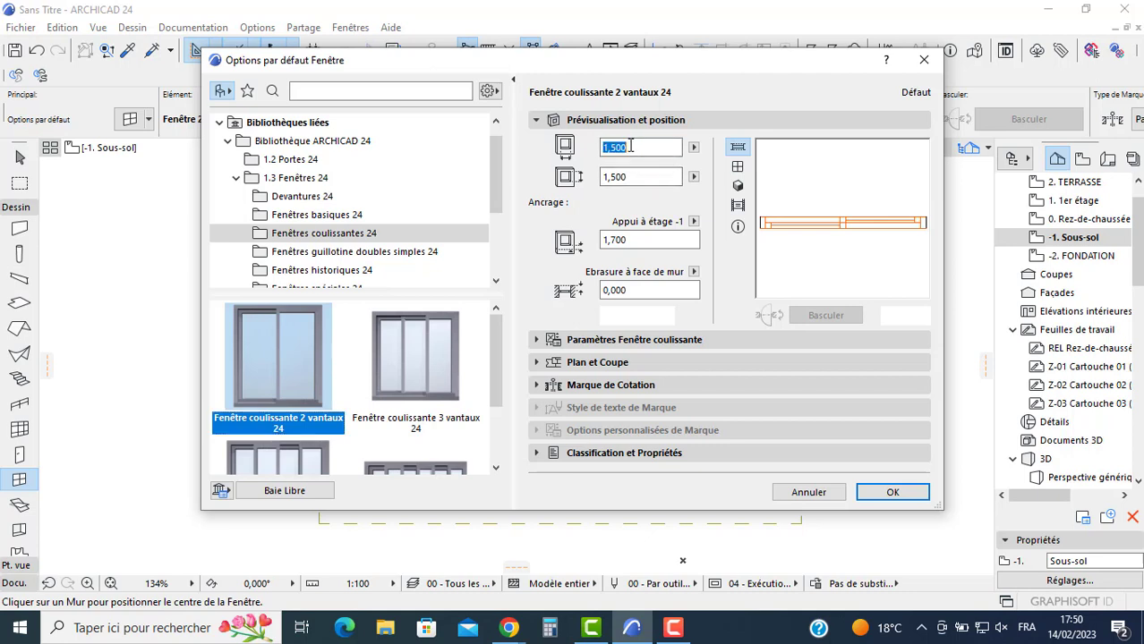
click(644, 241)
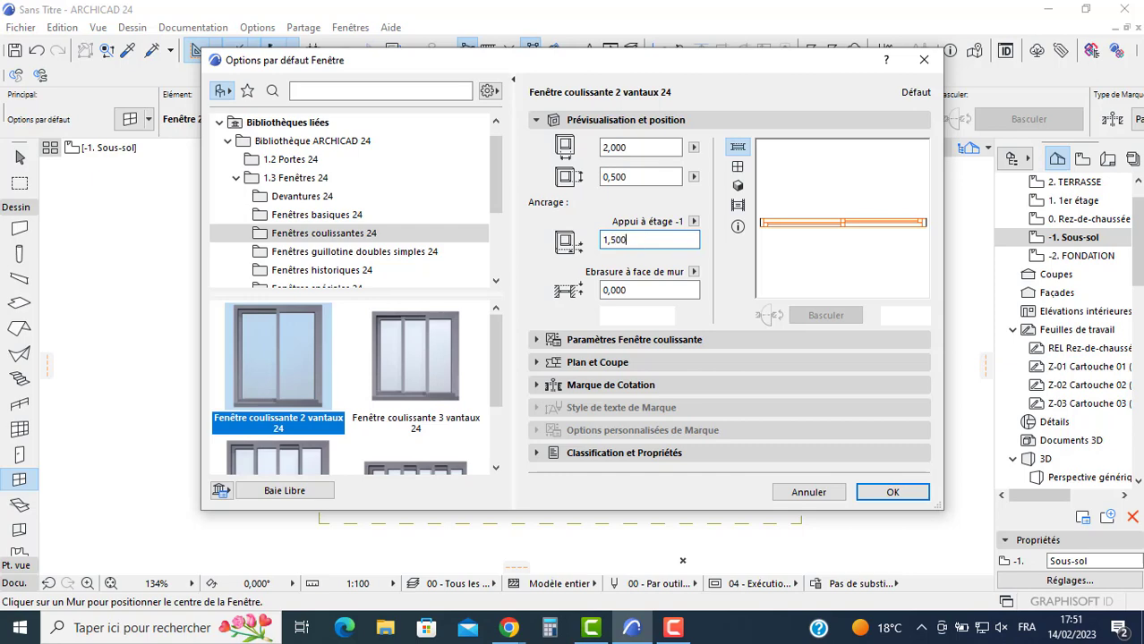
click(904, 499)
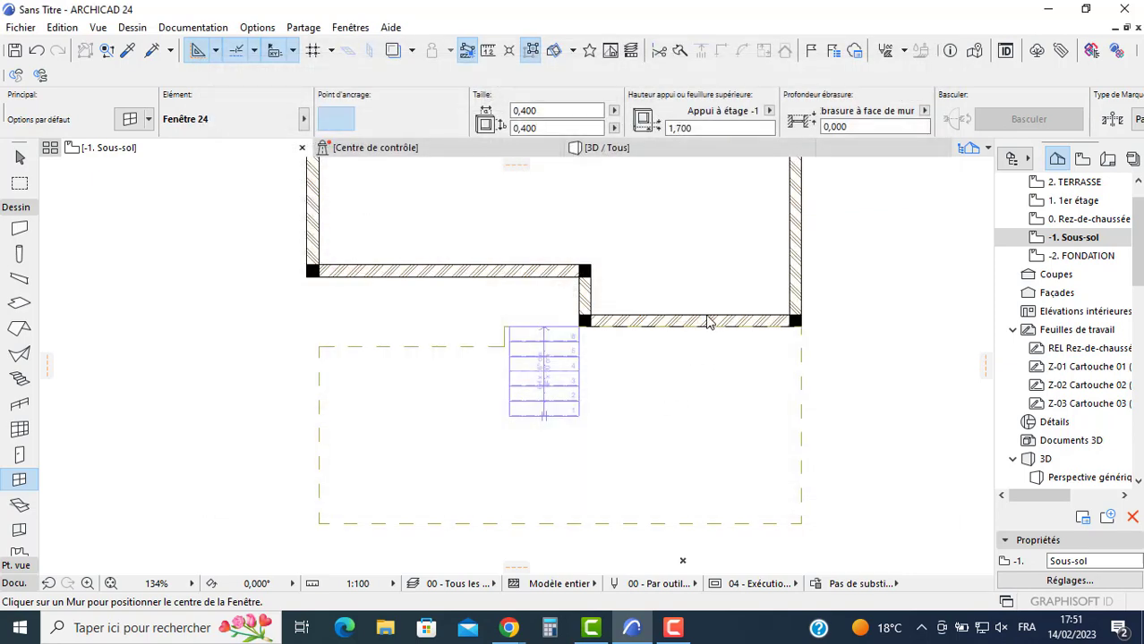
Step: Place a sliding window at the middle of each of the two front basement walls, opening side facing inward
click(689, 315)
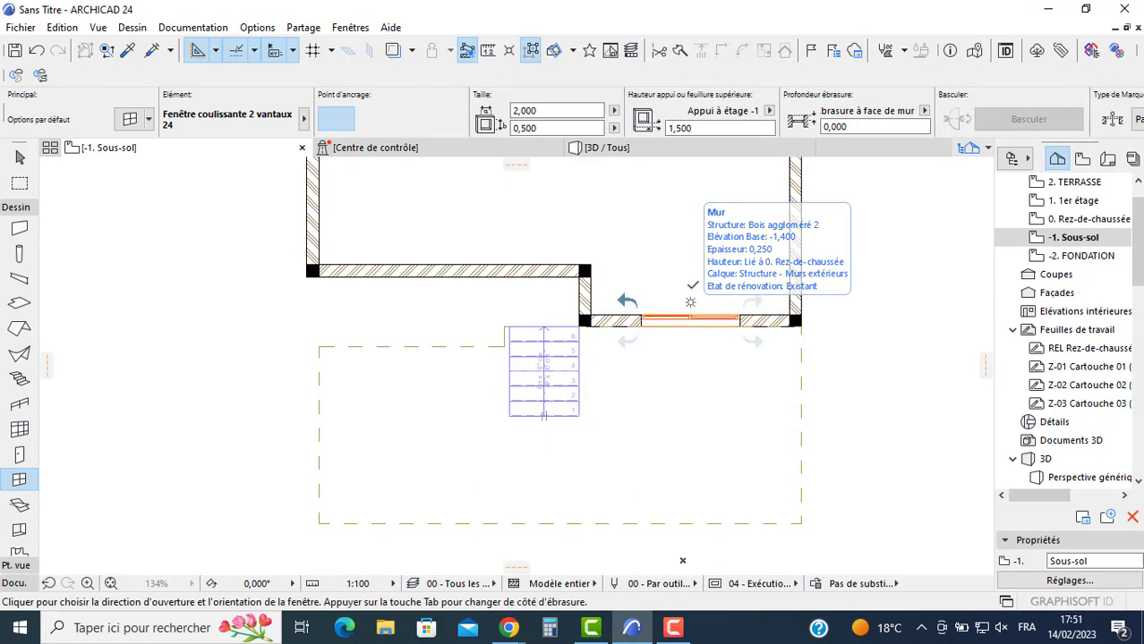
click(557, 271)
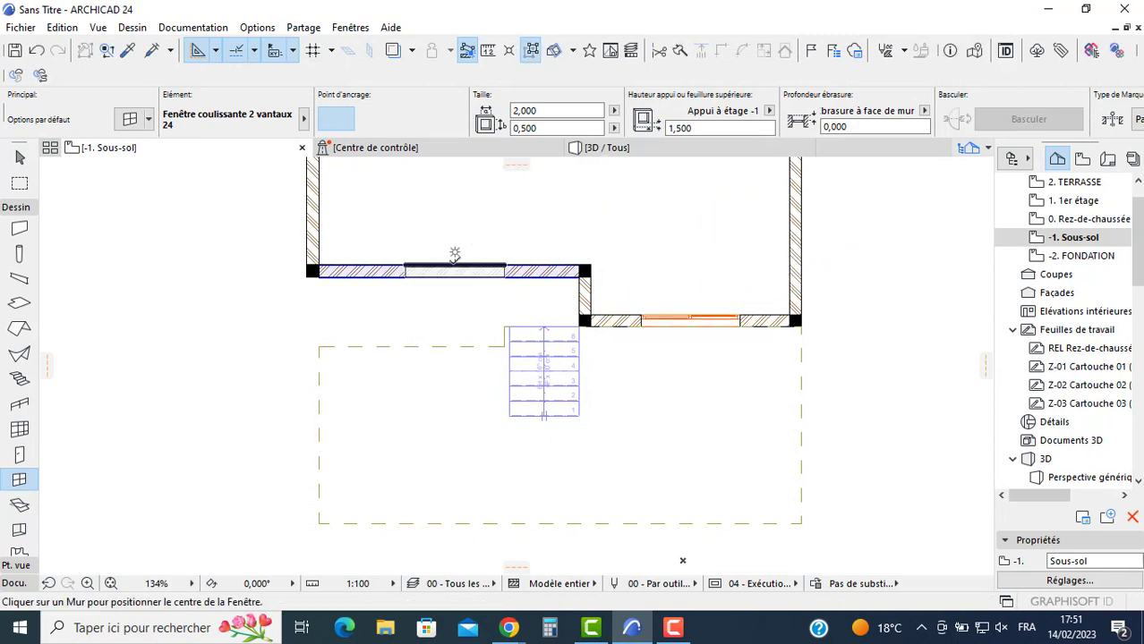
click(455, 255)
click(465, 231)
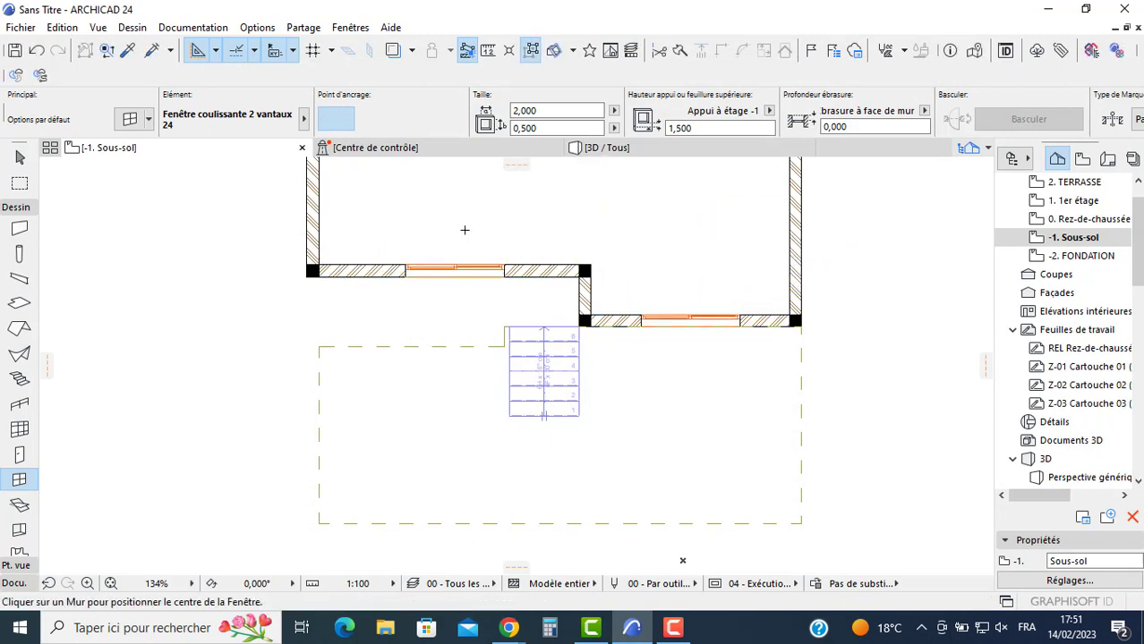
Step: Place a sliding window at the middle of each of the two rear basement wall segments
scroll(465, 230, down, 5)
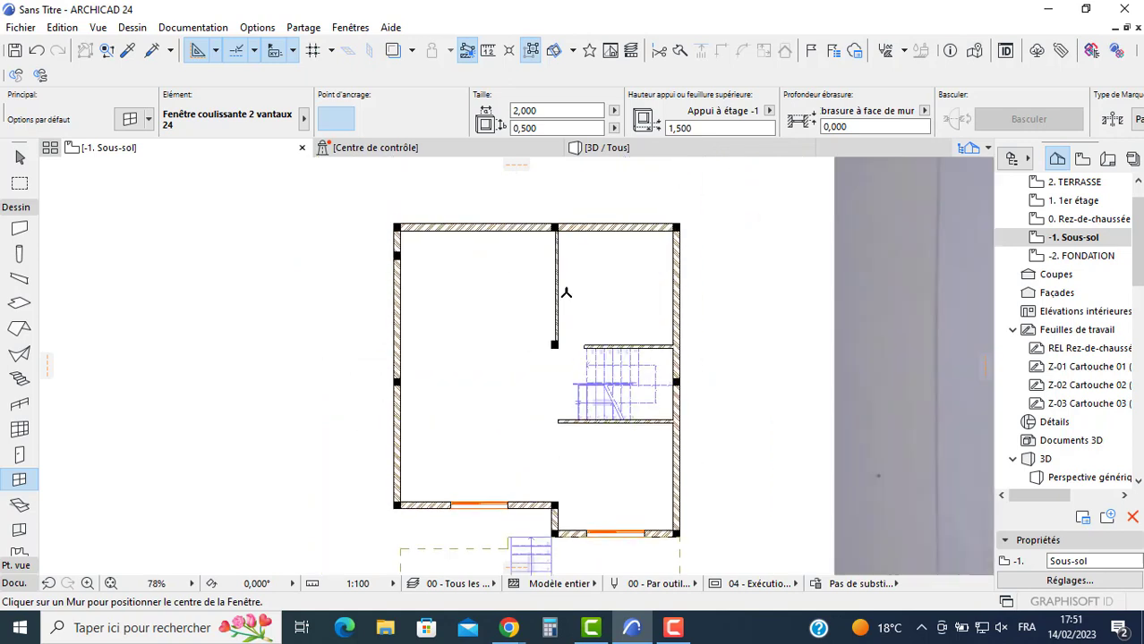
click(615, 243)
click(613, 248)
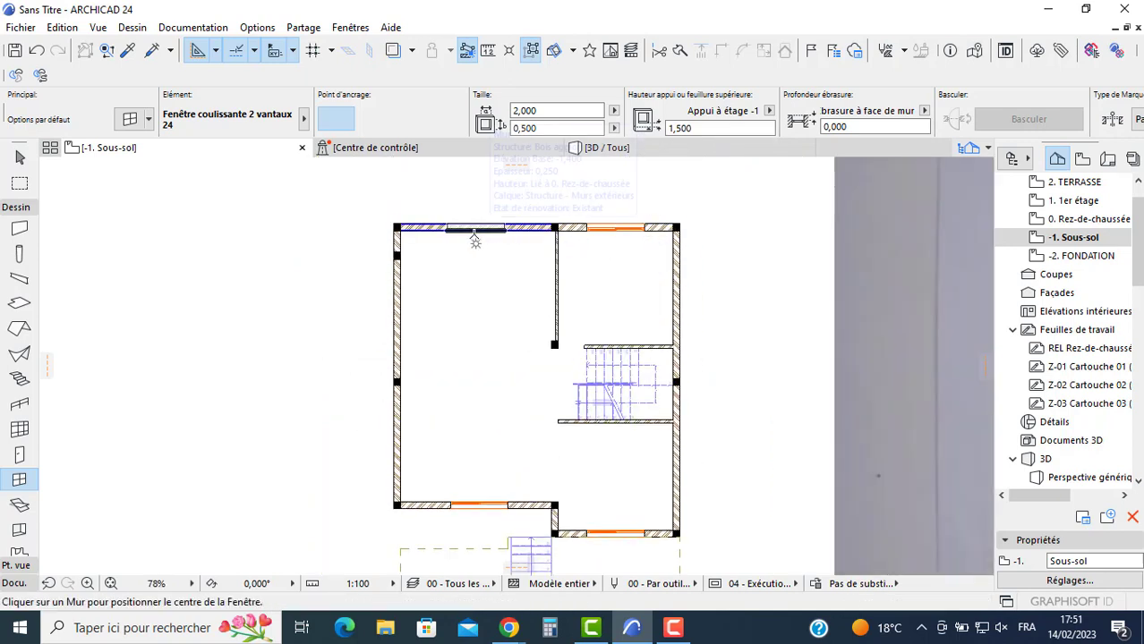
click(475, 238)
click(434, 242)
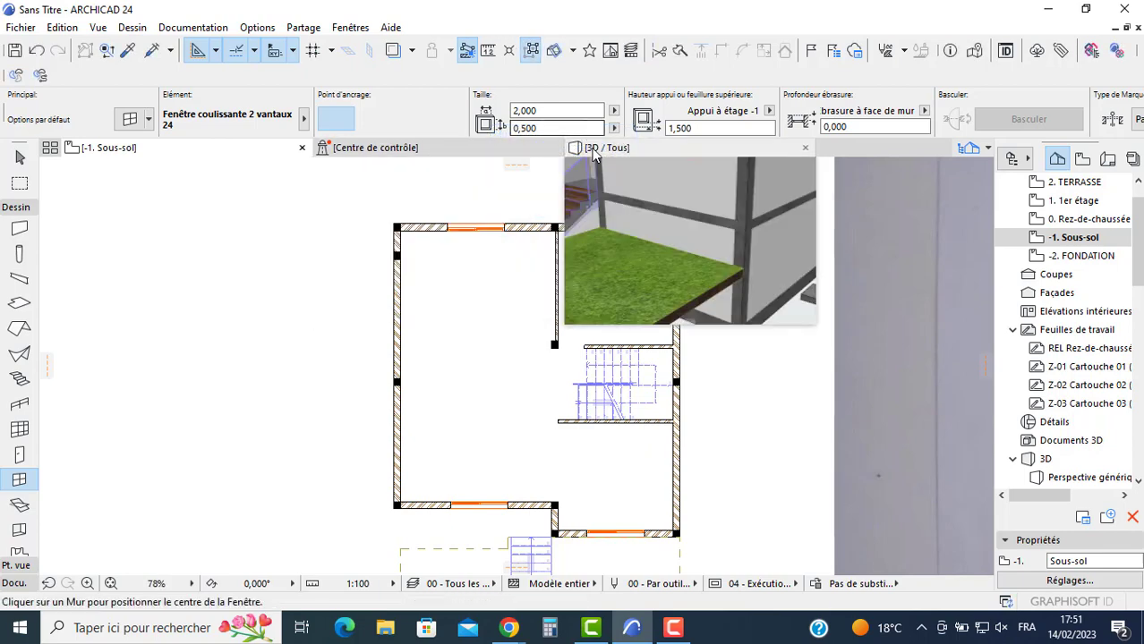
Step: Check the basement windows on the front and rear facades in 3D, and return to the basement plan
click(593, 148)
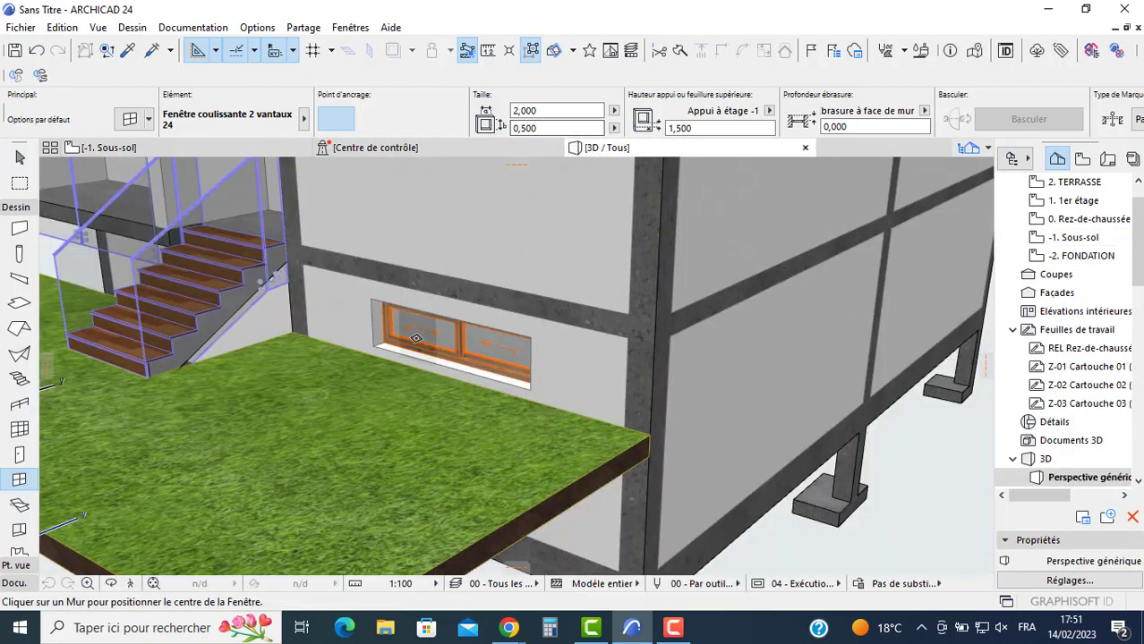
scroll(399, 341, down, 2)
middle_drag(399, 341, 694, 360)
shift+middle_drag(520, 328, 948, 360)
middle_drag(461, 380, 502, 374)
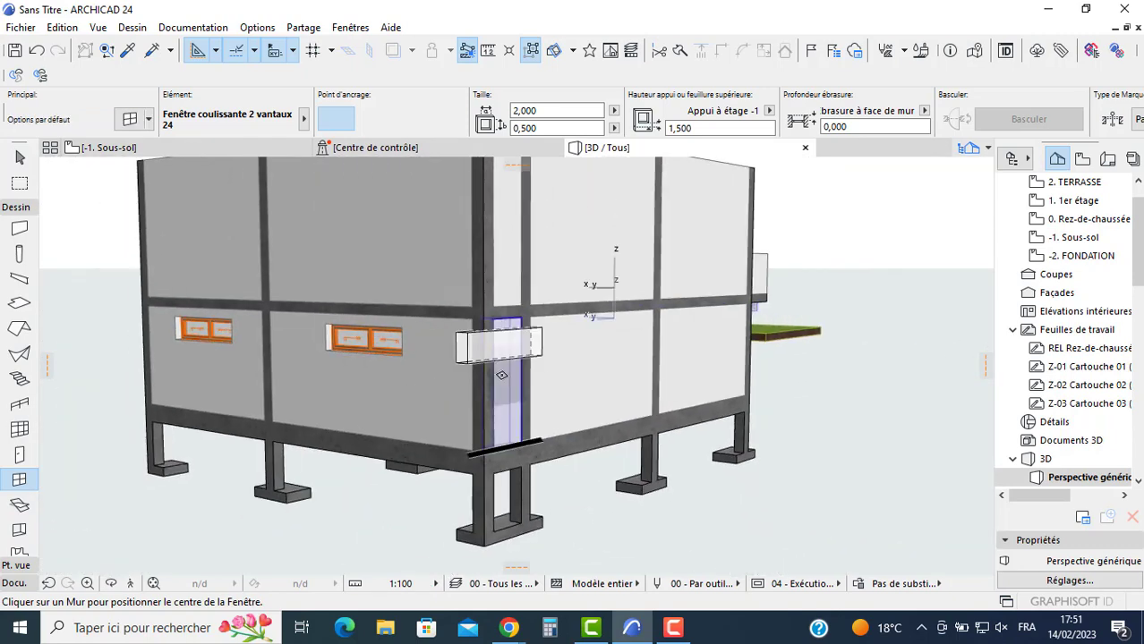
click(144, 152)
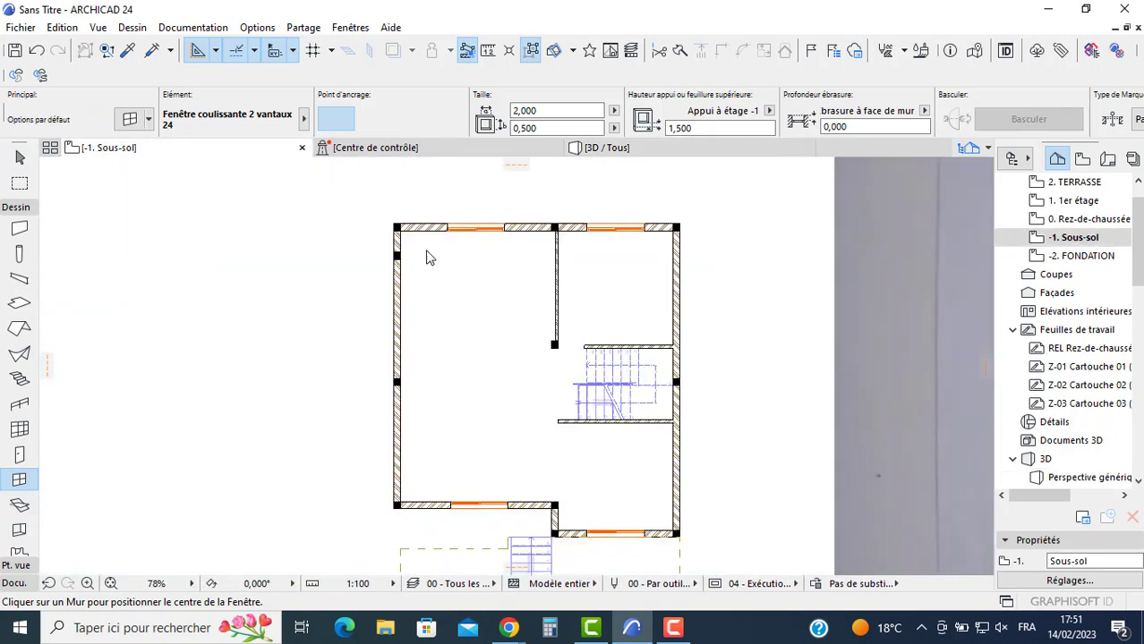
Step: On the ground-floor plan, extend the front terrain mesh with a rectangle beneath the terrace, up to the recessed front wall
double_click(1096, 220)
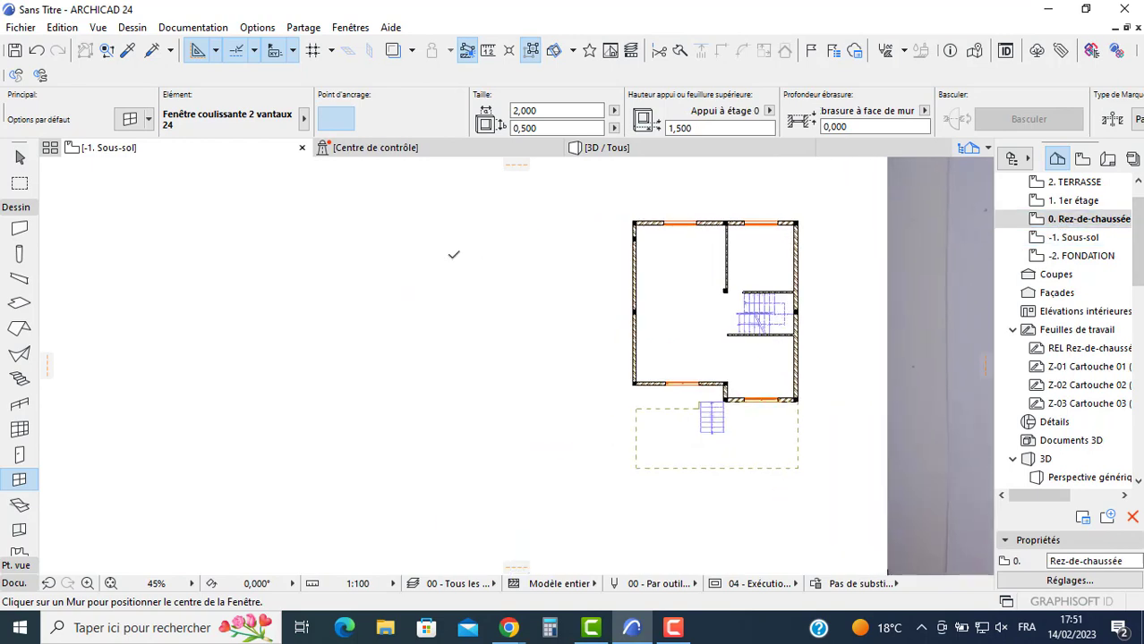
middle_drag(602, 253, 390, 327)
scroll(444, 492, up, 2)
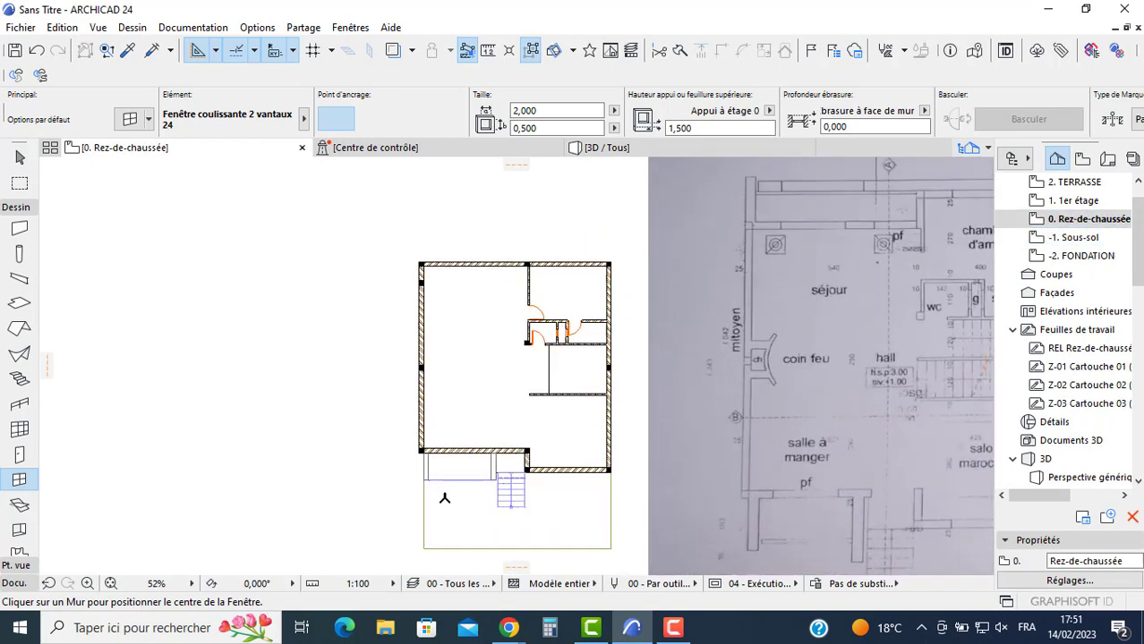
key(Escape)
click(428, 492)
scroll(435, 499, up, 4)
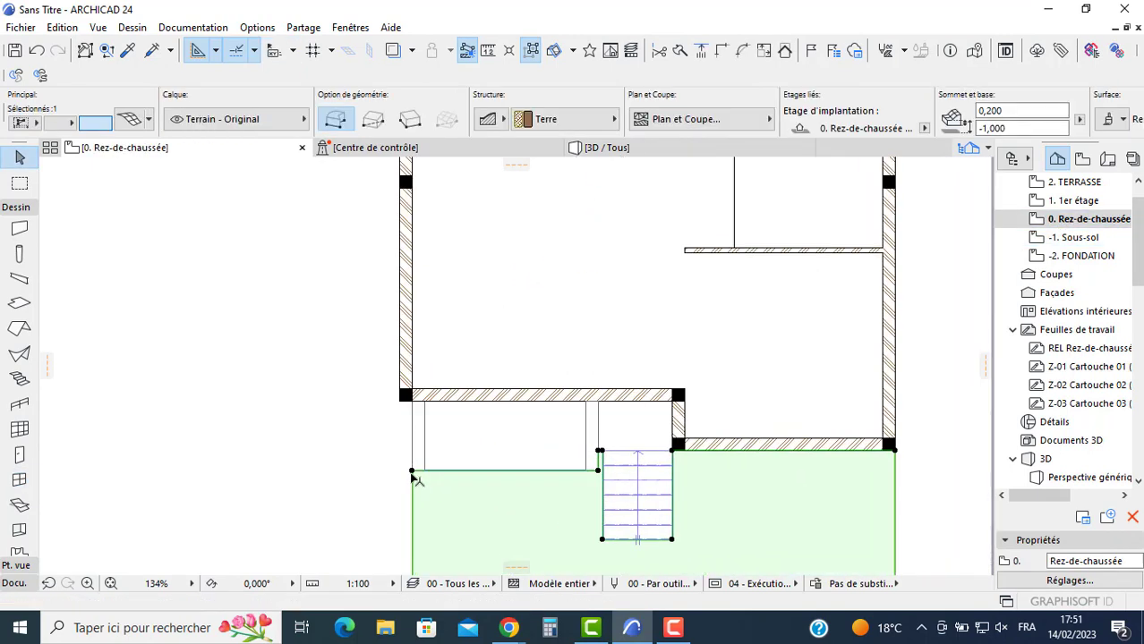
click(412, 471)
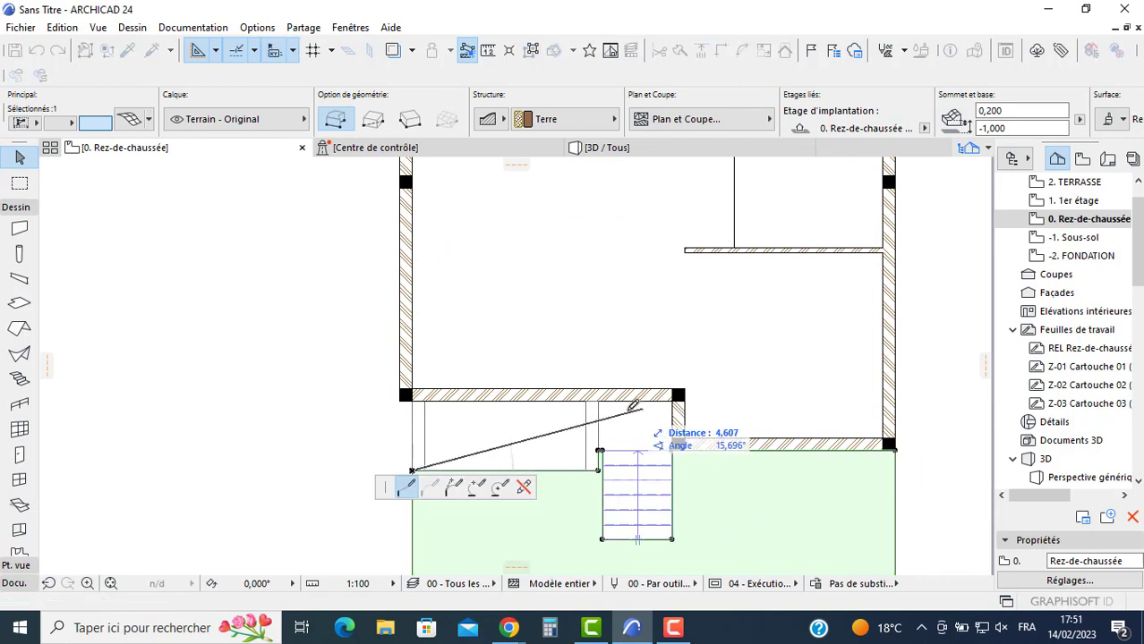
click(371, 123)
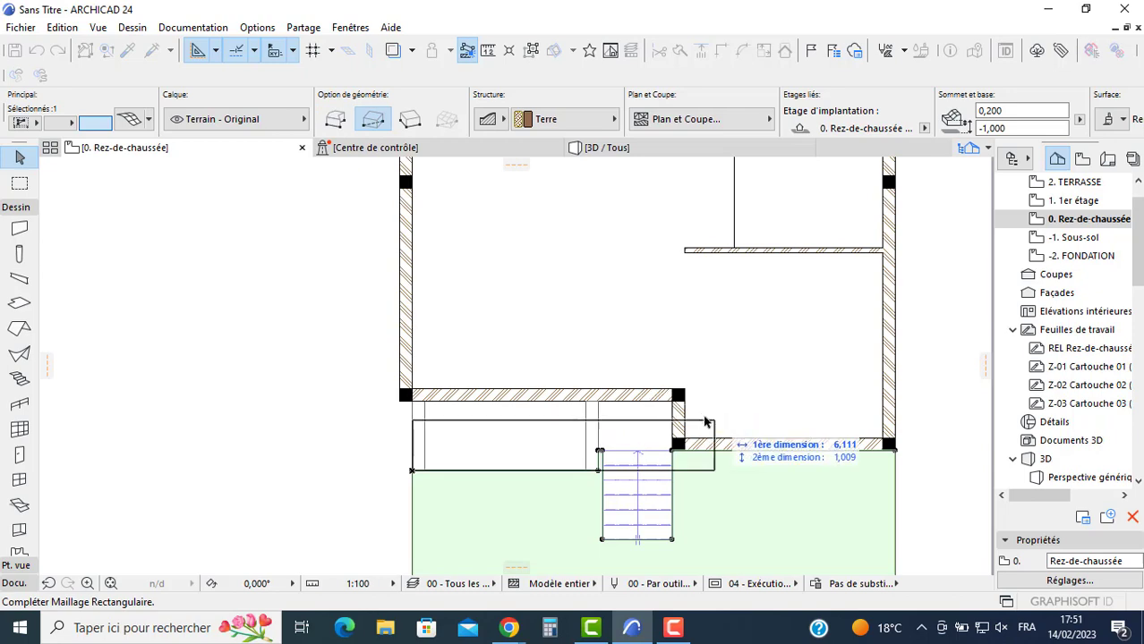
click(675, 401)
key(Escape)
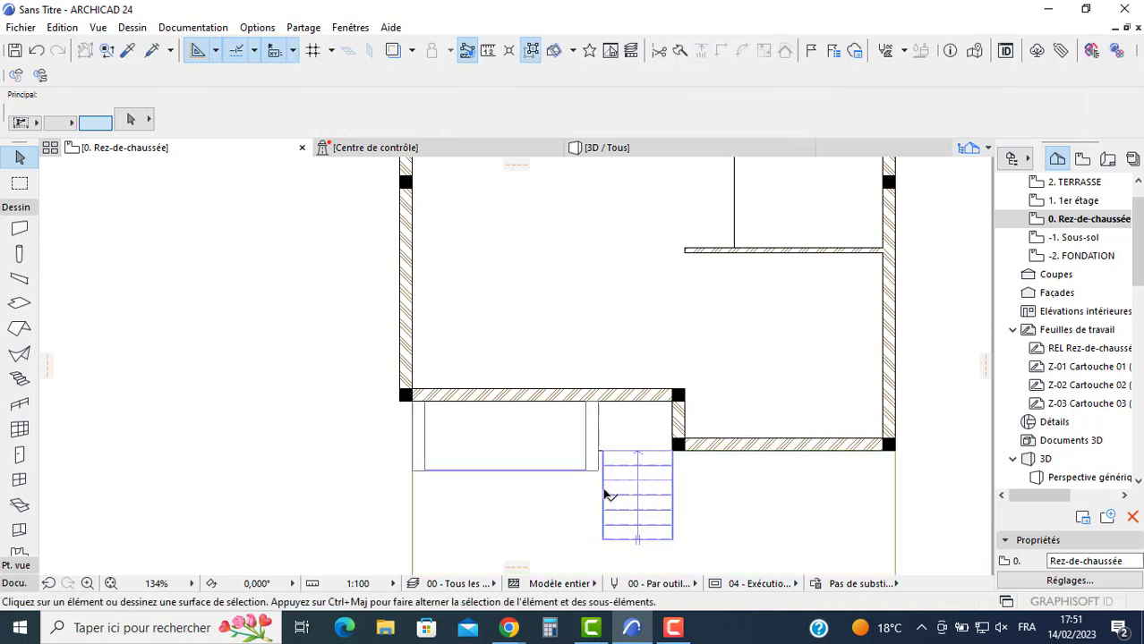
Step: Add a rectangle to the front terrain mesh over the remaining opening beneath the entrance stairs
middle_drag(595, 494, 573, 379)
click(536, 400)
scroll(584, 357, up, 4)
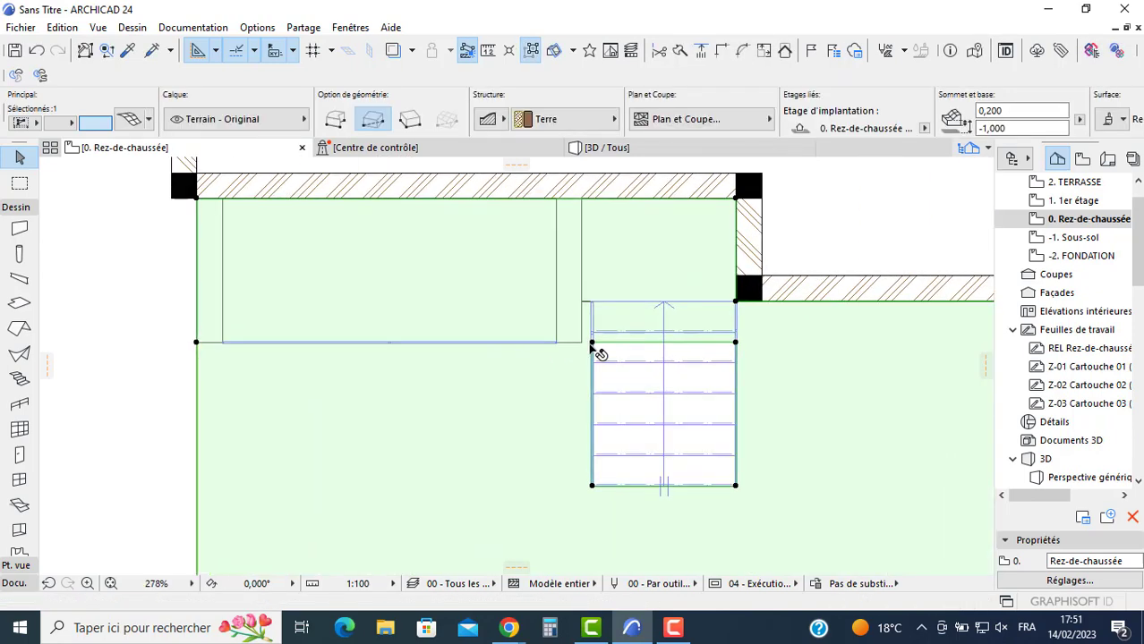
click(592, 343)
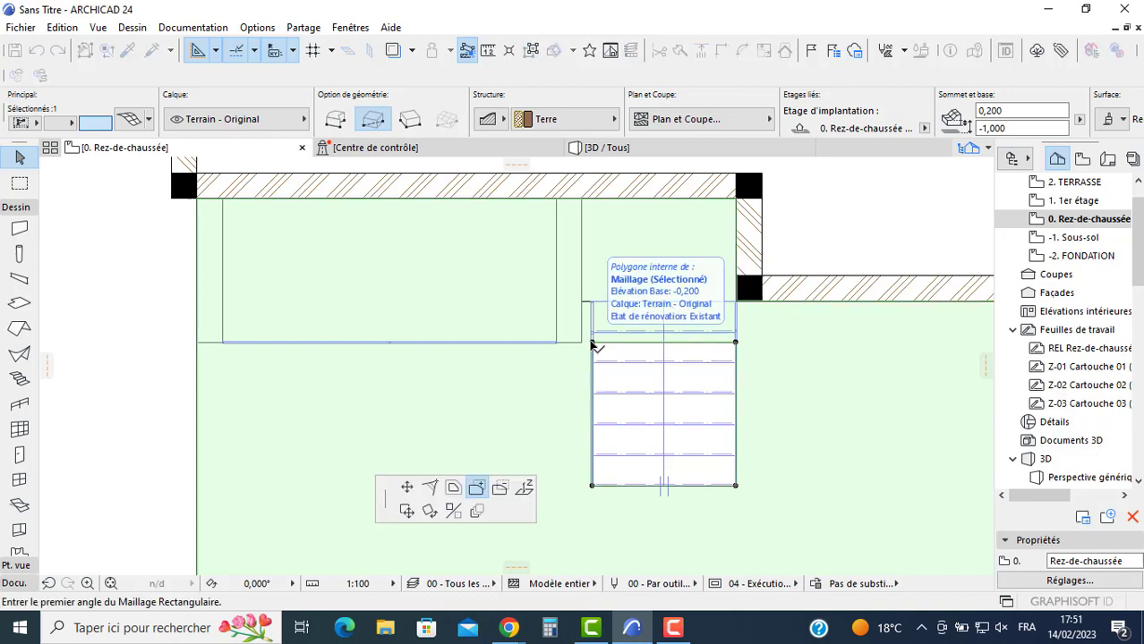
click(592, 343)
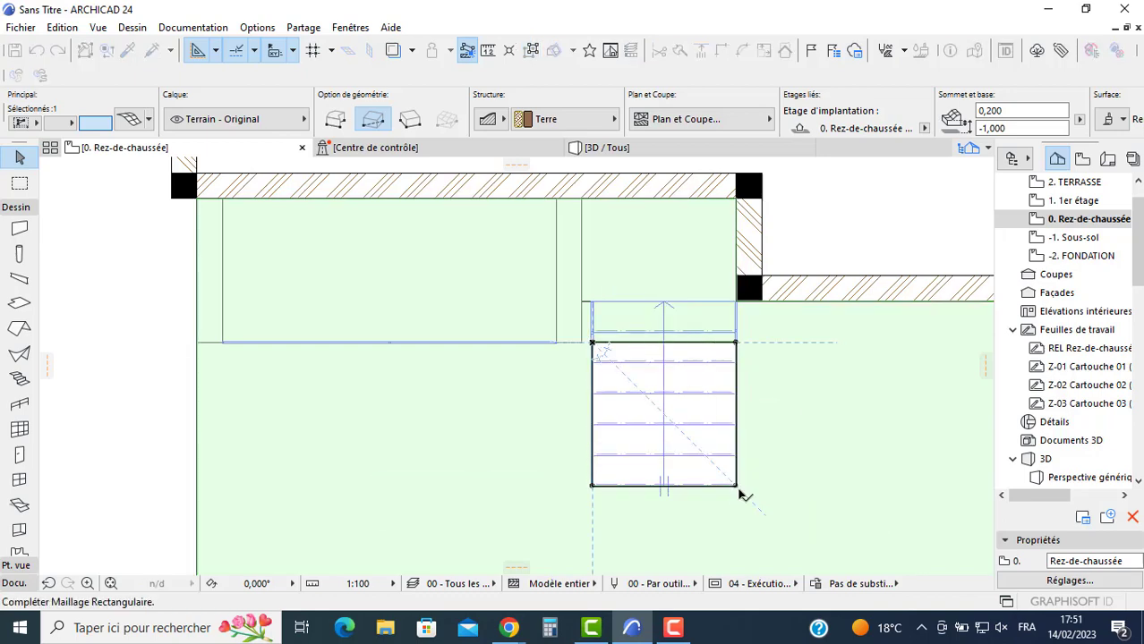
click(736, 489)
scroll(547, 391, down, 5)
middle_drag(547, 391, 527, 423)
click(313, 256)
Step: Draw a rectangular terrain mesh of 10 by 3 m outward from the rear wall, starting at the house's outer corner
middle_drag(313, 255, 300, 393)
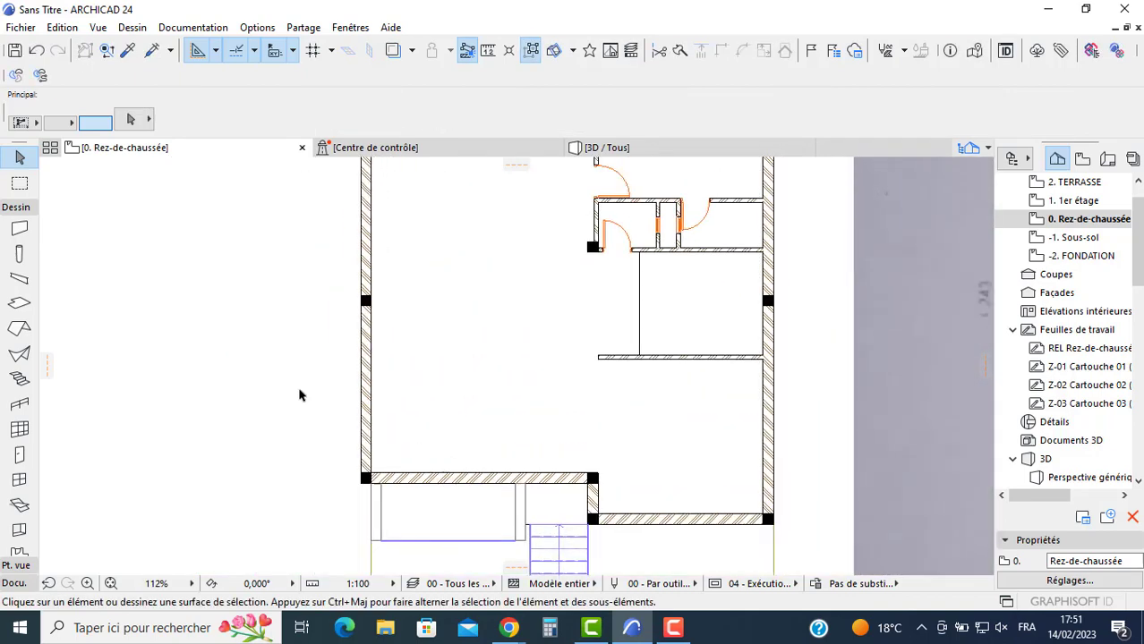
scroll(20, 428, down, 1)
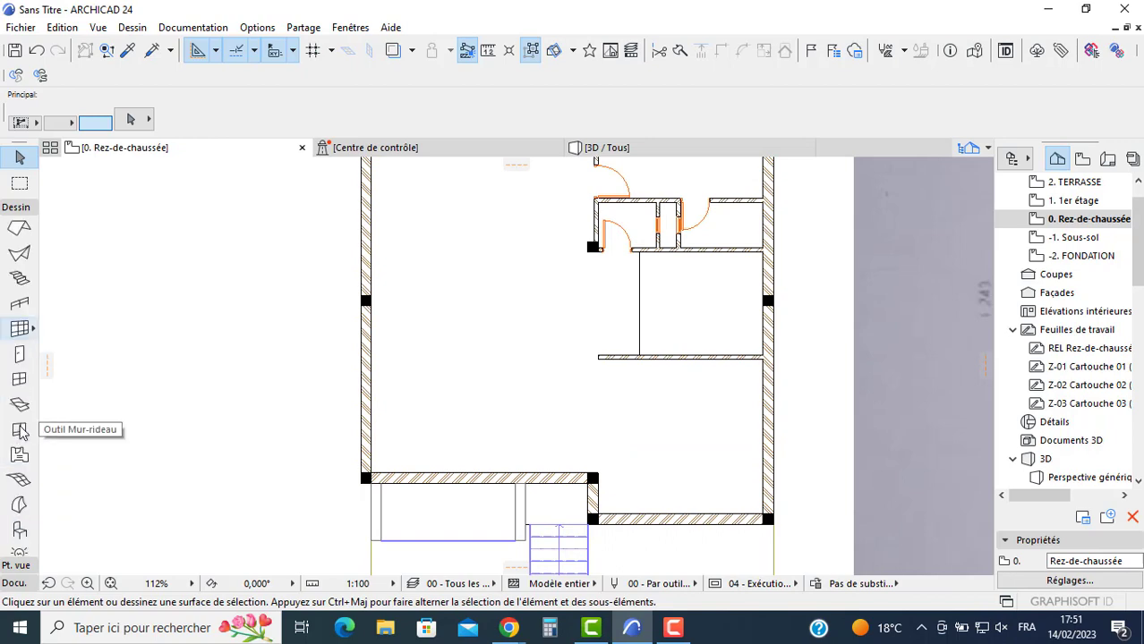
double_click(20, 481)
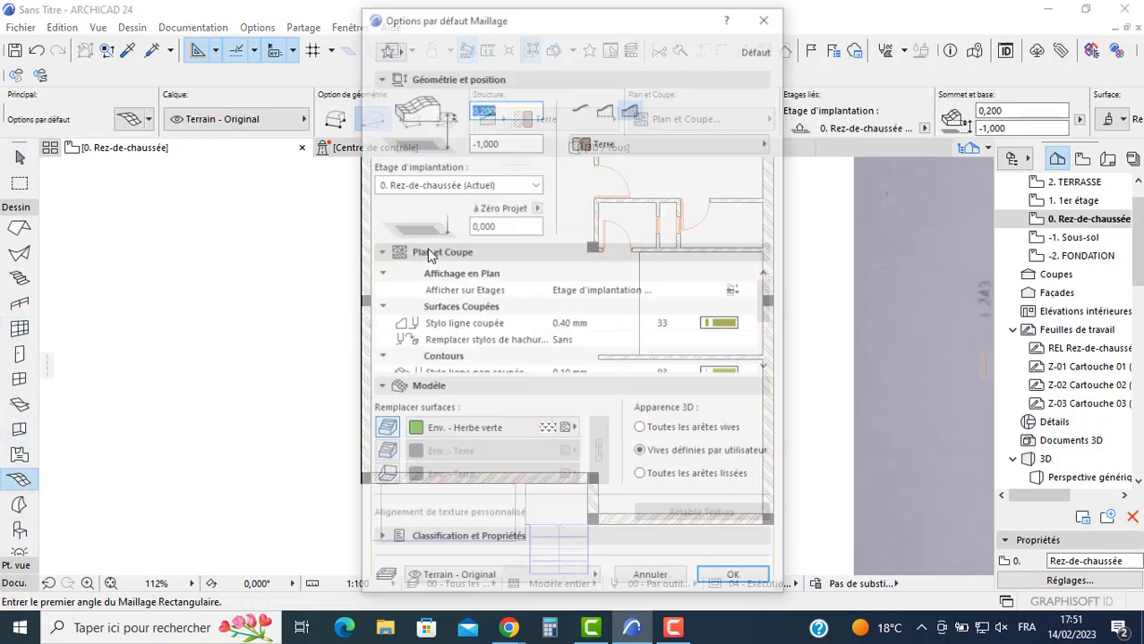
key(Return)
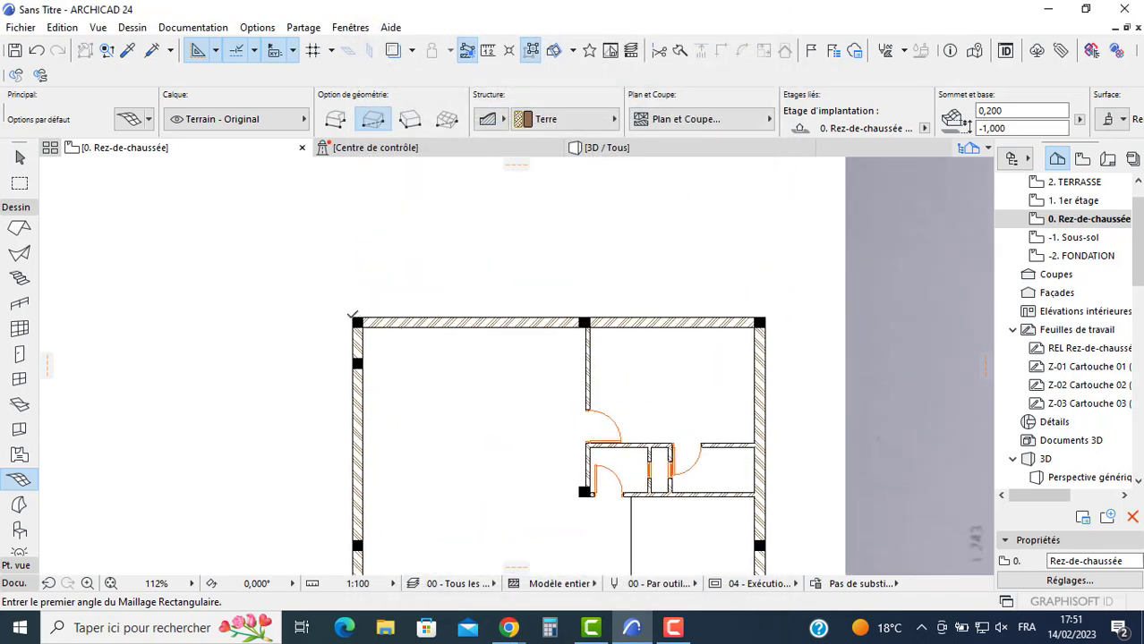
click(352, 321)
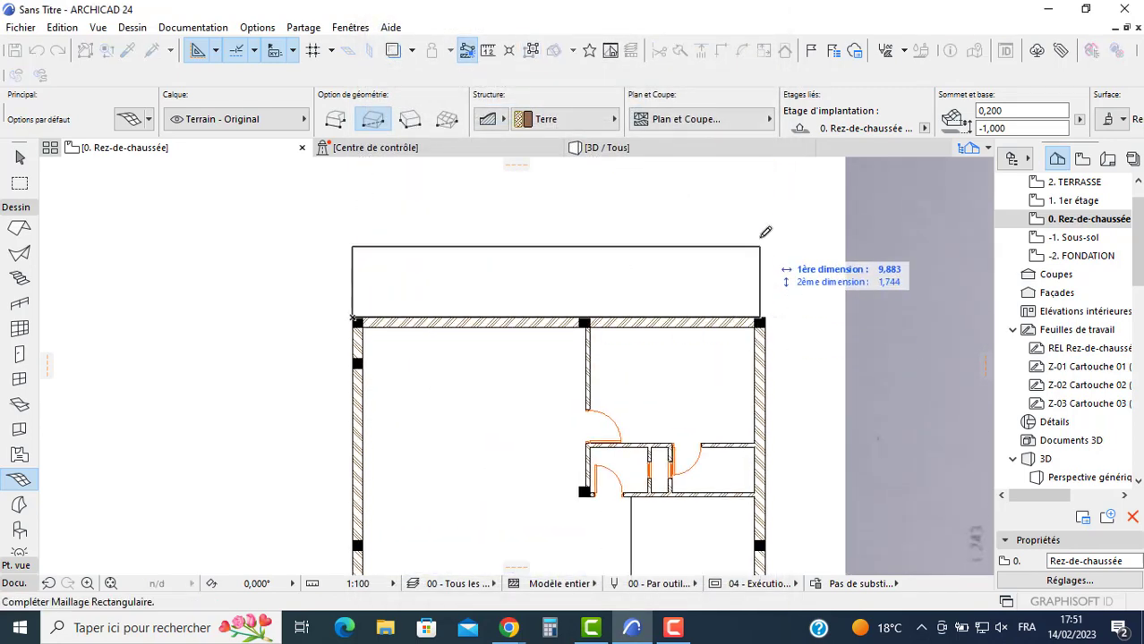
text(10)
key(Tab)
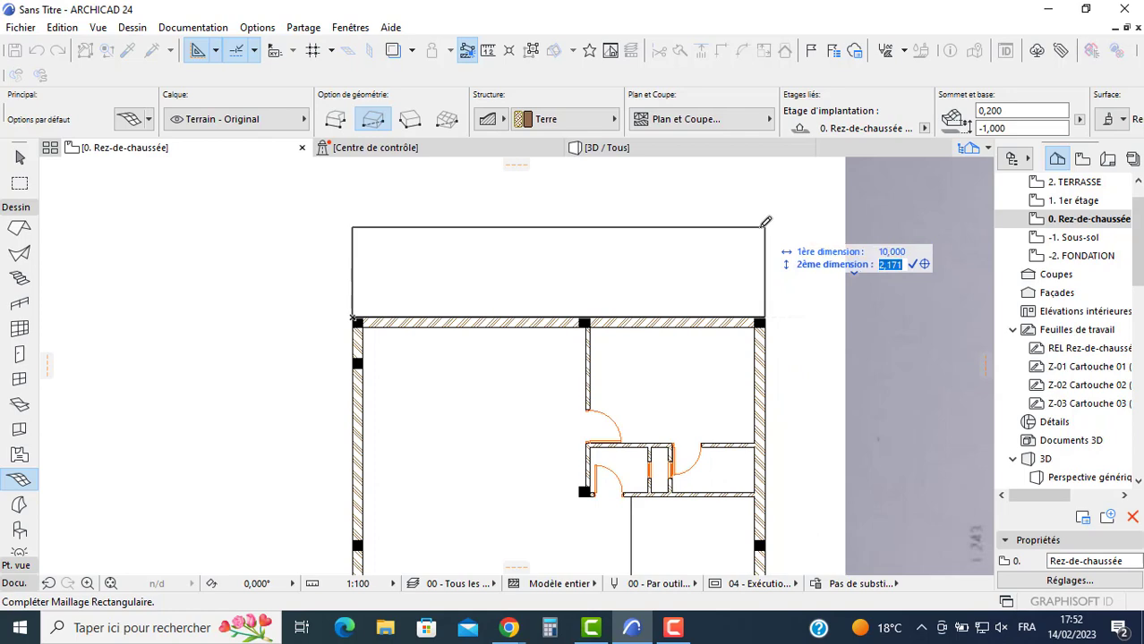
text(3)
key(Return)
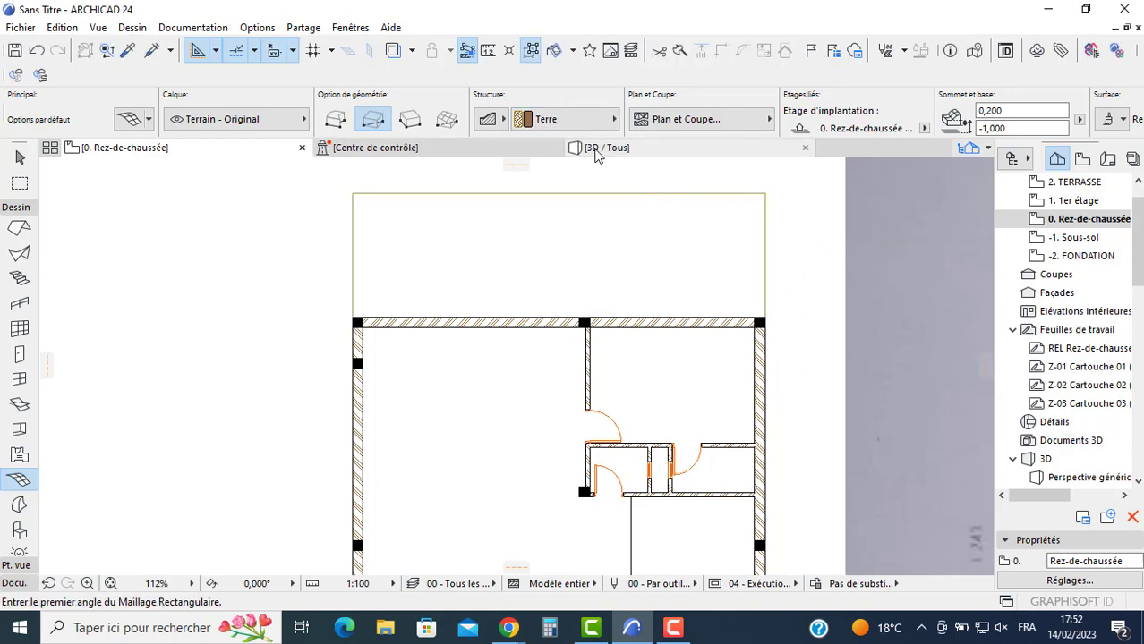
Step: Inspect the rear and front terrain meshes around the basement windows and entrance stairs in 3D, and return to the ground-floor plan
click(597, 150)
scroll(528, 318, down, 5)
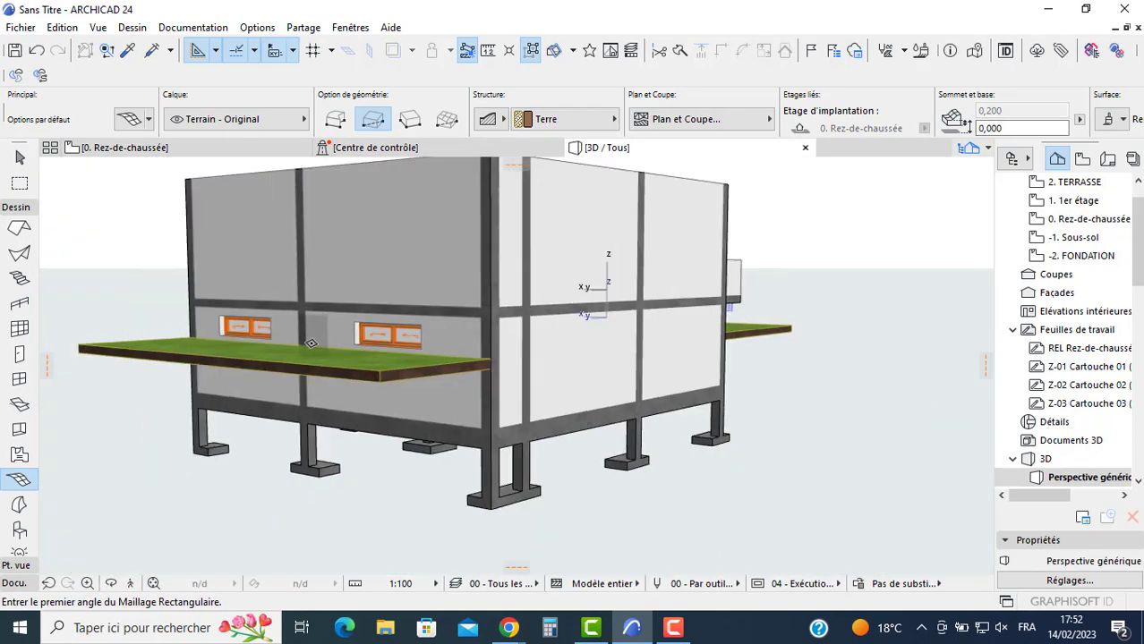
shift+middle_drag(321, 333, 358, 367)
scroll(380, 365, up, 6)
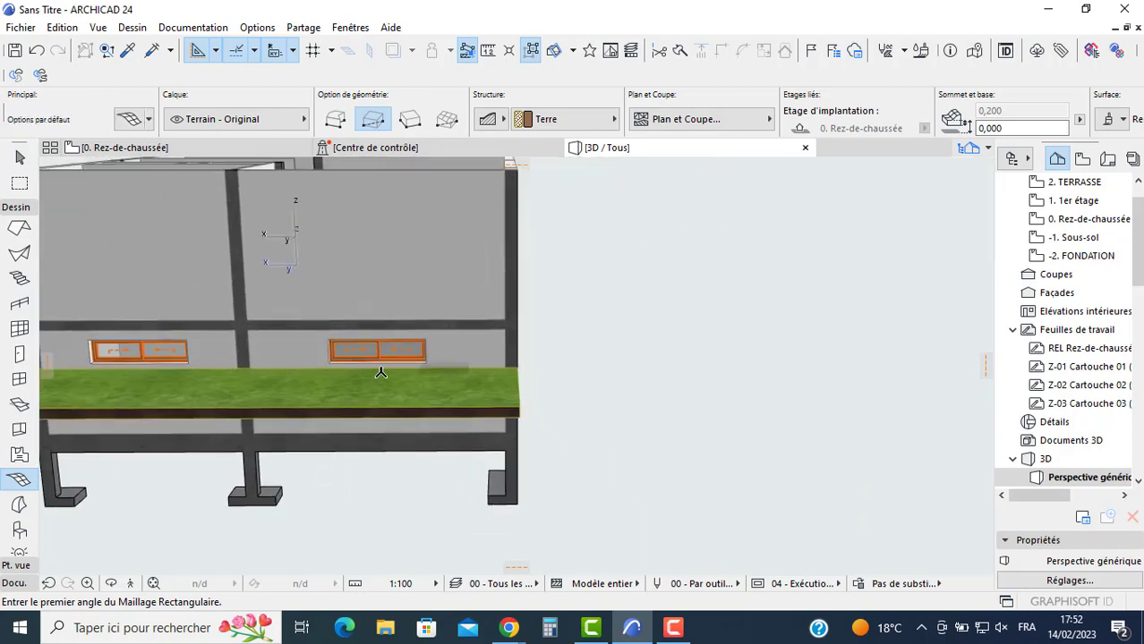
shift+middle_drag(483, 327, 511, 307)
scroll(403, 345, up, 3)
shift+middle_drag(403, 345, 701, 340)
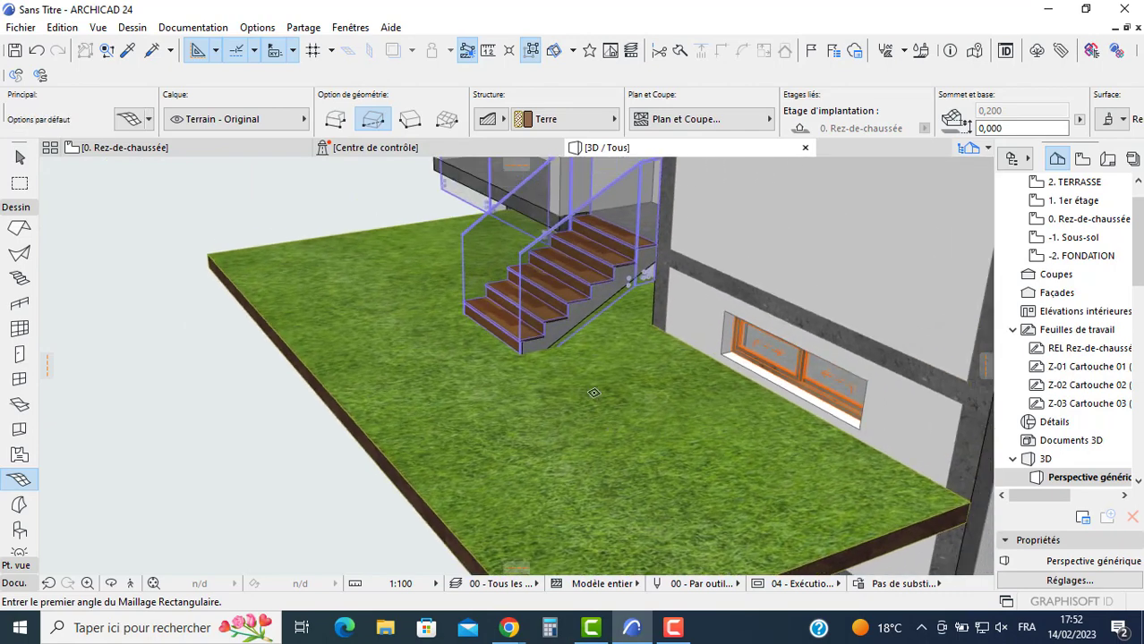
shift+middle_drag(412, 281, 436, 290)
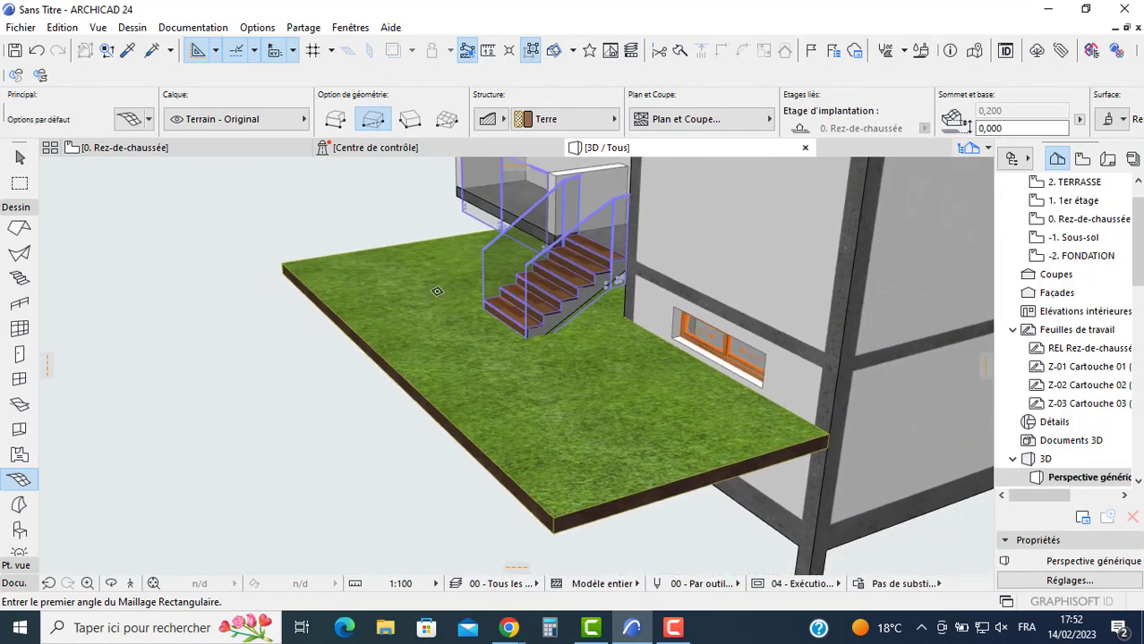
key(F2)
Step: Set the default door Porte 24 to 1.120 m wide and 2.120 m high
scroll(559, 416, down, 4)
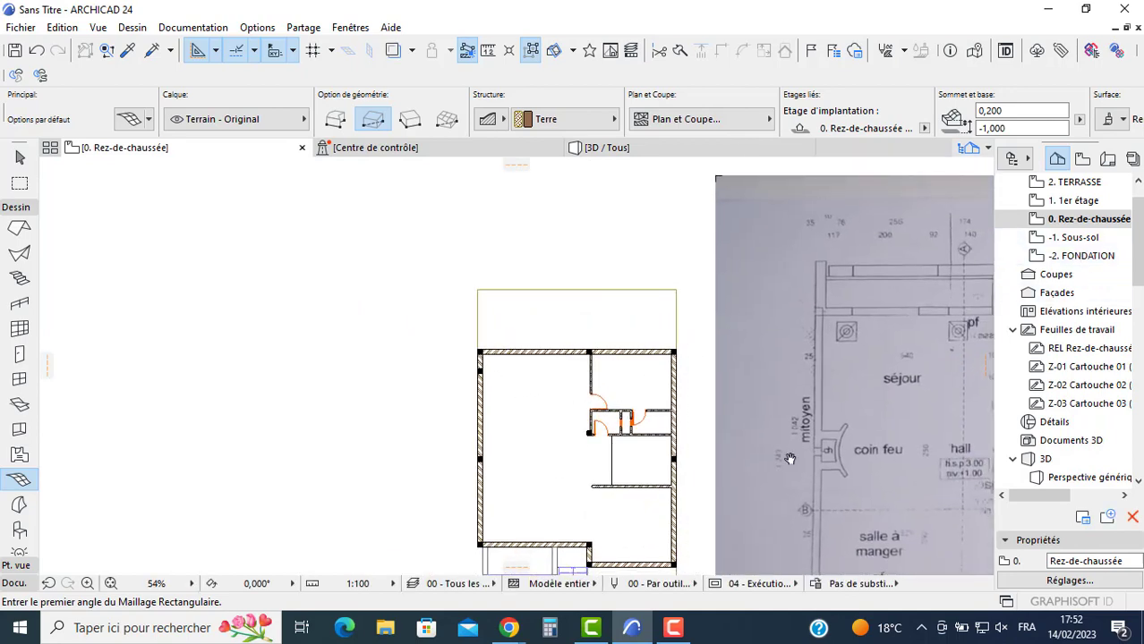
middle_drag(789, 459, 344, 290)
scroll(570, 420, up, 1)
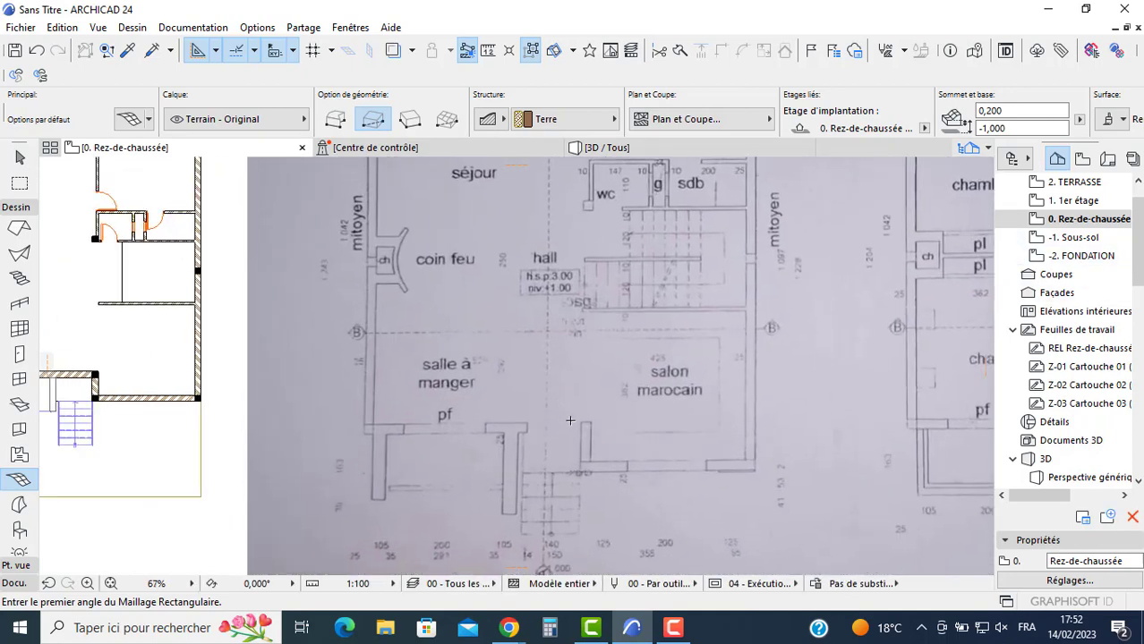
scroll(570, 420, up, 2)
scroll(507, 389, down, 2)
middle_drag(367, 347, 482, 353)
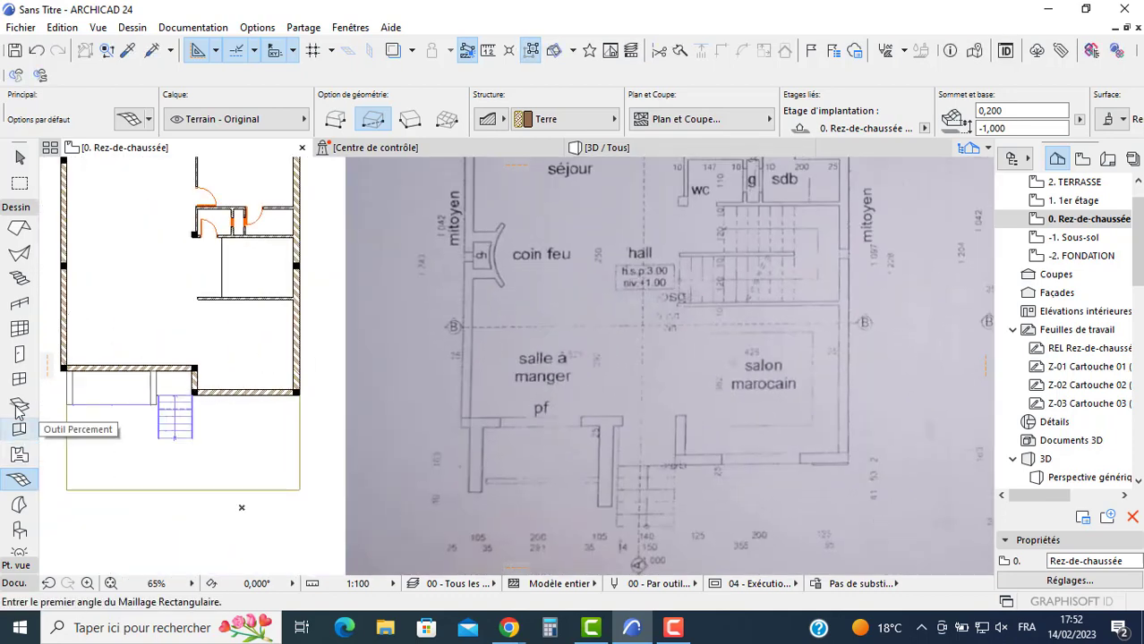
click(20, 354)
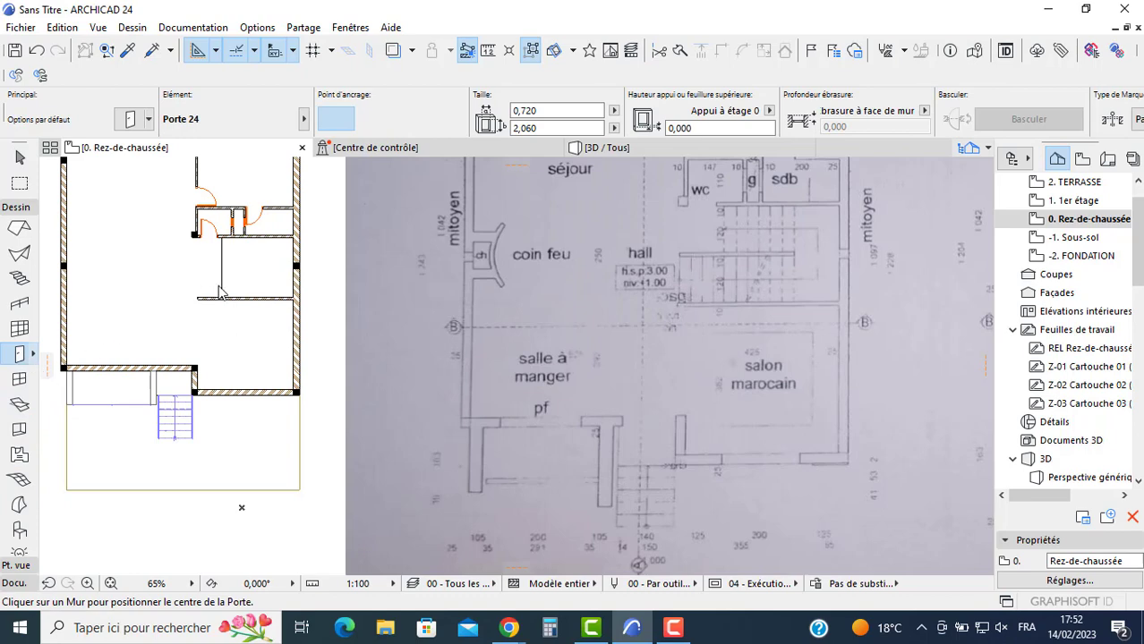
key(ctrl+t)
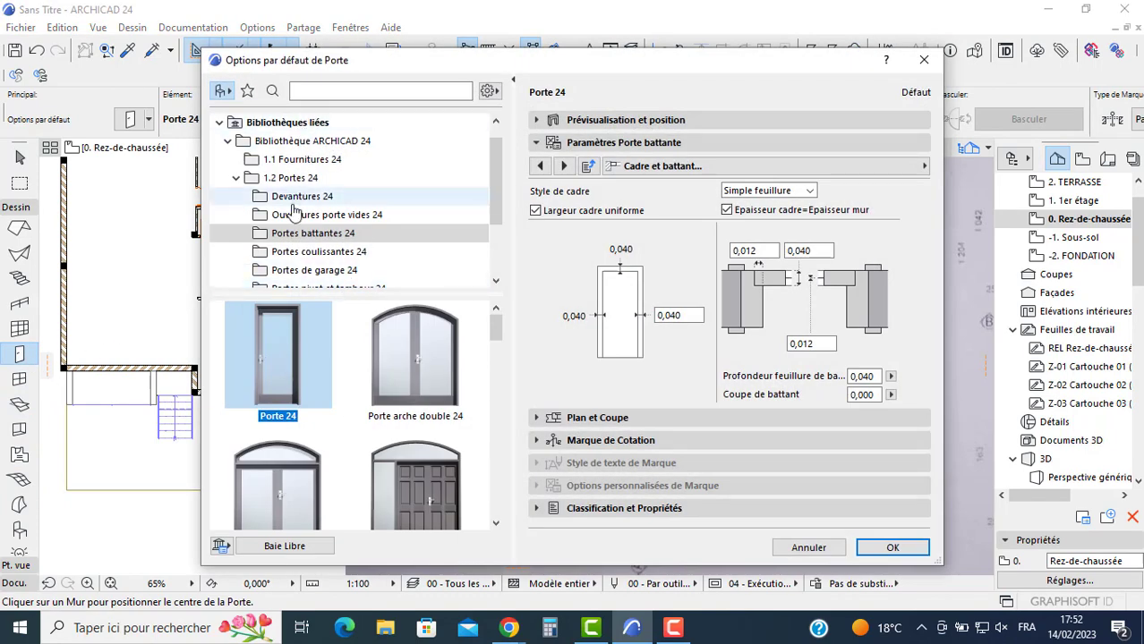
click(602, 119)
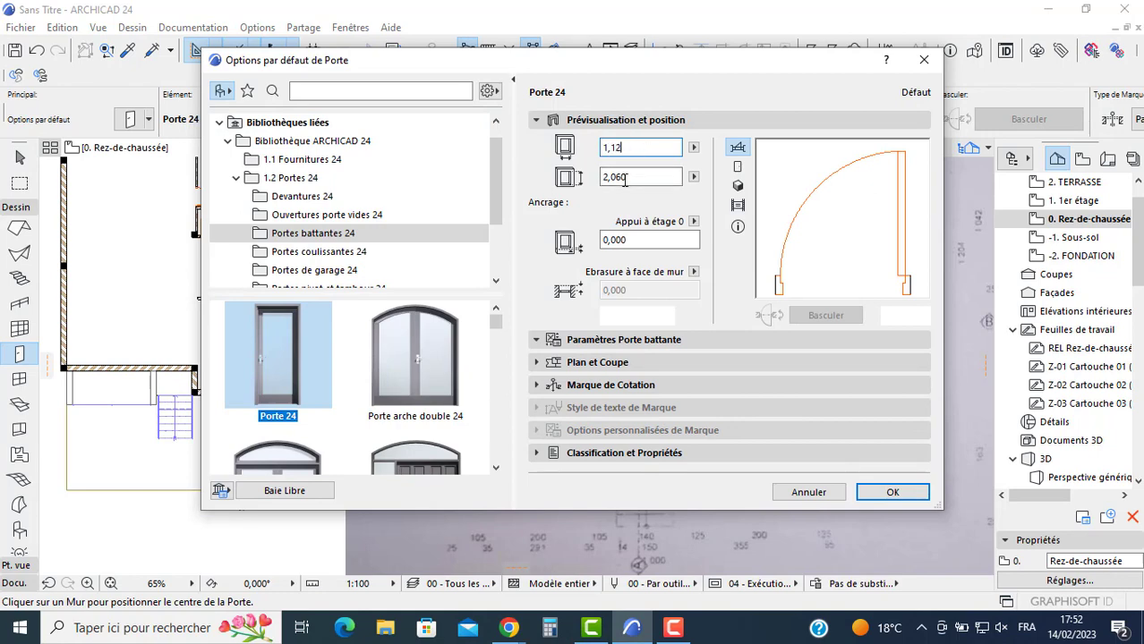
click(652, 177)
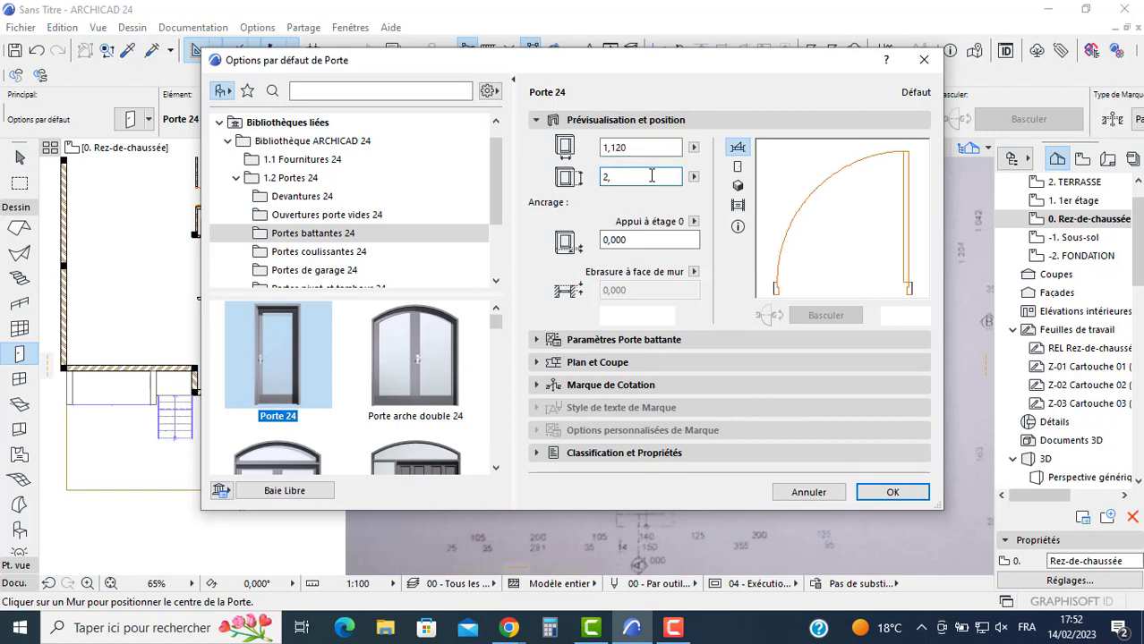
text(2,120)
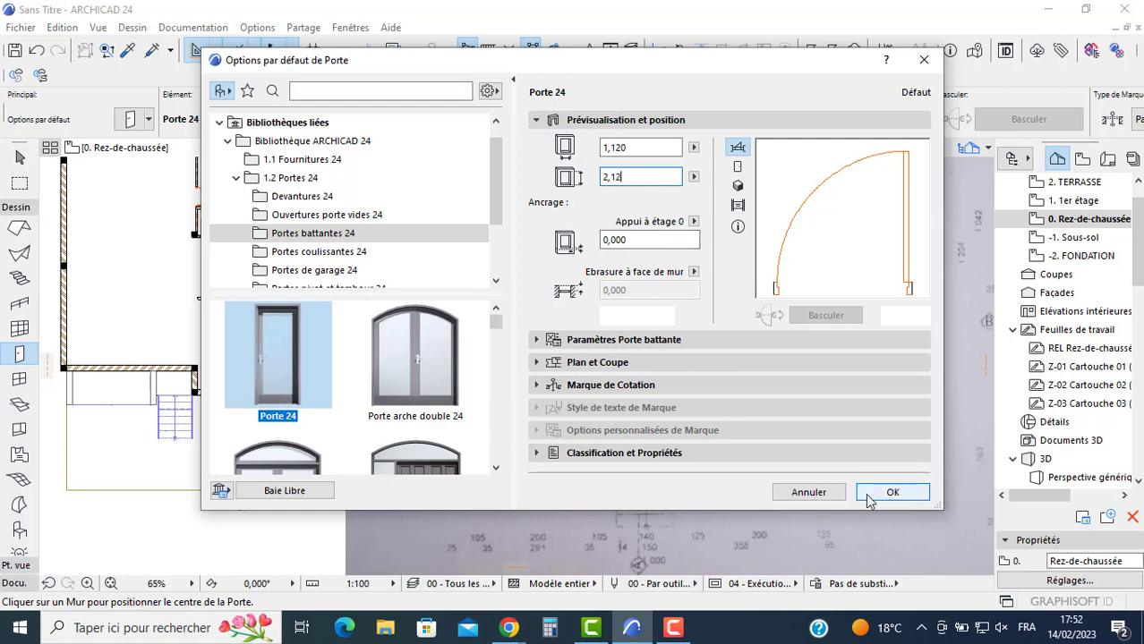
click(868, 493)
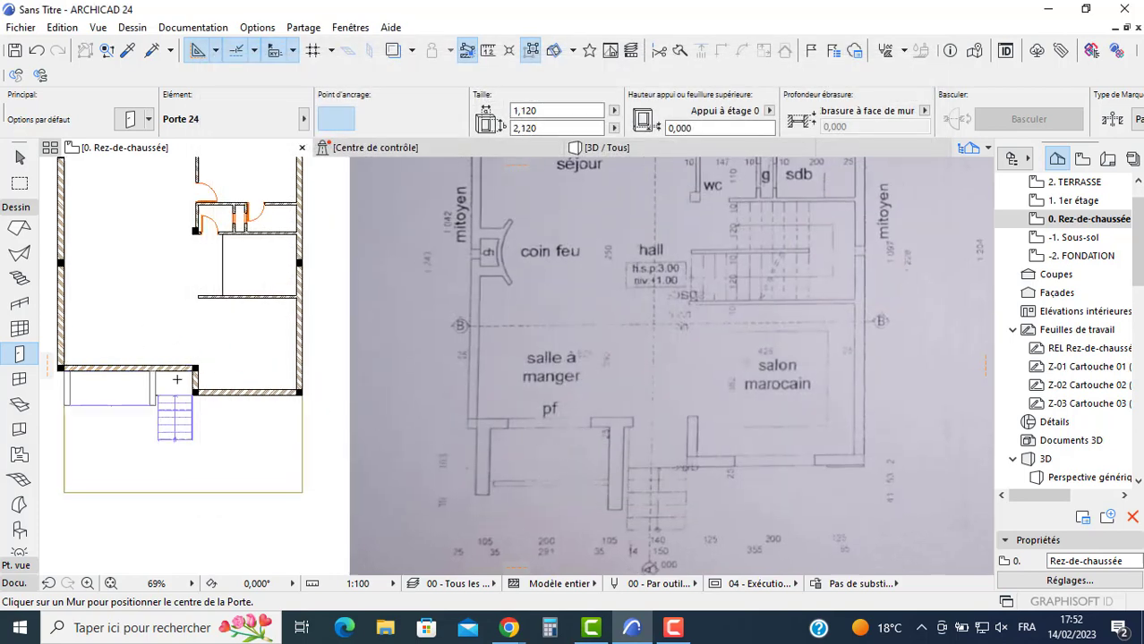
Step: Place the entrance door in the recessed front wall facing the stairs, opening toward the interior
scroll(178, 380, up, 3)
click(165, 356)
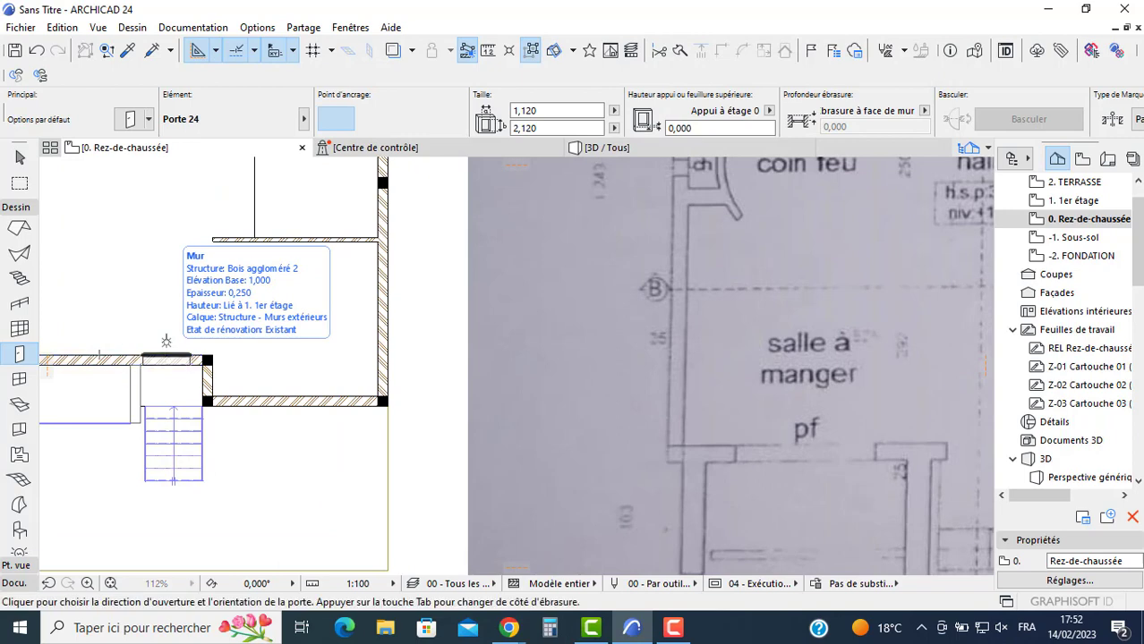
click(164, 322)
middle_drag(165, 321, 319, 428)
scroll(192, 288, down, 2)
scroll(109, 384, up, 2)
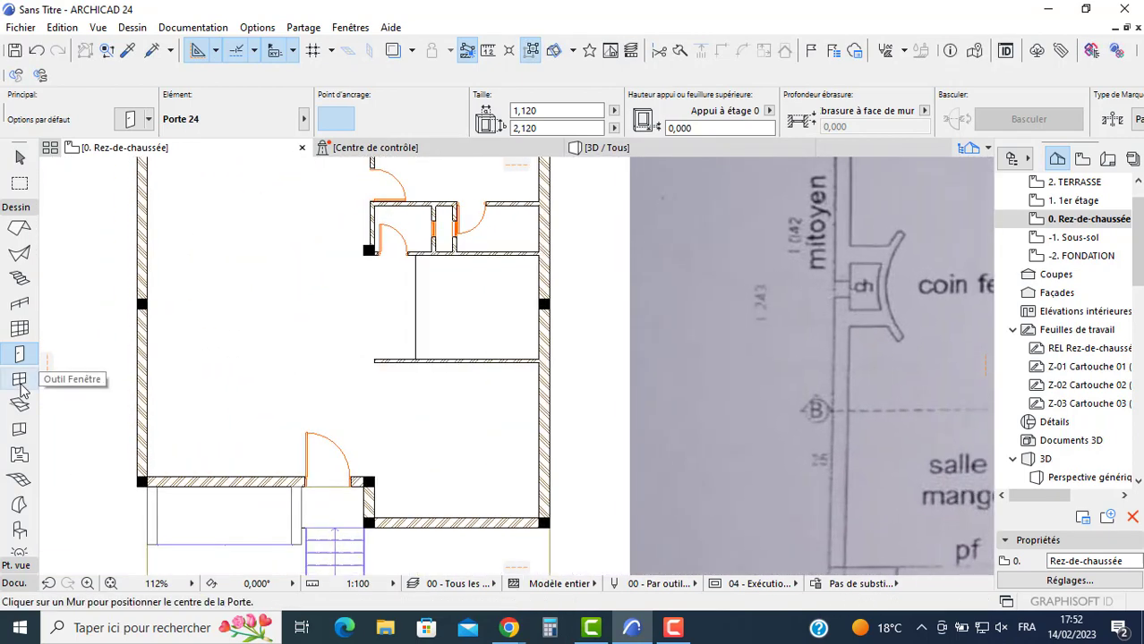
Step: Link the default stair's top to the 1er étage storey and set its top and bottom offsets to 0
click(21, 281)
key(ctrl+t)
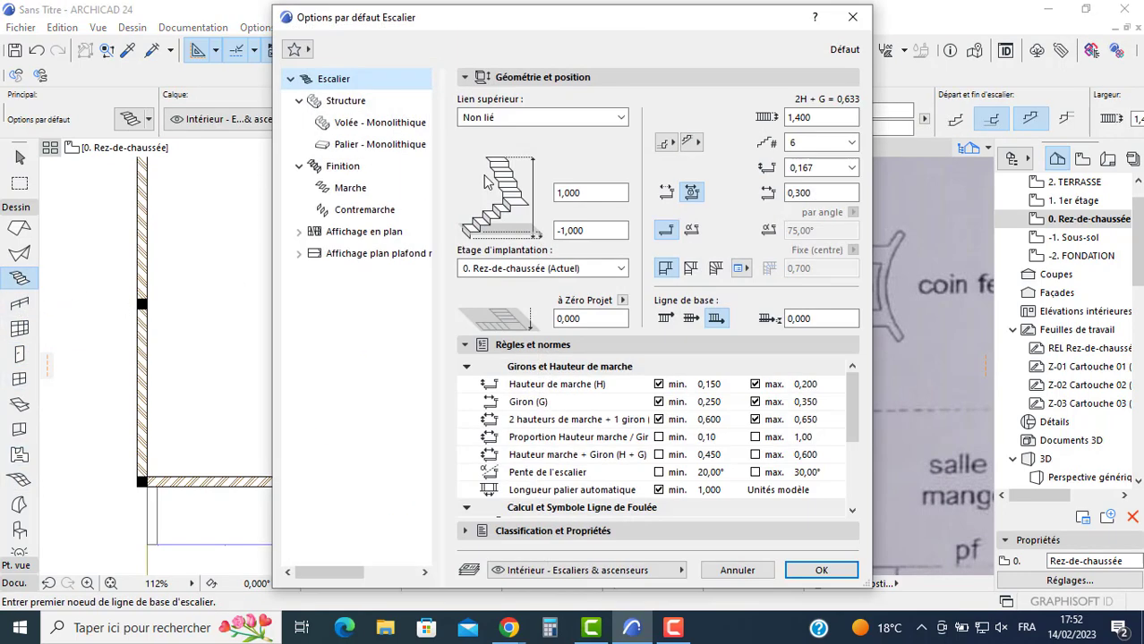
click(548, 126)
click(537, 138)
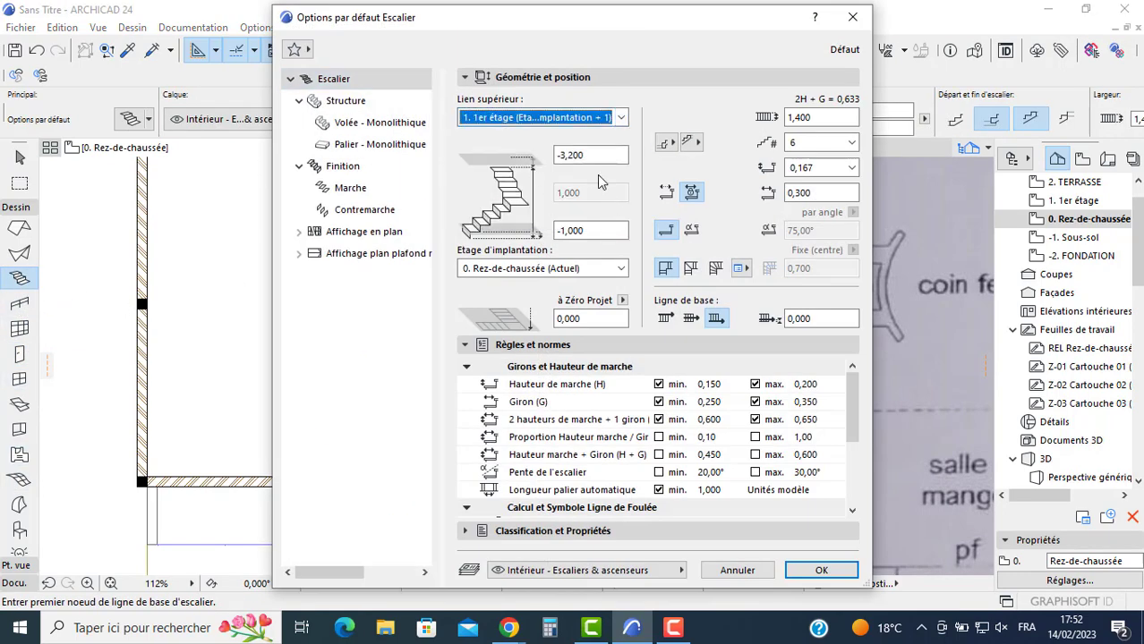
click(603, 158)
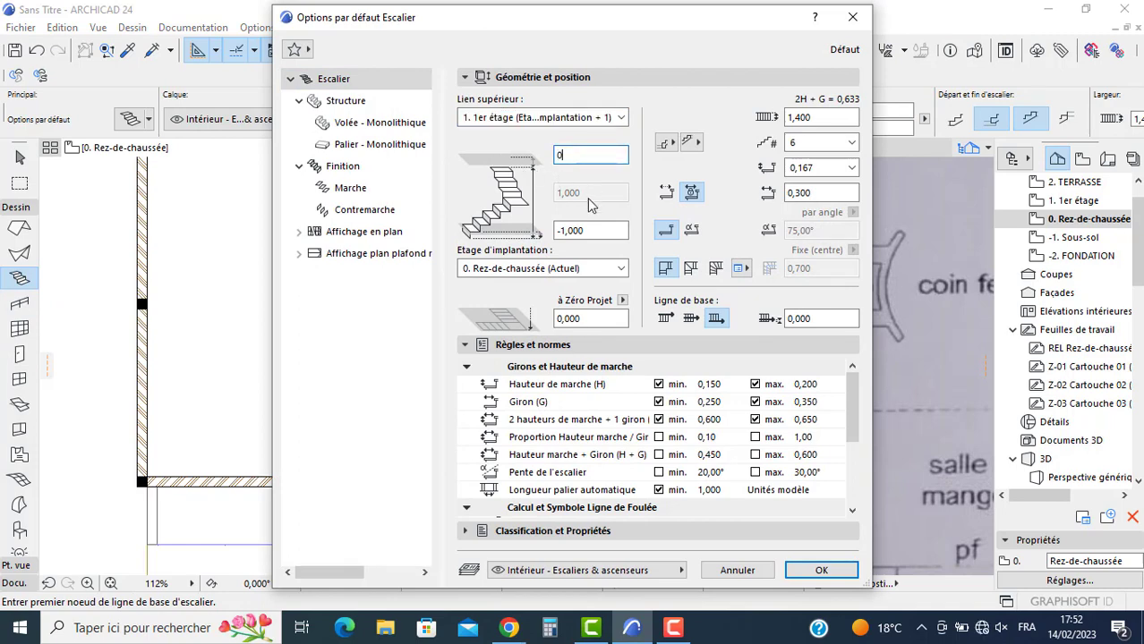
text(0)
key(Tab)
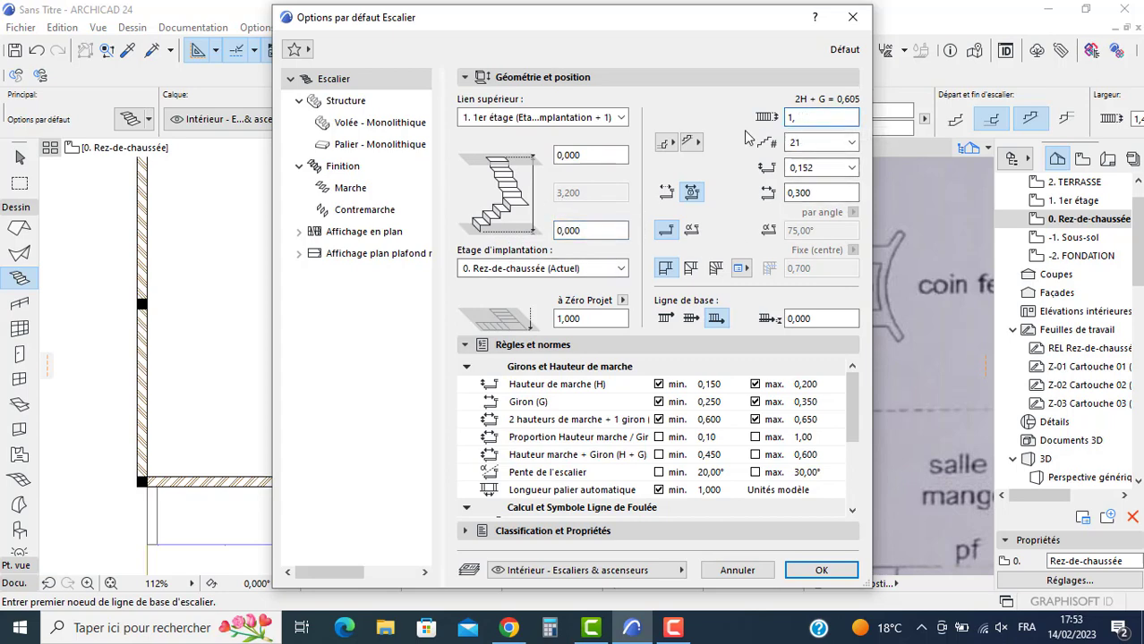
Step: Set the default stair to 1.200 m wide with 19 risers and accept the settings
text(1,2)
click(851, 143)
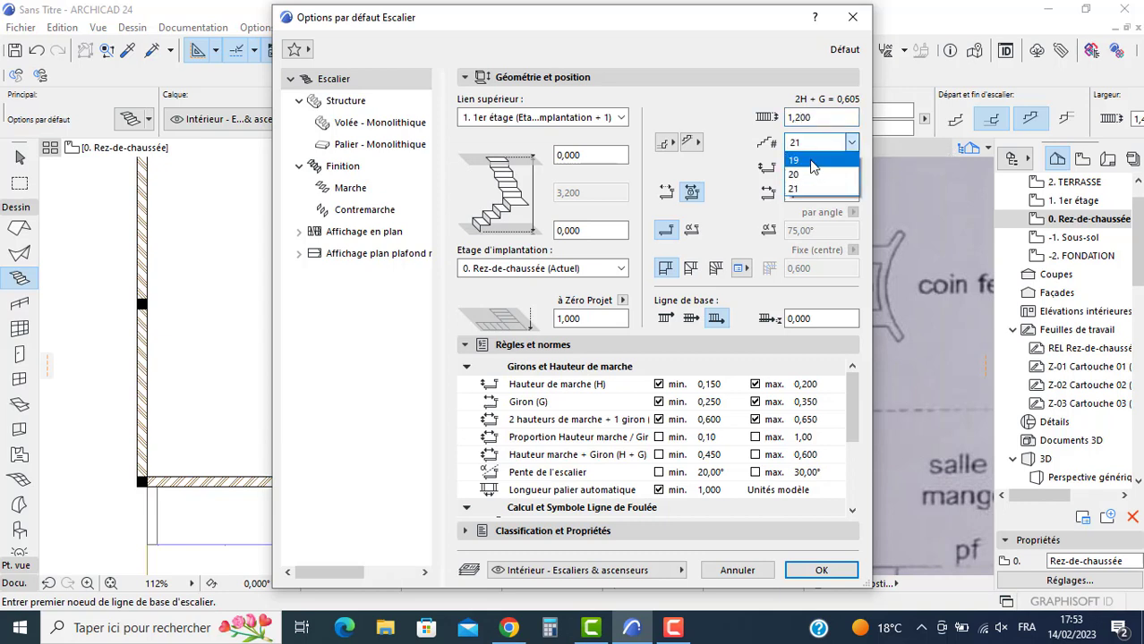
click(821, 175)
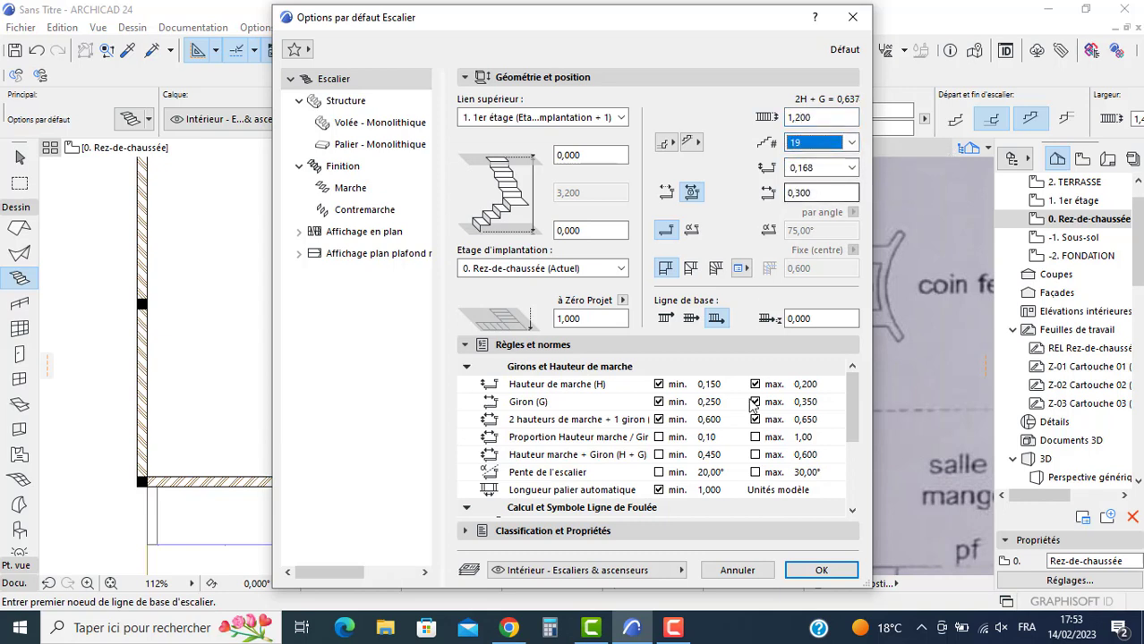
click(818, 572)
scroll(407, 367, up, 5)
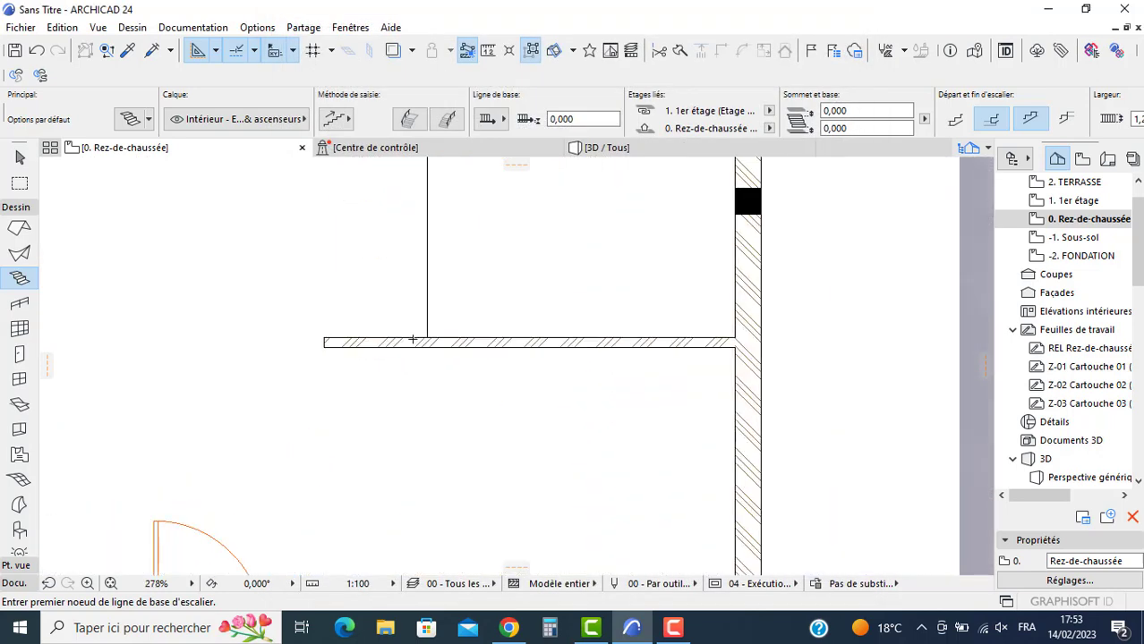
click(428, 337)
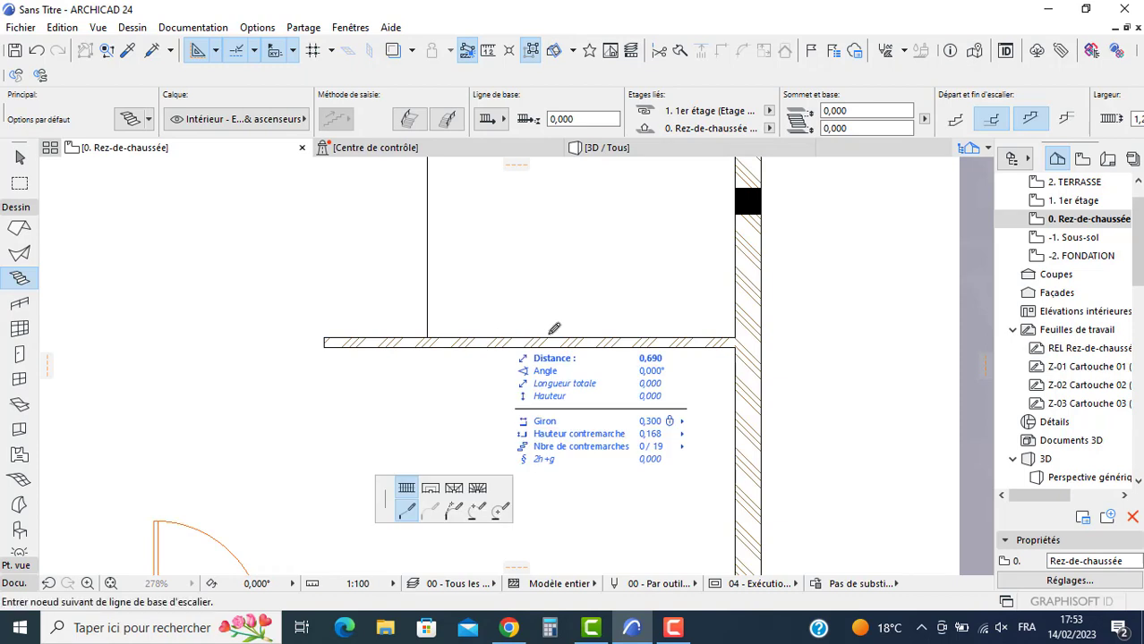
click(736, 336)
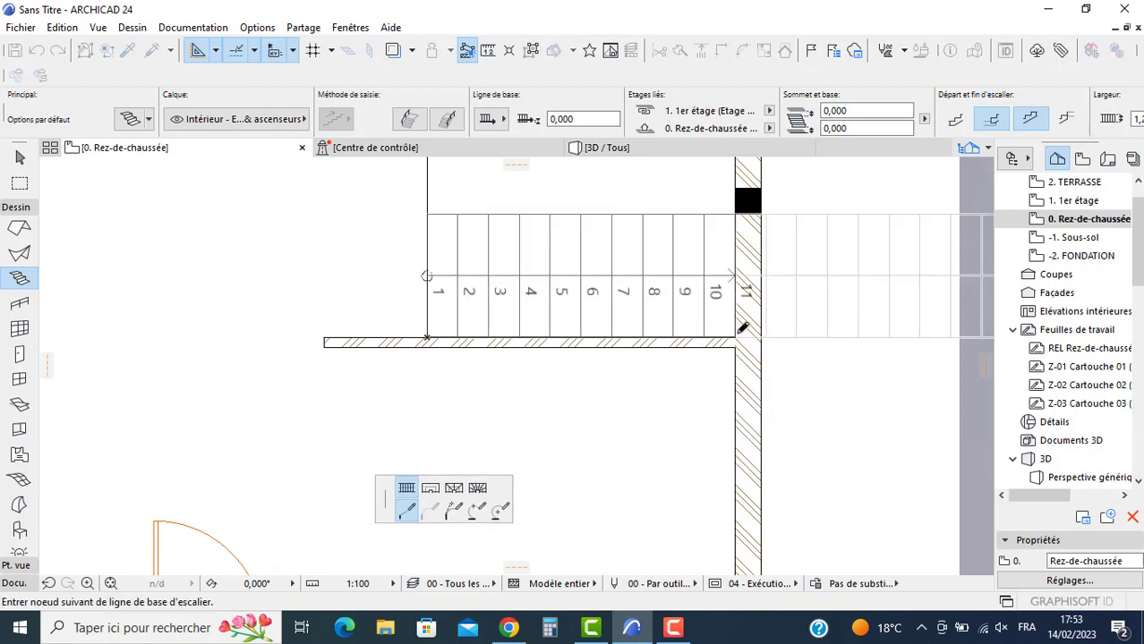
middle_drag(635, 283, 631, 441)
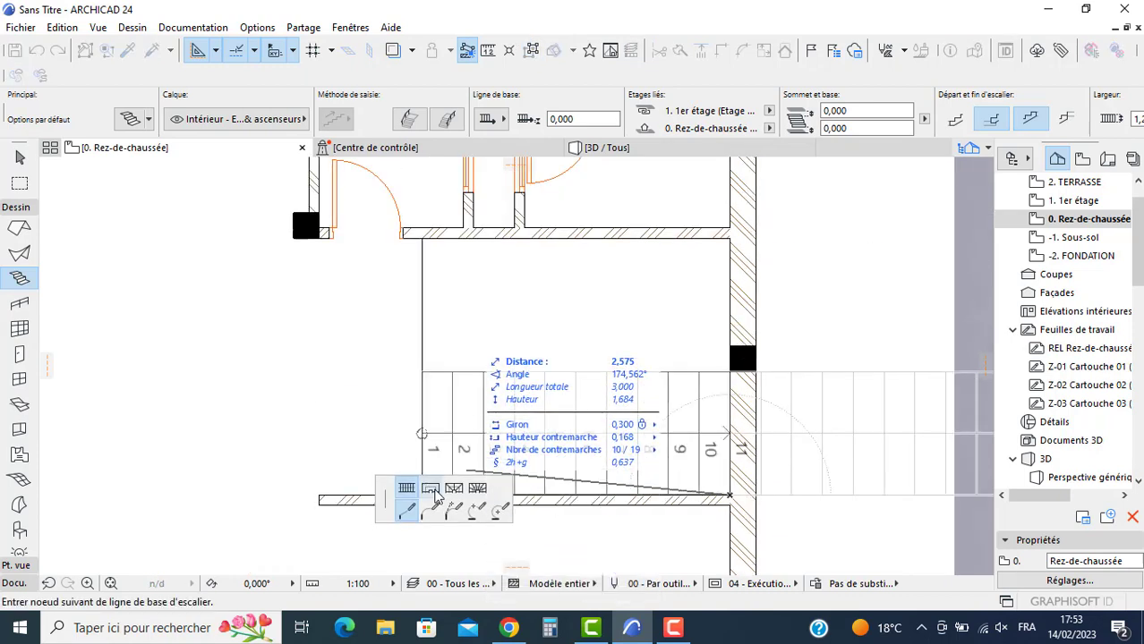
click(731, 237)
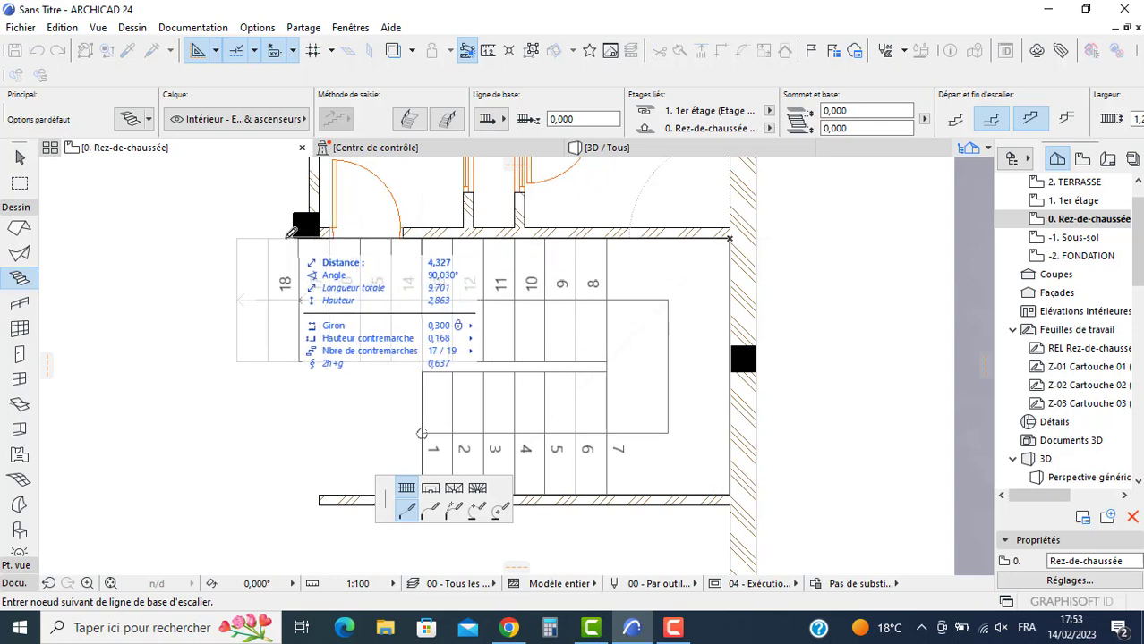
key(Escape)
middle_drag(436, 573, 442, 424)
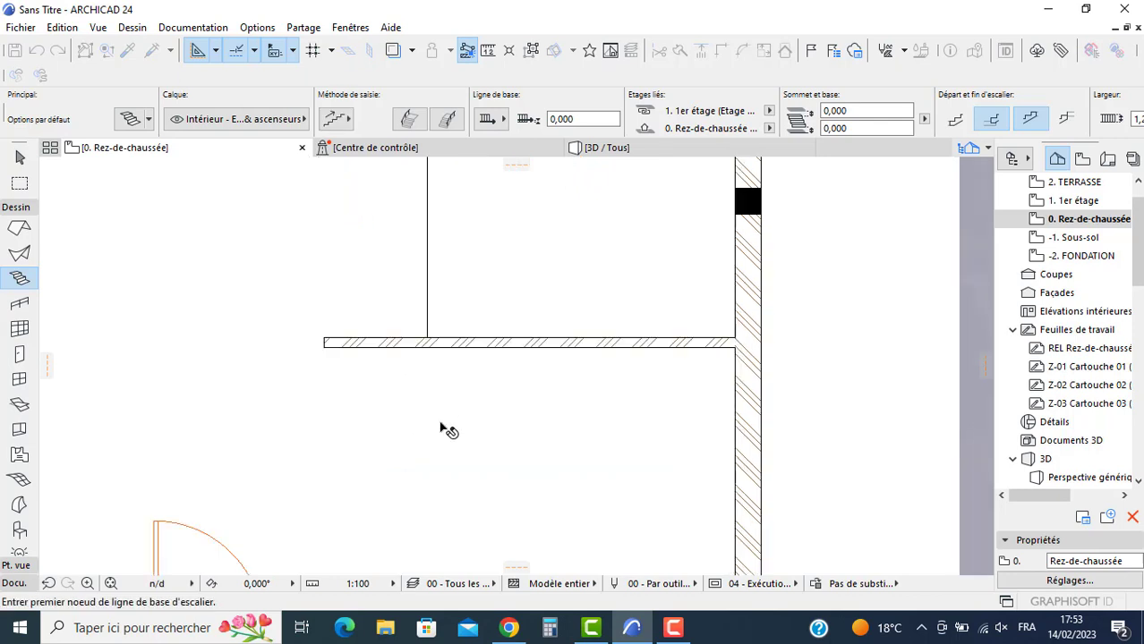
key(Escape)
Step: Start the staircase at the free end of the stairwell's lower partition and run its first baseline segment 4.2 m along the partition toward the outer wall
middle_drag(336, 347, 351, 388)
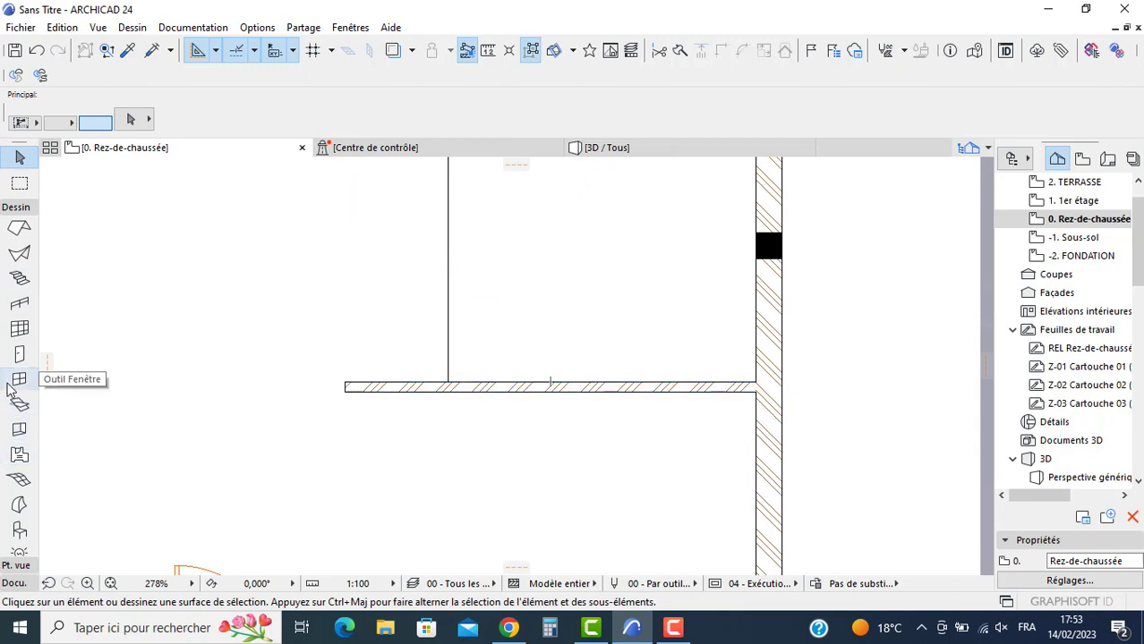
click(20, 279)
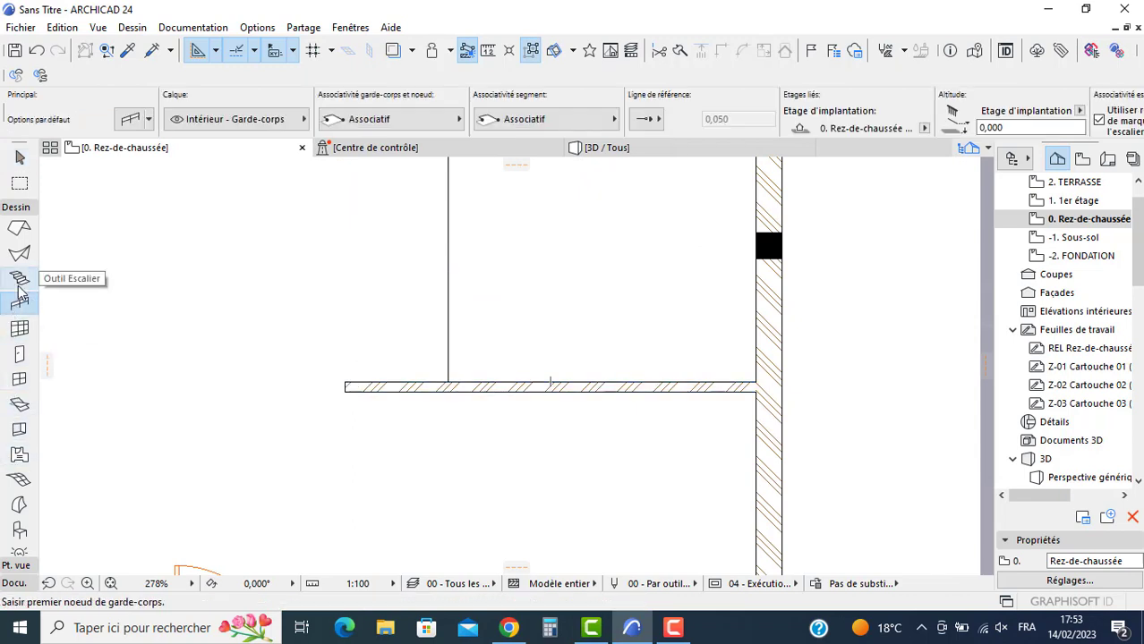
click(344, 382)
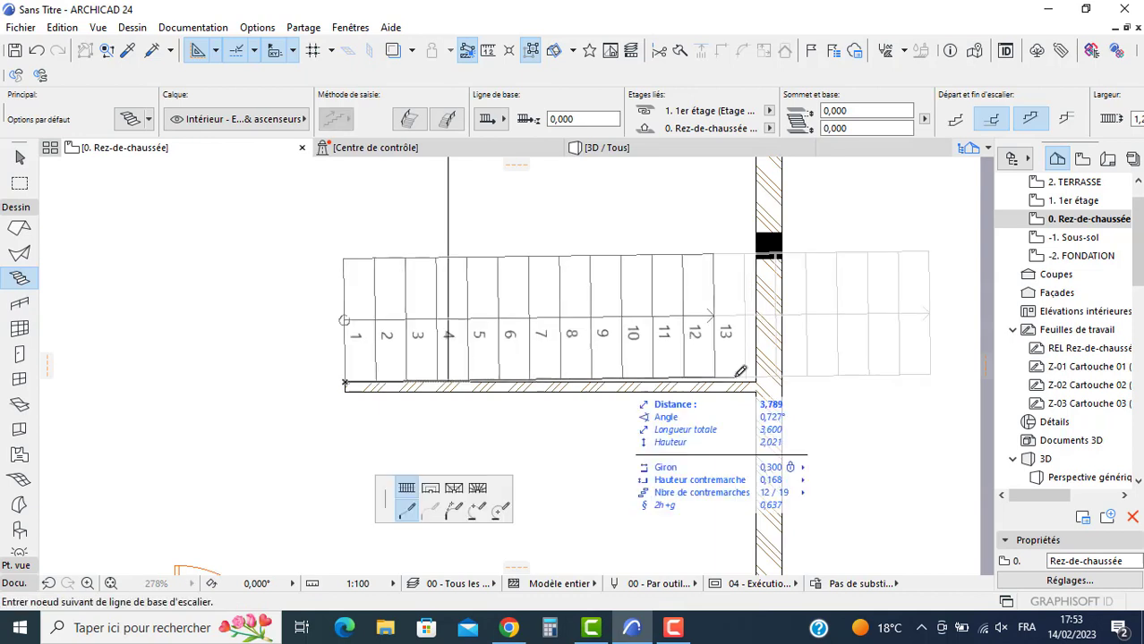
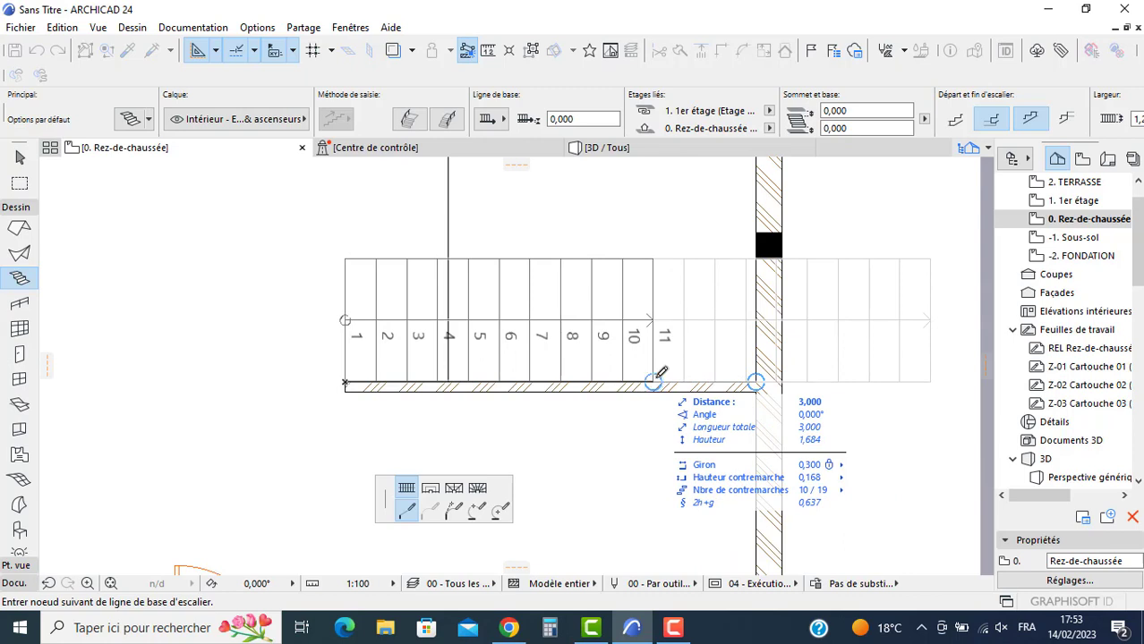
text(4,2)
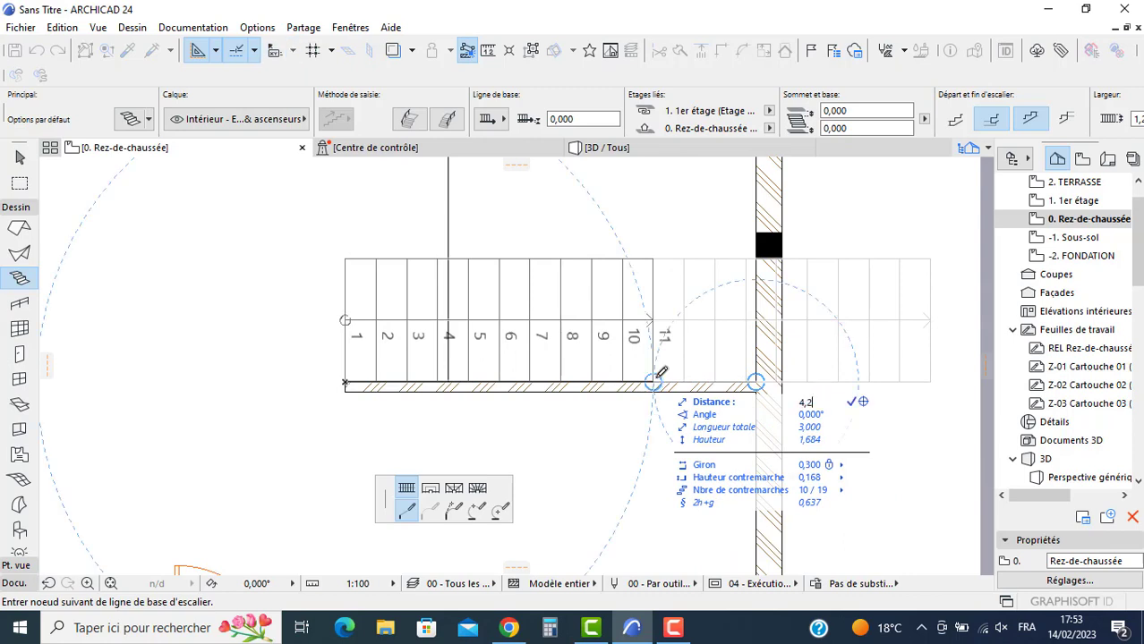
key(Return)
Step: Add a landing up to the opposite partition and finish the U-shaped staircase with a return flight ending at riser 19
middle_drag(760, 288, 735, 394)
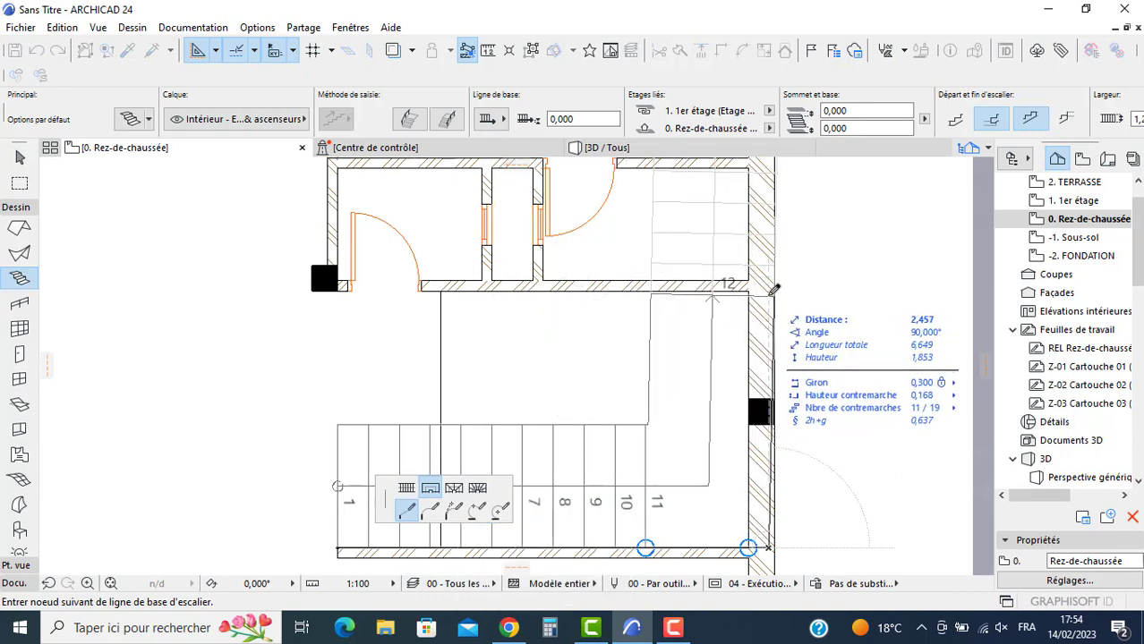
text(2,)
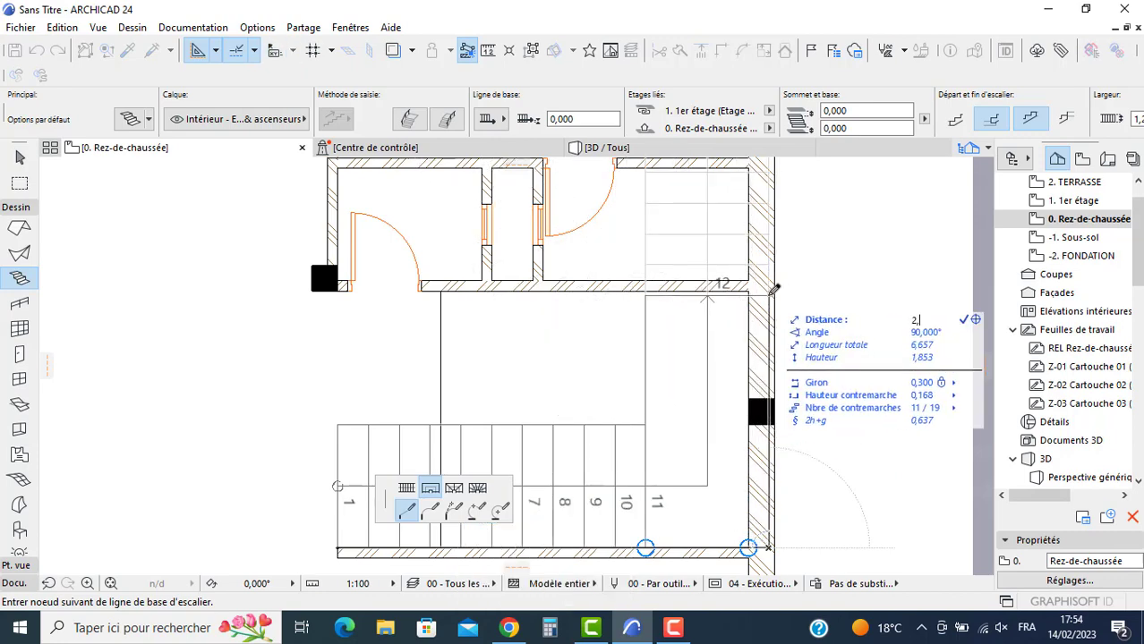
key(Return)
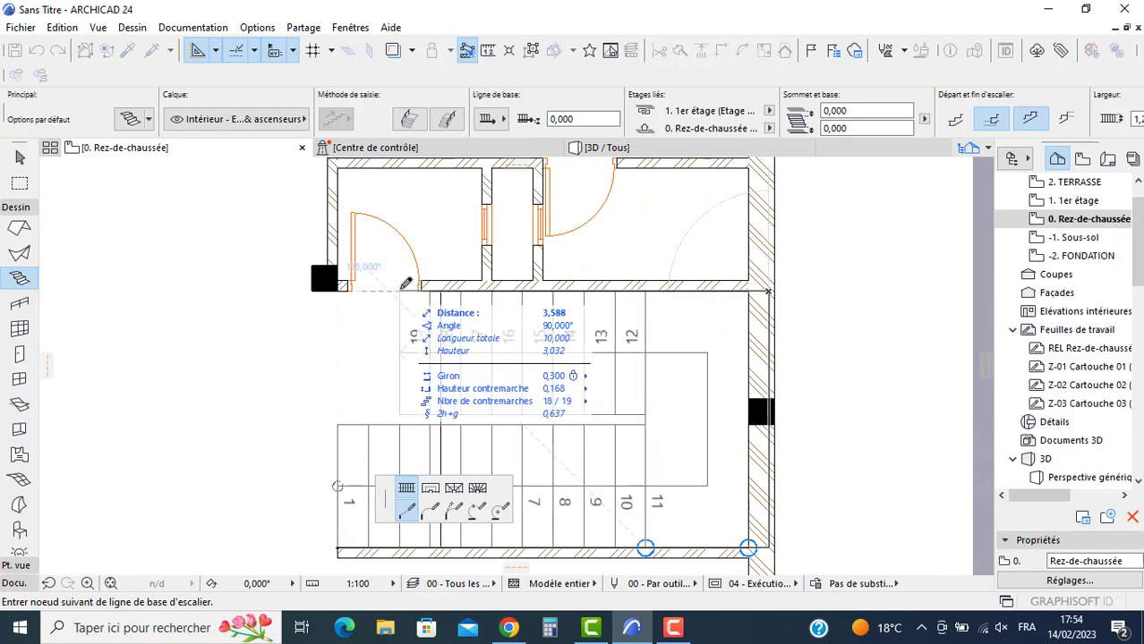
double_click(400, 289)
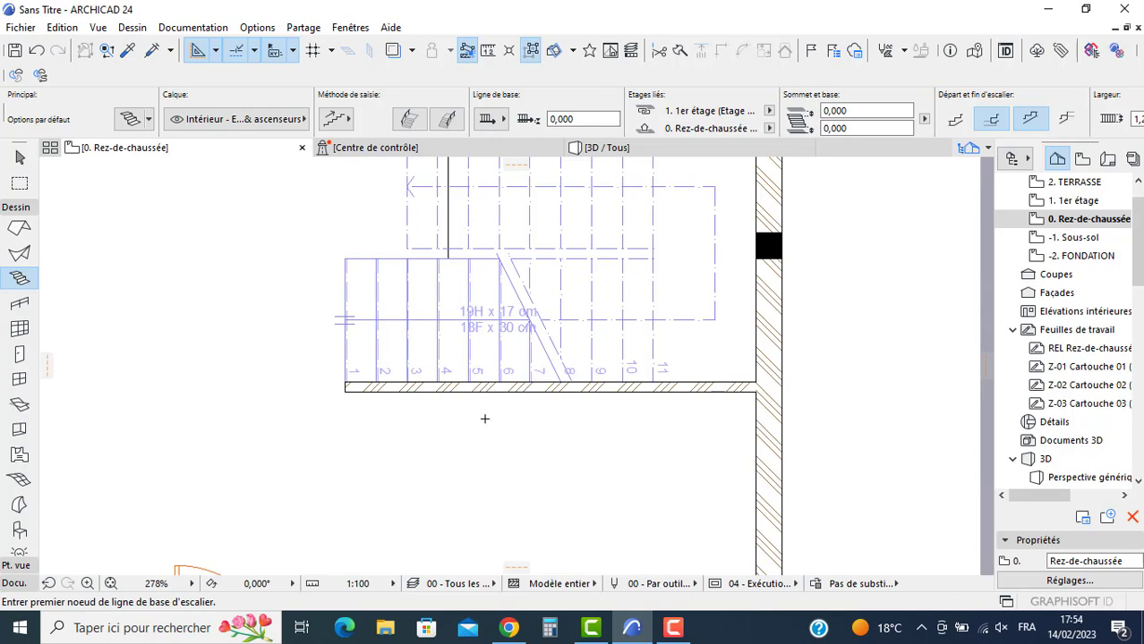
key(Escape)
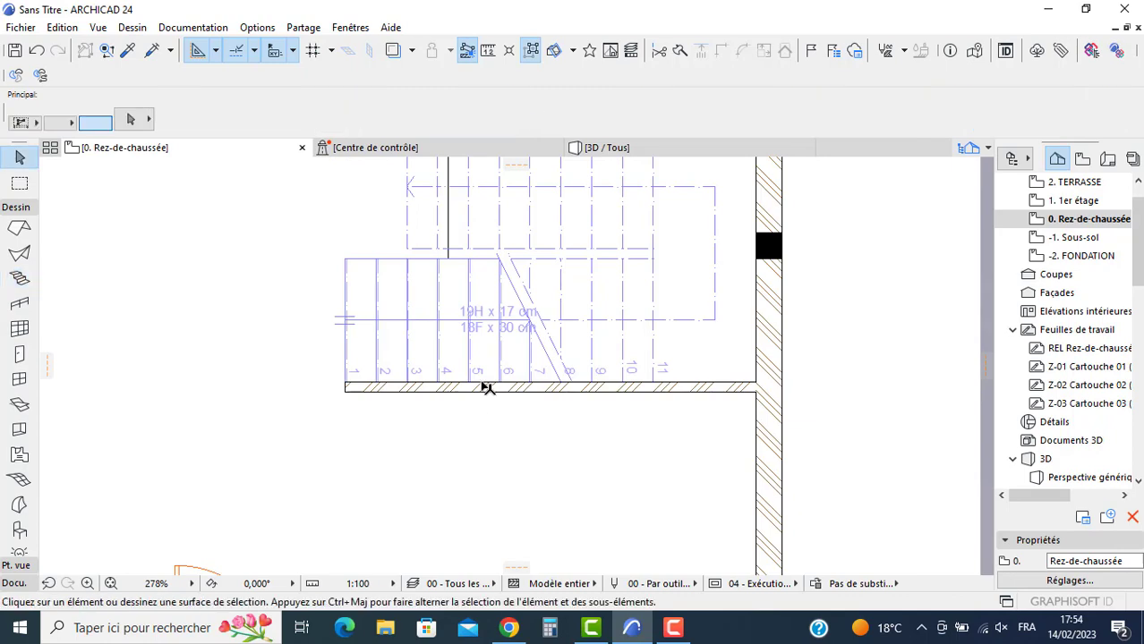
Step: Examine the new interior staircase and the entrance door in 3D from inside and outside the house
scroll(485, 388, down, 2)
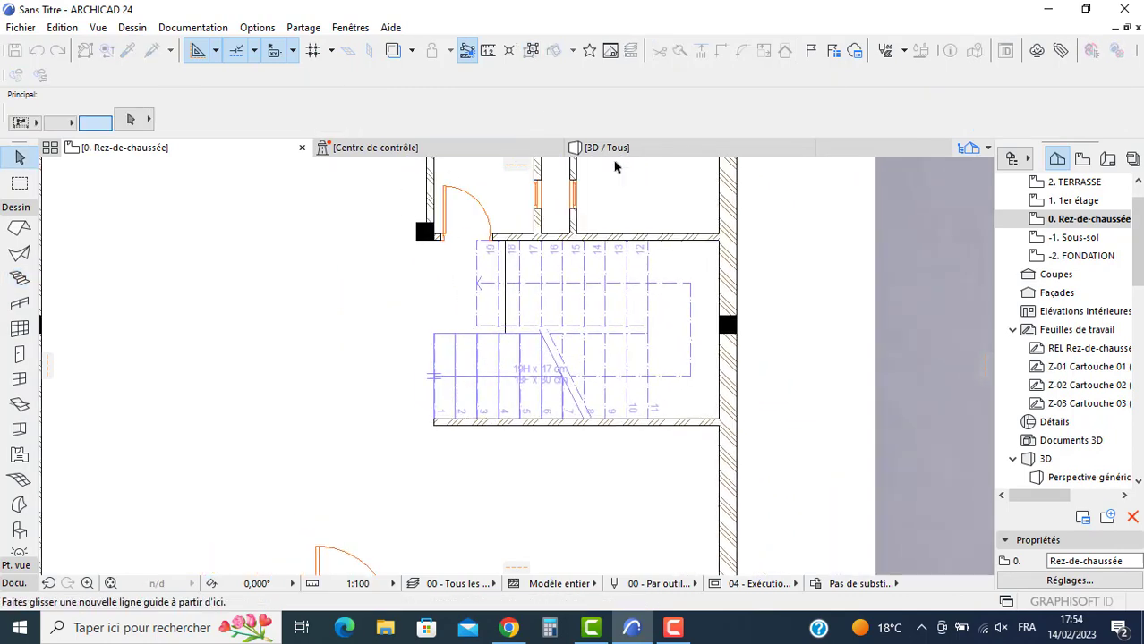
key(F3)
scroll(460, 342, down, 4)
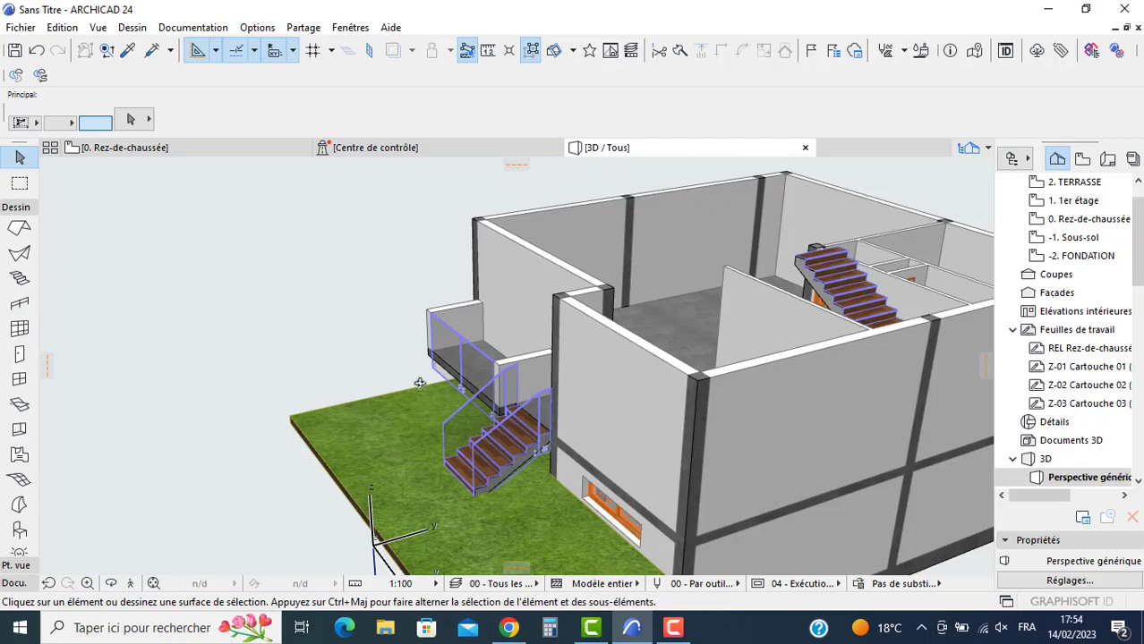
shift+middle_drag(419, 383, 527, 279)
scroll(419, 258, up, 3)
scroll(493, 286, up, 2)
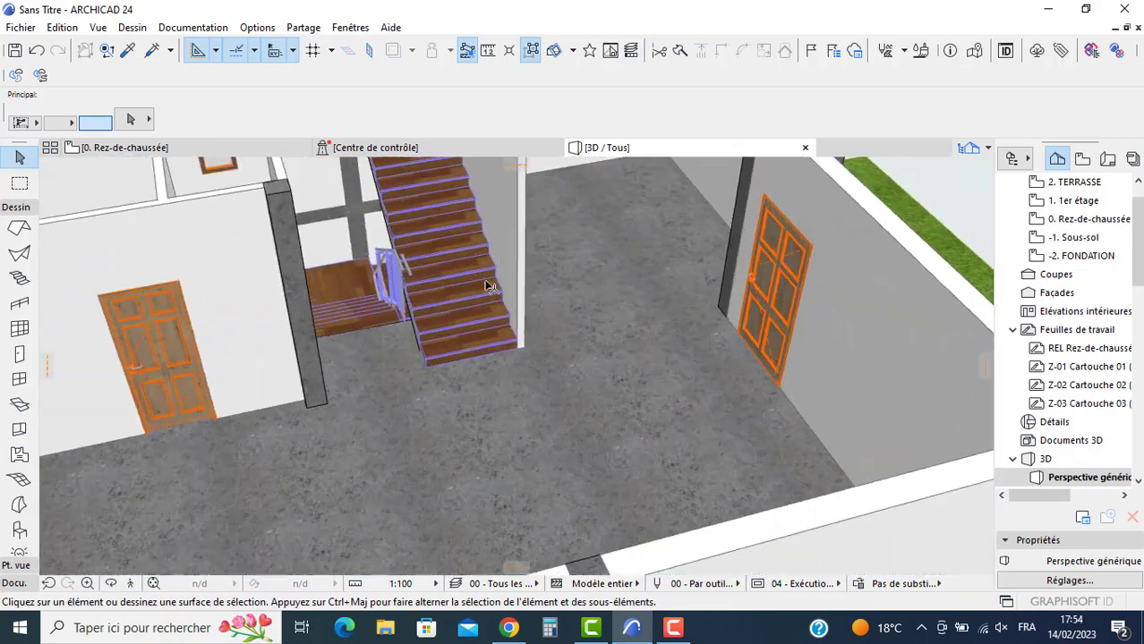
shift+middle_drag(450, 332, 281, 327)
scroll(288, 324, down, 3)
middle_drag(437, 315, 306, 372)
scroll(314, 369, down, 2)
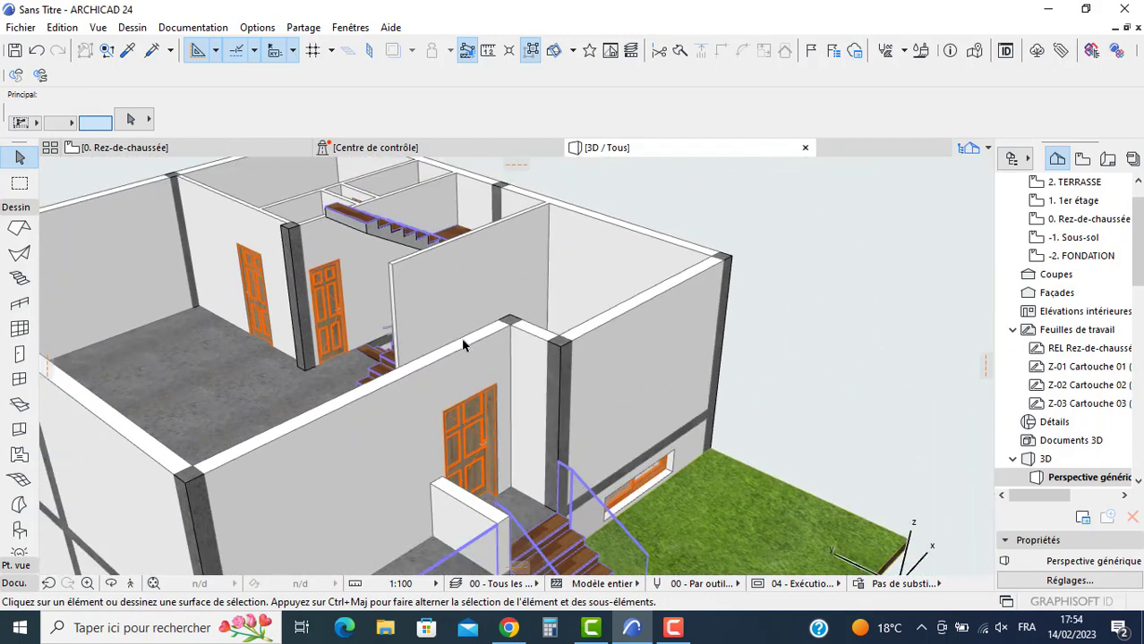
scroll(461, 343, down, 3)
shift+middle_drag(455, 340, 401, 322)
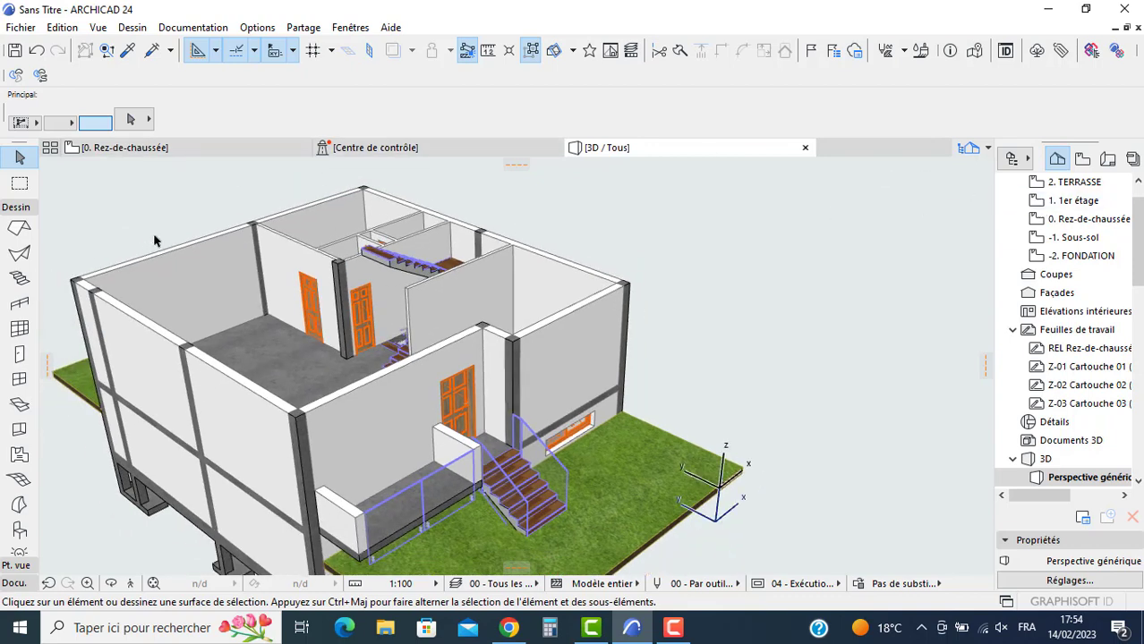
Step: Copy all ground-floor columns and walls, with their doors, and paste them in the same position on the 1er étage storey
double_click(1075, 219)
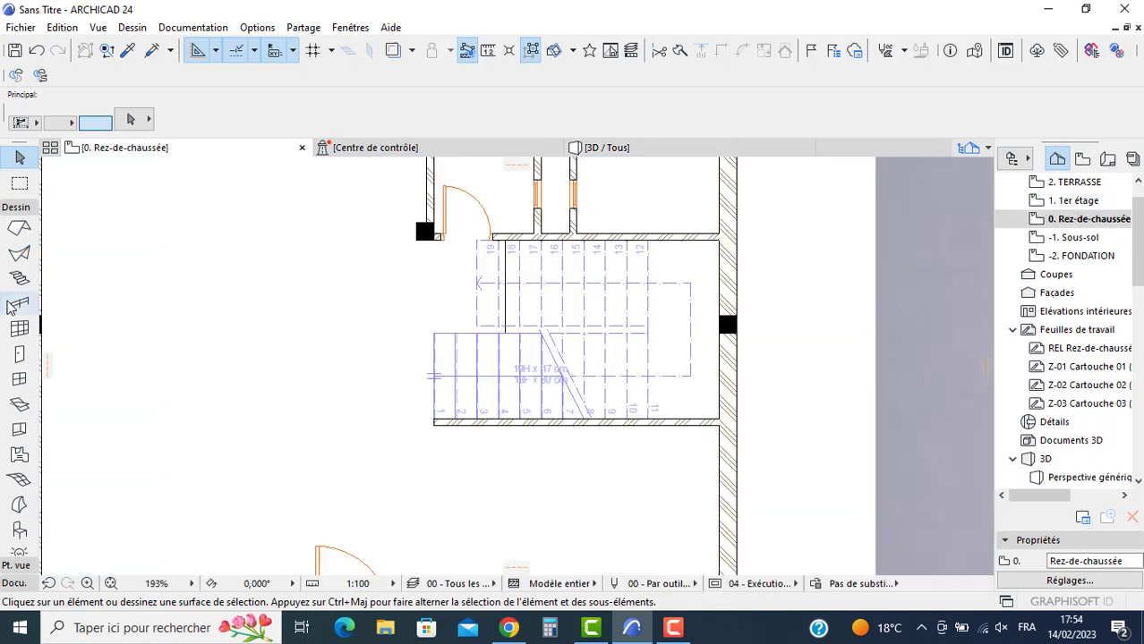
click(17, 256)
key(ctrl+a)
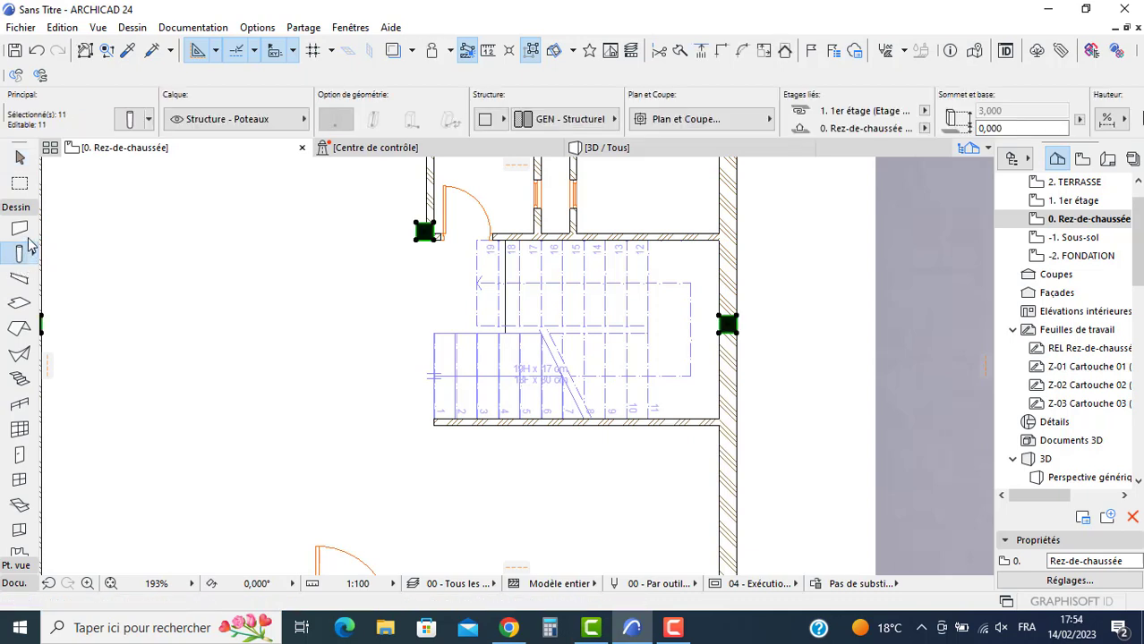
click(25, 233)
key(ctrl+a)
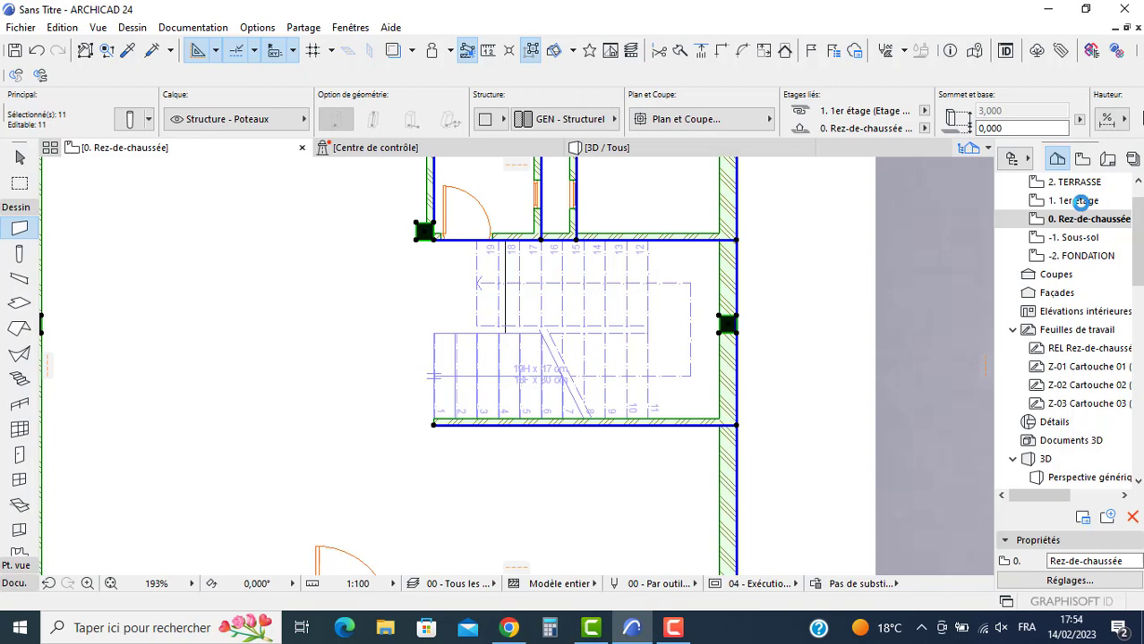
double_click(1079, 201)
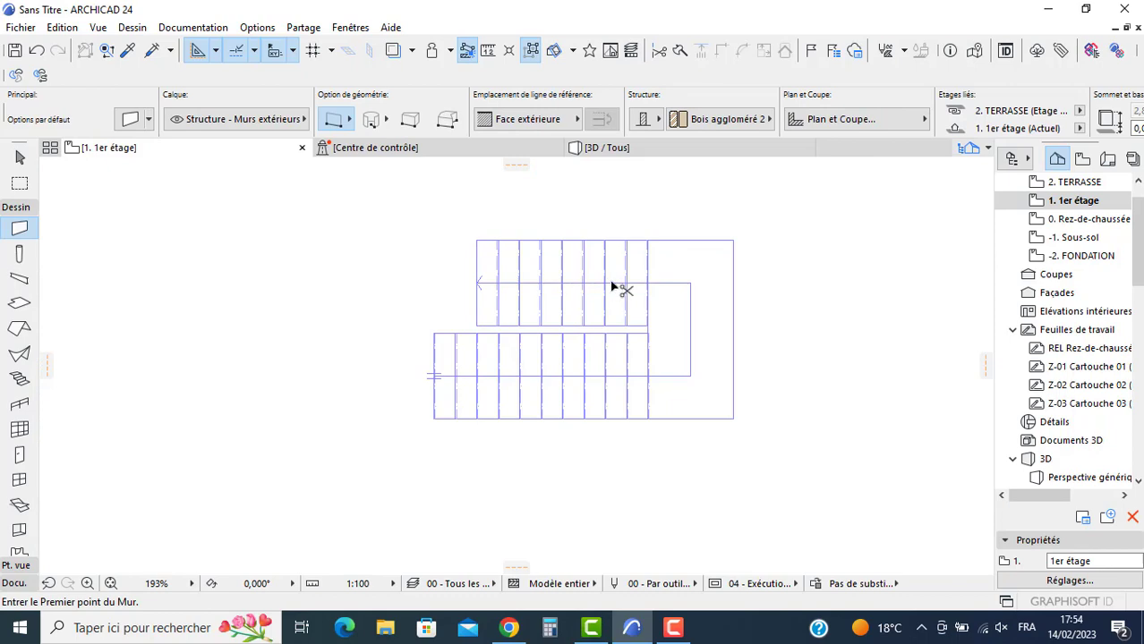
key(ctrl+v)
click(673, 338)
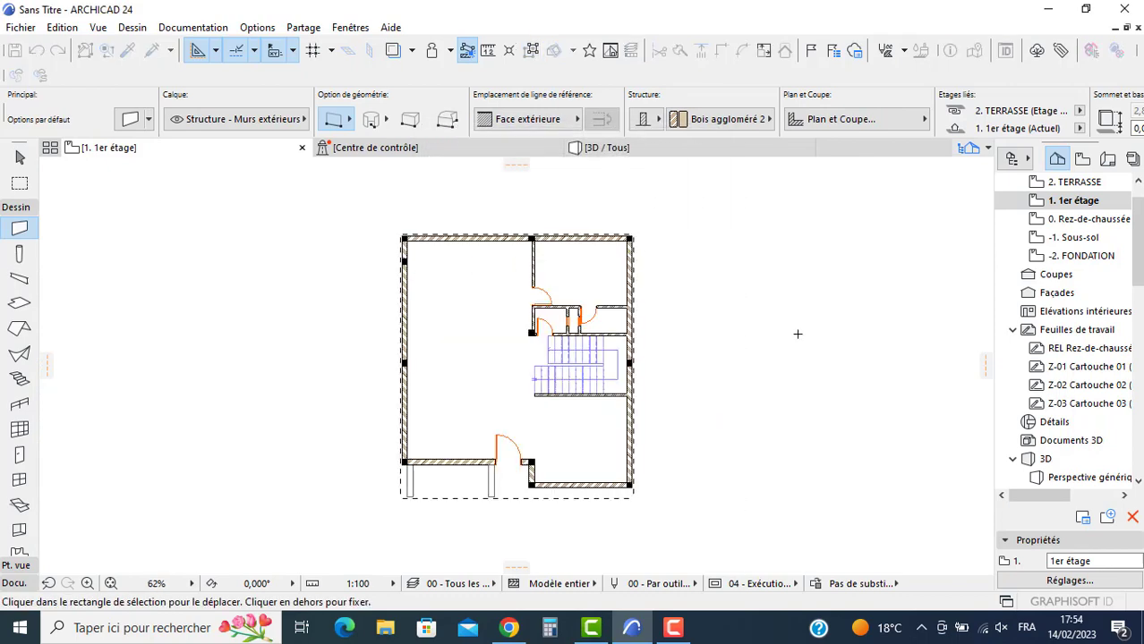
Step: Restrict the interior staircase's floor plan display to its home storey (Etage d'implantation) and accept the change on hidden storeys
scroll(589, 354, up, 3)
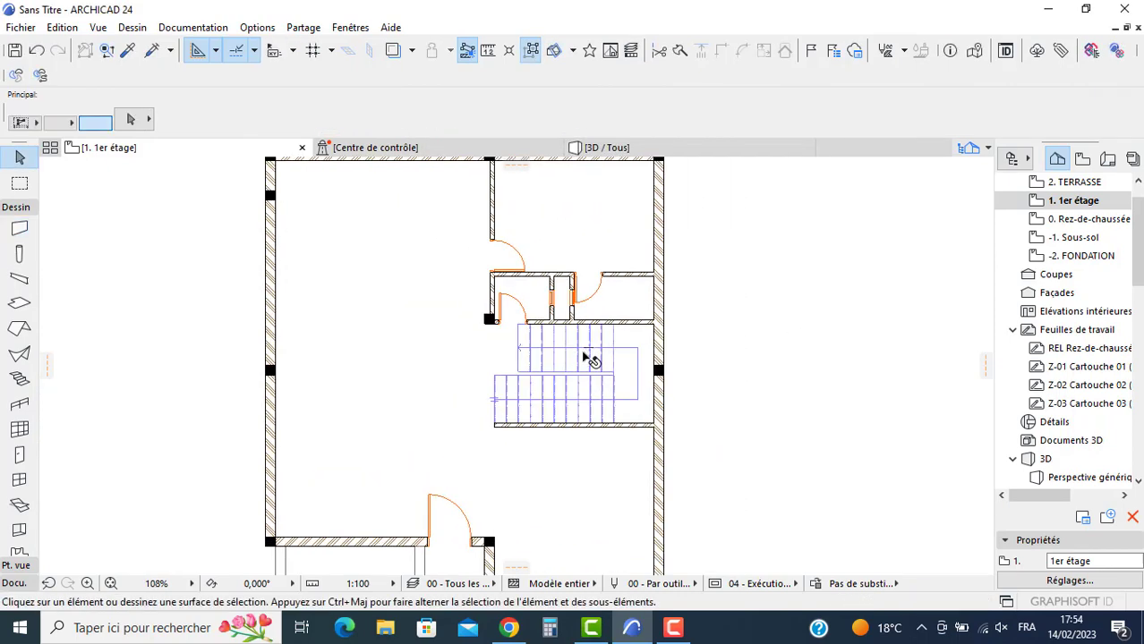
click(574, 354)
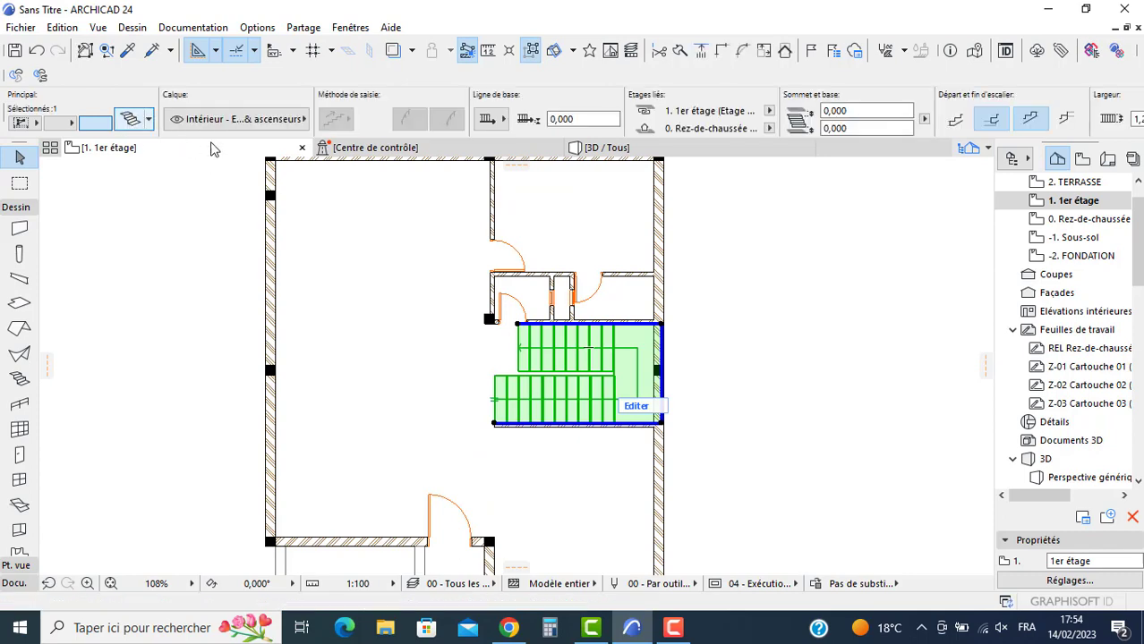
key(ctrl+t)
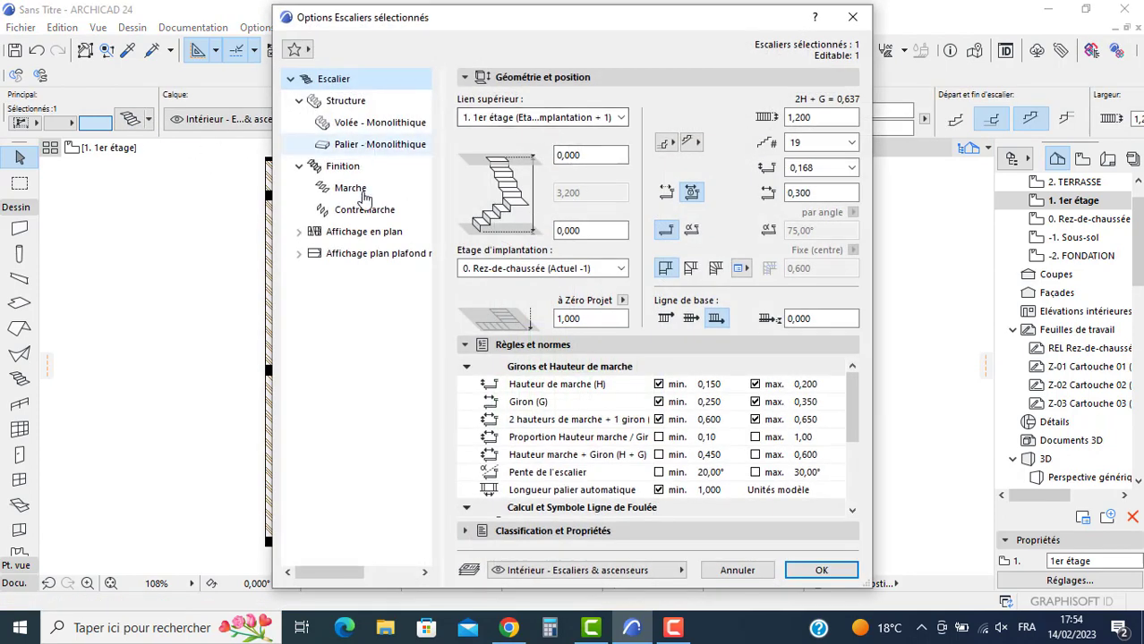
click(344, 235)
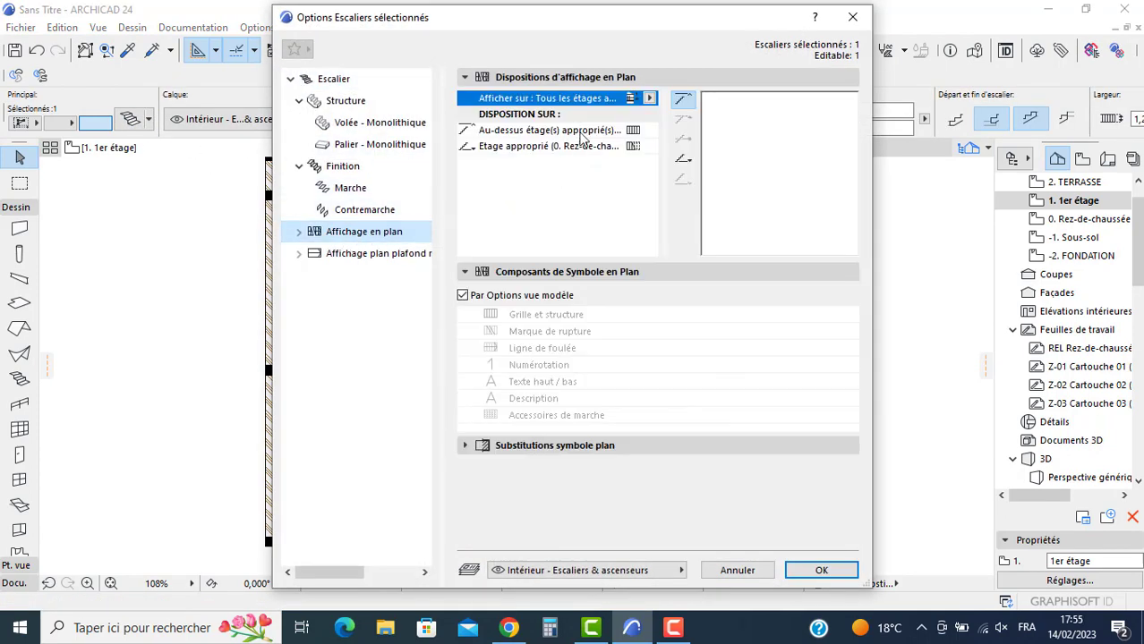
click(648, 98)
click(707, 100)
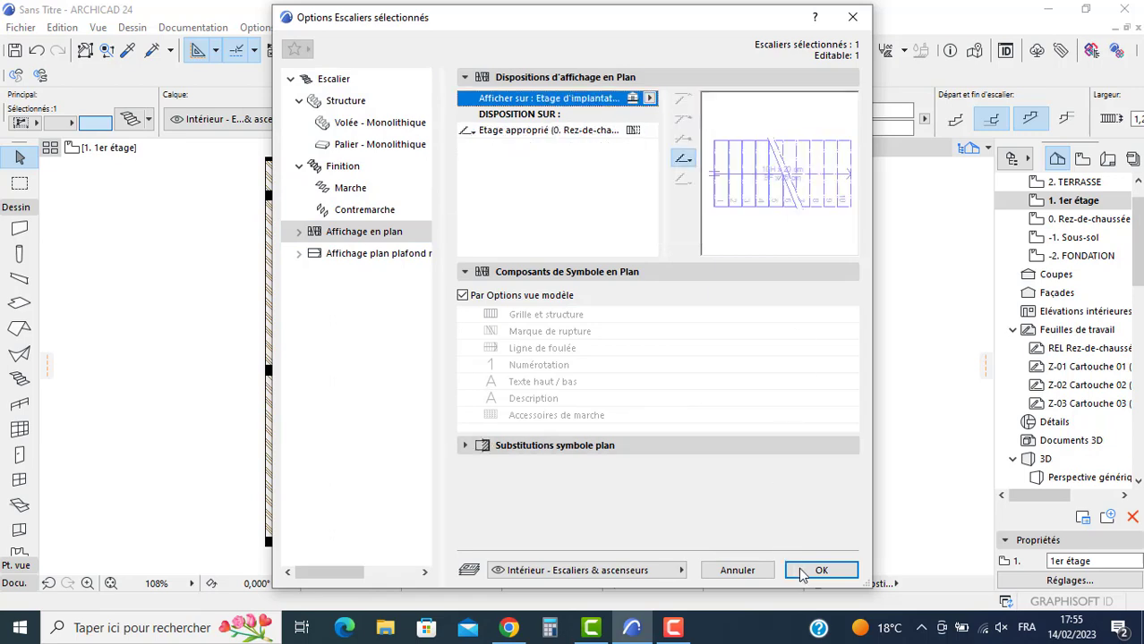
click(817, 572)
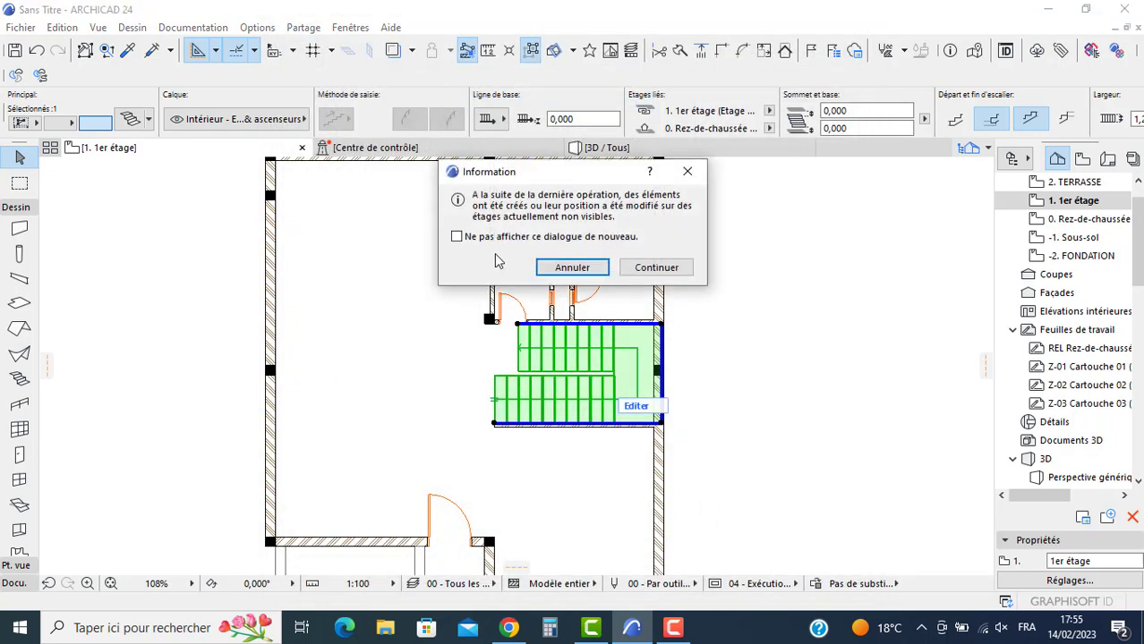
click(650, 273)
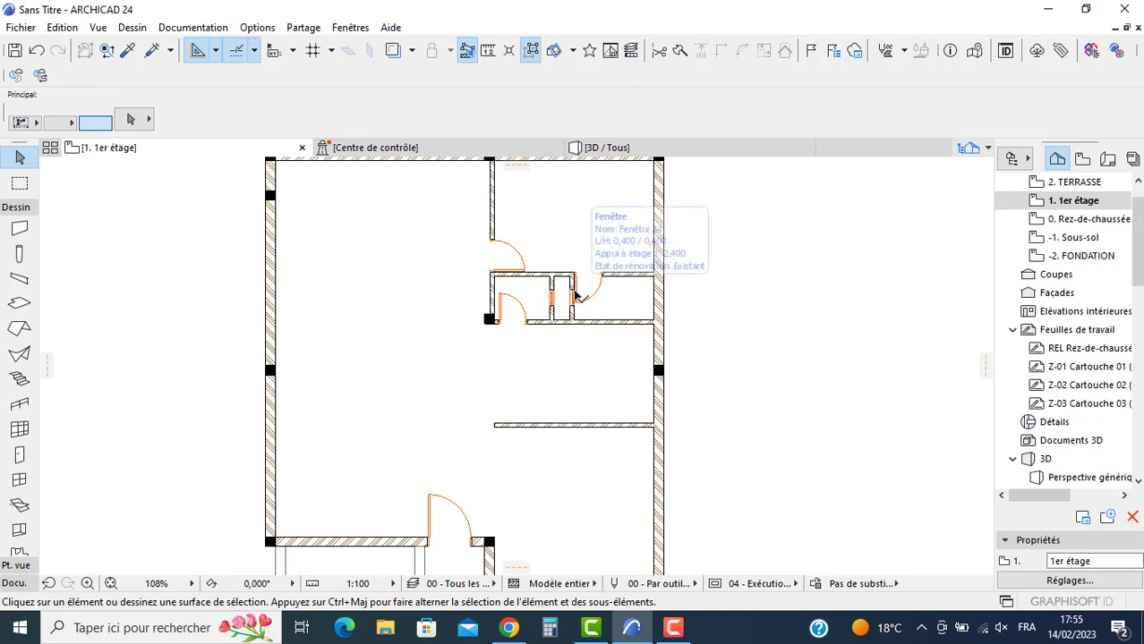
Step: Delete the bathroom door and trim the partition above the wet rooms, keeping only its short segment between the two duct walls
scroll(560, 296, up, 1)
scroll(560, 295, up, 2)
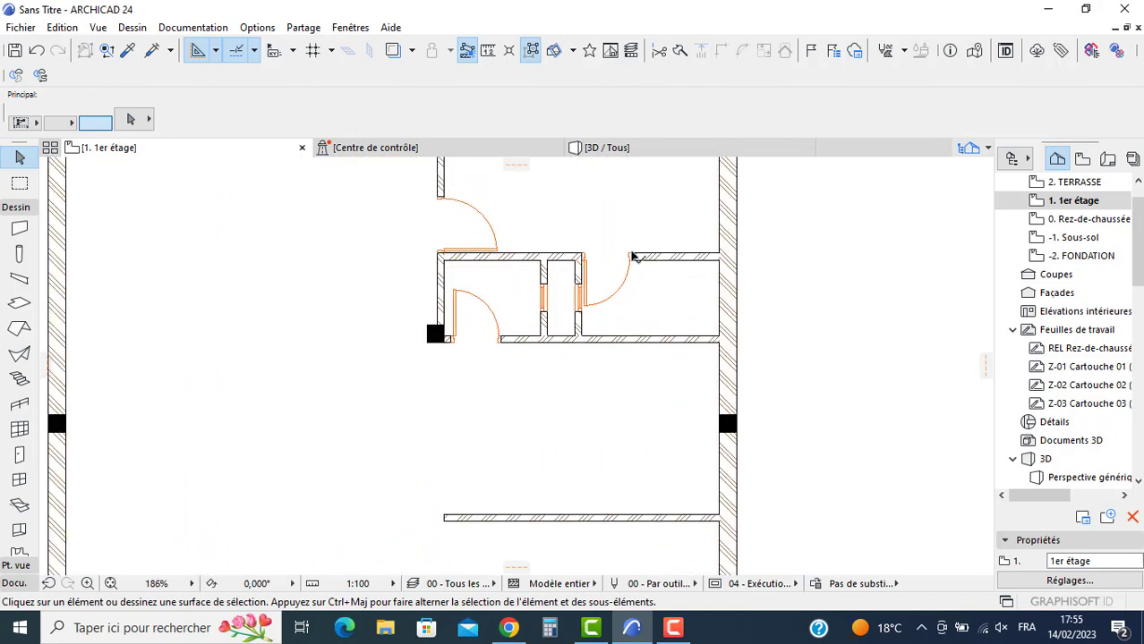
click(634, 258)
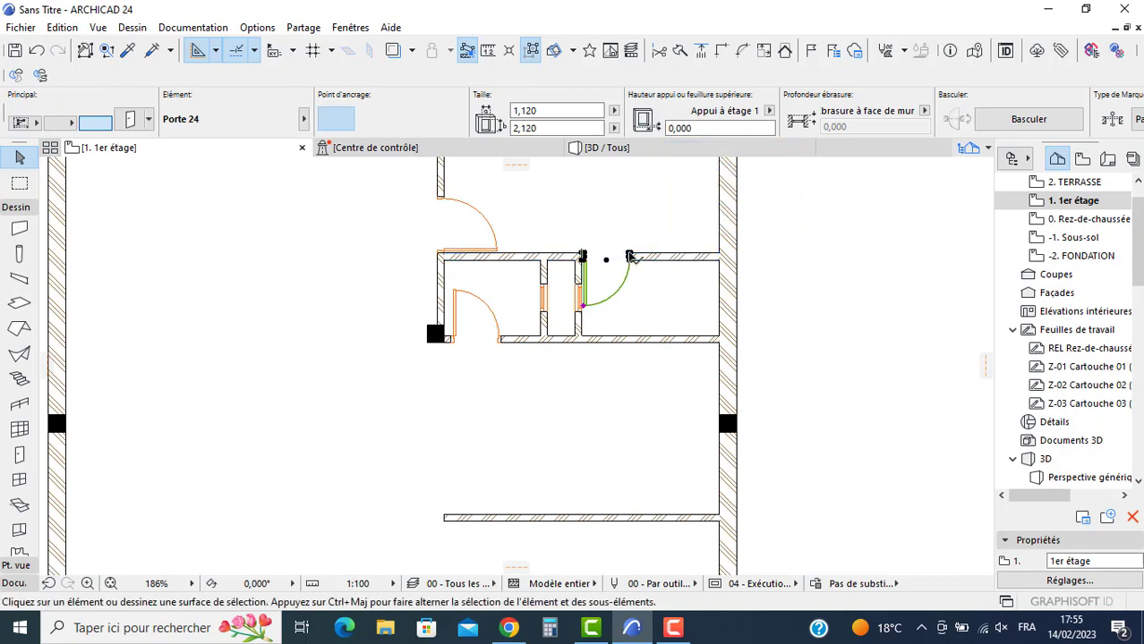
key(Escape)
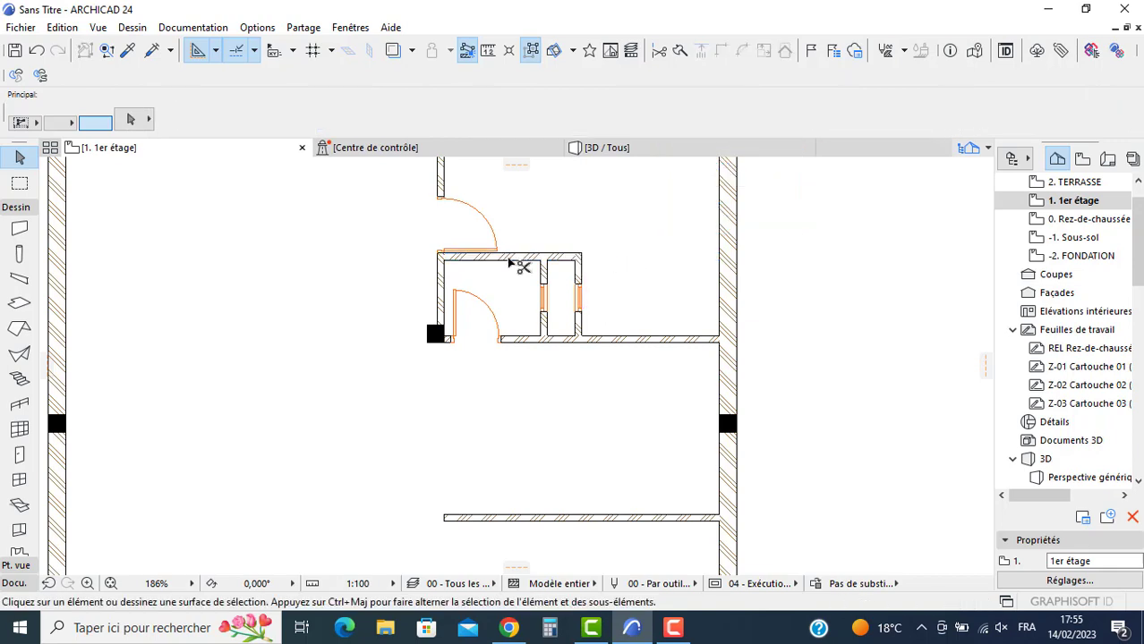
scroll(555, 263, up, 5)
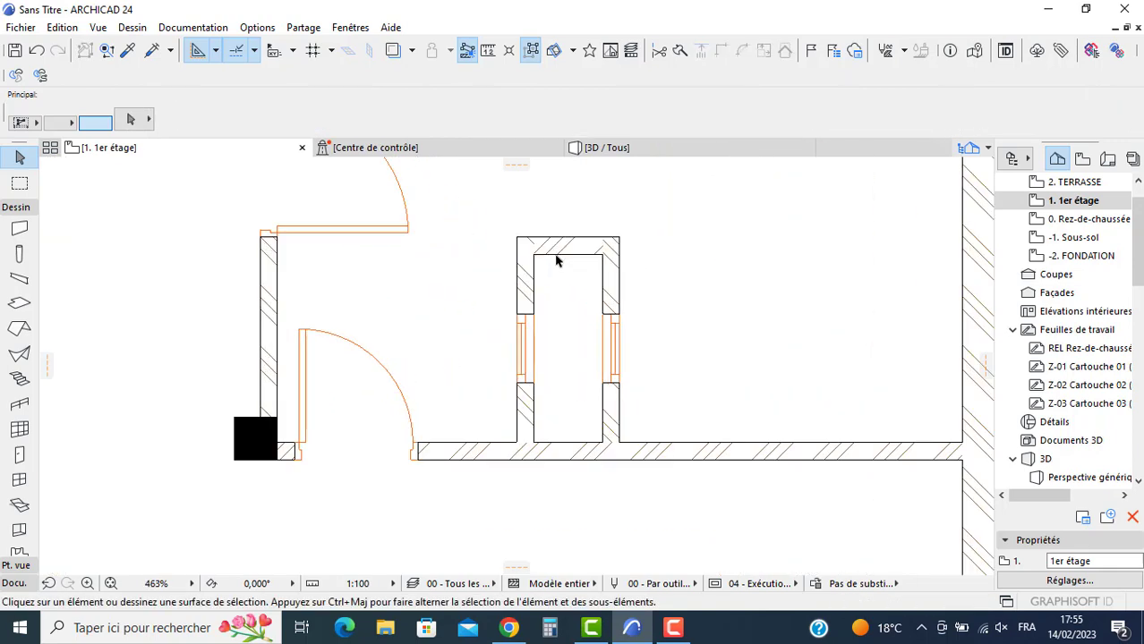
Step: Move the duct's short end wall down to the stairwell partition and shift it back up 0,4 m
click(557, 256)
click(560, 255)
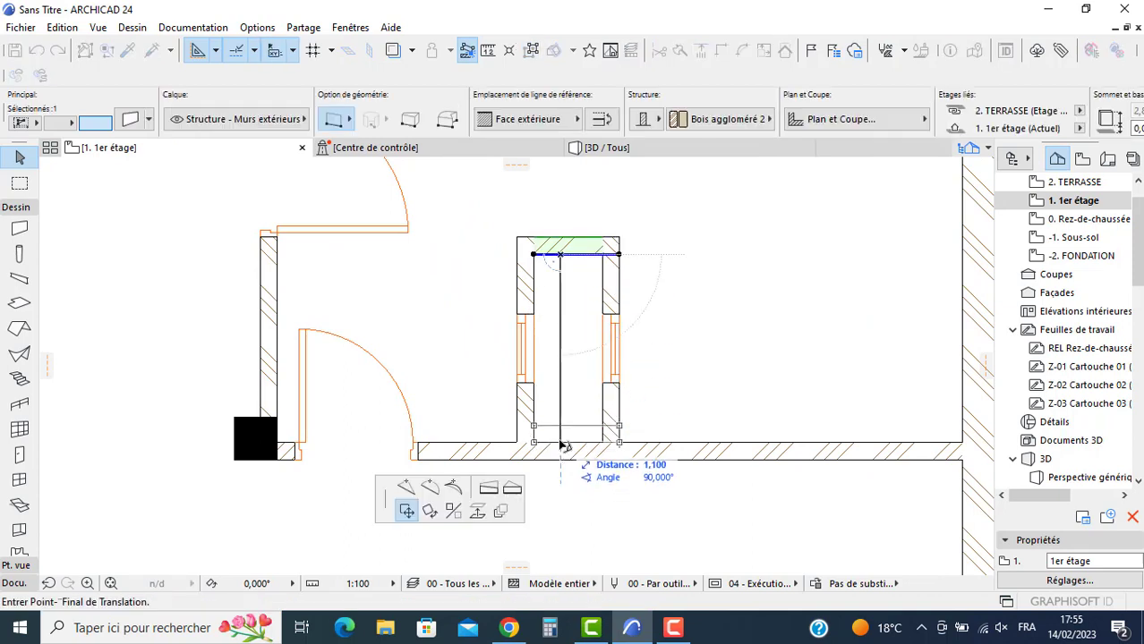
click(562, 444)
click(562, 440)
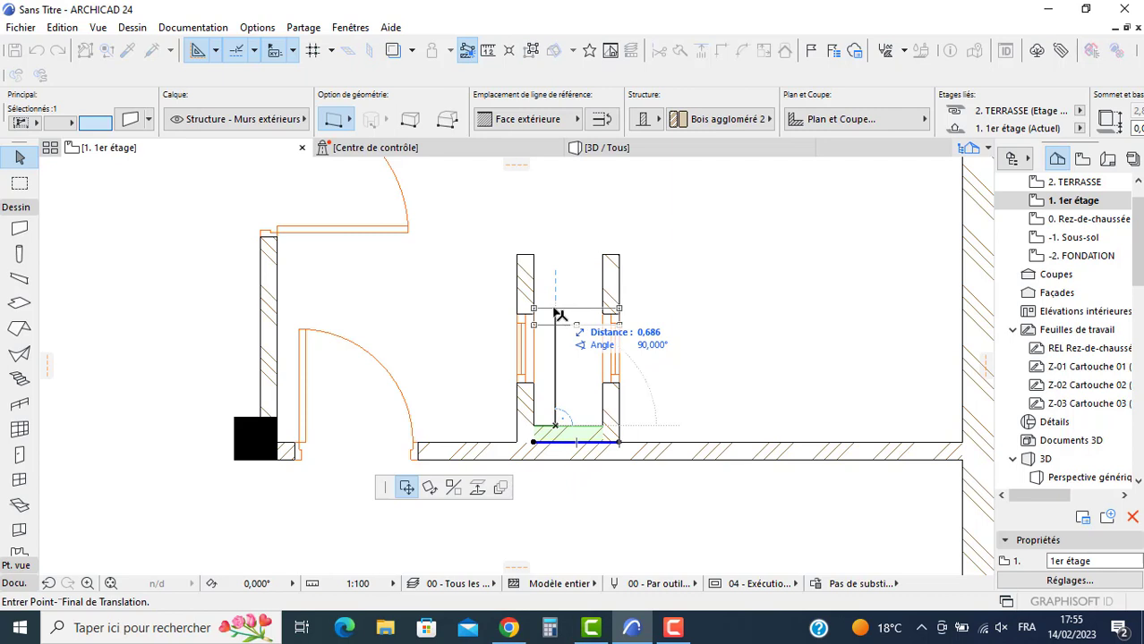
text(0,4)
key(Return)
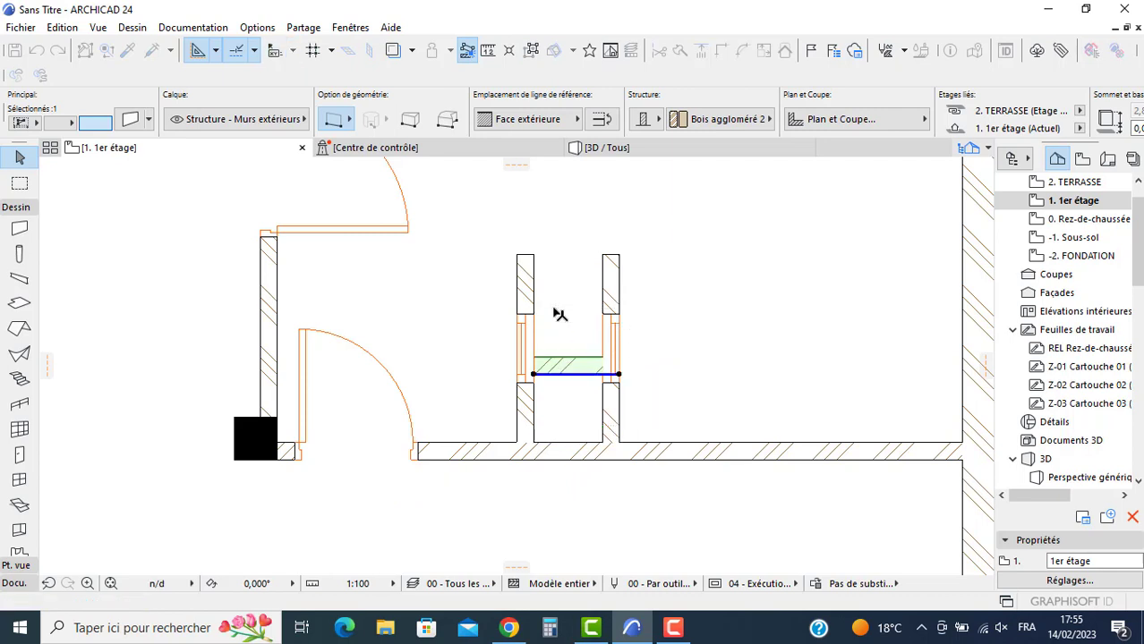
key(Escape)
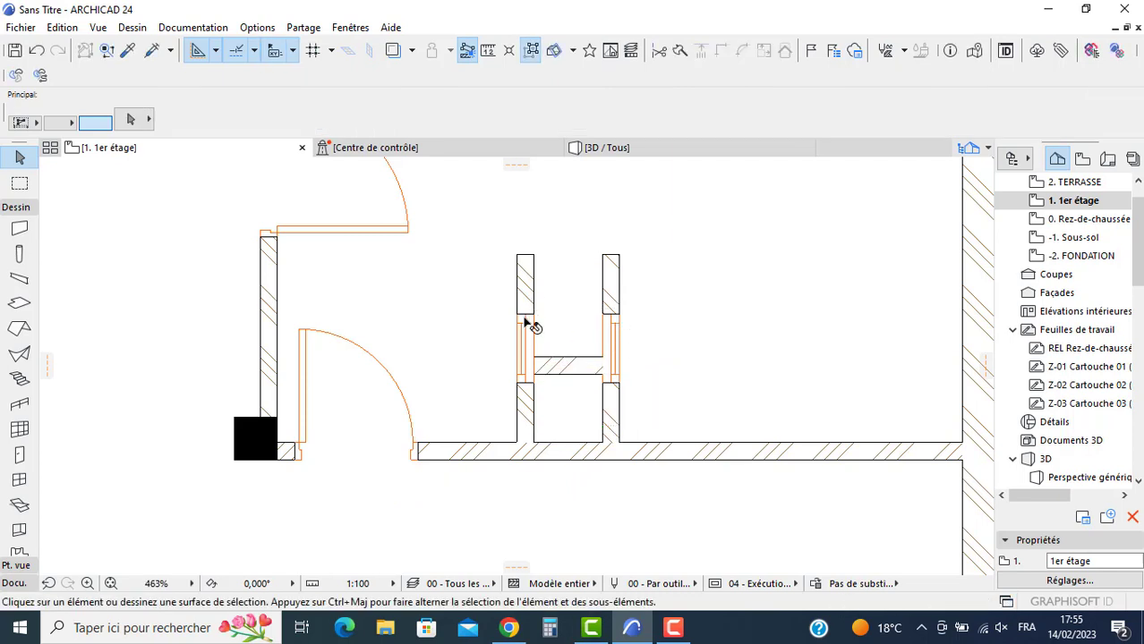
Step: Delete both small duct windows and trim the left duct wall above the short cross wall
click(526, 324)
key(Delete)
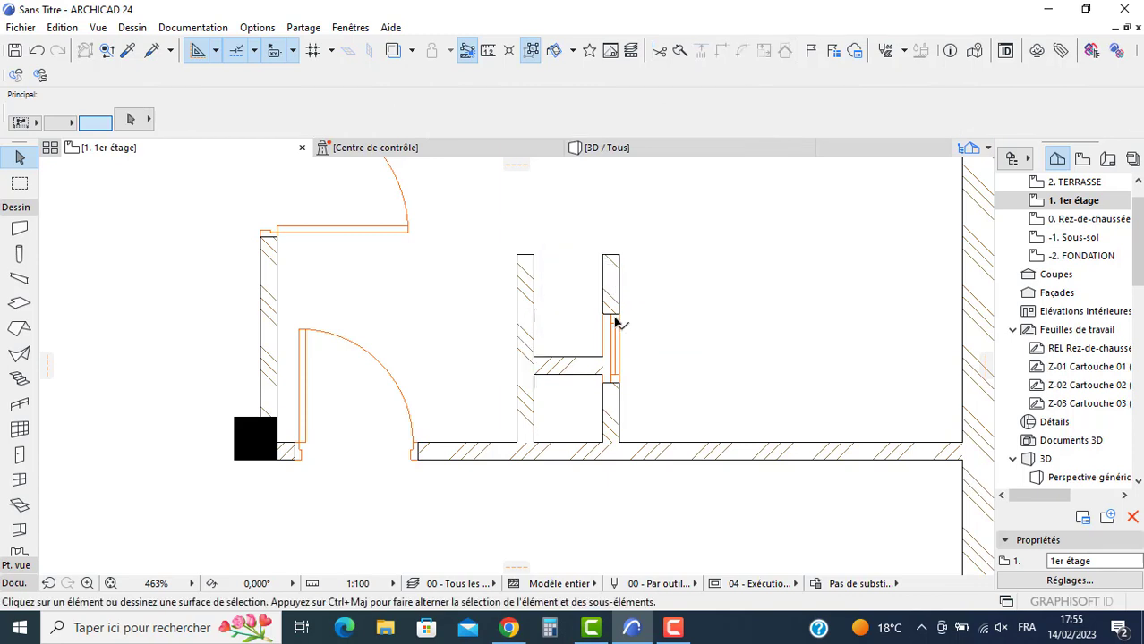
click(615, 322)
key(Delete)
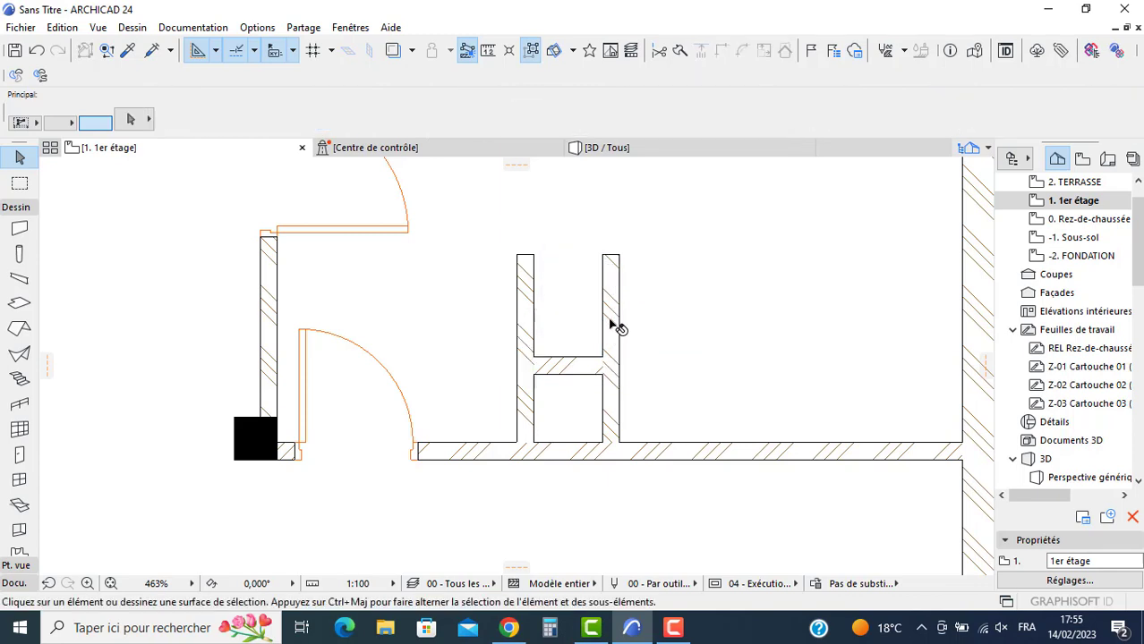
click(528, 313)
key(Delete)
scroll(484, 359, down, 3)
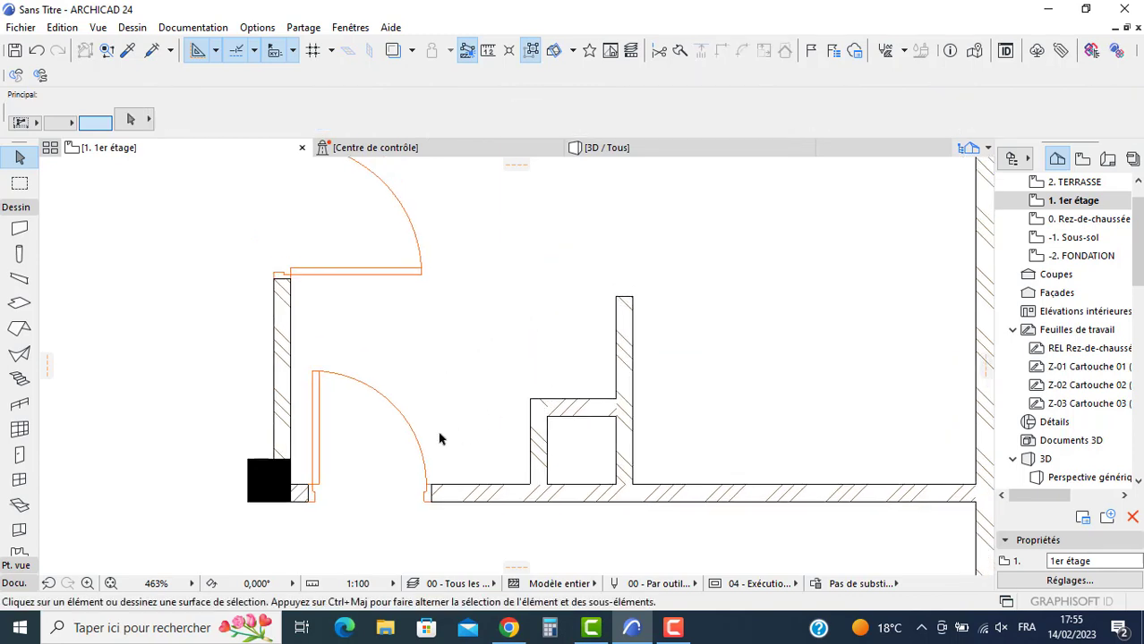
Step: Set the width of the door beside the inner column to 0,82 m and delete the door in the vertical bedroom partition
click(328, 483)
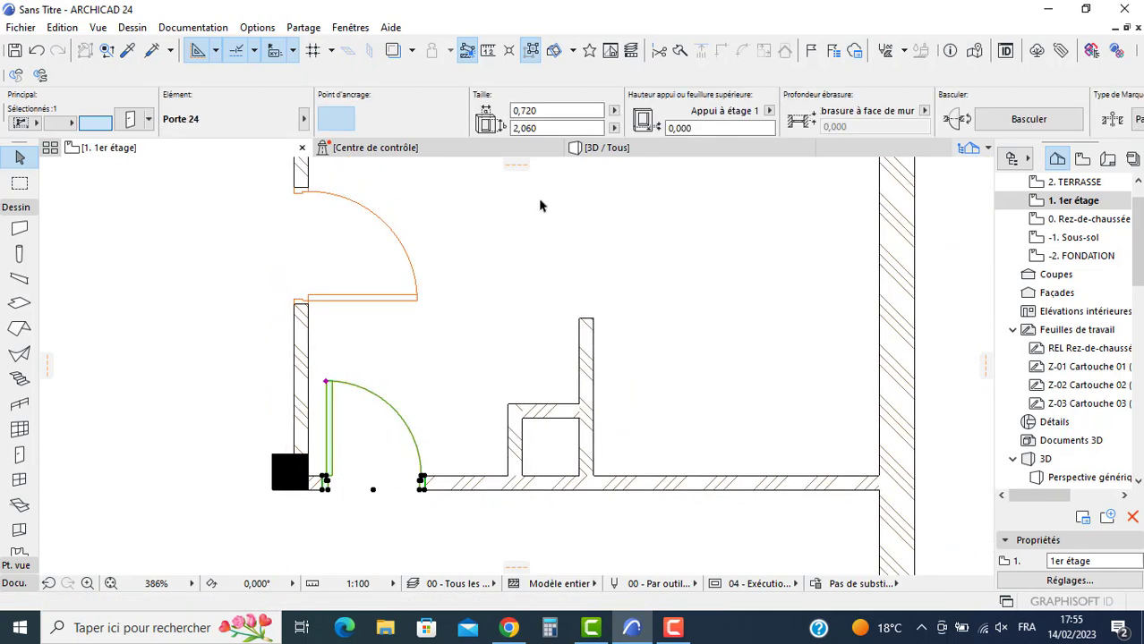
click(549, 111)
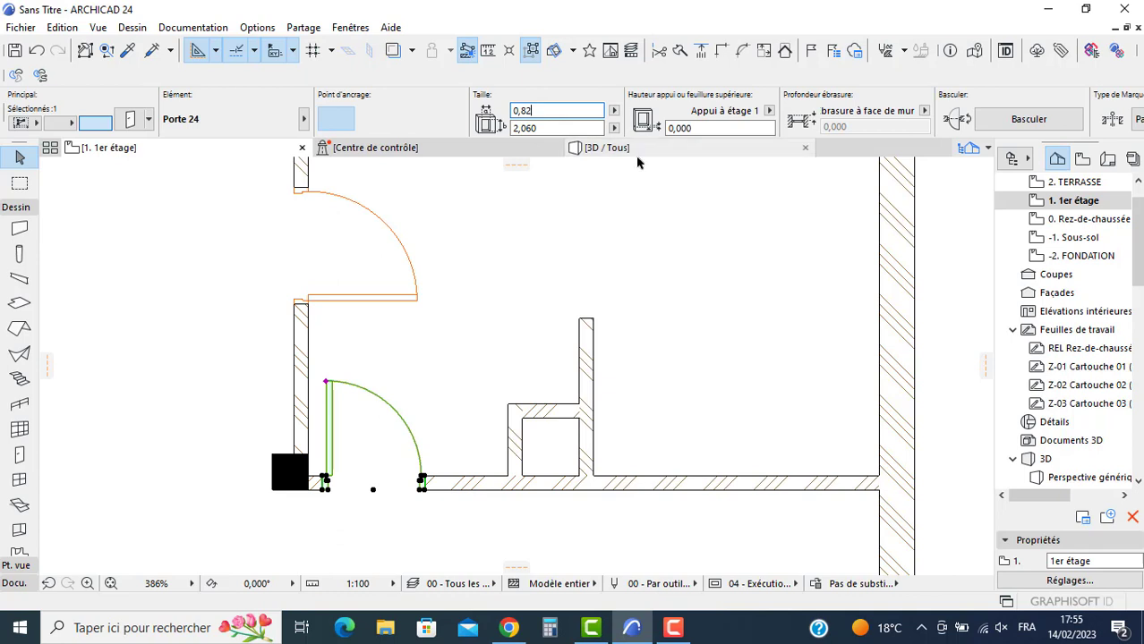
key(Return)
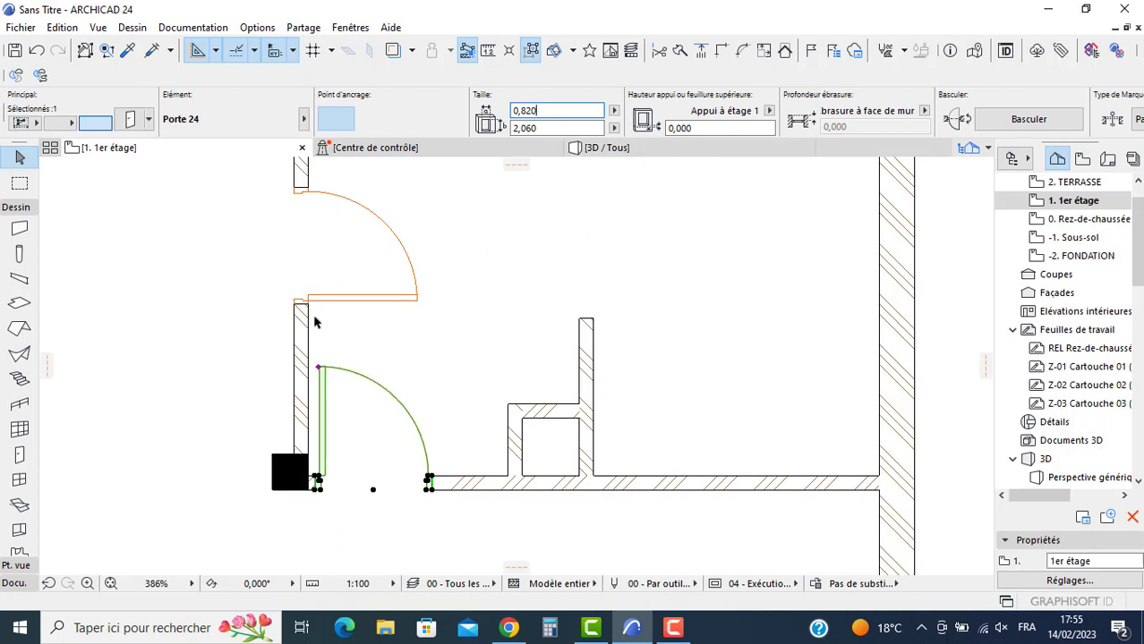
click(308, 304)
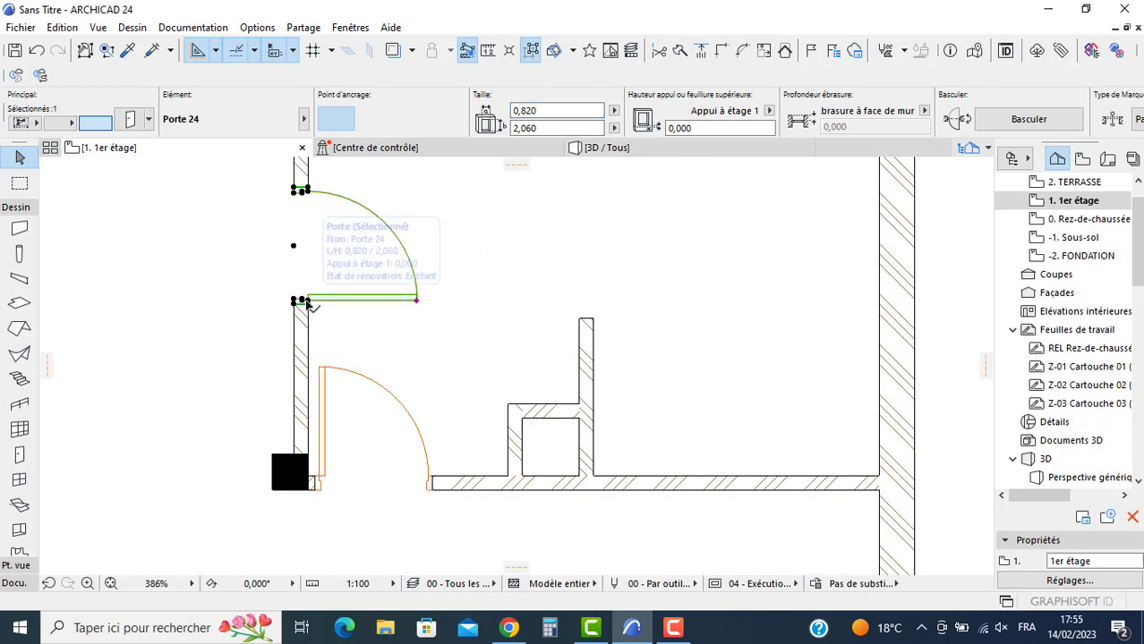
key(Delete)
scroll(410, 313, down, 3)
Step: Examine the scanned upper-floor plan on the Rez-de-chaussée storey for room layout and dimensions, comparing it with the modelled ground floor
double_click(1059, 220)
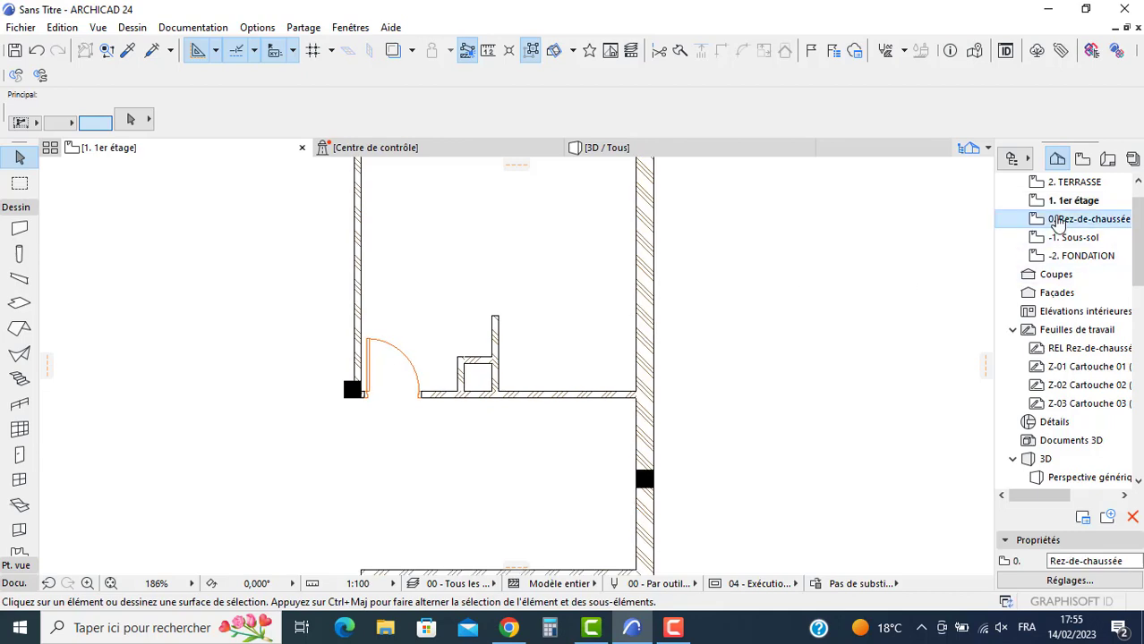
scroll(534, 285, down, 3)
middle_drag(439, 367, 461, 345)
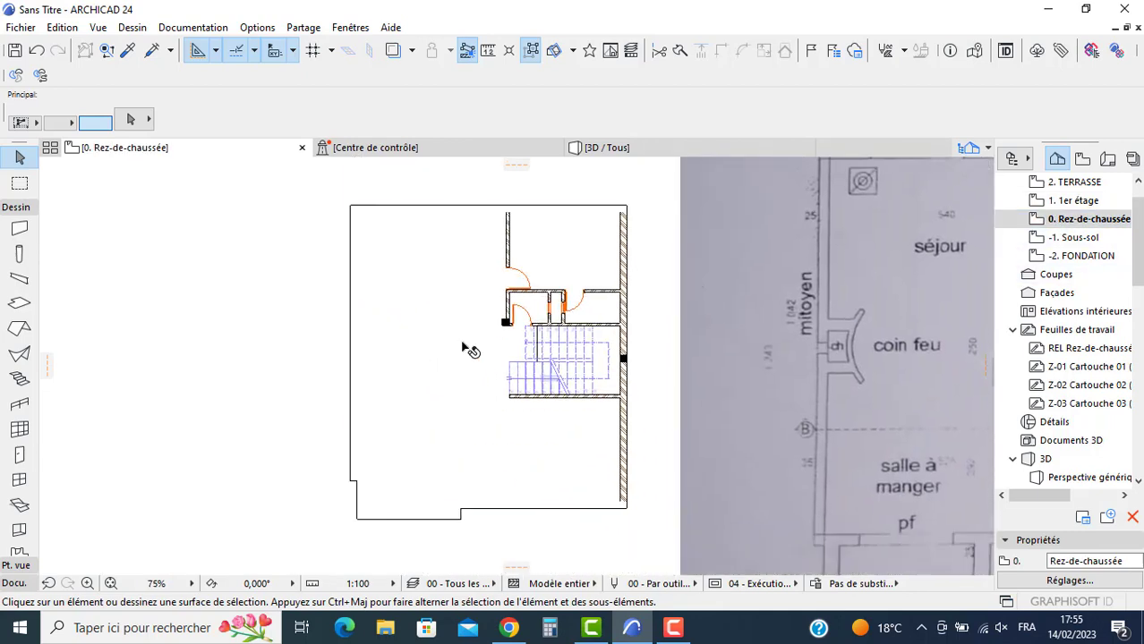
middle_drag(863, 327, 582, 329)
scroll(581, 329, down, 3)
scroll(770, 314, up, 3)
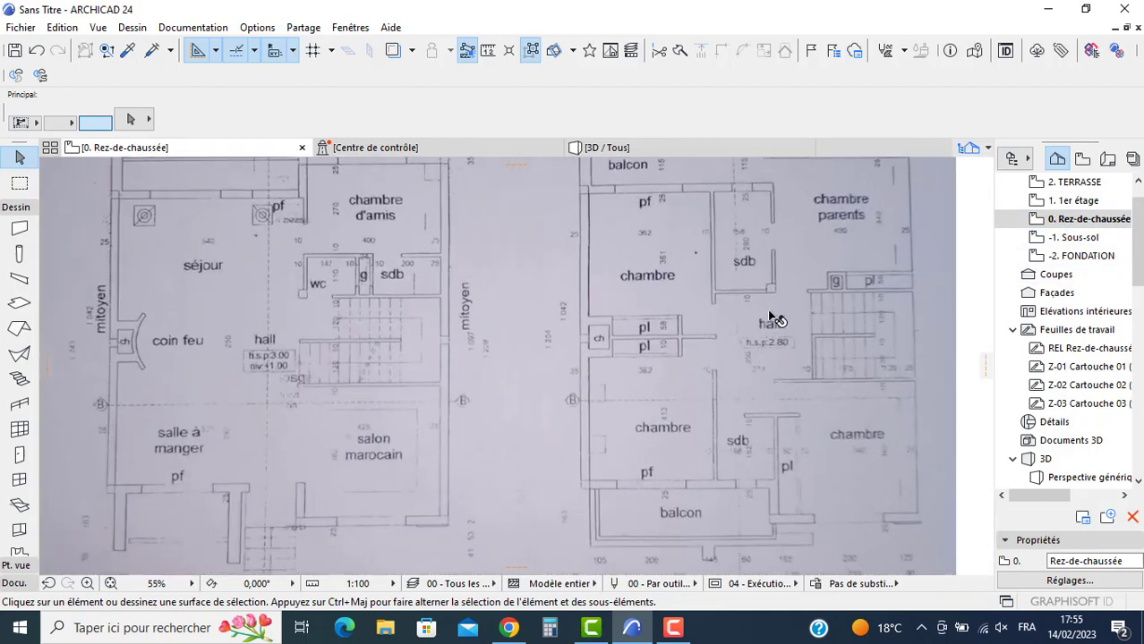
middle_drag(817, 248, 812, 332)
scroll(813, 336, up, 2)
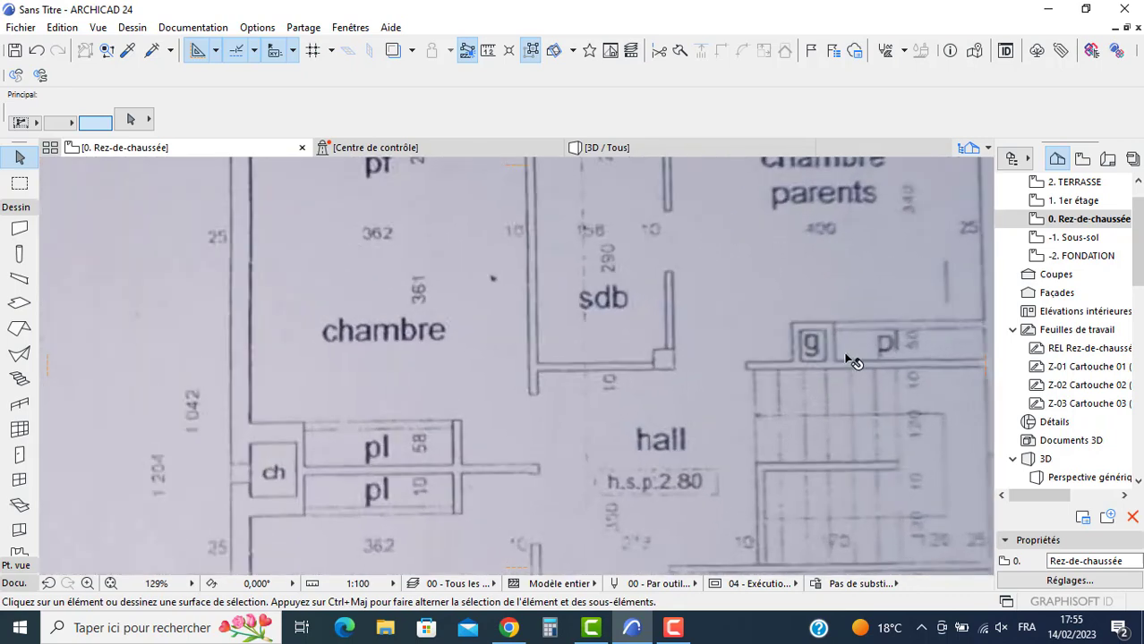
middle_drag(653, 184, 651, 269)
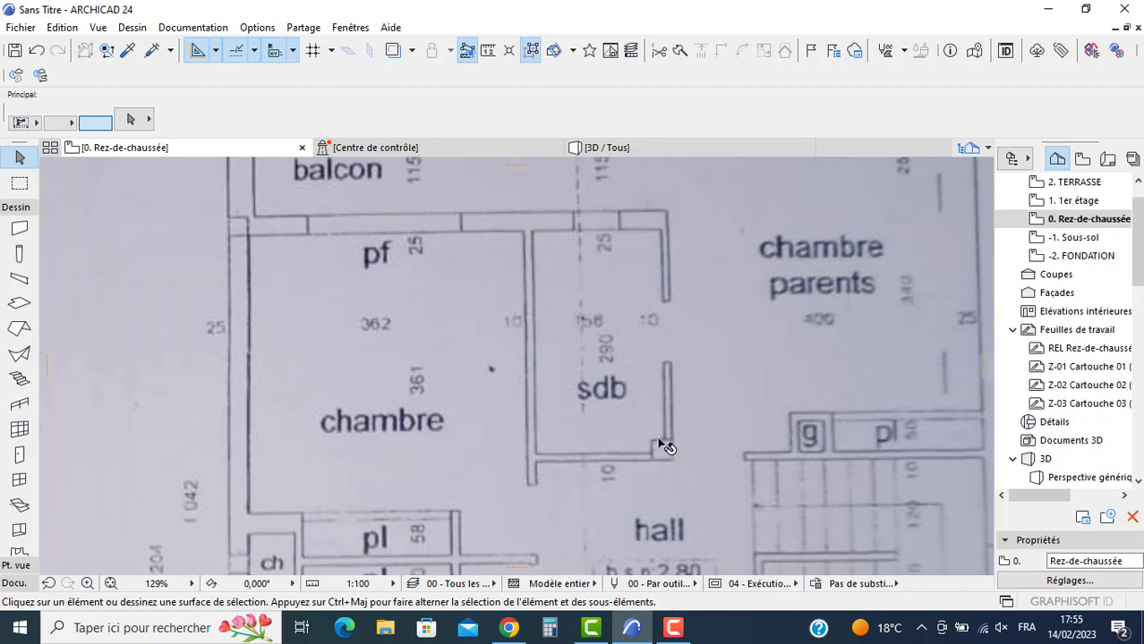
scroll(602, 266, down, 2)
scroll(443, 390, down, 2)
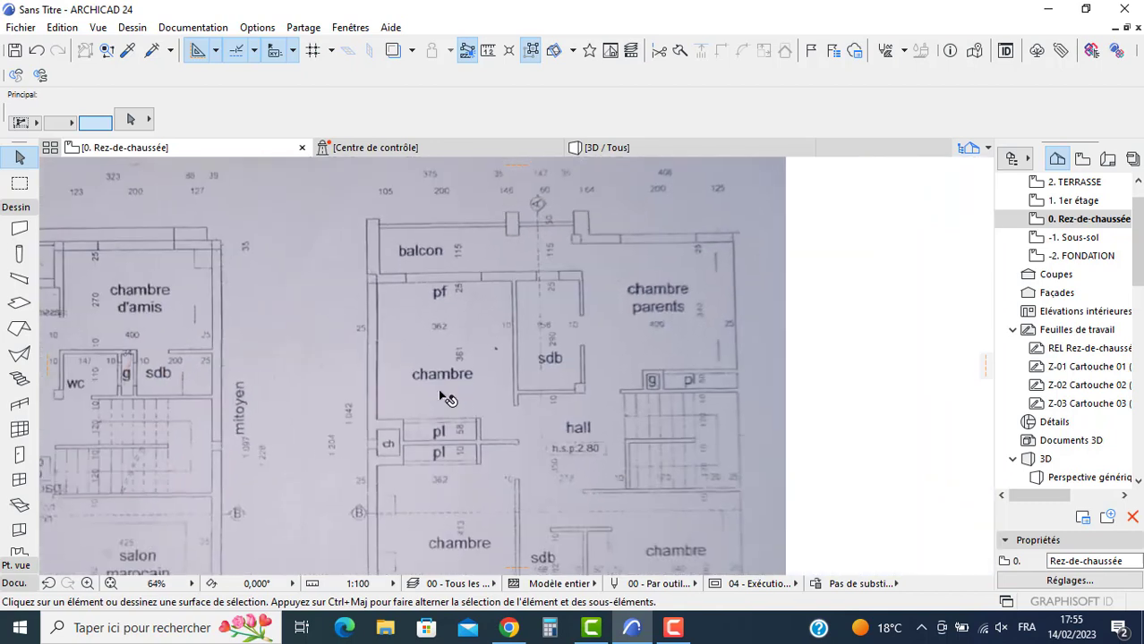
middle_drag(443, 391, 480, 345)
middle_drag(502, 426, 623, 343)
scroll(394, 346, down, 2)
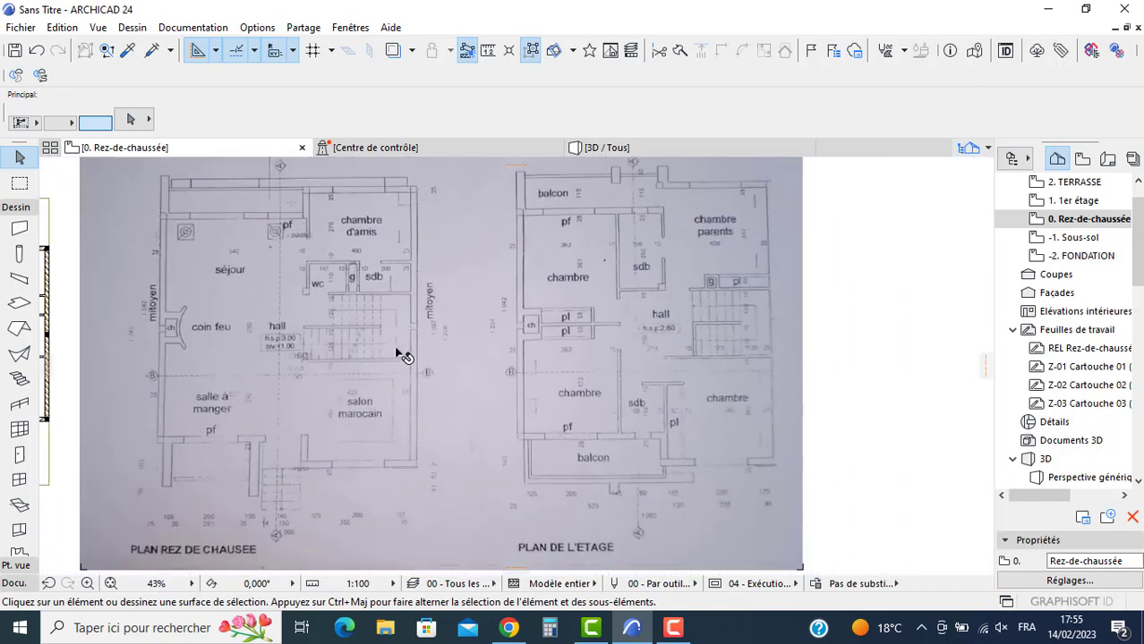
middle_drag(394, 346, 528, 344)
scroll(255, 360, up, 1)
middle_drag(263, 339, 474, 336)
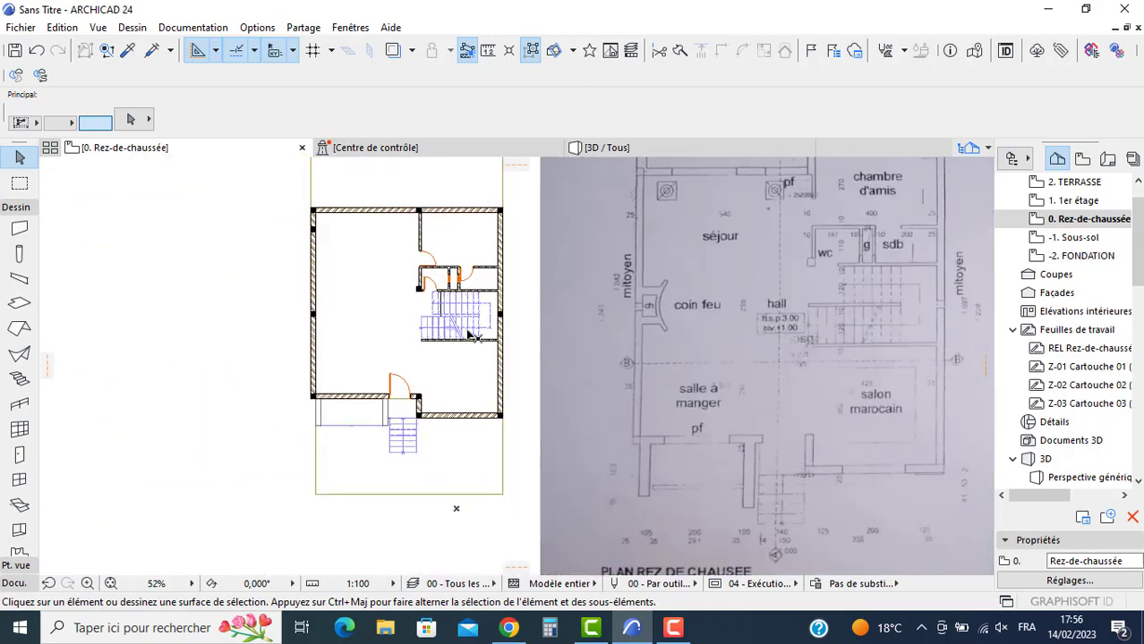
scroll(365, 389, up, 3)
middle_drag(378, 310, 376, 414)
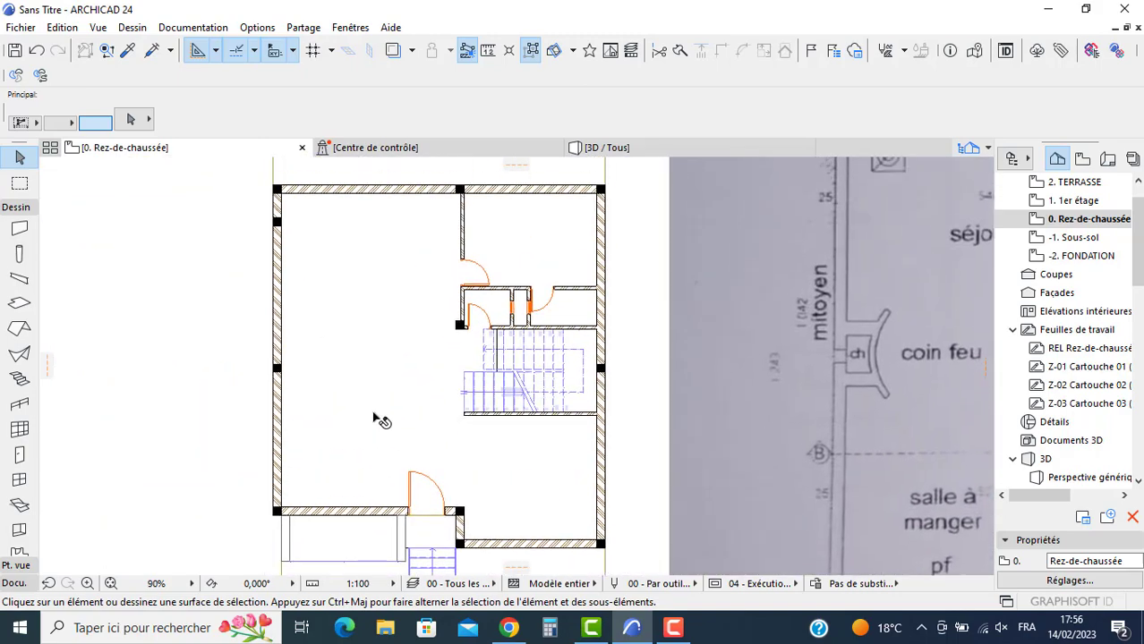
scroll(376, 415, down, 2)
scroll(732, 347, down, 2)
scroll(582, 298, up, 1)
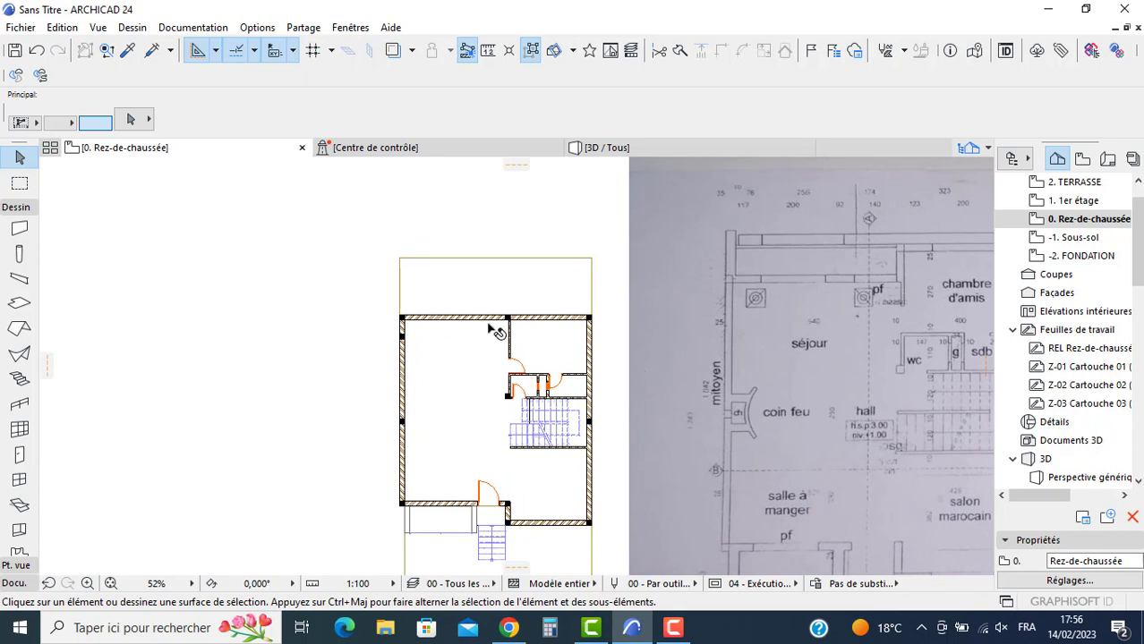
Step: Copy the living room's upper exterior wall down to the second column of the left wall
middle_drag(490, 331, 475, 309)
click(474, 306)
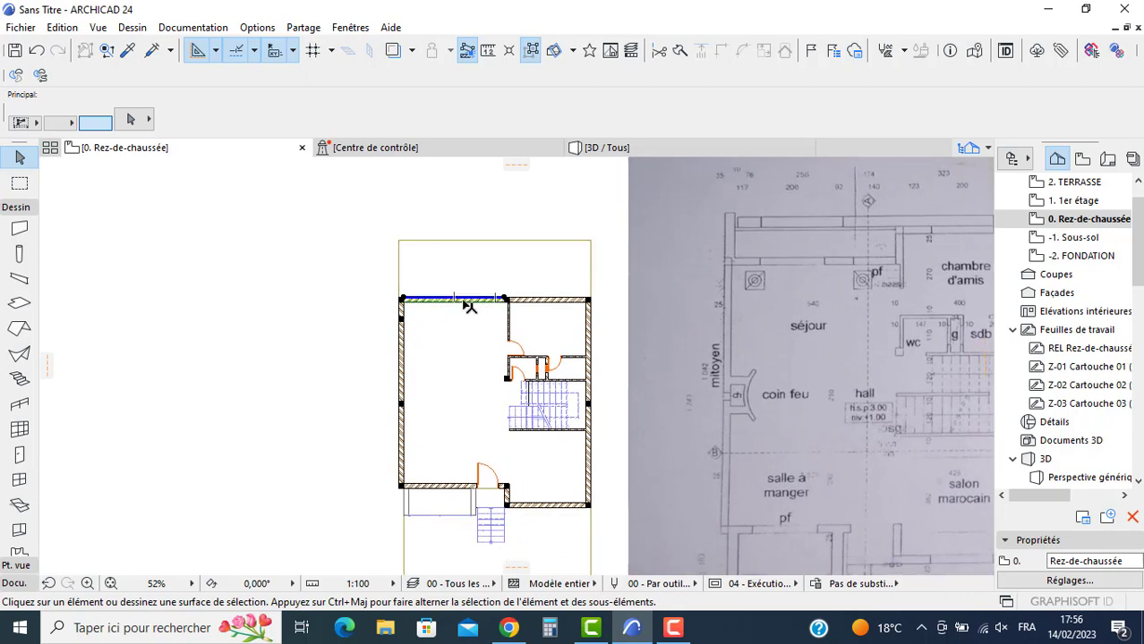
click(468, 306)
key(ctrl)
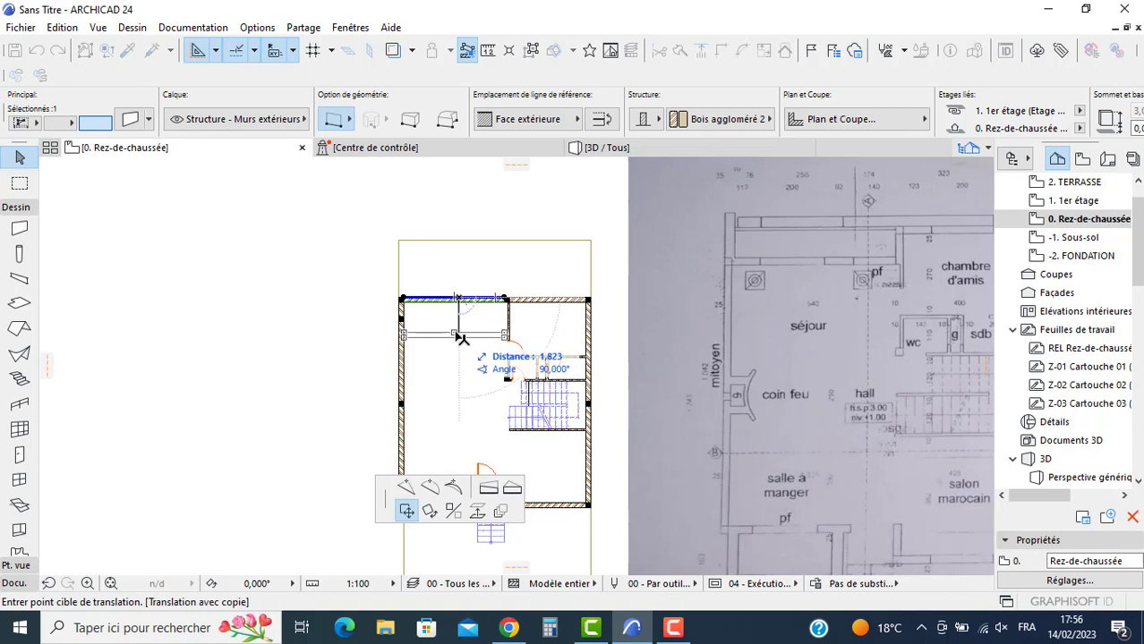
scroll(456, 330, up, 2)
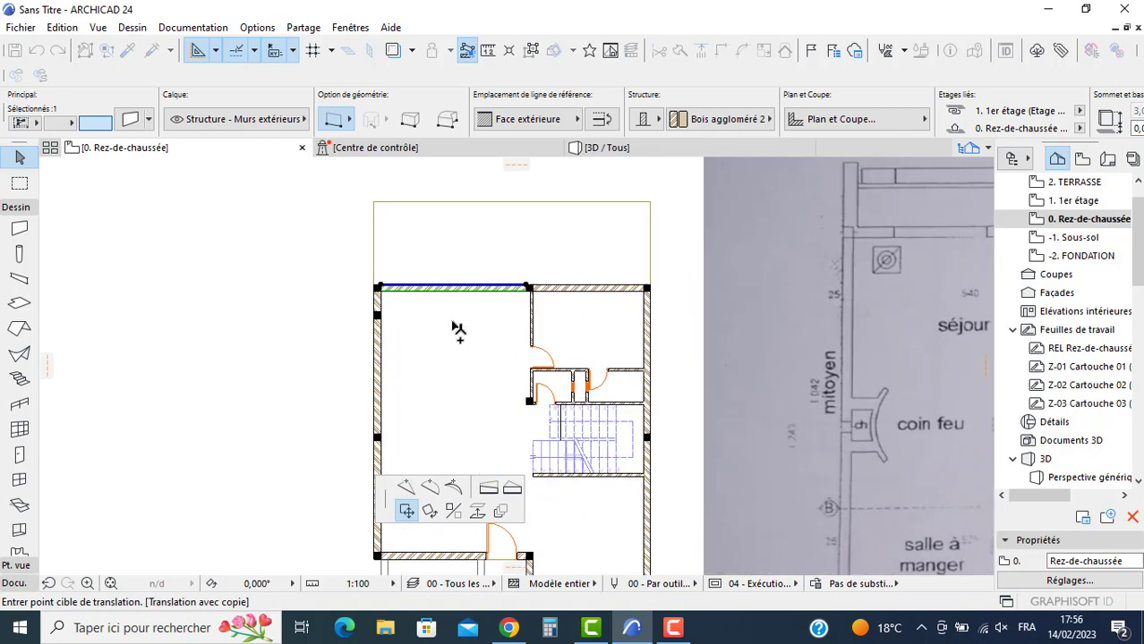
key(Escape)
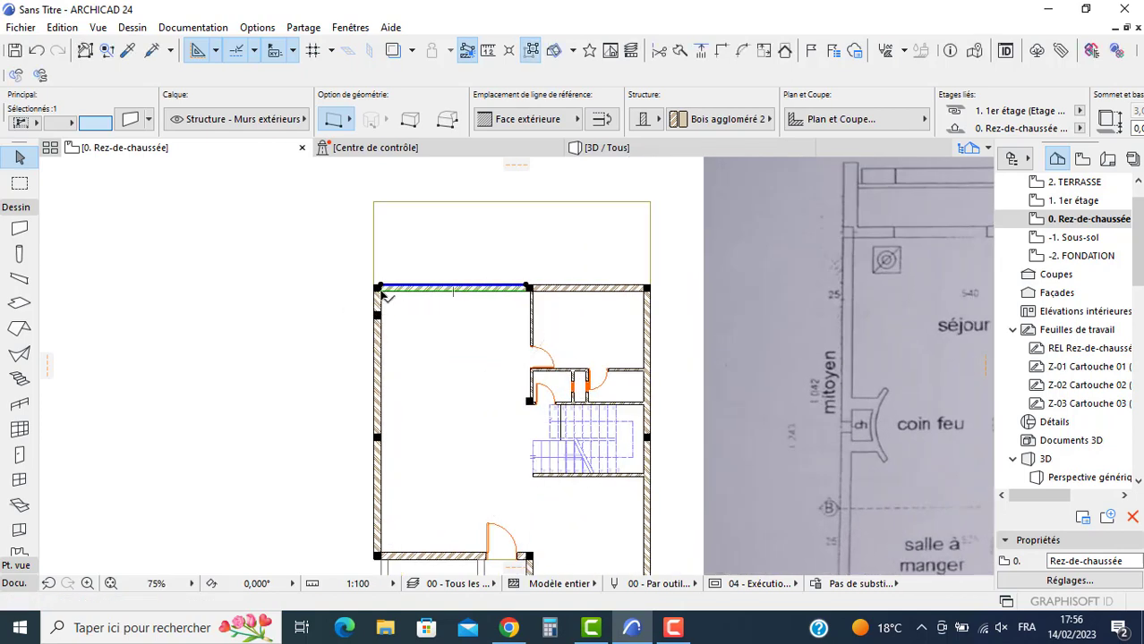
click(381, 290)
key(ctrl)
click(380, 315)
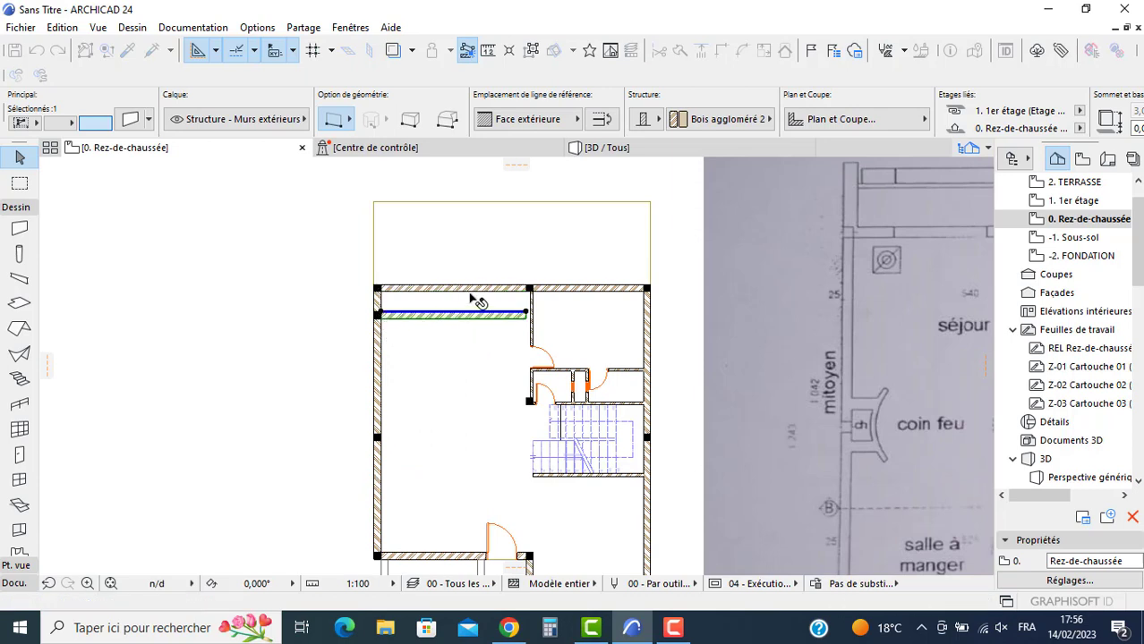
key(Escape)
Step: Unlink the top of the original upper wall between the columns and set its height to 0,2 m
click(470, 288)
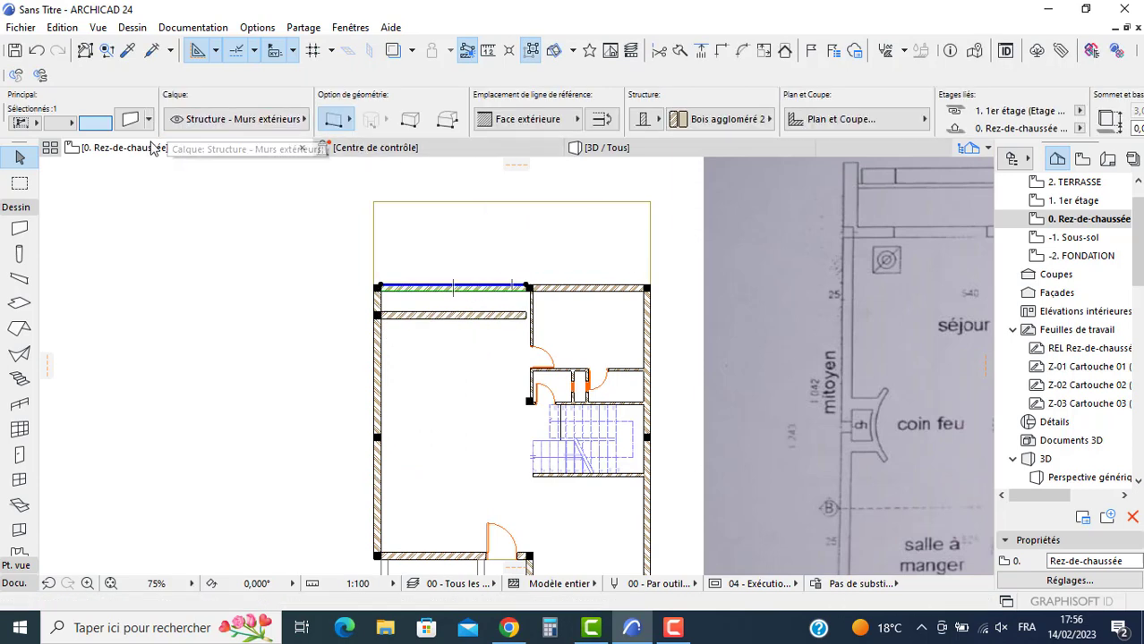
key(ctrl+t)
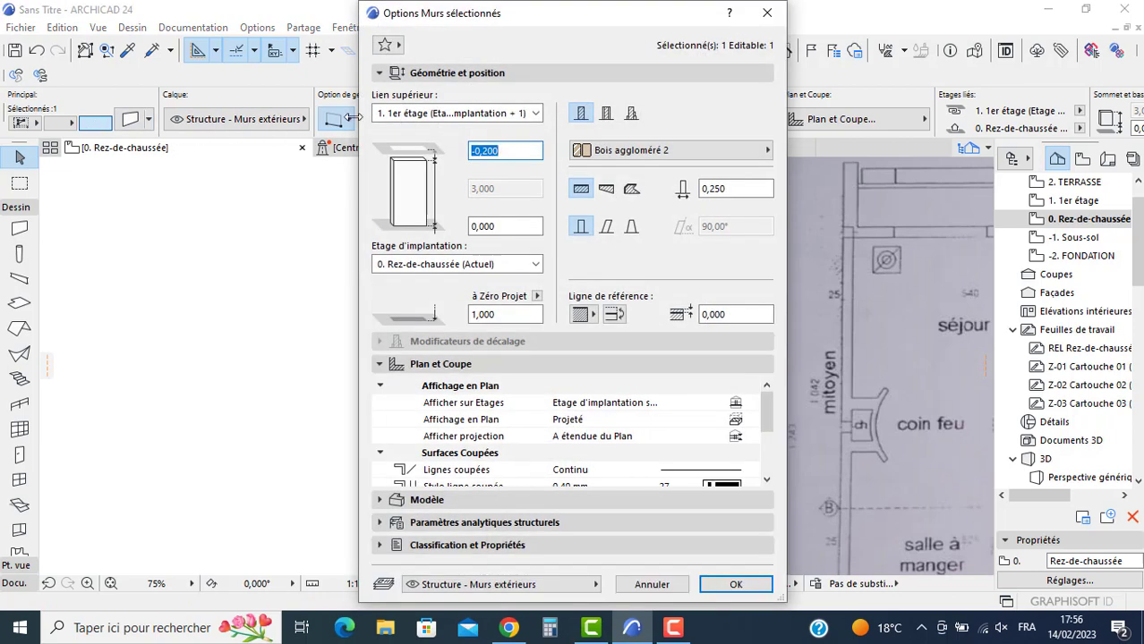
click(496, 114)
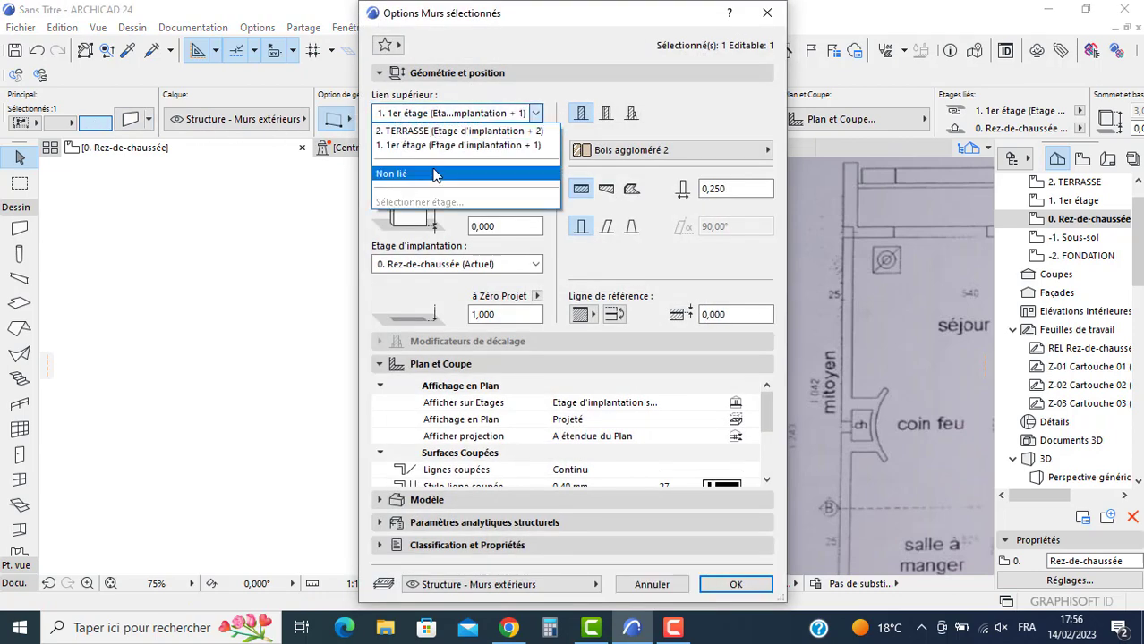
click(440, 175)
click(516, 188)
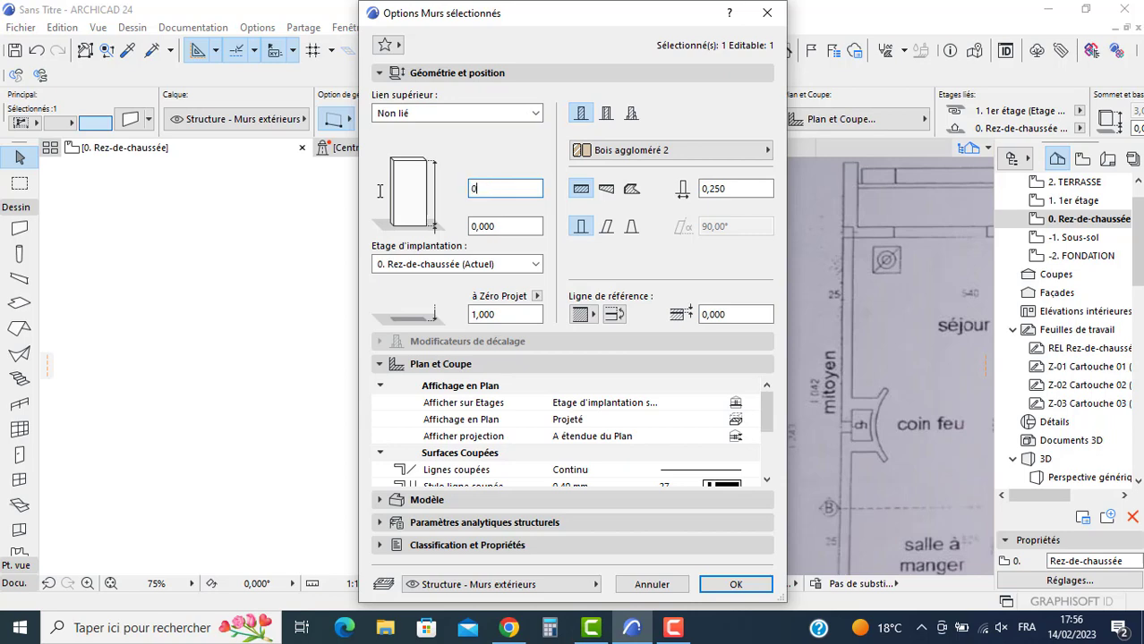
text(0,5)
key(Return)
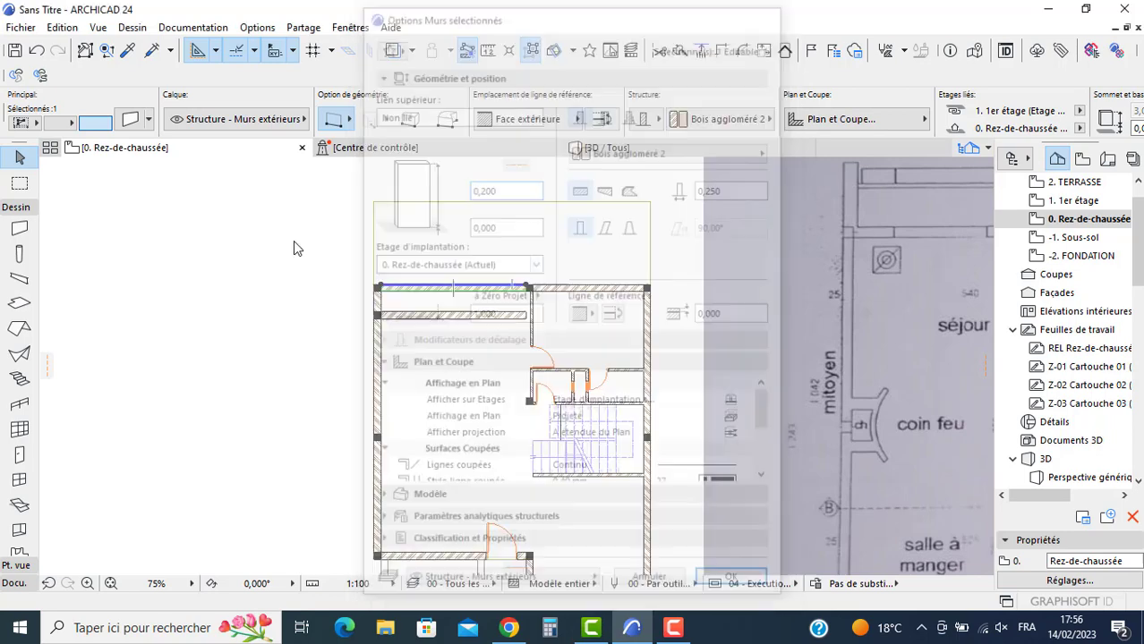
Step: Set the default railing's base offset to 0,2 m and draw a railing along the low wall's outer edge between the two columns
scroll(62, 320, up, 2)
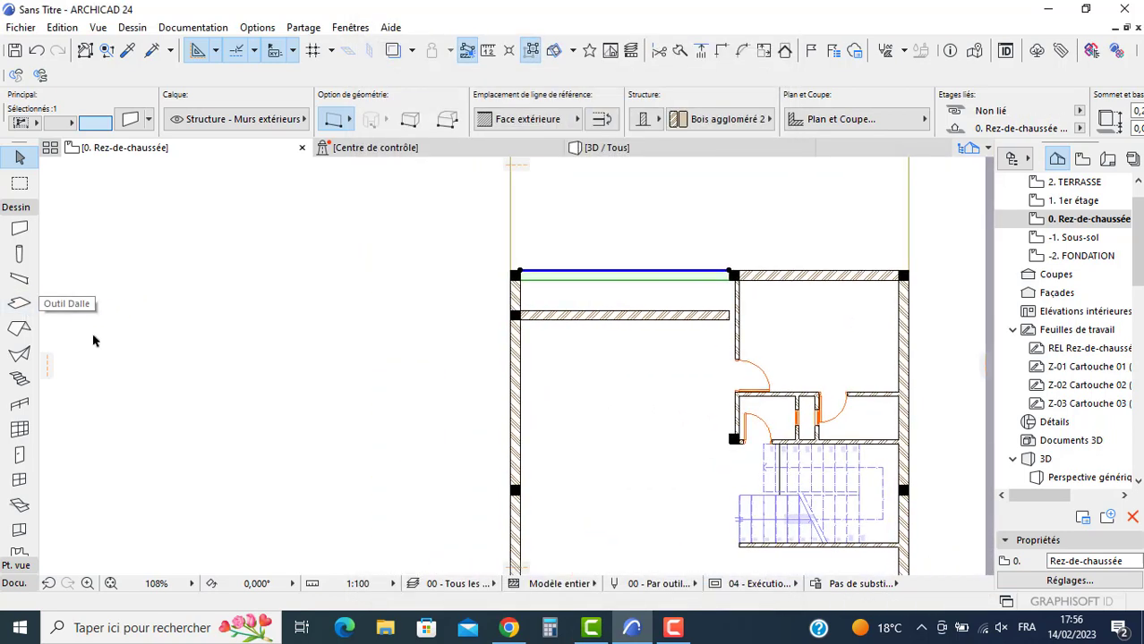
click(19, 405)
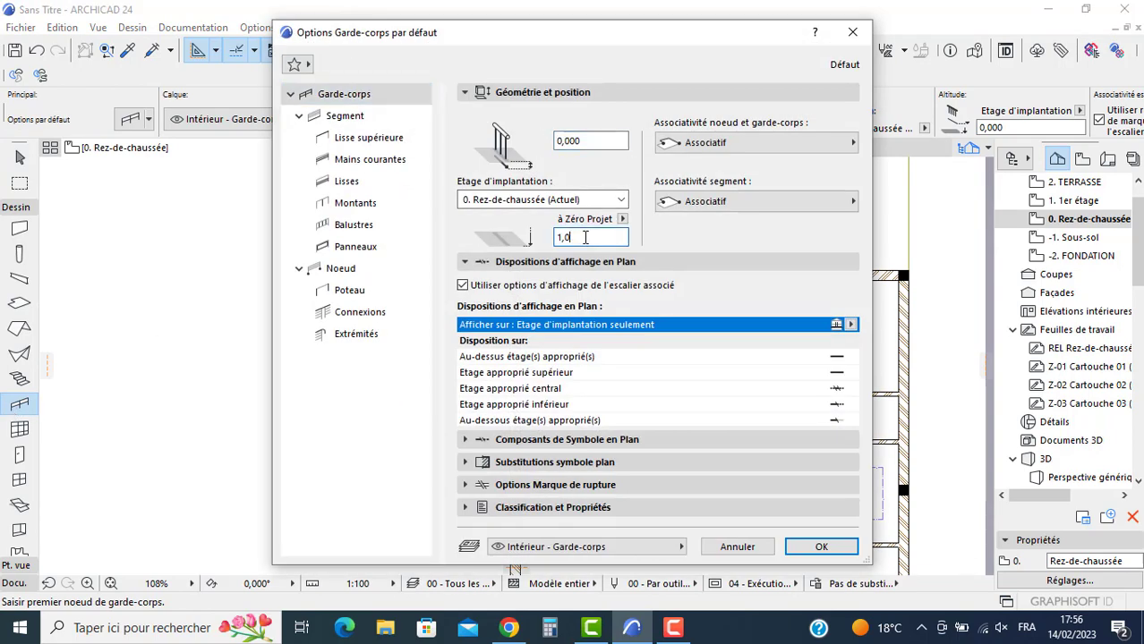
click(820, 546)
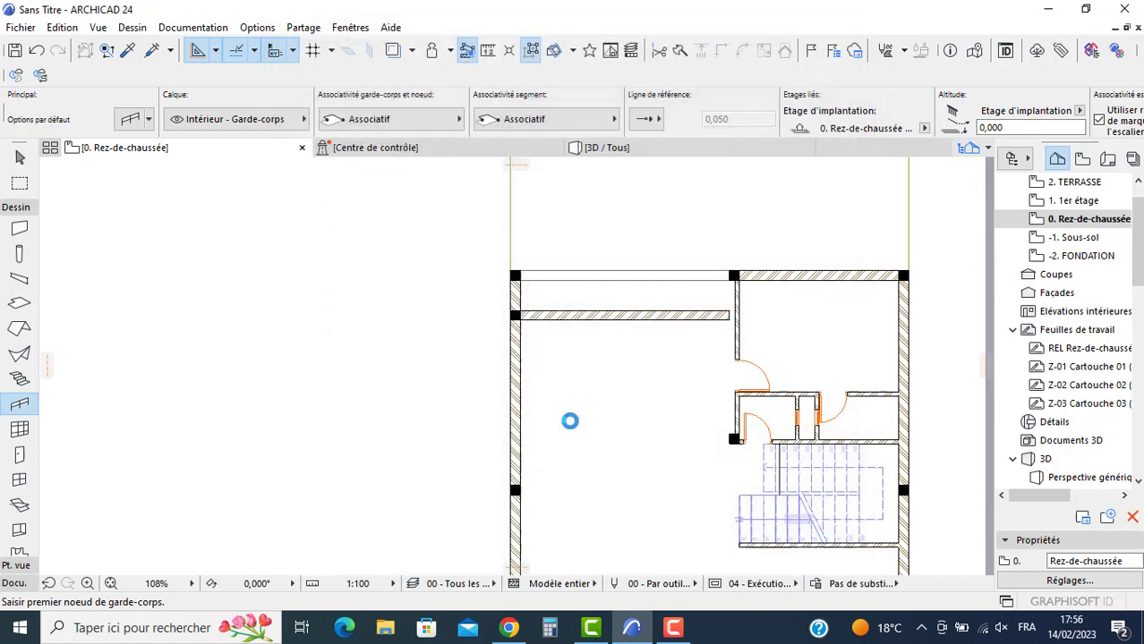
scroll(541, 295, up, 3)
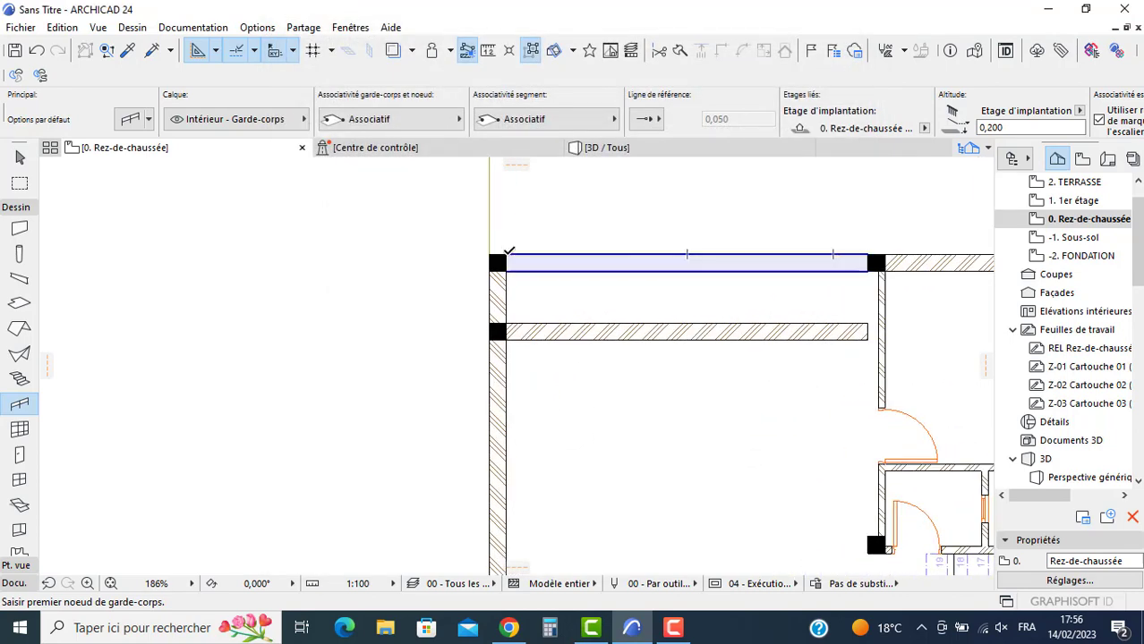
click(506, 258)
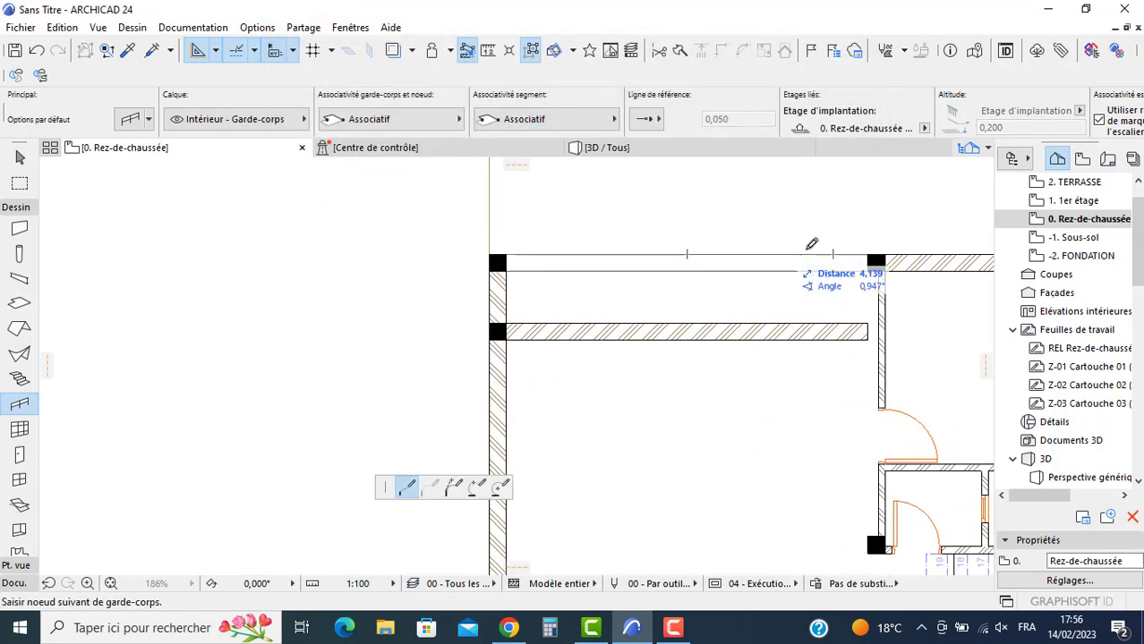
double_click(869, 255)
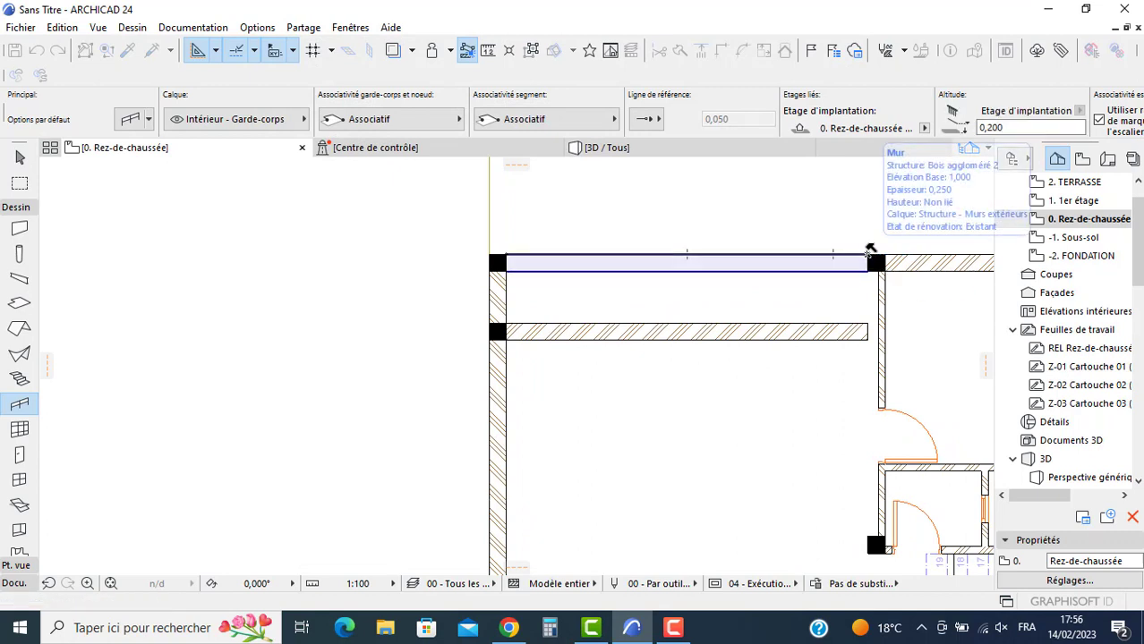
Step: Extend the copied living room wall to meet the vertical bedroom partition
shift+click(866, 333)
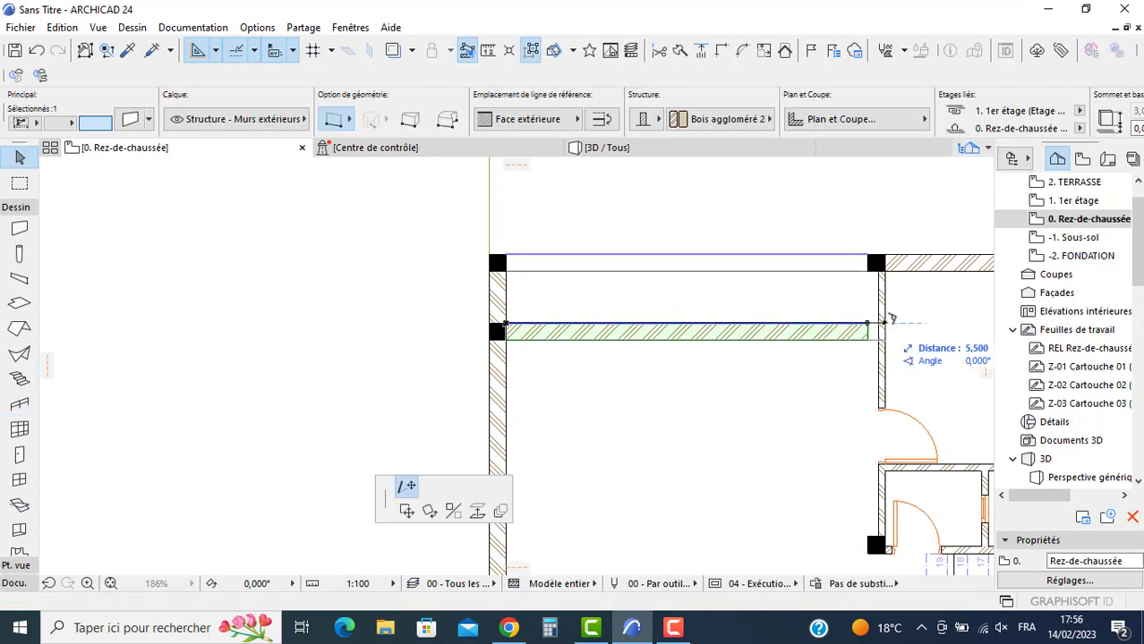
scroll(450, 303, down, 3)
scroll(501, 299, down, 3)
mouse_move(613, 304)
middle_down()
mouse_move(467, 304)
mouse_move(456, 315)
mouse_move(502, 315)
middle_up()
scroll(736, 262, up, 2)
scroll(475, 311, down, 2)
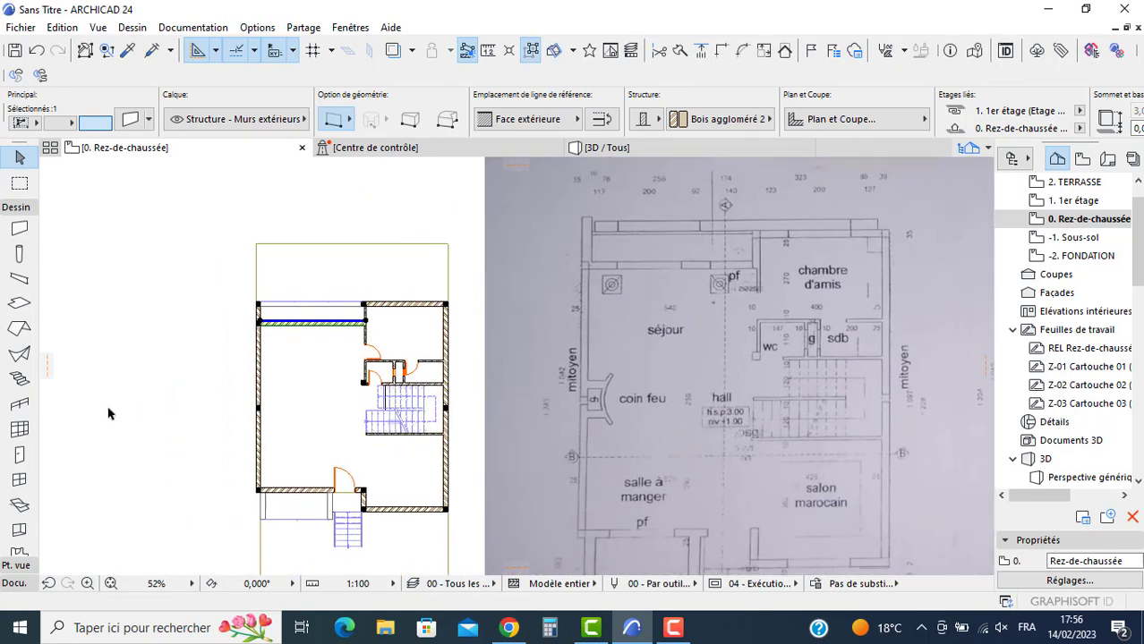
click(108, 410)
Step: Configure the default Fenêtre coulissante 2 vantaux 24 window with width 1,40 m, height 2,10 m and sill height 0
click(20, 480)
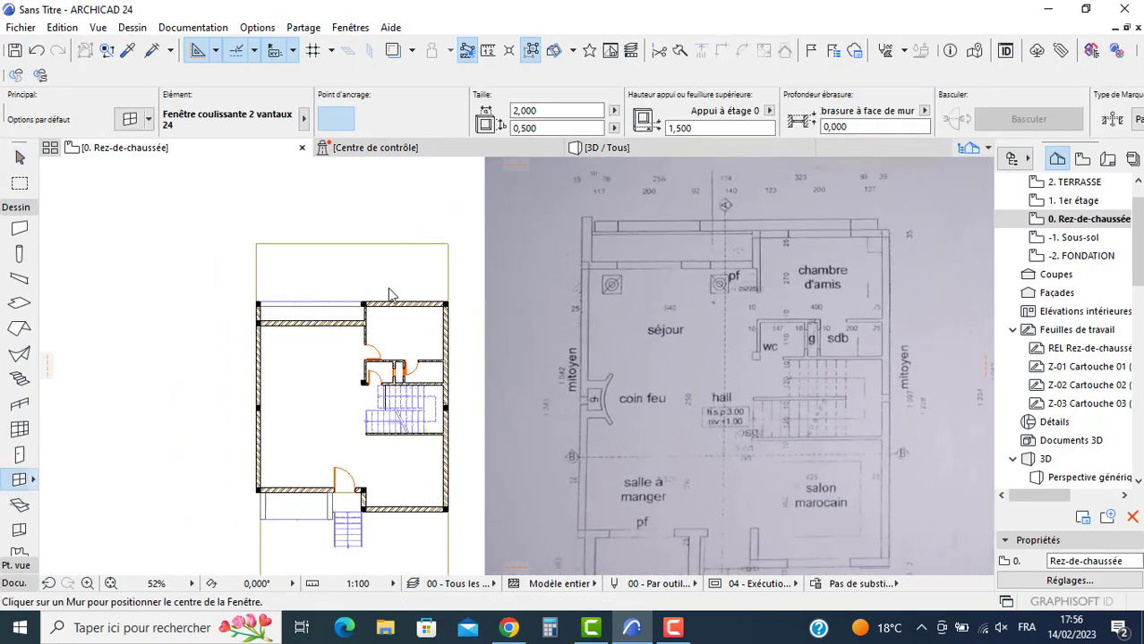
key(ctrl+t)
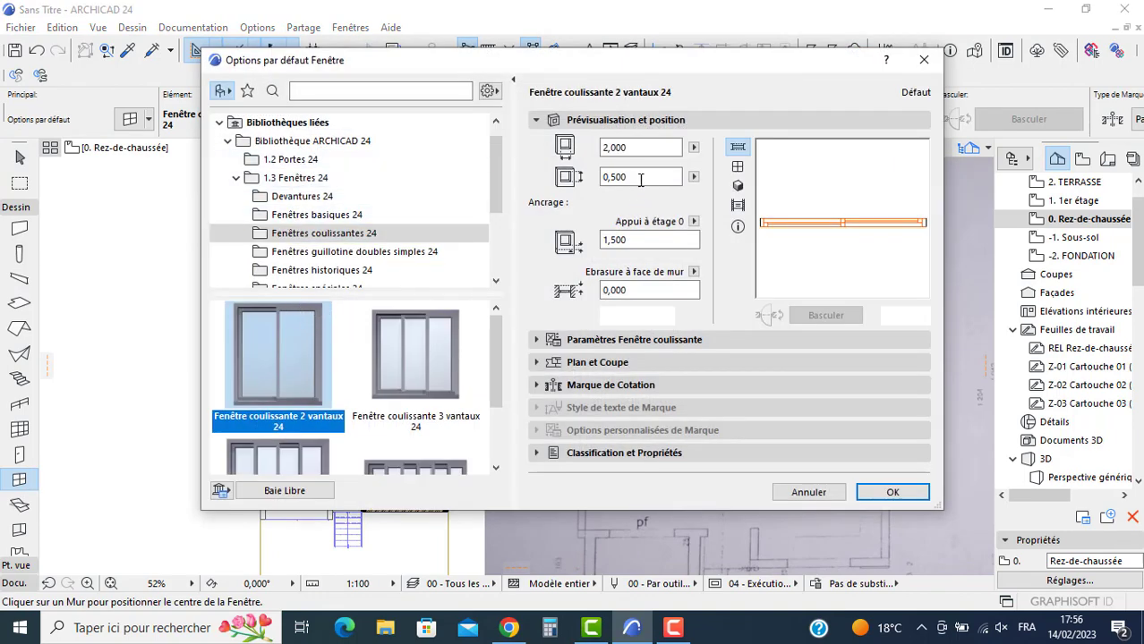
double_click(604, 176)
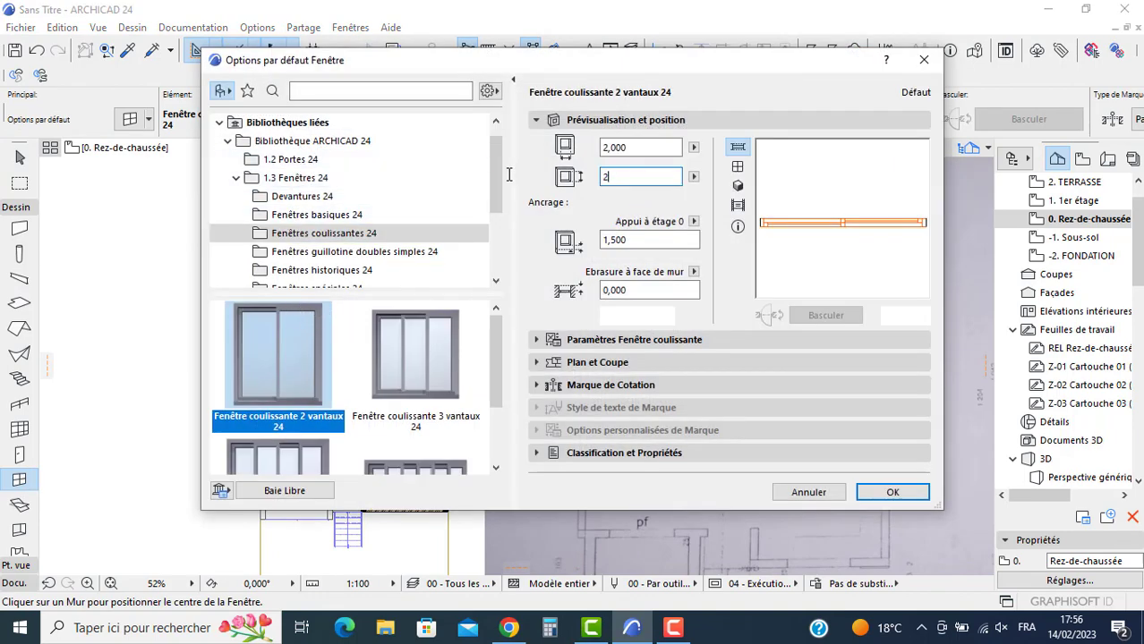
click(642, 239)
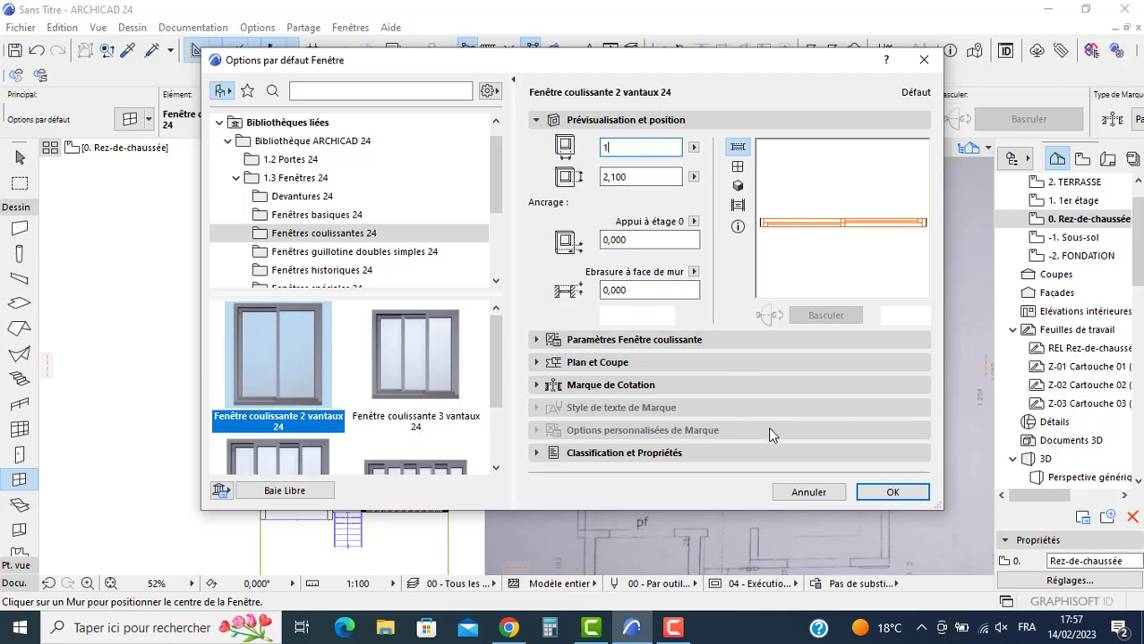
text(1,40)
key(Return)
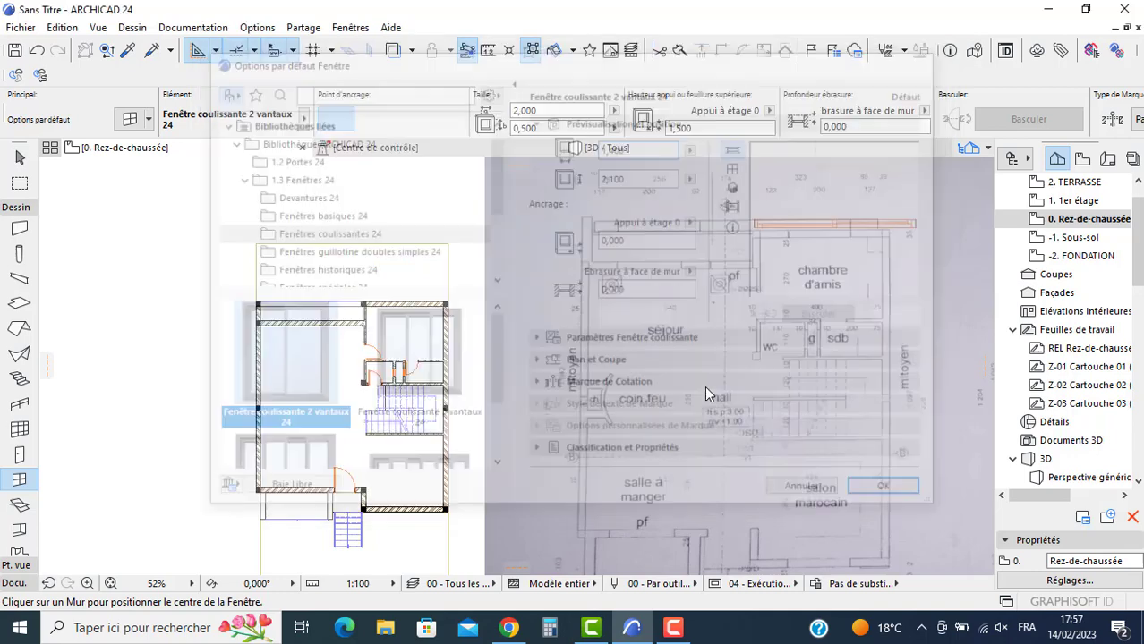
Step: Place the sliding window near the right end of the copied living room wall and move it flush against the bedroom partition
scroll(352, 319, up, 5)
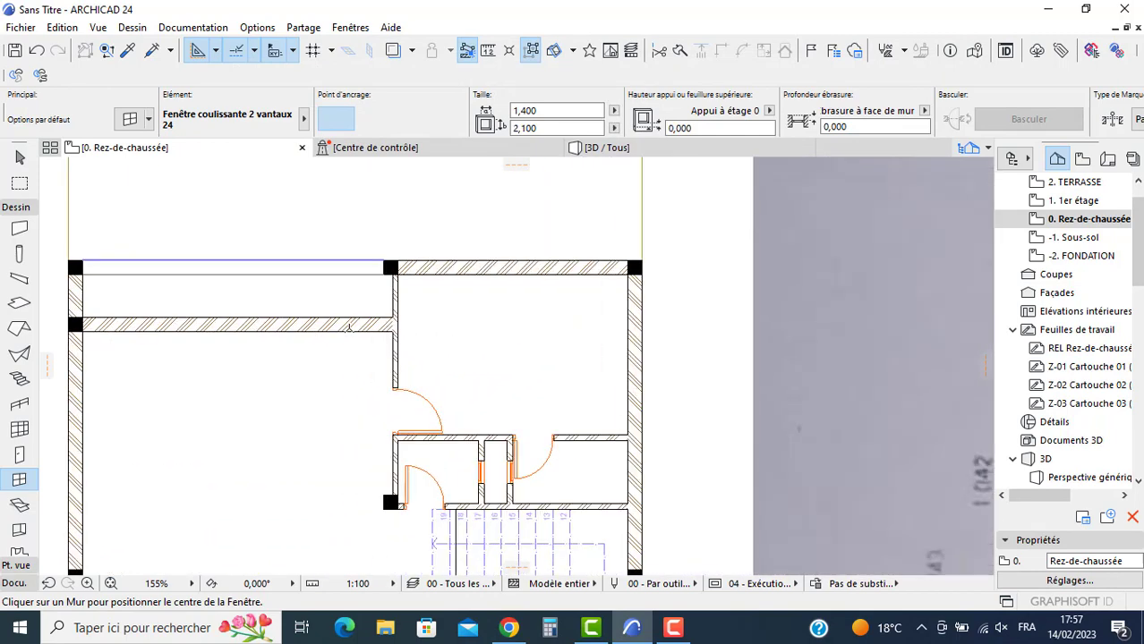
click(347, 344)
click(348, 344)
scroll(378, 330, up, 3)
key(Escape)
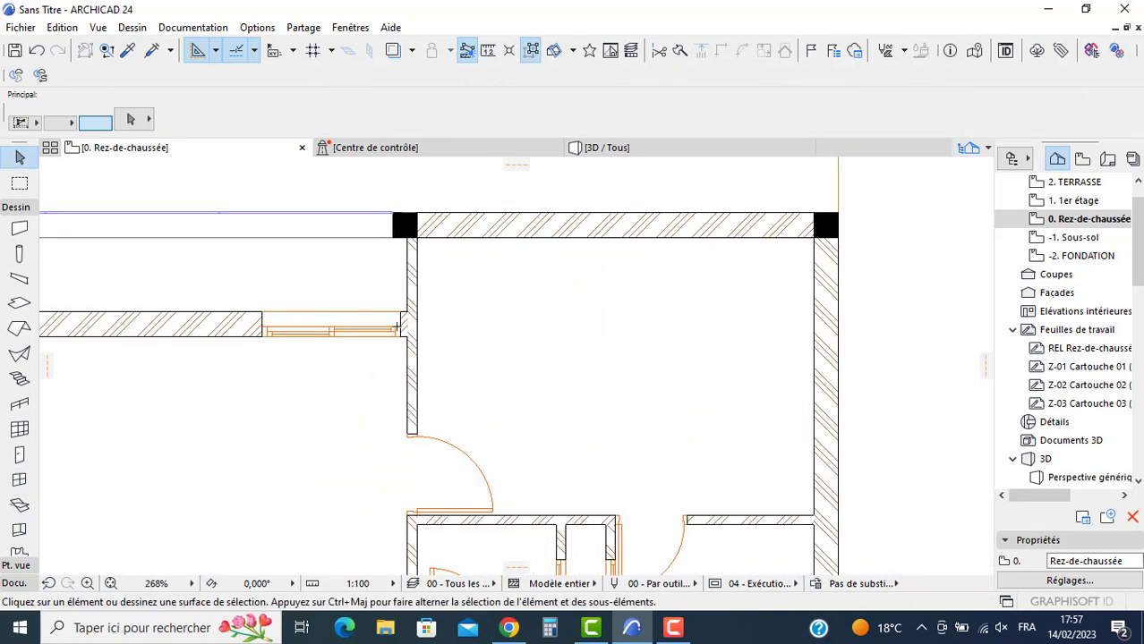
click(400, 323)
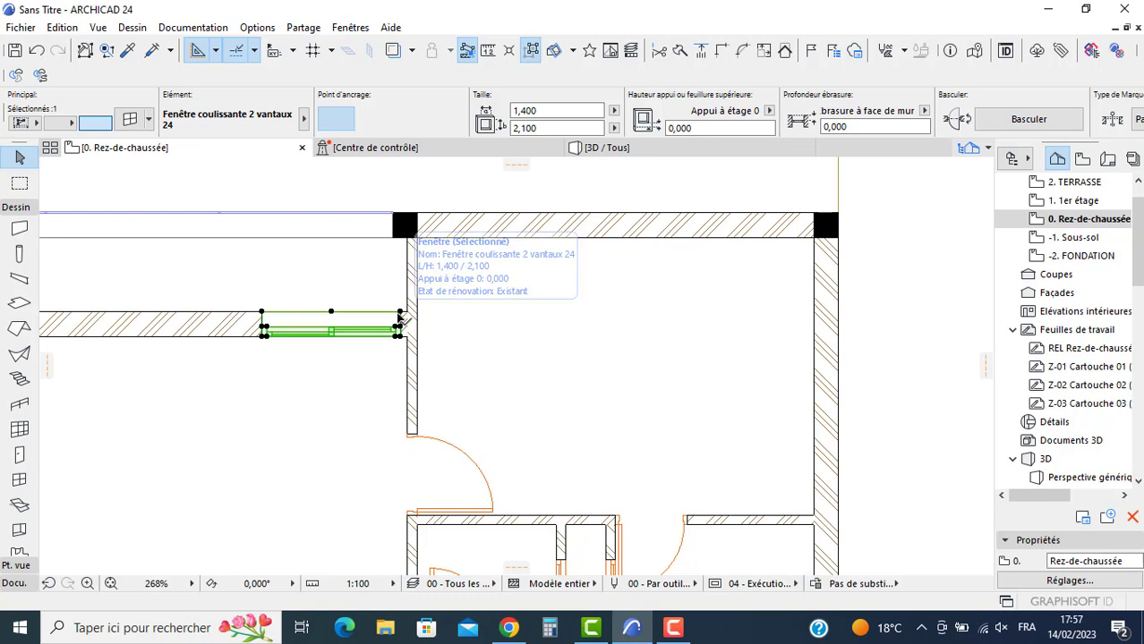
click(401, 313)
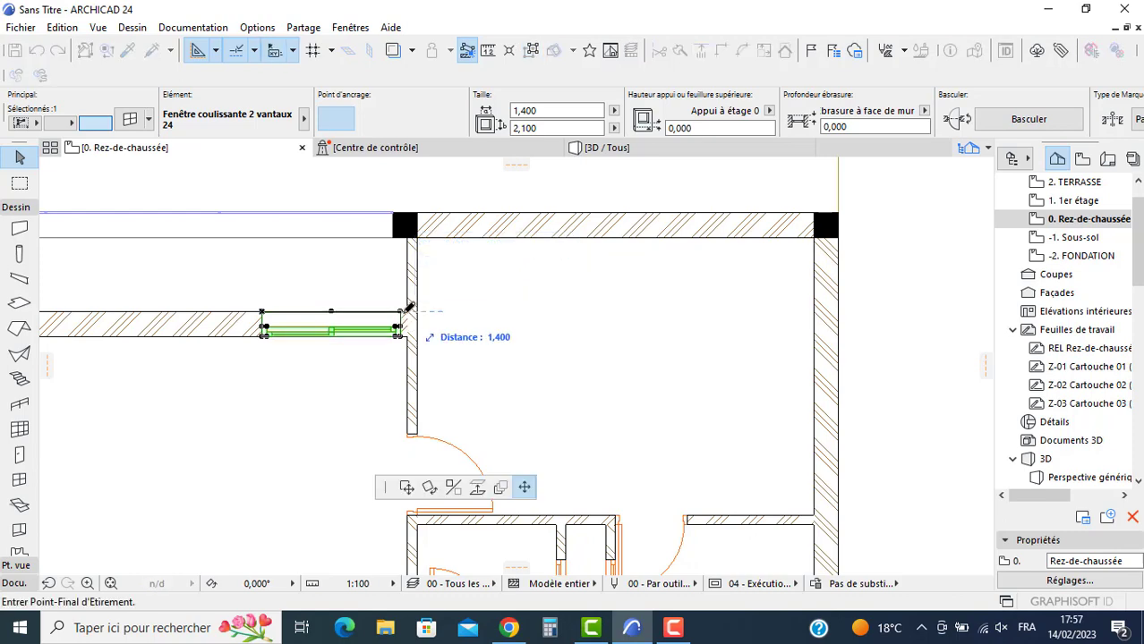
click(406, 487)
click(407, 319)
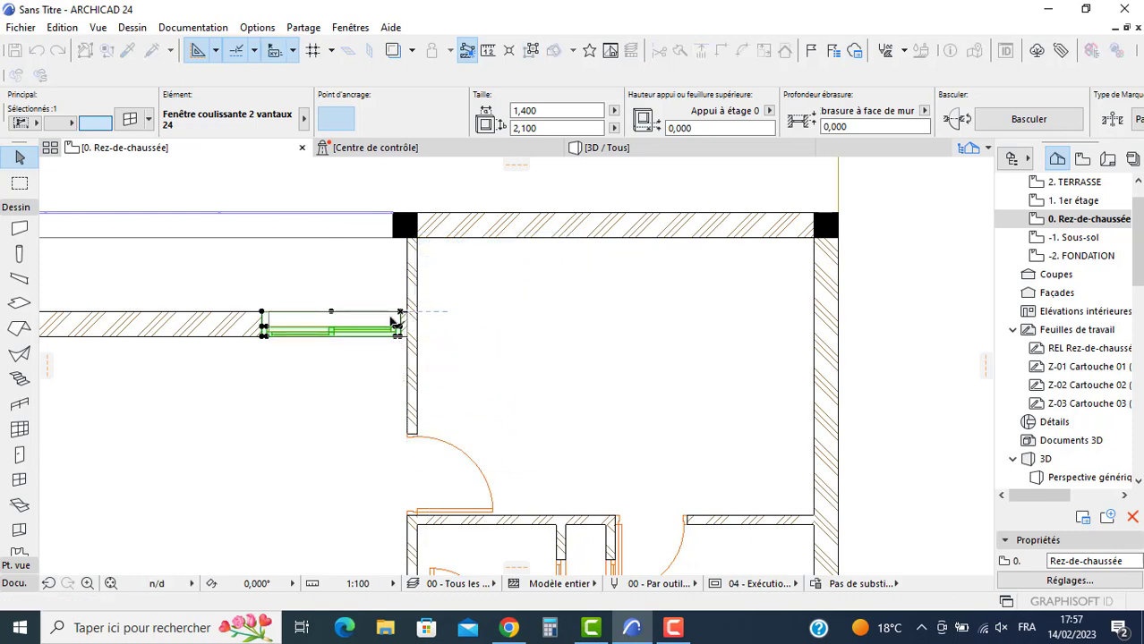
Step: Copy the sliding window to the left end of the same wall, against the column
scroll(401, 320, down, 3)
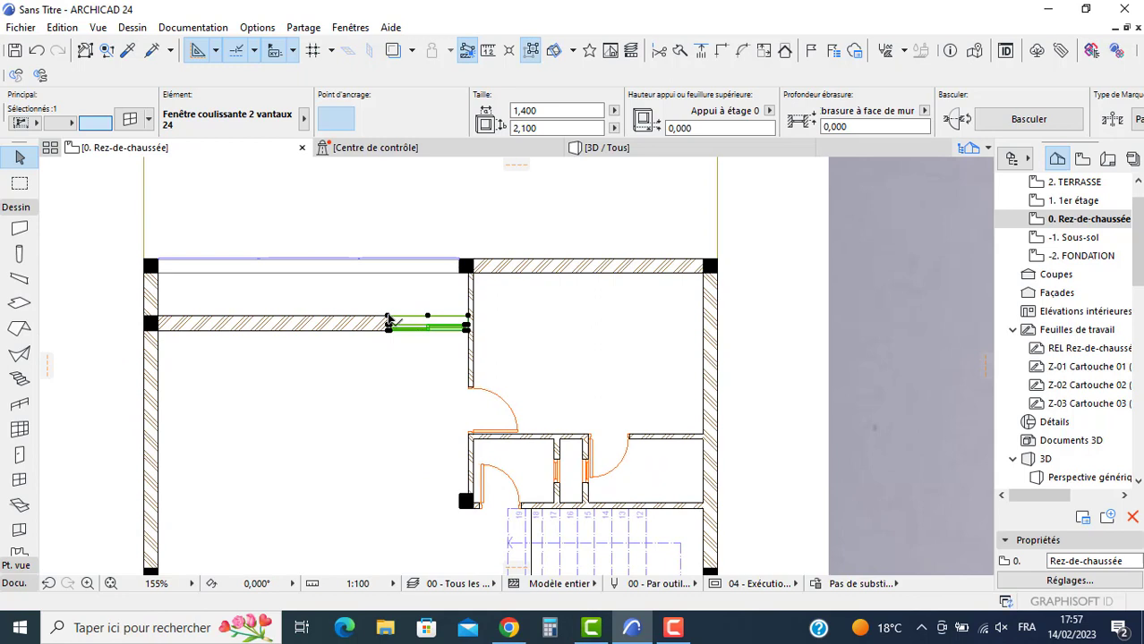
click(387, 320)
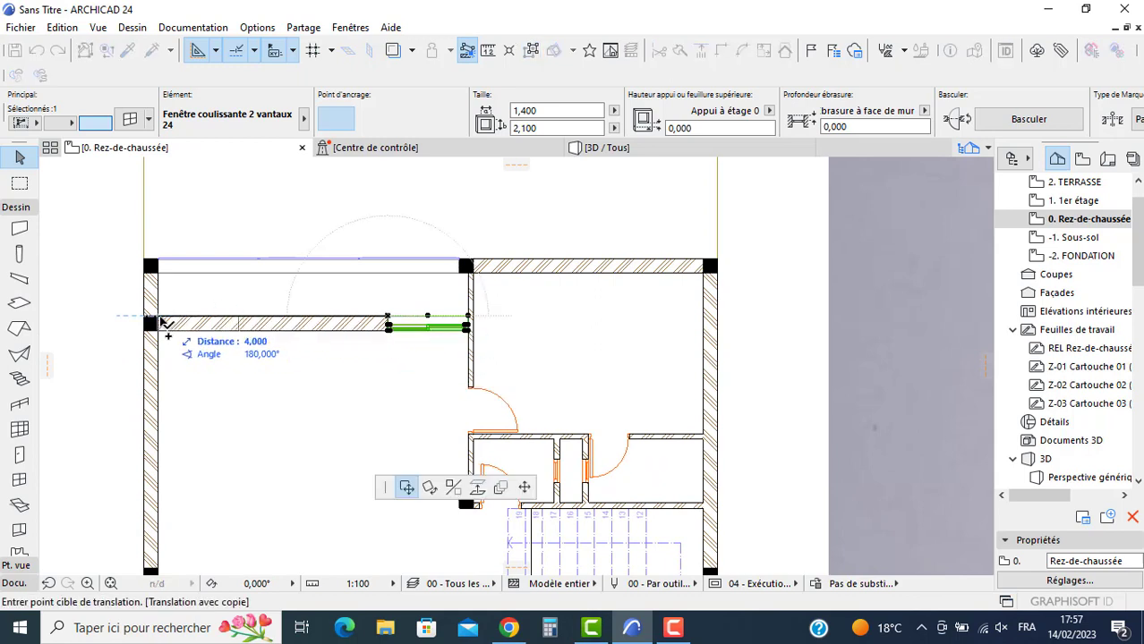
click(162, 322)
middle_drag(192, 324, 216, 345)
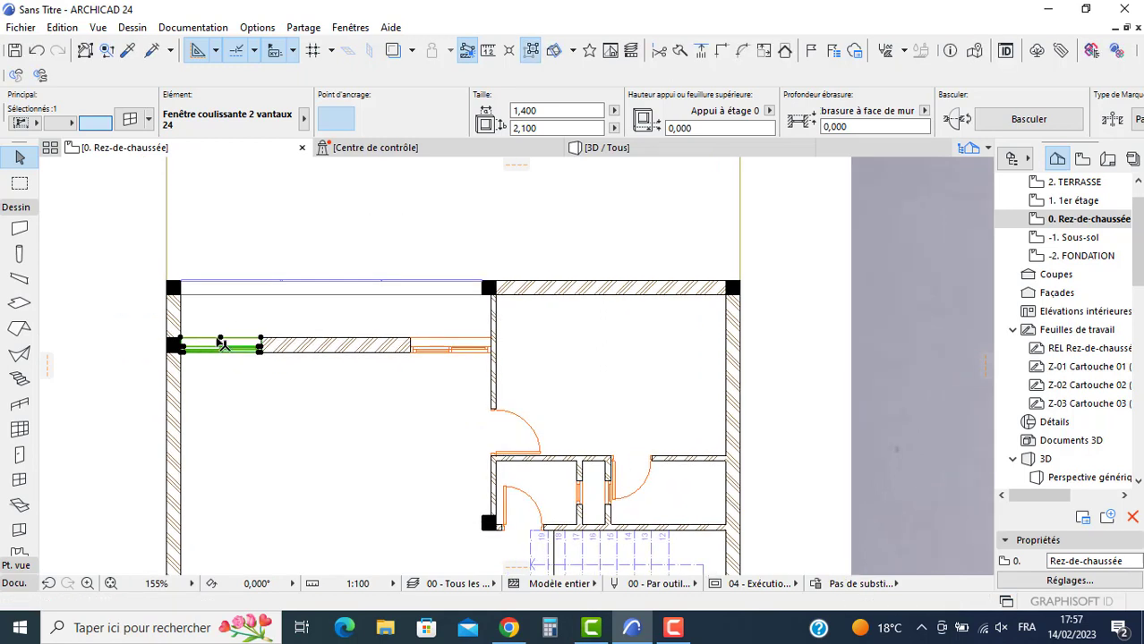
click(260, 343)
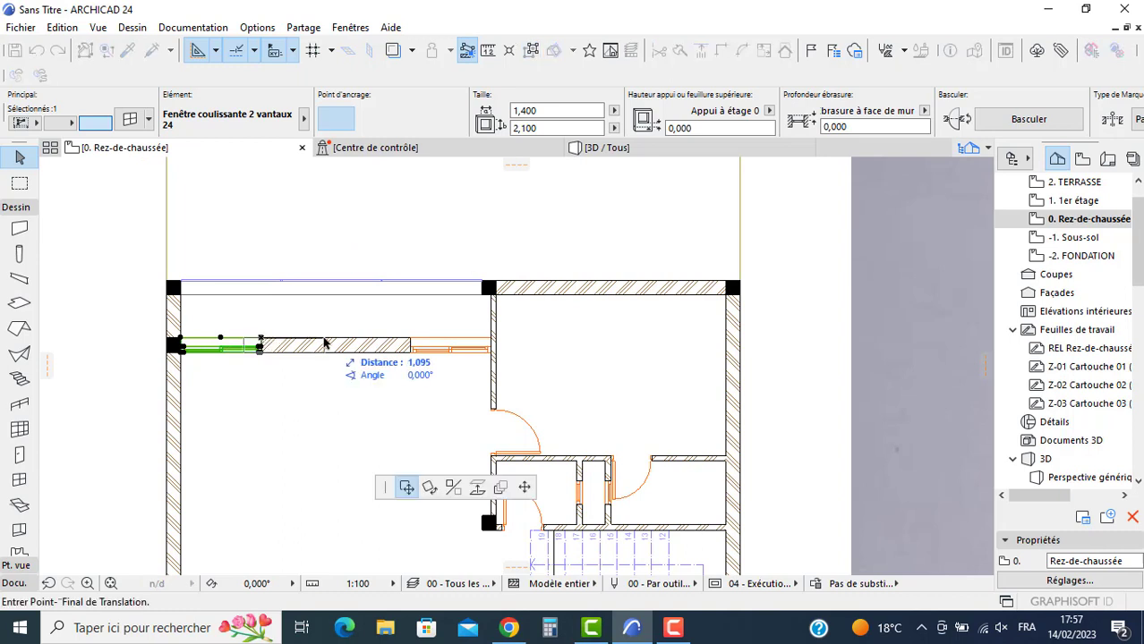
key(Escape)
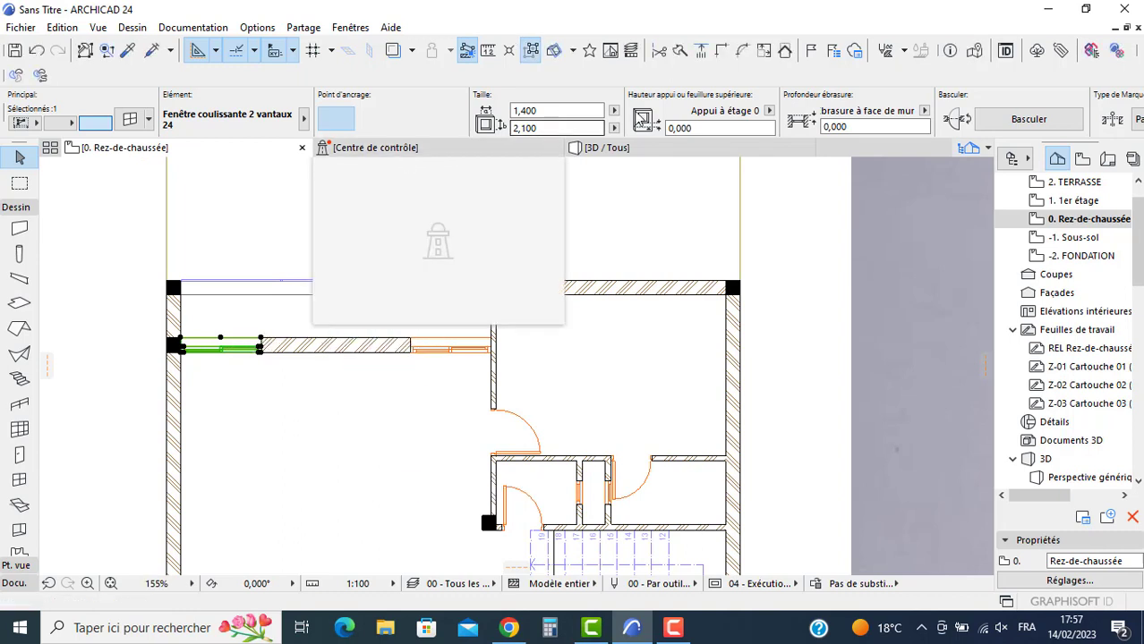
Step: Set the sliding window against the column to 2,000 m wide and 1,100 m high, with a sill height of 1,000 m
click(549, 111)
text(2)
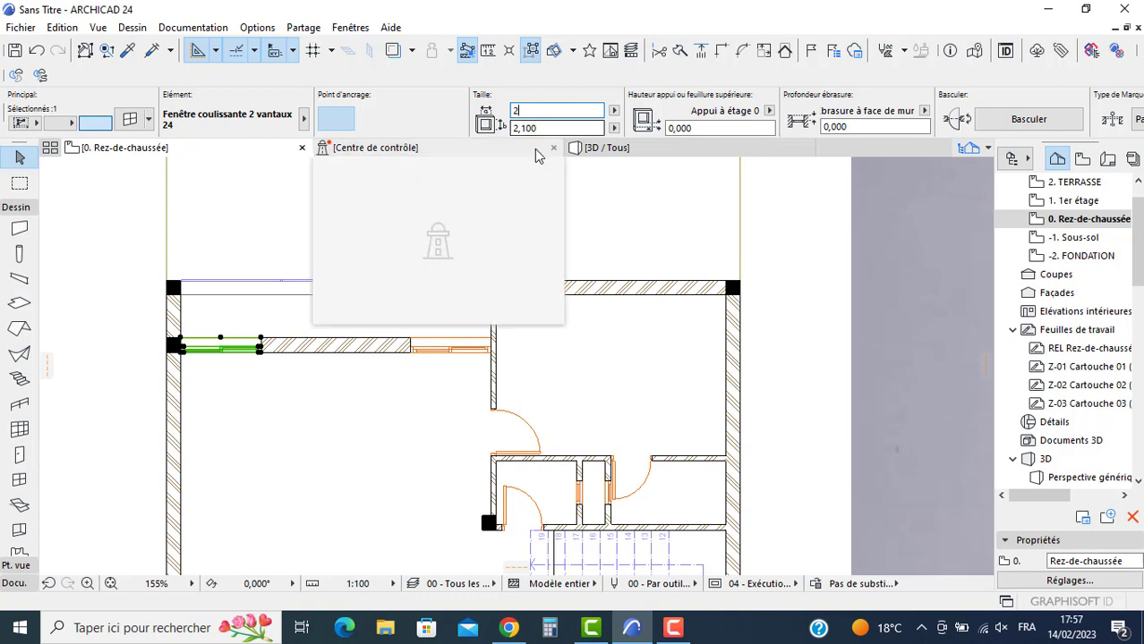
click(538, 128)
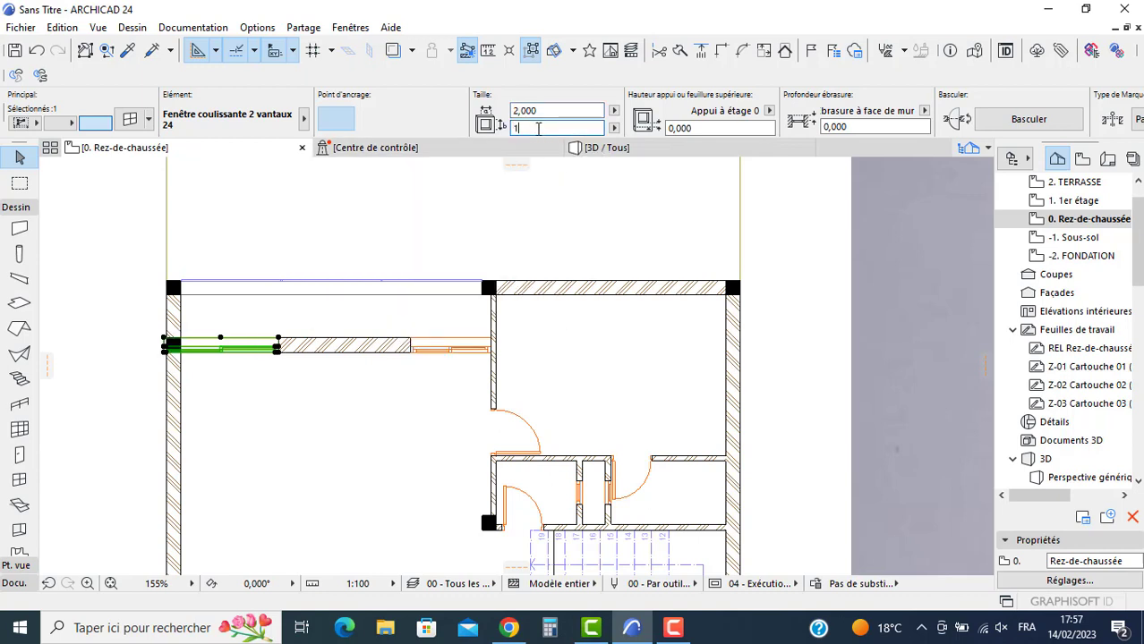
click(700, 128)
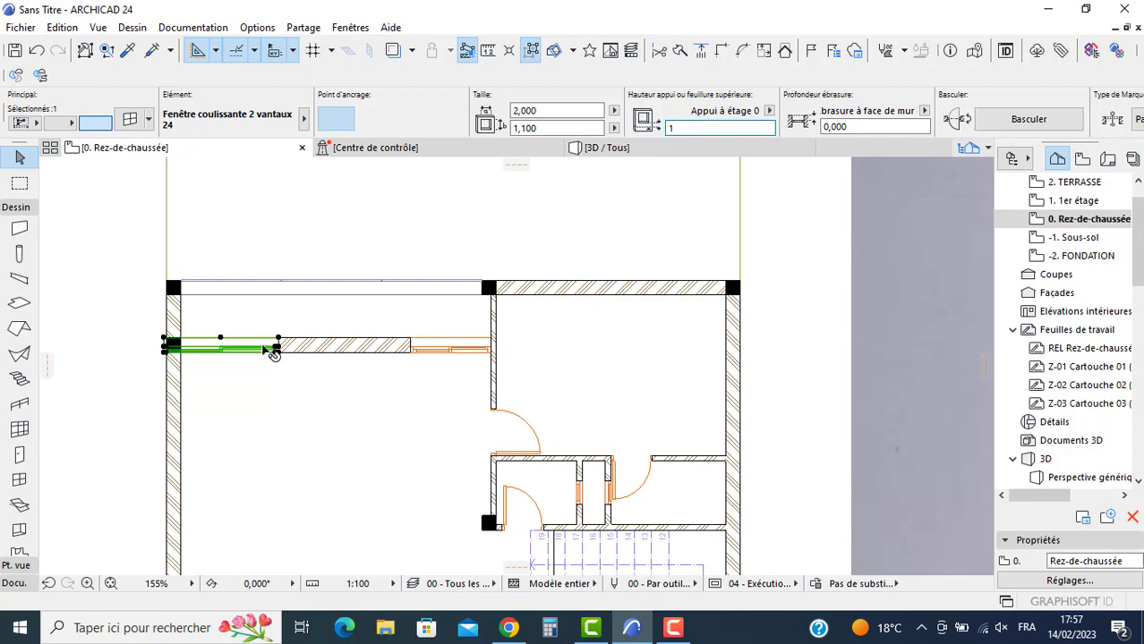
Step: Move the widened sliding window flush against the column, then shift it 0,800 m along the wall away from it
scroll(160, 349, up, 3)
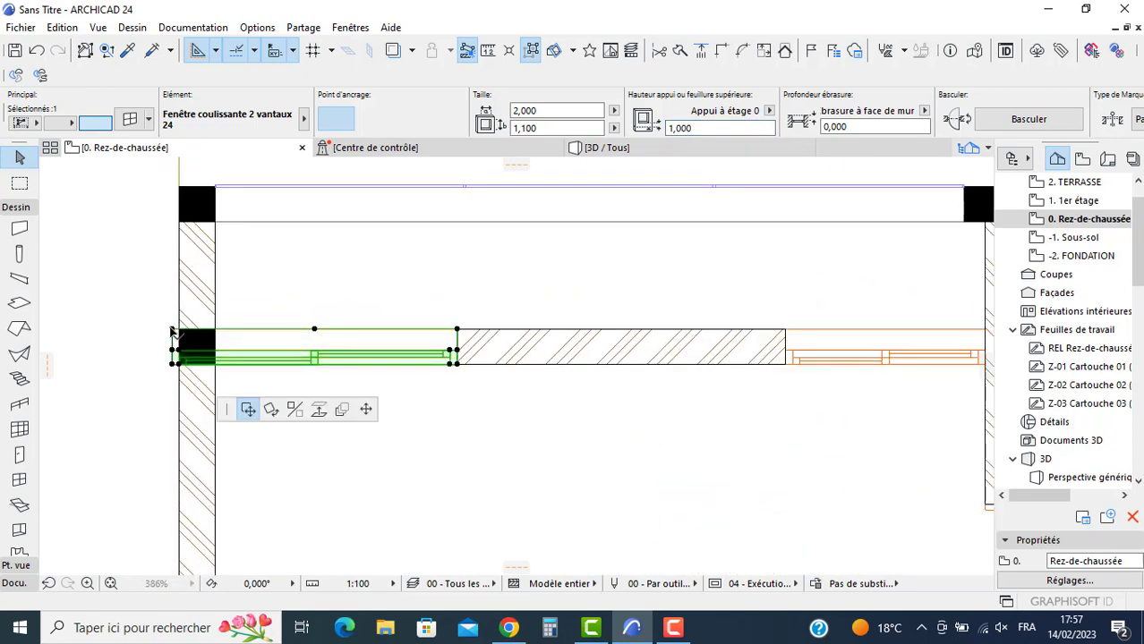
click(164, 338)
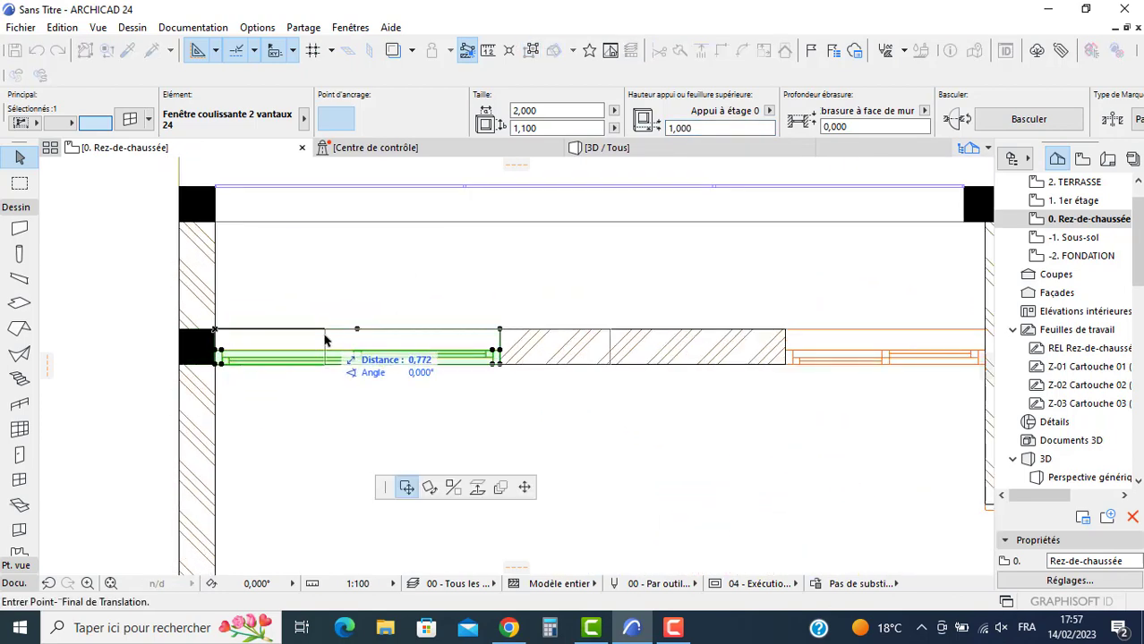
text(0,800)
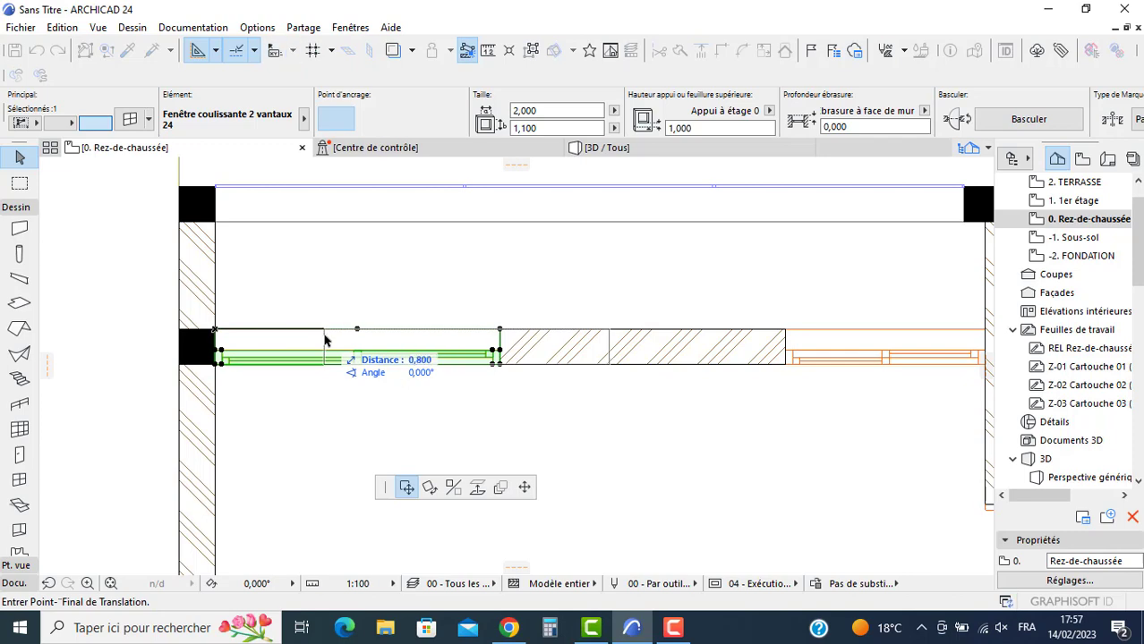
key(Return)
scroll(329, 330, down, 3)
click(230, 253)
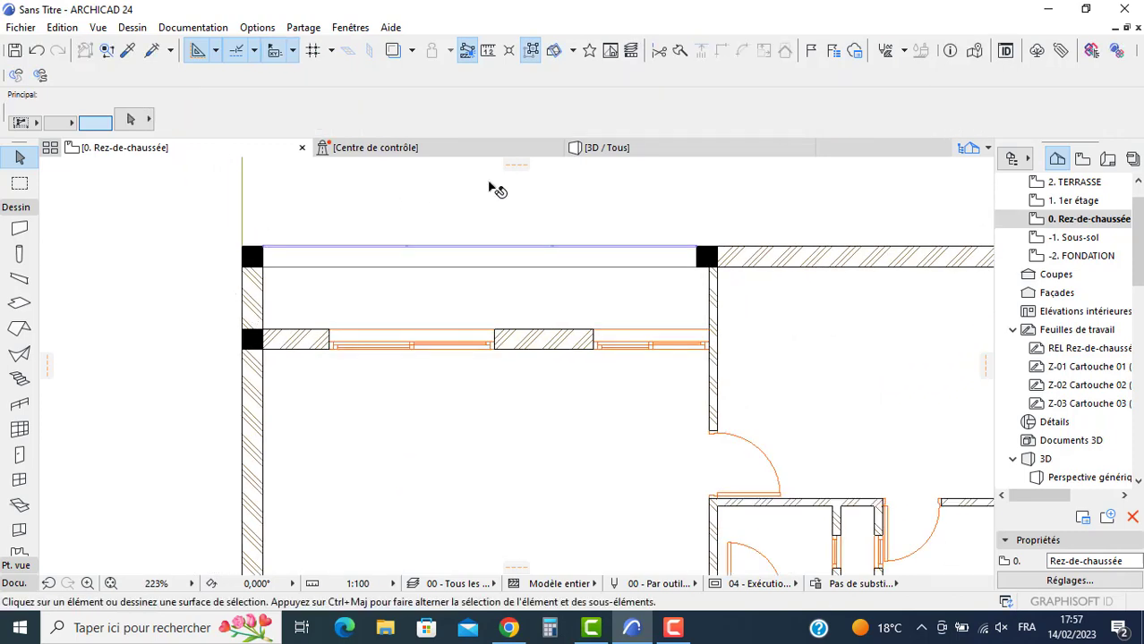
Step: Examine the balcony, its sliding windows and the glass railing on the façade in 3D
click(598, 149)
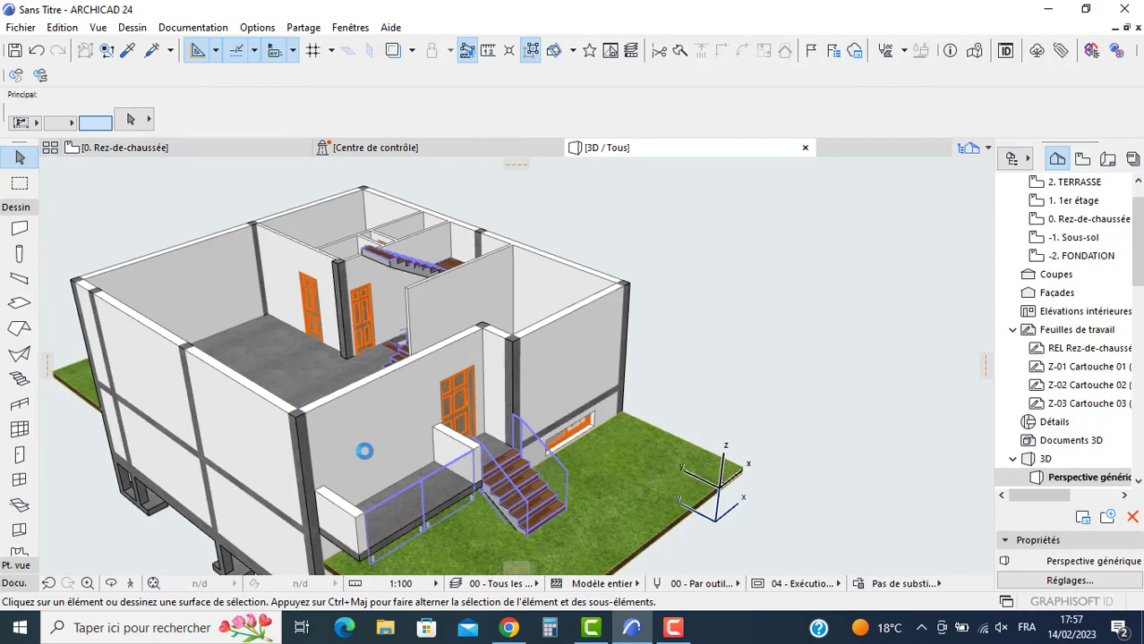
middle_drag(212, 414, 430, 410)
shift+middle_drag(275, 409, 640, 378)
middle_drag(475, 407, 723, 261)
scroll(502, 390, up, 2)
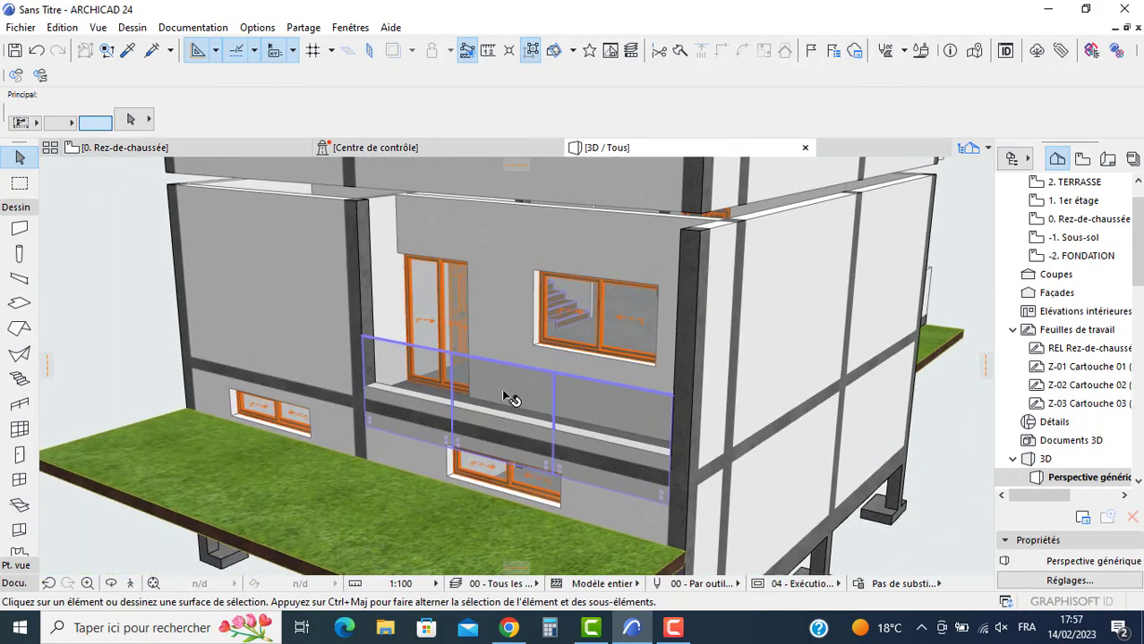
scroll(503, 397, up, 2)
shift+middle_drag(414, 363, 440, 357)
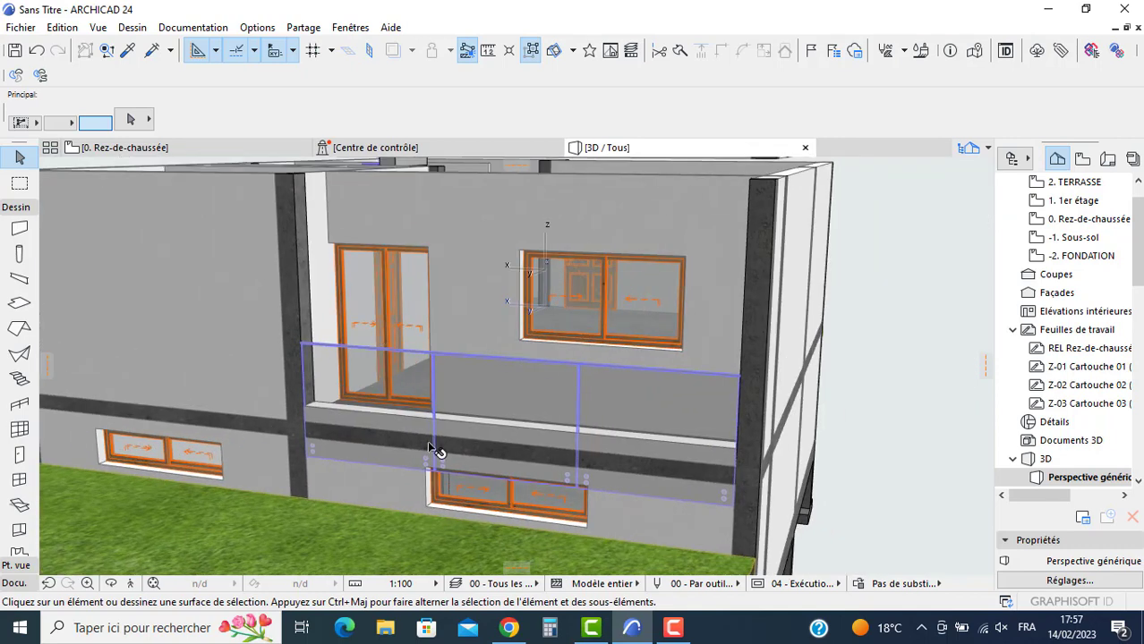
scroll(429, 447, up, 1)
click(378, 466)
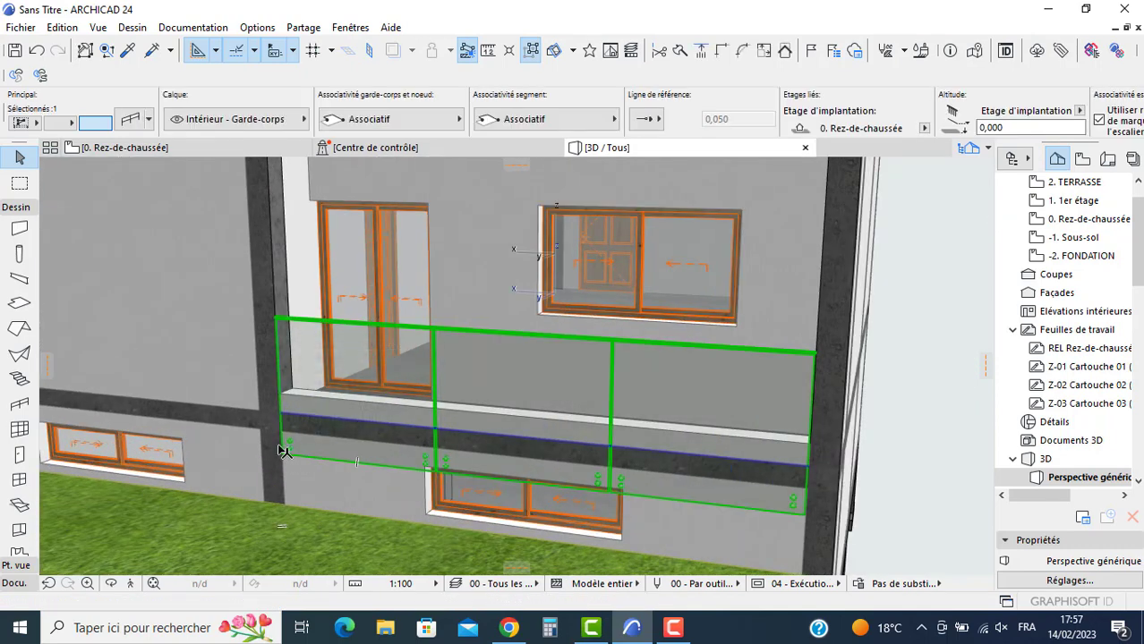
click(283, 419)
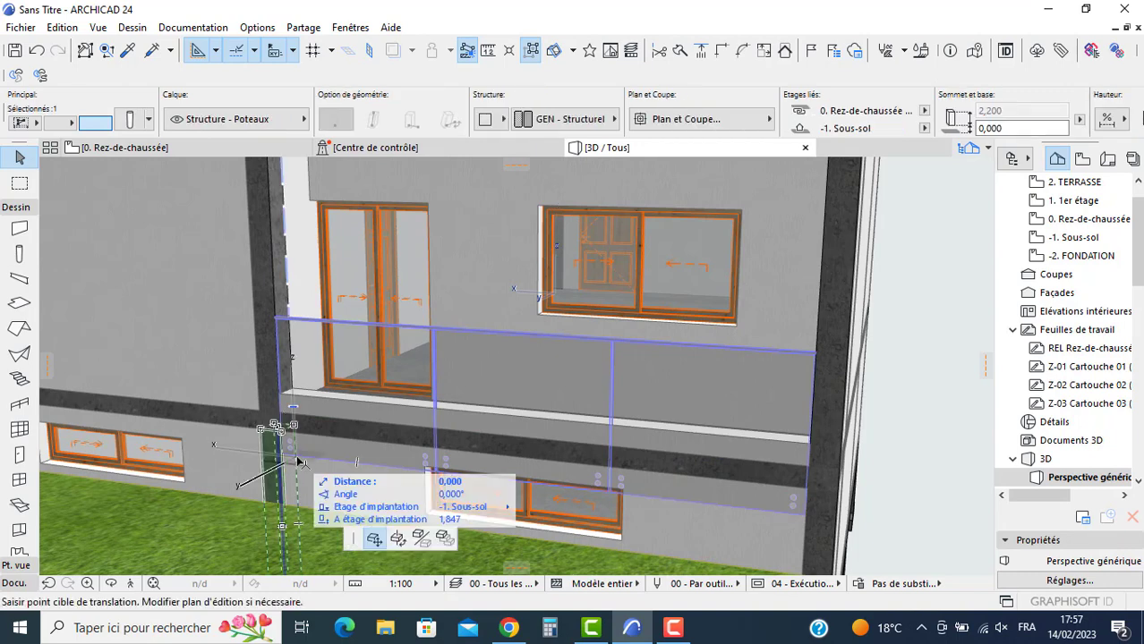
key(Escape)
key(Escape)
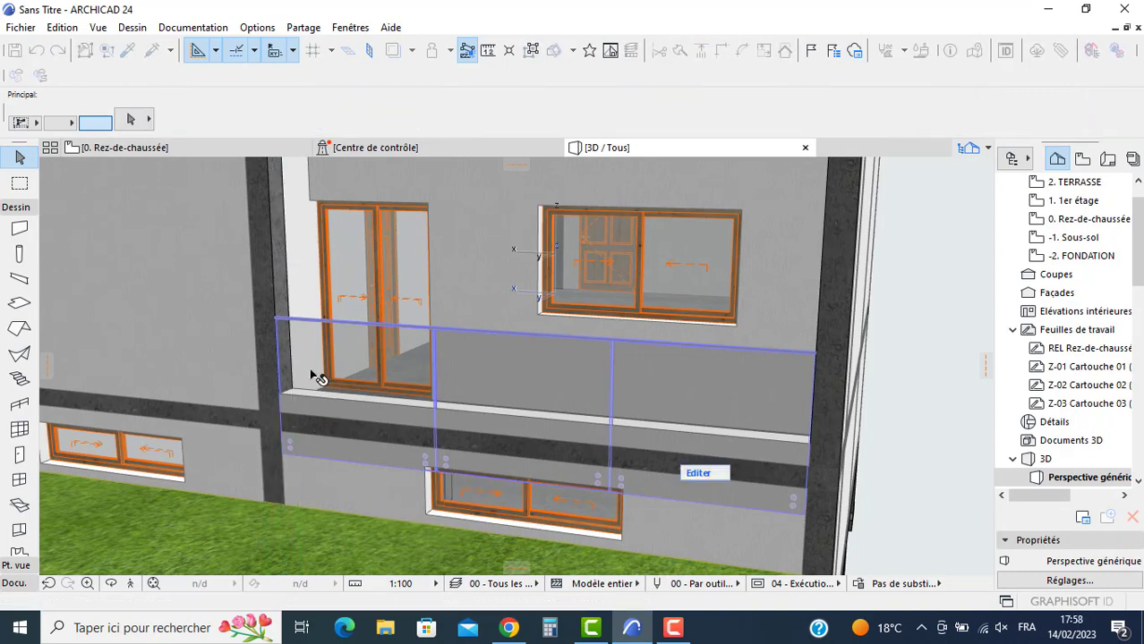
Step: Raise the balcony's glass railing about 0,240 m so its lower edge lines up with the bottom of the dark beam
click(311, 376)
scroll(284, 453, up, 2)
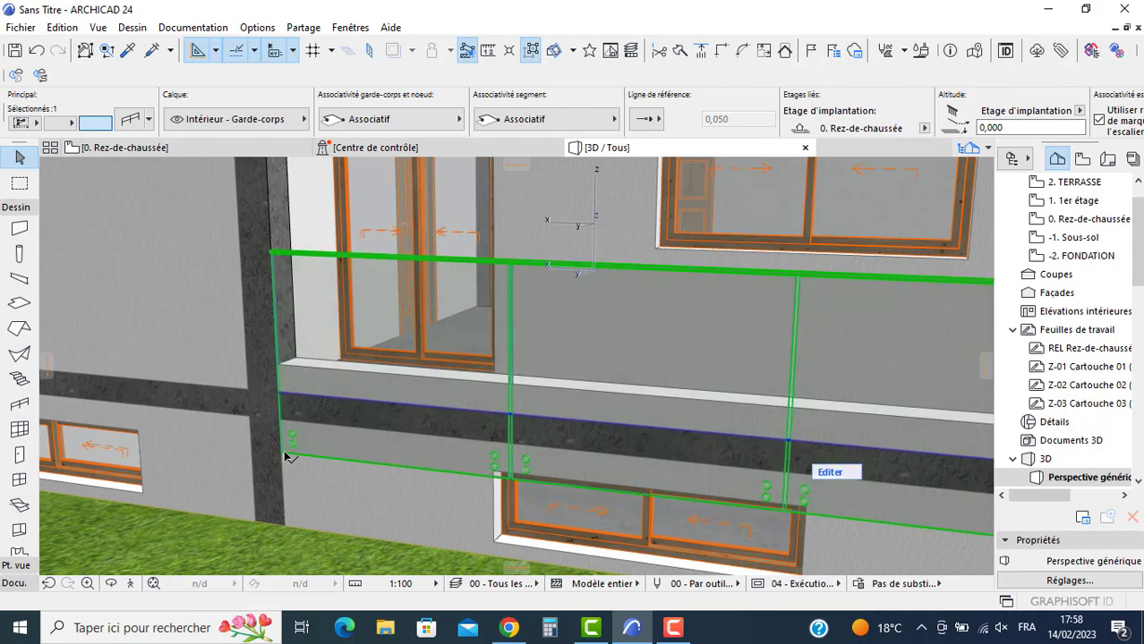
click(284, 457)
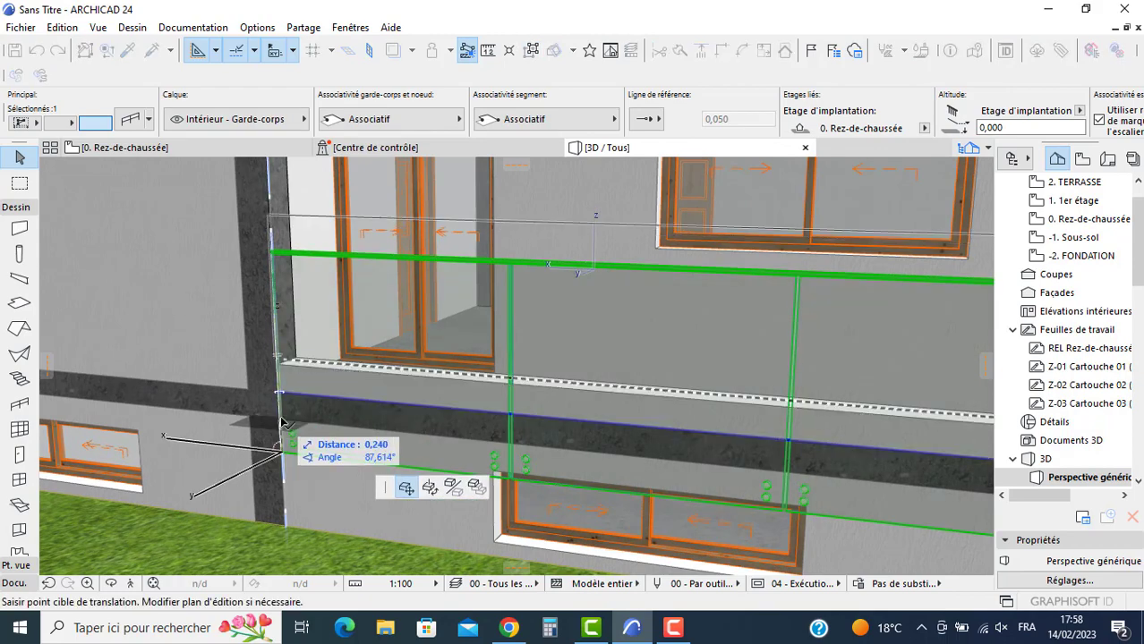
click(282, 425)
key(Escape)
scroll(286, 433, down, 3)
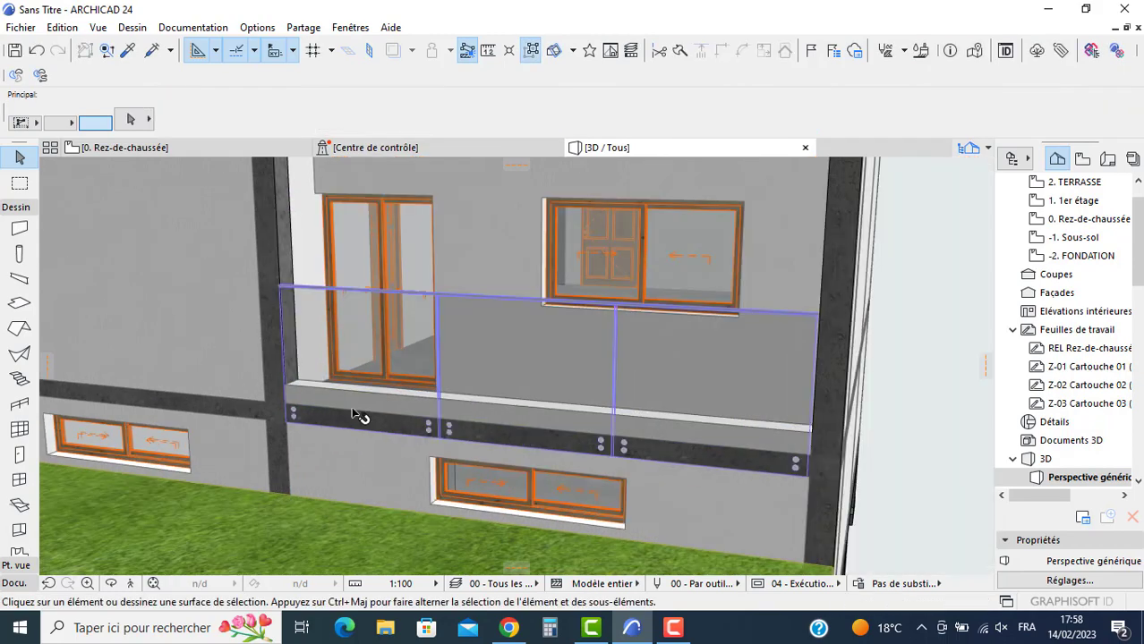
Step: Place a Fenêtre coulissante 2 vantaux 24, 1,400 m by 2,100 m, in the front terrace wall beside the entrance door, facing outward
scroll(533, 407, down, 1)
shift+middle_drag(606, 384, 260, 396)
mouse_move(760, 388)
shift+middle_down()
mouse_move(613, 396)
mouse_move(766, 408)
shift+middle_up()
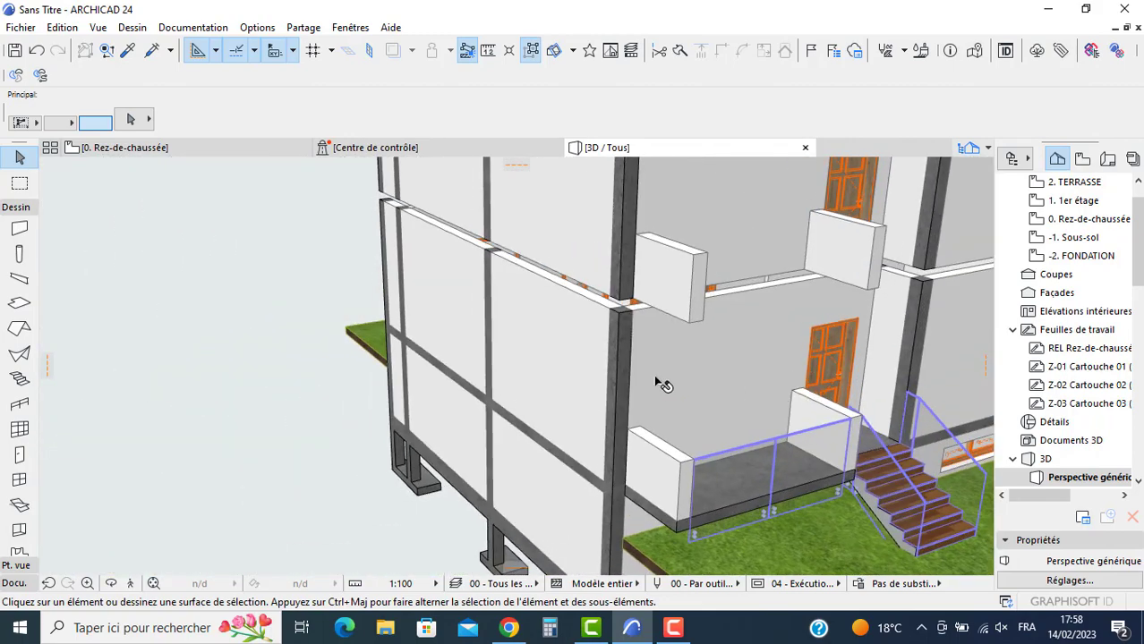
click(179, 151)
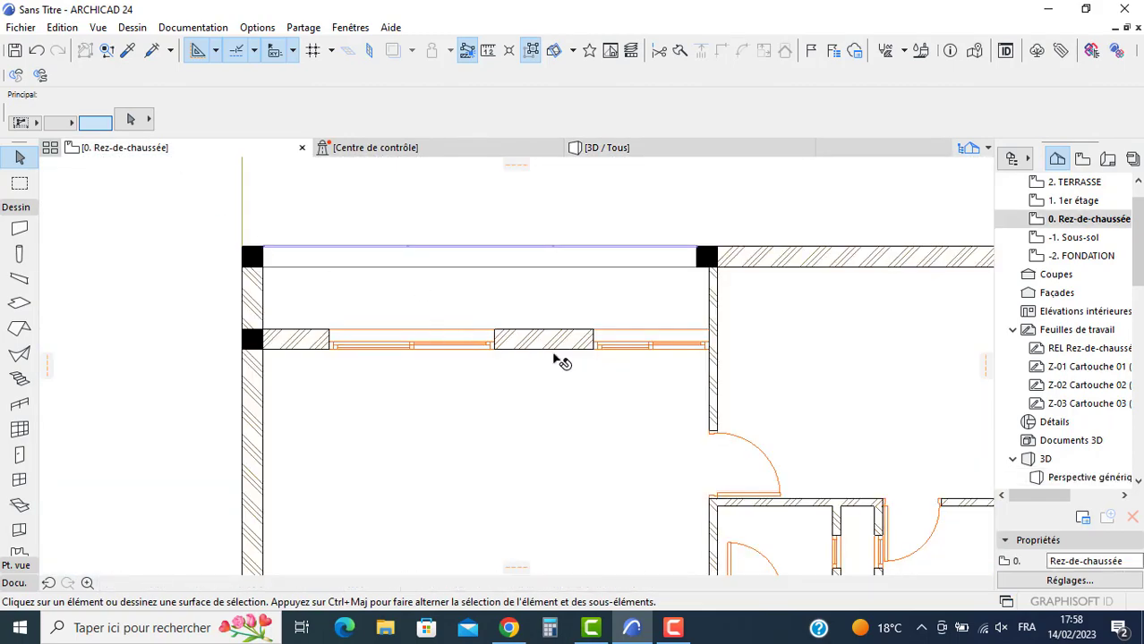
scroll(559, 355, down, 1)
alt+click(591, 332)
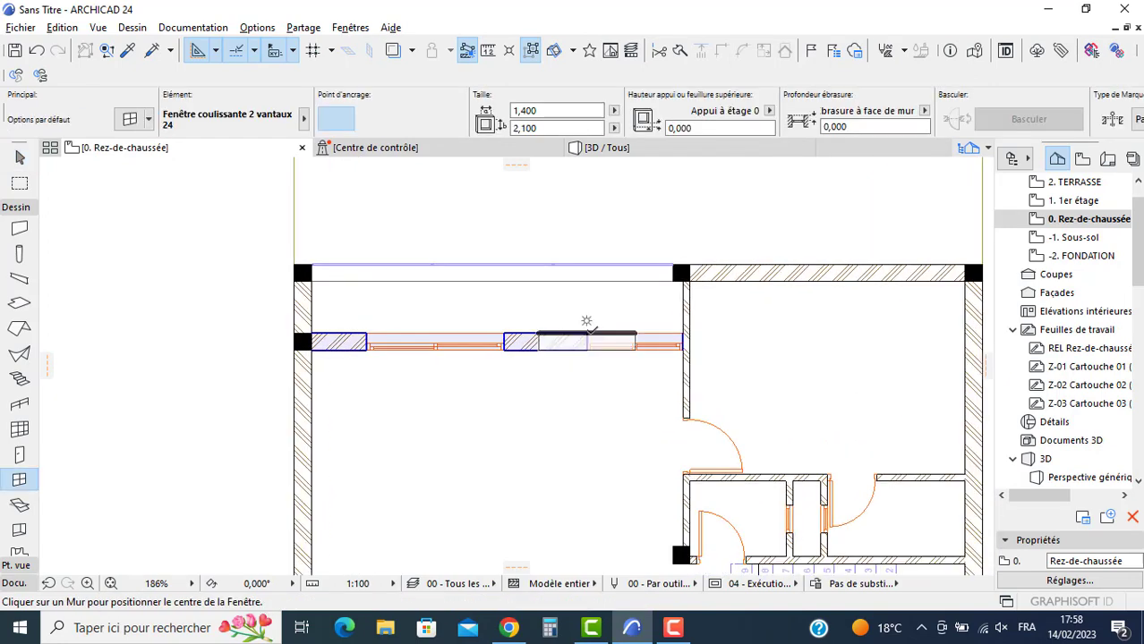
scroll(562, 288, down, 3)
scroll(490, 455, up, 1)
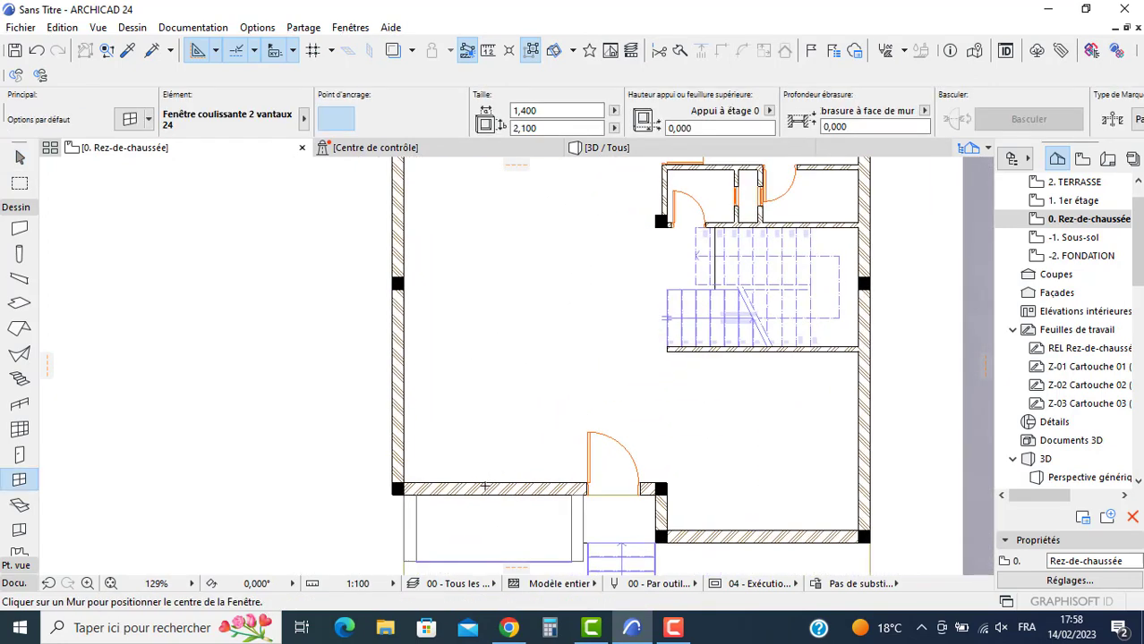
click(499, 490)
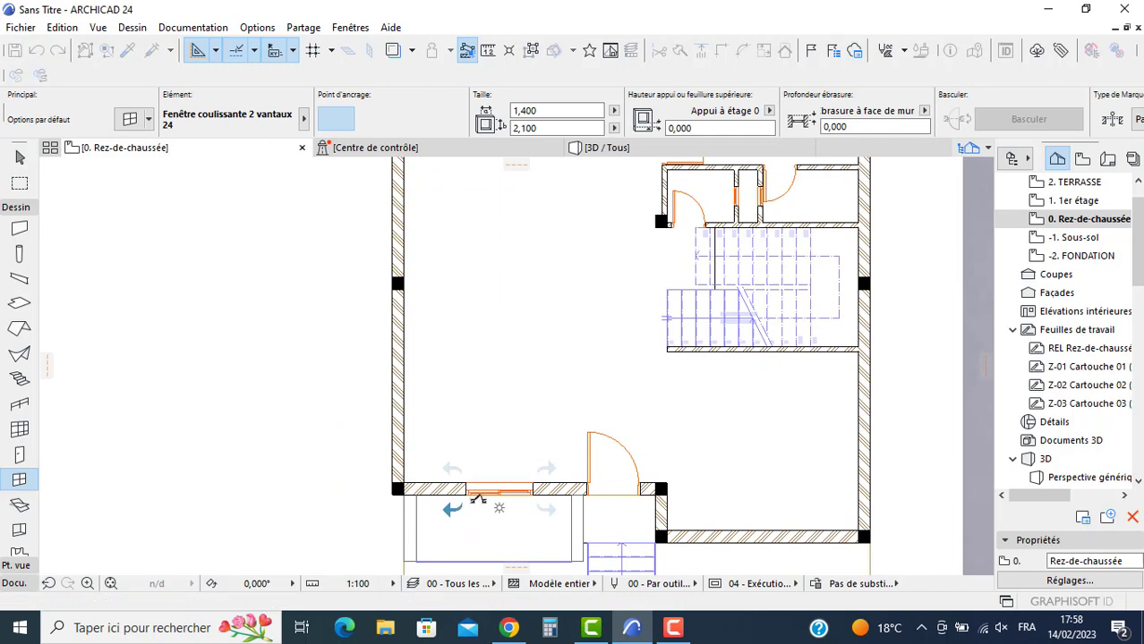
click(478, 501)
key(Escape)
Step: Set the width of the front terrace's sliding window to 2,000 m
scroll(472, 493, up, 3)
click(465, 490)
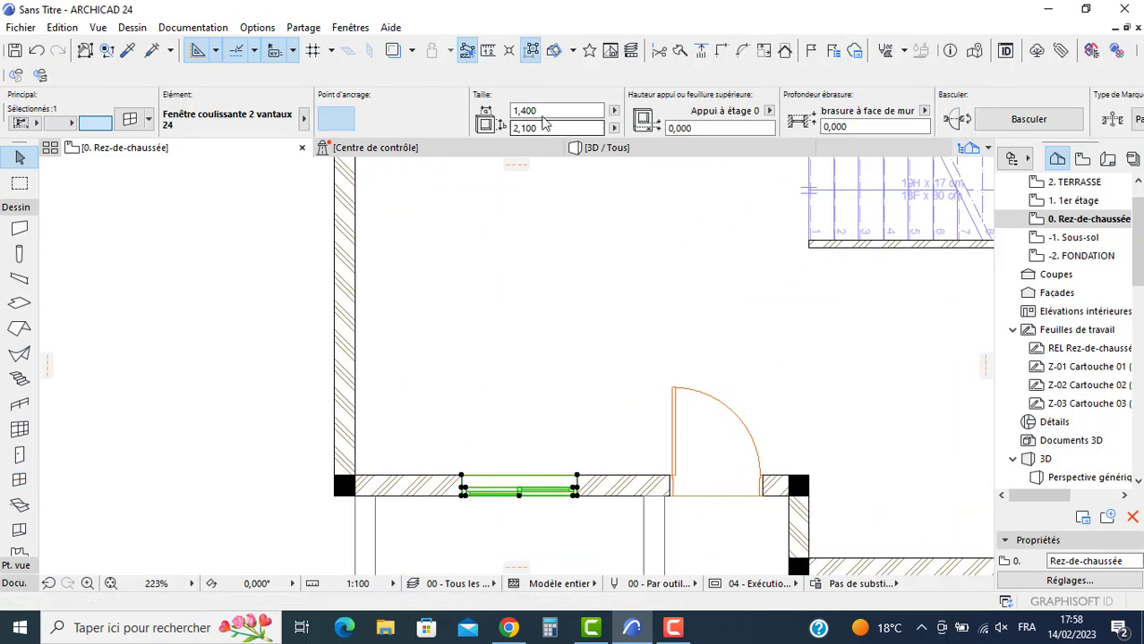
click(533, 110)
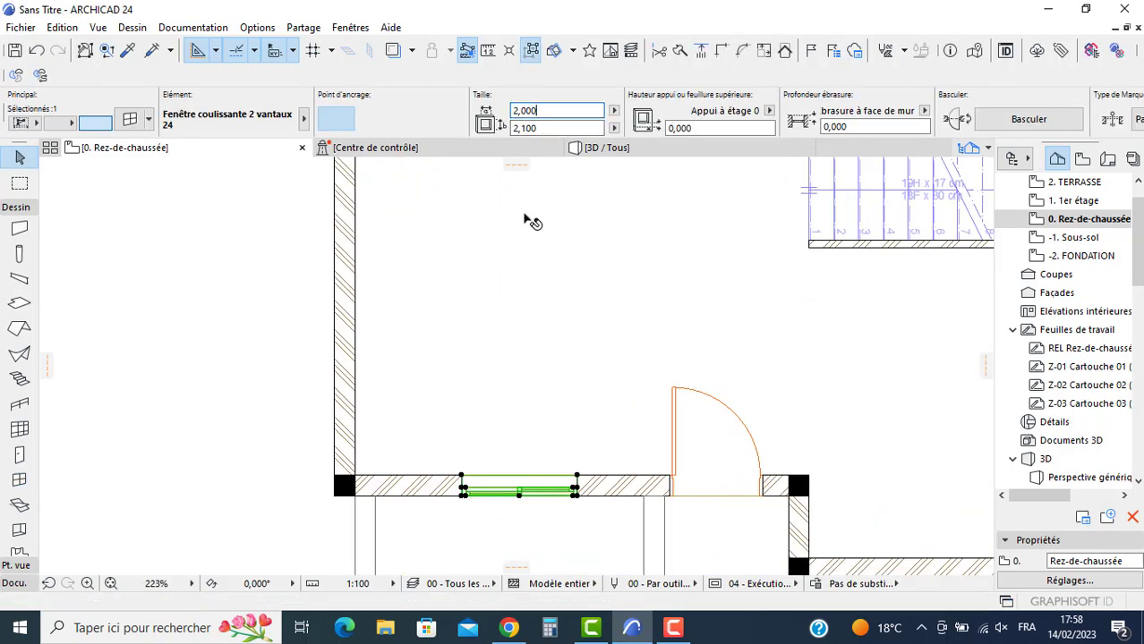
text(2,000)
key(Return)
scroll(438, 503, up, 3)
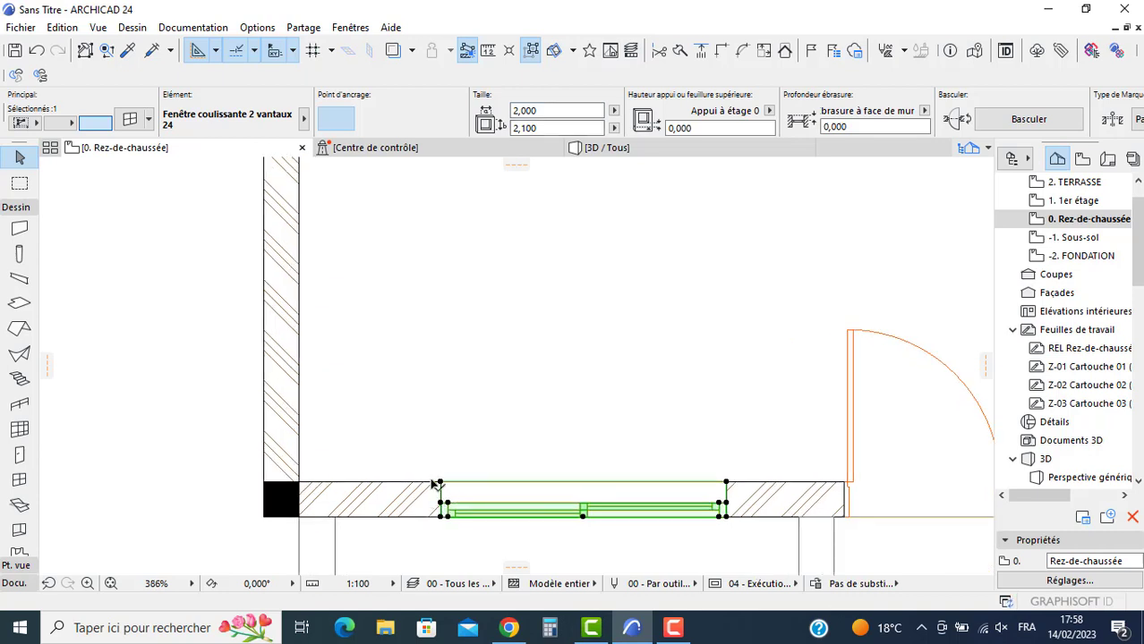
Step: Move the terrace sliding window flush against the corner column, then shift it 0,8 m along the wall toward the entrance door
click(438, 483)
click(301, 484)
click(341, 491)
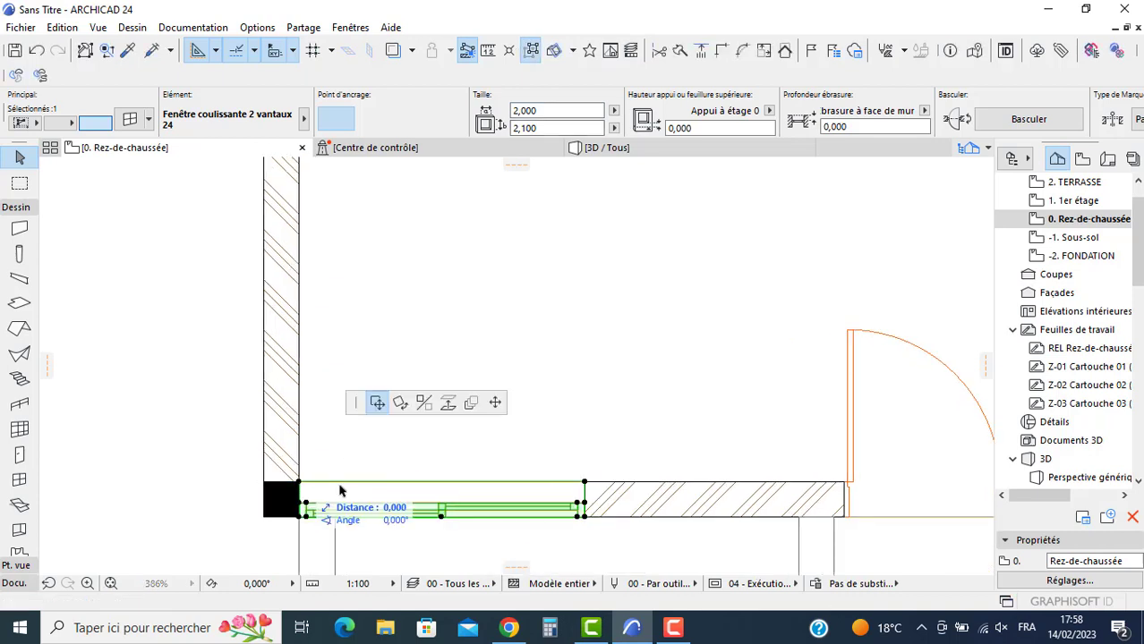
text(0,)
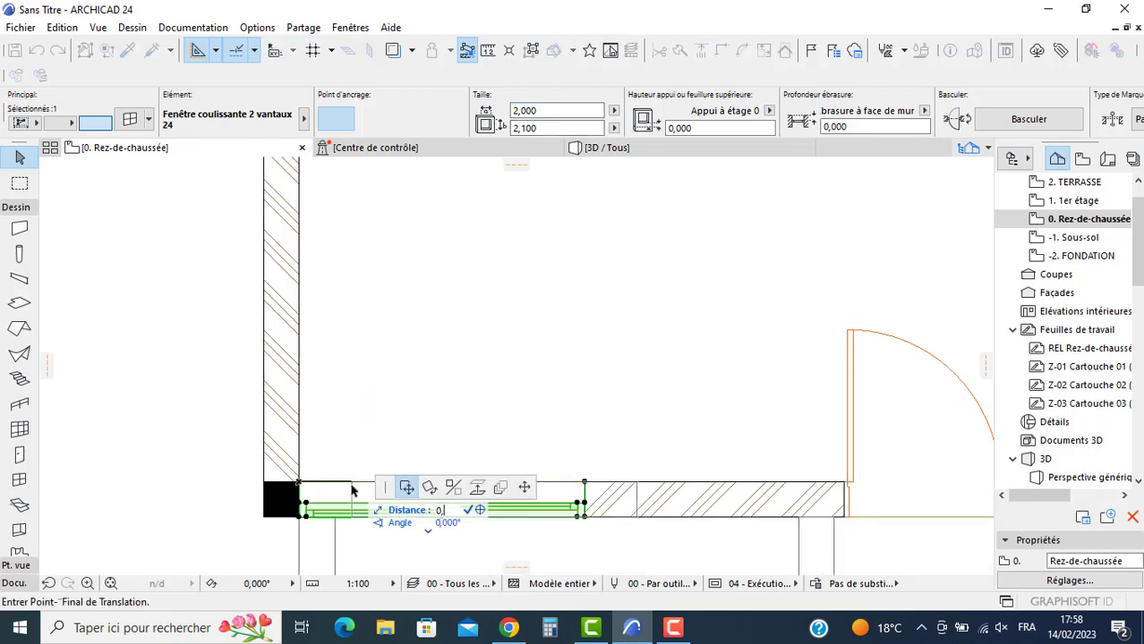
text(8)
key(Return)
scroll(470, 447, down, 5)
middle_drag(491, 448, 478, 334)
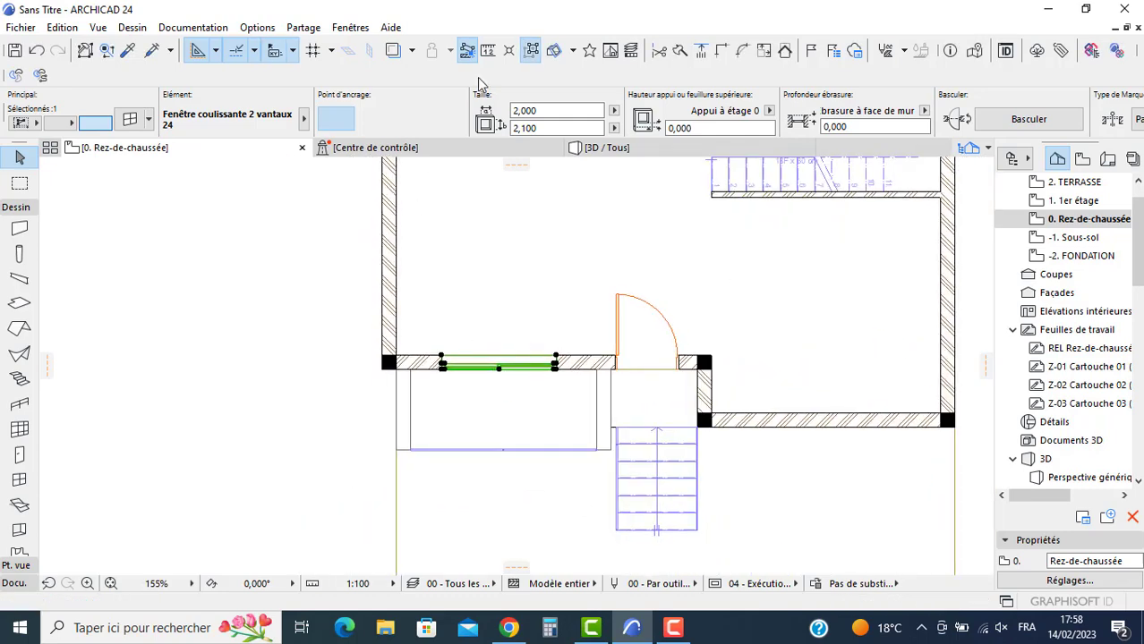
Step: Switch to the 3D view, inspect the new terrace sliding window, and select every window of the house
click(607, 147)
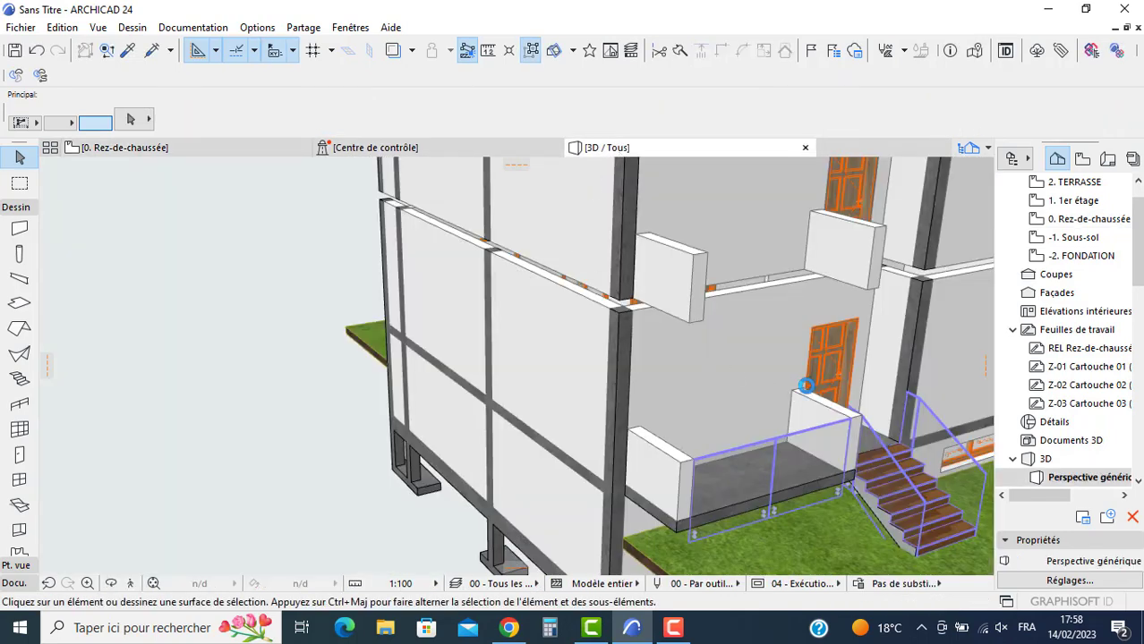
scroll(717, 310, up, 10)
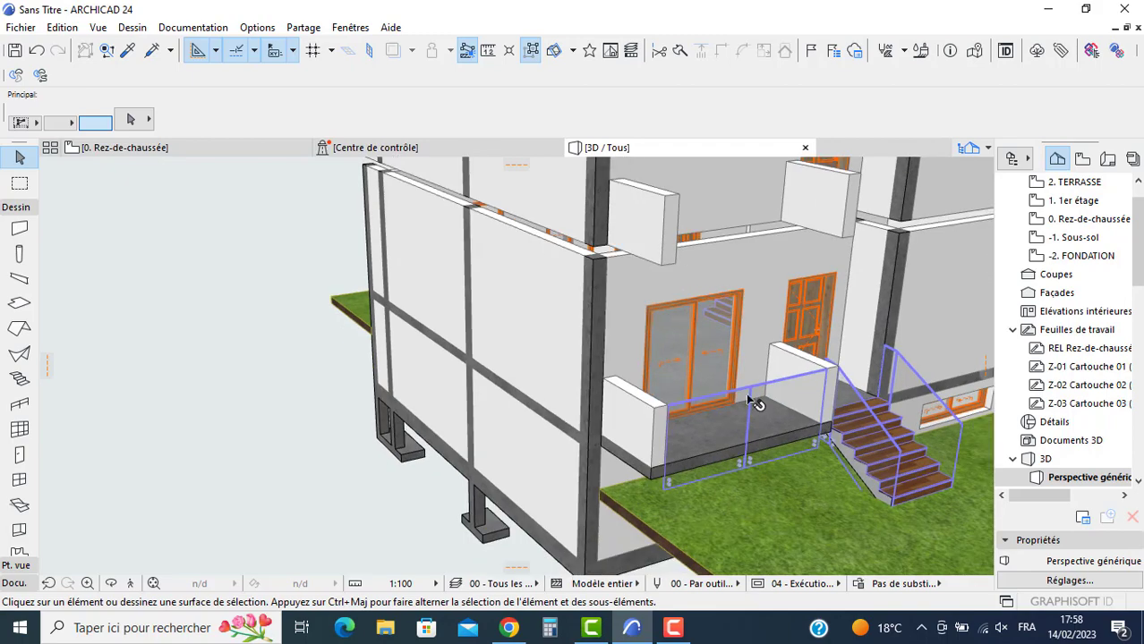
scroll(637, 243, up, 6)
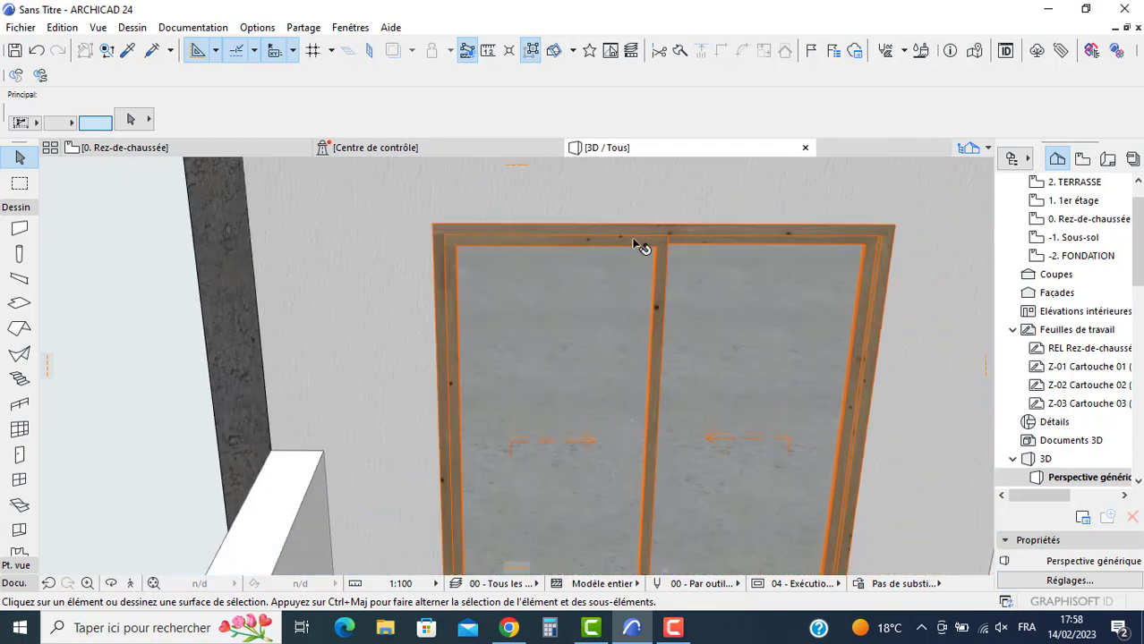
scroll(525, 234, down, 1)
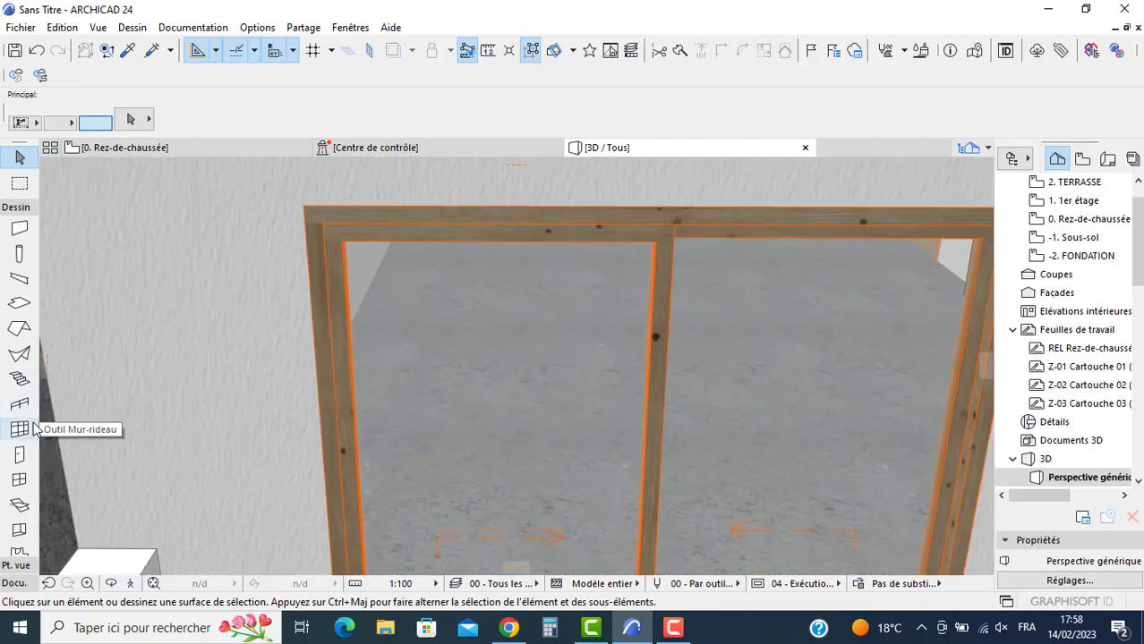
click(18, 480)
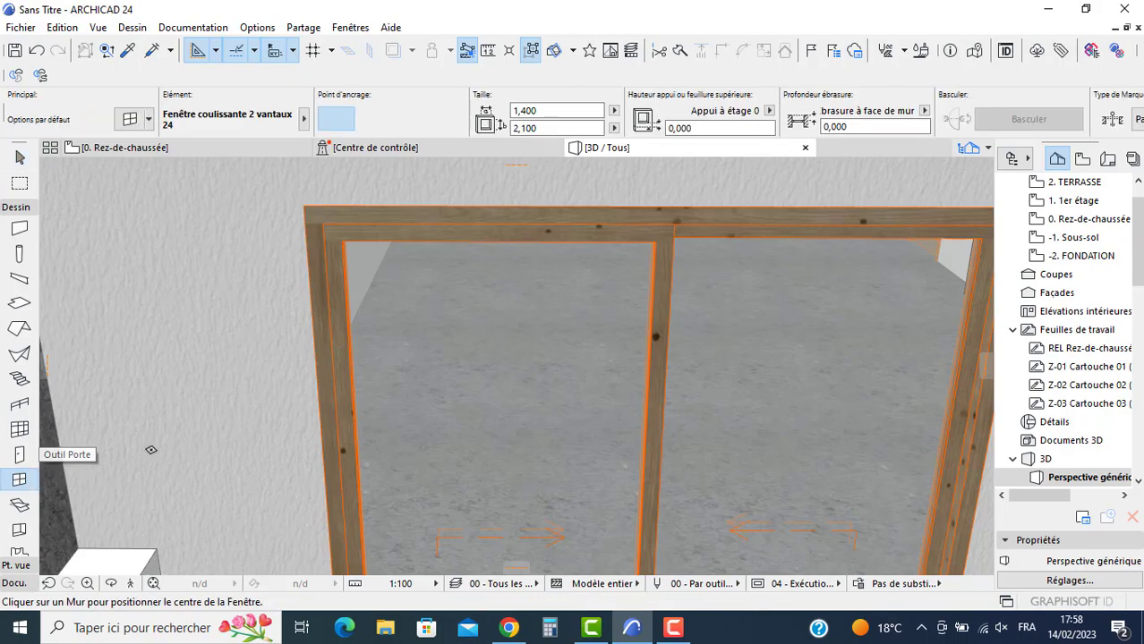
key(ctrl+a)
scroll(435, 364, down, 2)
scroll(434, 363, down, 6)
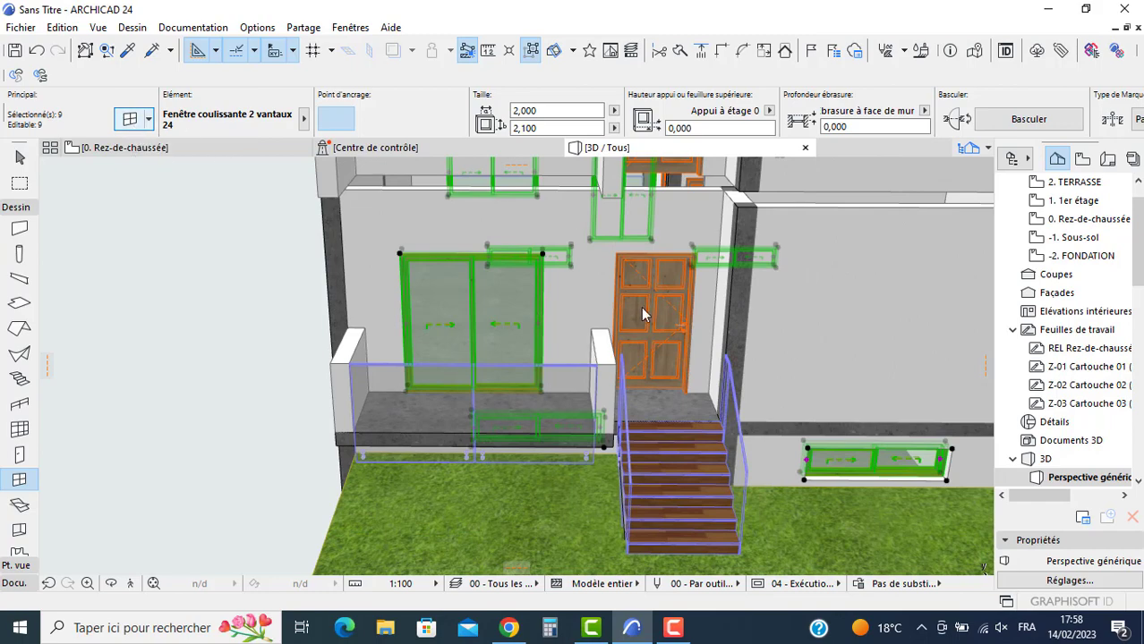
Step: Turn on uniform surfaces for all selected windows and set their frames and sashes to Métal - Aluminium
key(ctrl+t)
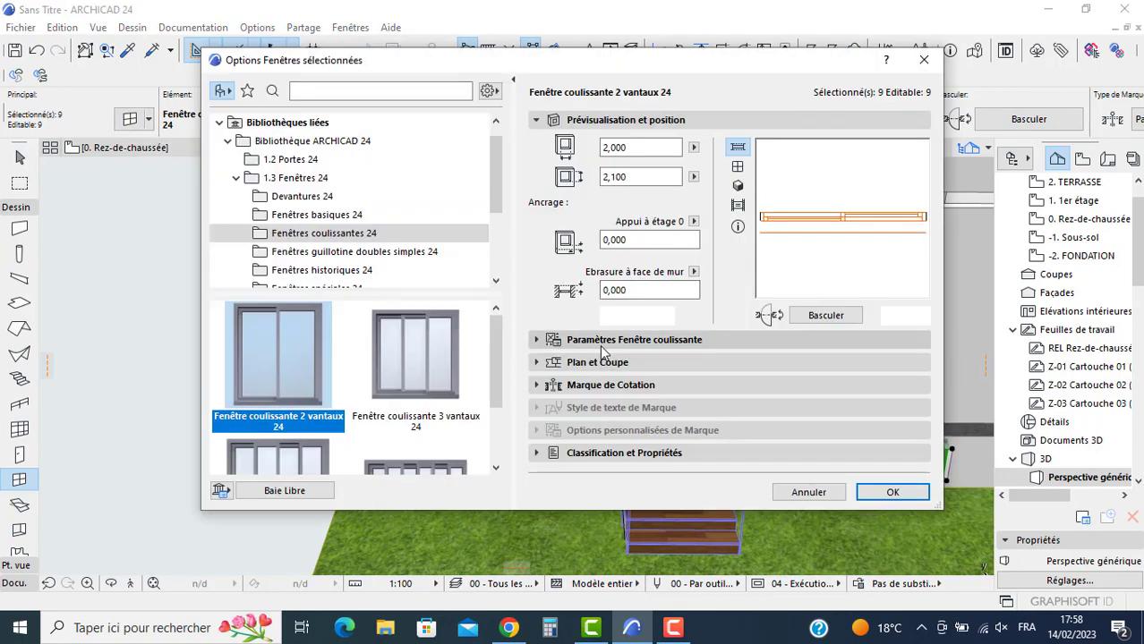
click(601, 344)
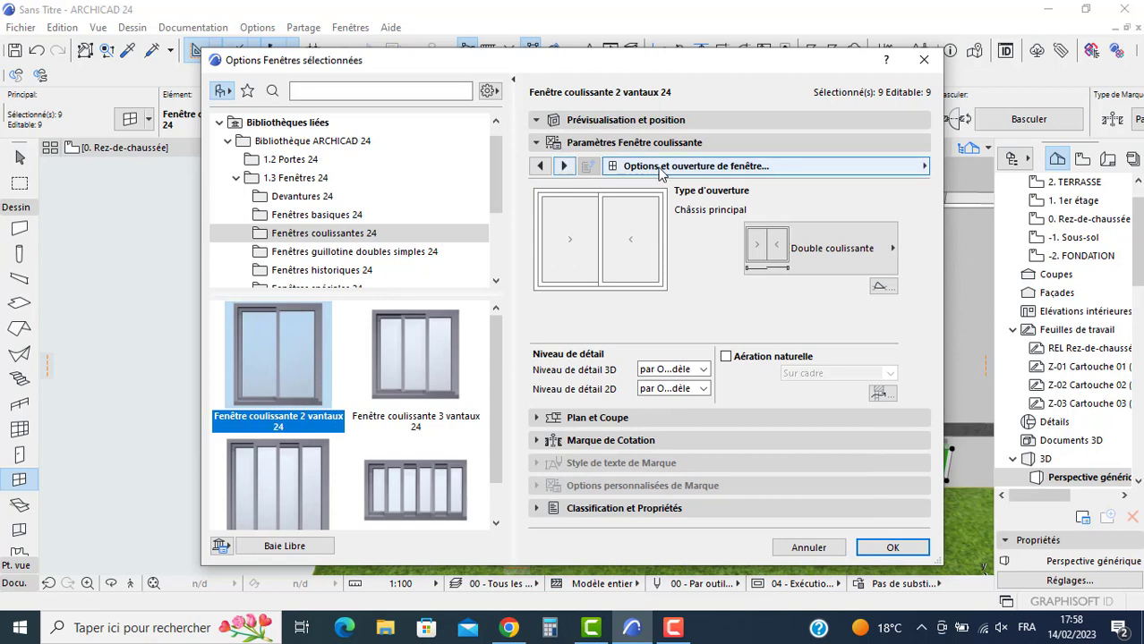
click(564, 166)
click(564, 166)
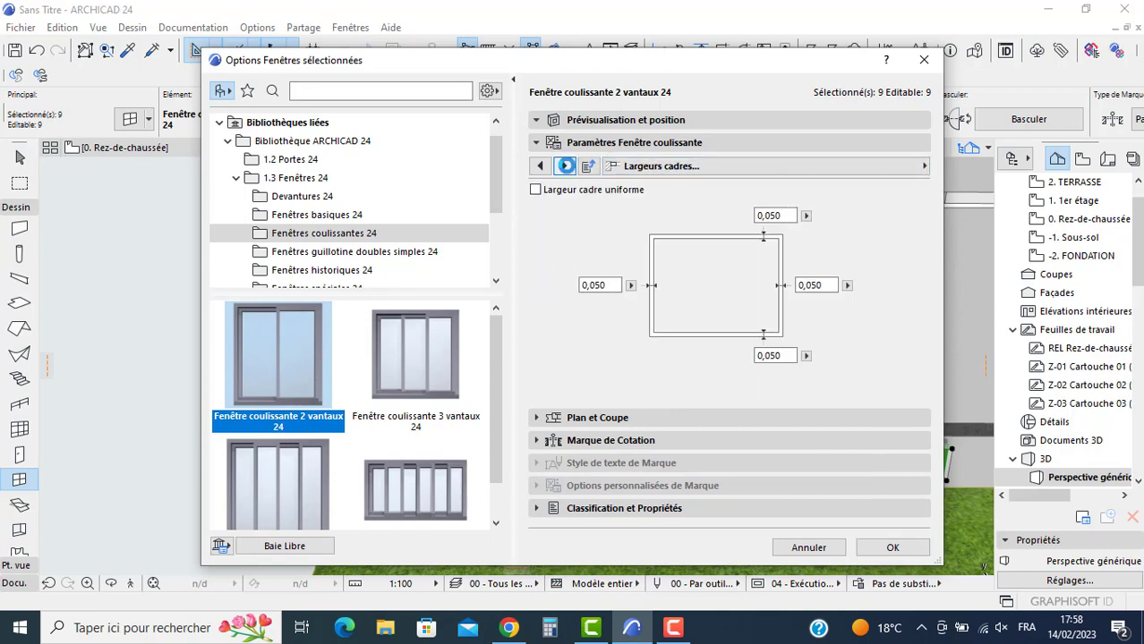
click(565, 166)
click(565, 165)
click(565, 166)
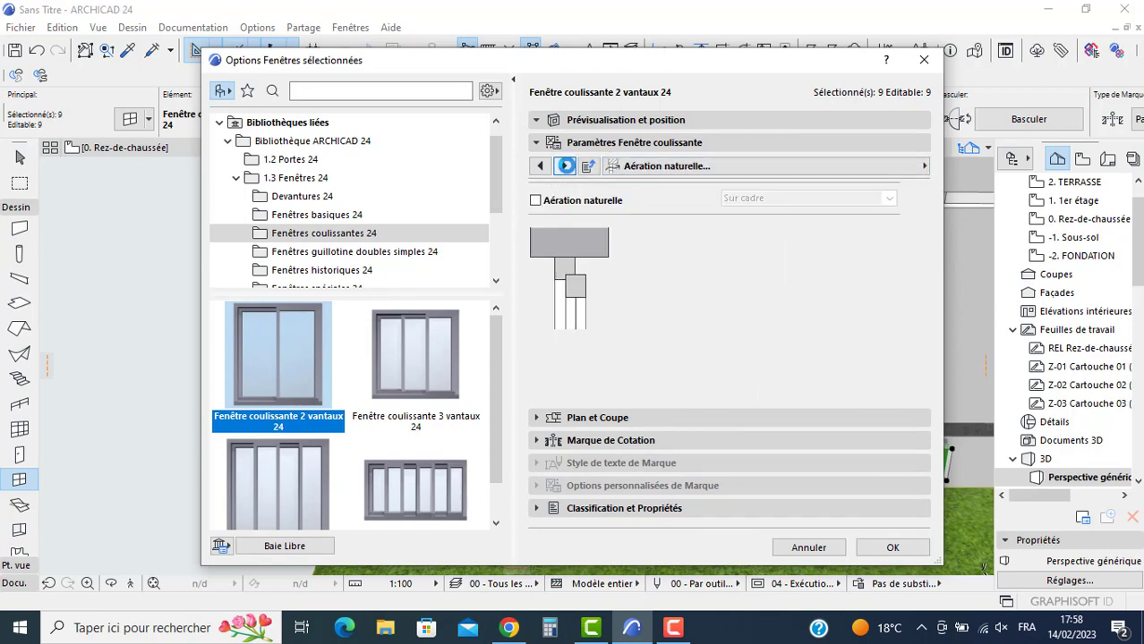
click(565, 166)
click(565, 166)
click(565, 166)
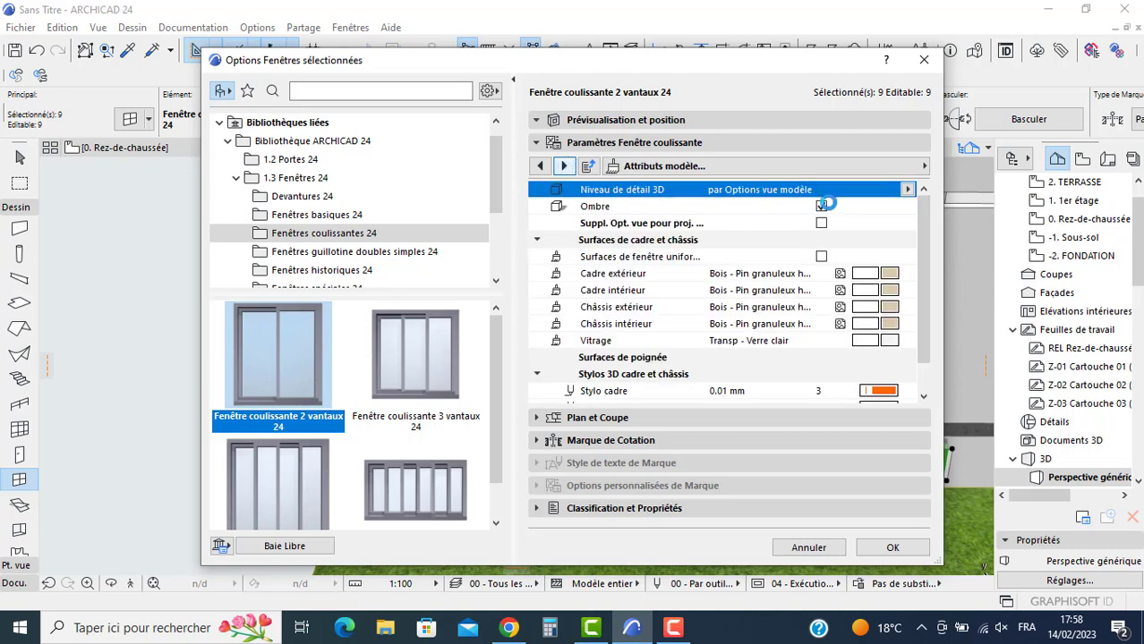
click(822, 257)
click(890, 273)
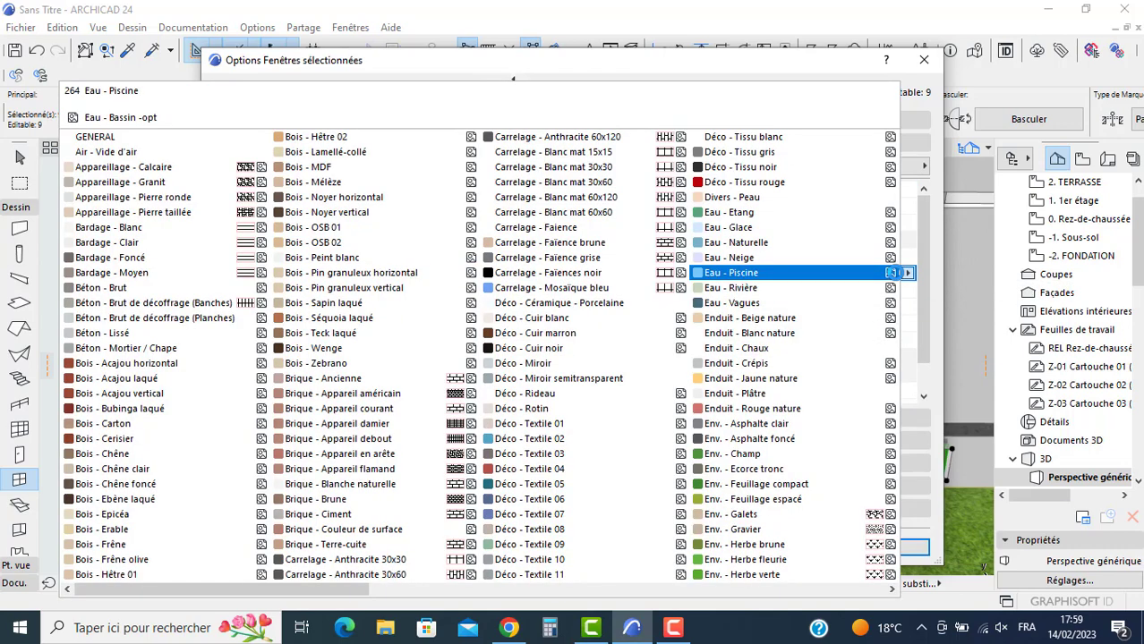
scroll(891, 273, down, 1)
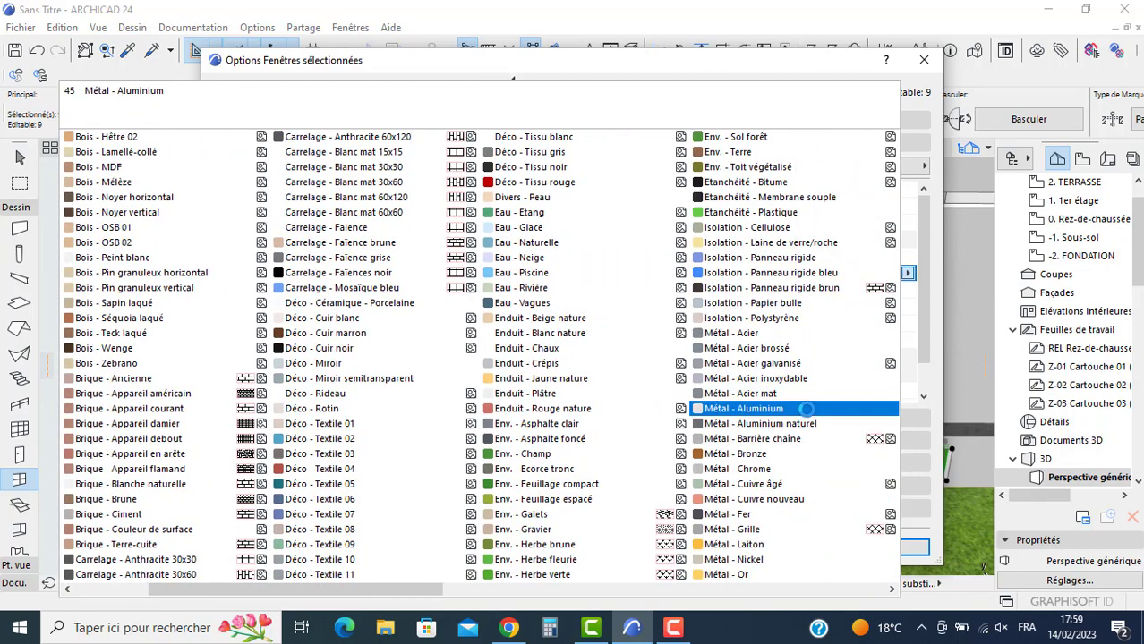
click(802, 401)
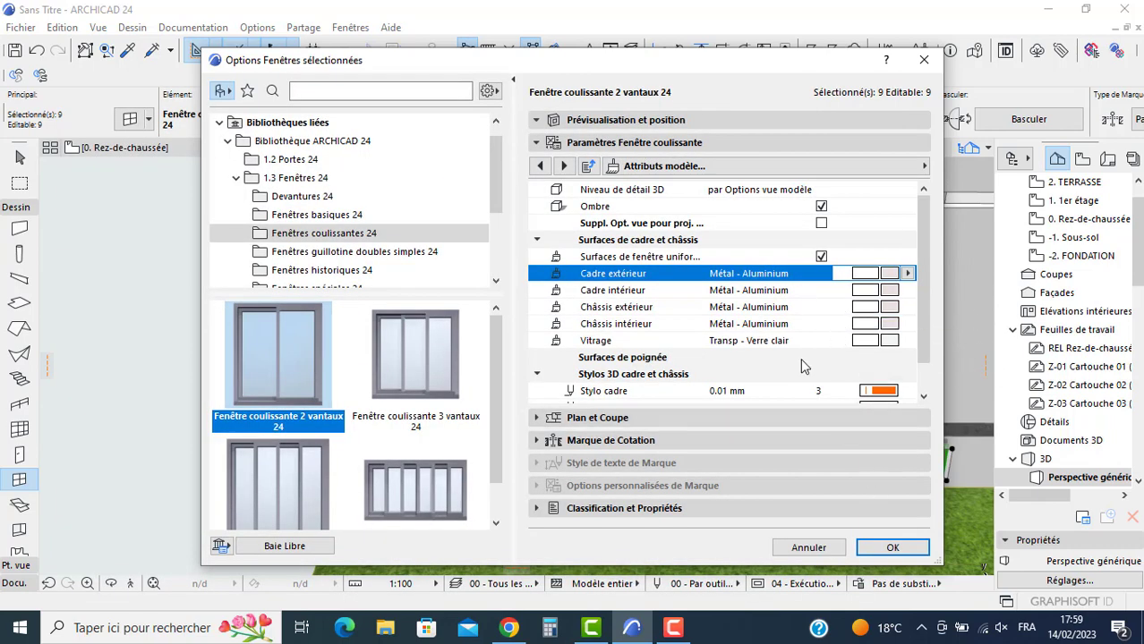
click(887, 547)
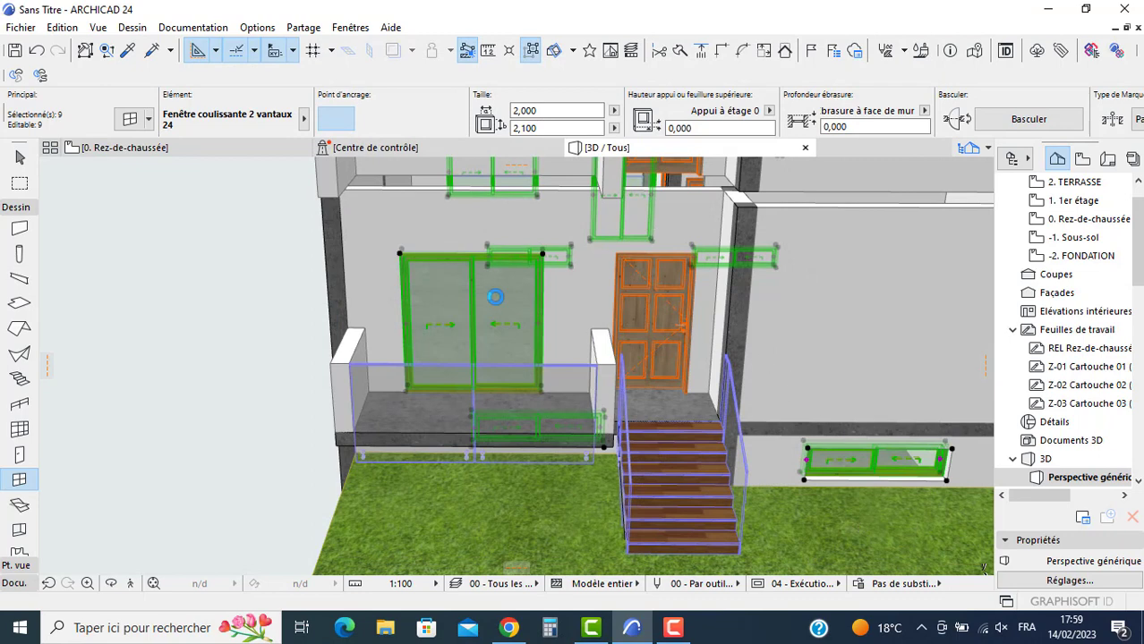
key(Escape)
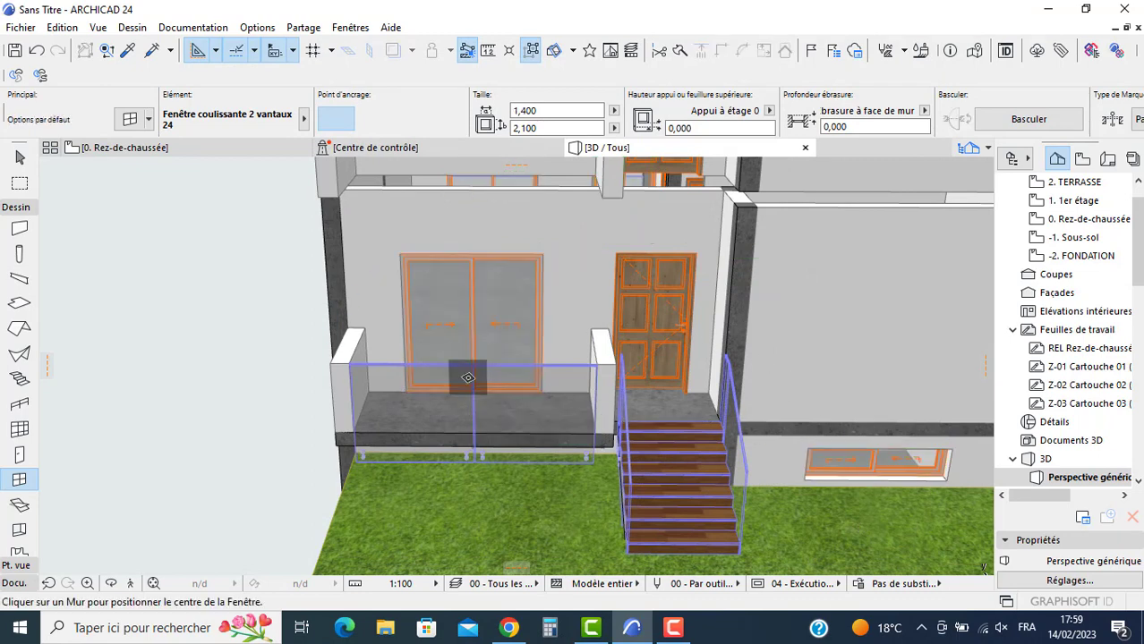
Step: Select all doors of the house, turn on uniform surfaces and set their frames and leaves to Bois - Chêne
scroll(526, 355, up, 3)
scroll(526, 355, up, 1)
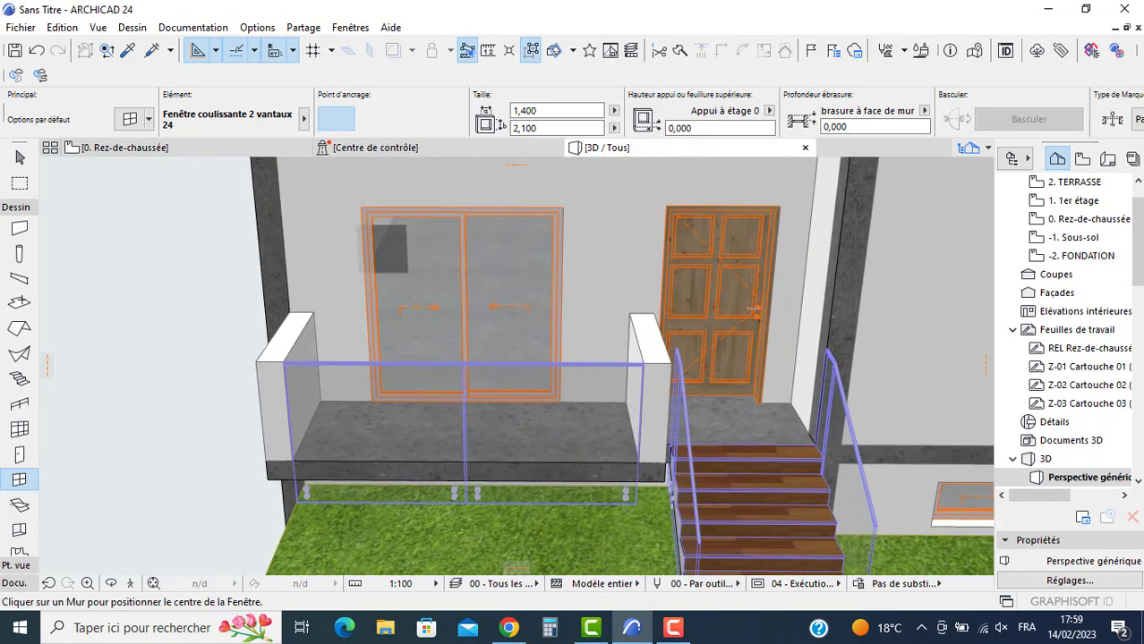
click(20, 456)
key(ctrl+a)
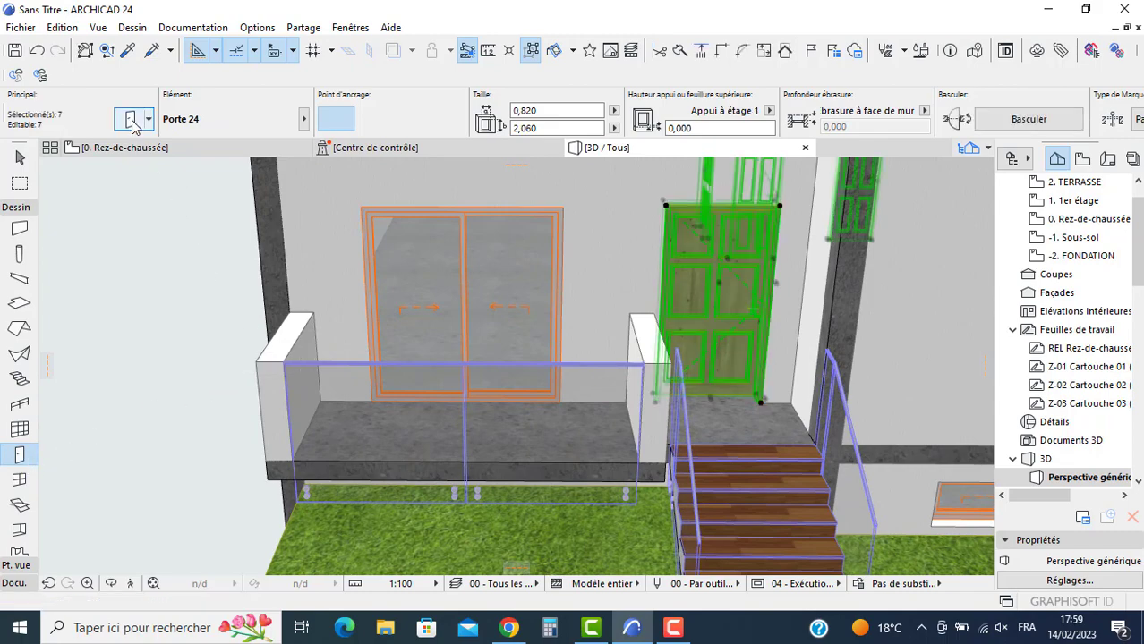
click(135, 119)
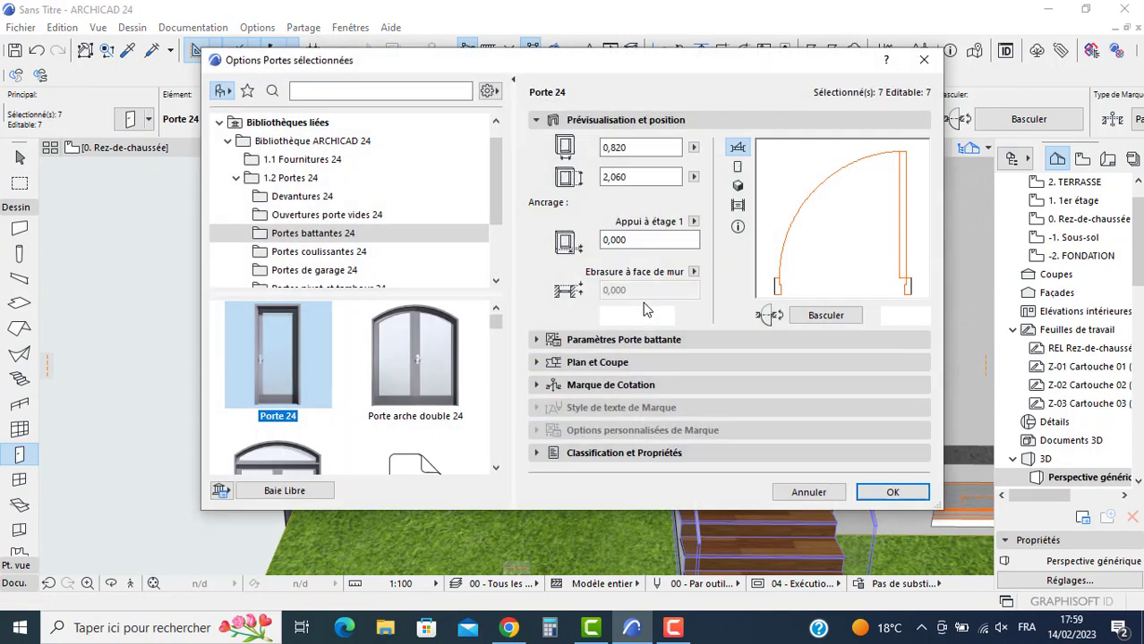
click(548, 406)
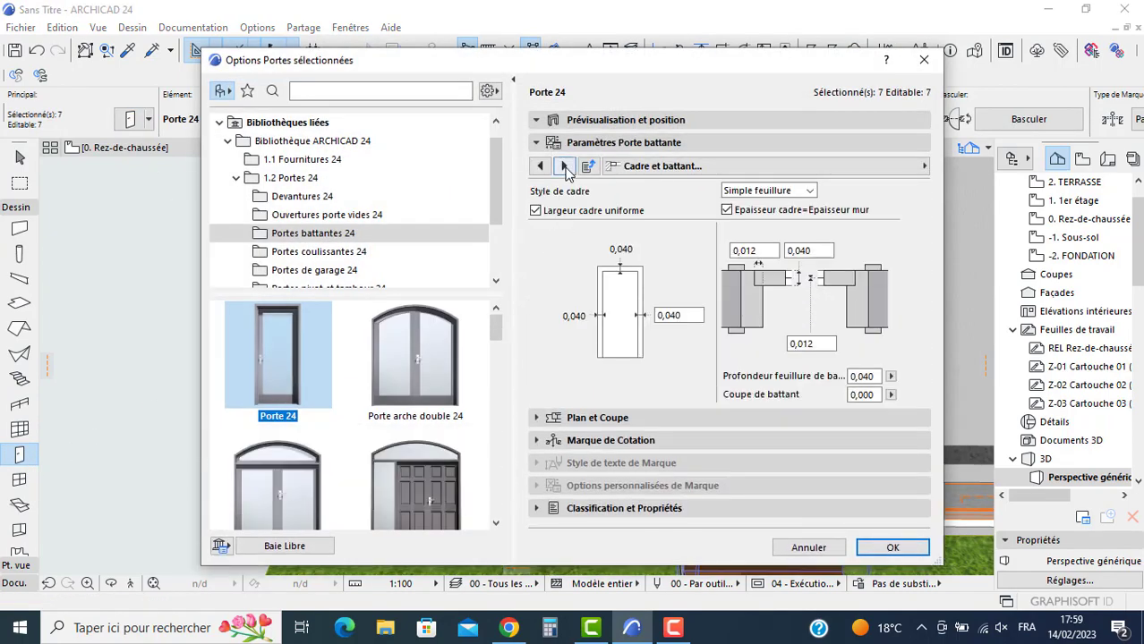
click(564, 166)
click(564, 166)
click(565, 166)
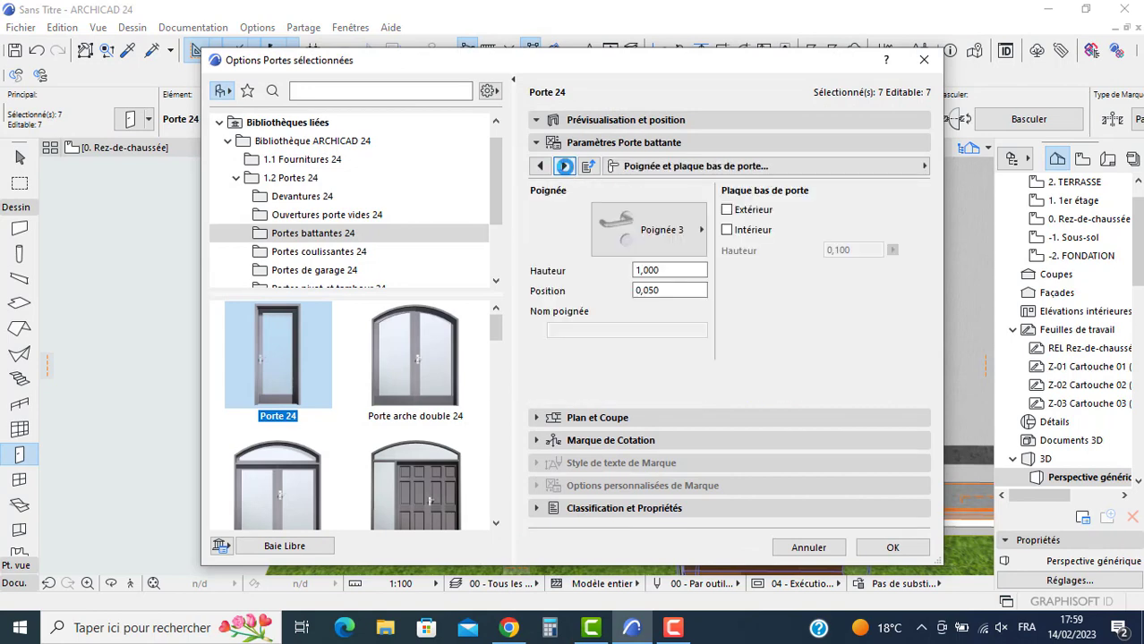
click(564, 166)
click(565, 166)
click(565, 167)
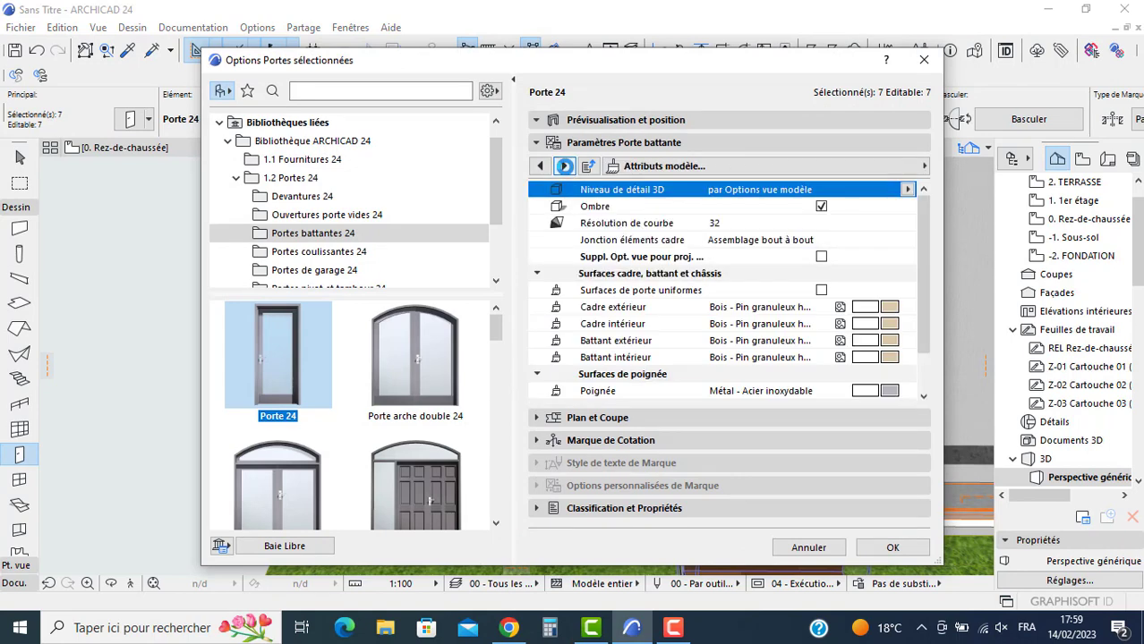
click(821, 291)
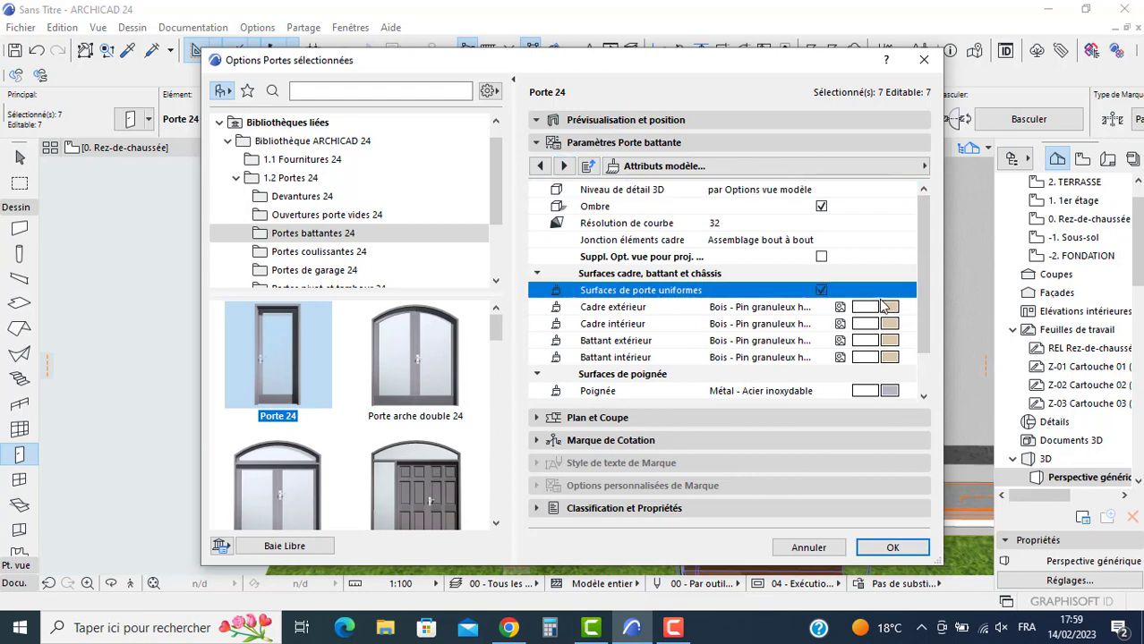
click(865, 307)
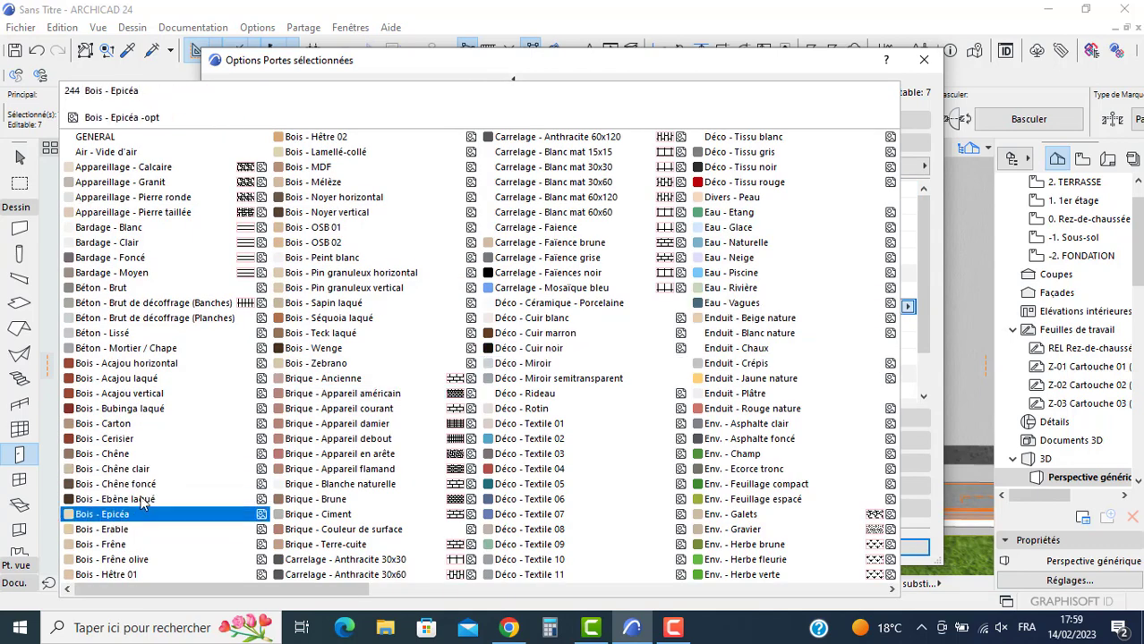
click(139, 457)
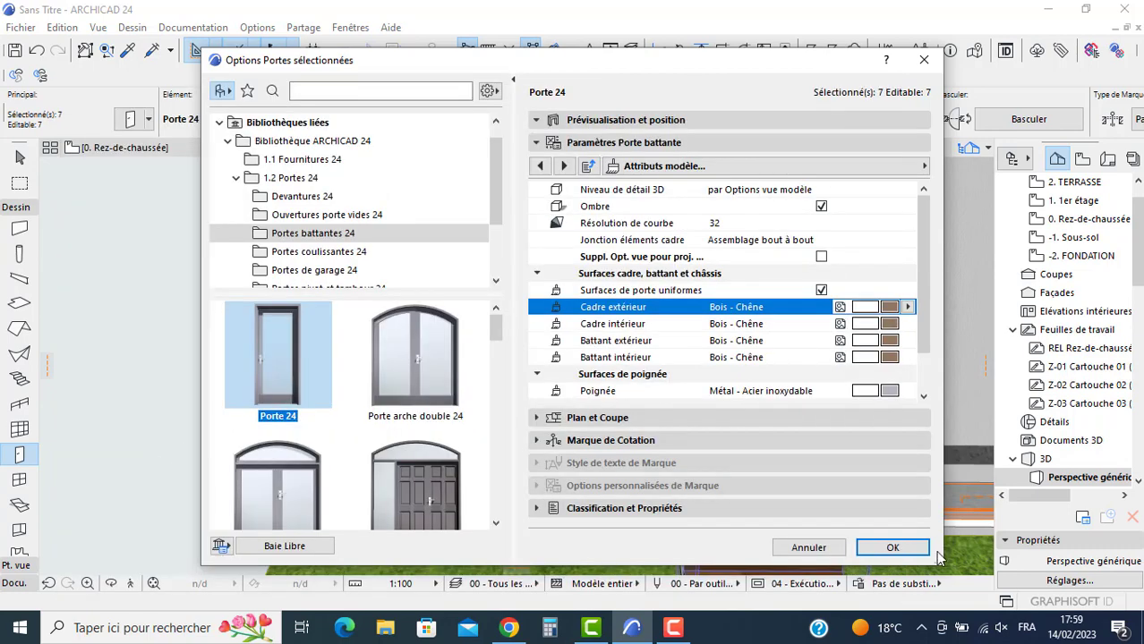
click(891, 548)
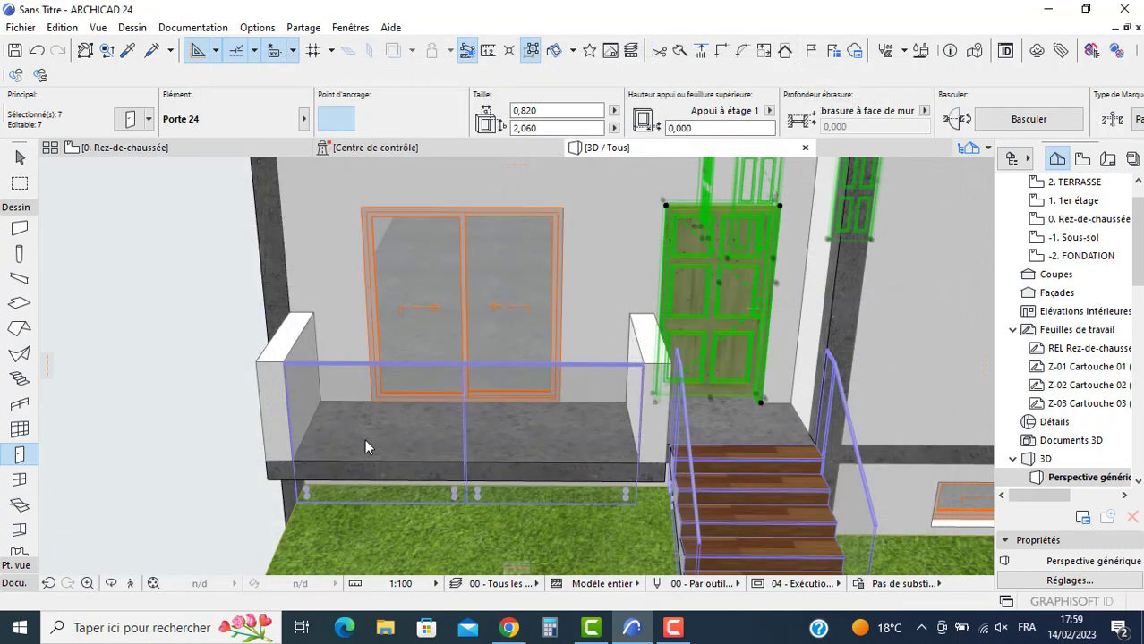
click(135, 315)
Step: Delete the first-floor front door directly above the ground-floor entrance door
scroll(497, 326, down, 4)
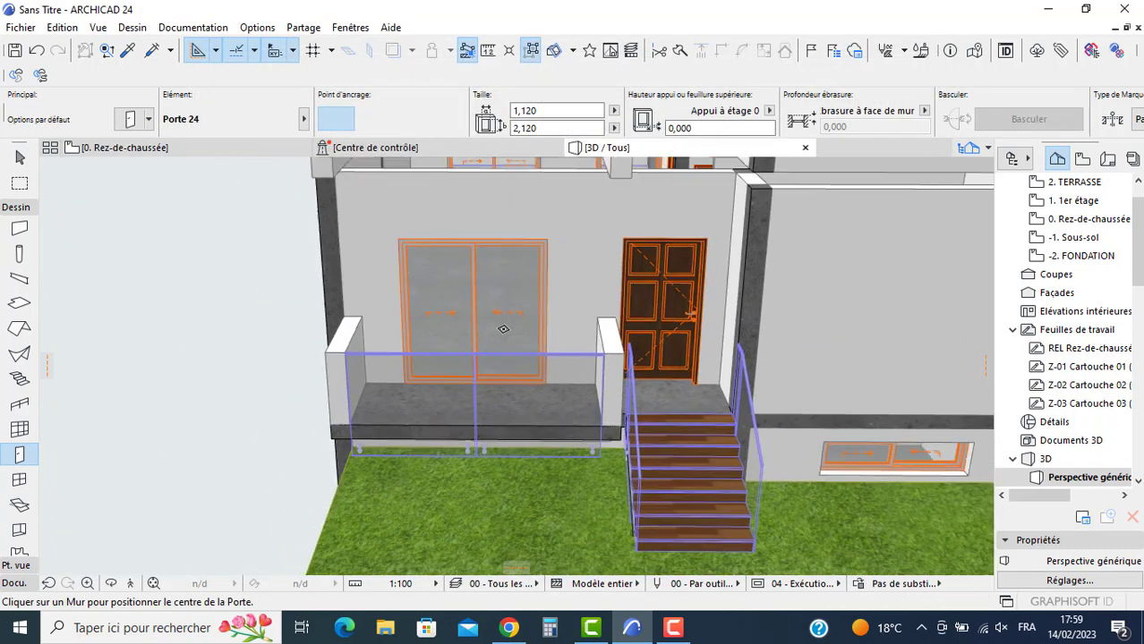
middle_drag(559, 334, 544, 536)
scroll(517, 418, down, 1)
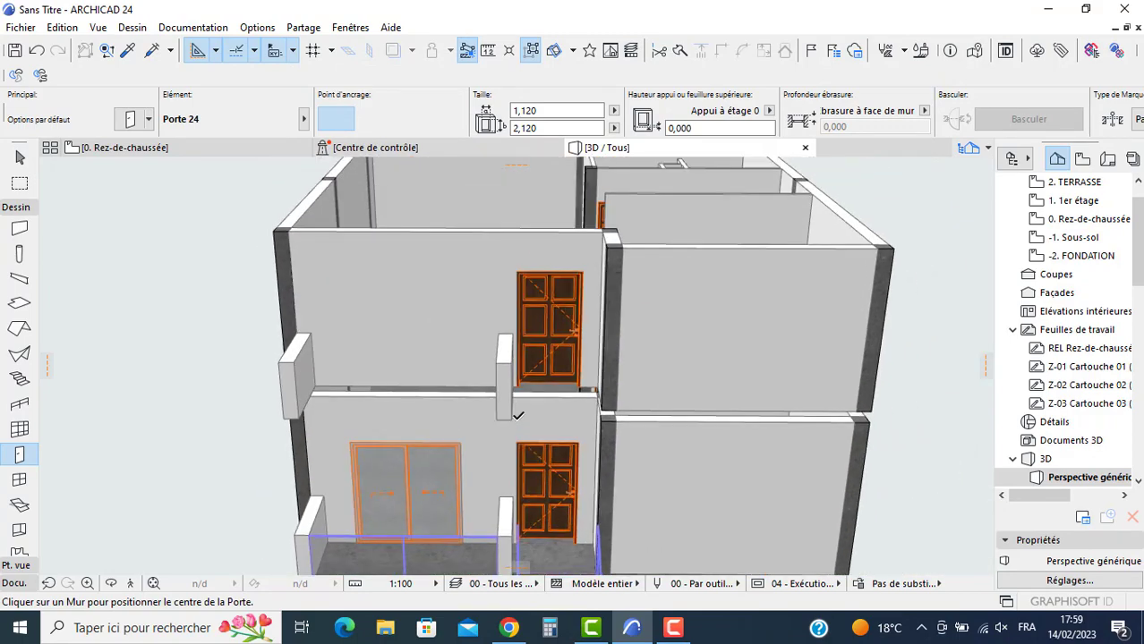
shift+click(544, 338)
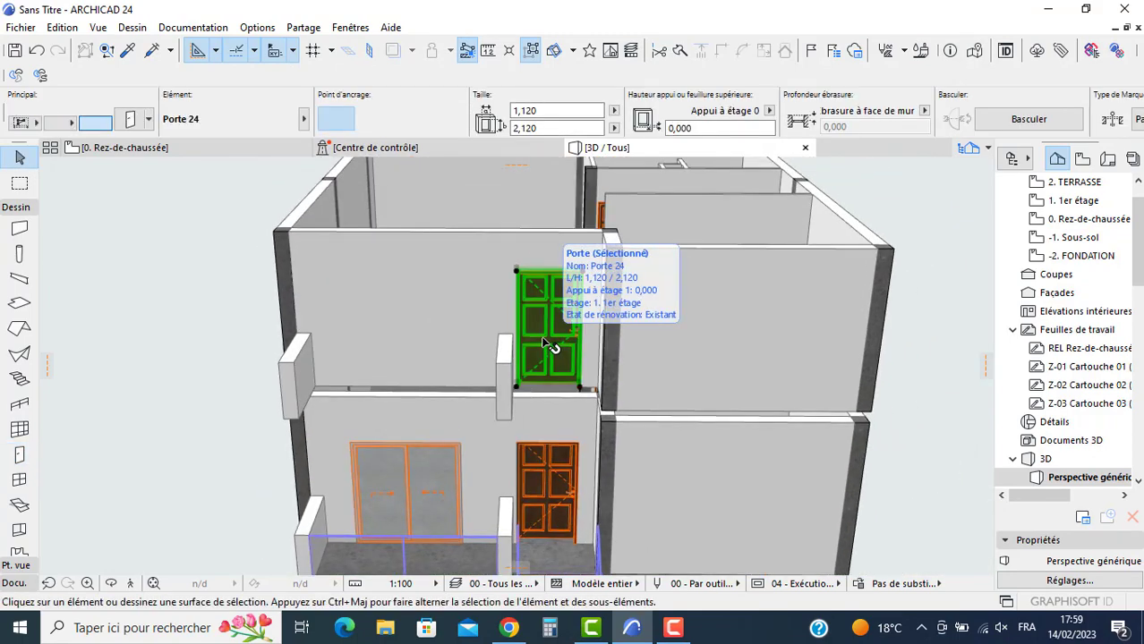
key(Delete)
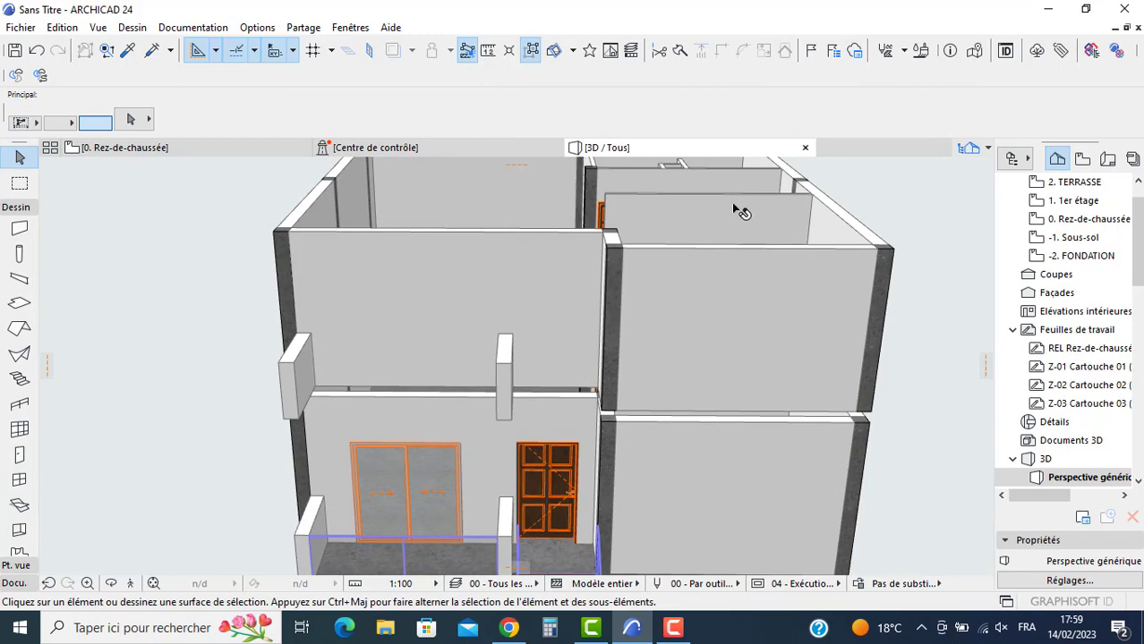
Step: On the 1er étage plan, draw a 0,200 thick rectangular slab in Béton armé (Coulé) over the house's full outer footprint
scroll(439, 340, down, 2)
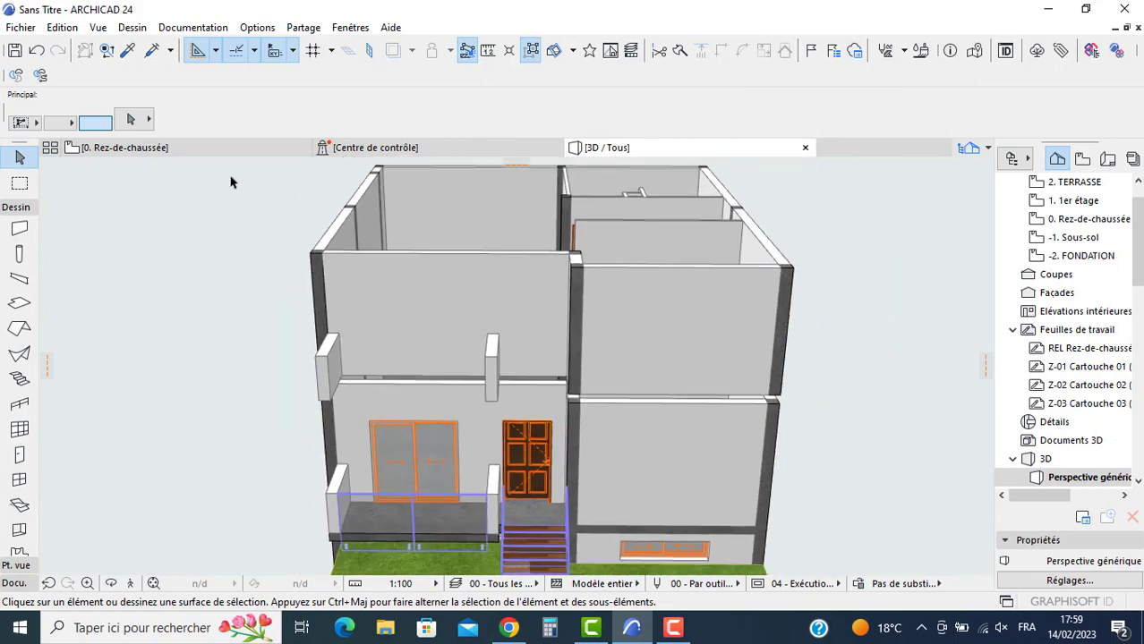
shift+middle_drag(434, 199, 942, 316)
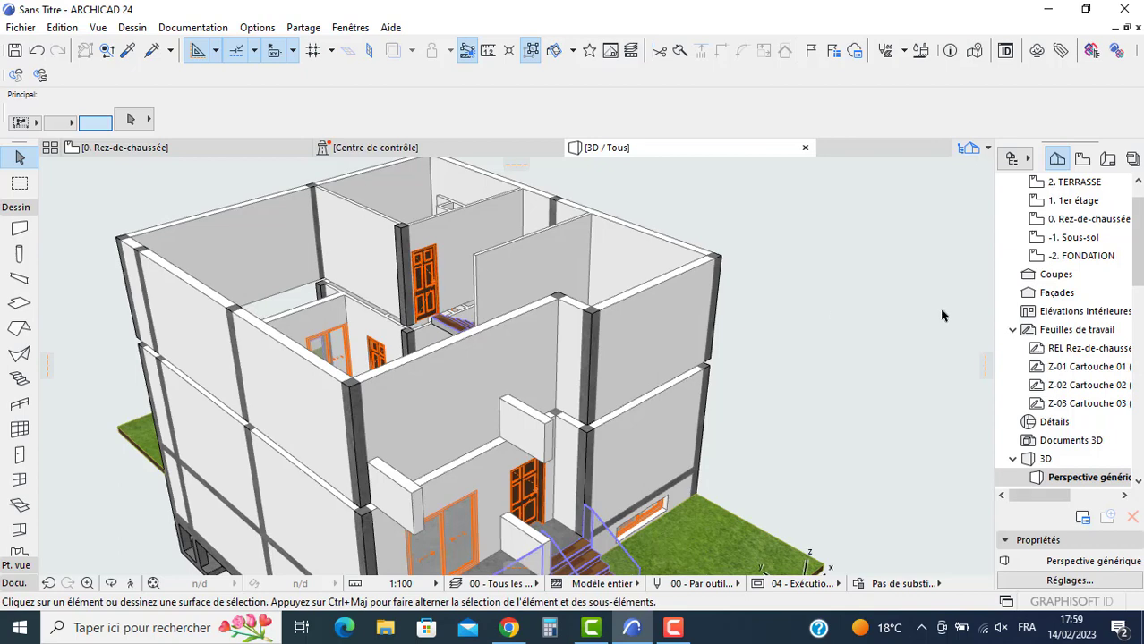
double_click(1061, 220)
key(ctrl+Up)
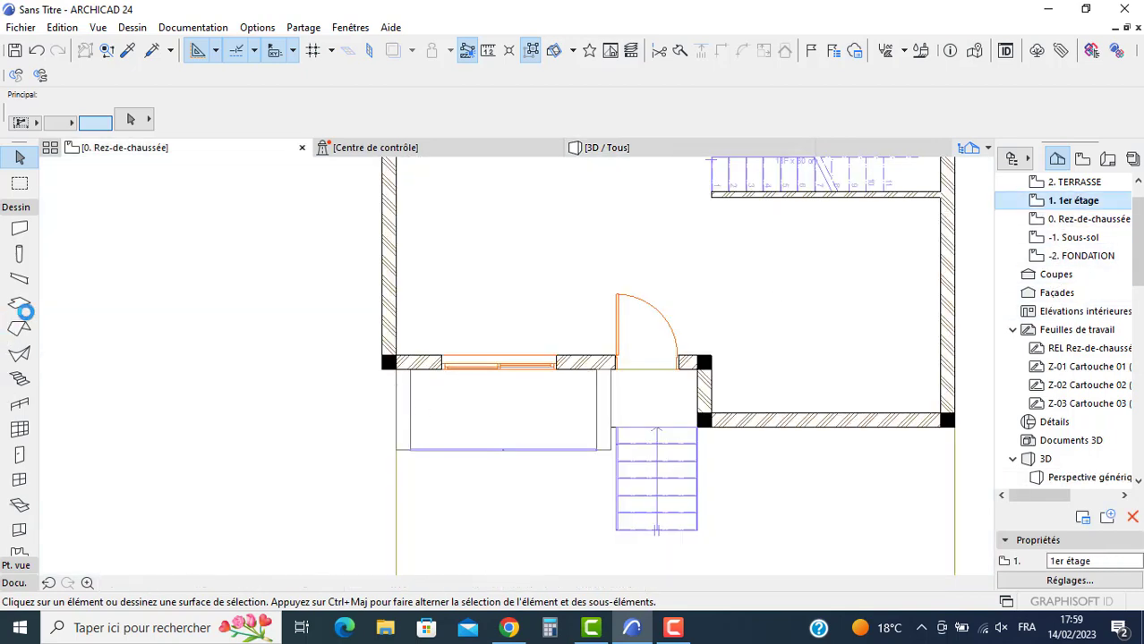
click(20, 303)
key(ctrl+t)
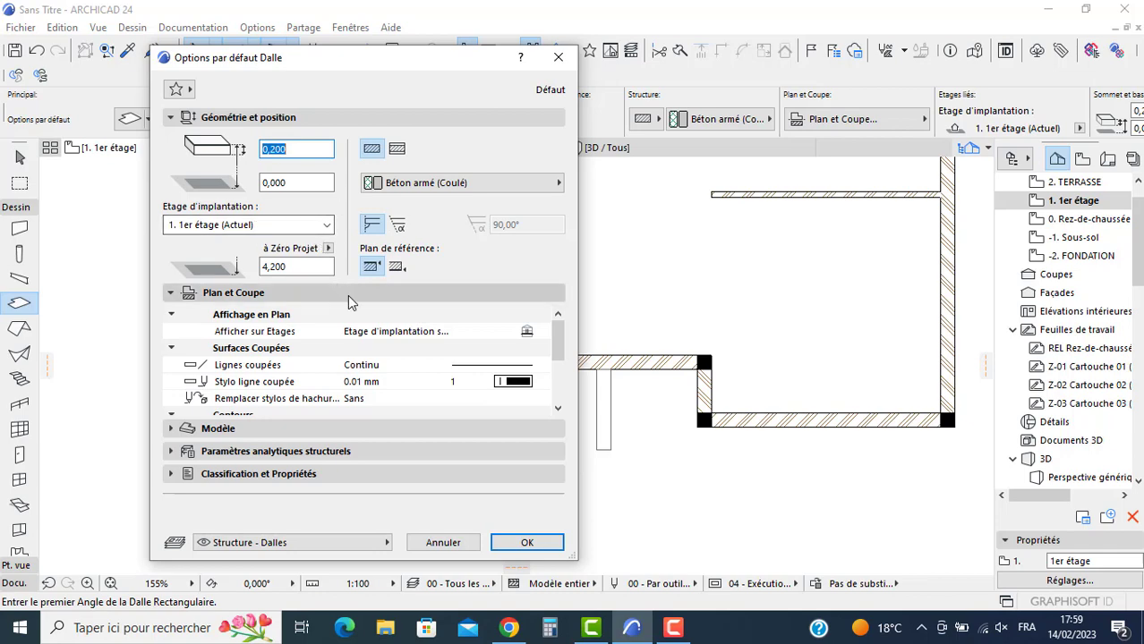
click(518, 547)
scroll(407, 365, down, 4)
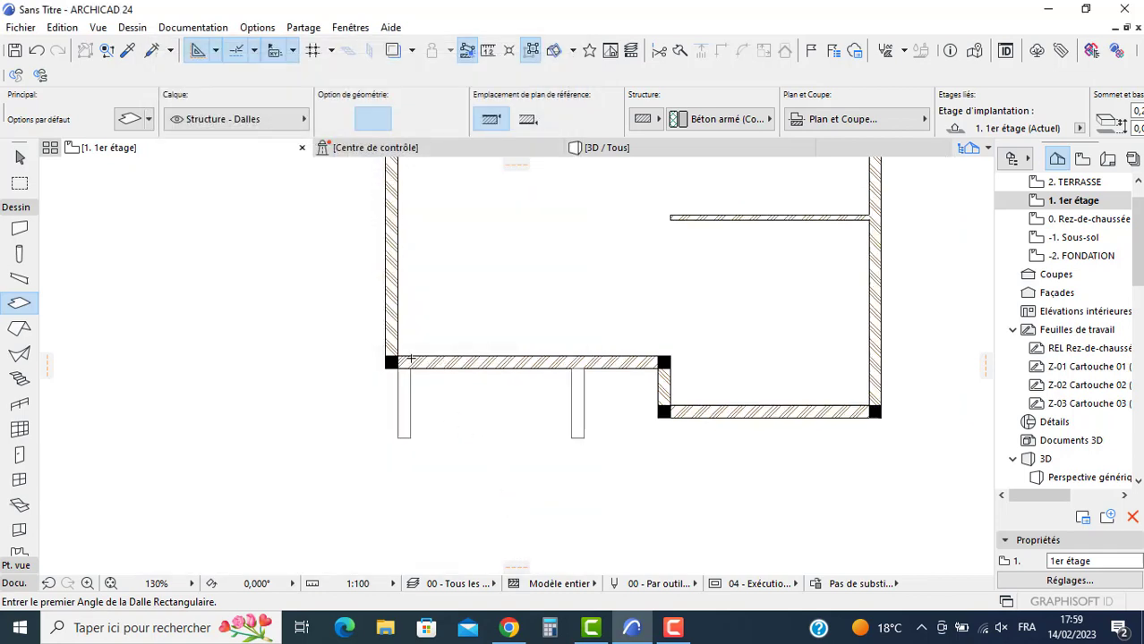
middle_drag(408, 326, 405, 429)
middle_drag(417, 259, 416, 348)
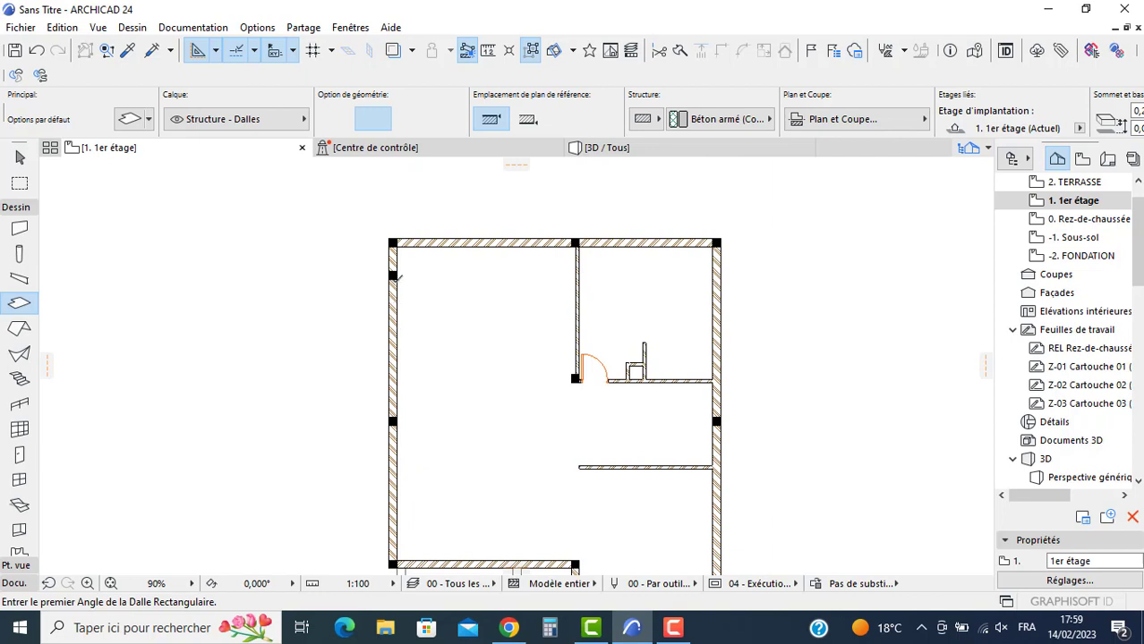
click(391, 240)
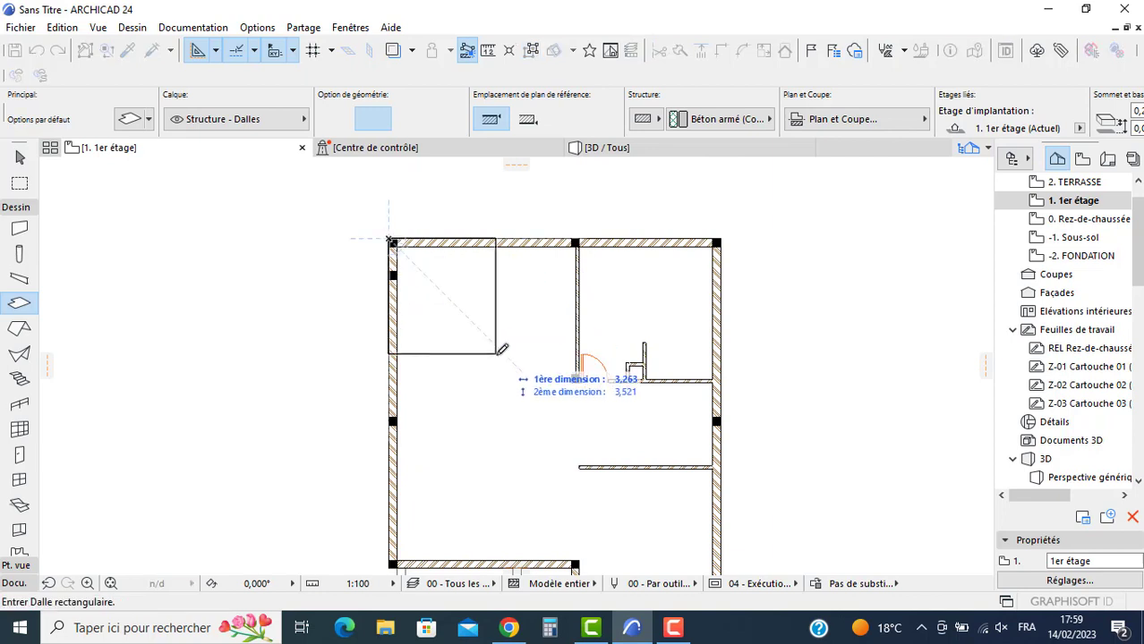
click(679, 518)
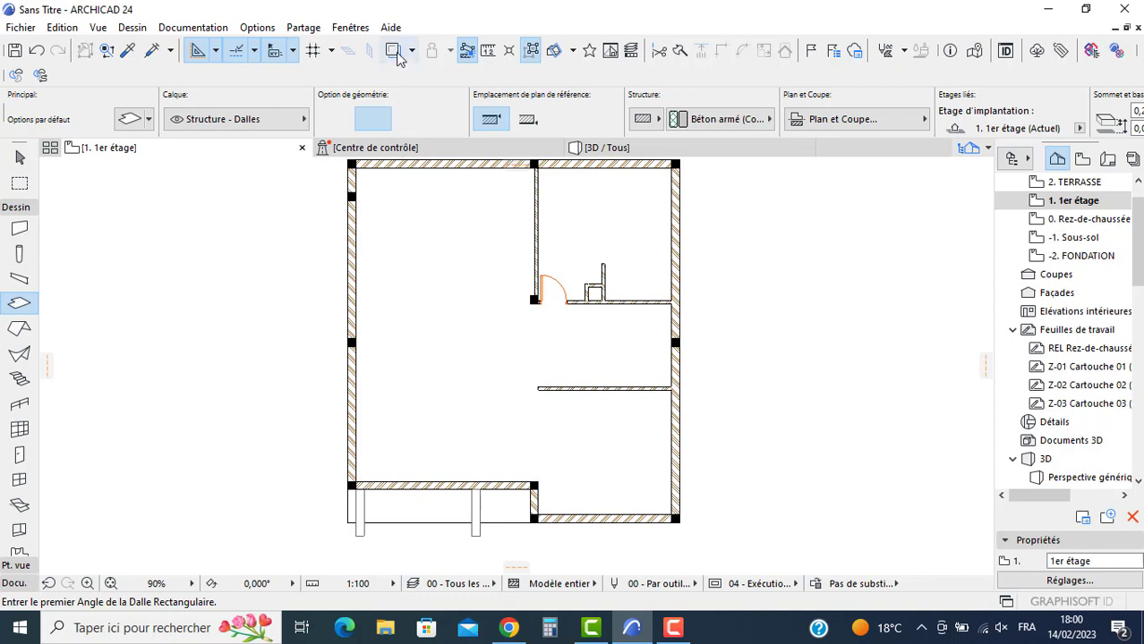
Step: Show the ground floor as trace reference and cut a rectangular stairwell opening in the first-floor slab, from the last riser to the outer wall
key(Escape)
click(473, 343)
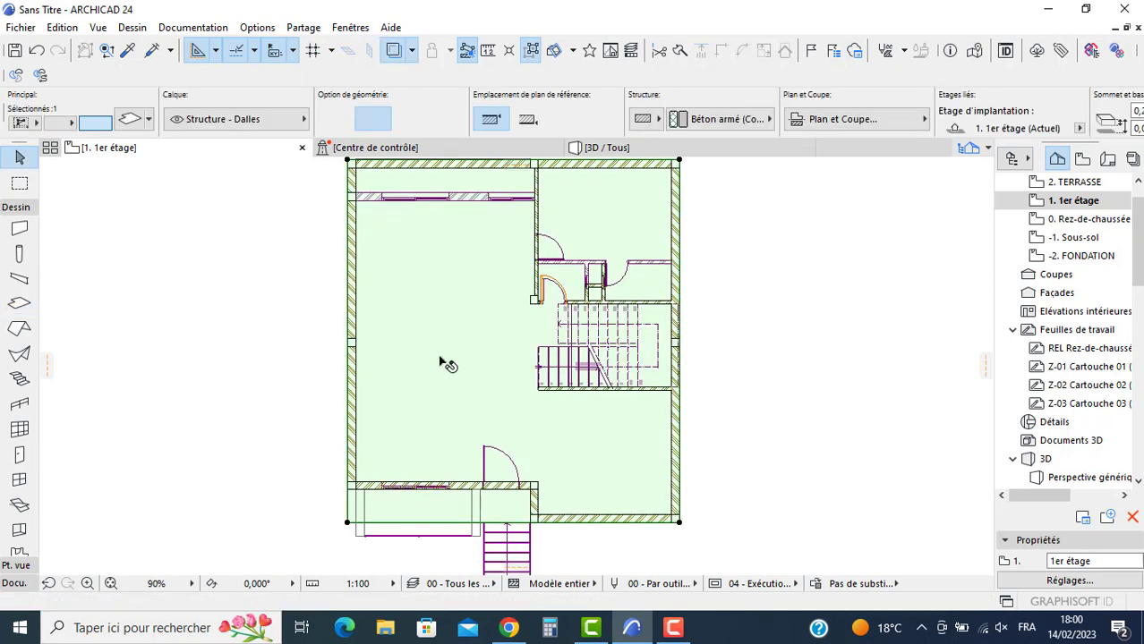
click(348, 523)
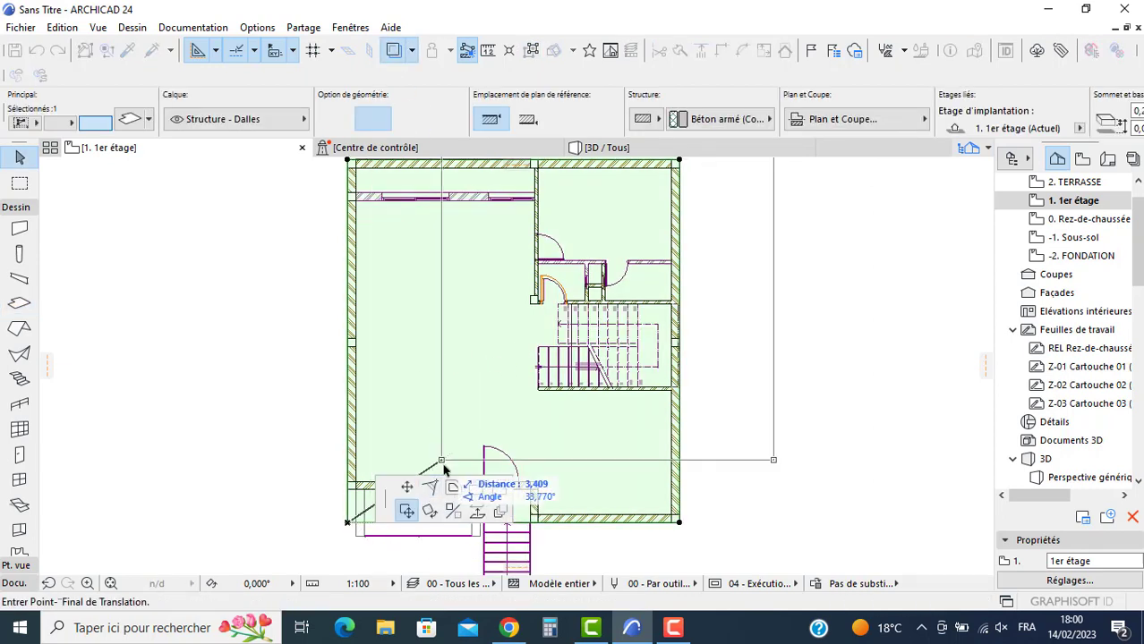
click(498, 491)
scroll(546, 341, up, 5)
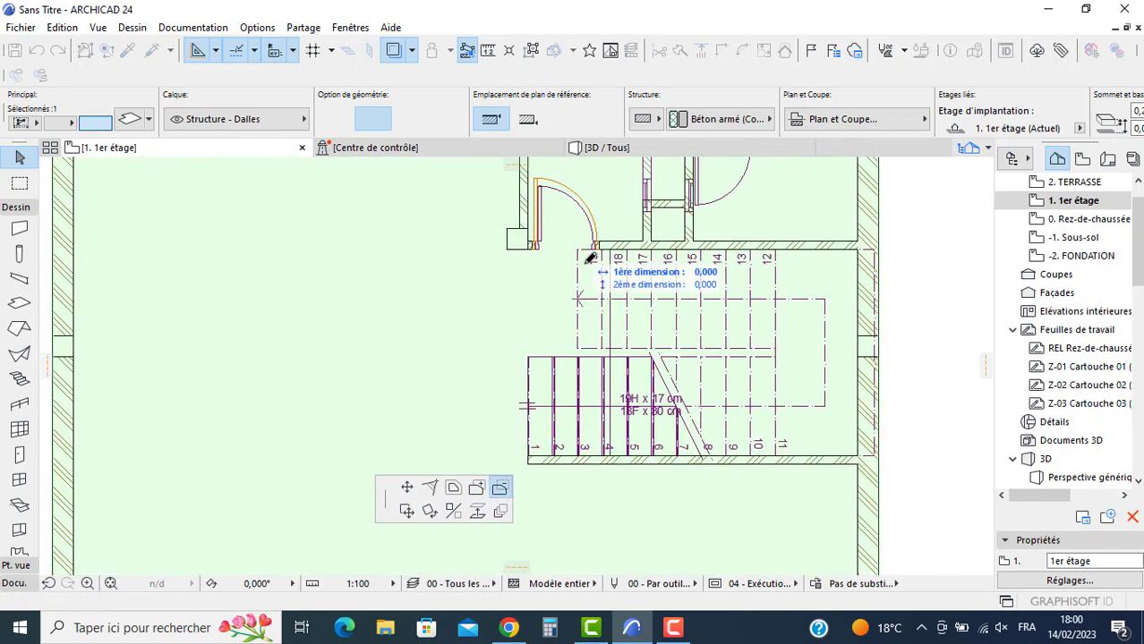
click(577, 249)
click(857, 456)
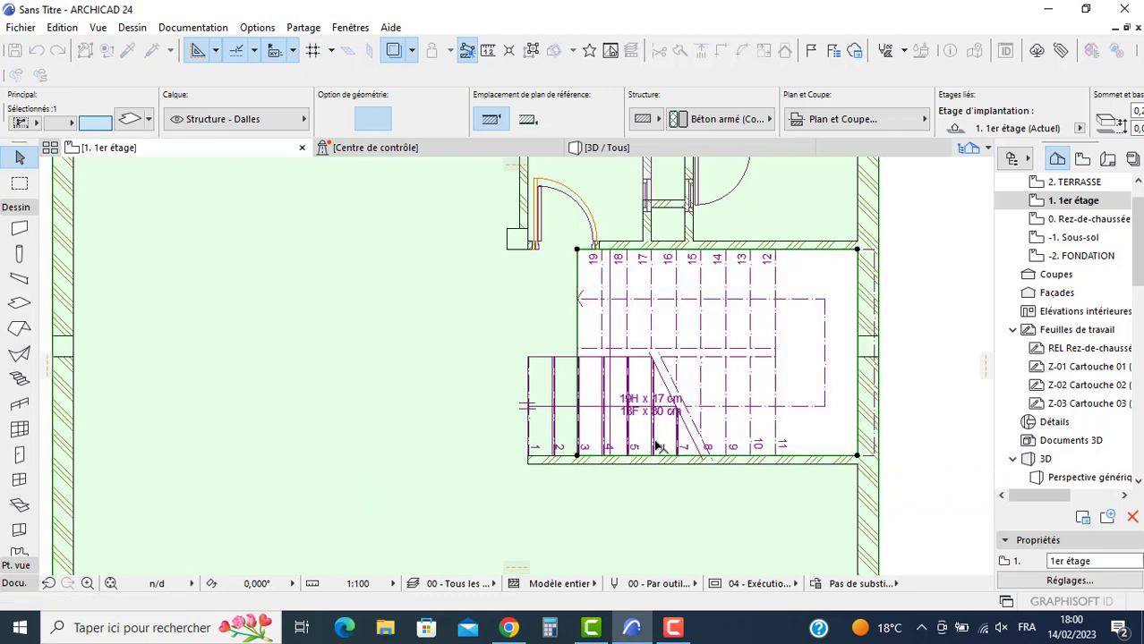
Step: Extend the first-floor slab with a rectangle over the front balcony, from the side wall's outer corner to the recessed facade wall
scroll(615, 440, down, 3)
middle_drag(620, 350, 689, 263)
middle_drag(510, 467, 511, 342)
key(Escape)
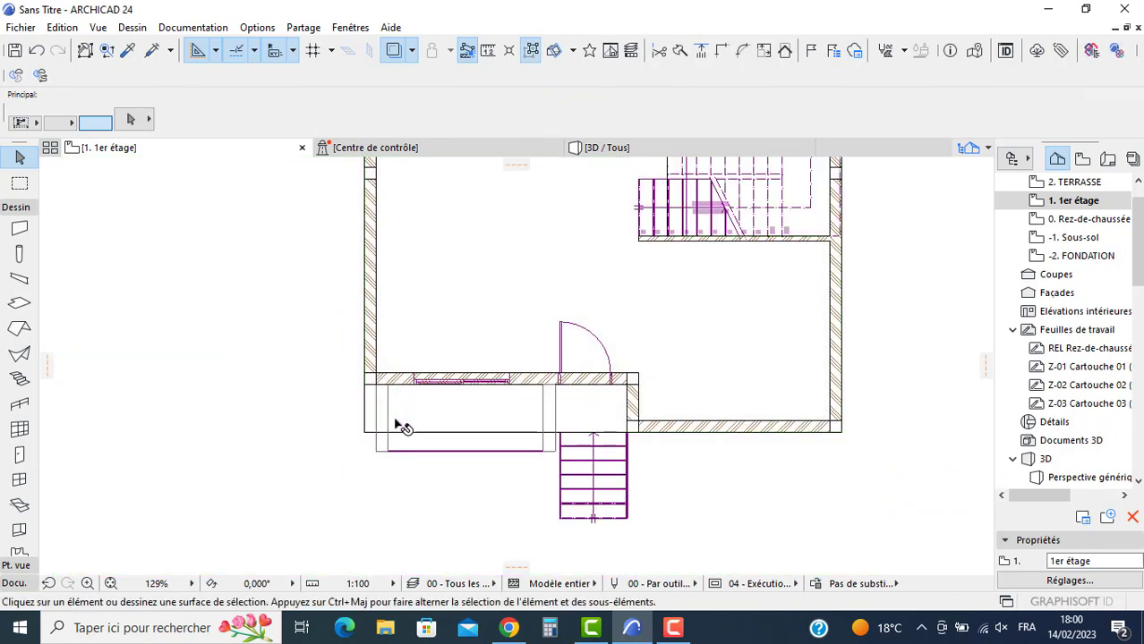
click(376, 434)
click(383, 435)
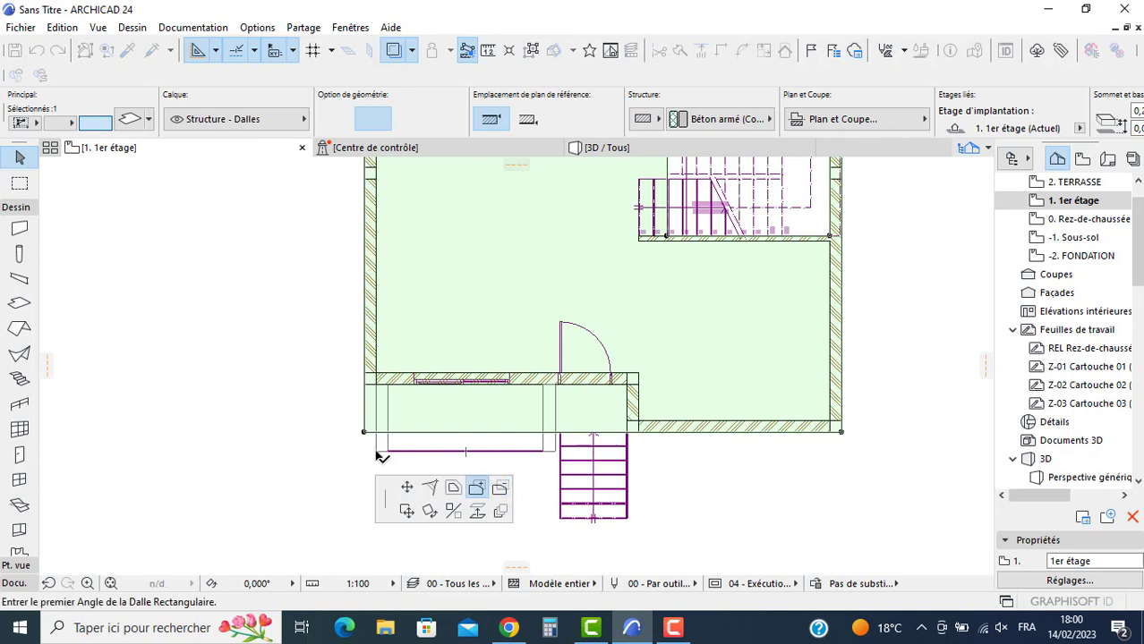
click(376, 451)
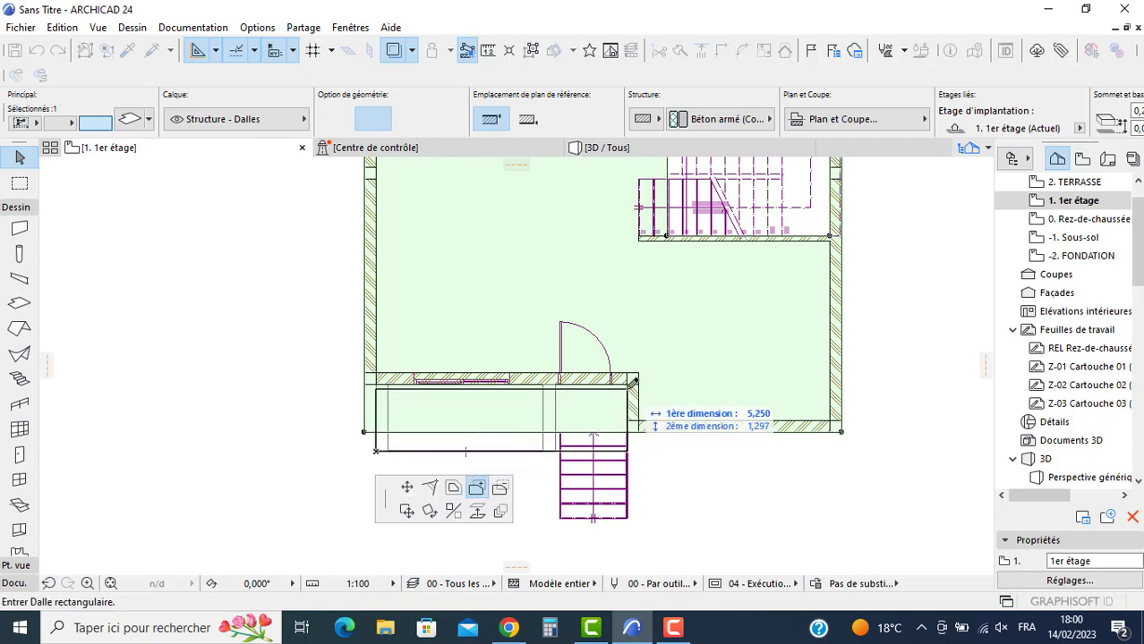
click(632, 383)
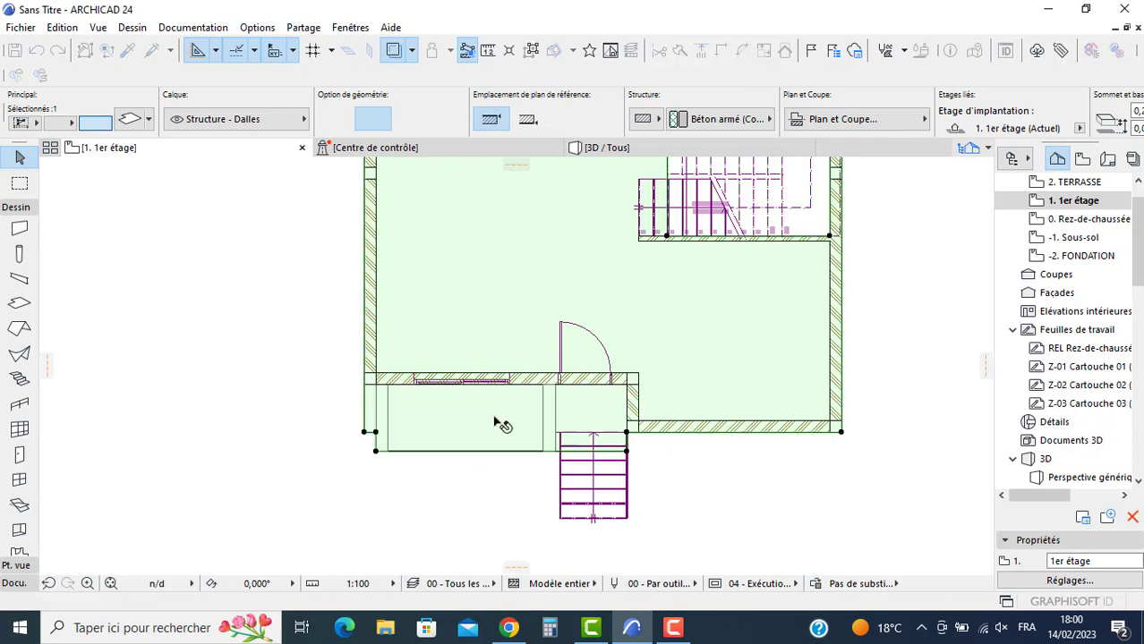
key(Escape)
Step: Dismiss the HP update window and subtract the narrow slab strip projecting beyond the balcony's outer side wall
click(367, 432)
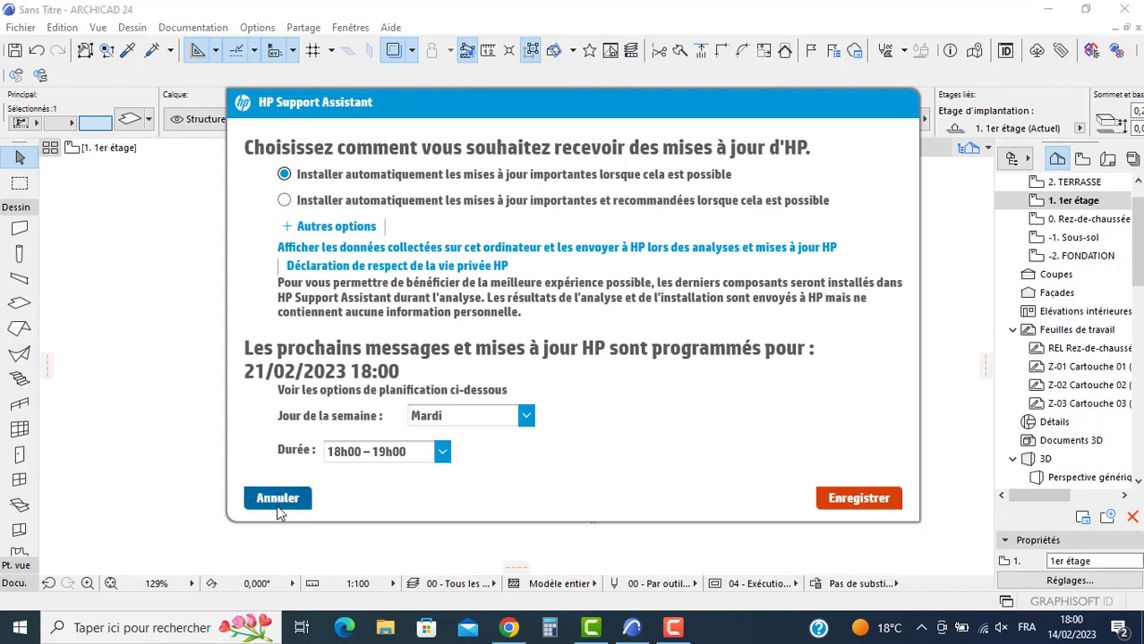
click(277, 501)
scroll(393, 436, up, 5)
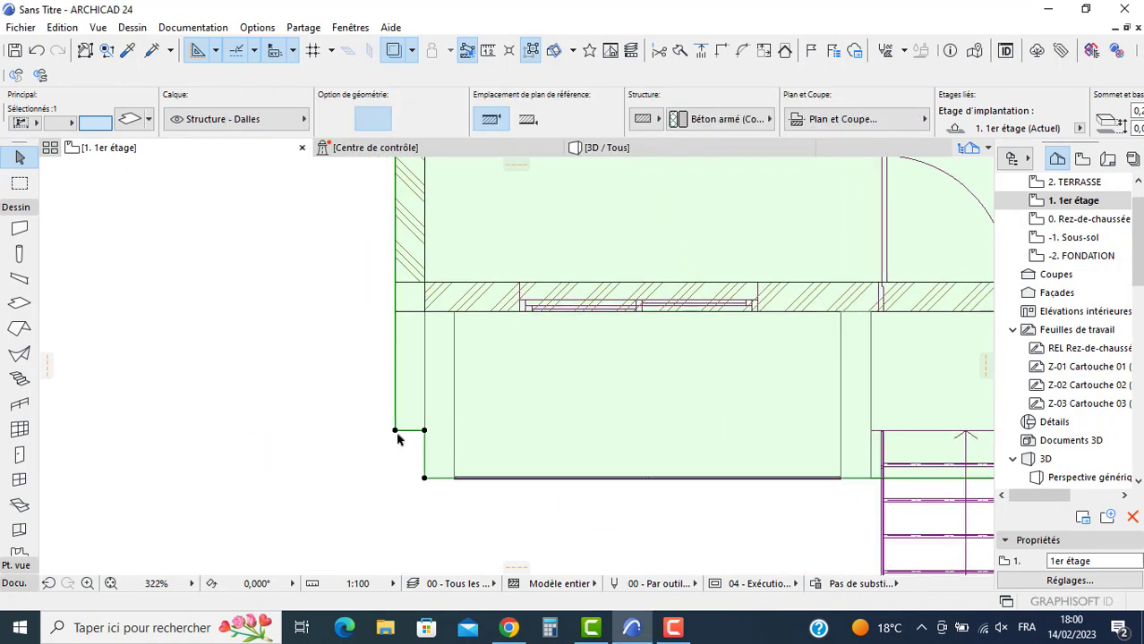
click(396, 432)
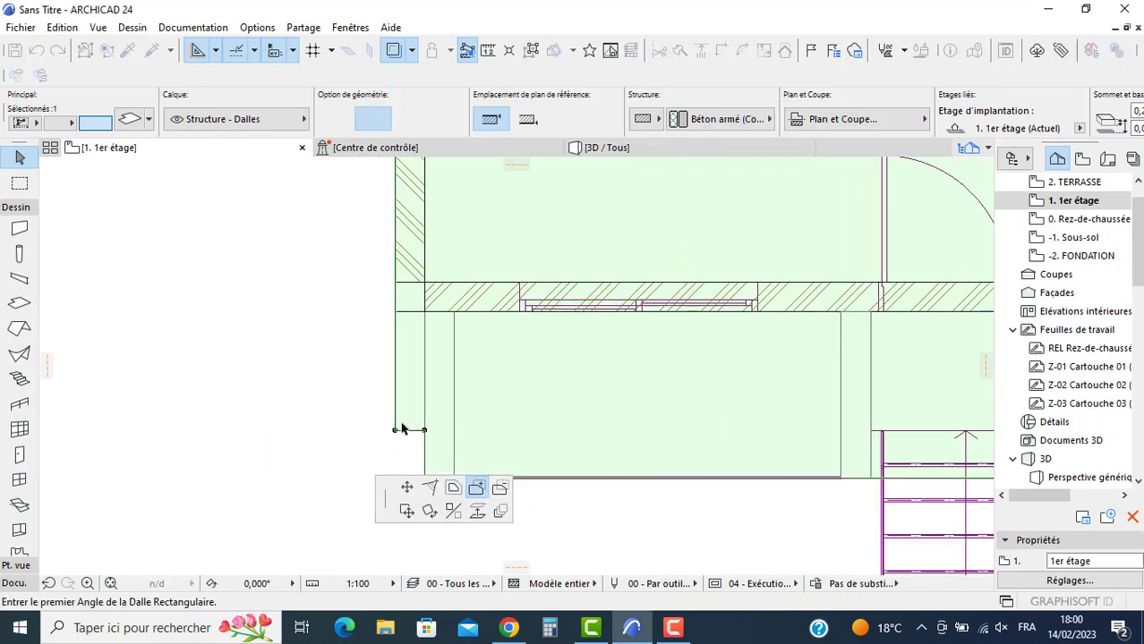
click(500, 488)
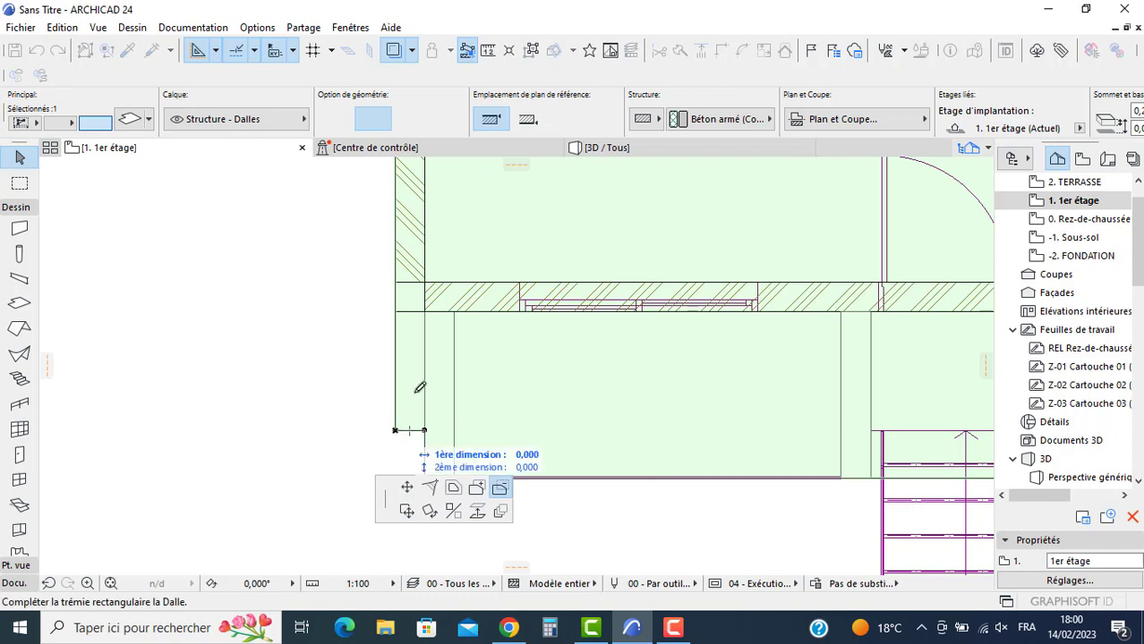
click(394, 312)
click(372, 315)
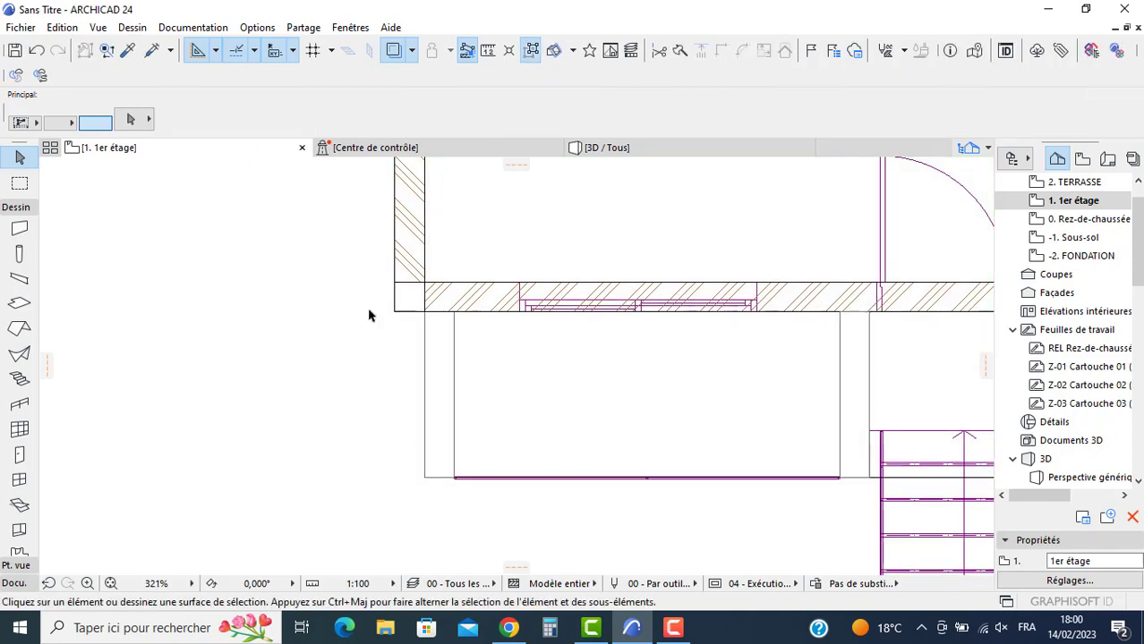
Step: In the 3D view, select all columns of the house and set their overridden surfaces to Enduit - Blanc nature
scroll(542, 360, down, 5)
key(F3)
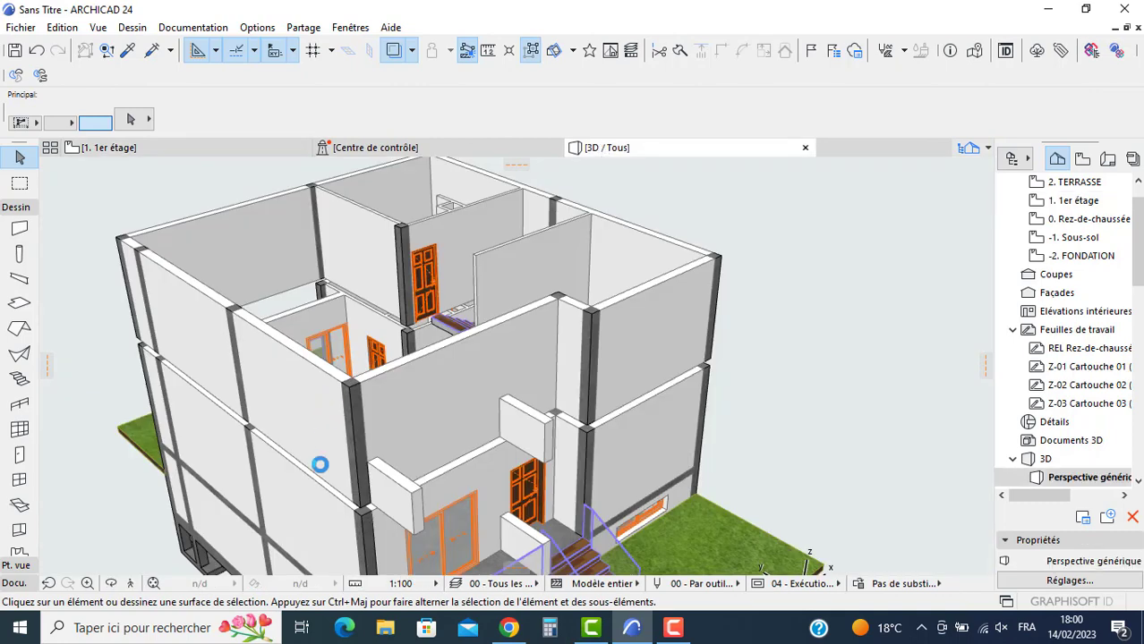
middle_drag(264, 469, 445, 306)
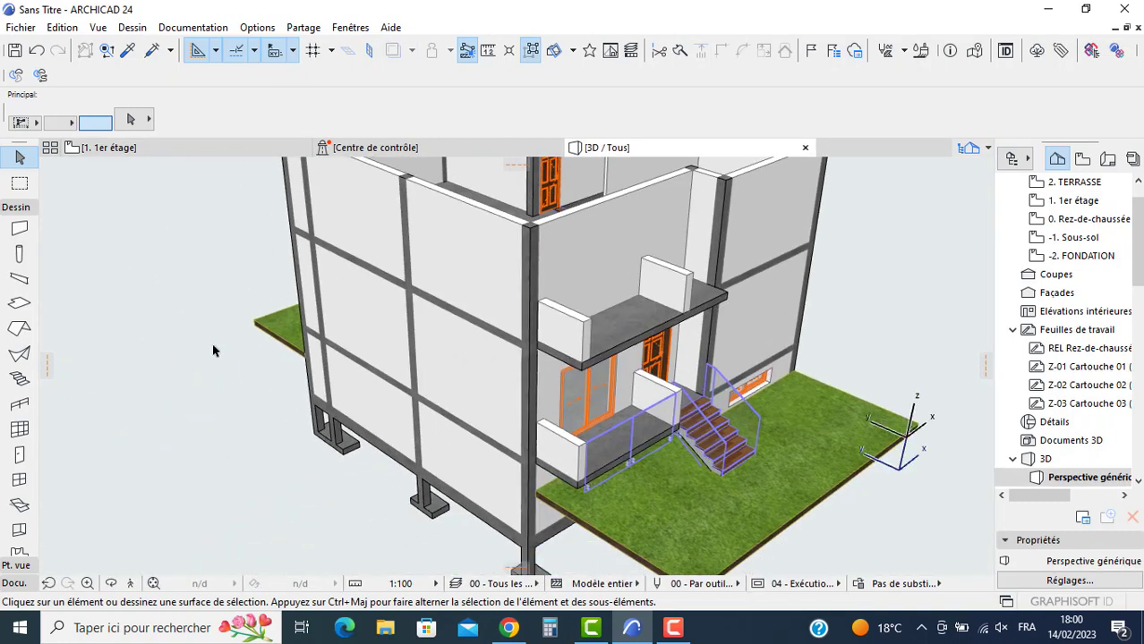
double_click(21, 255)
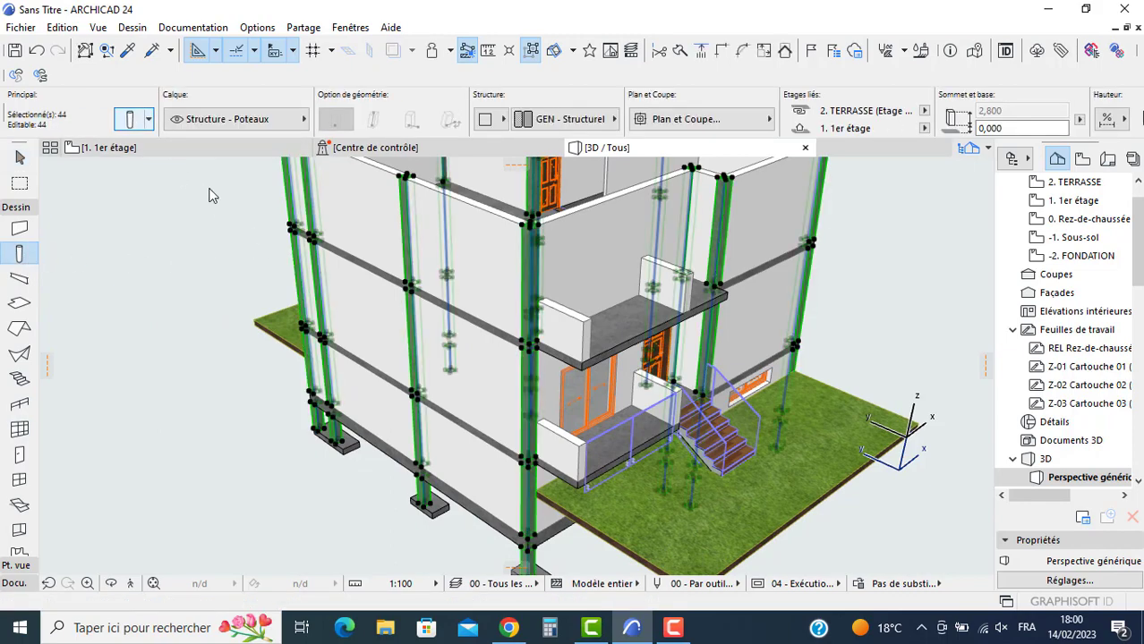
key(ctrl+t)
click(318, 102)
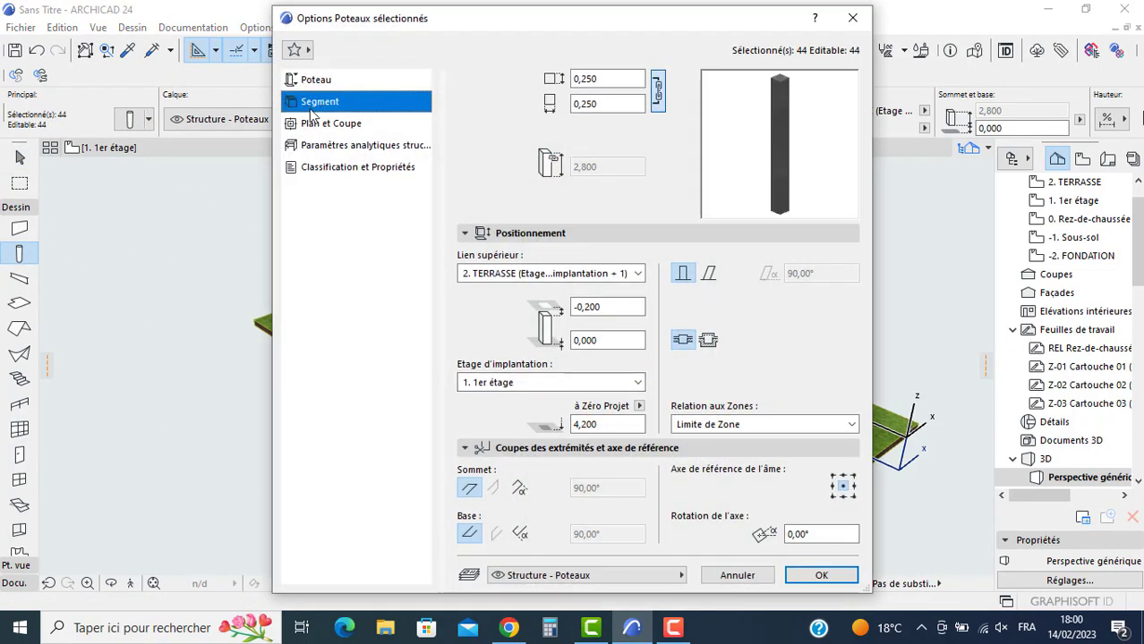
click(543, 448)
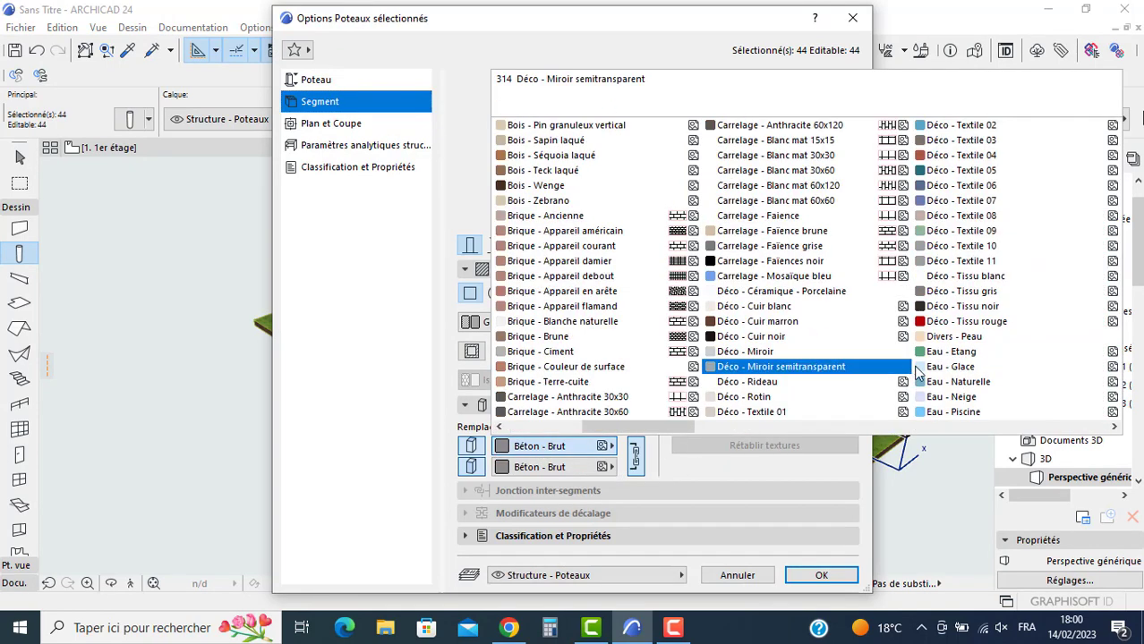
scroll(926, 374, down, 1)
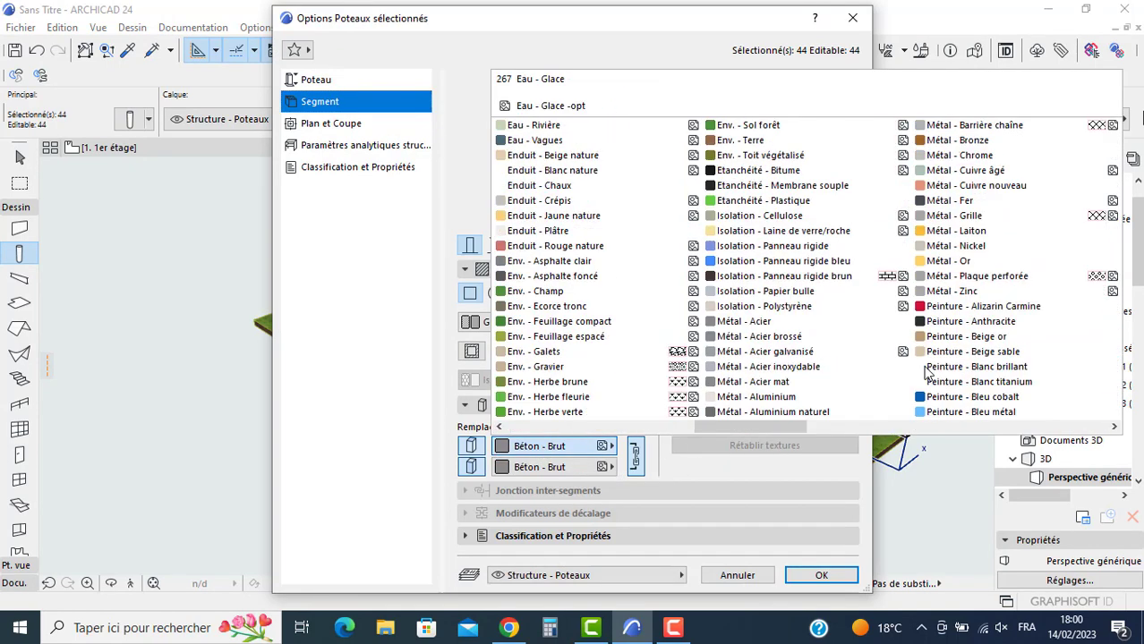
click(581, 173)
click(790, 581)
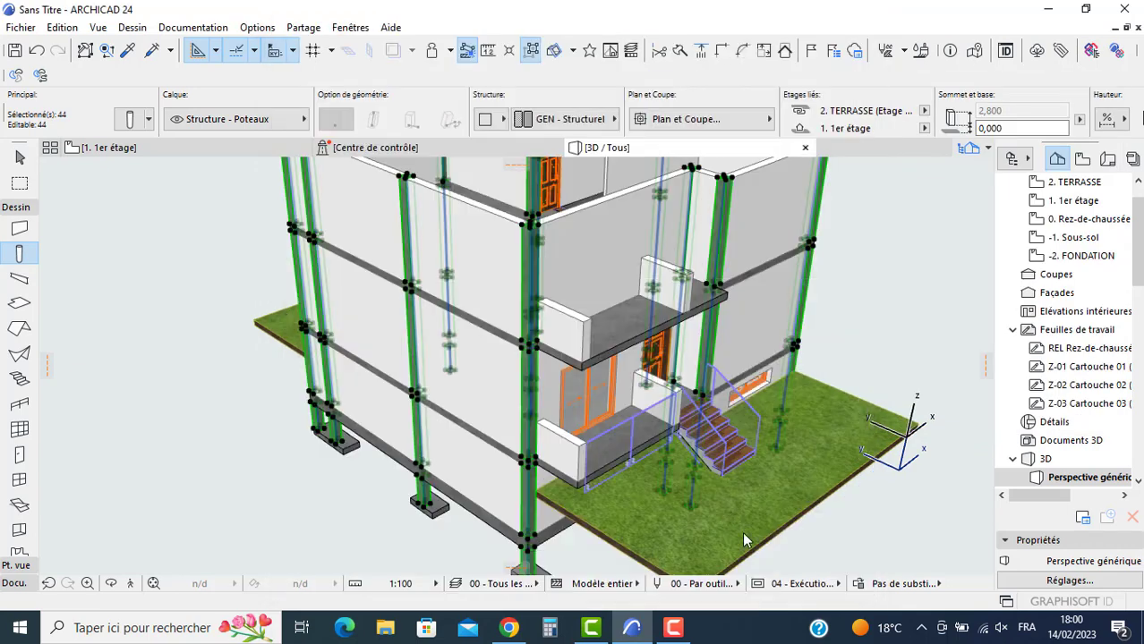
key(Escape)
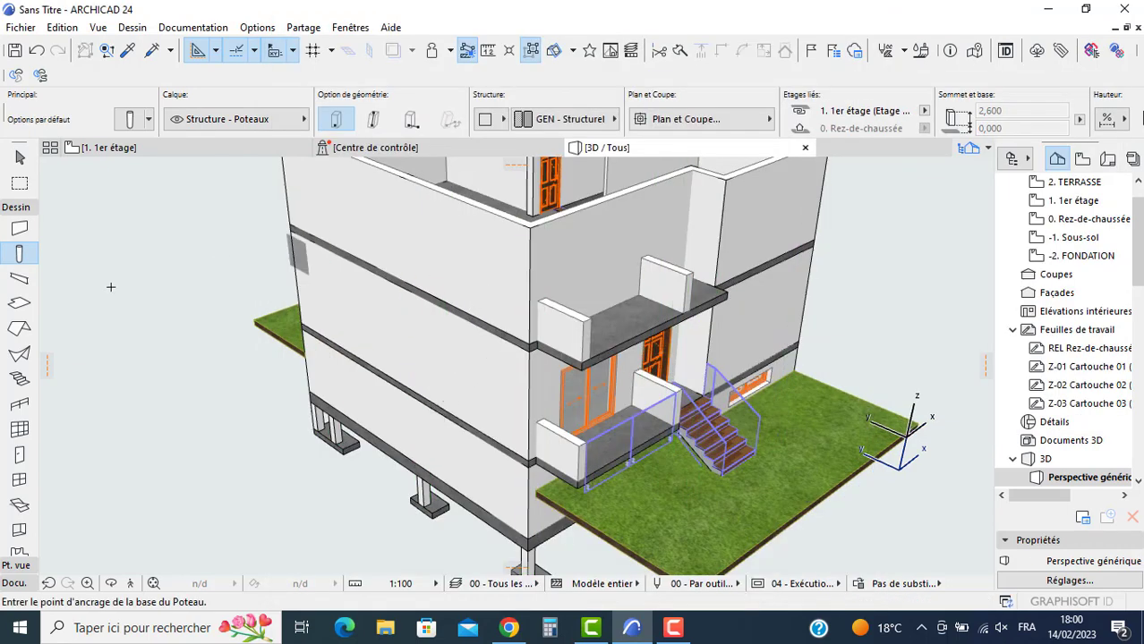
Step: Select all slabs of the house and open their settings
click(19, 305)
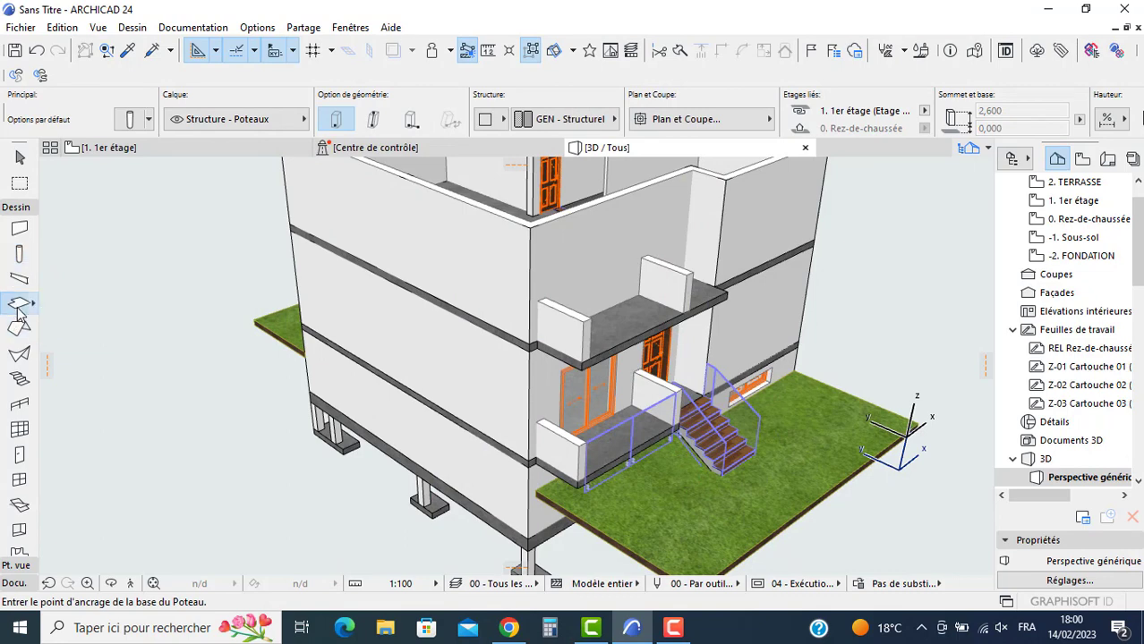
key(ctrl+a)
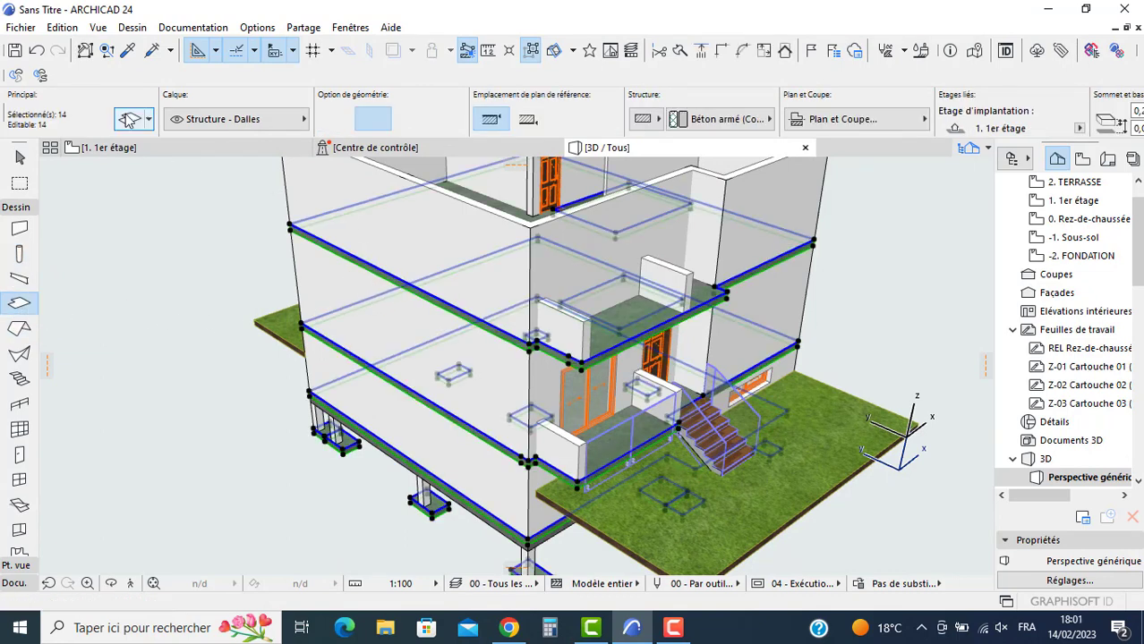
key(ctrl+t)
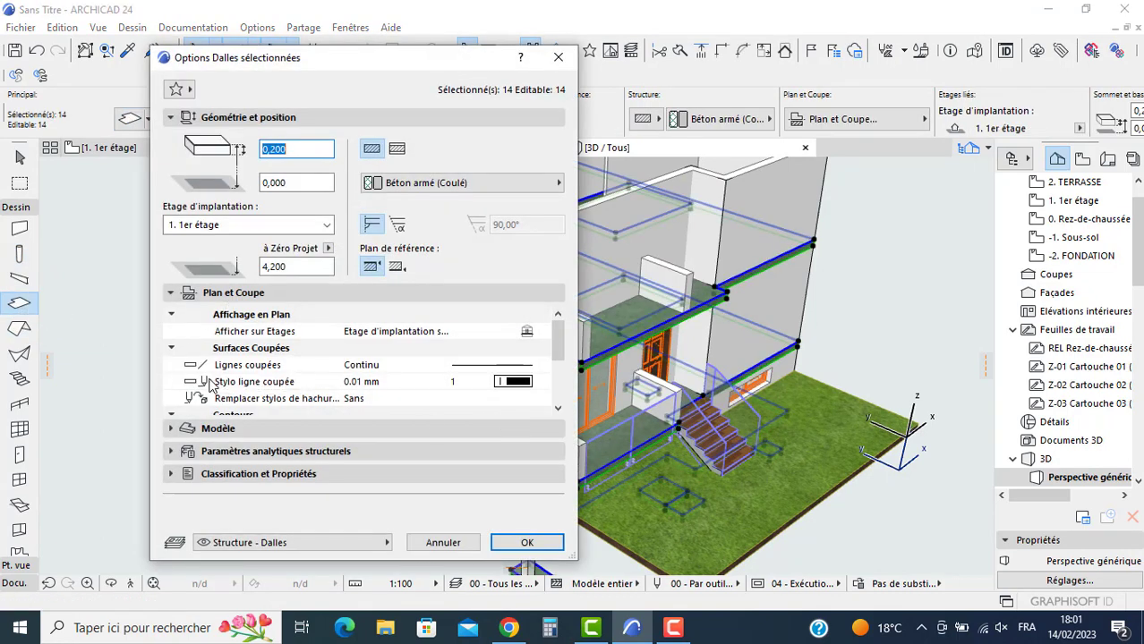
Step: Override the side surface of the 14 selected slabs with Enduit - Blanc nature and apply the change
click(170, 429)
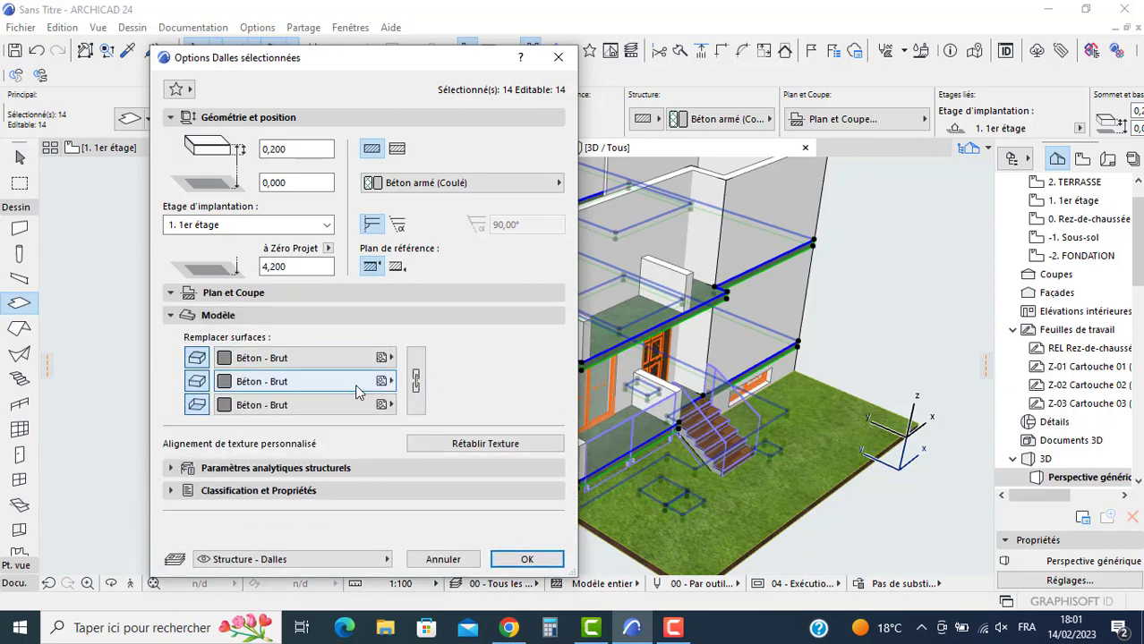
click(234, 381)
click(243, 383)
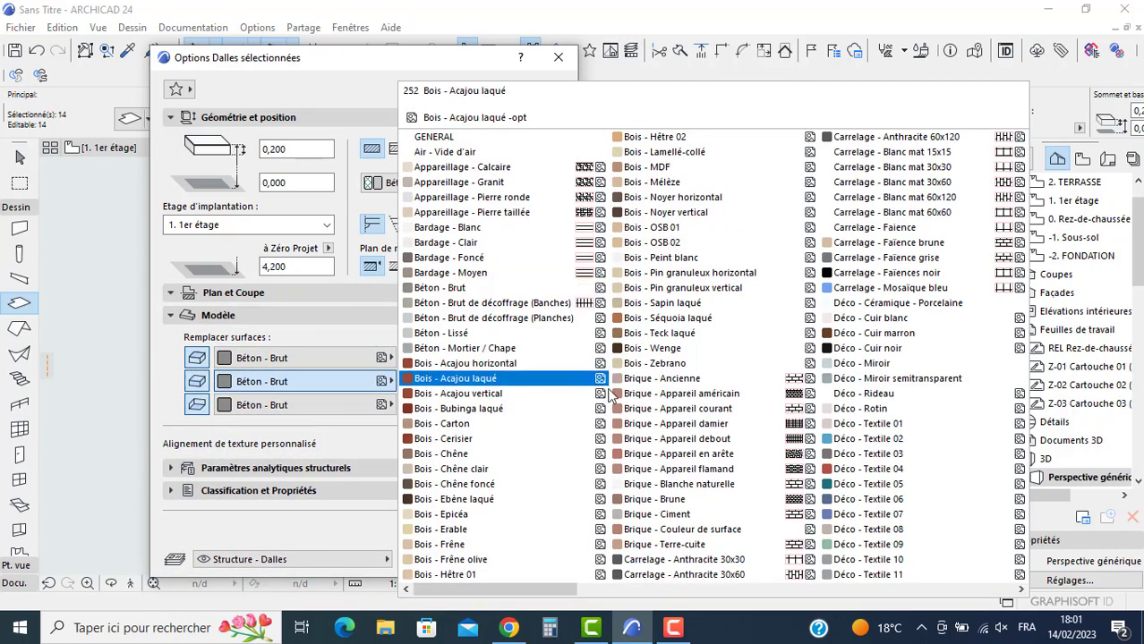
scroll(667, 396, down, 1)
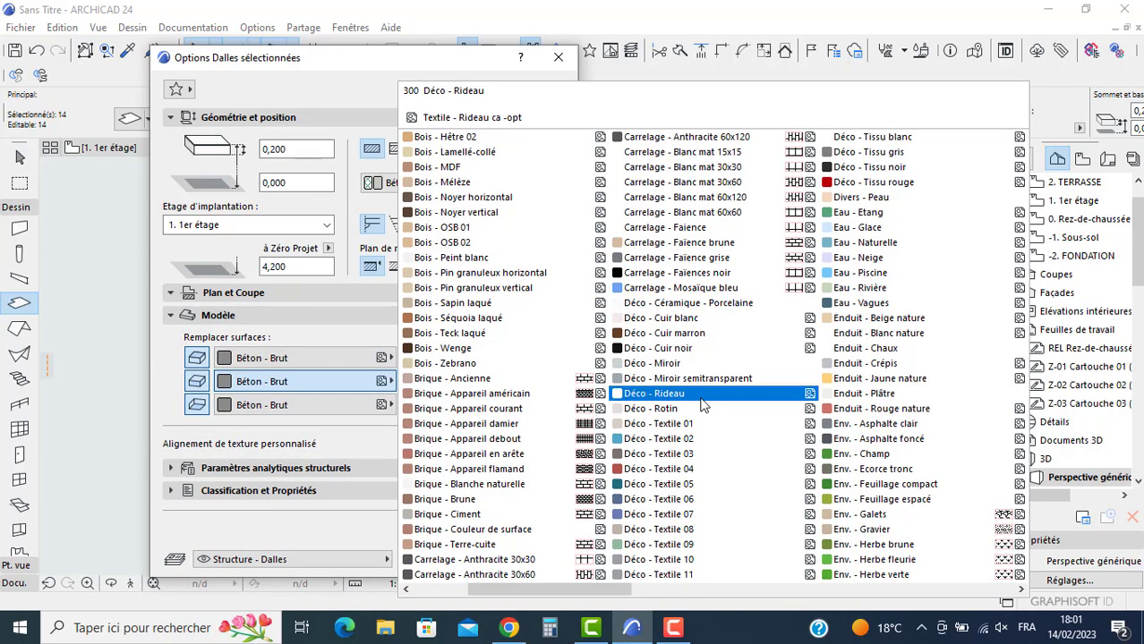
click(866, 333)
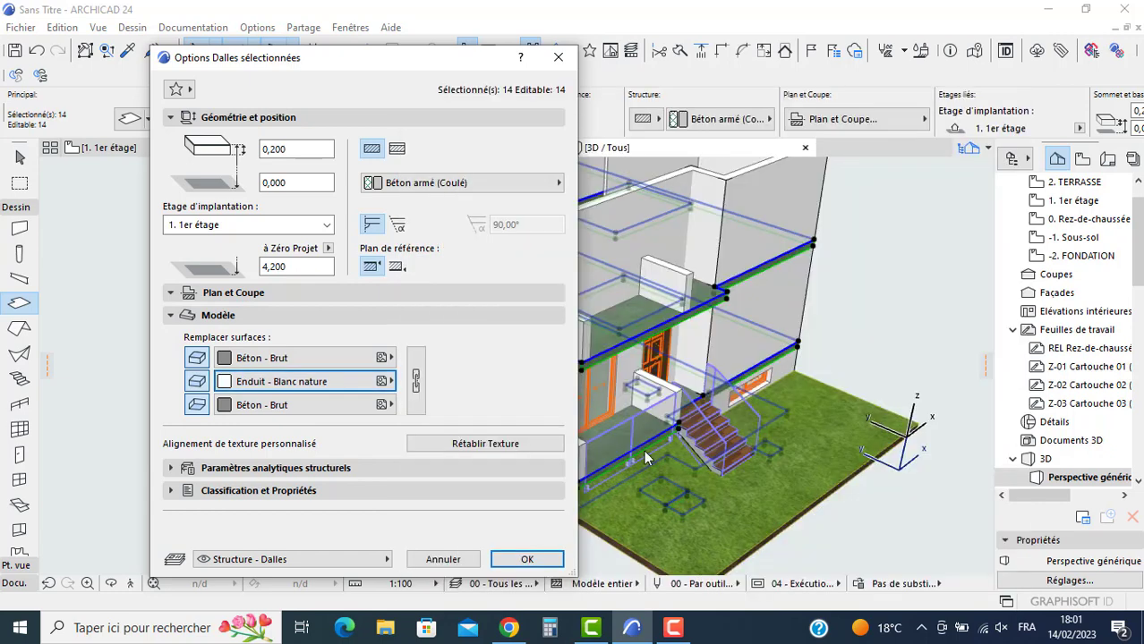
click(519, 559)
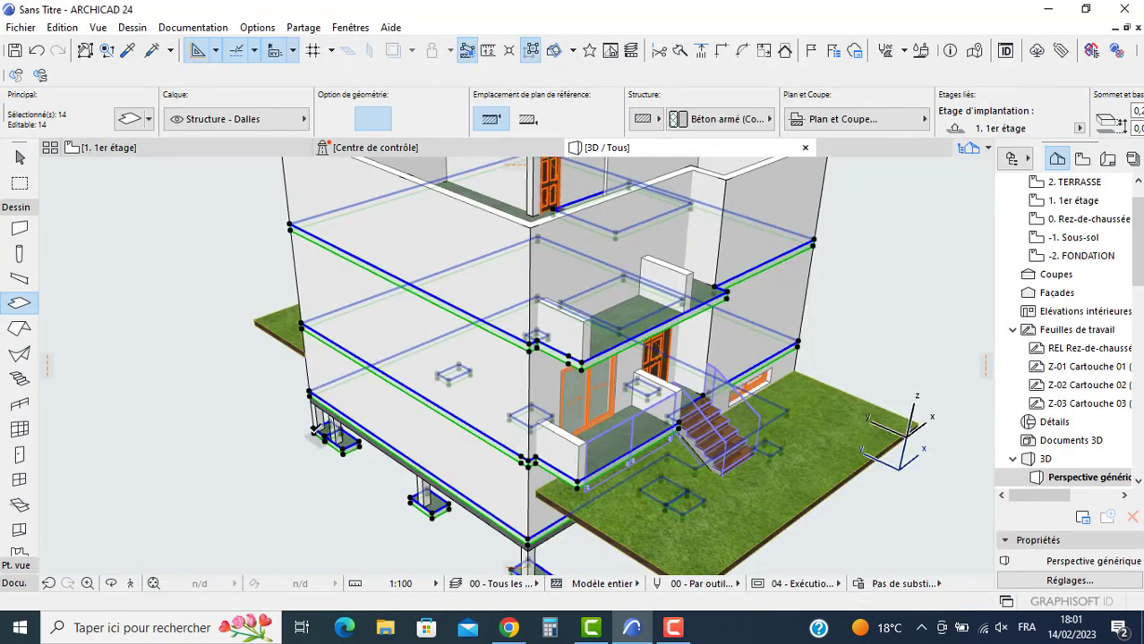
key(Escape)
Step: Examine the building in 3D from the entrance facade, the opposite facade and above the upper-floor rooms
scroll(315, 430, down, 1)
shift+middle_drag(782, 398, 471, 377)
shift+middle_drag(566, 366, 516, 418)
key(Escape)
click(608, 305)
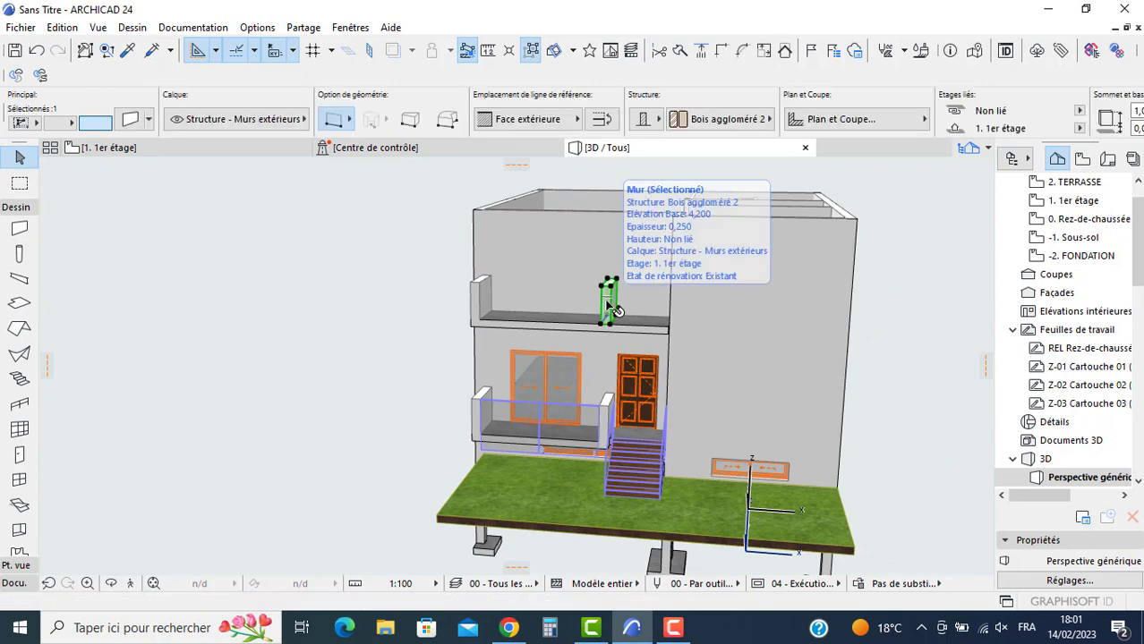
key(Escape)
shift+middle_drag(426, 346, 636, 397)
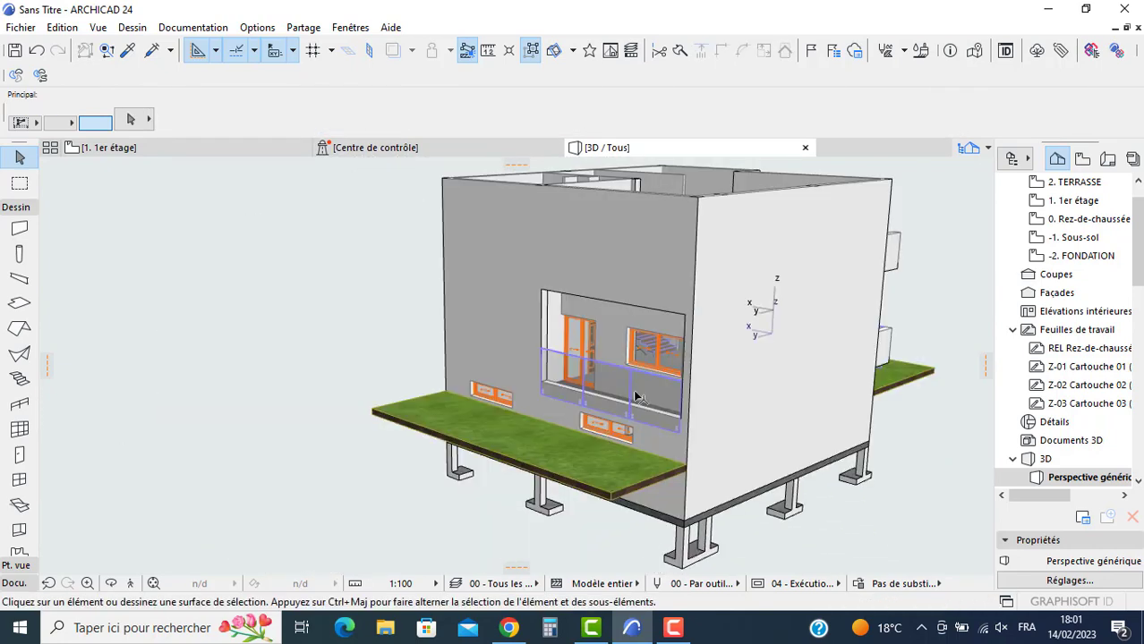
scroll(626, 254, up, 4)
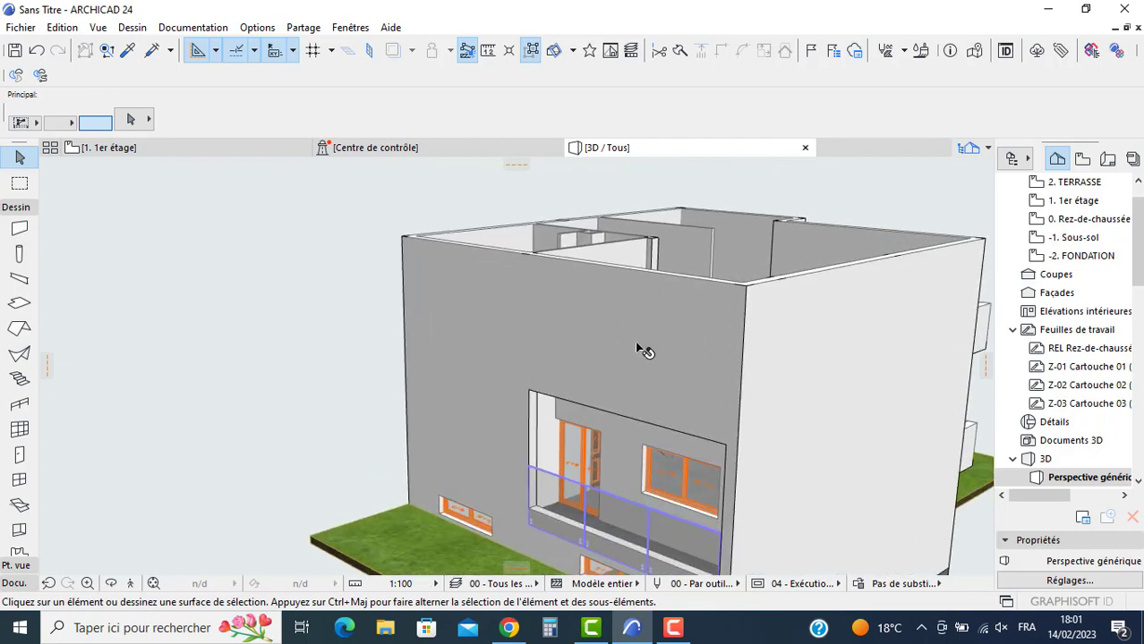
shift+middle_drag(704, 360, 300, 381)
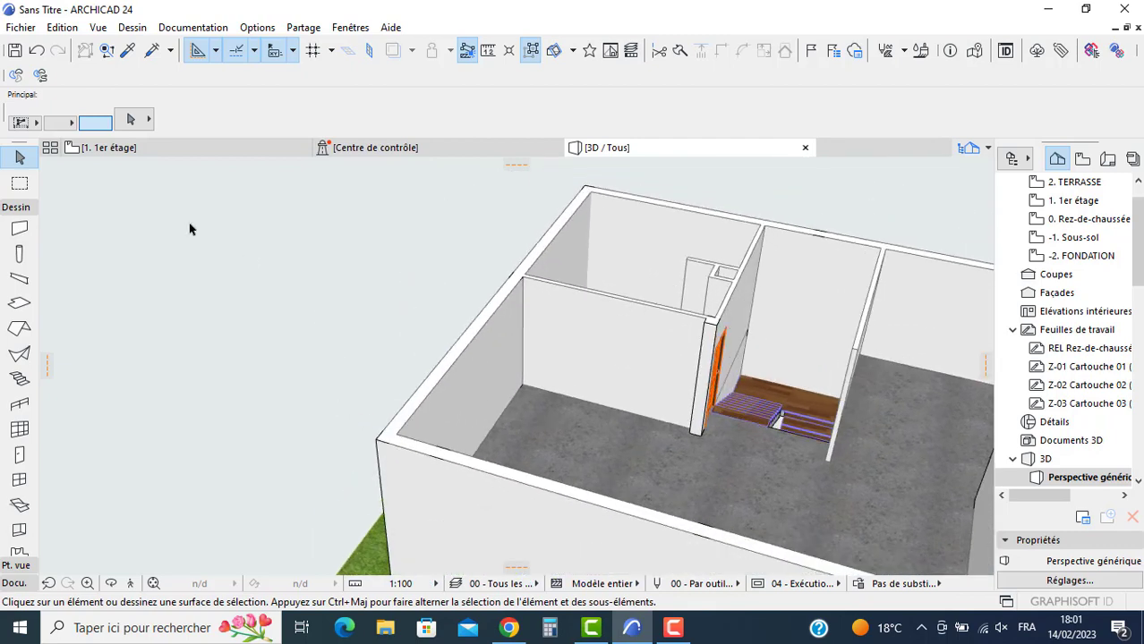
Step: Show the -1. Sous-sol floor plan and turn off its trace reference
click(162, 149)
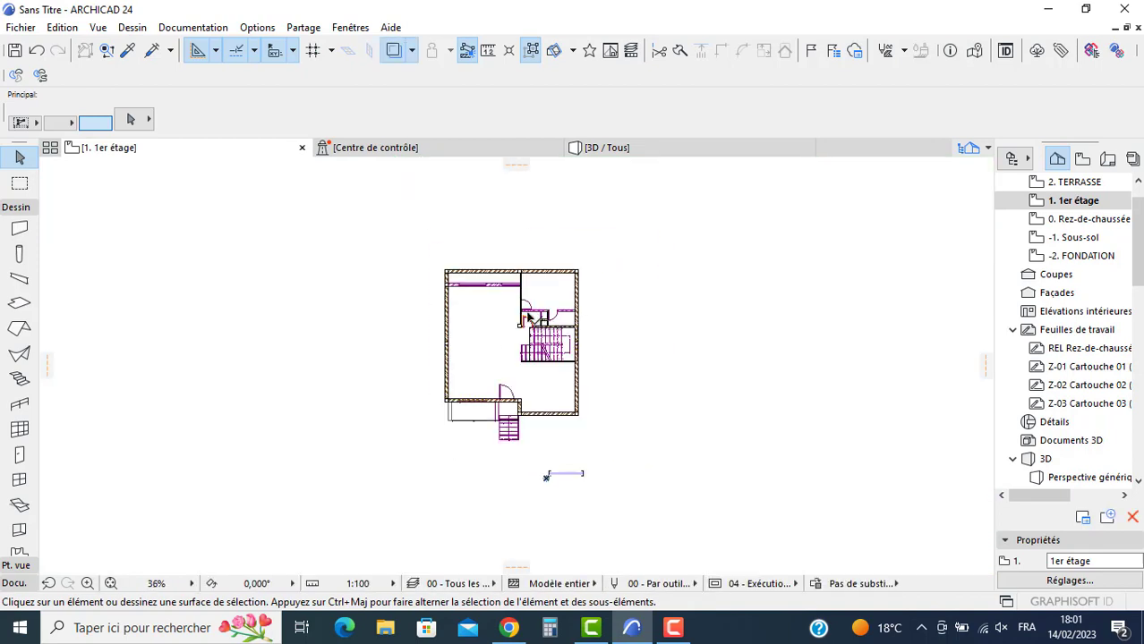
scroll(501, 315, up, 2)
click(1078, 223)
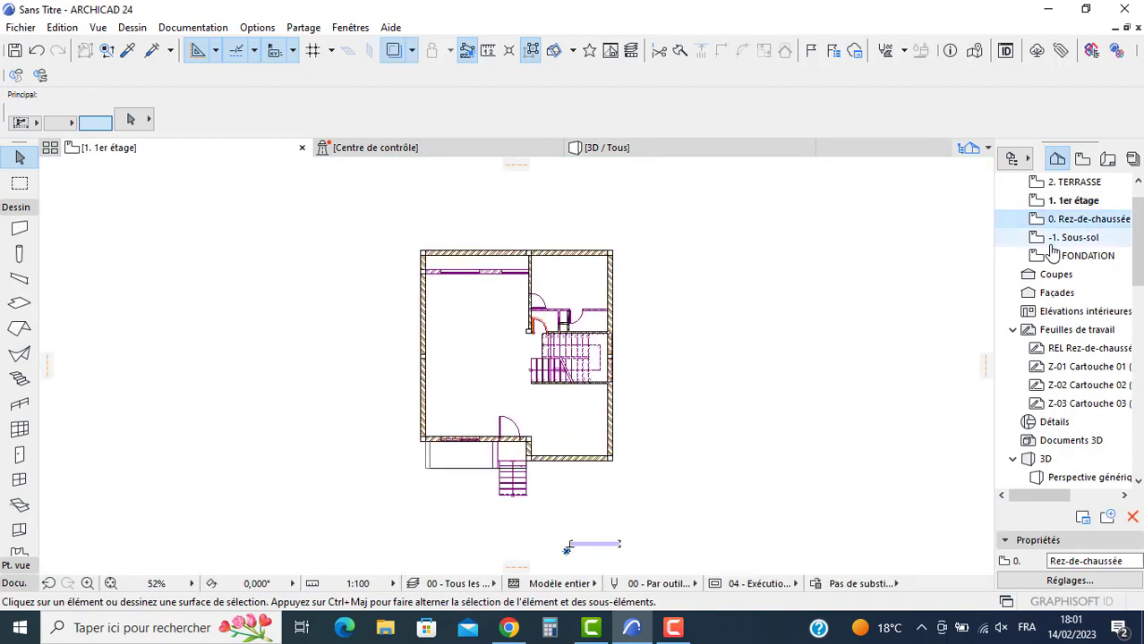
click(1061, 239)
middle_drag(499, 381, 458, 317)
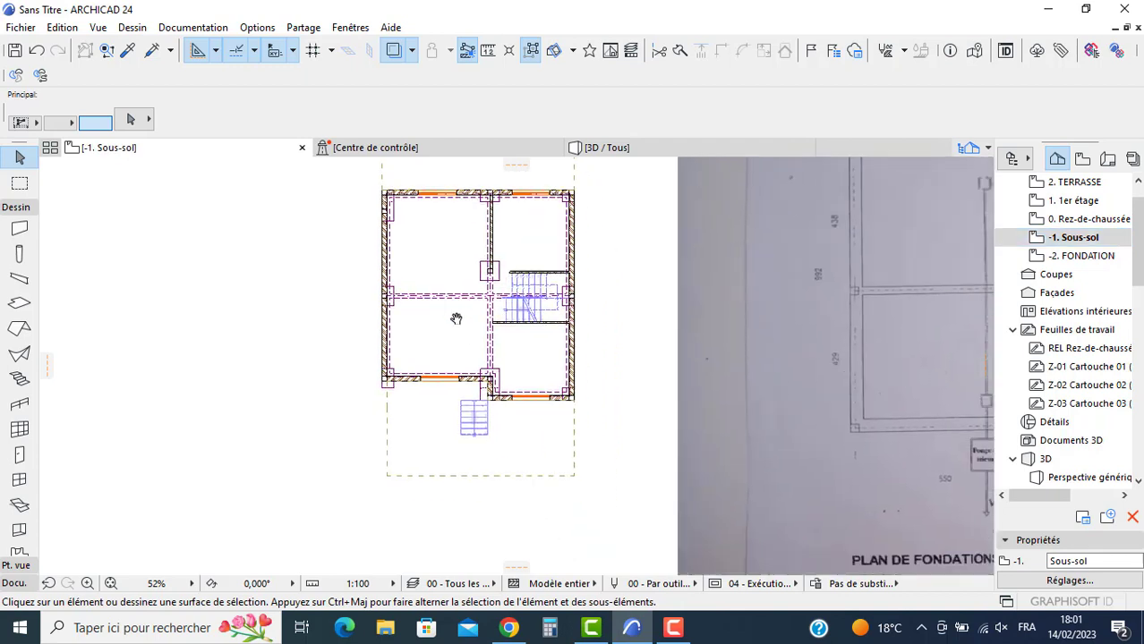
click(399, 53)
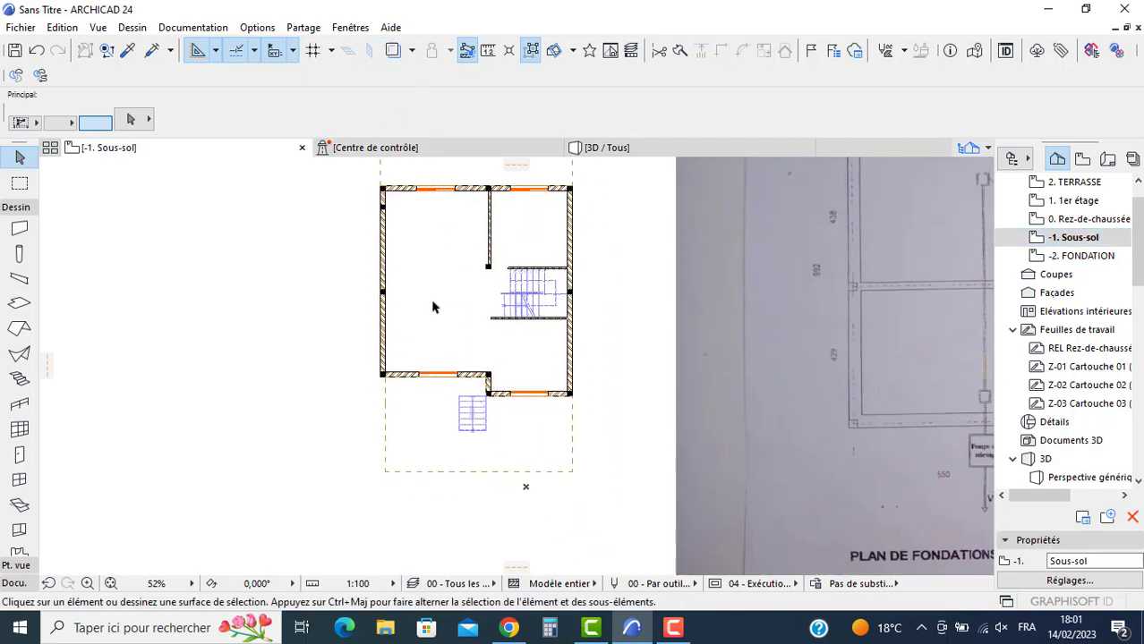
Step: Select all basement walls and set up automatic exterior dimensioning with overall, external geometry, structure and opening dimensions
click(19, 229)
key(ctrl+a)
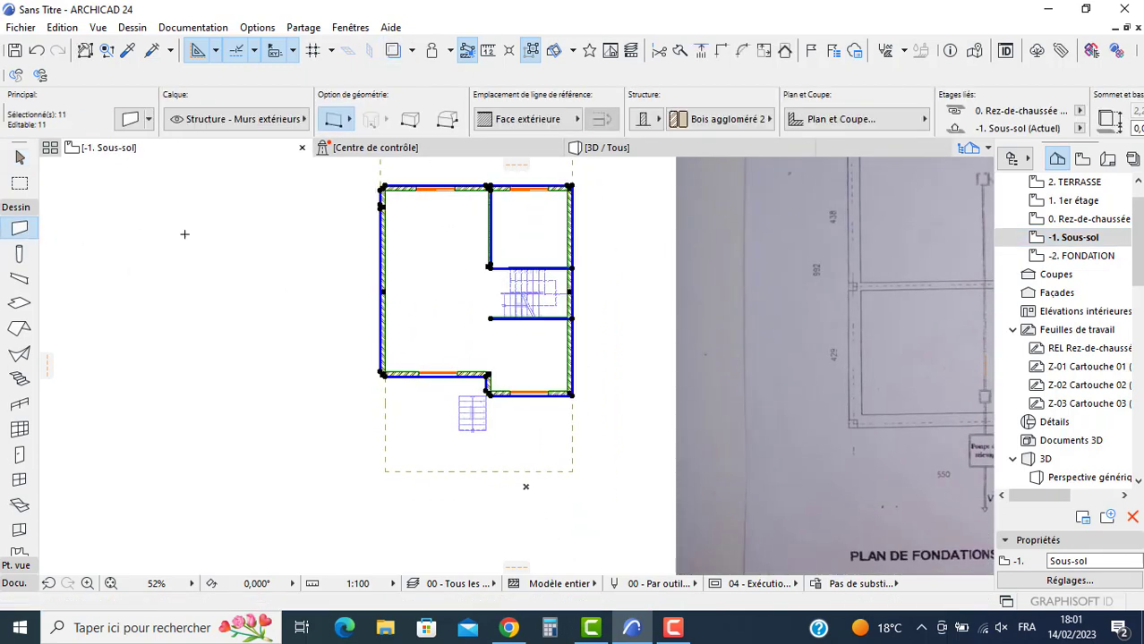
click(212, 33)
mouse_move(424, 313)
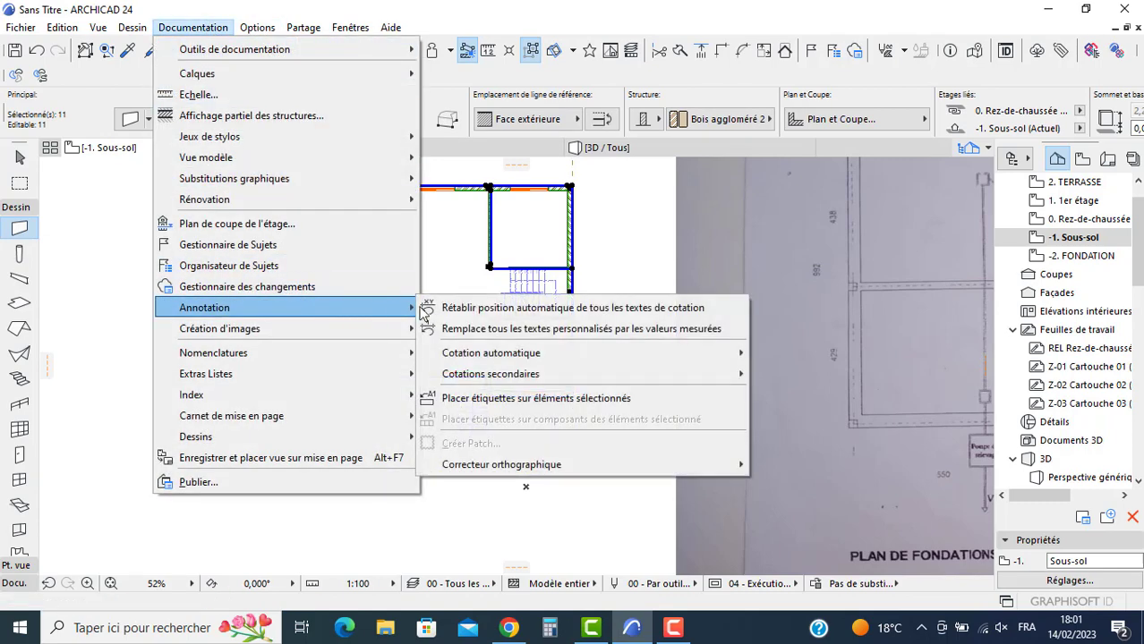
mouse_move(677, 357)
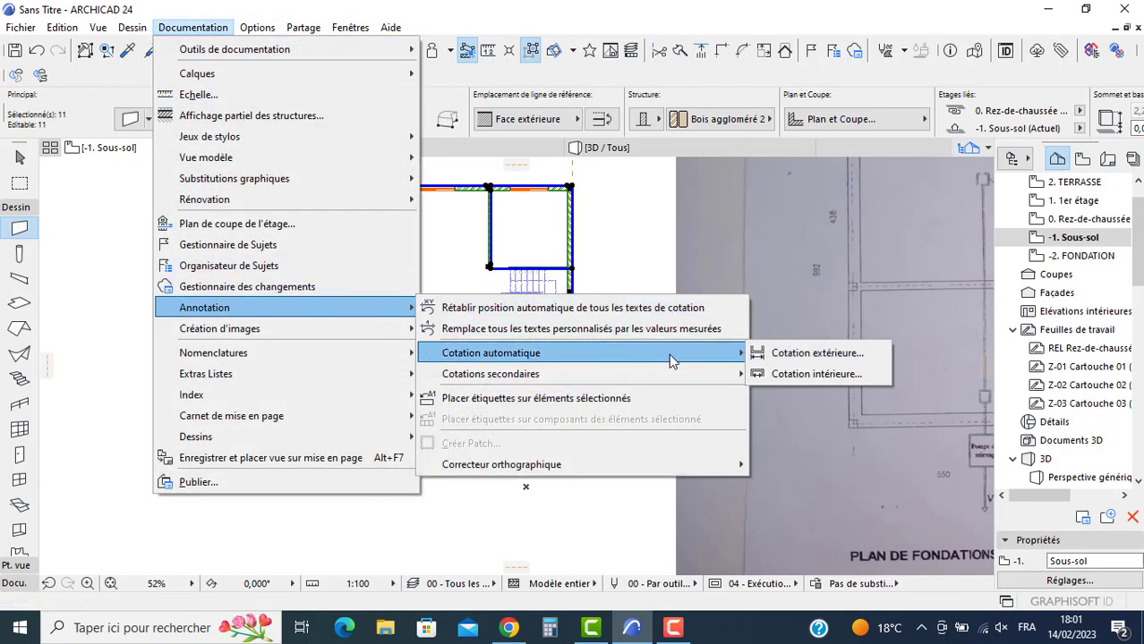
click(778, 356)
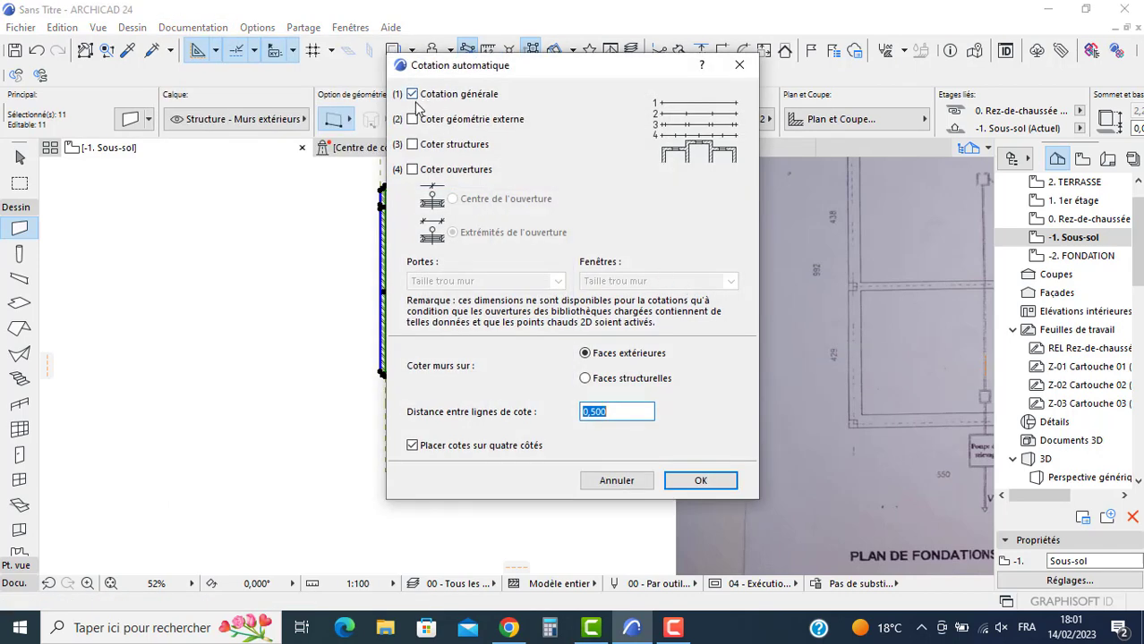
click(413, 171)
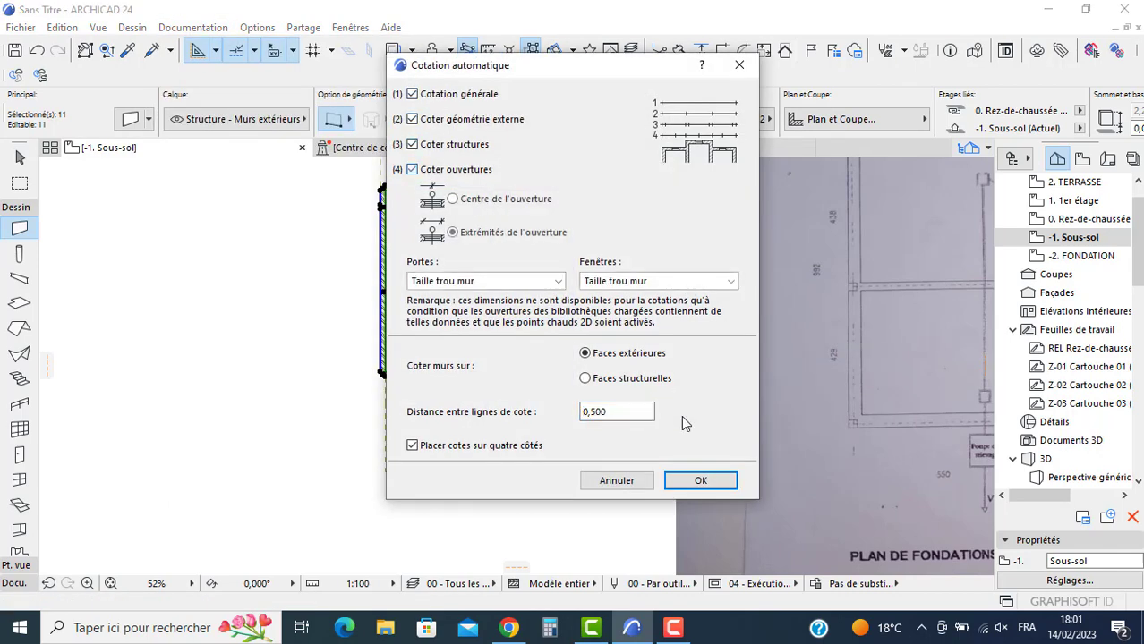
click(701, 481)
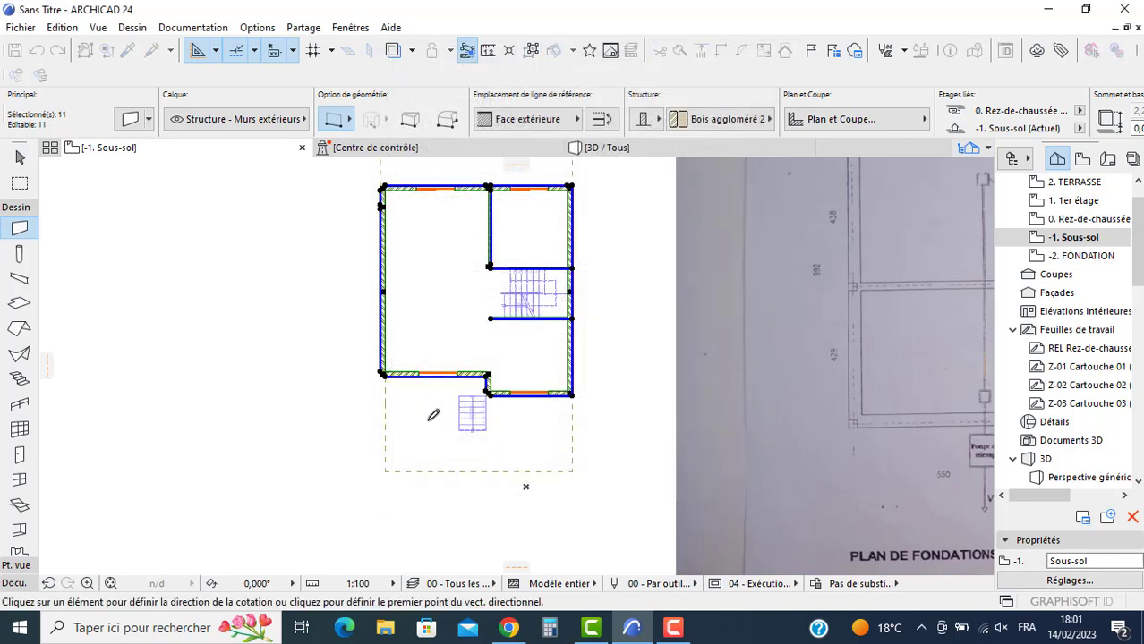
Step: Try to place the automatic dimensions from a direction drawn below the basement plan, and undo the placement
click(544, 409)
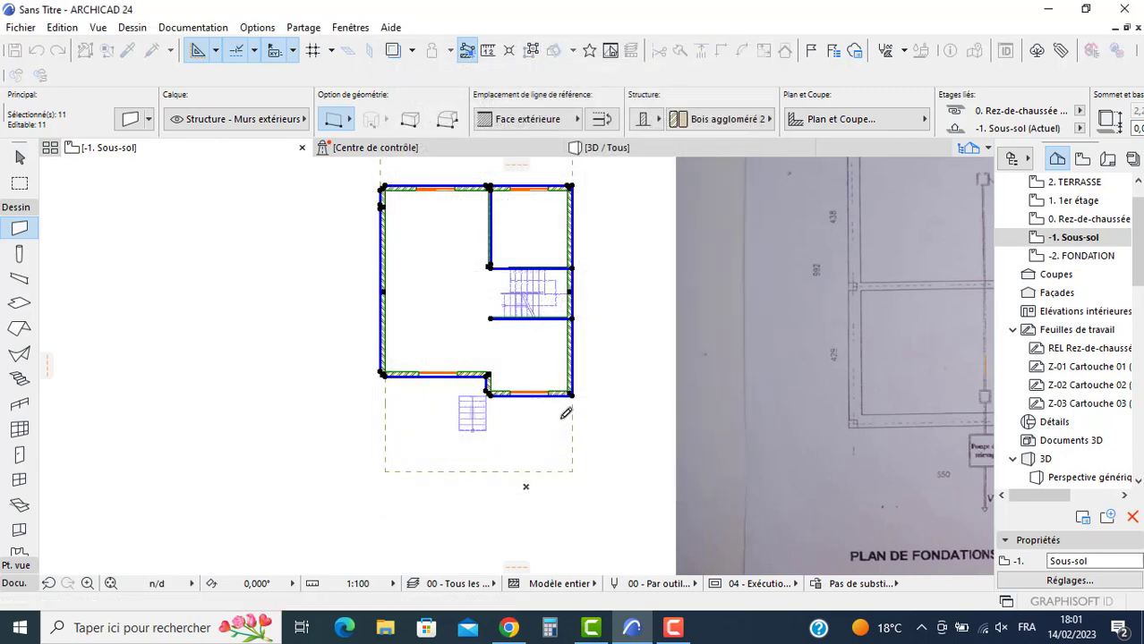
click(486, 411)
key(ctrl+z)
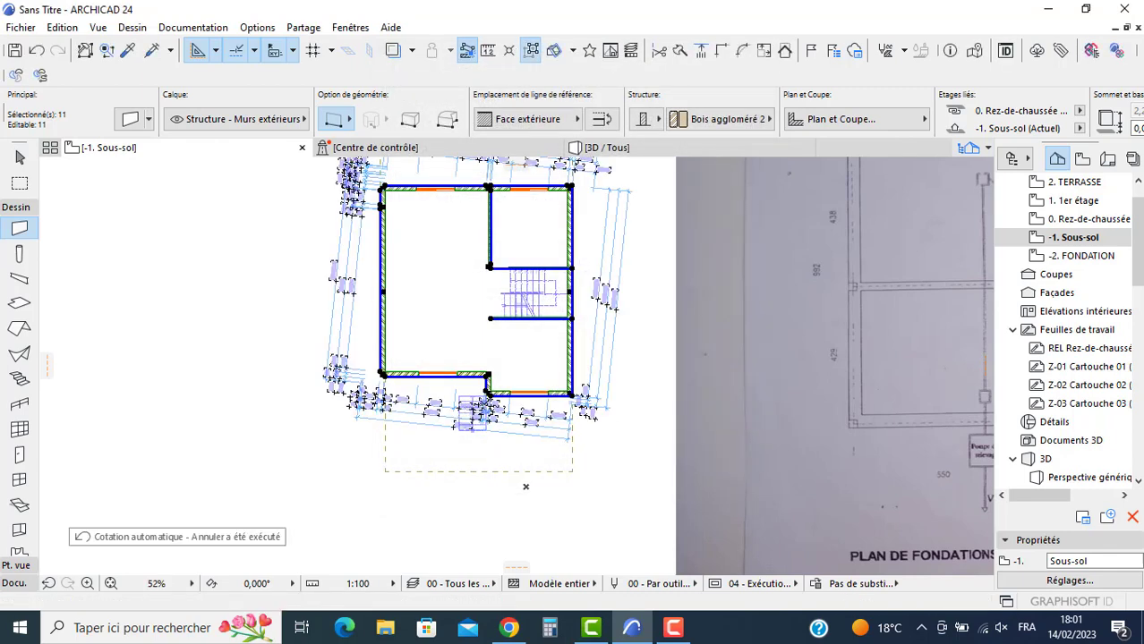
Step: Place automatic exterior dimensions around all four sides of the selected basement walls, using a vertical direction beside the left wall
scroll(330, 234, up, 1)
middle_drag(329, 235, 326, 349)
scroll(327, 349, up, 1)
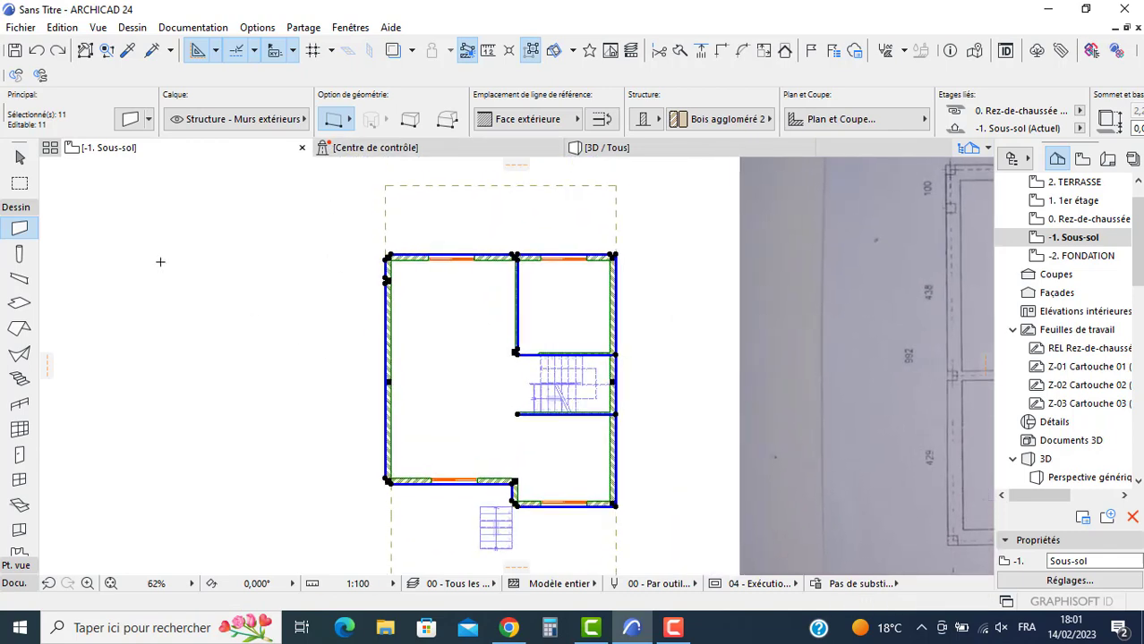
click(194, 27)
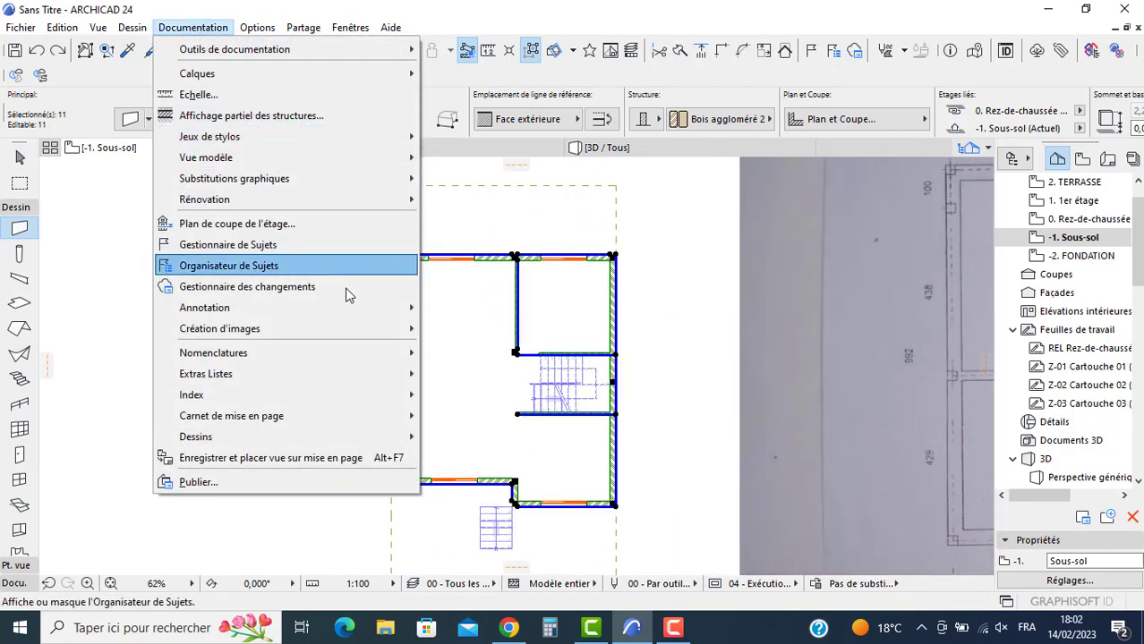
mouse_move(394, 307)
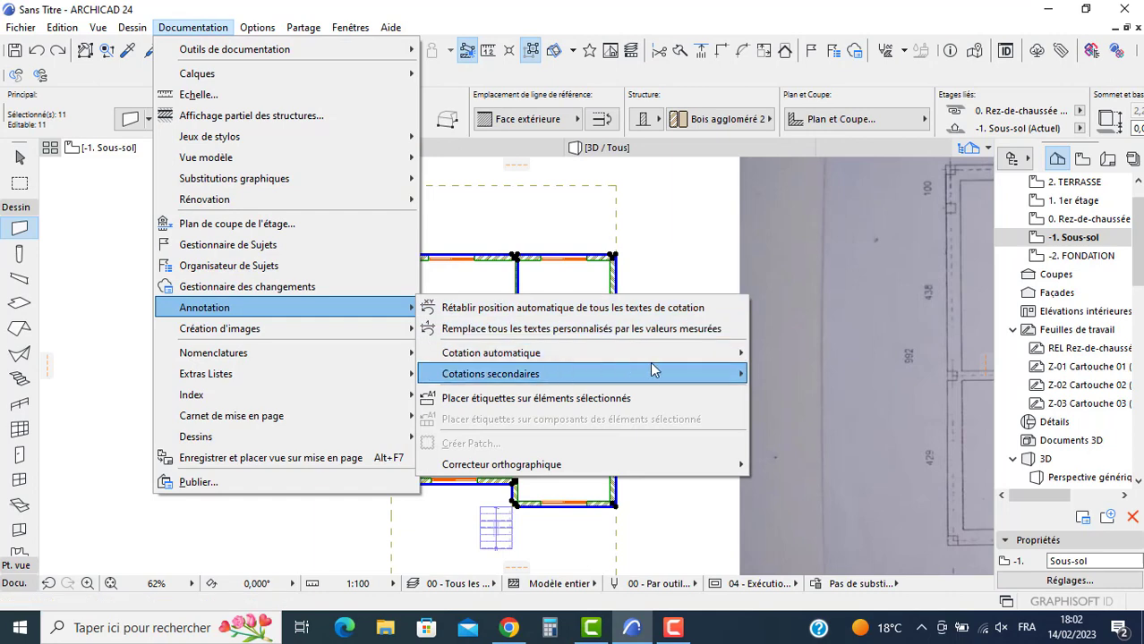
mouse_move(713, 359)
click(805, 354)
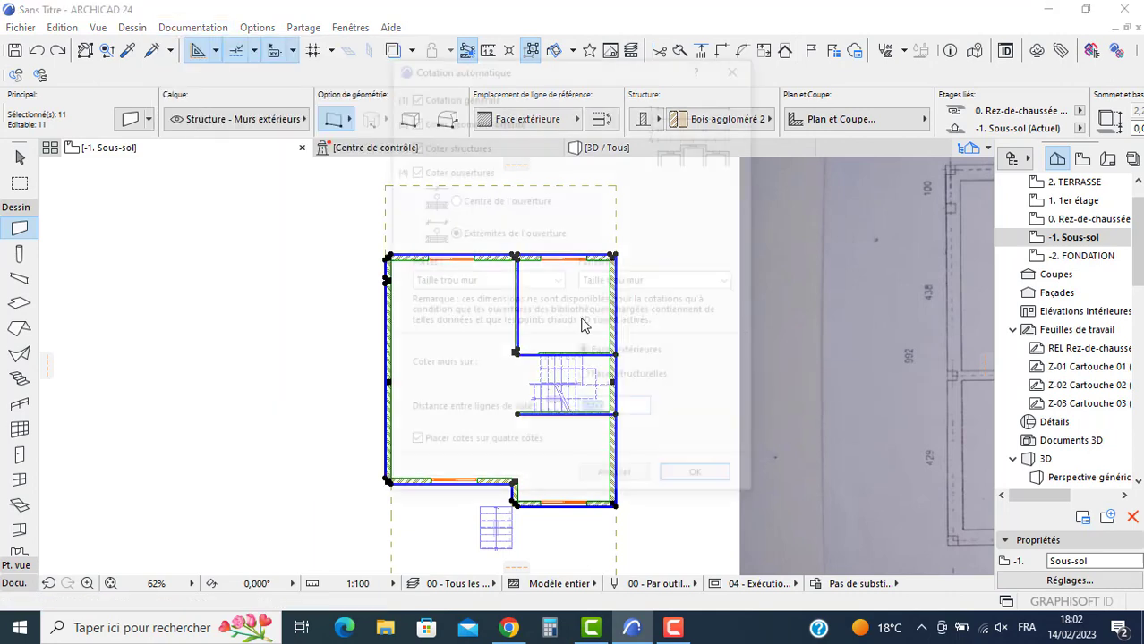
click(701, 483)
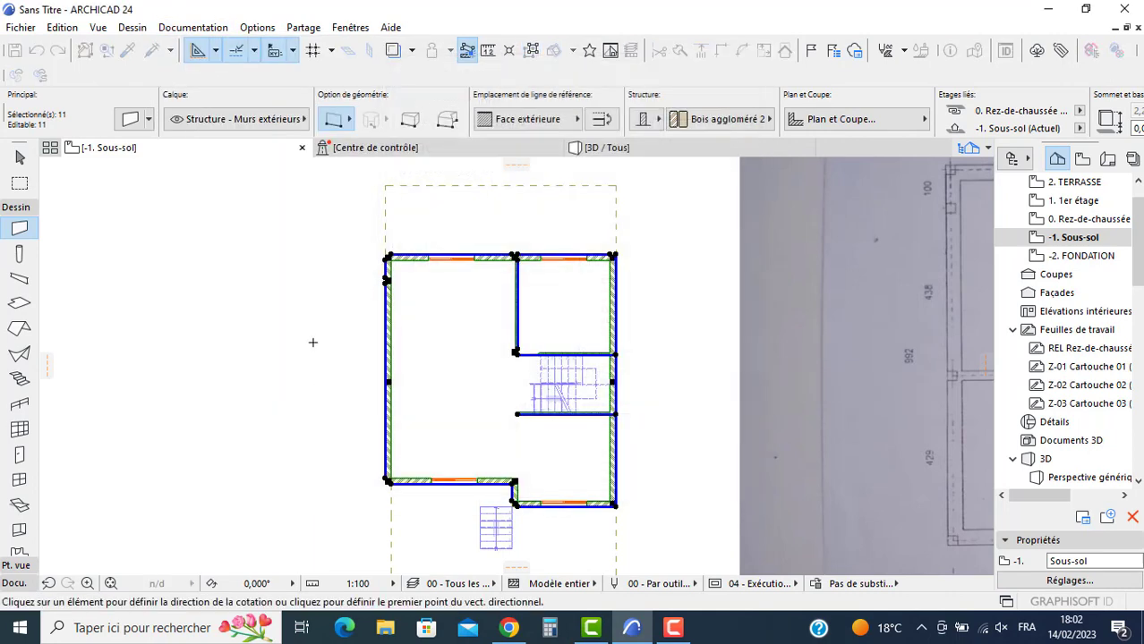
click(377, 263)
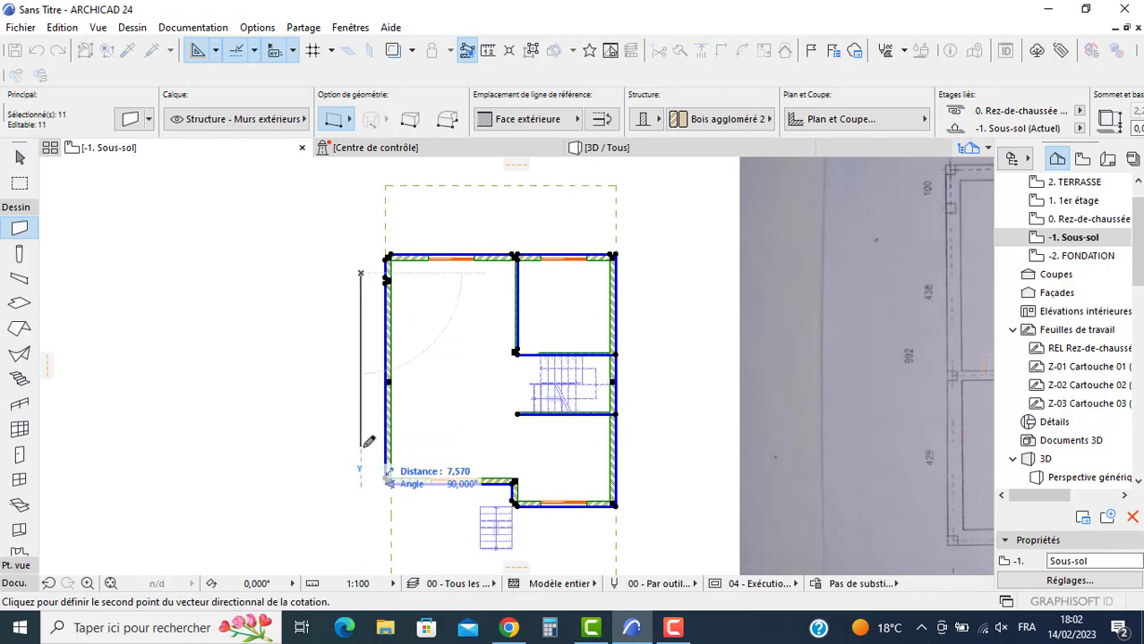
click(373, 421)
click(372, 420)
Step: Move the middle dimension chain on the plan's left side into the large room, just inside the left wall
scroll(359, 394, up, 2)
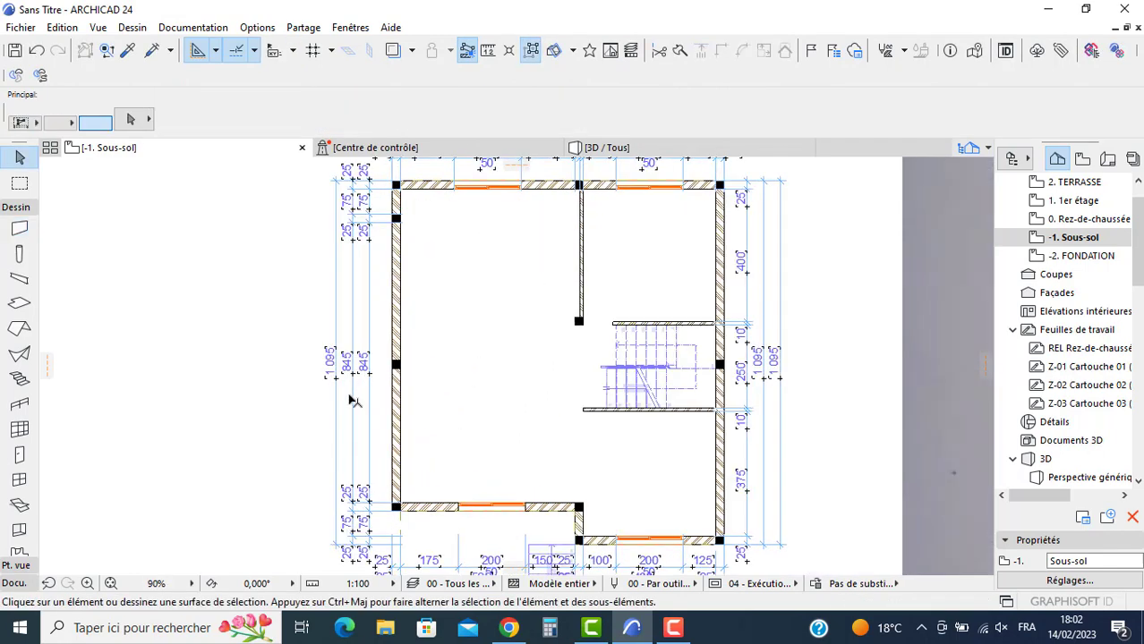
click(353, 399)
click(351, 395)
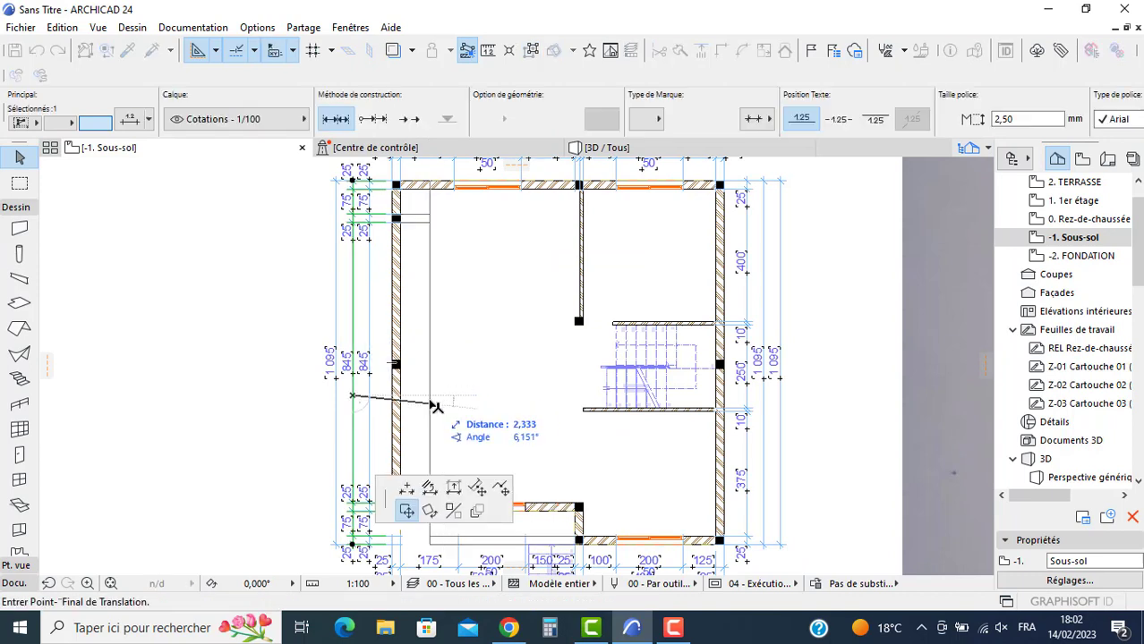
click(427, 397)
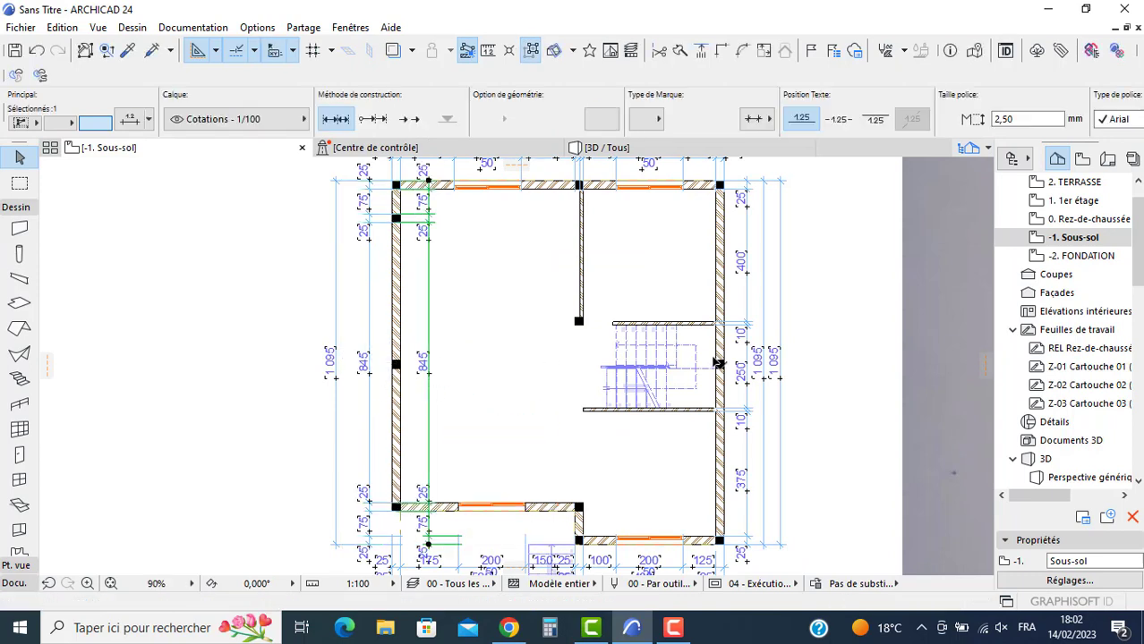
key(Escape)
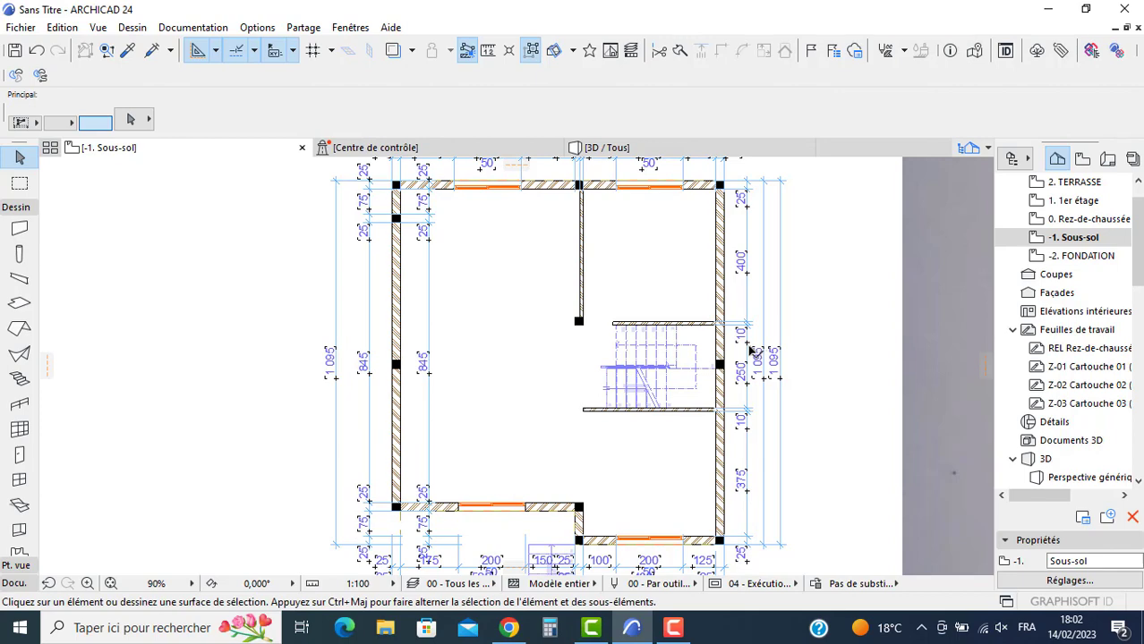
Step: Move the innermost dimension chain on the plan's right side about 1.2 m inward, just inside the right wall
click(748, 351)
click(747, 351)
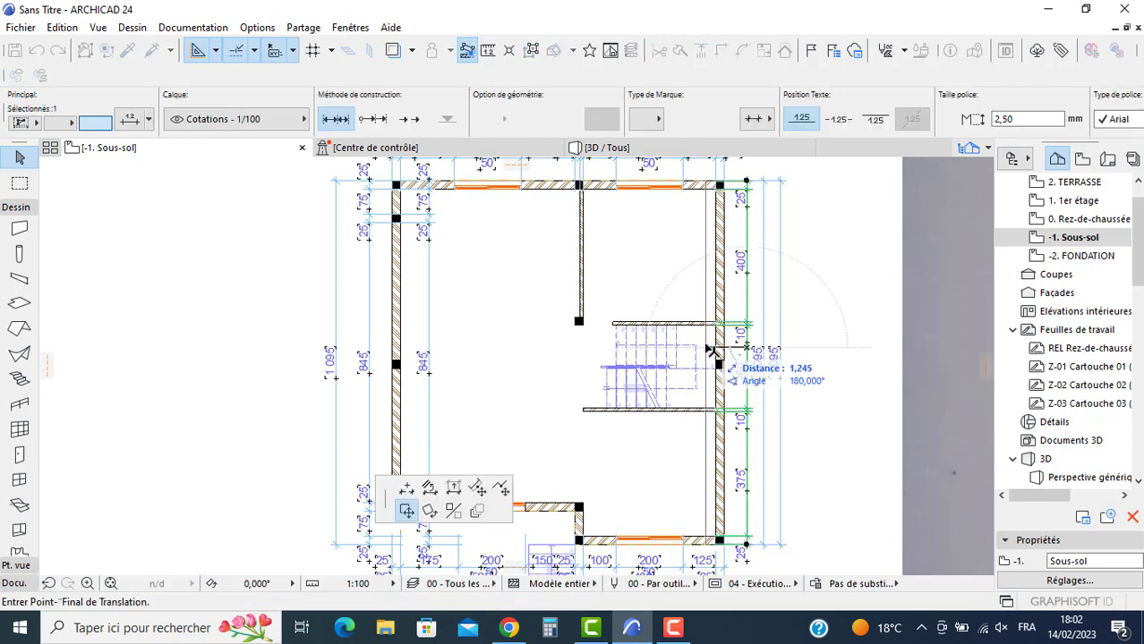
click(708, 349)
Step: Move the middle dimension chain above the plan down into the rooms, just inside the upper wall
scroll(679, 305, up, 4)
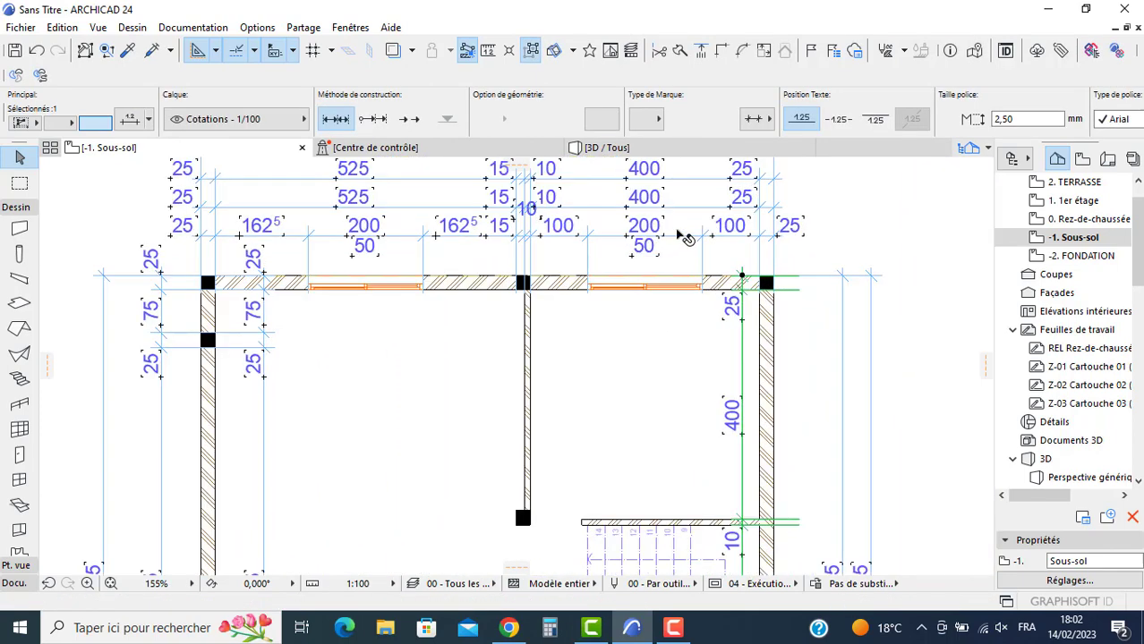
click(680, 209)
click(680, 208)
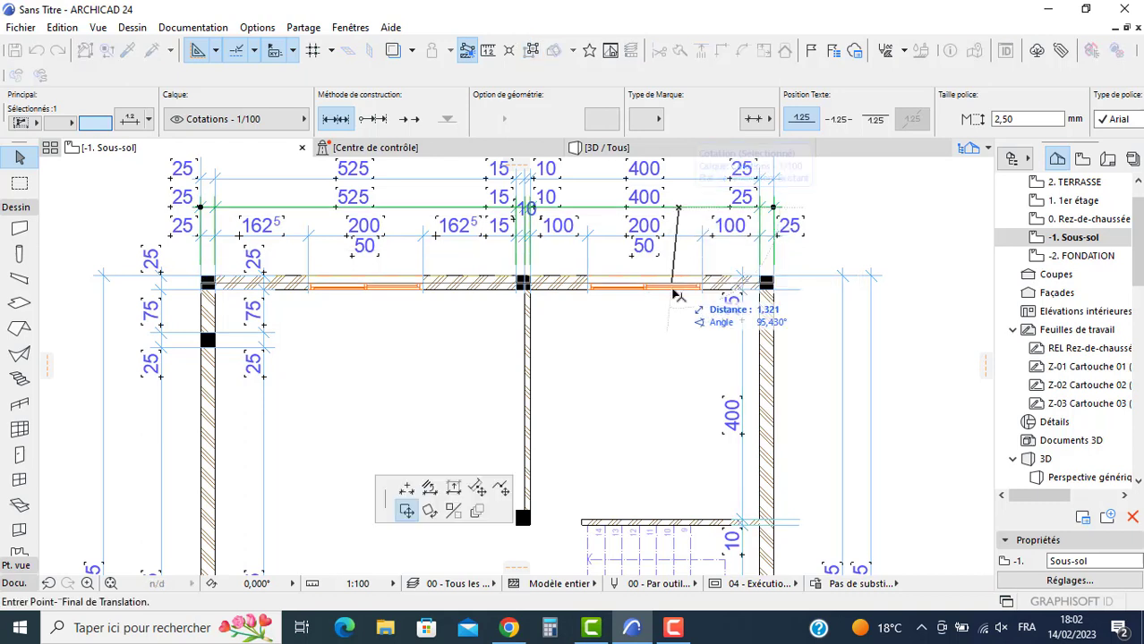
click(746, 334)
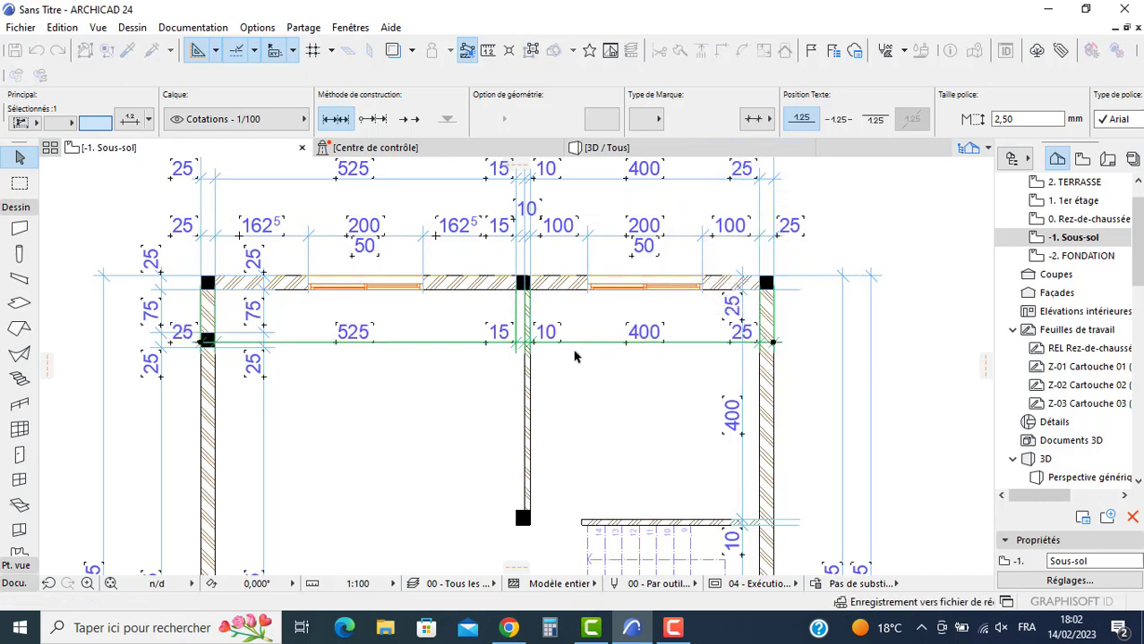
Step: Select all dimensions on the basement plan and set their text height to 1,5 mm
click(74, 332)
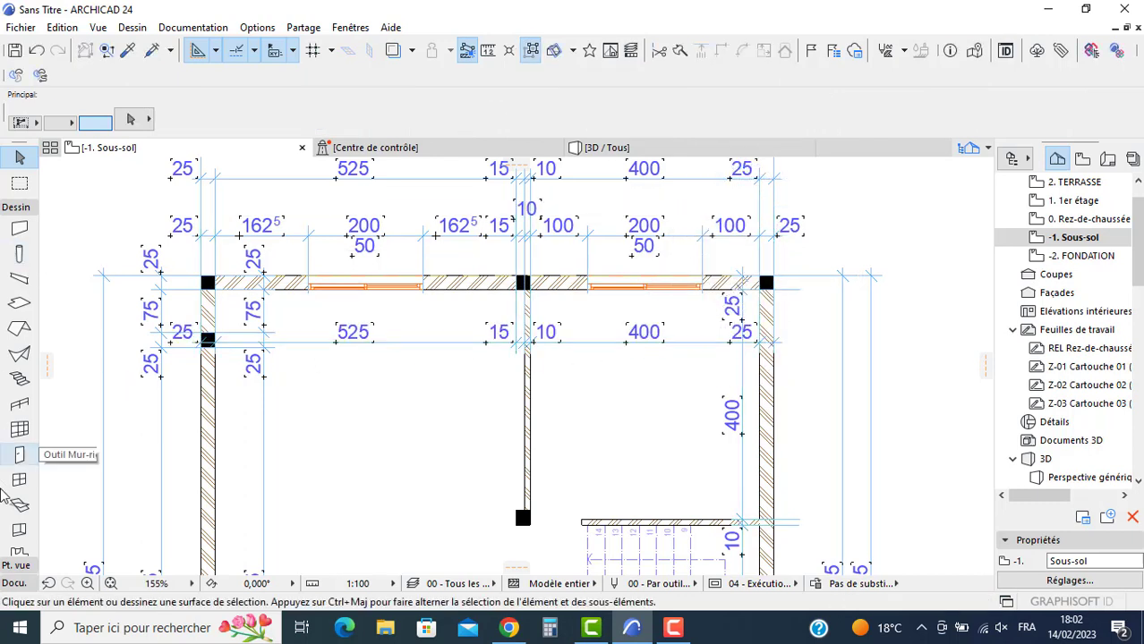
click(14, 583)
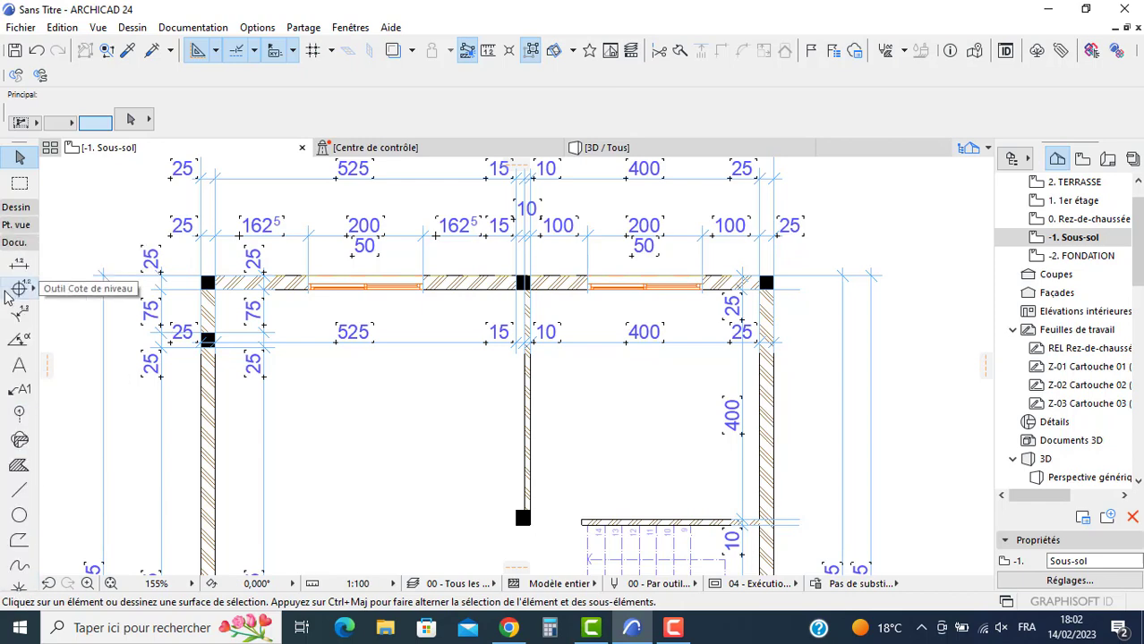
click(18, 263)
key(ctrl+a)
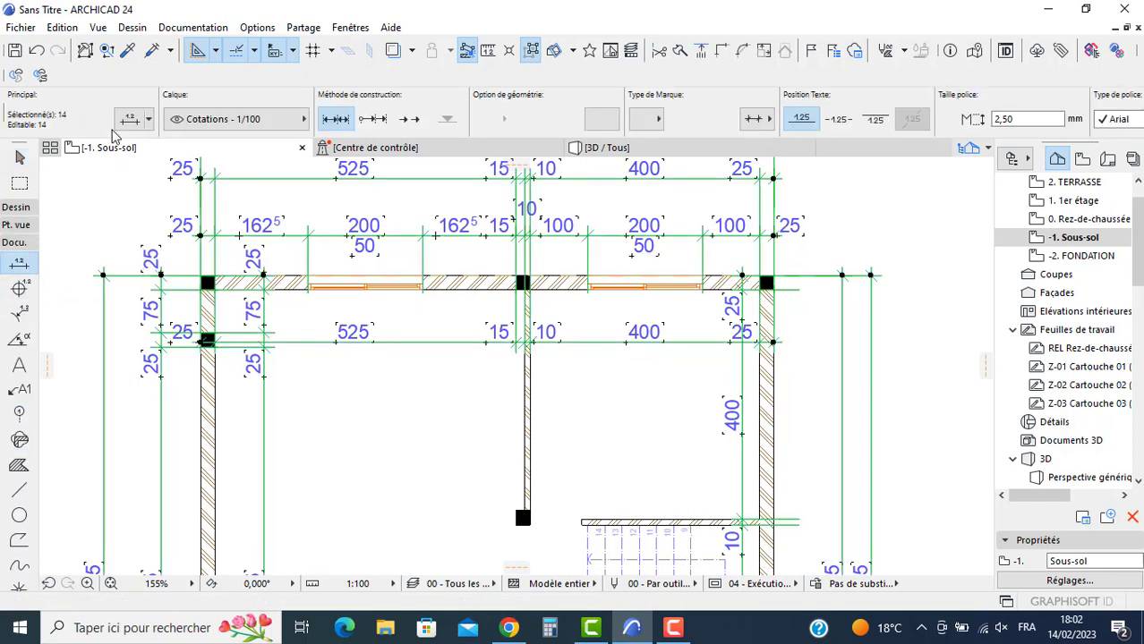
key(ctrl+t)
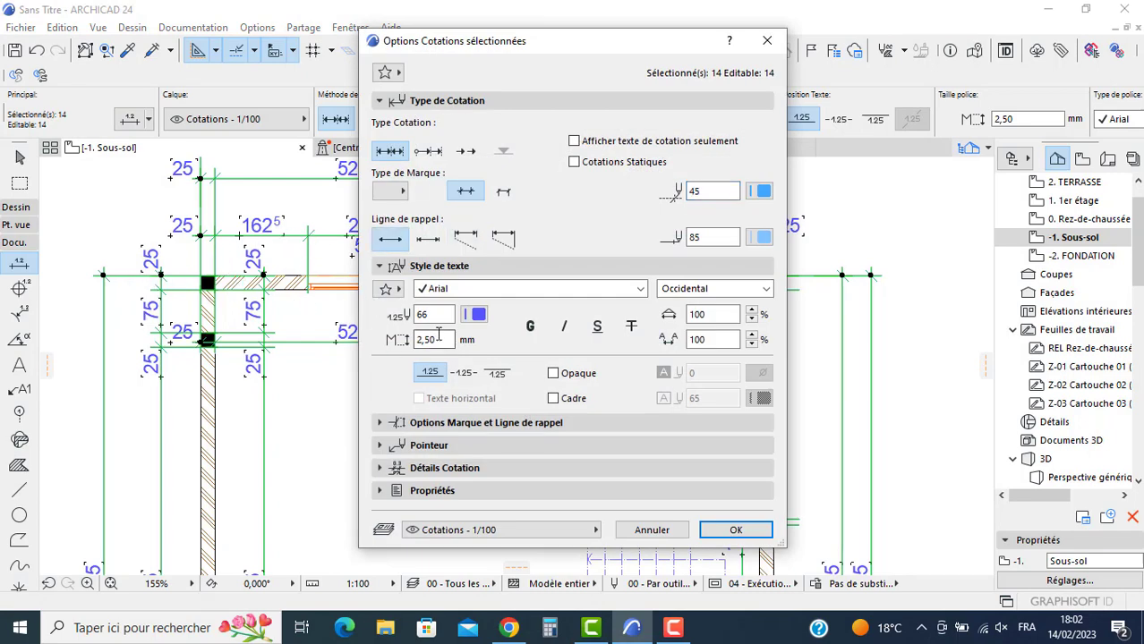
drag(439, 340, 368, 346)
text(1,5)
Step: Set the selected dimensions' marker size to 1,00 mm and turn off the display of opening heights
click(440, 425)
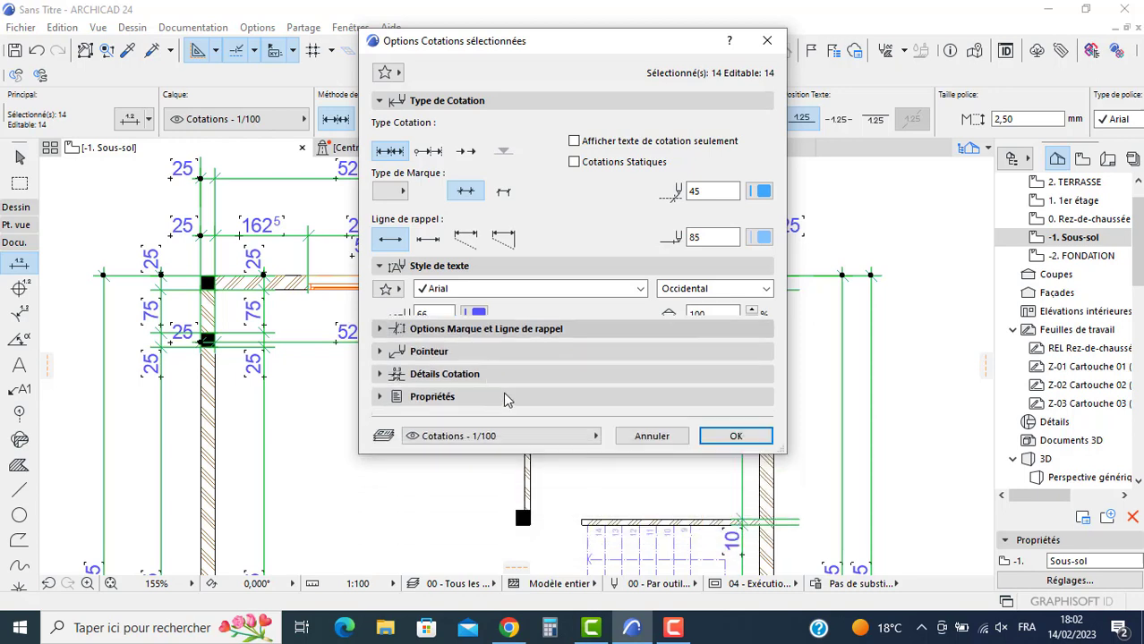
drag(712, 312, 626, 318)
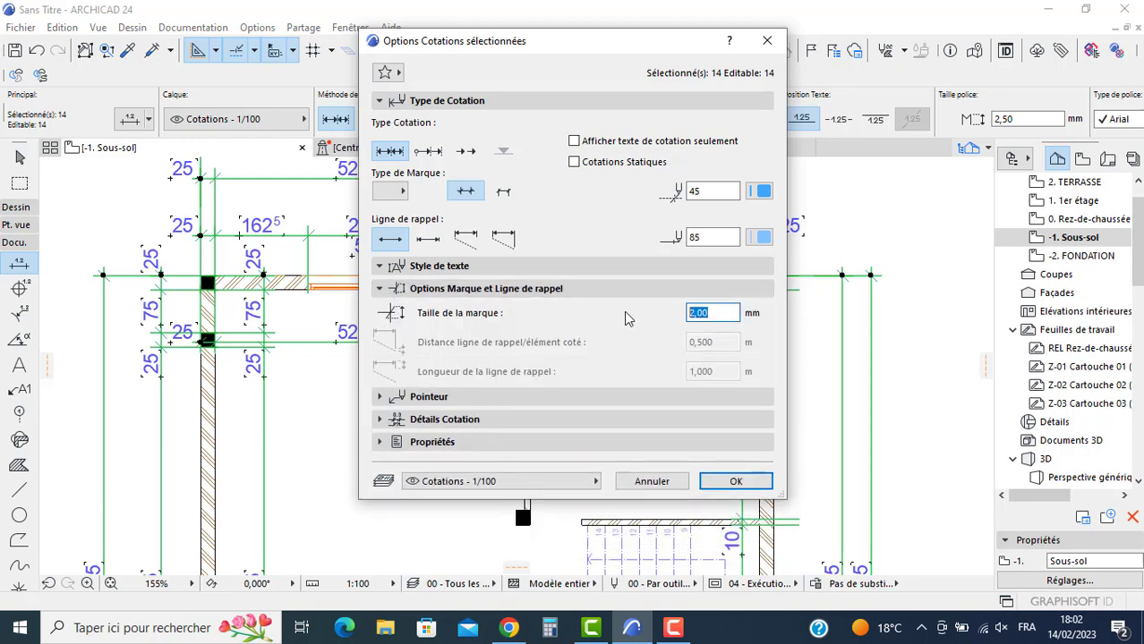
text(,00)
drag(576, 54, 720, 98)
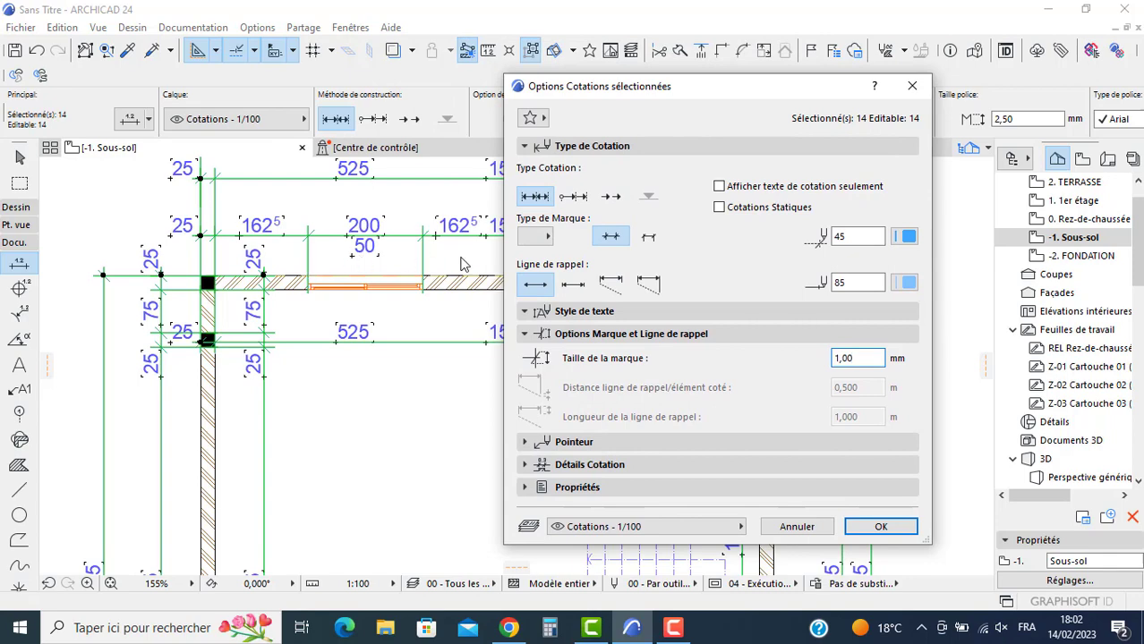
click(596, 466)
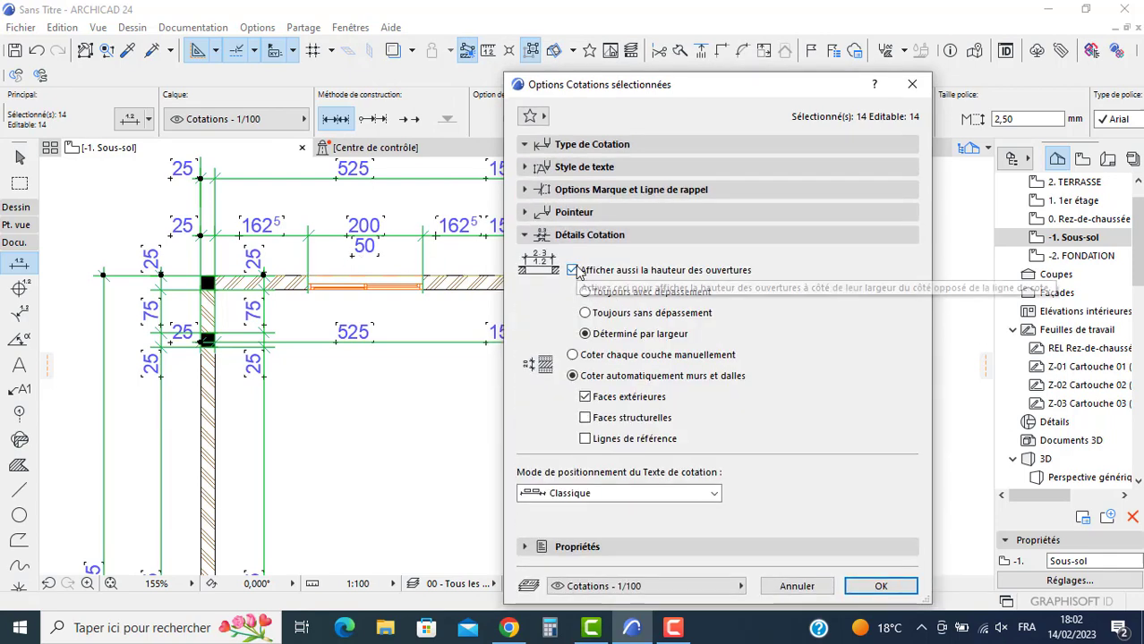
click(573, 270)
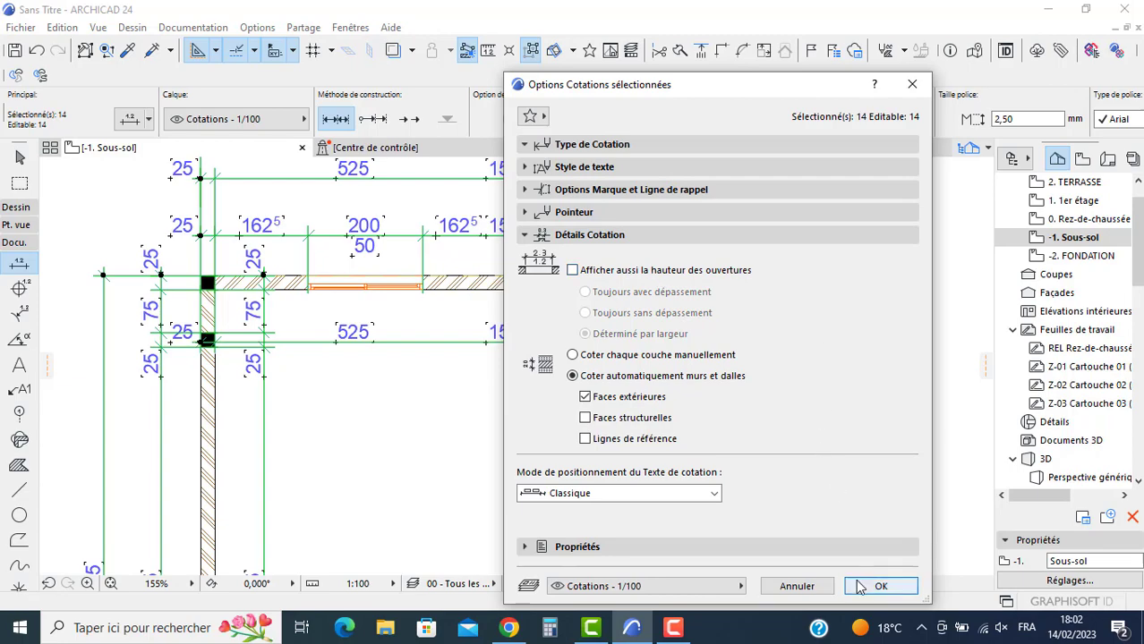
click(869, 586)
scroll(493, 396, down, 1)
middle_drag(484, 400, 452, 326)
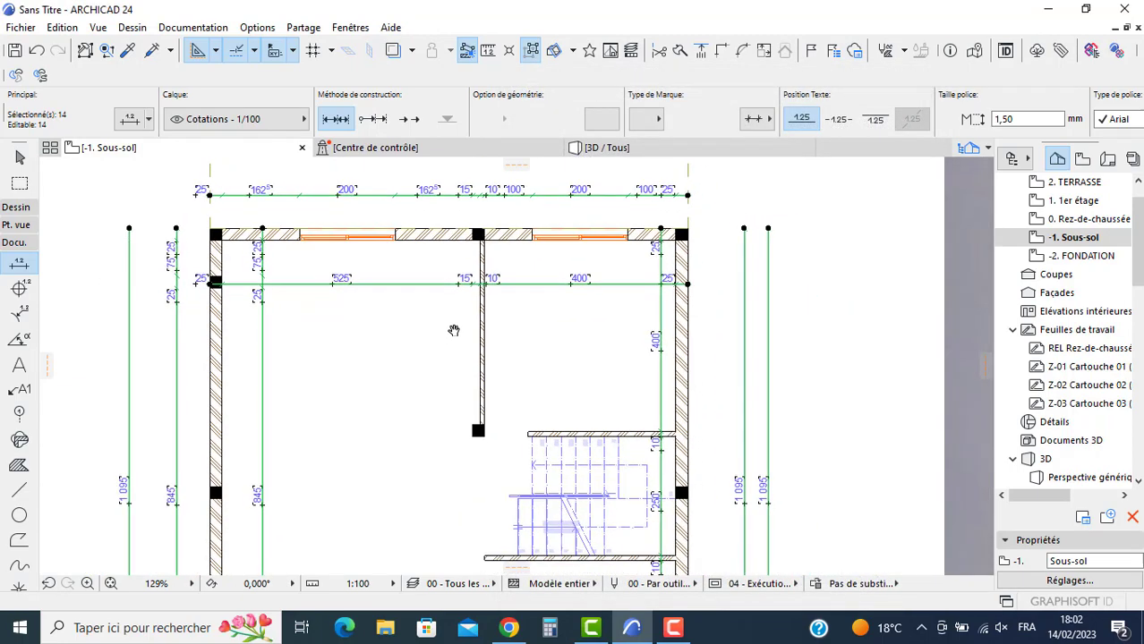
Step: Delete the witness point at the middle column's left edge from the window dimension chain above the plan
key(Escape)
scroll(470, 197, up, 6)
key(Escape)
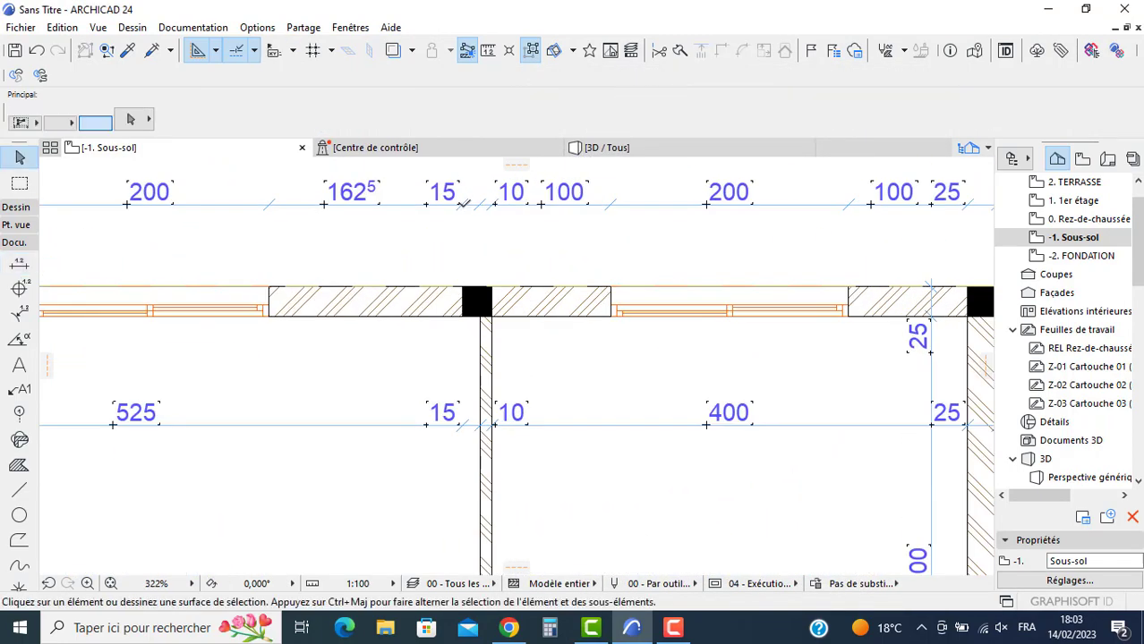
click(462, 205)
key(Delete)
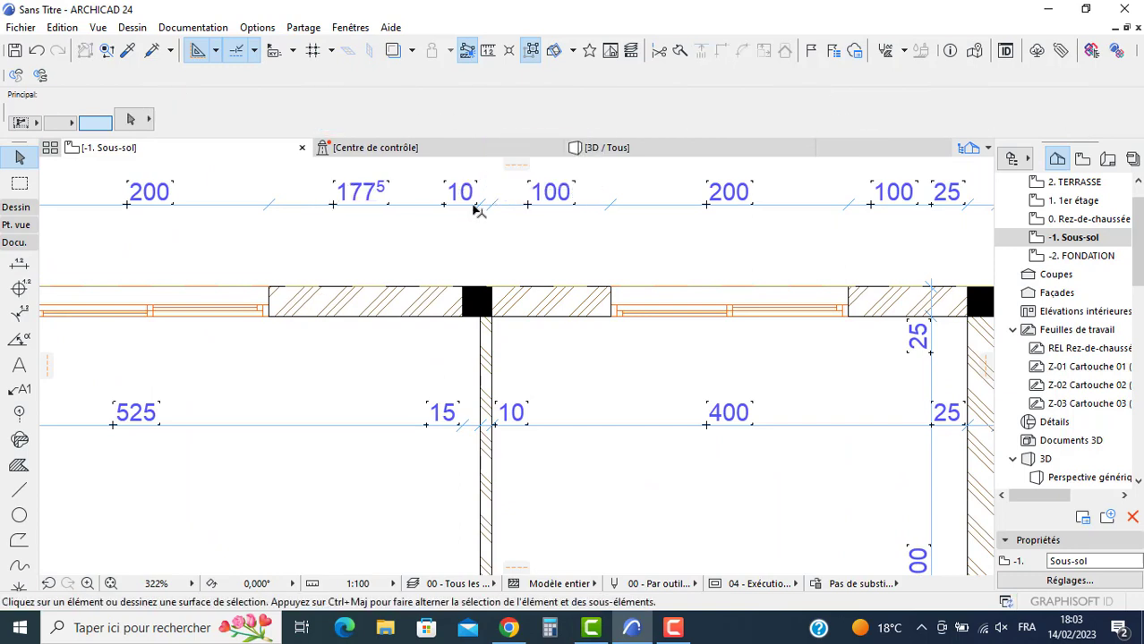
click(477, 205)
key(Delete)
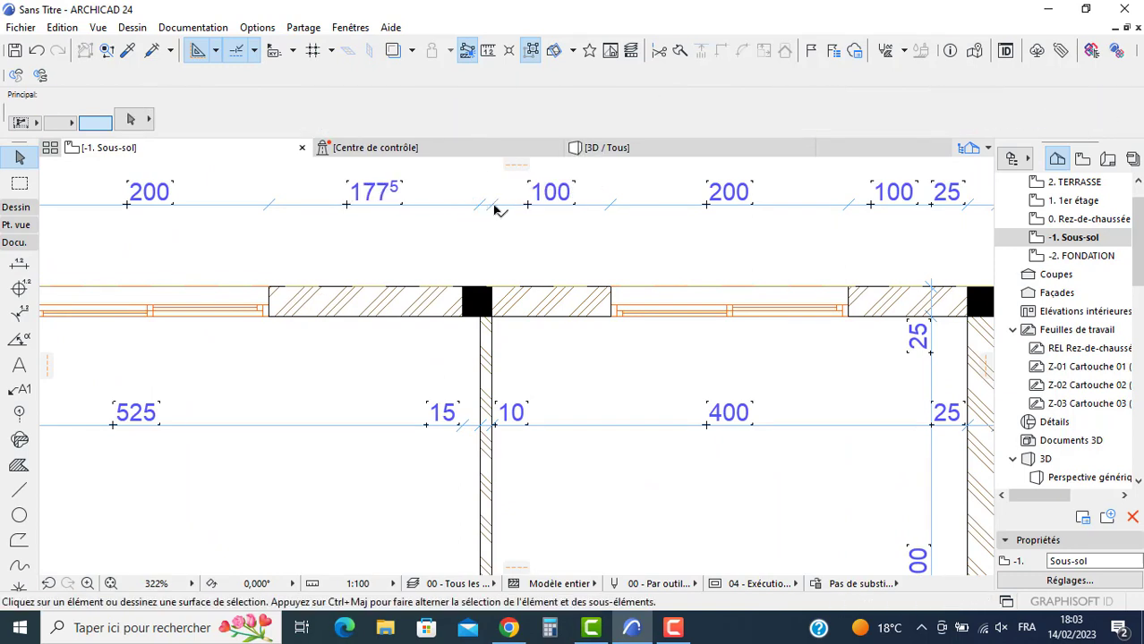
click(483, 205)
key(Delete)
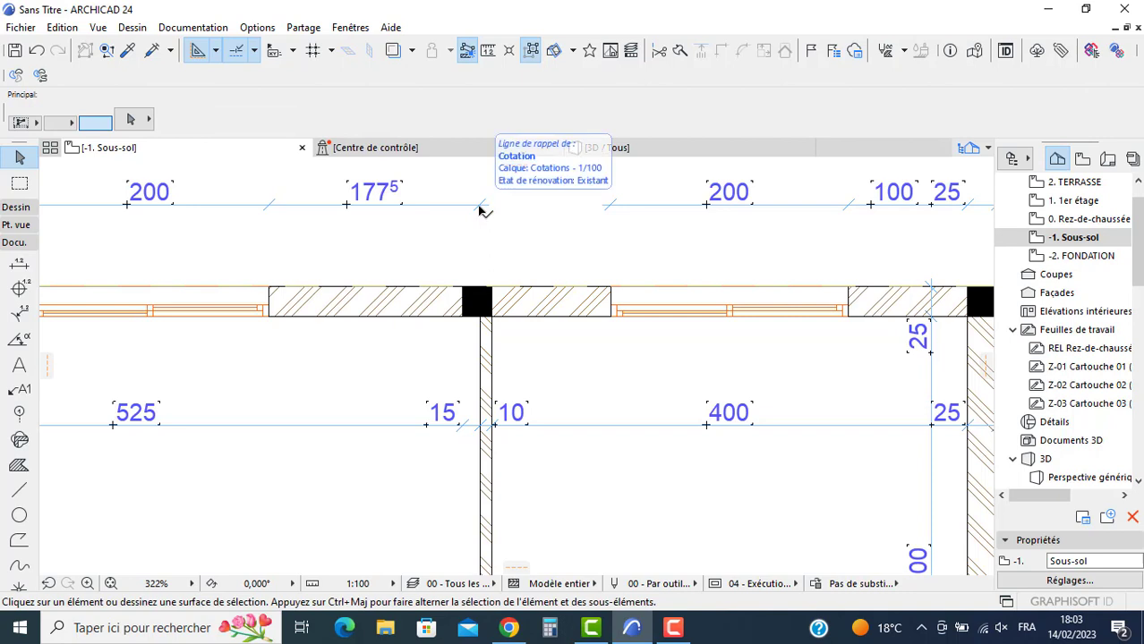
key(ctrl+z)
key(ctrl+z)
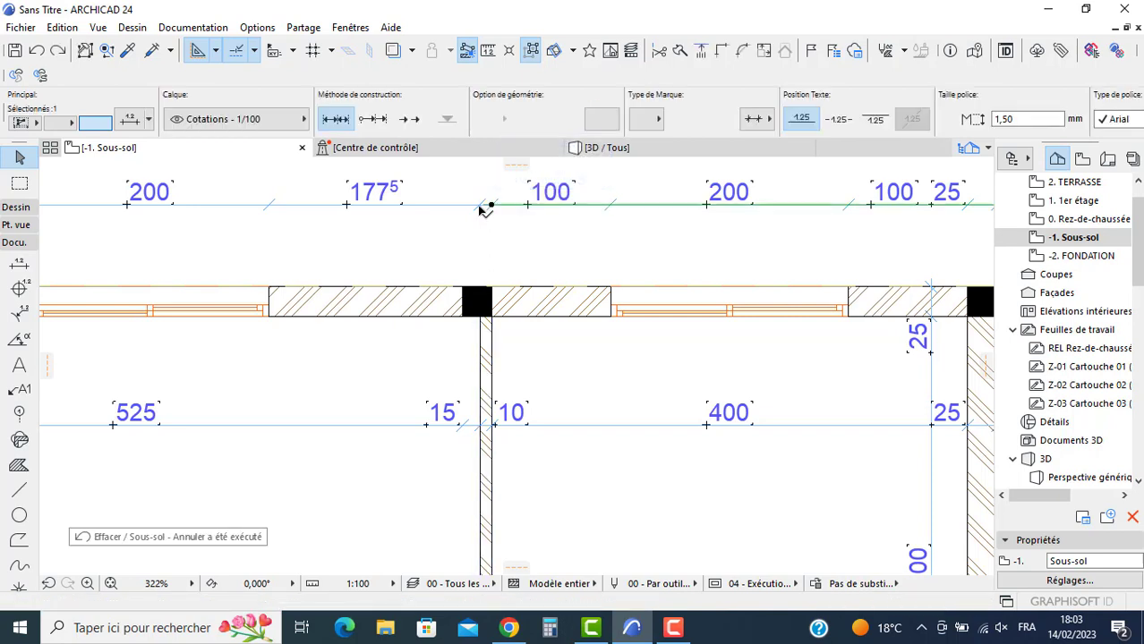
key(Escape)
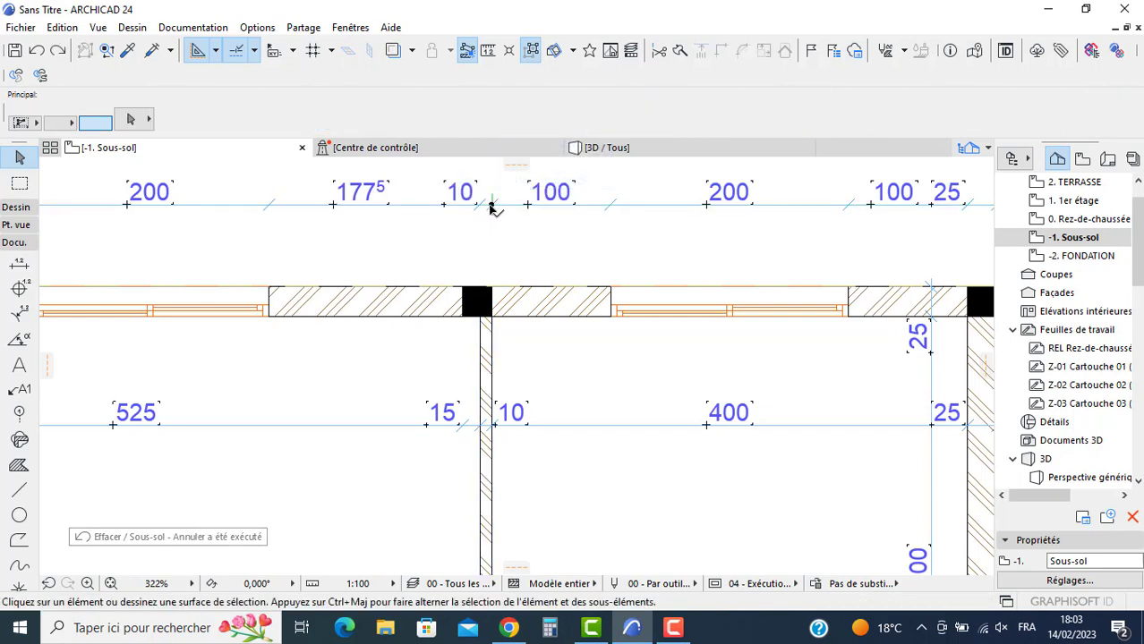
Step: Delete both partition-wall witness points from the upper window dimension chain, leaving one segment between the two windows
click(491, 205)
key(Delete)
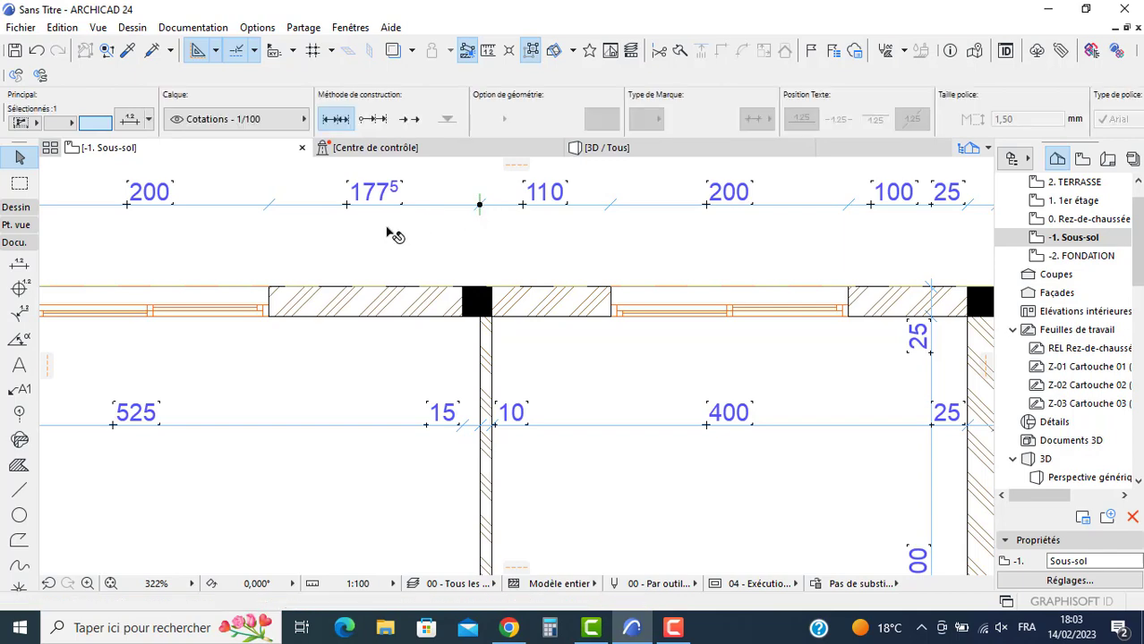
key(Delete)
Step: Delete the inner wall-face witness points at both end corners of the upper window dimension chain
scroll(531, 231, down, 4)
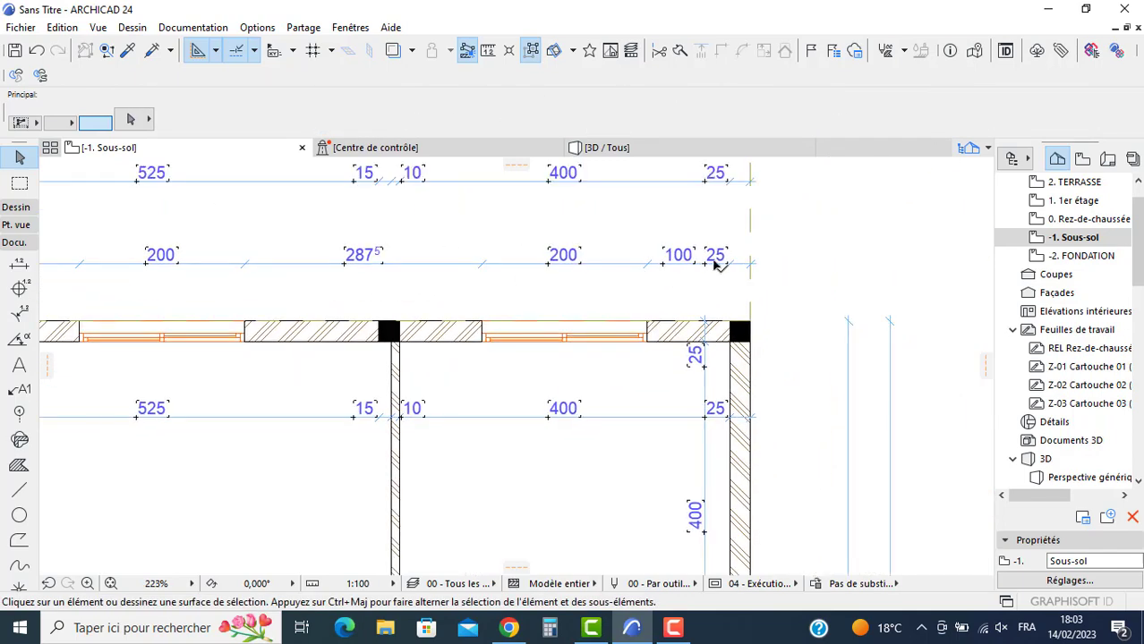
scroll(714, 261, up, 4)
click(729, 267)
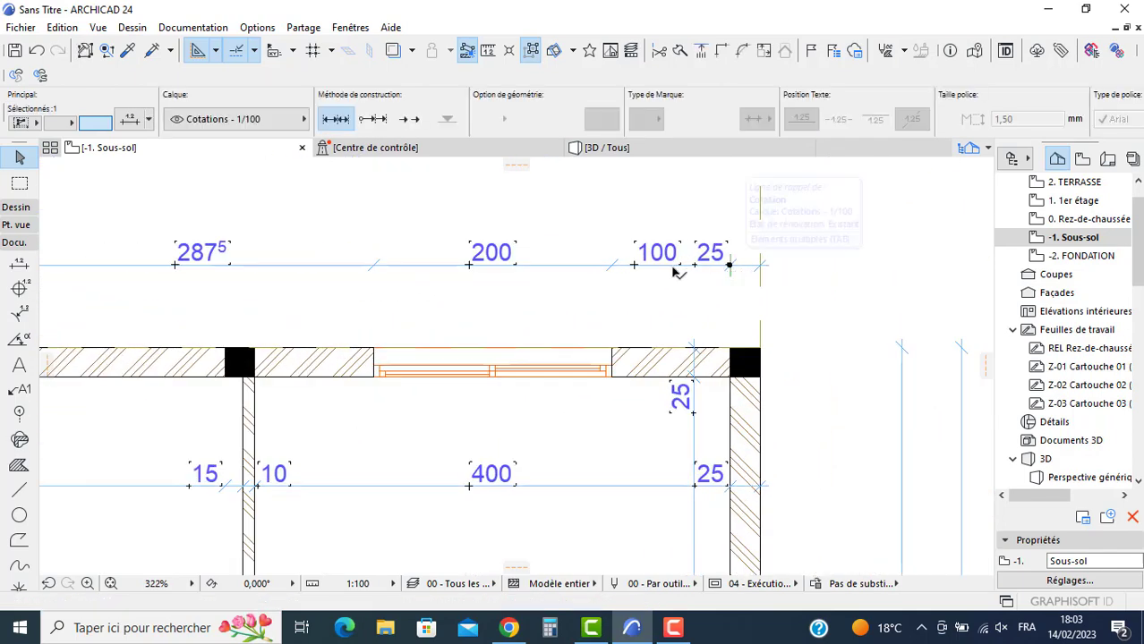
key(Delete)
middle_drag(362, 303, 976, 305)
scroll(434, 301, down, 2)
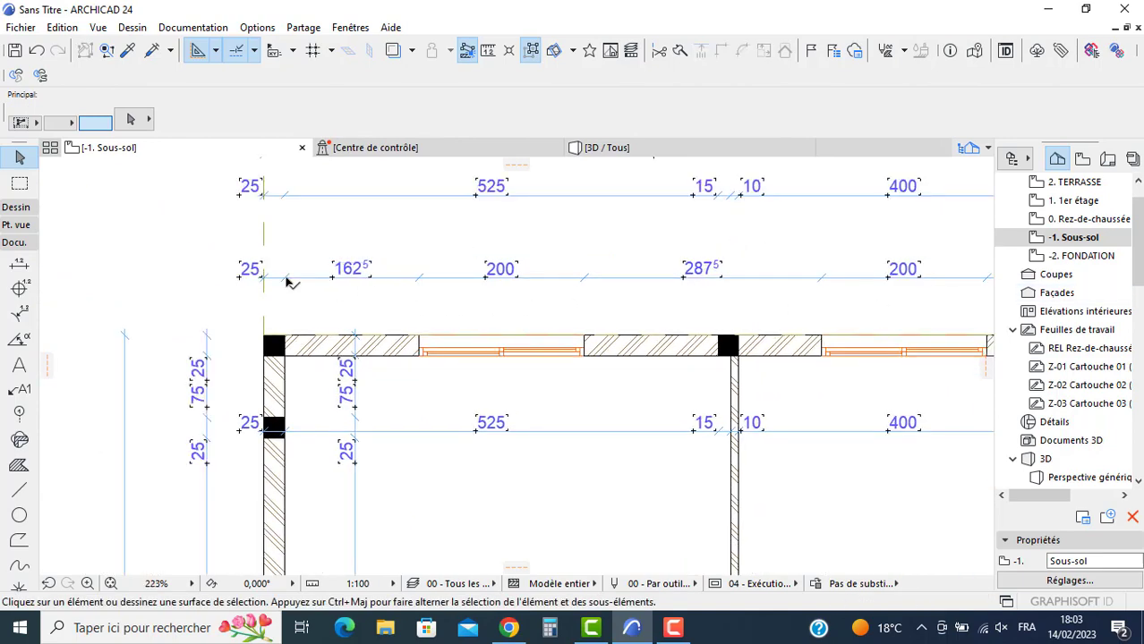
click(284, 279)
key(Delete)
scroll(309, 278, down, 3)
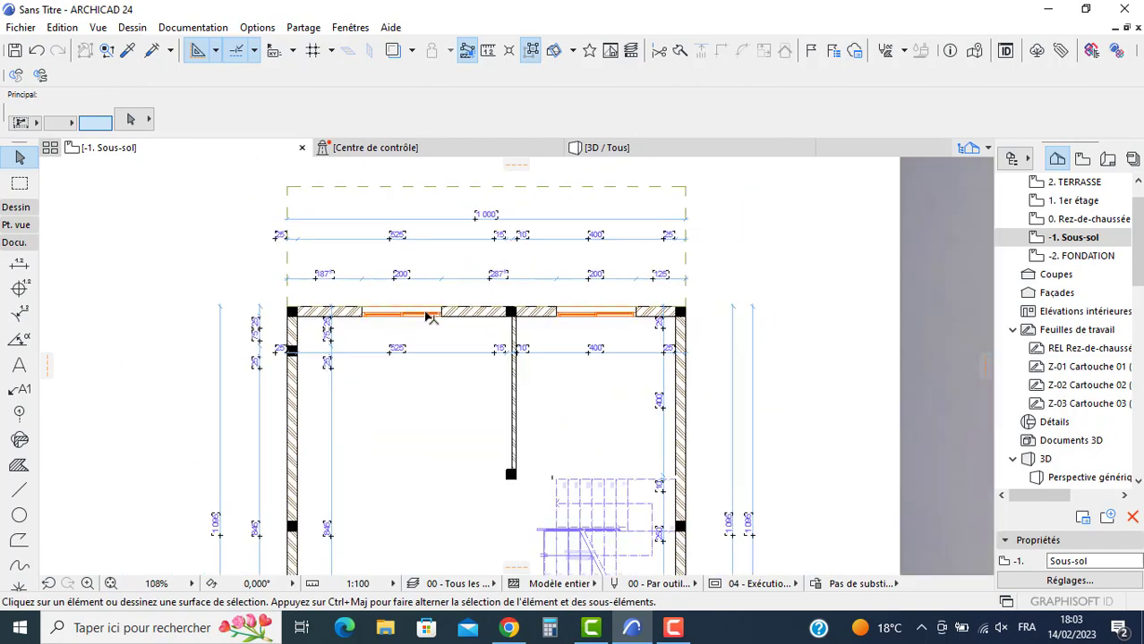
Step: Move the second dimension chain below the plan up into the rooms, just inside the lower wall
middle_drag(429, 317, 498, 233)
middle_drag(429, 390, 438, 265)
middle_drag(548, 472, 544, 427)
middle_drag(517, 481, 544, 421)
scroll(506, 423, up, 3)
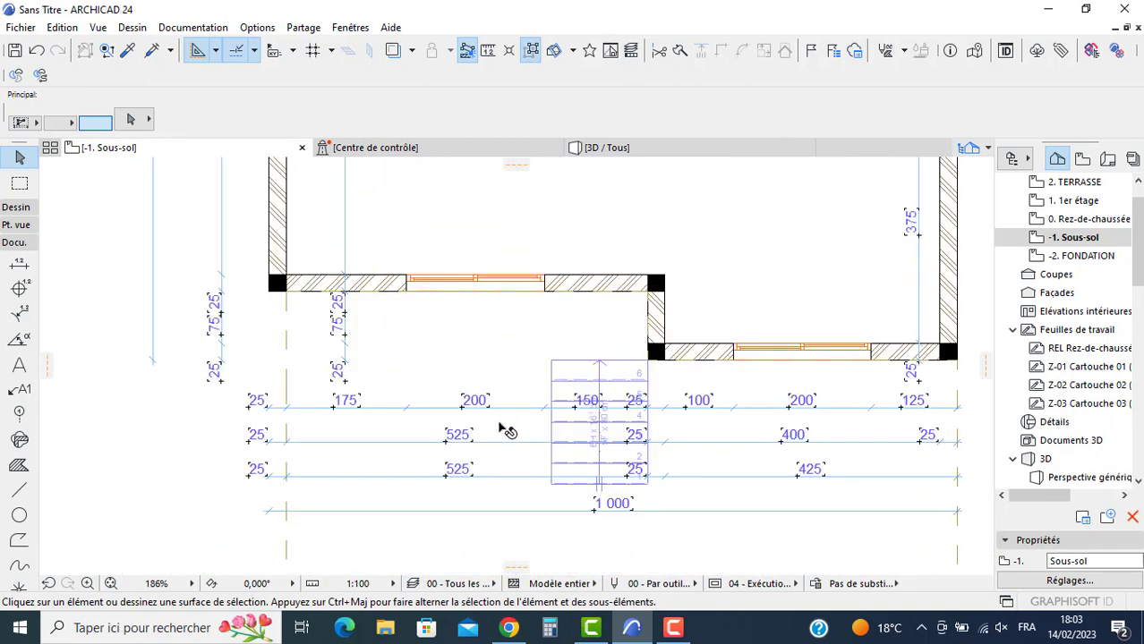
click(495, 441)
click(495, 441)
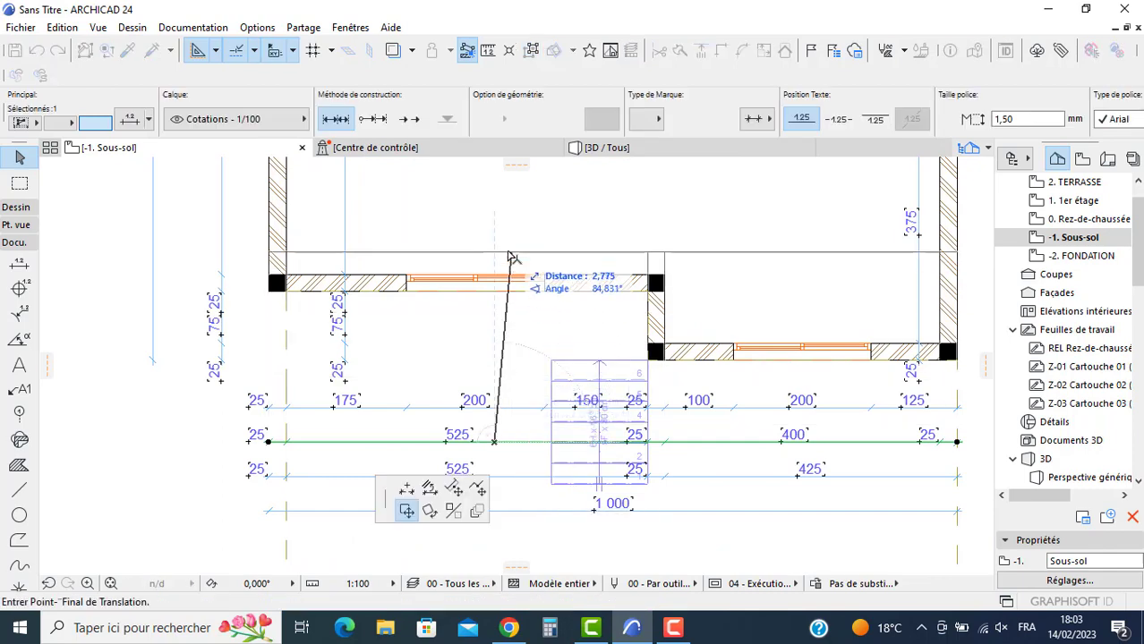
click(495, 231)
scroll(729, 358, down, 6)
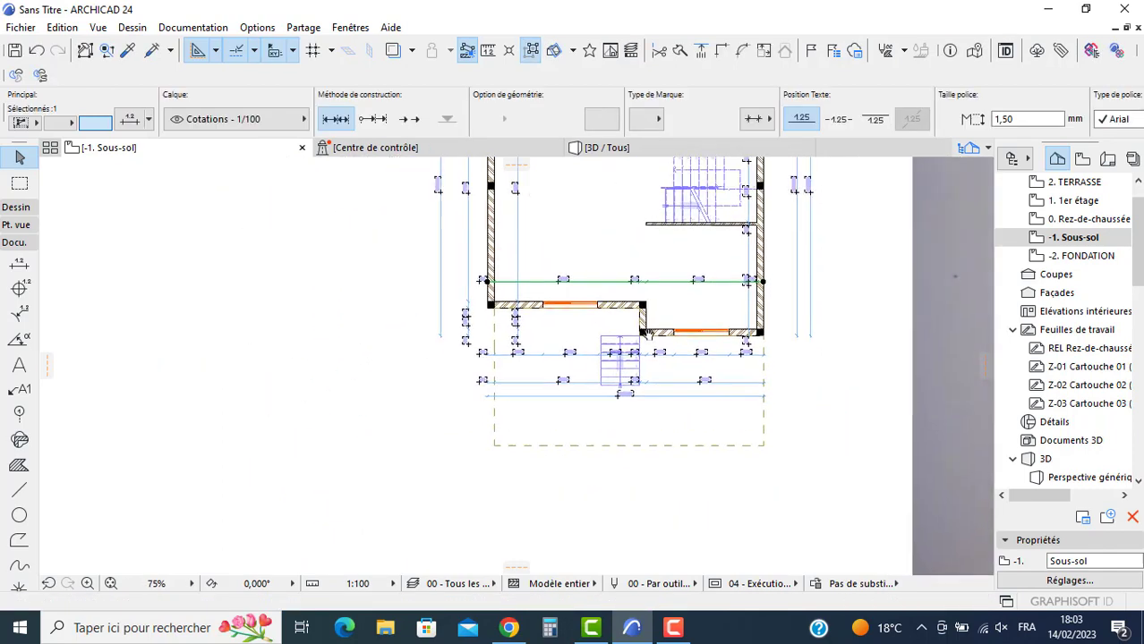
key(Escape)
Step: Open the 3D view and examine the front of the house up to the open top storey
scroll(626, 416, down, 3)
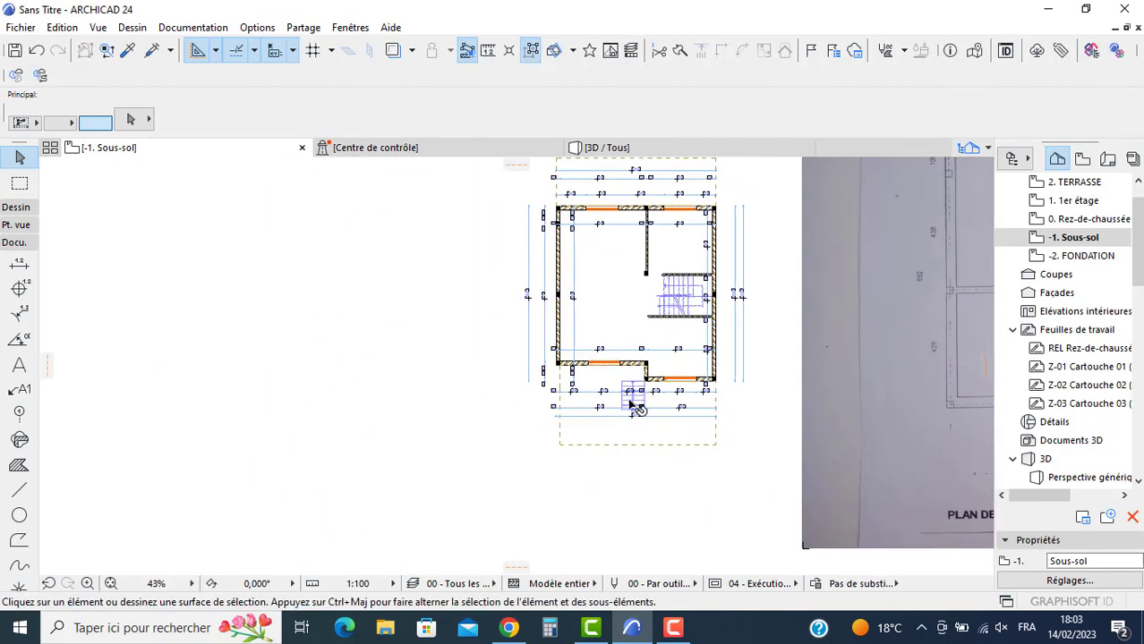
middle_drag(603, 404, 601, 404)
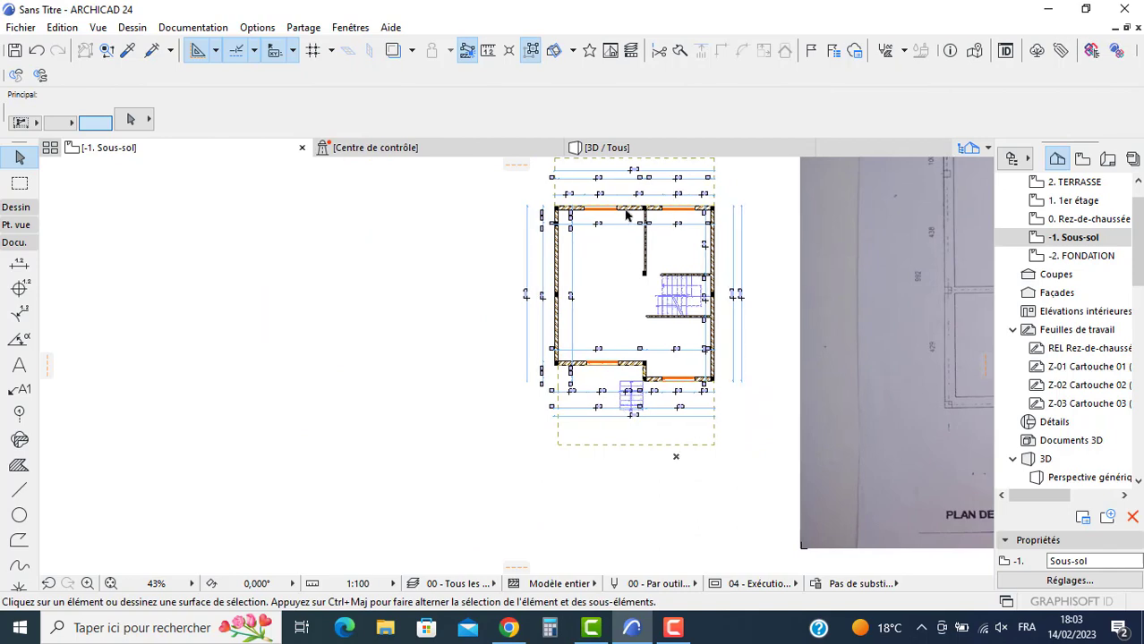
click(609, 149)
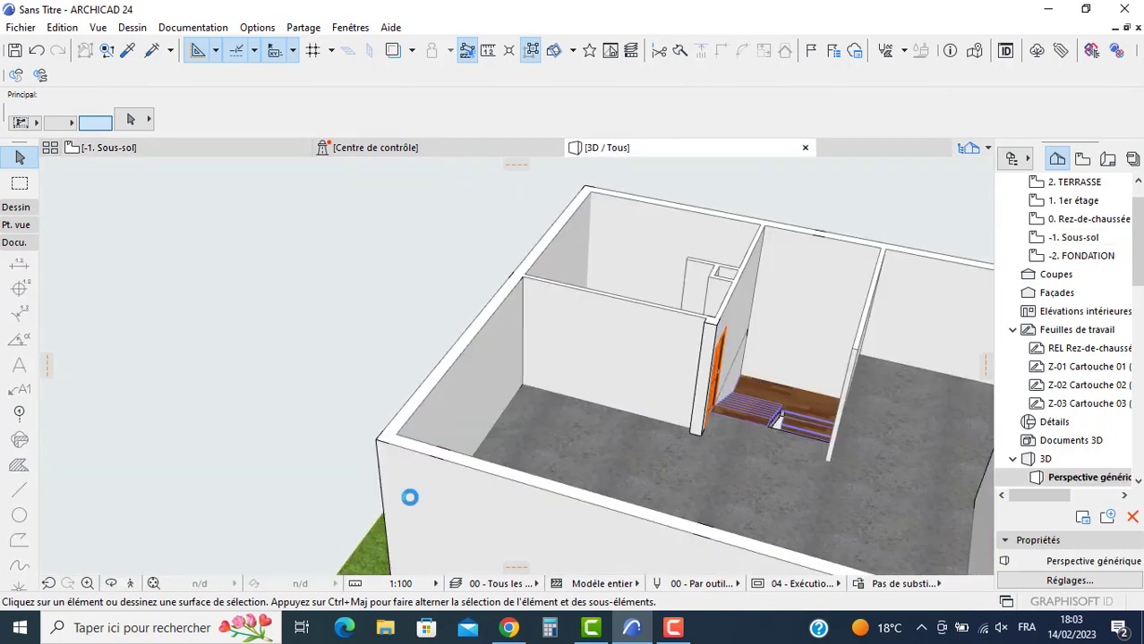
shift+middle_drag(409, 498, 413, 423)
middle_drag(508, 457, 509, 428)
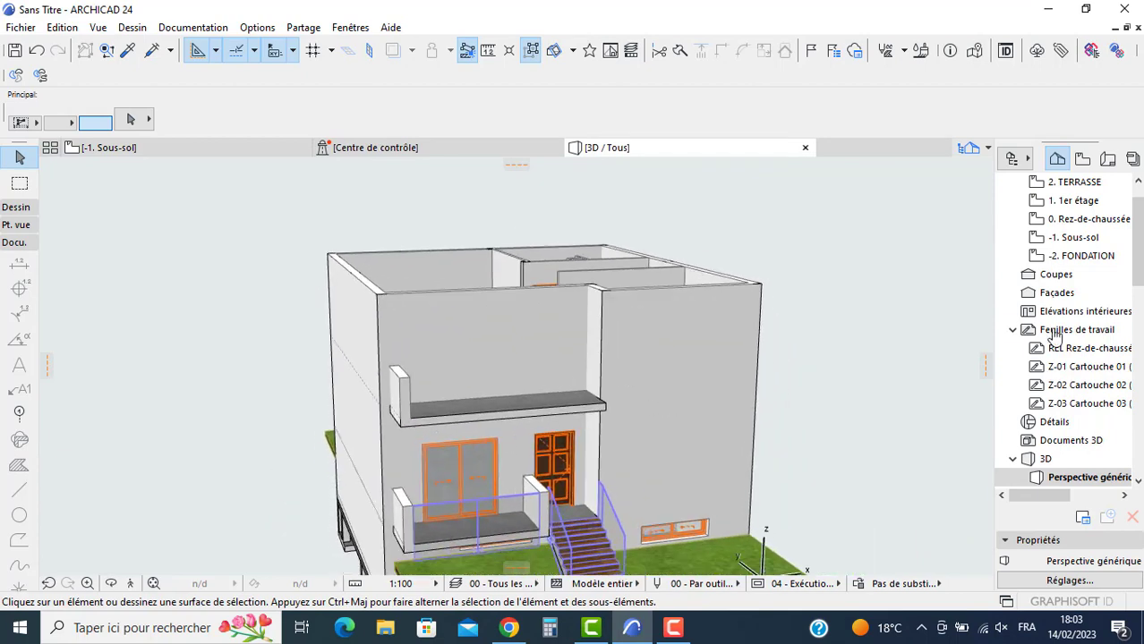
Step: Open the 2. TERRASSE storey and paste the copied walls, columns and doors at their original location
double_click(1074, 237)
double_click(1083, 219)
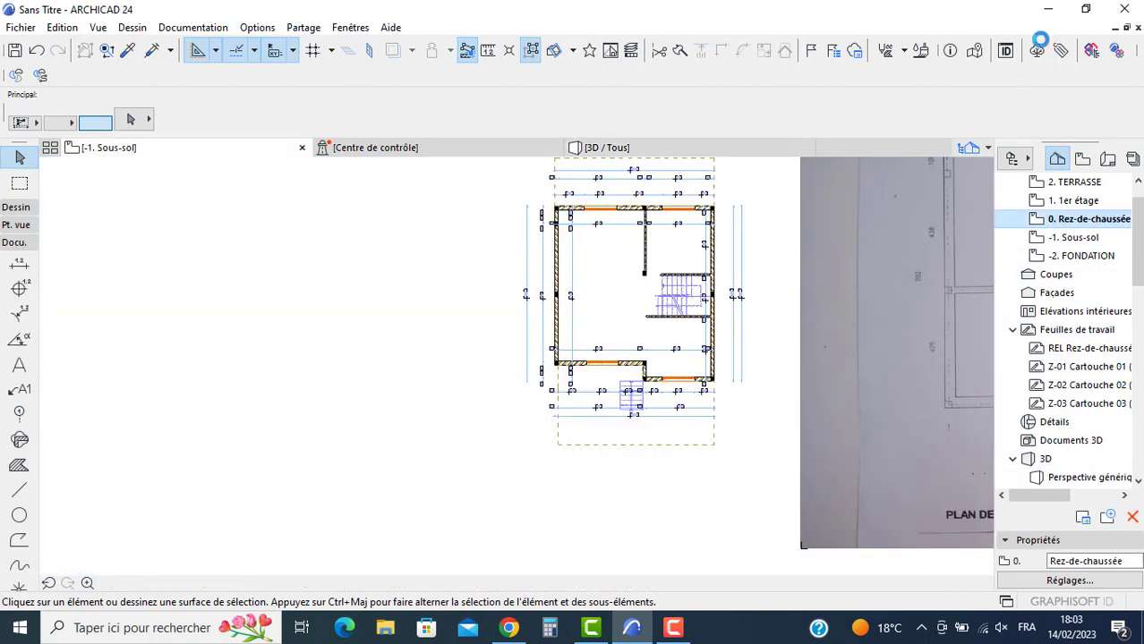
double_click(1062, 183)
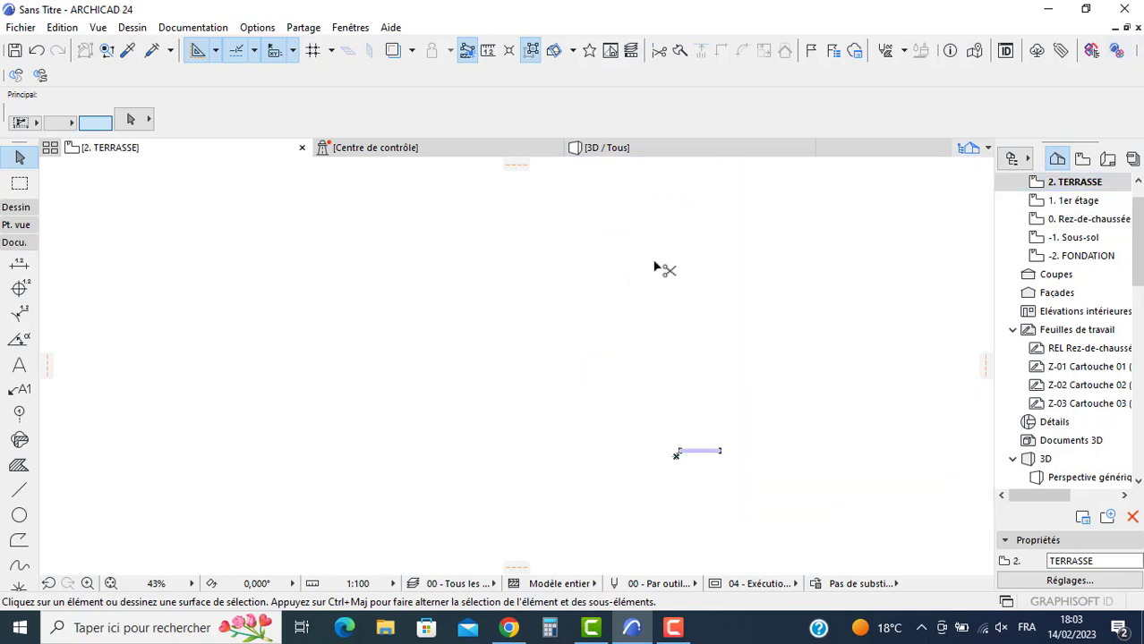
key(ctrl+v)
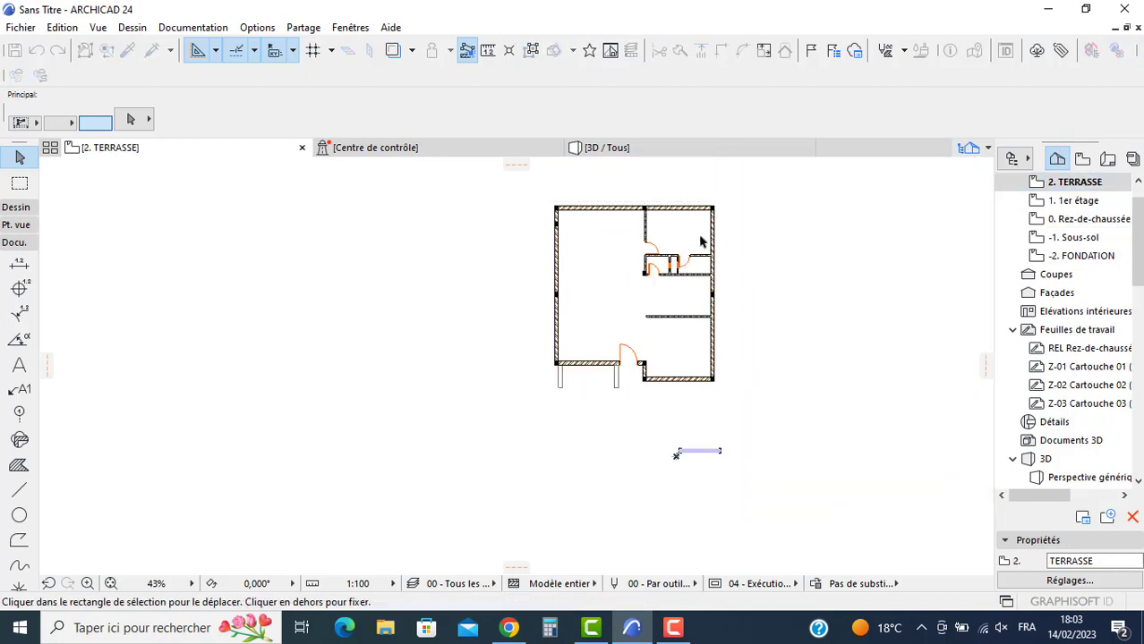
click(774, 322)
Step: Delete the entrance door from the lower exterior wall of the terrace plan
scroll(771, 328, up, 3)
middle_drag(580, 329, 602, 375)
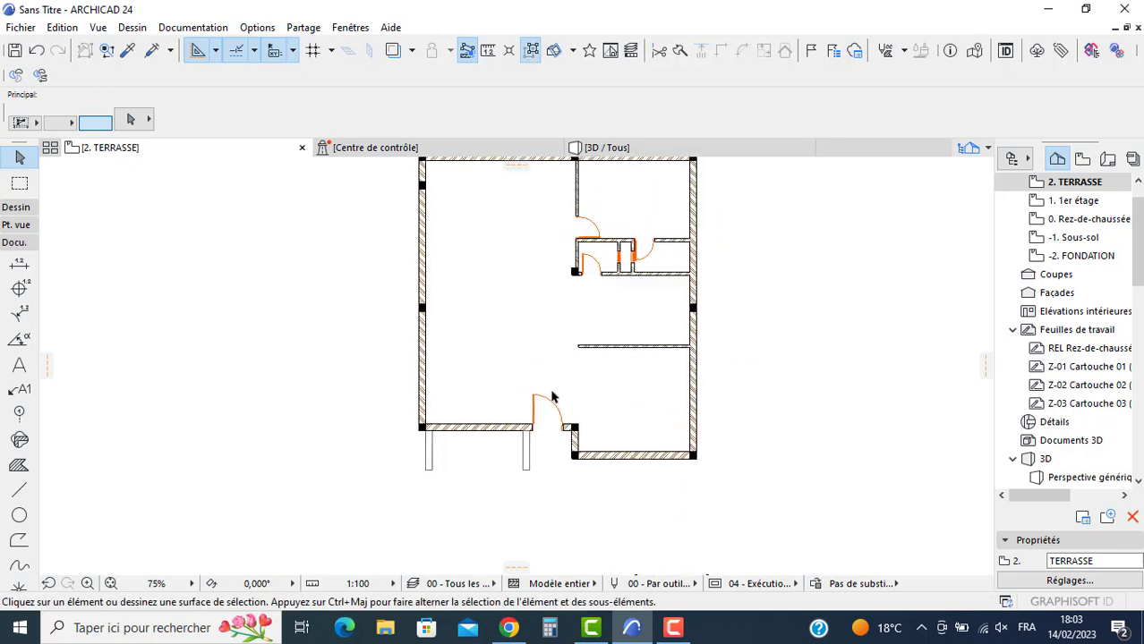
scroll(552, 396, up, 2)
click(526, 442)
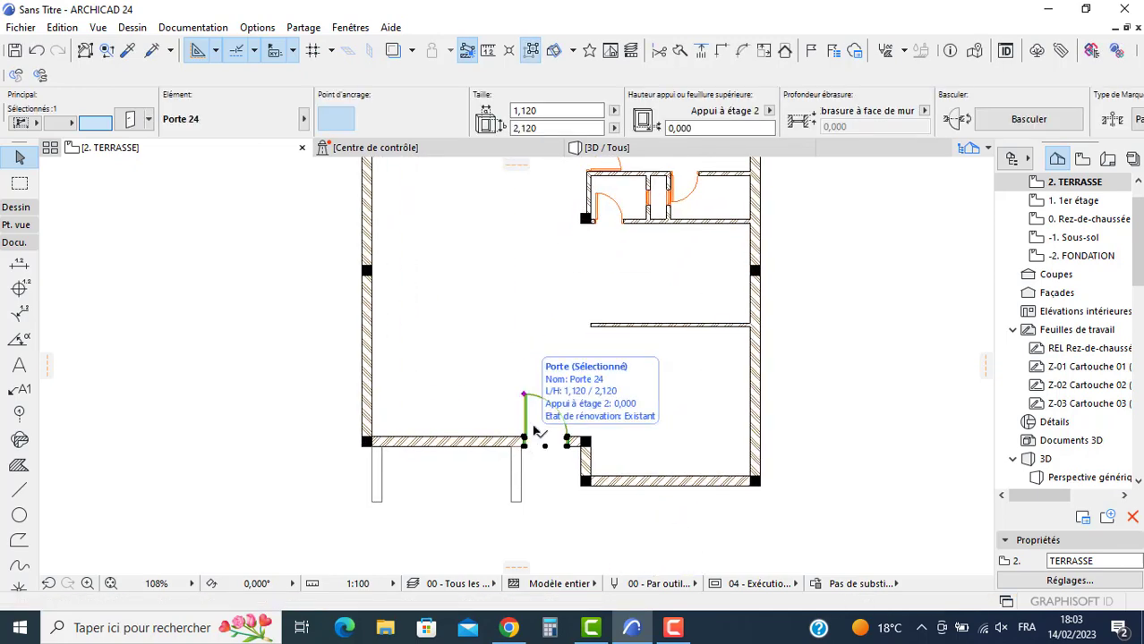
key(Delete)
Step: Delete the bathroom and bedroom partitions above the stairwell, along with the door in the stairwell's upper wall
middle_drag(633, 335, 641, 459)
drag(710, 247, 582, 307)
key(Delete)
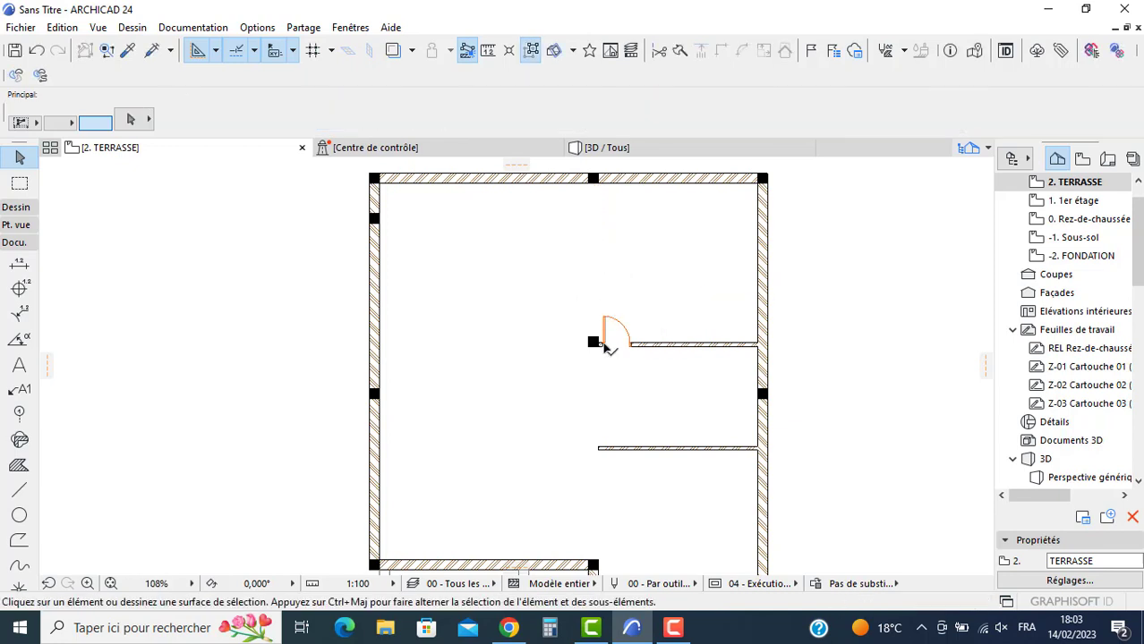
click(605, 346)
key(Delete)
Step: Transfer the exterior wall's settings to the upper and lower stairwell partitions on the terrace plan
middle_drag(646, 419, 692, 361)
click(24, 212)
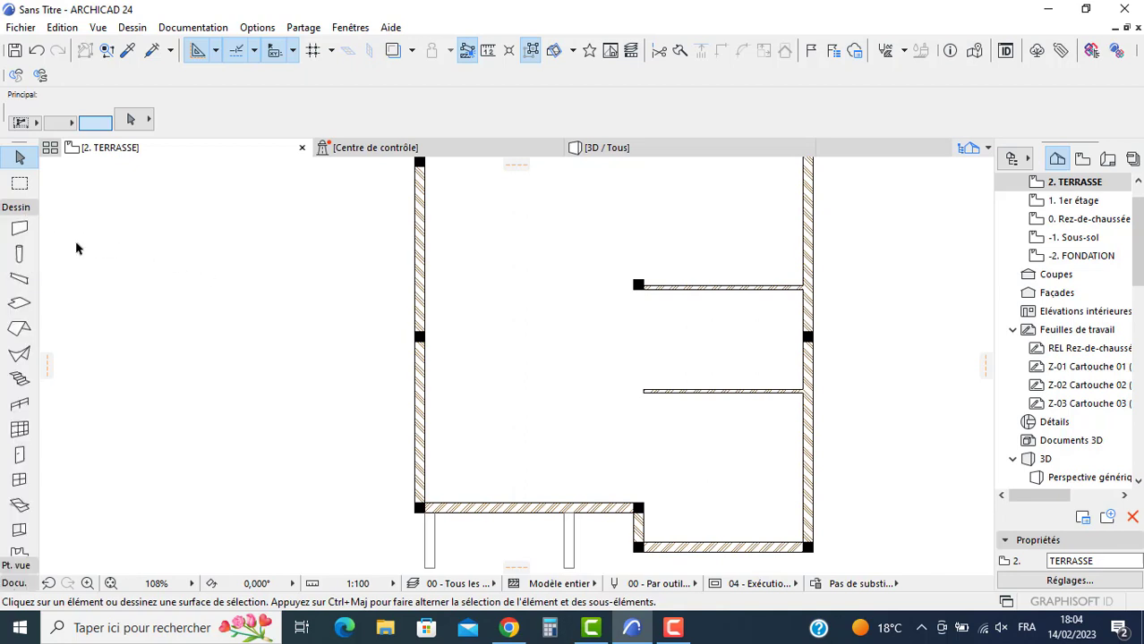
scroll(80, 248, up, 2)
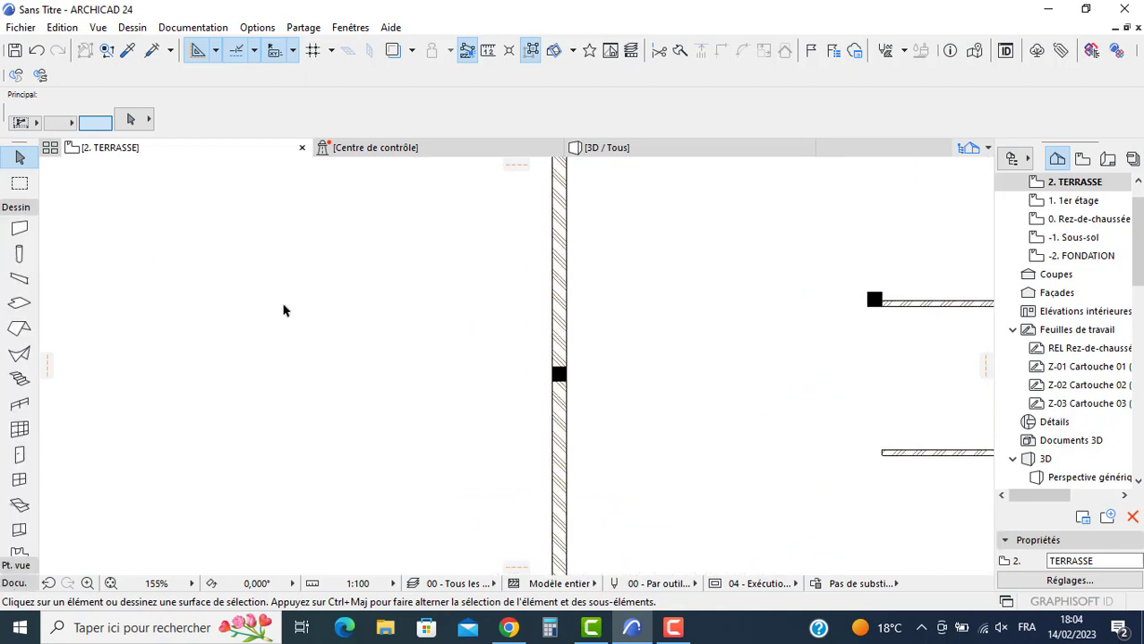
alt+click(569, 299)
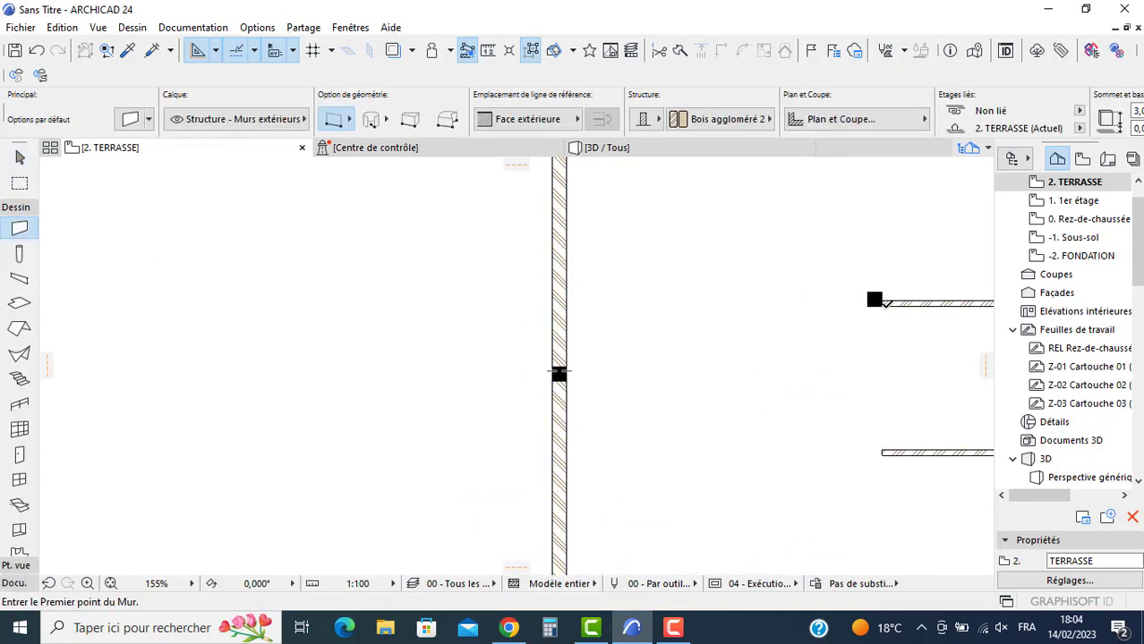
ctrl+alt+click(939, 302)
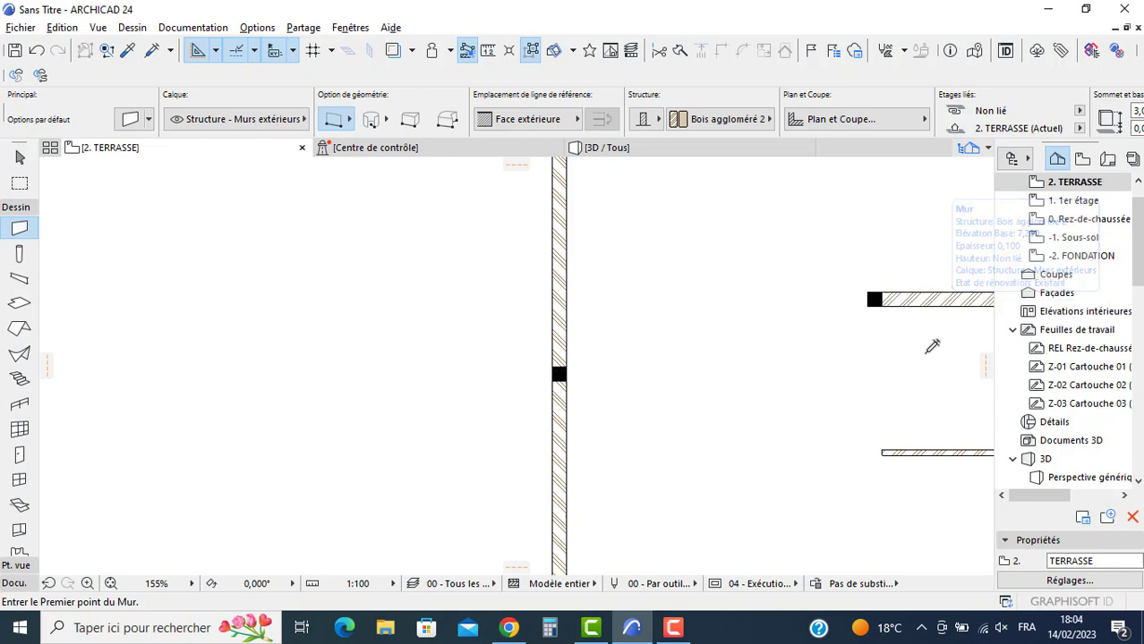
ctrl+alt+click(972, 450)
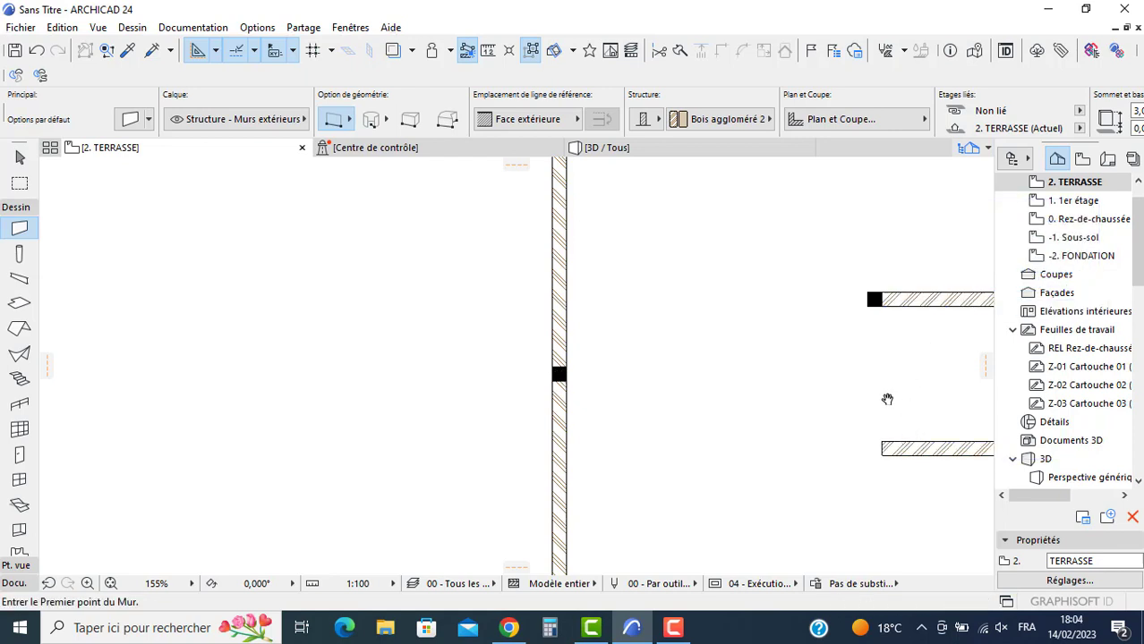
Step: Show the trace reference and move the lower stairwell wall down so its upper face aligns with the reference partition's upper face
middle_drag(887, 400, 760, 317)
key(Escape)
click(822, 374)
middle_drag(818, 373, 695, 333)
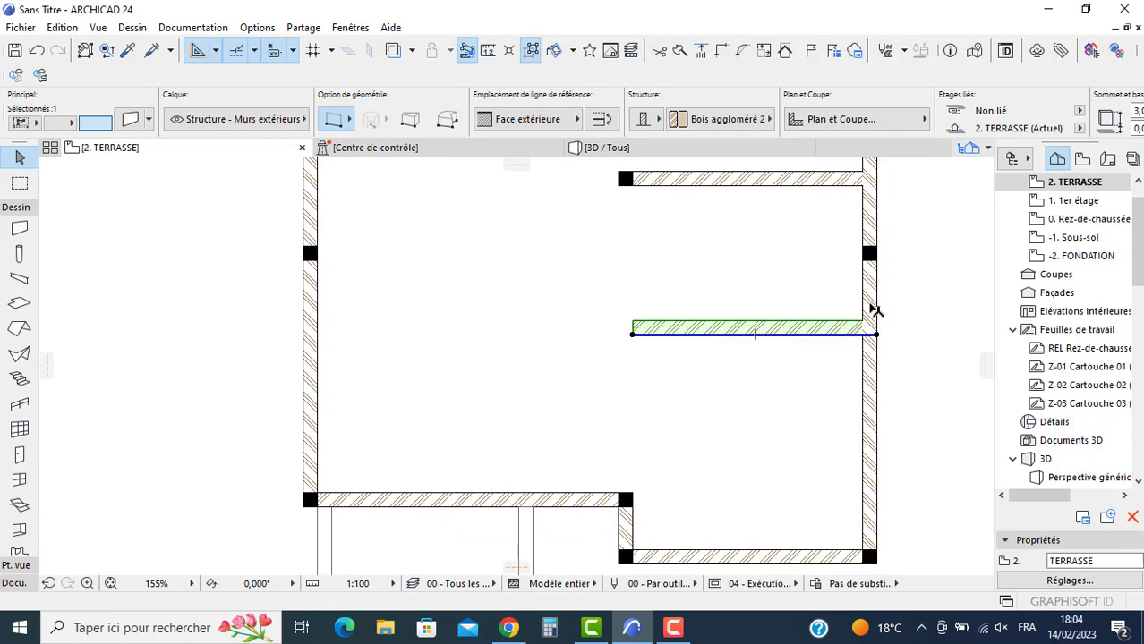
click(394, 50)
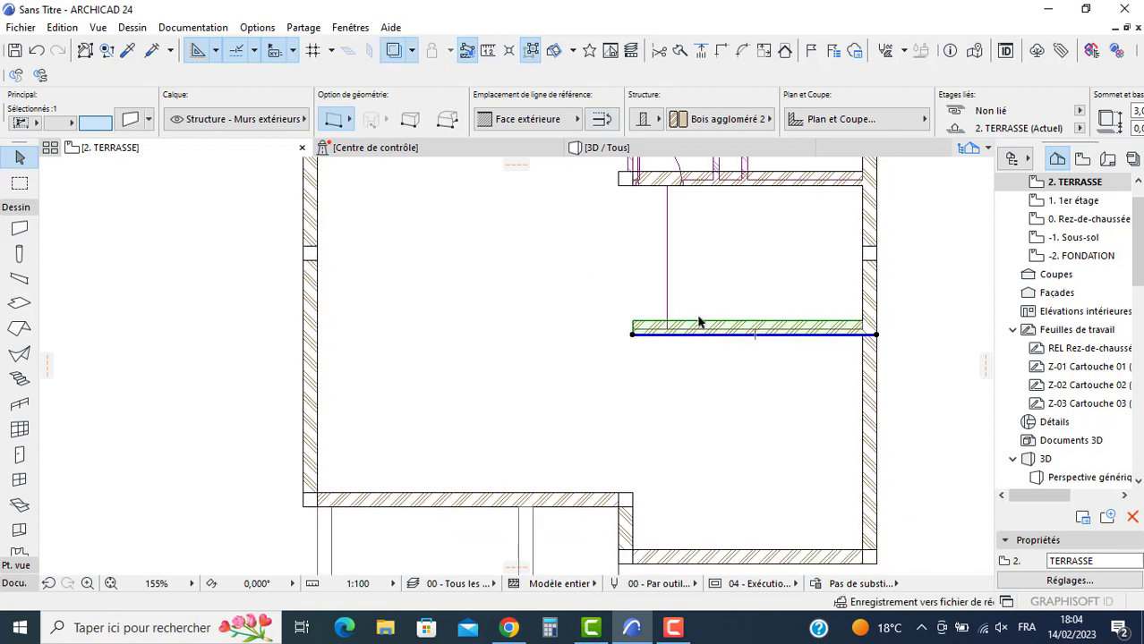
scroll(816, 324, up, 3)
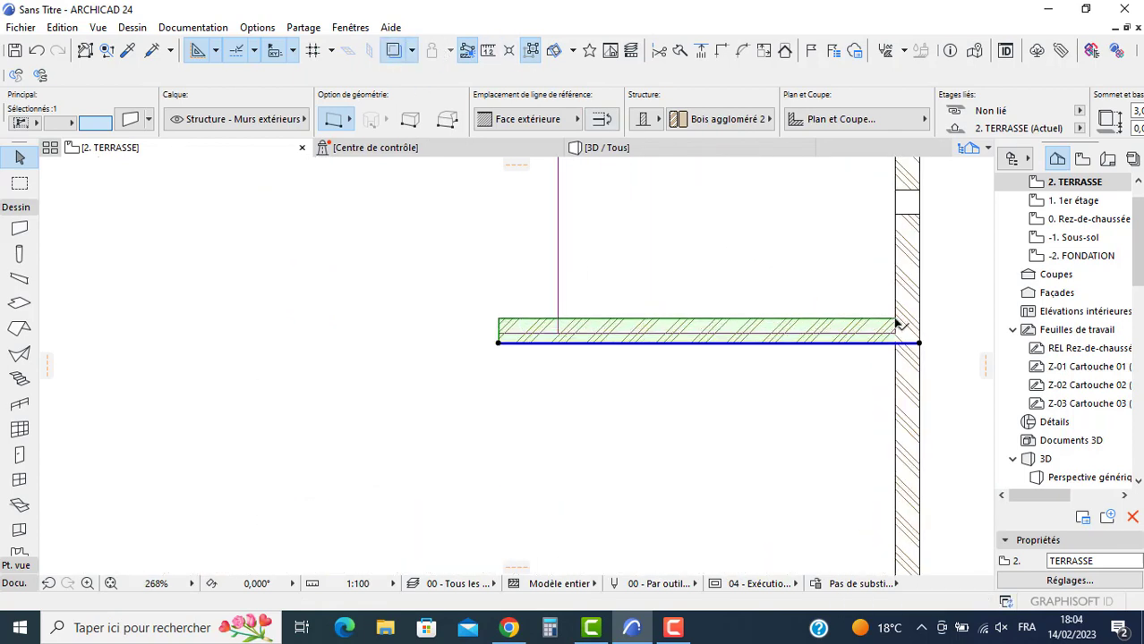
key(ctrl+d)
click(895, 320)
click(895, 334)
scroll(624, 266, down, 3)
key(Escape)
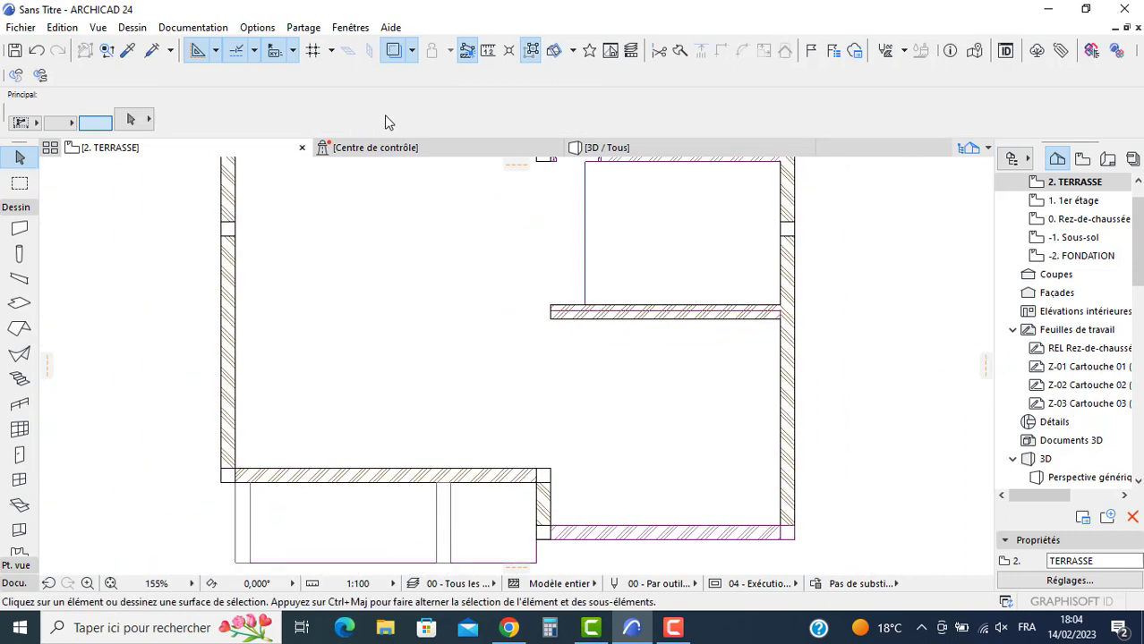
Step: Draw an inner-face-referenced wall closing the stairwell's open side from the column to the lower stairwell wall, and hide the trace reference
scroll(747, 318, up, 3)
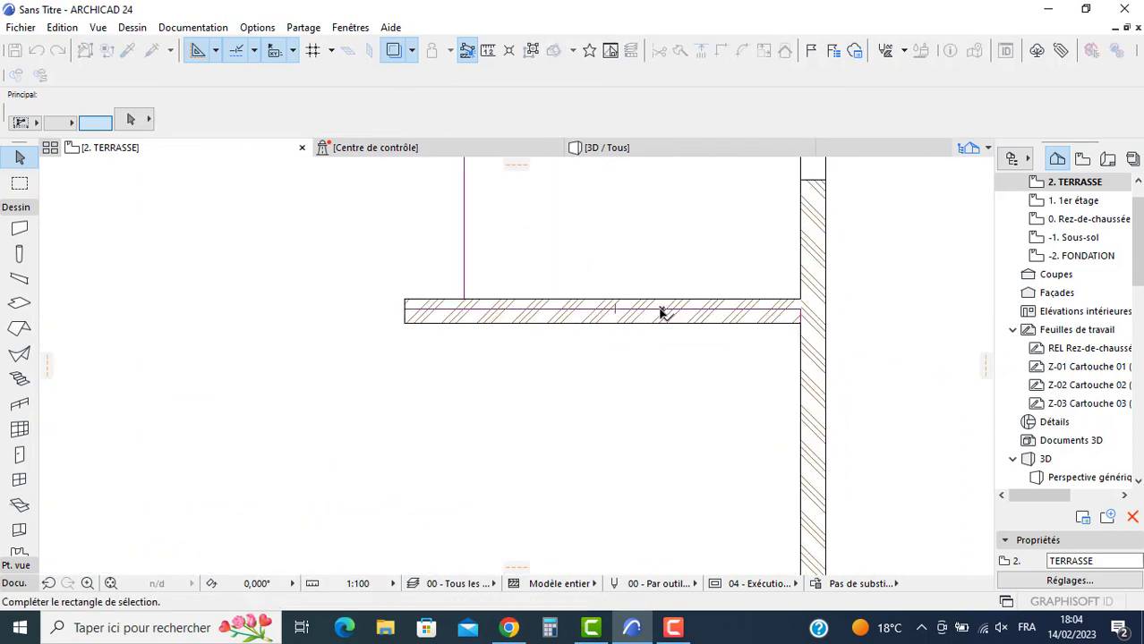
scroll(412, 217, down, 4)
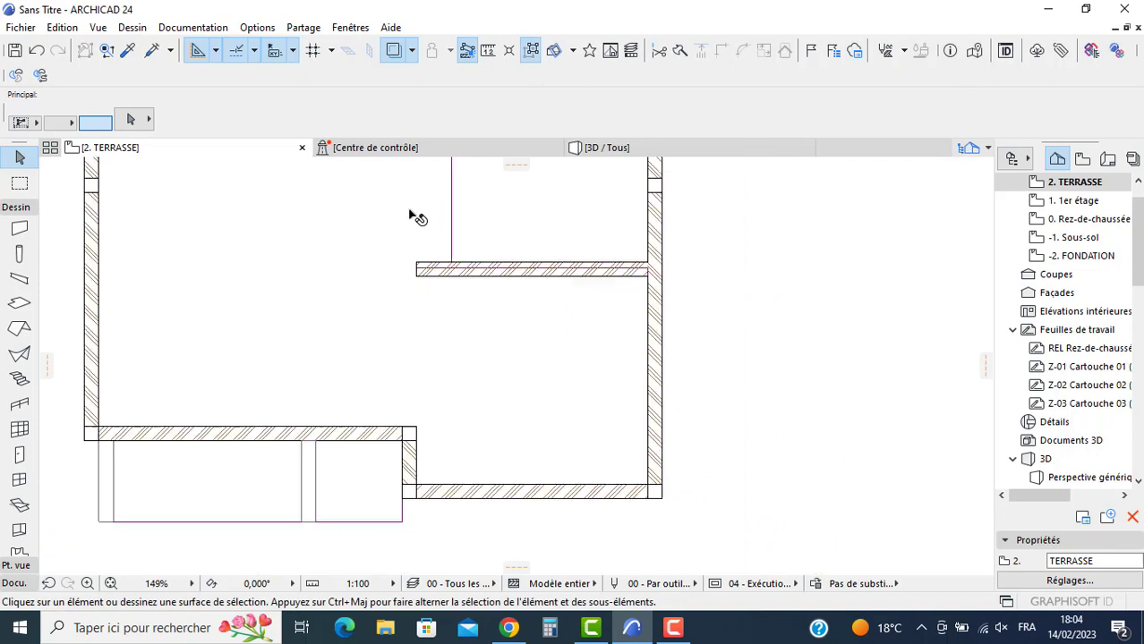
click(19, 230)
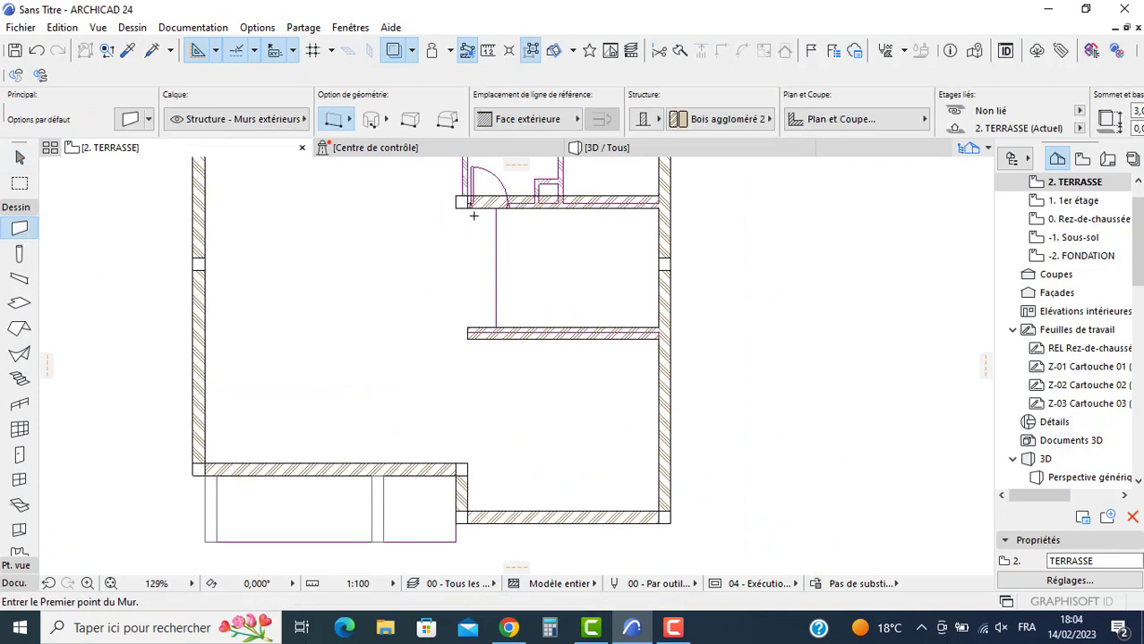
click(463, 203)
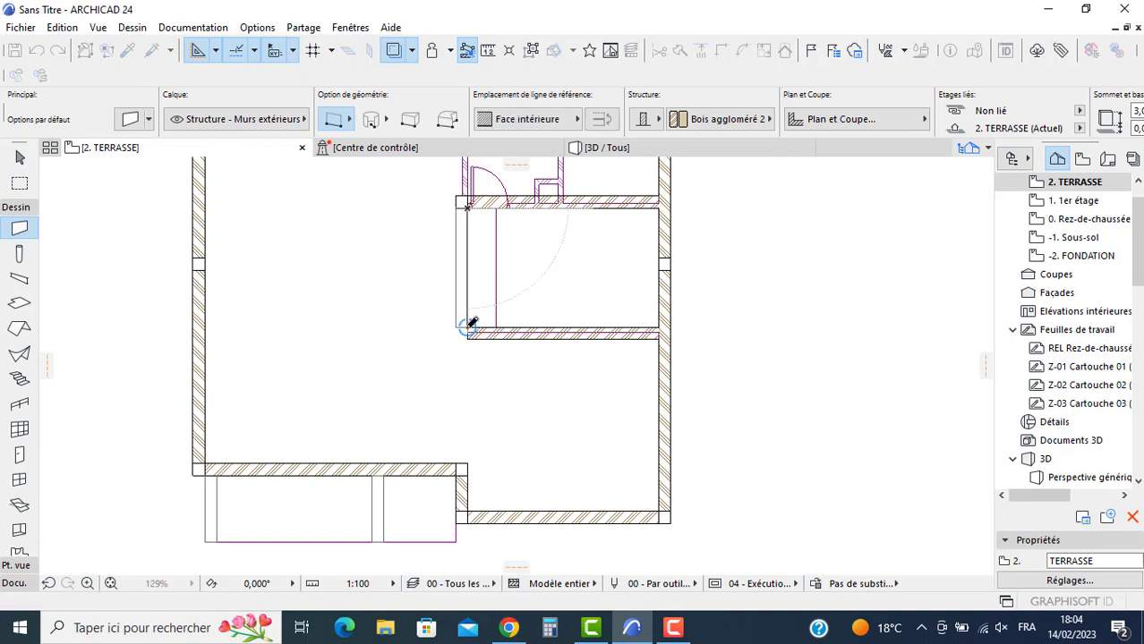
click(469, 324)
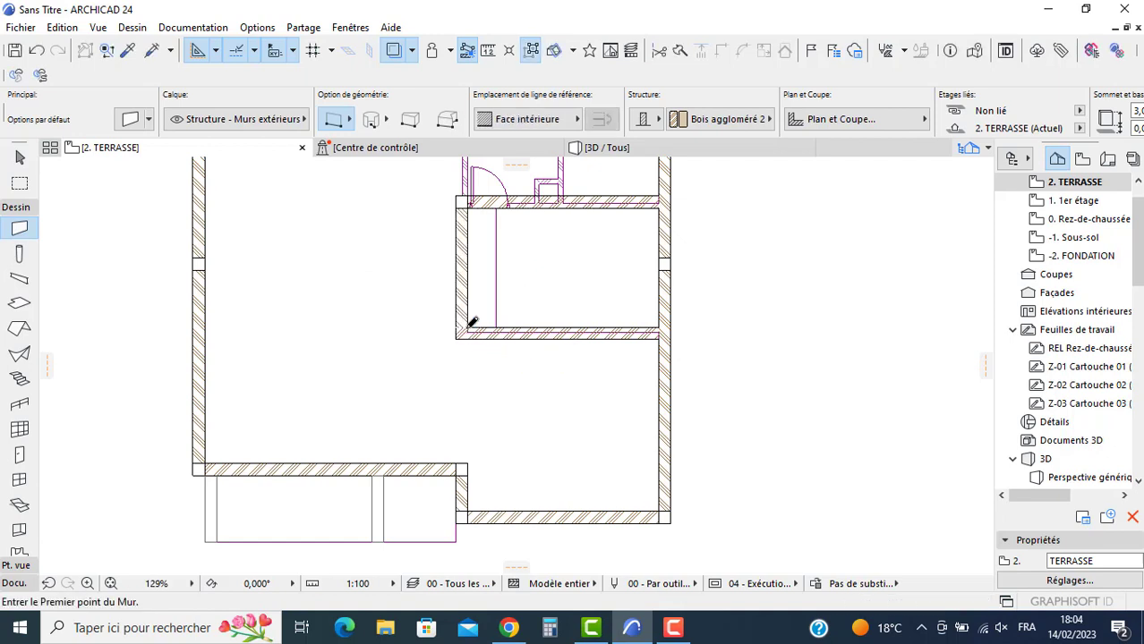
click(396, 53)
scroll(415, 301, down, 3)
middle_drag(414, 301, 470, 354)
key(Escape)
Step: Split the exterior wall beside the stairwell at the upper stairwell wall, keeping the lower portion selected
click(613, 266)
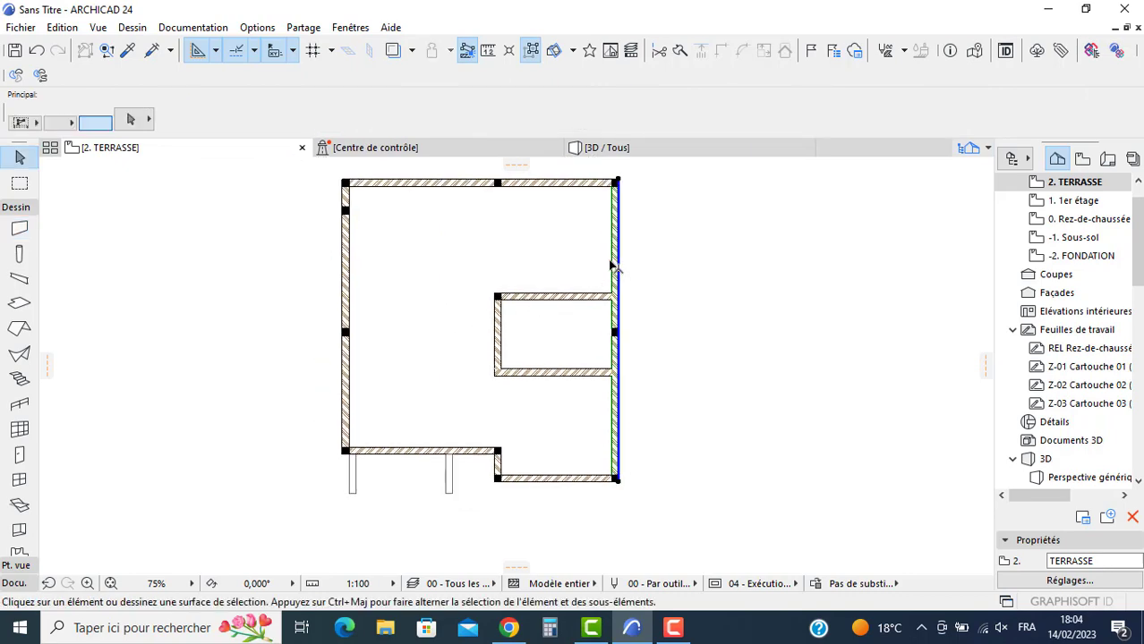
click(669, 54)
scroll(611, 309, up, 3)
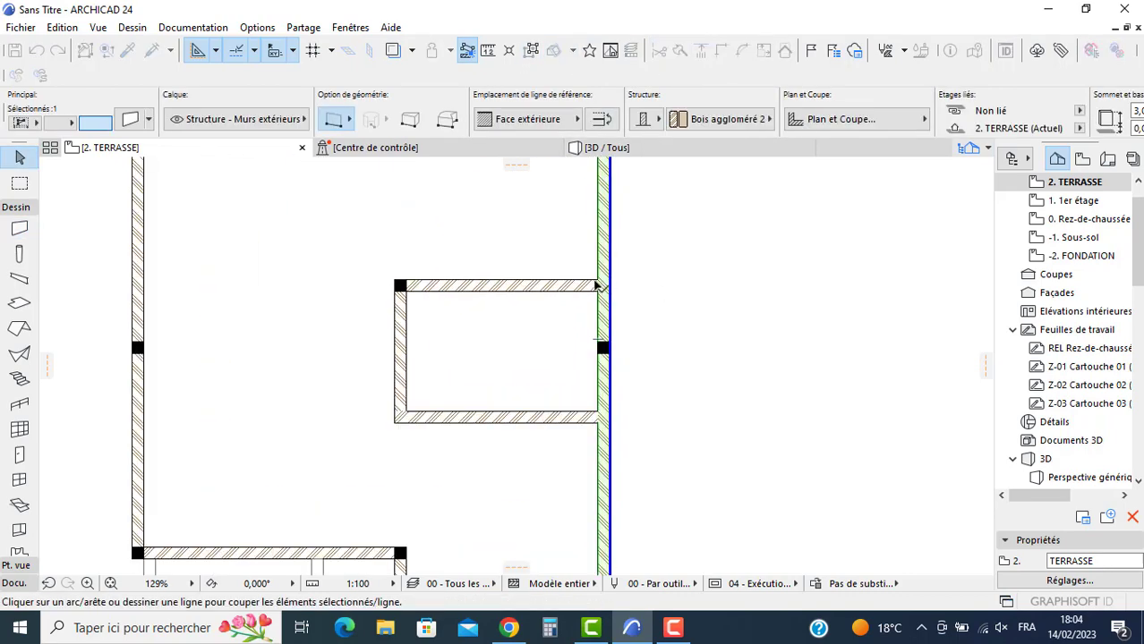
click(598, 285)
click(658, 287)
click(659, 358)
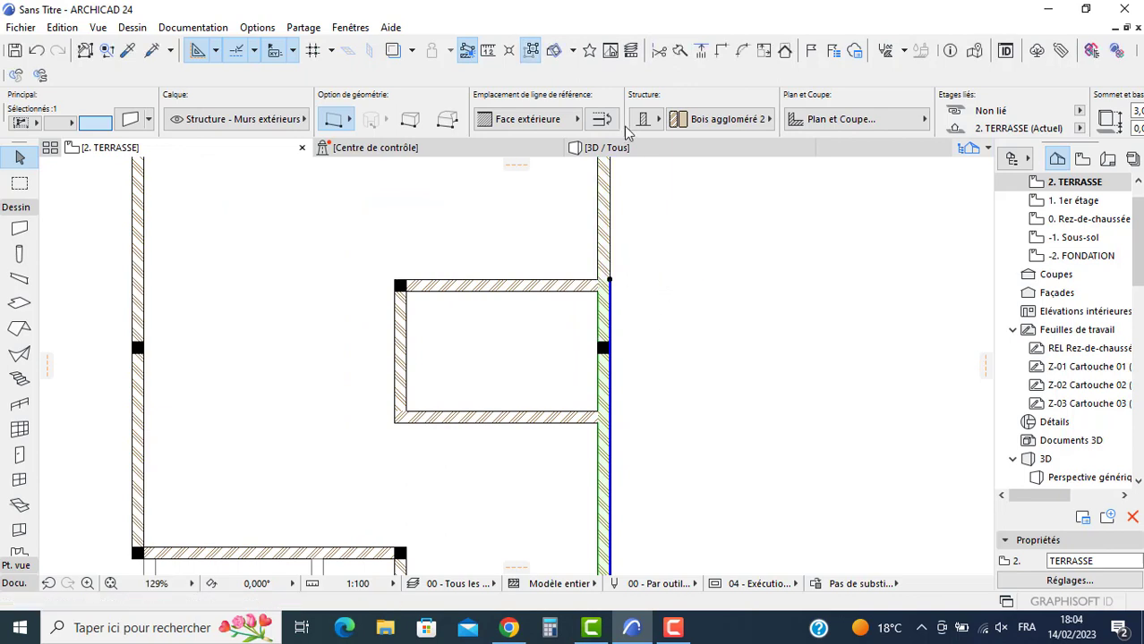
Step: Split the remaining exterior wall at the lower face of the lower stairwell wall to isolate the stairwell segment
click(678, 53)
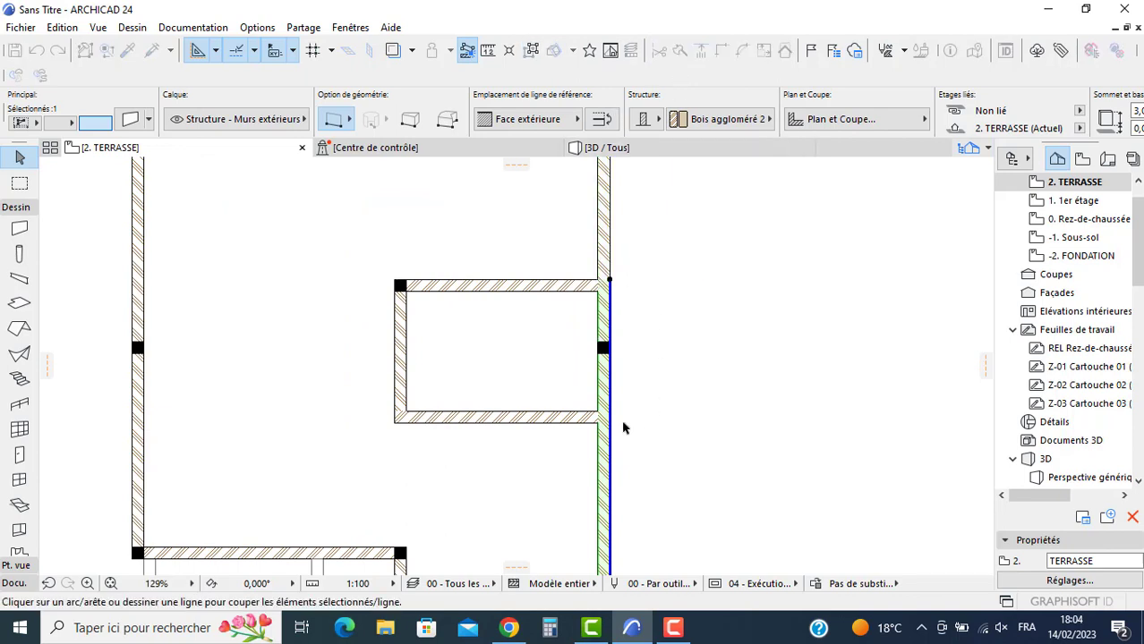
click(605, 424)
click(680, 428)
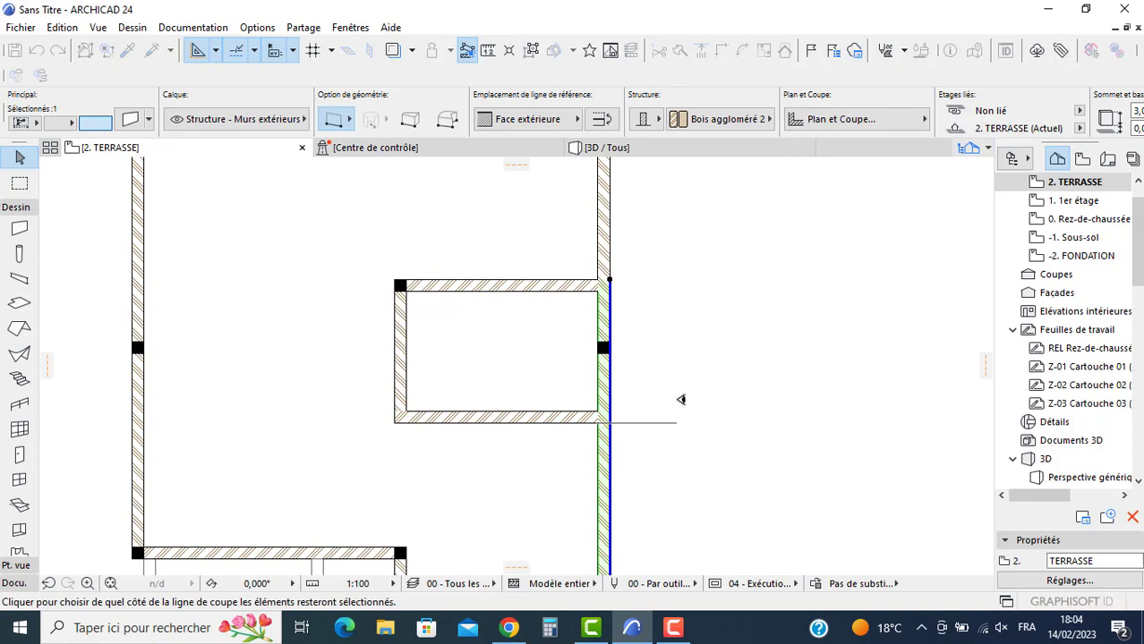
click(680, 400)
scroll(609, 387, down, 3)
middle_drag(559, 378, 555, 369)
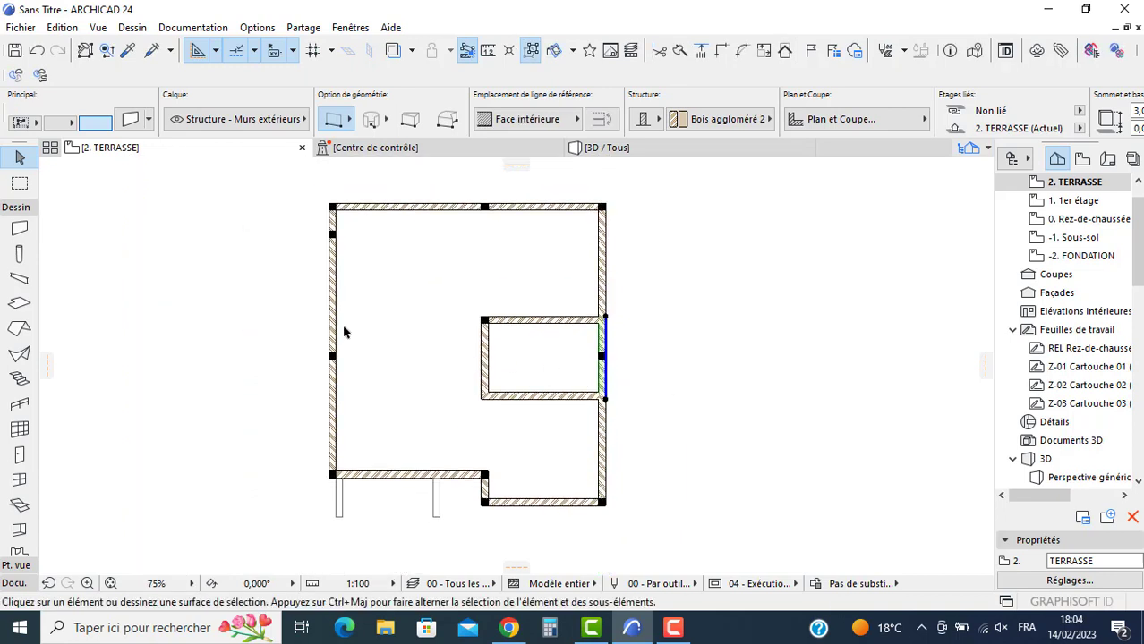
key(Escape)
Step: Set the height of all terrace walls except the four enclosing the stairwell
click(18, 229)
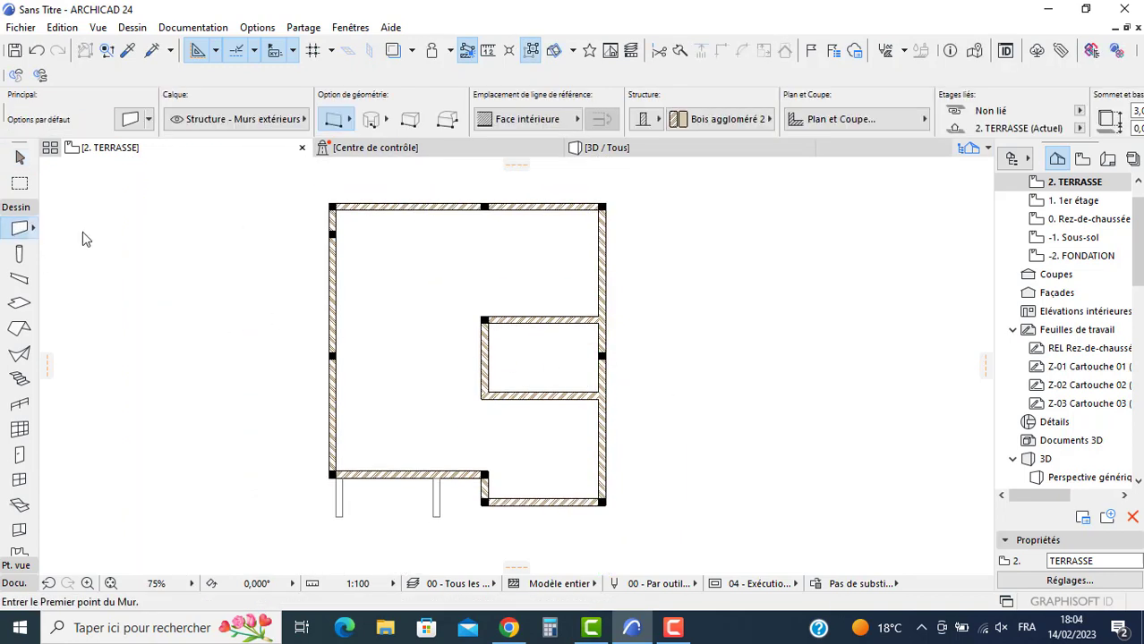
key(ctrl+a)
shift+click(485, 356)
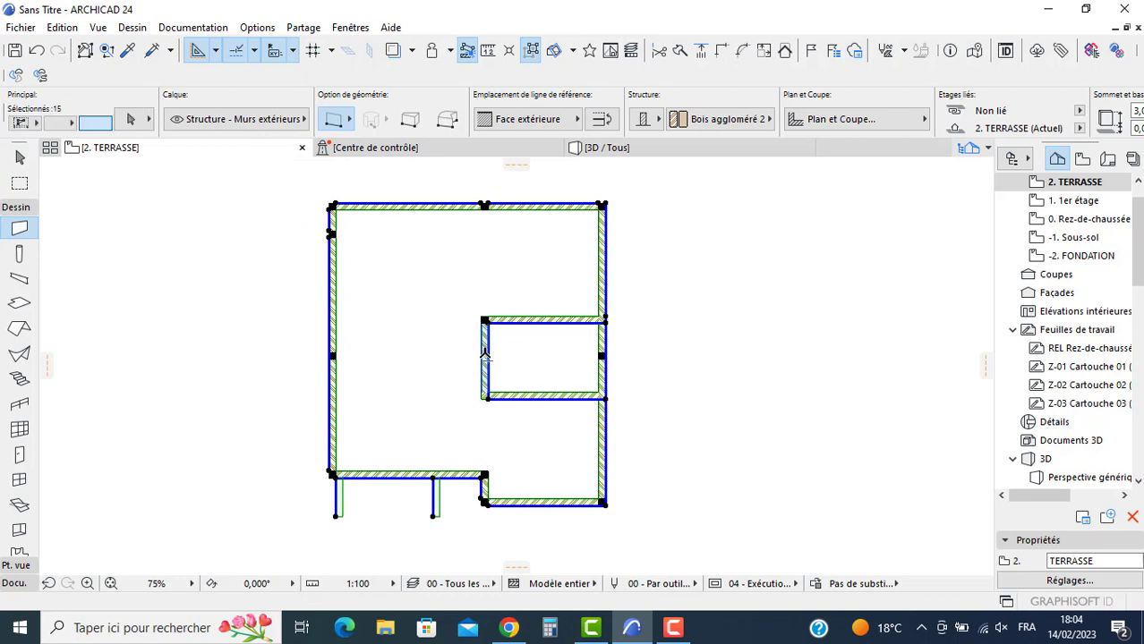
shift+click(529, 399)
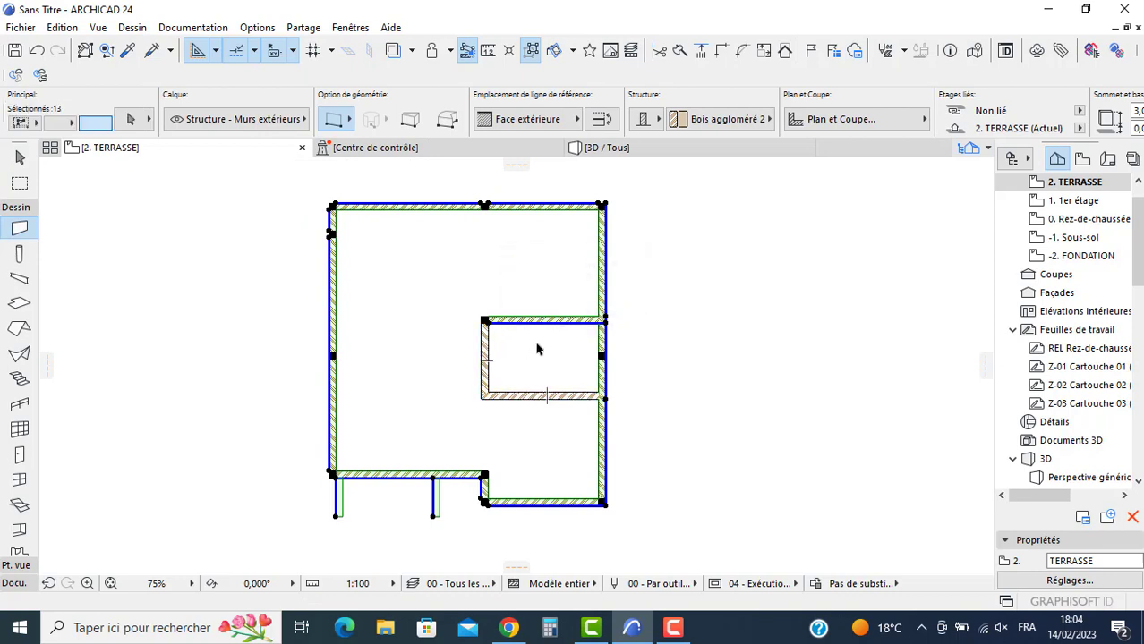
shift+click(544, 320)
shift+click(603, 342)
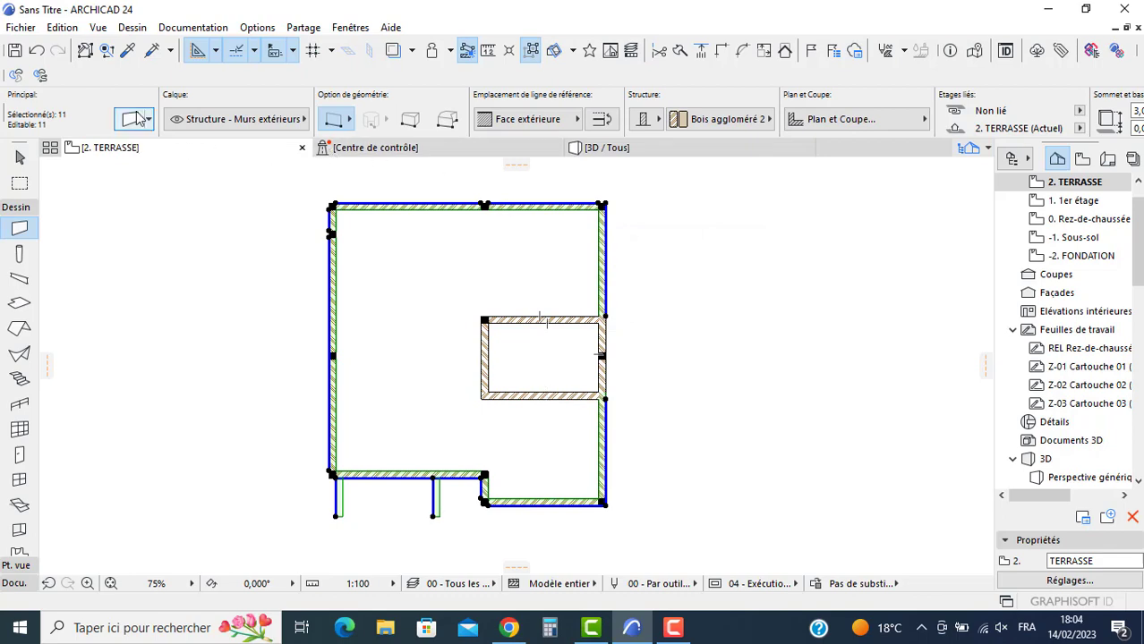
click(130, 119)
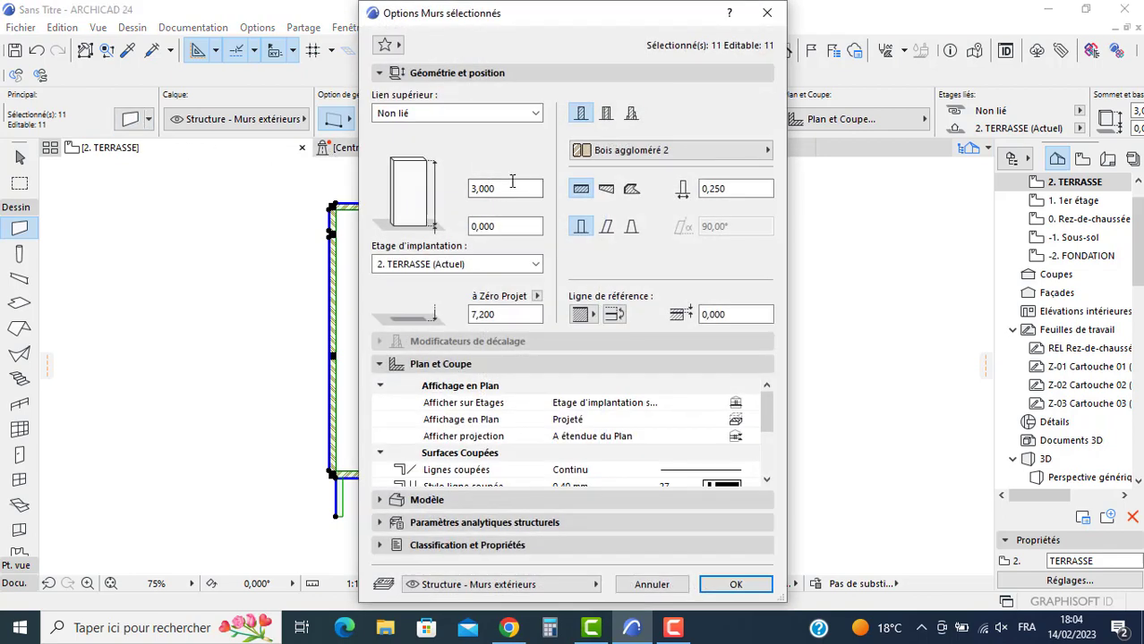
double_click(509, 193)
key(Return)
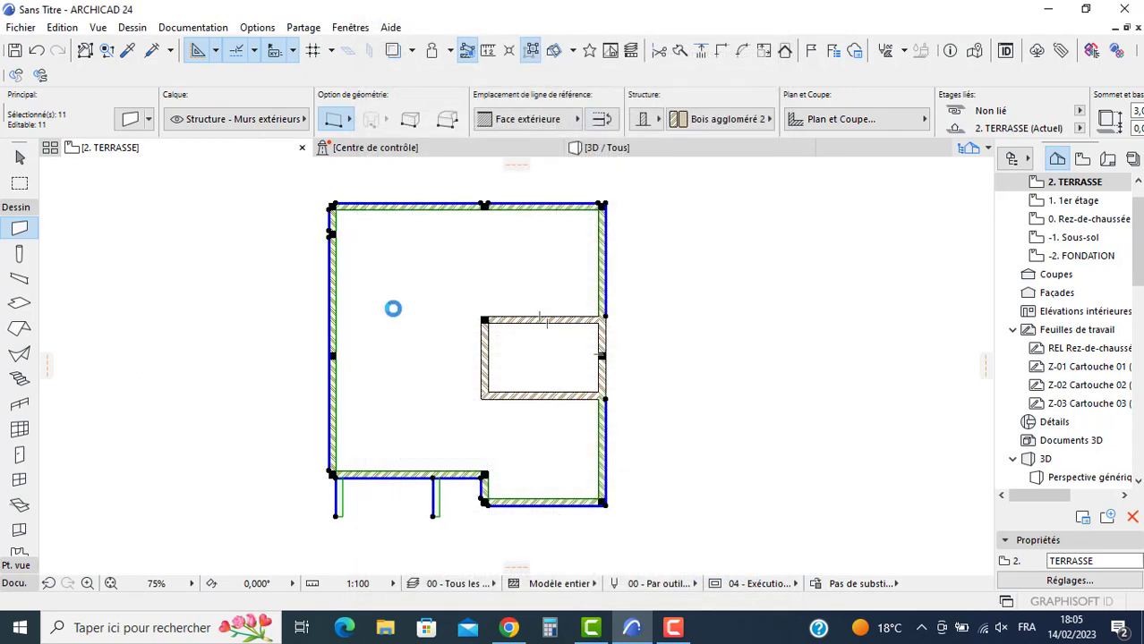
Step: Set the height of the four walls enclosing the stairwell
scroll(568, 355, up, 4)
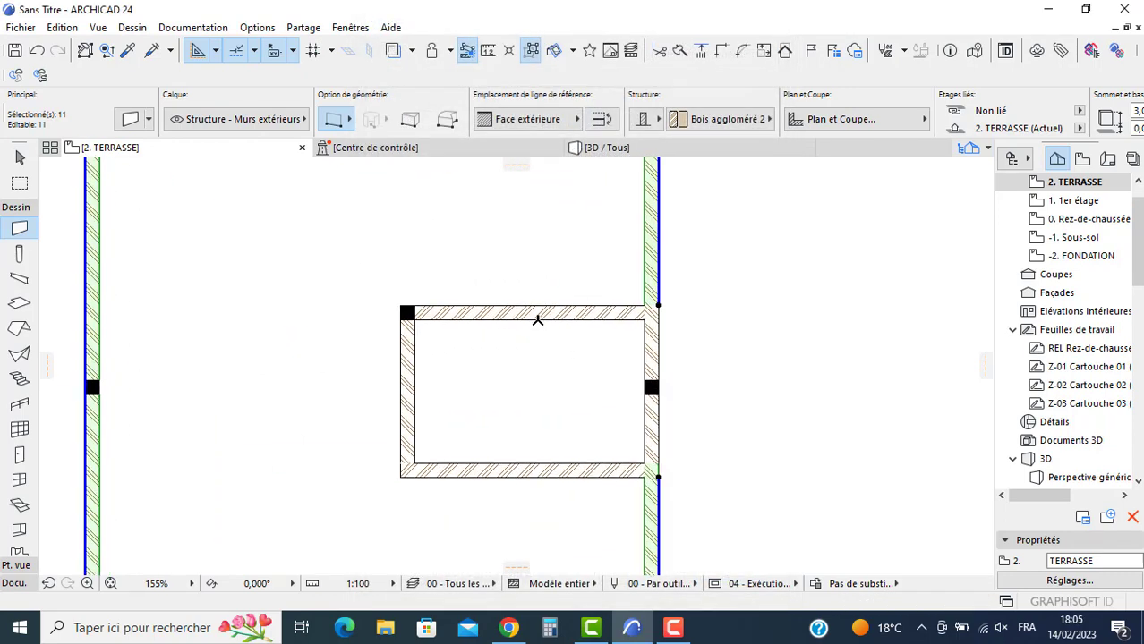
key(Escape)
key(Escape)
click(541, 322)
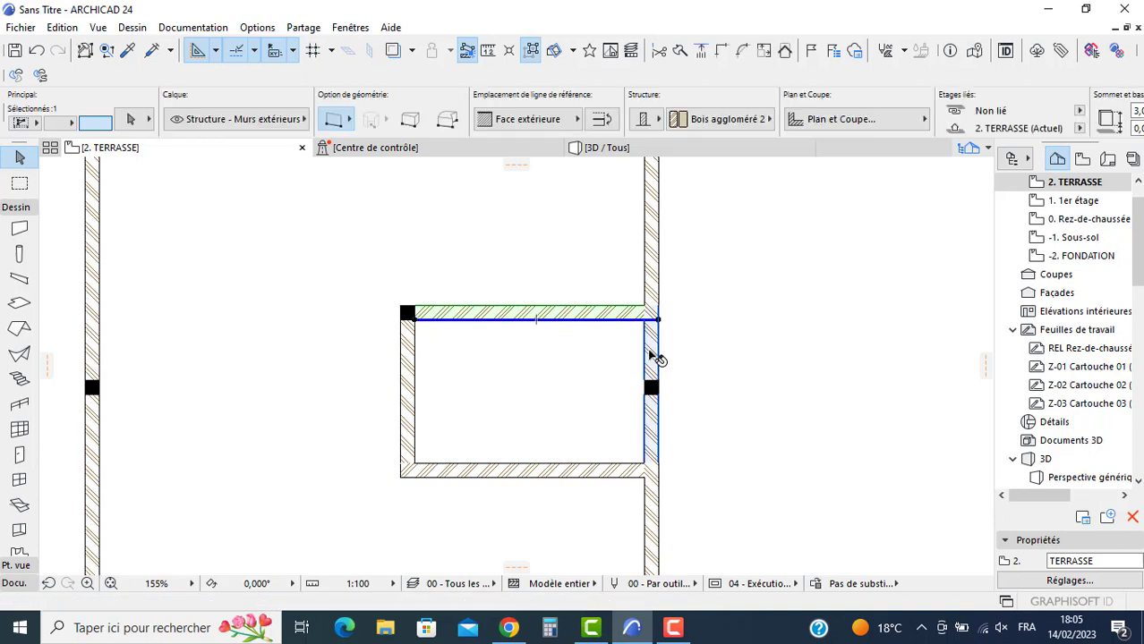
shift+click(650, 366)
shift+click(410, 360)
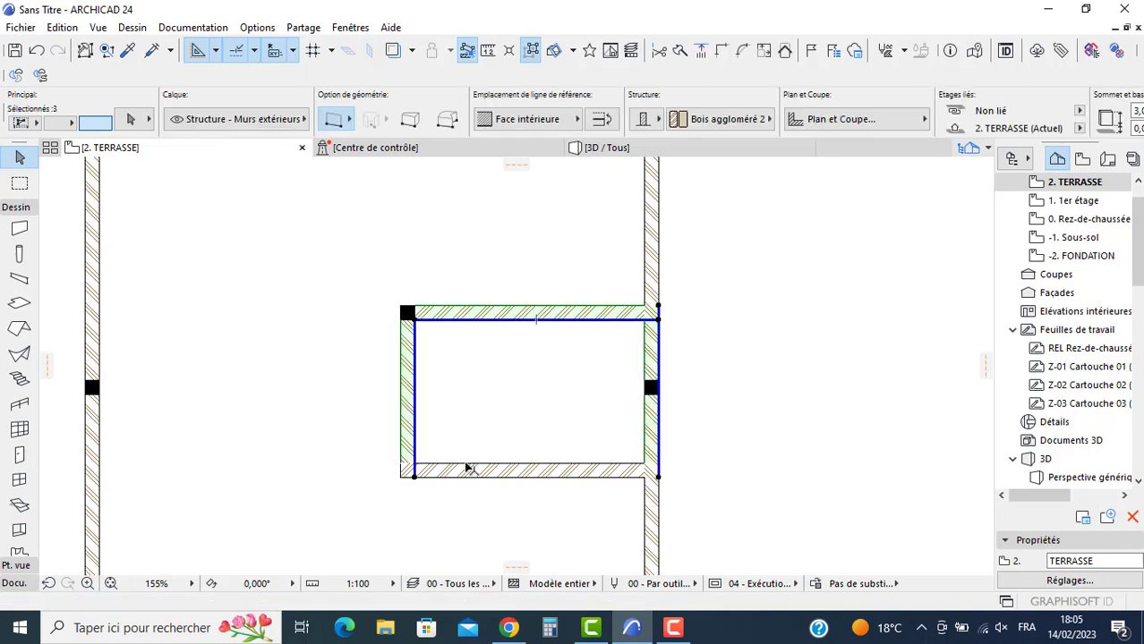
shift+click(467, 469)
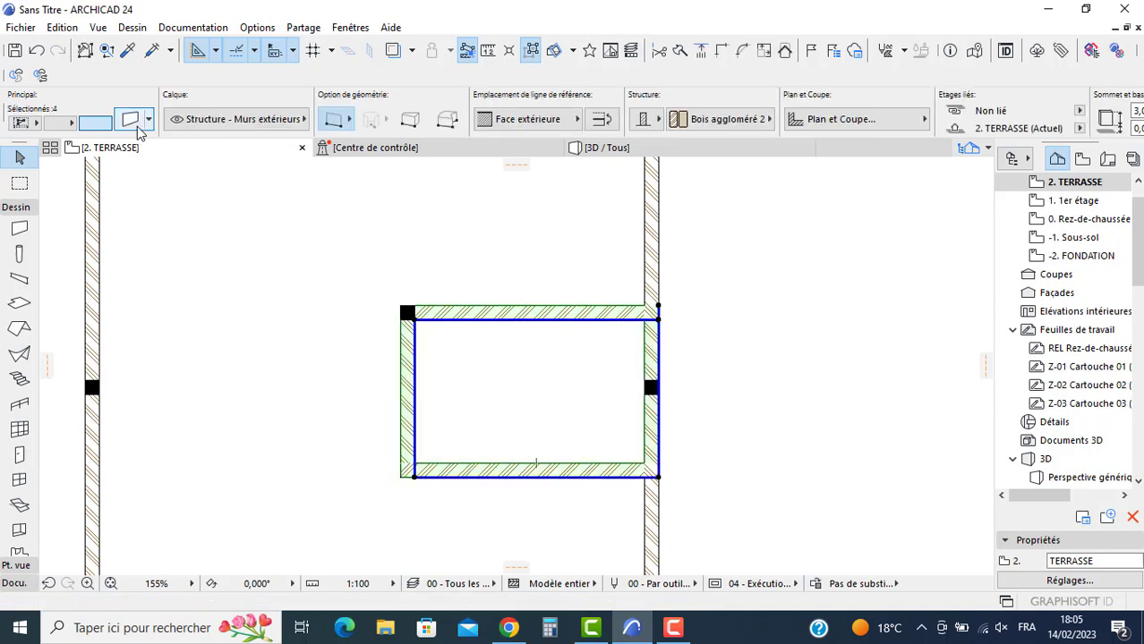
key(ctrl+t)
drag(505, 192, 422, 196)
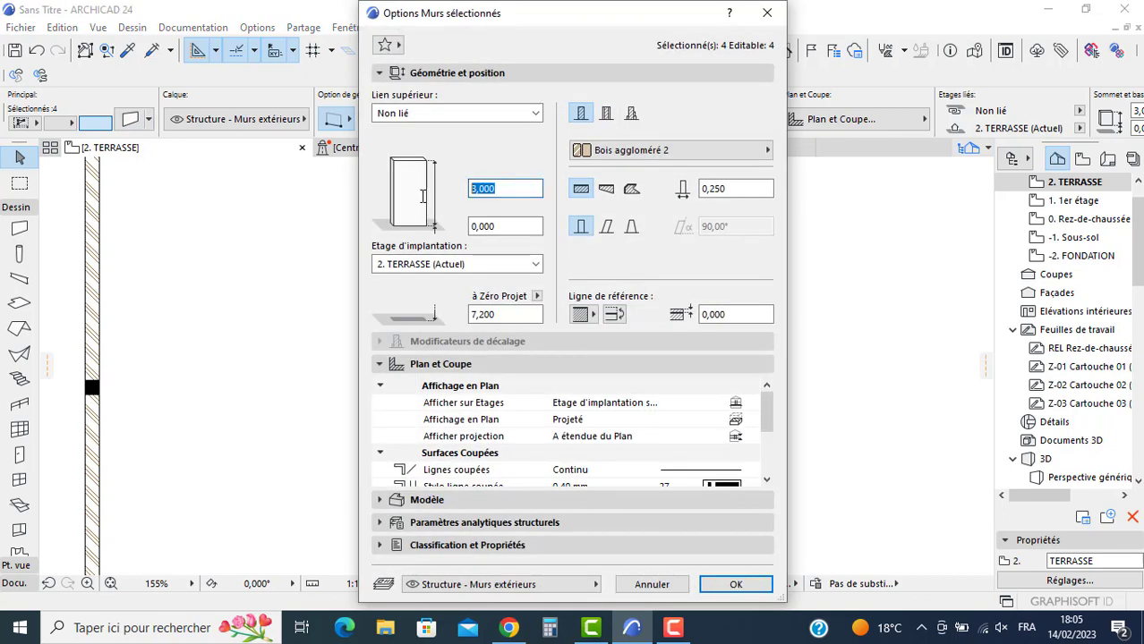
key(Return)
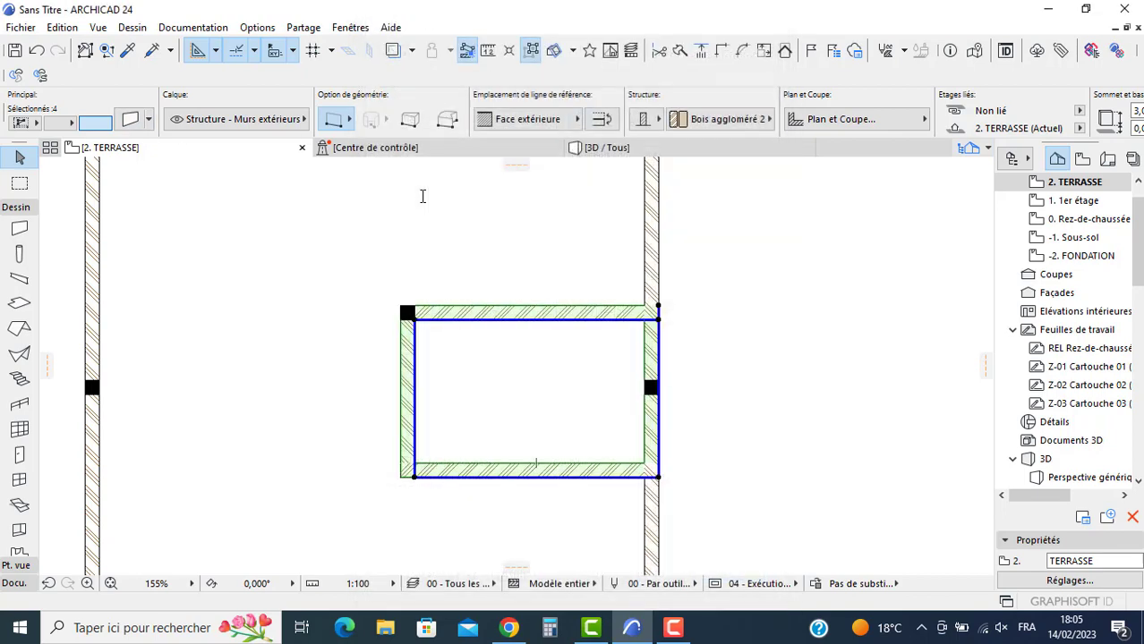
click(250, 176)
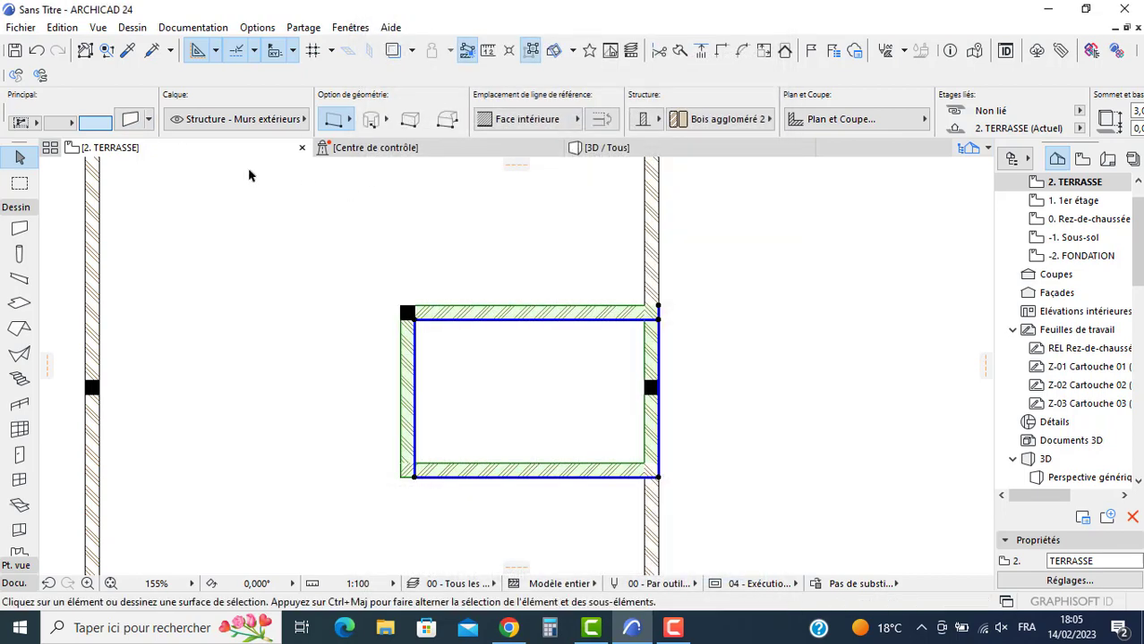
Step: Try to change the height of all terrace columns except the two at the stairwell
click(19, 254)
key(ctrl+a)
scroll(317, 275, down, 3)
middle_drag(317, 275, 341, 298)
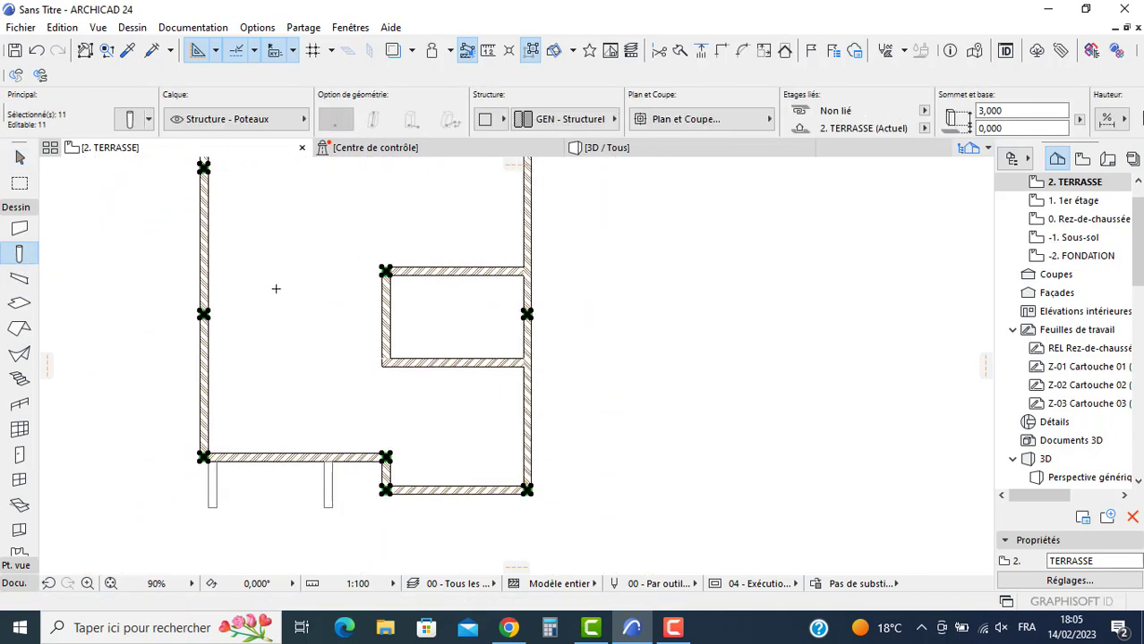
click(129, 122)
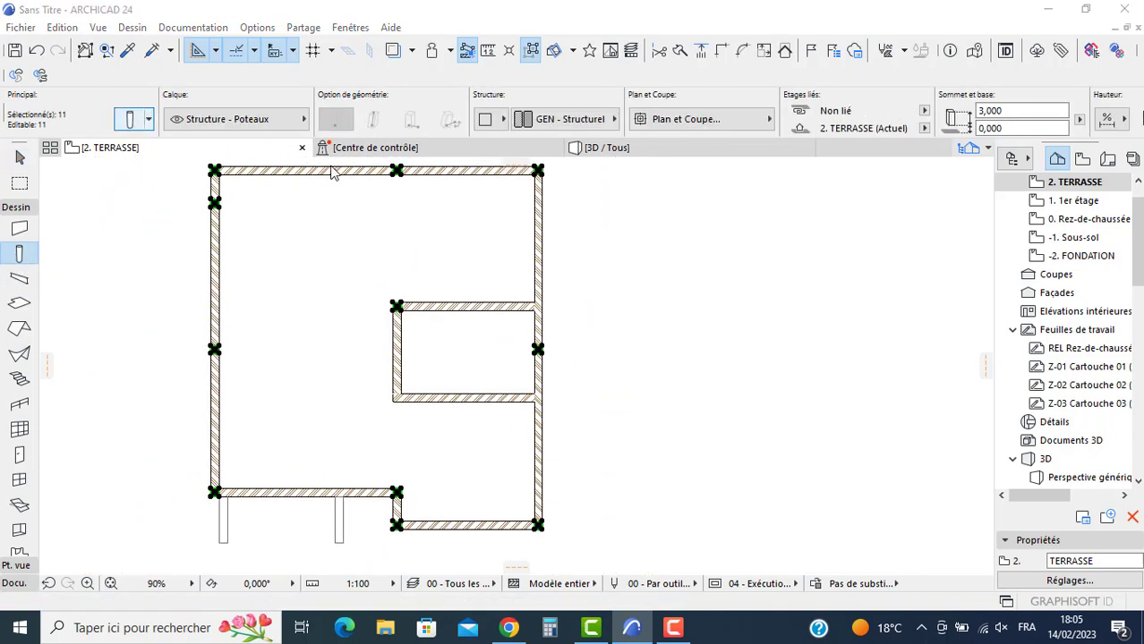
key(Escape)
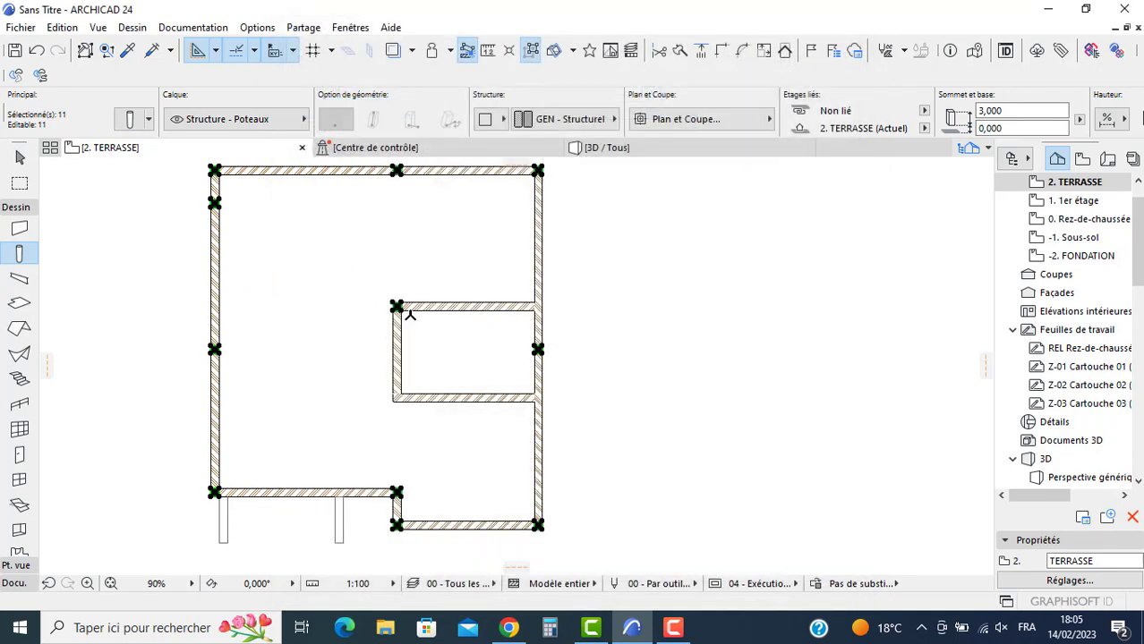
shift+click(537, 349)
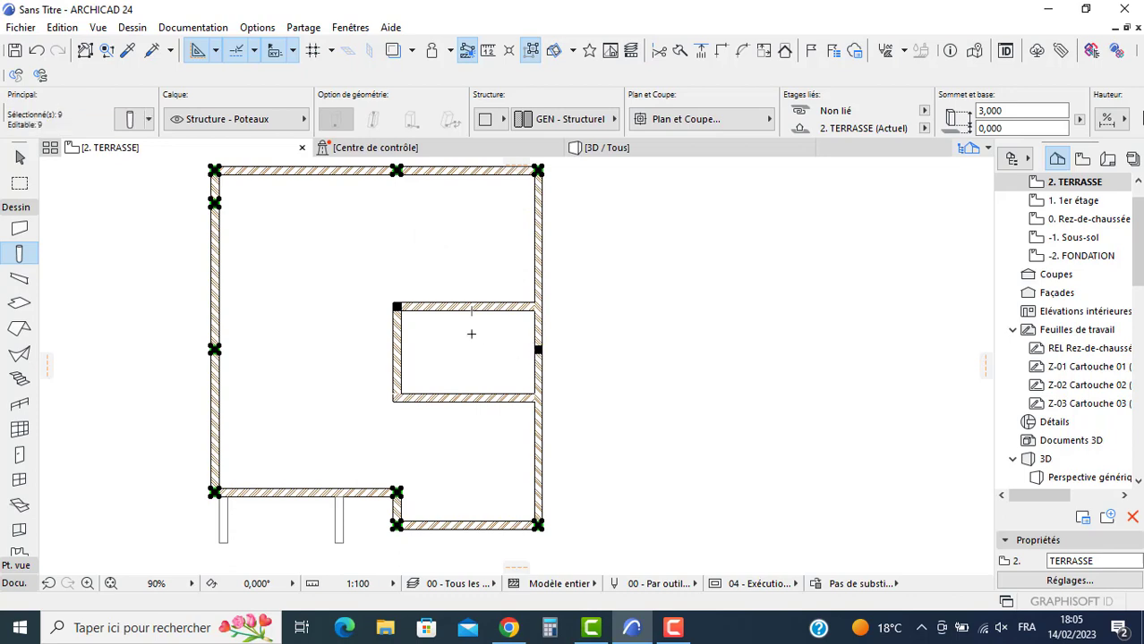
click(130, 120)
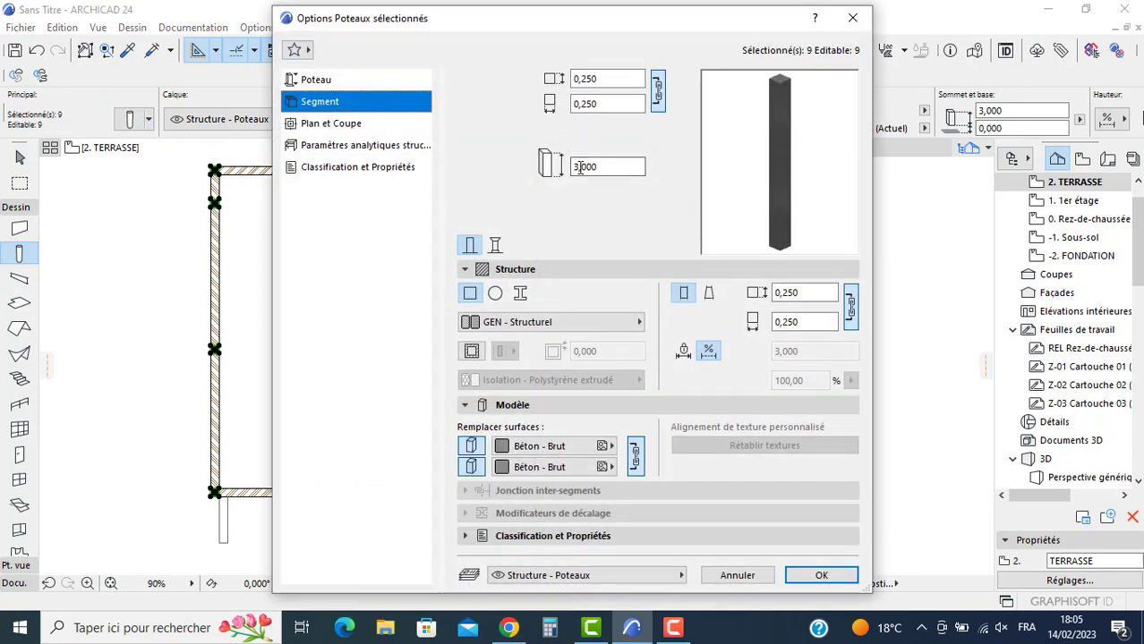
key(BackSpace)
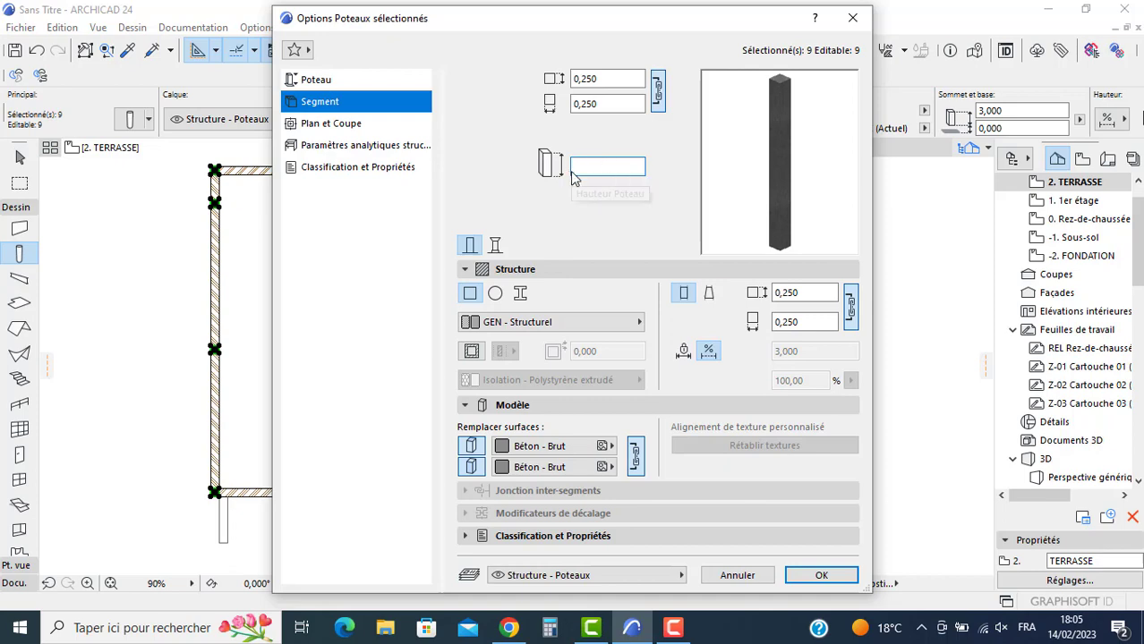
key(Return)
key(Escape)
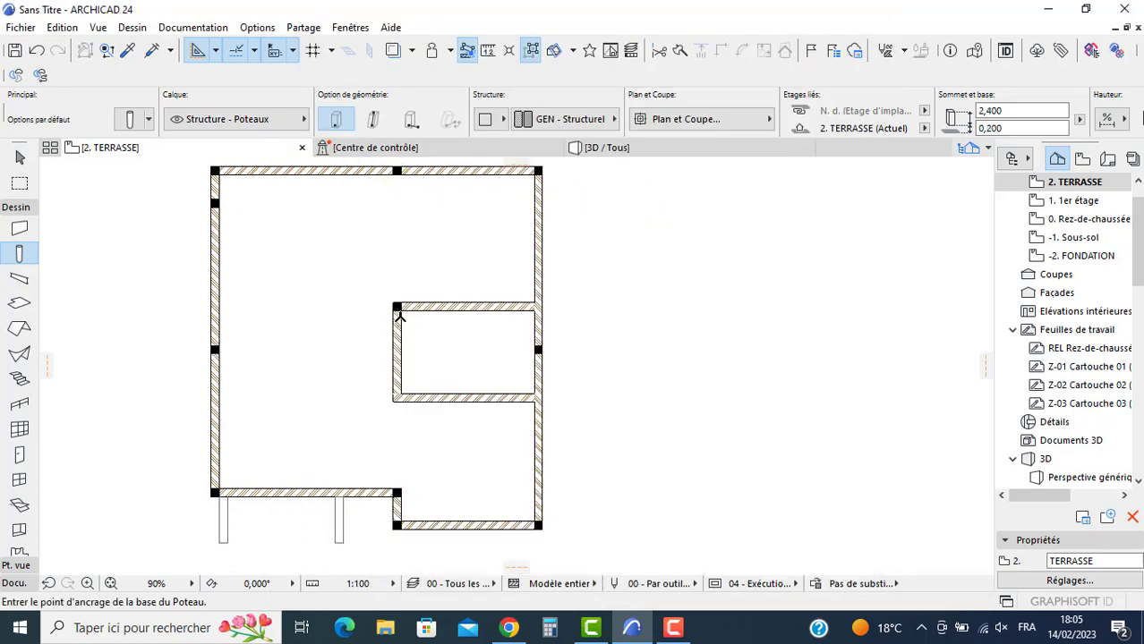
Step: Delete the column at the stairwell's inner corner and the column in the stairwell's exterior wall
scroll(401, 315, up, 3)
key(Escape)
click(401, 309)
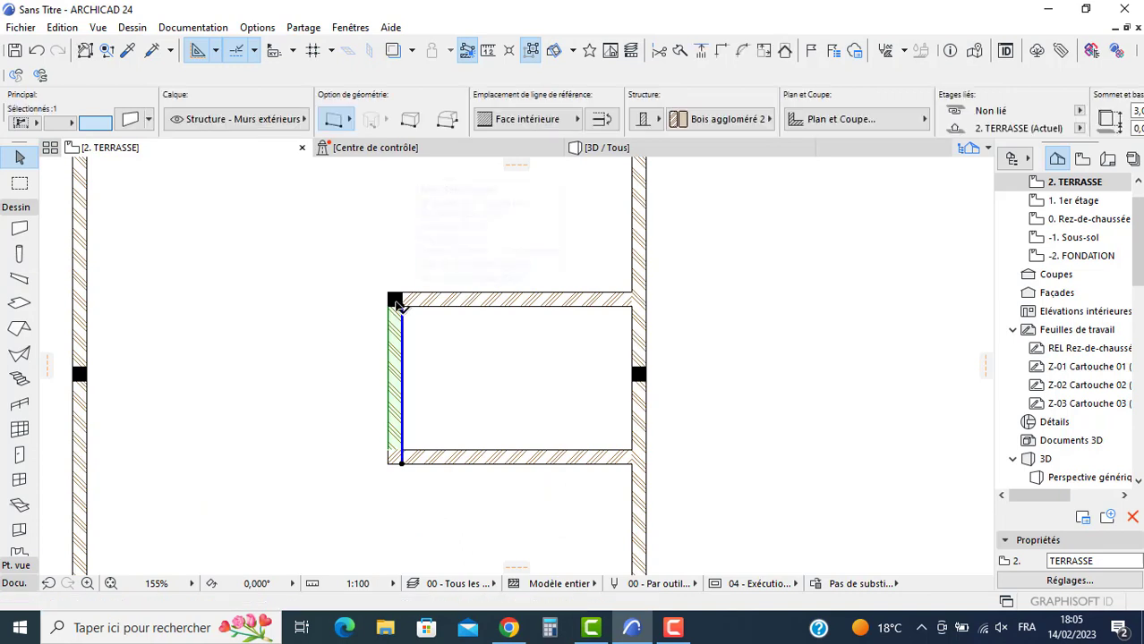
click(396, 299)
click(590, 367)
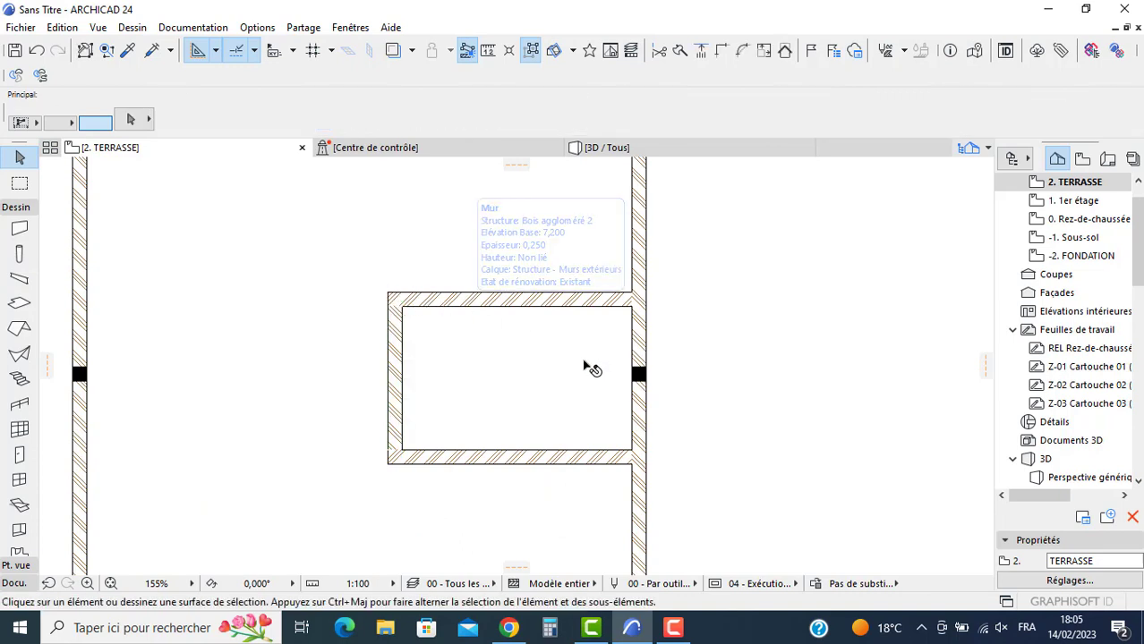
click(644, 376)
click(710, 361)
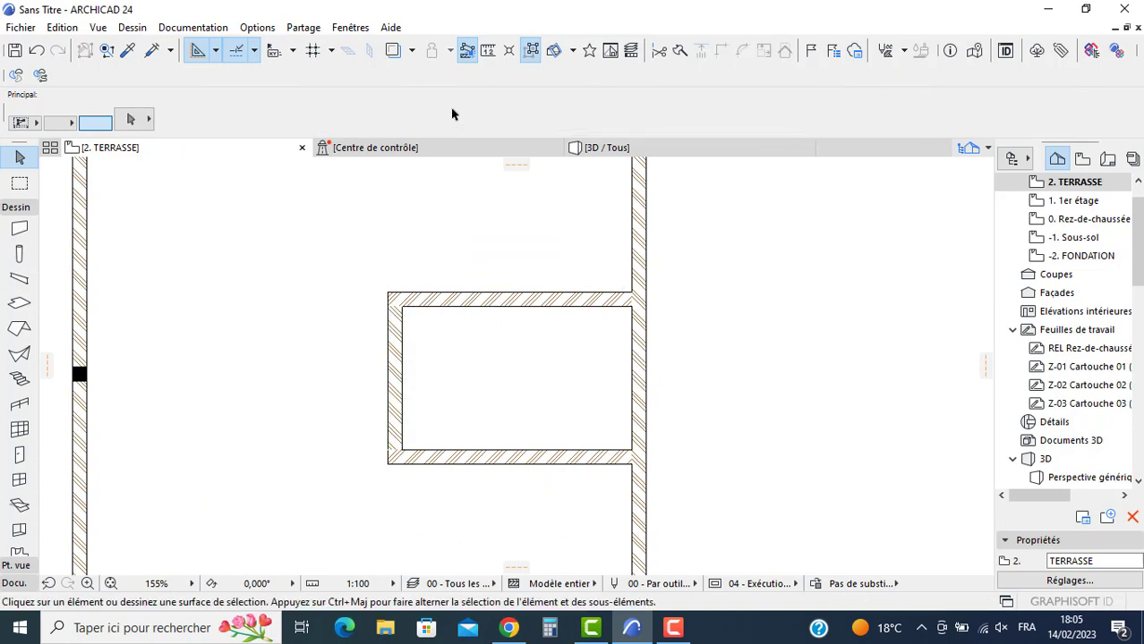
Step: In the 3D view, set the height of eight terrace perimeter walls to 1.2 m, leaving out the stairwell walls and the short front return
click(605, 148)
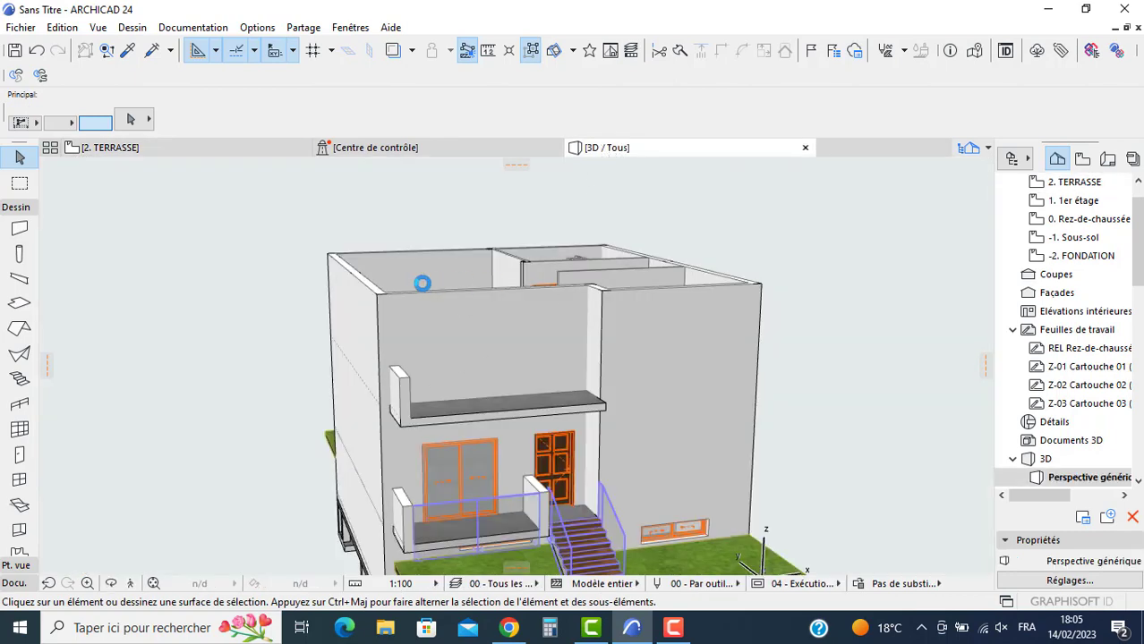
shift+middle_drag(422, 283, 559, 324)
click(560, 324)
shift+click(707, 331)
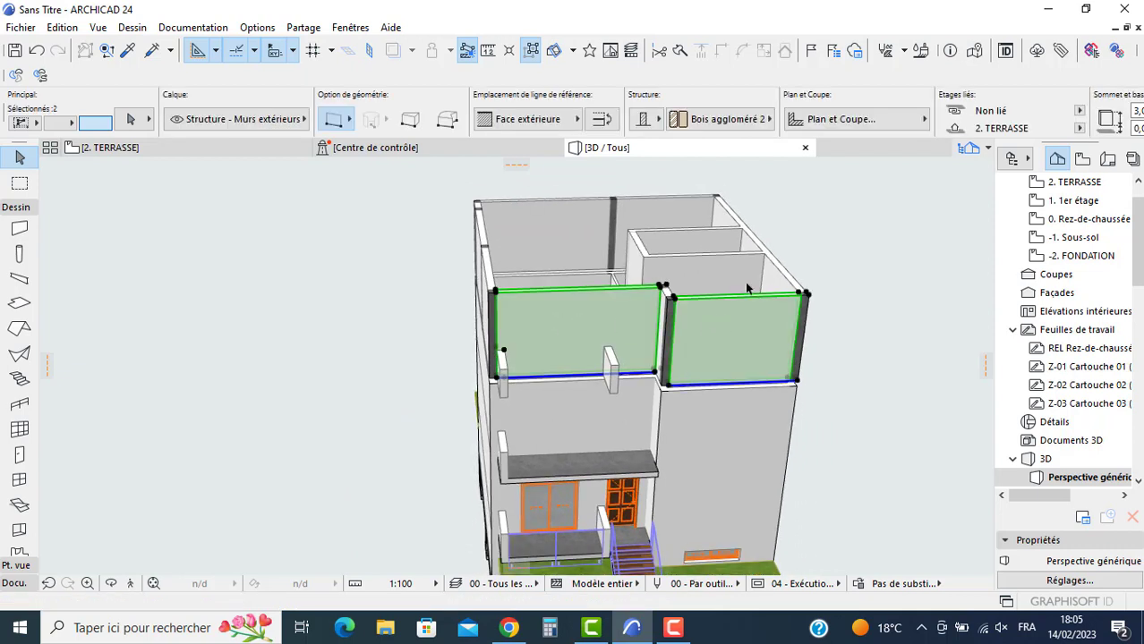
shift+click(772, 274)
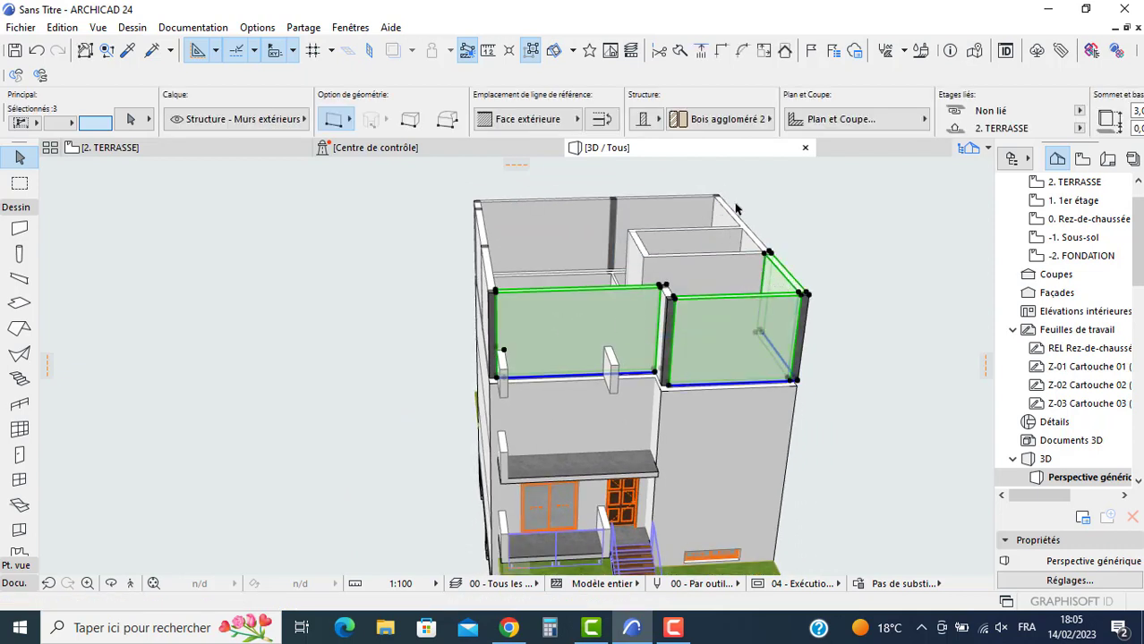
shift+click(731, 211)
shift+click(665, 206)
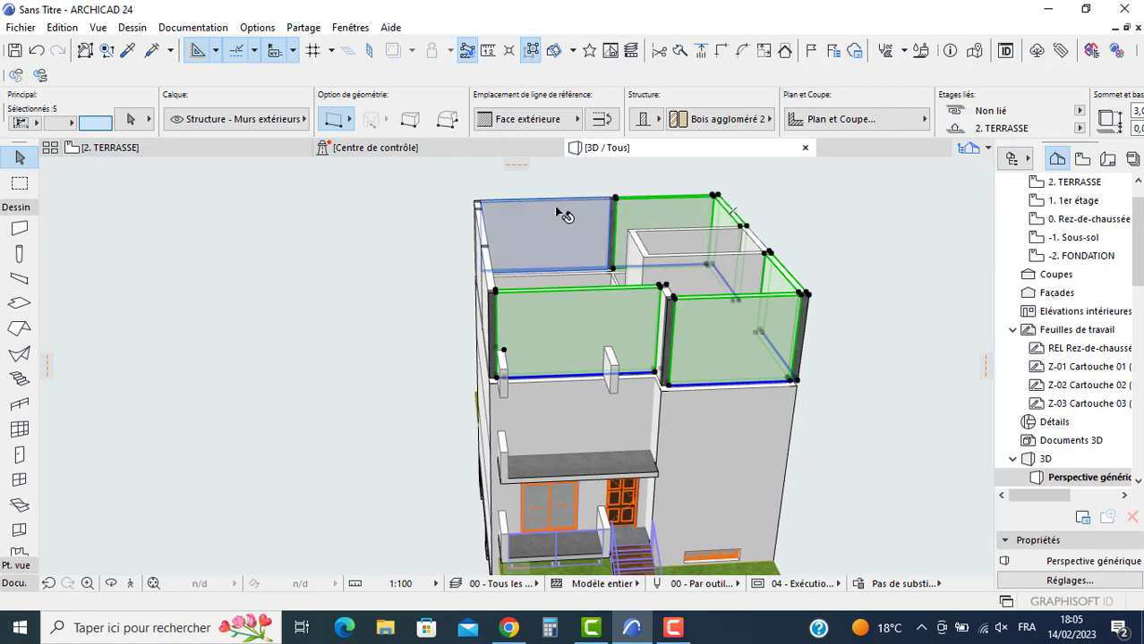
shift+click(554, 206)
shift+middle_drag(437, 233, 605, 298)
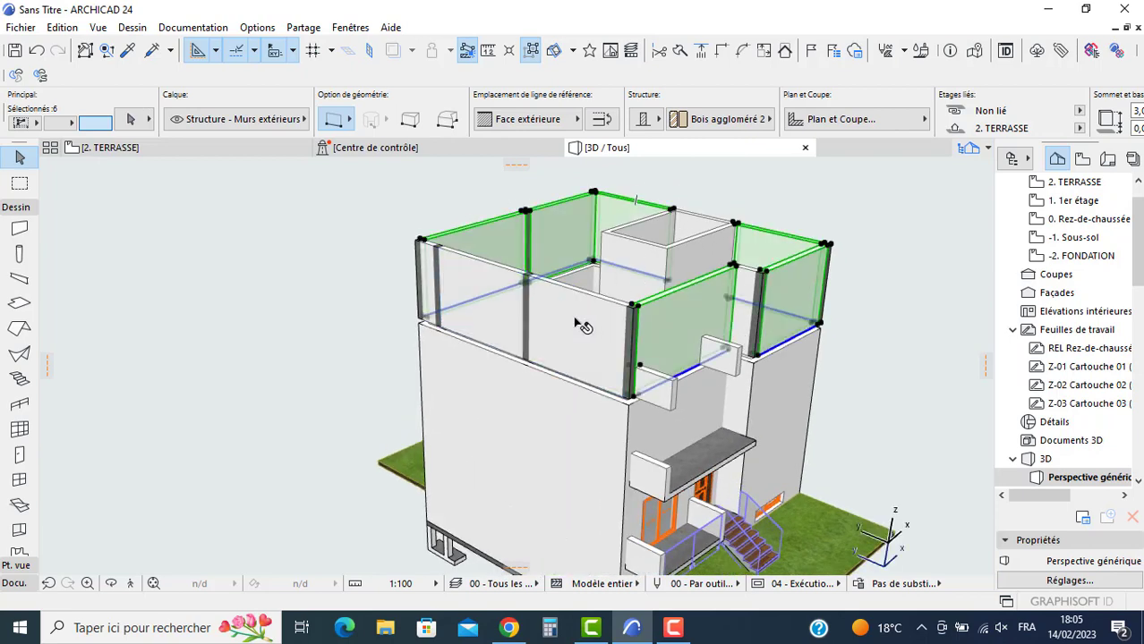
shift+click(577, 324)
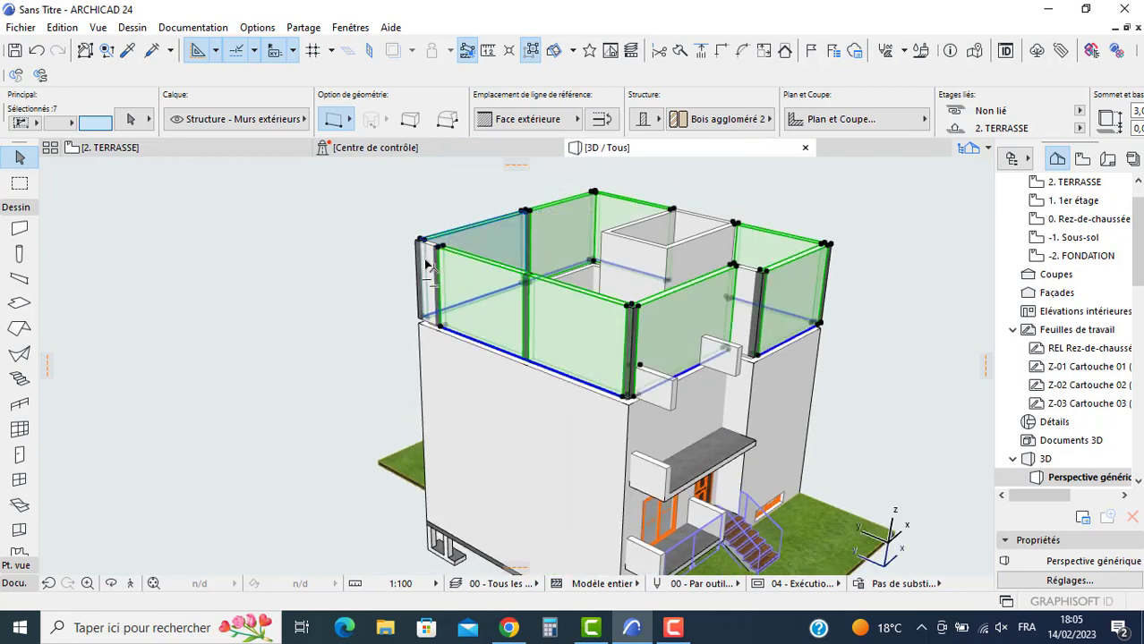
scroll(428, 265, up, 5)
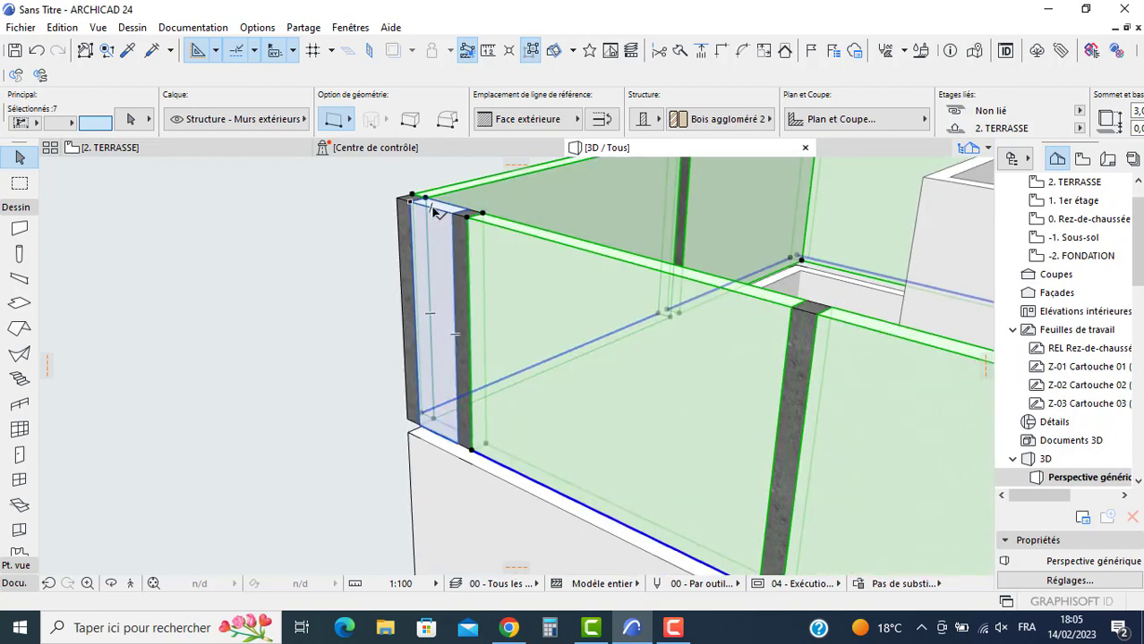
shift+click(437, 215)
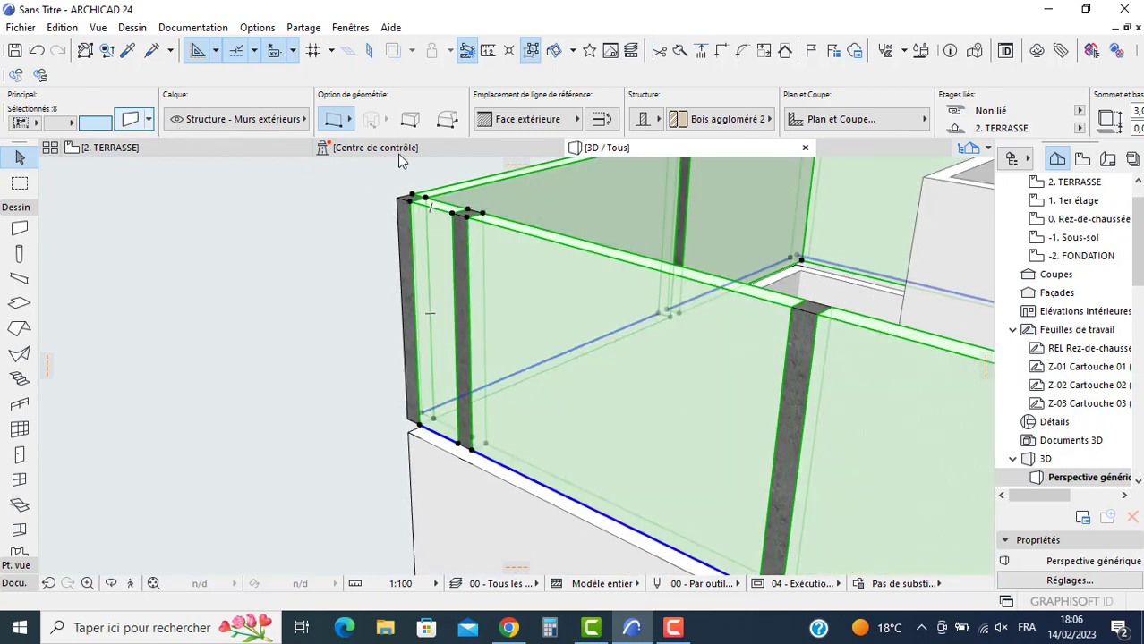
key(ctrl+t)
double_click(498, 189)
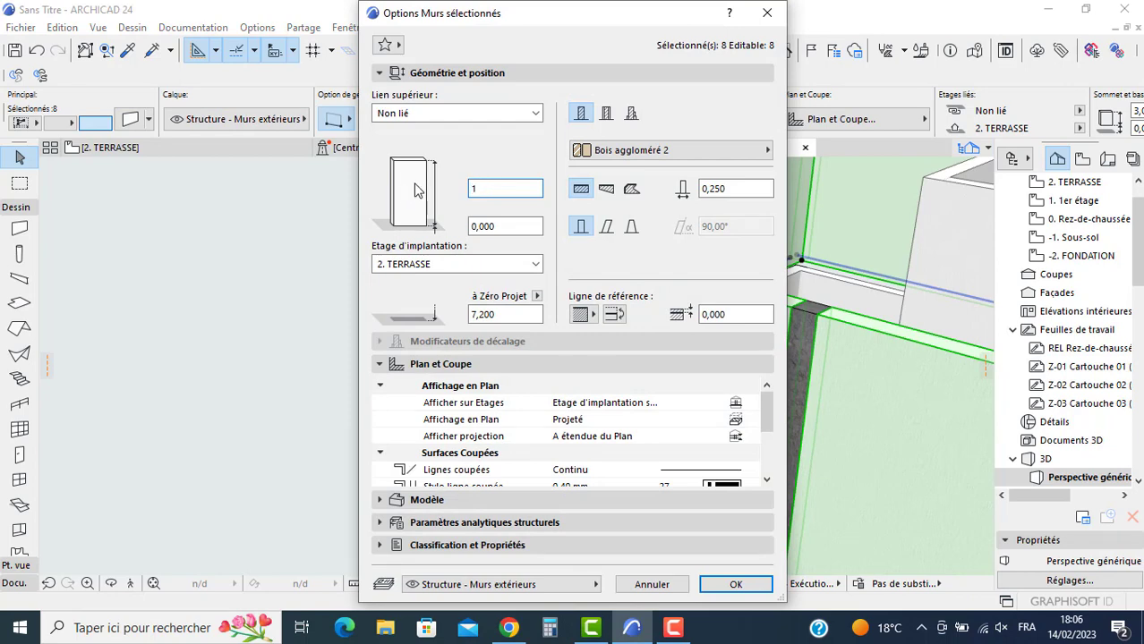
text(1,2)
key(Return)
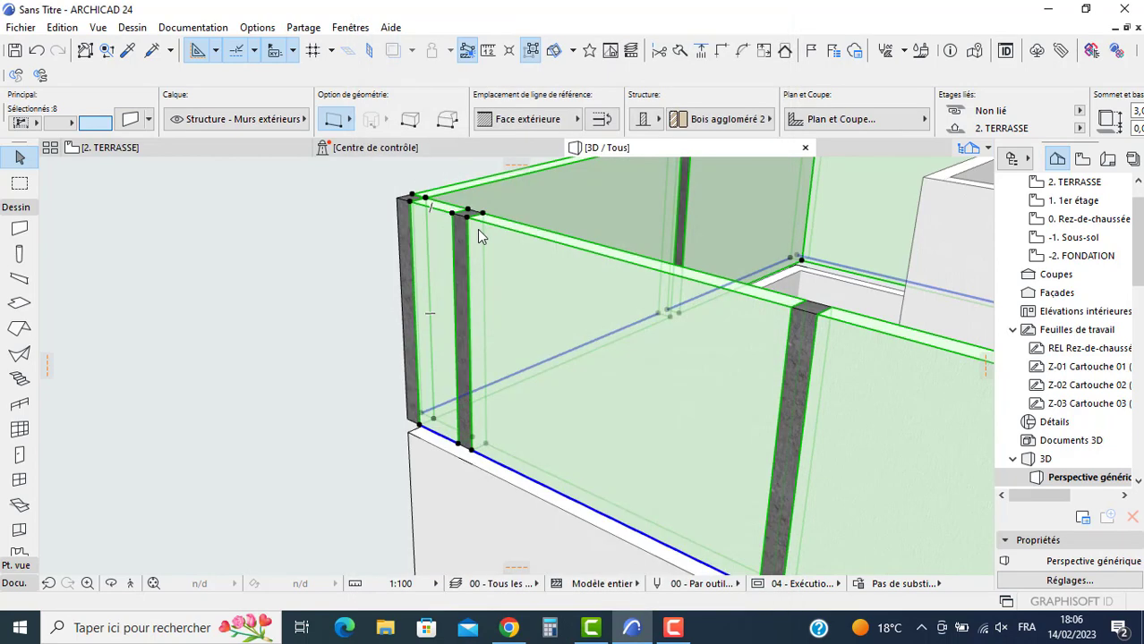
scroll(328, 254, down, 3)
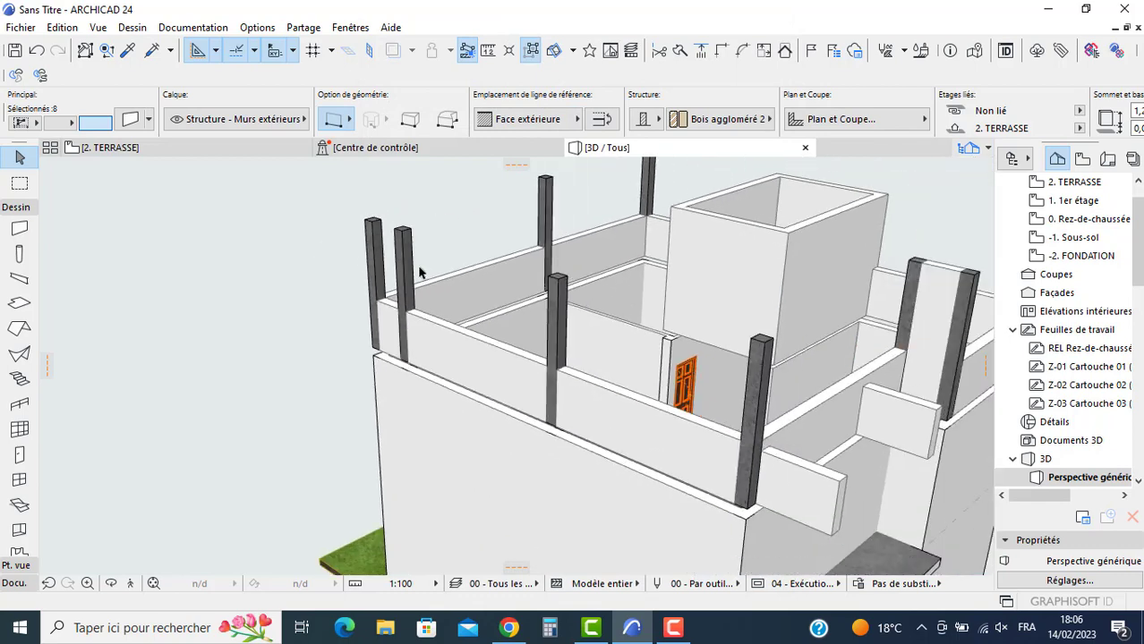
Step: Lower all remaining columns on the TERRASSE plan to match the height of the 1.2 m perimeter walls
click(193, 245)
click(112, 148)
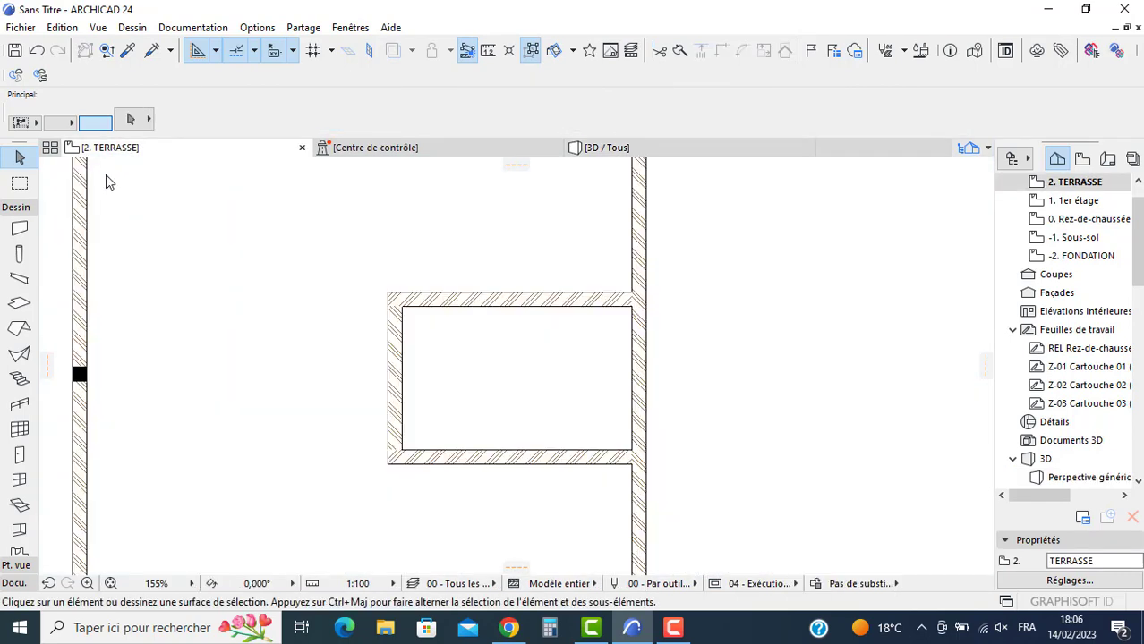
click(20, 254)
key(ctrl+a)
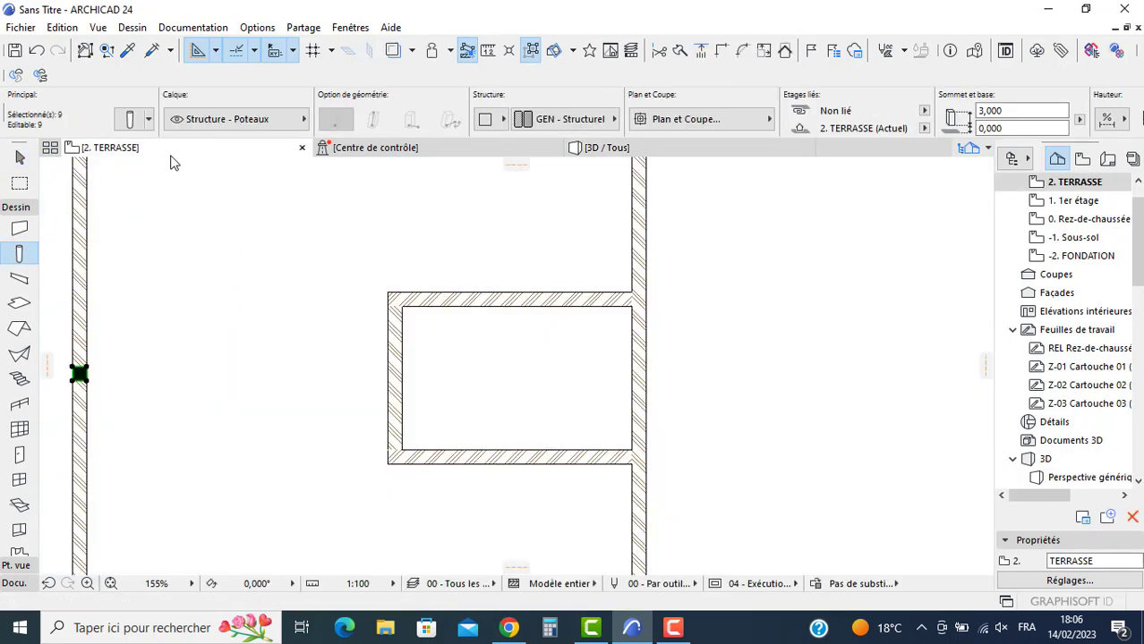
key(ctrl+t)
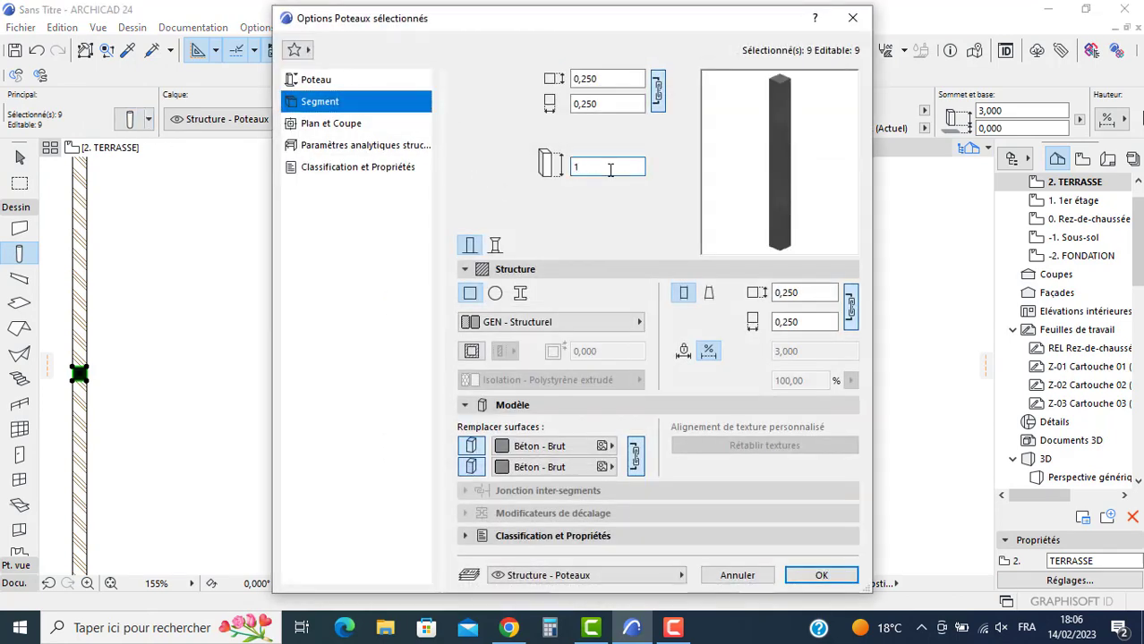
key(Return)
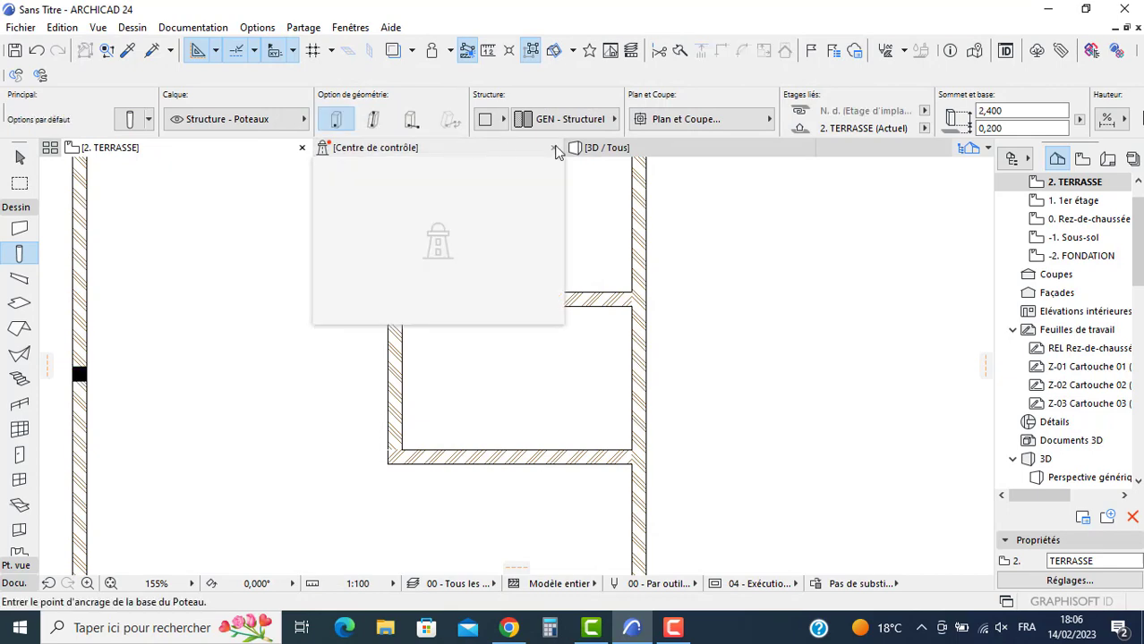
Step: Transfer the settings of a 1.2 m perimeter wall to the short return wall still standing tall at the front recess
click(596, 147)
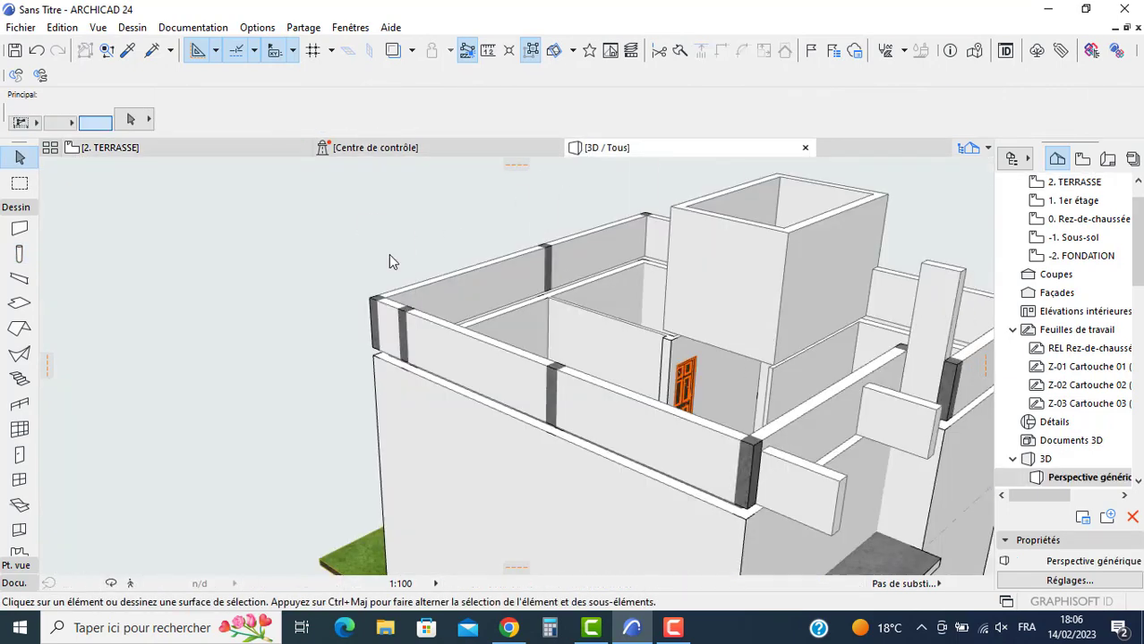
shift+middle_drag(390, 257, 556, 306)
scroll(653, 298, up, 1)
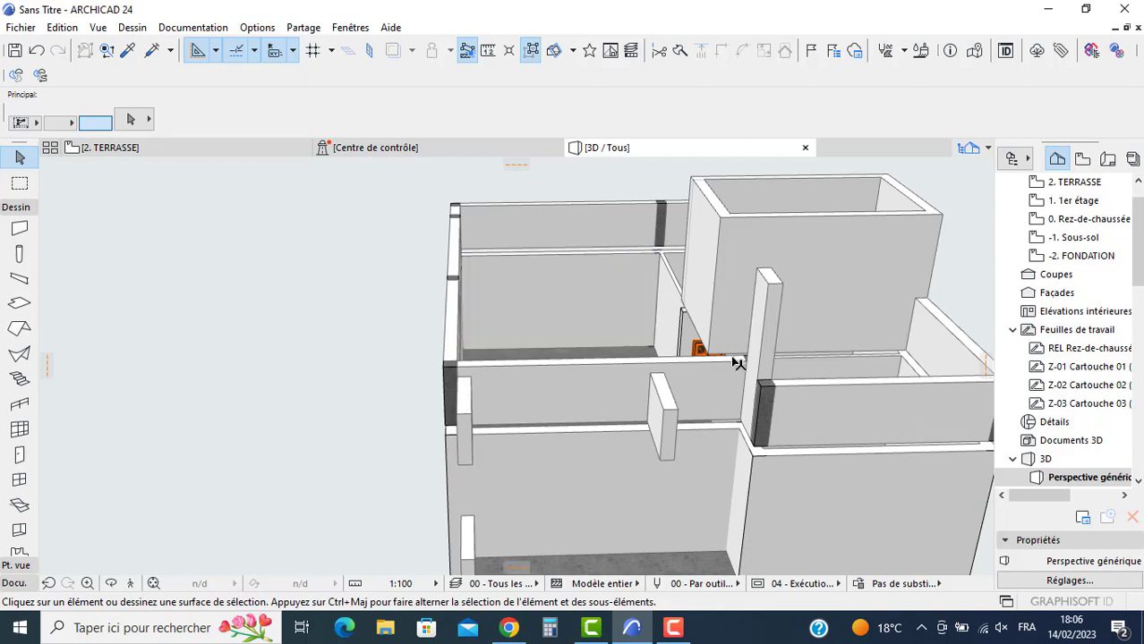
alt+click(789, 344)
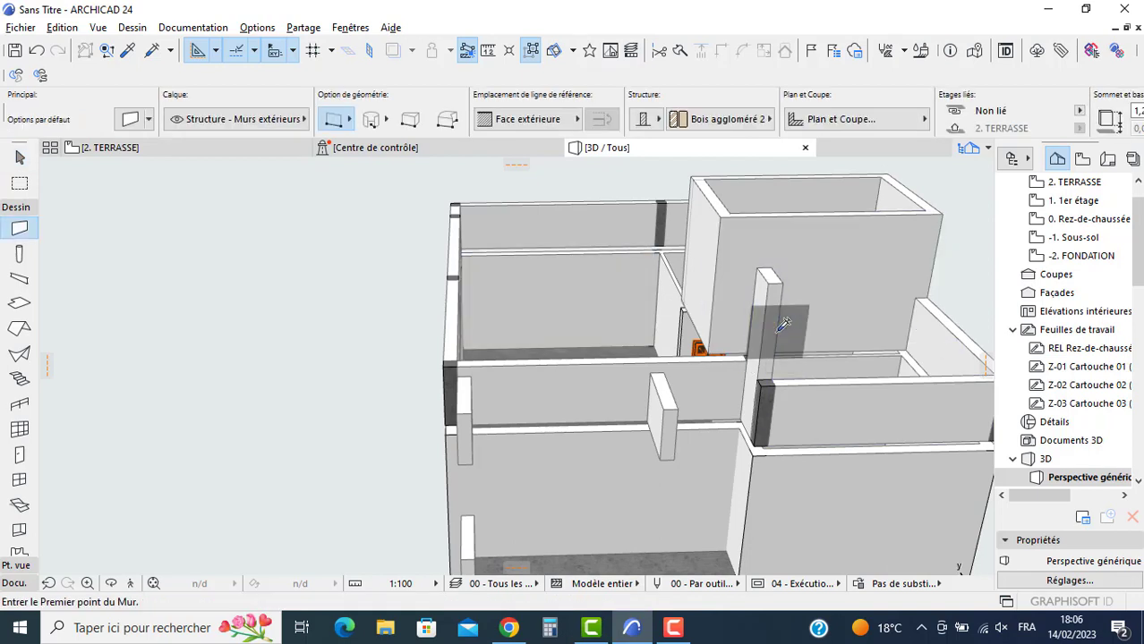
ctrl+alt+click(774, 324)
key(Escape)
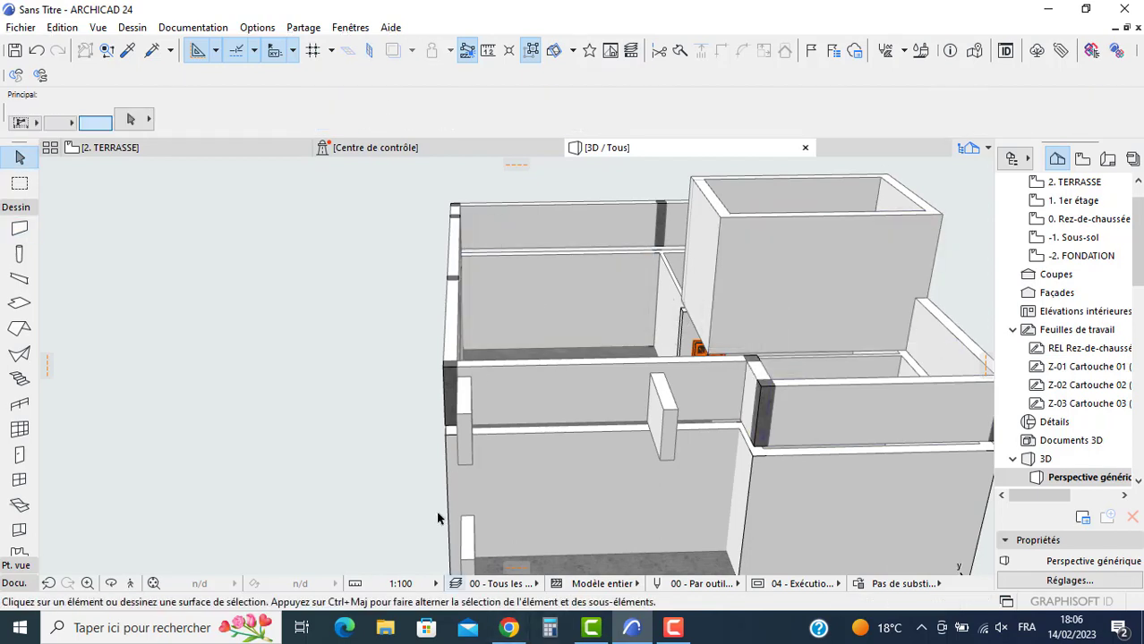
Step: Delete the two short walls projecting from the front facade at terrace level
click(466, 447)
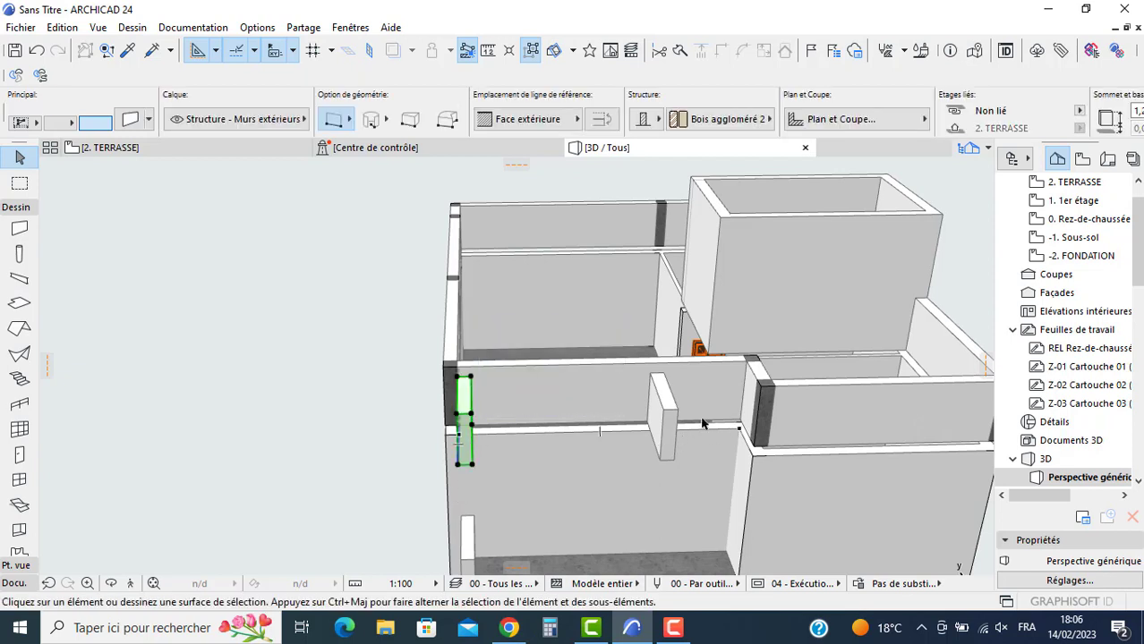
key(Delete)
click(667, 425)
key(Delete)
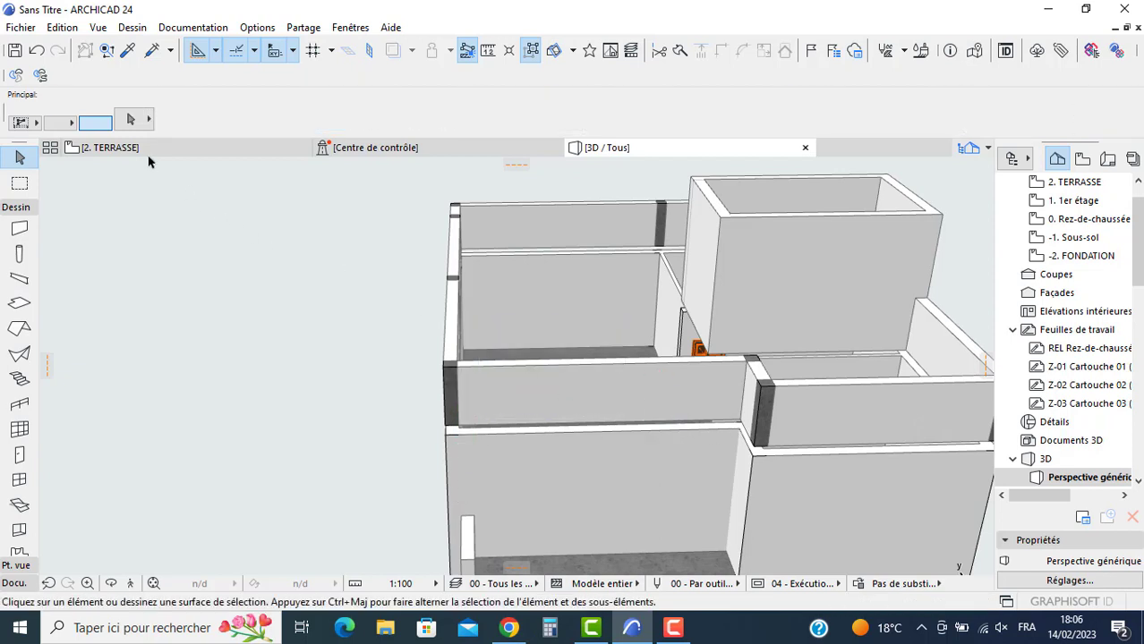
Step: On the TERRASSE plan, draw a 10 × 10.95 m rectangular slab between opposite outer corners of the building outline, keeping the default slab settings
click(149, 152)
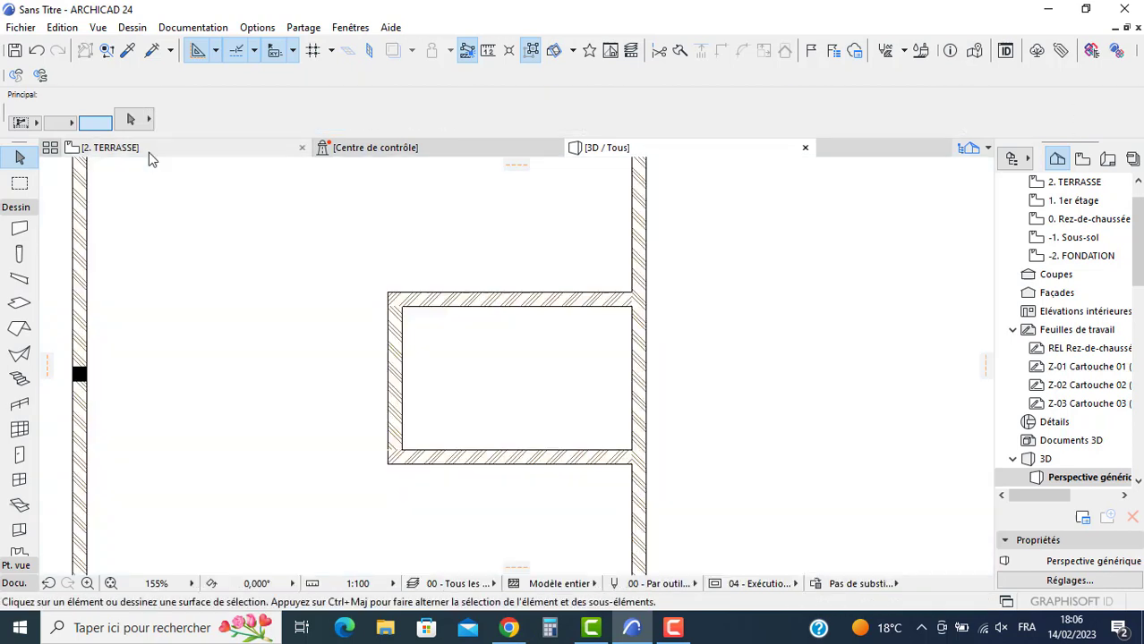
double_click(18, 304)
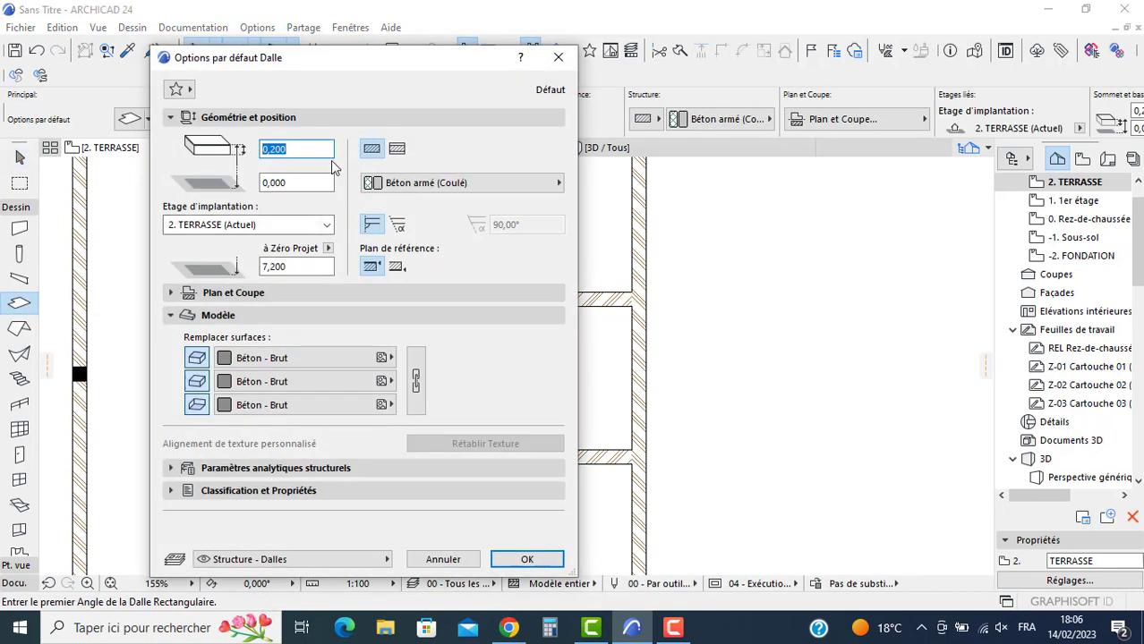
click(527, 559)
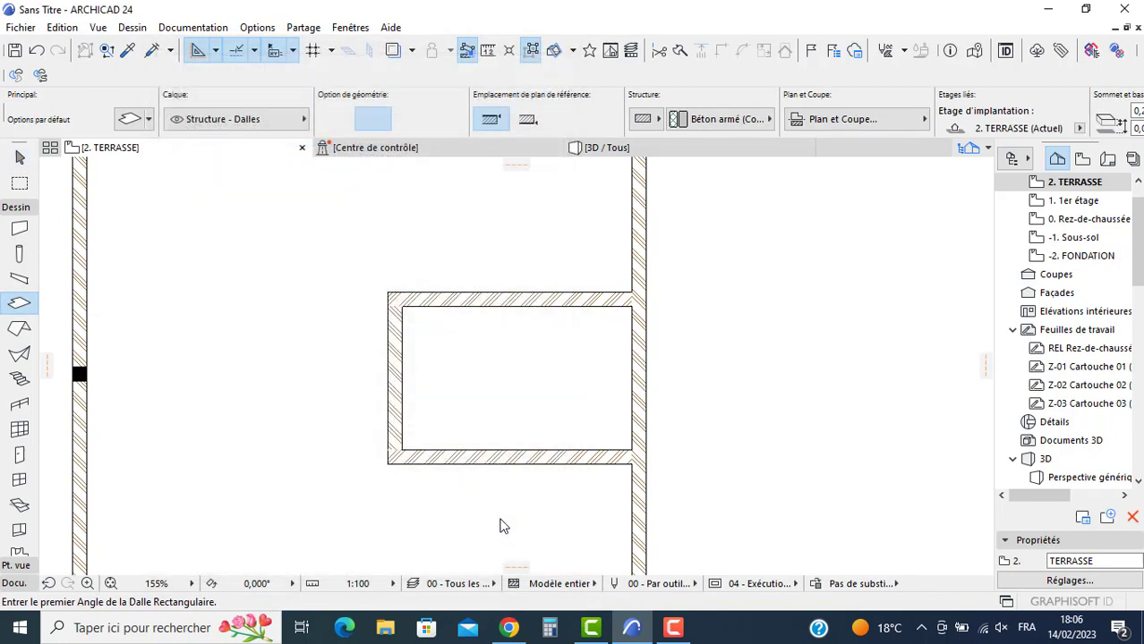
scroll(352, 403, down, 4)
scroll(302, 378, down, 1)
scroll(253, 290, up, 2)
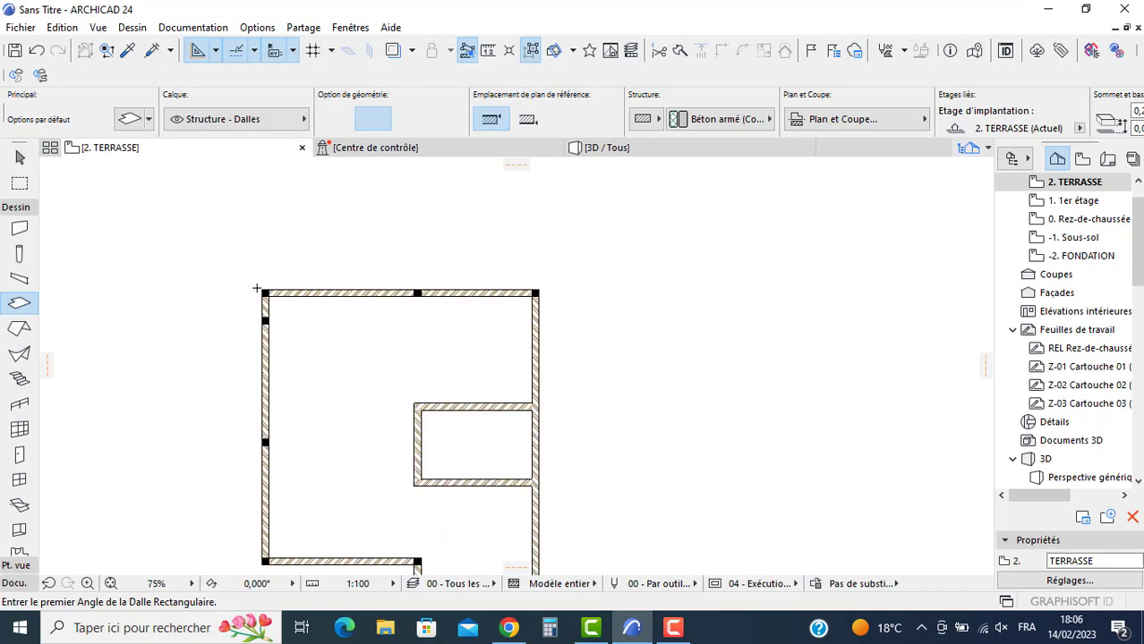
middle_drag(441, 460, 393, 328)
click(217, 160)
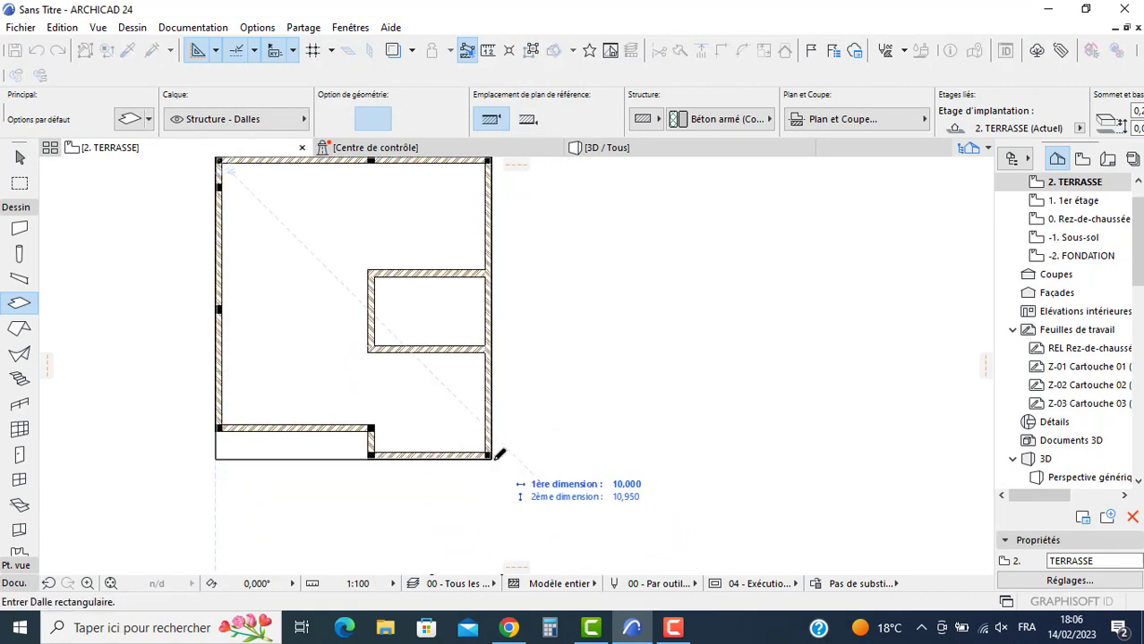
click(495, 454)
middle_drag(443, 354, 462, 425)
key(Escape)
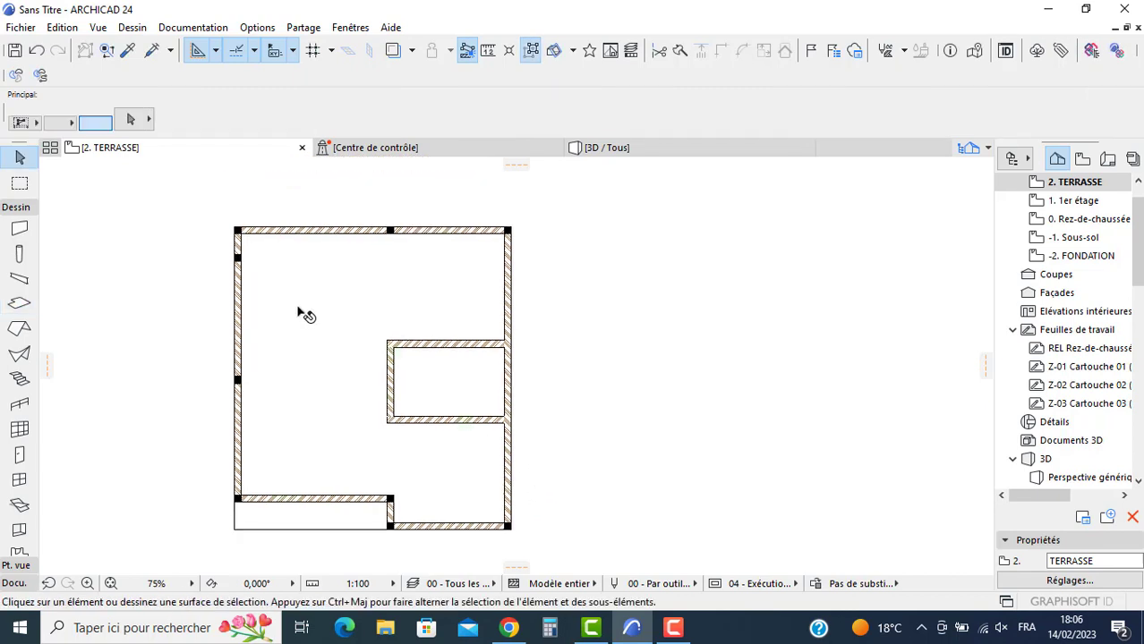
Step: Cut the stairwell opening out of the terrace slab along the inner faces of the stairwell walls, and check the result in 3D
click(298, 307)
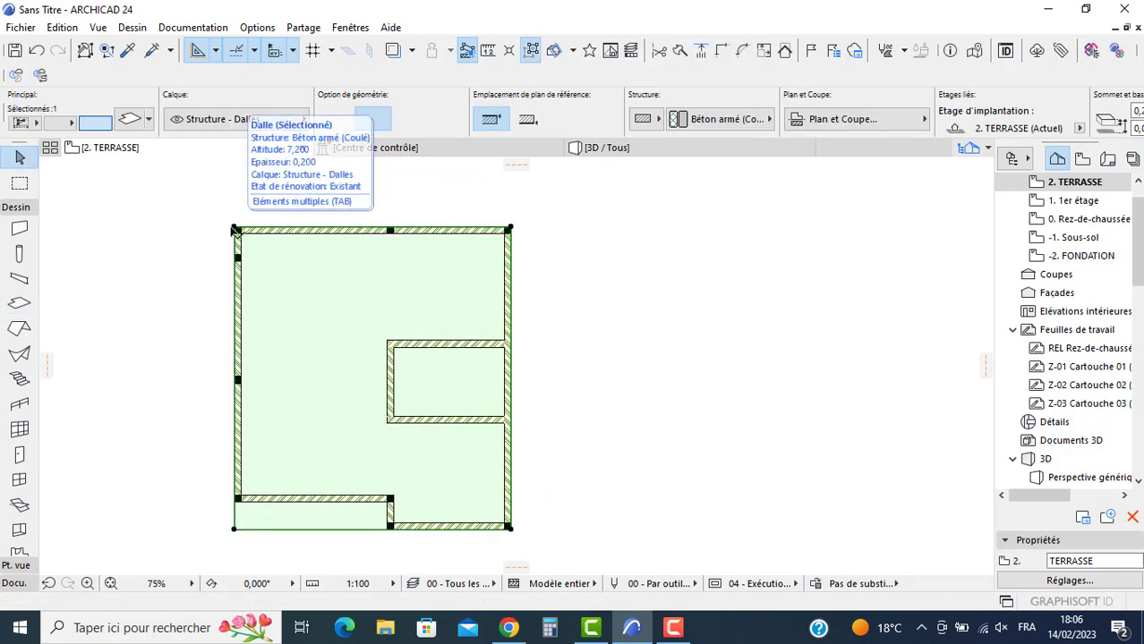
click(421, 324)
click(449, 378)
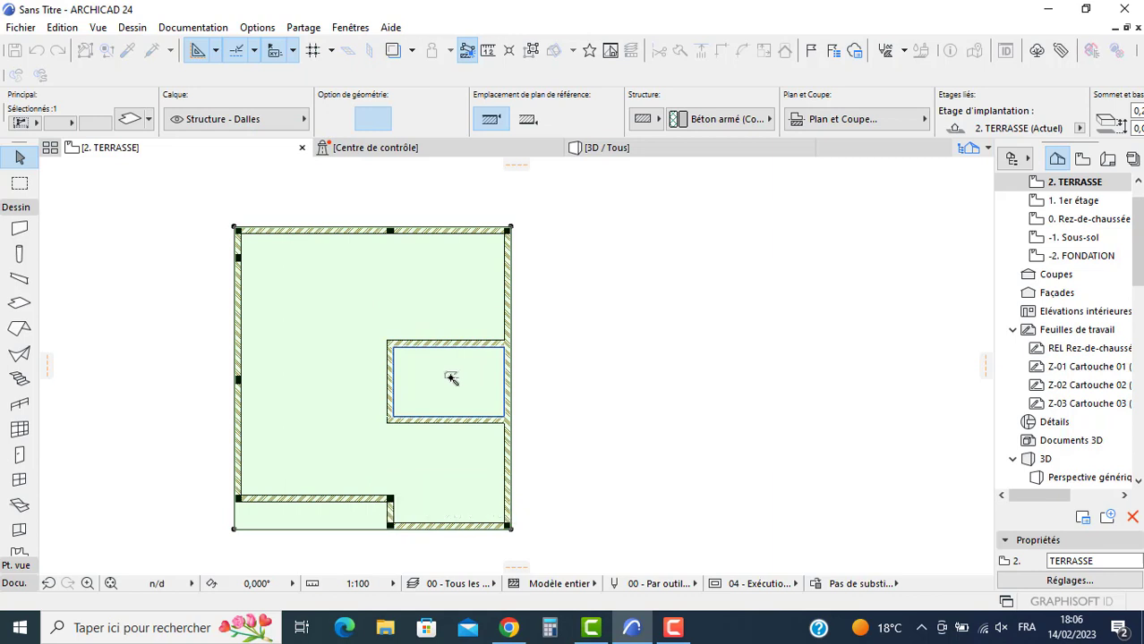
click(596, 154)
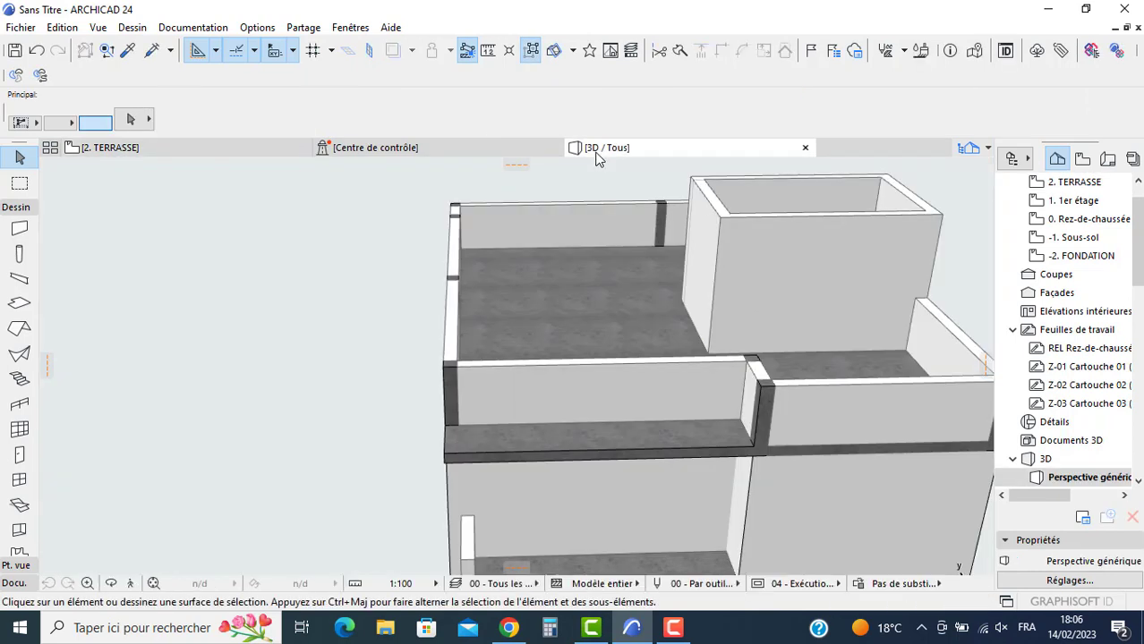
scroll(491, 245, down, 2)
shift+middle_drag(596, 334, 447, 414)
Step: Set the terrace slab's edge surface to Enduit - Blanc nature, and check the facade in 3D
click(488, 378)
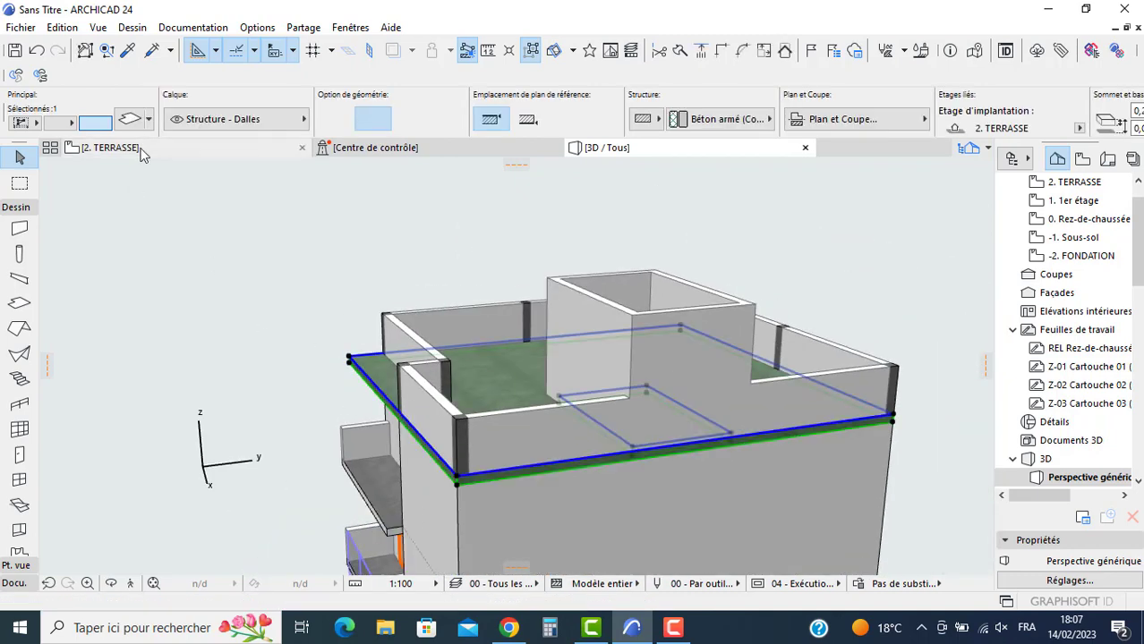
click(134, 147)
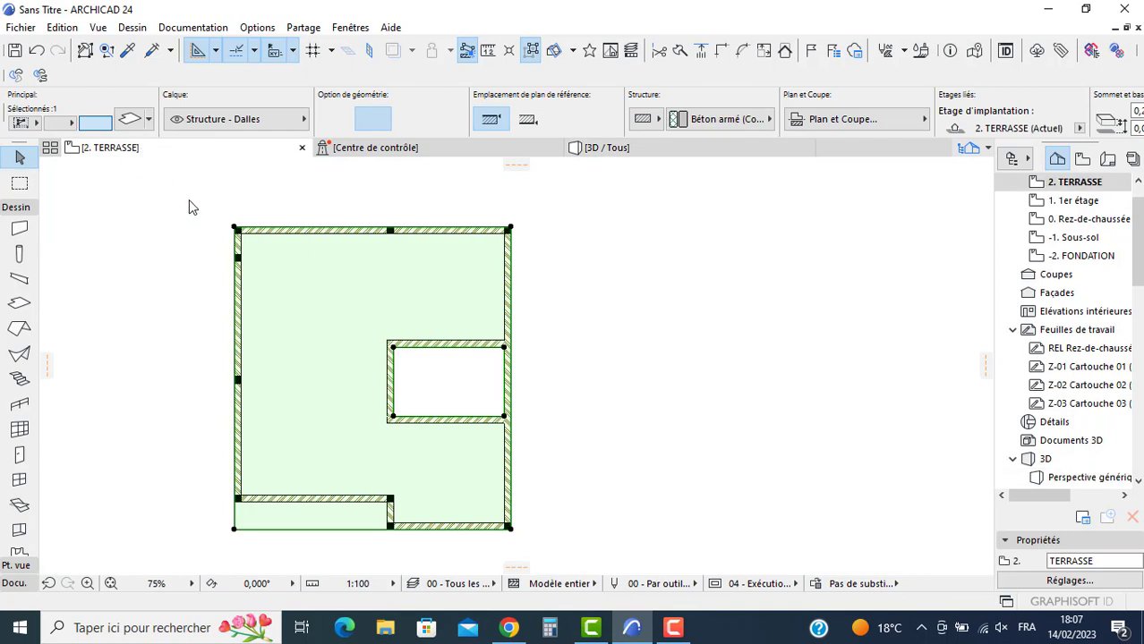
click(130, 119)
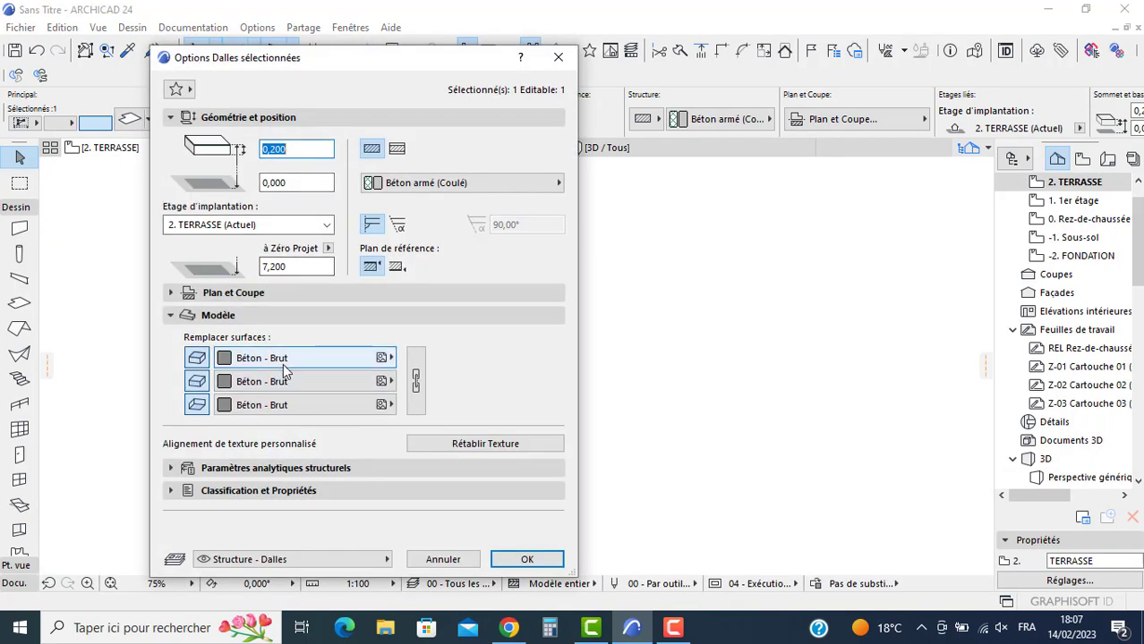
click(357, 383)
scroll(913, 213, down, 1)
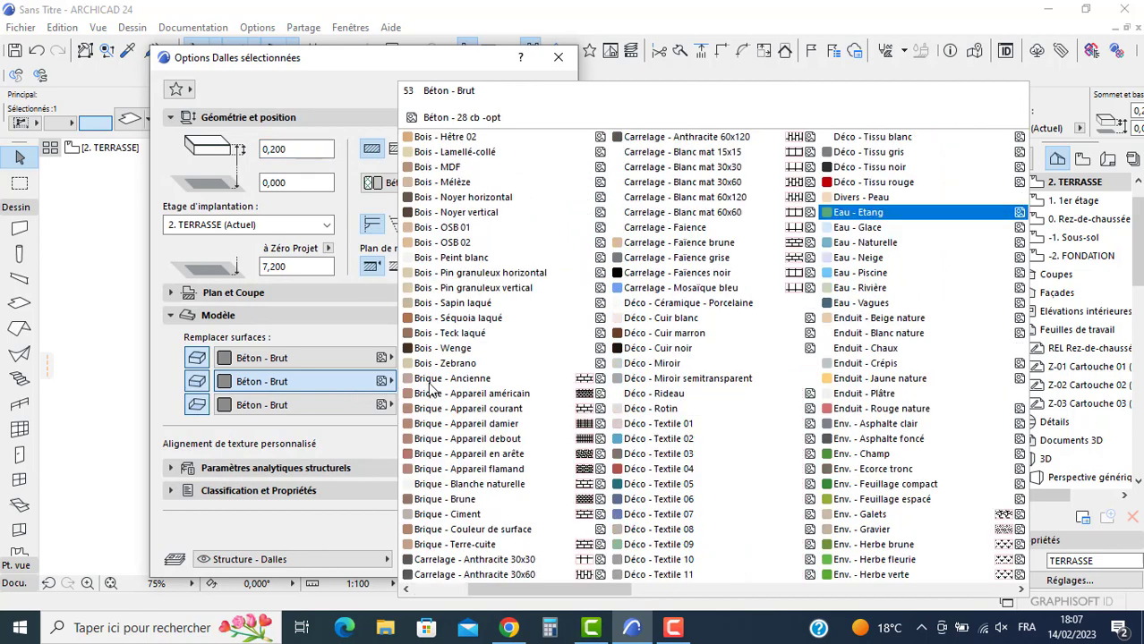
click(898, 339)
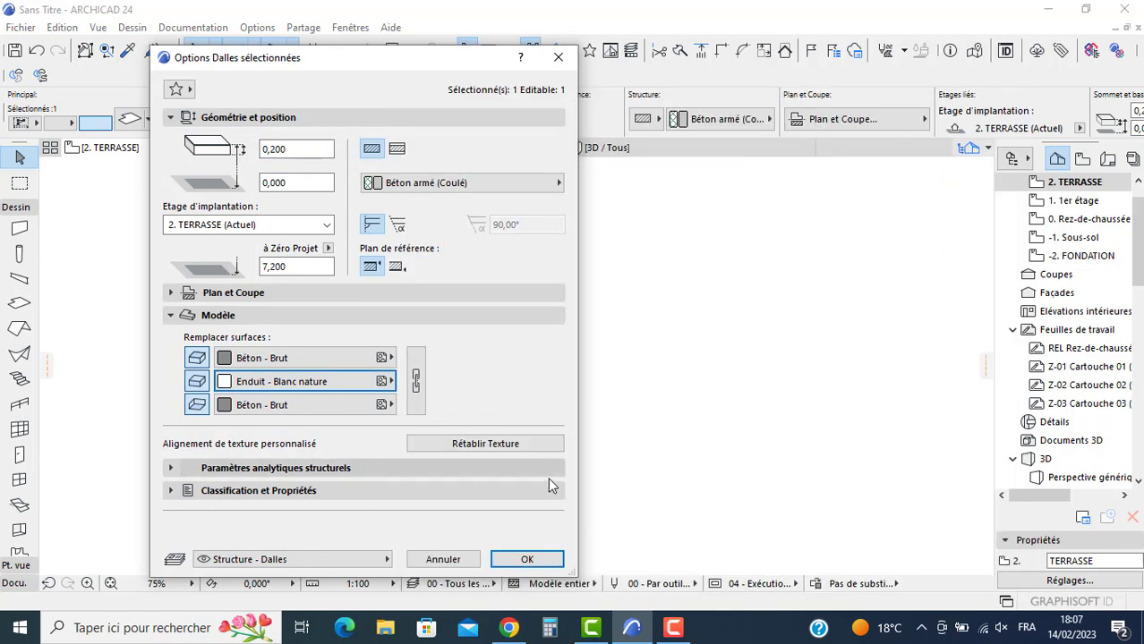
click(524, 560)
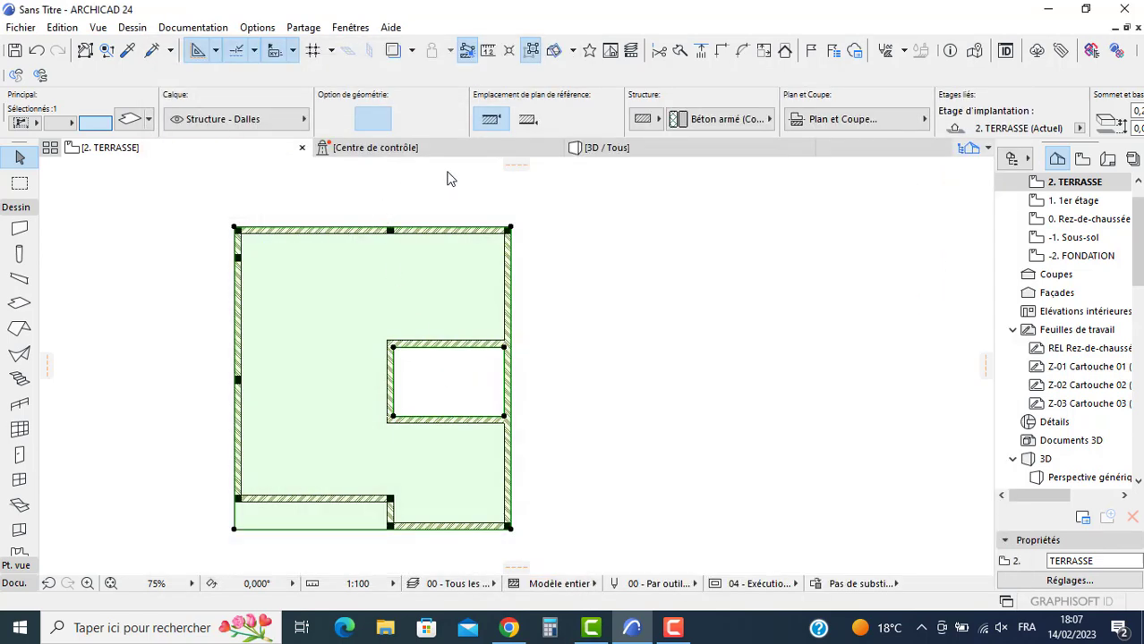
click(609, 149)
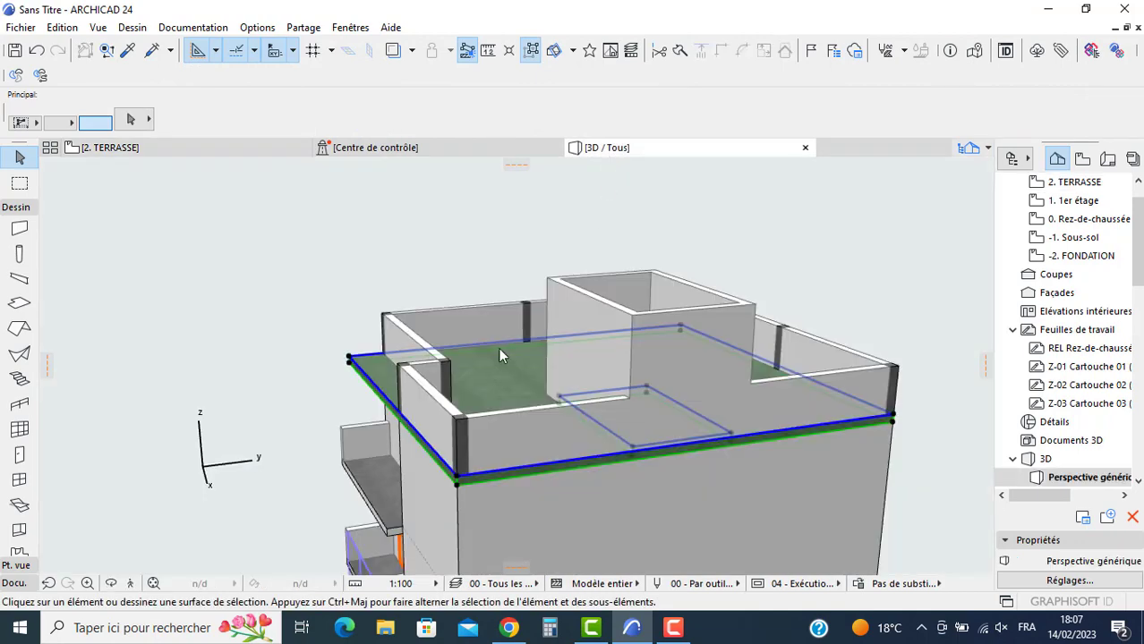
scroll(293, 399, down, 3)
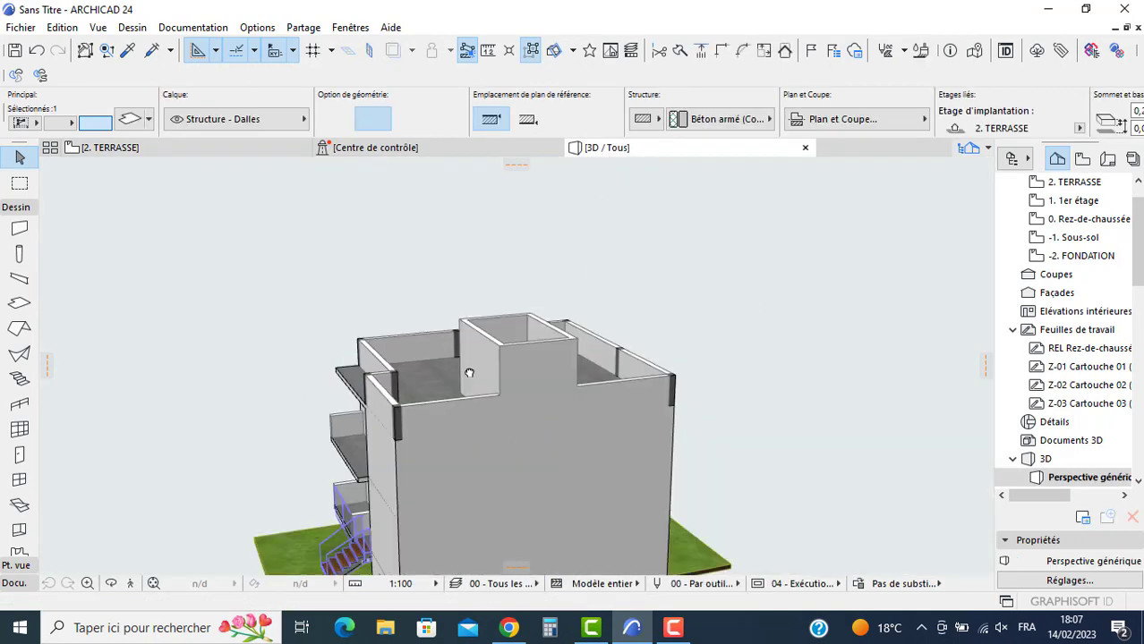
middle_drag(470, 373, 662, 358)
scroll(662, 358, up, 3)
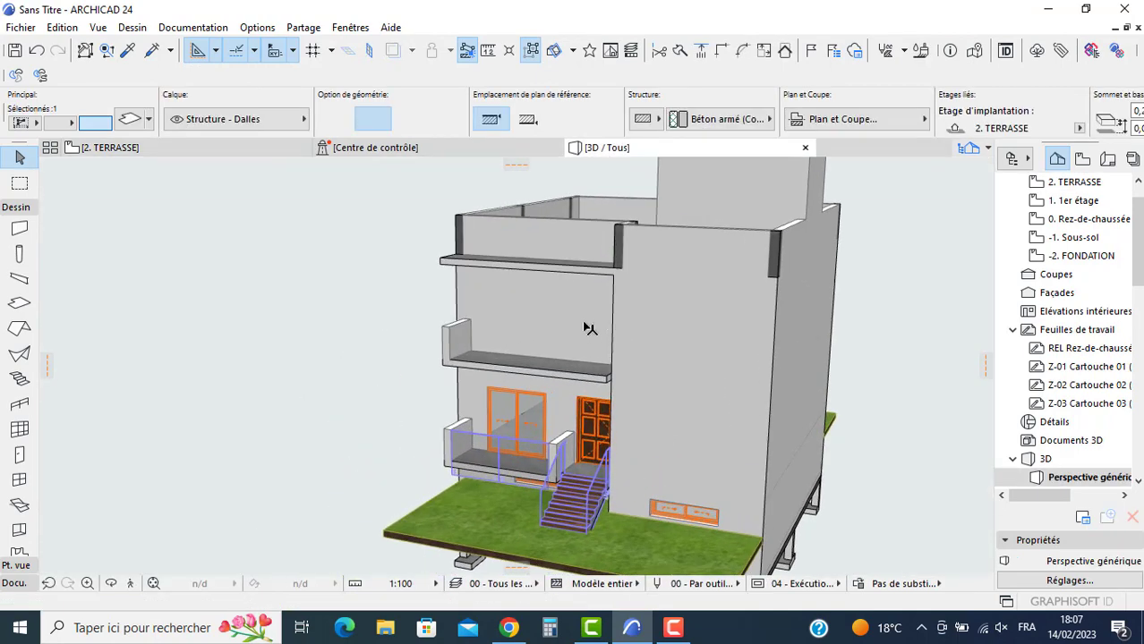
scroll(537, 324, up, 2)
key(Escape)
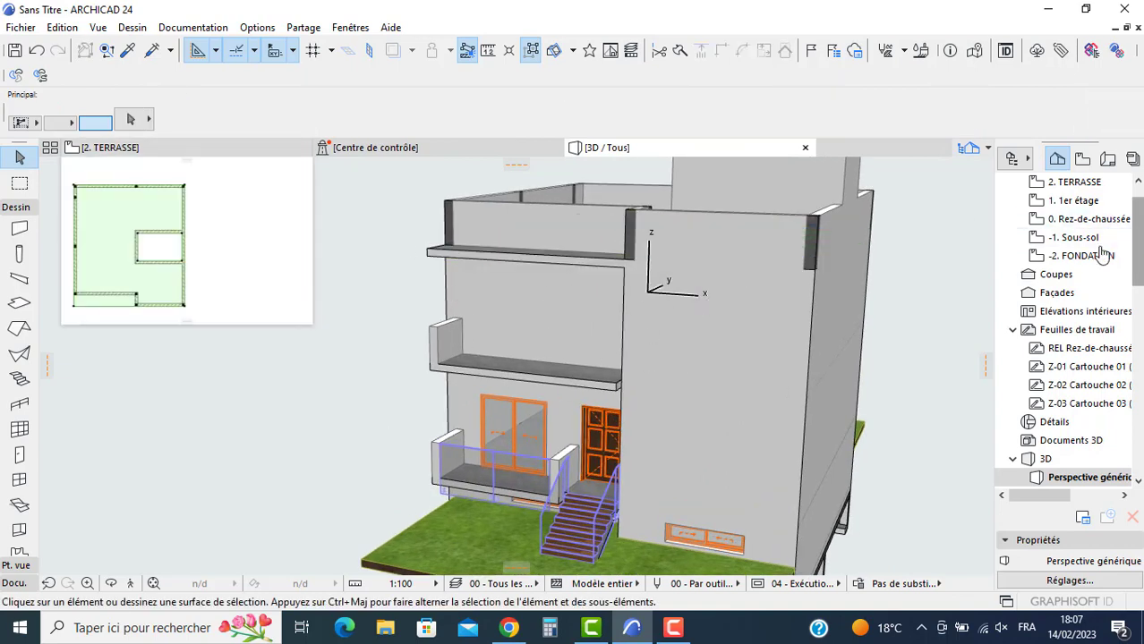
Step: On the Rez-de-chaussée plan, set the default Fenêtre coulissante 2 vantaux 24 to 1.1 m high with a 1 m sill
click(1082, 222)
double_click(1081, 224)
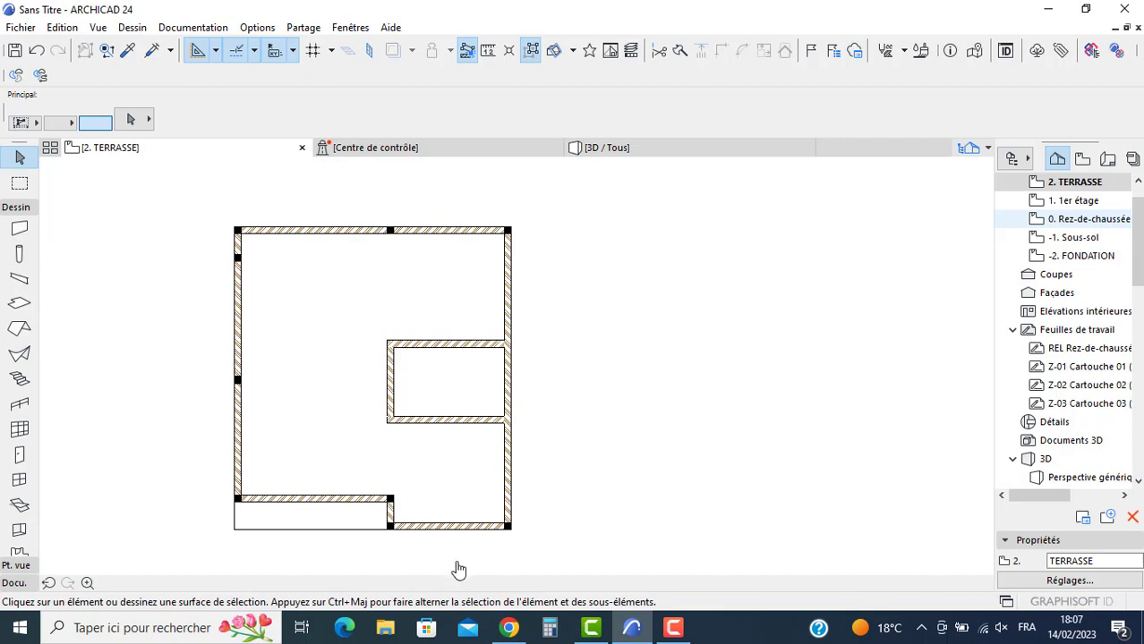
click(19, 479)
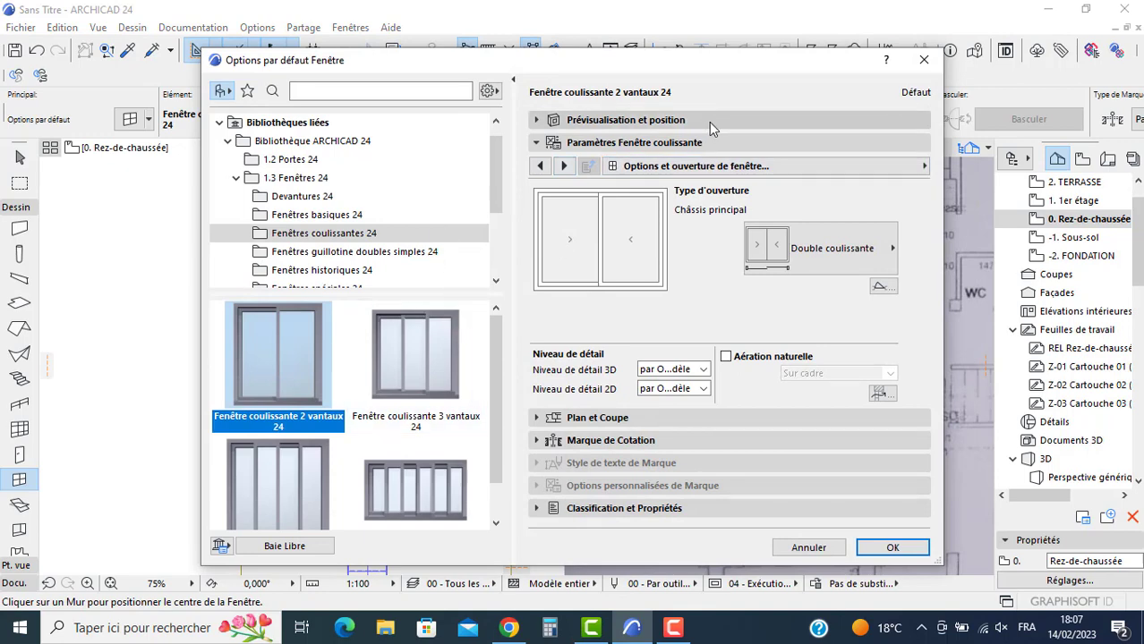
click(709, 122)
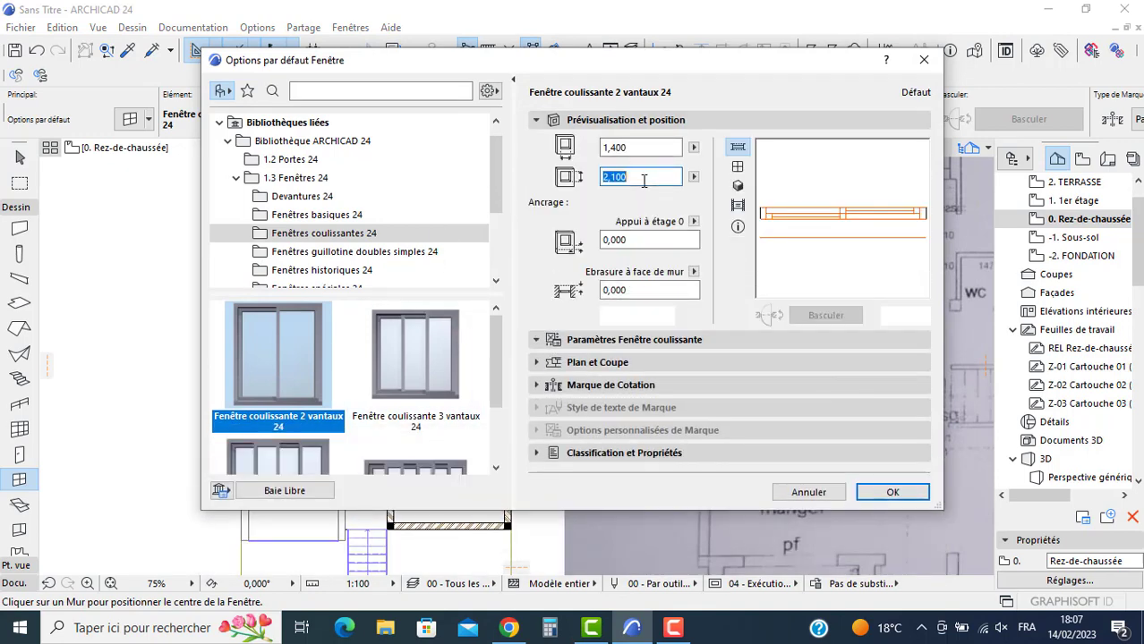
click(656, 240)
text(1)
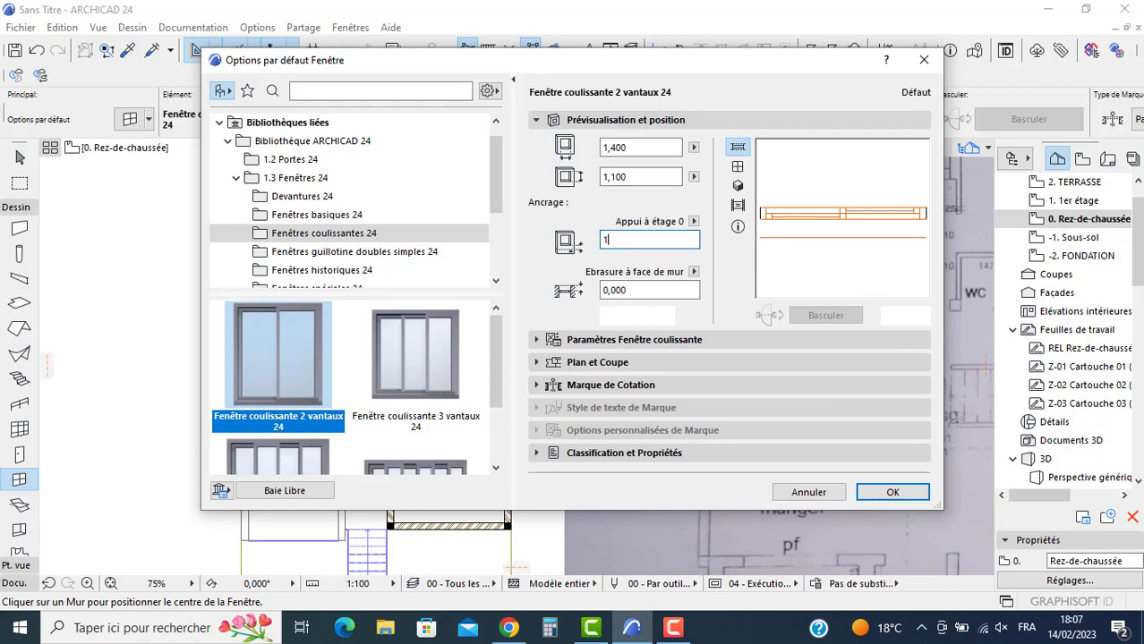
click(892, 493)
scroll(464, 544, up, 2)
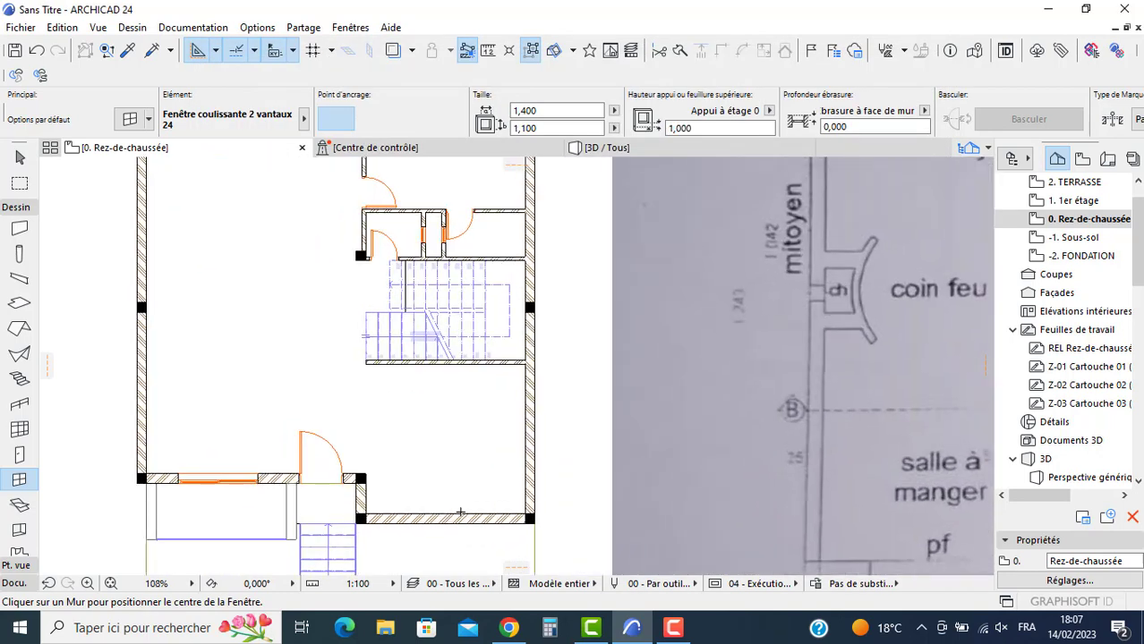
click(445, 510)
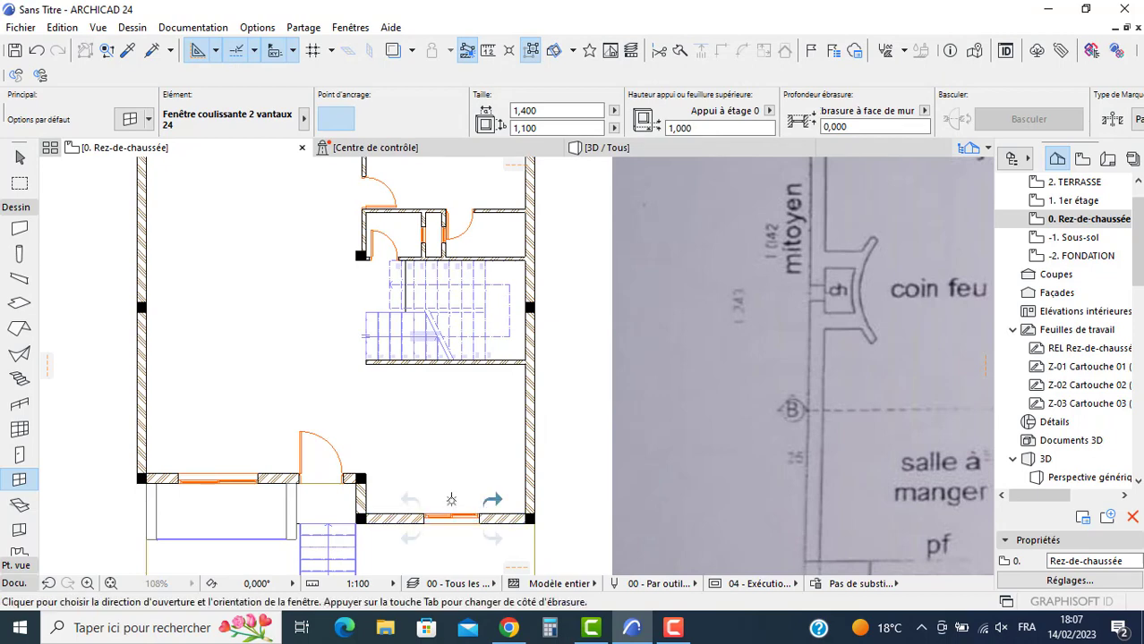
click(434, 520)
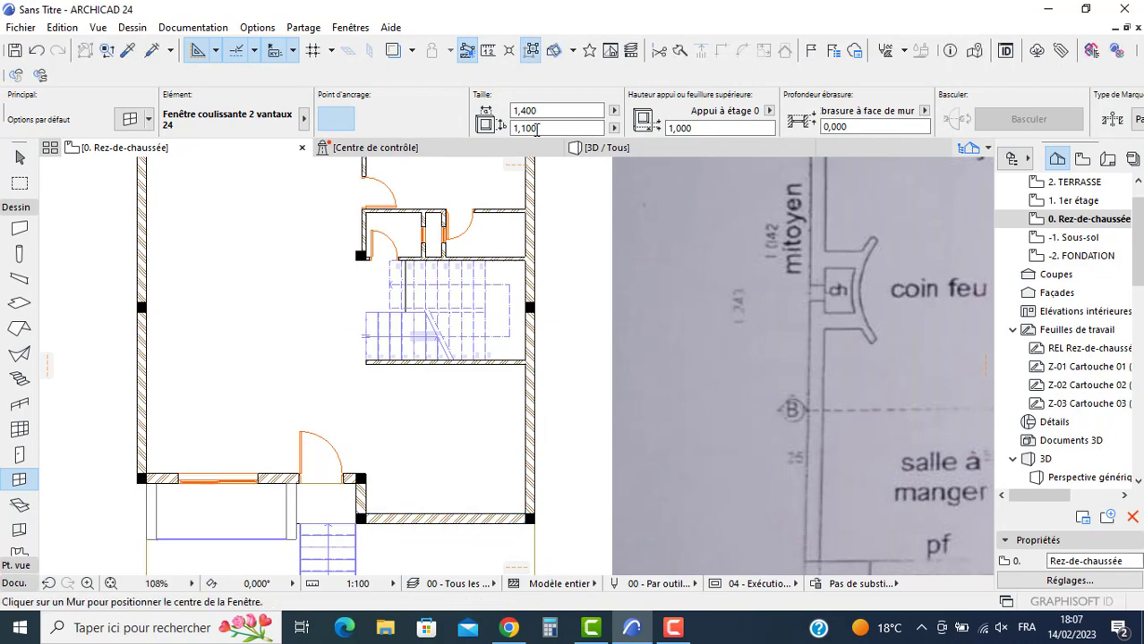
Step: Set the sliding window's width to 2 m and place it near the middle of the projecting front wall on the ground floor
text(2)
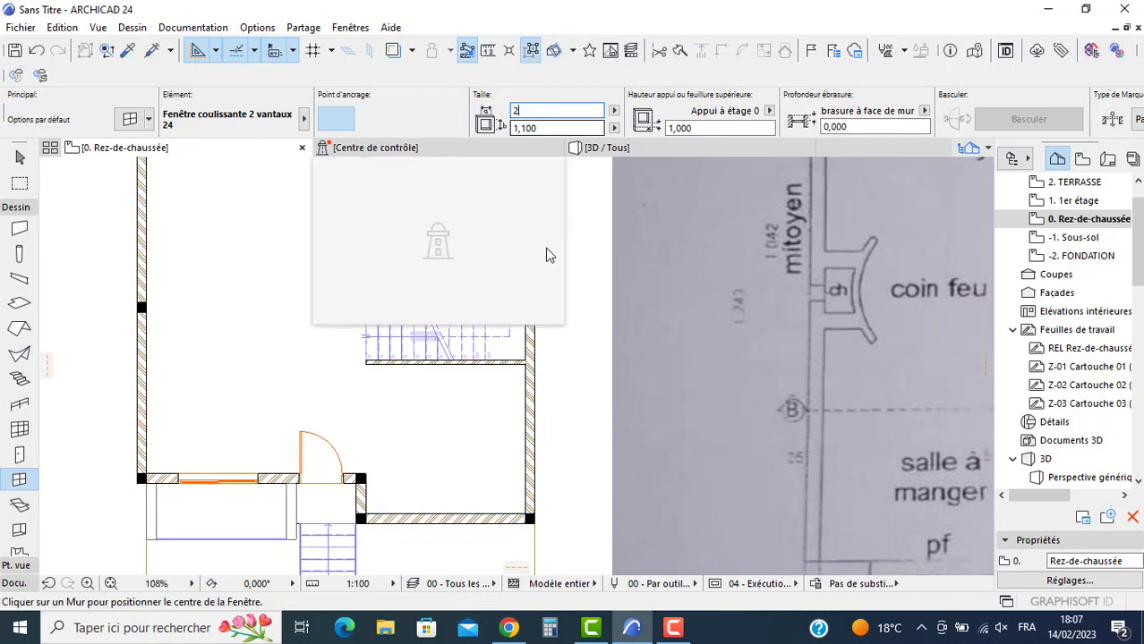
click(446, 513)
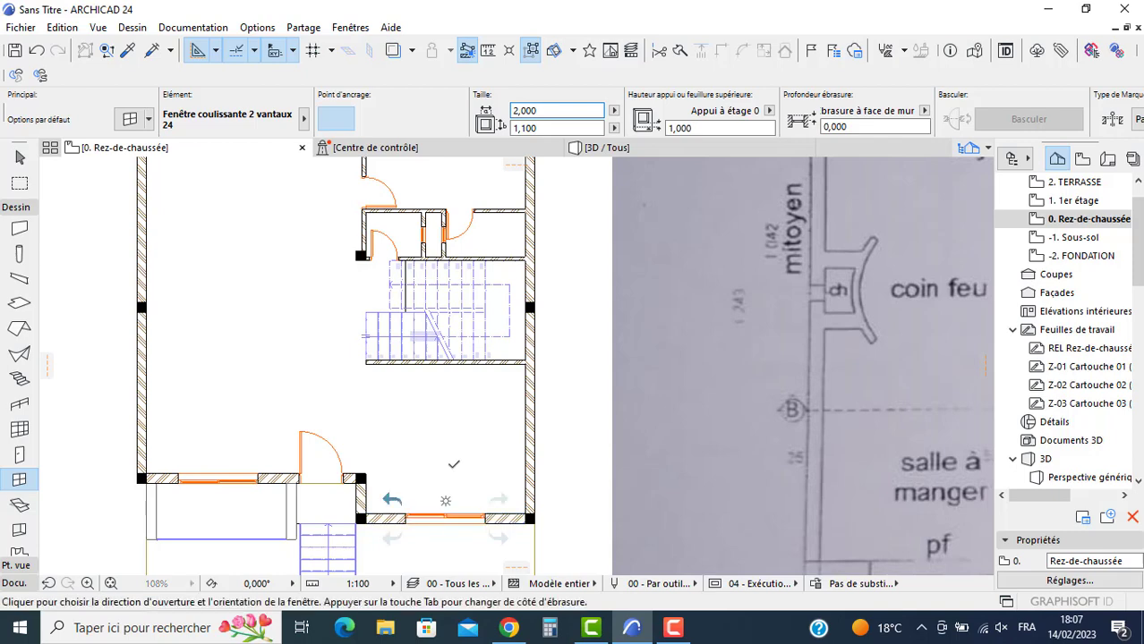
click(455, 464)
Step: Place the same 2 m sliding window in the rear exterior wall of the ground-floor room beside the recessed terrace
scroll(434, 302, down, 2)
middle_drag(448, 169, 450, 337)
scroll(444, 336, up, 3)
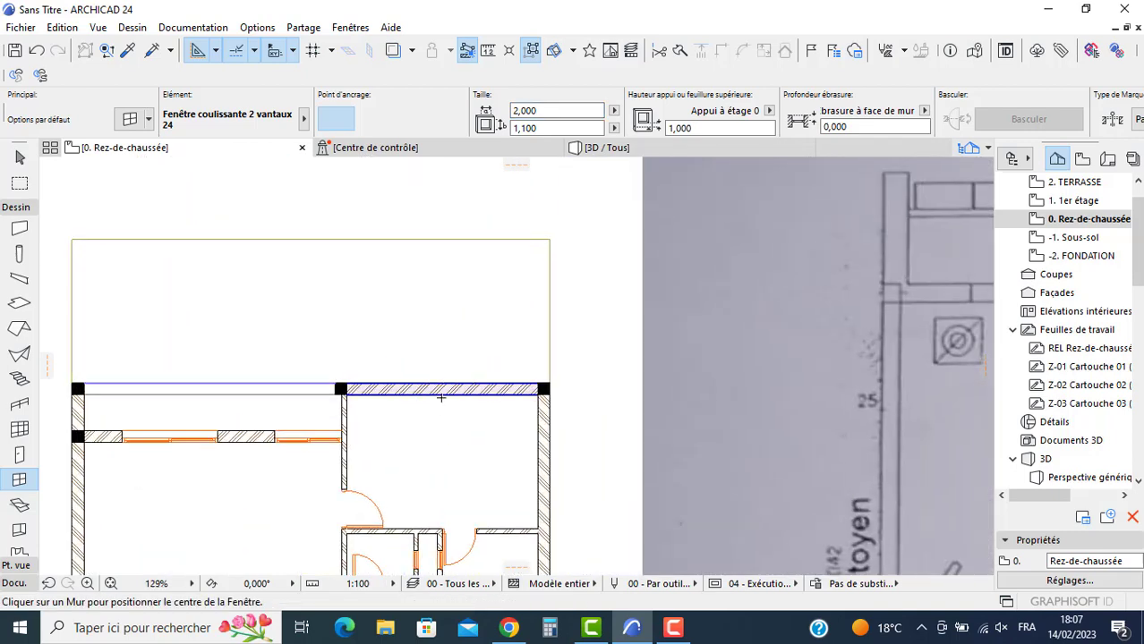
click(442, 403)
click(476, 410)
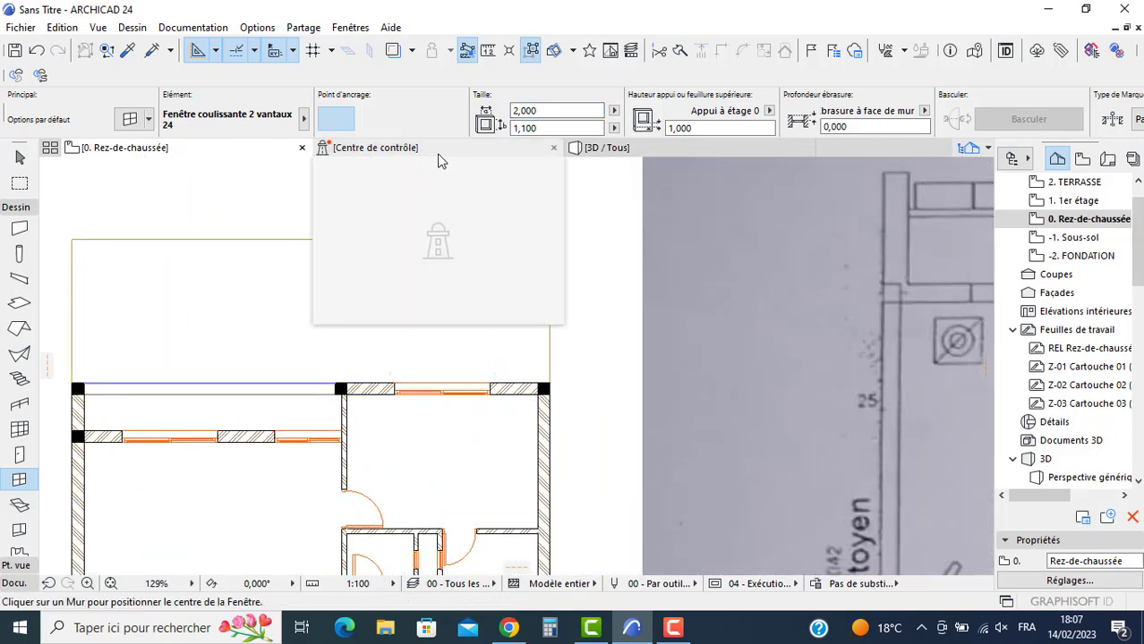
Step: On the 1er étage plan, place the 2 m sliding window in the rear exterior wall of the smaller back room
double_click(1073, 200)
scroll(499, 349, up, 3)
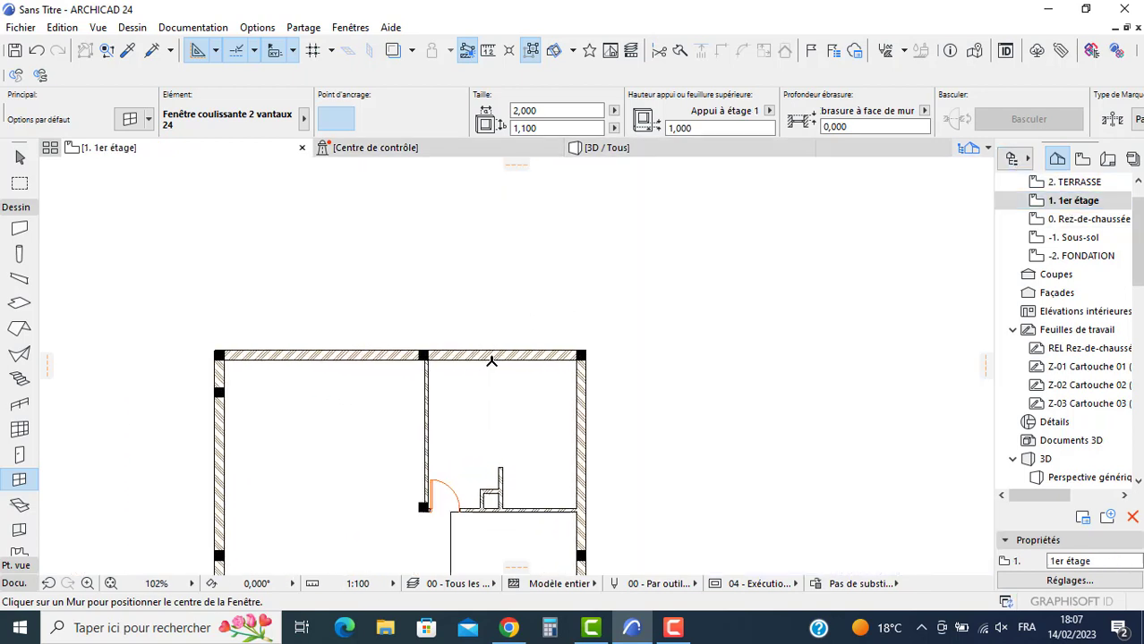
click(502, 367)
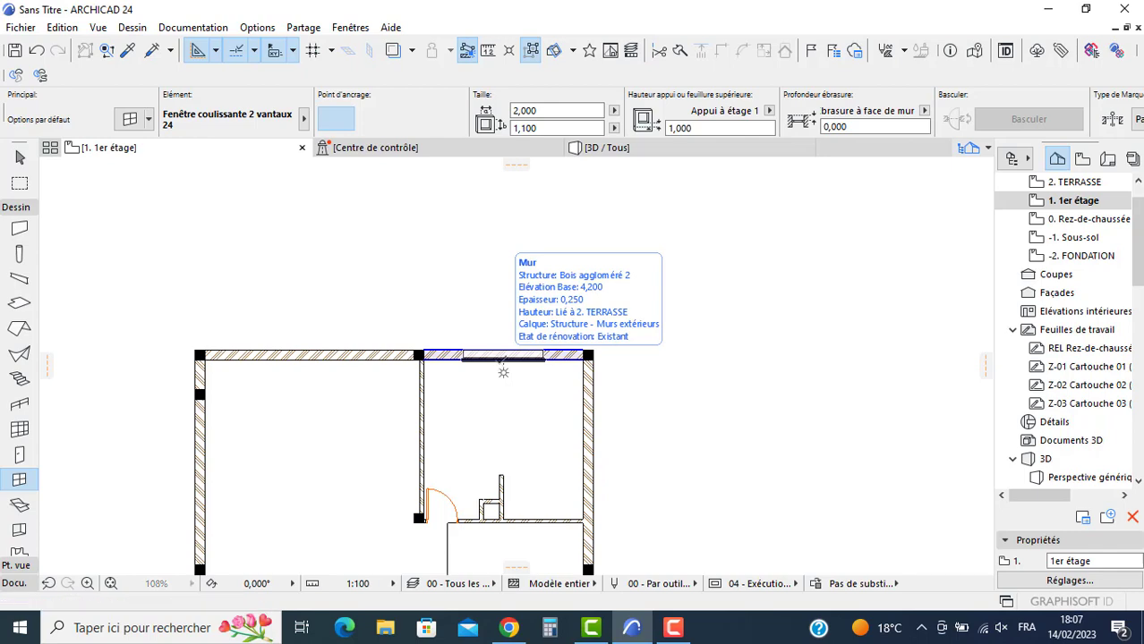
click(501, 311)
Step: Try to place the 2 m sliding window in the projecting front wall of the 1er étage plan
scroll(521, 379, down, 2)
scroll(510, 510, up, 4)
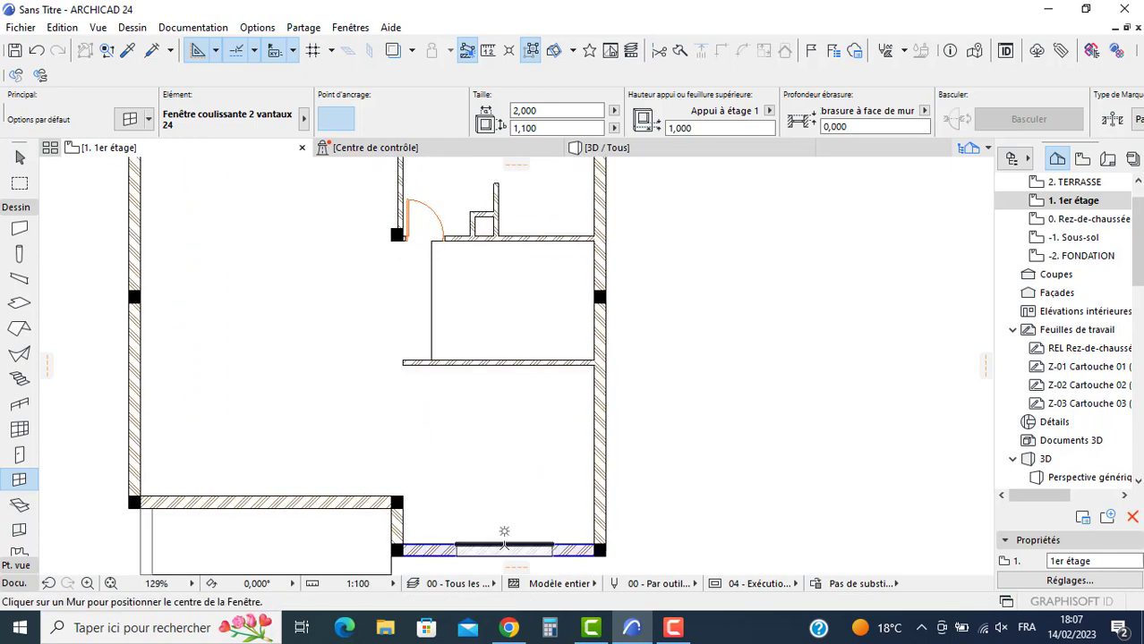
click(500, 543)
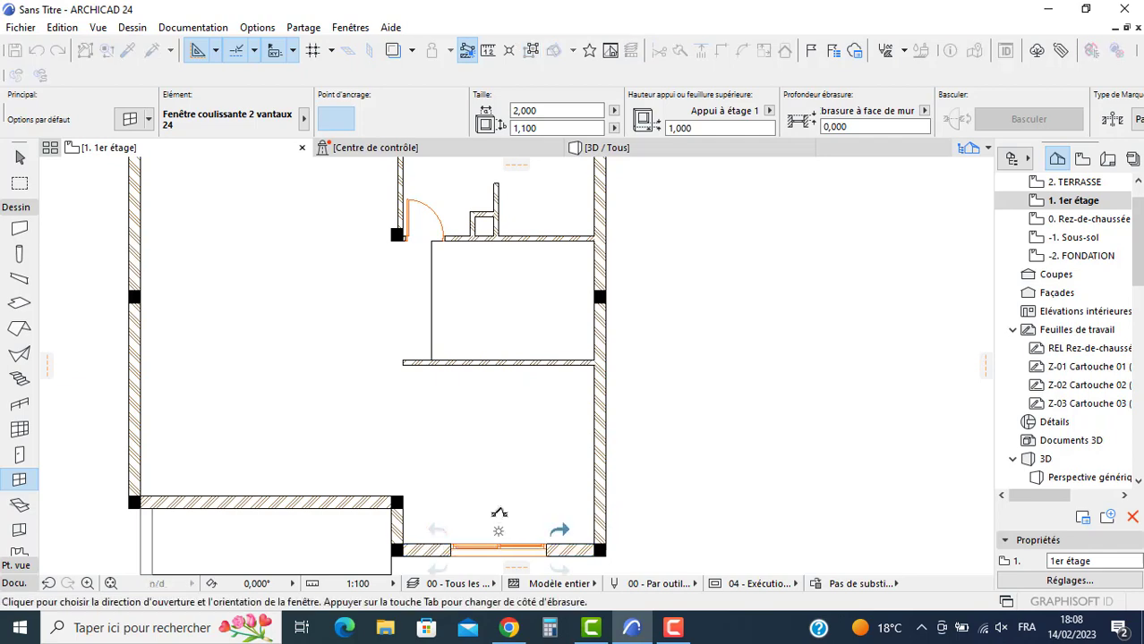
click(500, 510)
scroll(433, 376, down, 1)
scroll(433, 375, down, 2)
scroll(455, 476, up, 2)
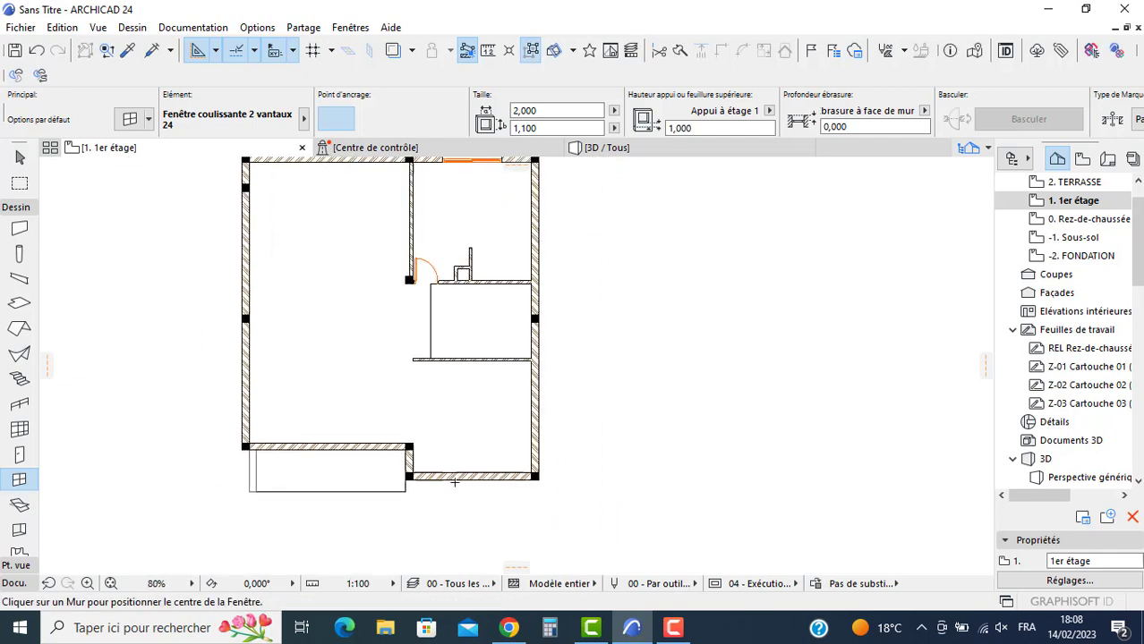
Step: Place the 2 m sliding window near the middle of the projecting front wall on the 1er étage plan and set its opening orientation
click(478, 467)
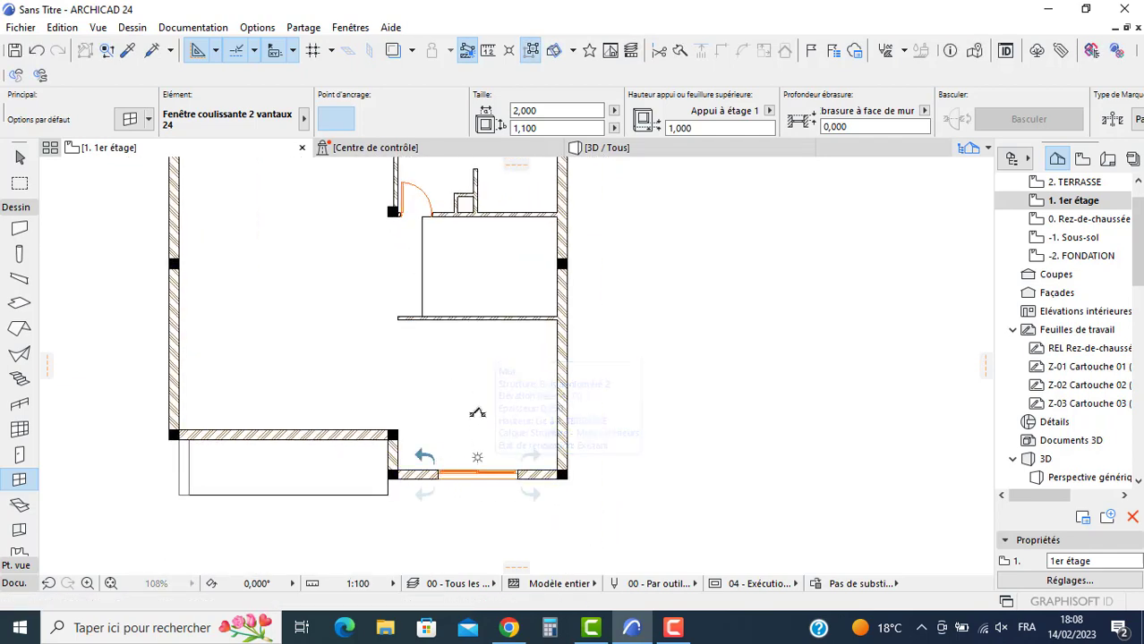
click(478, 414)
scroll(478, 414, down, 3)
scroll(390, 247, up, 2)
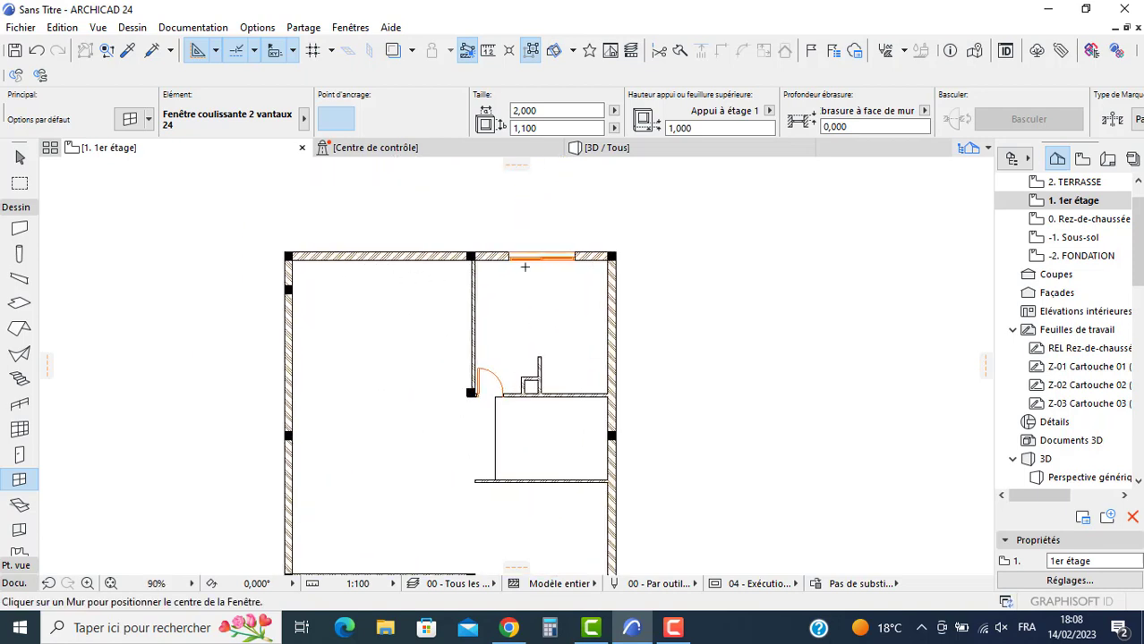
Step: On the Rez-de-chaussée plan, copy the recessed terrace's window wall together with the low outer wall and its railing
click(1096, 223)
scroll(1095, 223, up, 1)
double_click(1096, 221)
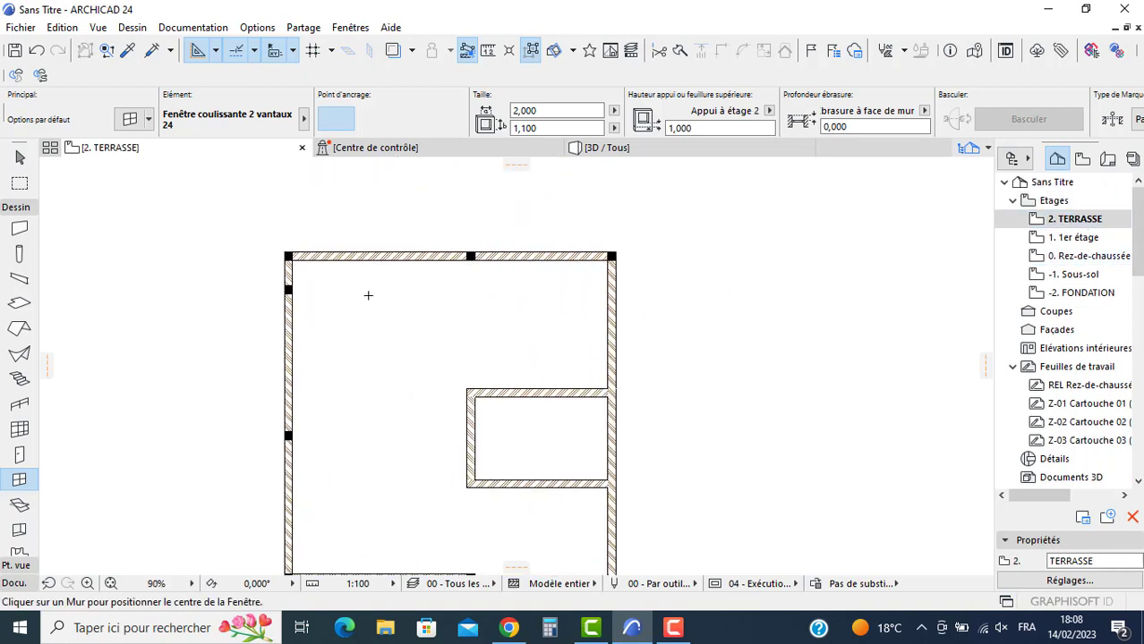
double_click(1020, 257)
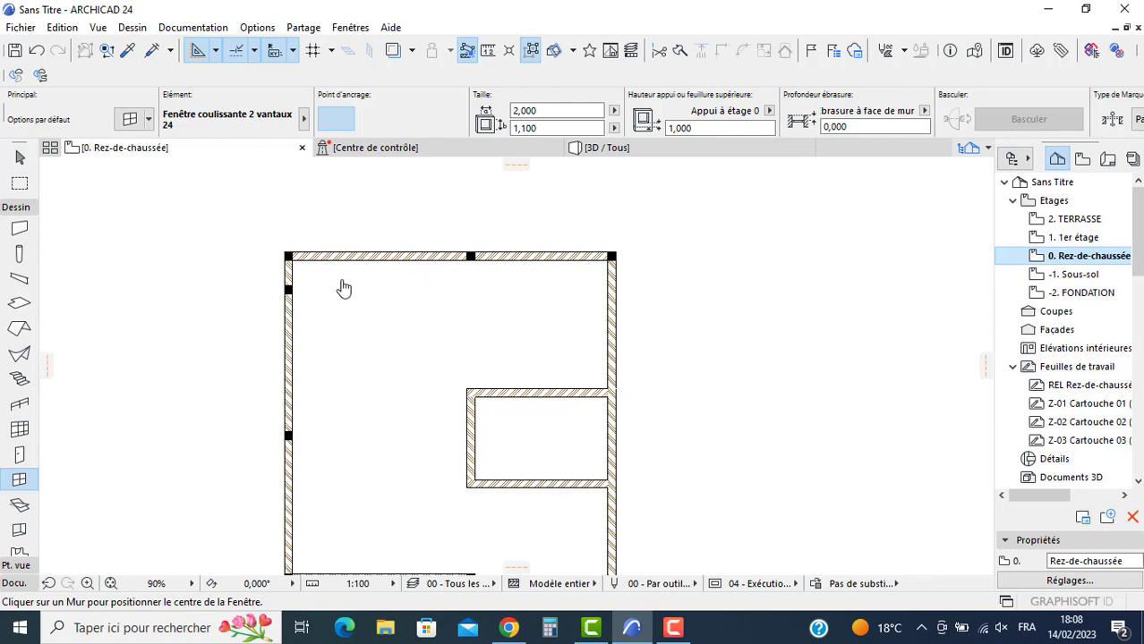
key(Escape)
click(312, 291)
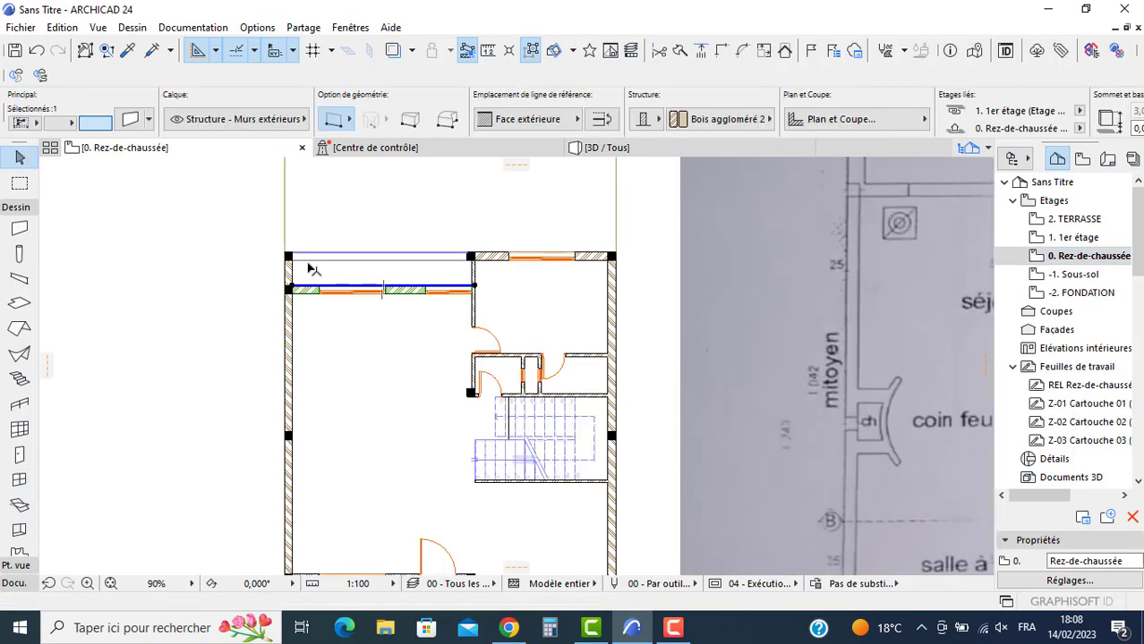
scroll(306, 263, up, 3)
shift+click(340, 258)
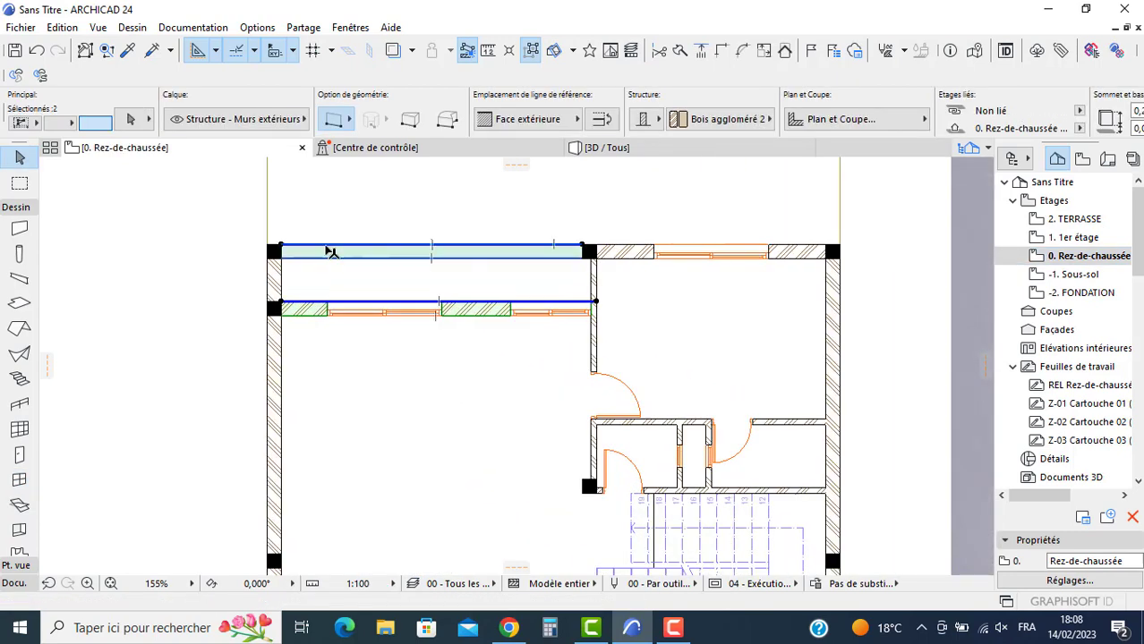
scroll(309, 250, up, 10)
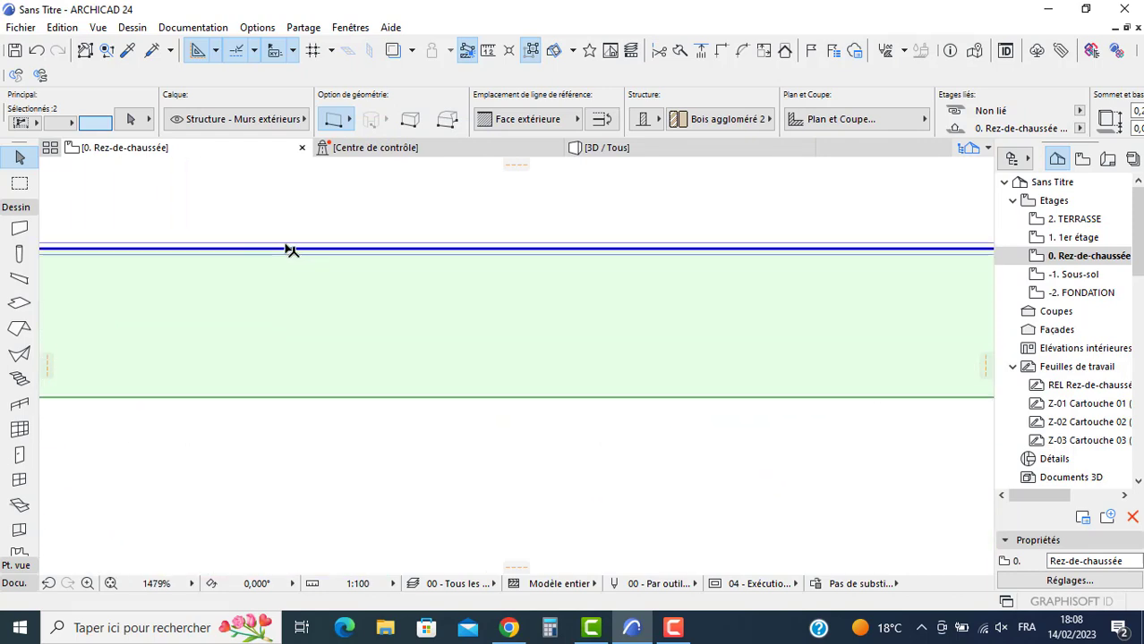
scroll(286, 248, up, 3)
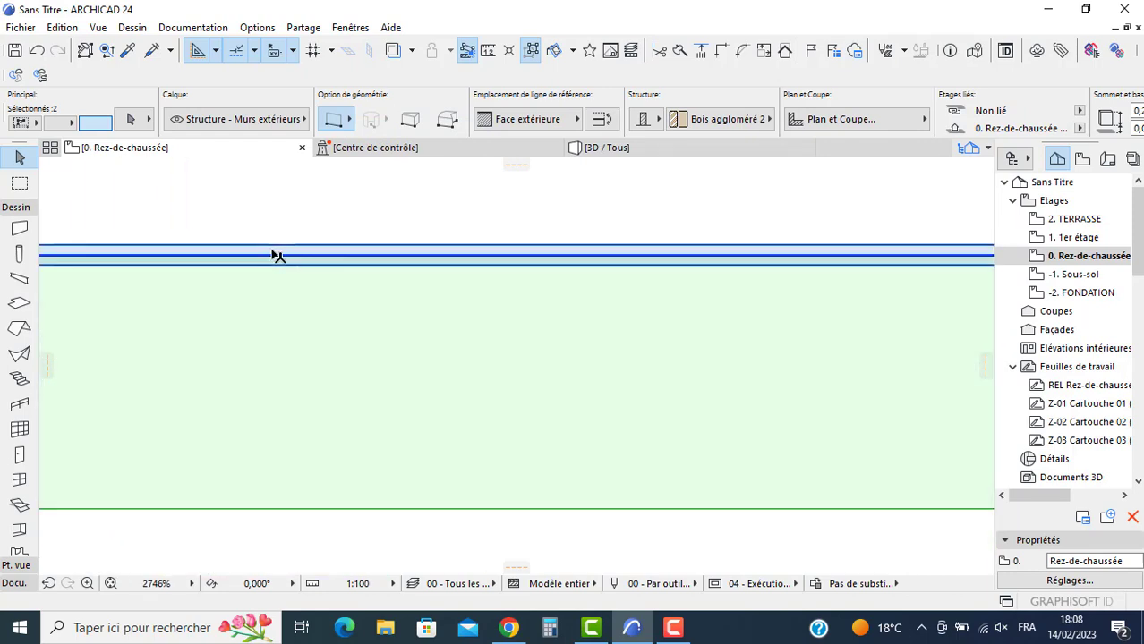
shift+click(277, 260)
scroll(280, 259, down, 11)
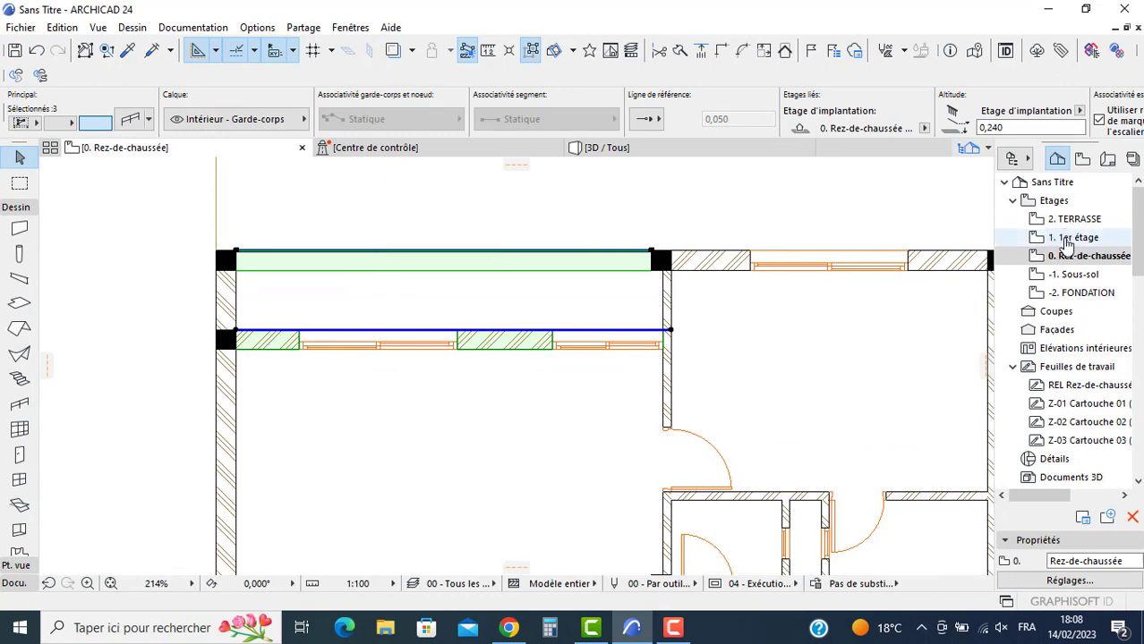
Step: On the 1er étage plan, replace the large room's rear wall with the copied window wall, low outer wall and railing
click(1067, 240)
click(521, 274)
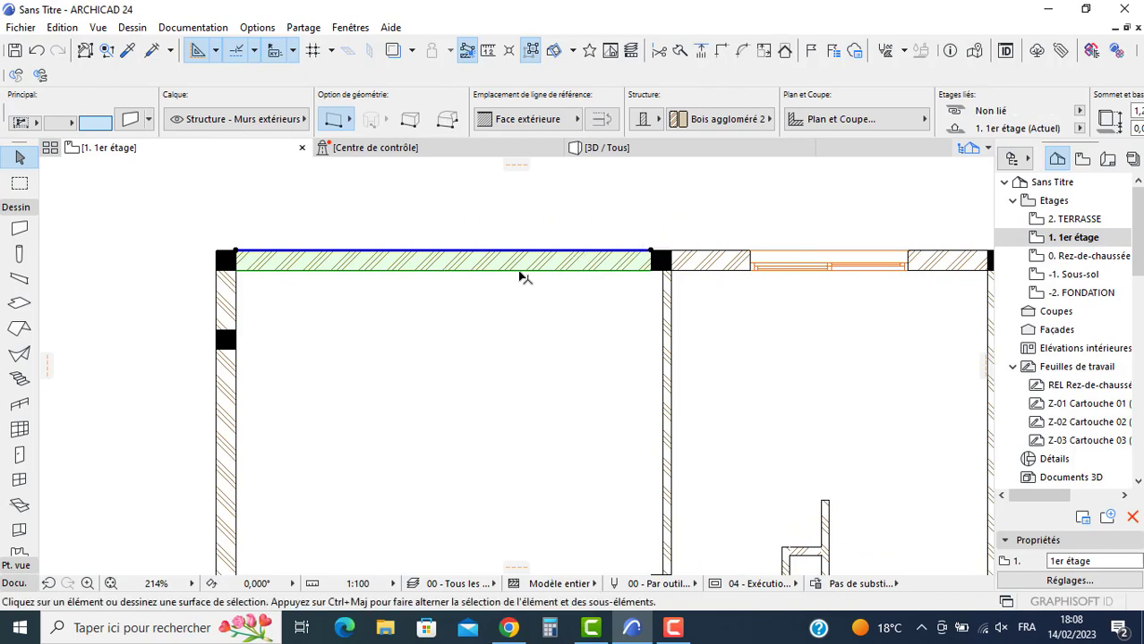
key(Escape)
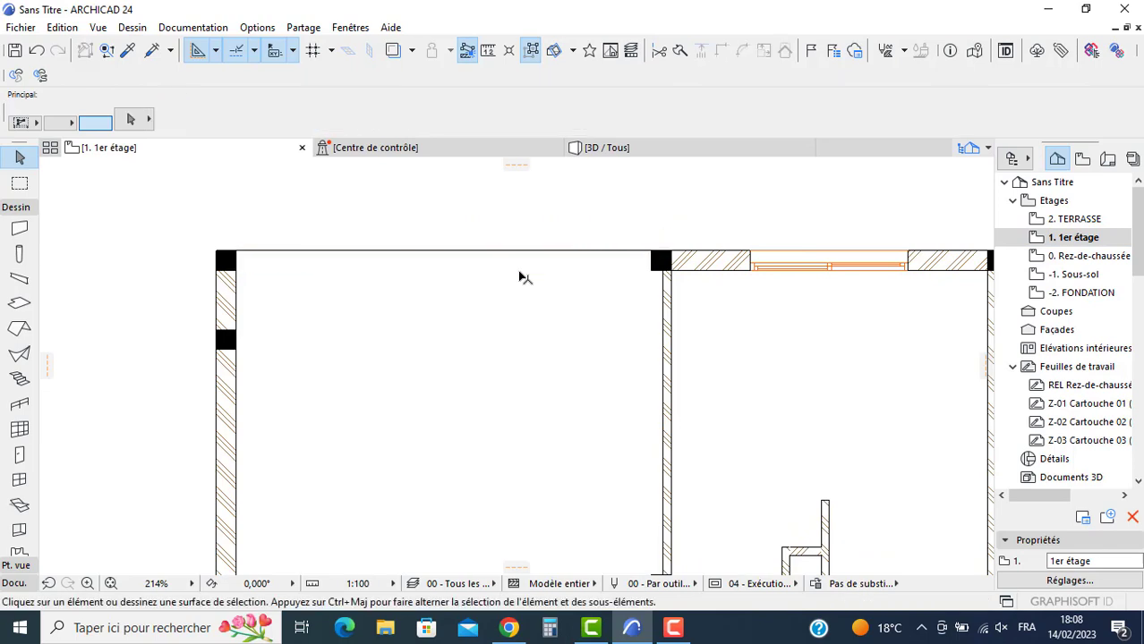
click(148, 290)
scroll(148, 290, down, 3)
middle_drag(407, 377, 455, 260)
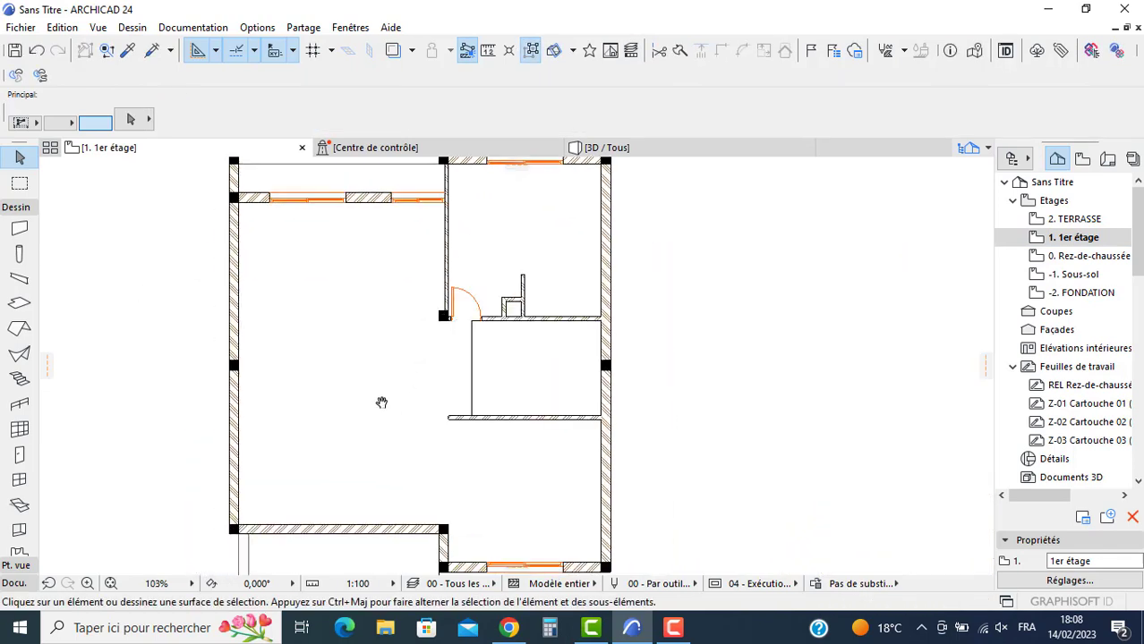
middle_drag(381, 402, 374, 412)
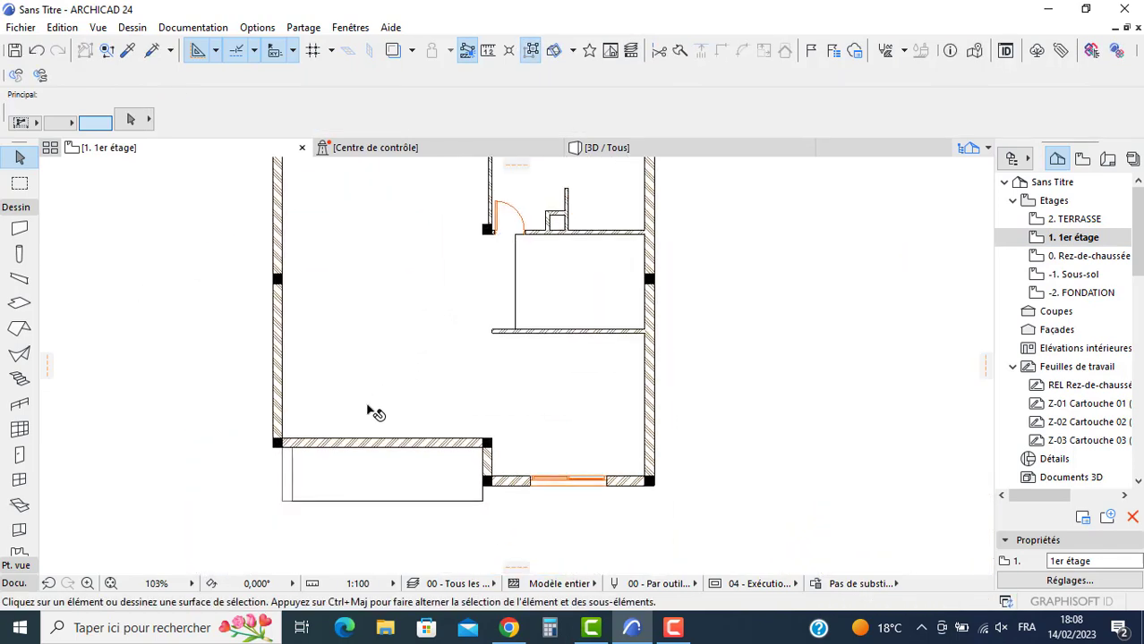
Step: On the Rez-de-chaussée plan, copy the recessed front wall with its window and door together with the railing in front of it
double_click(1086, 257)
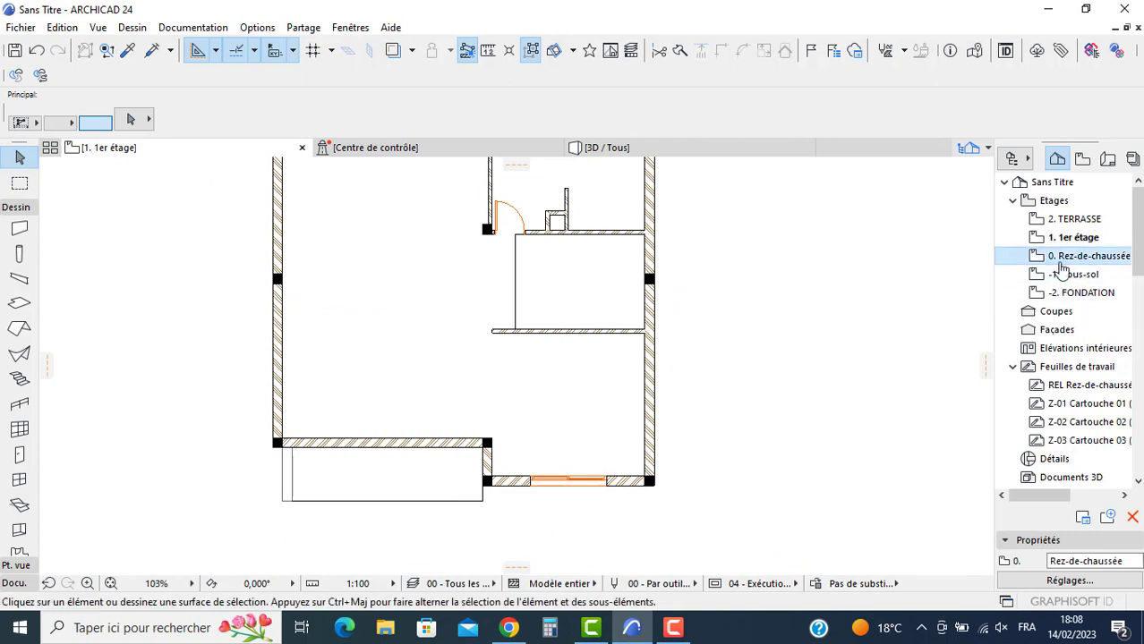
click(400, 448)
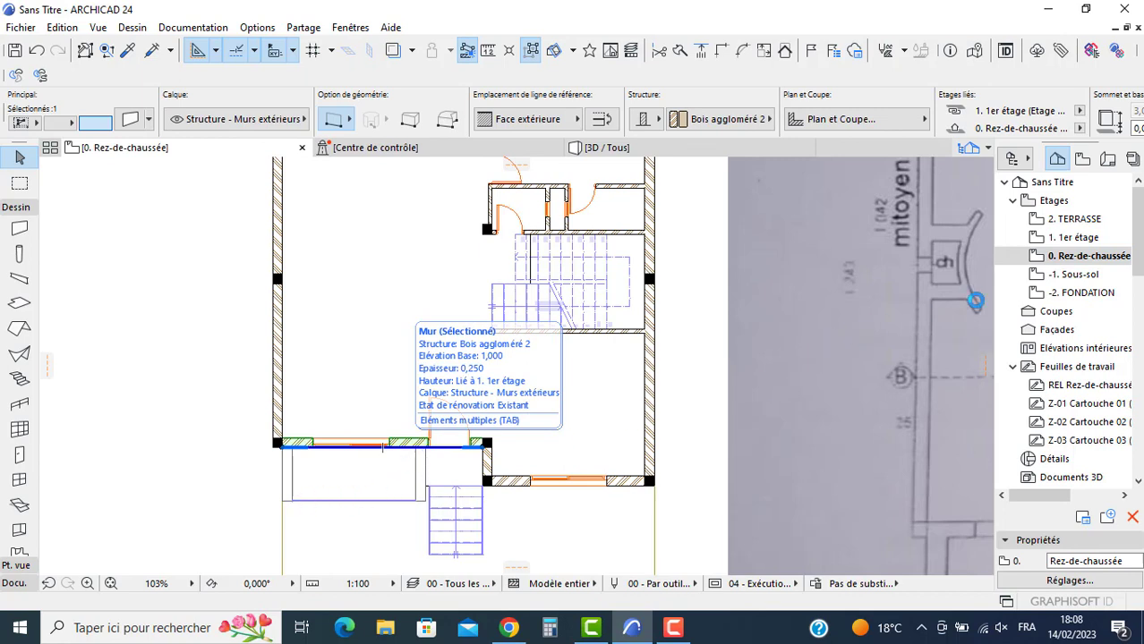
click(1073, 243)
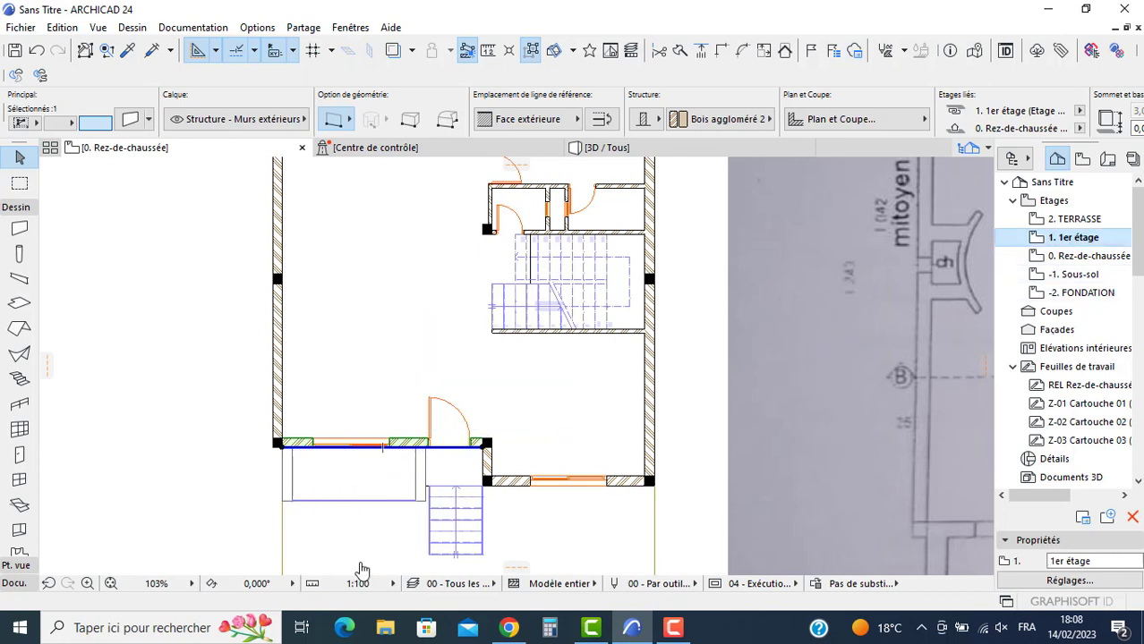
click(1088, 256)
scroll(325, 484, up, 4)
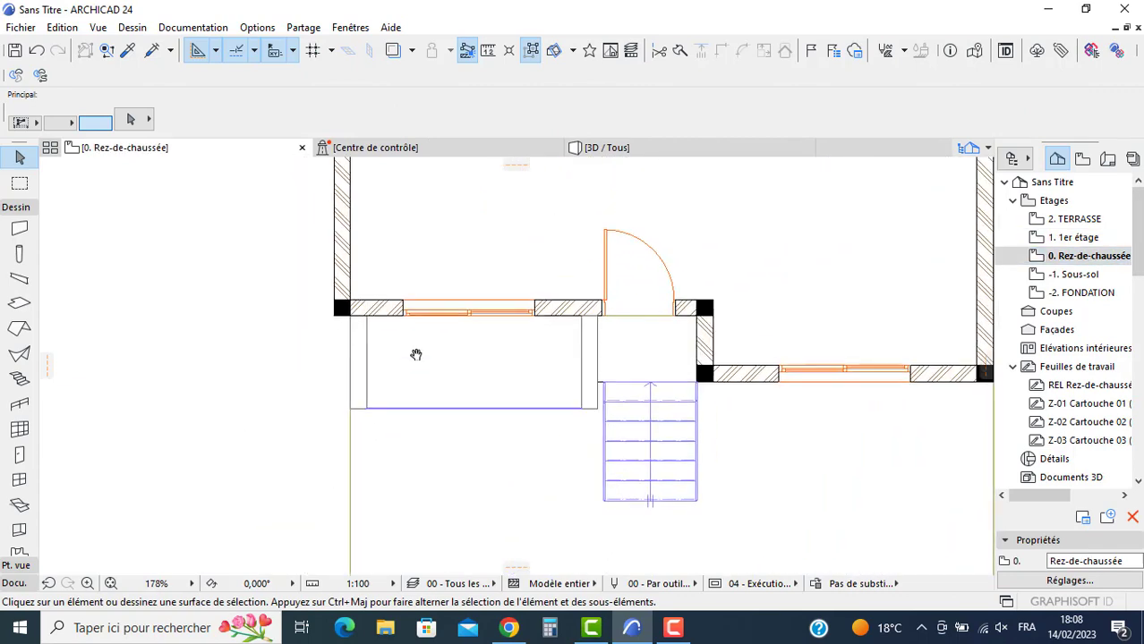
click(420, 414)
shift+click(395, 296)
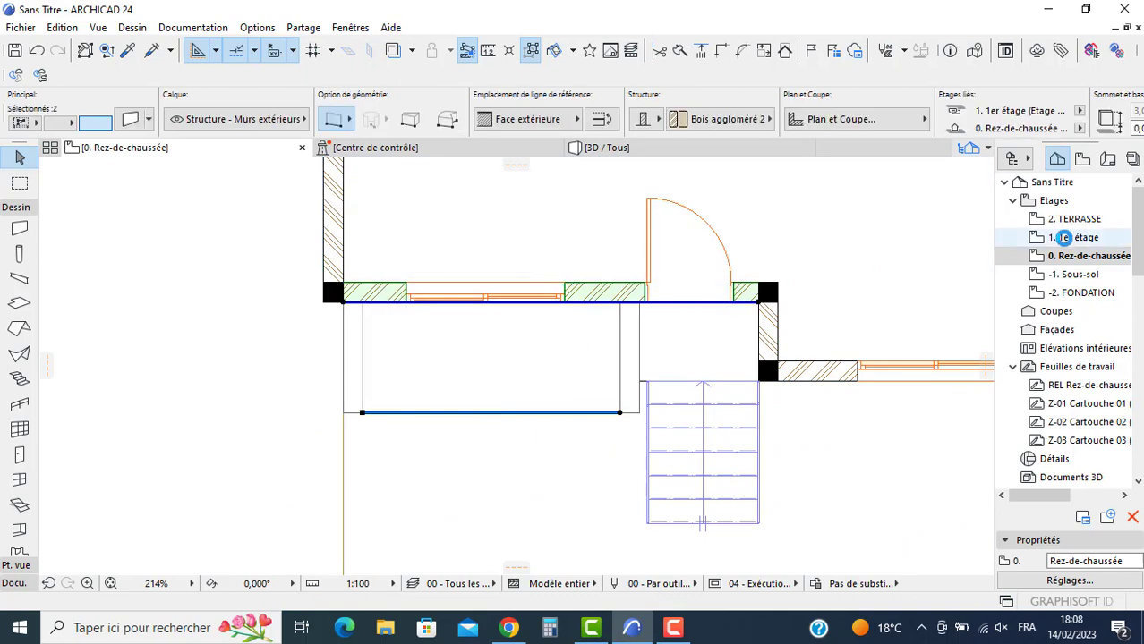
Step: On the 1er étage plan, replace the recessed front wall with the copied wall and railing, and delete the copied door
double_click(1063, 237)
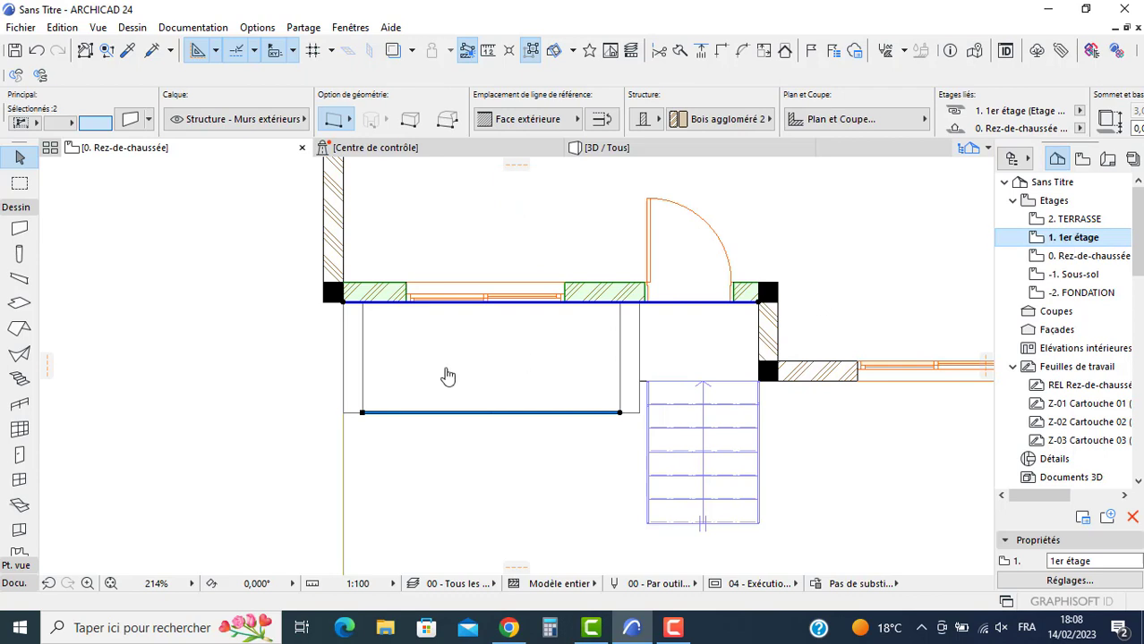
click(526, 302)
key(Delete)
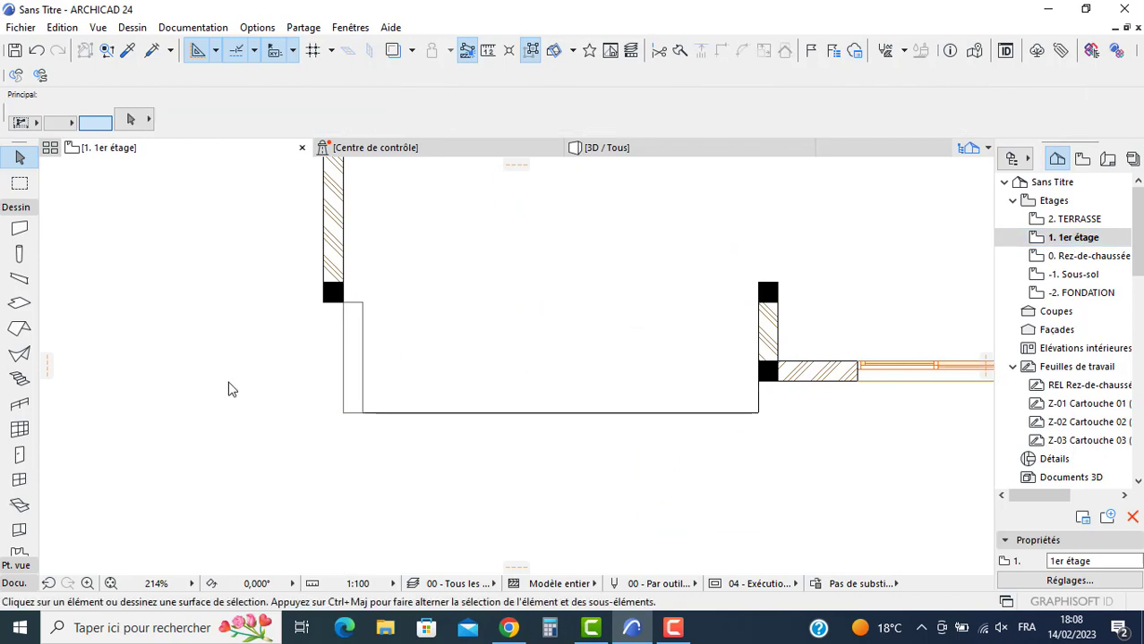
key(ctrl+z)
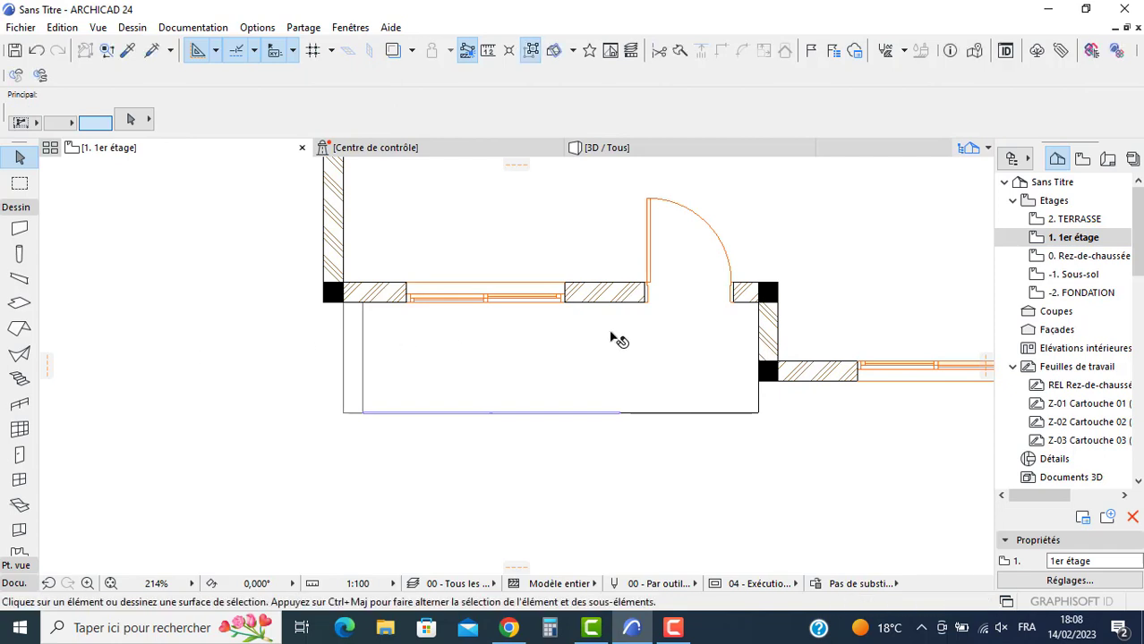
click(650, 307)
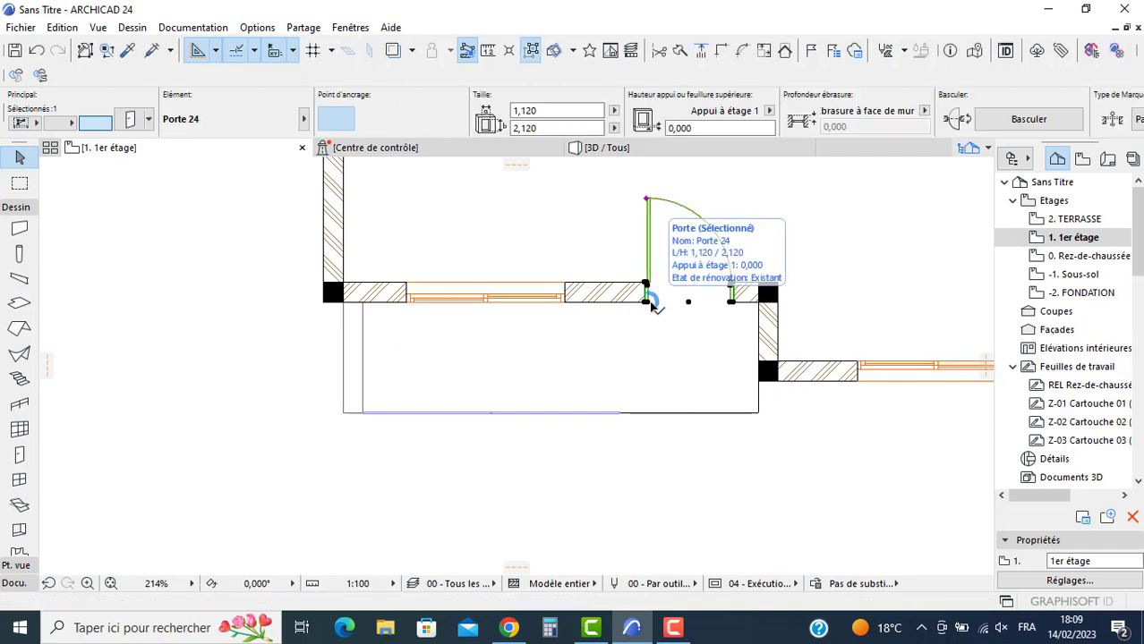
key(Delete)
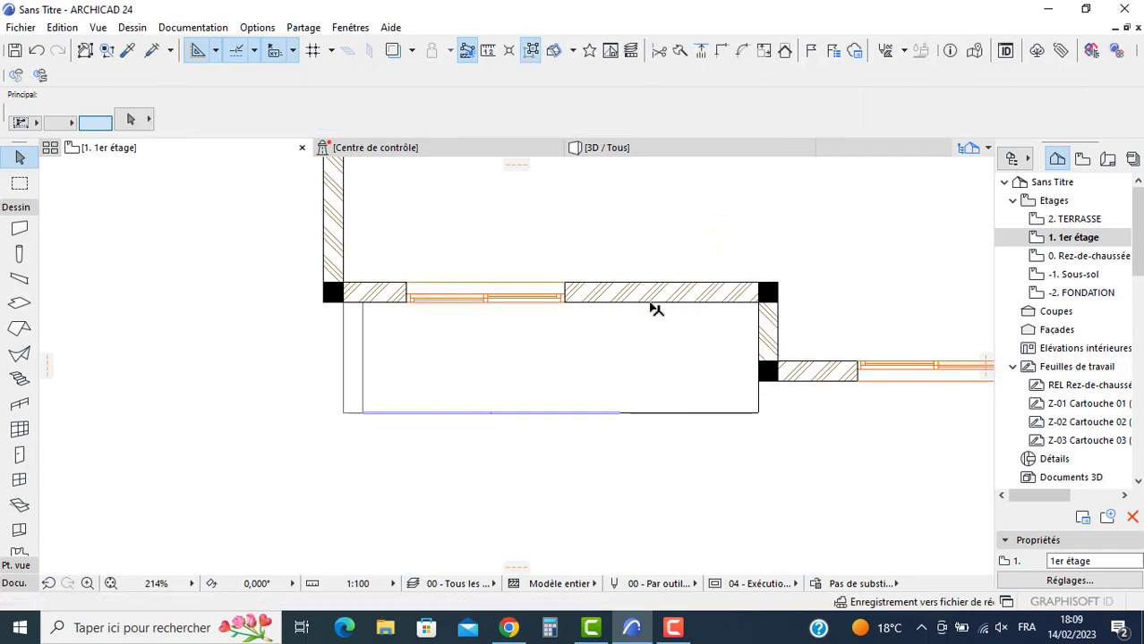
Step: Extend the free end of the front balcony railing to the slab's outer corner beside the projecting room
scroll(566, 357, down, 3)
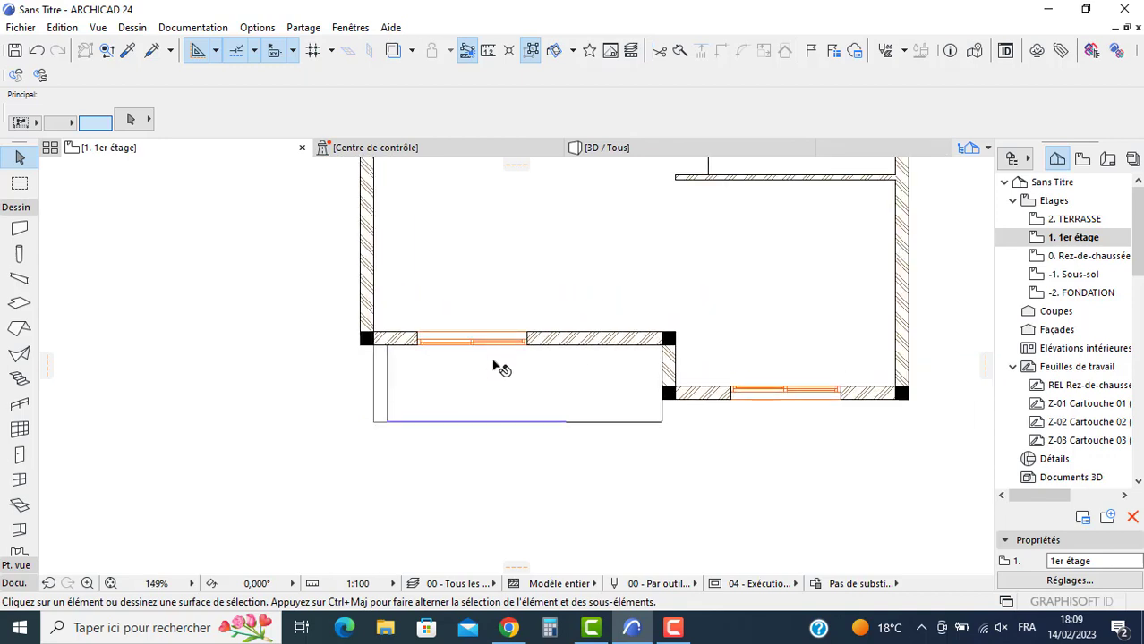
click(562, 421)
scroll(562, 421, up, 3)
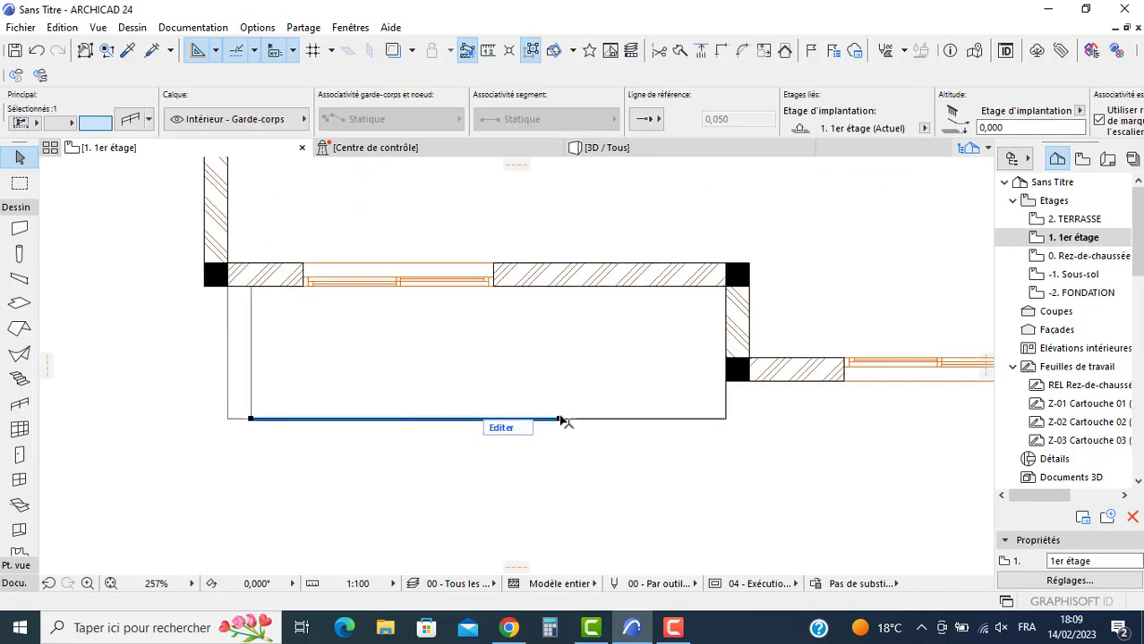
click(560, 418)
click(727, 418)
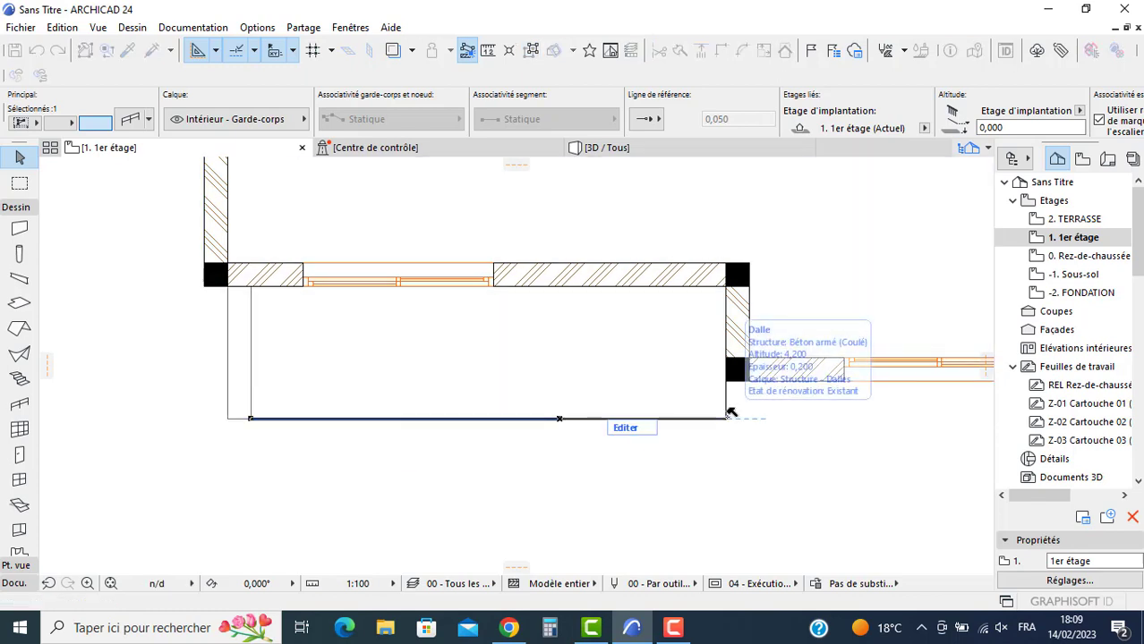
scroll(531, 419, up, 1)
key(Escape)
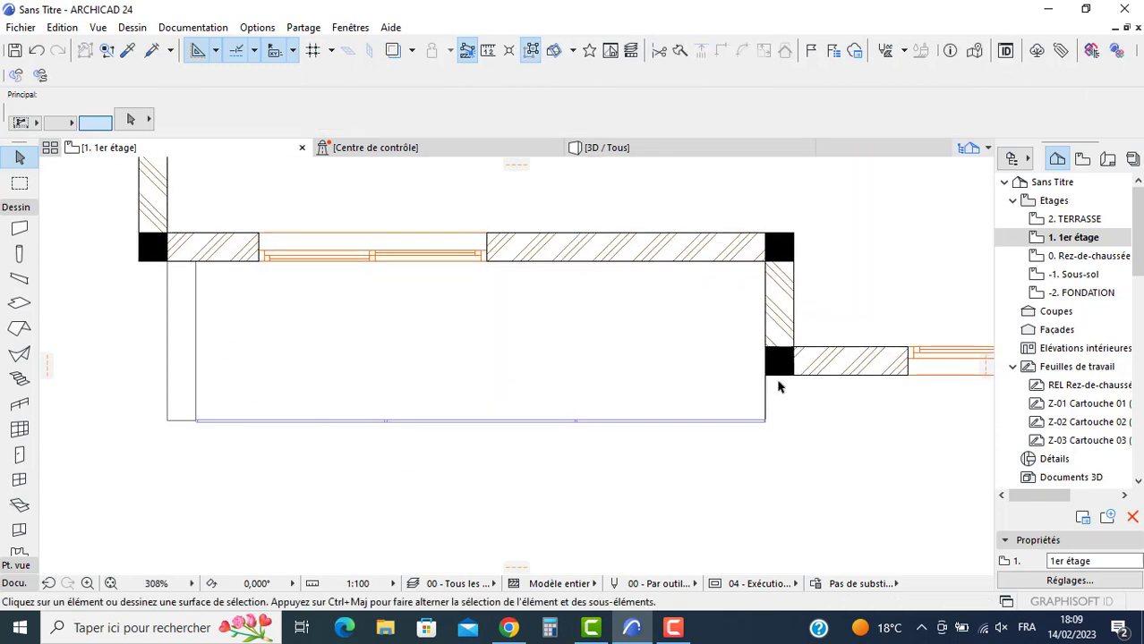
Step: Copy the balcony's low side wall to the projecting room's corner column and shorten it to the balcony's front edge
click(198, 329)
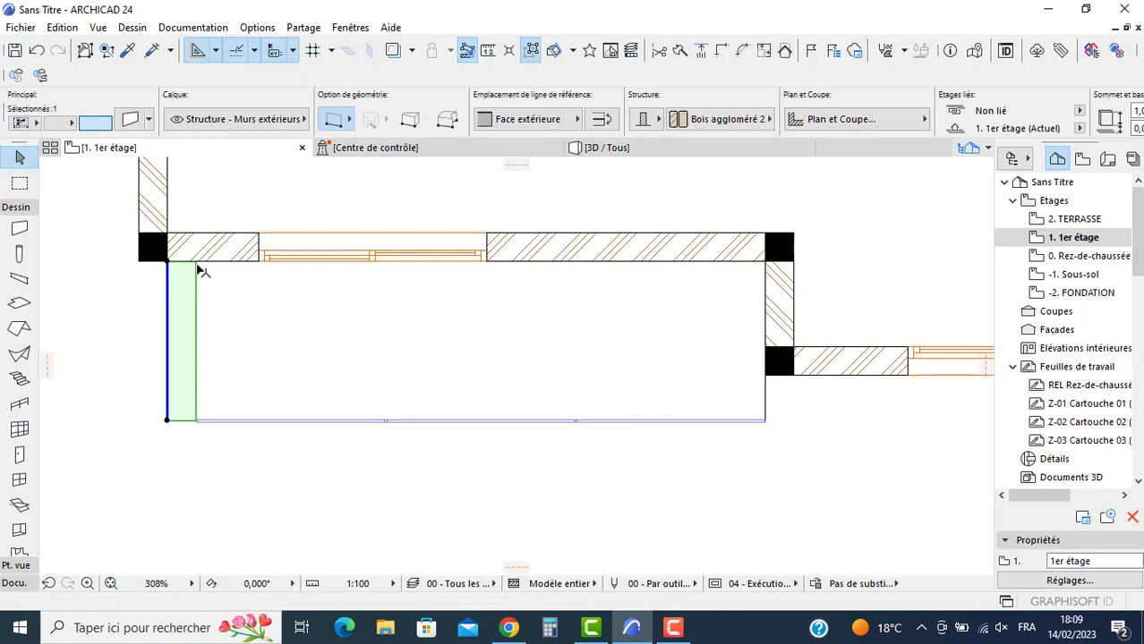
click(197, 263)
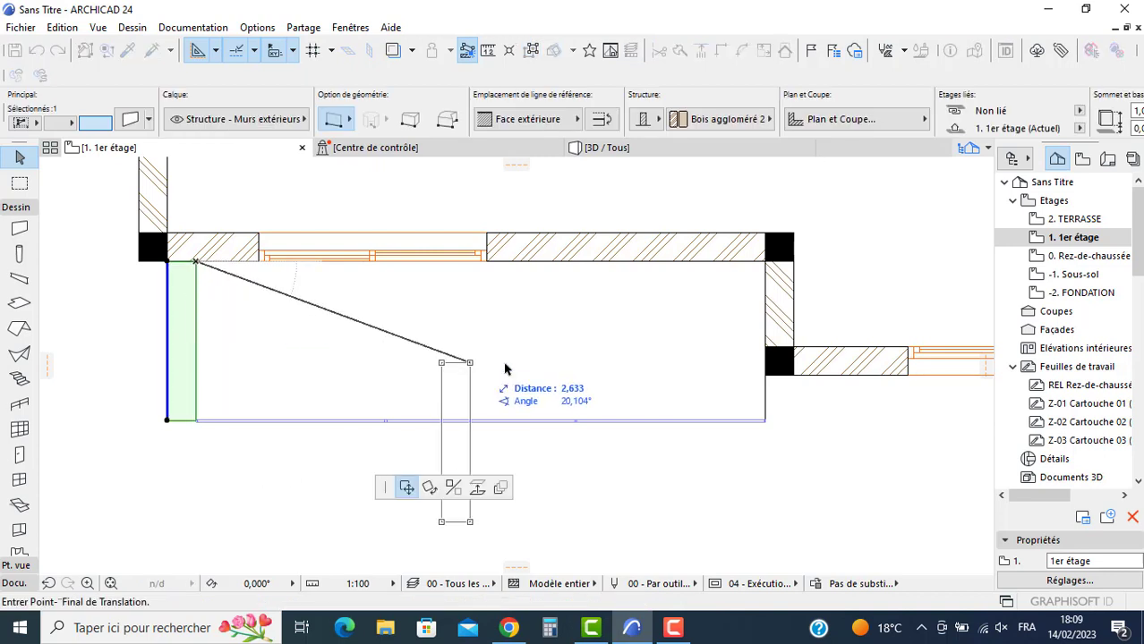
click(793, 383)
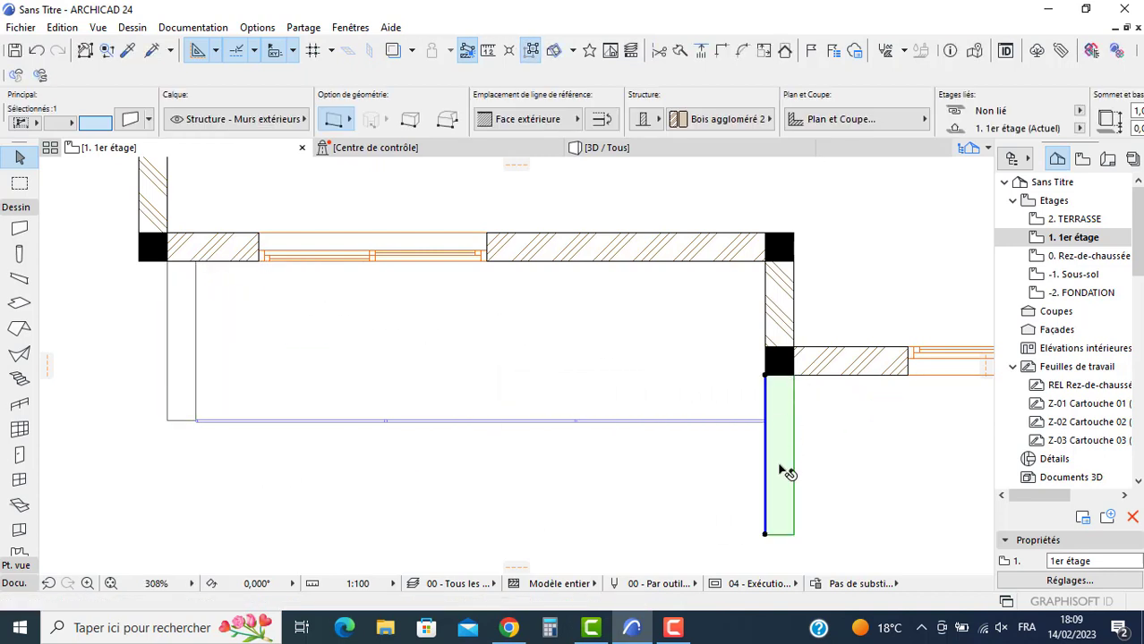
click(766, 535)
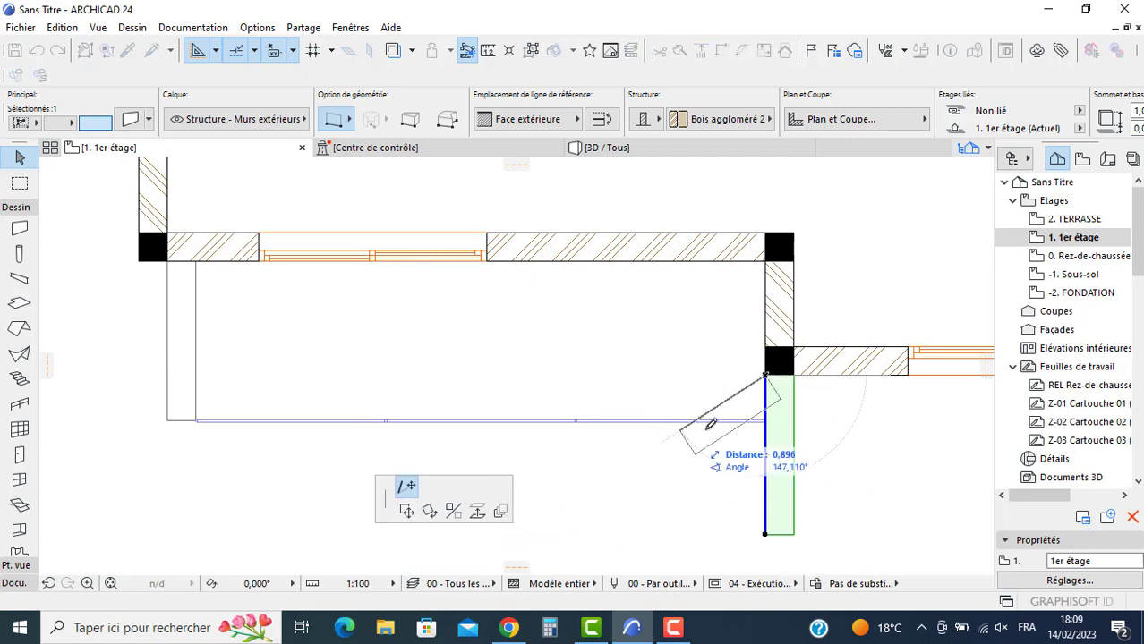
click(766, 420)
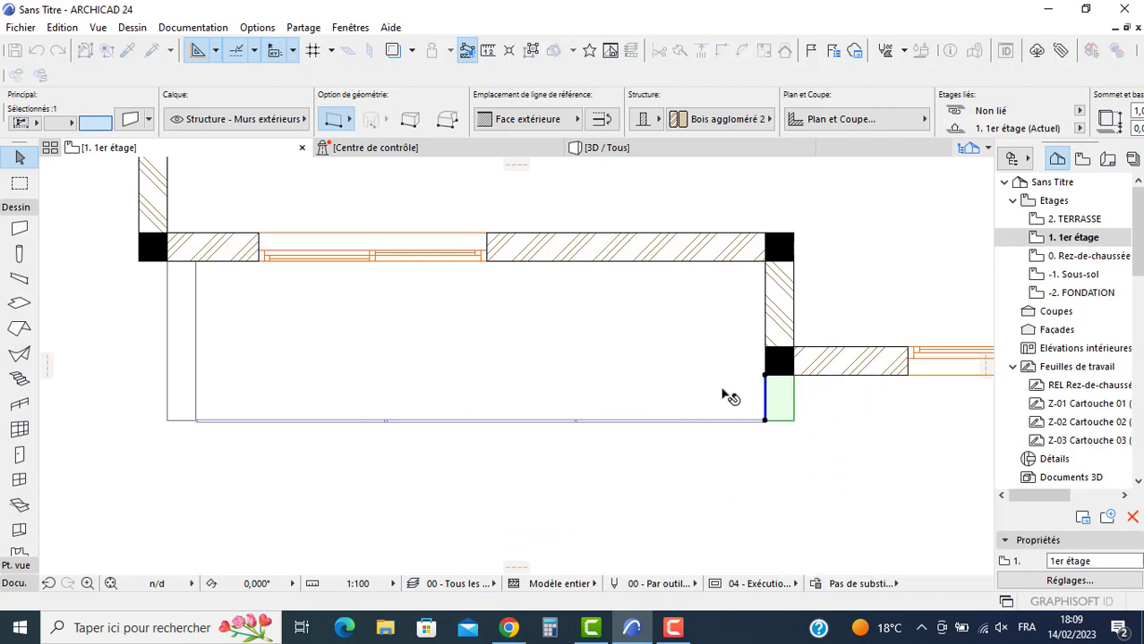
Step: Add a rectangle to the 1er étage slab's outline beneath the short low wall at the corner column
click(725, 393)
click(766, 376)
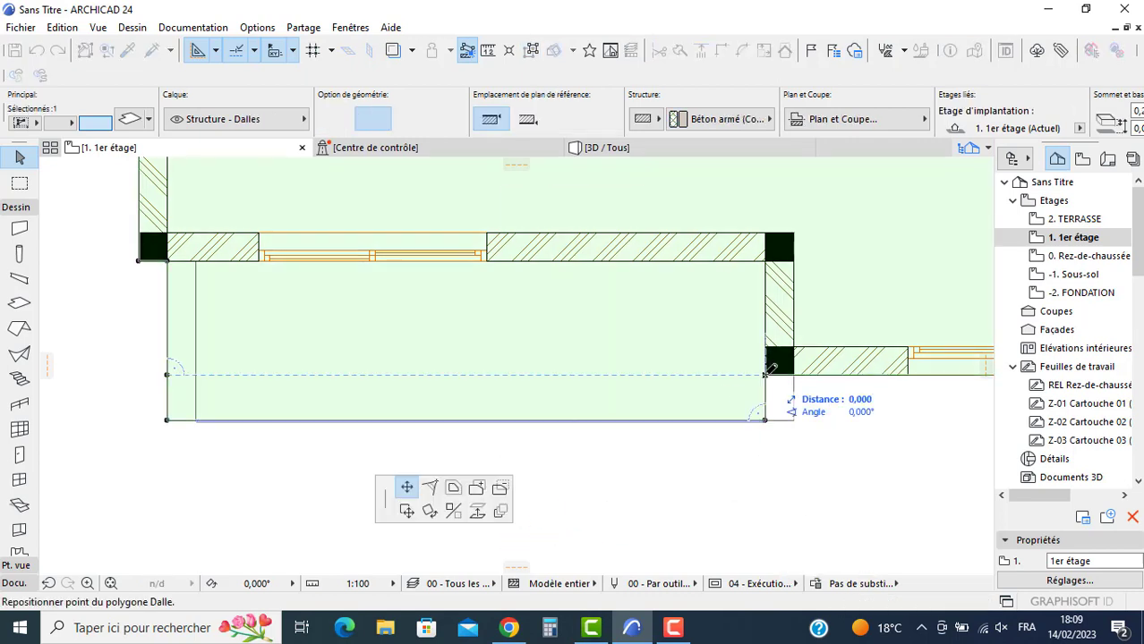
click(476, 487)
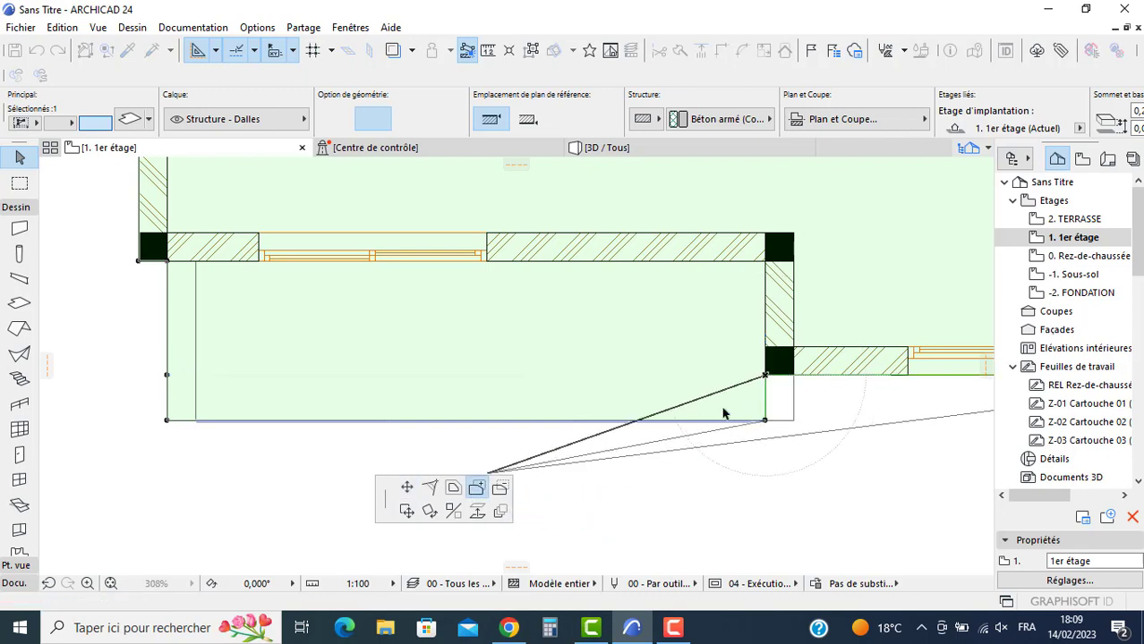
click(765, 376)
click(793, 419)
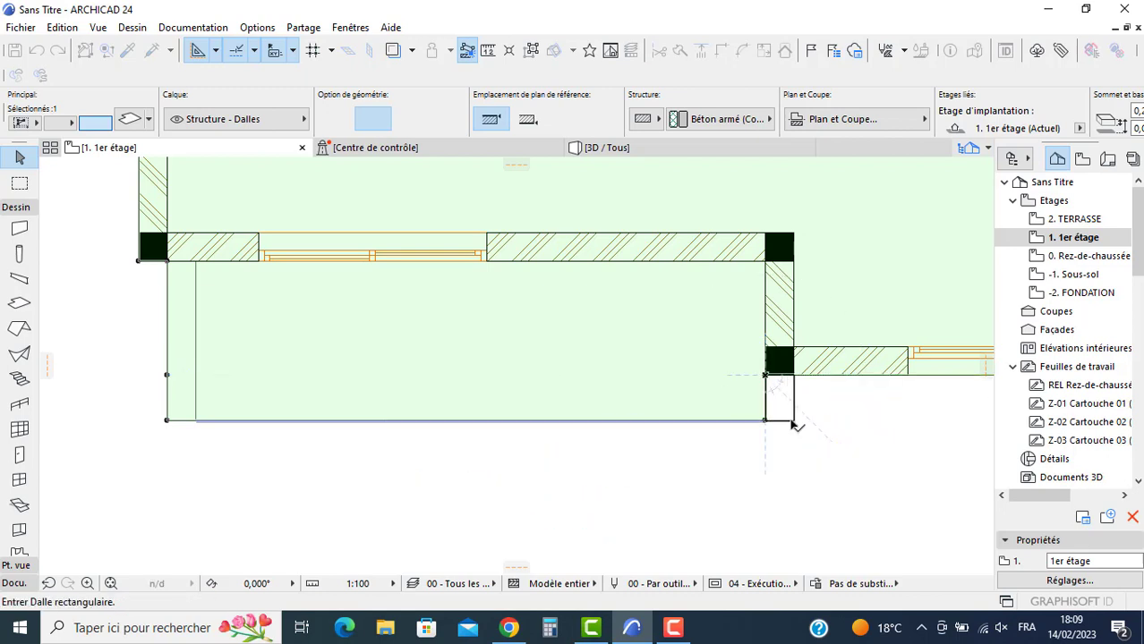
Step: Examine the building's front balconies, rear terraces and roof columns in the 3D view
click(657, 427)
key(F3)
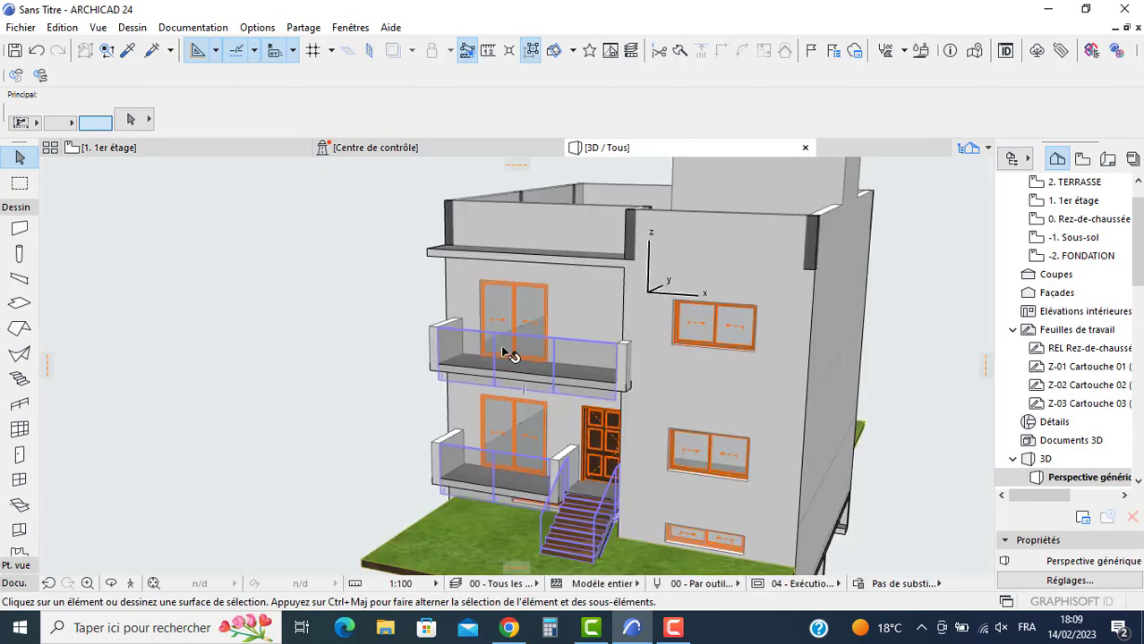
scroll(389, 372, down, 2)
shift+middle_drag(370, 375, 499, 362)
middle_drag(434, 235, 403, 283)
shift+middle_drag(642, 326, 608, 271)
shift+middle_drag(705, 325, 657, 310)
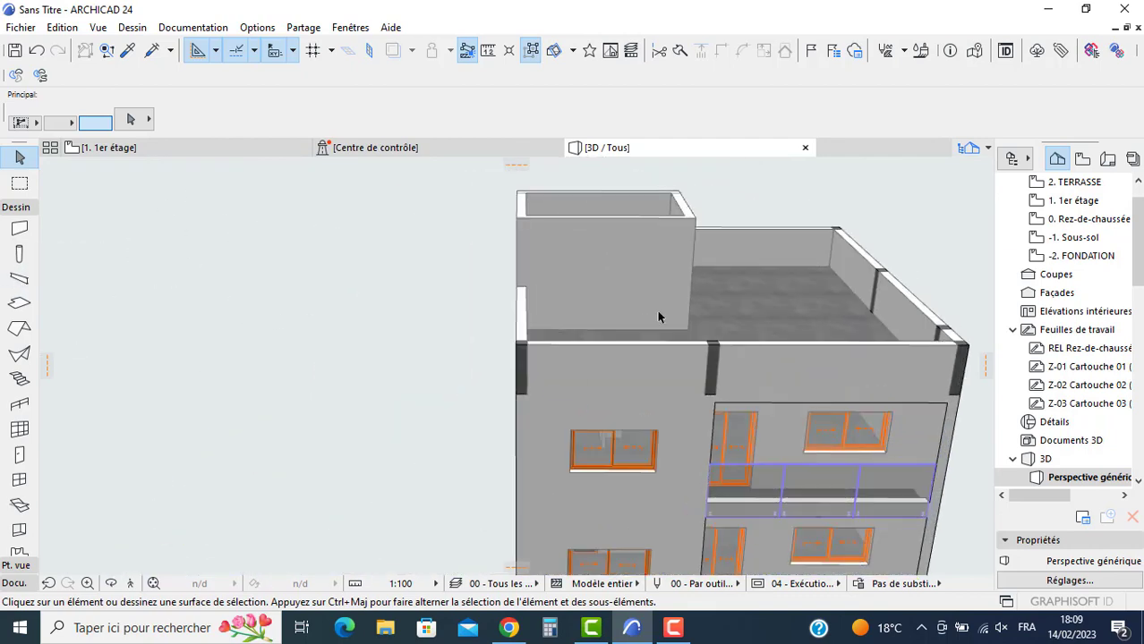
shift+middle_drag(572, 203, 553, 329)
scroll(801, 335, down, 1)
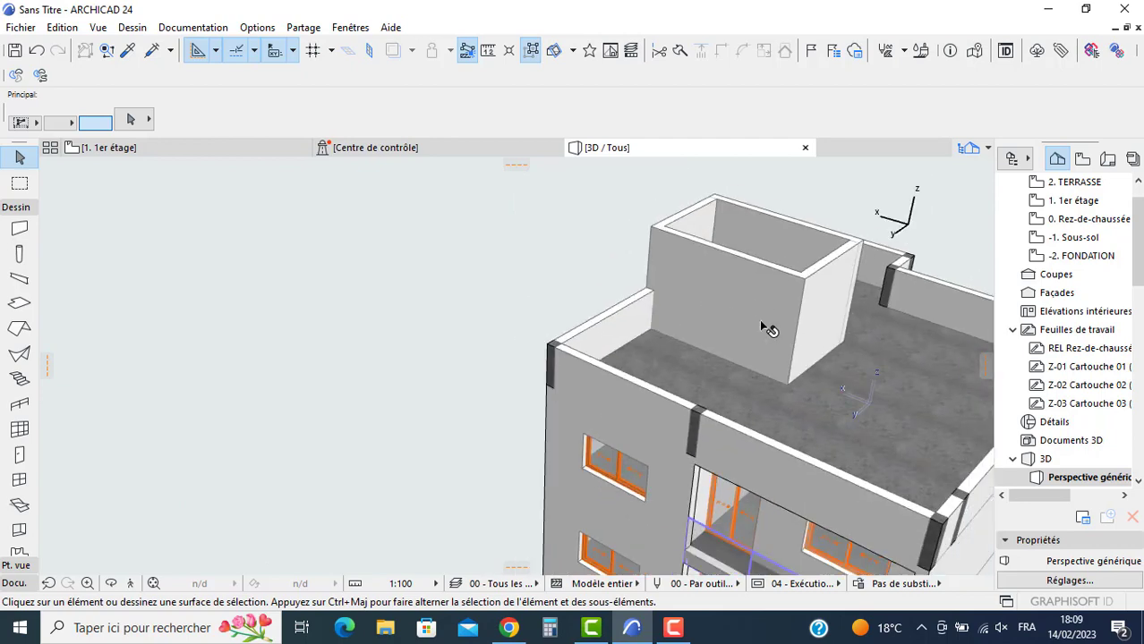
shift+middle_drag(761, 327, 674, 365)
scroll(675, 365, up, 1)
Step: On the TERRASSE plan, set all columns' override surfaces to Enduit - Blanc nature and check the façades in 3D
click(1062, 189)
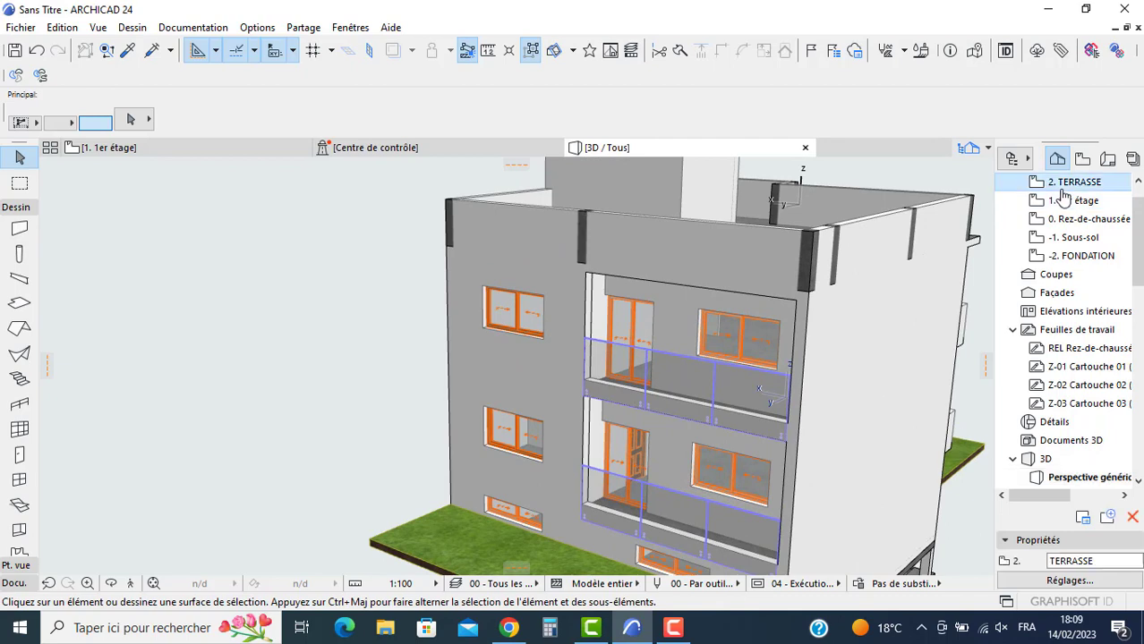
double_click(1071, 200)
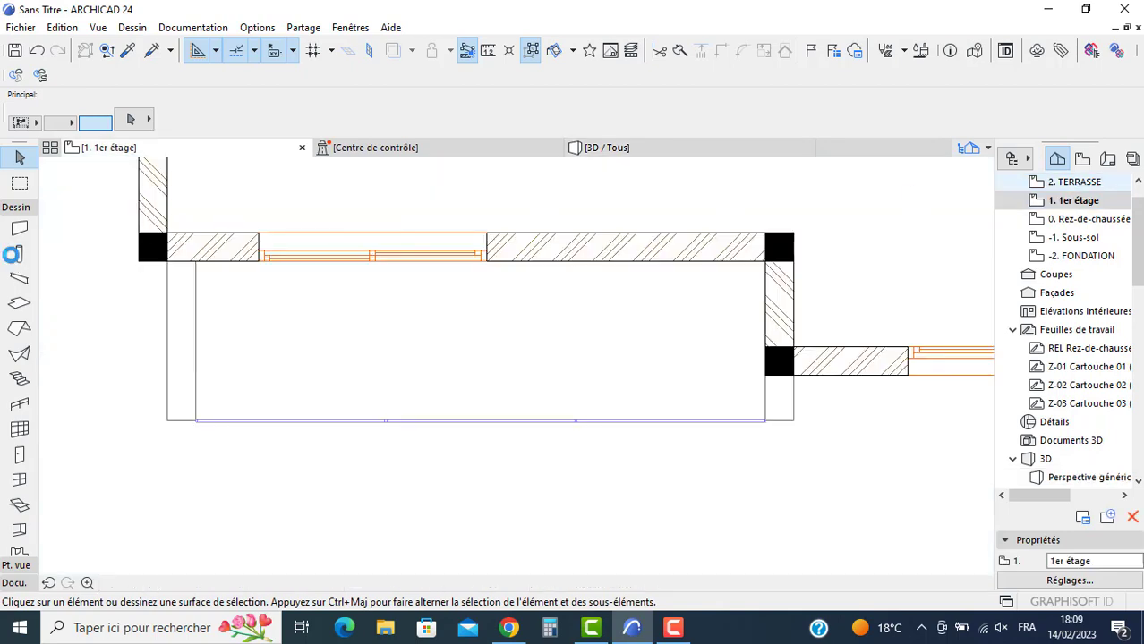
click(18, 256)
key(ctrl+a)
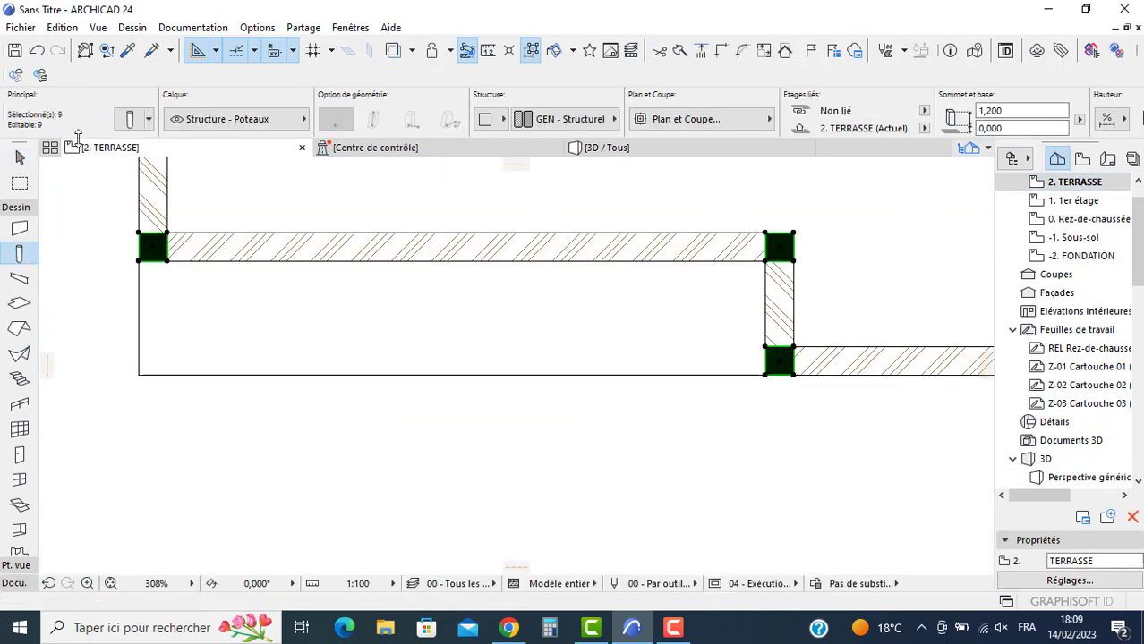
click(130, 119)
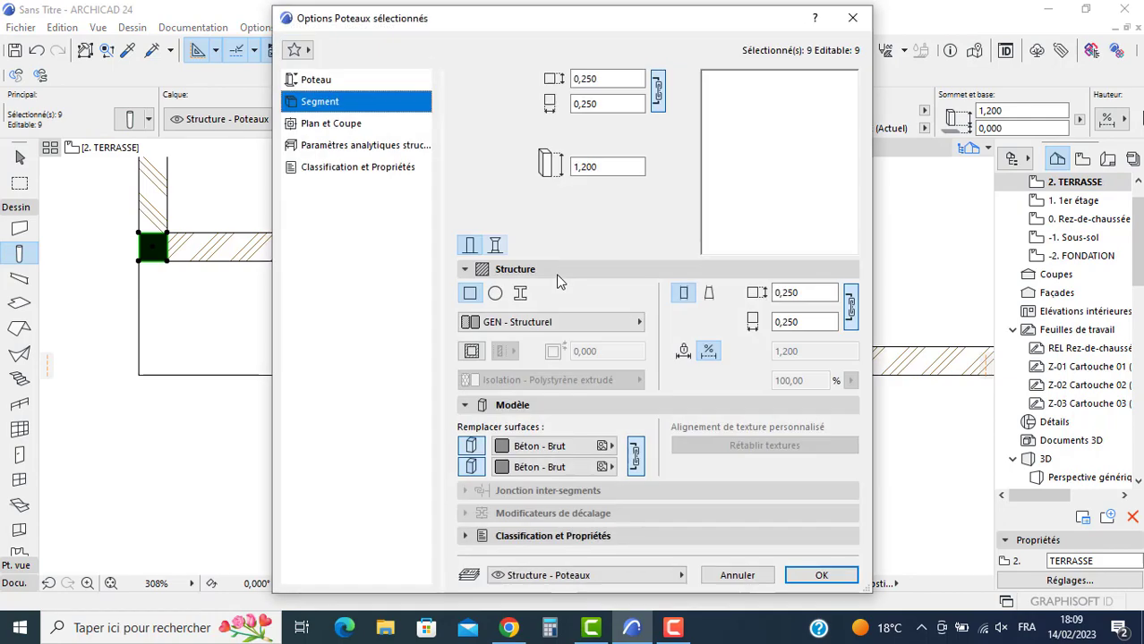
click(540, 446)
scroll(904, 376, down, 3)
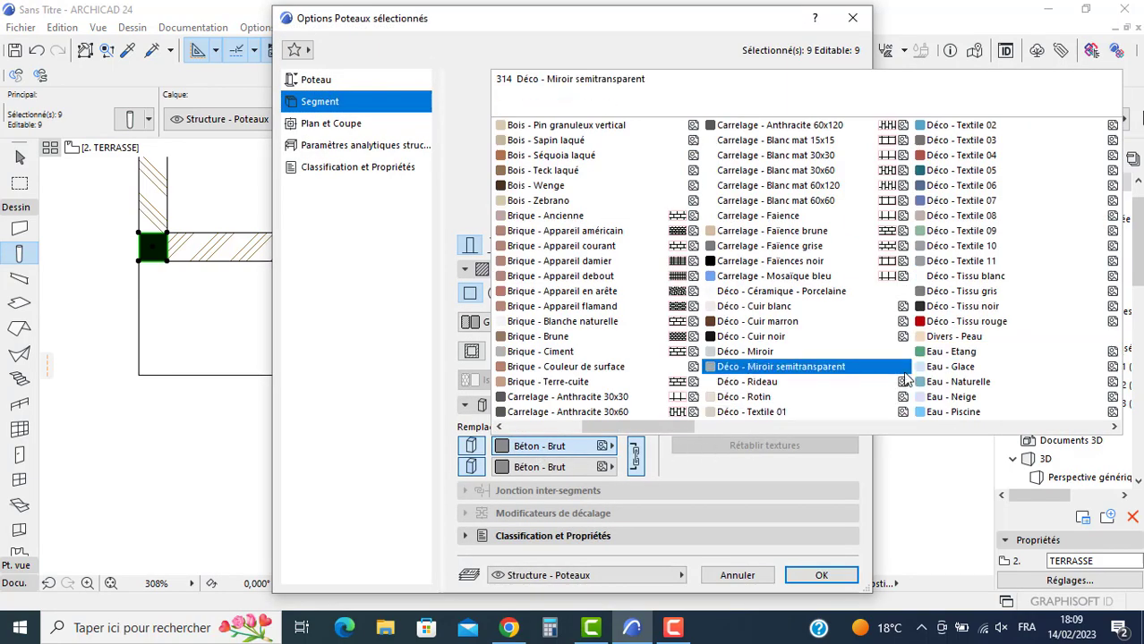
scroll(906, 358, down, 3)
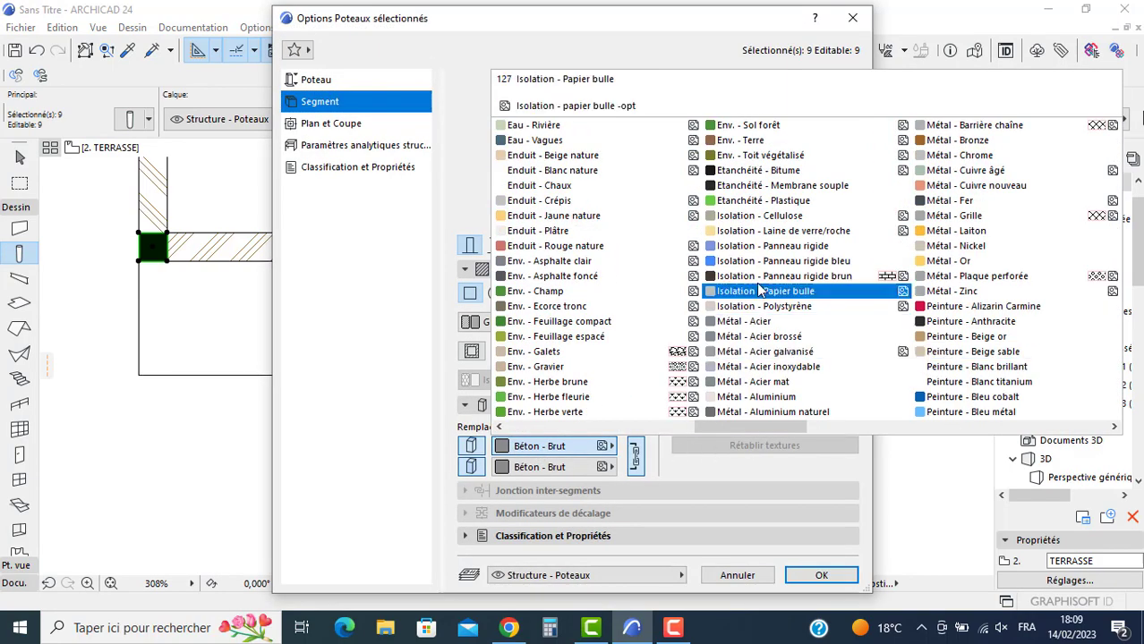
click(580, 171)
click(821, 575)
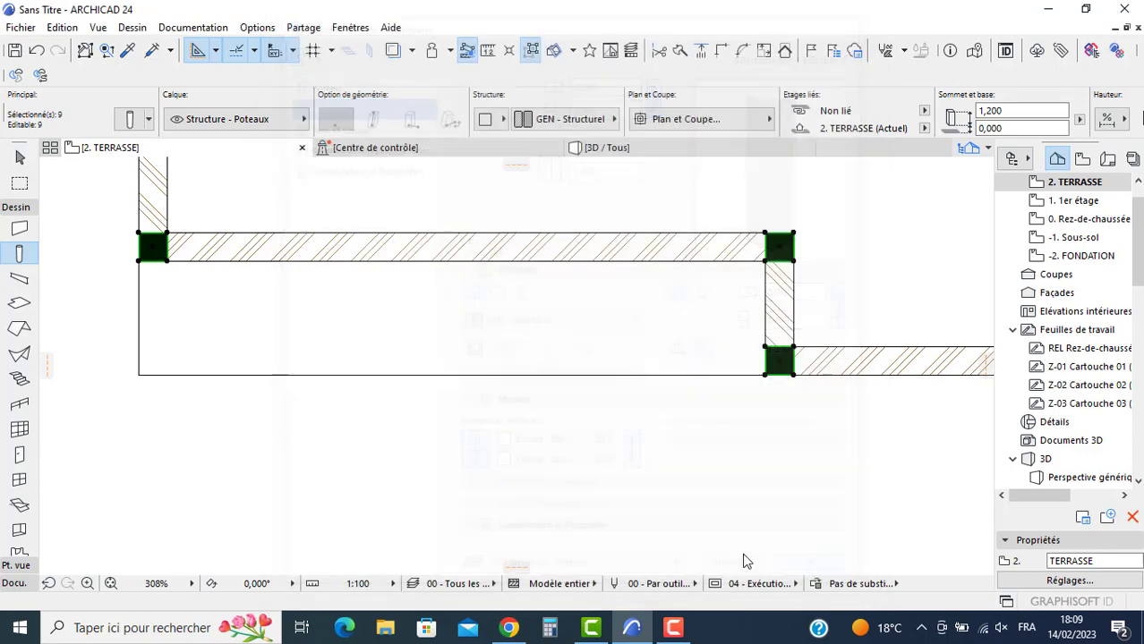
key(Escape)
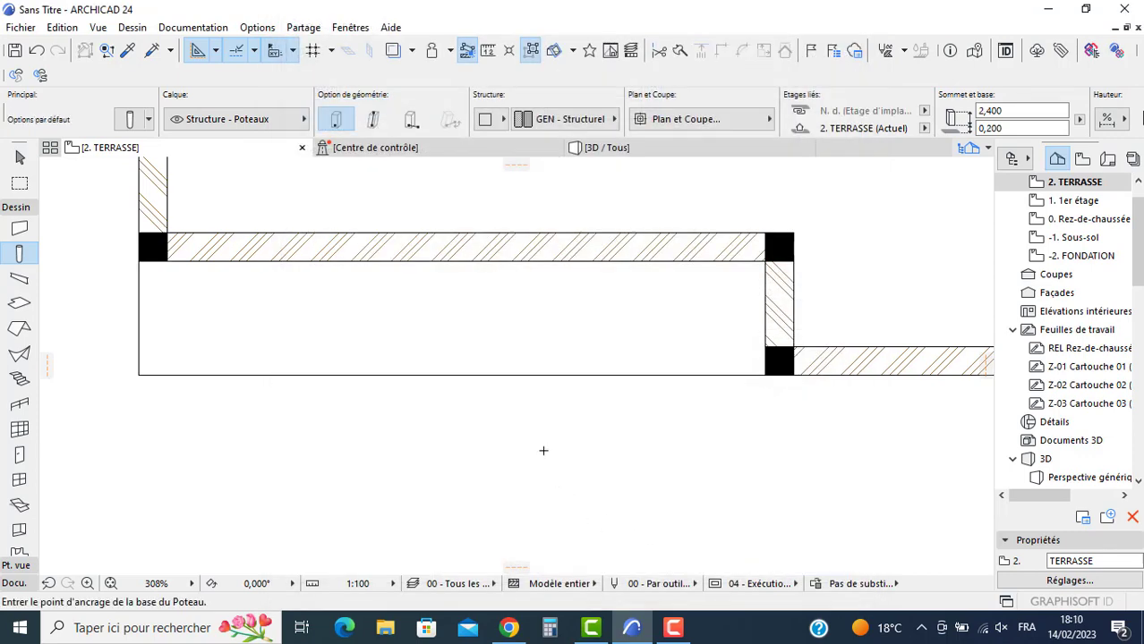
key(F3)
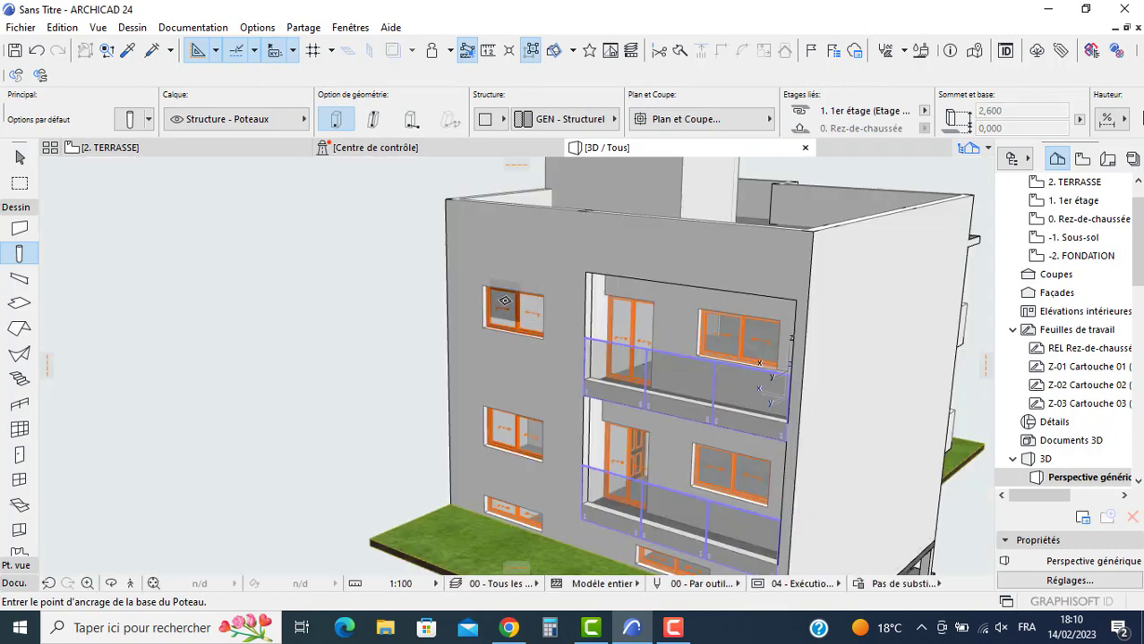
scroll(581, 306, down, 4)
shift+middle_drag(581, 309, 537, 488)
Step: On the Sous-sol plan, draw a horizontal elevation line in front of the house, looking toward the front façade
double_click(1073, 237)
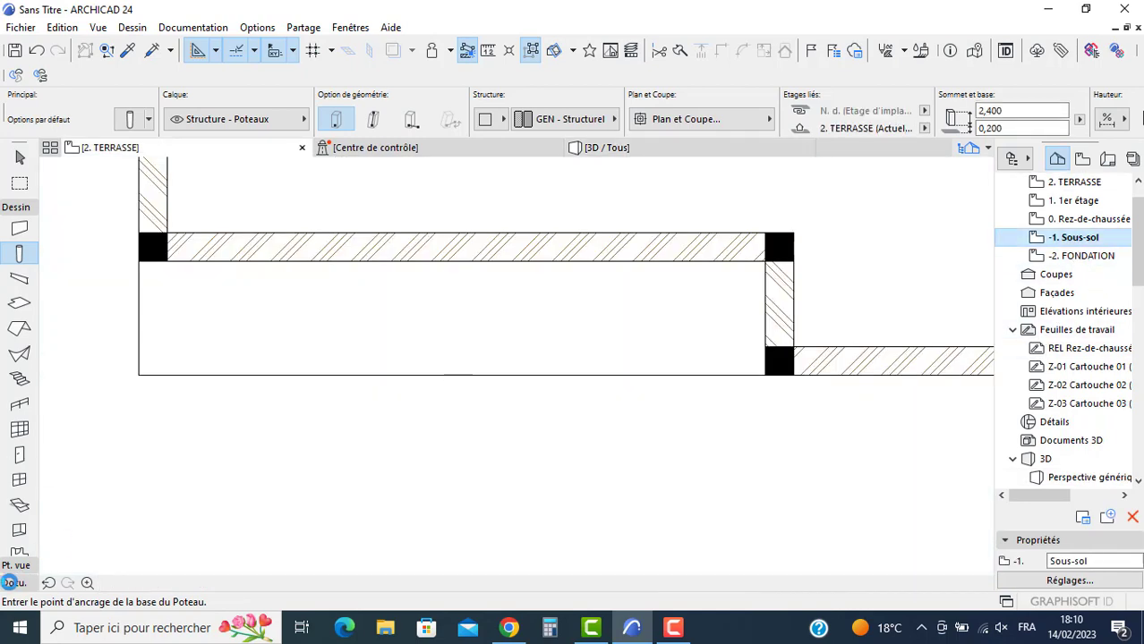
click(15, 565)
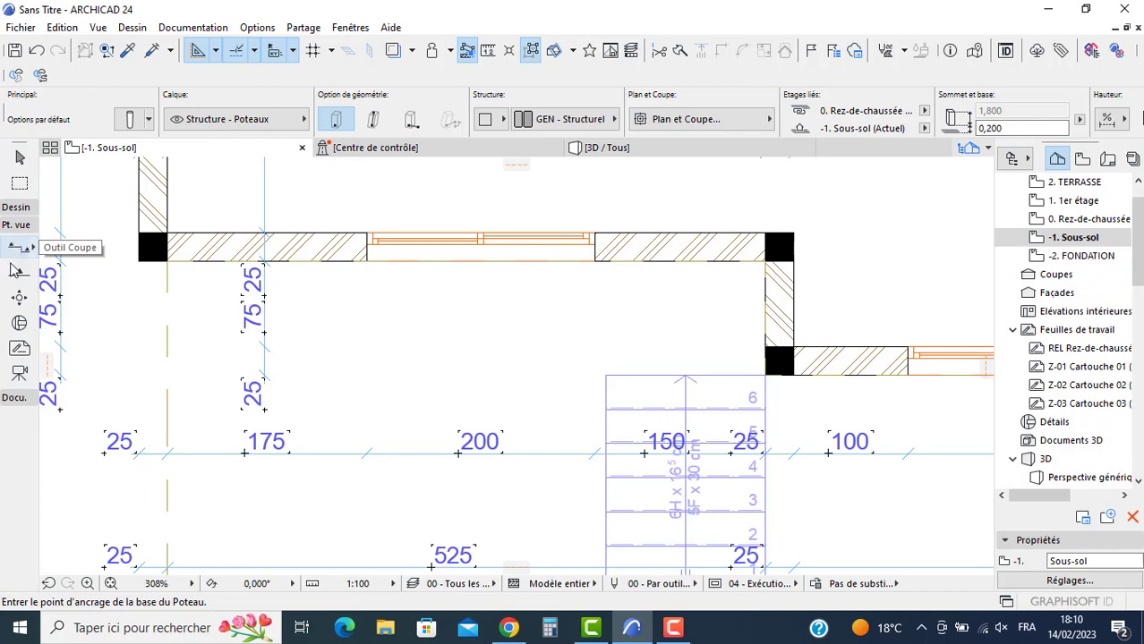
scroll(246, 333, down, 8)
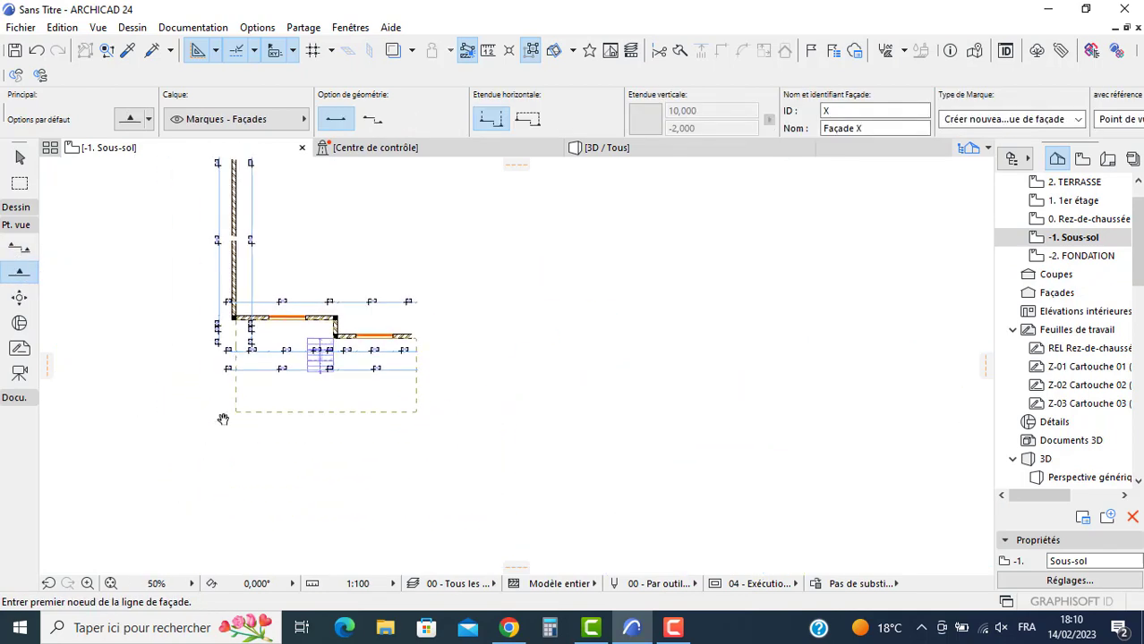
click(212, 394)
click(446, 394)
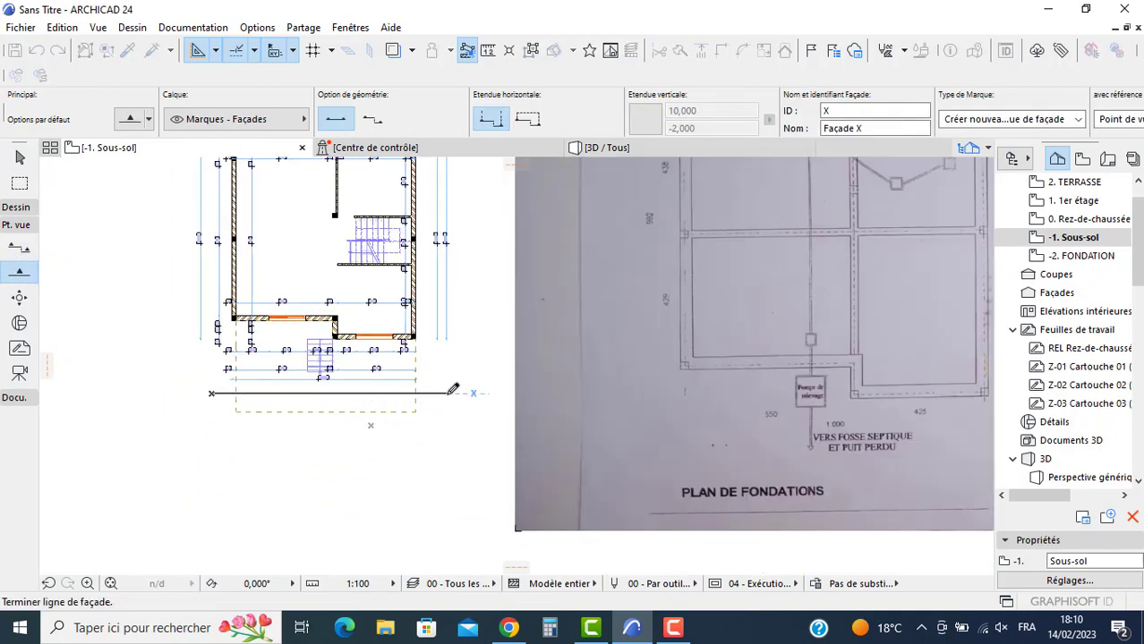
click(383, 367)
Step: Draw a second horizontal elevation line behind the house, looking toward the rear façade
middle_drag(383, 367, 394, 518)
click(190, 236)
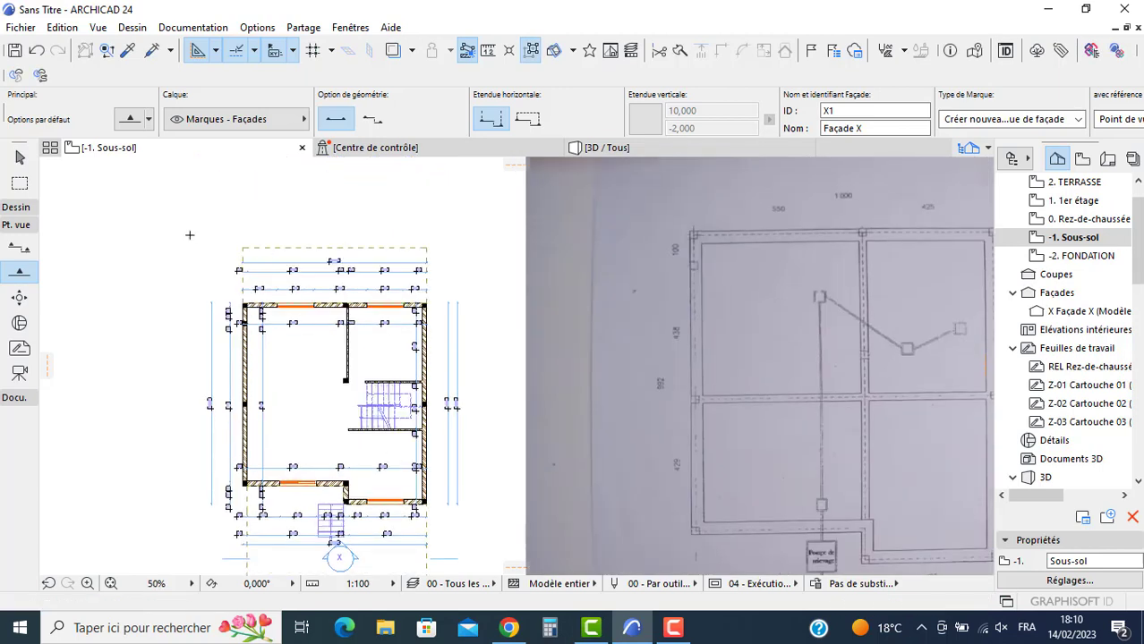
click(498, 234)
click(493, 257)
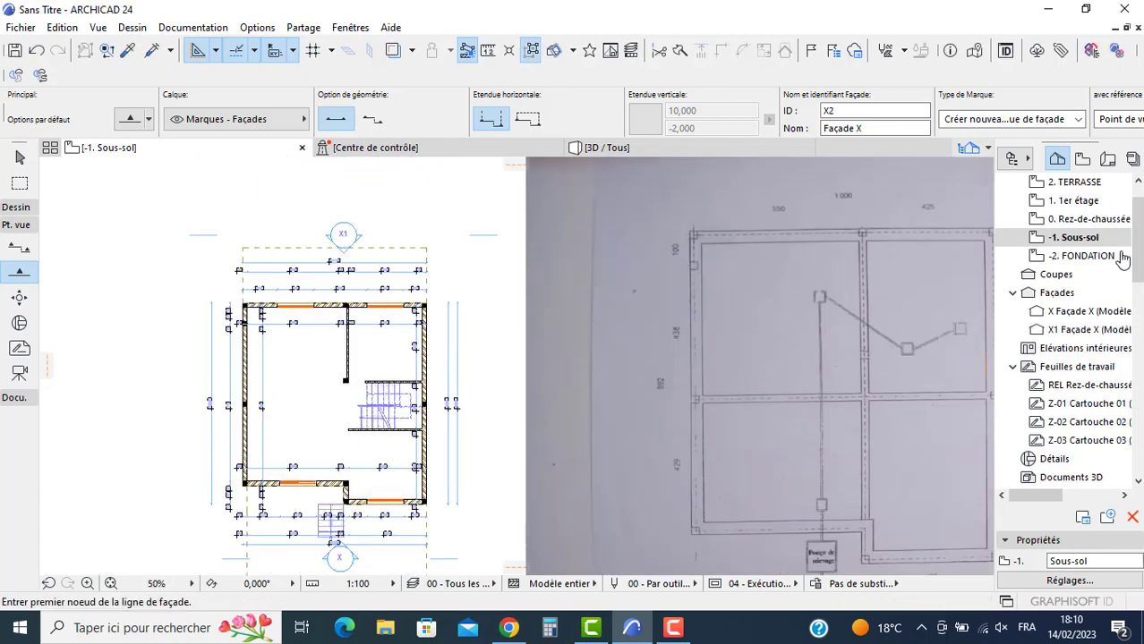
Step: Set the Elevation tool's default name to FACADE ARRIERE and its ID to FA, without placing another elevation
click(1058, 311)
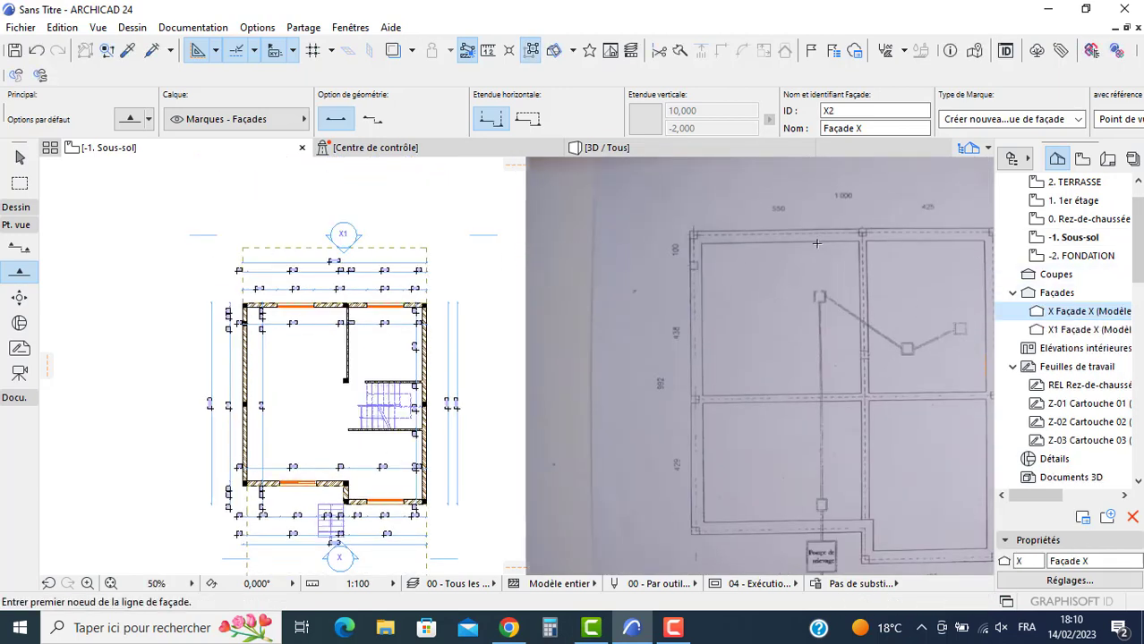
drag(886, 128, 777, 130)
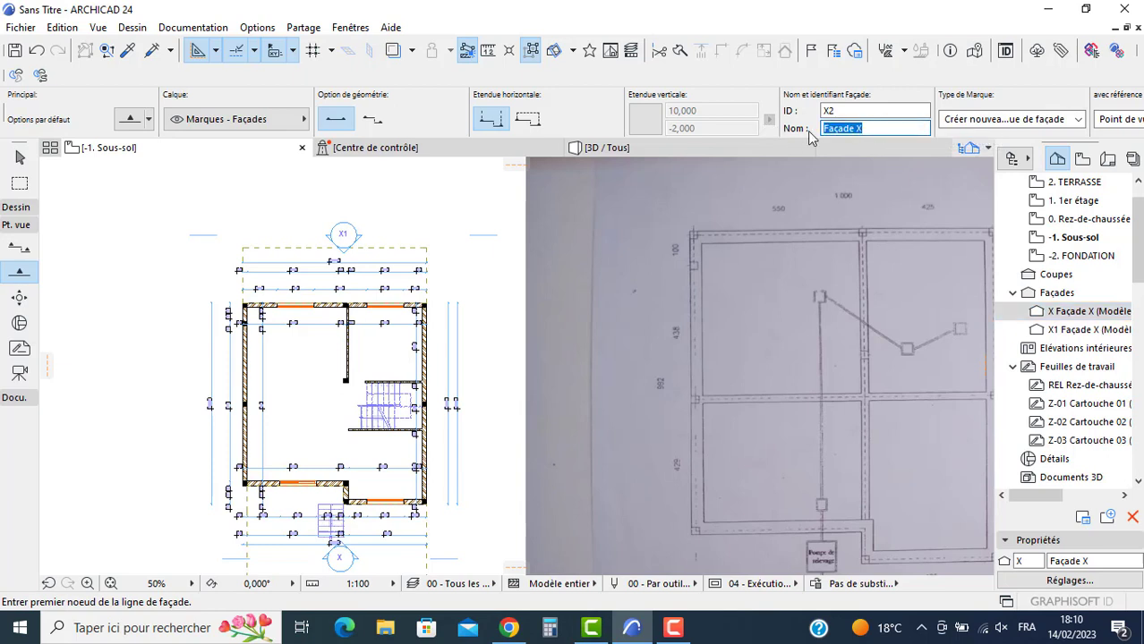
text(FACADE ARRIERE)
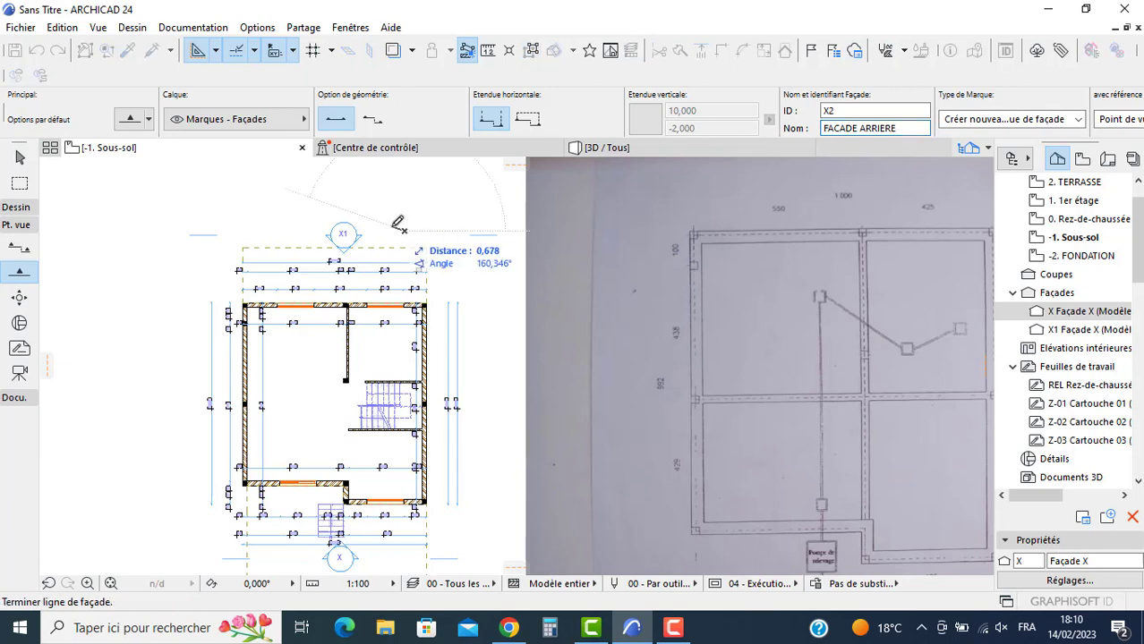
click(844, 111)
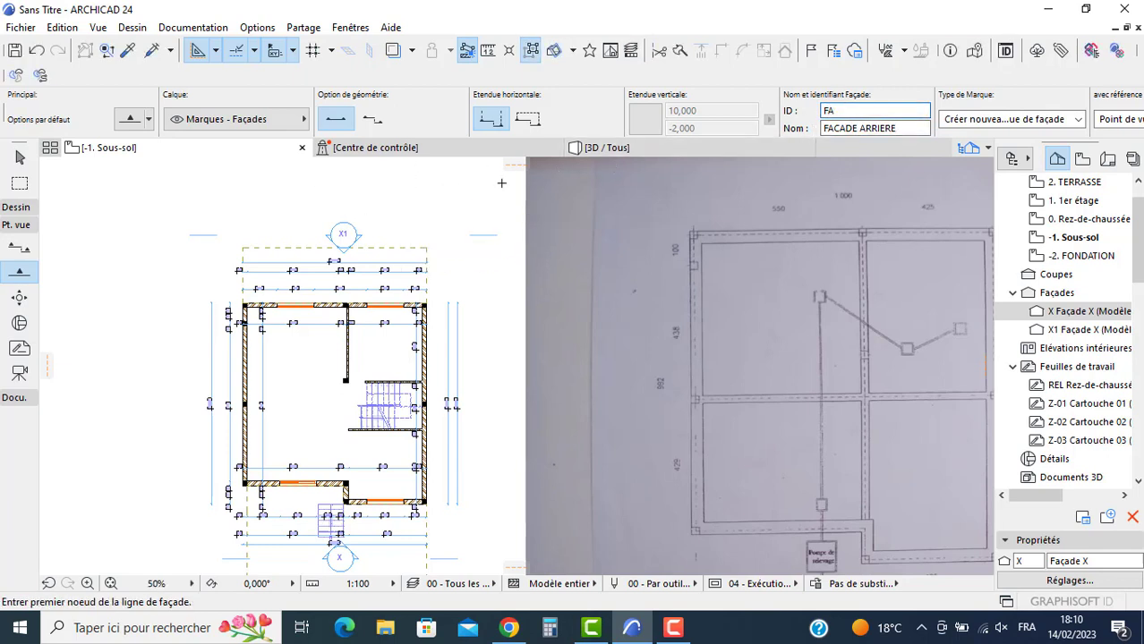
click(414, 217)
key(Escape)
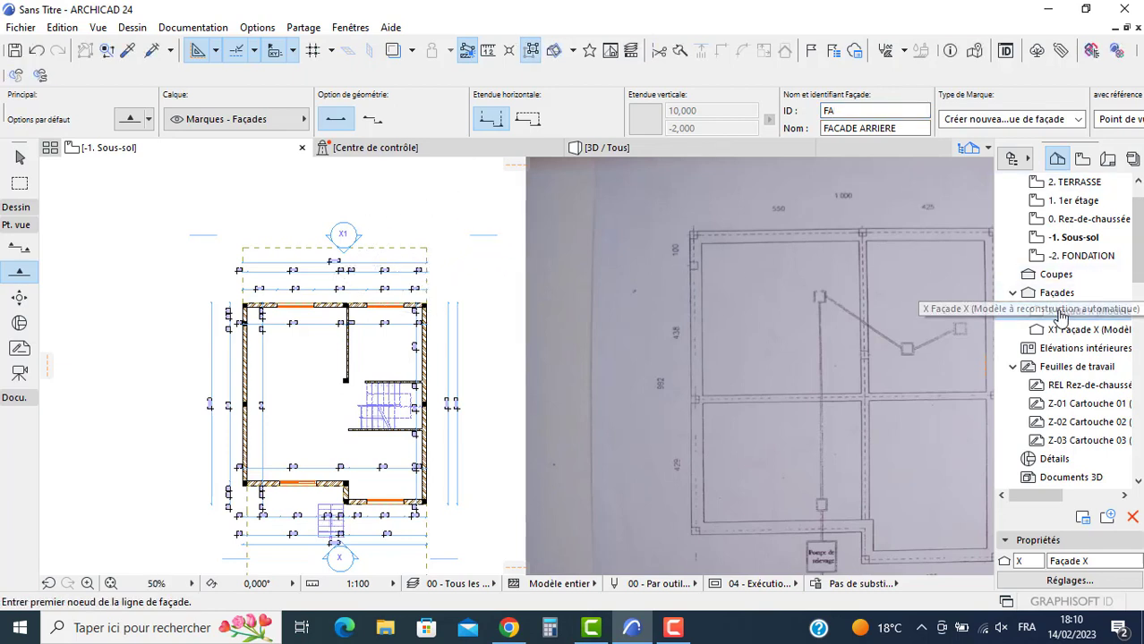
Step: Open elevations X and X1 and examine the balconies, railings and openings on both façades
double_click(938, 309)
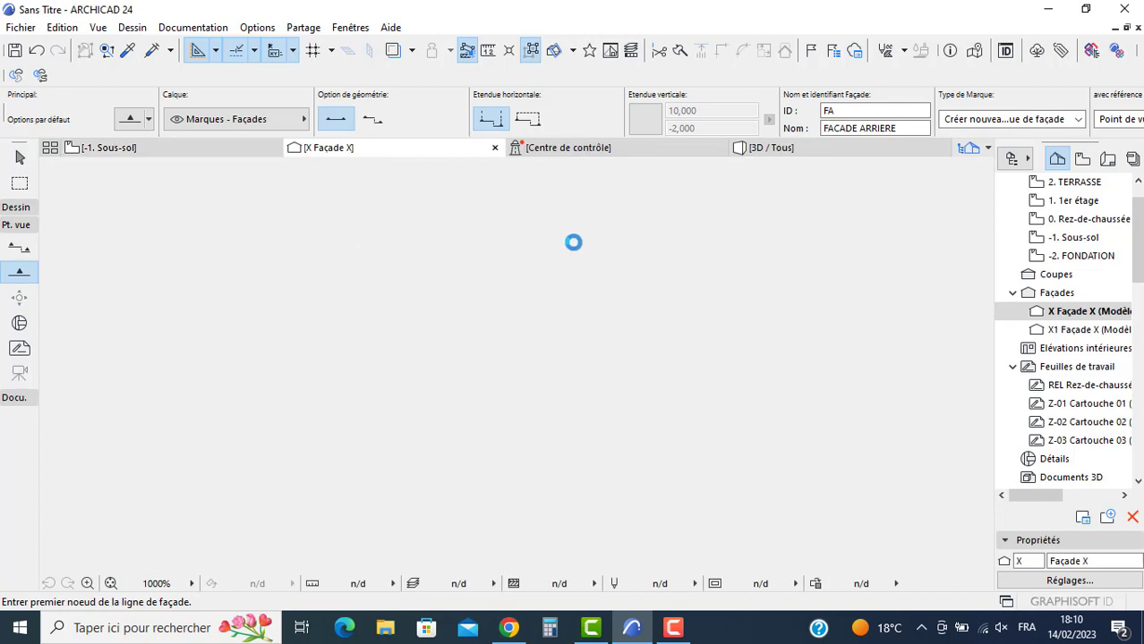
scroll(550, 345, up, 3)
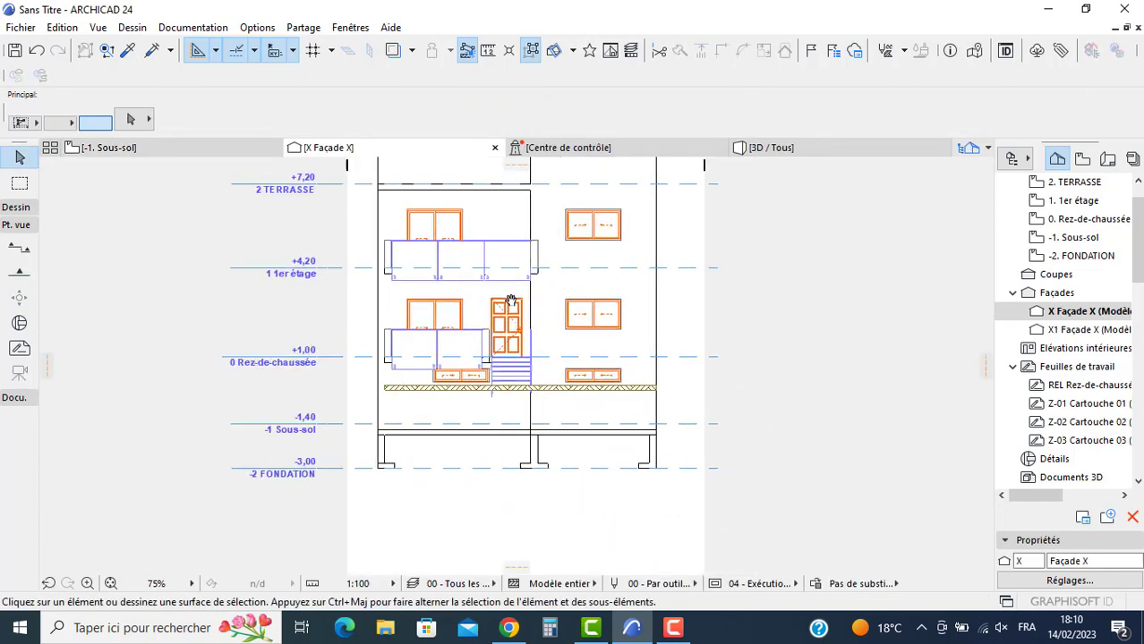
middle_drag(520, 383, 522, 410)
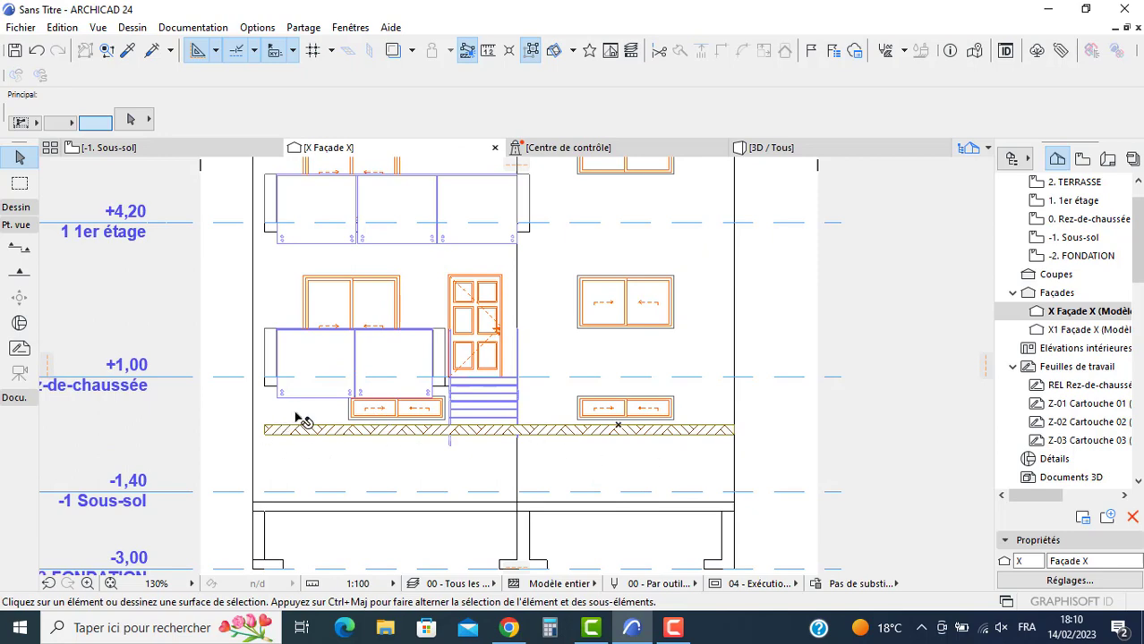
middle_drag(291, 388, 297, 418)
middle_drag(617, 385, 619, 432)
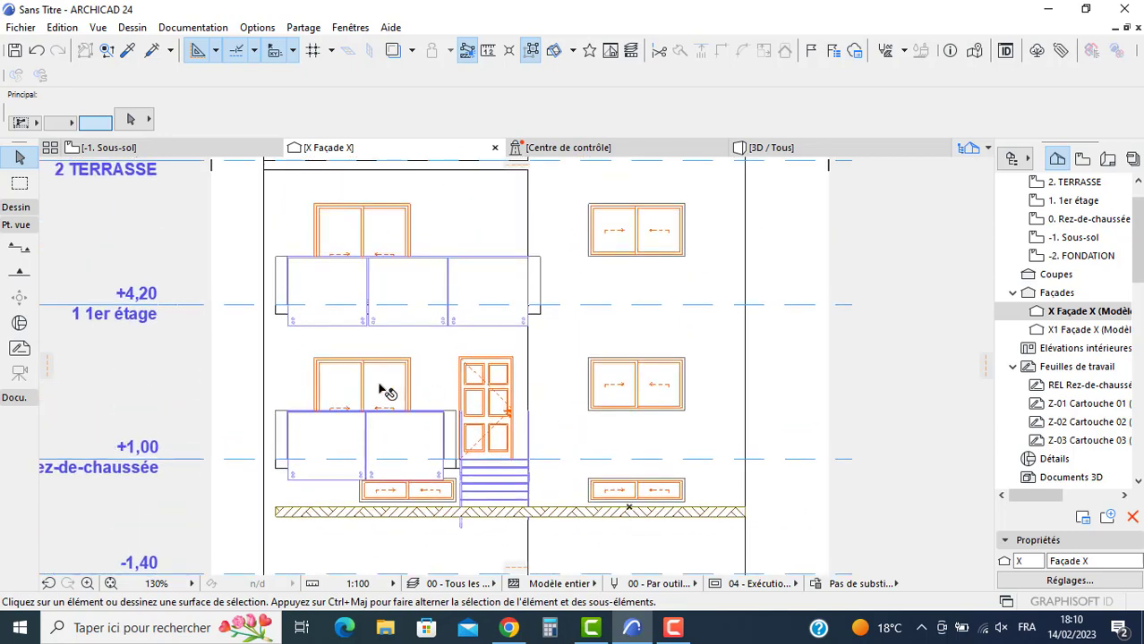
scroll(542, 350, down, 4)
double_click(1056, 330)
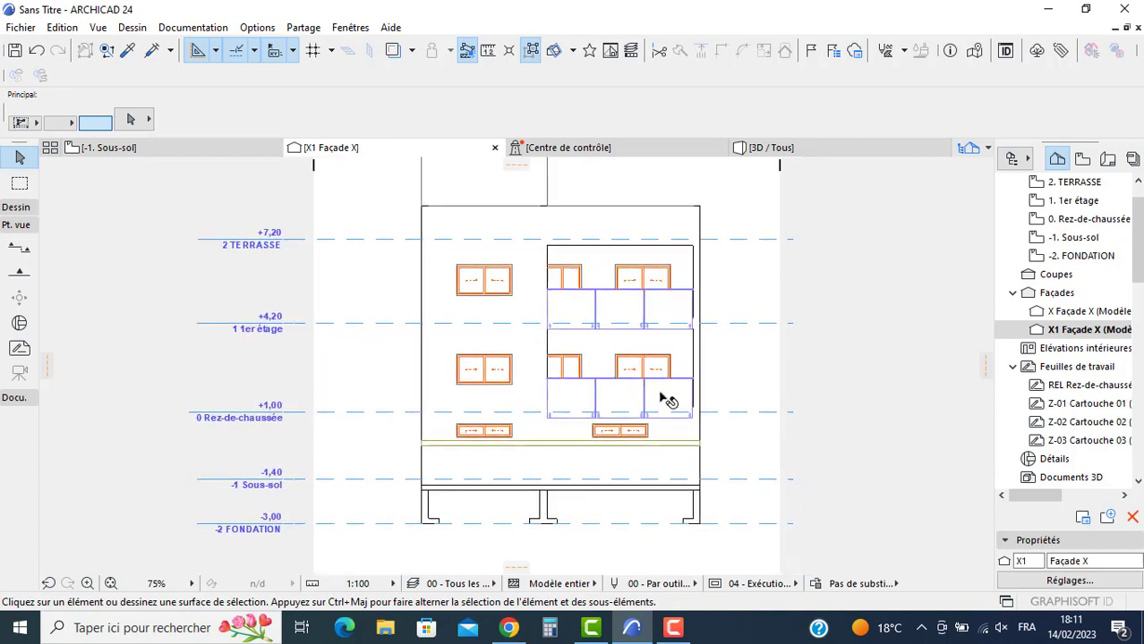
Step: In elevation X, raise the first-floor balcony railing until its base aligns with the bottom of the low side walls
double_click(1065, 312)
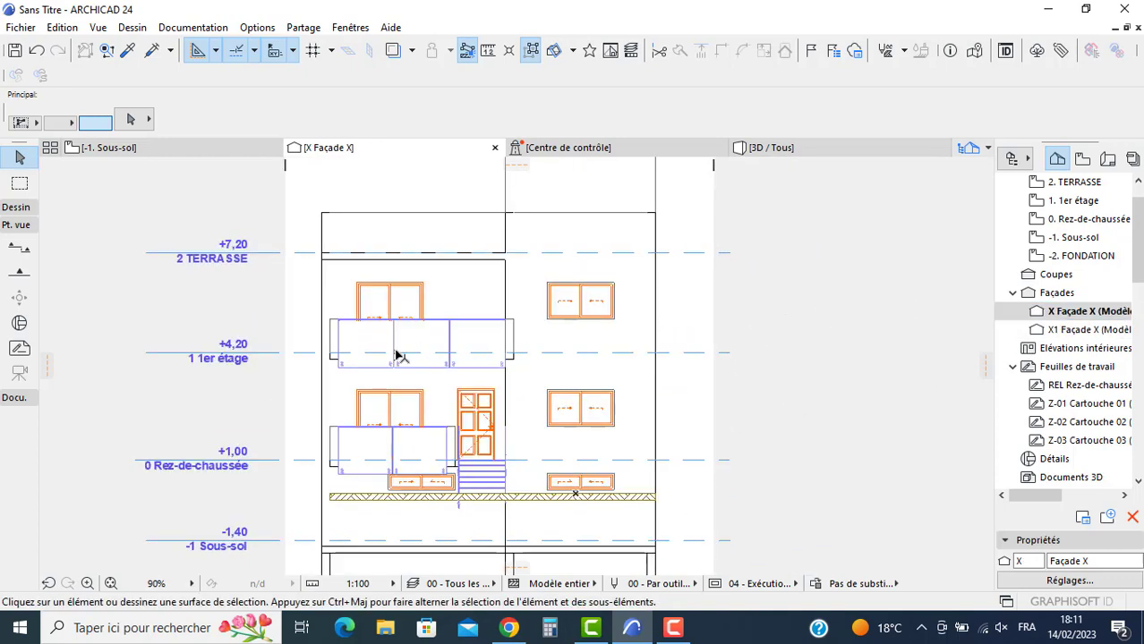
scroll(354, 380, up, 5)
click(334, 359)
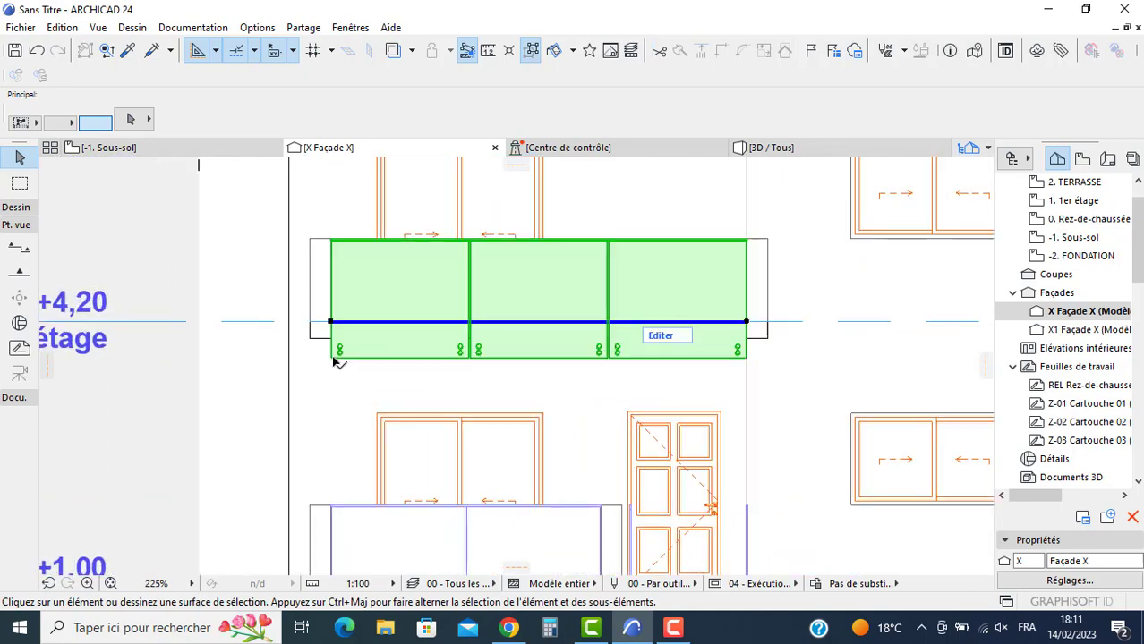
click(332, 358)
click(332, 339)
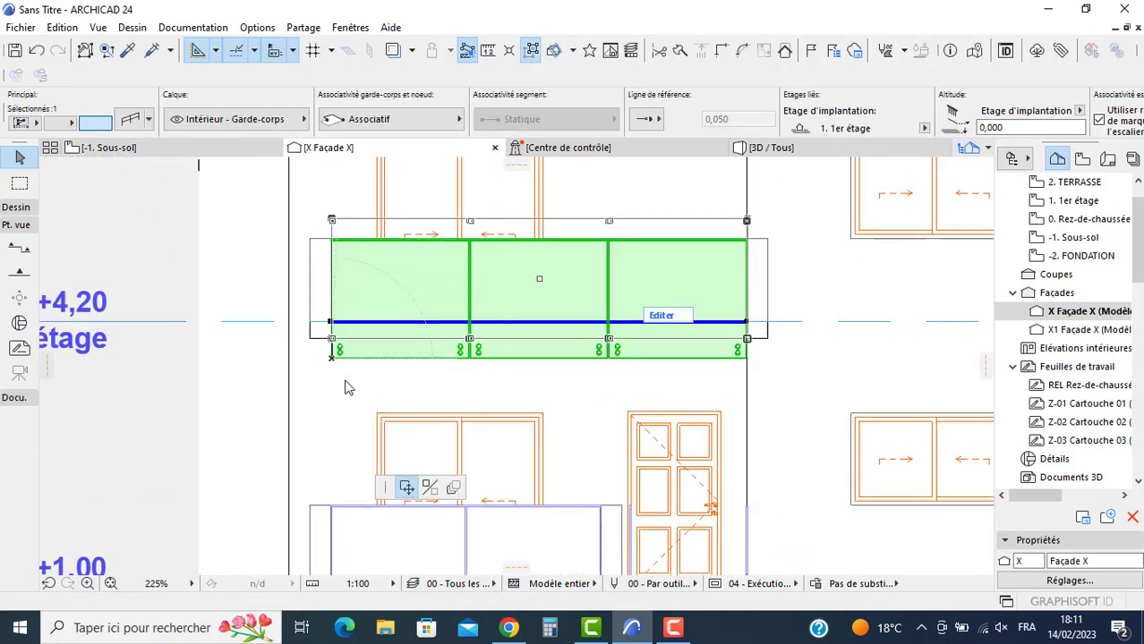
Step: Raise the ground-floor balcony railing until its base aligns with the bottom of its low side walls, and clear the selection
scroll(381, 397, down, 2)
middle_drag(419, 401, 450, 296)
scroll(382, 433, up, 2)
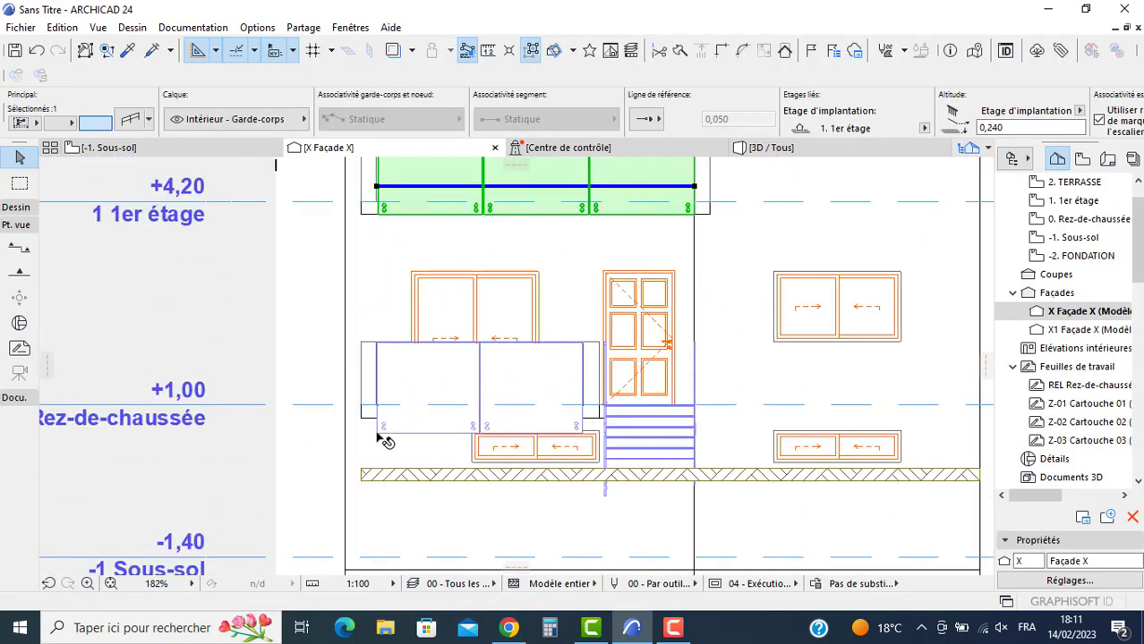
click(377, 433)
click(376, 428)
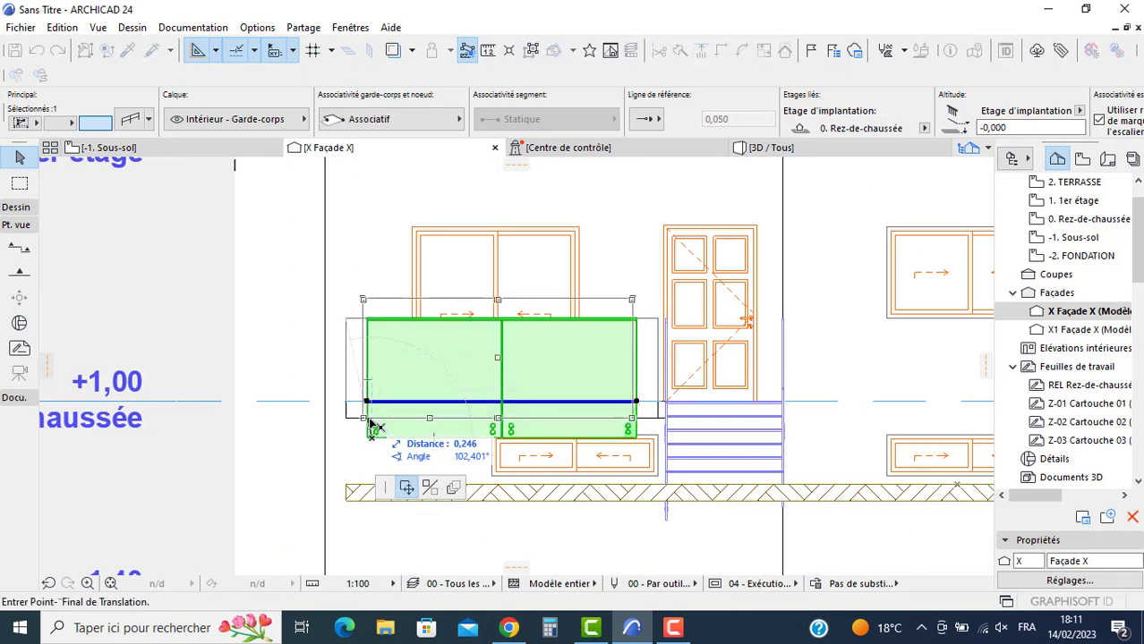
click(372, 418)
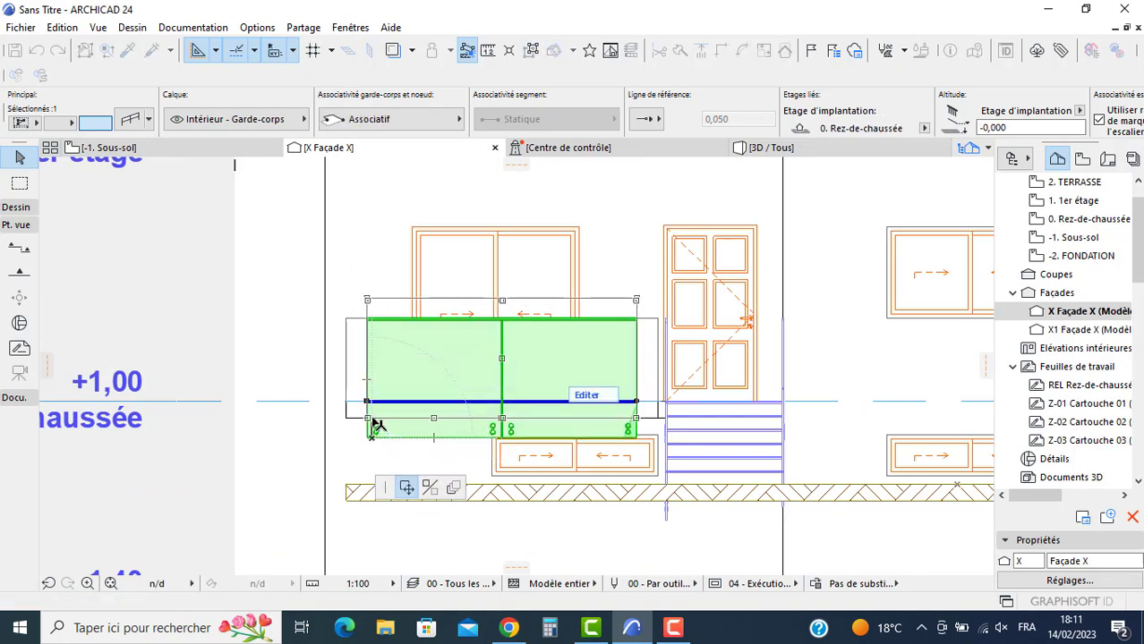
key(Escape)
scroll(577, 394, down, 5)
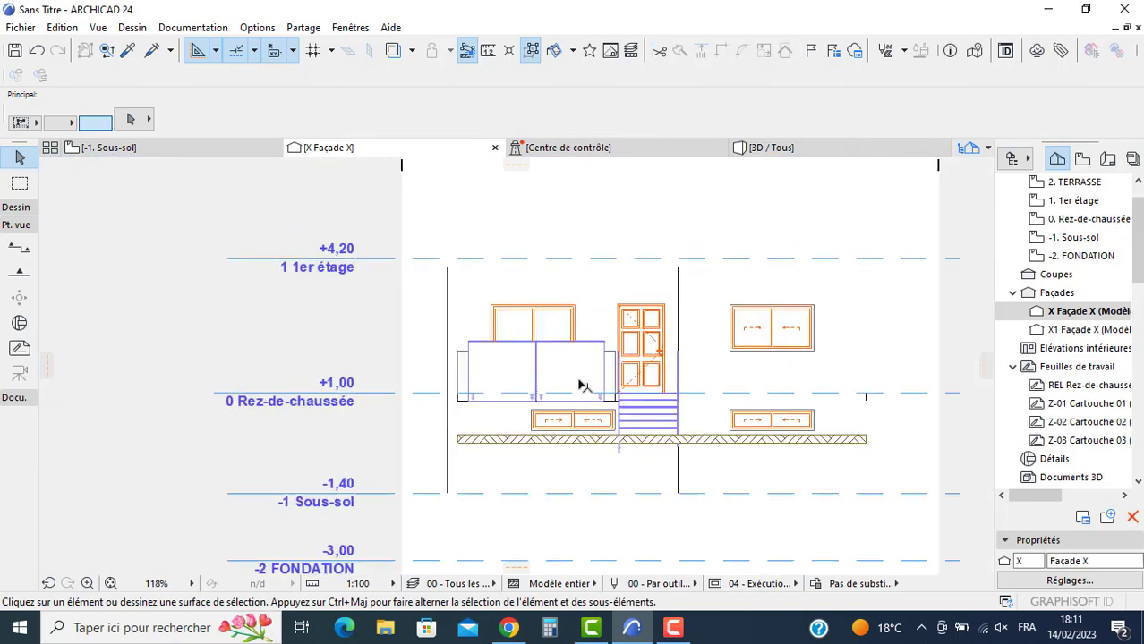
Step: Examine the house in the 3D view from the side and front, checking the balconies, railings and roof block
click(768, 149)
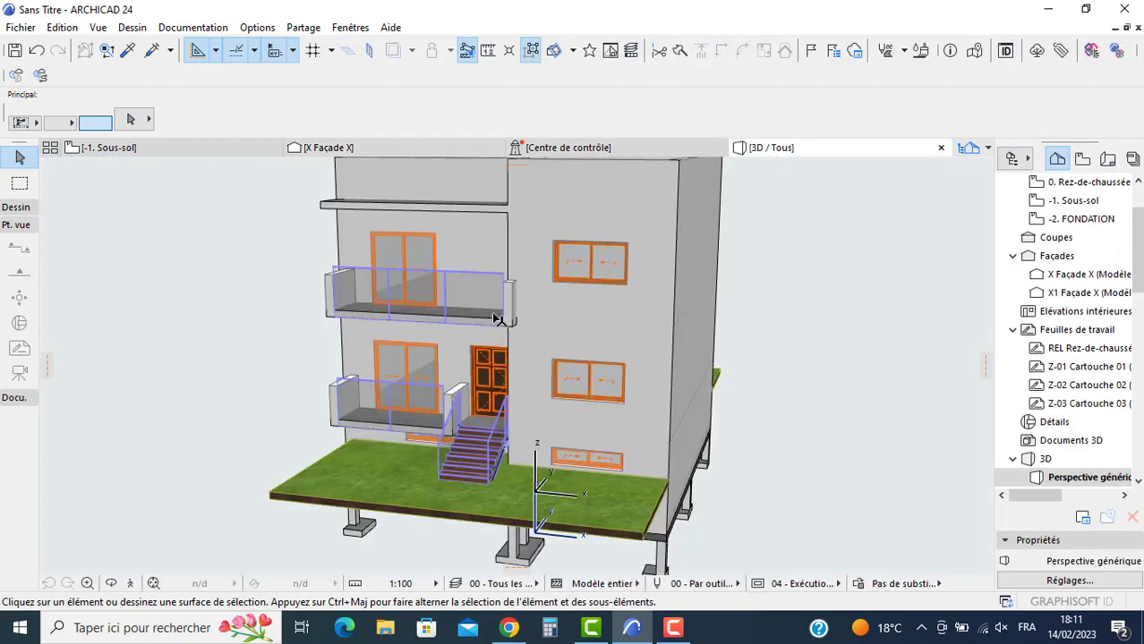
shift+middle_drag(498, 320, 310, 359)
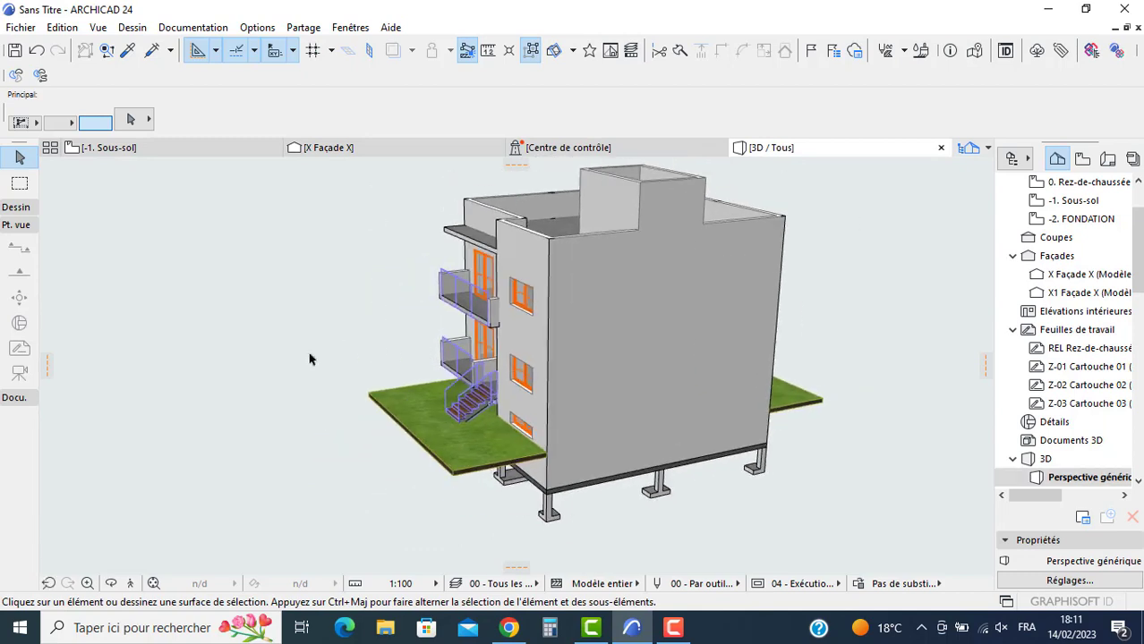
shift+middle_drag(401, 356, 794, 347)
scroll(398, 392, up, 3)
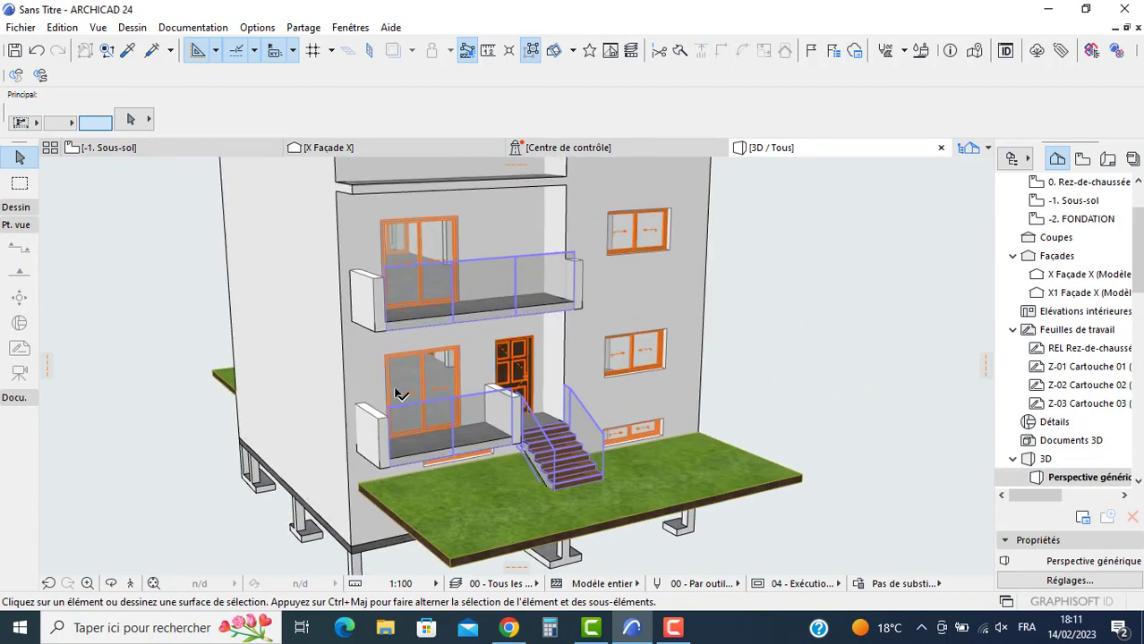
middle_drag(398, 392, 452, 421)
scroll(470, 395, down, 2)
middle_drag(491, 377, 517, 434)
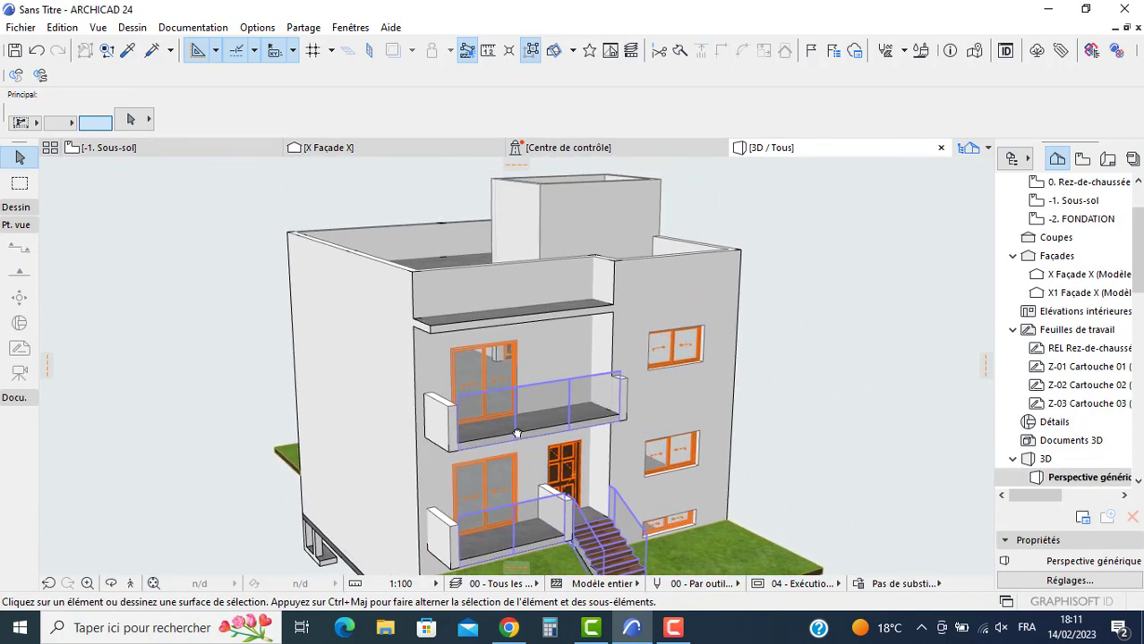
Step: On the TERRASSE storey, draw a rectangular slab 0,15 m thick with a 2,65 m offset over the stairwell enclosure, corner to corner
scroll(1085, 205, up, 2)
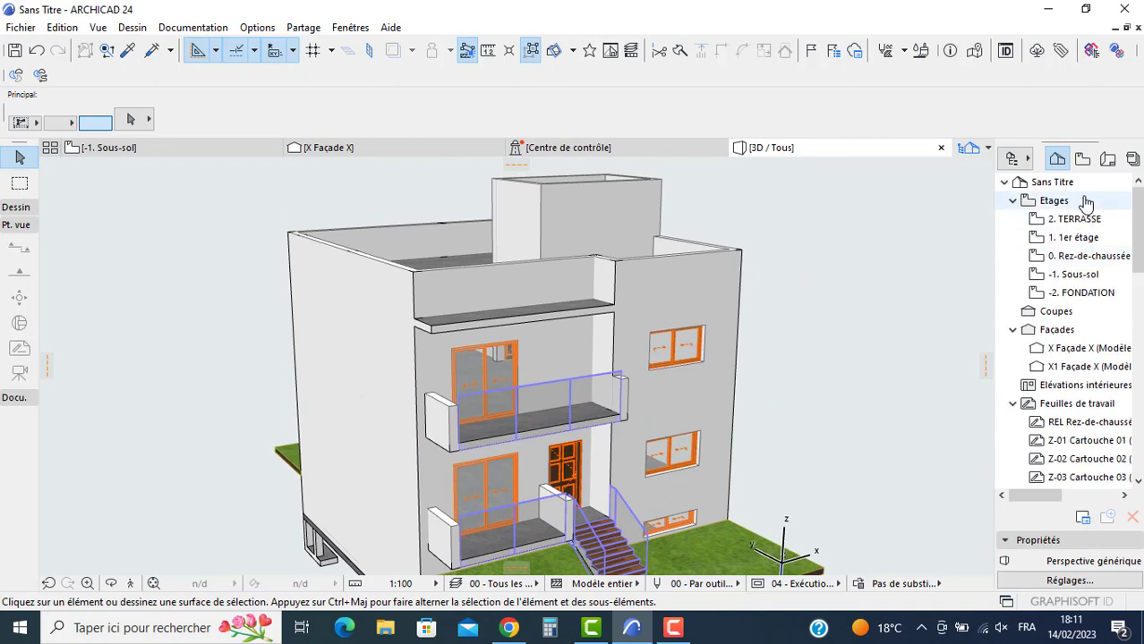
double_click(1074, 219)
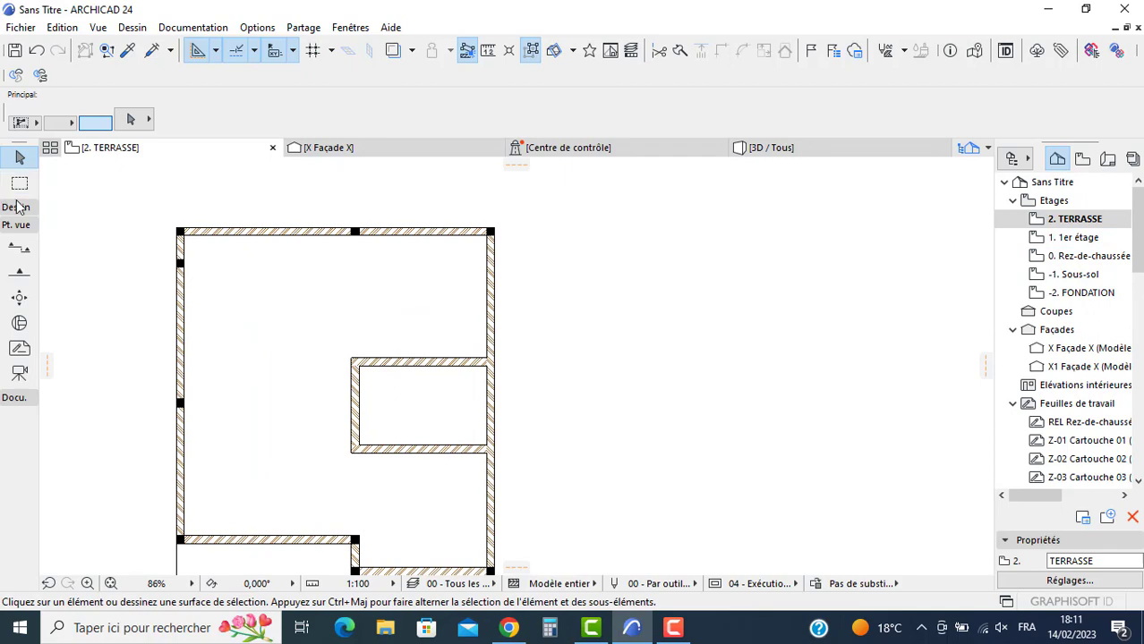
click(18, 207)
click(20, 304)
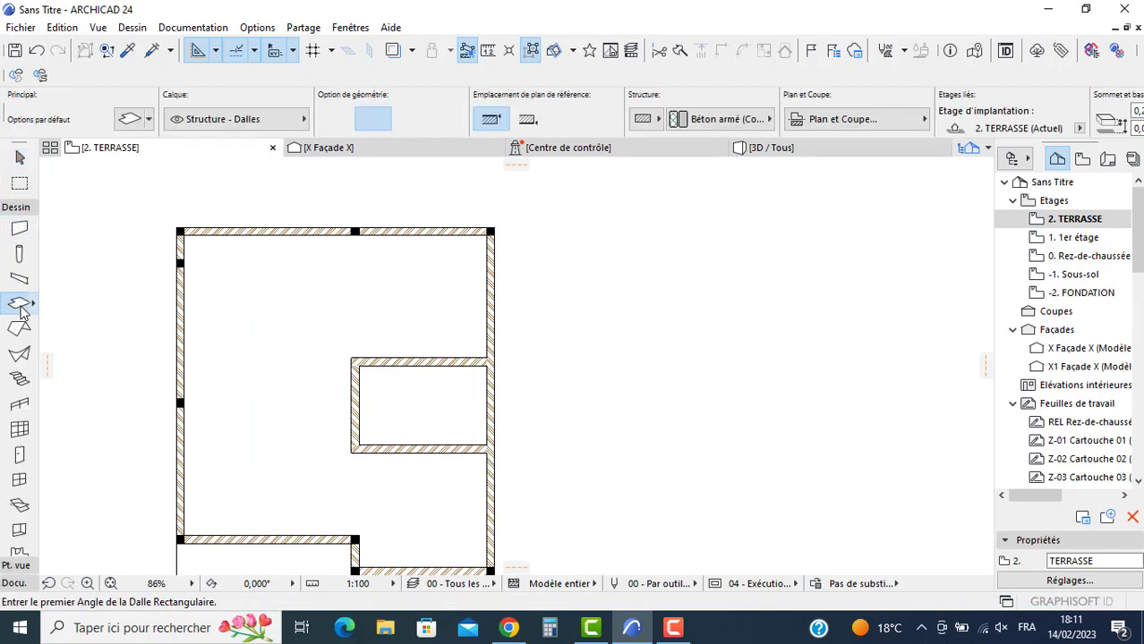
double_click(20, 305)
text(0)
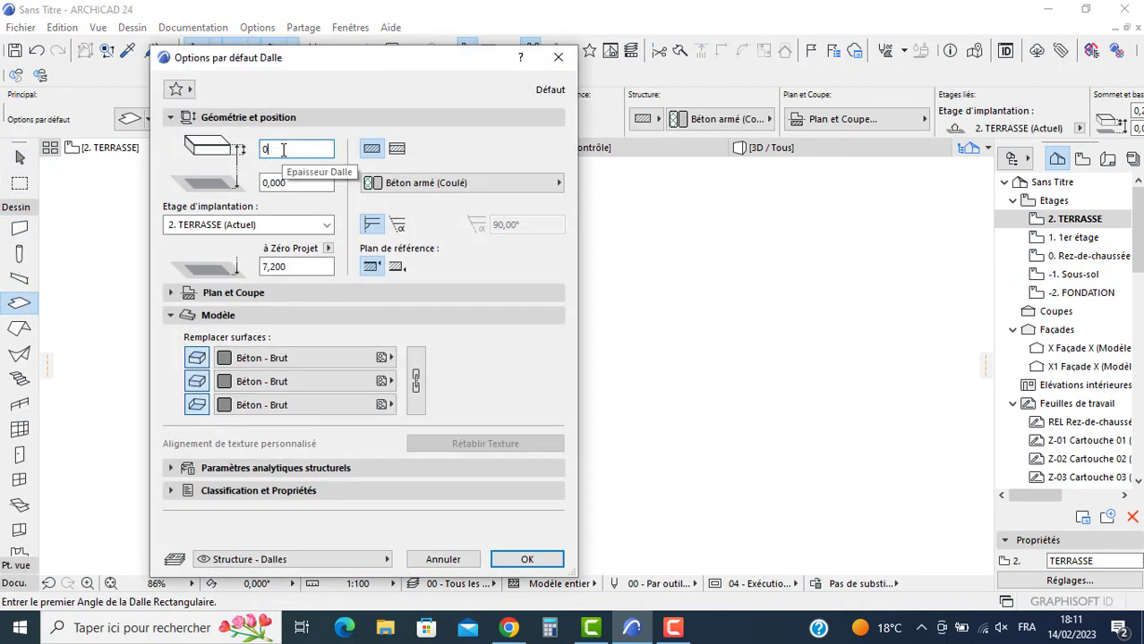
text(,15)
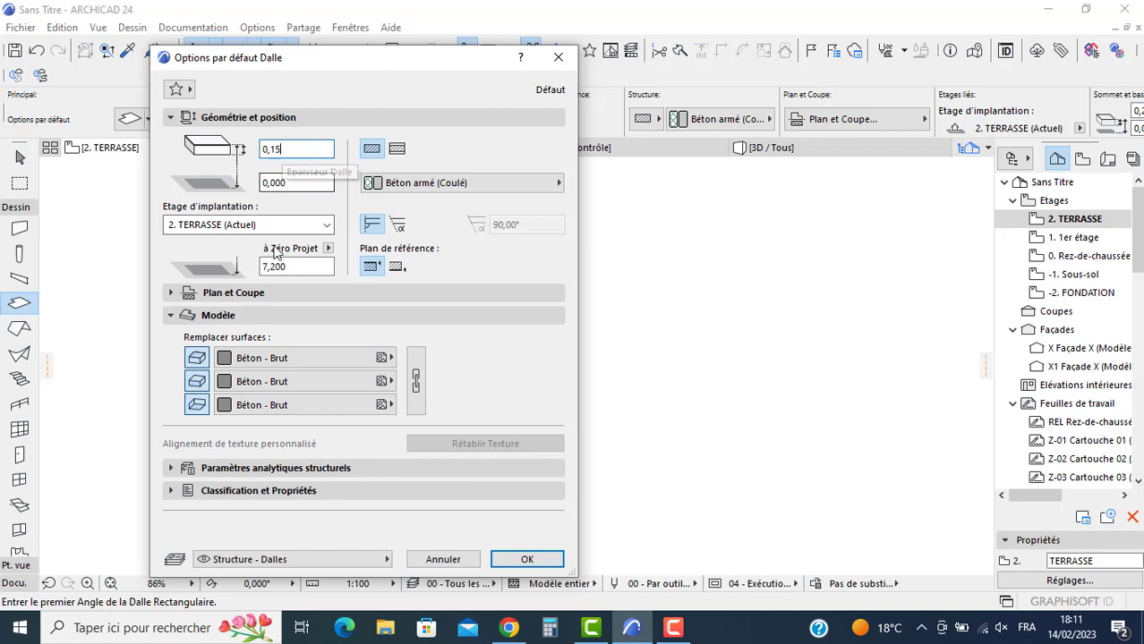
key(Tab)
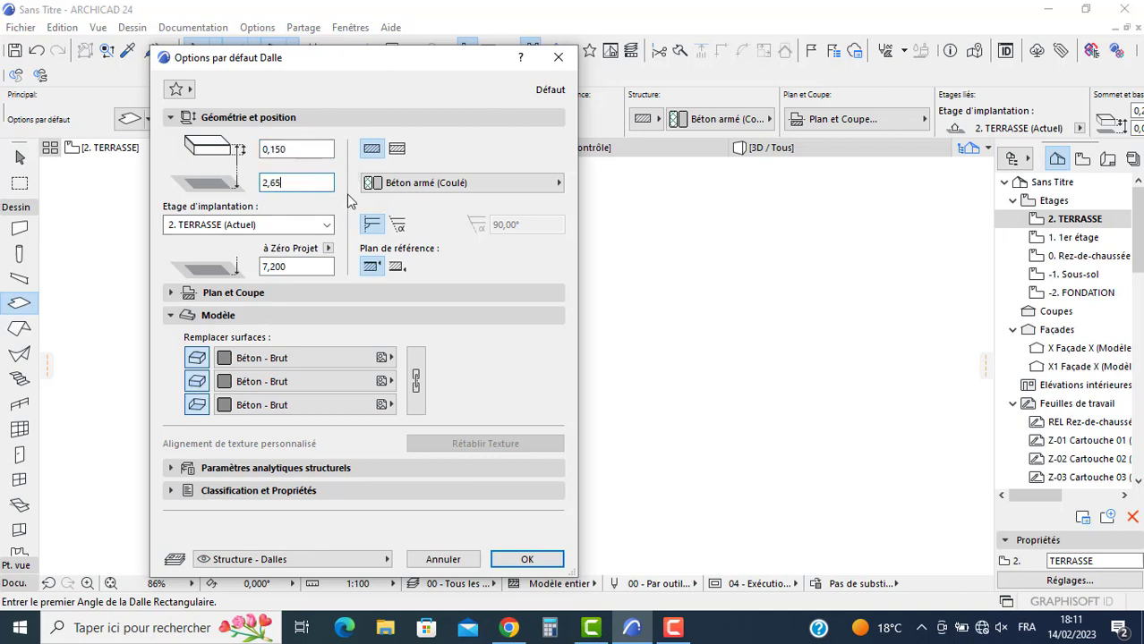
text(2,650)
key(Return)
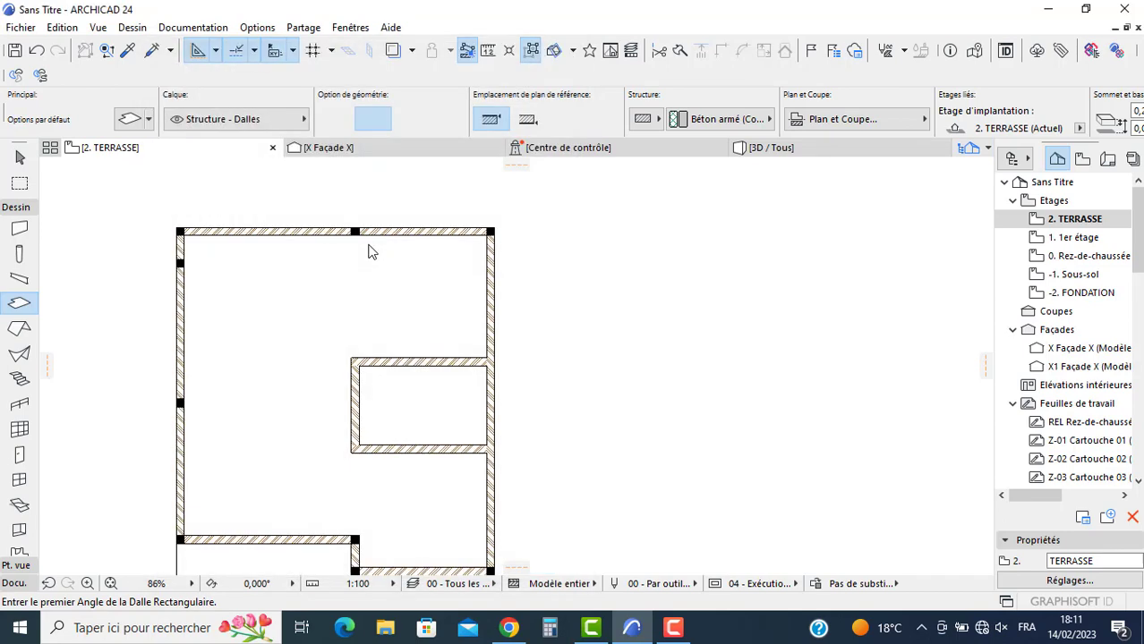
click(351, 358)
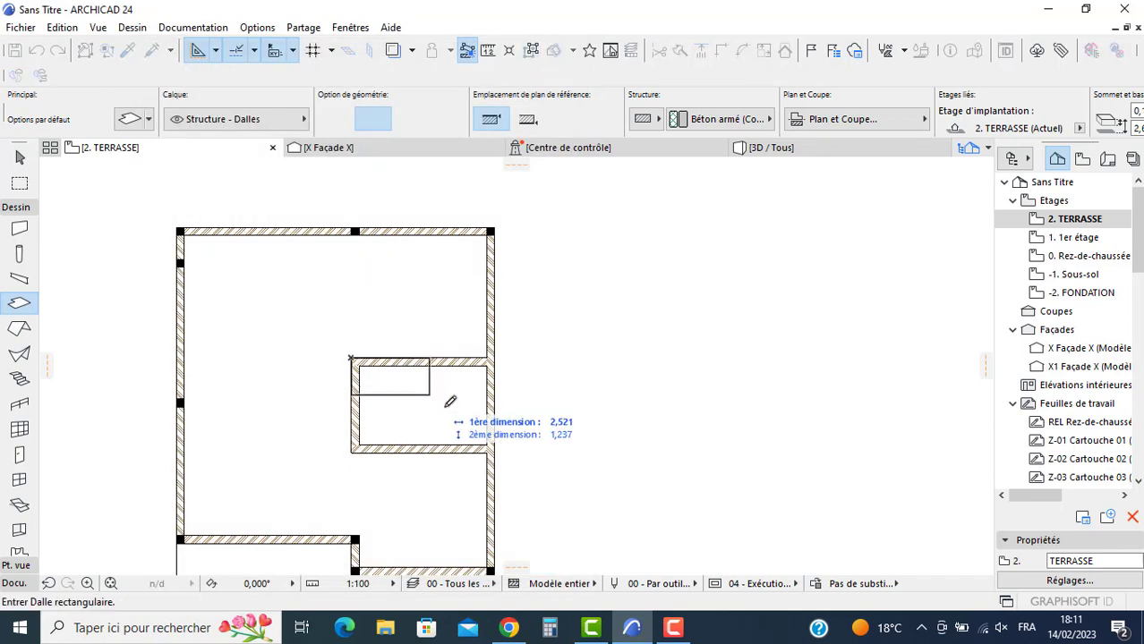
click(493, 449)
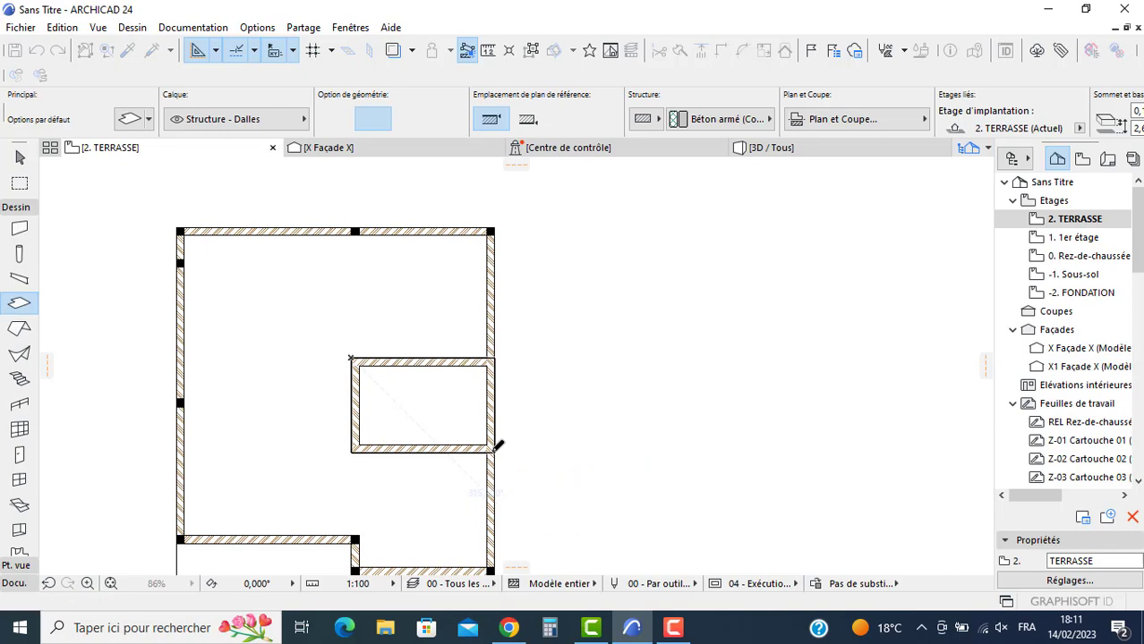
Step: Draw a rectangle of walls 0,200 m high with a 2,65 m base offset around the stairwell enclosure's outer edge
click(19, 231)
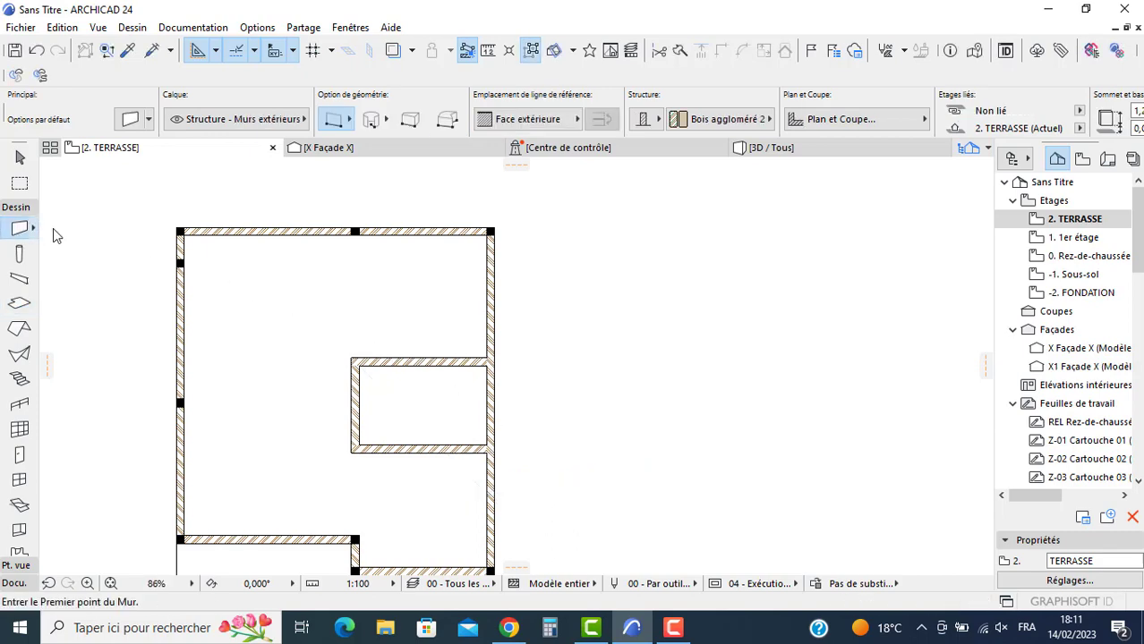
key(ctrl+t)
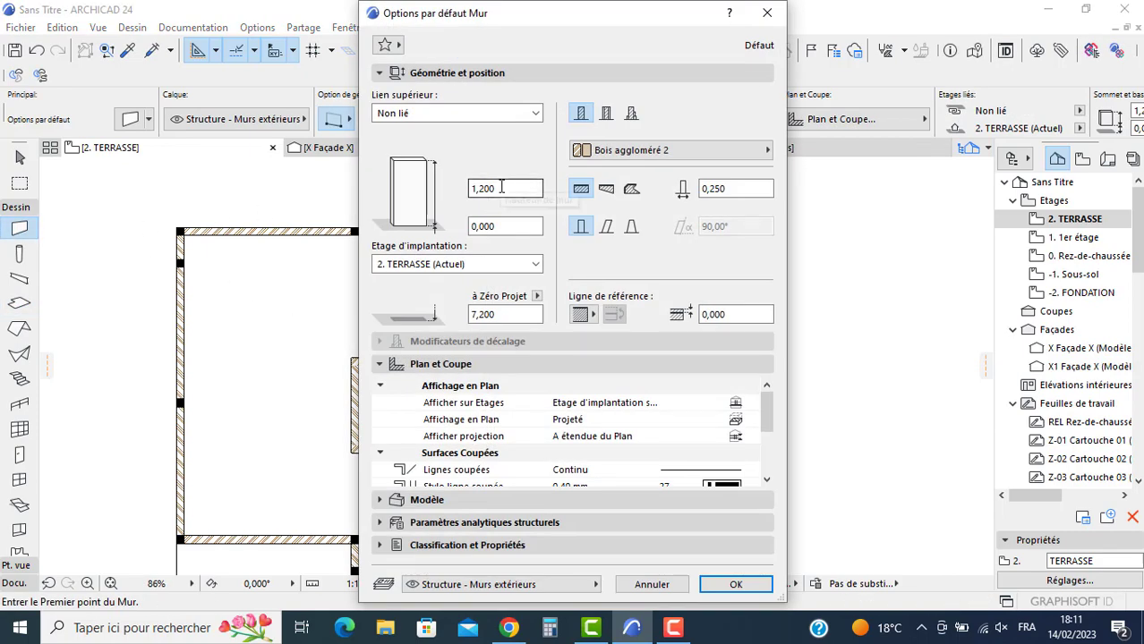
double_click(511, 188)
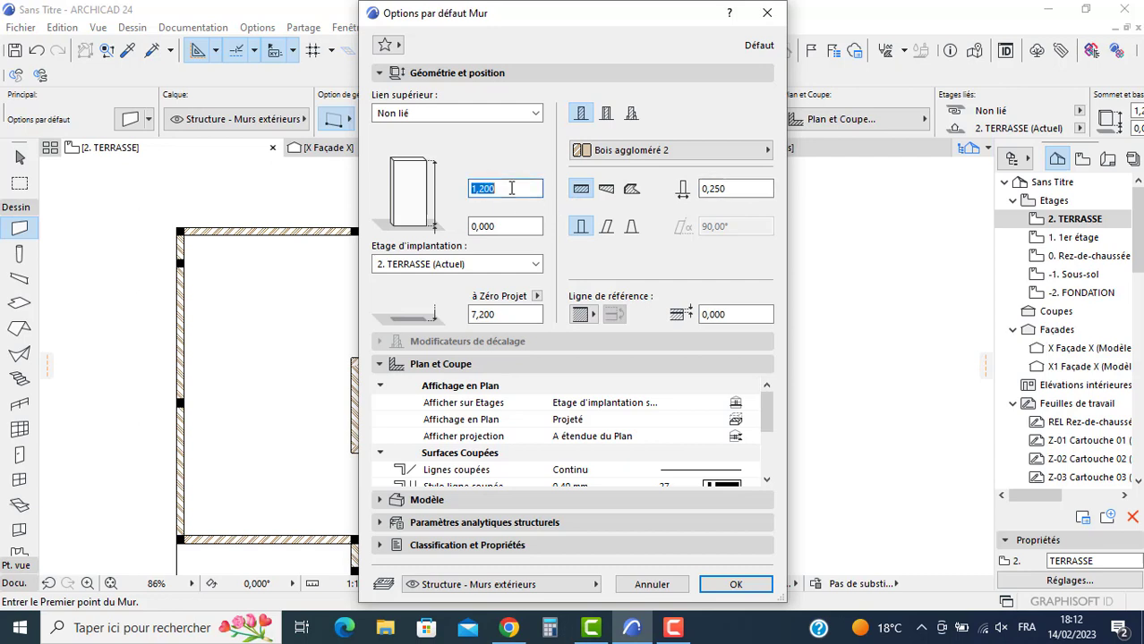
text(0,)
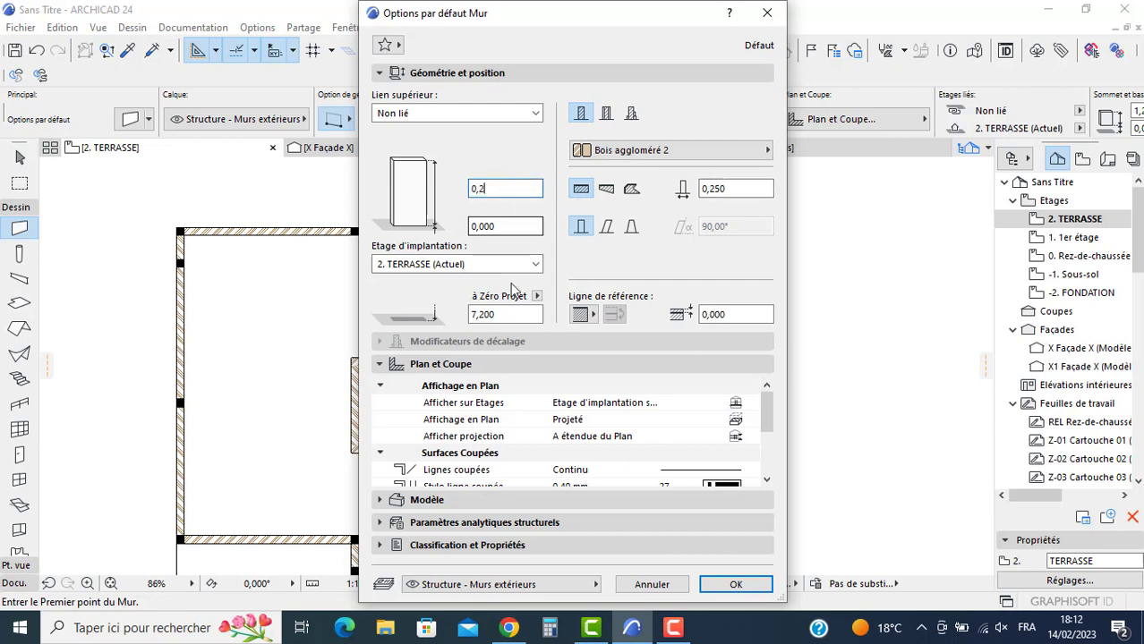
text(200)
double_click(505, 227)
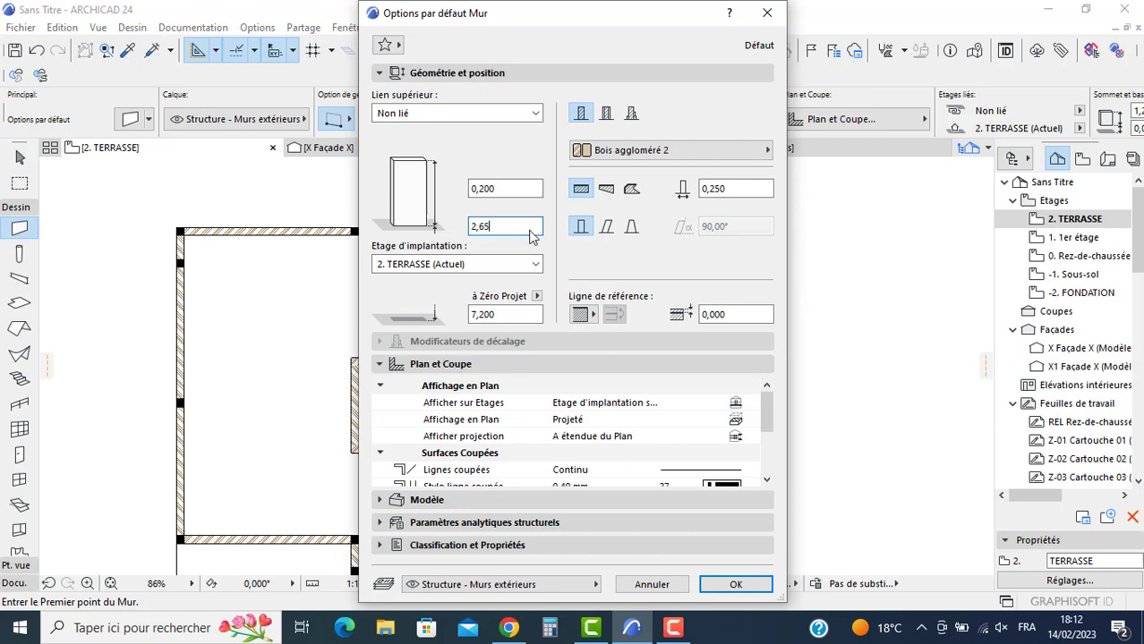
key(Return)
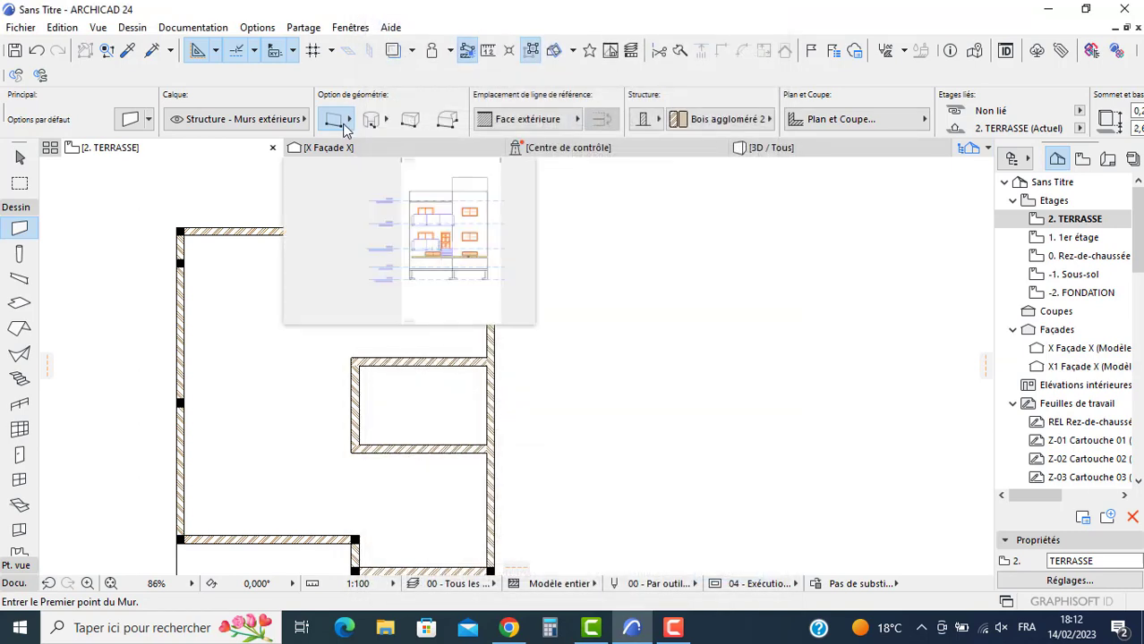
click(348, 119)
click(414, 114)
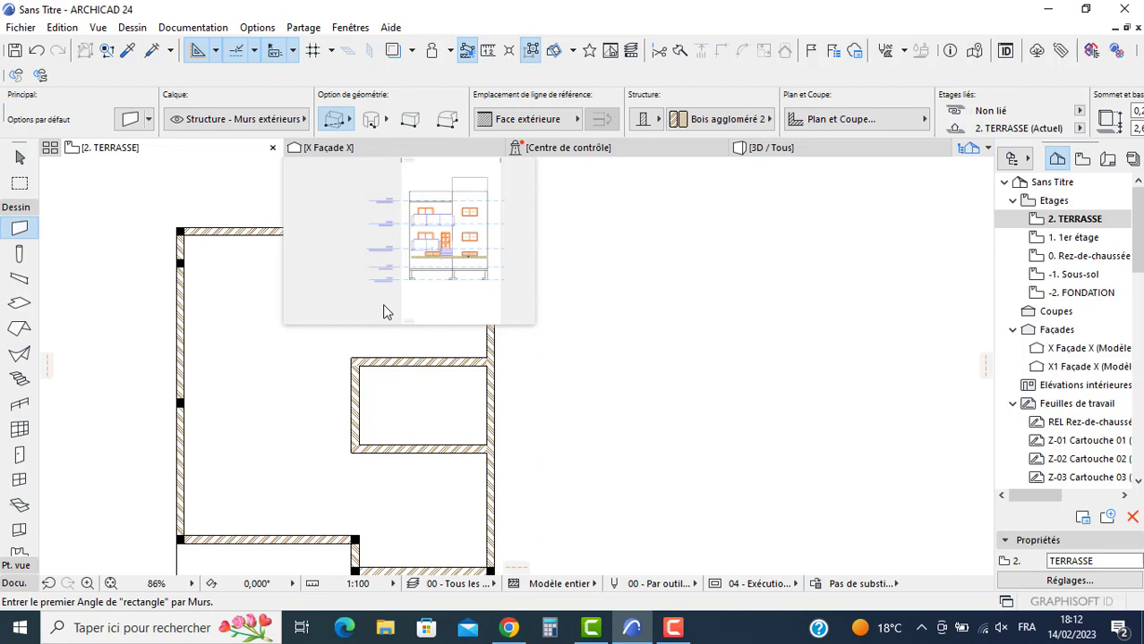
click(351, 358)
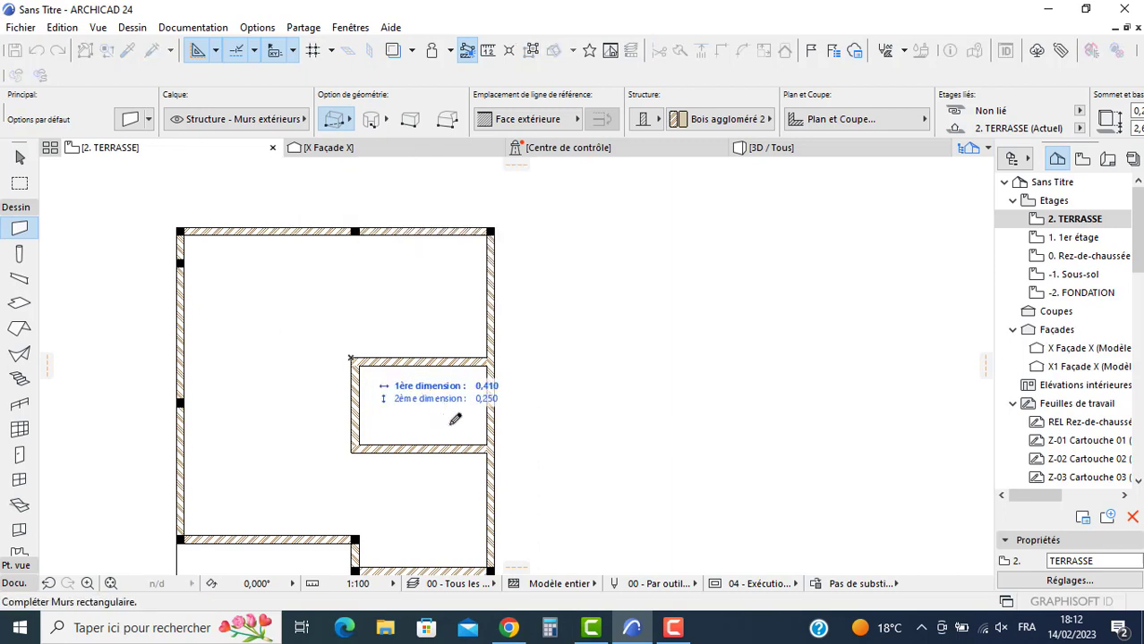
click(495, 449)
Step: Examine the new slab and parapet walls on the stairwell block in 3D, including how the existing enclosure walls meet them
key(F3)
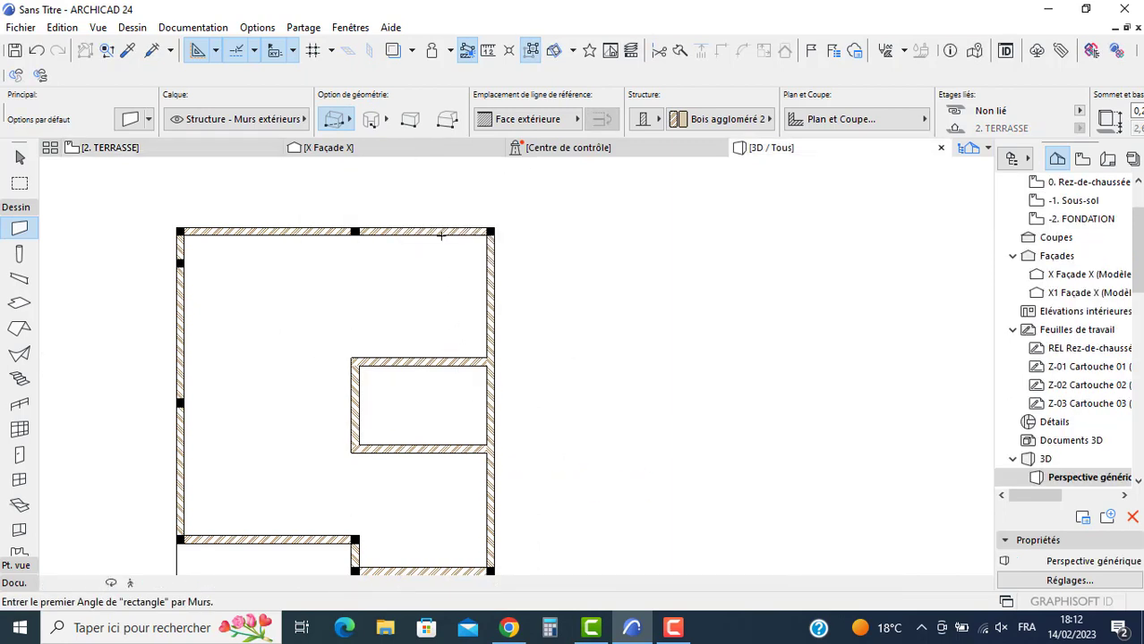
scroll(613, 306, up, 5)
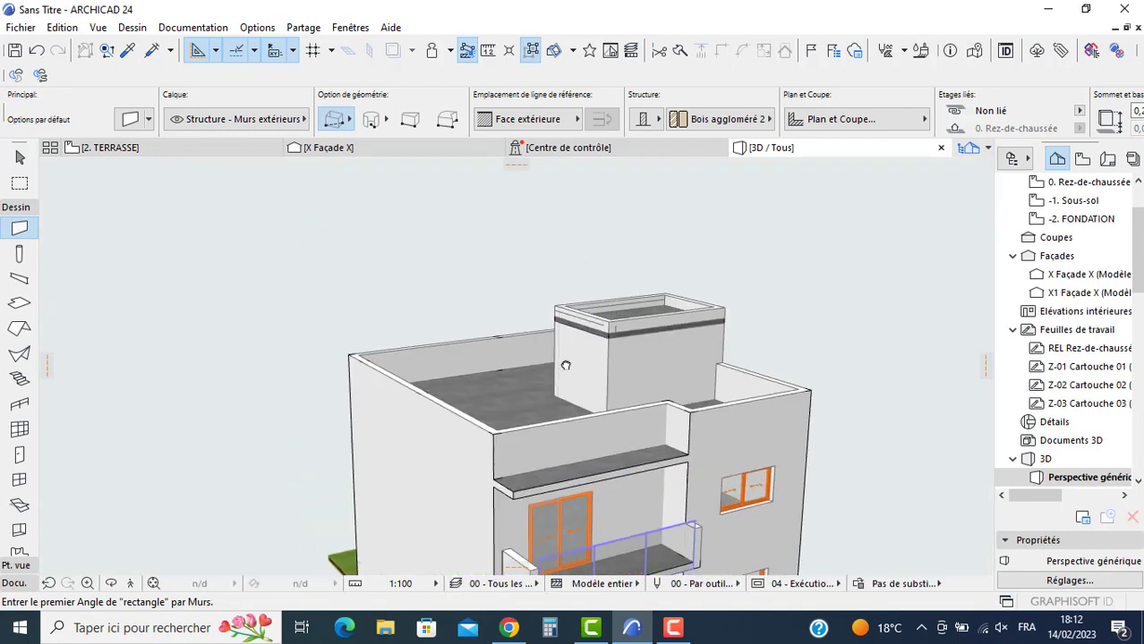
scroll(612, 306, up, 6)
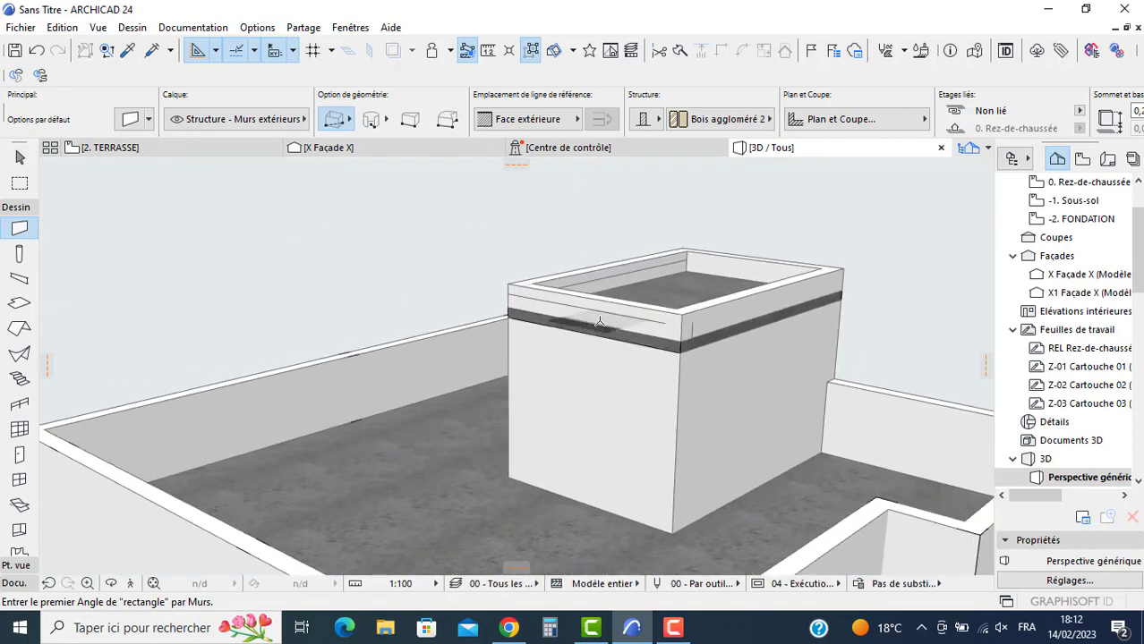
key(Escape)
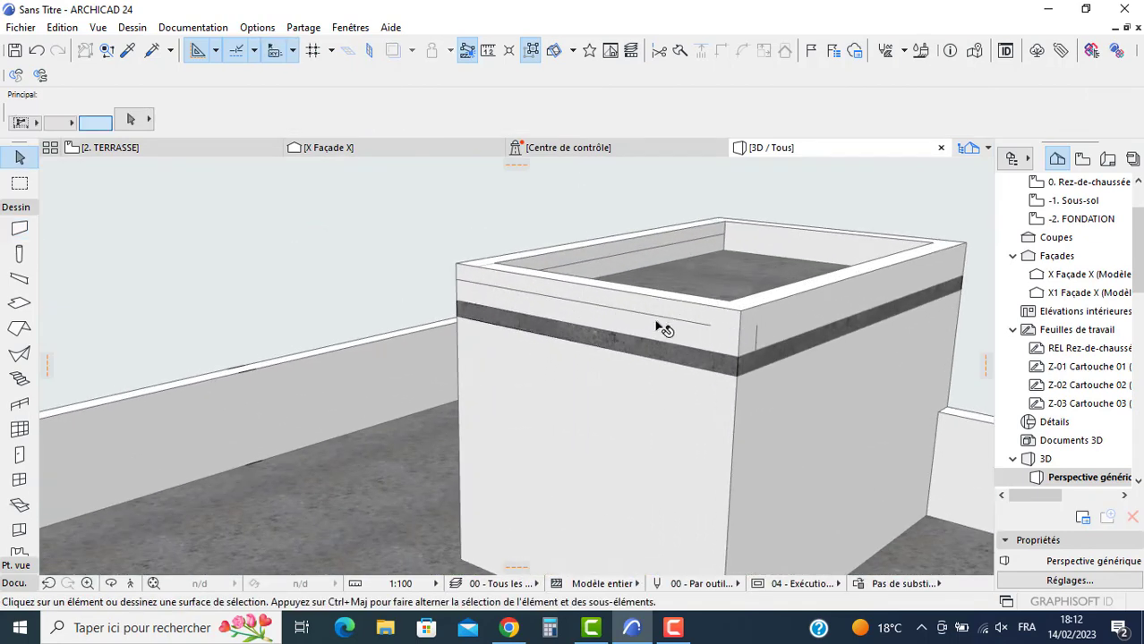
click(659, 324)
key(Escape)
click(678, 313)
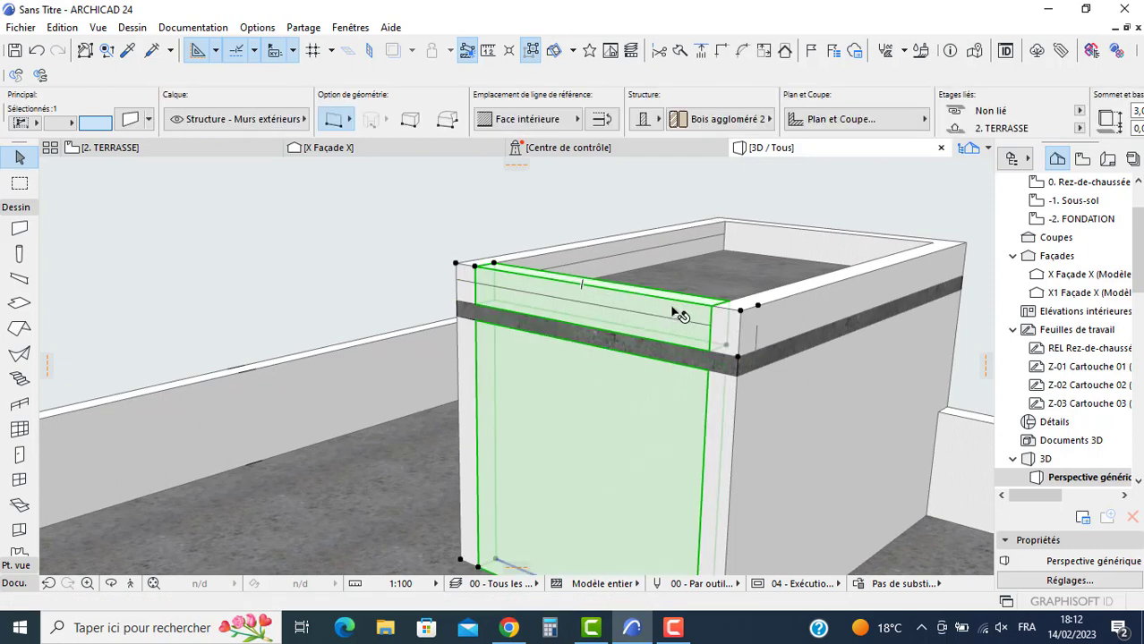
click(132, 121)
key(Escape)
key(Escape)
scroll(742, 417, down, 1)
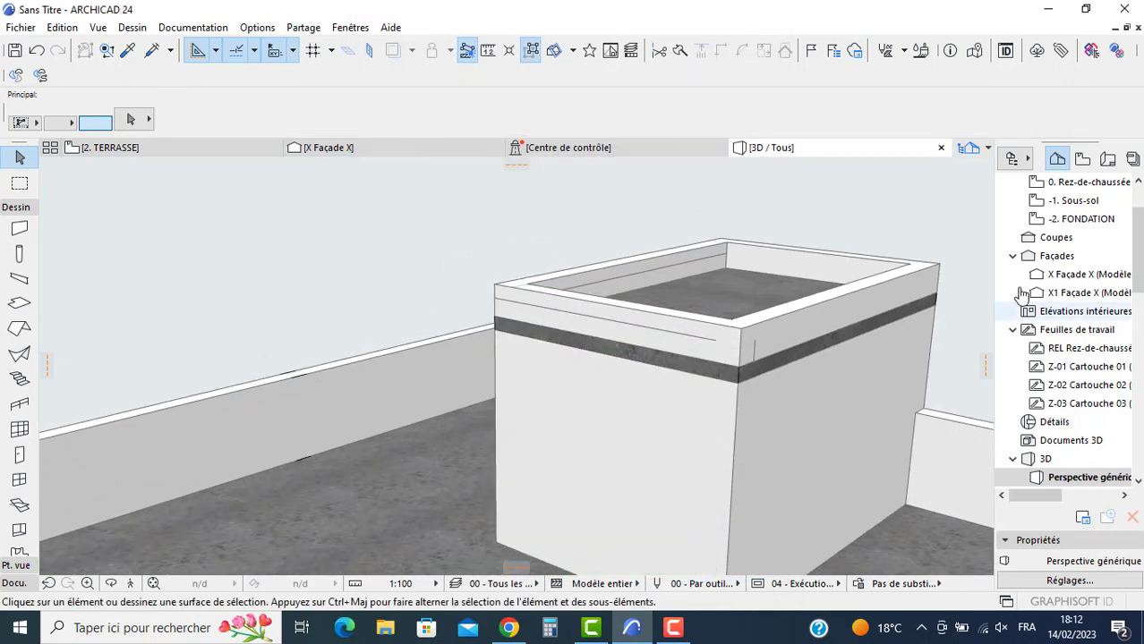
scroll(1063, 213, up, 2)
double_click(1072, 219)
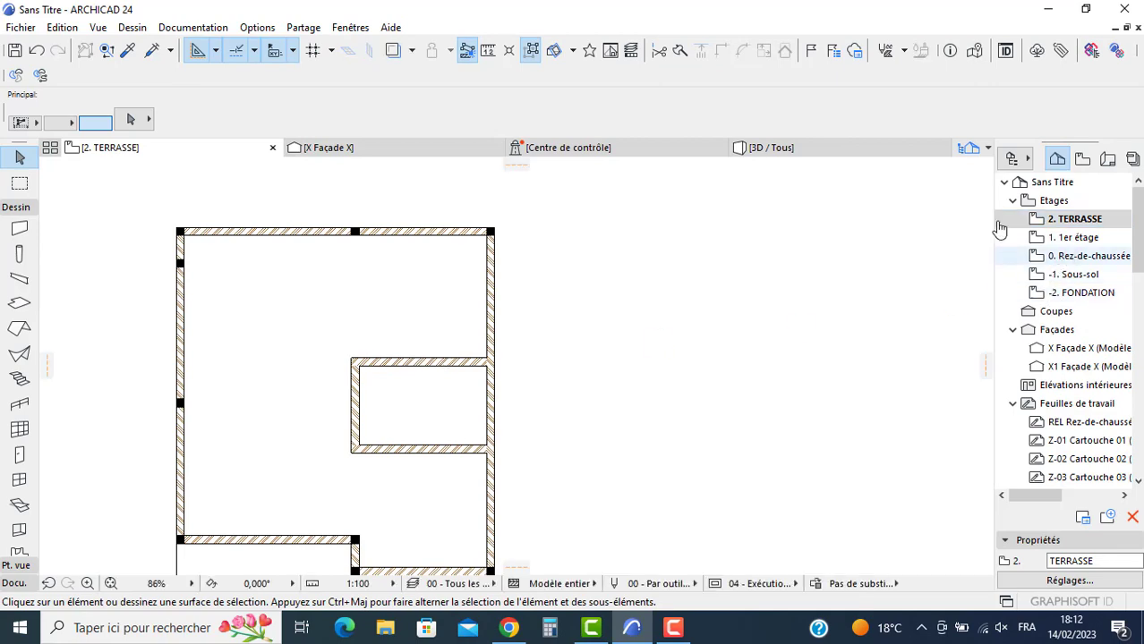
click(761, 149)
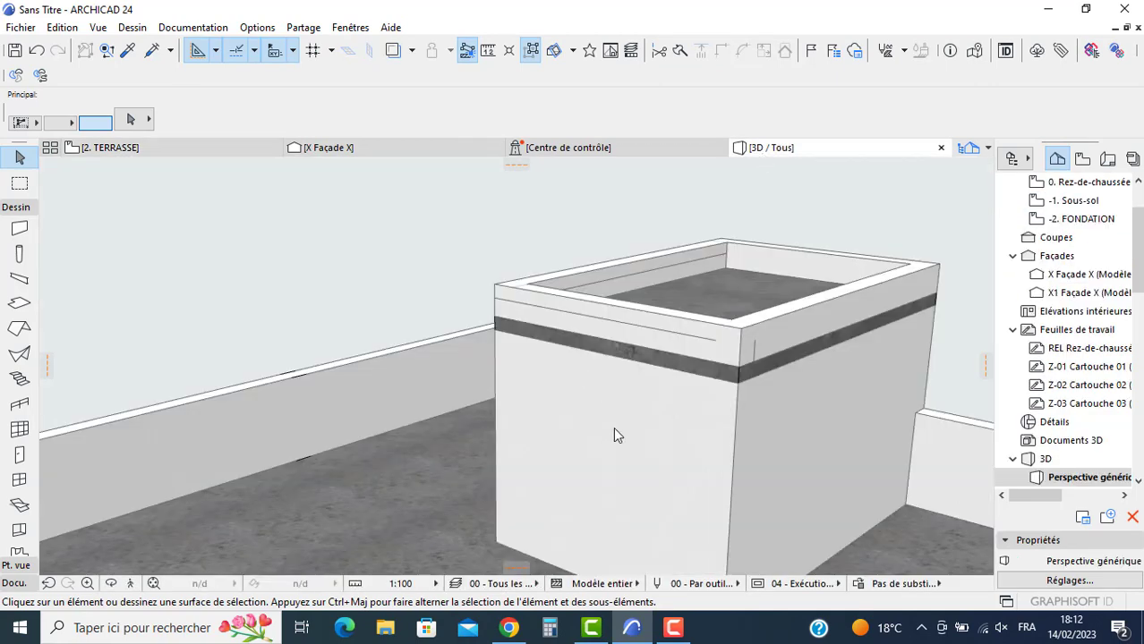
Step: Select the four existing stairwell enclosure walls in 3D, set their height to 2,5 m and clear the selection
click(717, 435)
shift+click(770, 434)
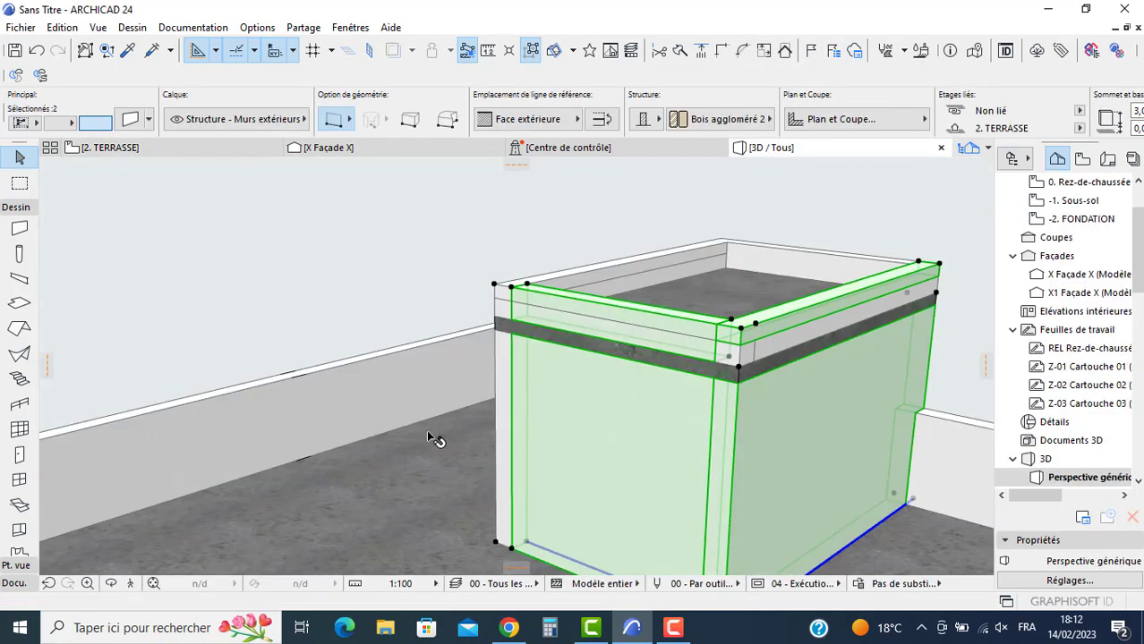
shift+middle_drag(426, 430, 841, 418)
shift+click(654, 416)
shift+middle_drag(652, 415, 574, 402)
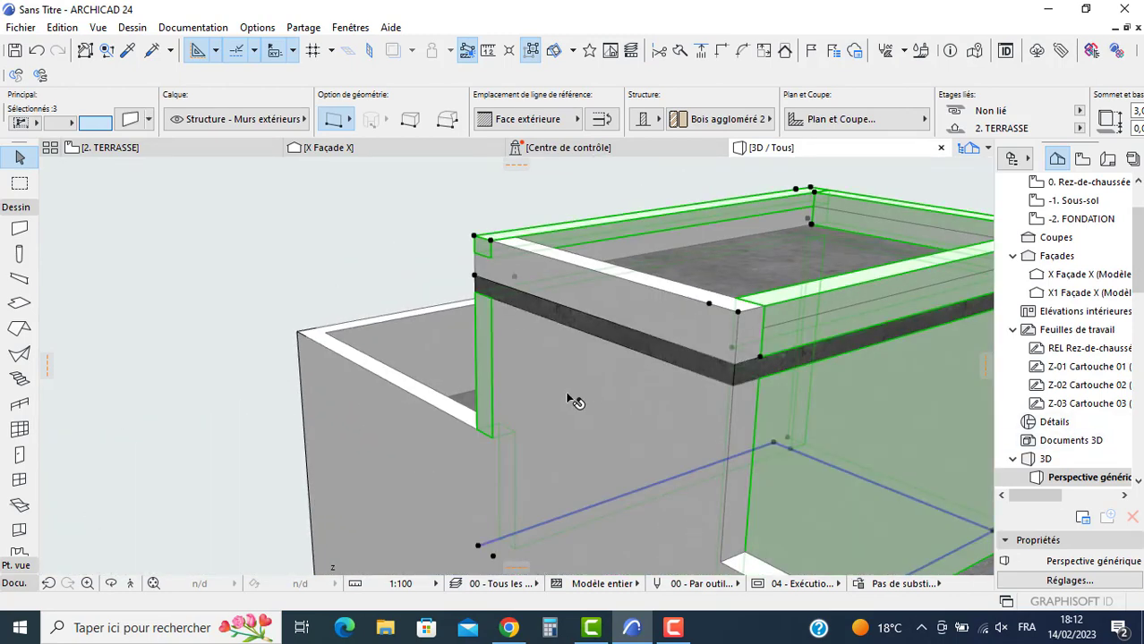
shift+click(577, 399)
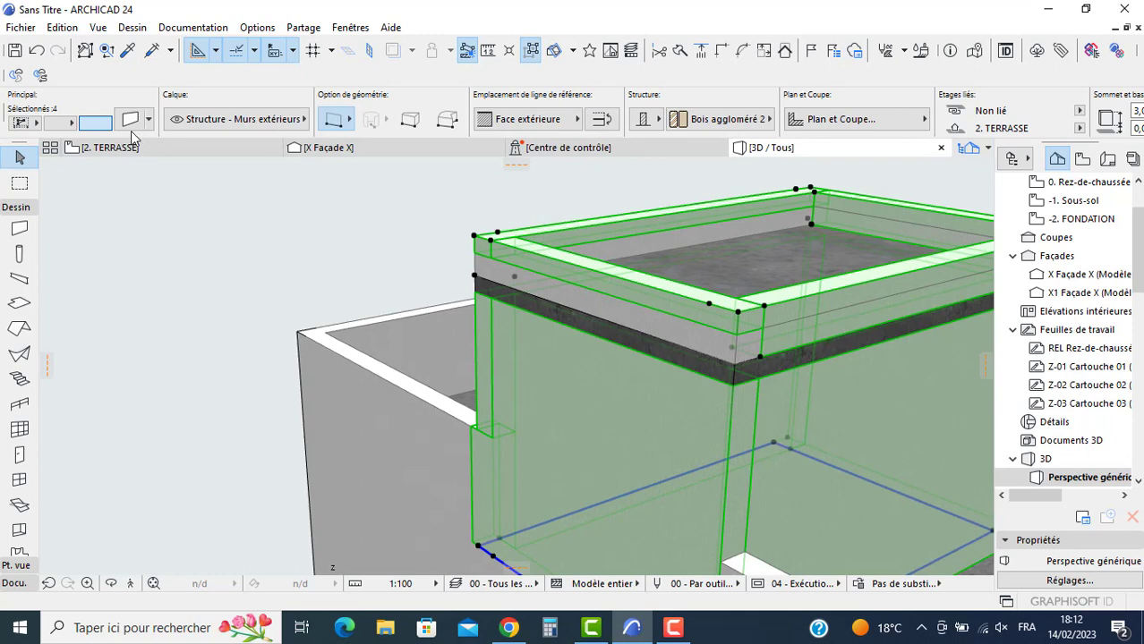
click(130, 123)
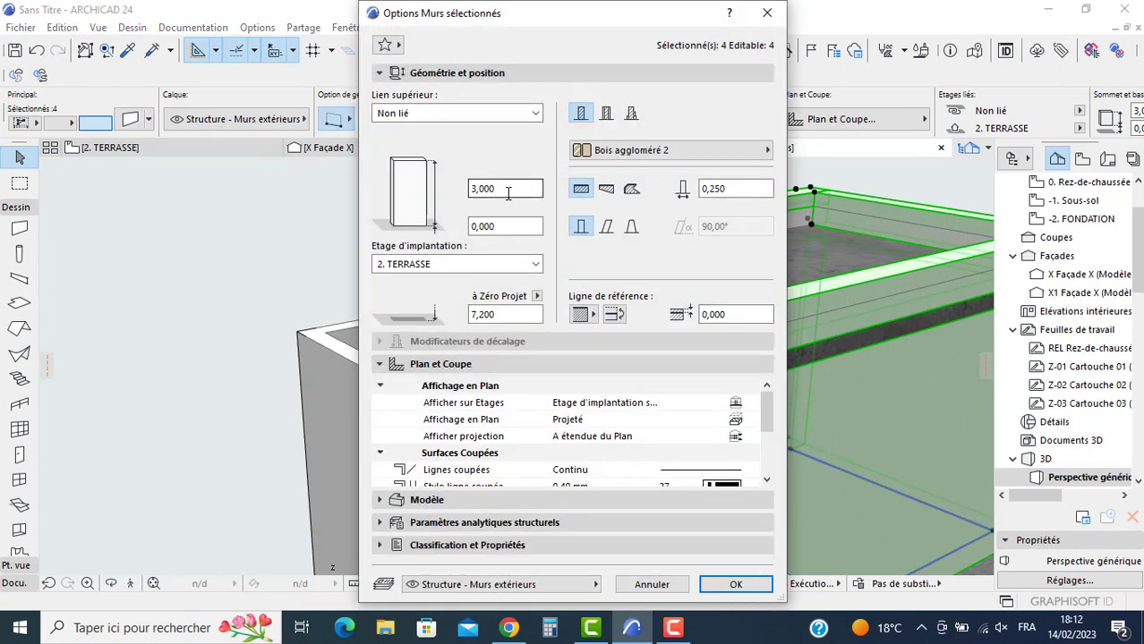
double_click(508, 193)
text(2,5)
key(Return)
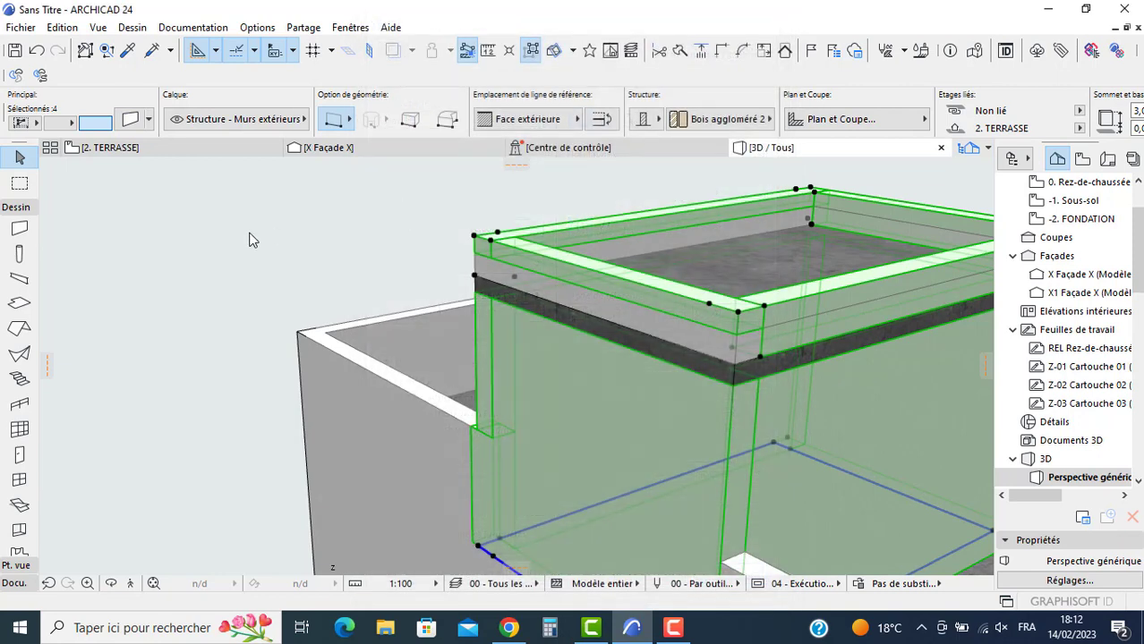
click(257, 271)
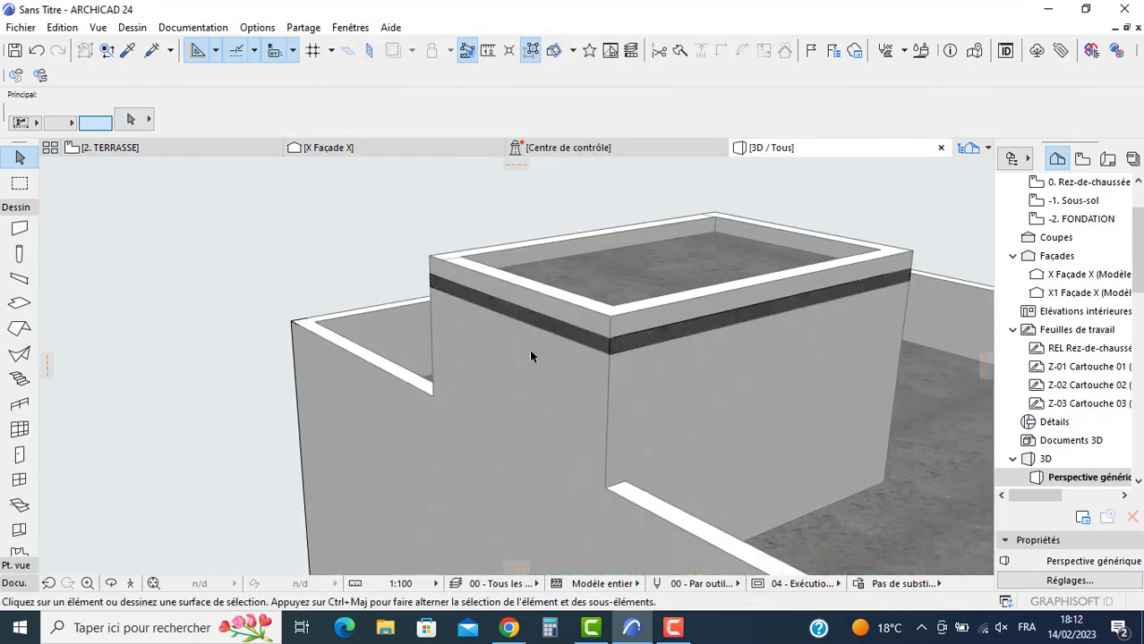
Step: Set the stairwell roof slab's top surface to Carrelage - Anthracite 30x30 and its edge surface to Enduit - Blanc nature
click(612, 351)
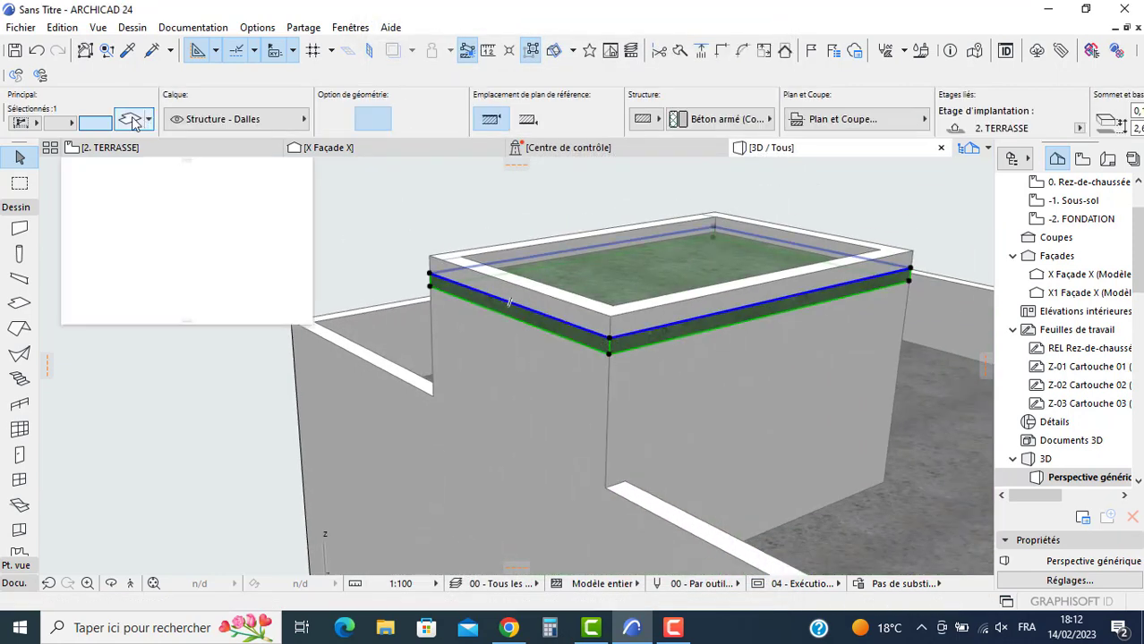
double_click(514, 312)
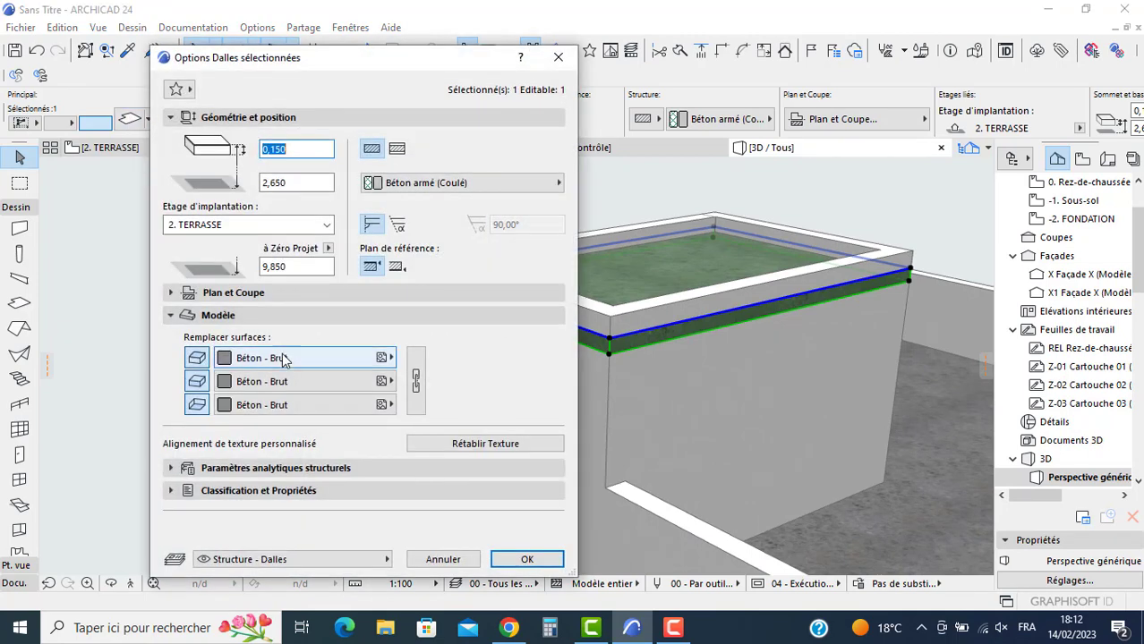
click(280, 358)
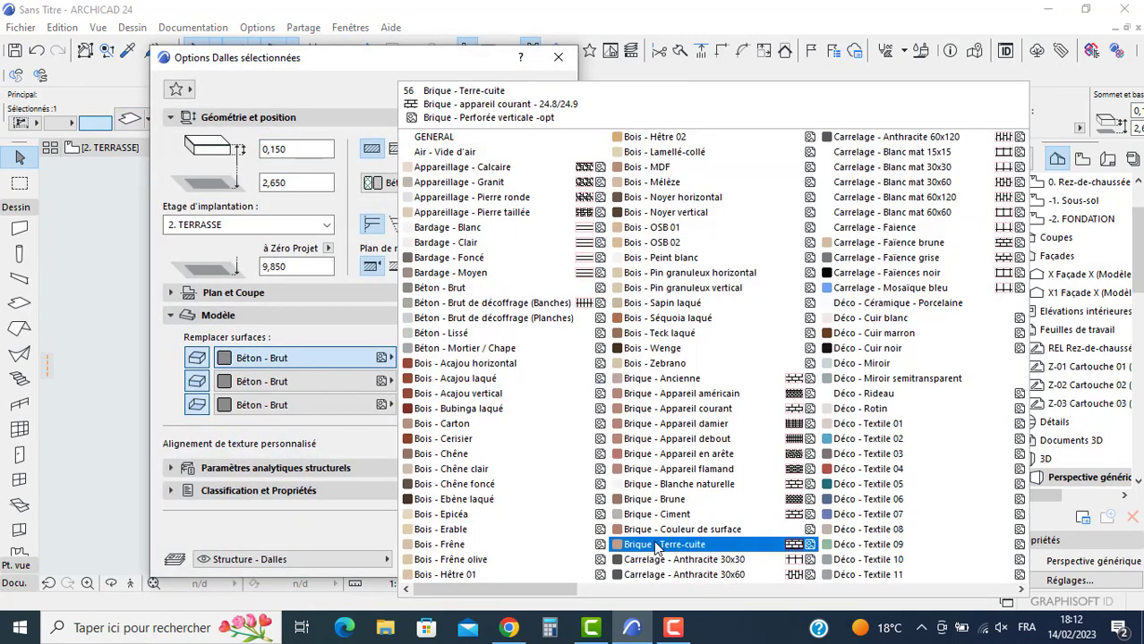
click(681, 560)
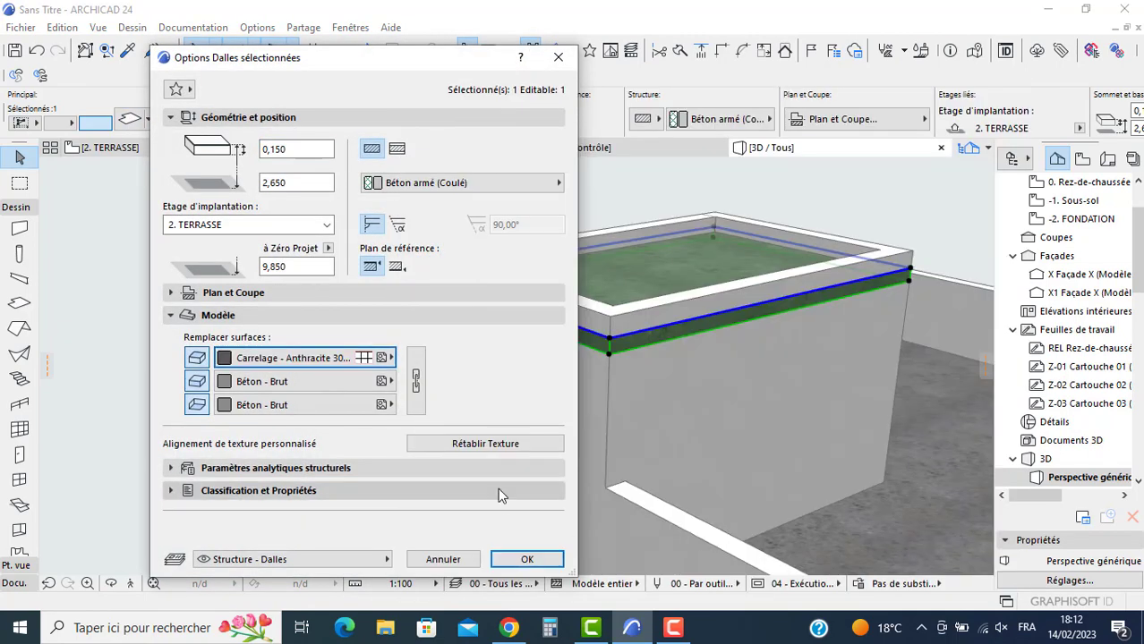
click(329, 385)
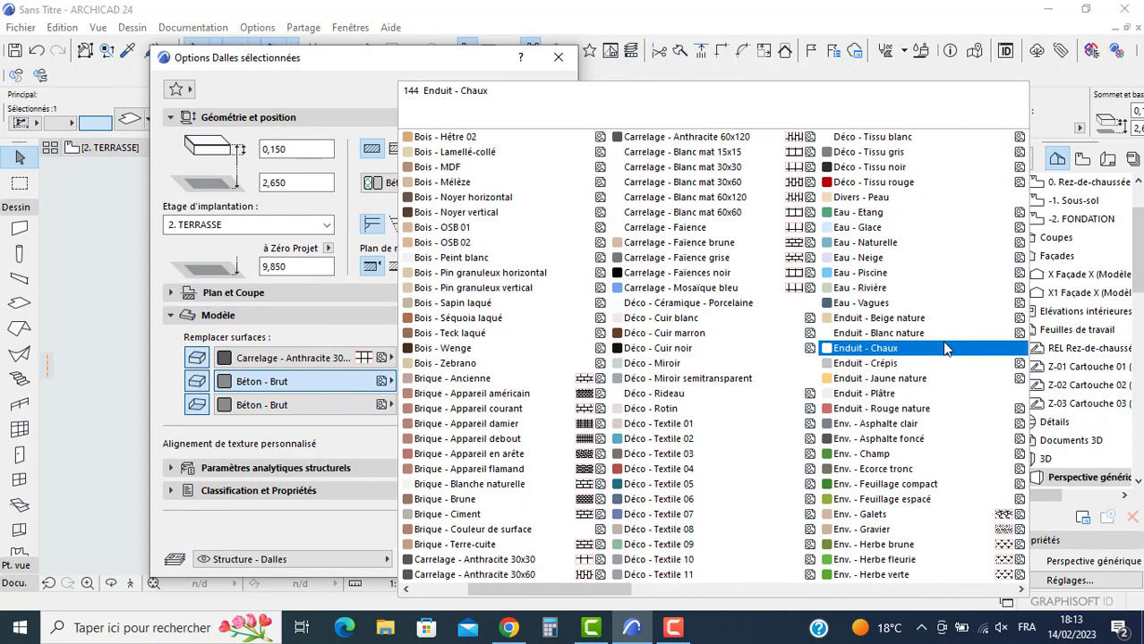
click(925, 334)
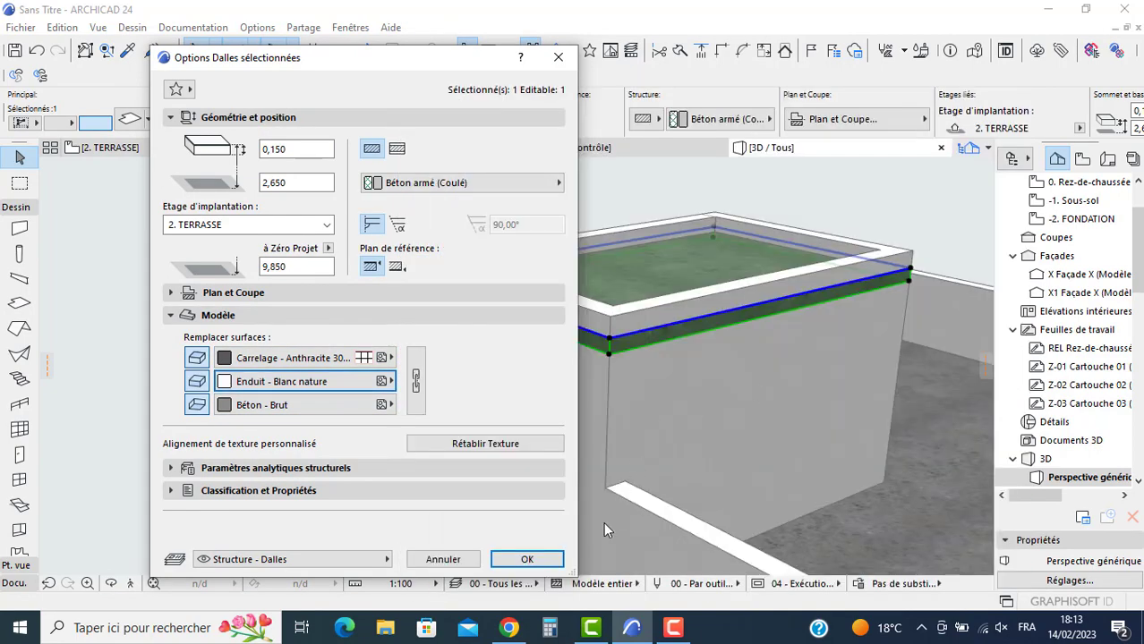
click(522, 559)
Step: Set the top surface of the main terrace slab to Carrelage - Anthracite 30x30
scroll(505, 510, down, 2)
middle_drag(748, 421, 607, 389)
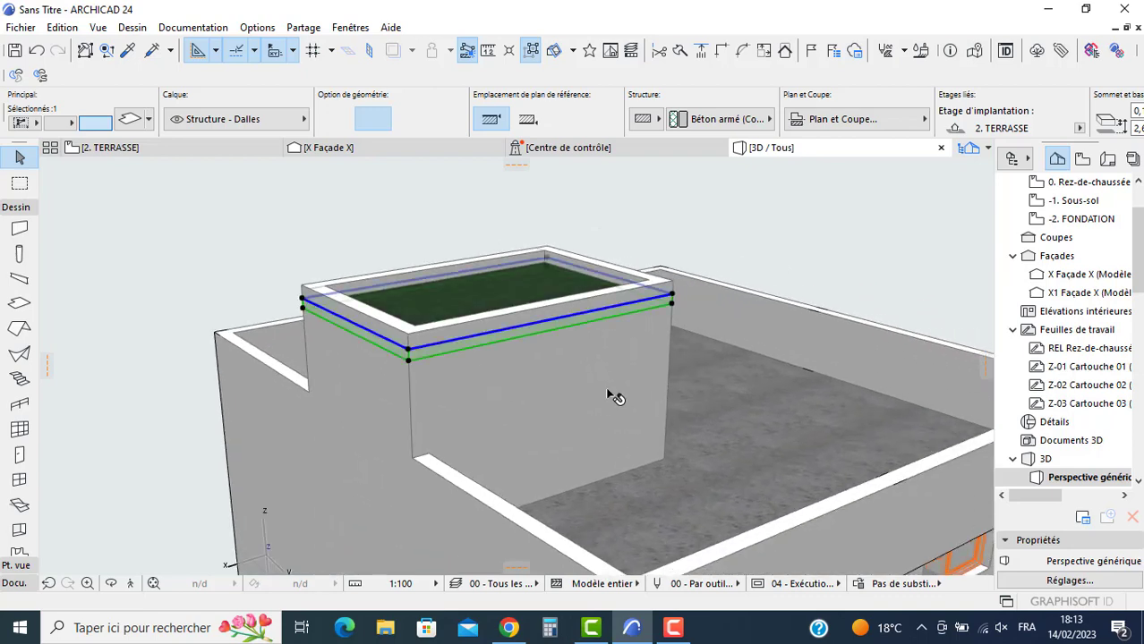
click(706, 396)
click(129, 122)
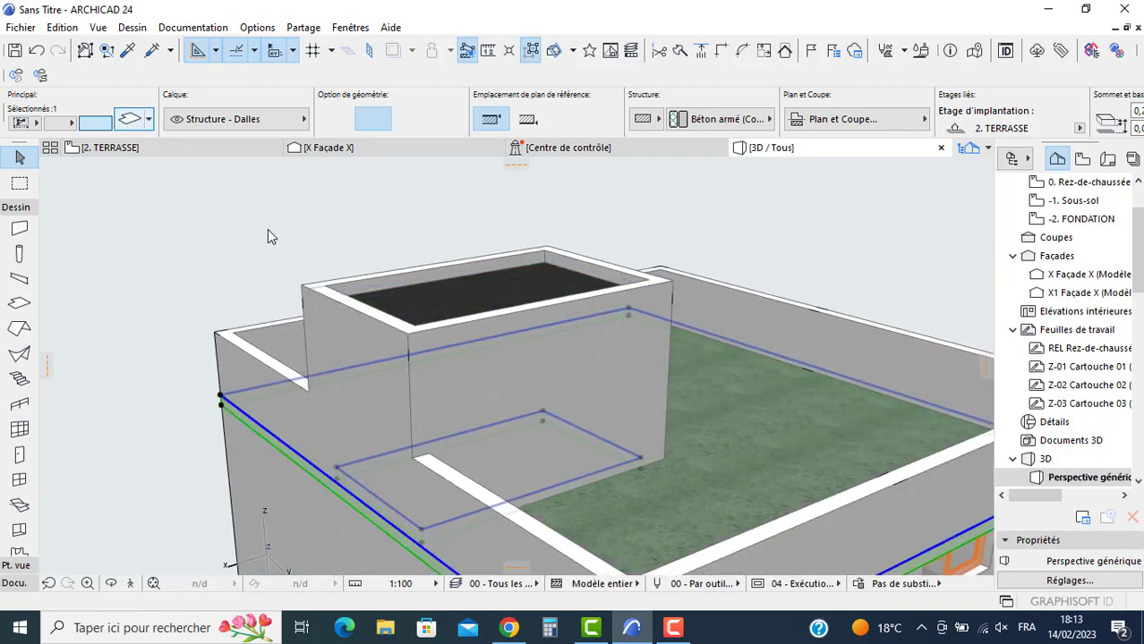
click(330, 362)
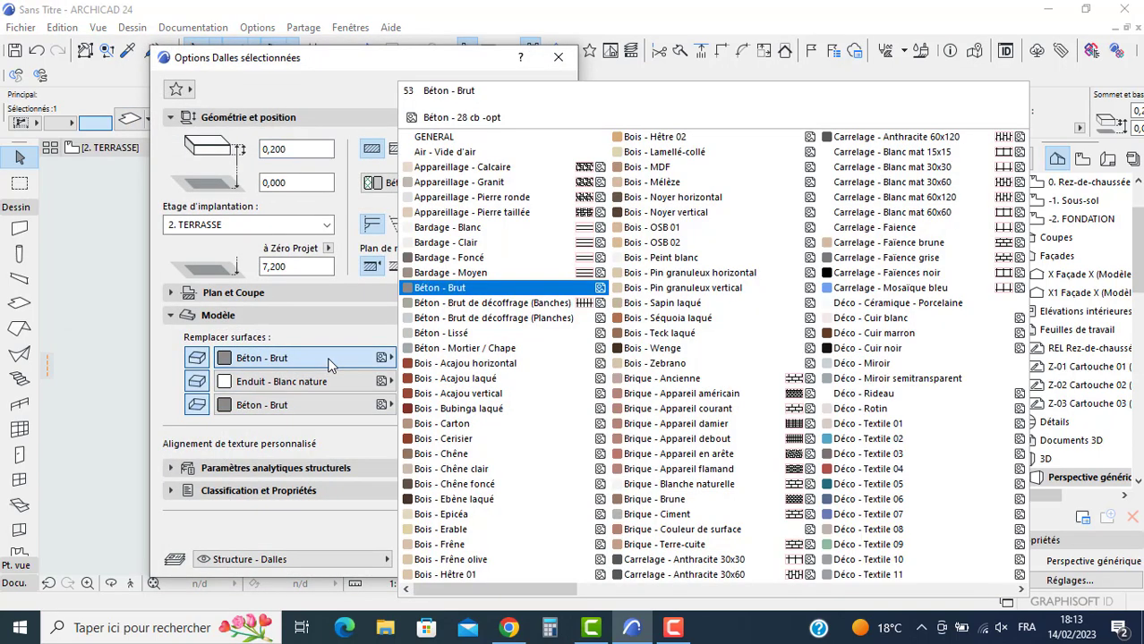
click(665, 560)
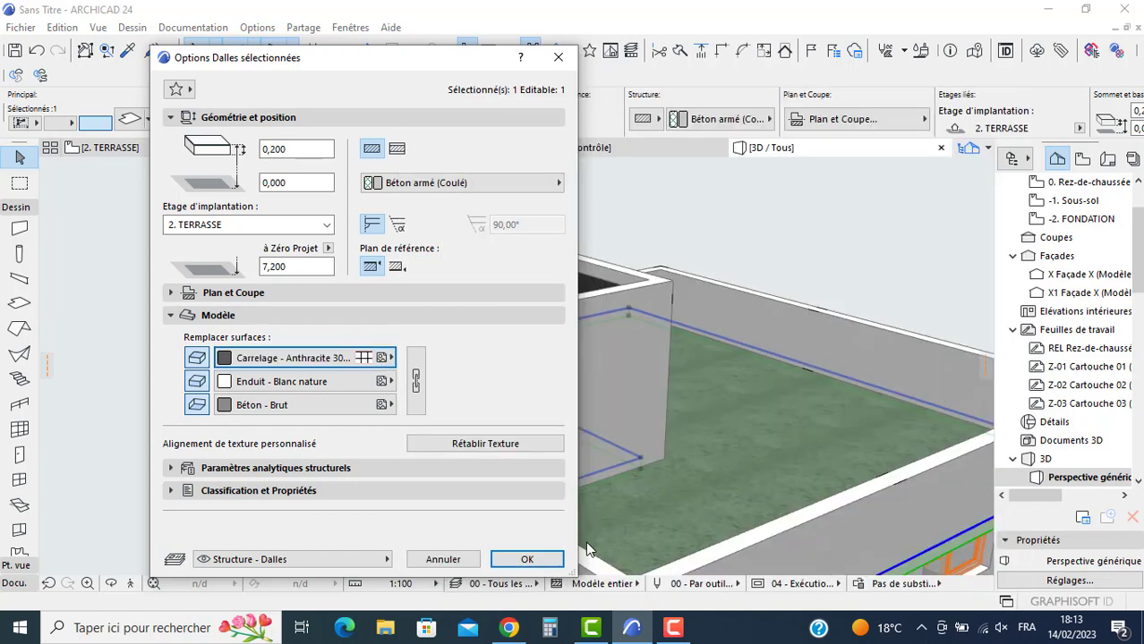
click(528, 556)
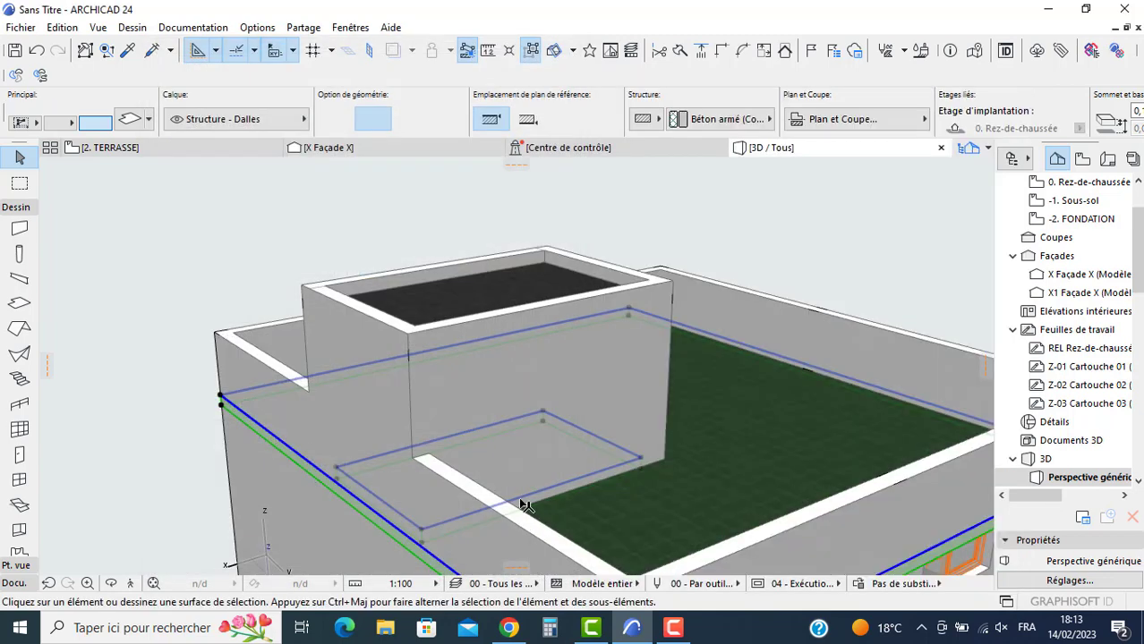
Step: Select the first-floor and ground-floor slabs at the balconies, set their top surface to Sol - Parquet 13 and clear the selection
shift+middle_drag(518, 497, 501, 313)
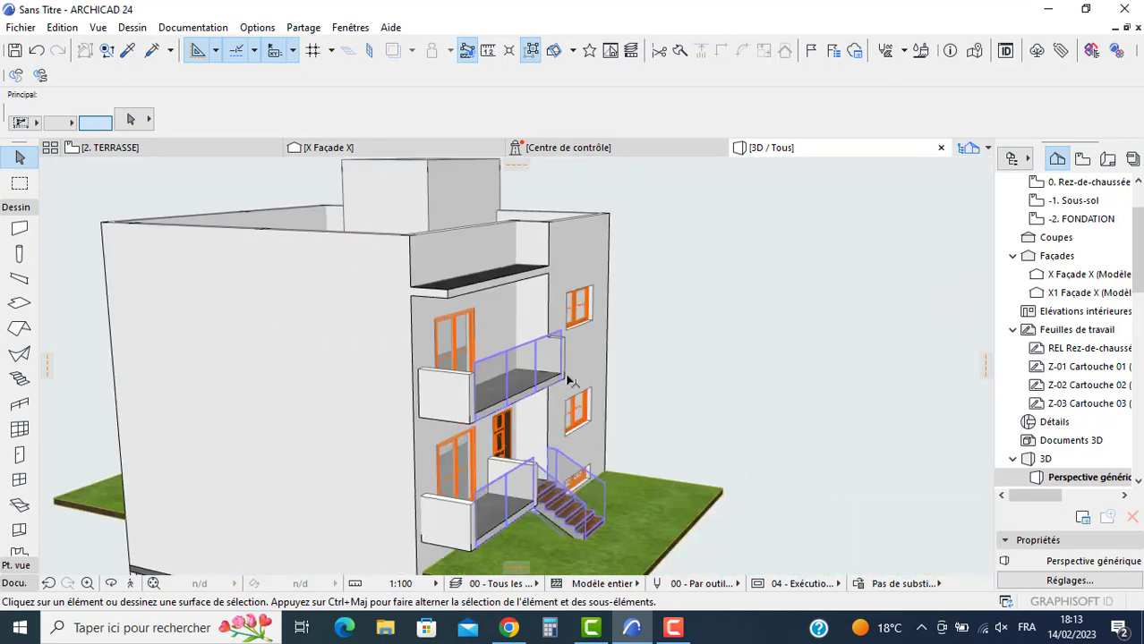
scroll(488, 309, up, 6)
shift+middle_drag(423, 392, 442, 367)
click(481, 449)
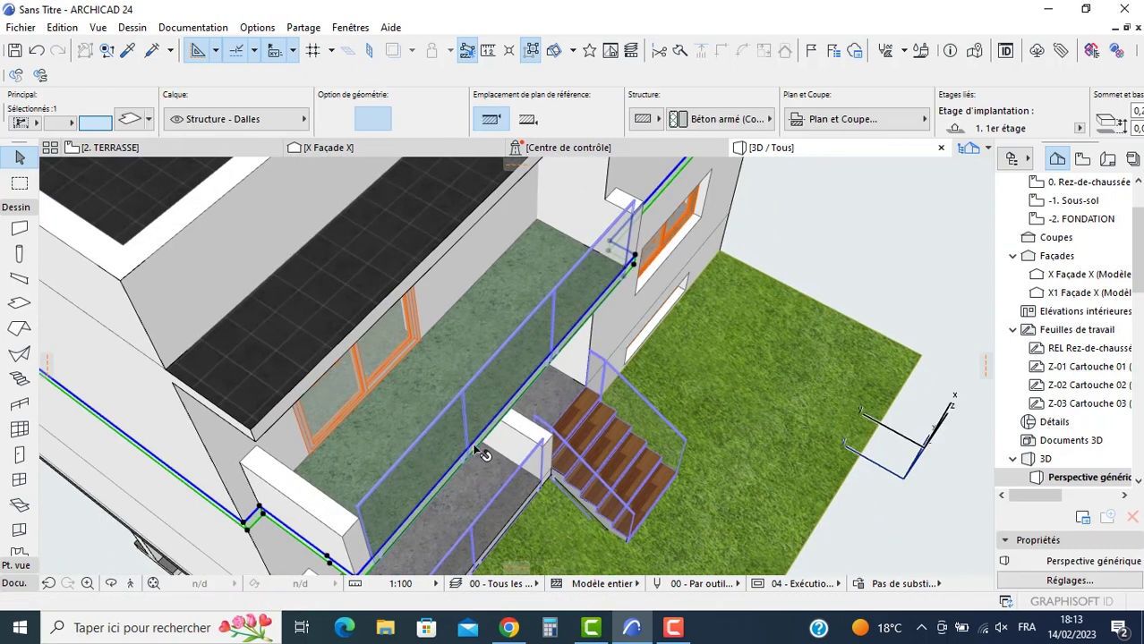
scroll(478, 479, up, 3)
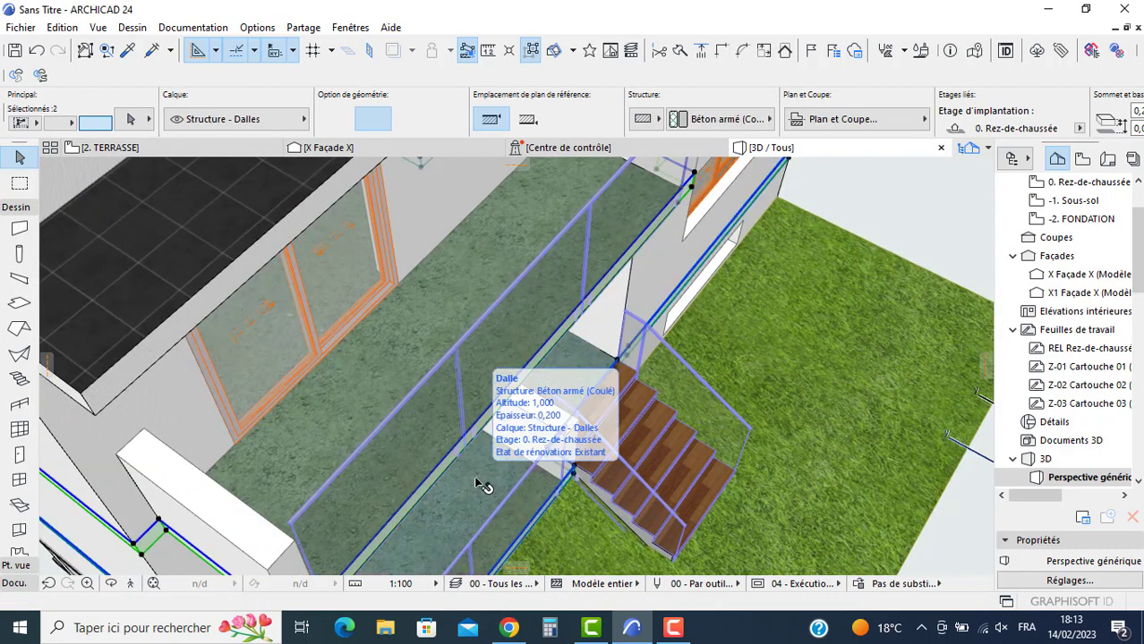
shift+click(476, 481)
click(128, 122)
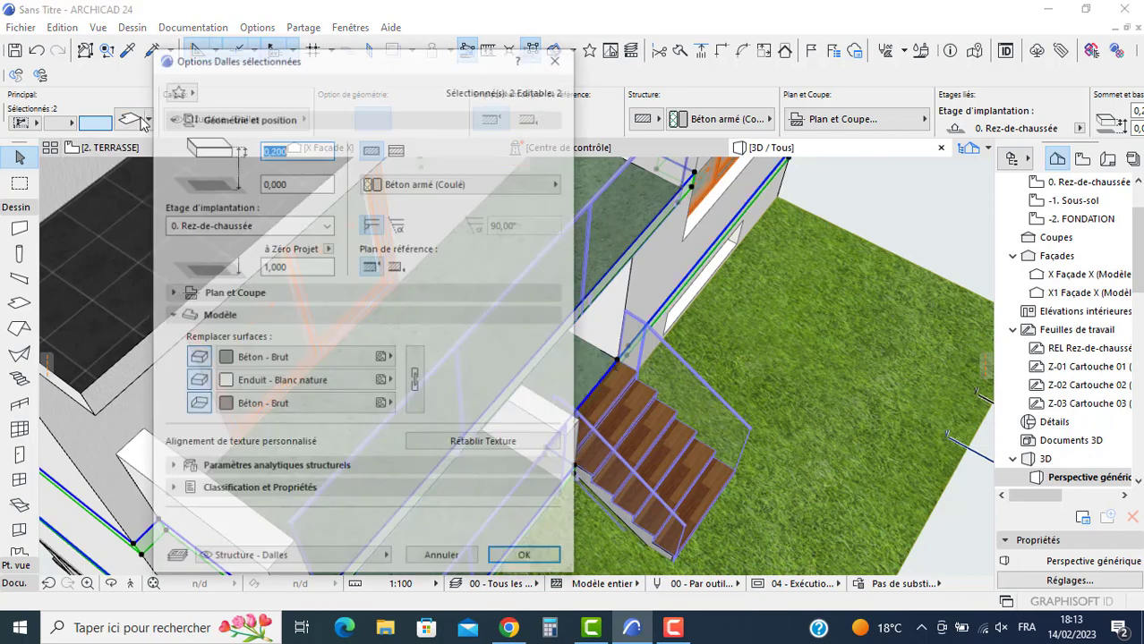
click(269, 358)
click(307, 365)
scroll(553, 364, down, 6)
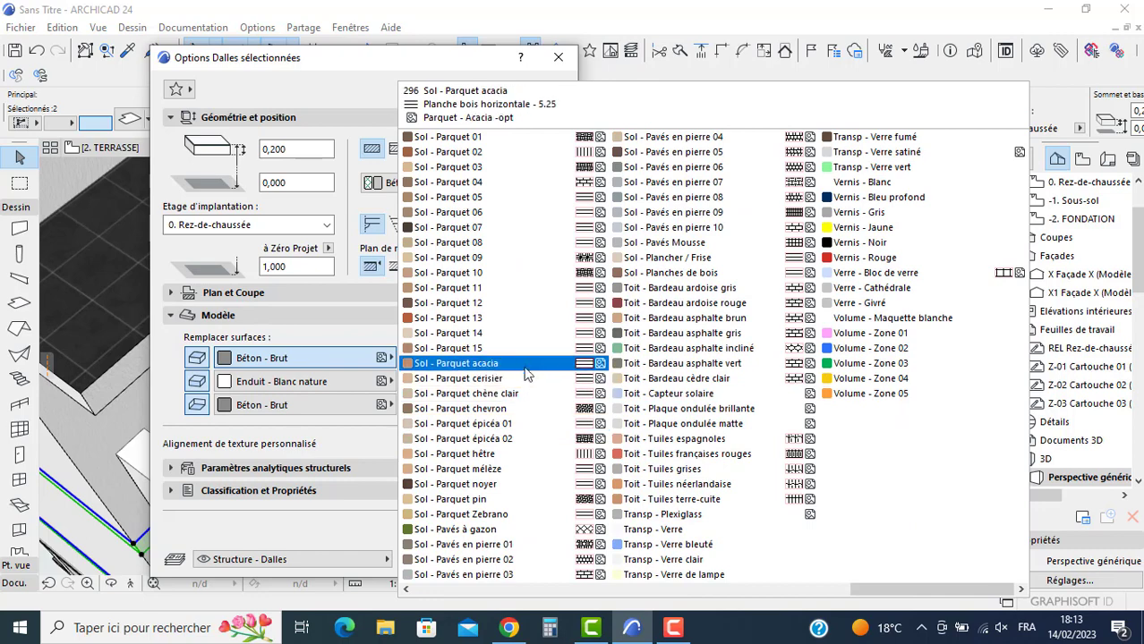
click(502, 320)
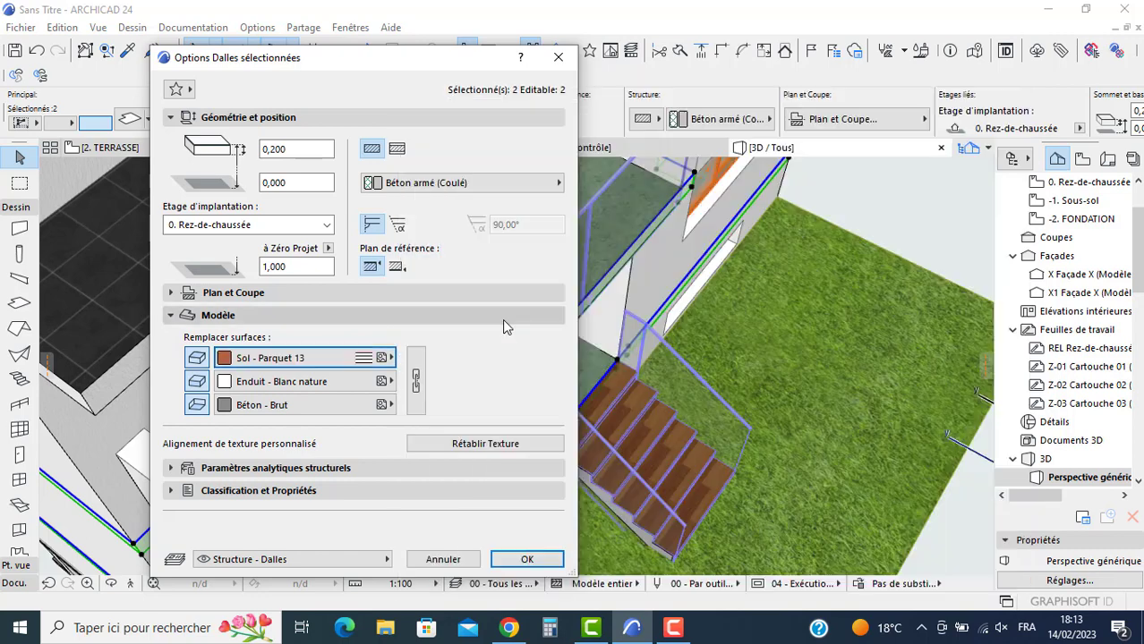
click(499, 546)
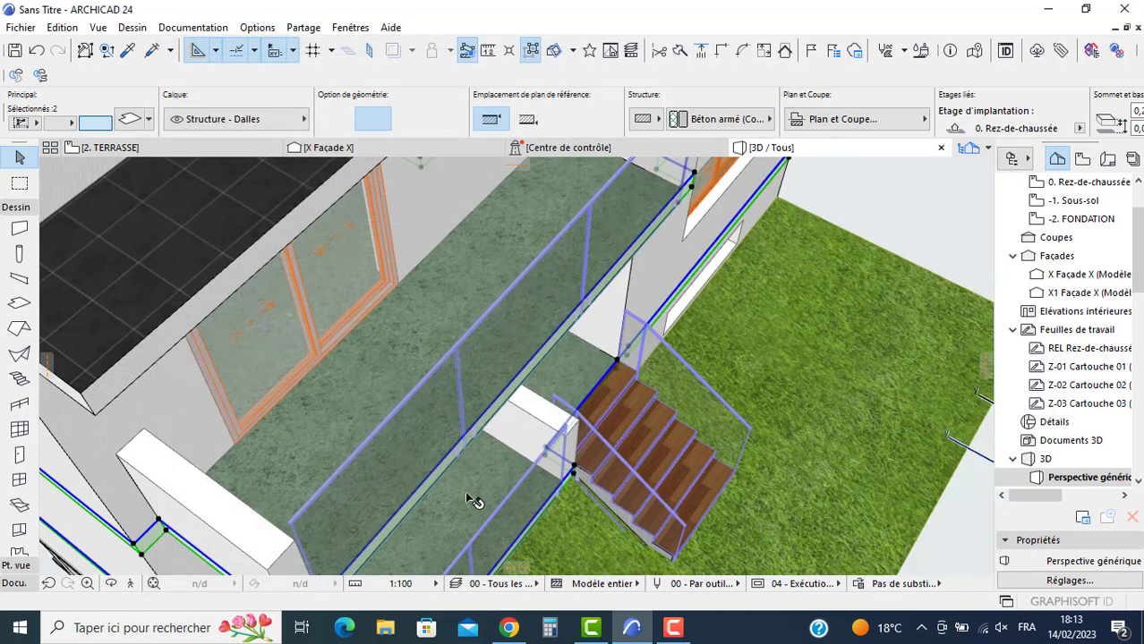
key(Escape)
Step: Frame the whole house from the entrance stair side in perspective and start a photorealistic rendering of that view
scroll(456, 472, down, 2)
shift+middle_drag(454, 468, 463, 421)
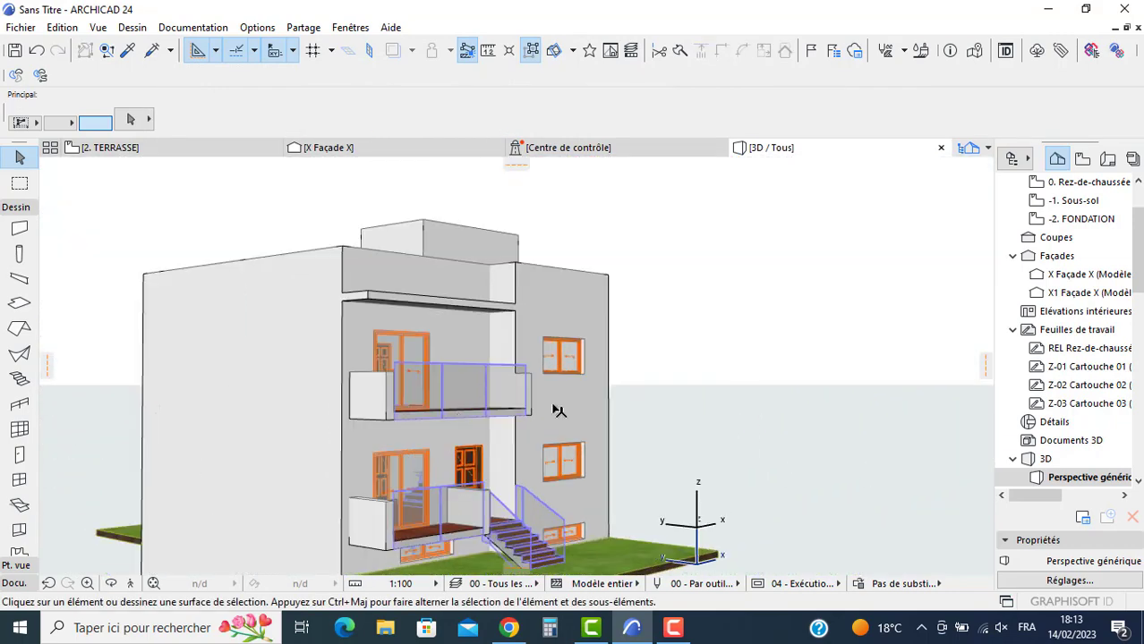
mouse_move(559, 409)
middle_down()
mouse_move(639, 381)
mouse_move(578, 406)
middle_up()
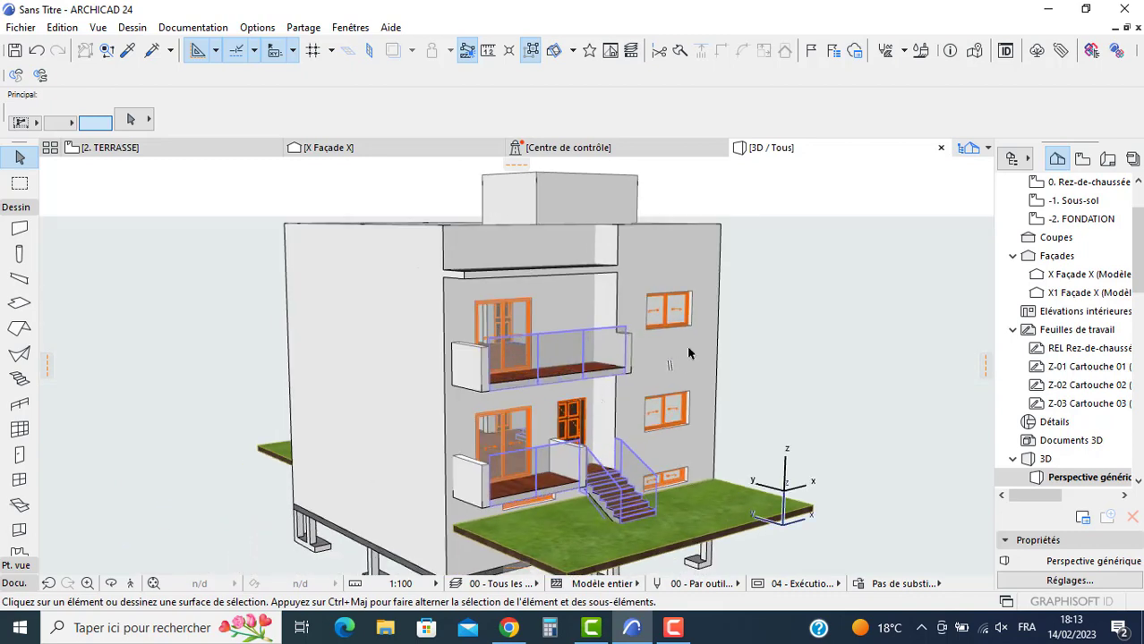
right_click(806, 270)
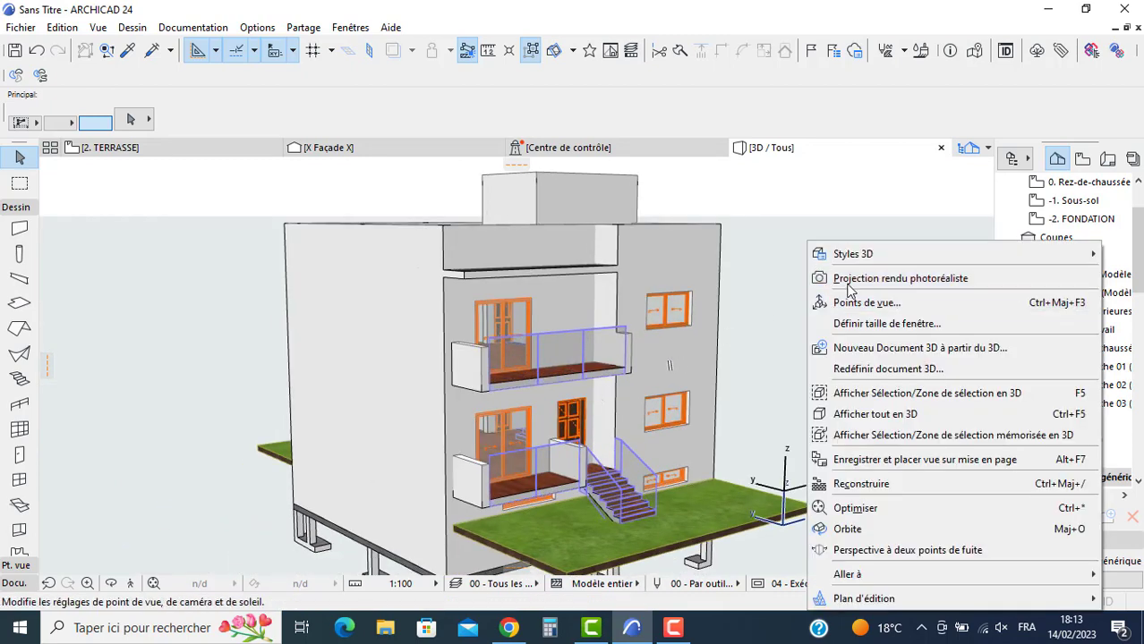
click(890, 279)
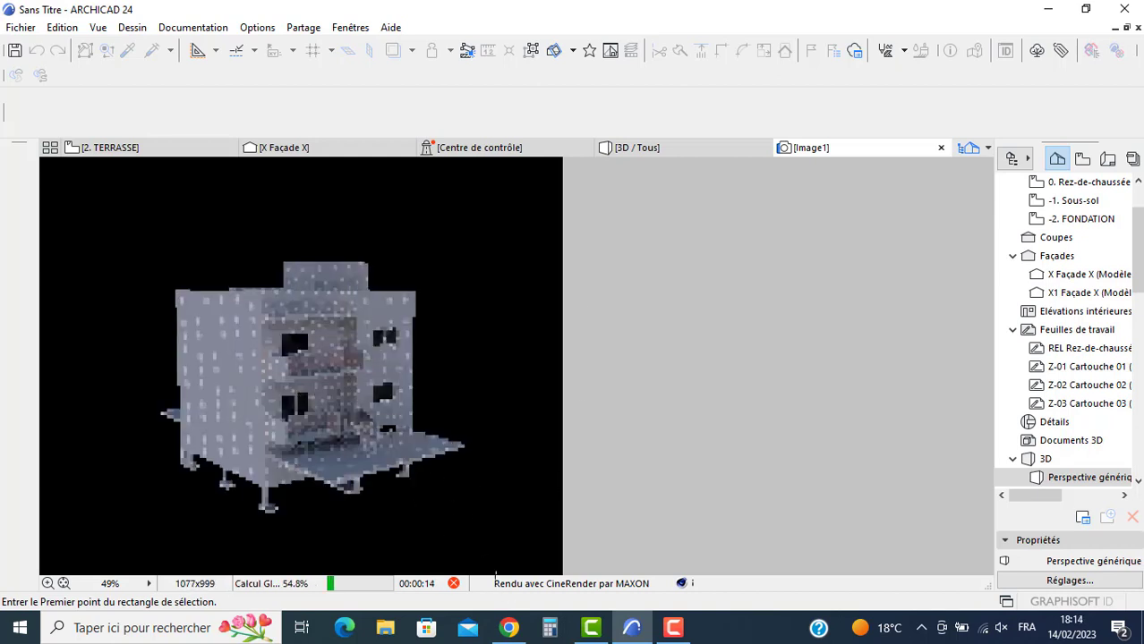
Step: Inspect the photorealistic image of the house close up and as a whole while it renders
mouse_move(519, 628)
scroll(633, 462, up, 1)
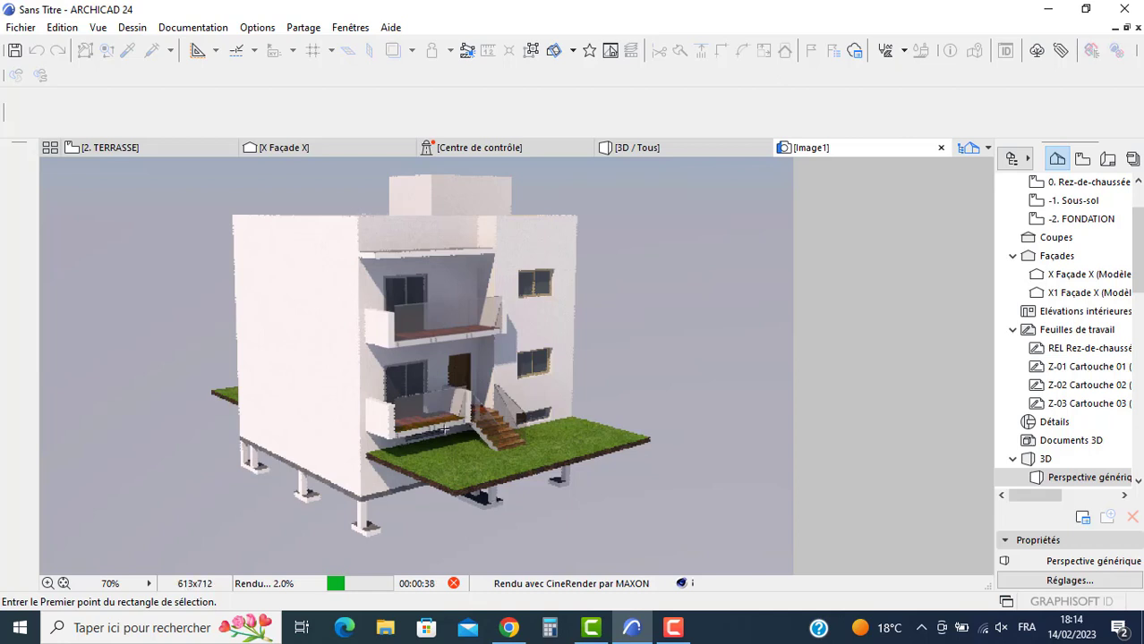
scroll(569, 340, up, 1)
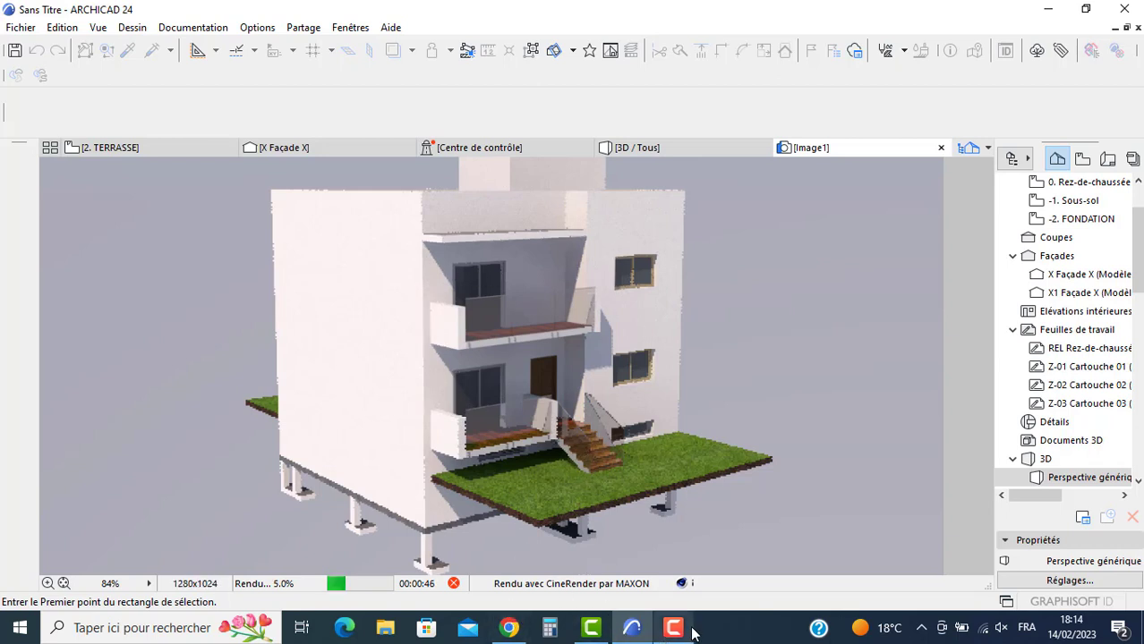
mouse_move(677, 629)
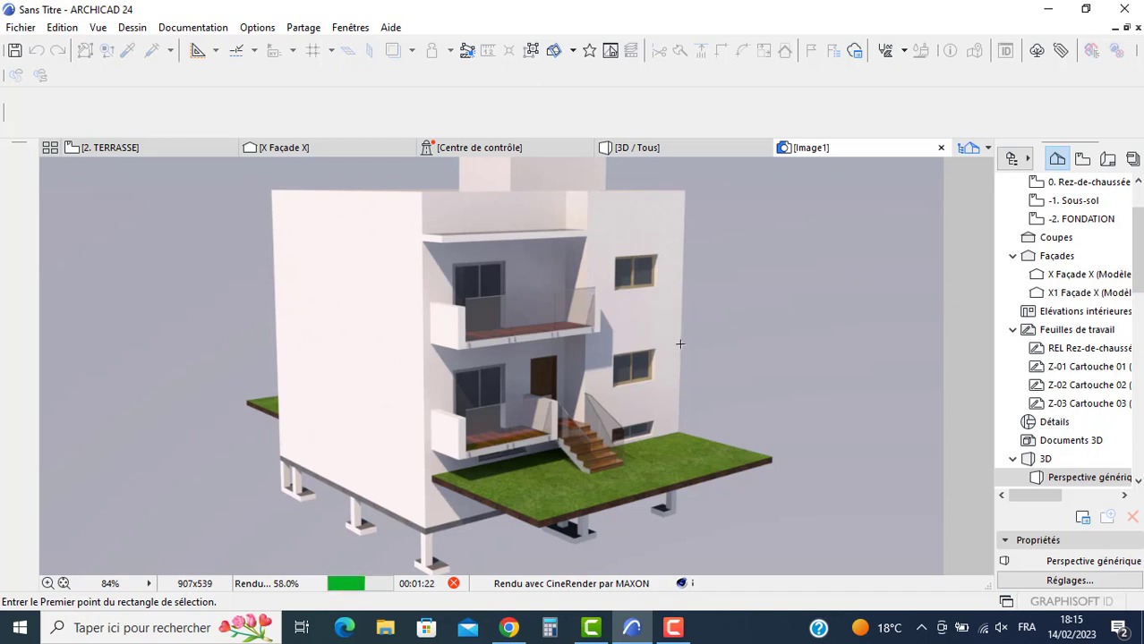
scroll(673, 335, up, 1)
scroll(673, 335, up, 1)
scroll(672, 338, down, 3)
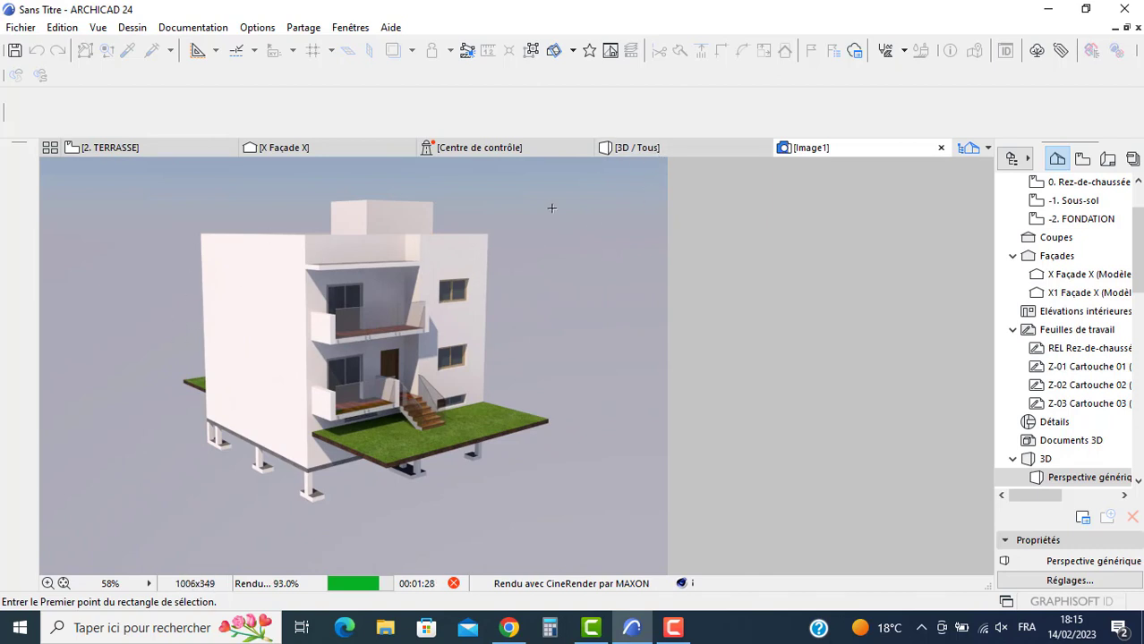
Step: Return to the 3D model and examine the opposite façade with its recessed balconies and windows
click(676, 152)
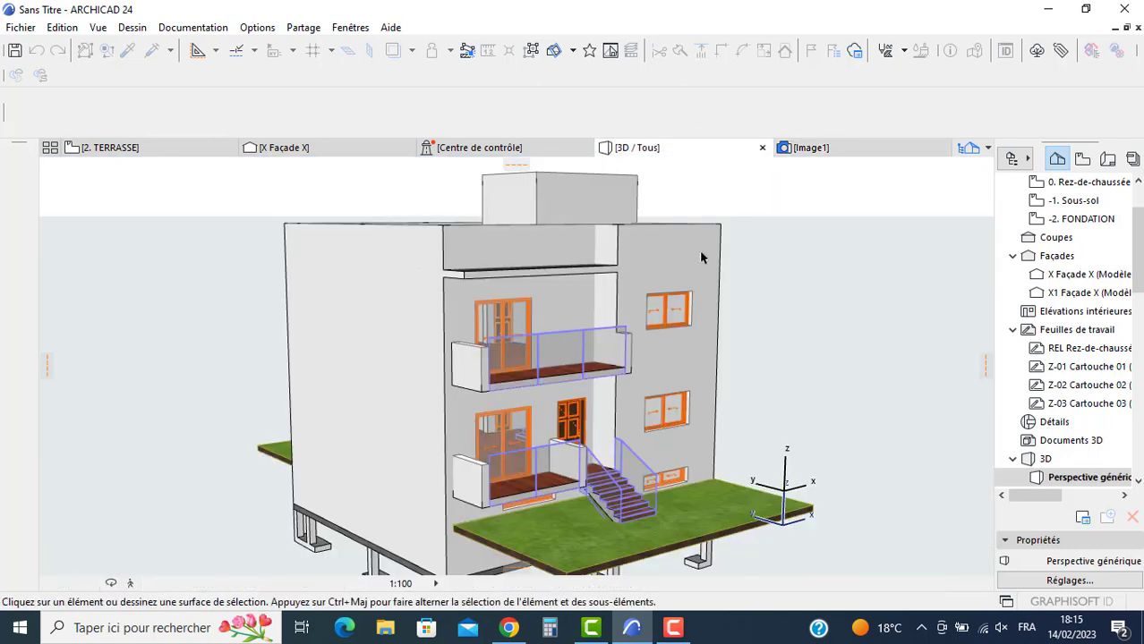
shift+middle_drag(252, 338, 698, 356)
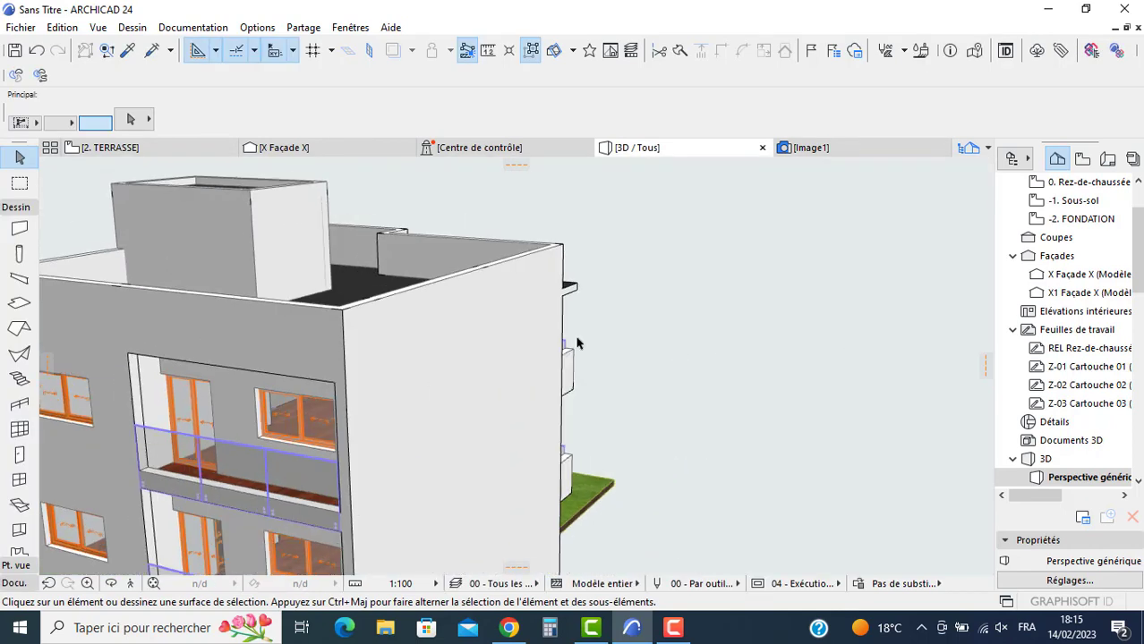
shift+middle_drag(424, 338, 716, 329)
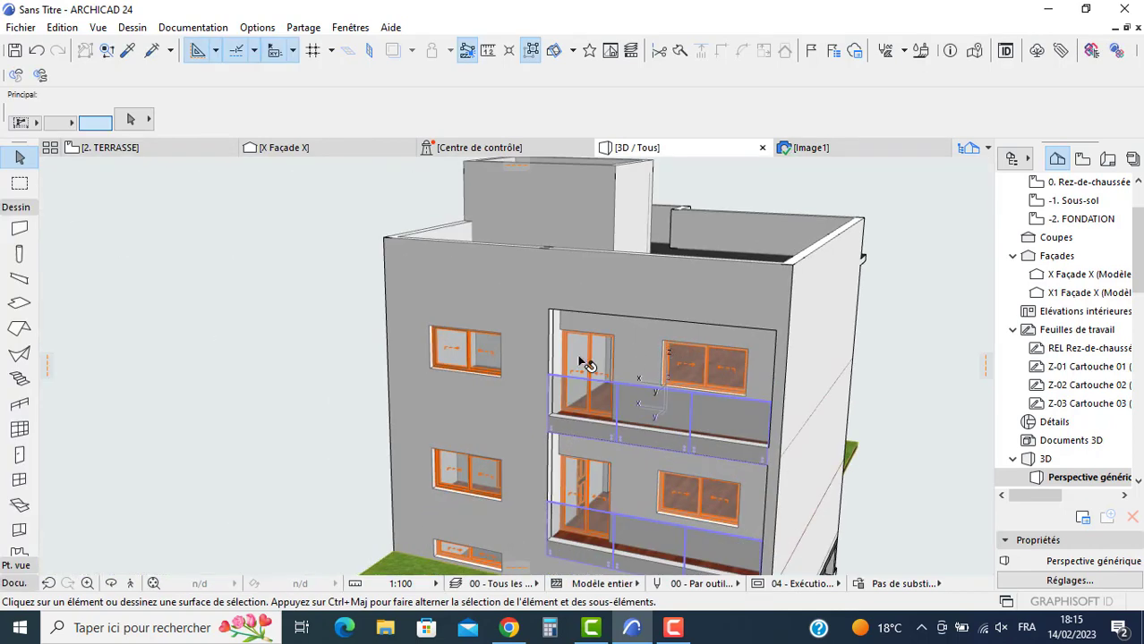
shift+middle_drag(564, 356, 644, 349)
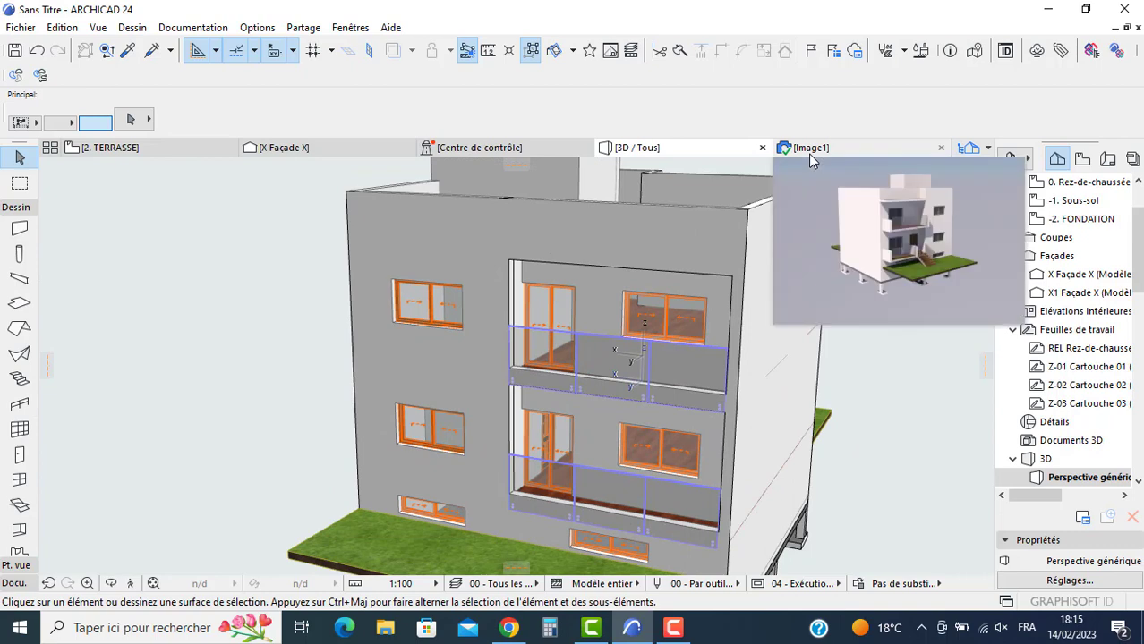
Step: Save the rendered image to the desktop as a JPEG file named BUNGALOWS
click(810, 150)
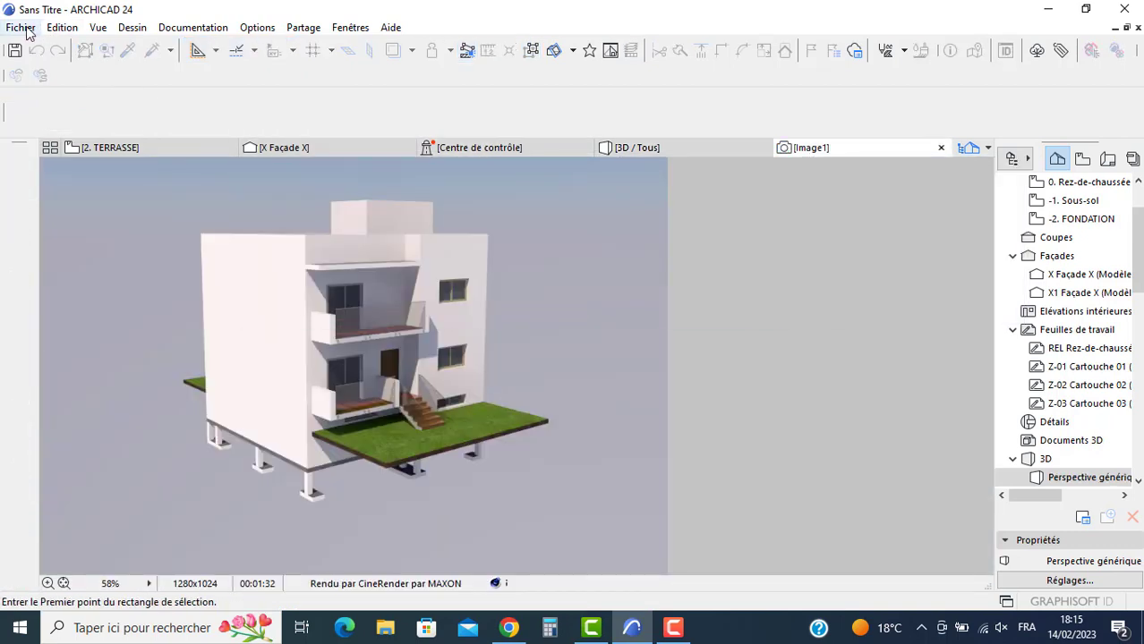
click(21, 29)
click(49, 156)
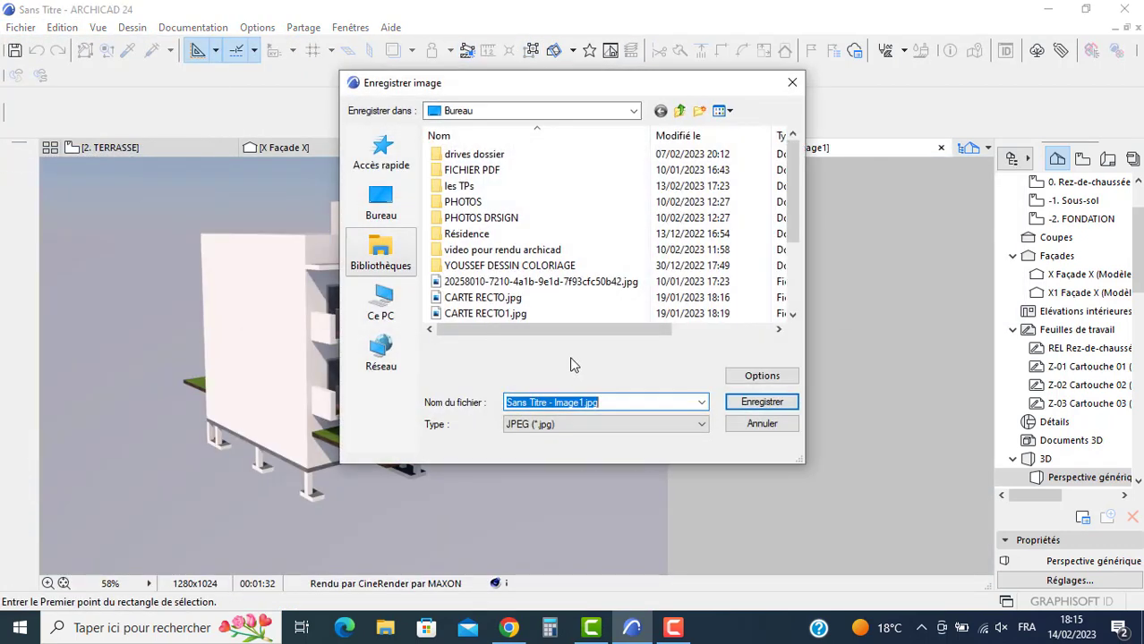
click(380, 201)
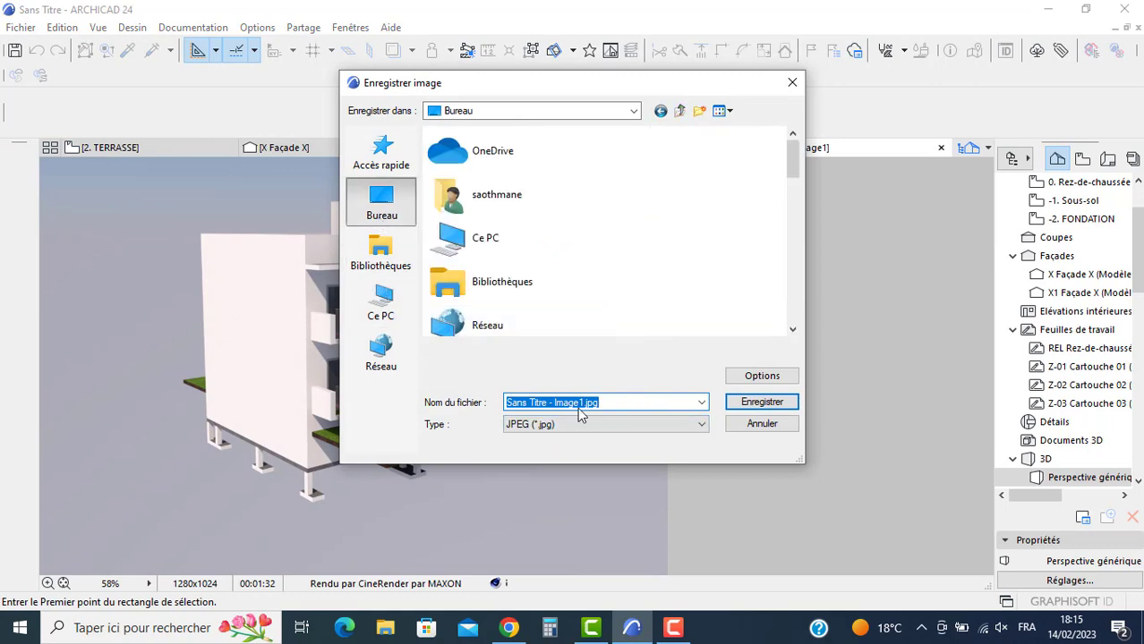
text(BUNGA)
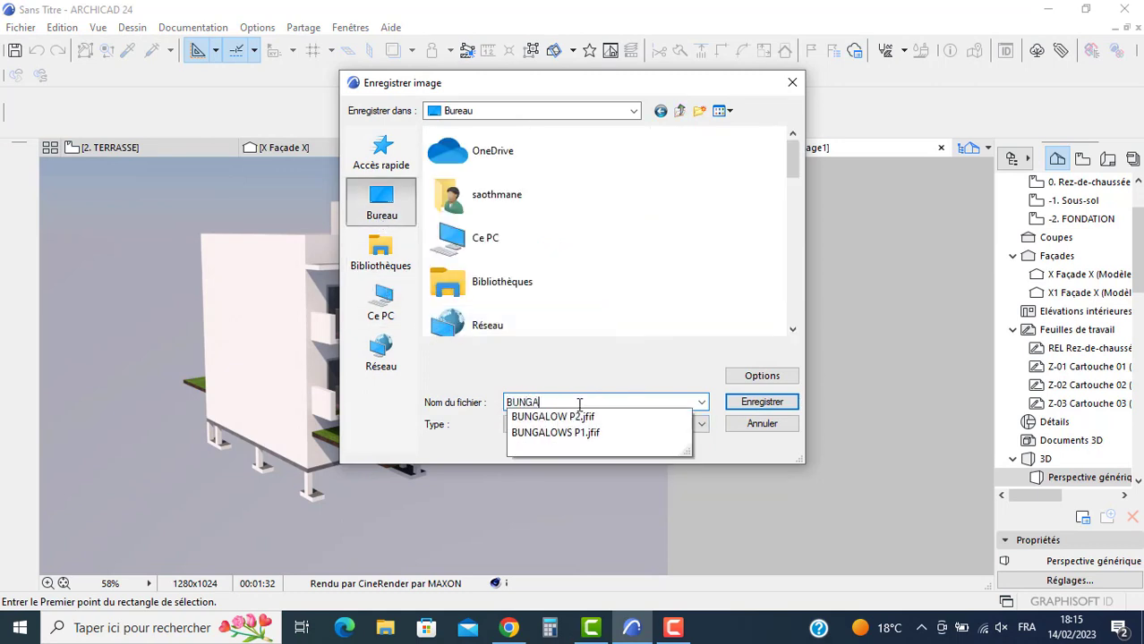
text(LOWS)
key(Return)
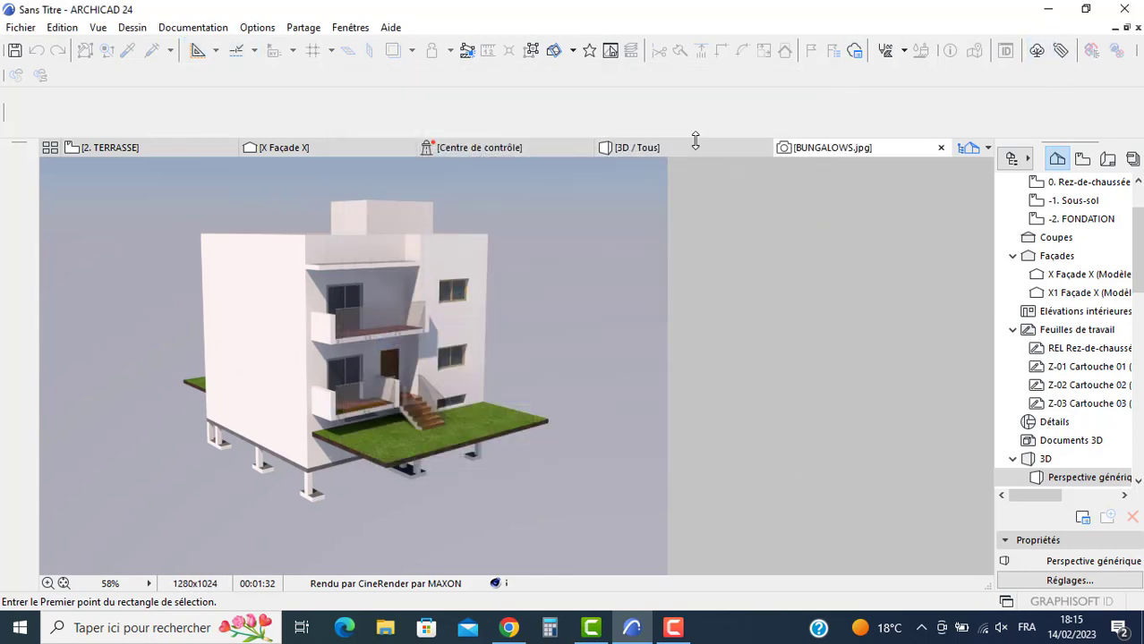
Step: Open BUNGALOWS.jpg from the desktop to check the saved render, and close the image viewer
click(665, 149)
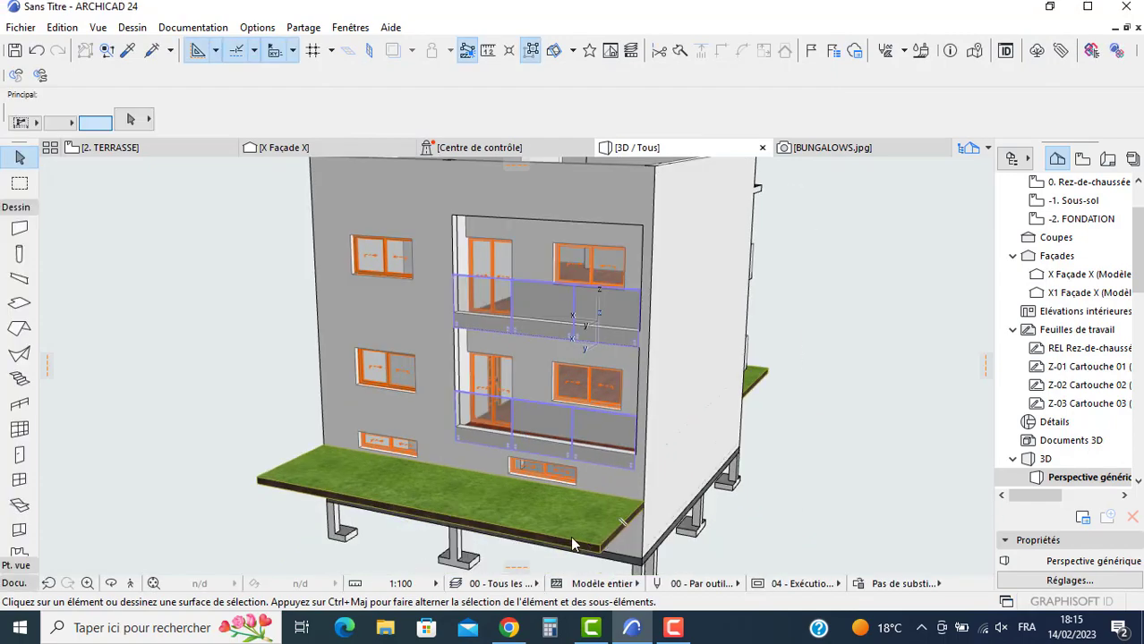
key(super+d)
double_click(605, 352)
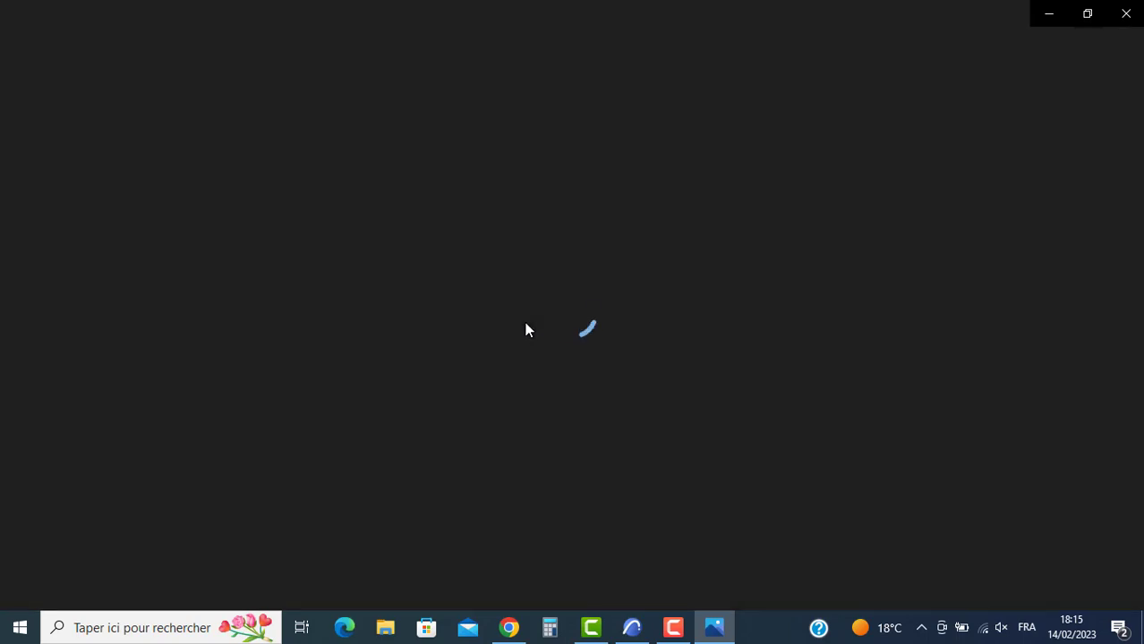
scroll(607, 402, up, 1)
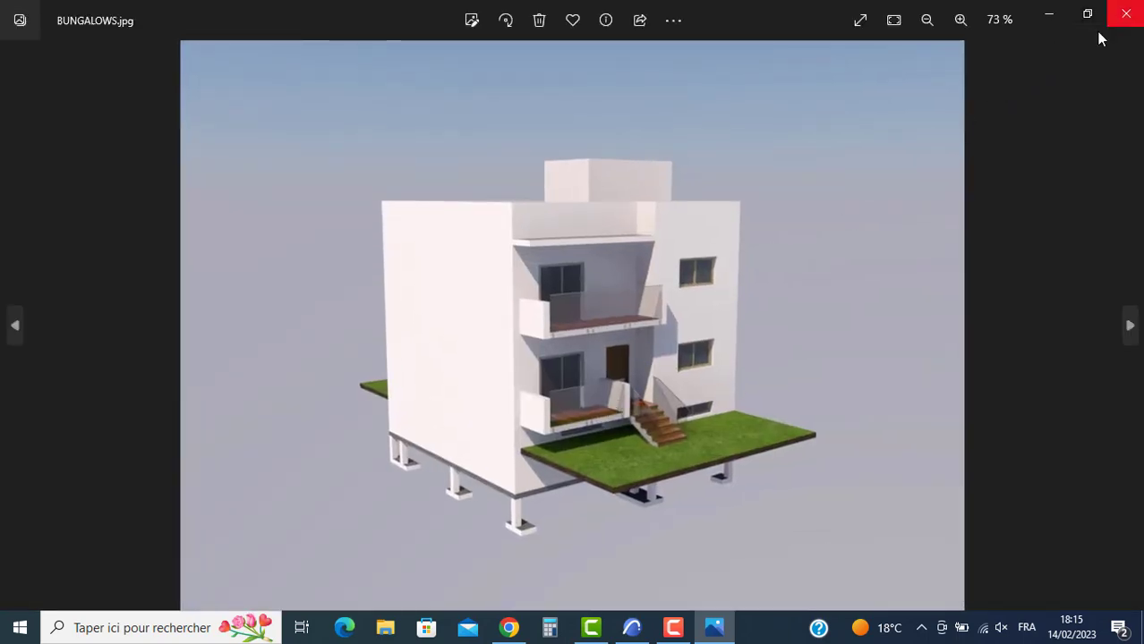
click(1125, 14)
click(673, 627)
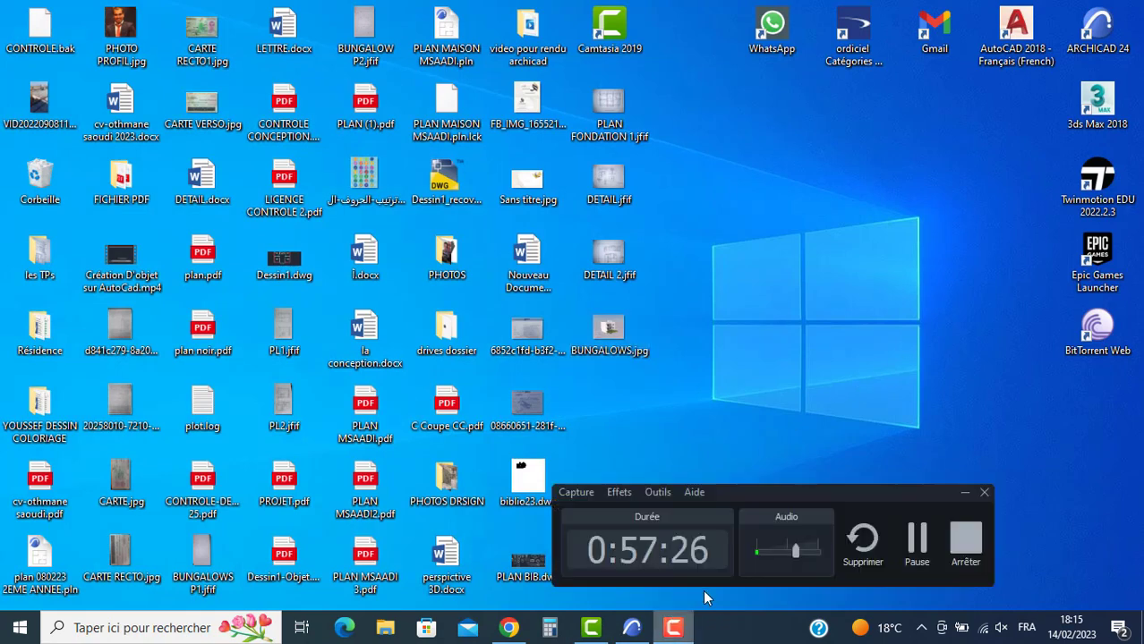